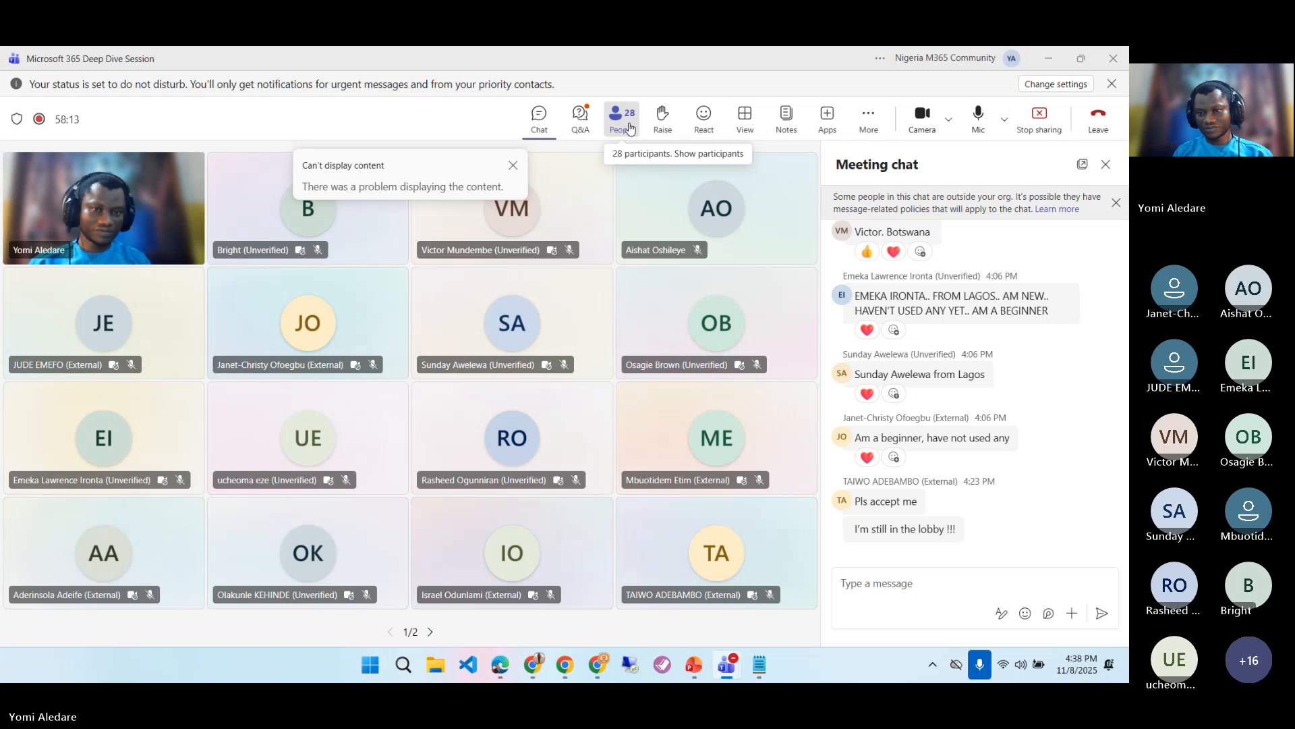
- Check the meeting's participant list, Q&A questions and chat for the attendees' latest replies
click(630, 127)
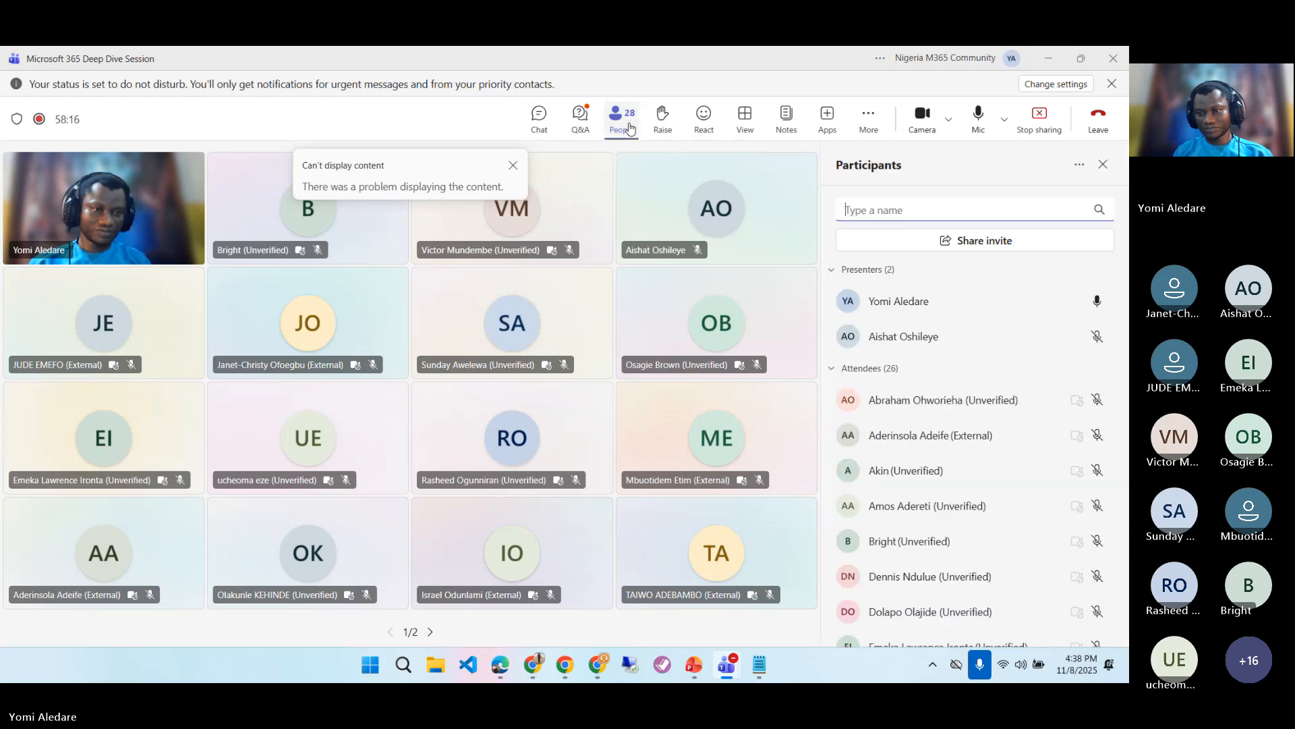
click(581, 125)
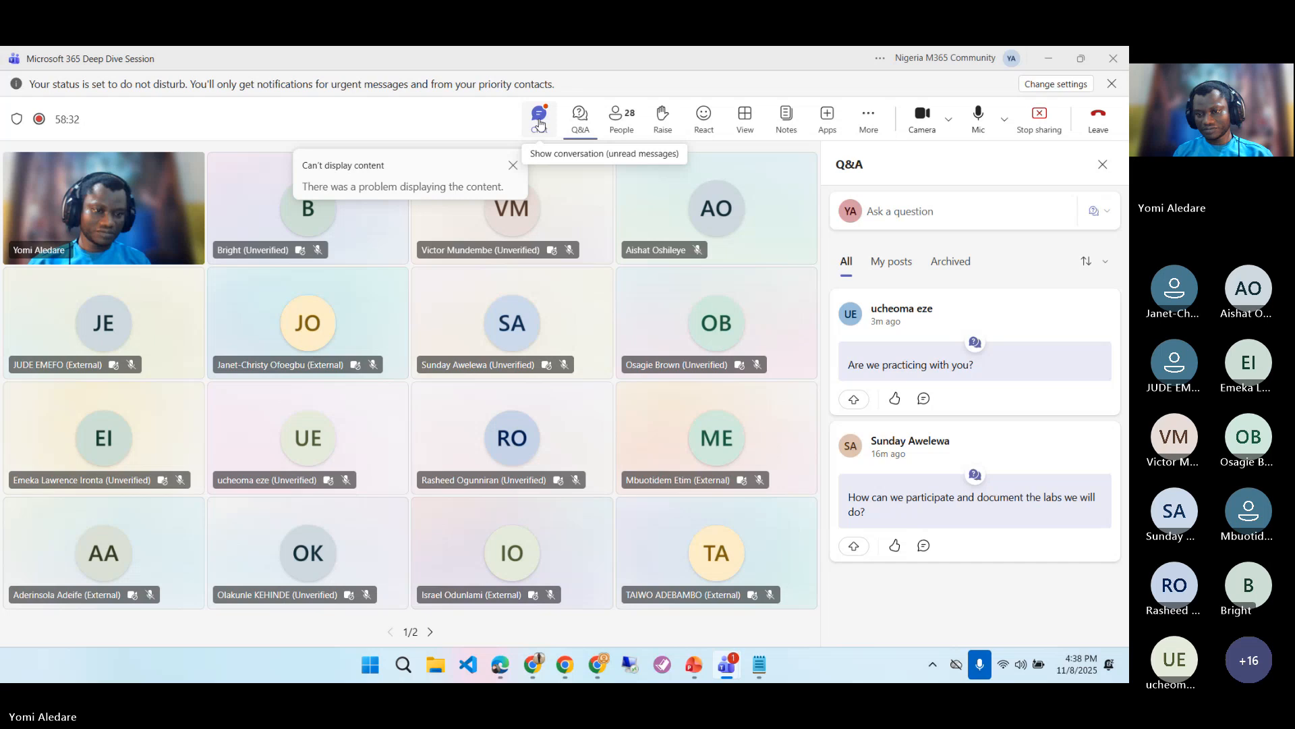
click(539, 120)
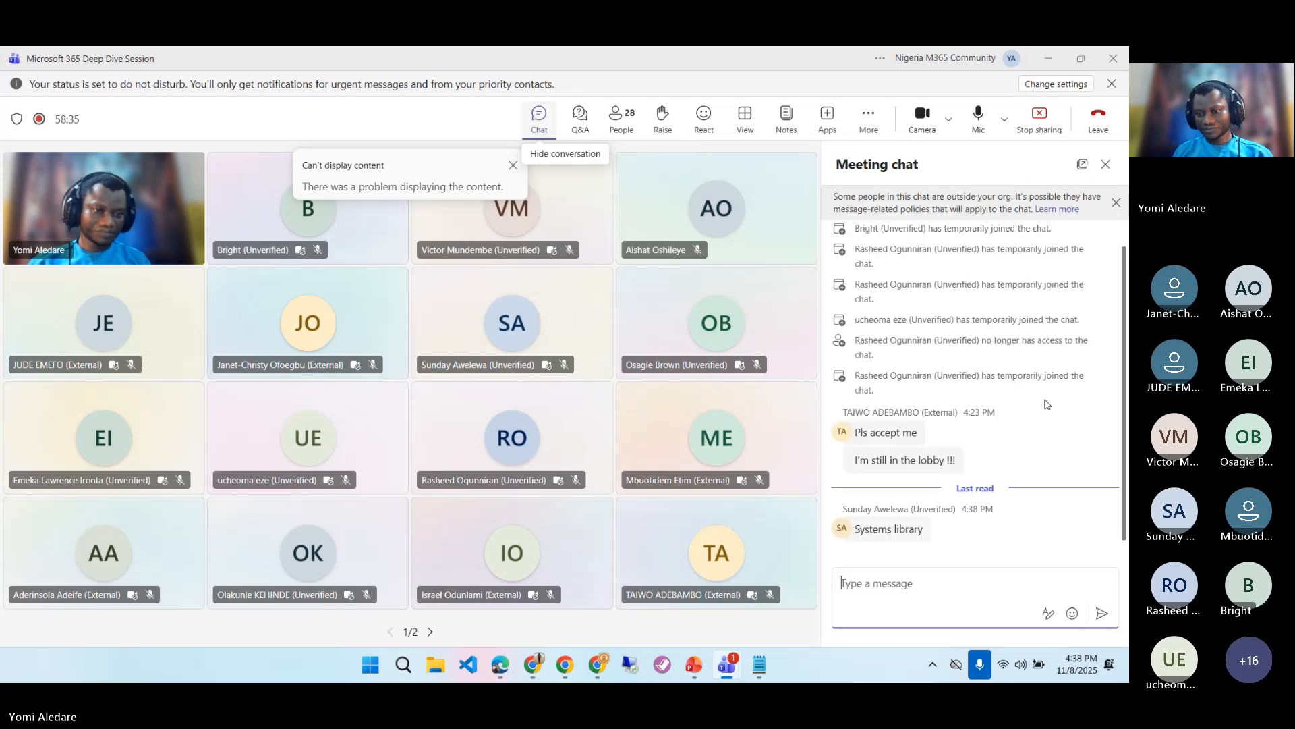
mouse_move(892, 531)
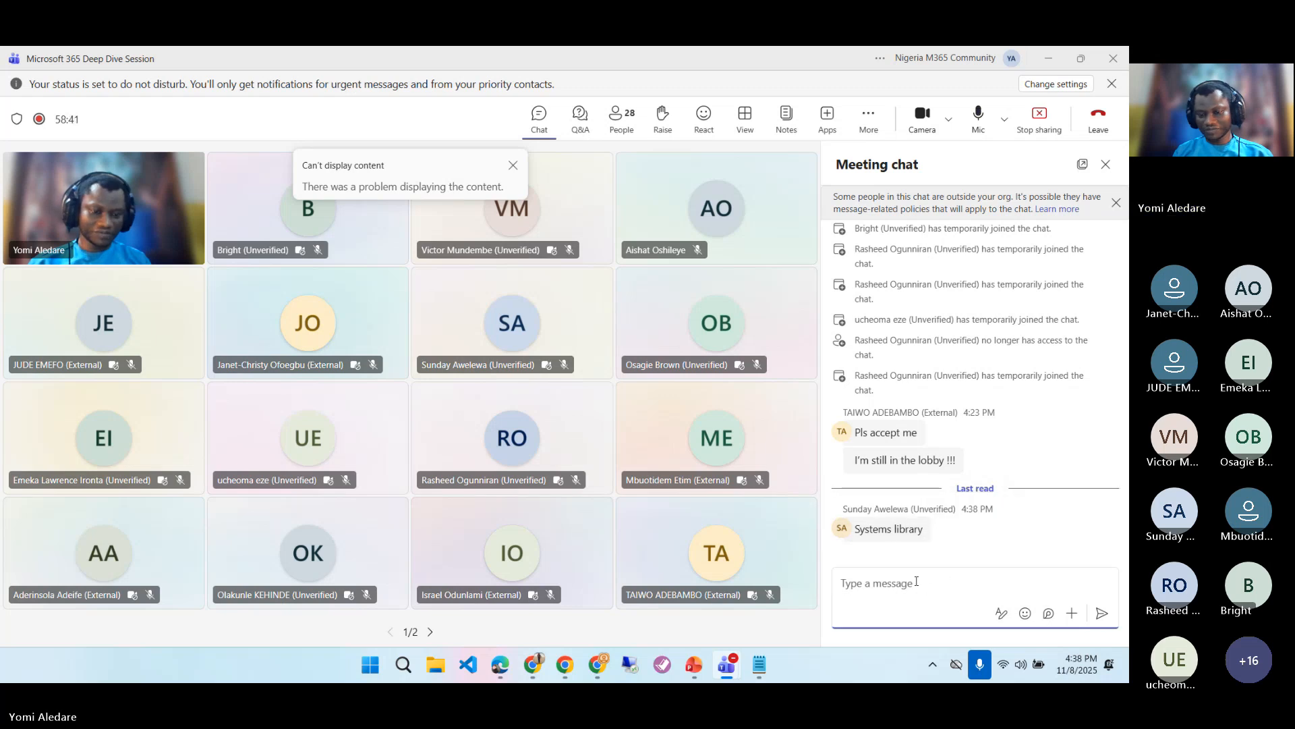
- Switch to Notepad and add "Systems" after "Digital Space," on the Document Library line, keeping the notes window over the meeting
click(767, 666)
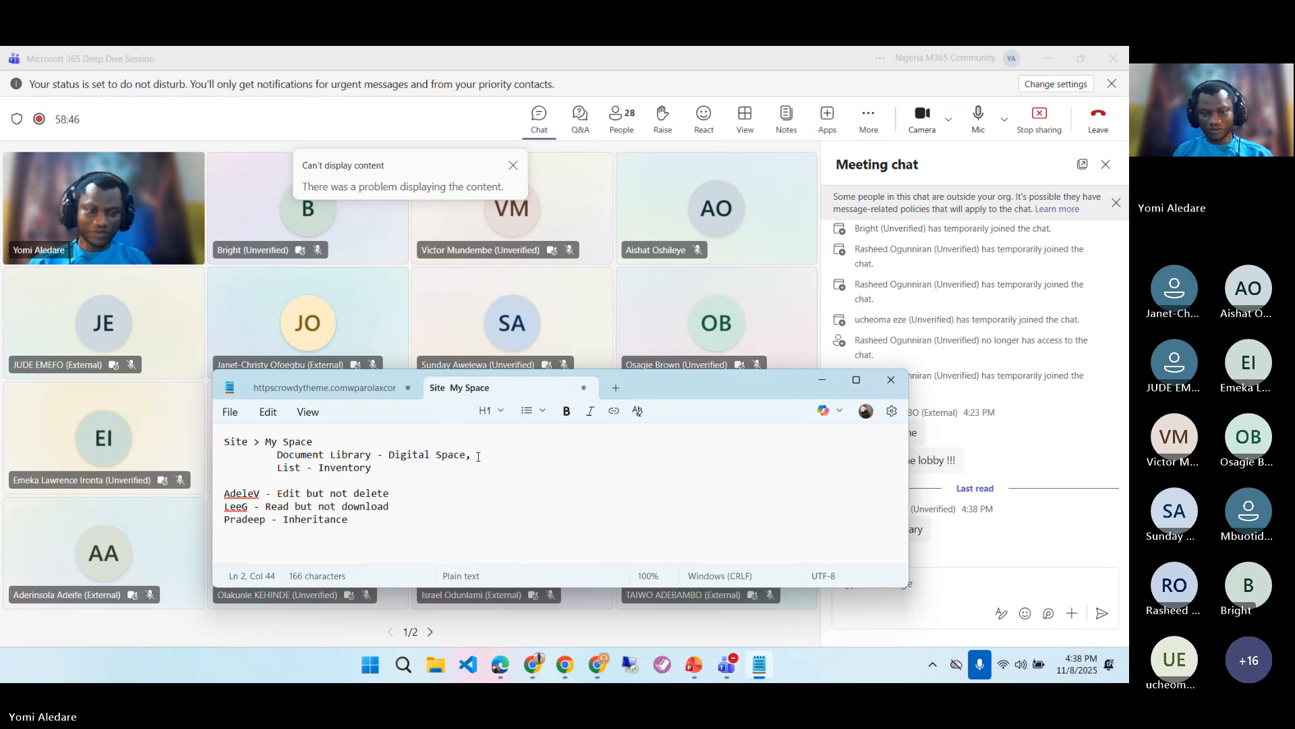
text(Syst)
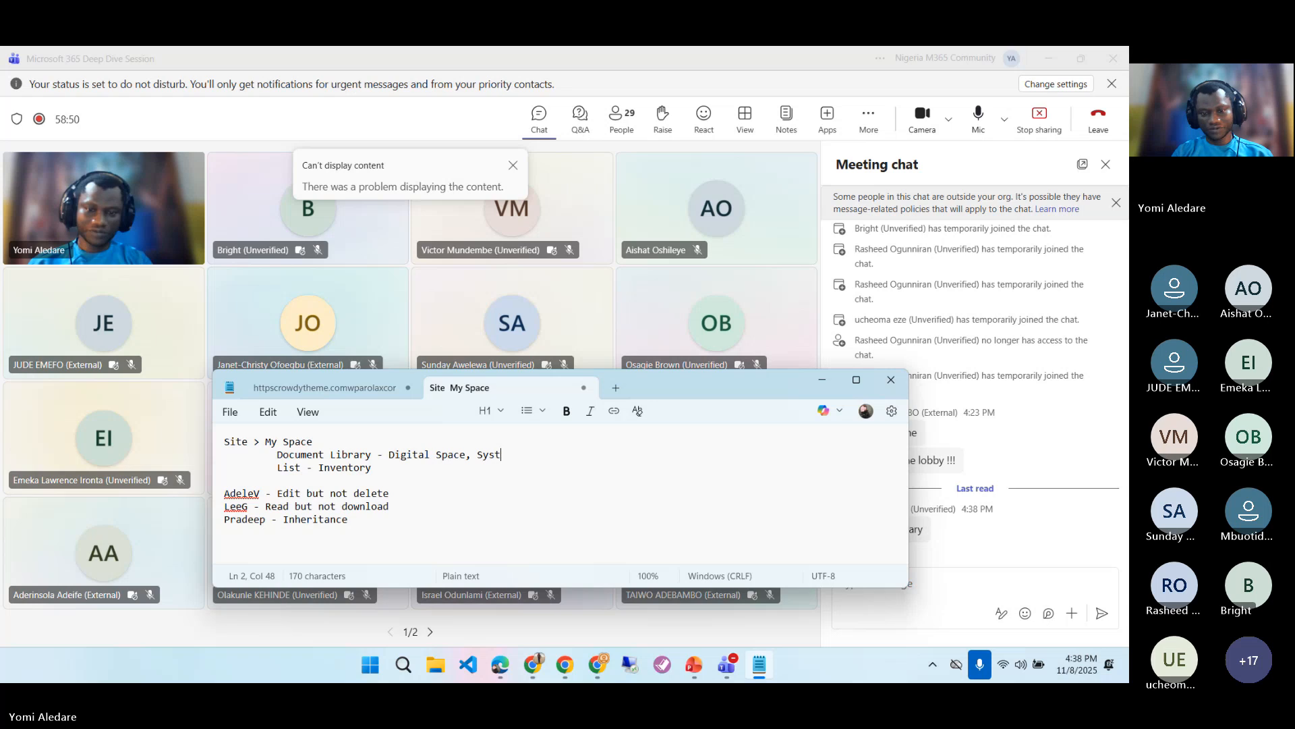
text(ems)
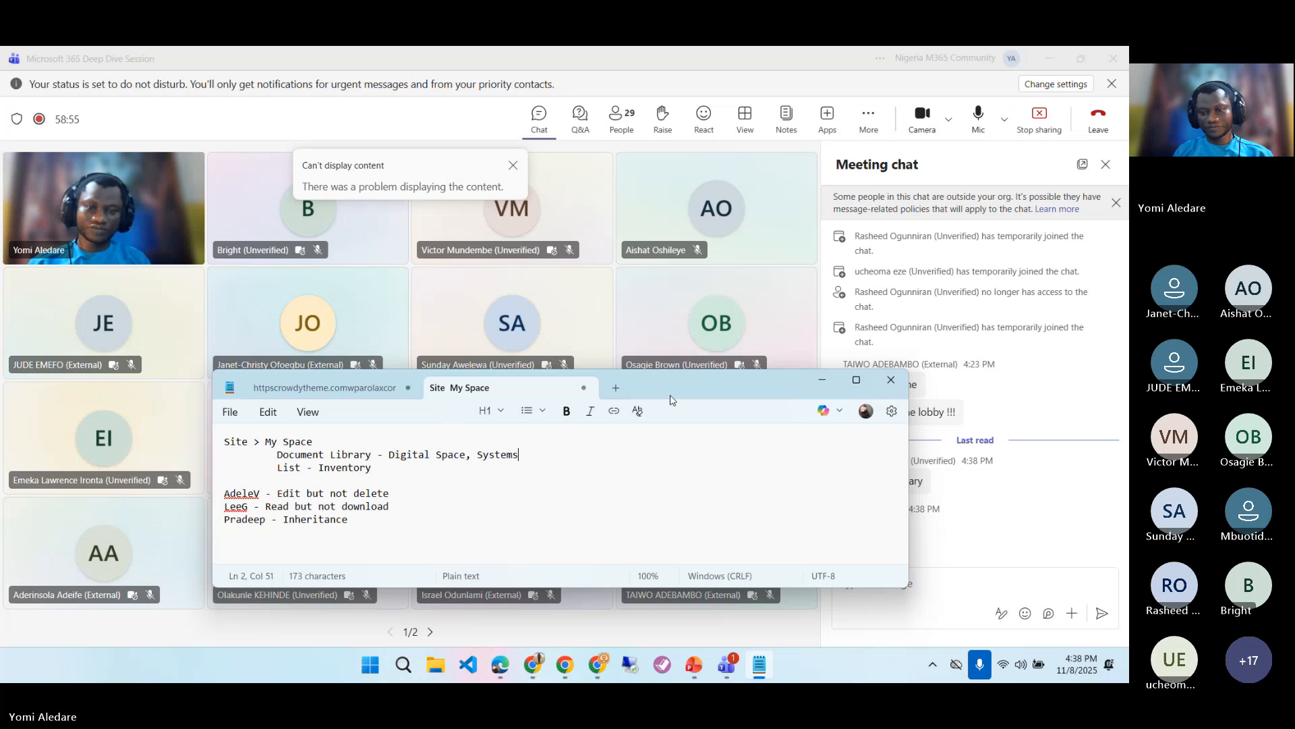
mouse_move(671, 401)
mouse_down()
mouse_move(580, 378)
mouse_move(675, 384)
mouse_up()
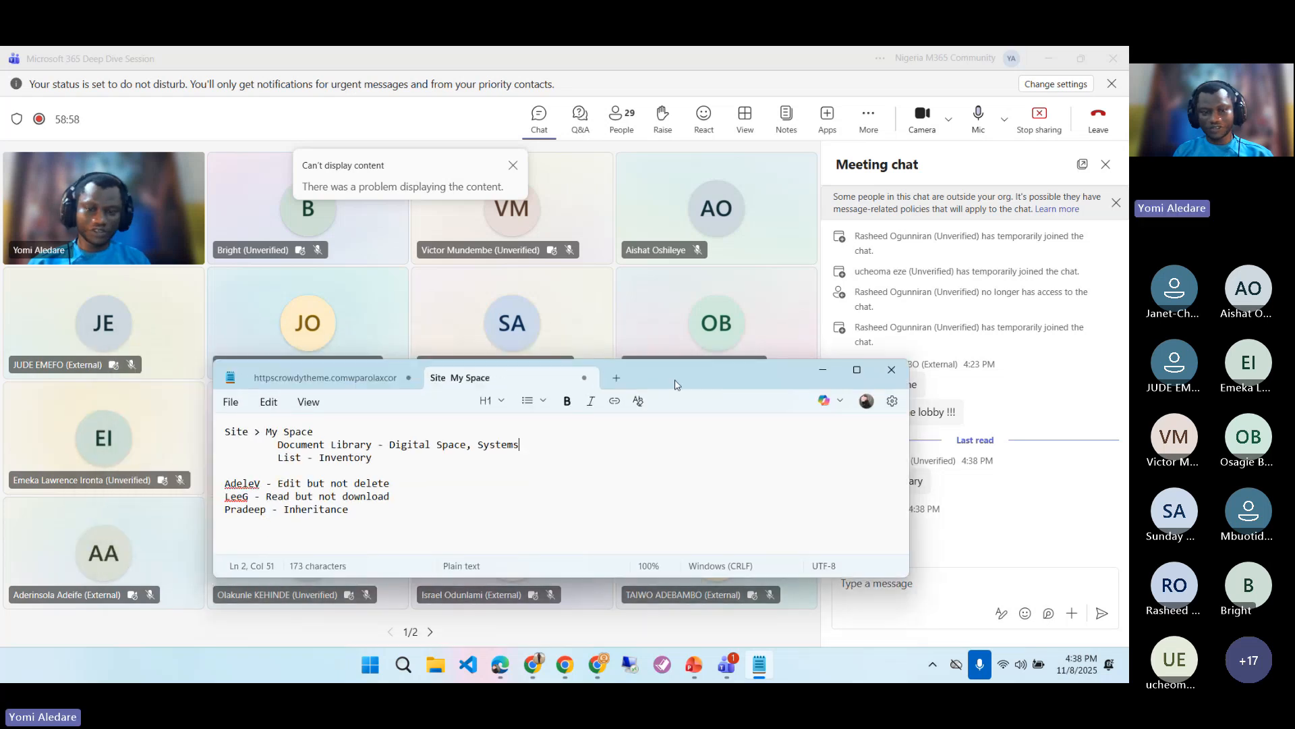
- Add ", Project" after "Inventory" on the List line of the site notes
click(384, 457)
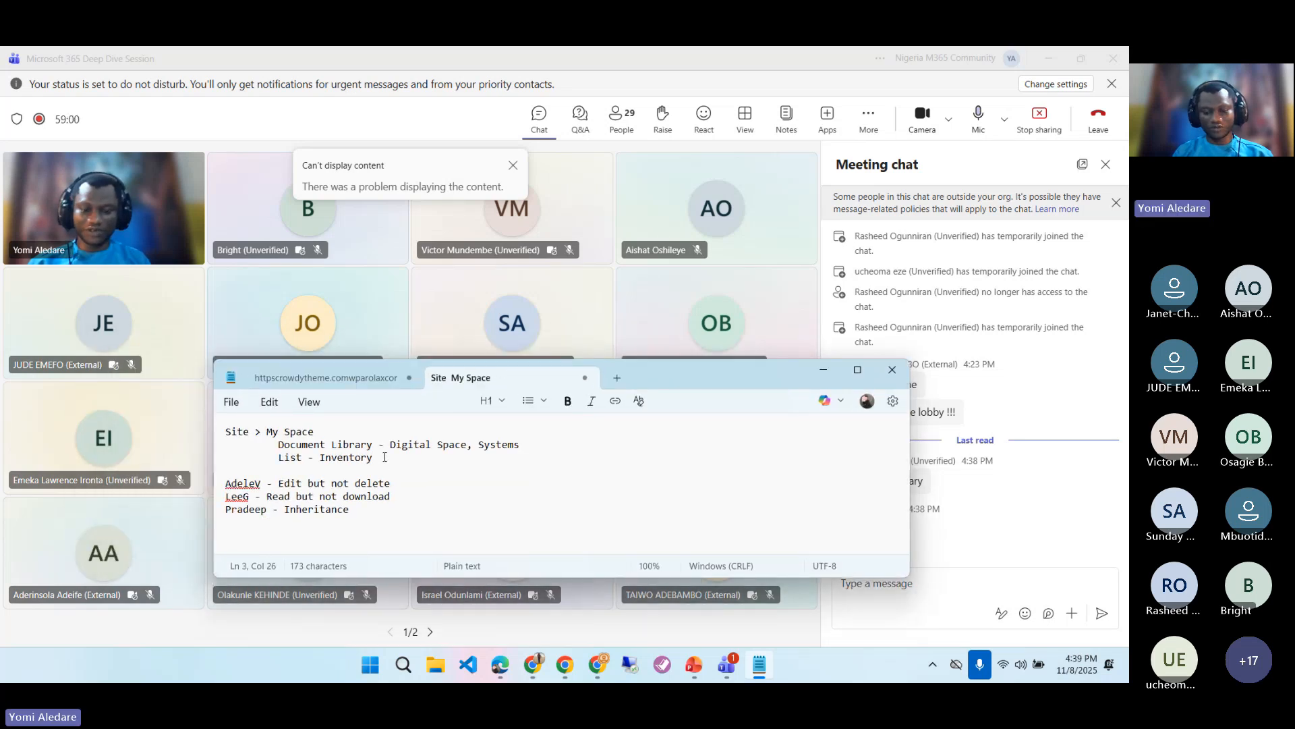
text(, Projec)
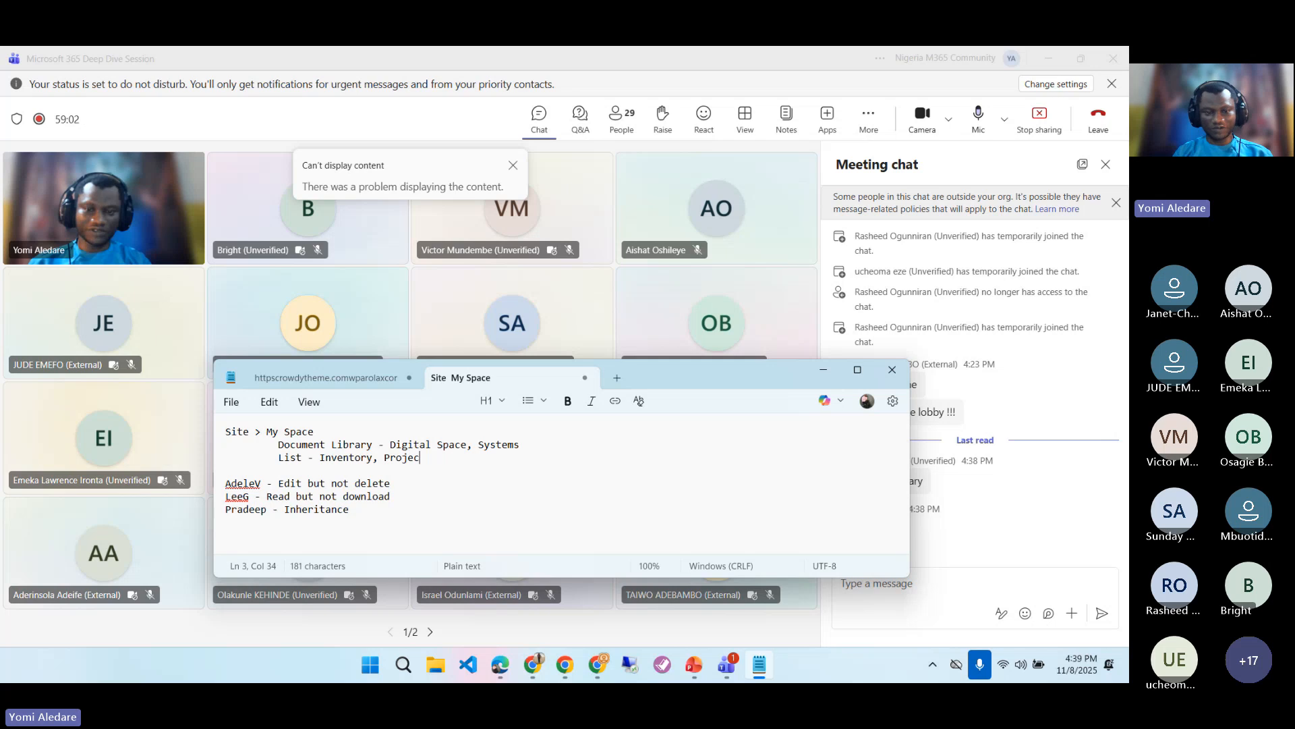
text(t)
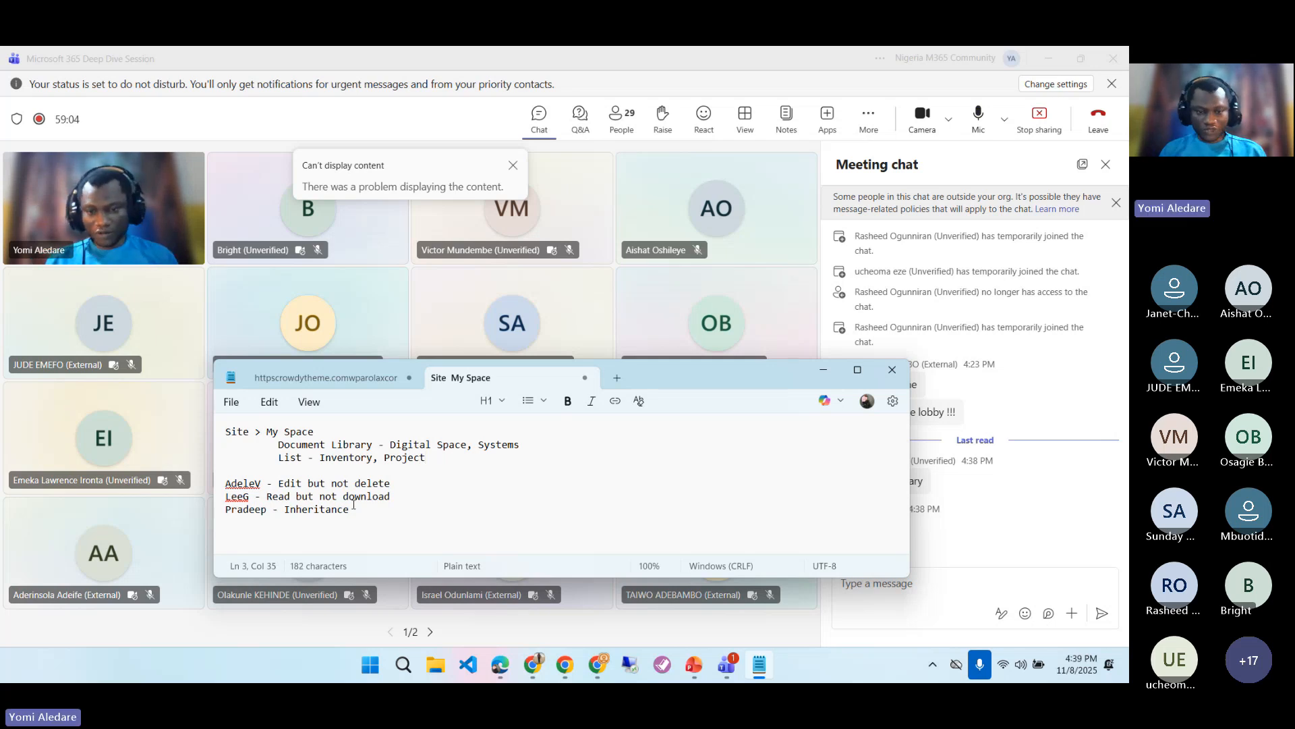
- Review the exercise notes, highlighting the My Space site, its document libraries and lists, and the users' permission requirements
click(392, 484)
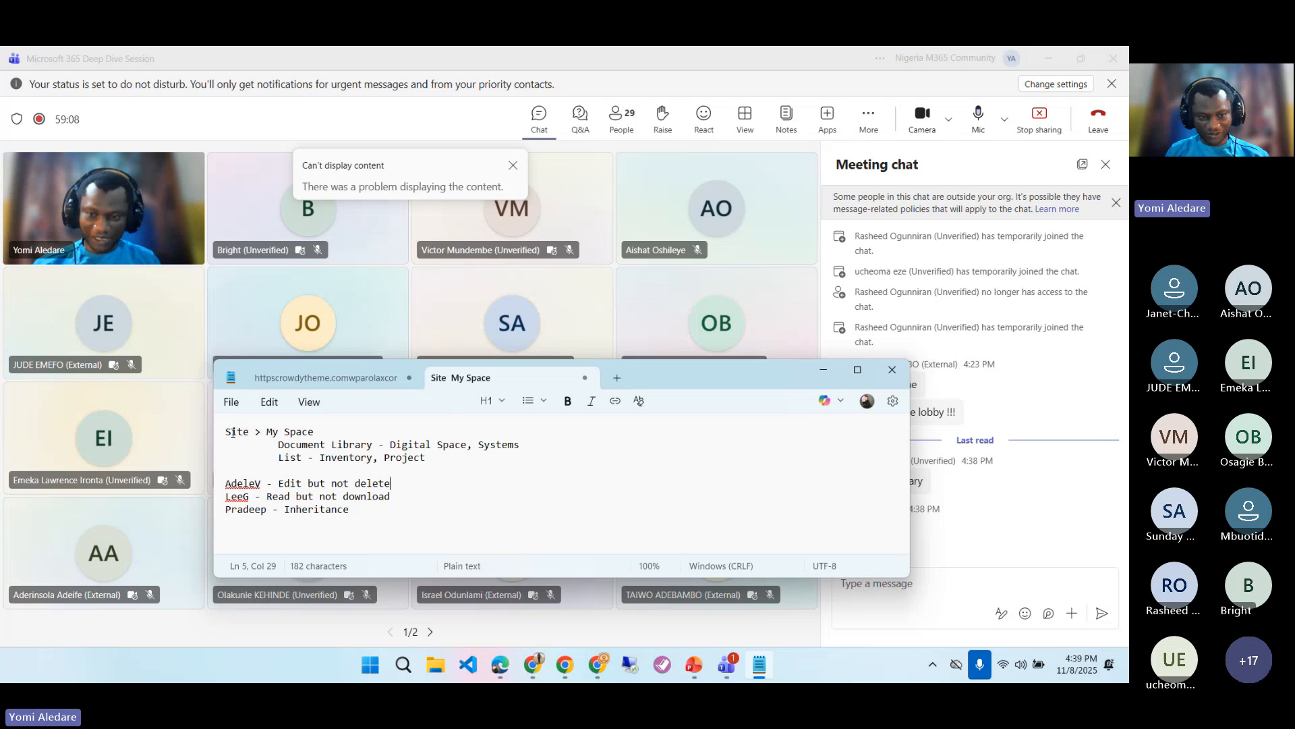
drag(228, 431, 357, 514)
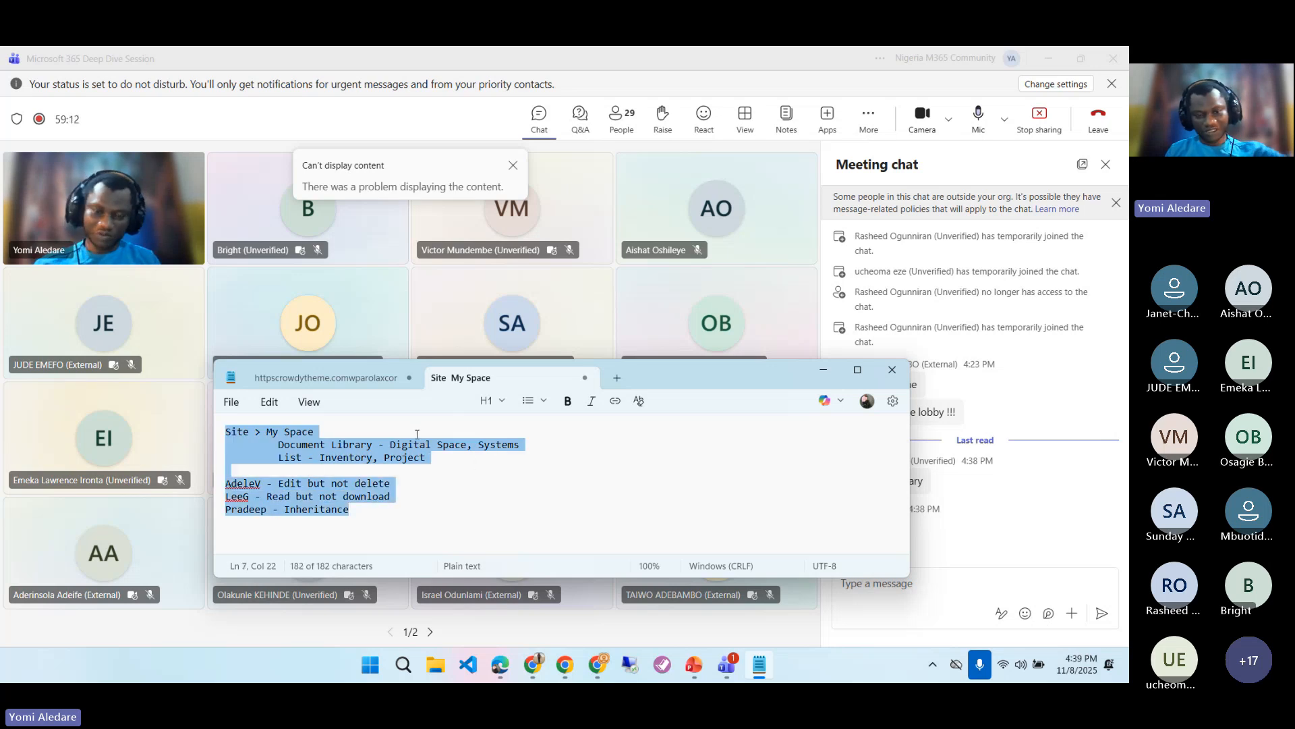
click(418, 503)
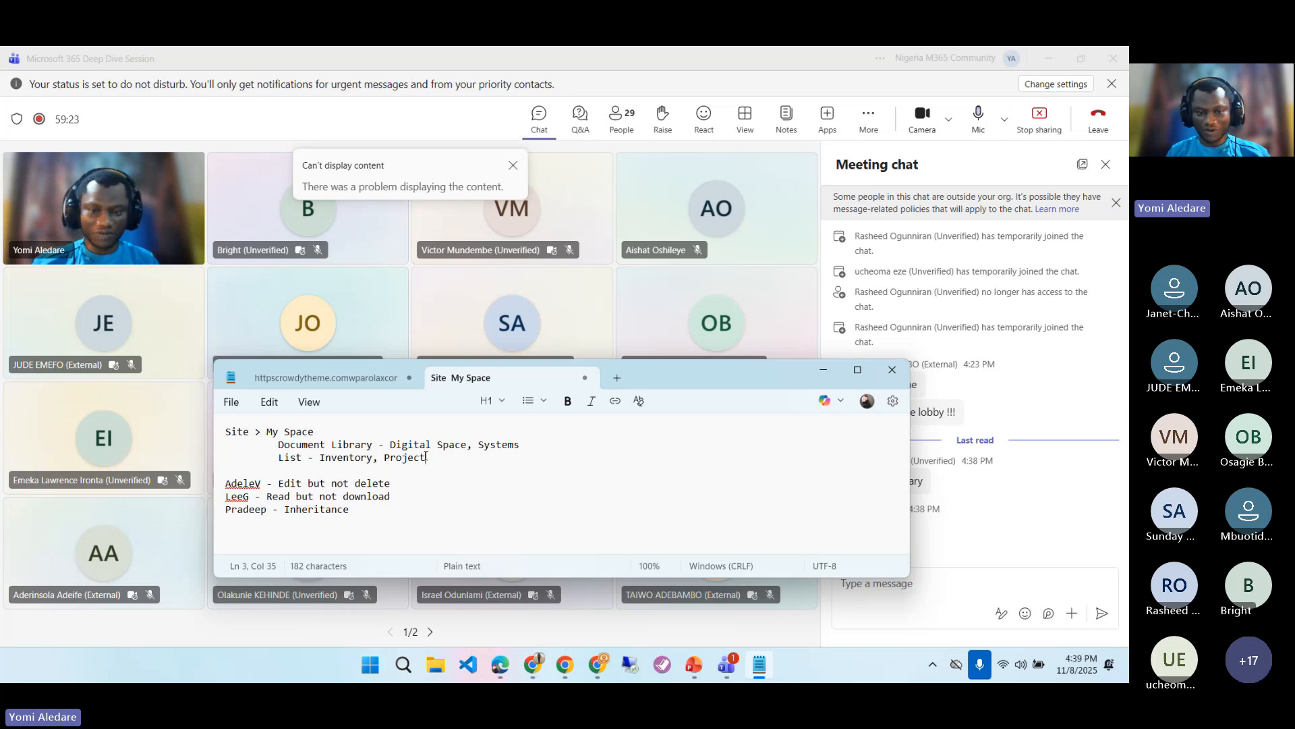
click(386, 444)
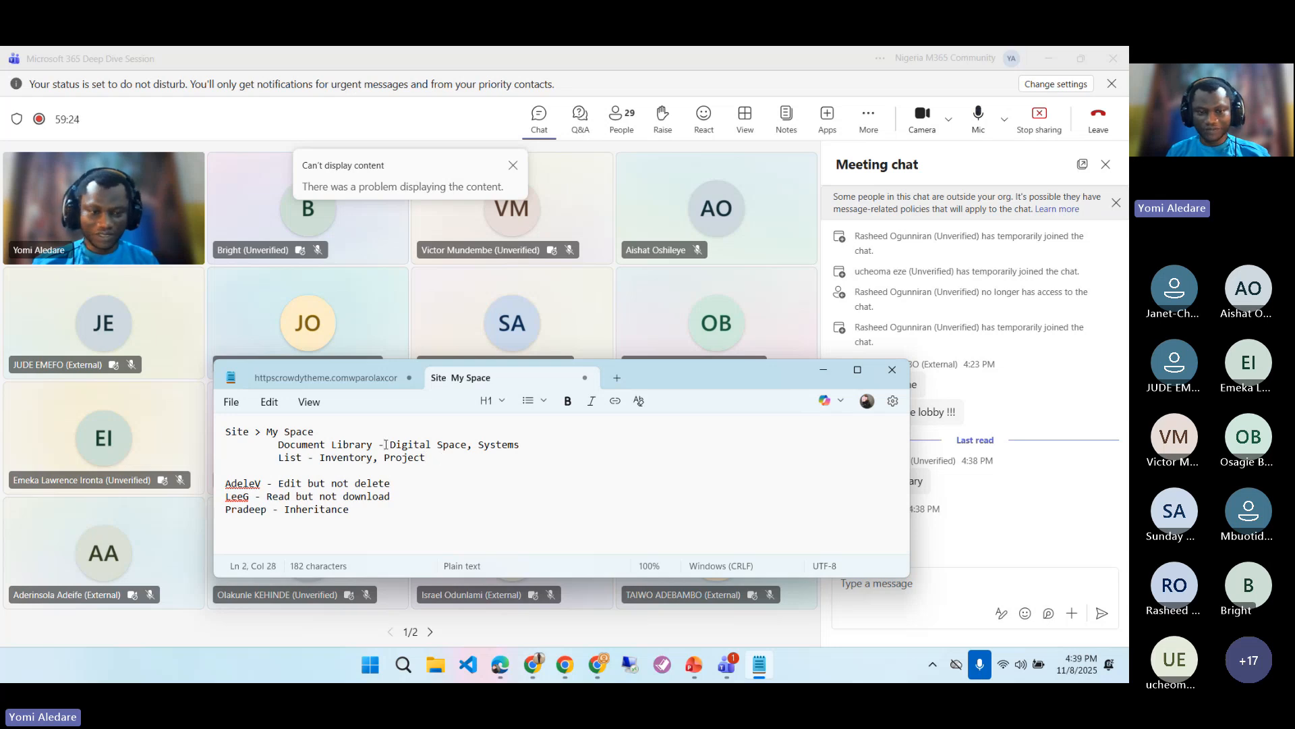
click(434, 458)
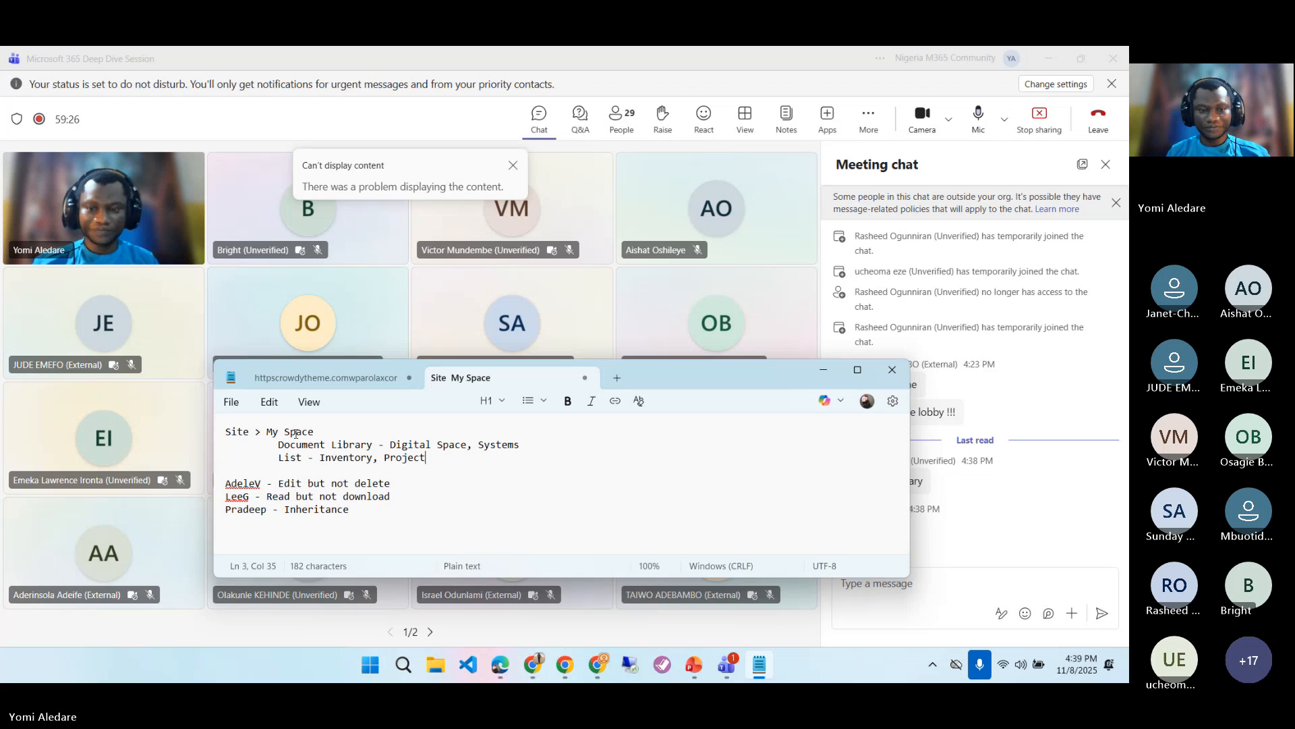
drag(278, 444, 520, 446)
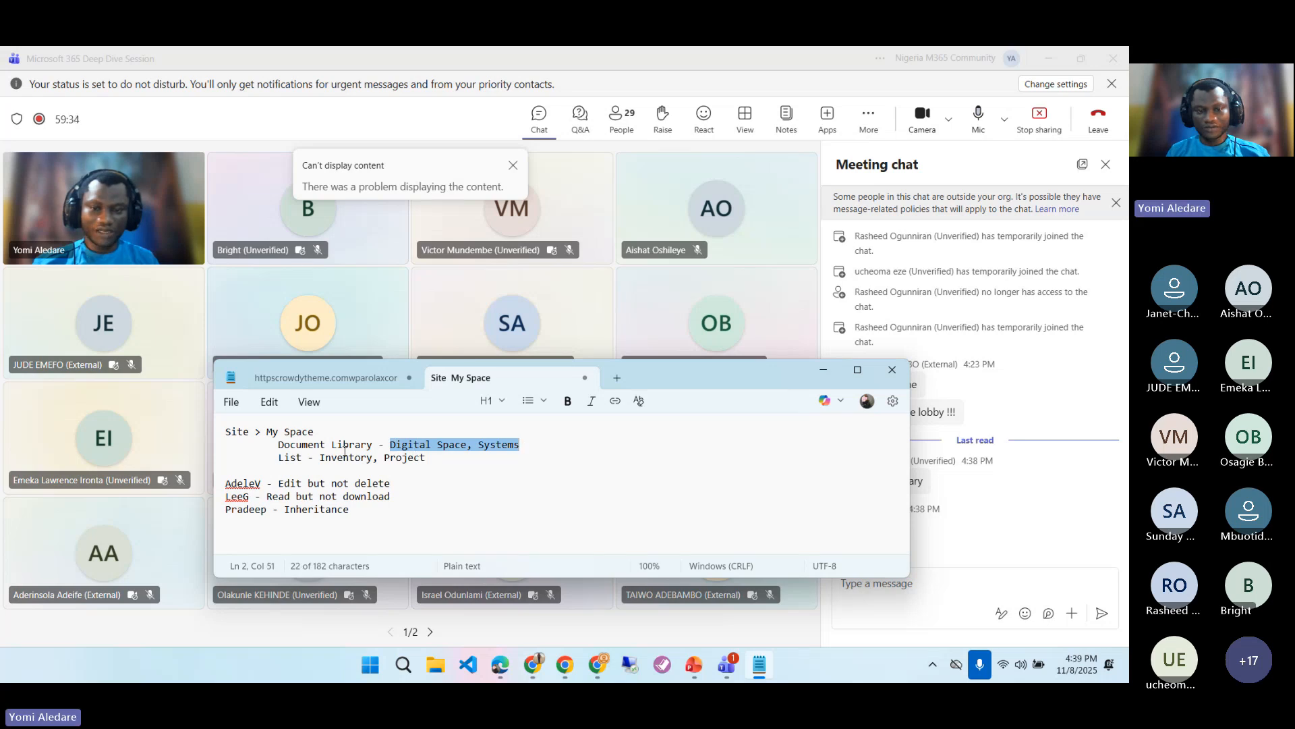
click(344, 447)
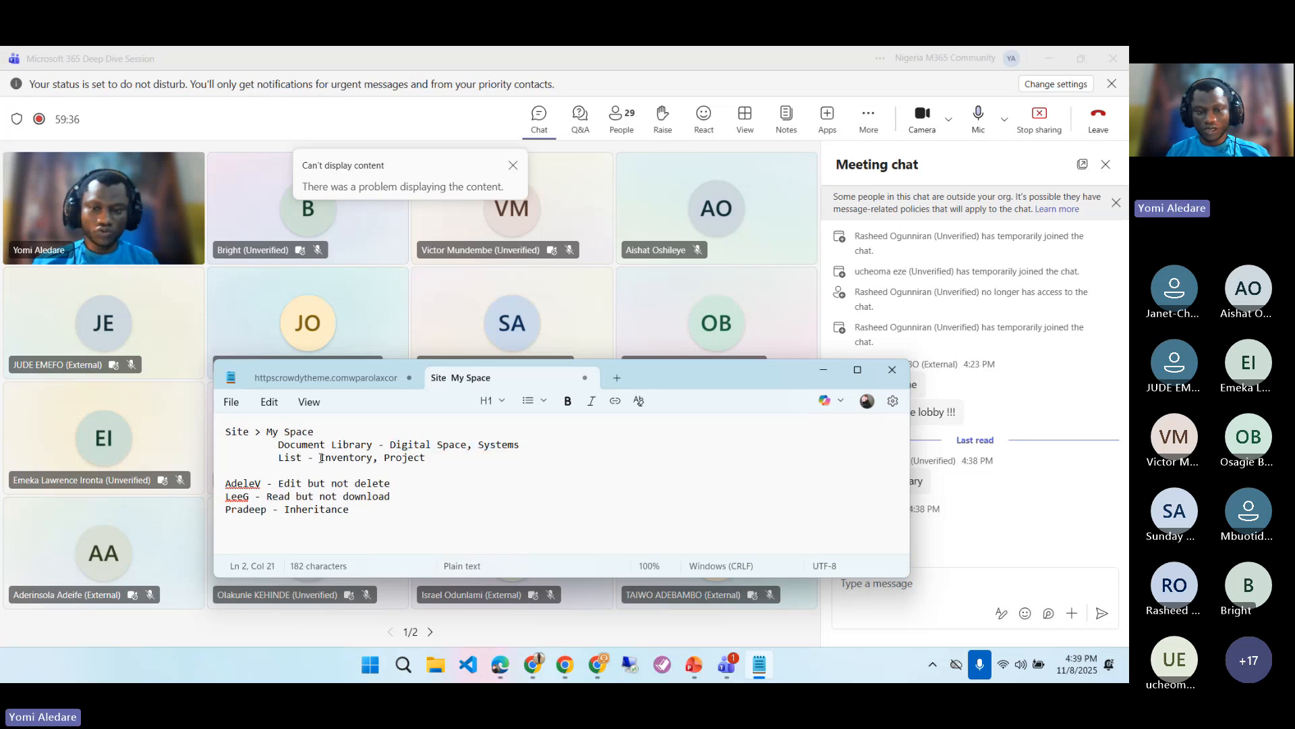
drag(319, 458, 431, 458)
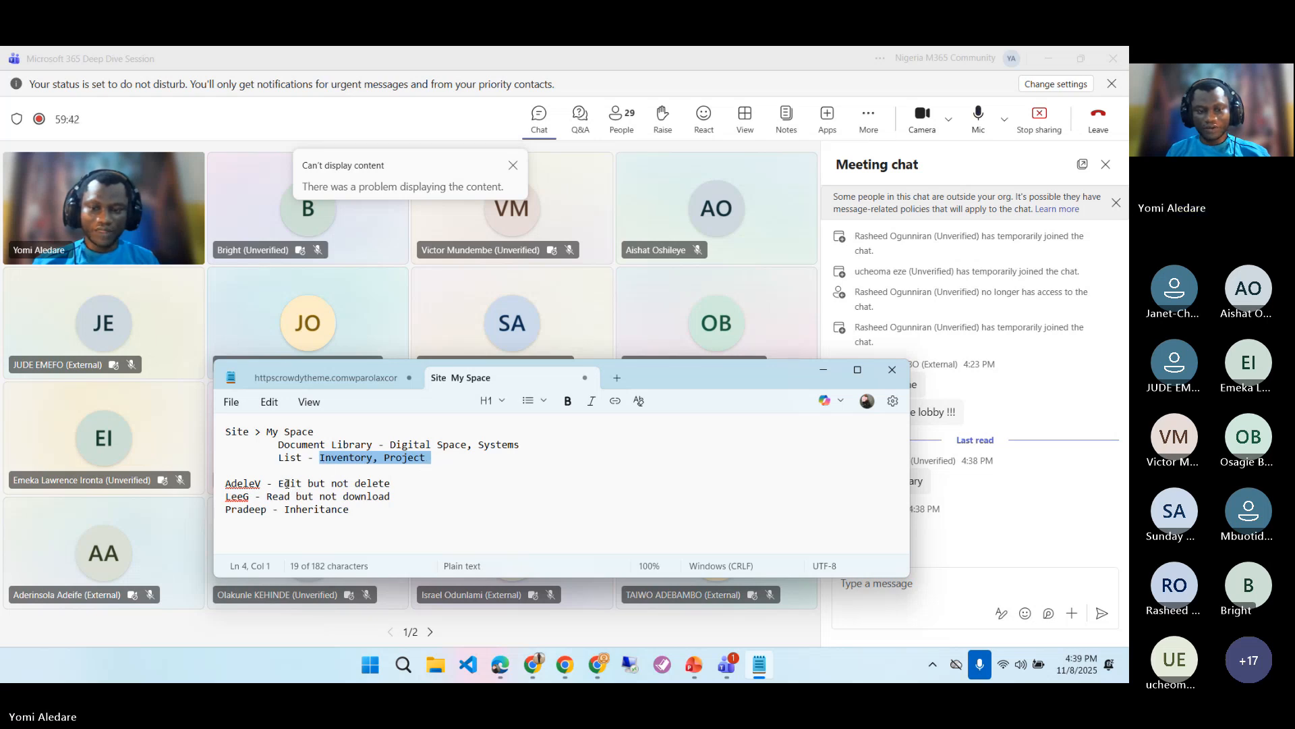
drag(227, 483, 403, 499)
click(354, 508)
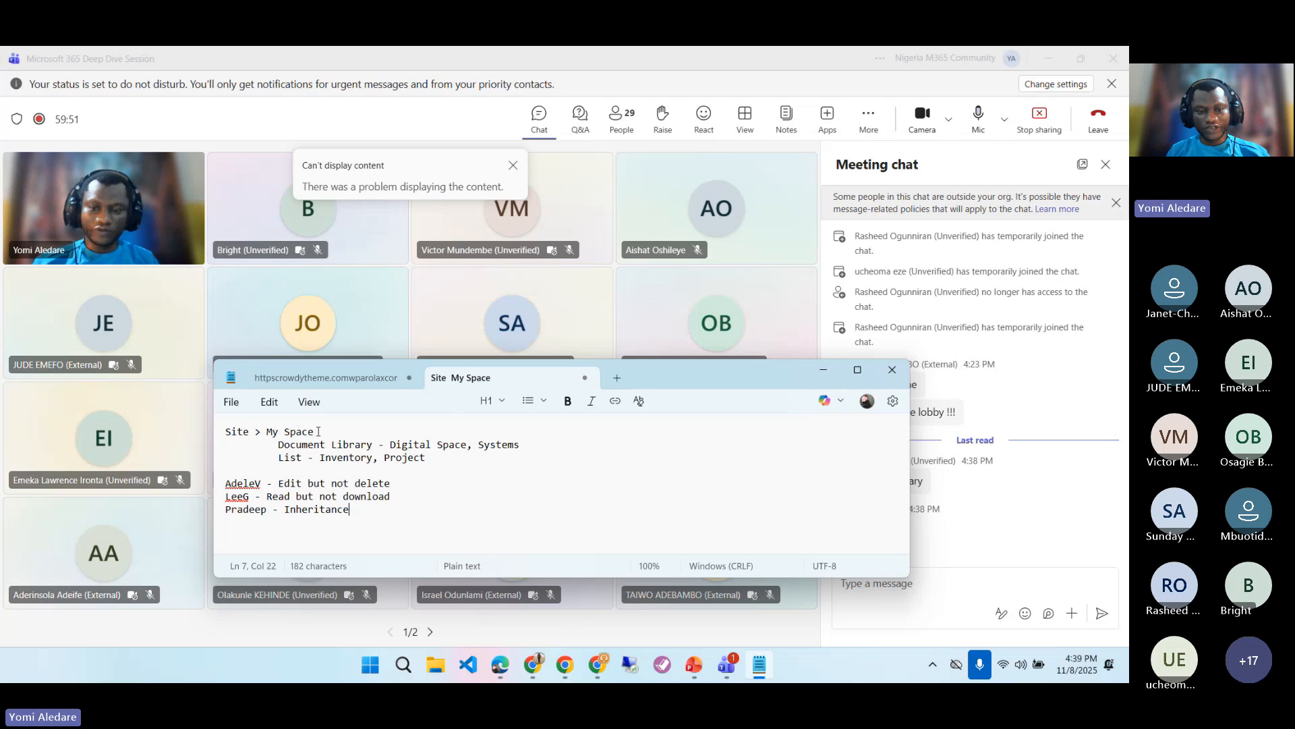
drag(314, 432, 222, 428)
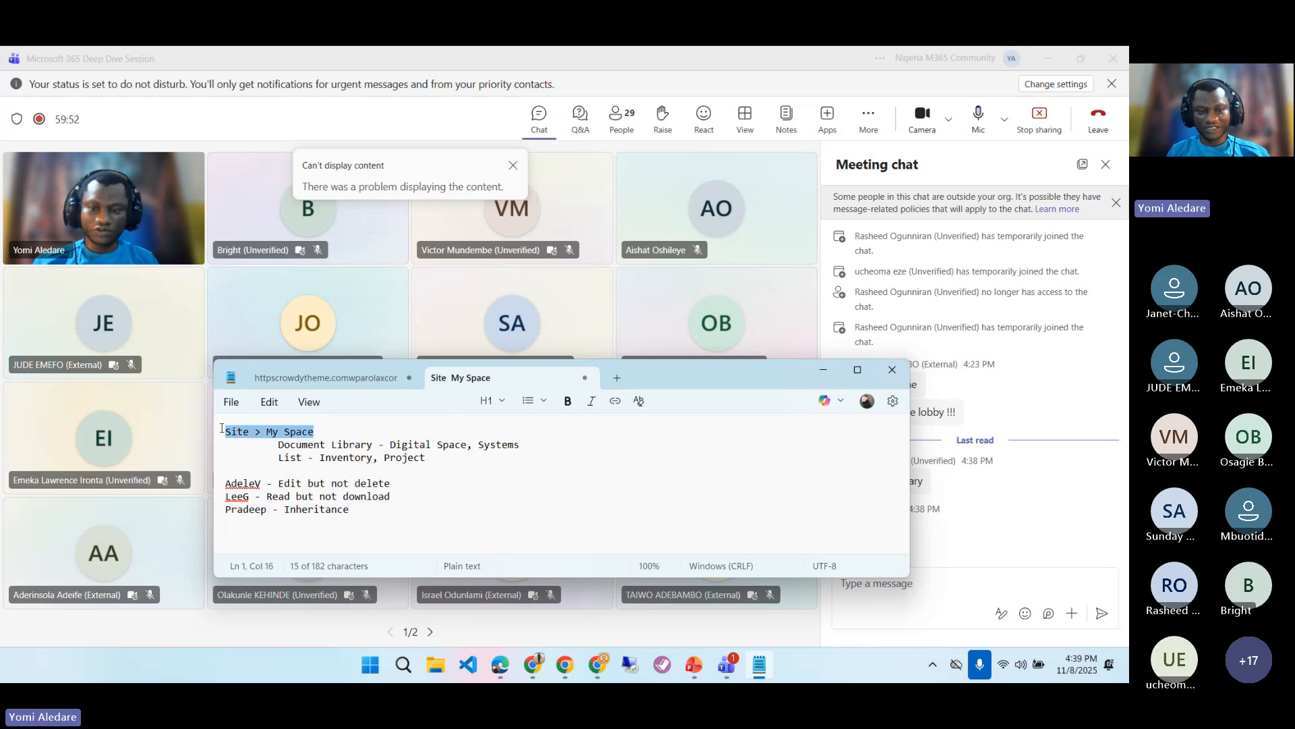
click(318, 436)
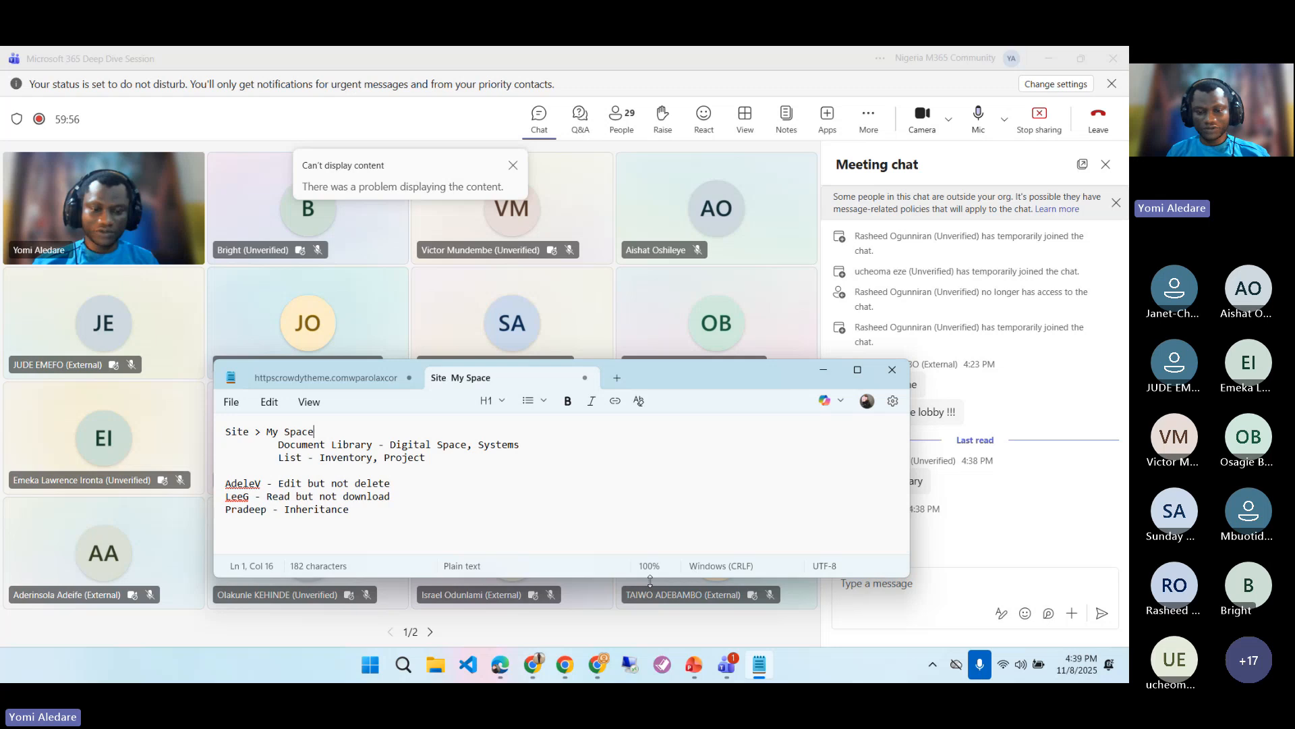
- Switch to Chrome, close the open SharePoint admin center page and reopen it from the Microsoft 365 admin center
click(597, 665)
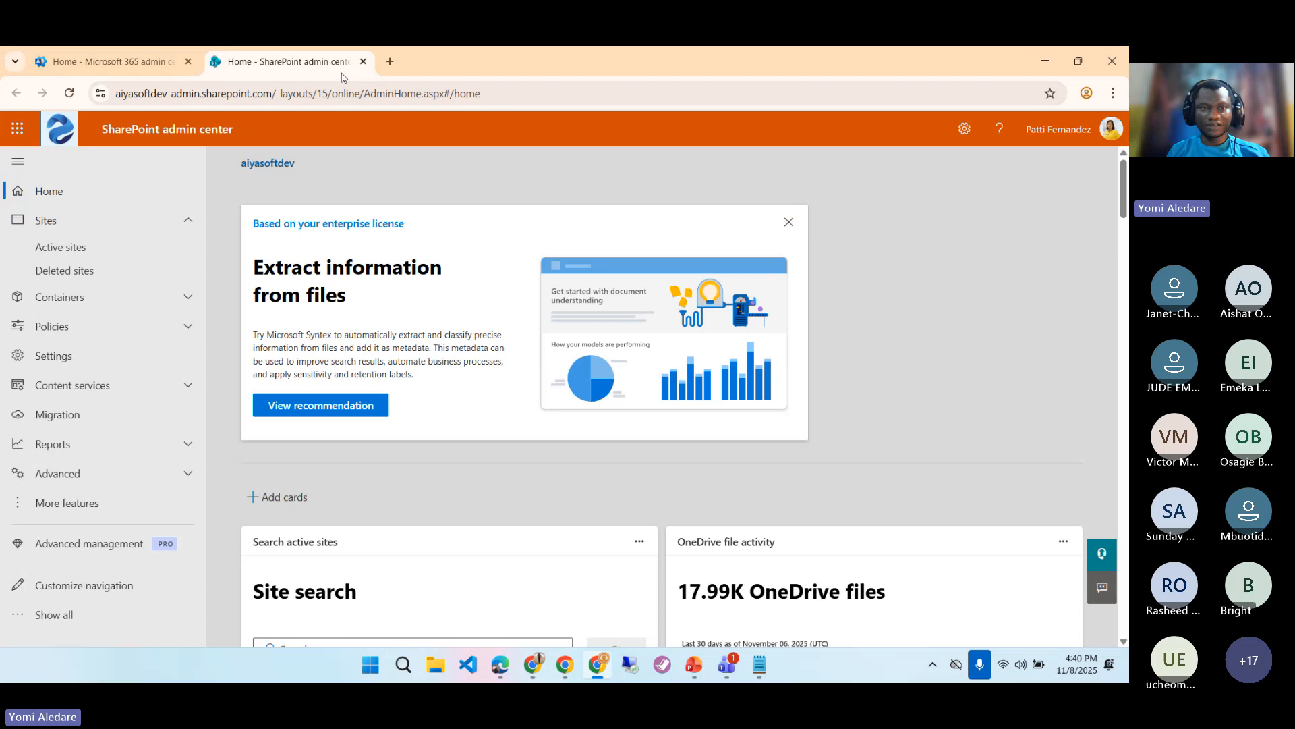
click(363, 61)
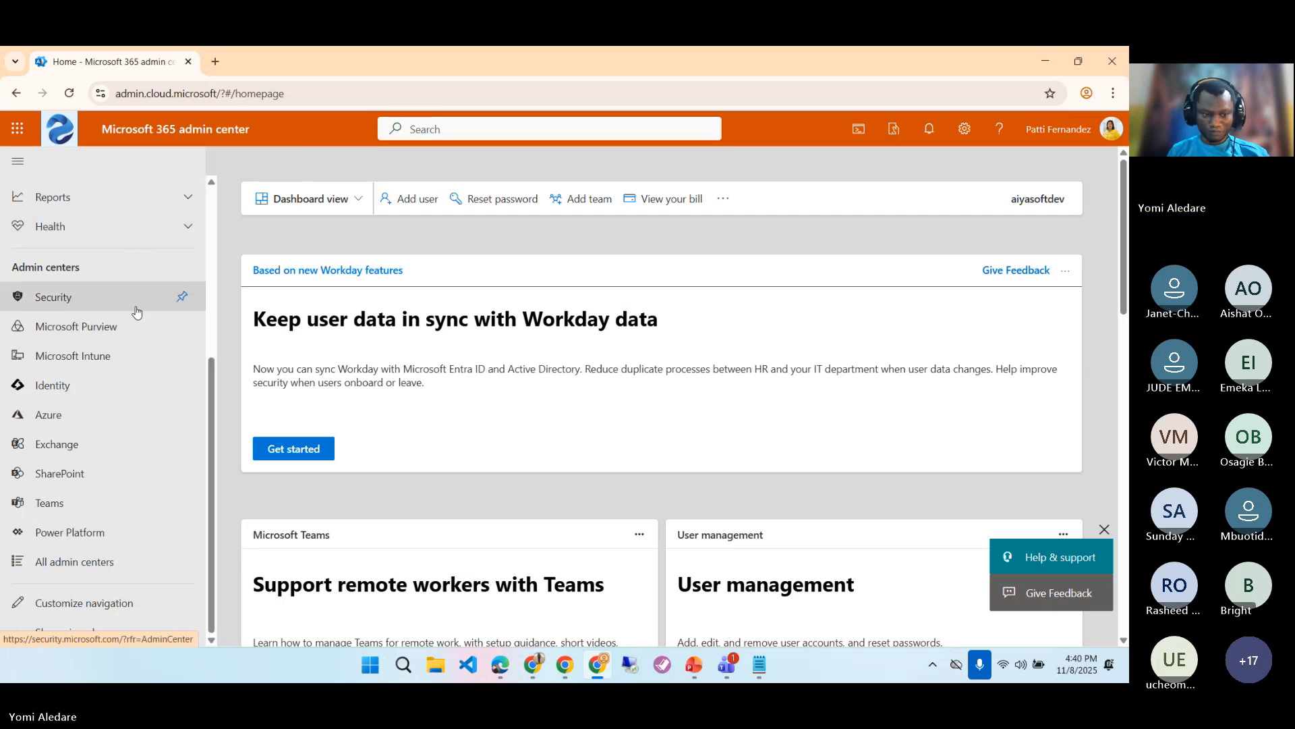
scroll(137, 314, up, 2)
scroll(137, 314, up, 2)
scroll(128, 307, down, 4)
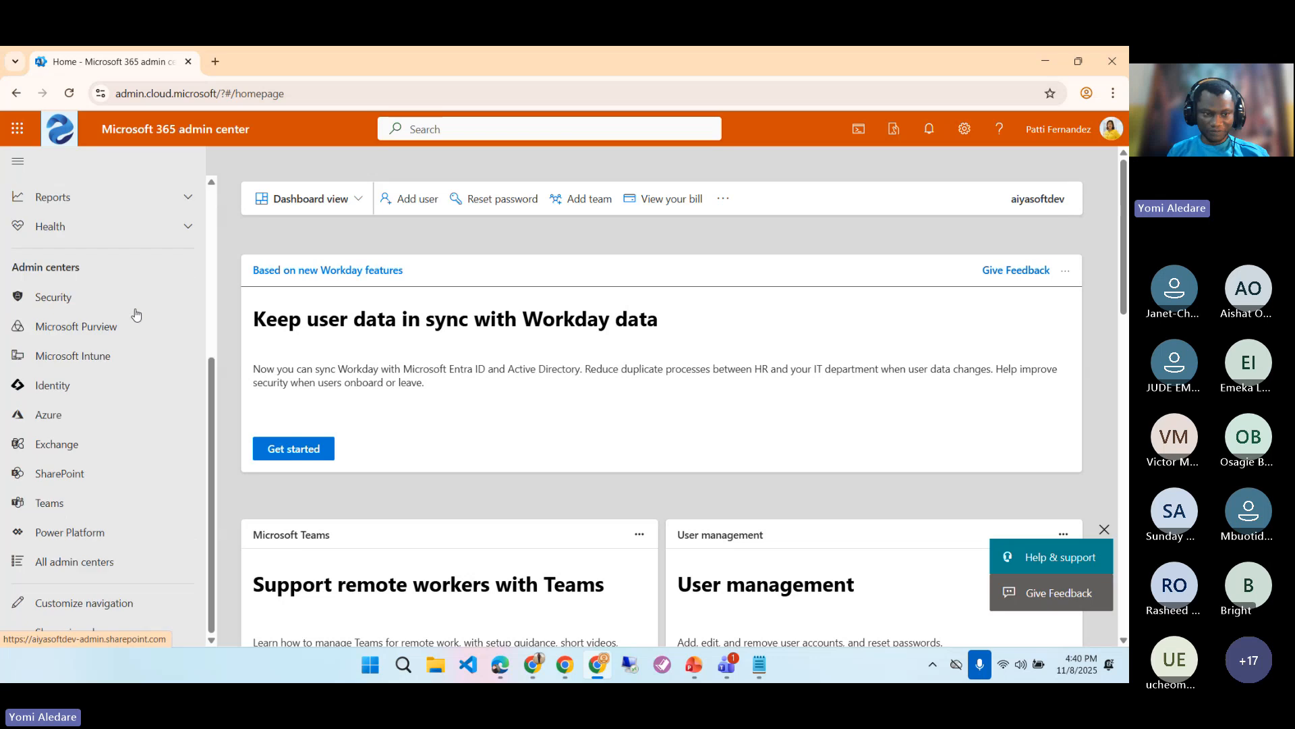
click(89, 480)
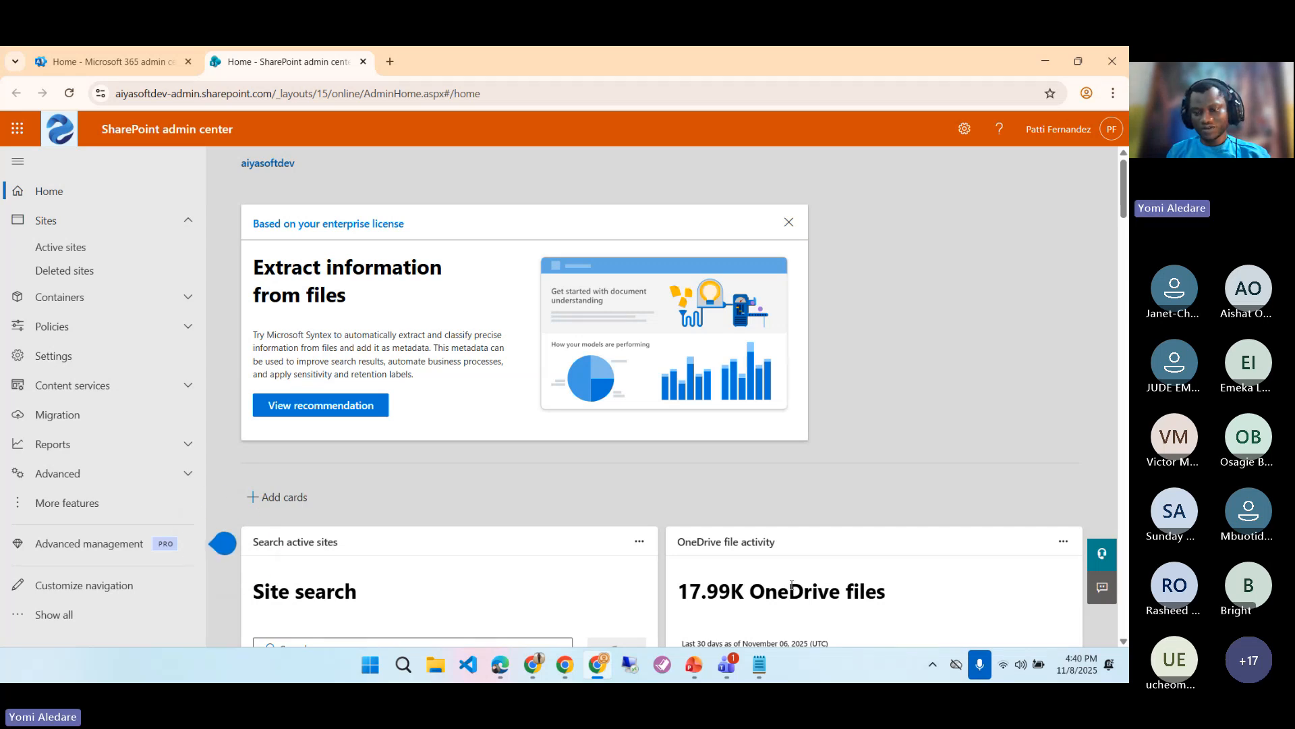
- Open the list of active SharePoint sites and dismiss the tip about changing views
mouse_move(766, 668)
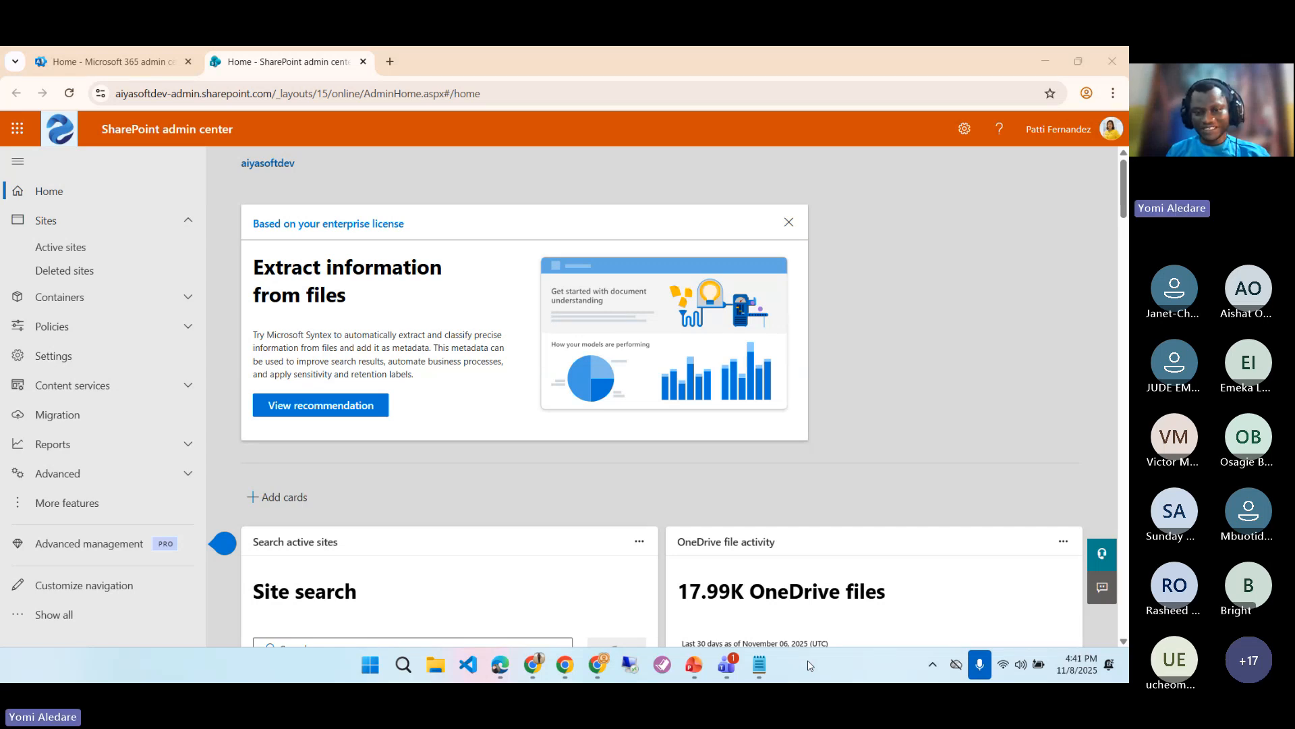
click(93, 253)
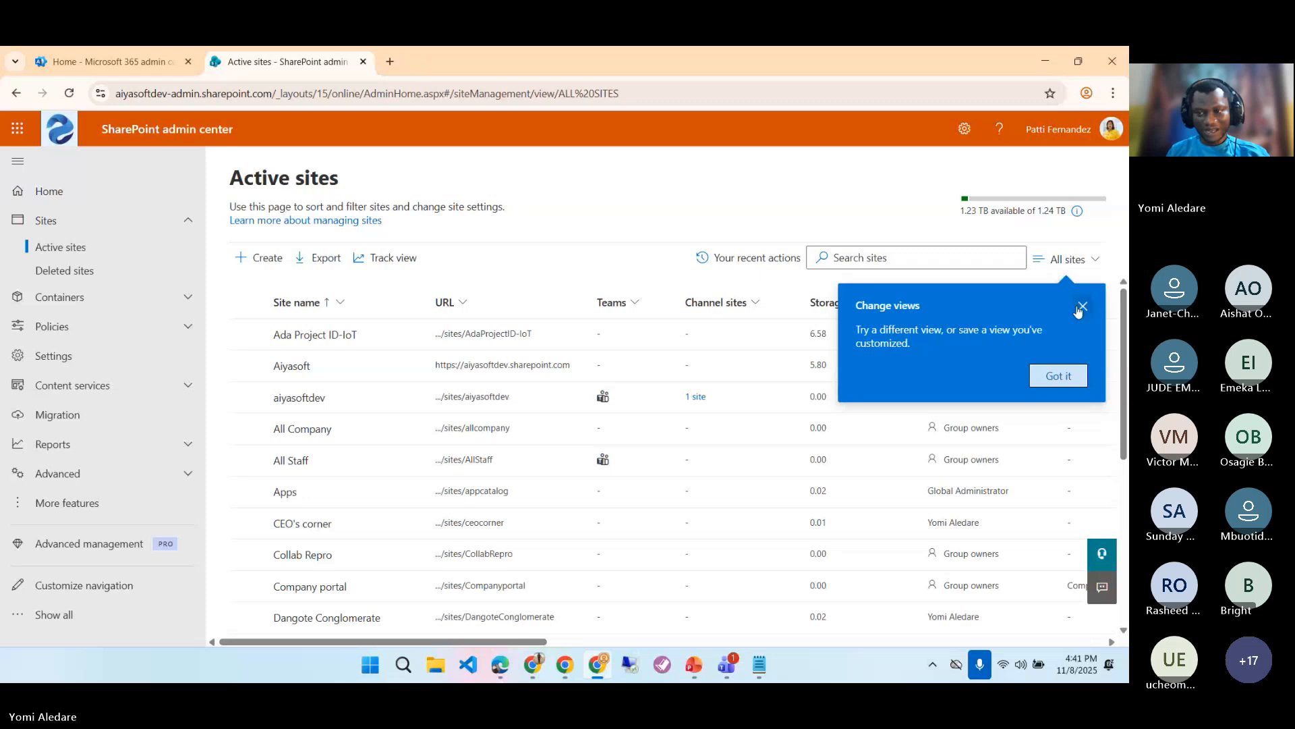
click(1081, 307)
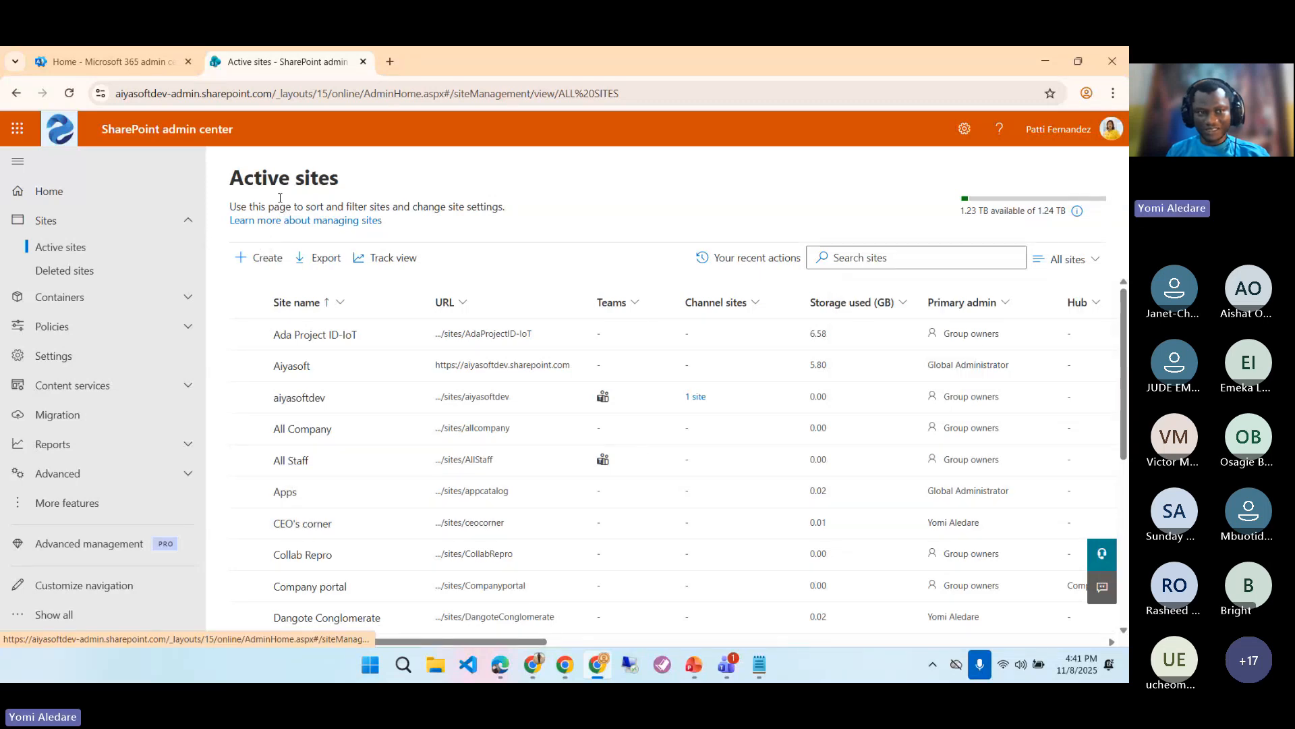
- Examine the active teams and Microsoft 365 groups in the Microsoft 365 admin center, and return to the SharePoint active sites list
click(111, 61)
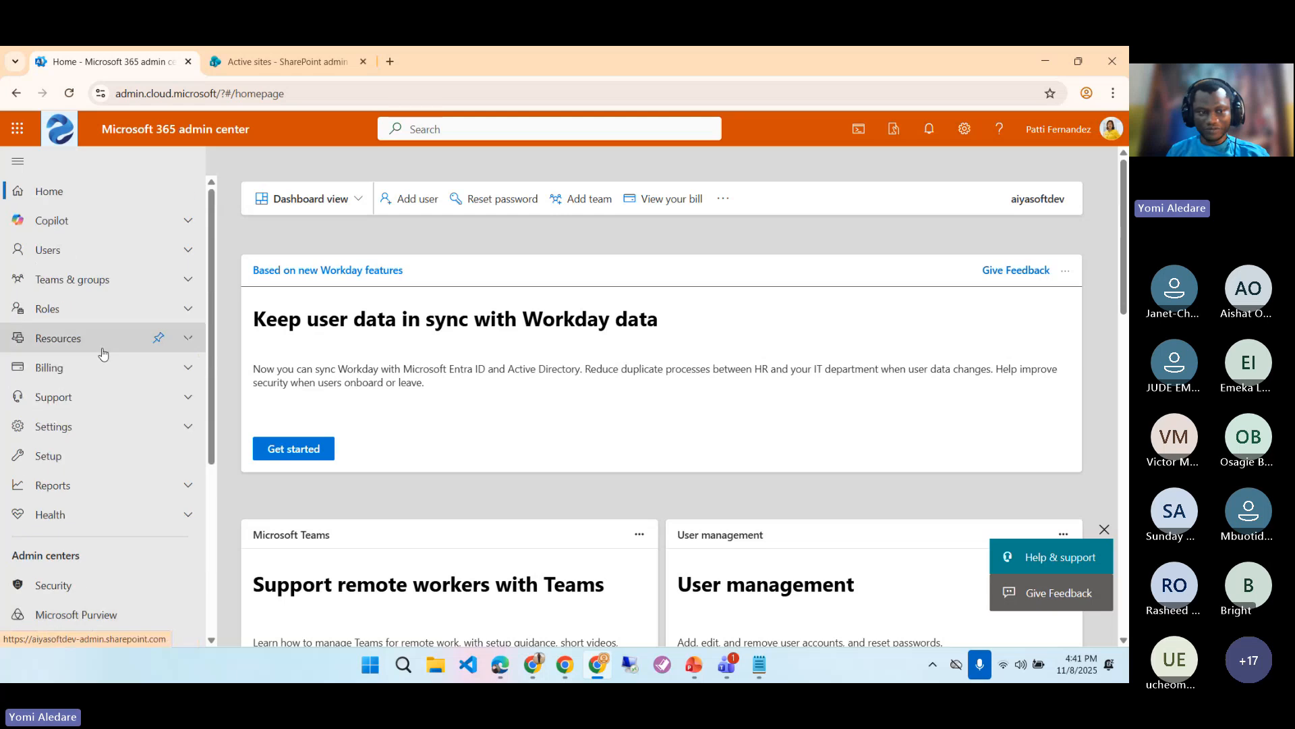
click(88, 286)
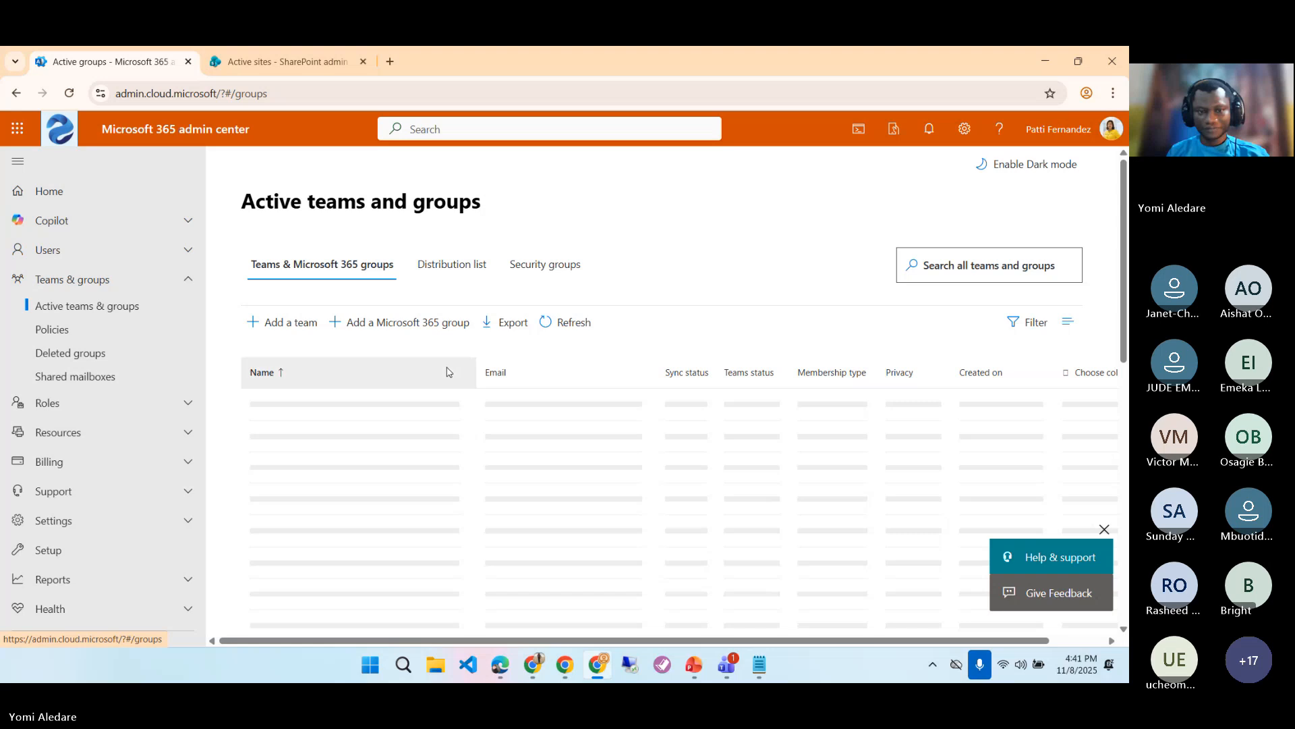
scroll(459, 398, down, 5)
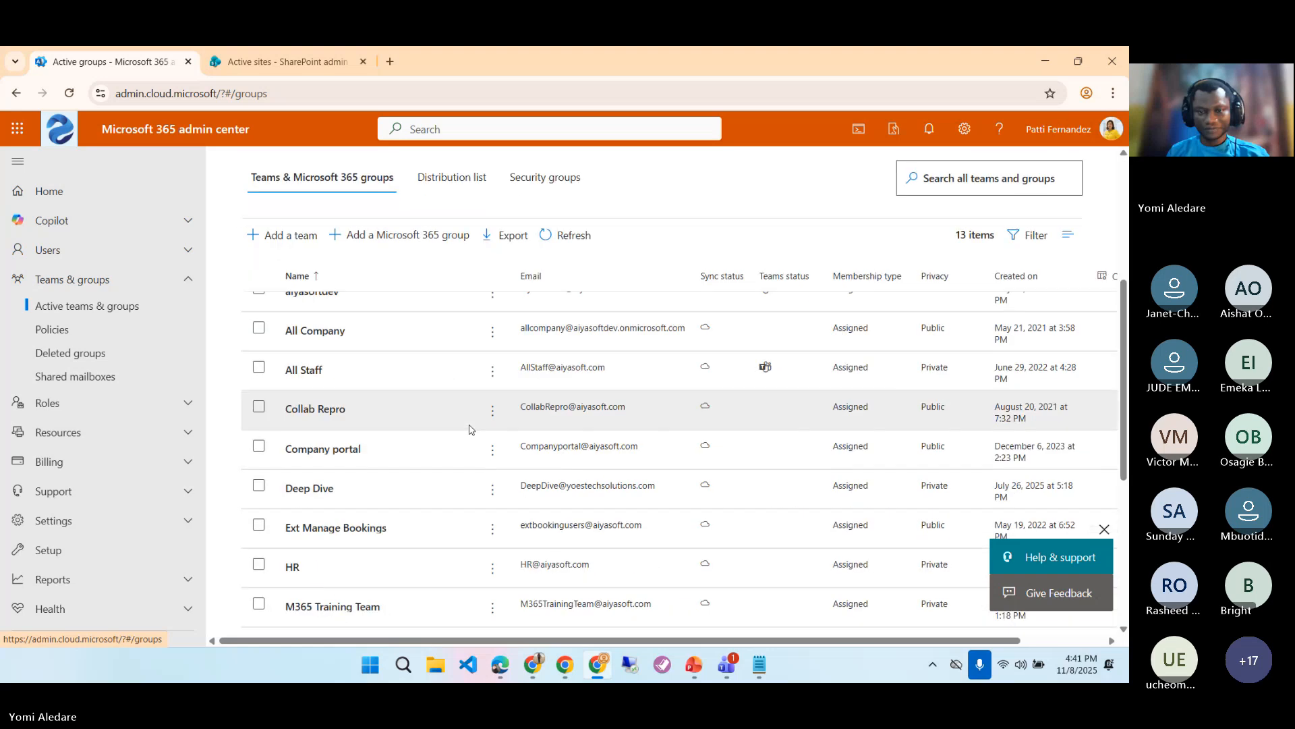
scroll(470, 429, up, 3)
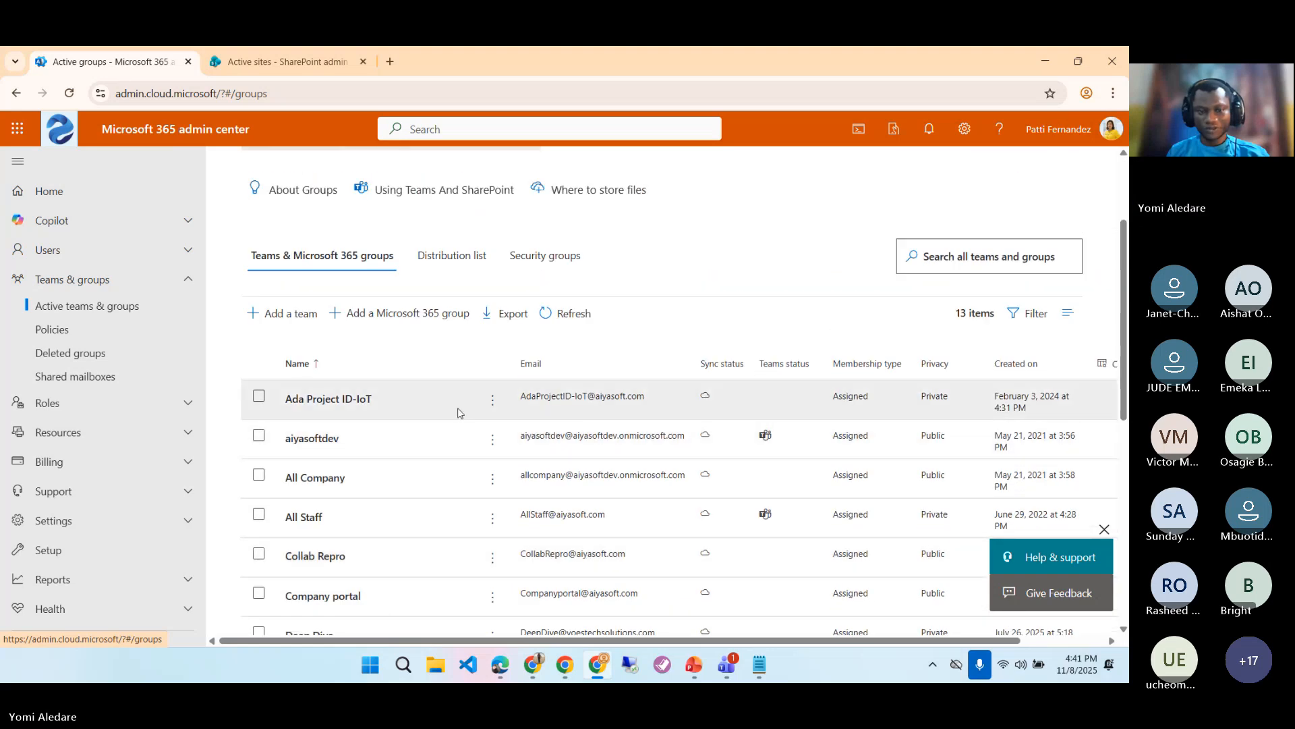
scroll(459, 413, down, 3)
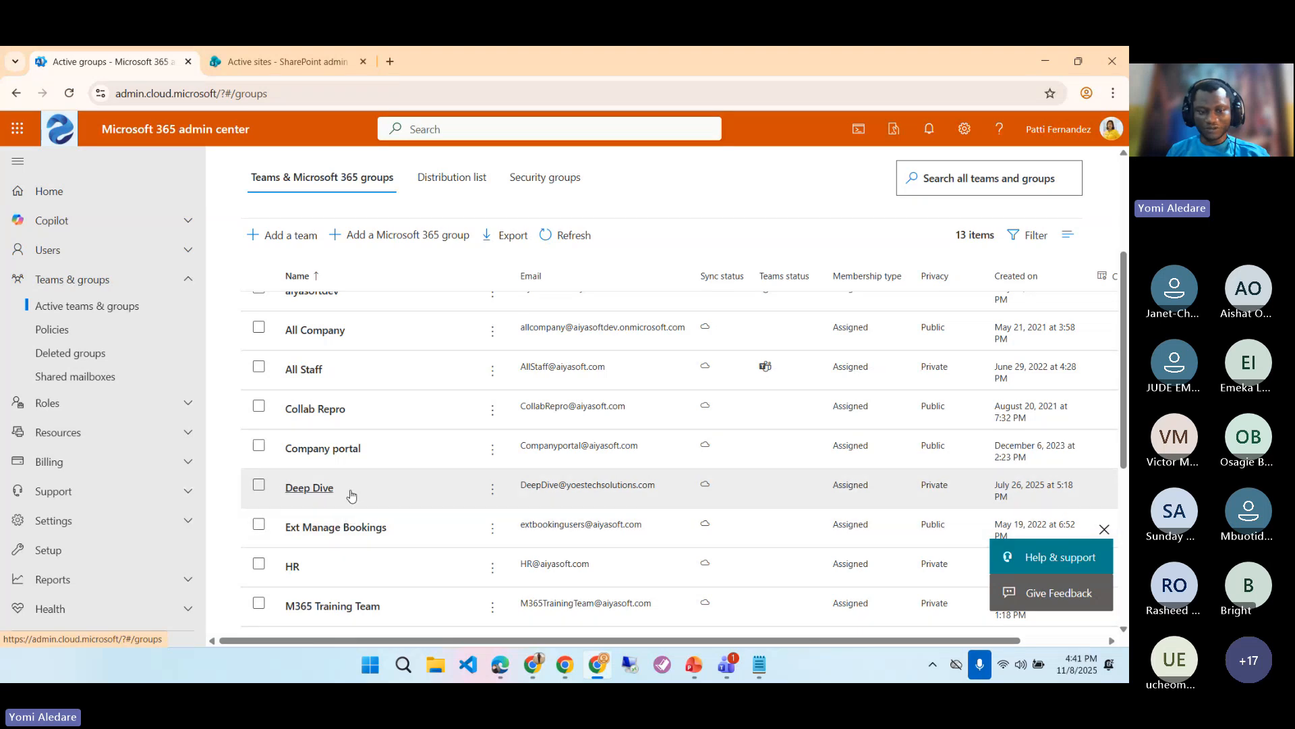
click(307, 64)
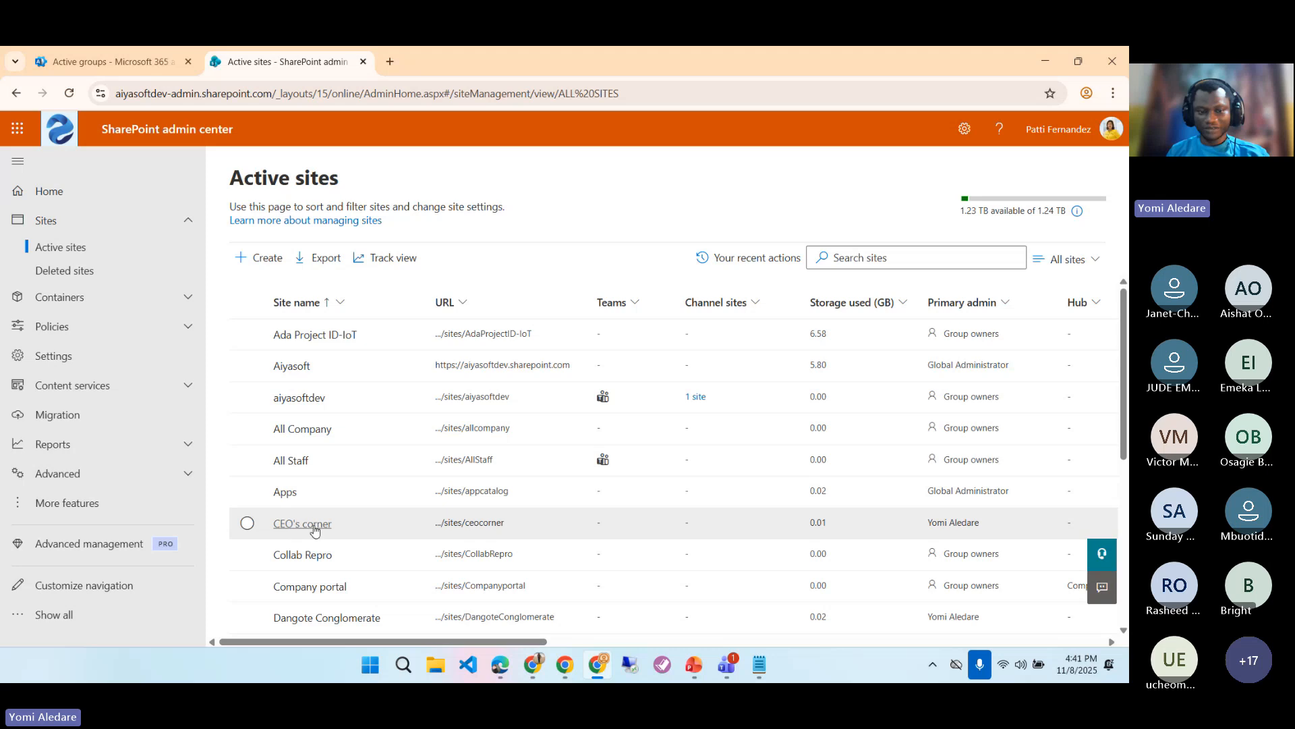
- Examine the owners and members of the Deep Dive group in the Microsoft 365 admin center, and close its details
scroll(314, 527, down, 2)
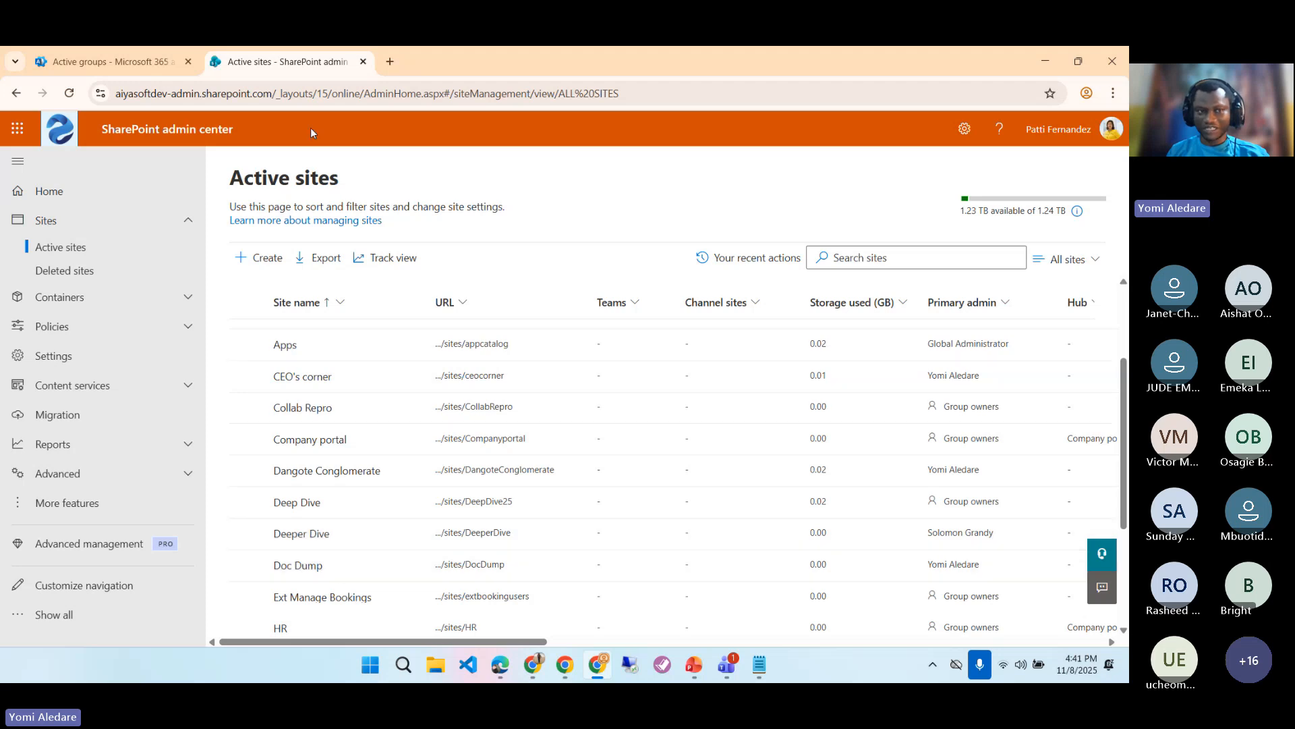
click(172, 64)
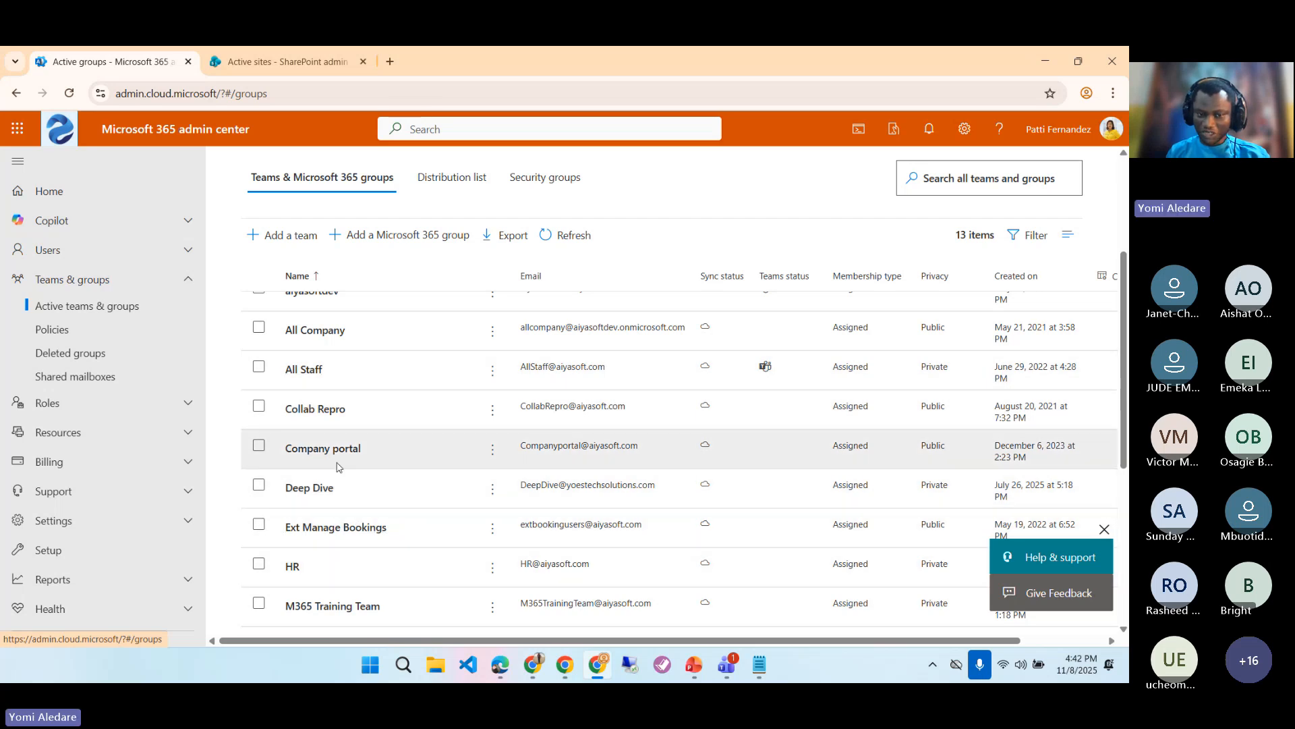
click(309, 490)
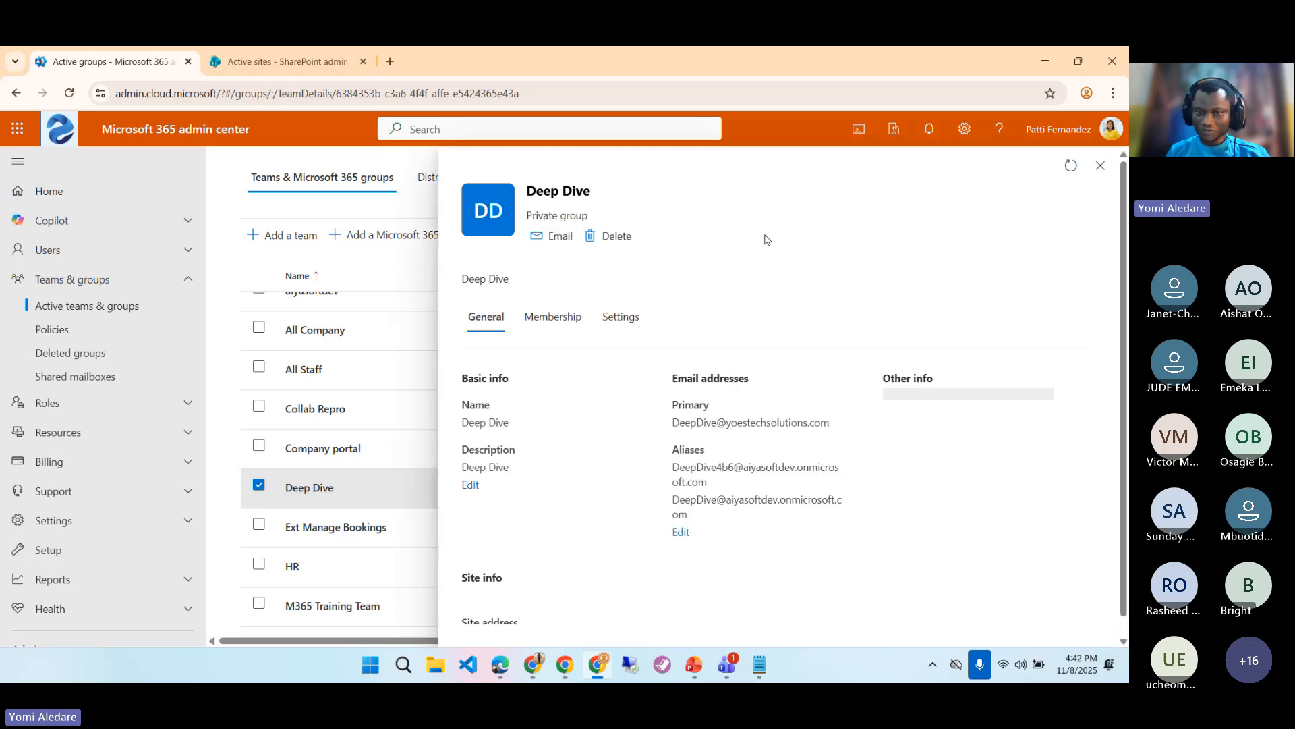
click(560, 318)
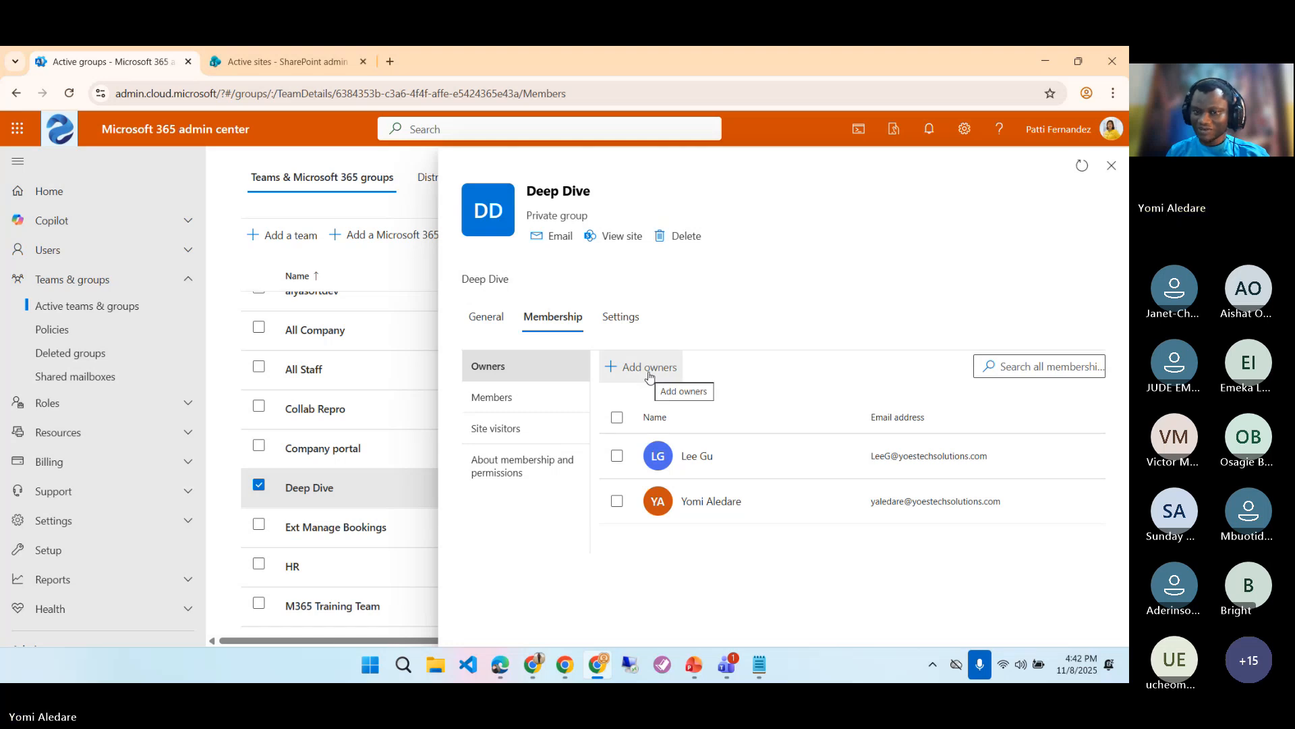
click(554, 402)
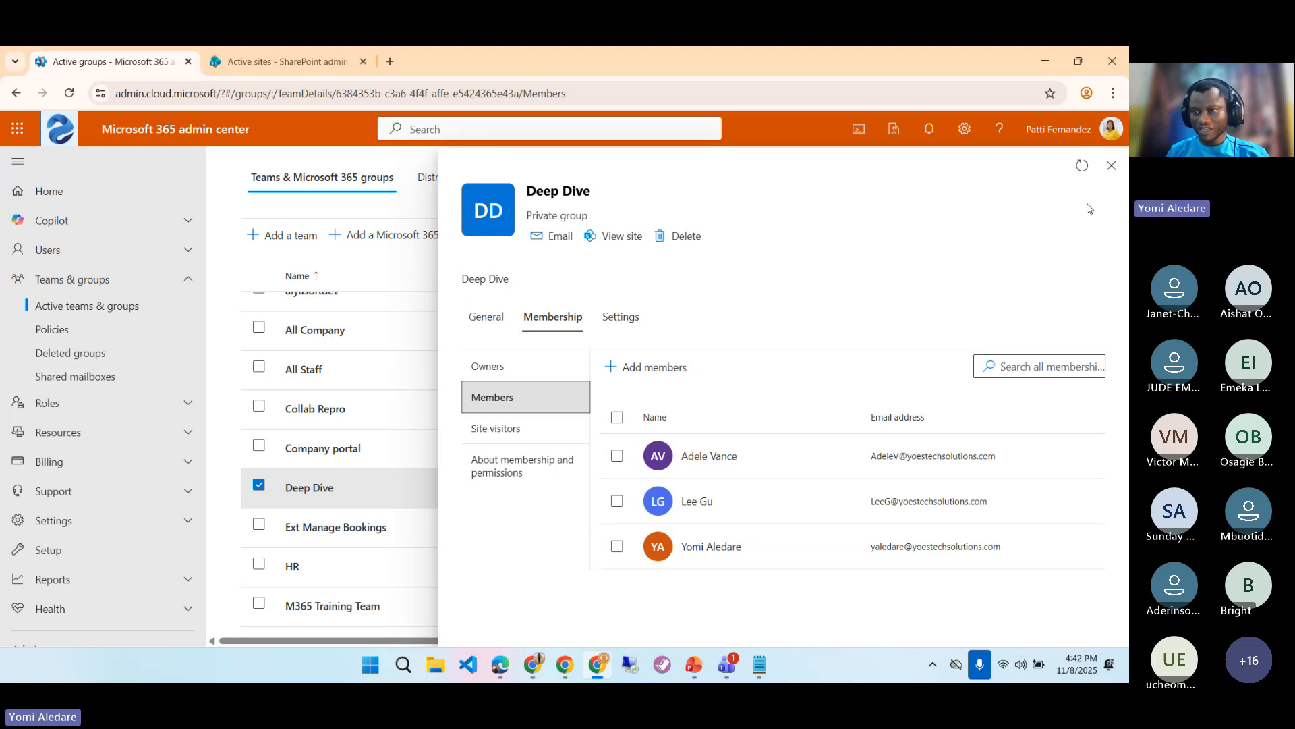
click(1112, 166)
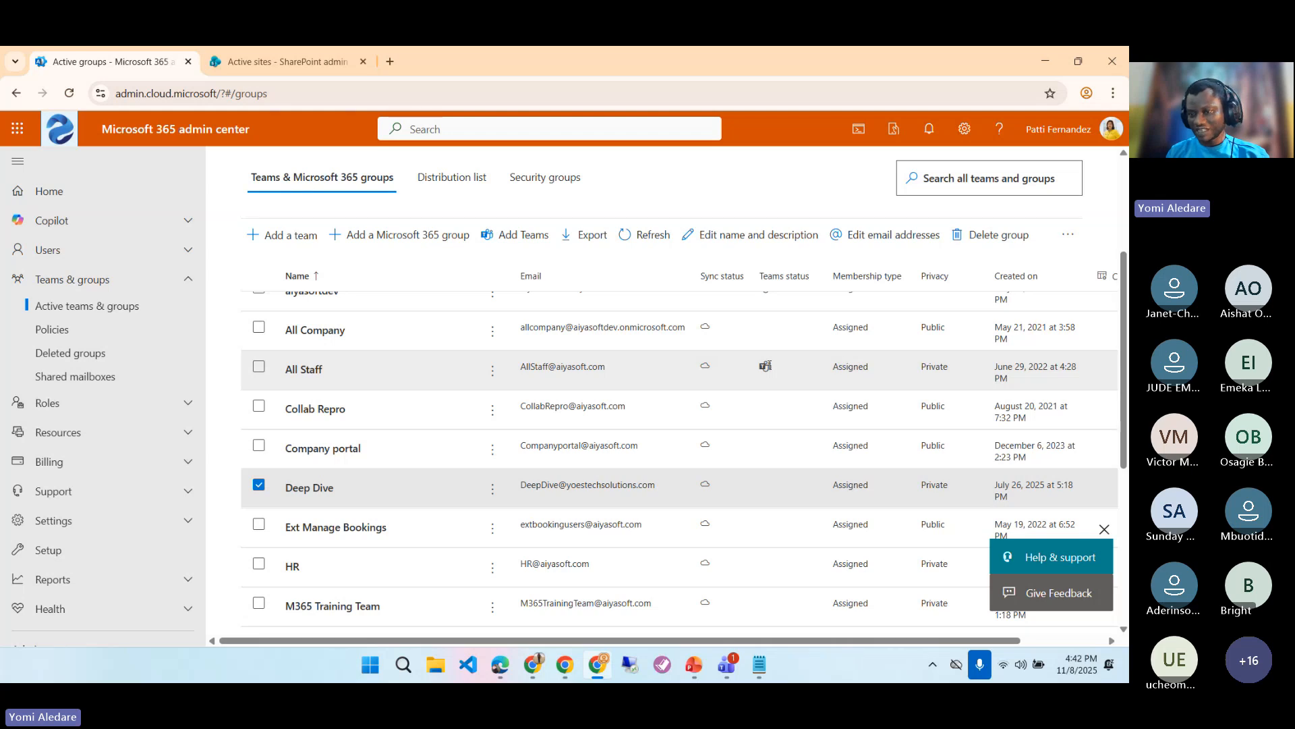
mouse_move(767, 366)
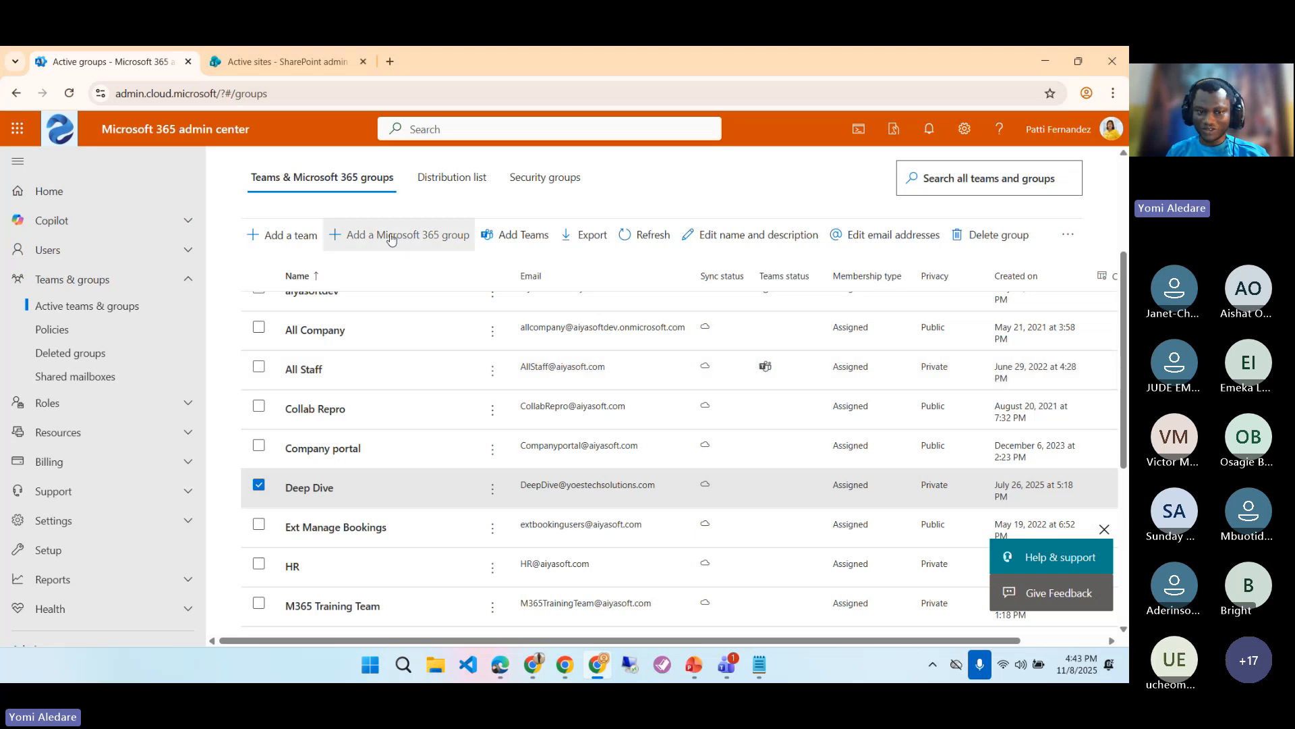
- Return to the SharePoint active sites and start a new site with the Team site template that creates no Microsoft 365 group
click(288, 64)
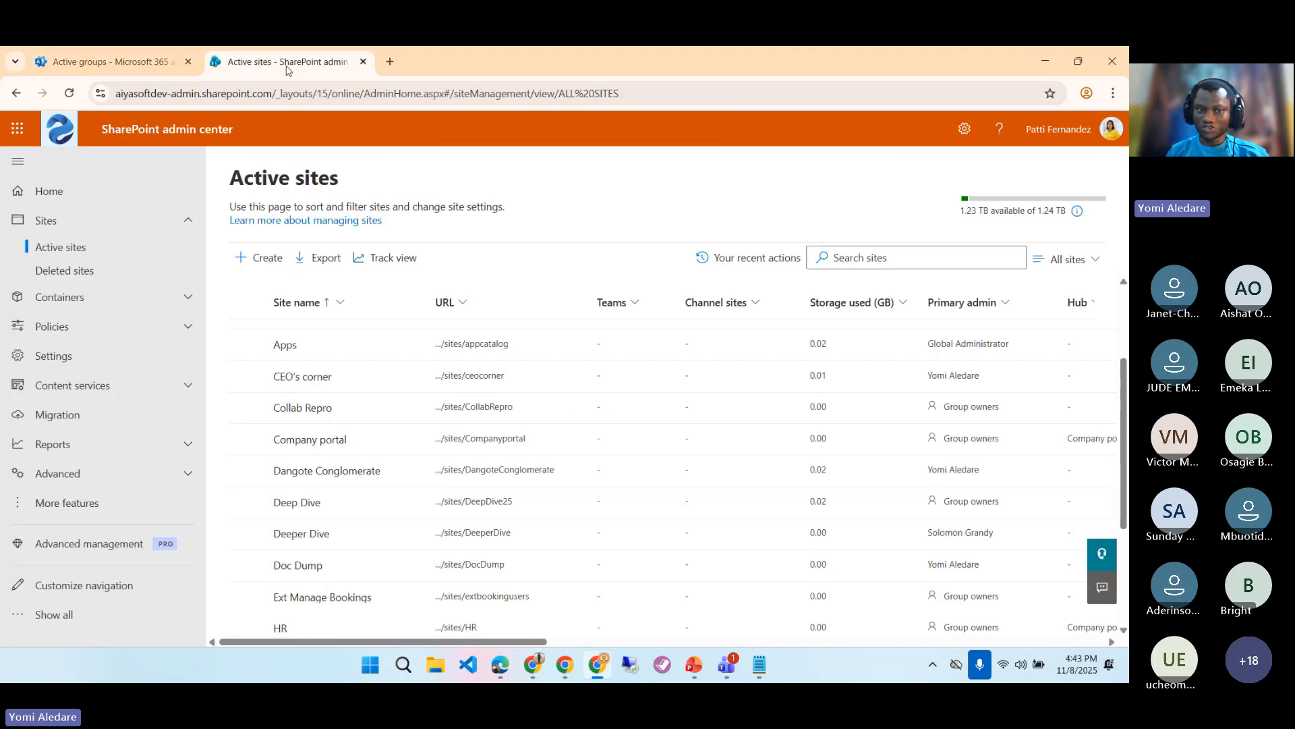
click(259, 258)
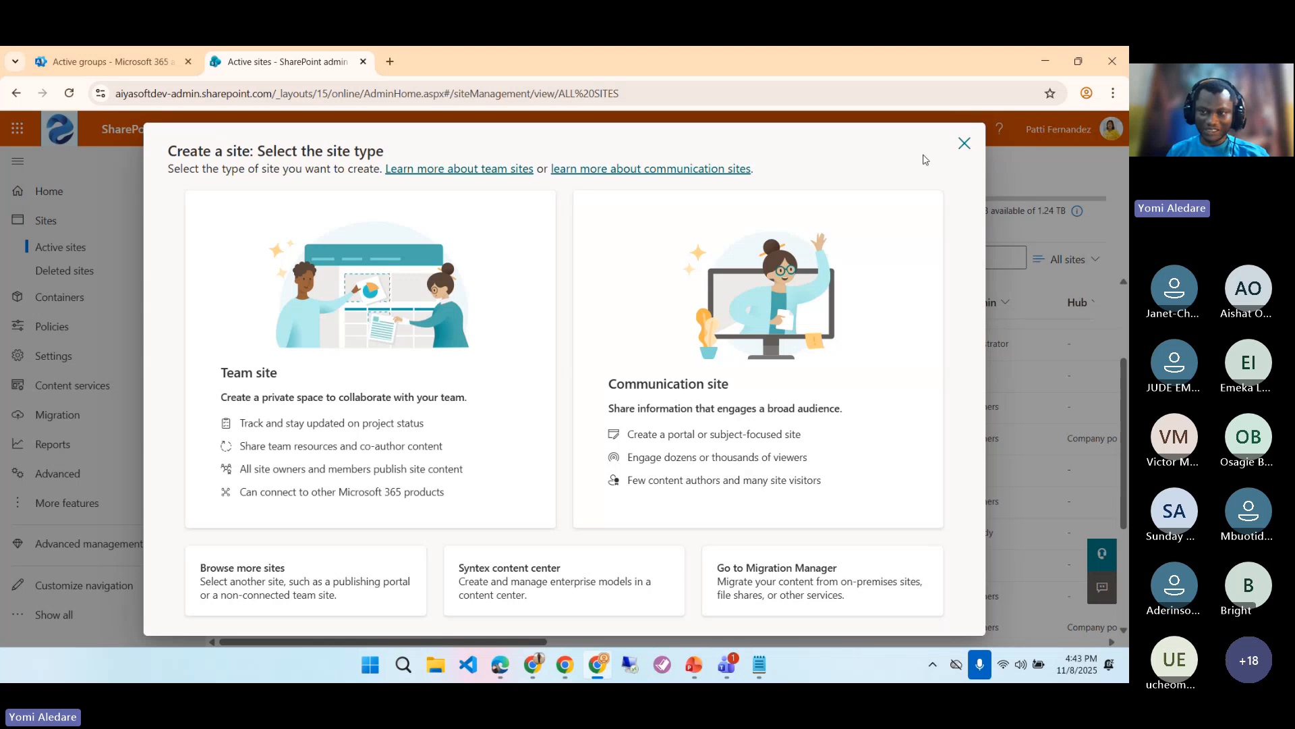
click(965, 143)
click(263, 258)
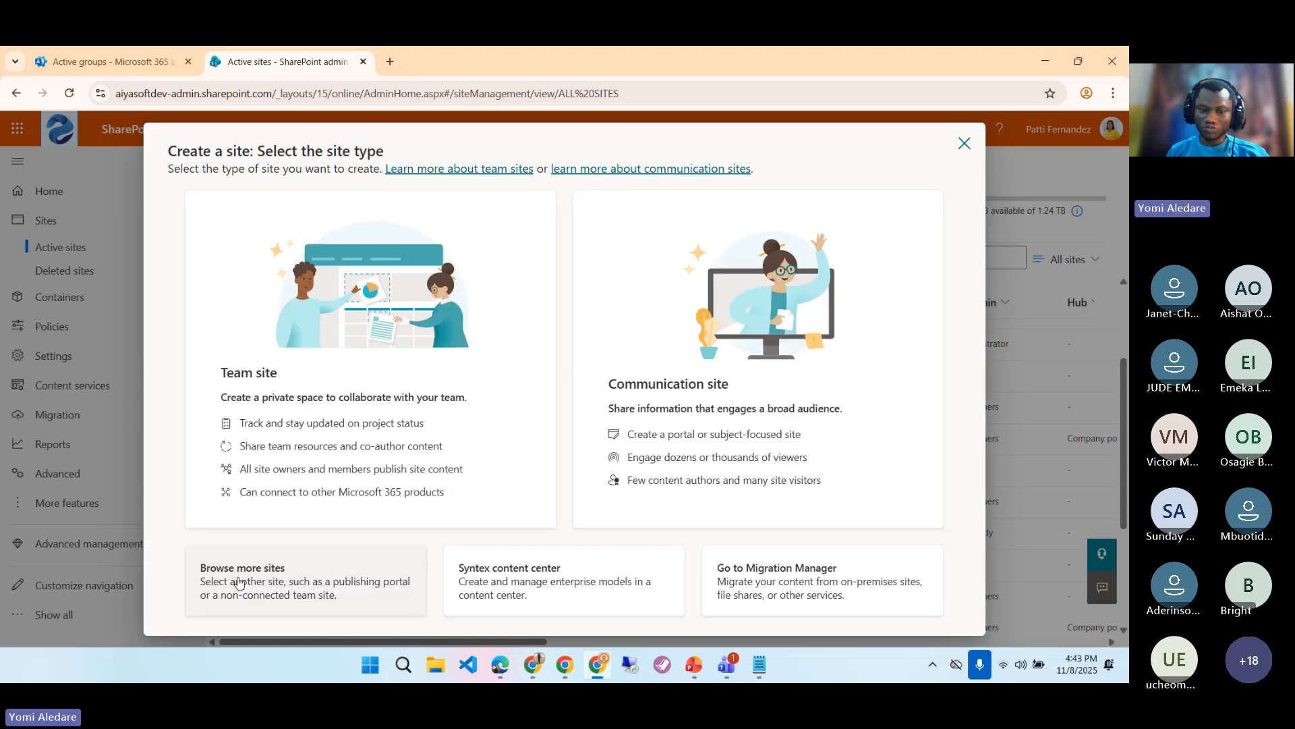
click(273, 586)
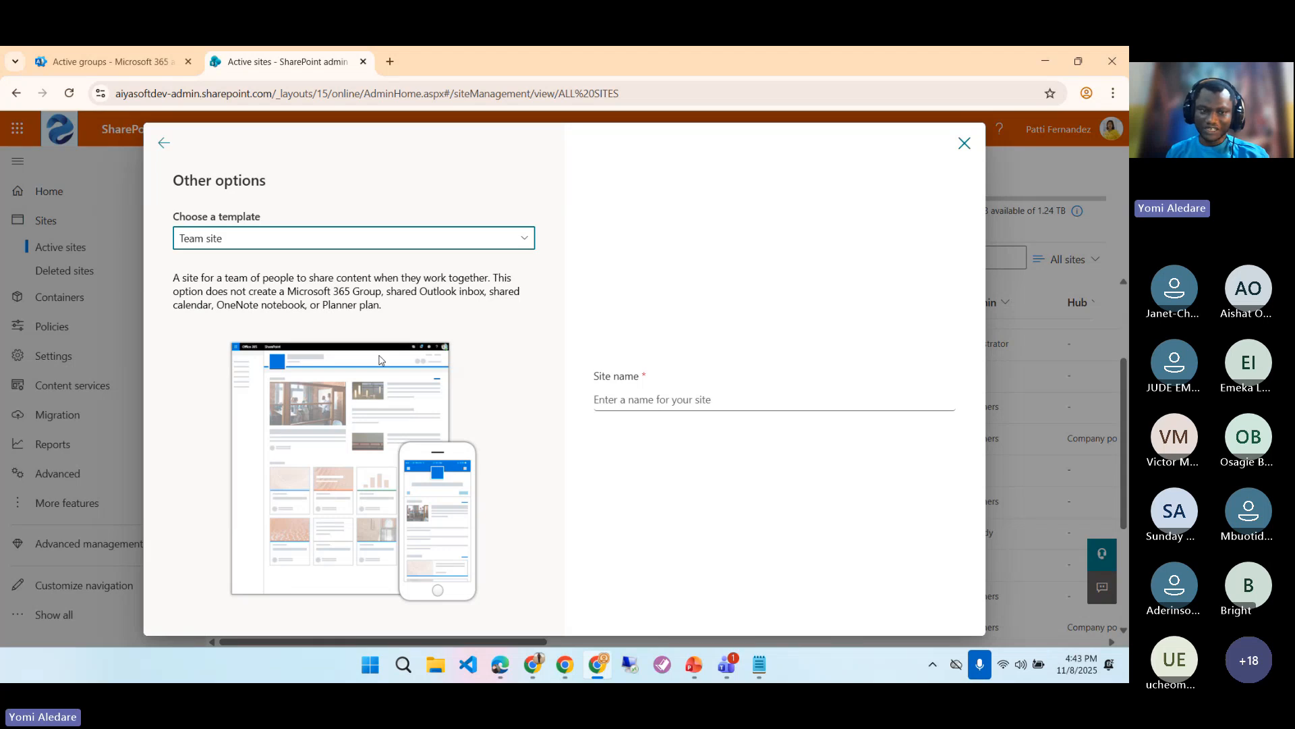
click(213, 243)
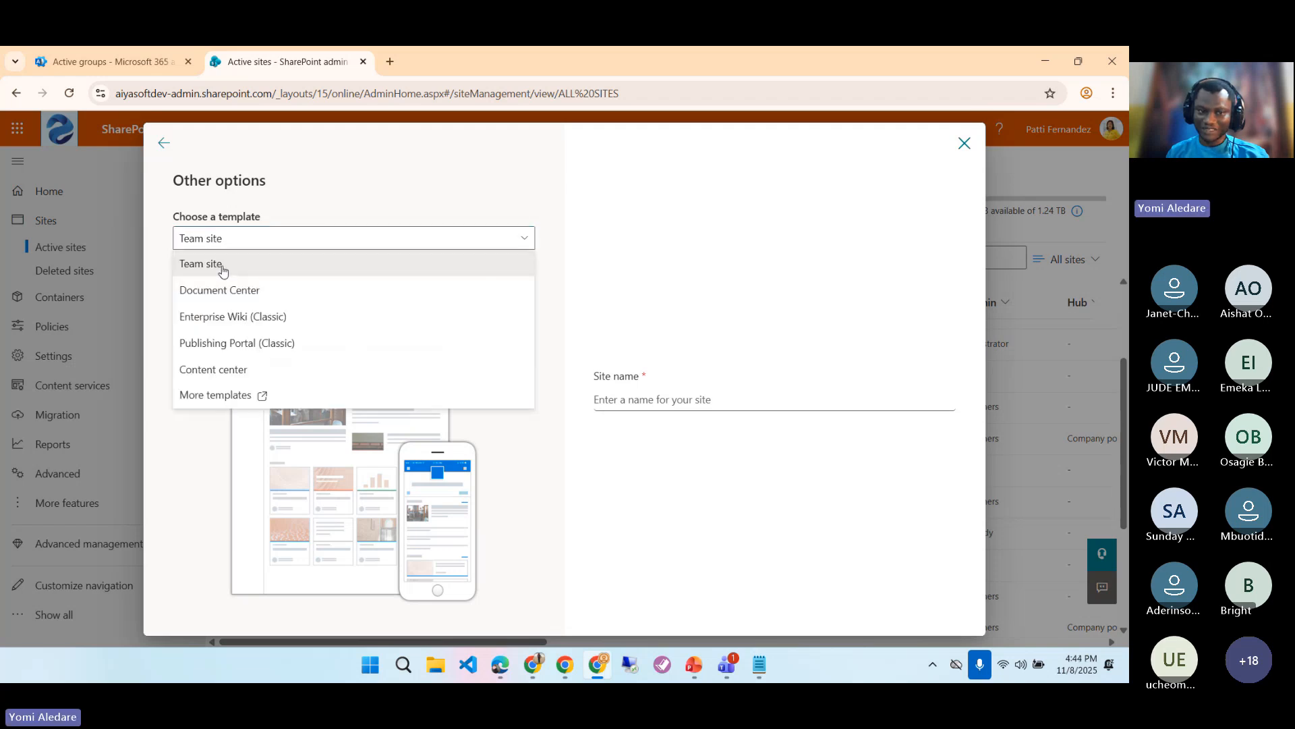
click(223, 270)
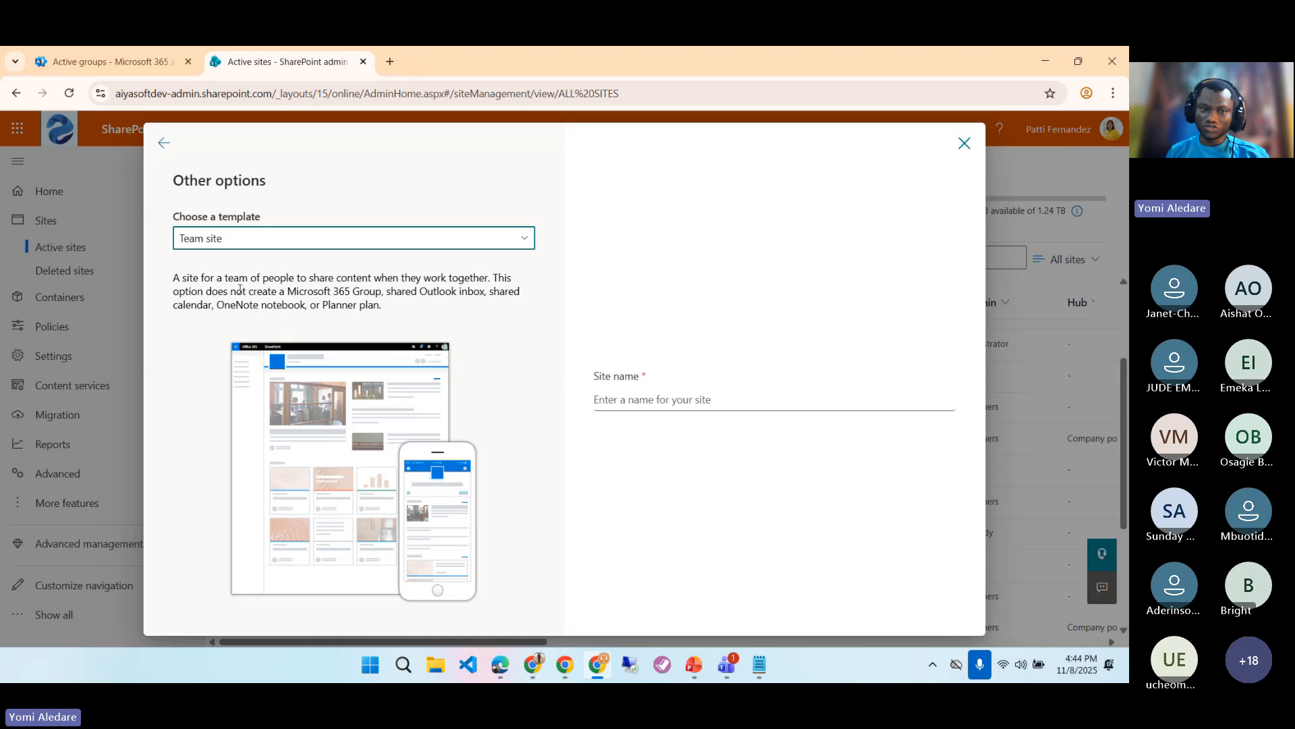
drag(285, 294, 378, 294)
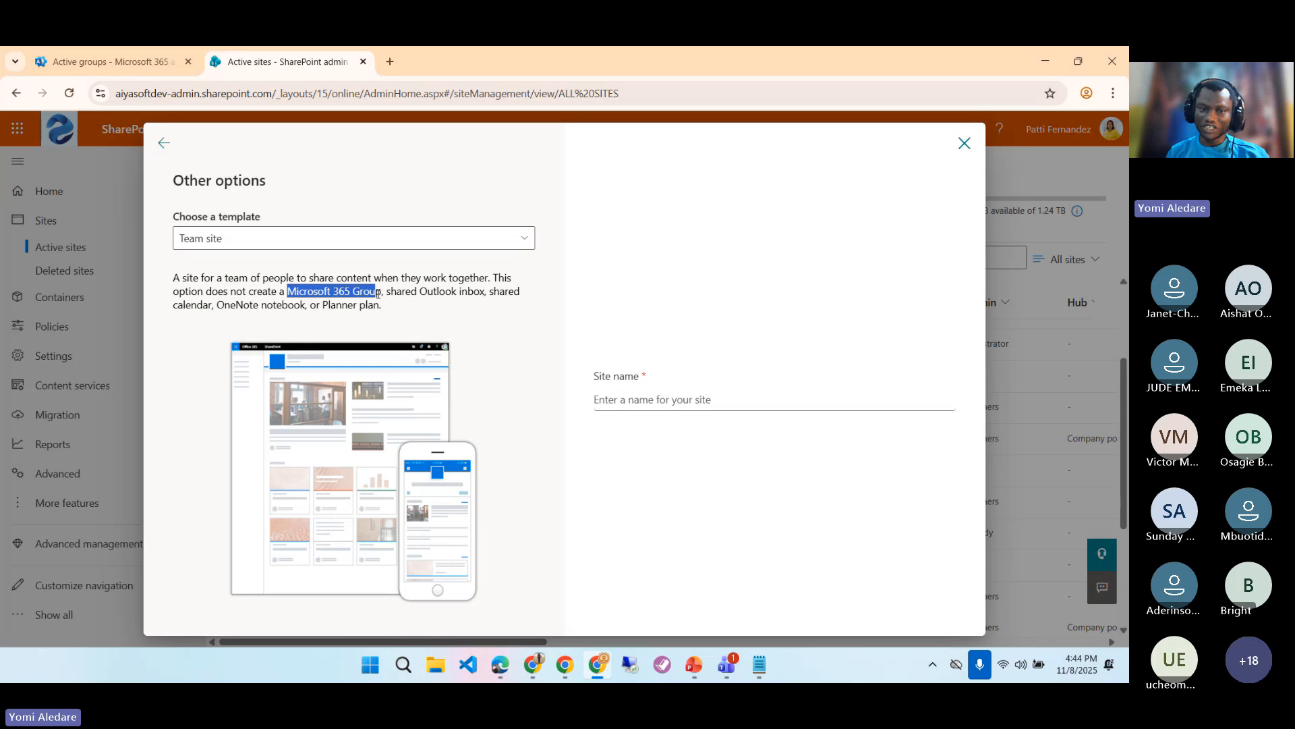
drag(378, 293, 382, 291)
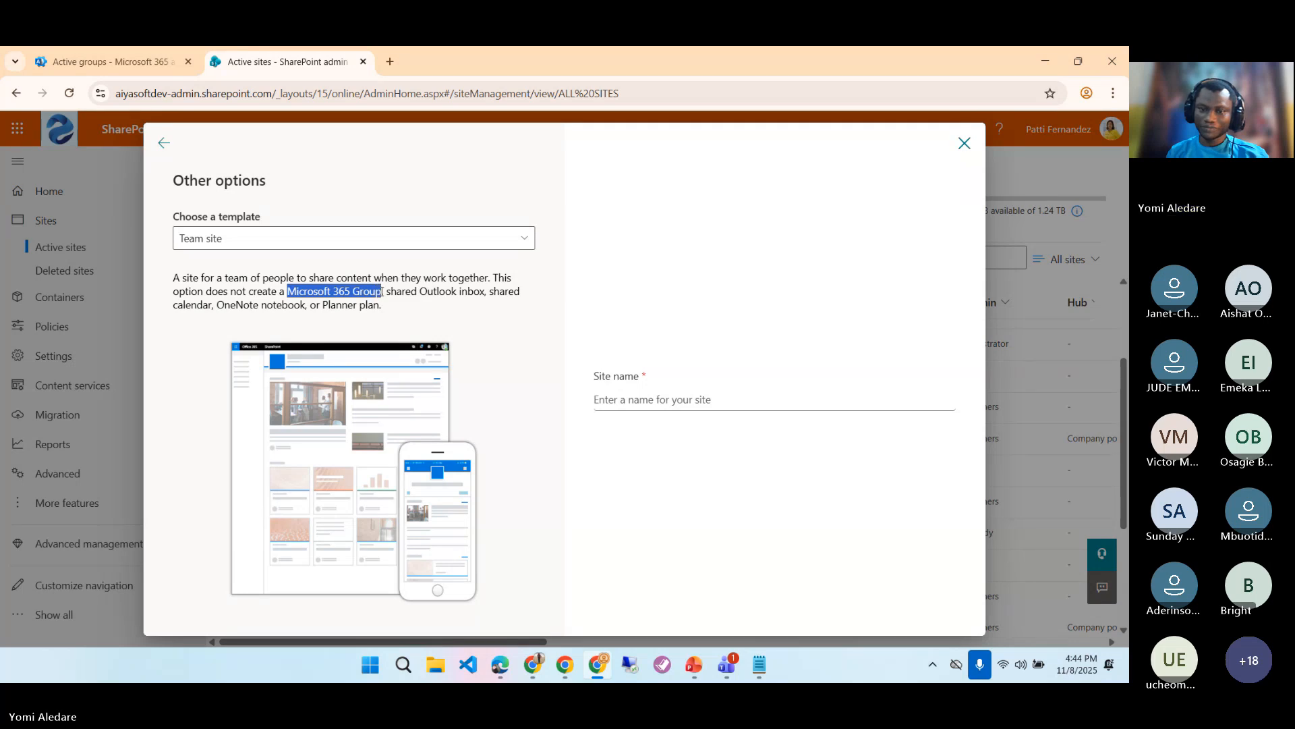
- Name the site My Space, assign the signed-in account as primary administrator and continue to the site's language options
click(624, 398)
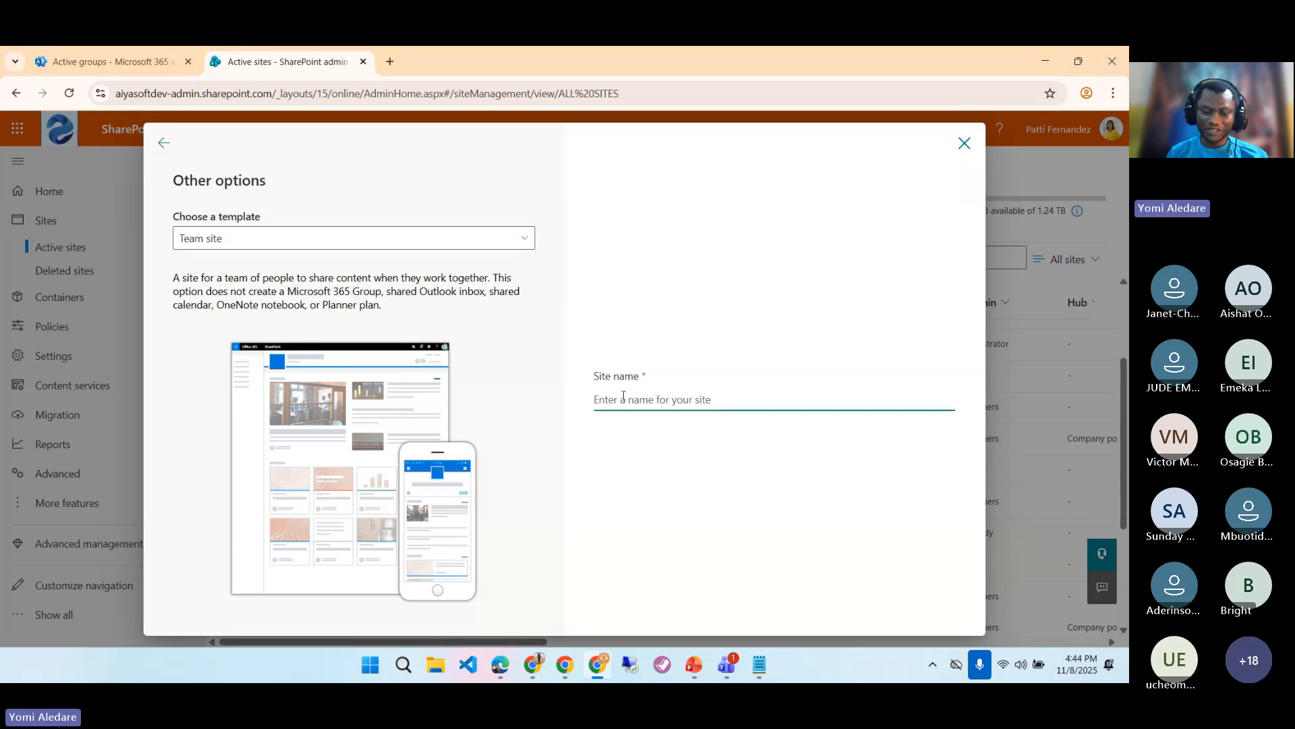
text(My)
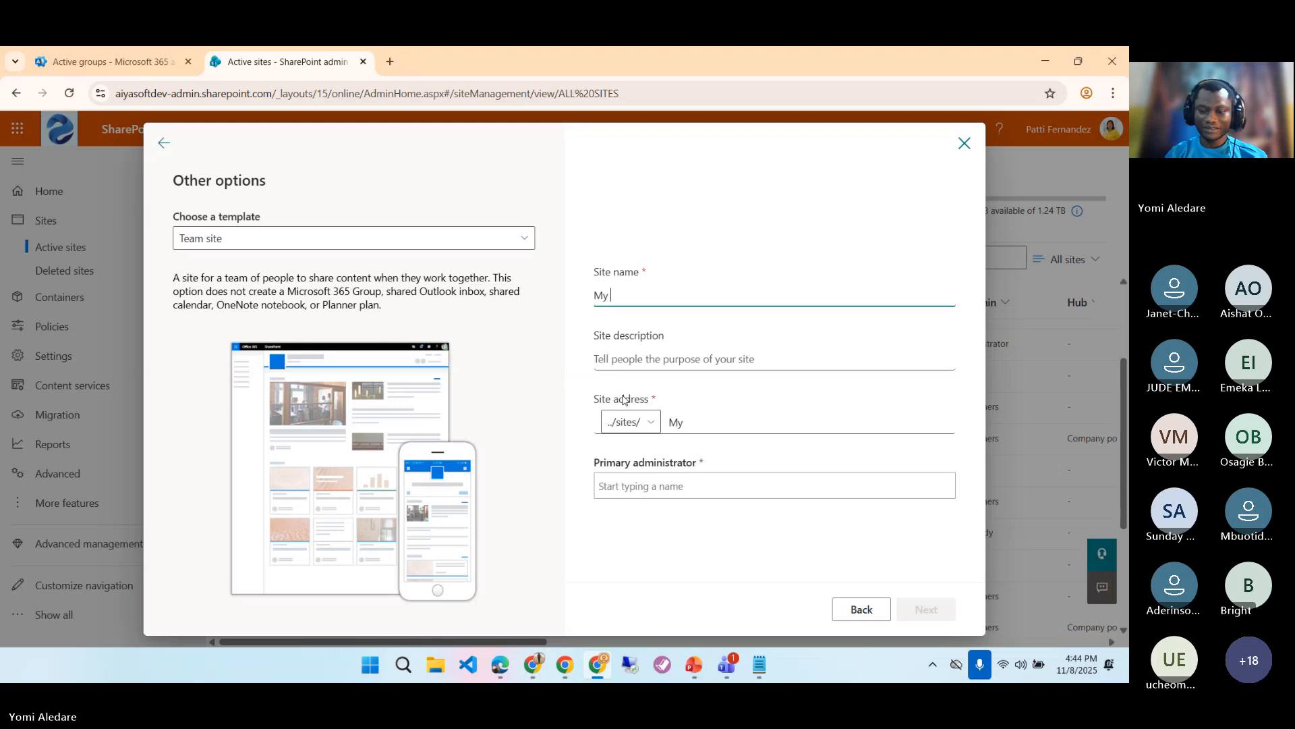
text( Space)
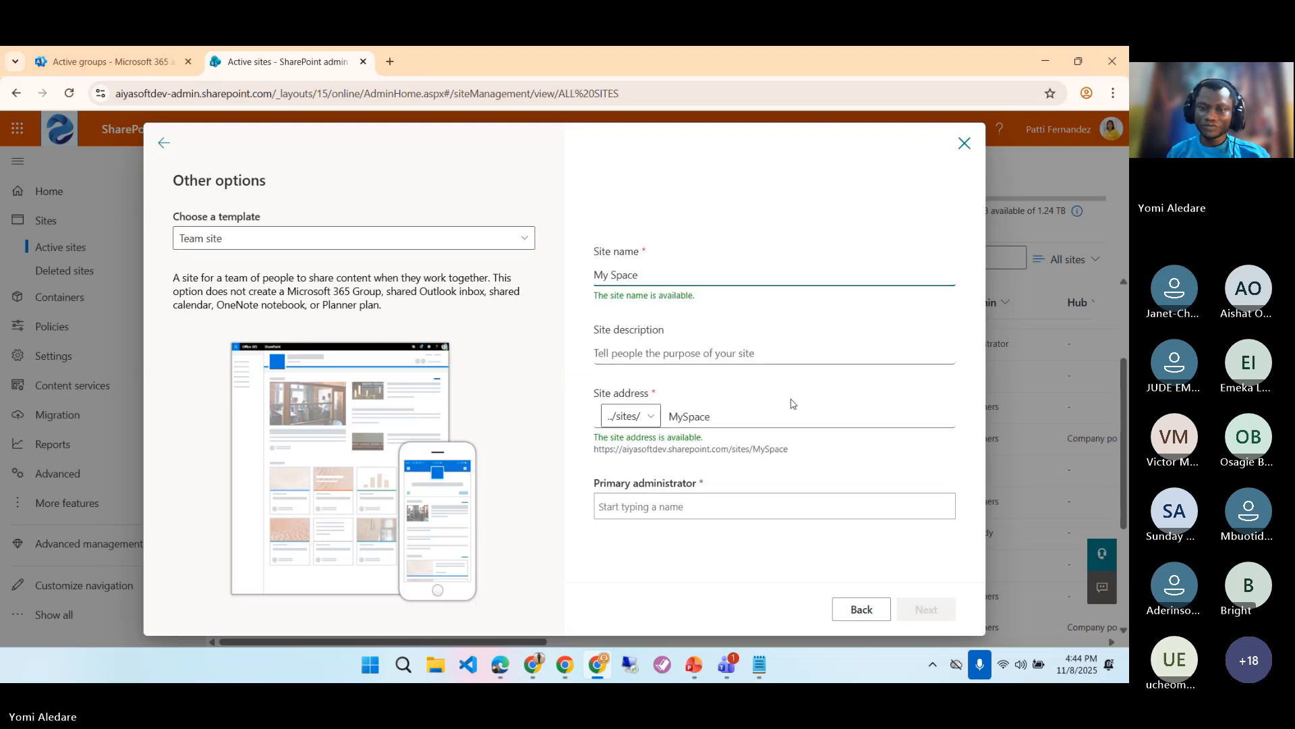
click(682, 502)
text(Pa)
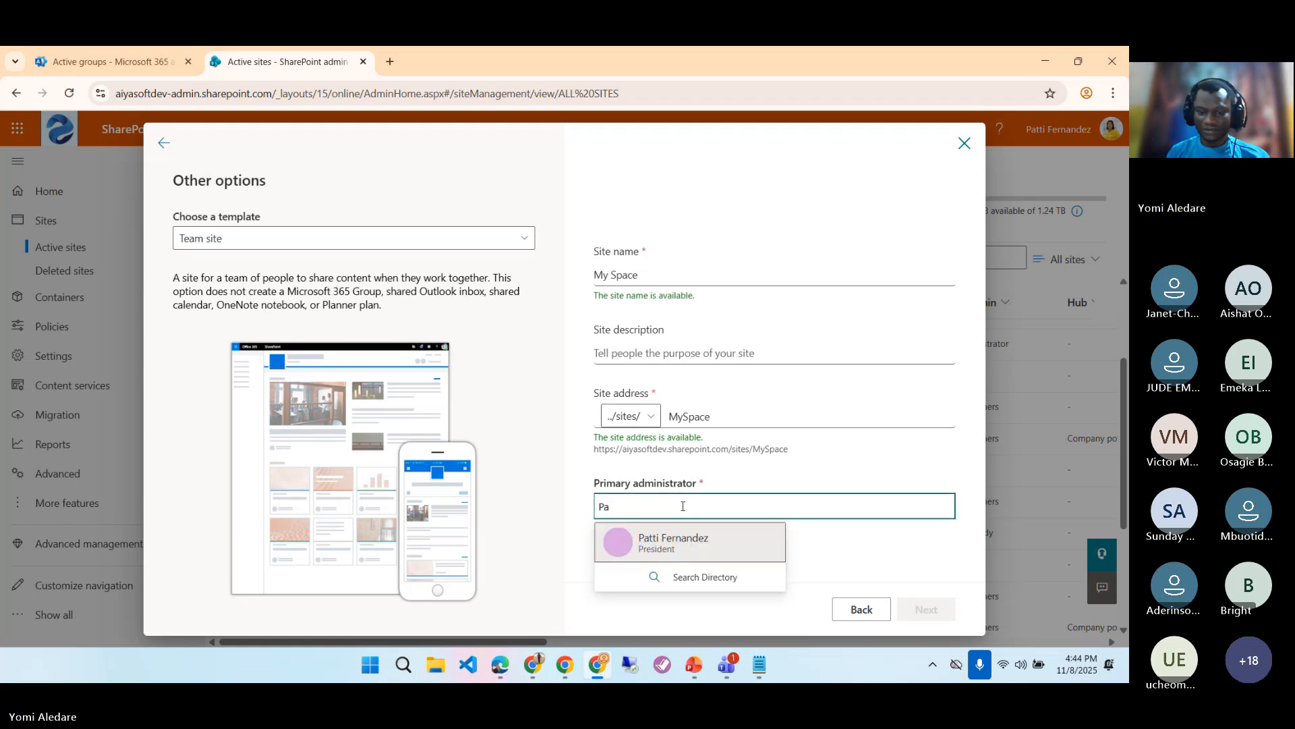
text(t)
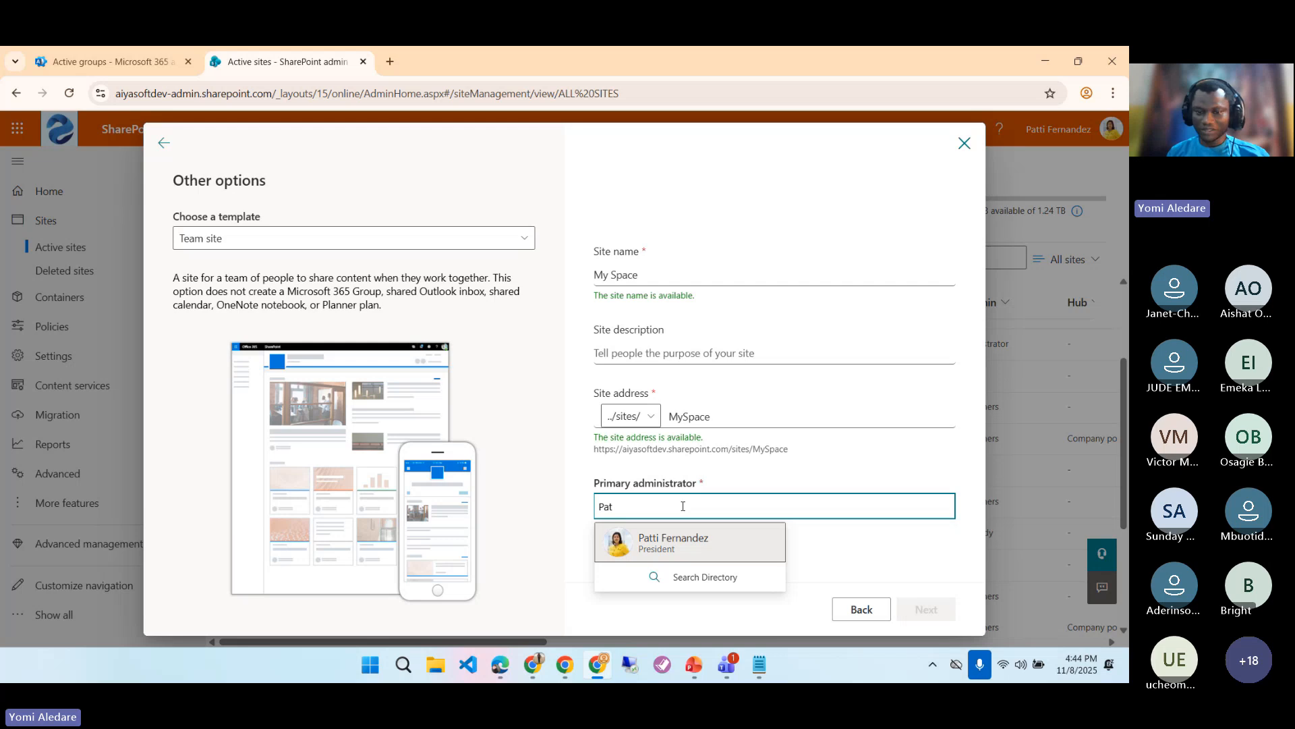
click(668, 539)
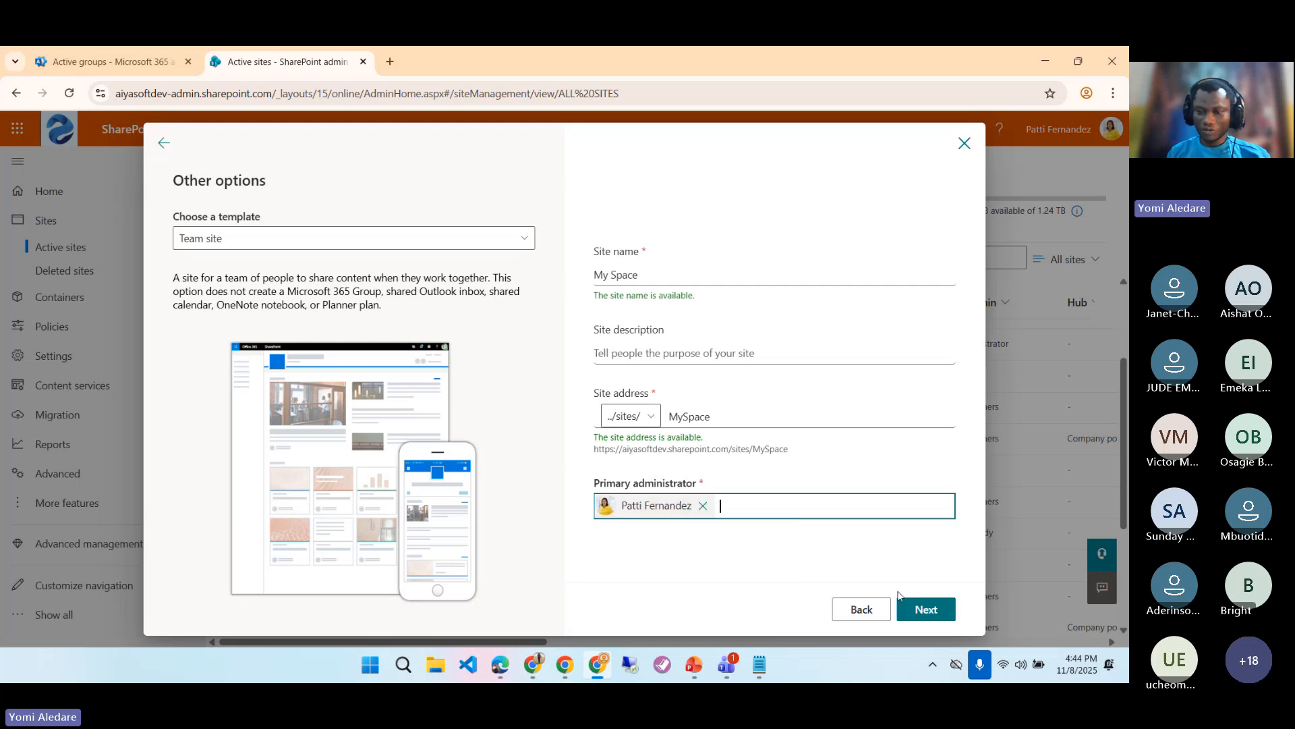
click(921, 609)
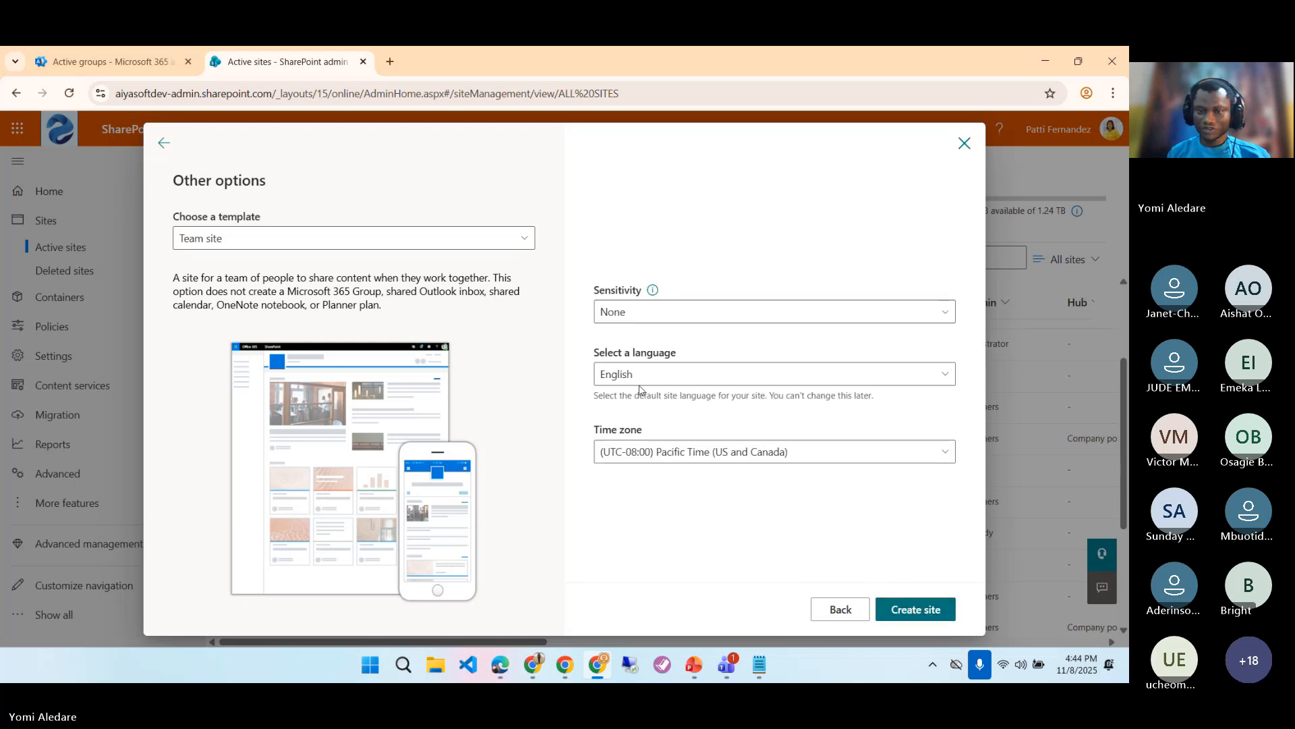
- Create the site with sensitivity None, English as the language and the Pacific Time (US and Canada) time zone
click(669, 314)
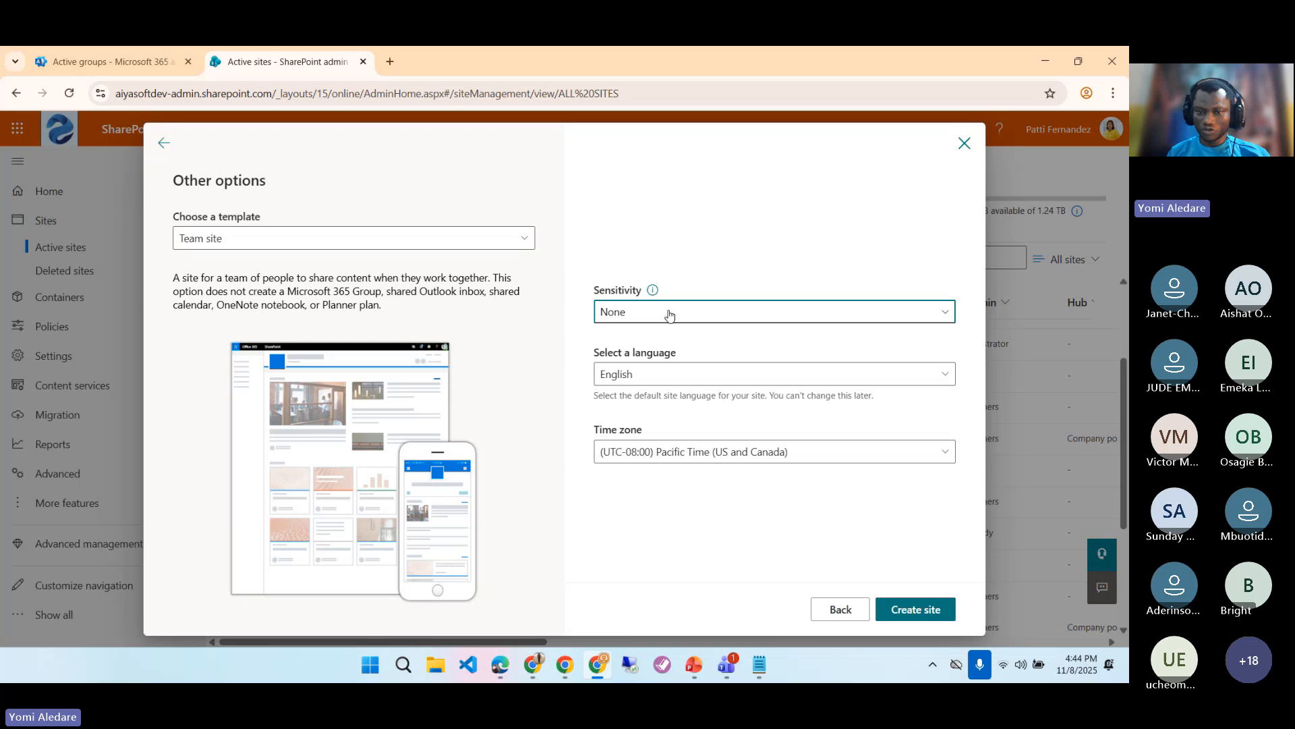
click(681, 376)
click(680, 374)
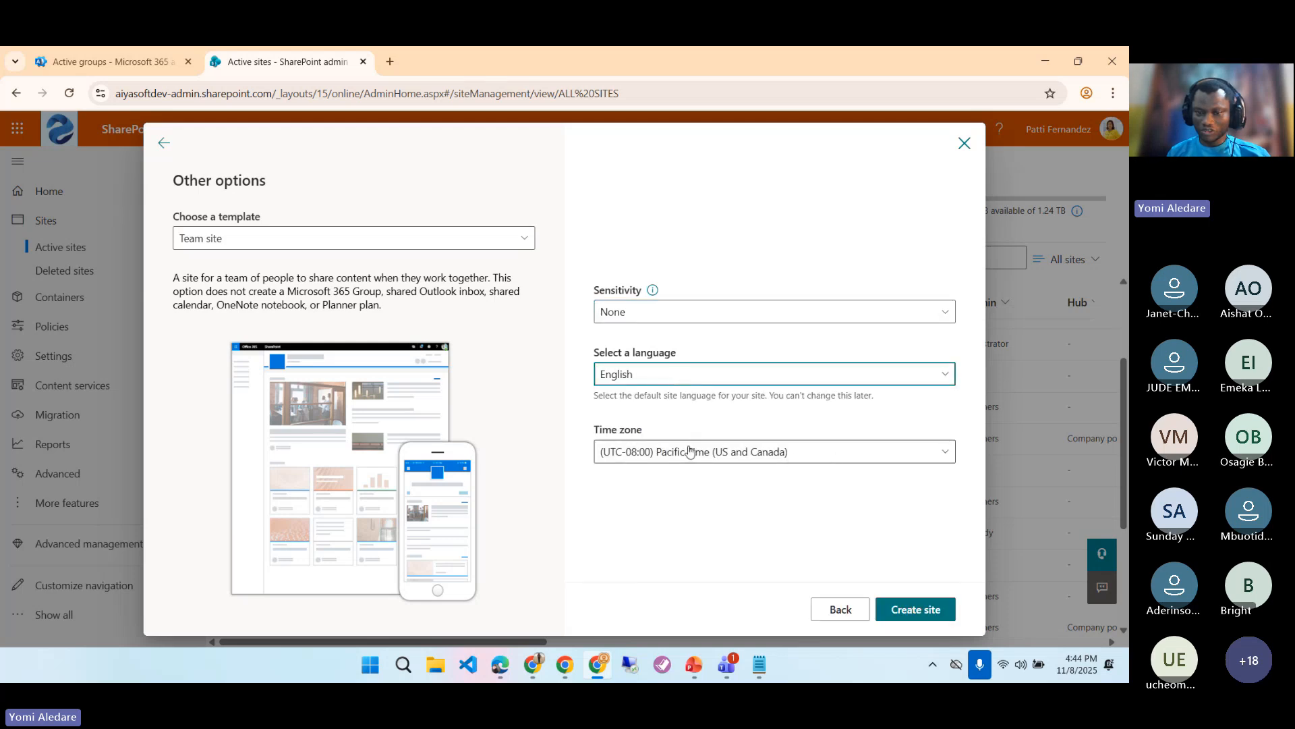
click(922, 609)
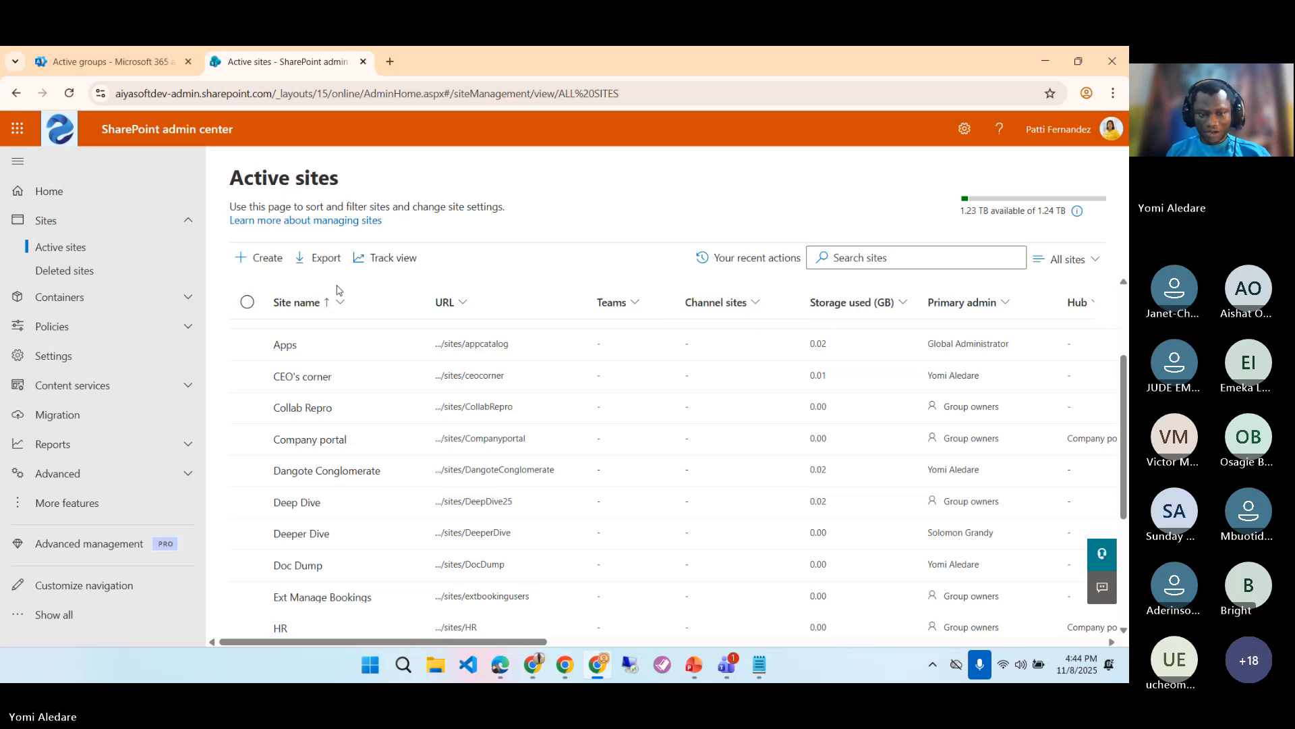
- Open the My Space site from the active sites list and dismiss the offer to browse site templates
scroll(365, 362, down, 3)
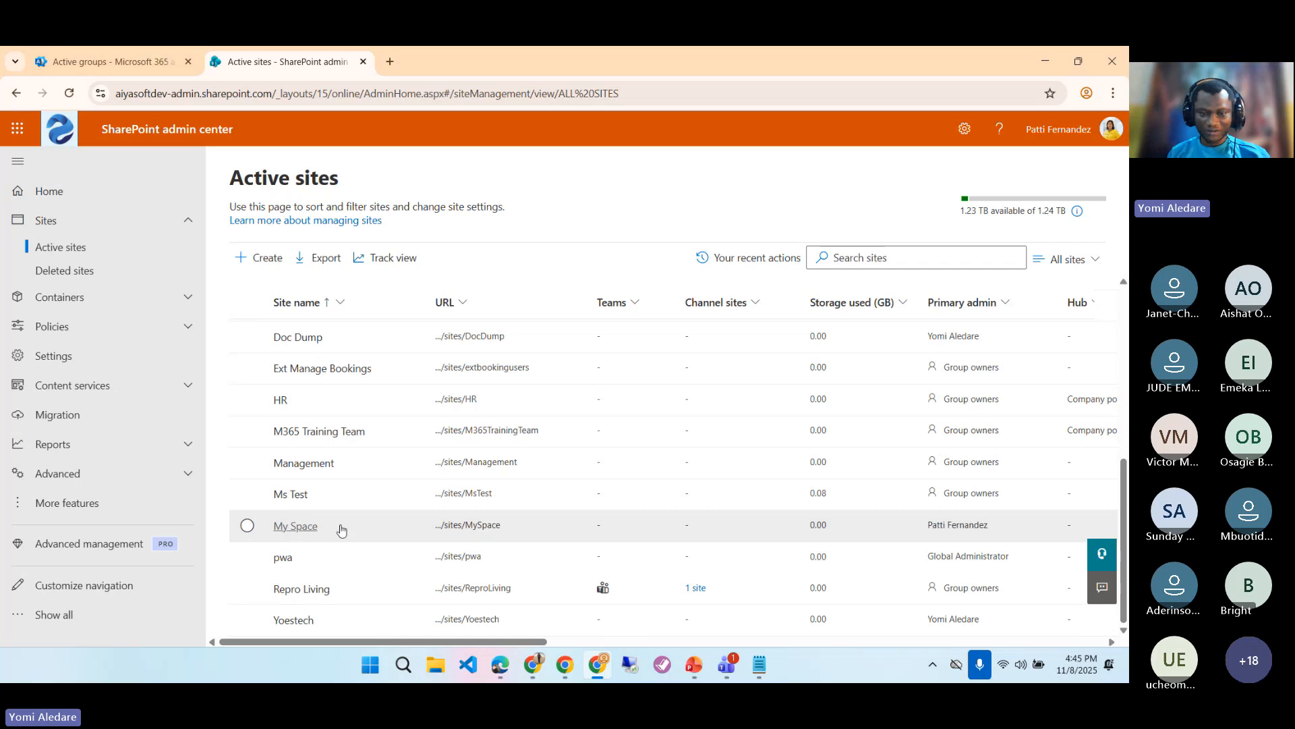
click(471, 530)
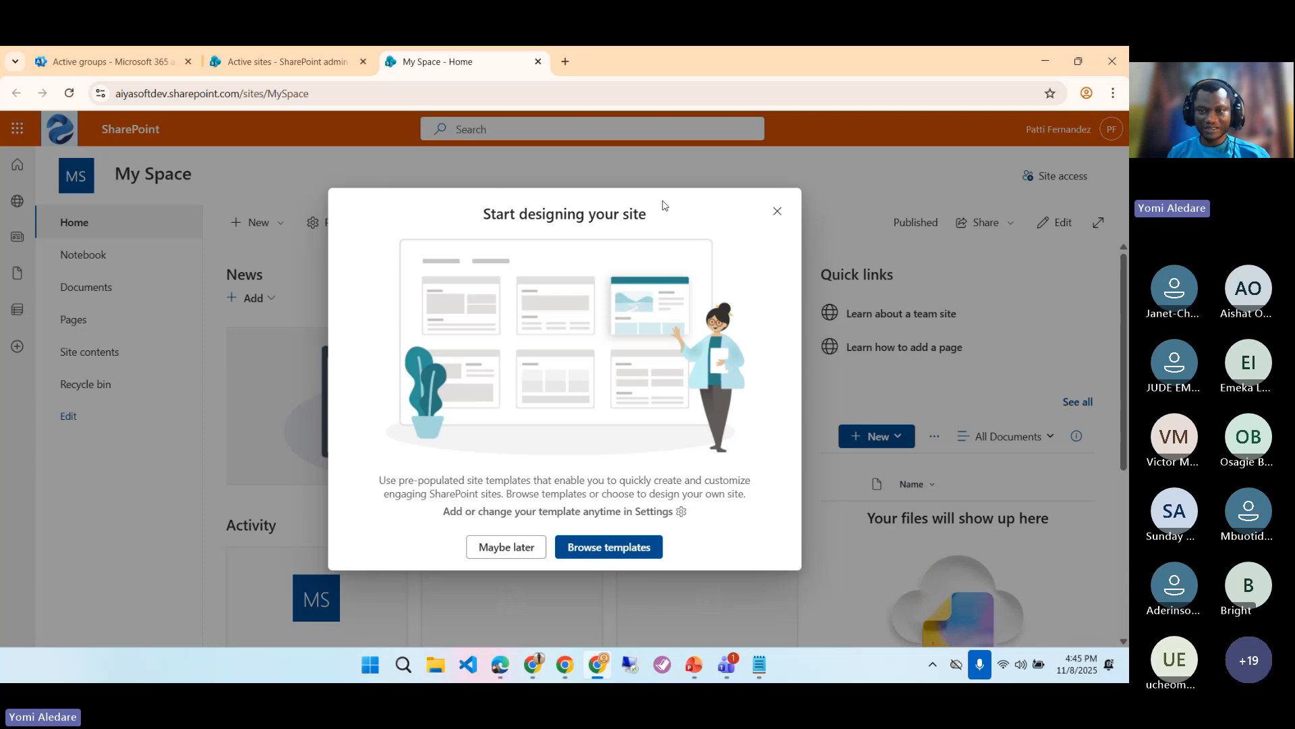
click(777, 210)
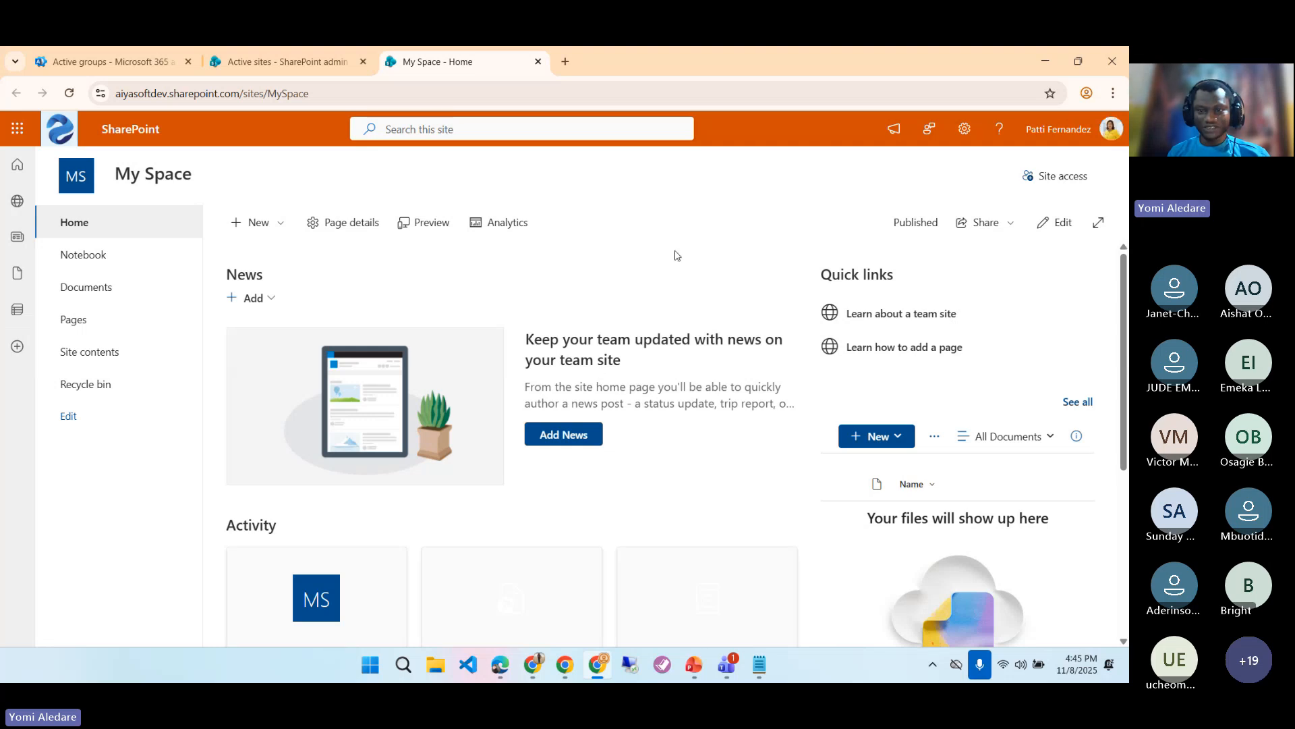
- Look over the My Space site's settings options, and check its site admins in the SharePoint admin center
click(962, 133)
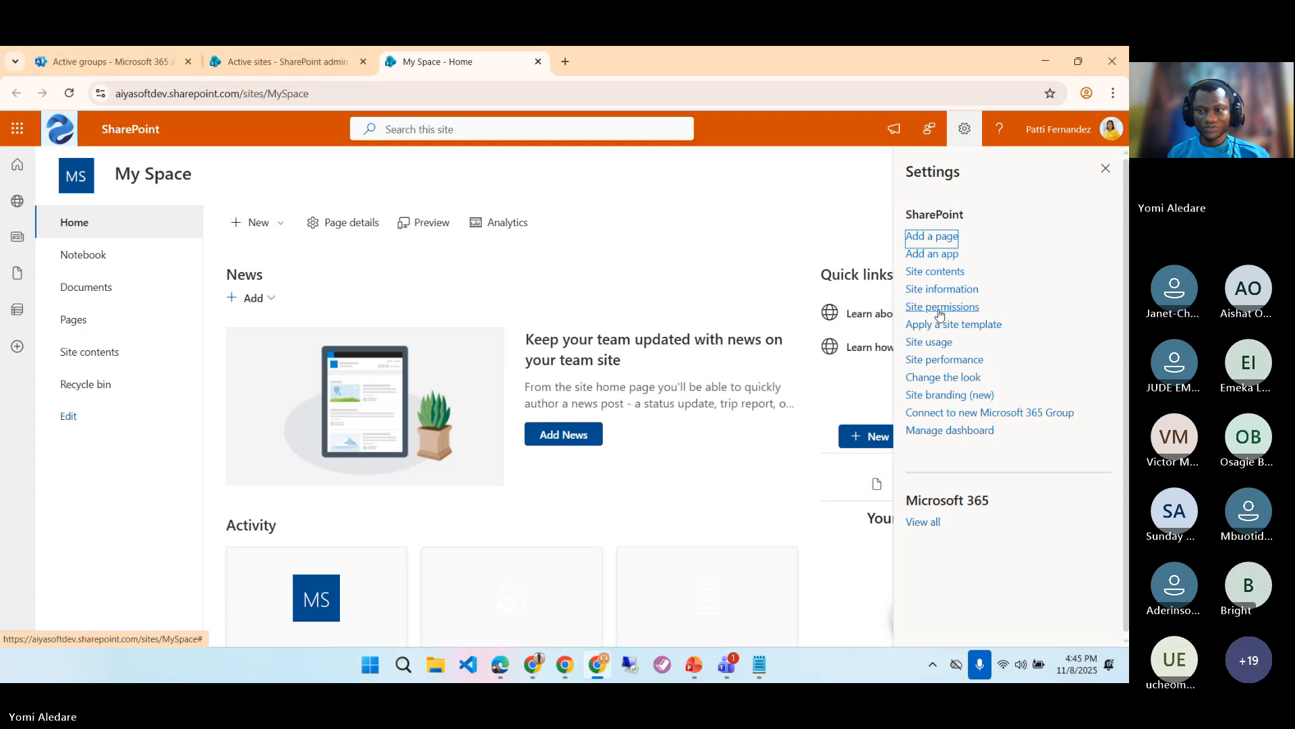
click(1106, 168)
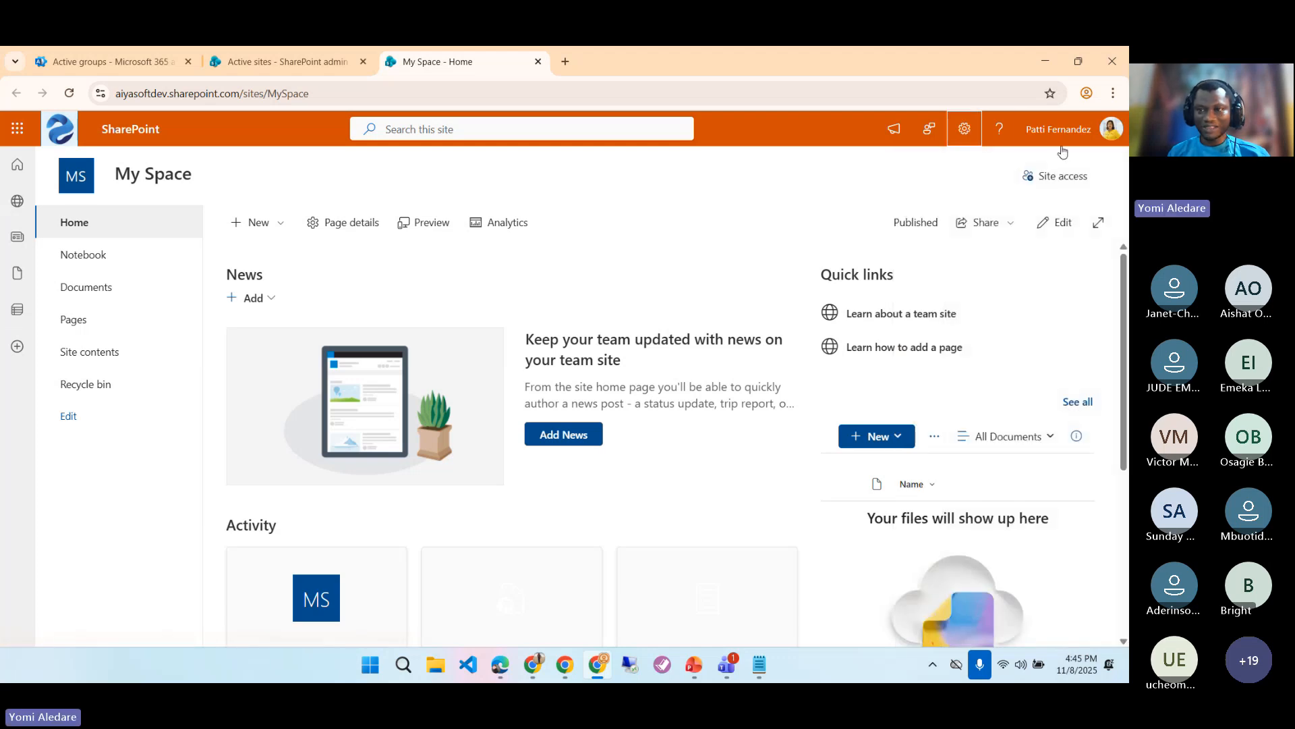
click(967, 134)
click(291, 63)
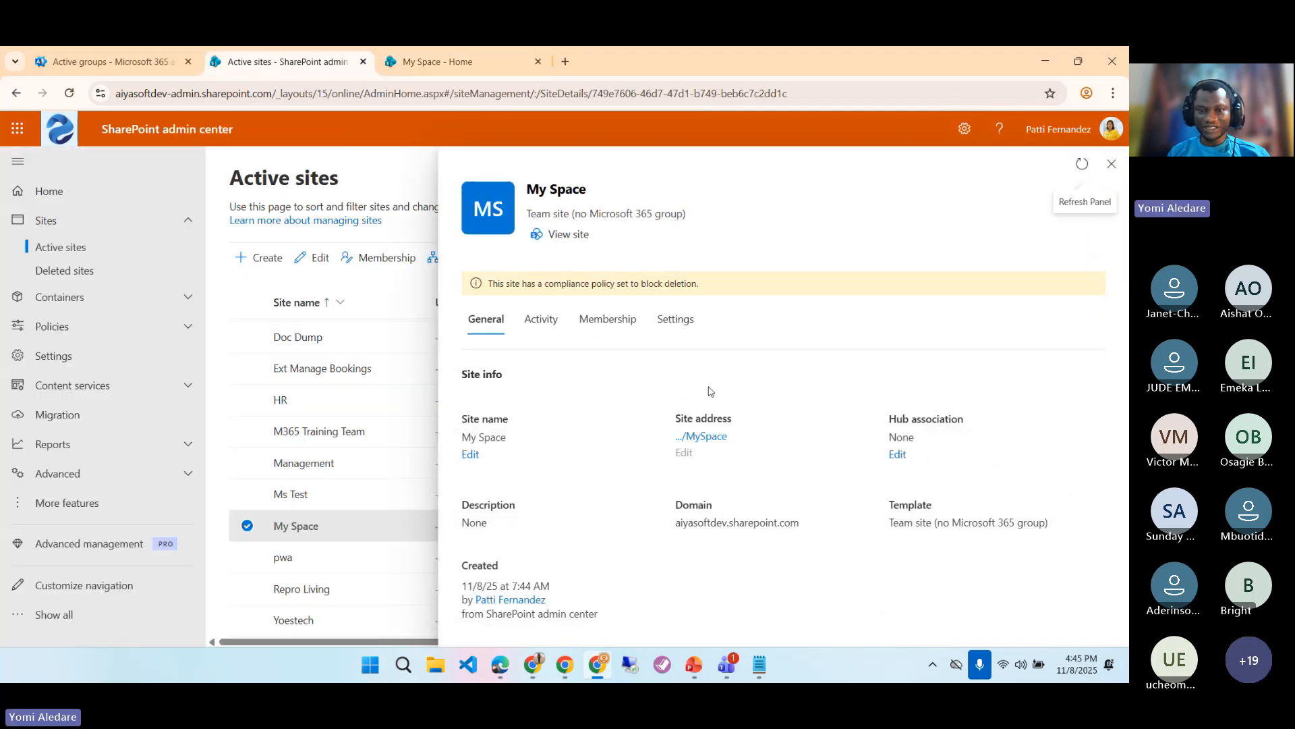
click(613, 329)
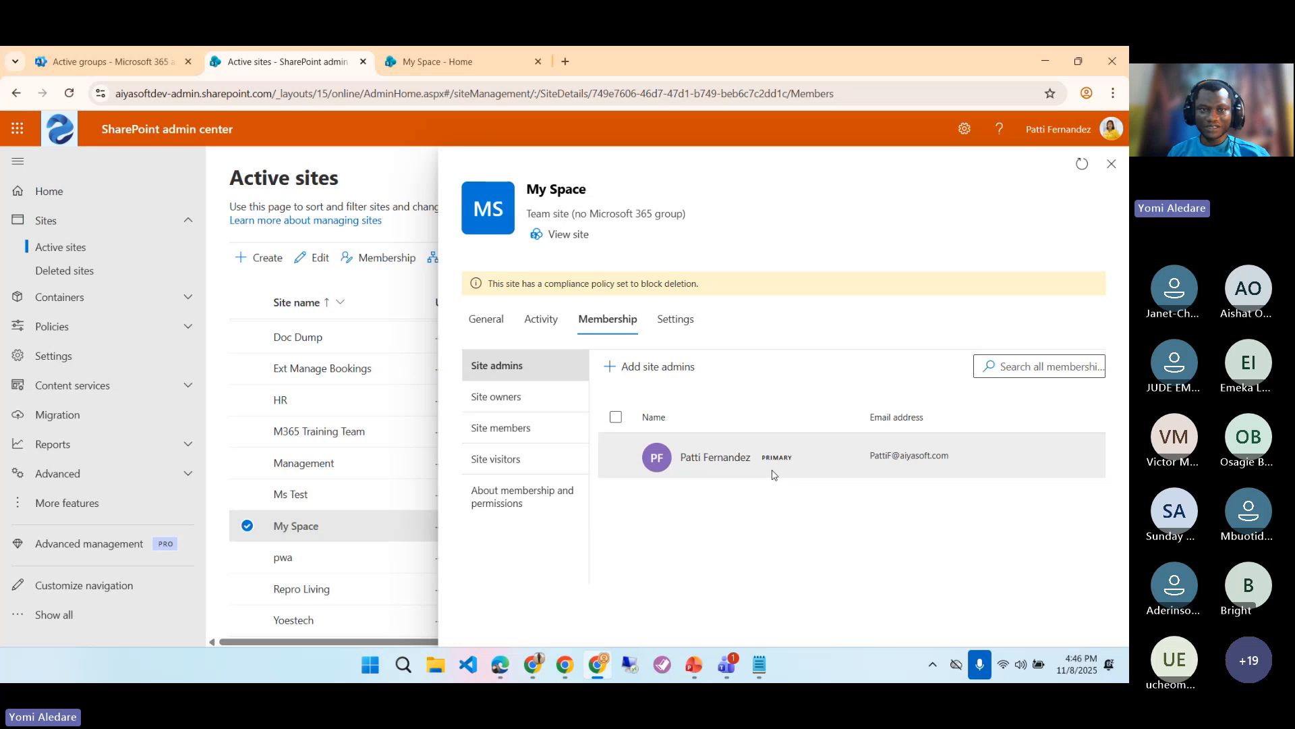
- Return to the My Space site and open its site permissions
click(438, 64)
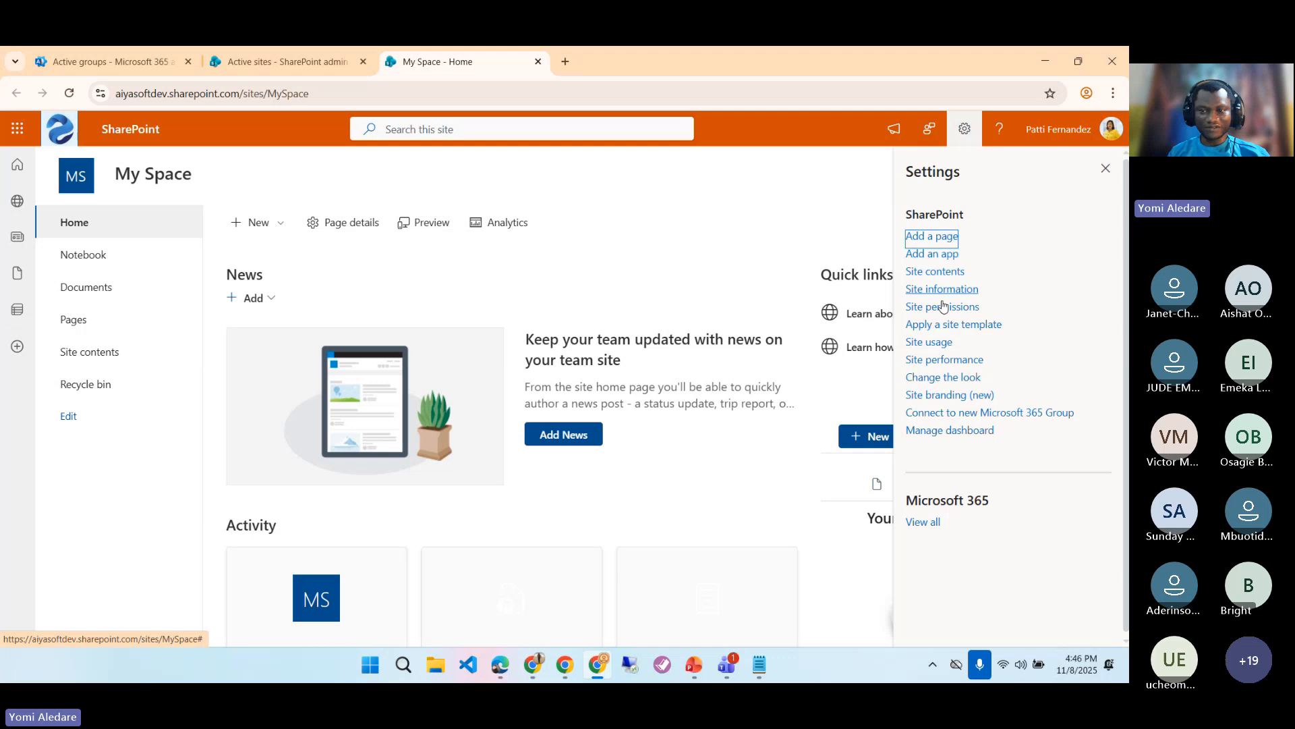
click(963, 132)
click(963, 132)
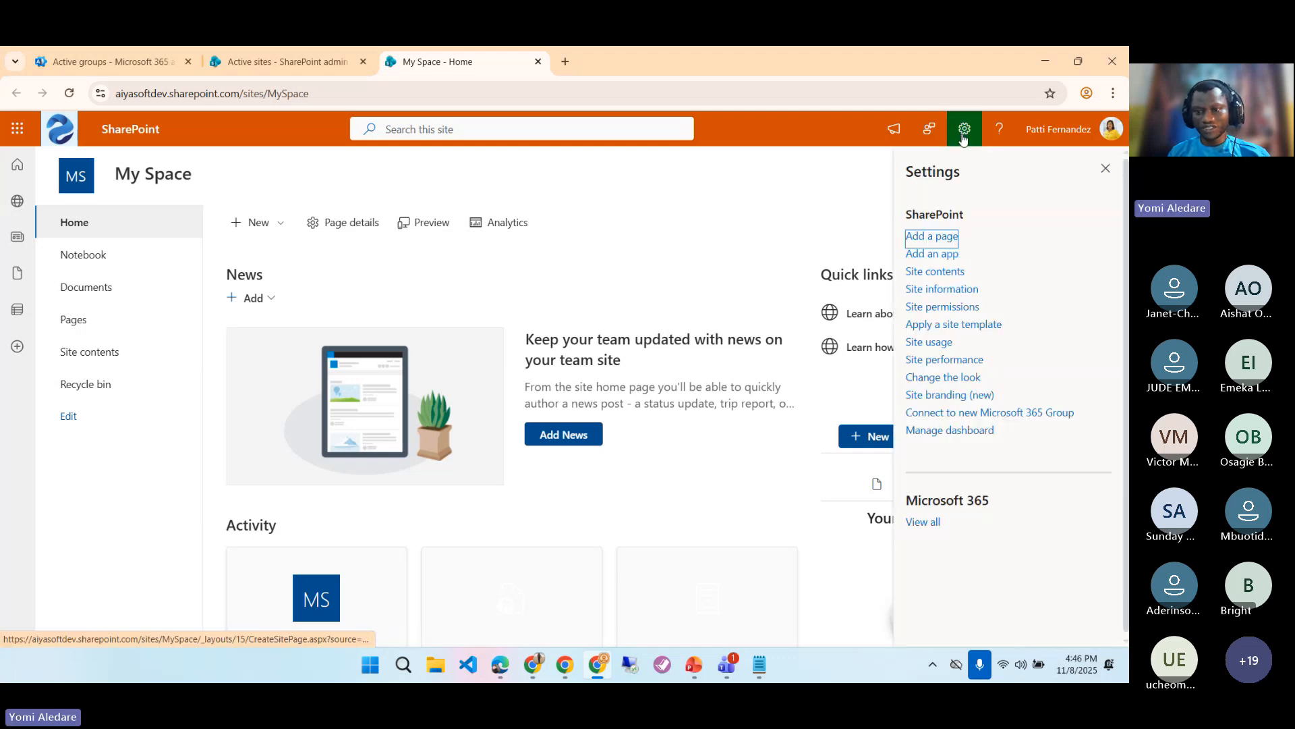
click(950, 307)
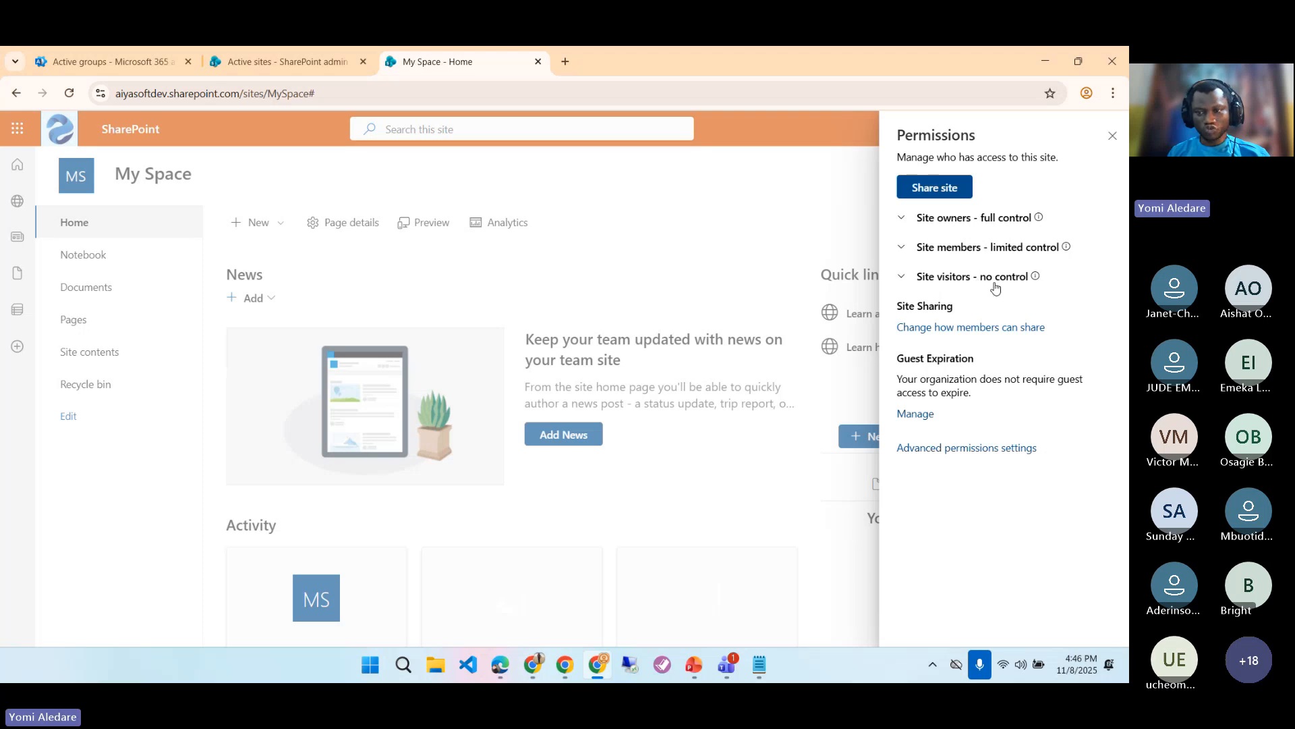
- Open the site's advanced permissions settings and review the permission levels of the Members, Owners and Visitors groups
mouse_move(1070, 255)
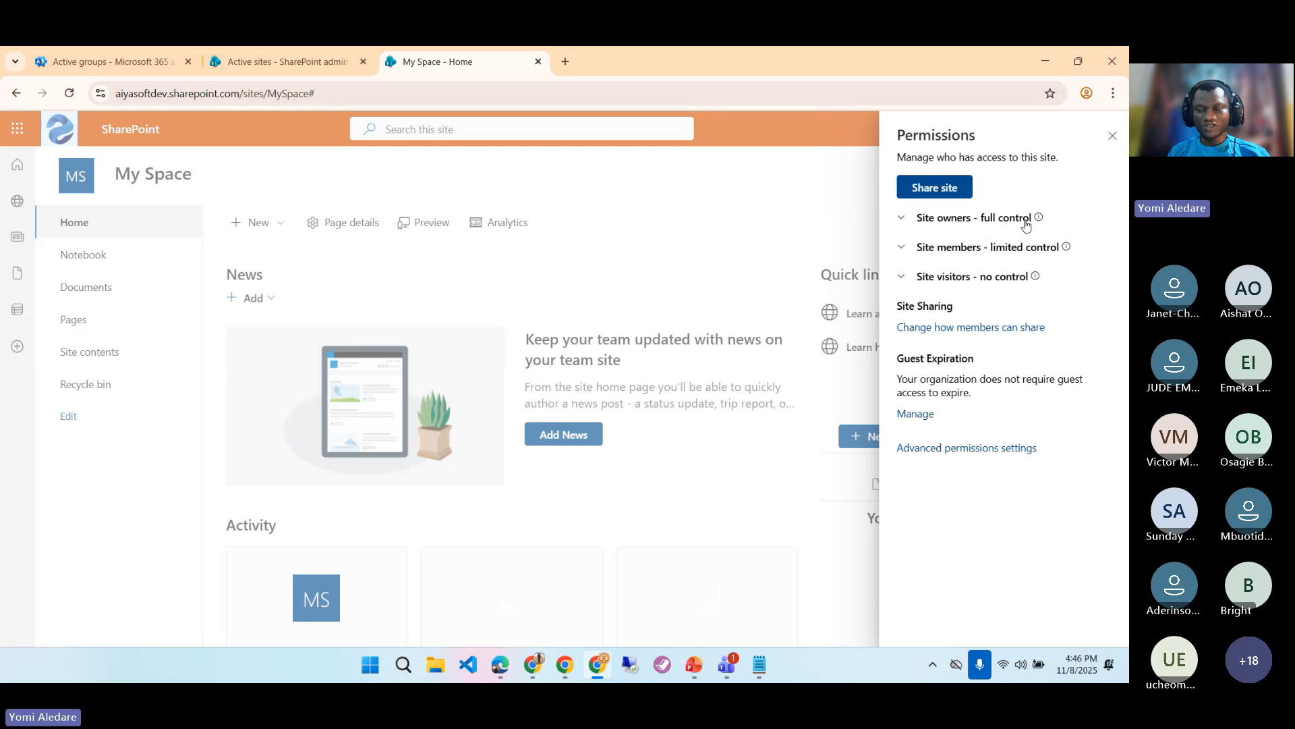
click(974, 450)
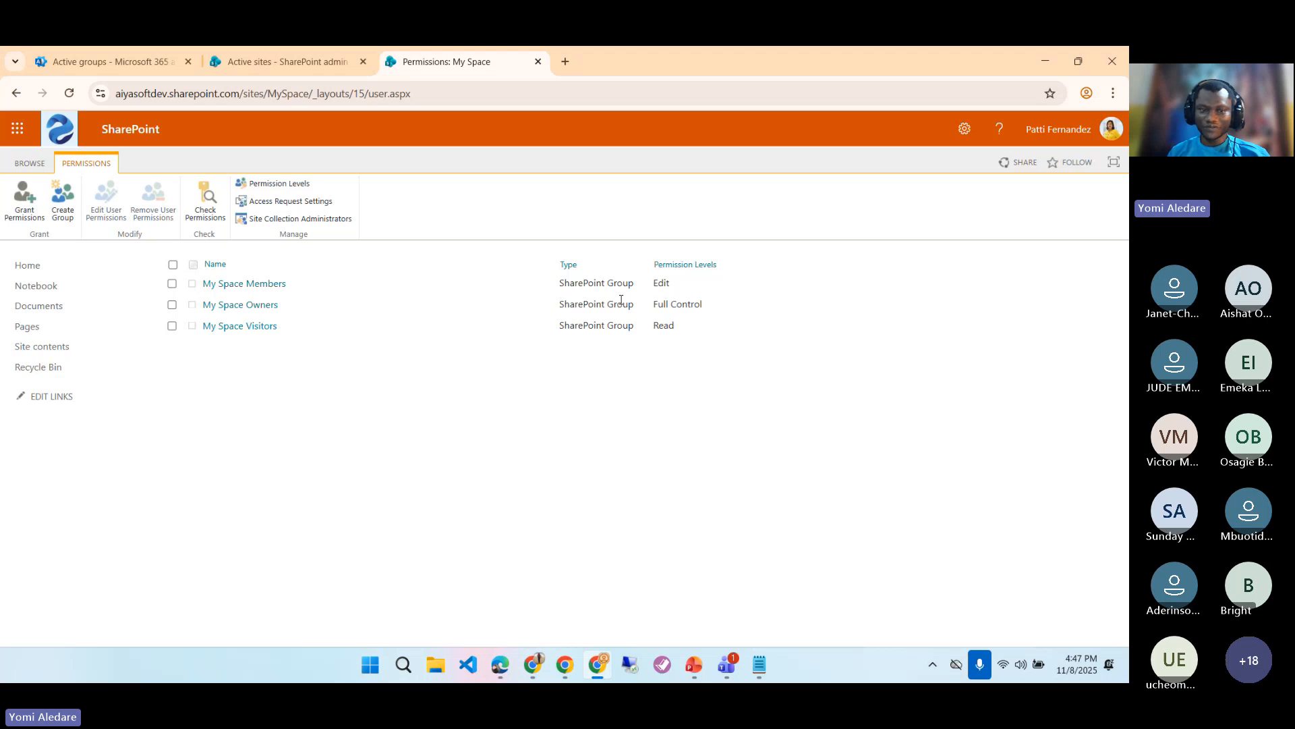
double_click(661, 282)
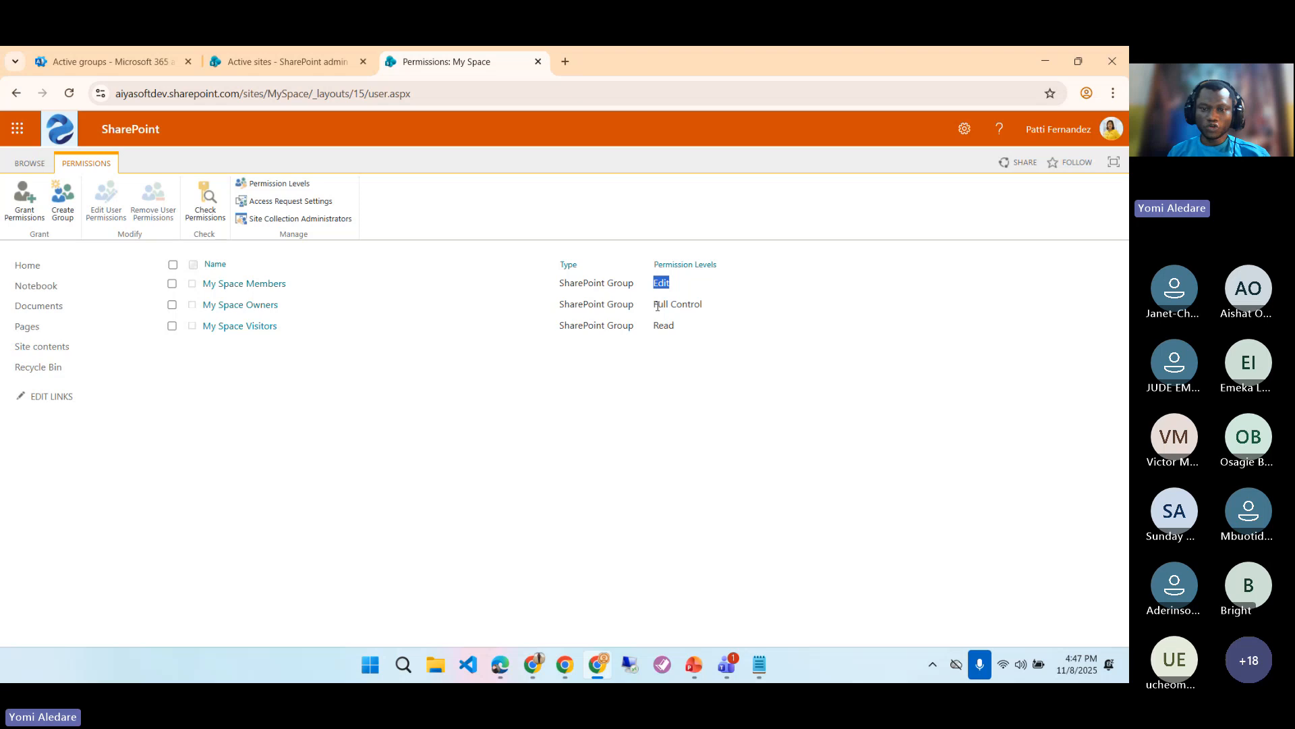
drag(657, 303, 705, 305)
click(687, 304)
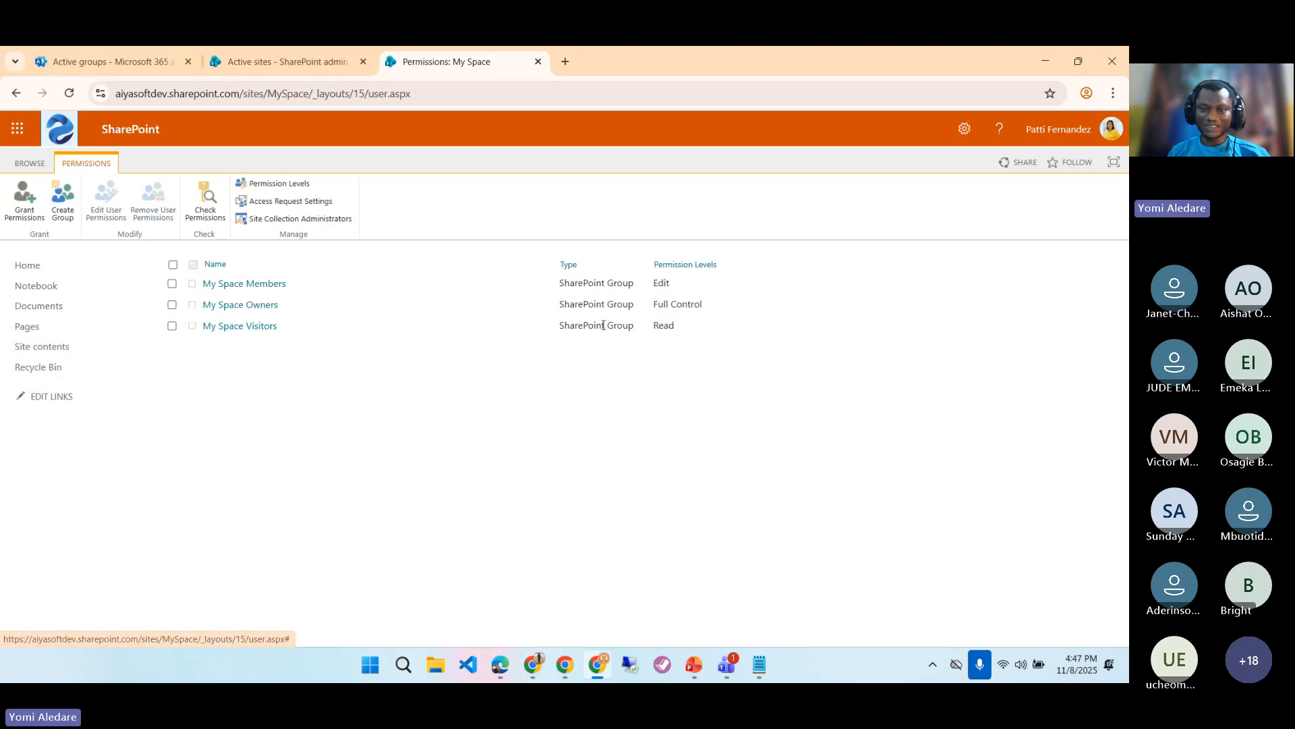
double_click(661, 325)
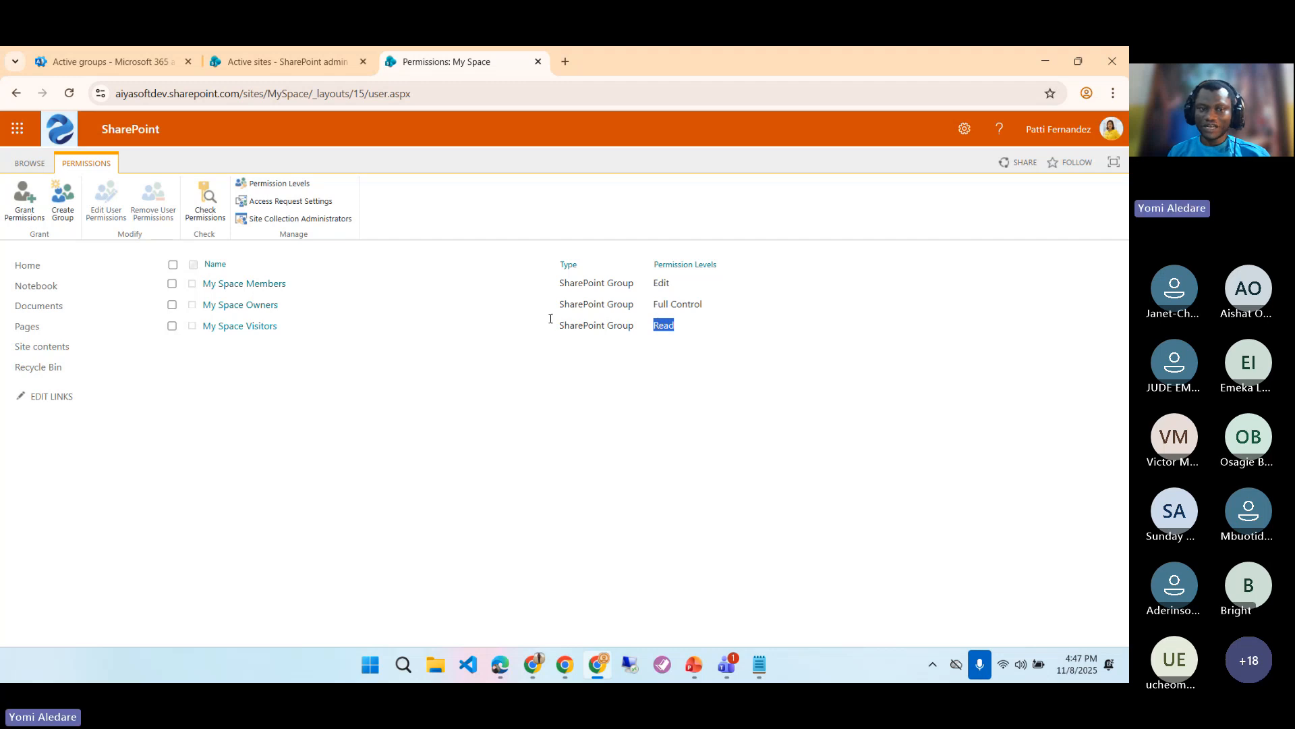
- Check who belongs to the My Space Owners, Visitors and Members groups, and return to the site's permissions page
click(264, 309)
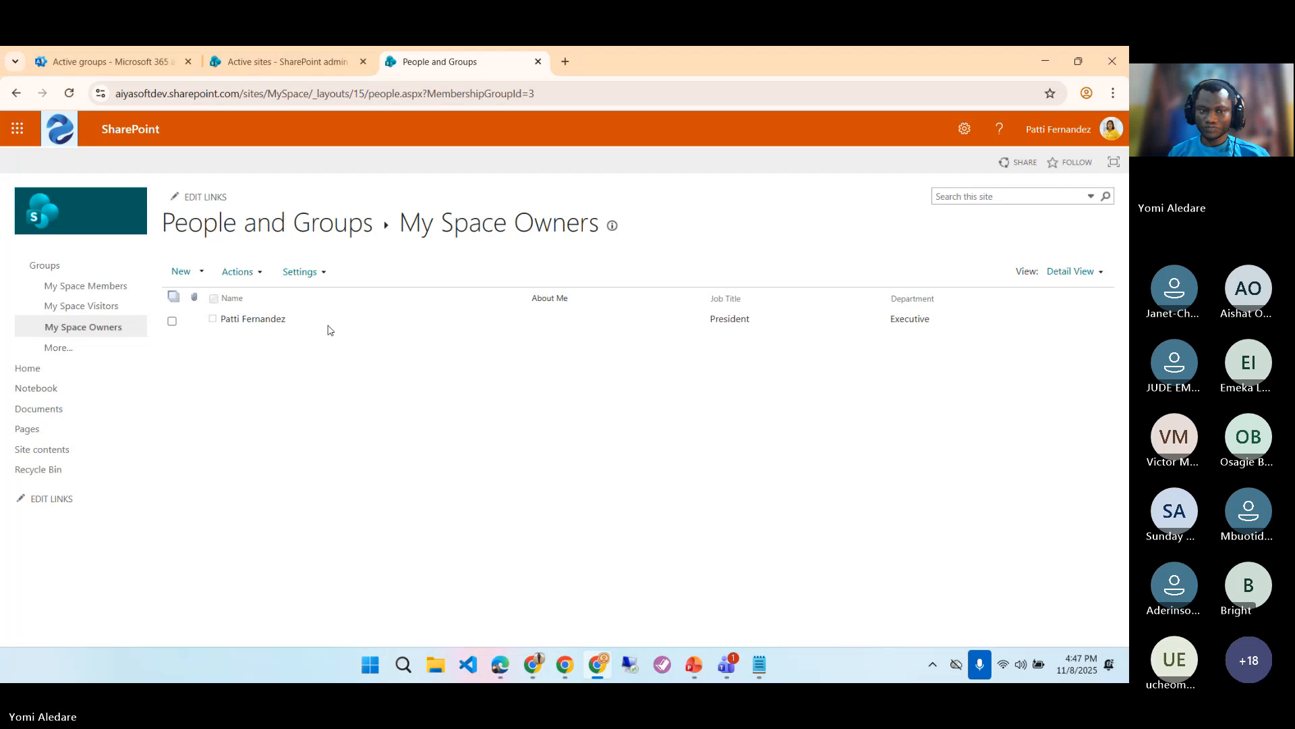
click(98, 307)
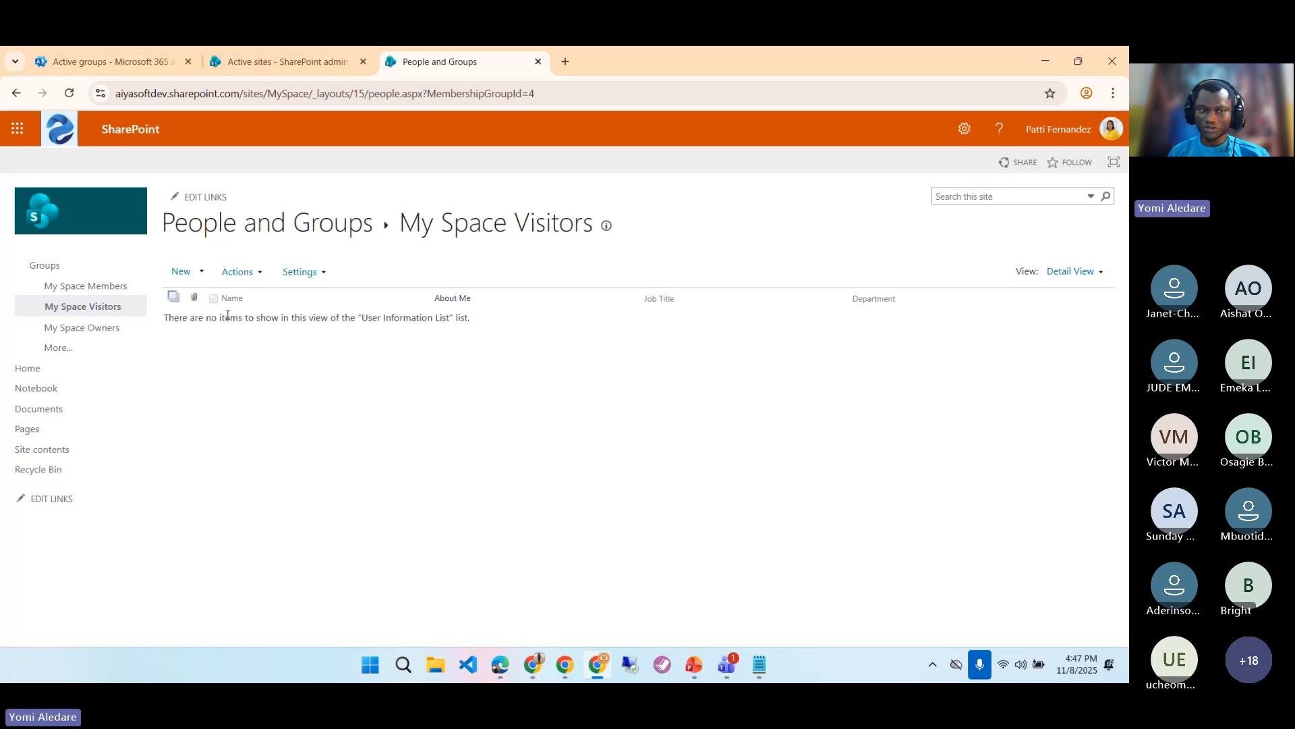
click(99, 290)
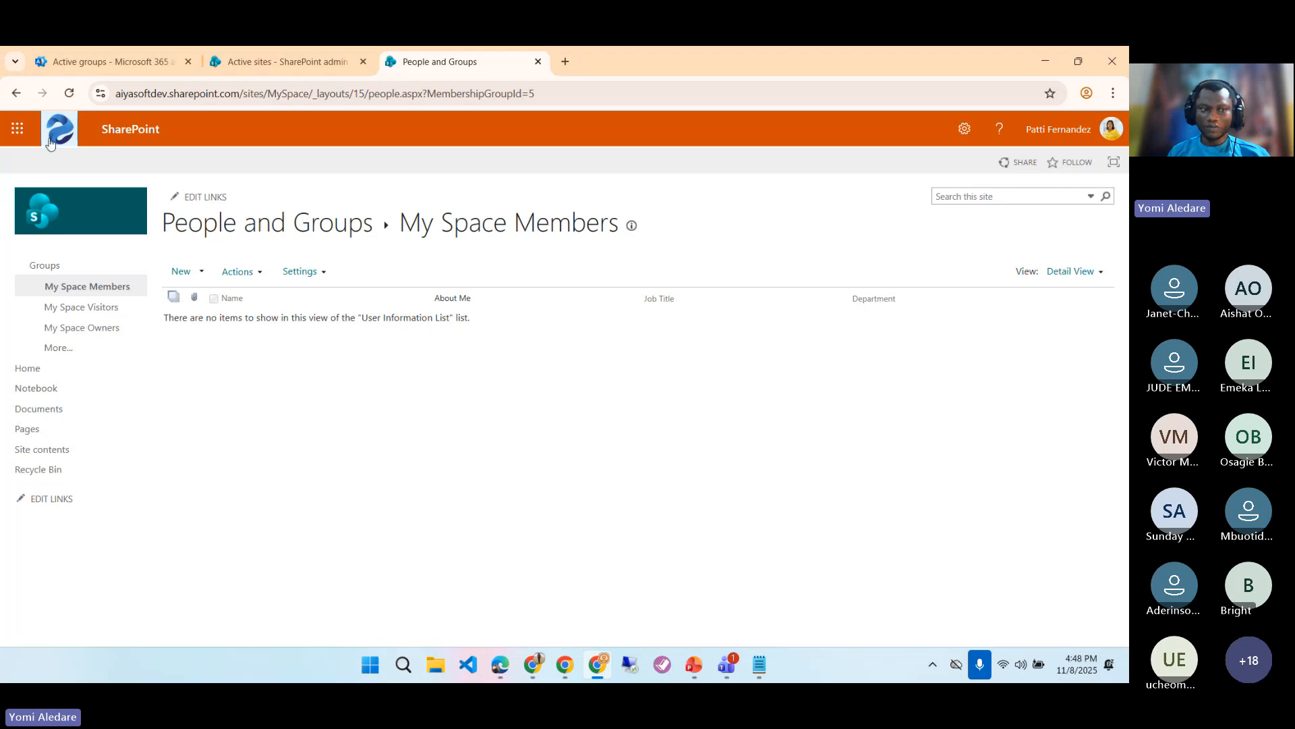
click(16, 95)
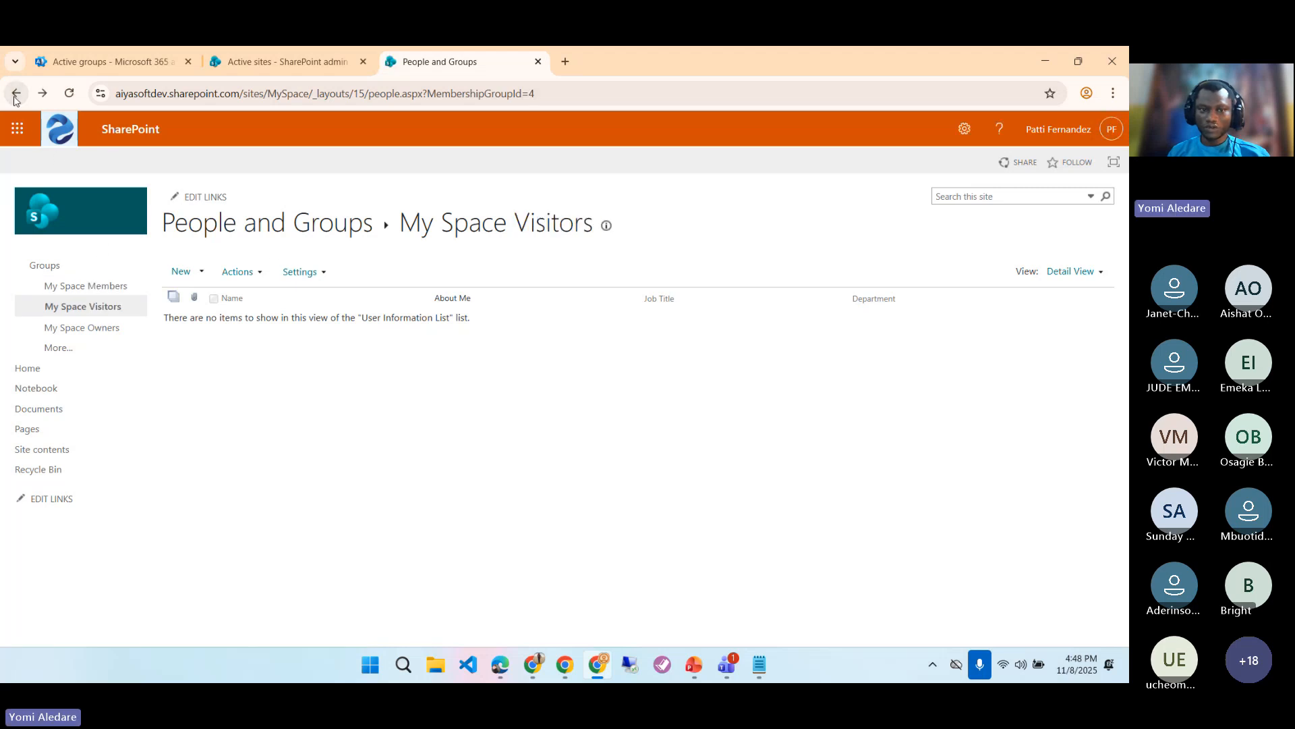
click(16, 95)
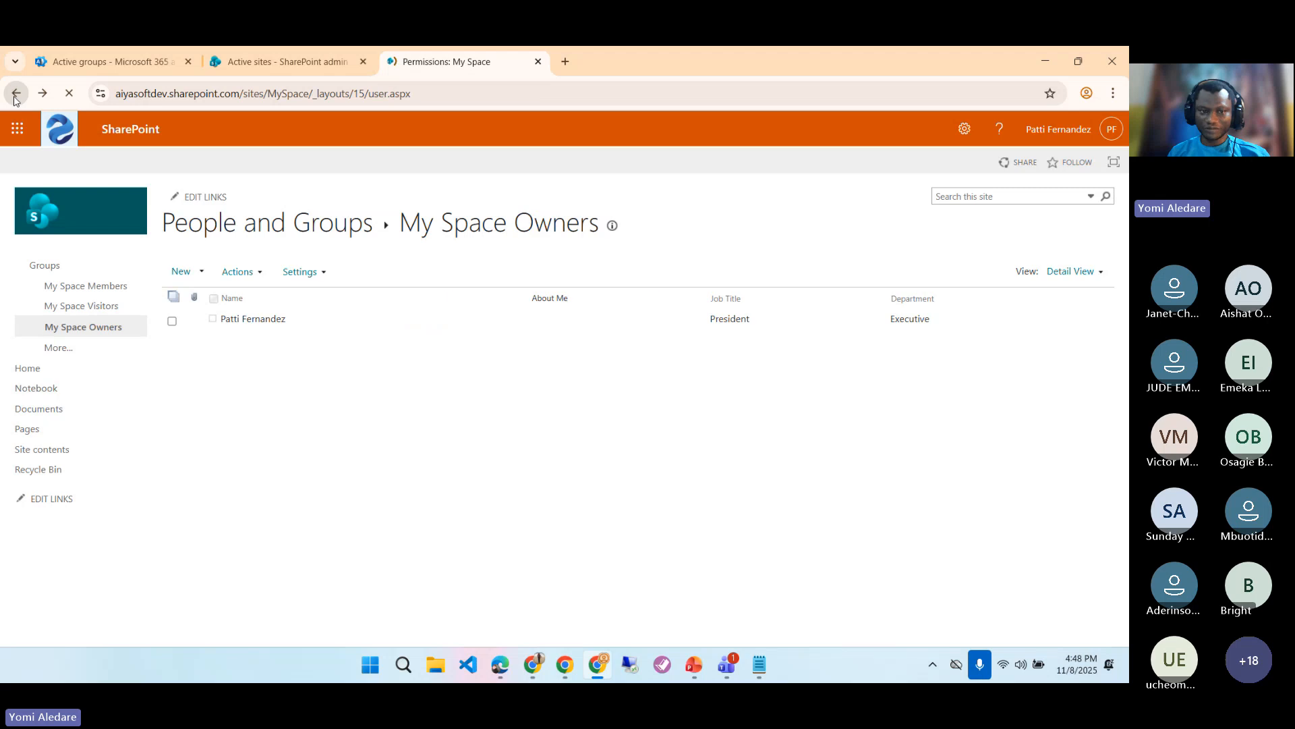
click(16, 95)
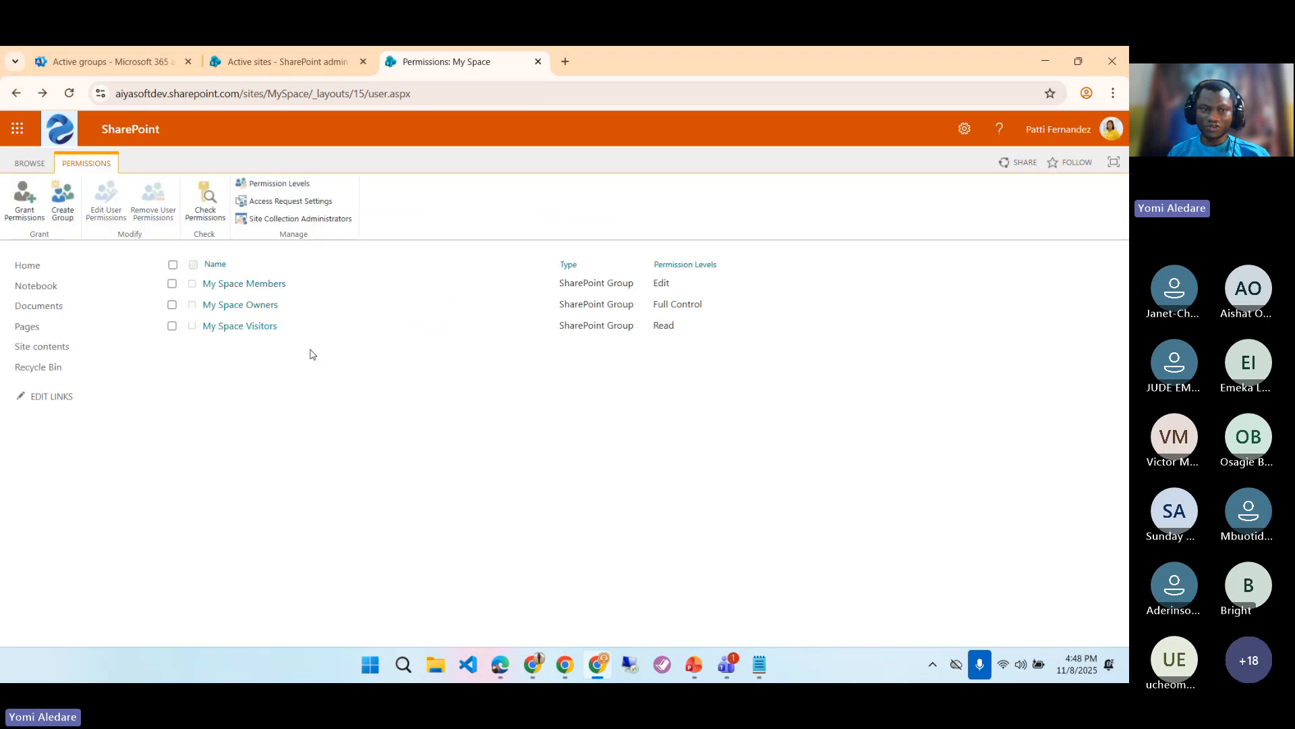
- Open the site's access request settings and turn off Allow access requests
click(288, 204)
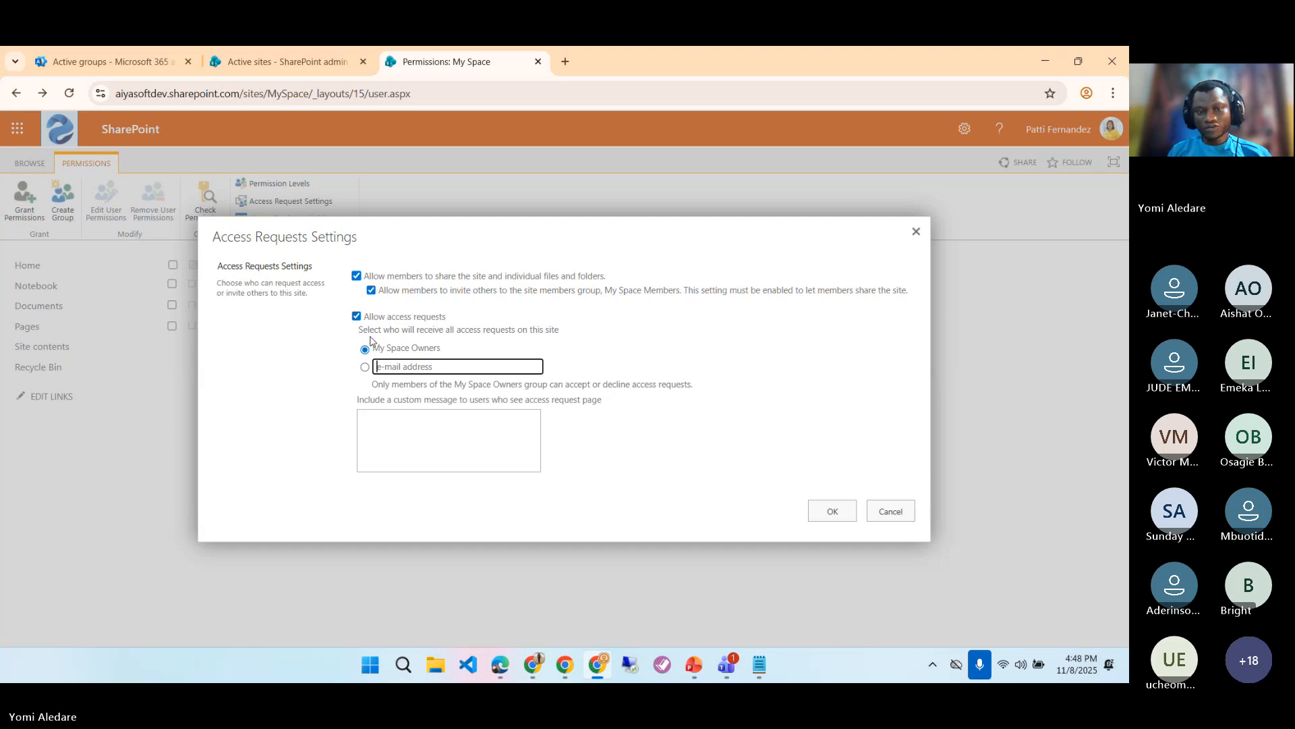
click(357, 317)
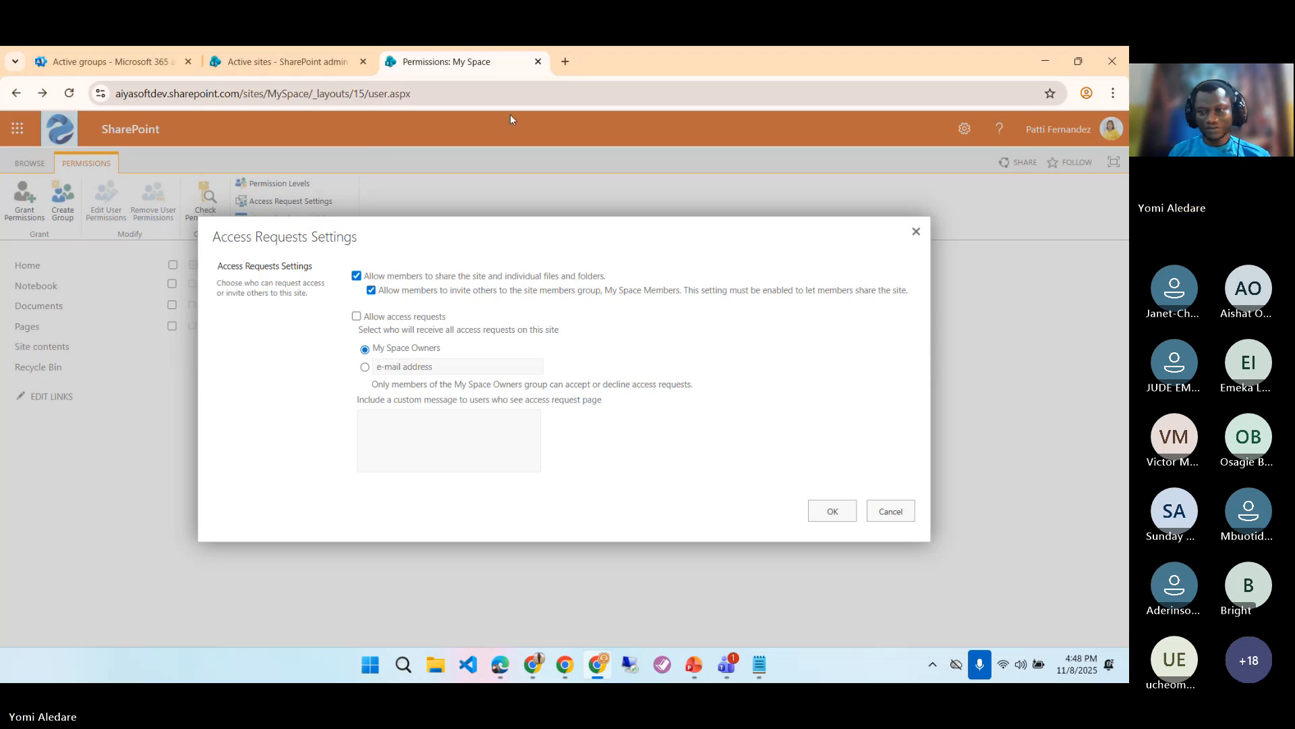
- Open the active users list in the Microsoft 365 admin center and check the Notepad notes for the user with edit but not delete rights
click(155, 64)
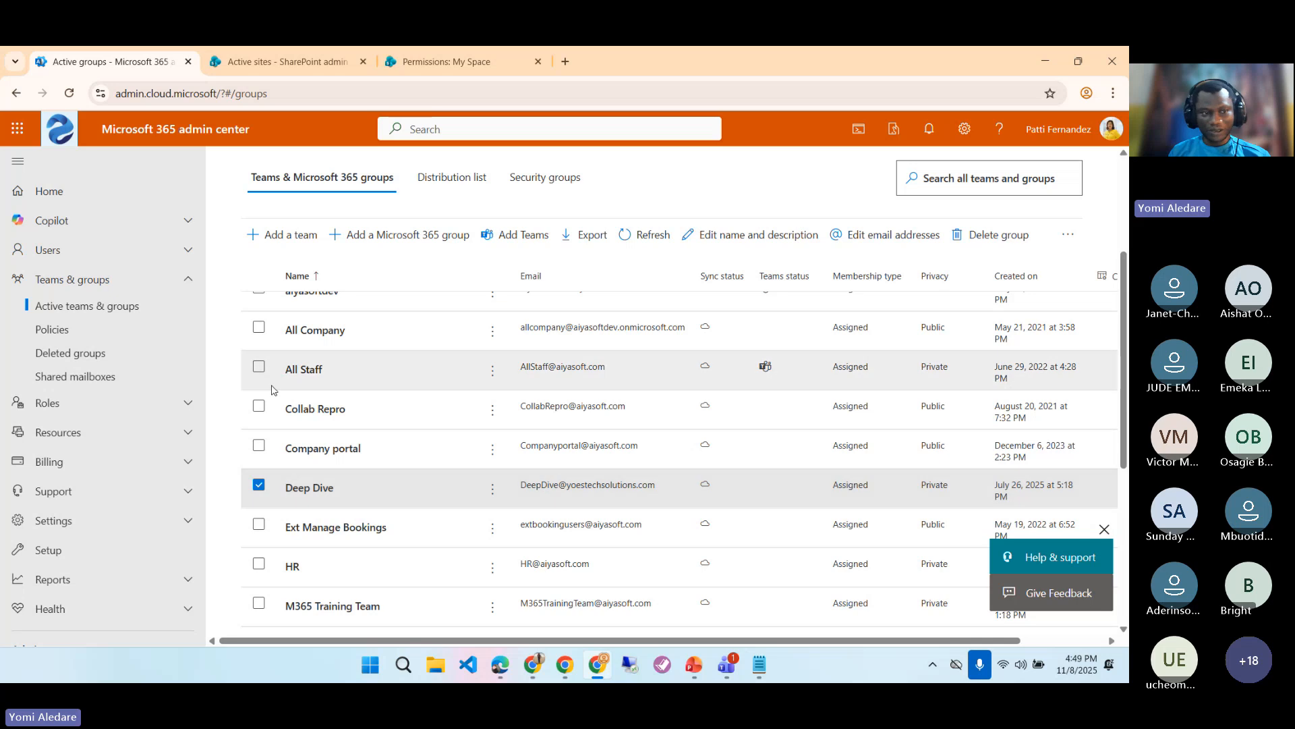
click(97, 253)
click(87, 278)
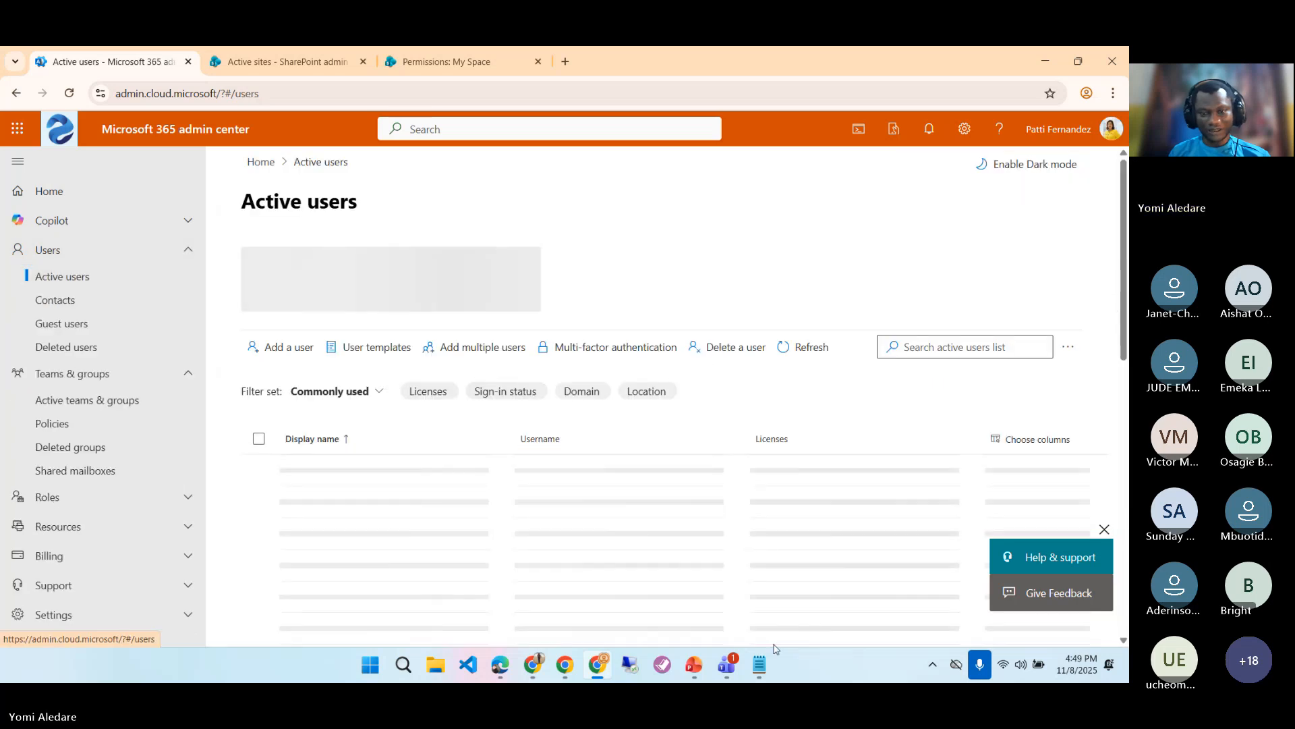
click(762, 666)
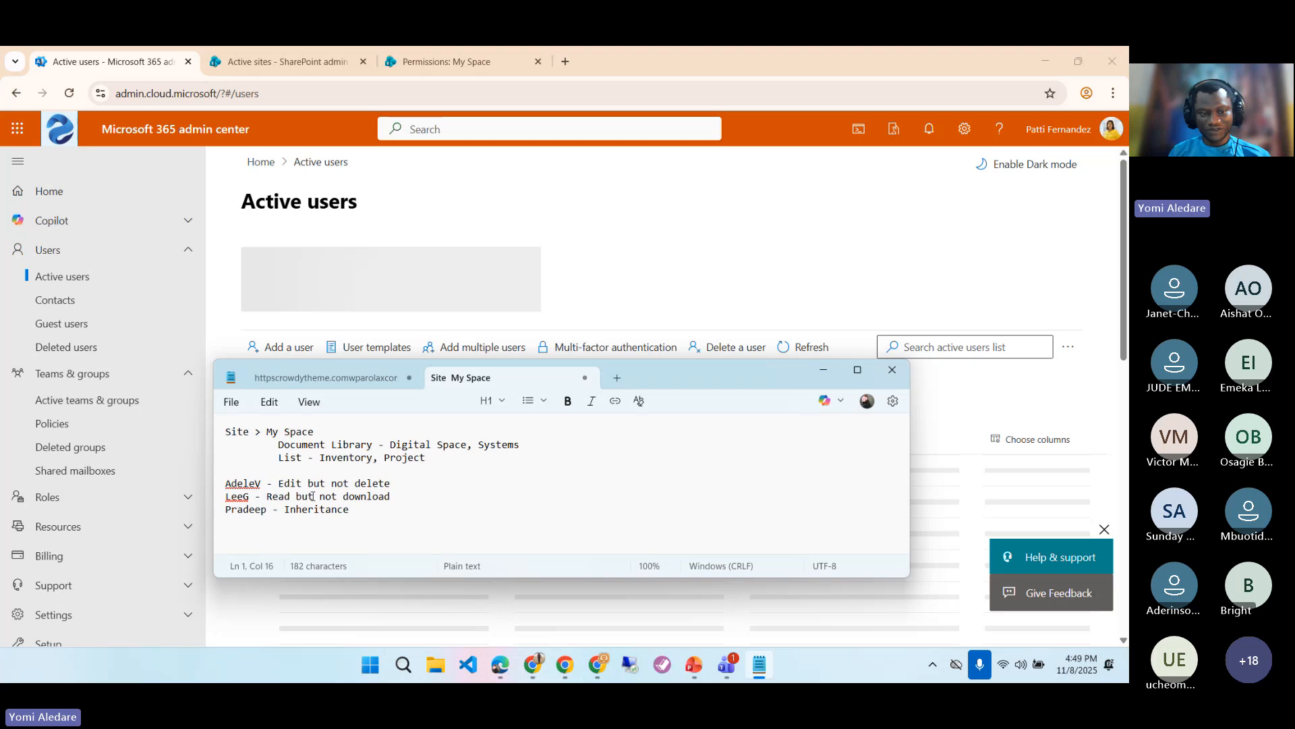
double_click(243, 483)
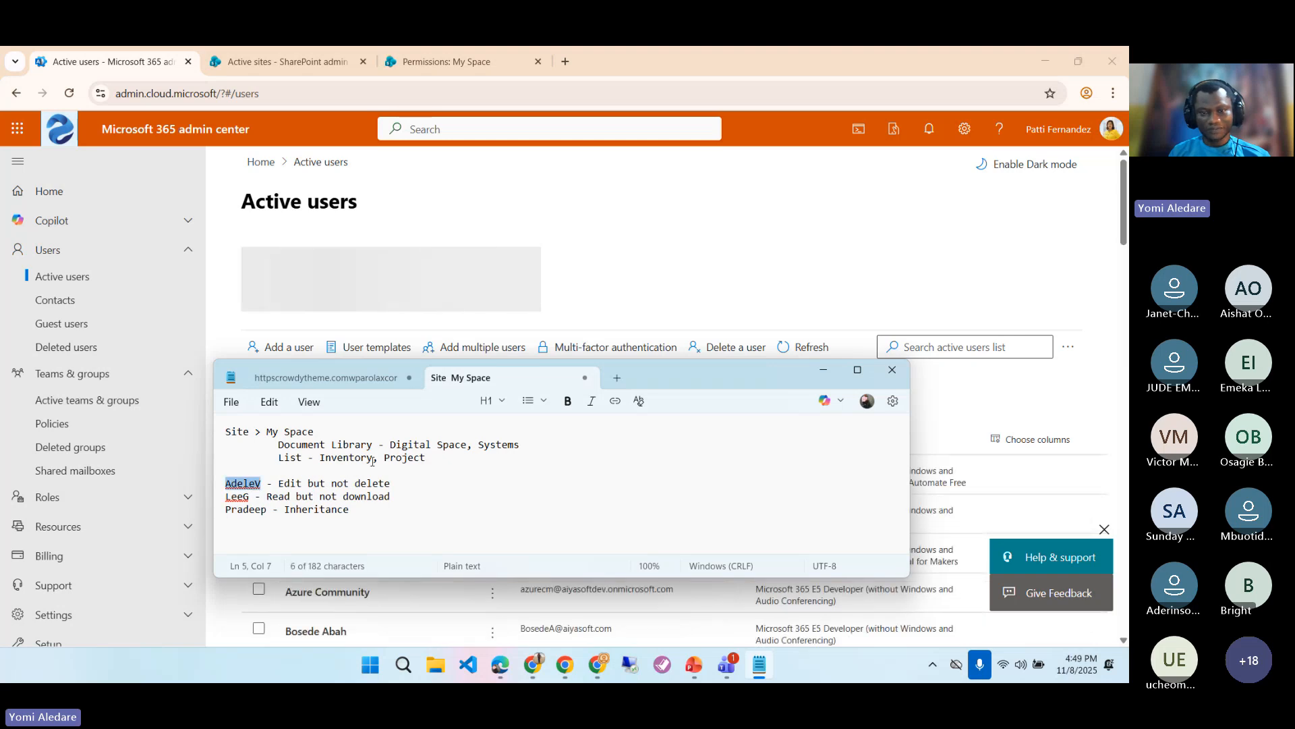
- Reset that user's password to an automatically created one, without requiring a change at first sign-in
click(626, 290)
click(326, 470)
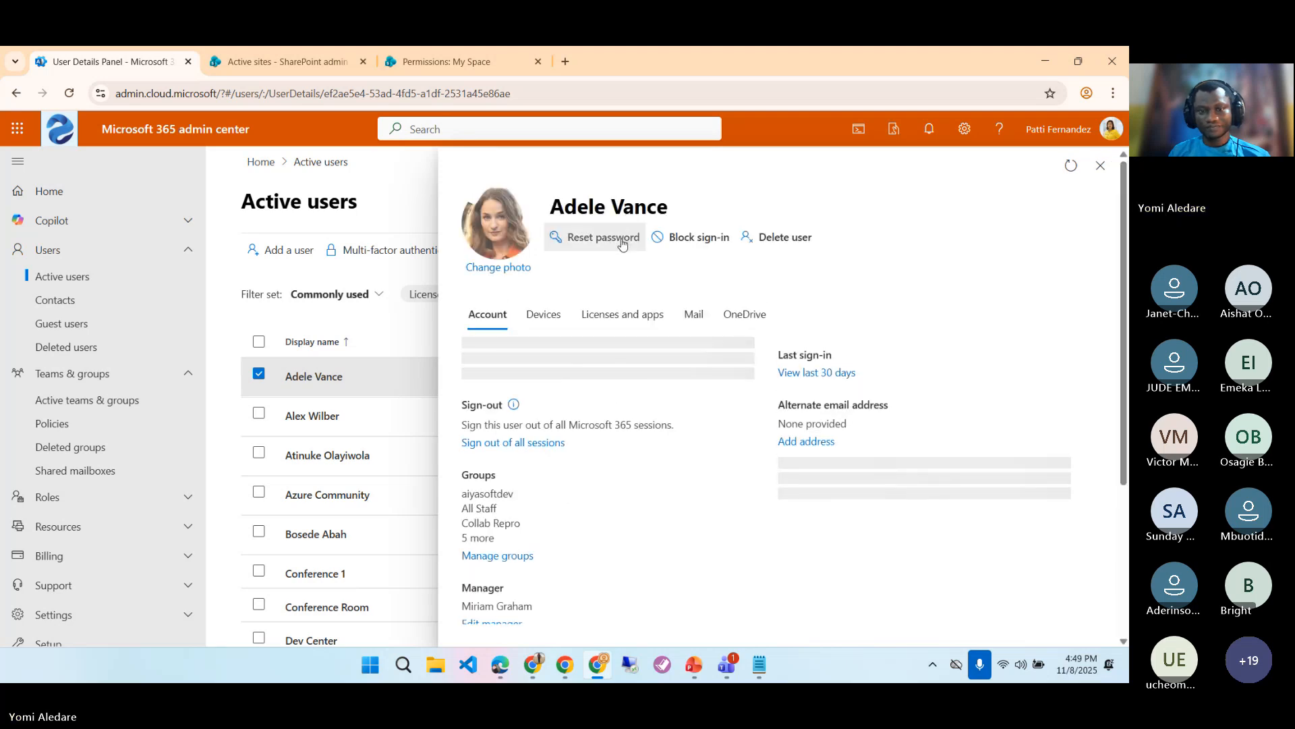
click(621, 239)
click(508, 322)
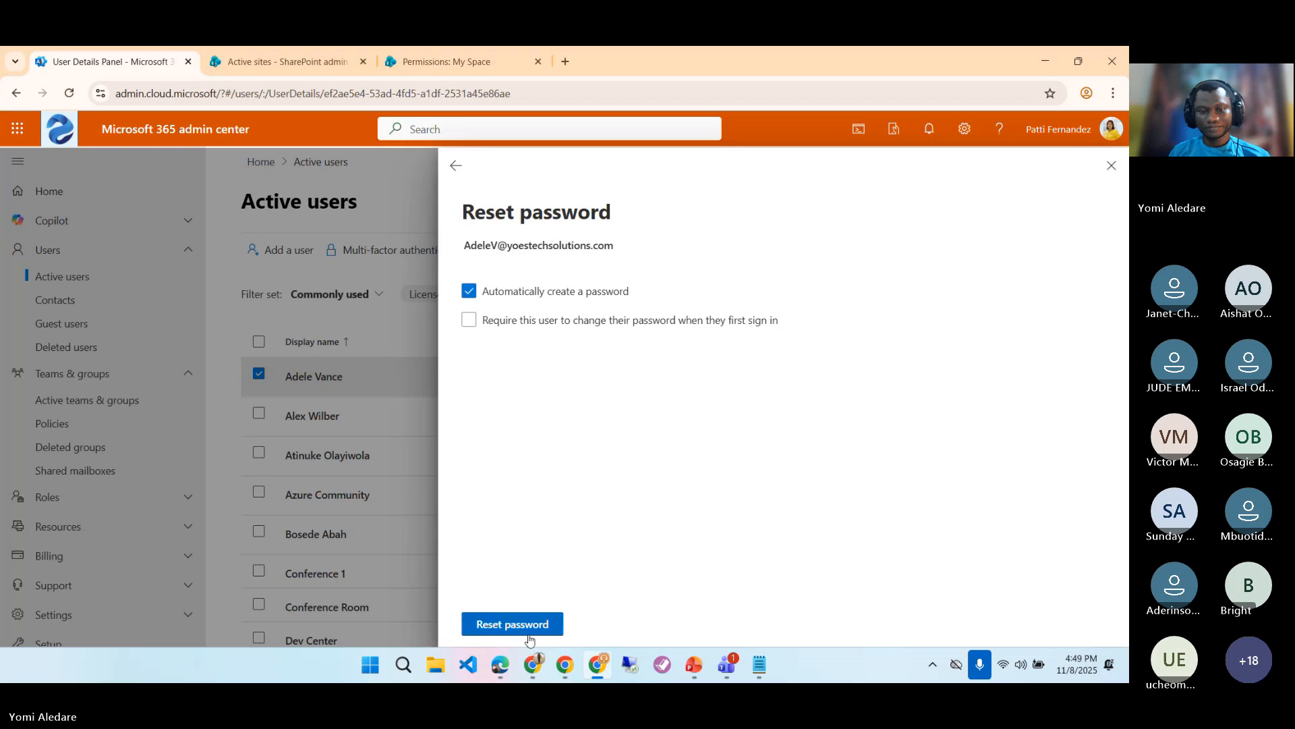
click(532, 624)
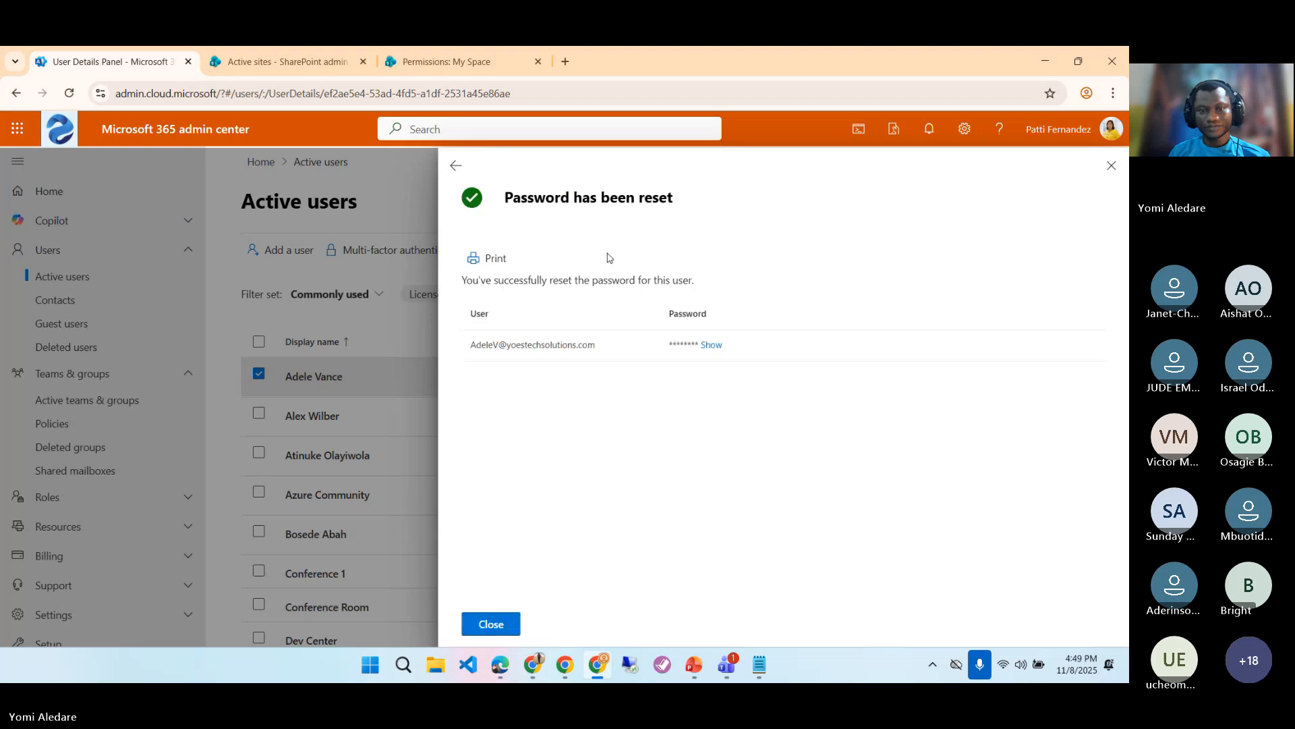
- Copy the user's sign-in name and open office.com in an incognito browser window
drag(594, 344, 471, 344)
key(ctrl+c)
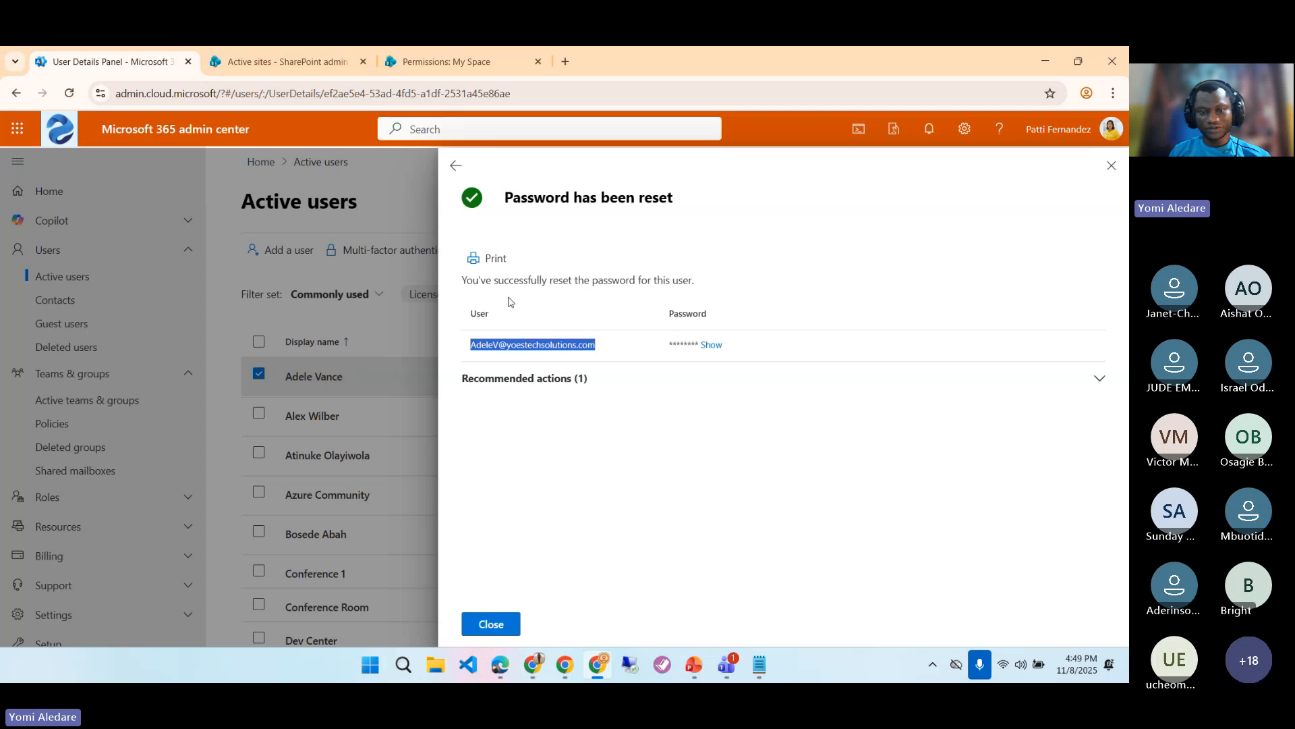
click(533, 666)
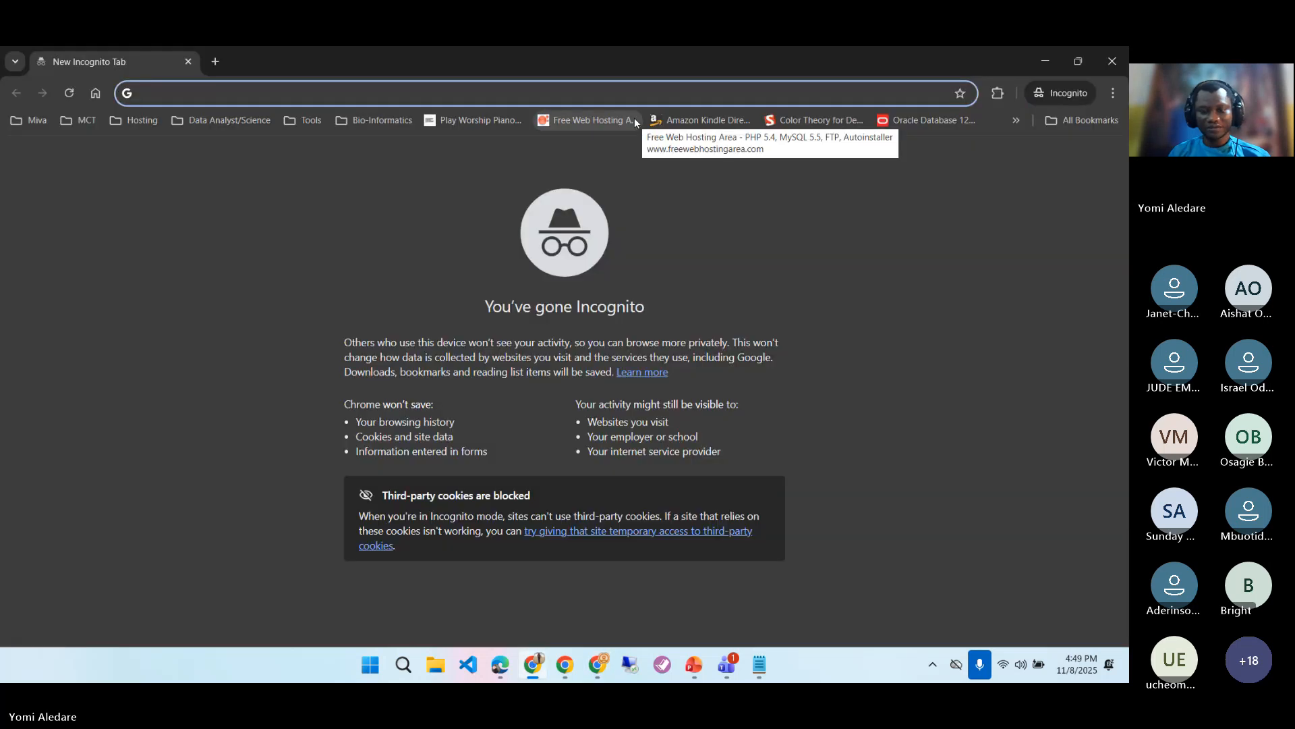
text(off)
key(Return)
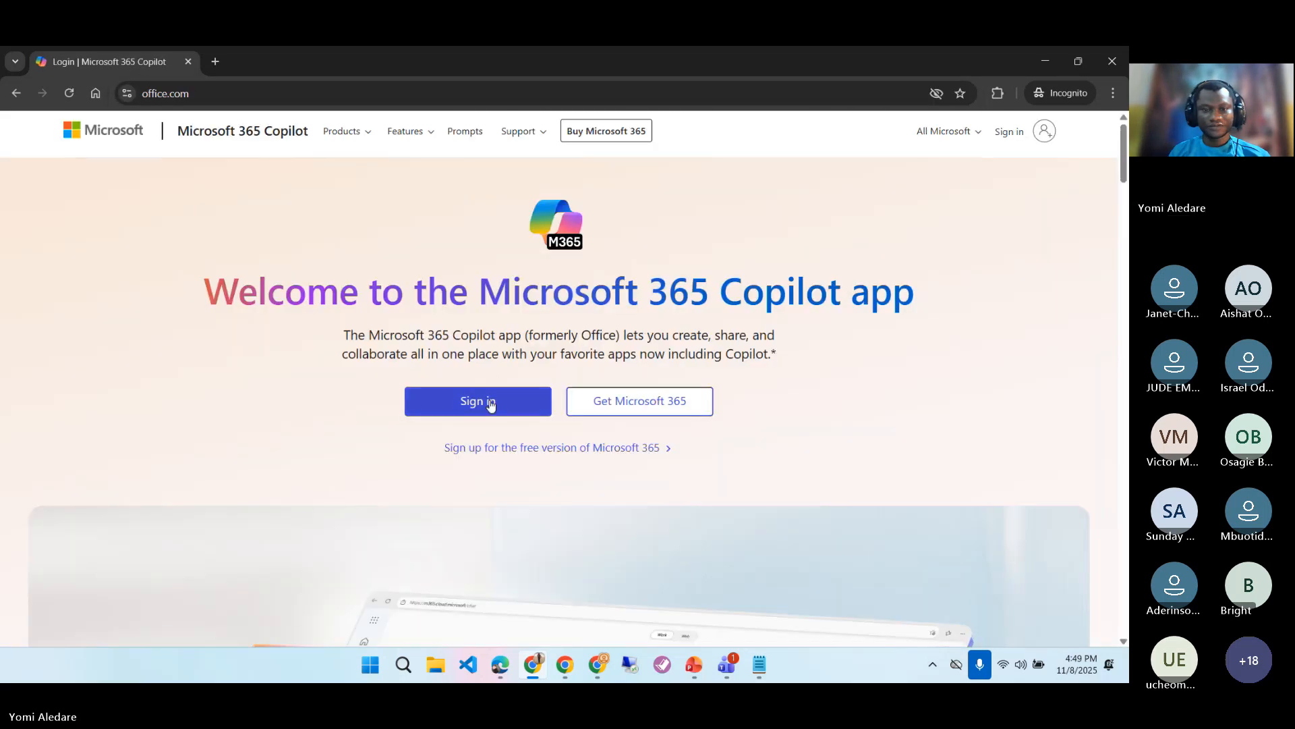
- Start signing in to Microsoft 365 and submit the copied sign-in name
click(490, 403)
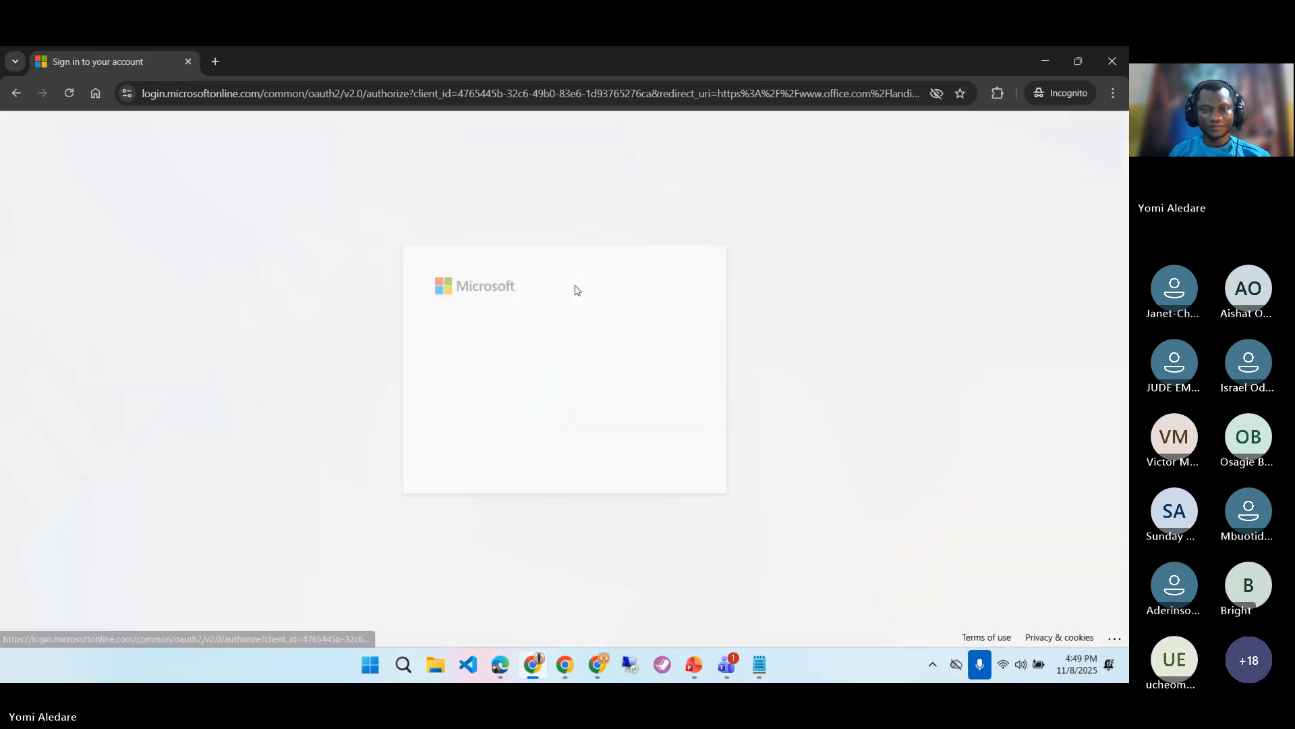
click(561, 327)
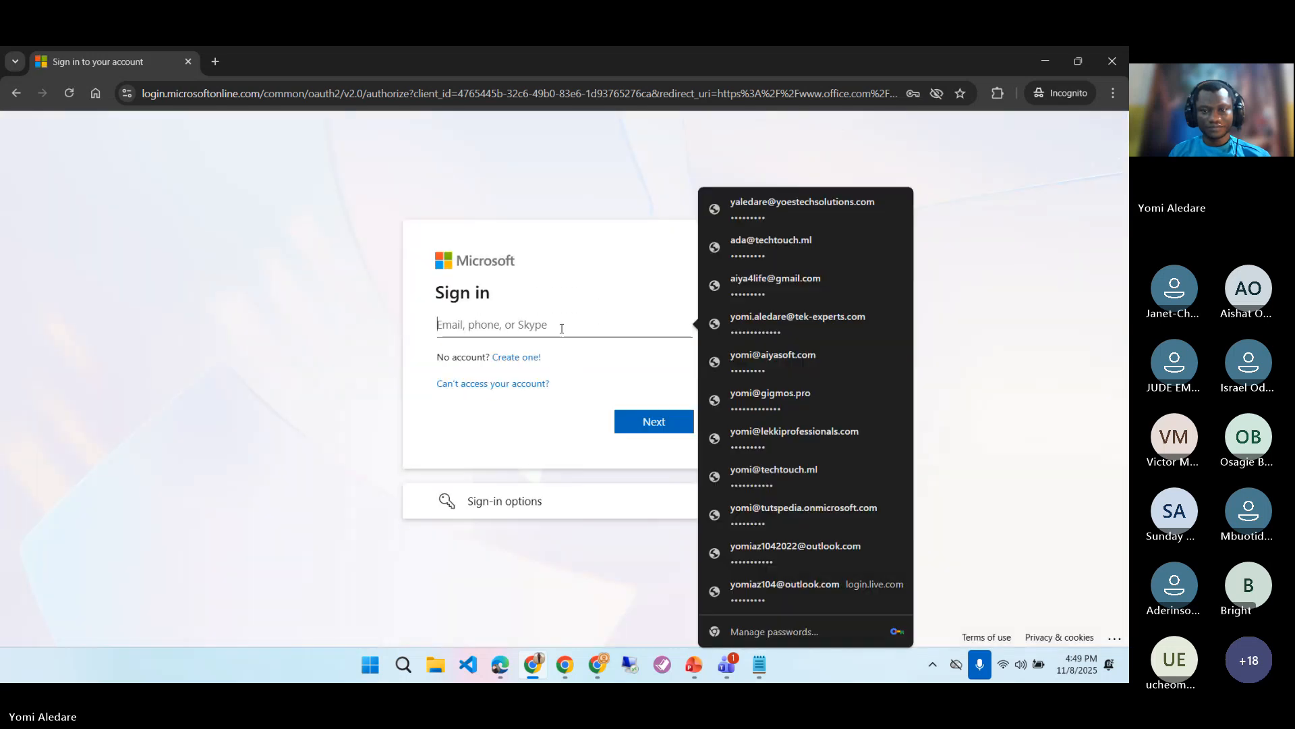
key(ctrl+v)
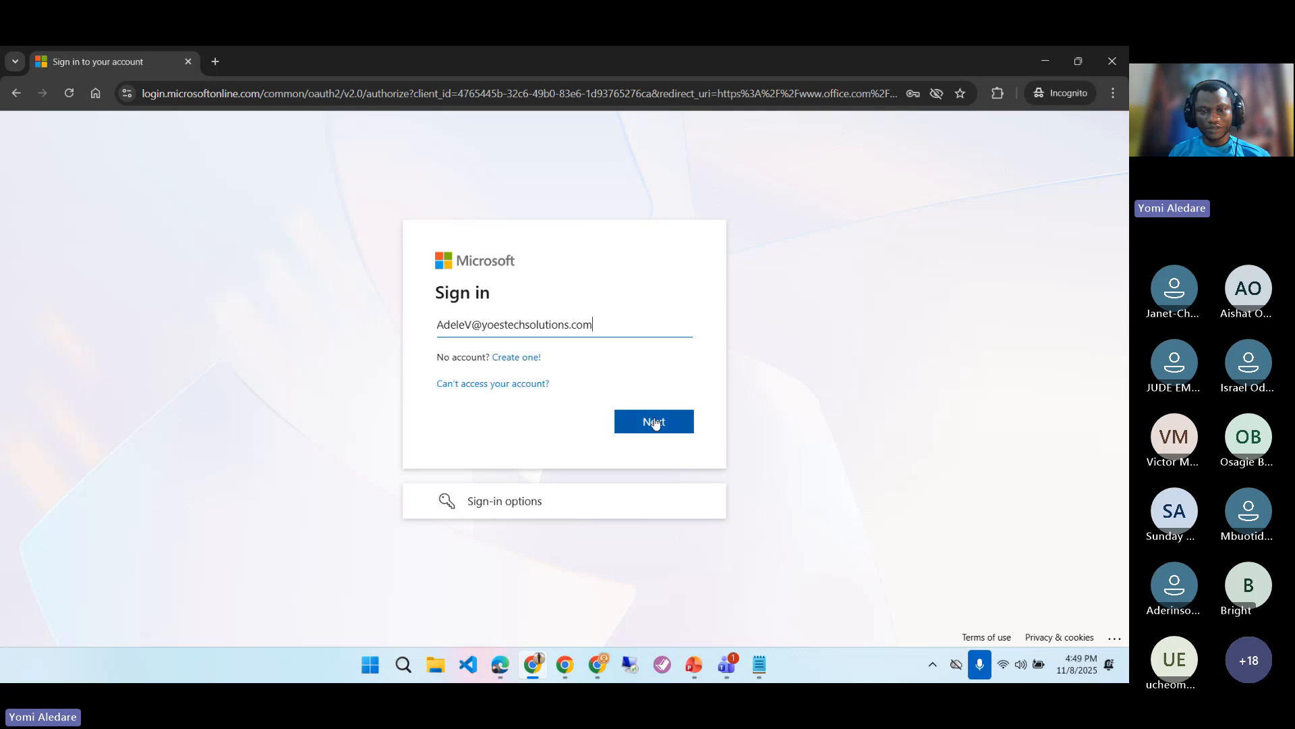
click(654, 421)
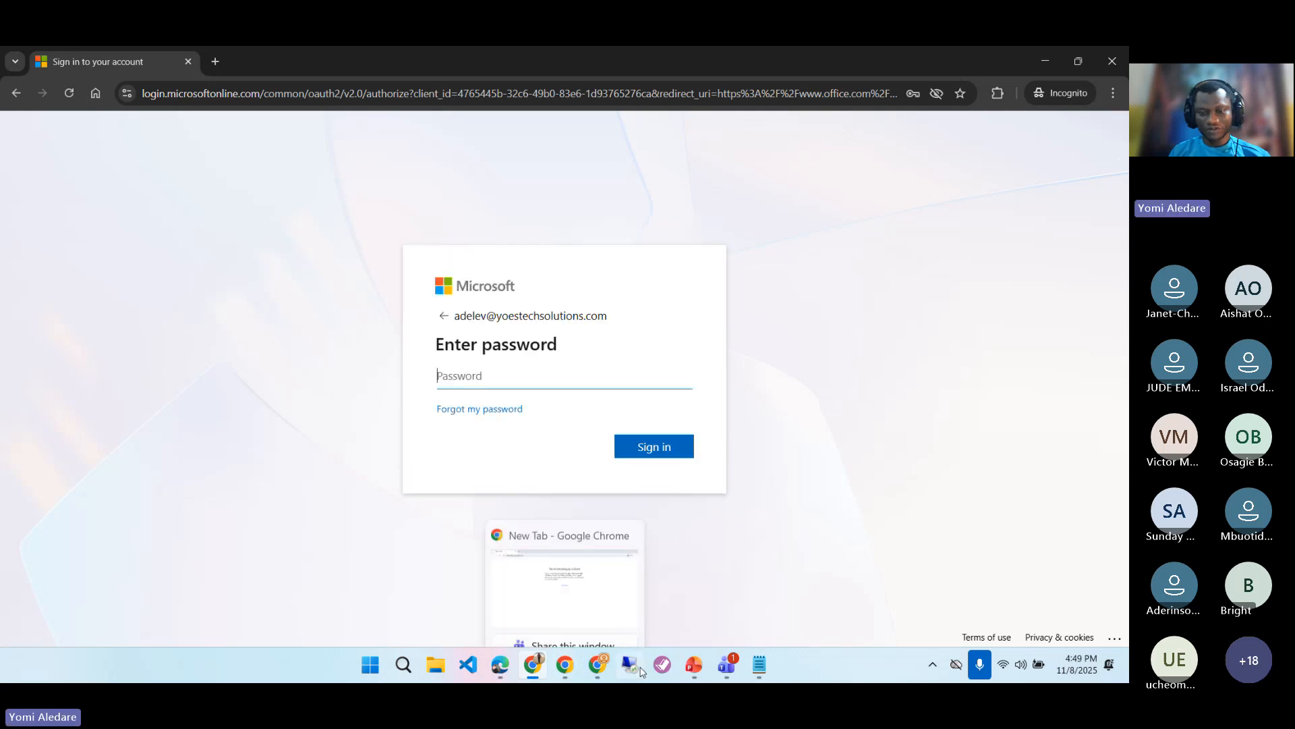
- Copy the user's new password from the admin center, paste it as the account password and complete the sign-in
click(597, 664)
drag(670, 345, 749, 344)
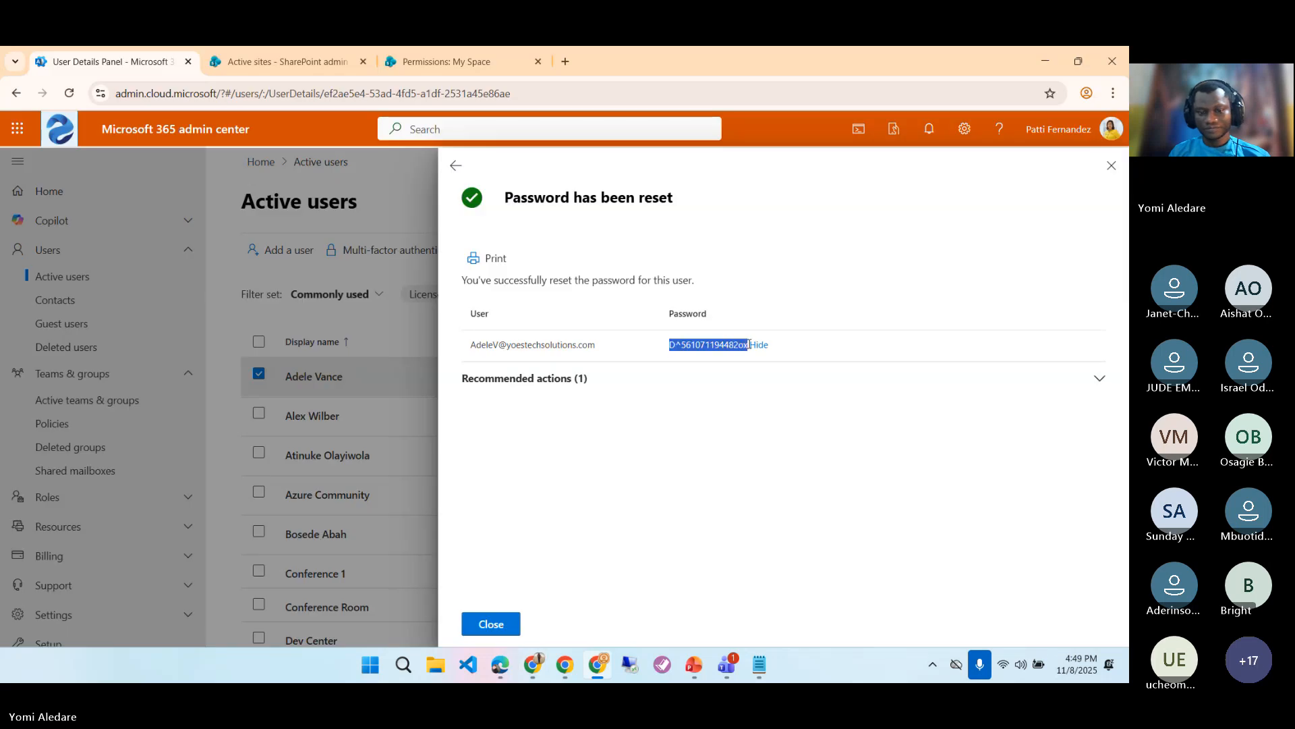
click(506, 622)
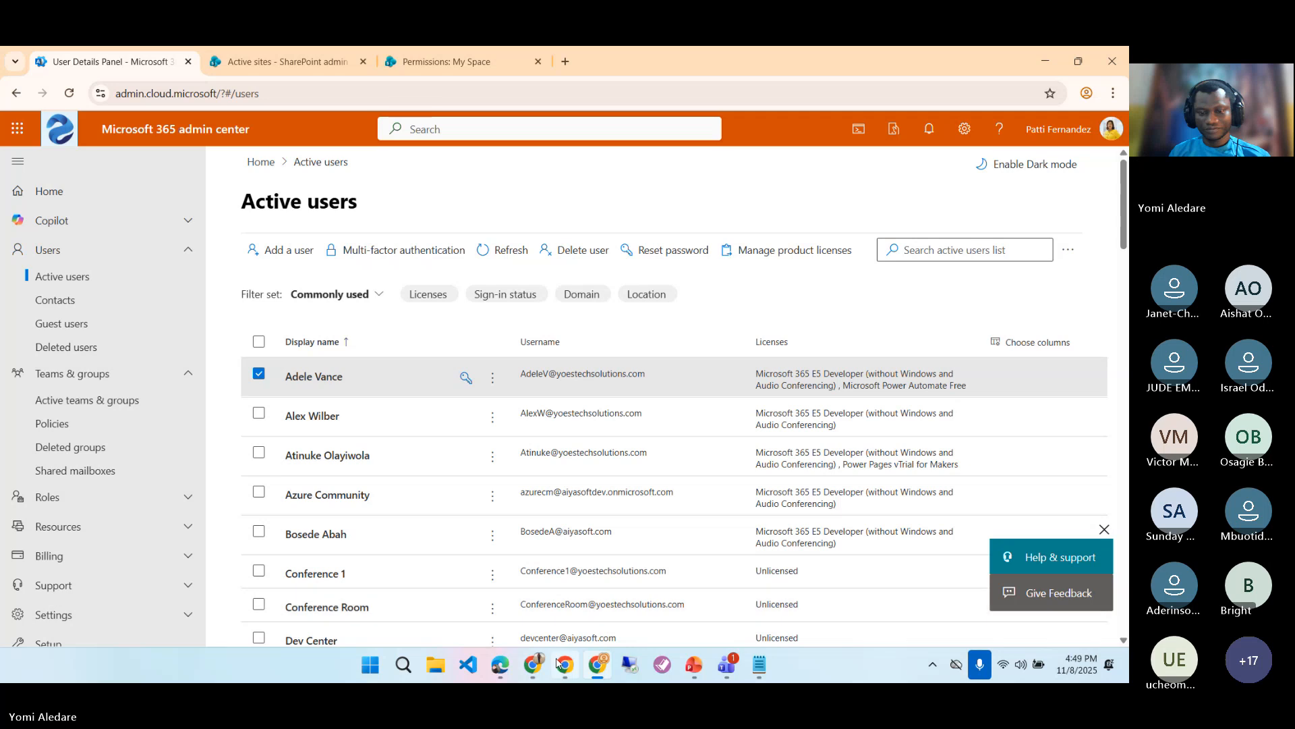
click(558, 665)
key(ctrl+v)
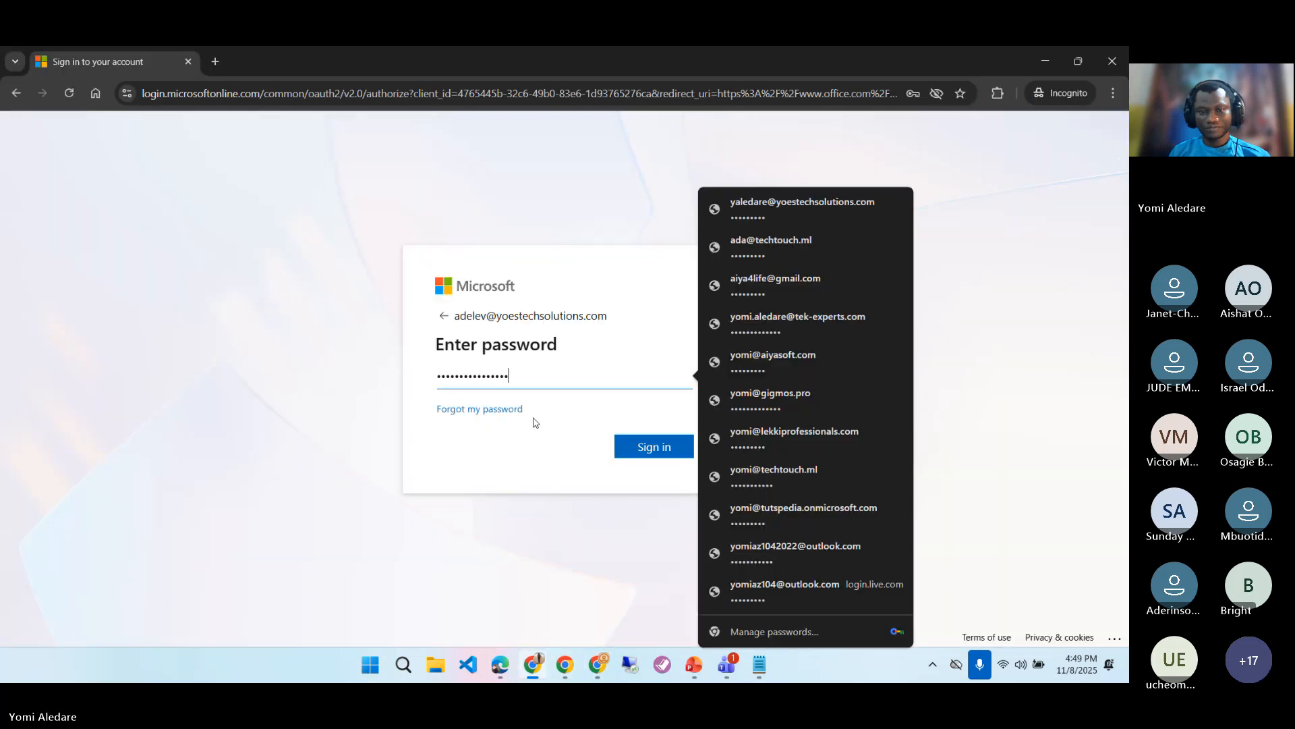
click(641, 448)
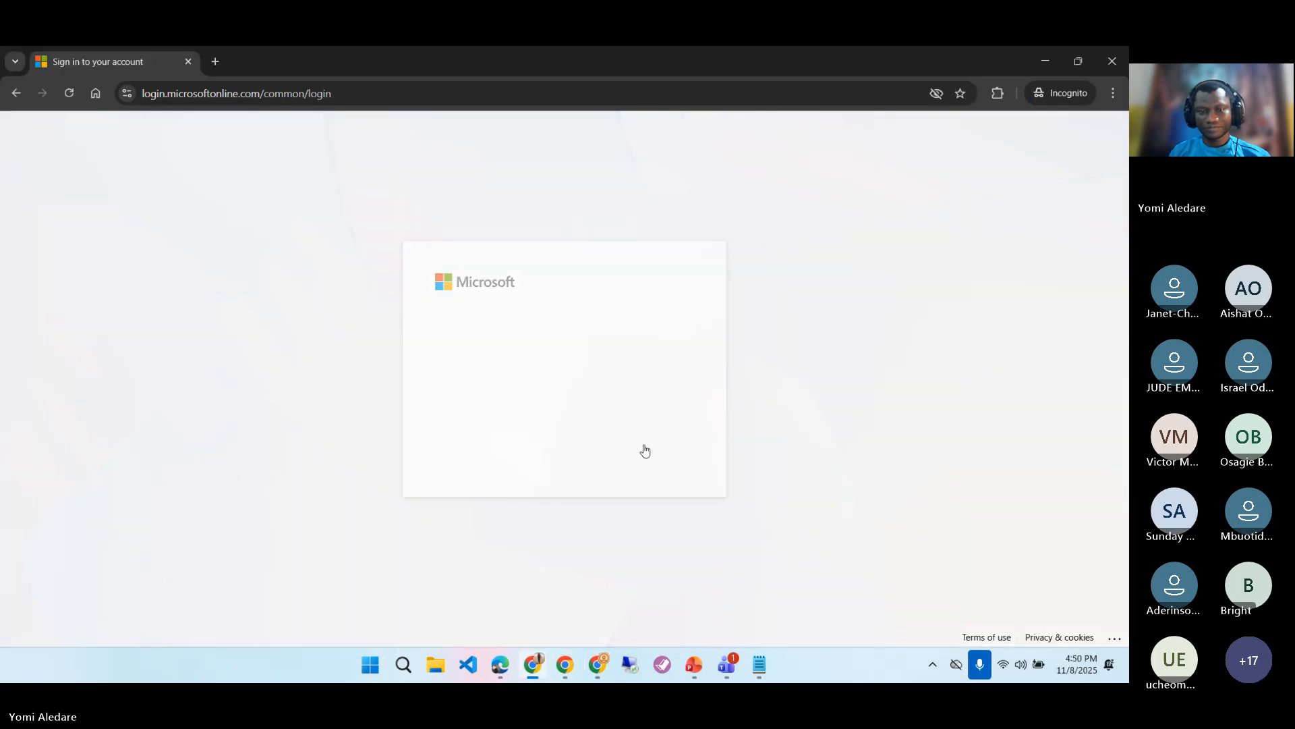
click(644, 450)
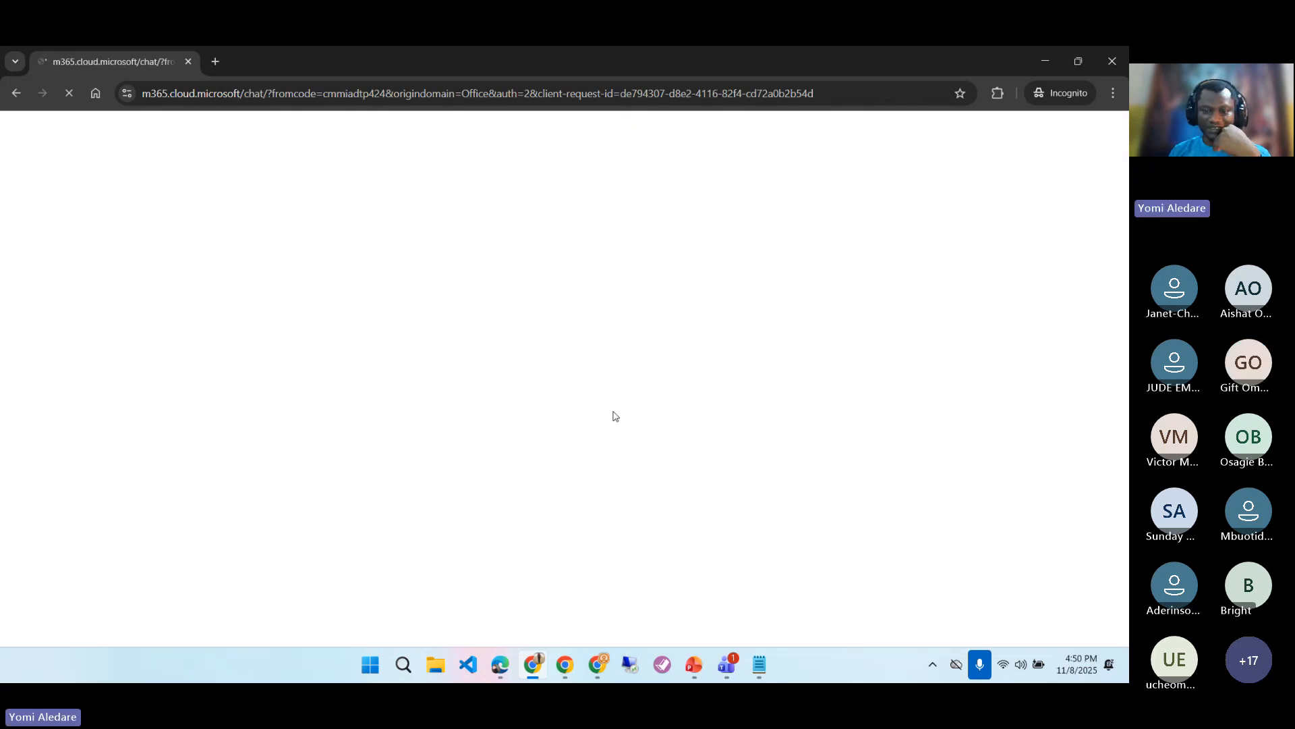
- Copy the My Space site address, without the page path, from the site's permissions page in the administrator's browser window
click(598, 670)
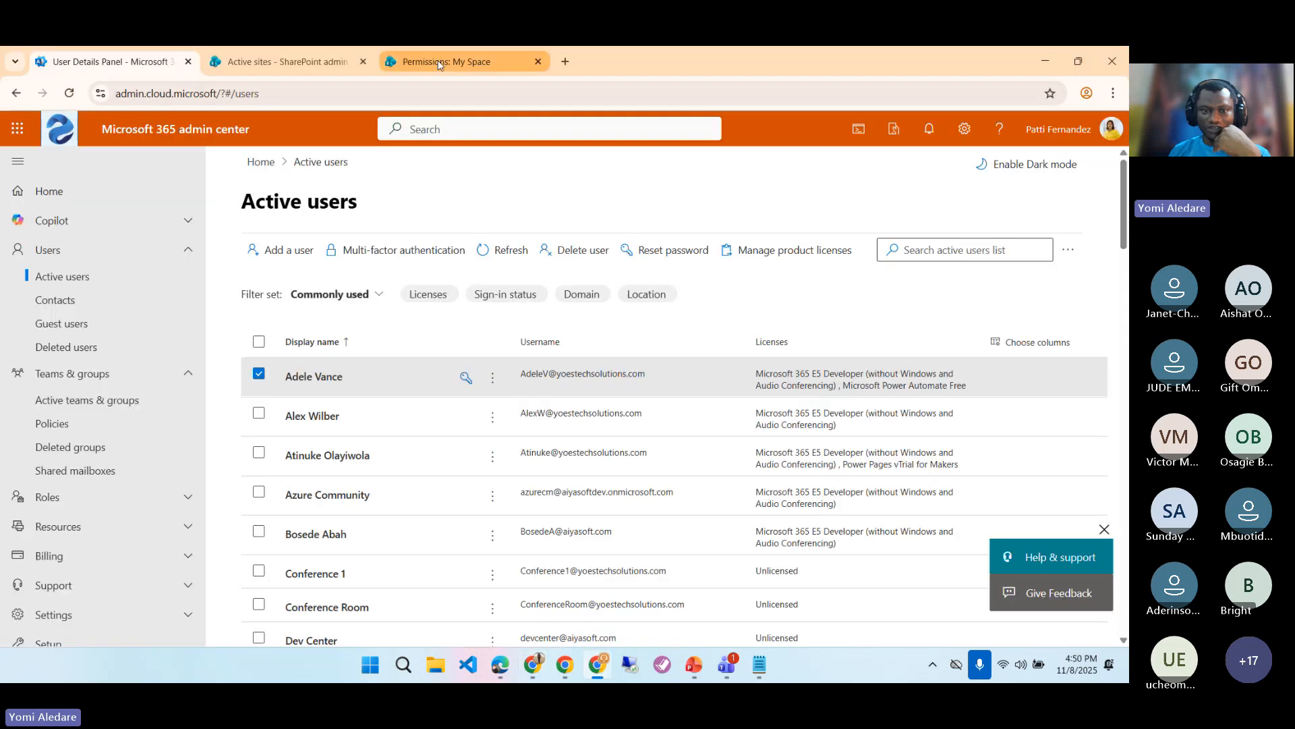
click(486, 61)
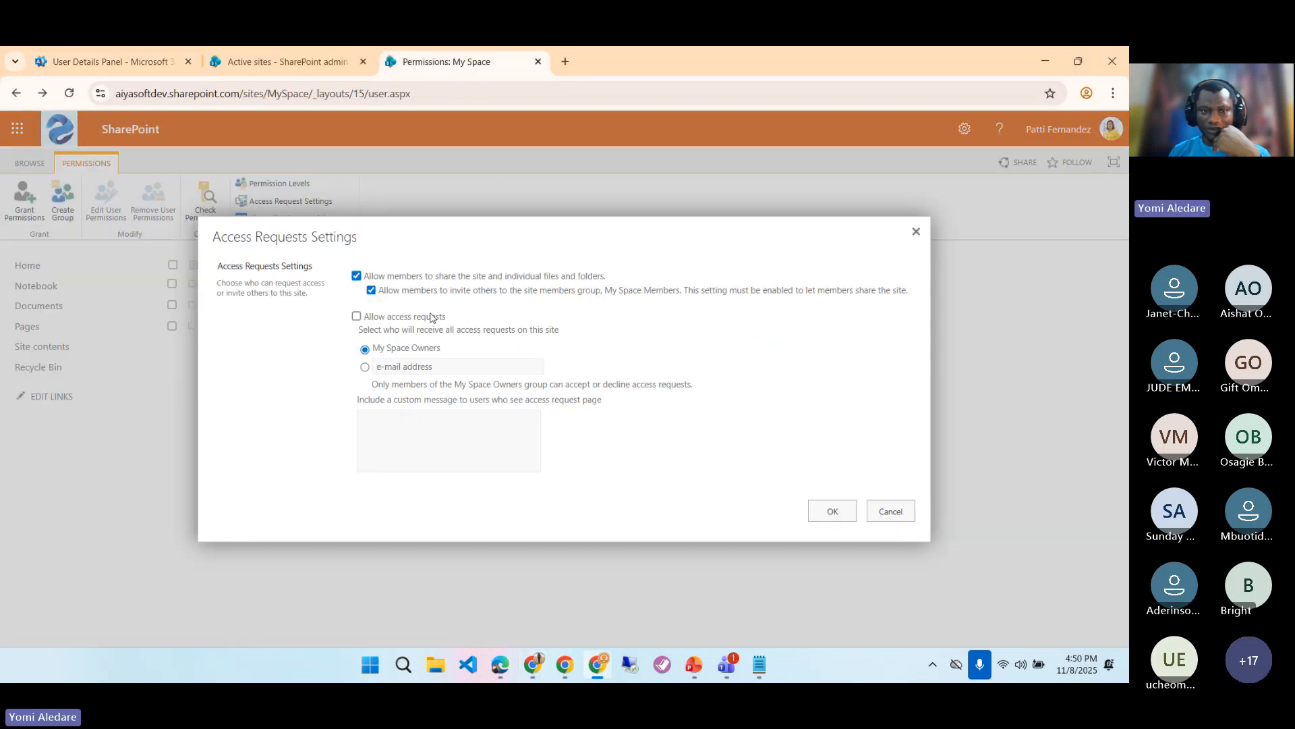
drag(312, 93, 122, 91)
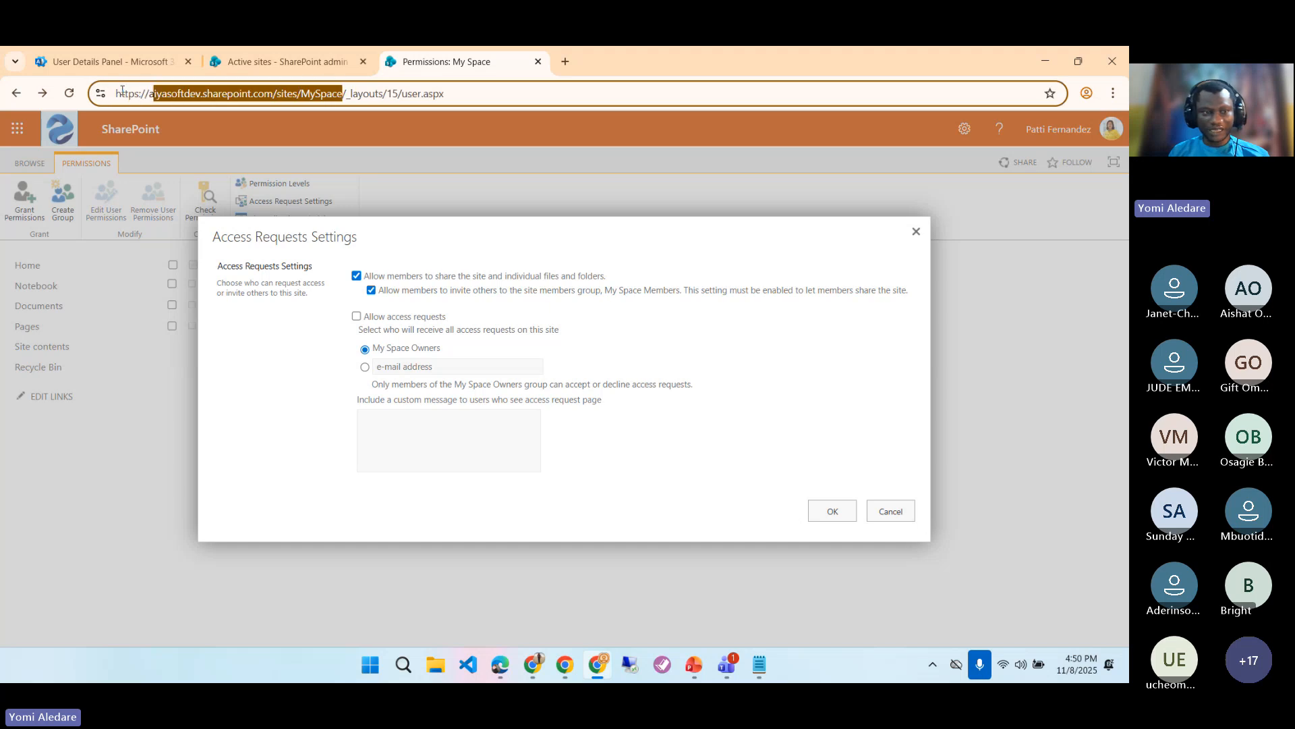
click(273, 93)
drag(344, 93, 94, 96)
key(ctrl+c)
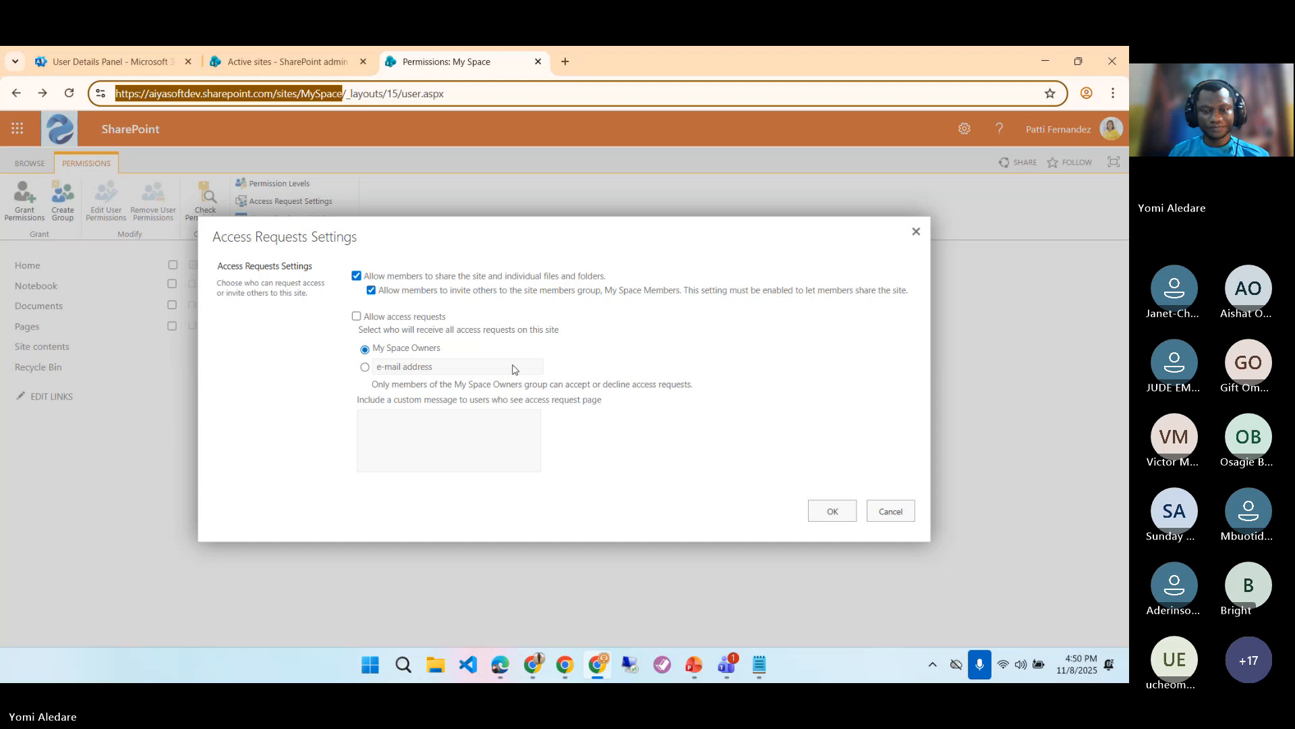
- Open the copied My Space address in a new incognito tab and check which account is signed in there
click(533, 665)
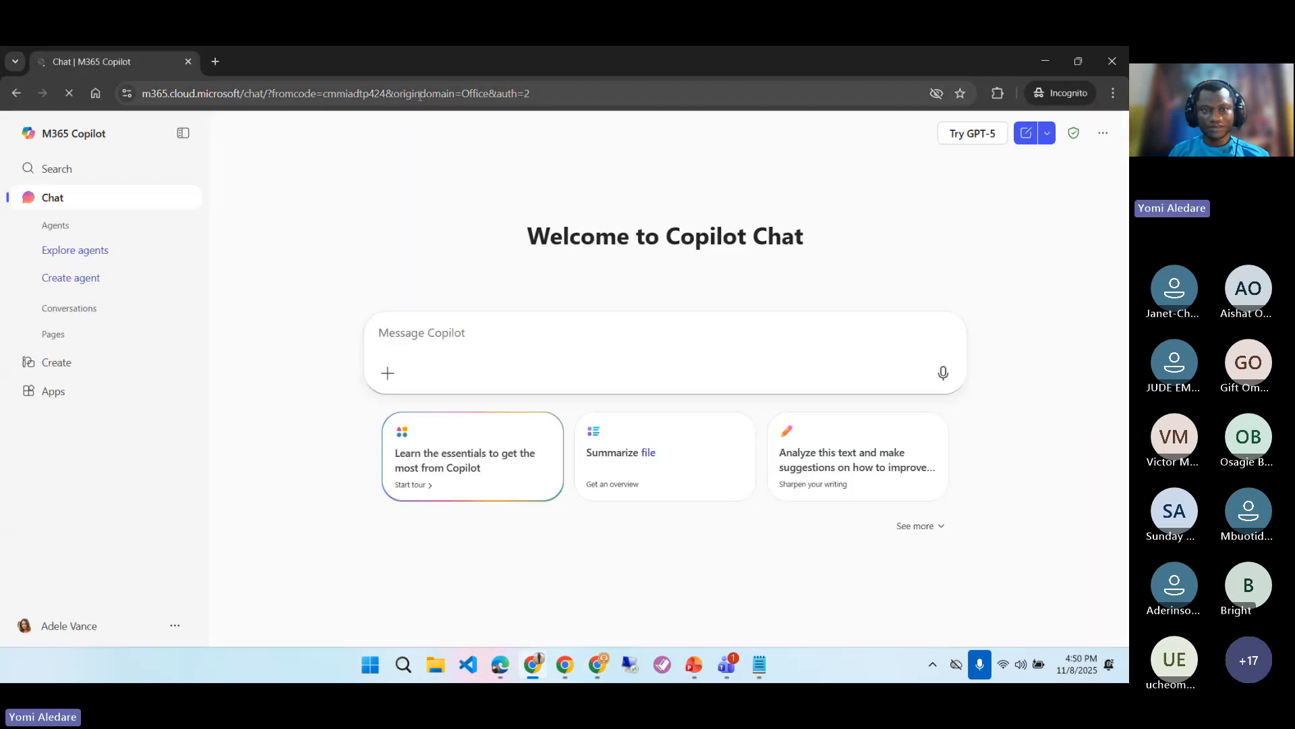
click(215, 61)
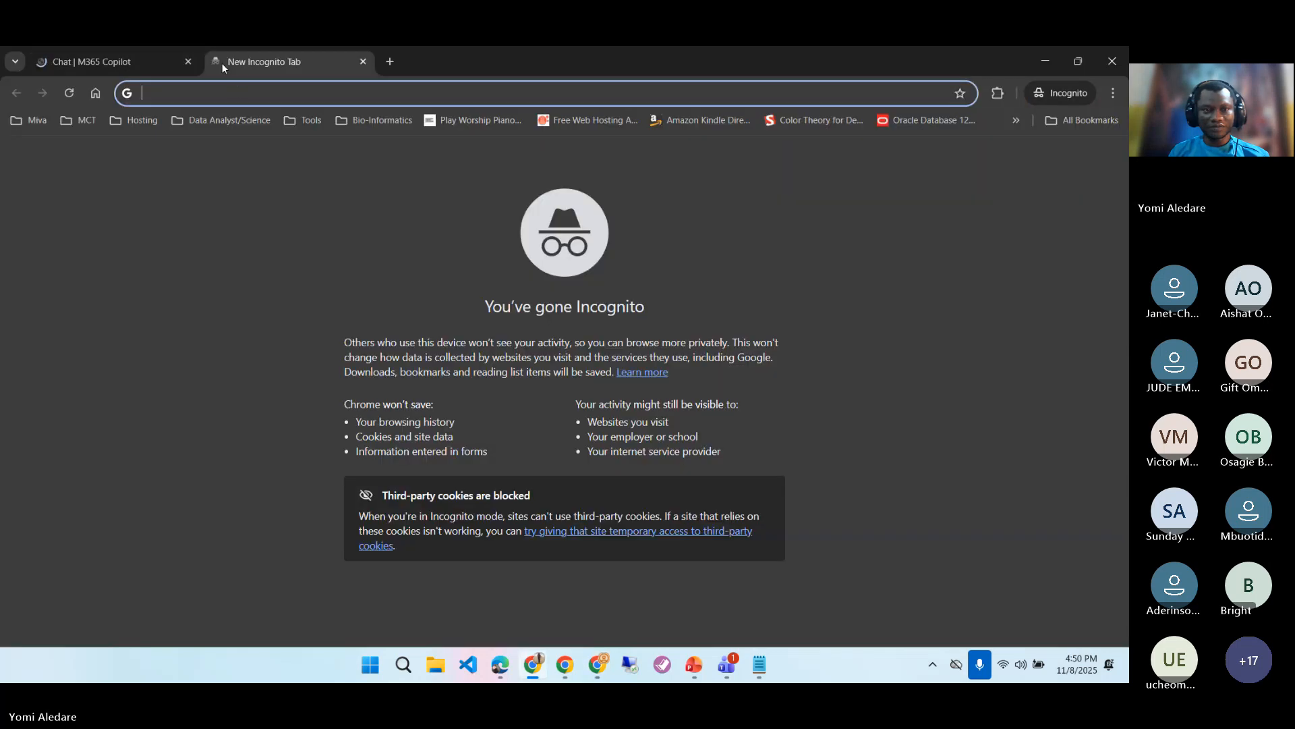
key(ctrl+v)
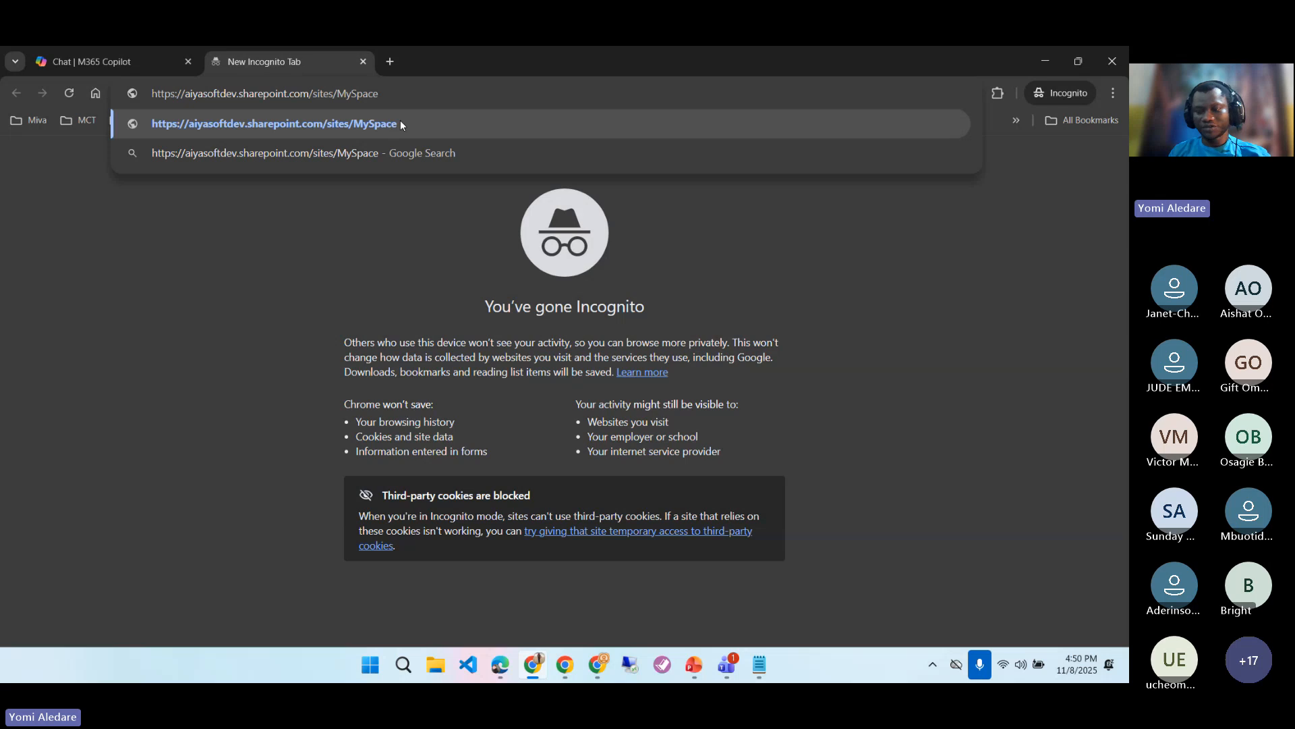
click(399, 120)
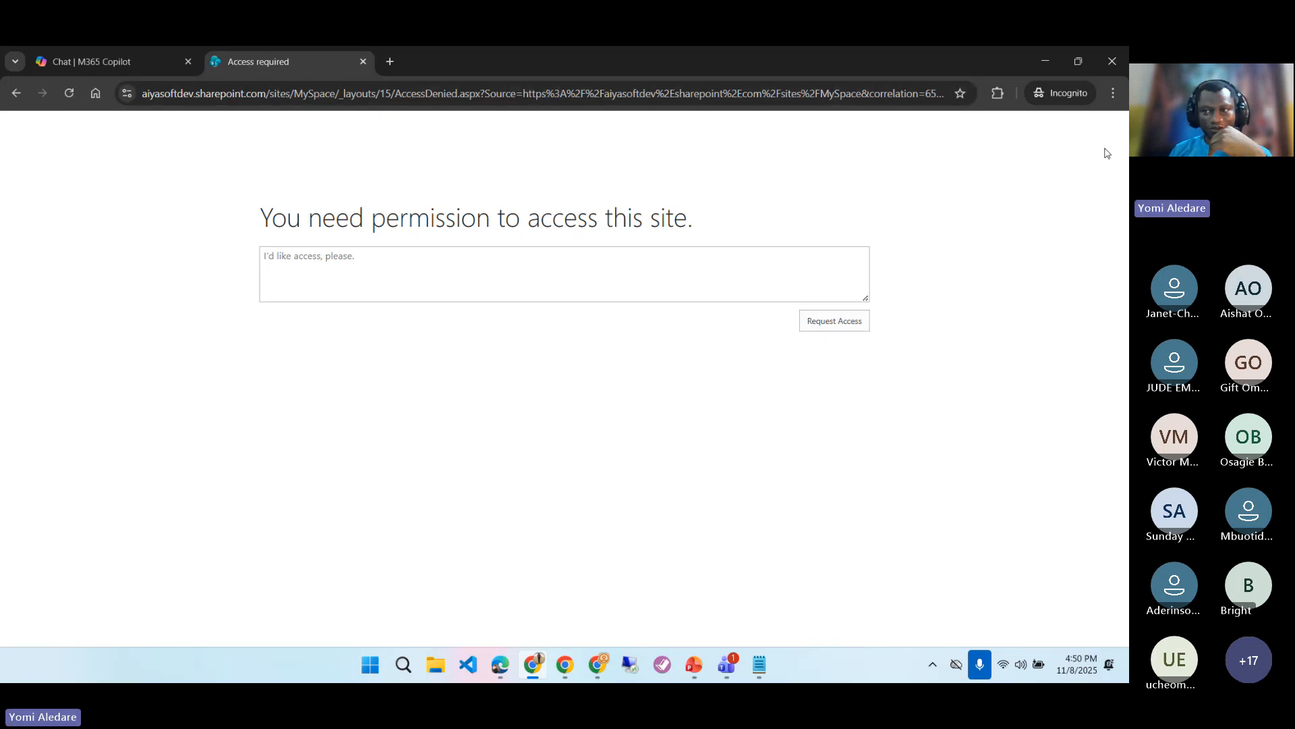
click(132, 67)
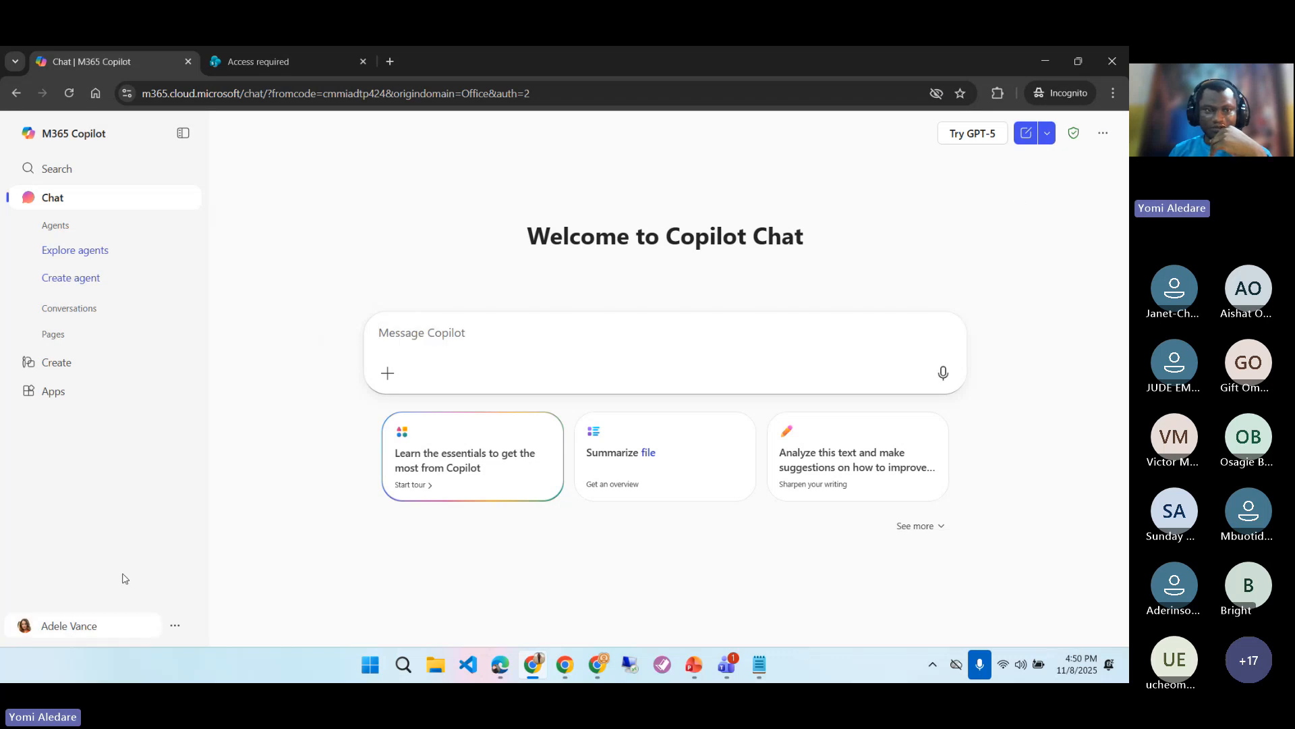
click(289, 67)
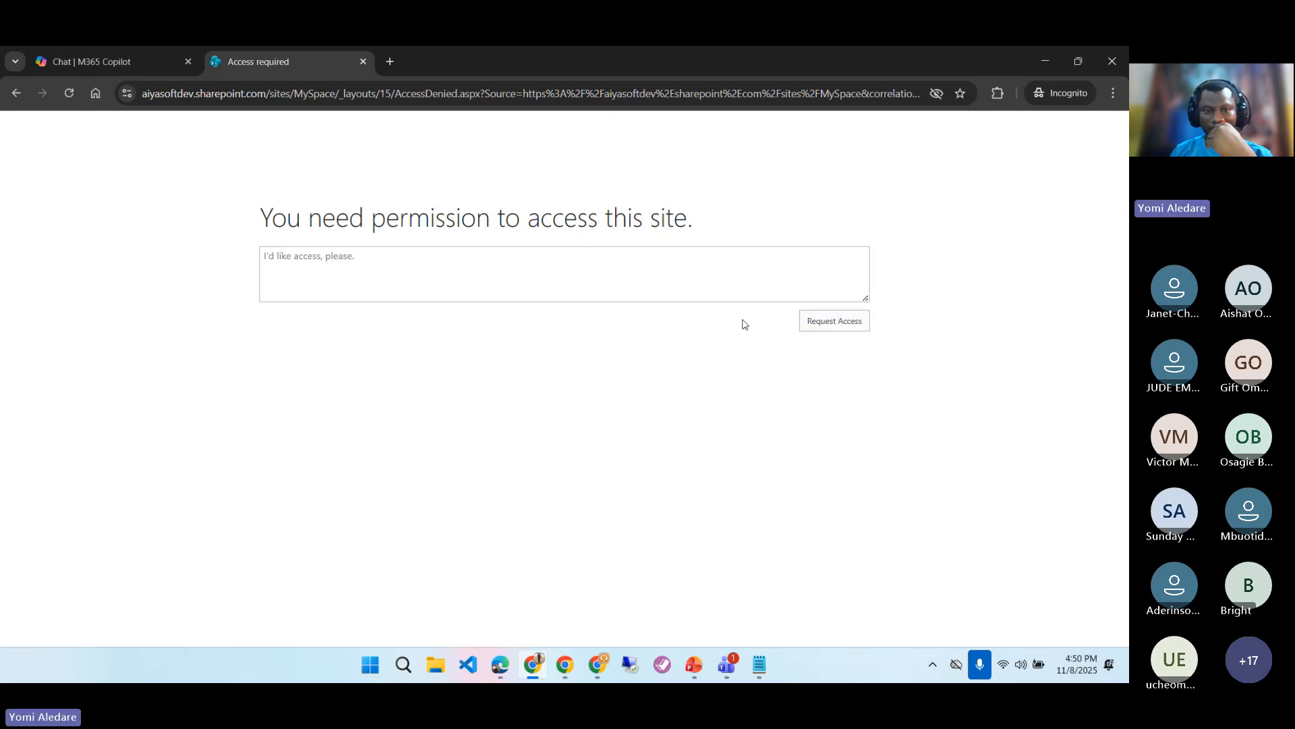
- Replace the default request message with "I need access to complete a task" and submit the access request for the site
click(469, 265)
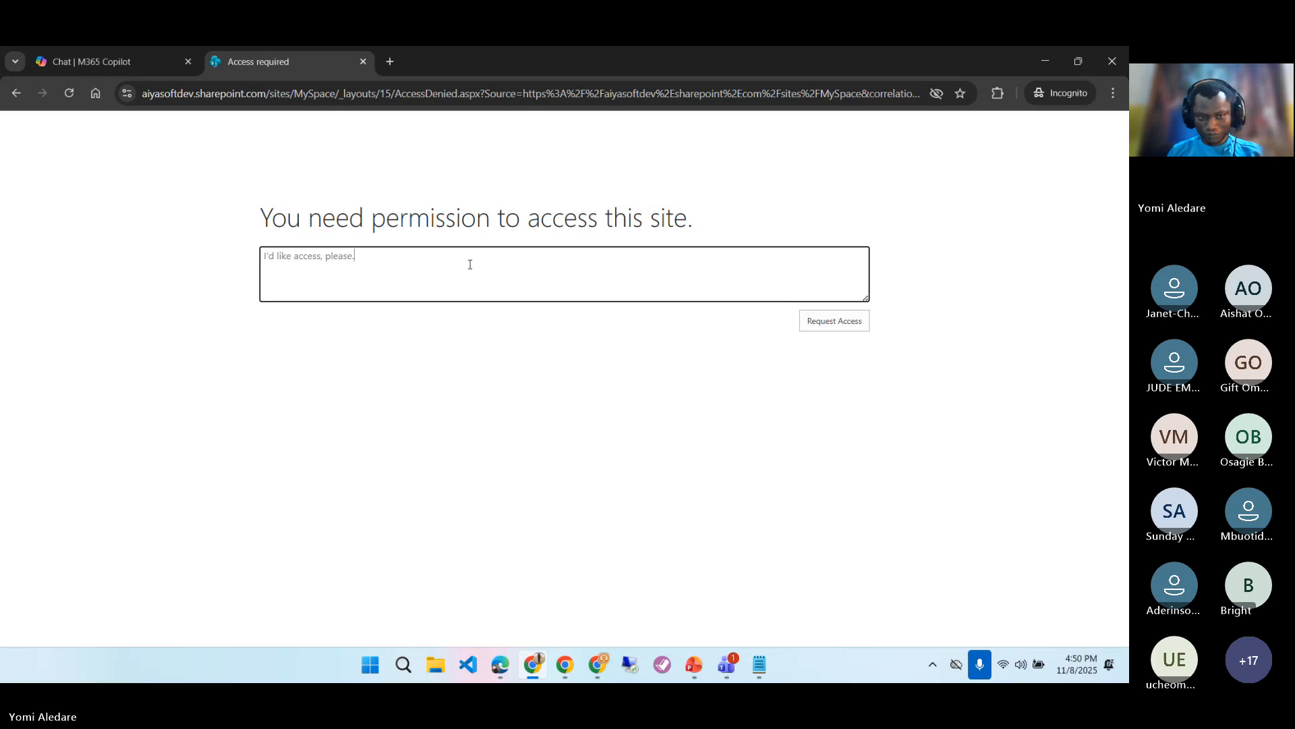
drag(489, 263, 246, 265)
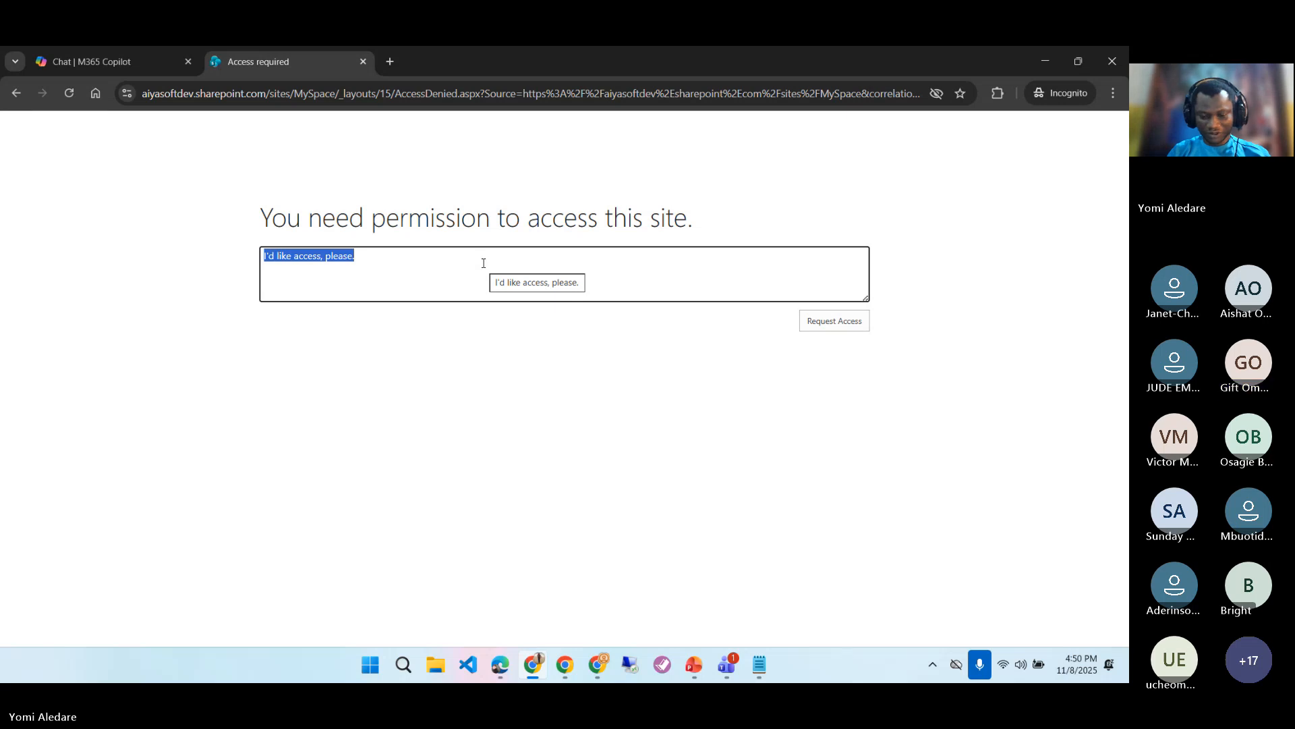
key(BackSpace)
text(I nee)
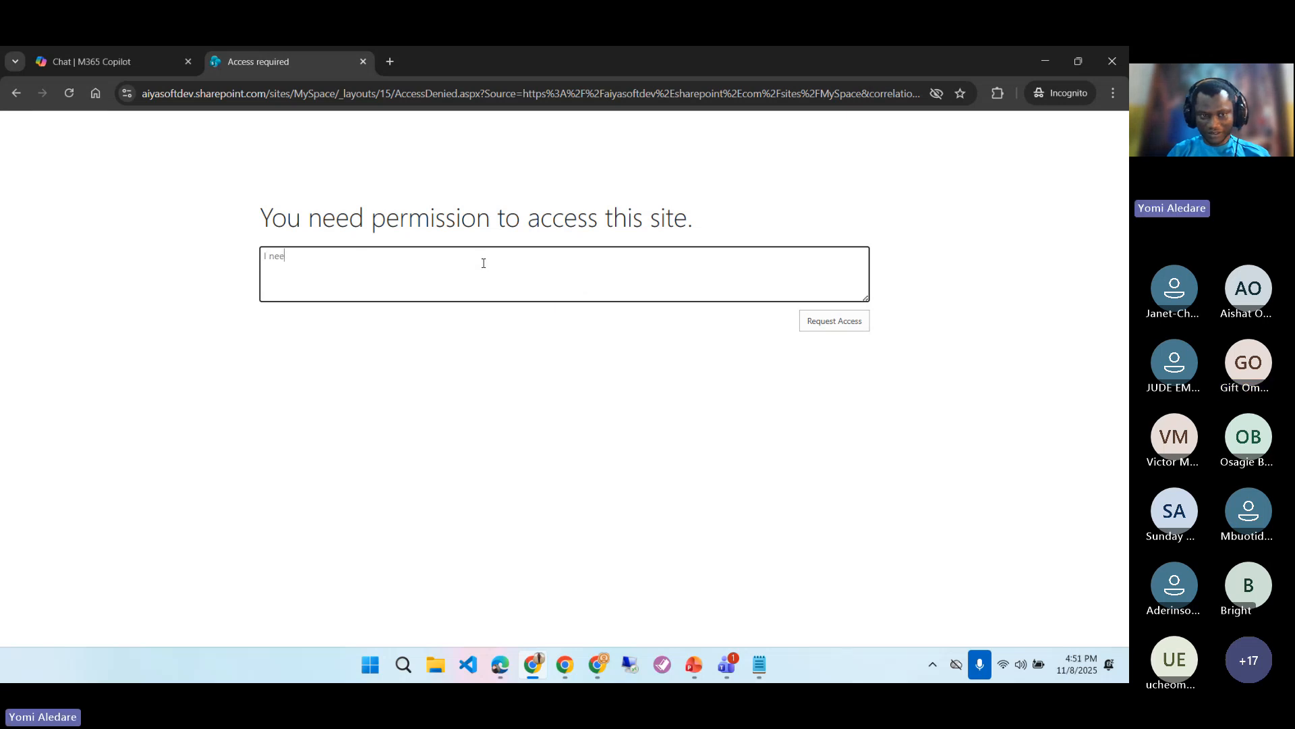
text(d acce)
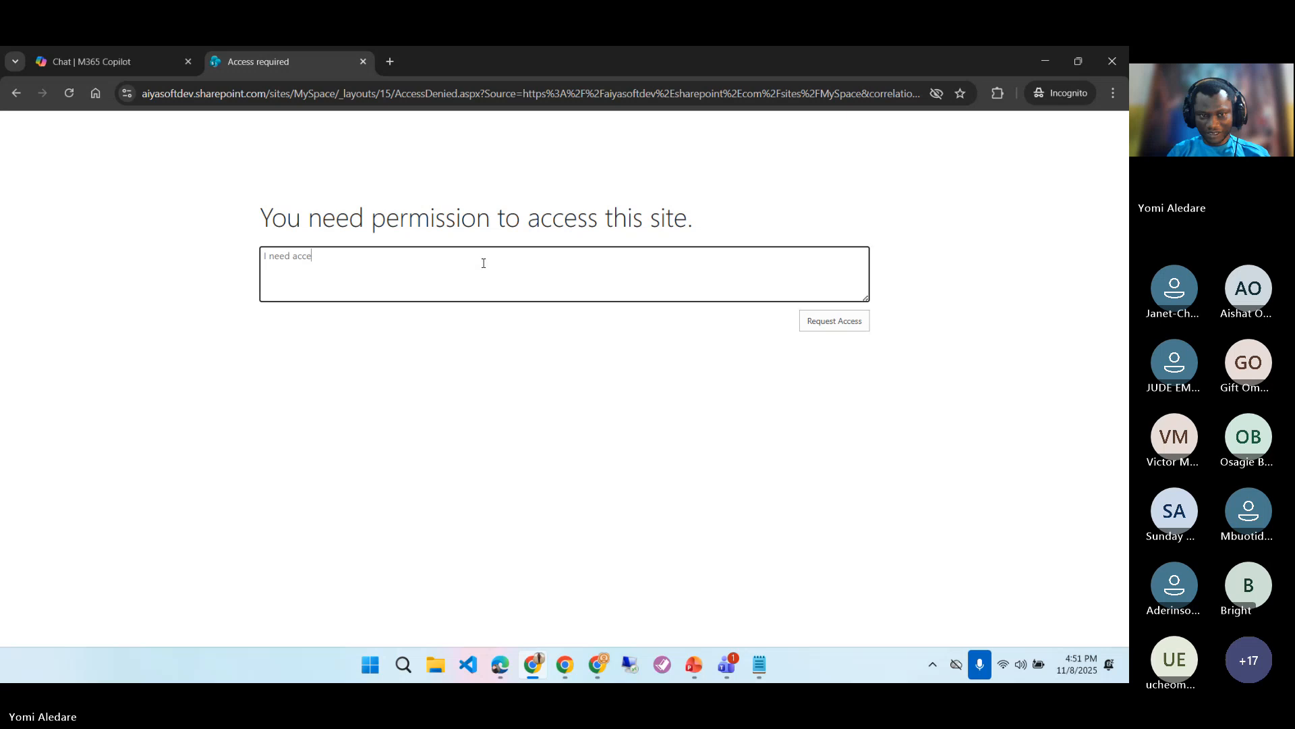
text(ss to comple)
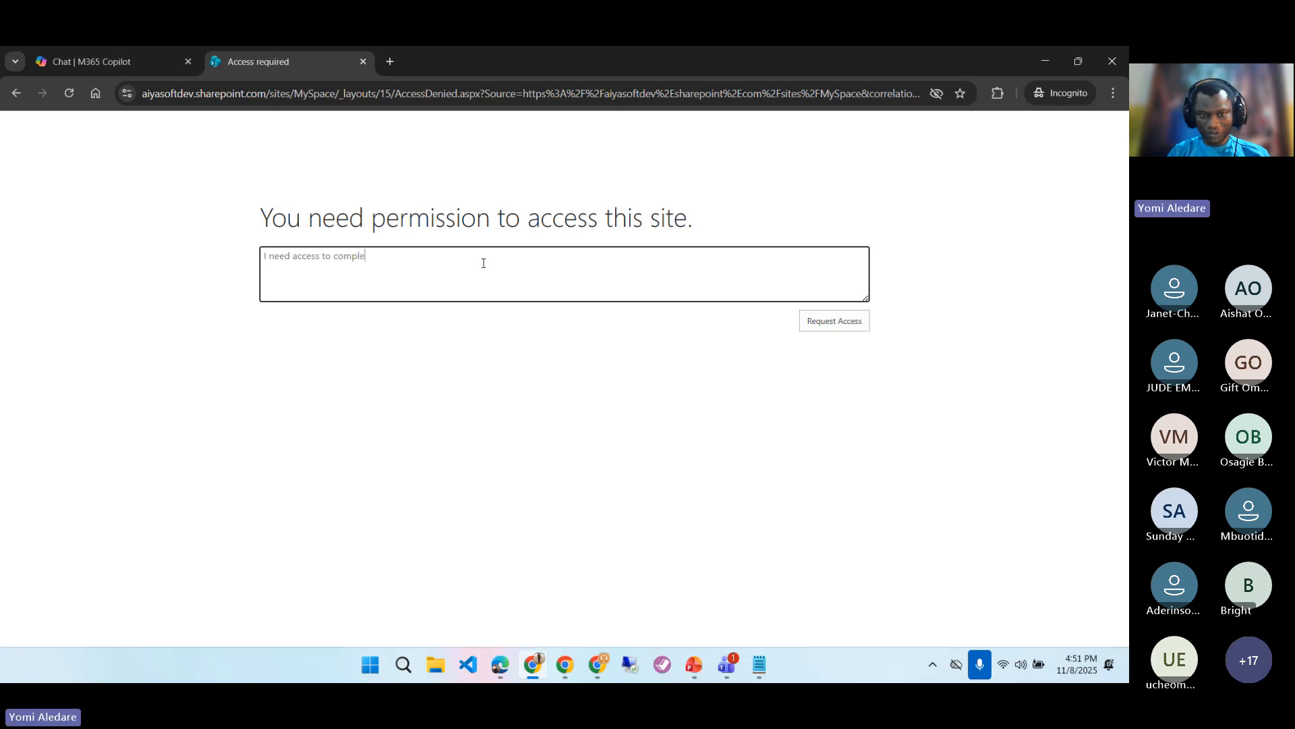
text(te a task)
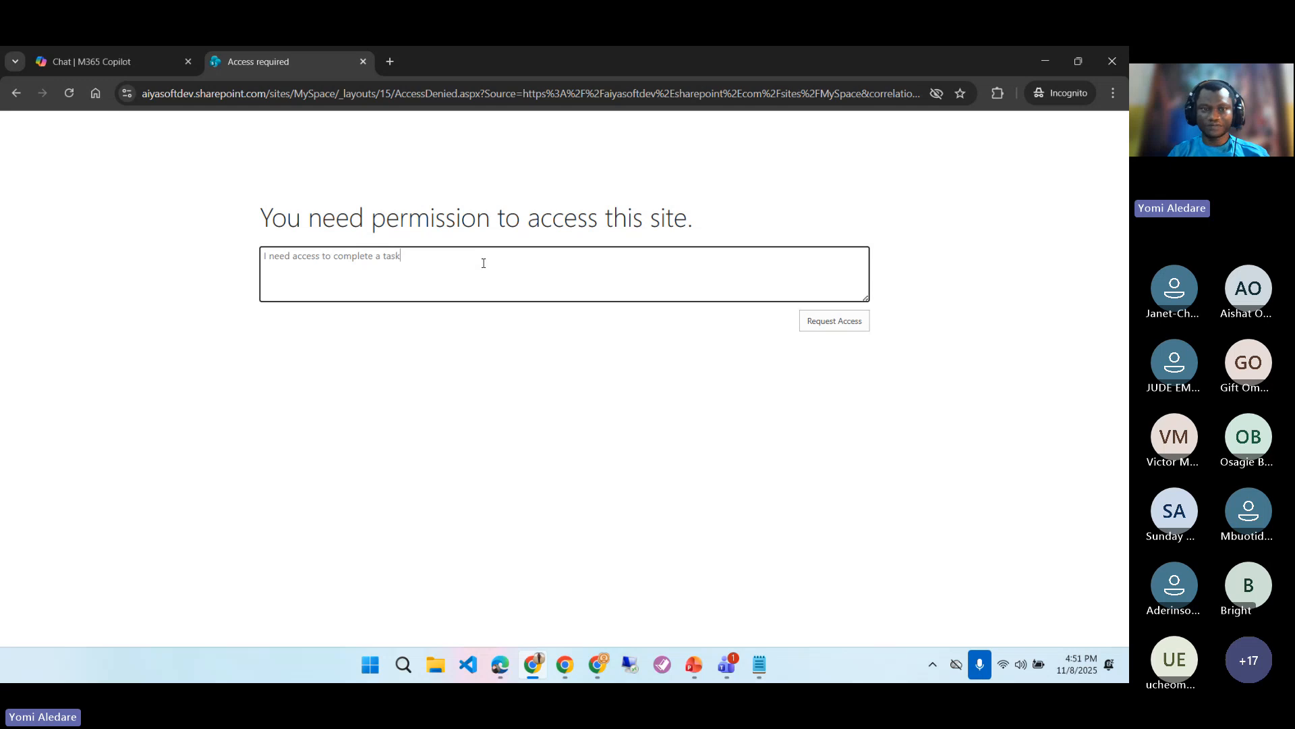
click(836, 328)
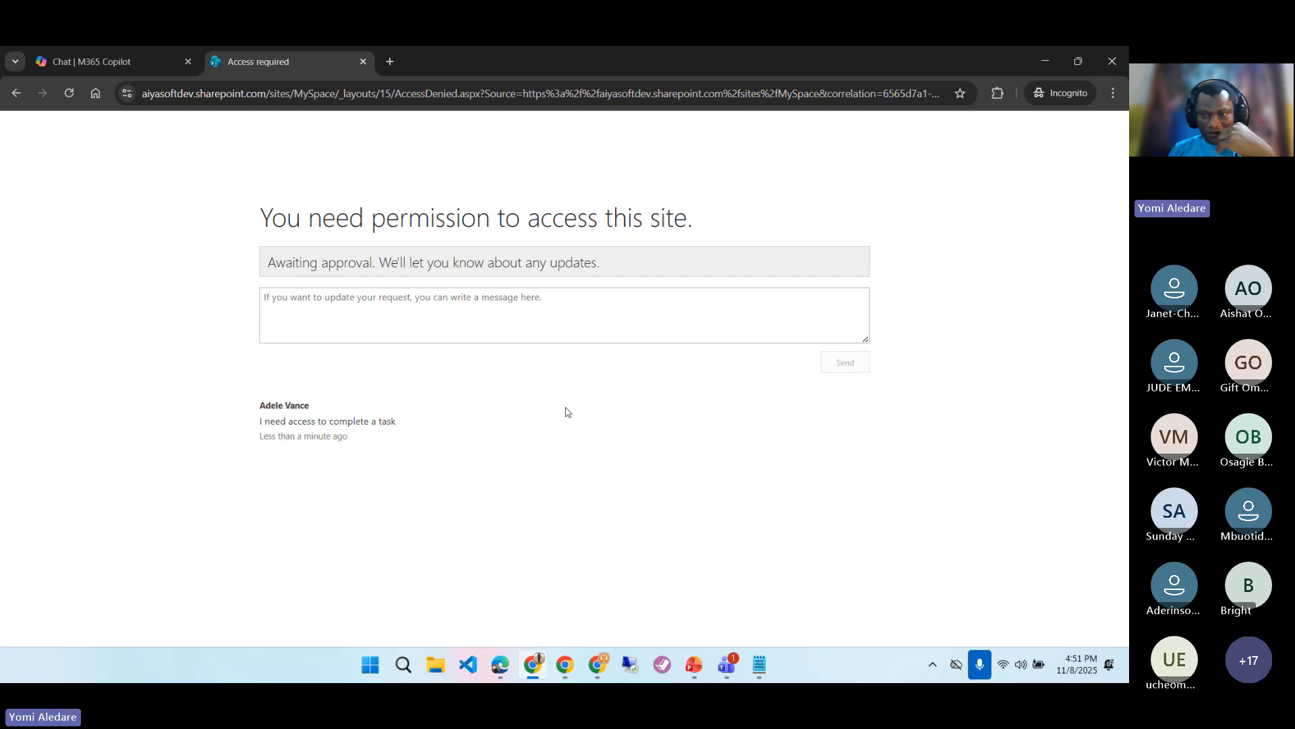
- Reopen My Space's Access Requests Settings in the administrator's window and start entering a specific e-mail address as the request recipient
click(597, 665)
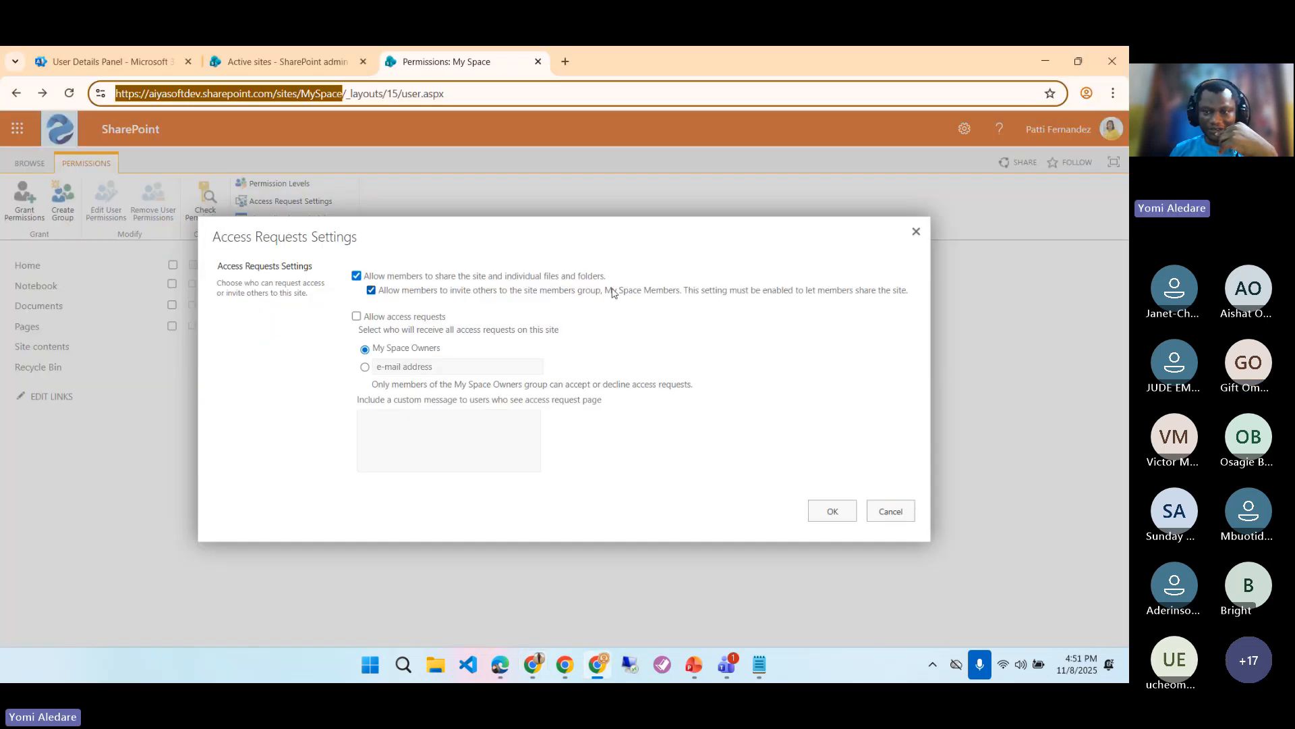
click(916, 231)
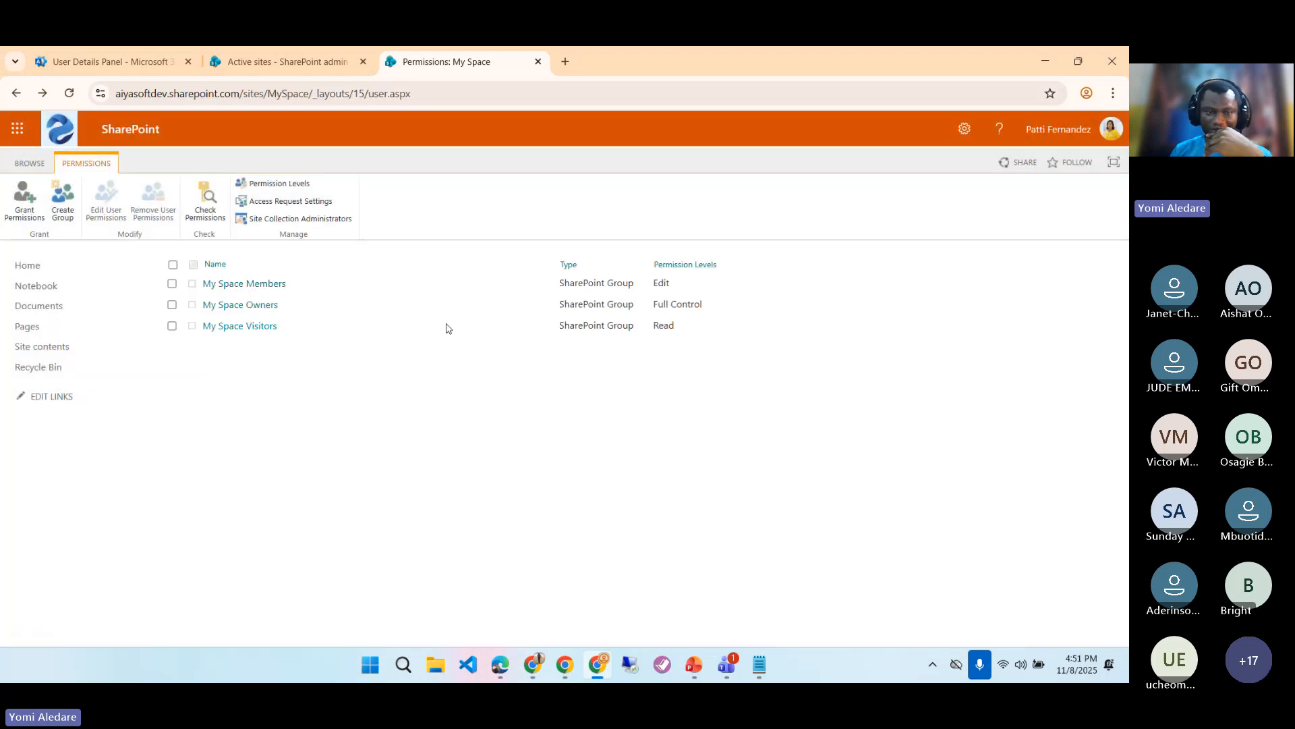
click(269, 205)
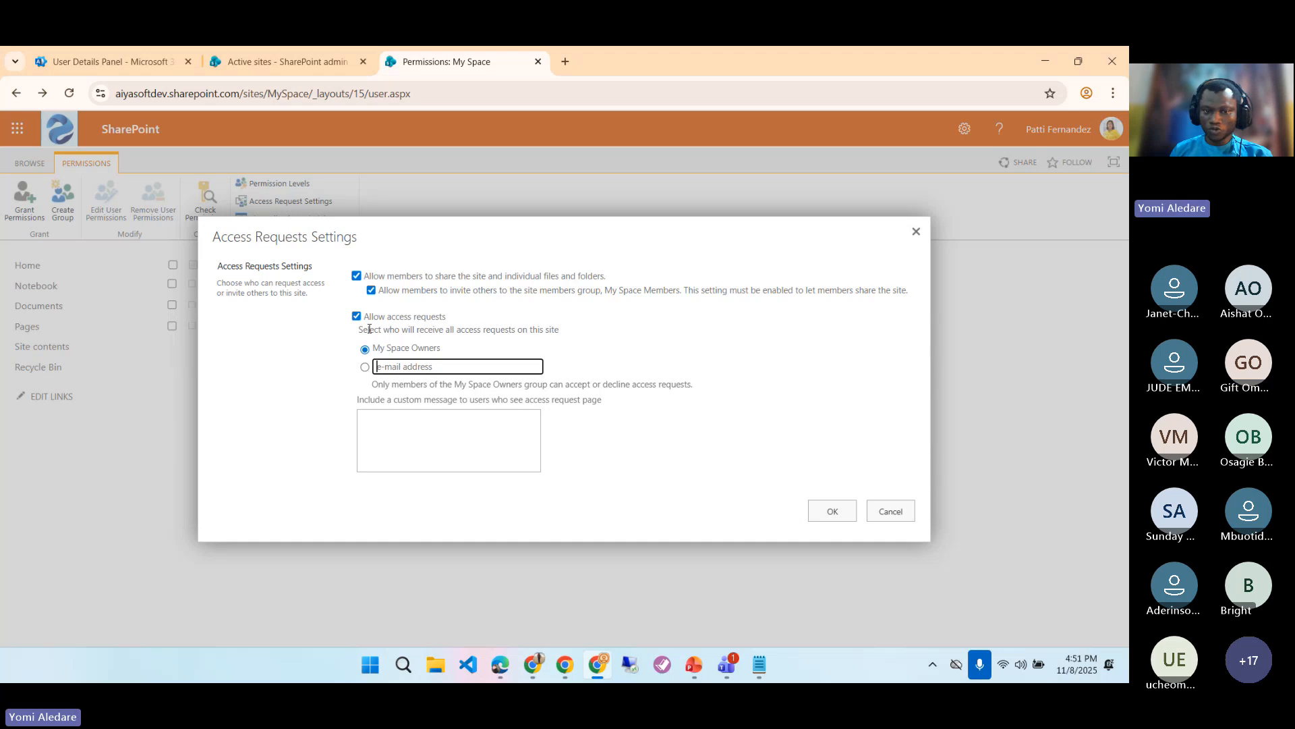
triple_click(440, 347)
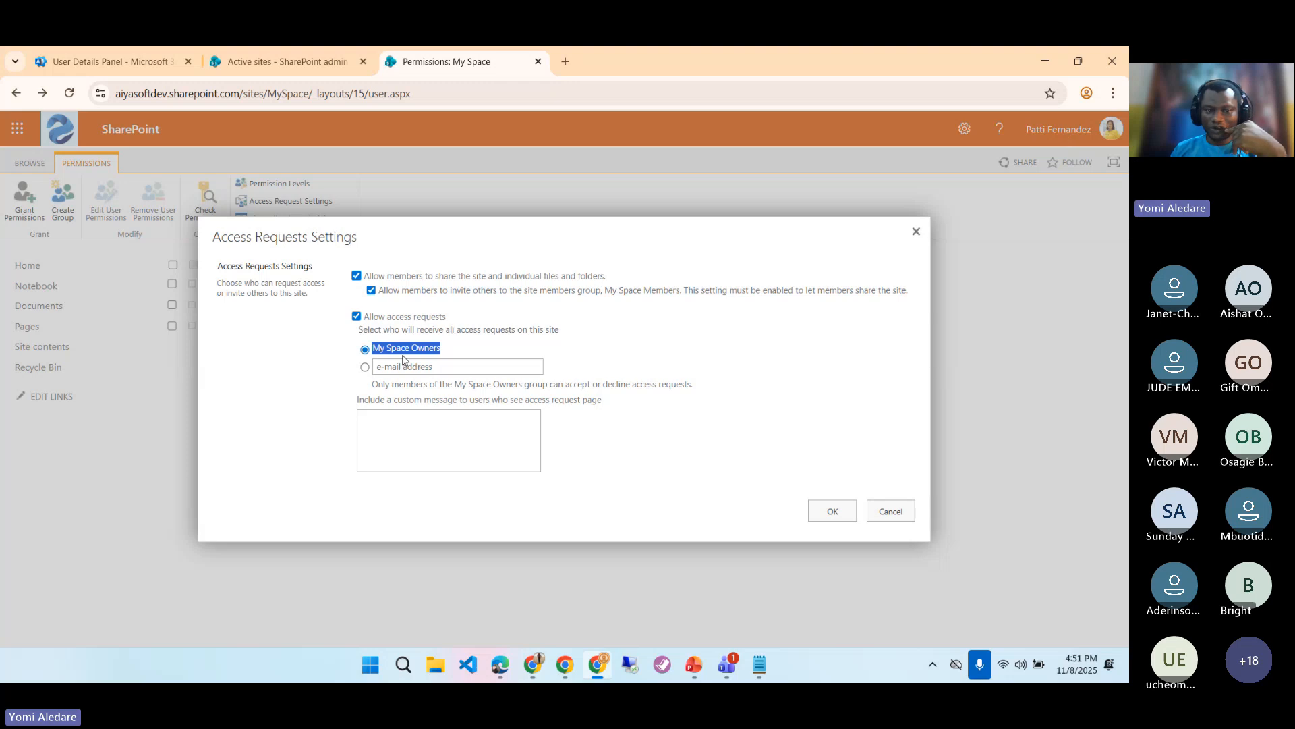
click(365, 367)
click(419, 368)
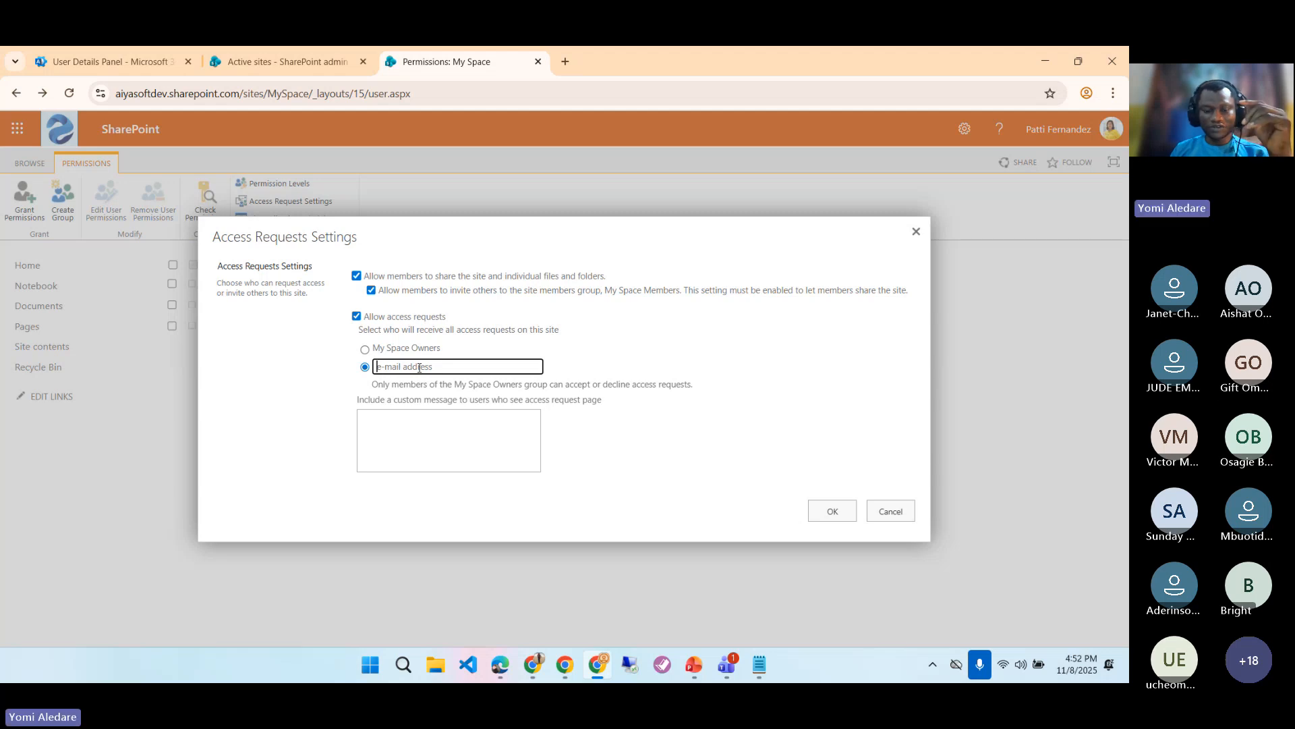
text(l)
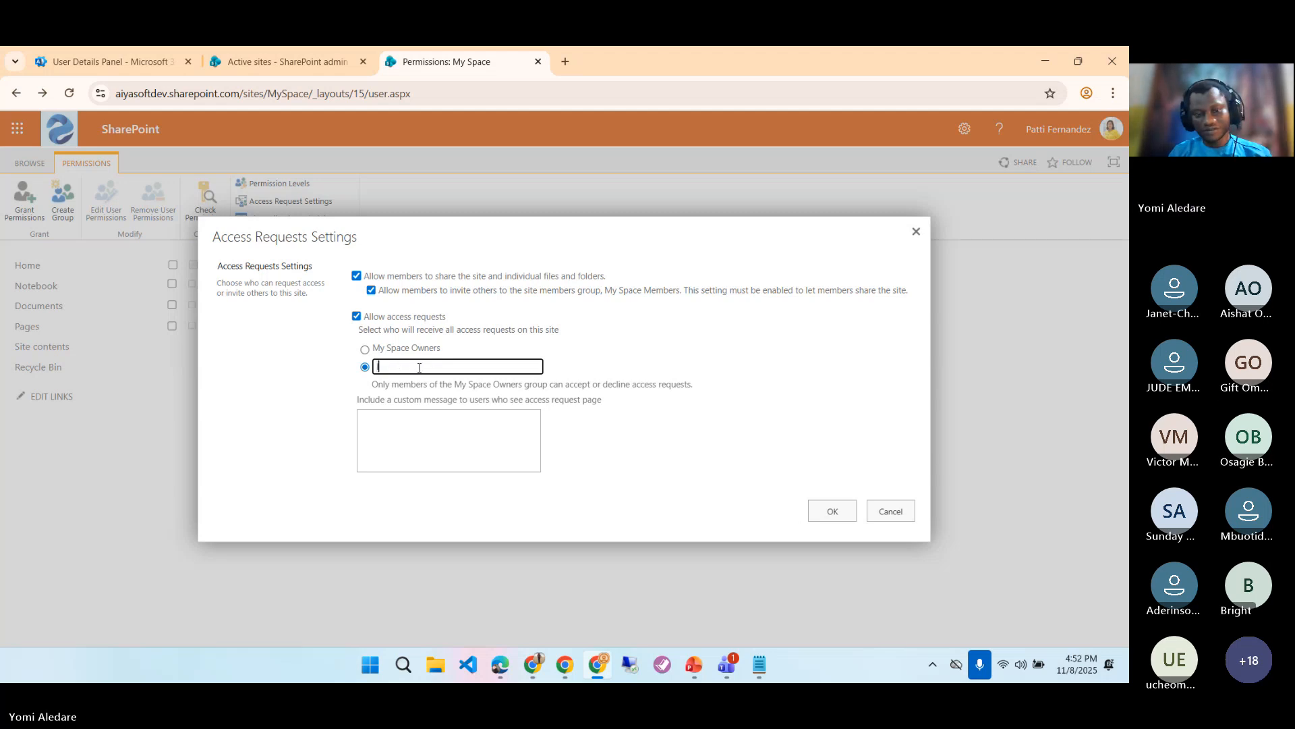
text(eeg)
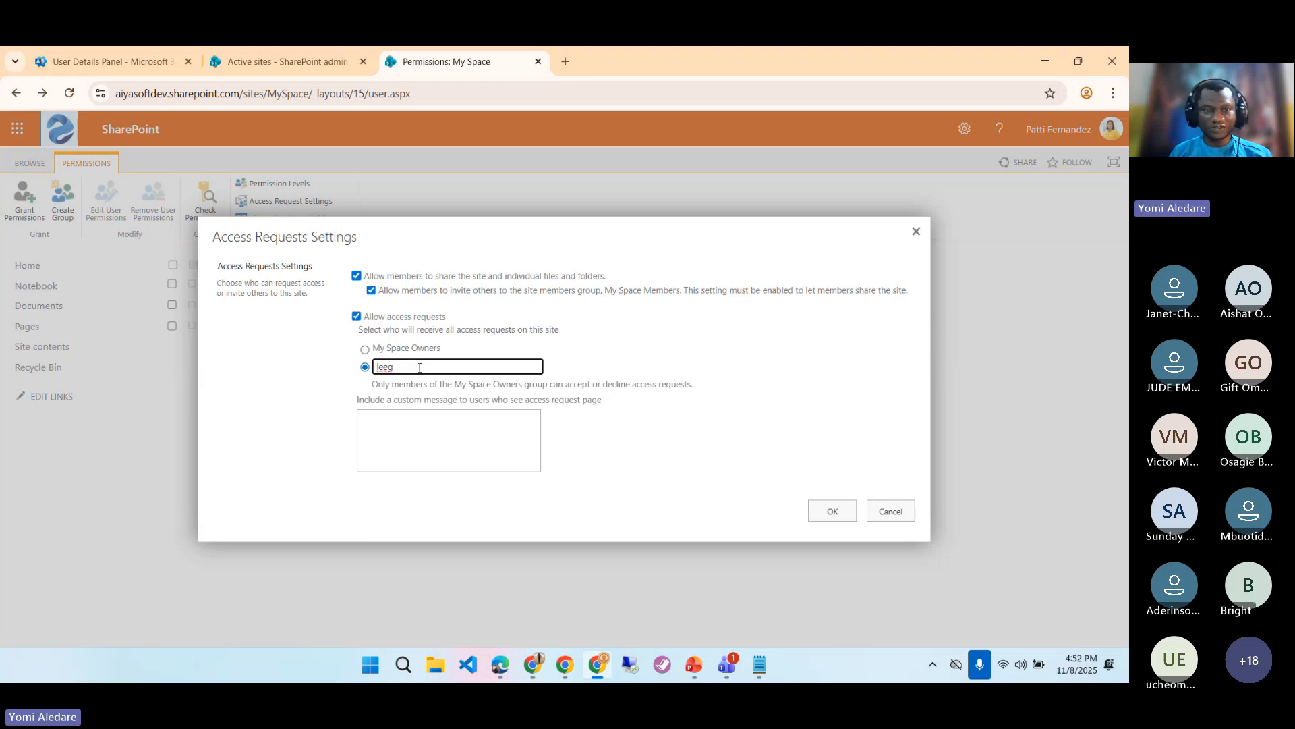
- Find the intended recipient among the active users in the Microsoft 365 admin center and copy that user's e-mail address
click(257, 64)
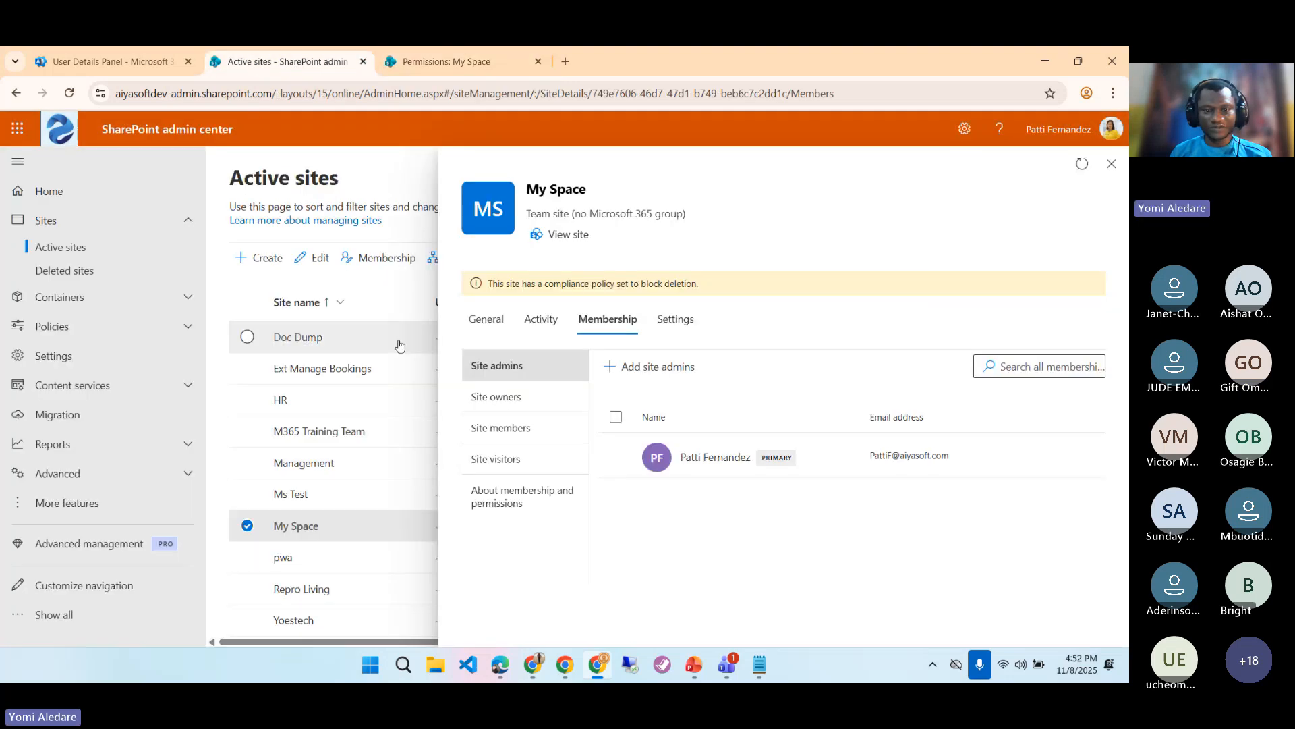
click(136, 64)
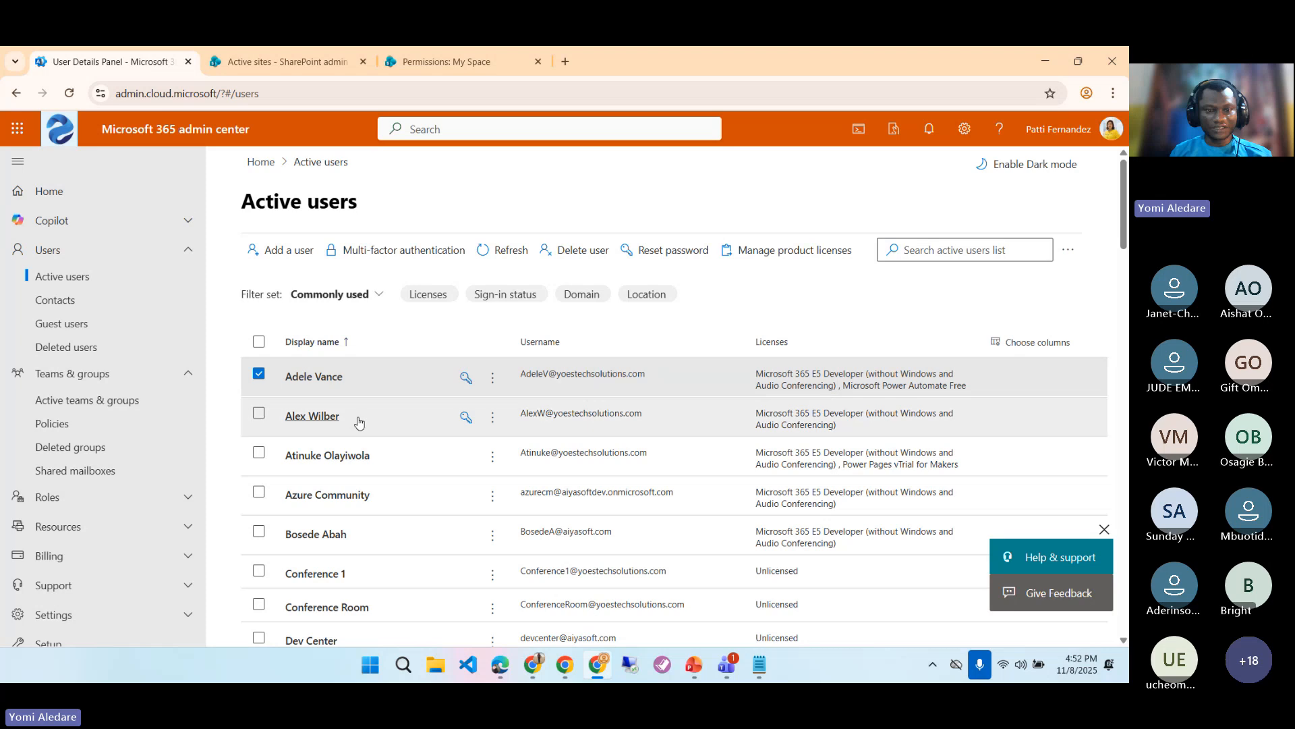
scroll(362, 425, down, 8)
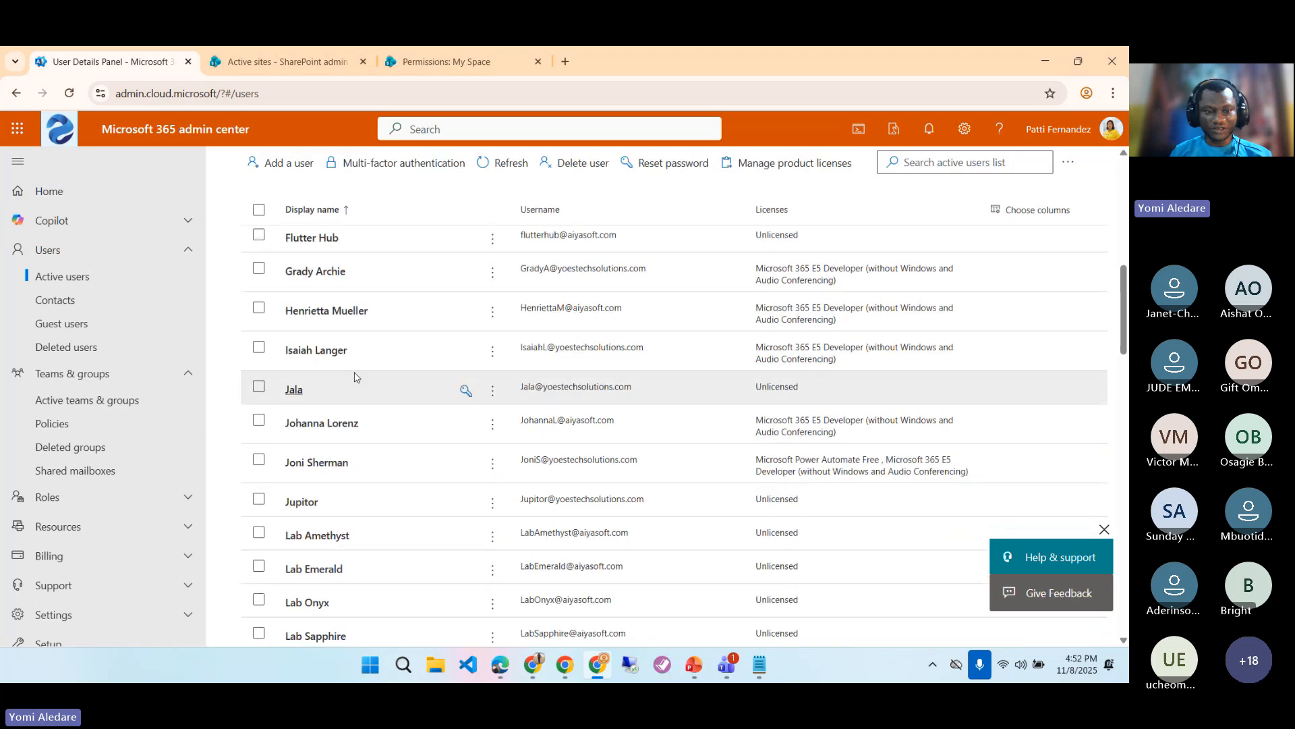
scroll(354, 337, down, 1)
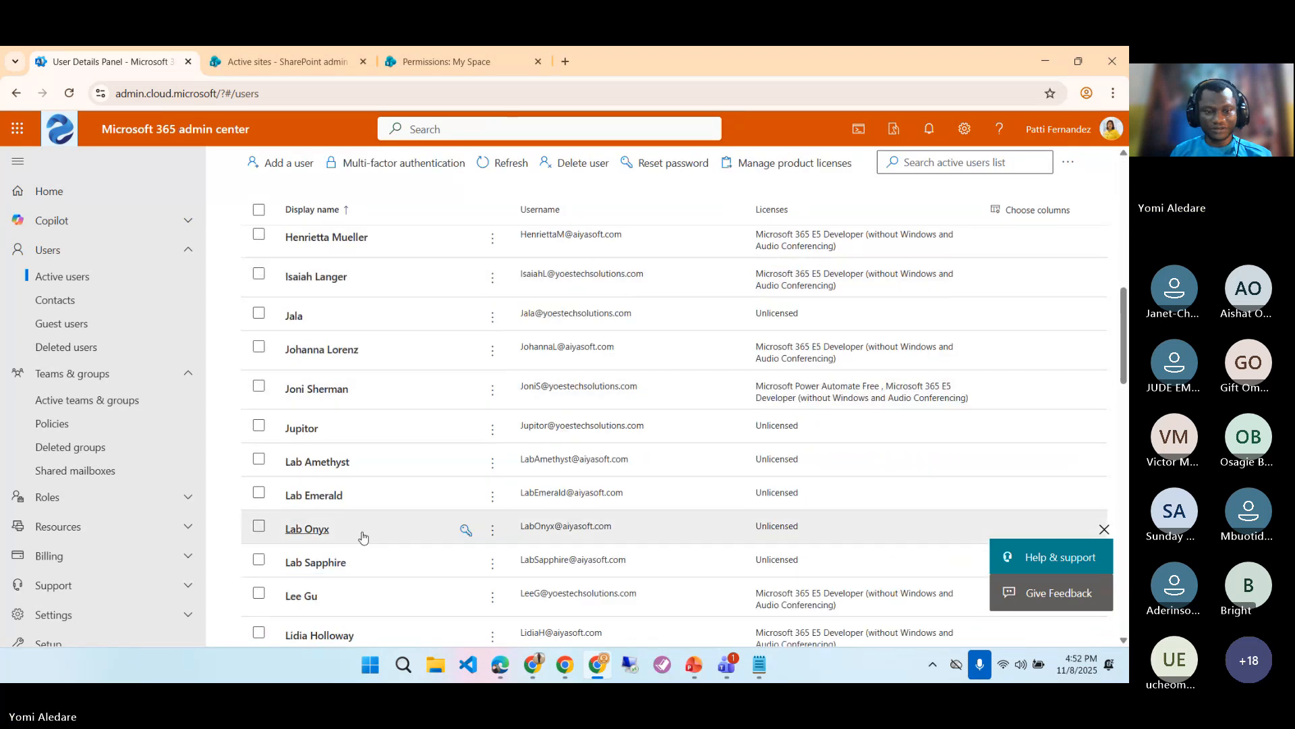
click(557, 600)
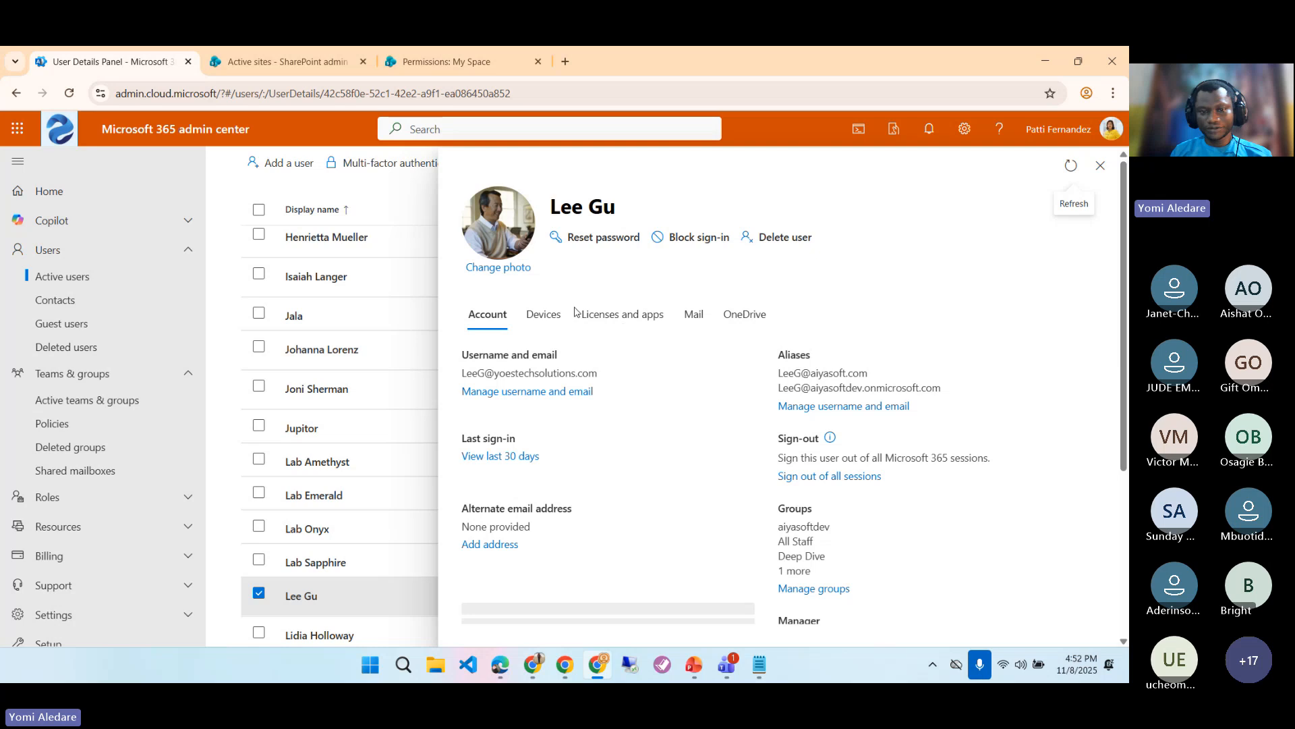
drag(599, 374, 463, 375)
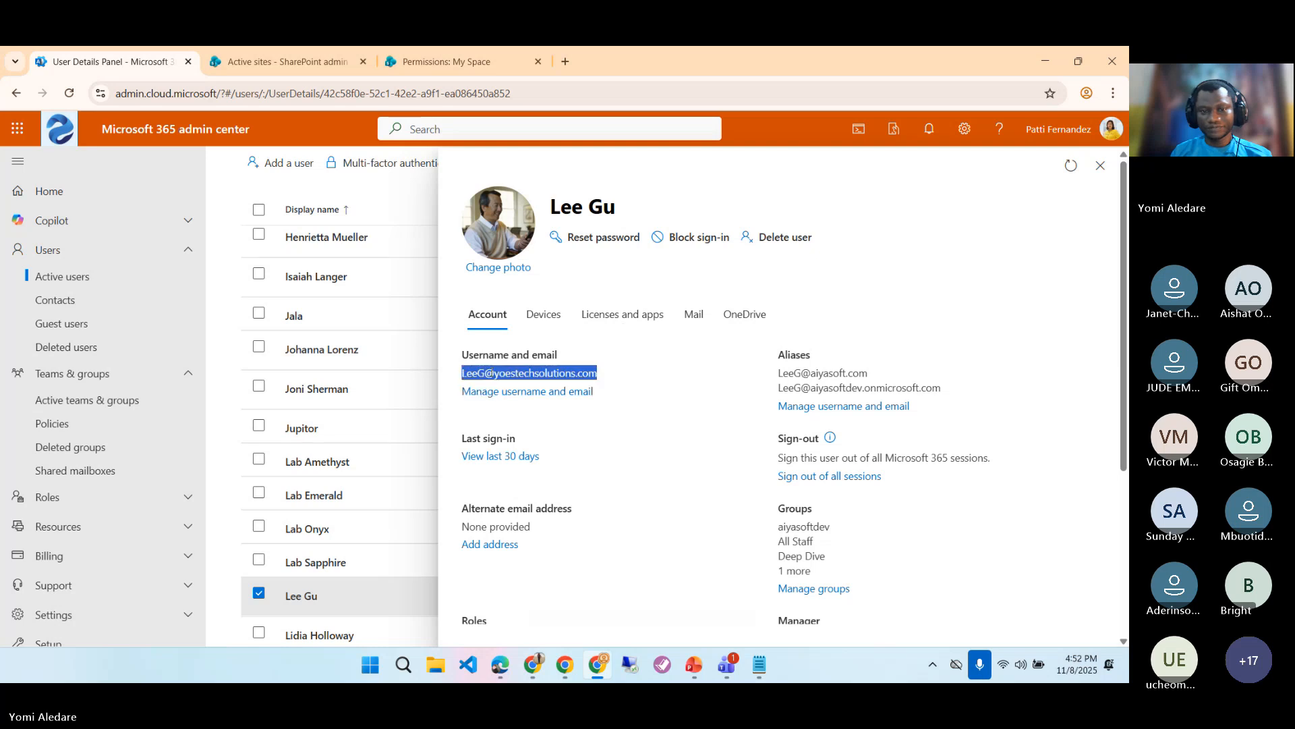
right_click(491, 373)
click(519, 383)
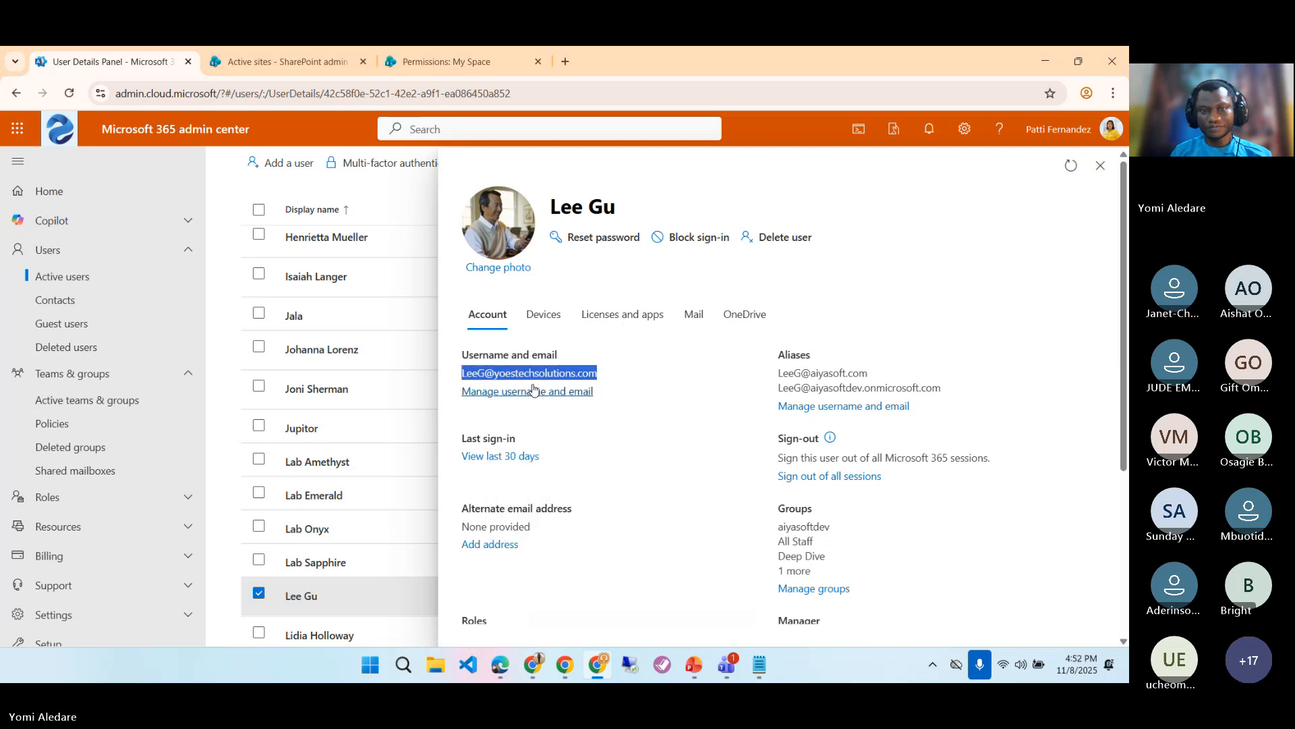
- Save the copied e-mail address as the recipient of My Space access requests and open the site's pending access requests and invitations
click(429, 67)
mouse_move(395, 367)
mouse_down()
mouse_move(377, 369)
mouse_move(419, 369)
mouse_up()
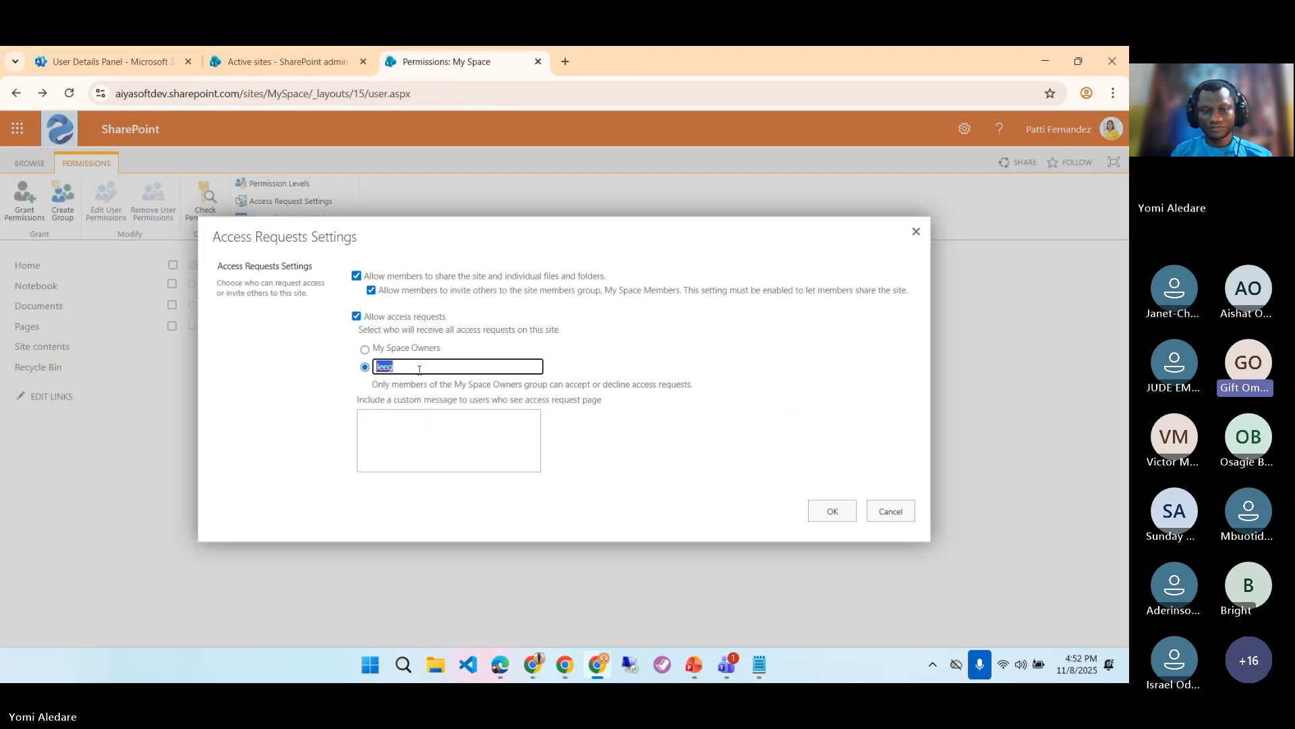
key(ctrl+v)
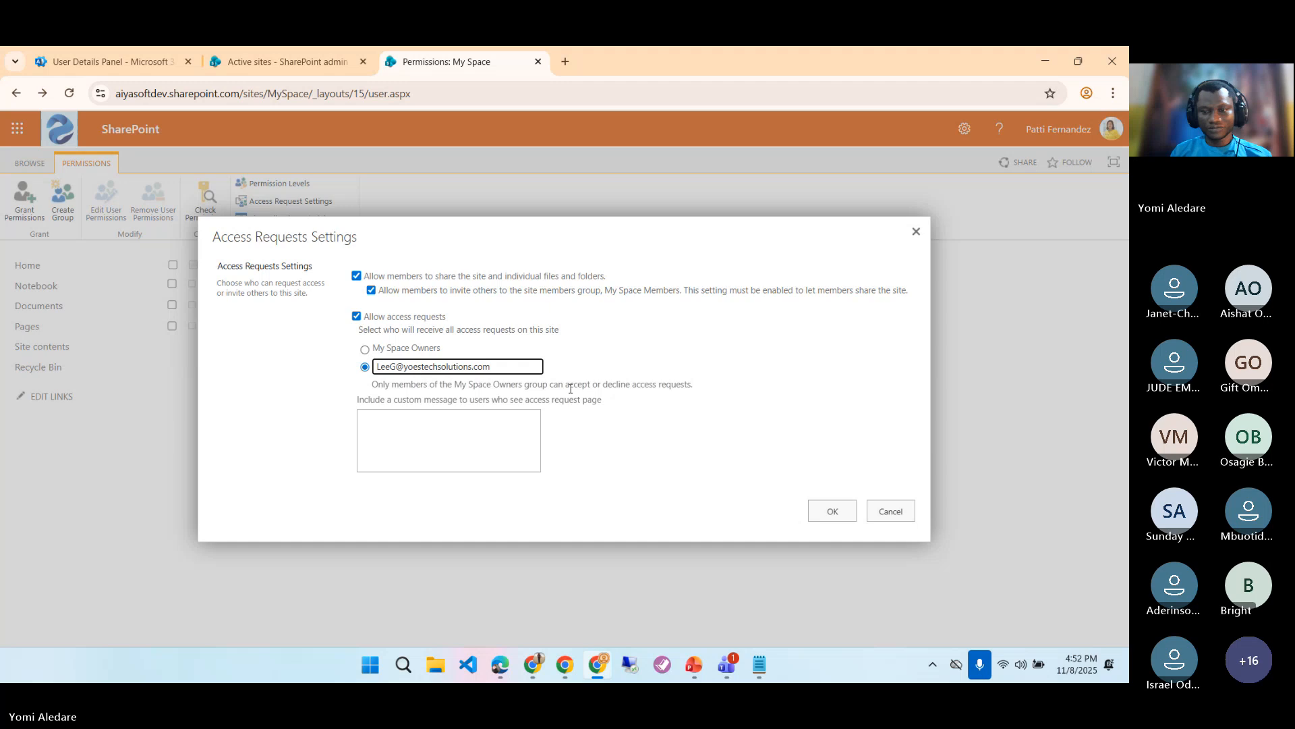
click(835, 510)
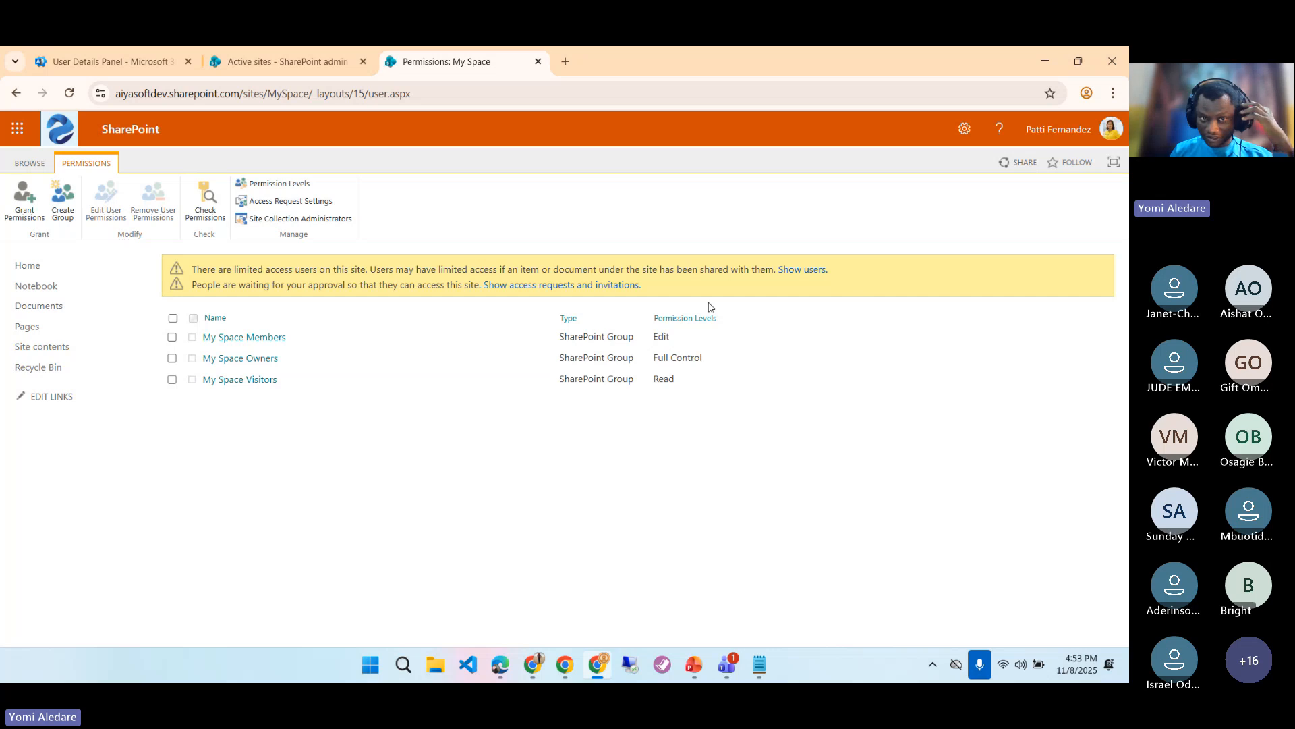
click(572, 289)
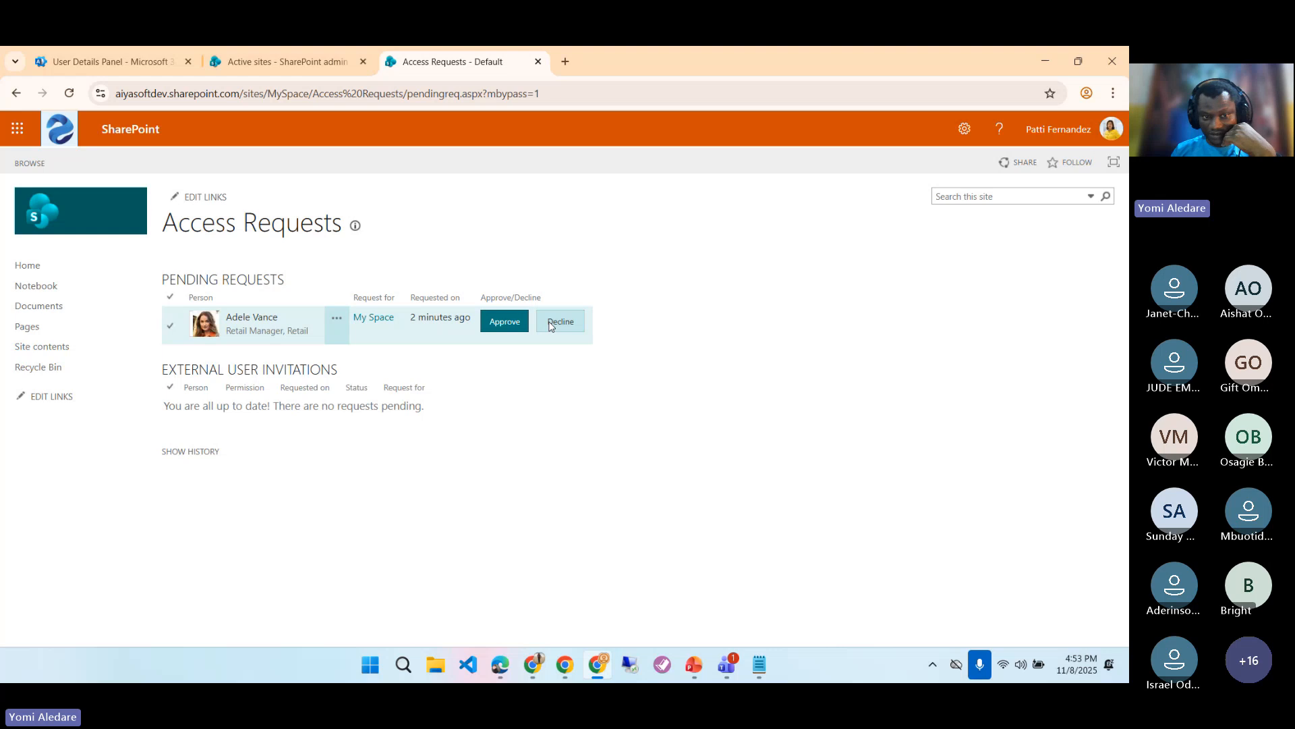
- Approve the pending access request for My Space and open the site's home page in a new tab without the Next steps pane
click(508, 324)
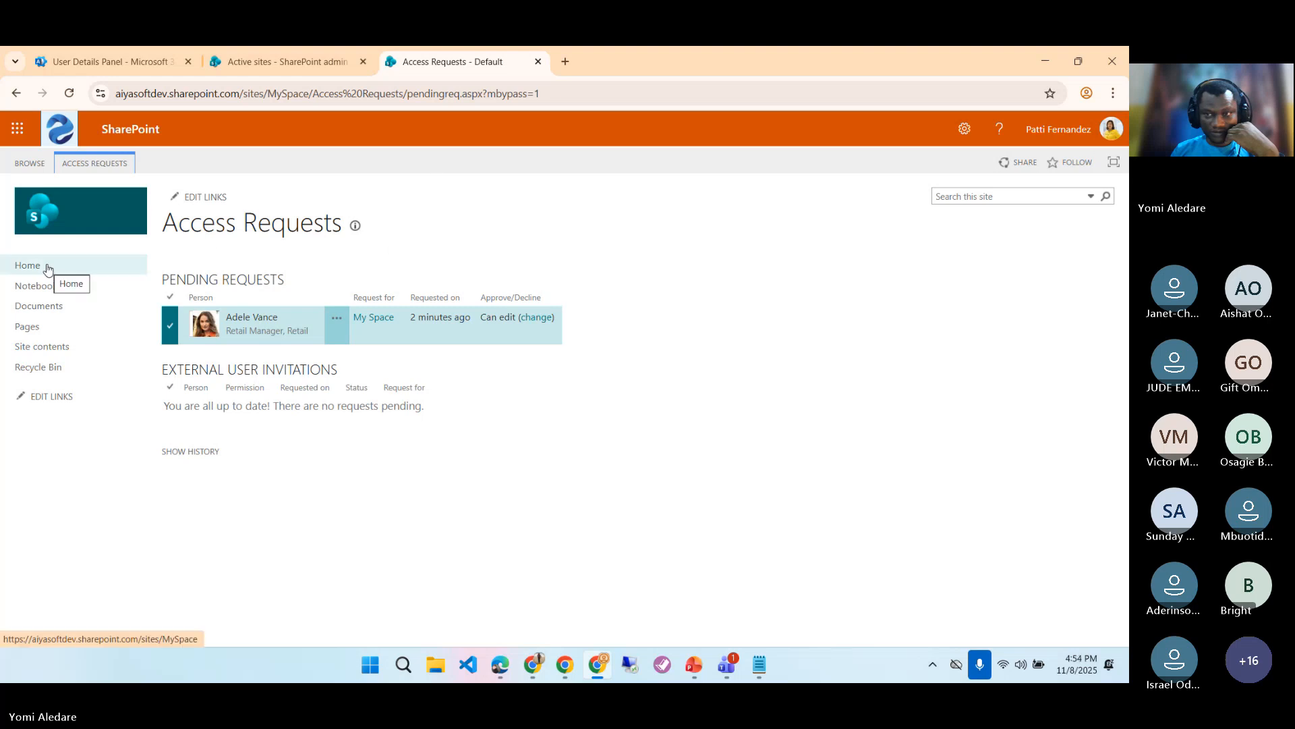
click(965, 128)
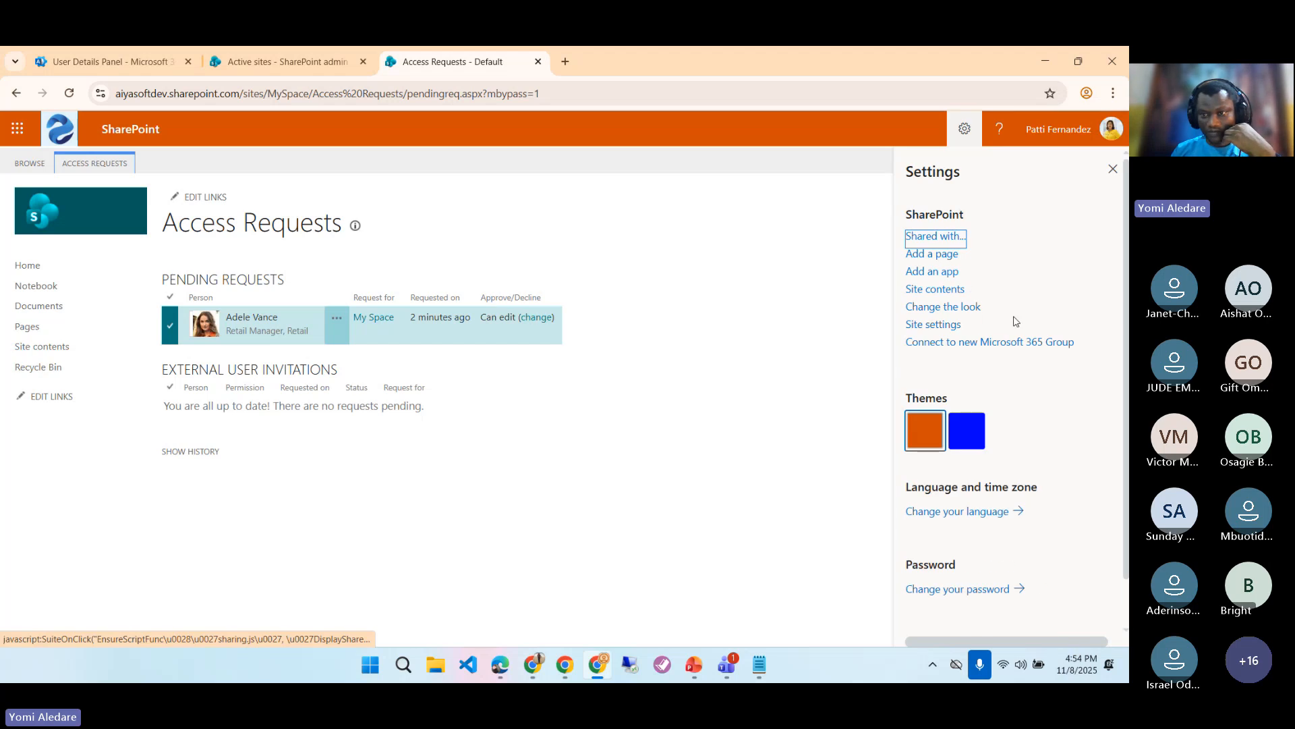
click(1113, 170)
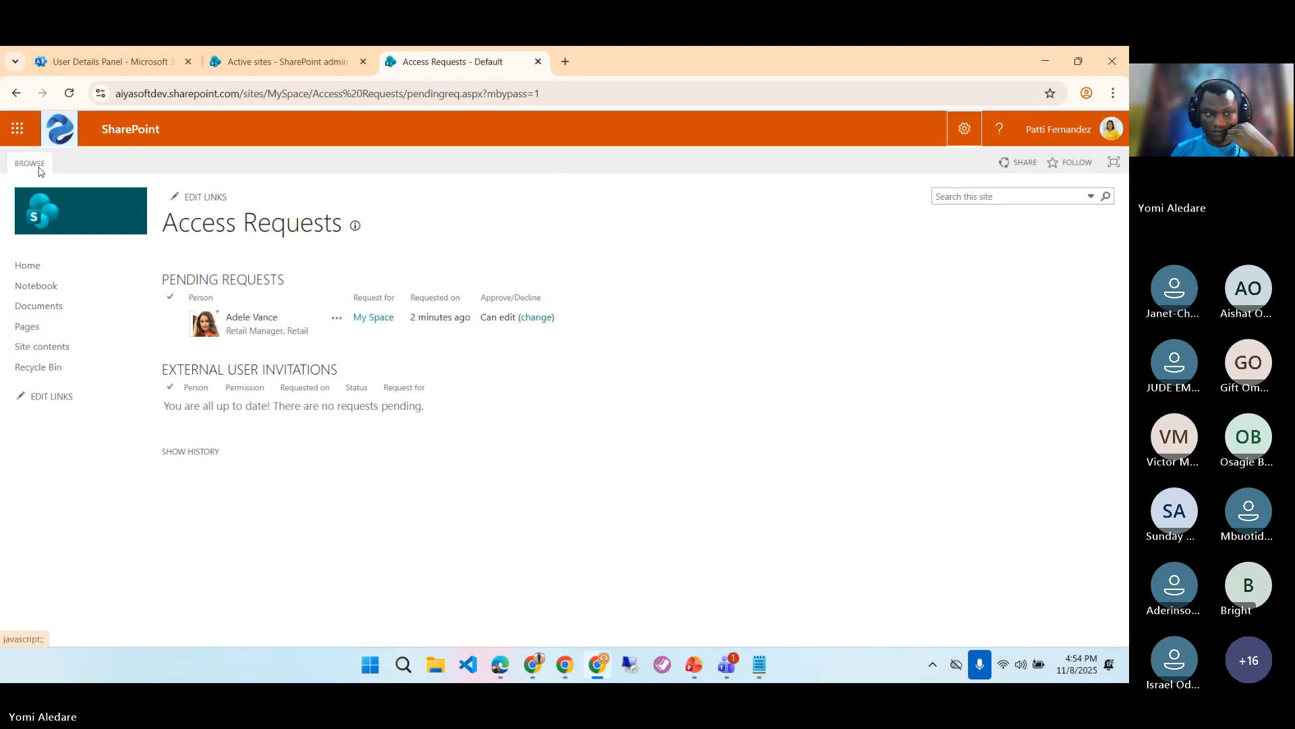
right_click(31, 268)
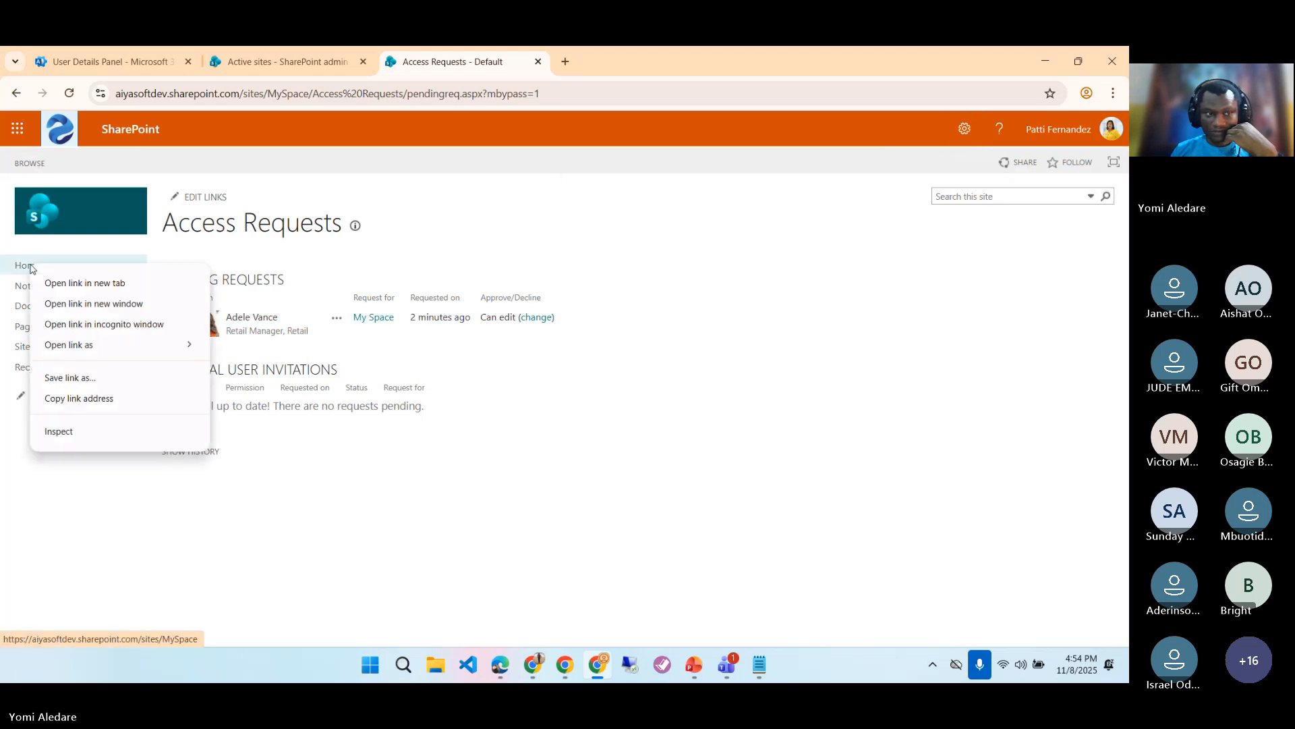
click(95, 284)
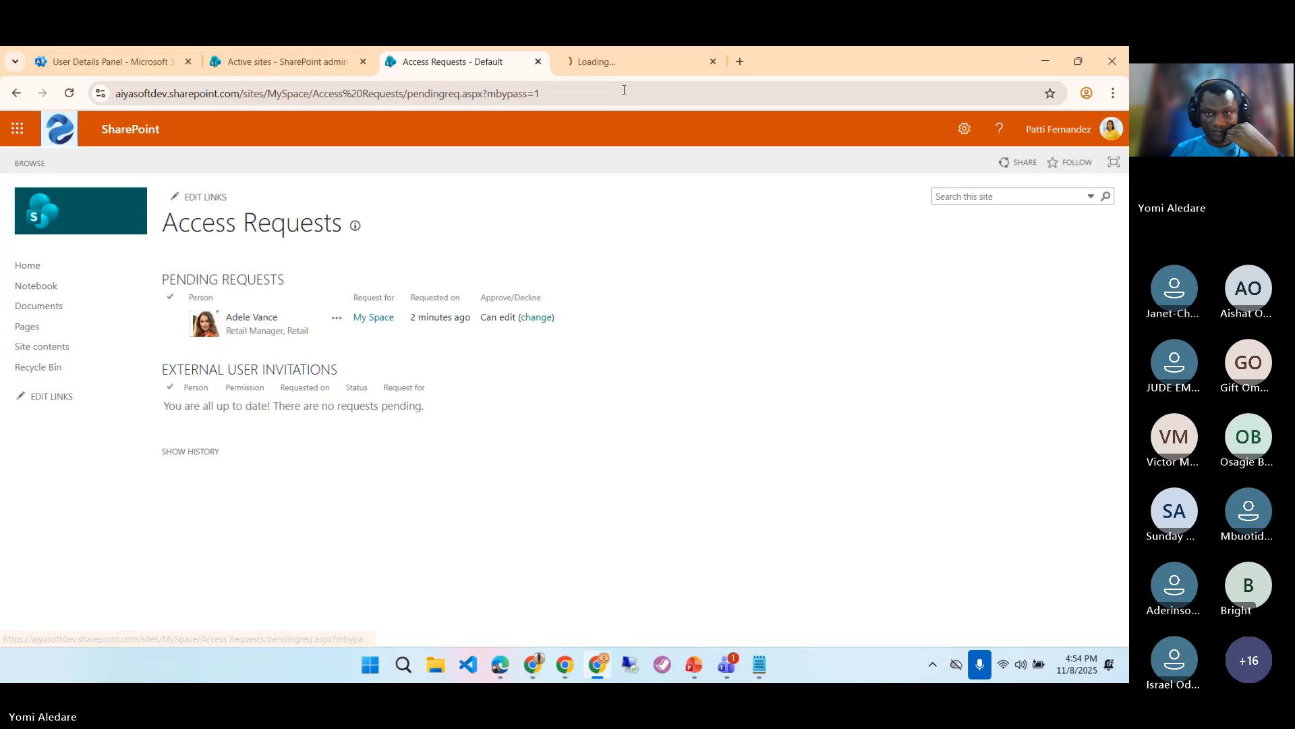
click(683, 62)
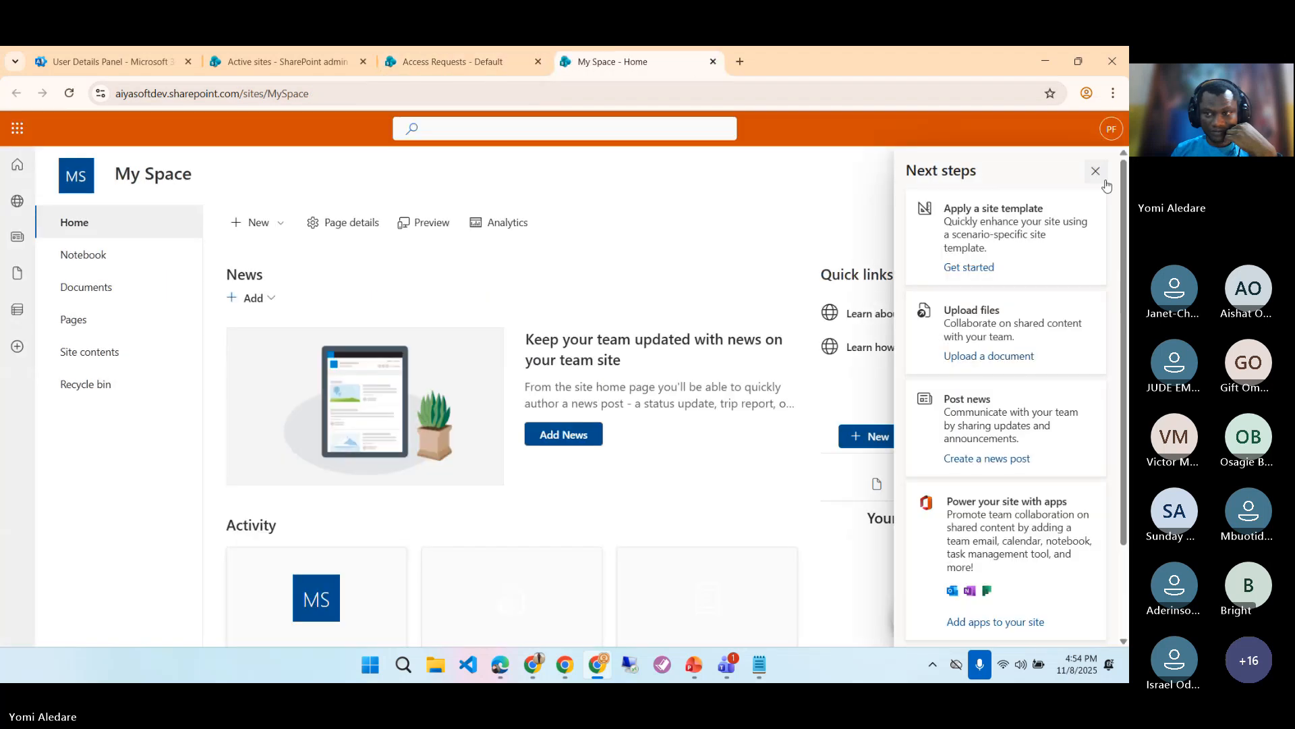
click(1100, 179)
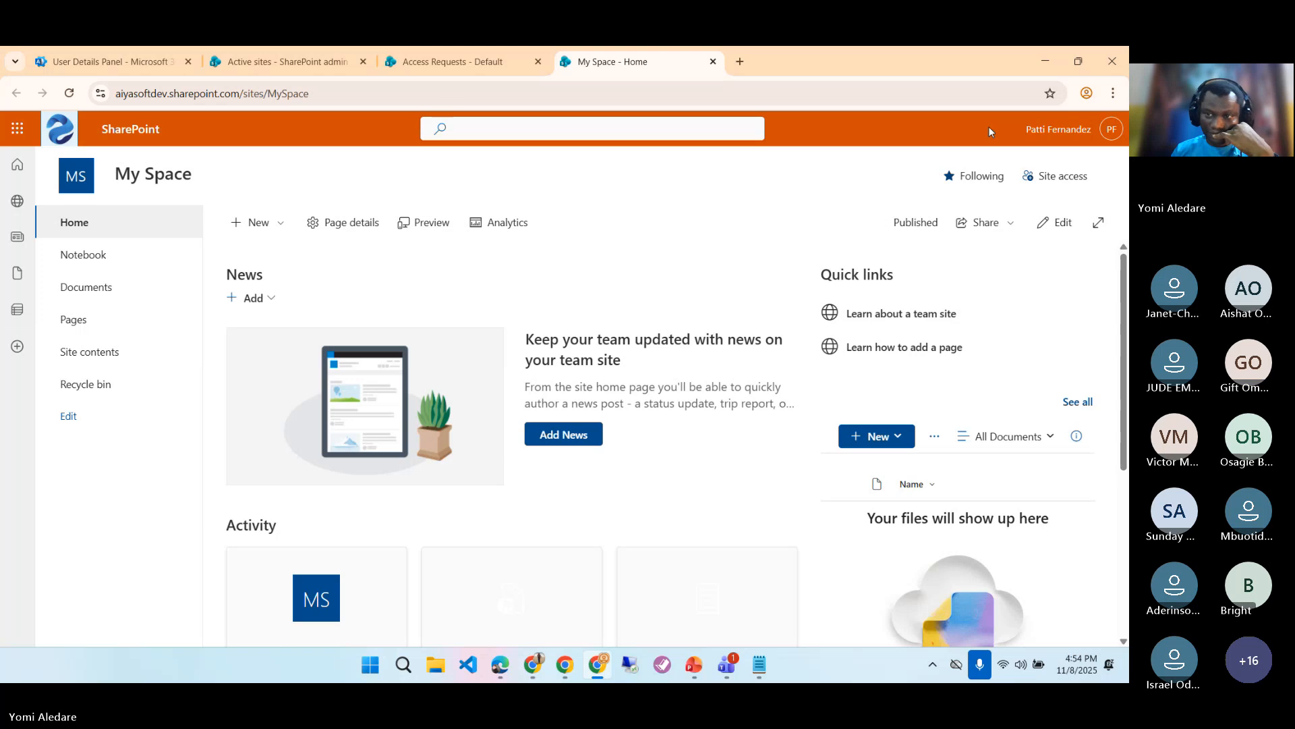
- Open the advanced permissions settings of the My Space site from its site permissions
click(965, 129)
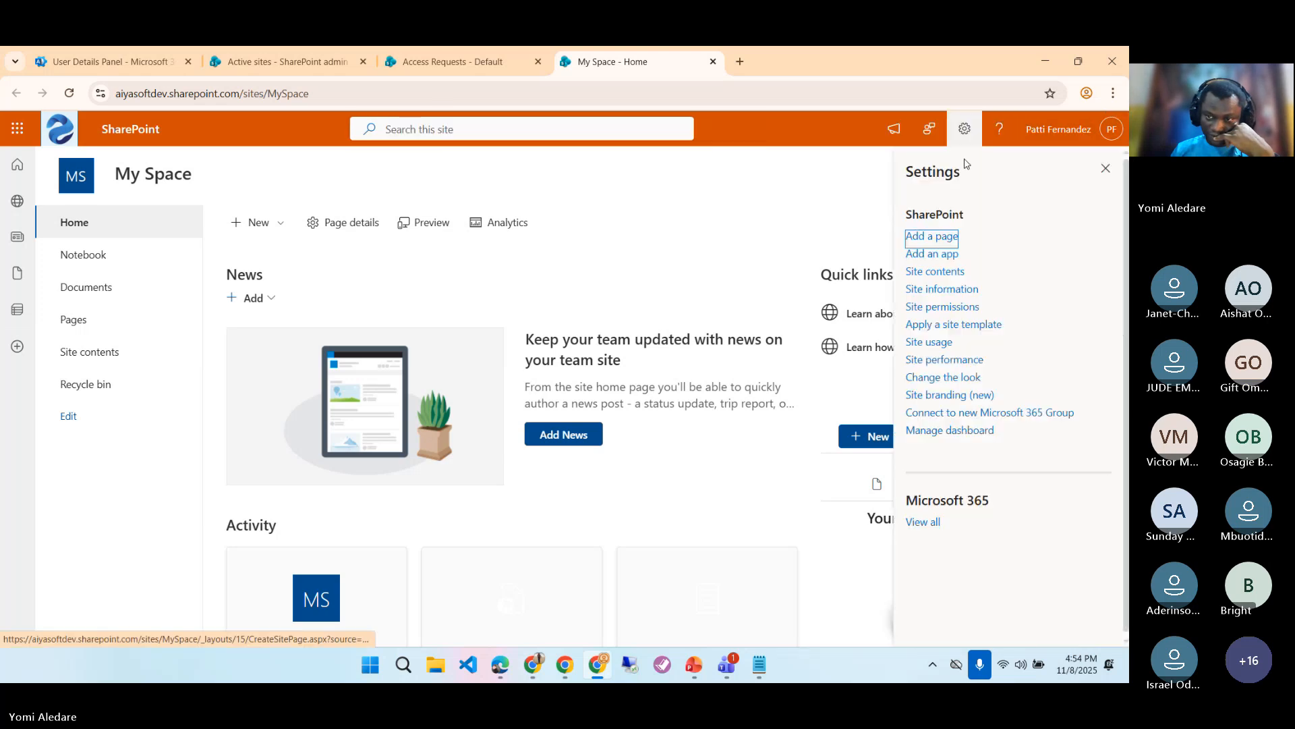
click(942, 307)
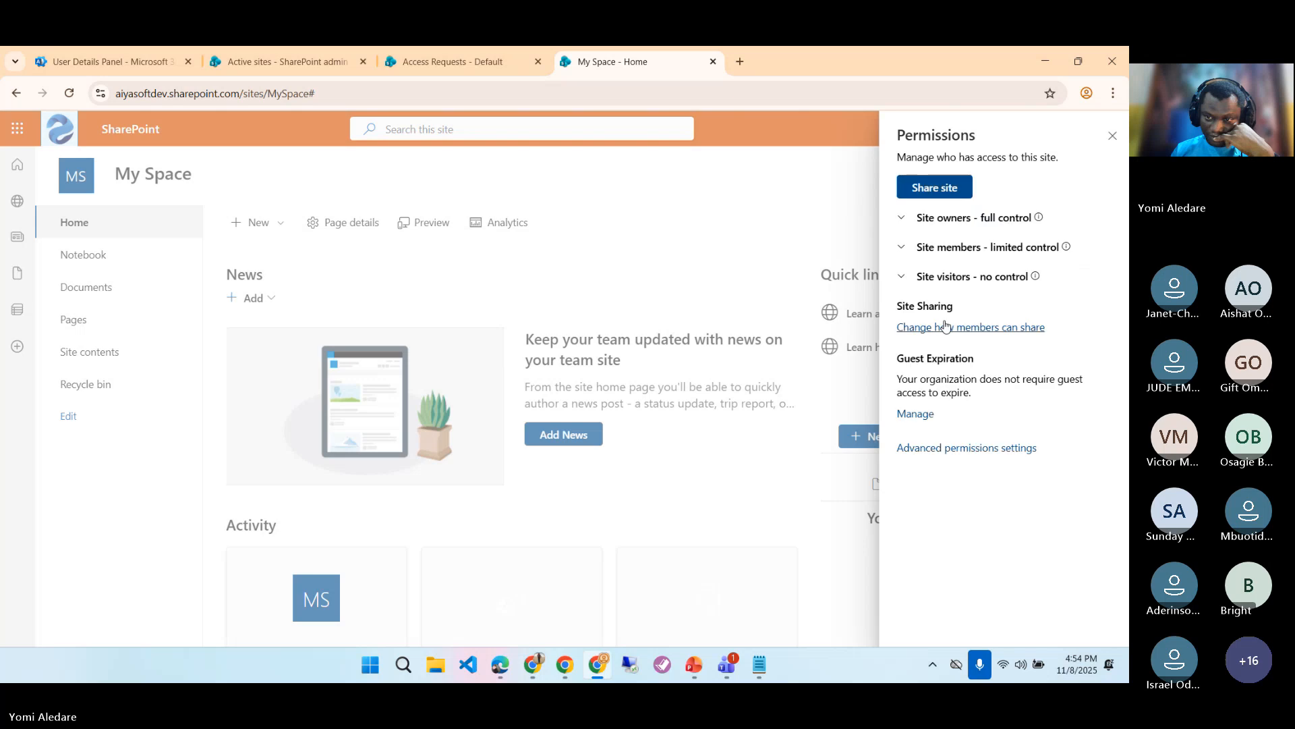
click(966, 449)
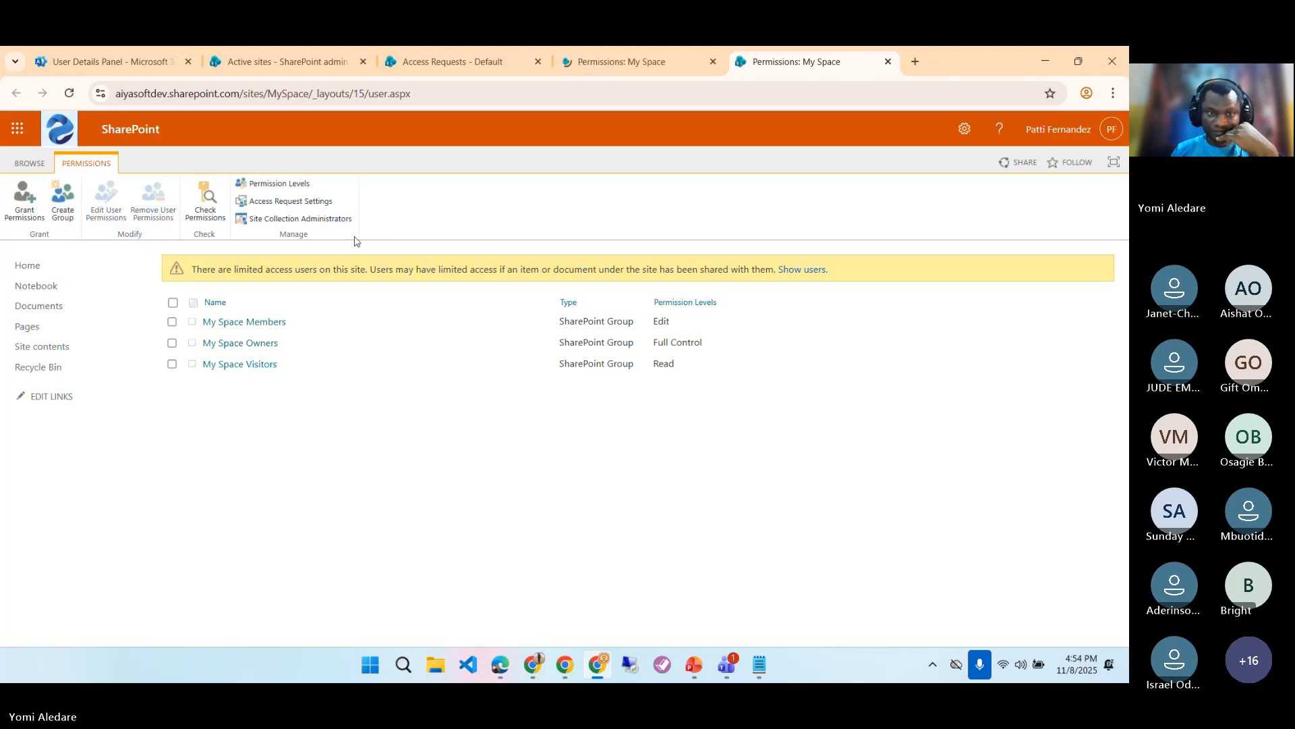
- Check the approved requester's permissions on My Space and examine the permission level and the group that grants it
click(202, 213)
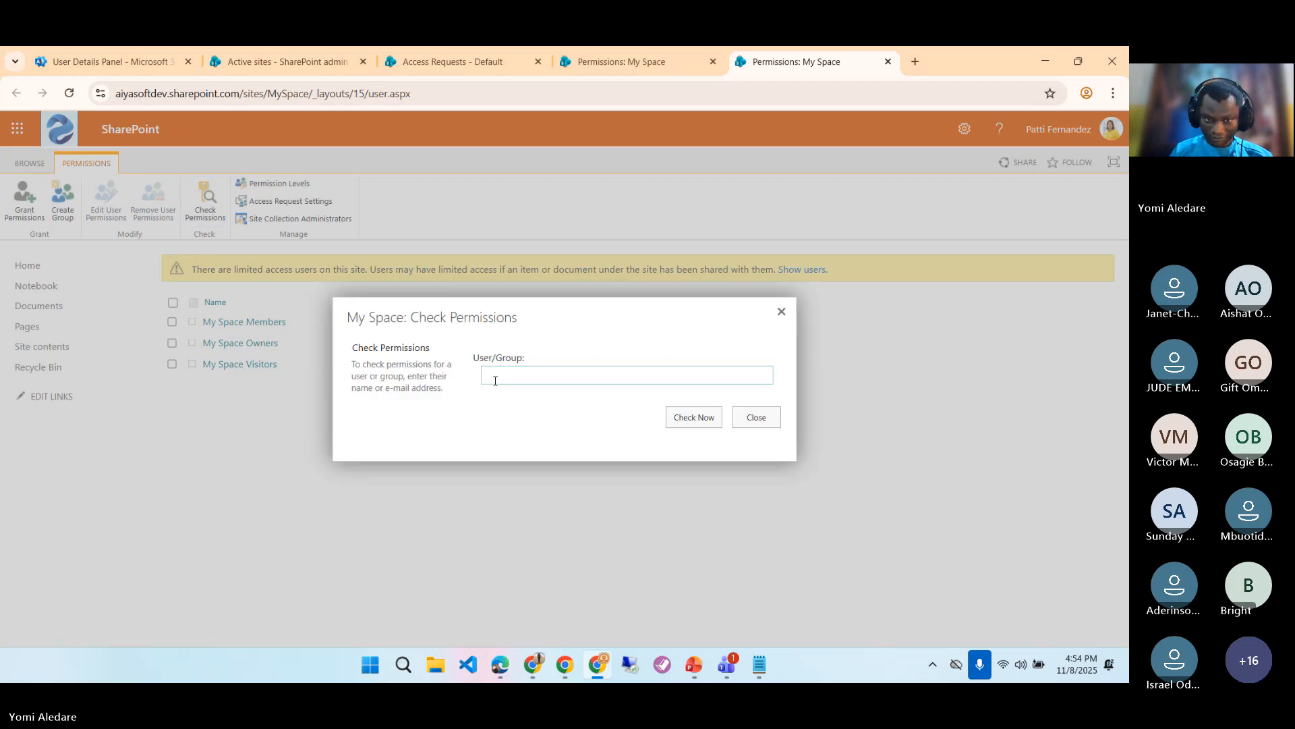
text(adele)
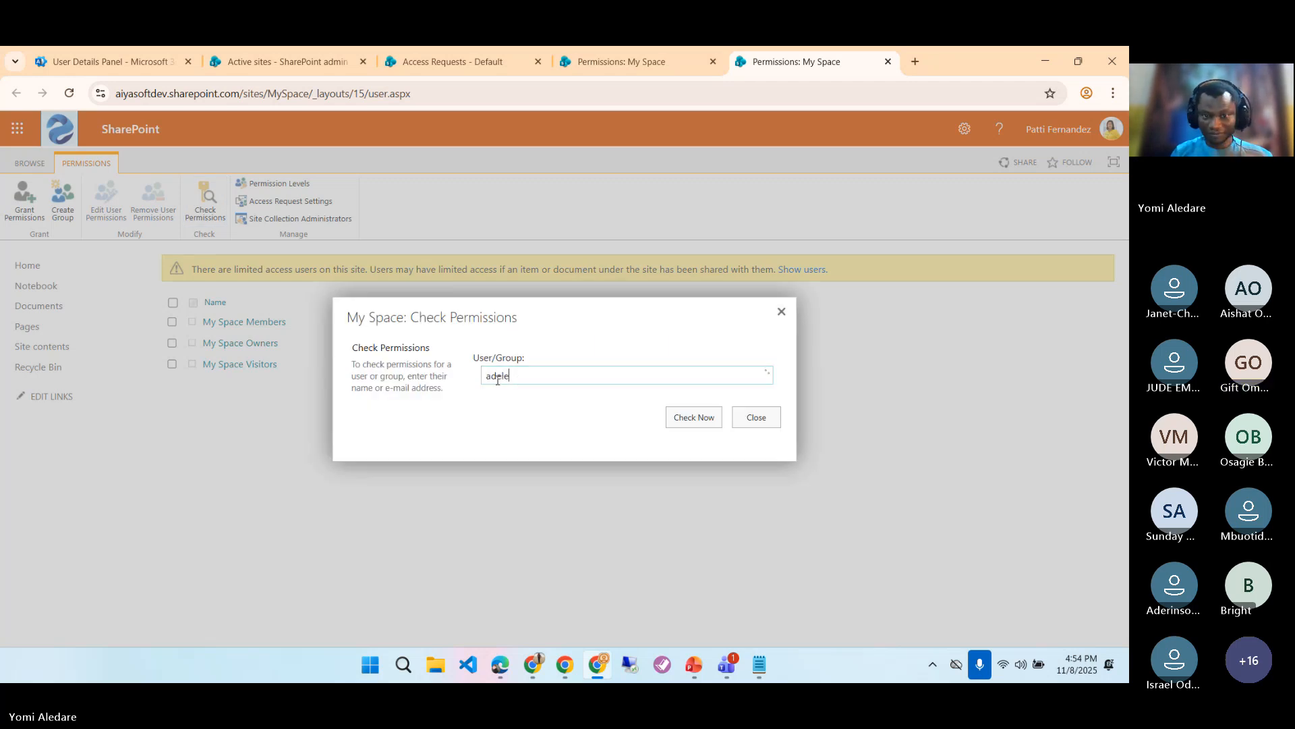
click(502, 399)
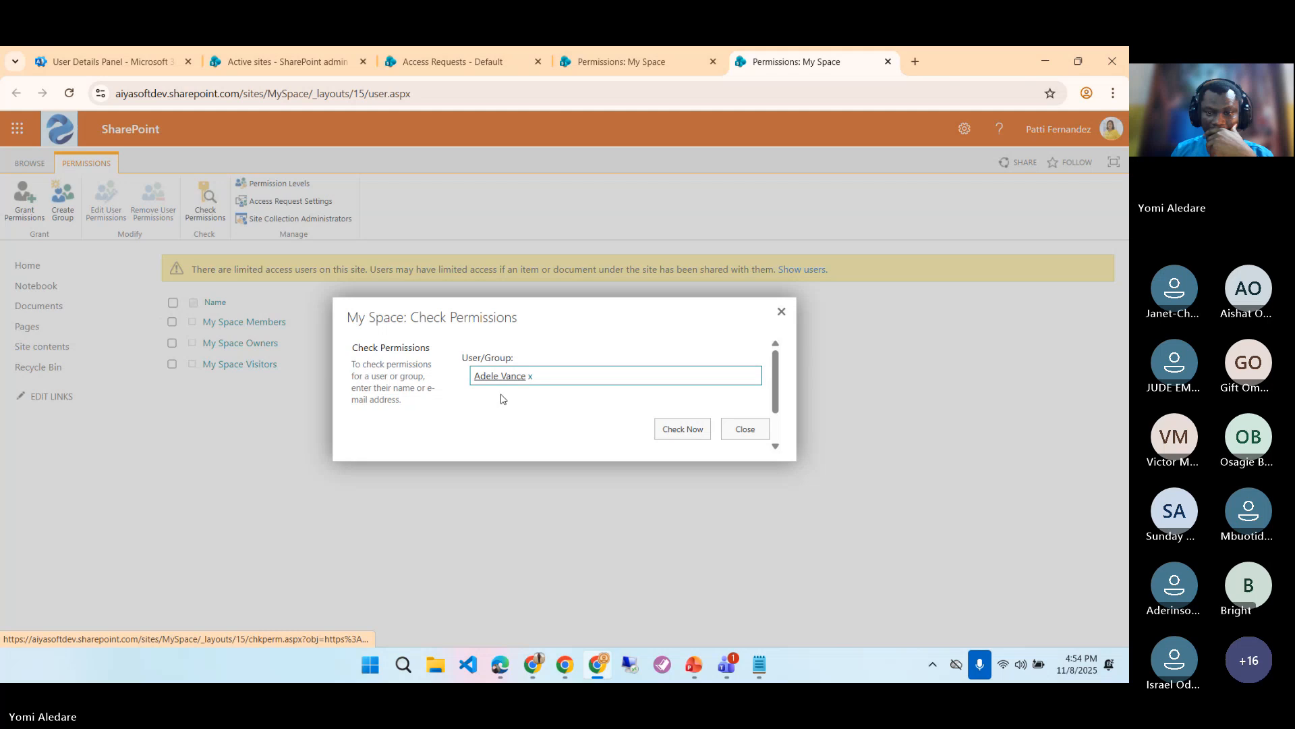
click(686, 430)
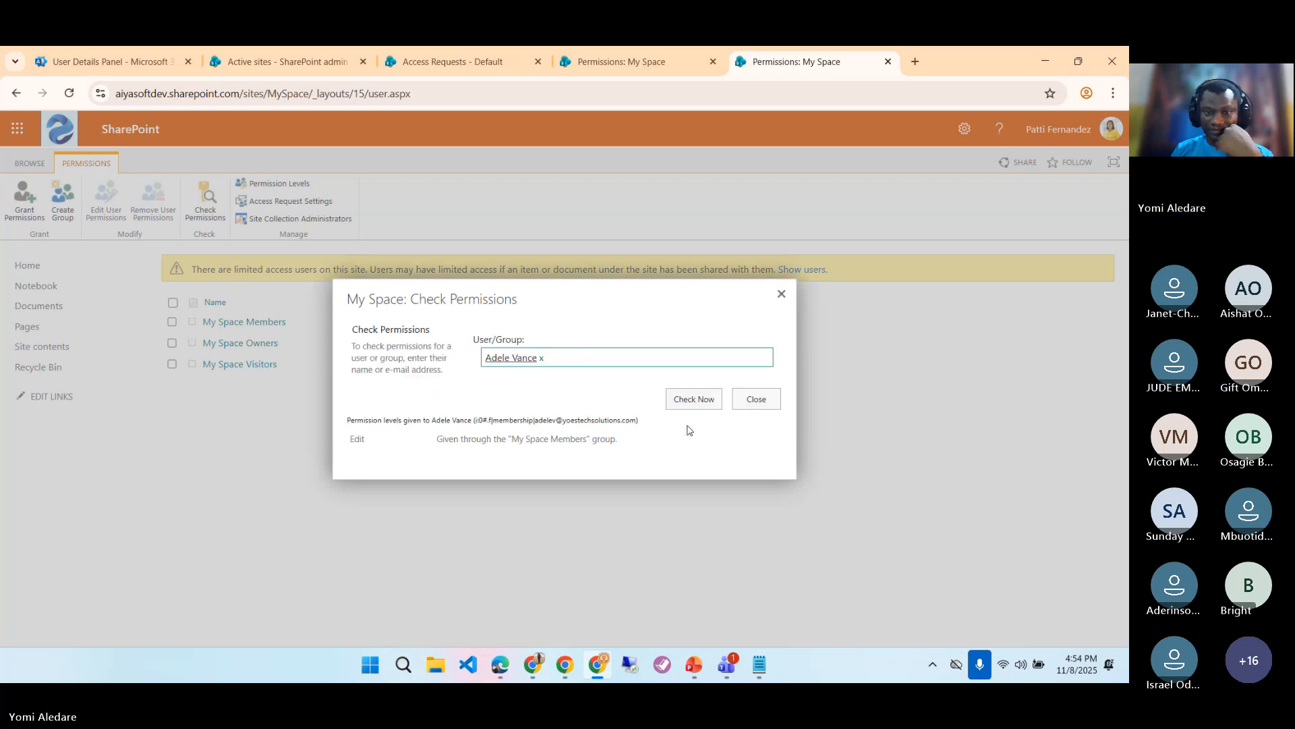
double_click(358, 438)
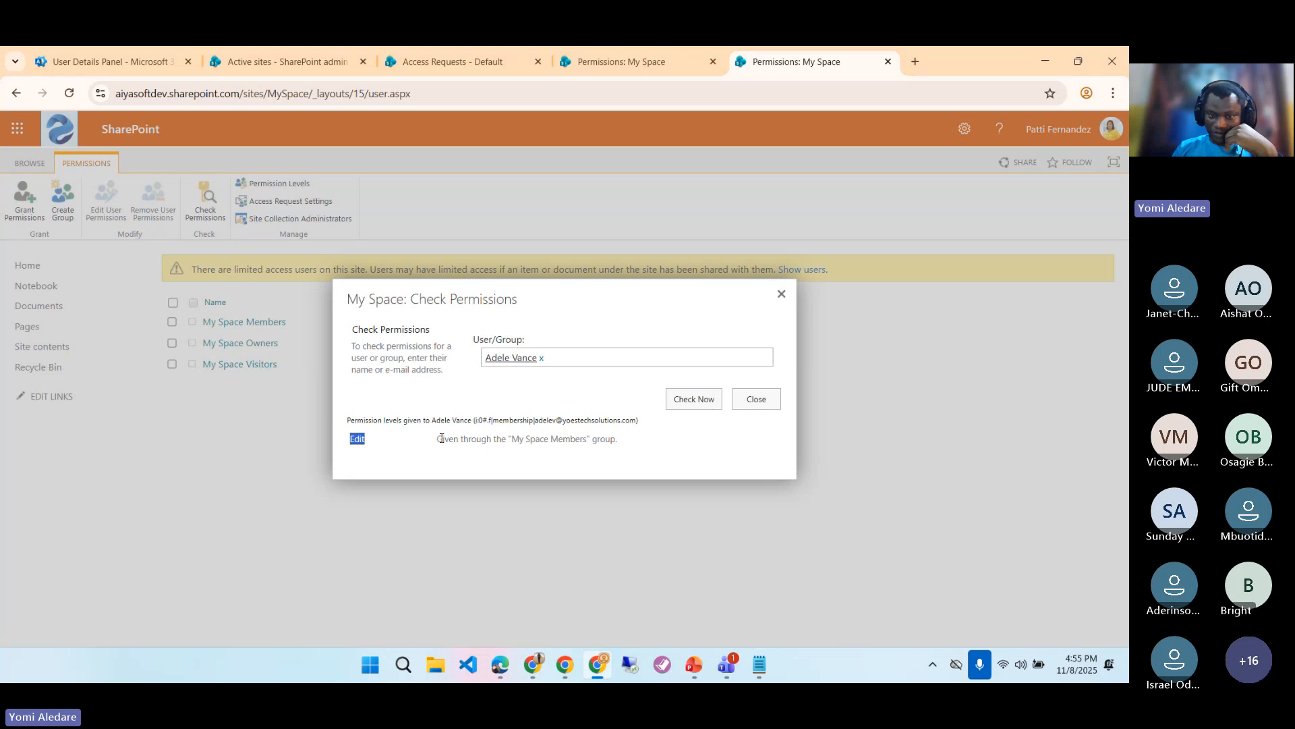
drag(441, 438, 618, 438)
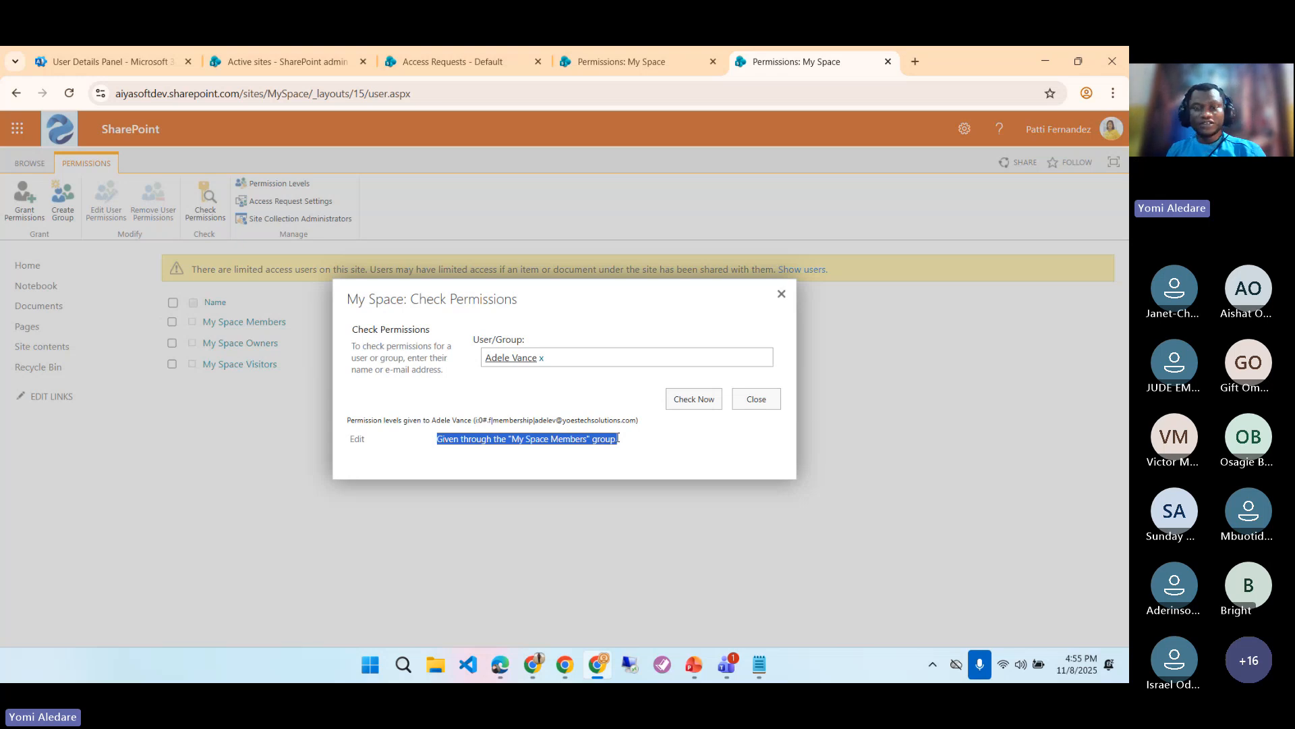
double_click(567, 439)
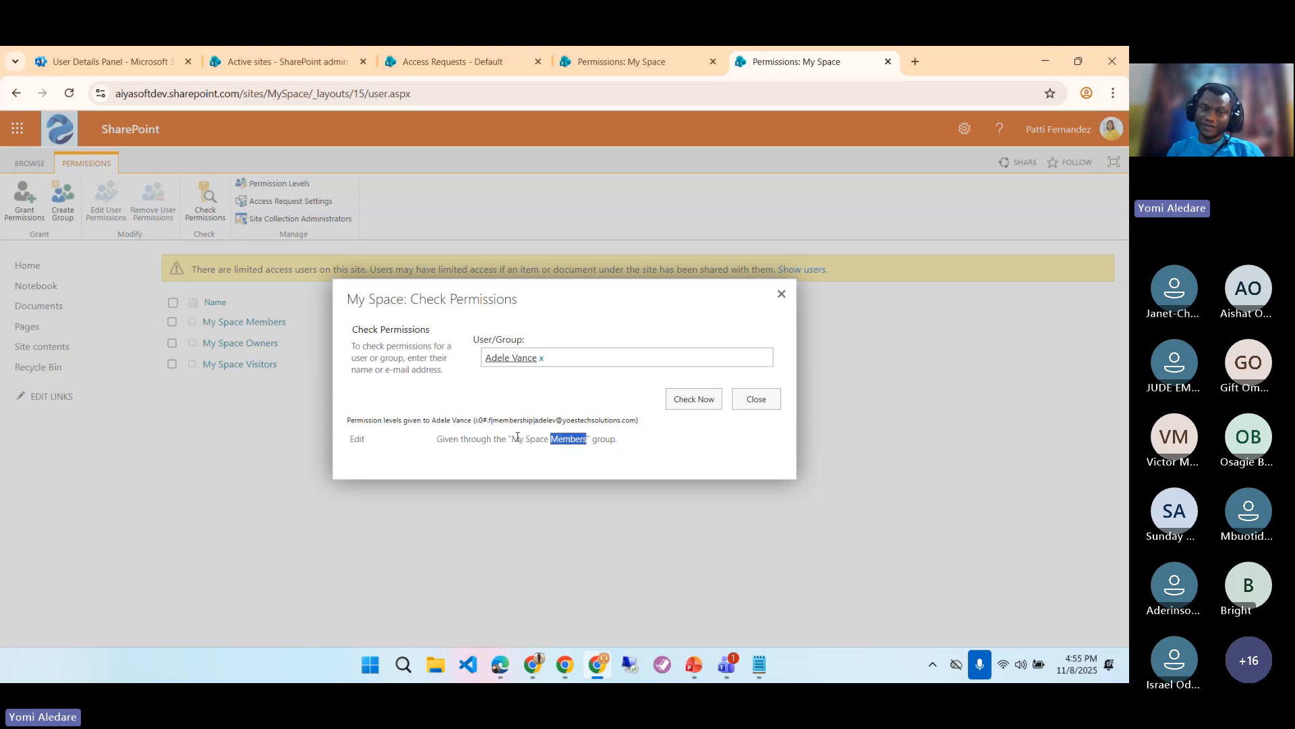
click(552, 439)
drag(586, 438, 515, 440)
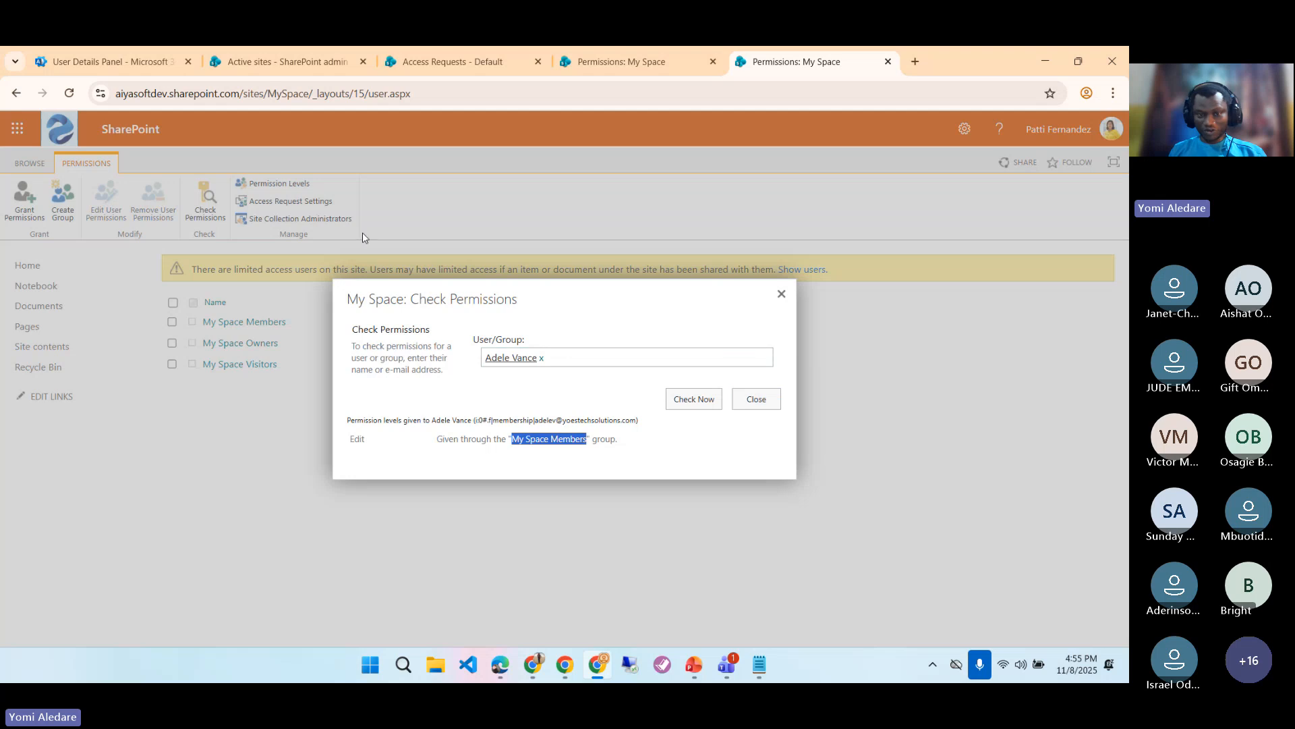
click(782, 294)
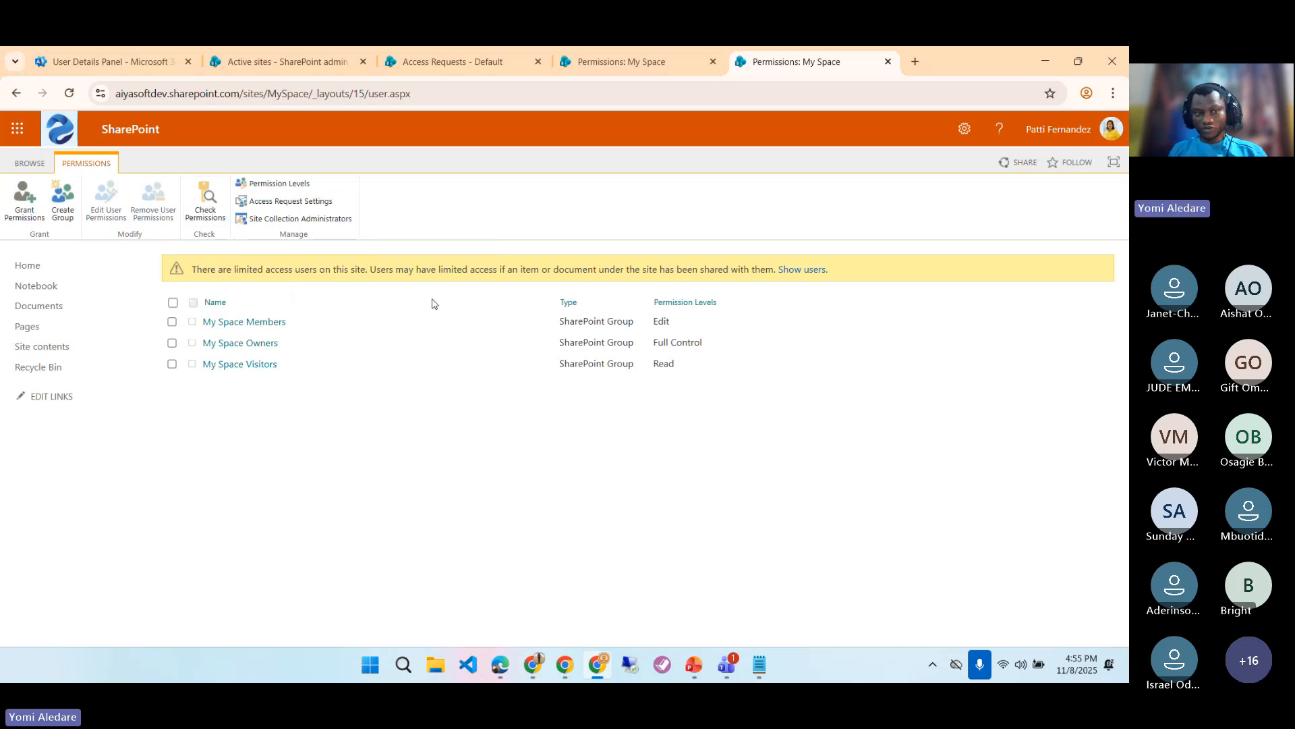
- Repeat the permission check for the same user on My Space, review the permission level given, and close the check
click(205, 201)
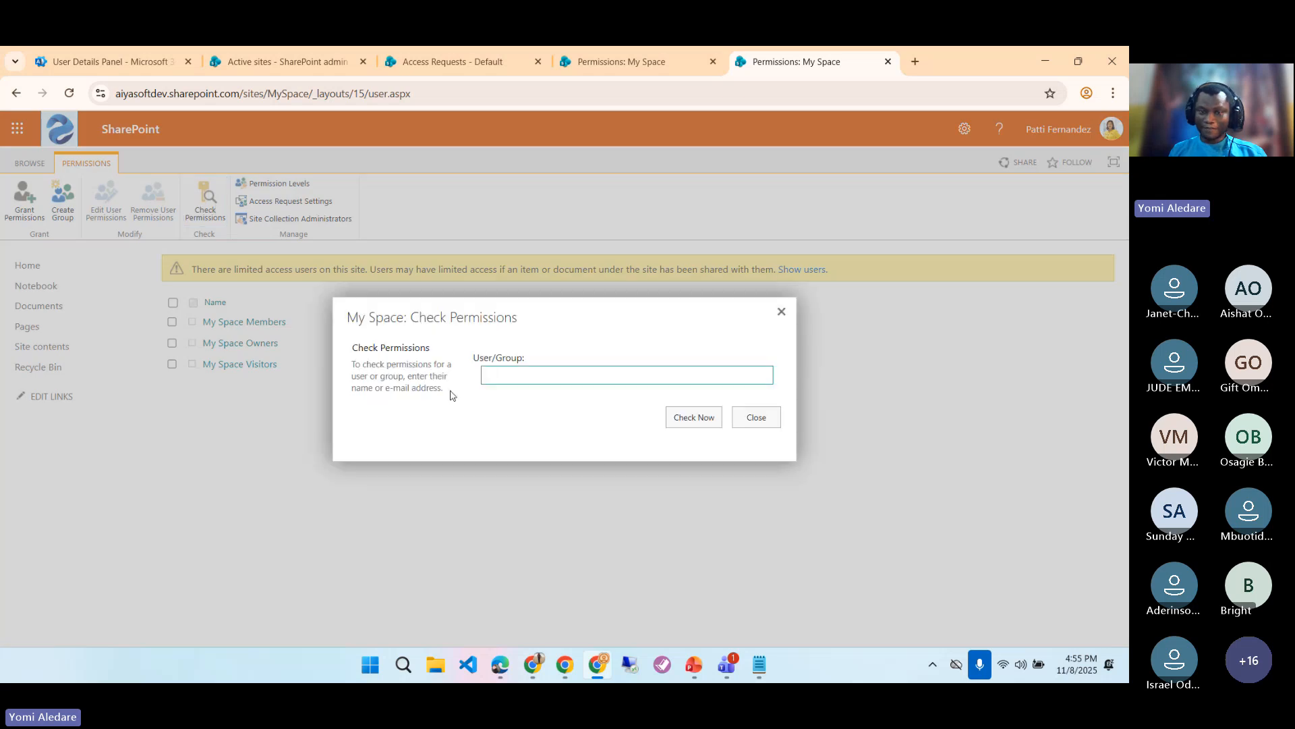
text(ade)
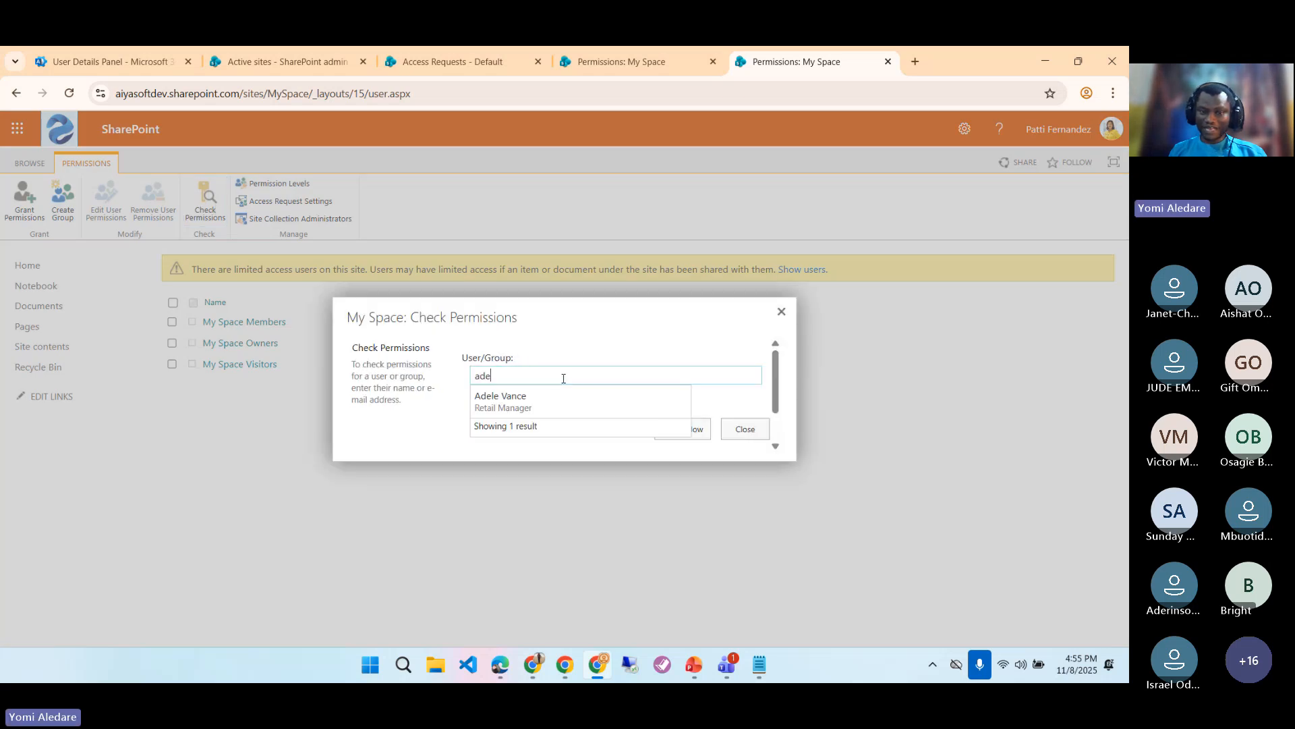
click(535, 398)
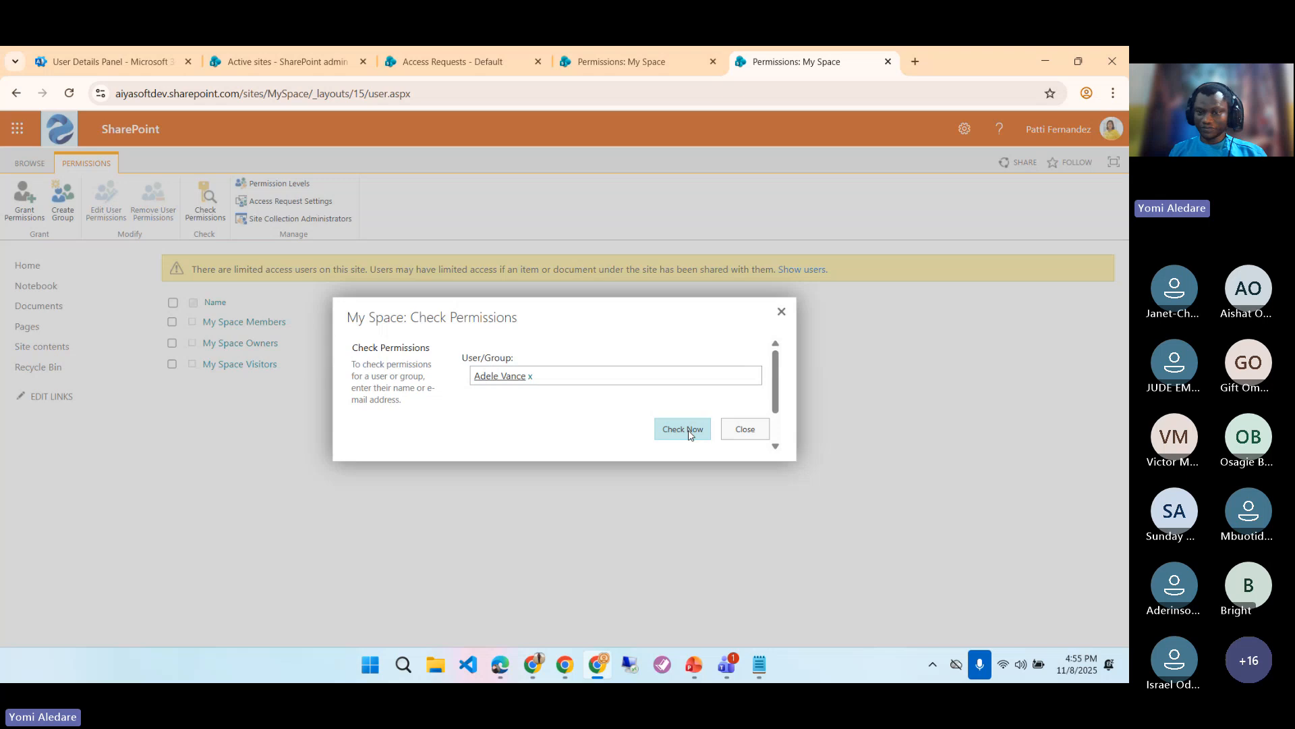
click(660, 430)
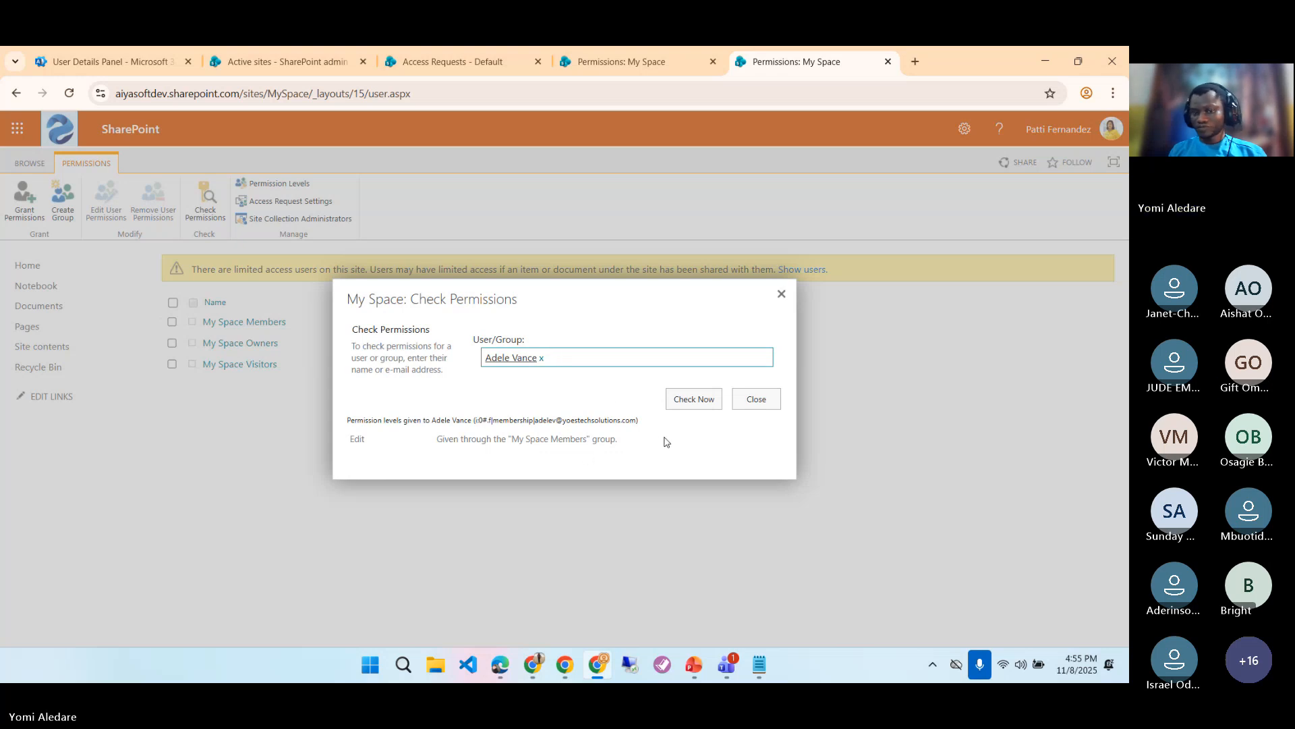
double_click(357, 439)
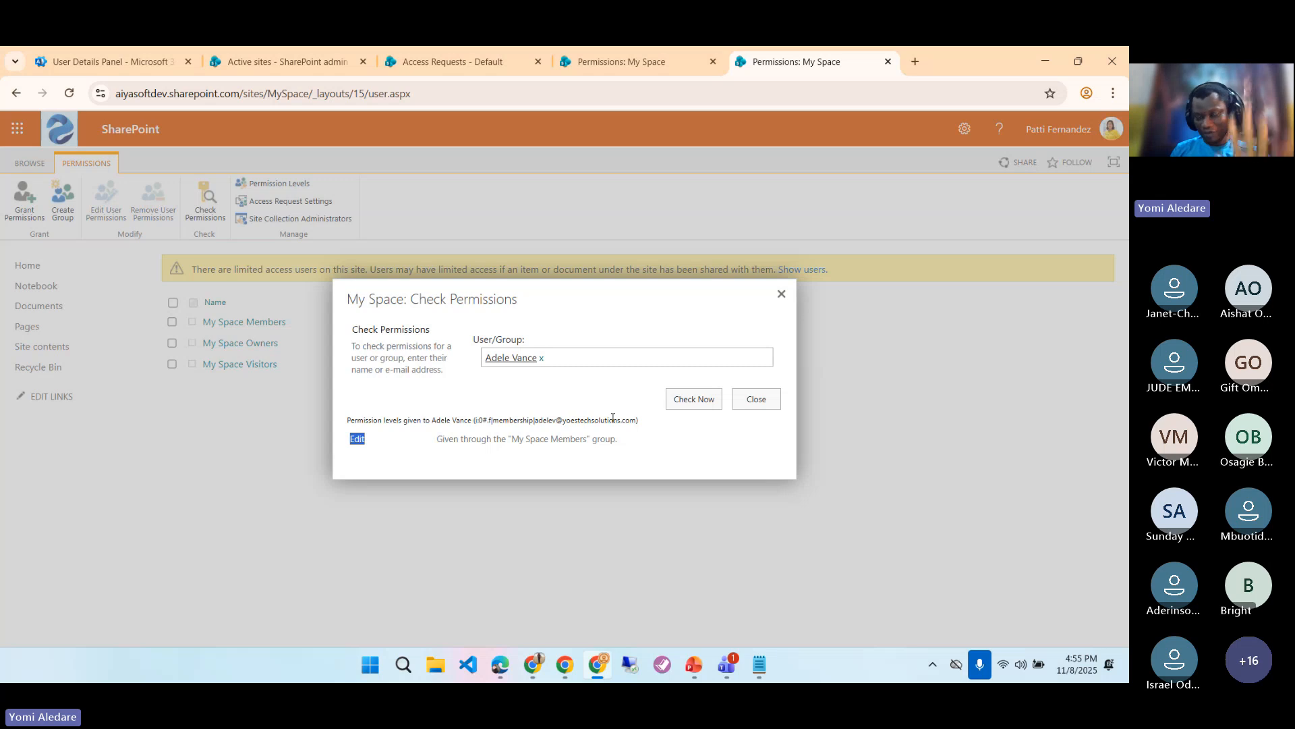
click(755, 400)
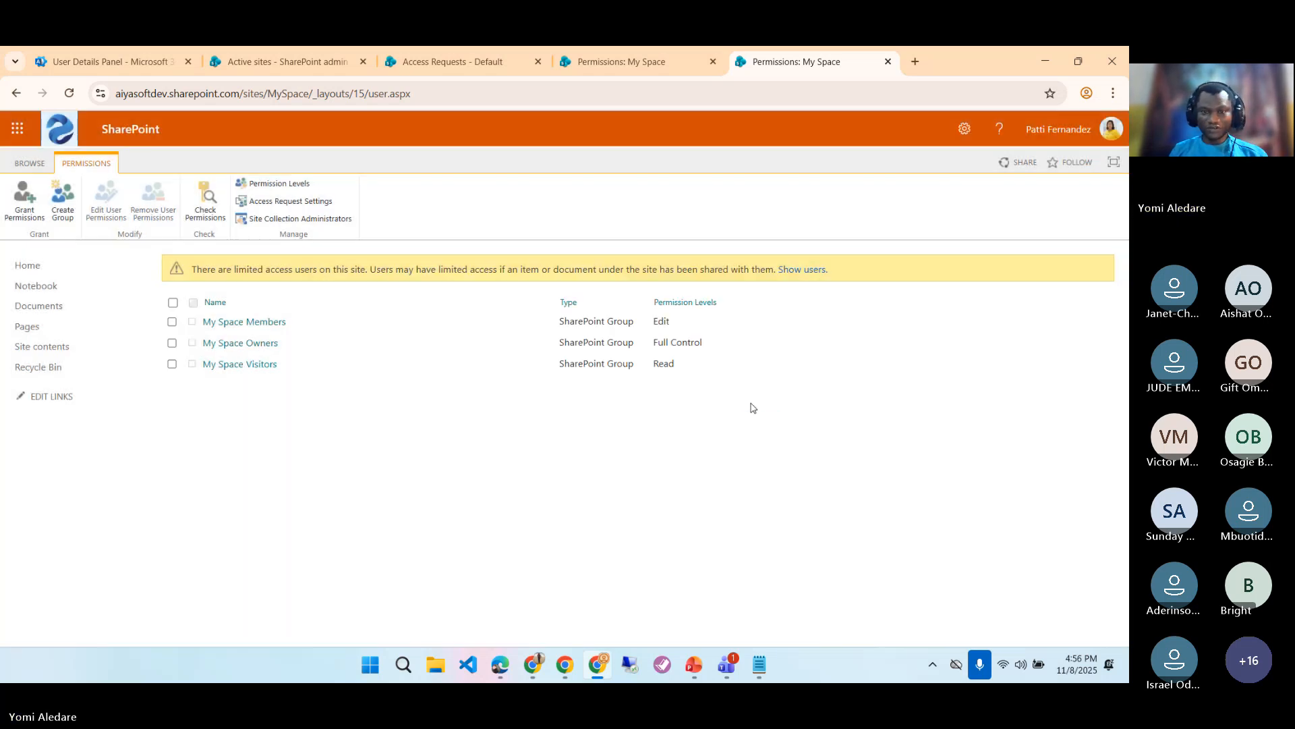
- View the Access Requests Settings without changing them, and examine the site's permission level descriptions from Full Control to Read
click(321, 218)
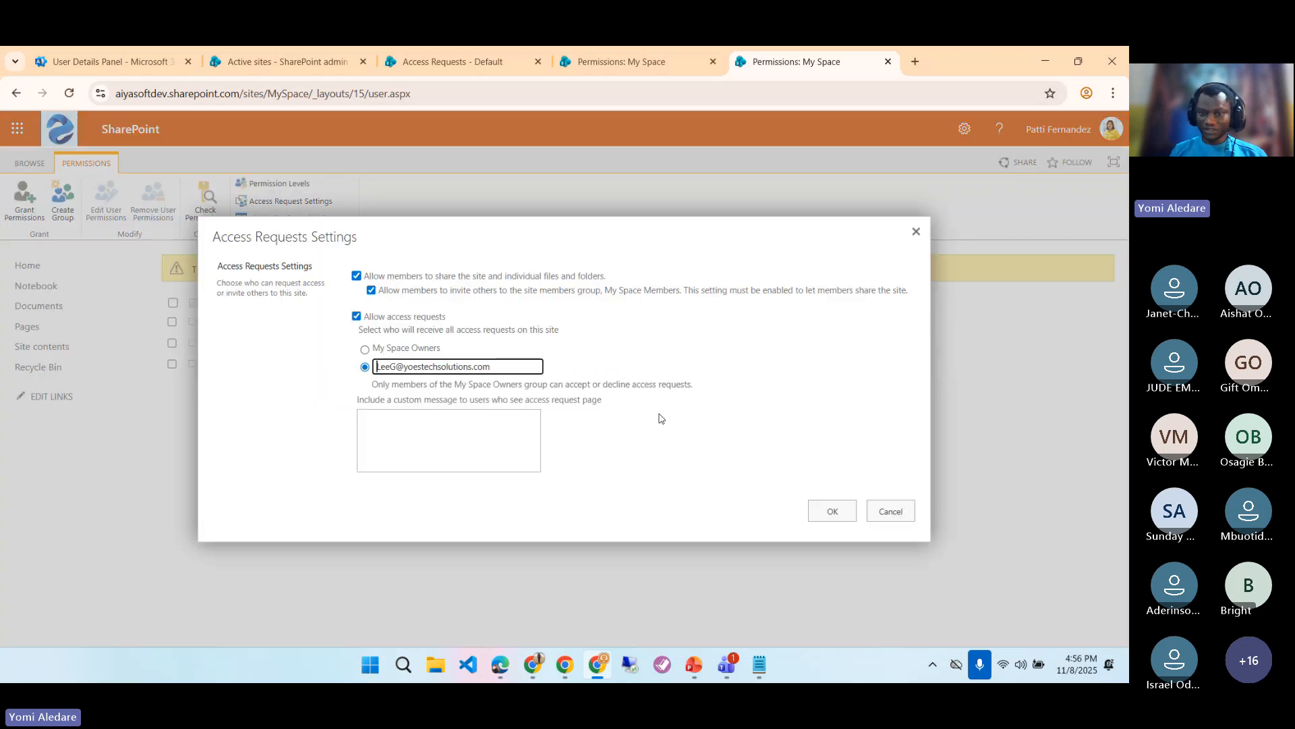
click(886, 512)
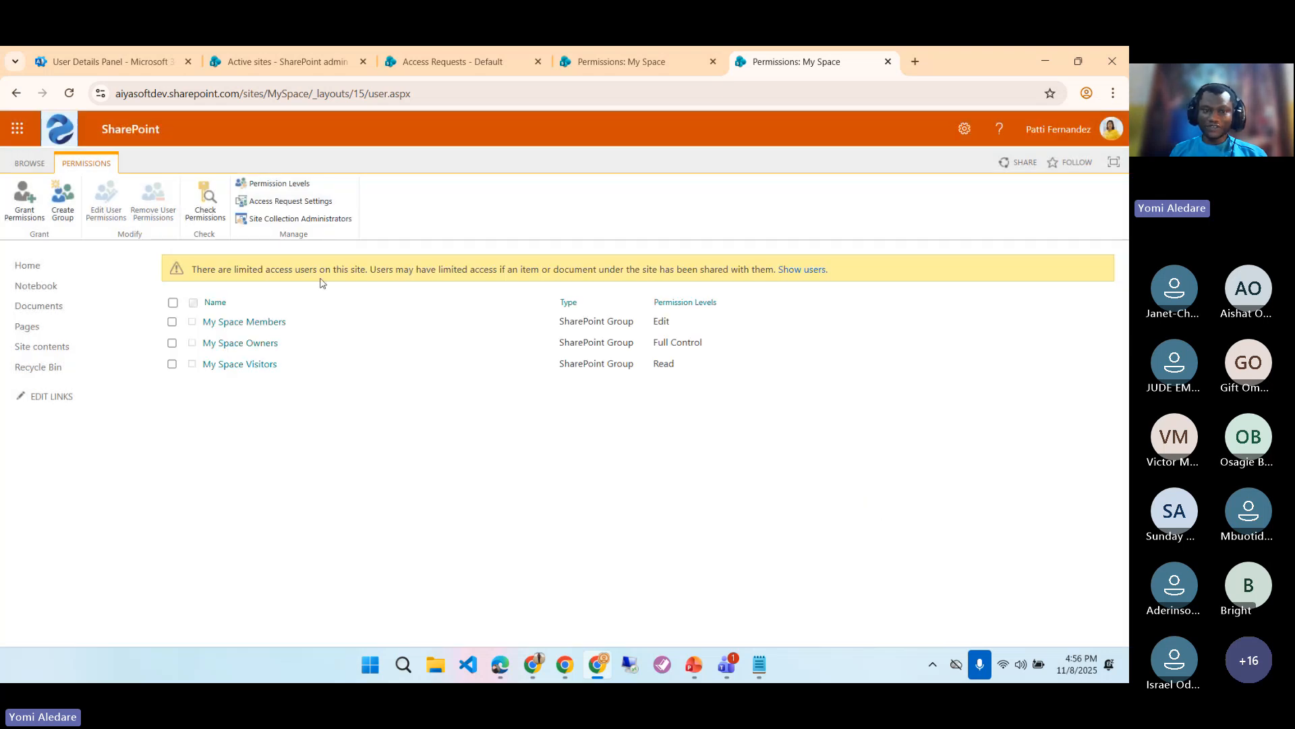
click(280, 188)
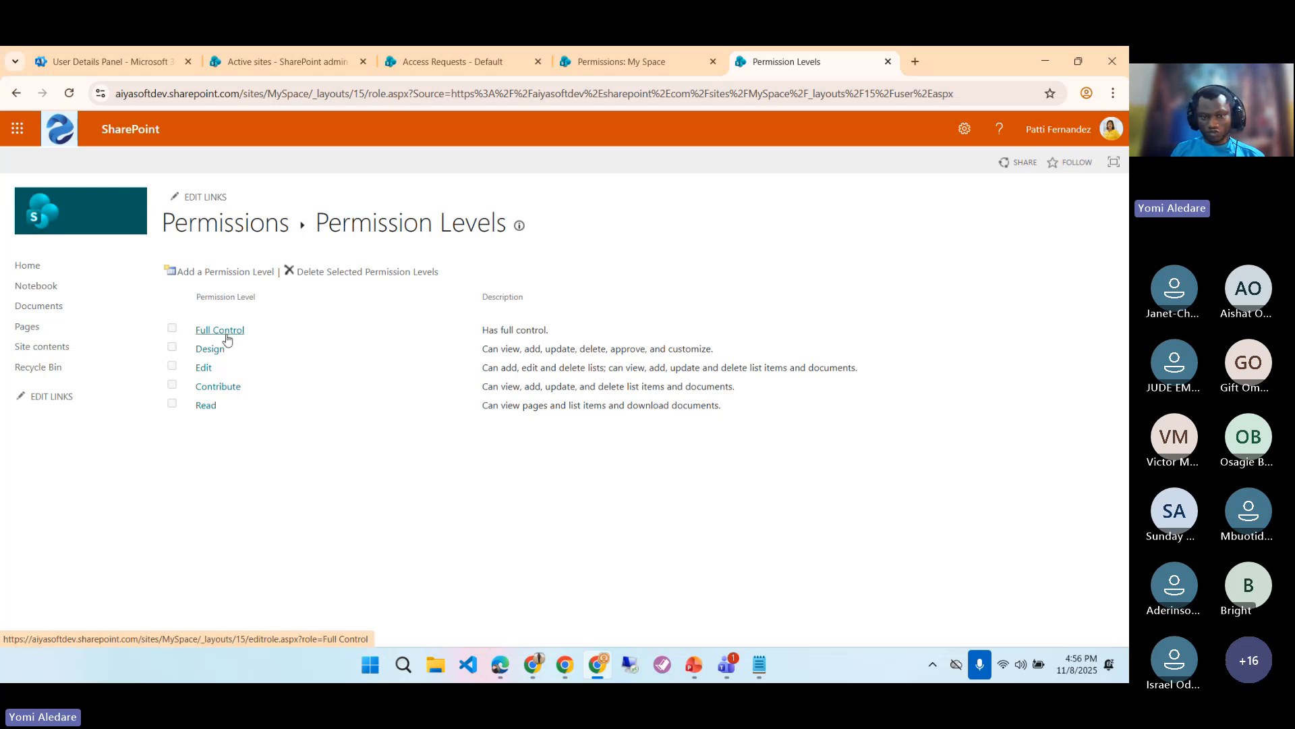
drag(484, 329, 566, 335)
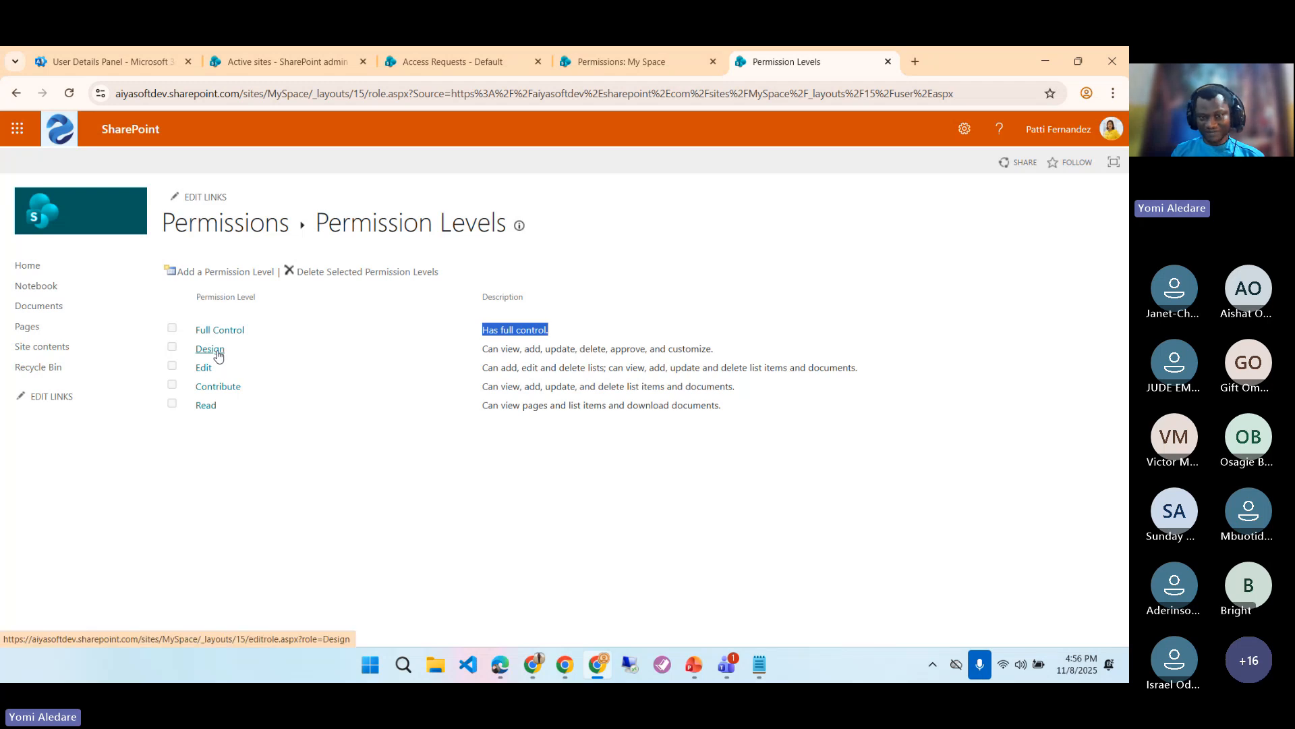
drag(485, 351, 520, 349)
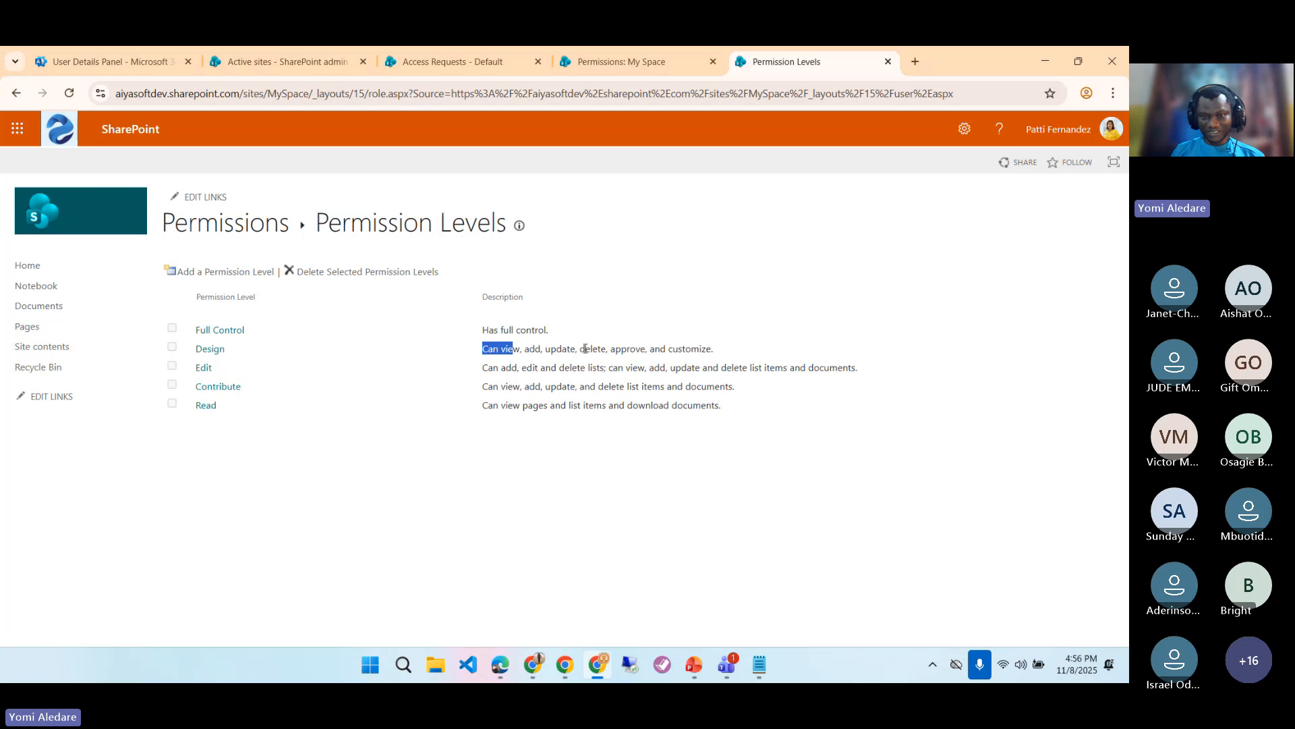
drag(683, 352, 727, 352)
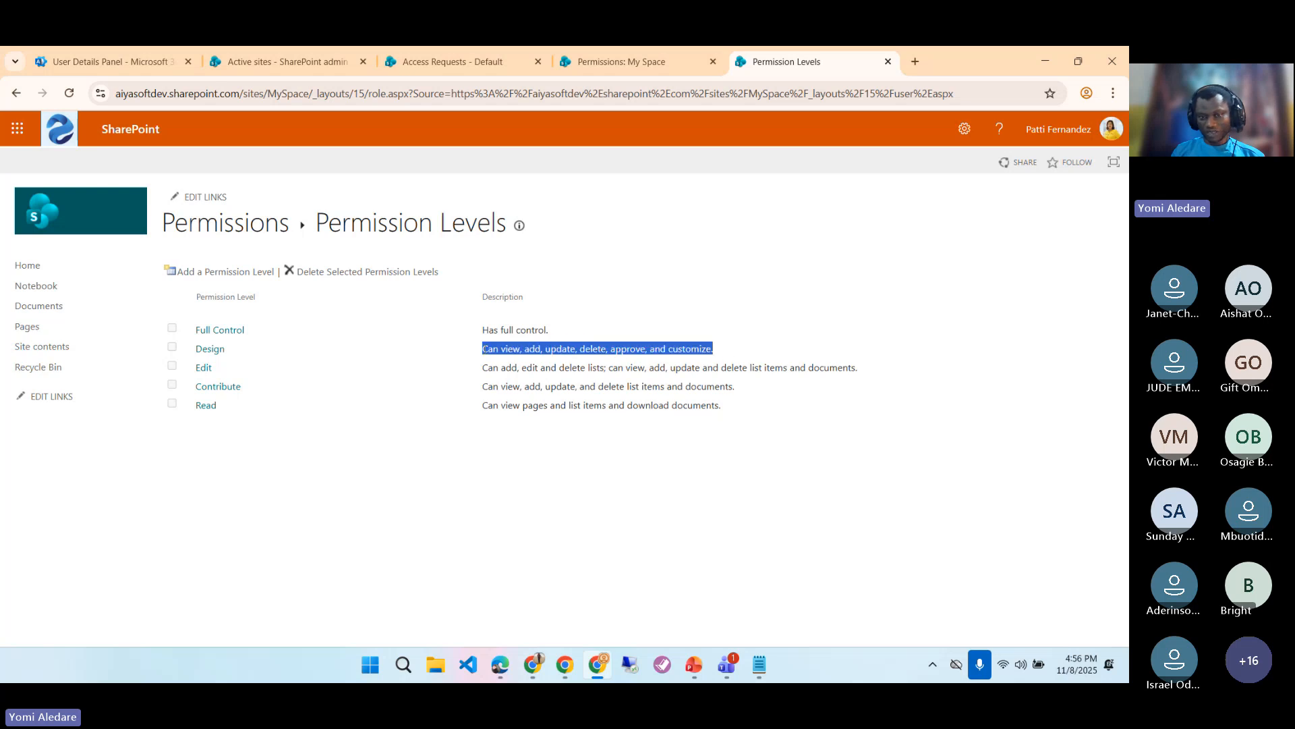
click(491, 373)
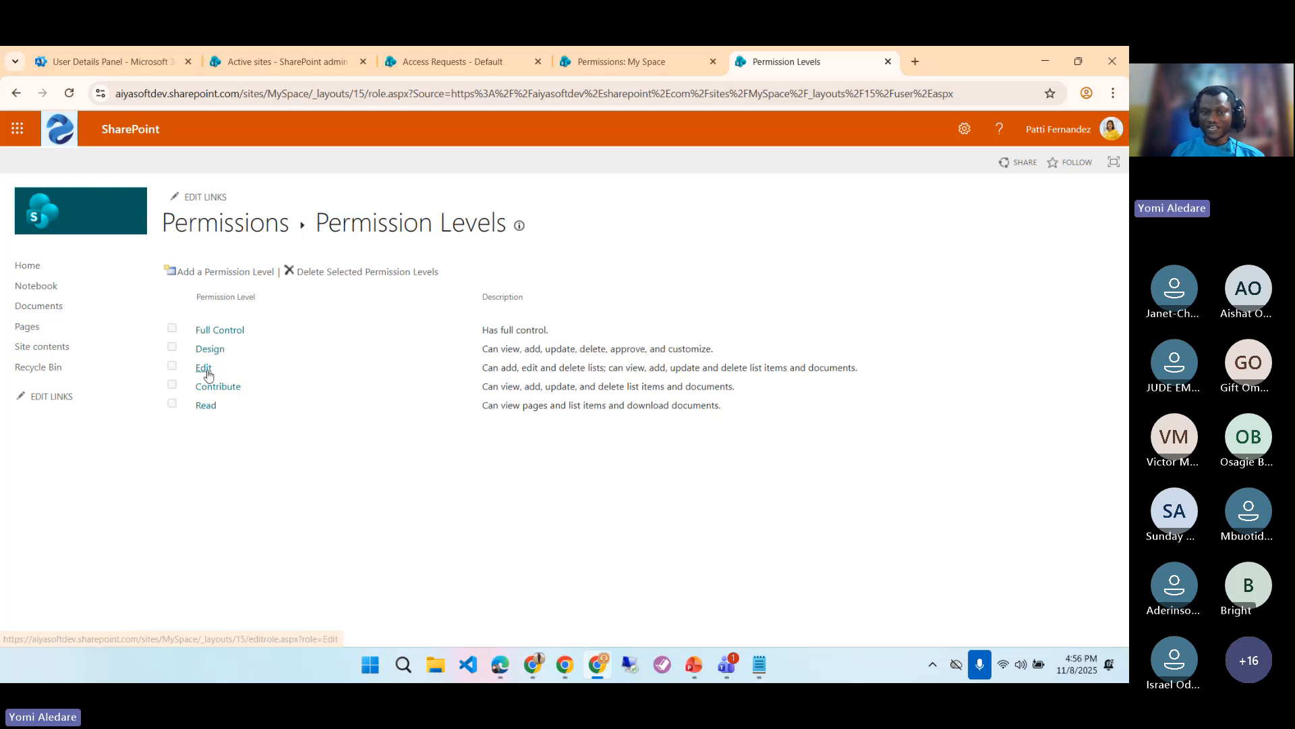
drag(481, 368, 871, 374)
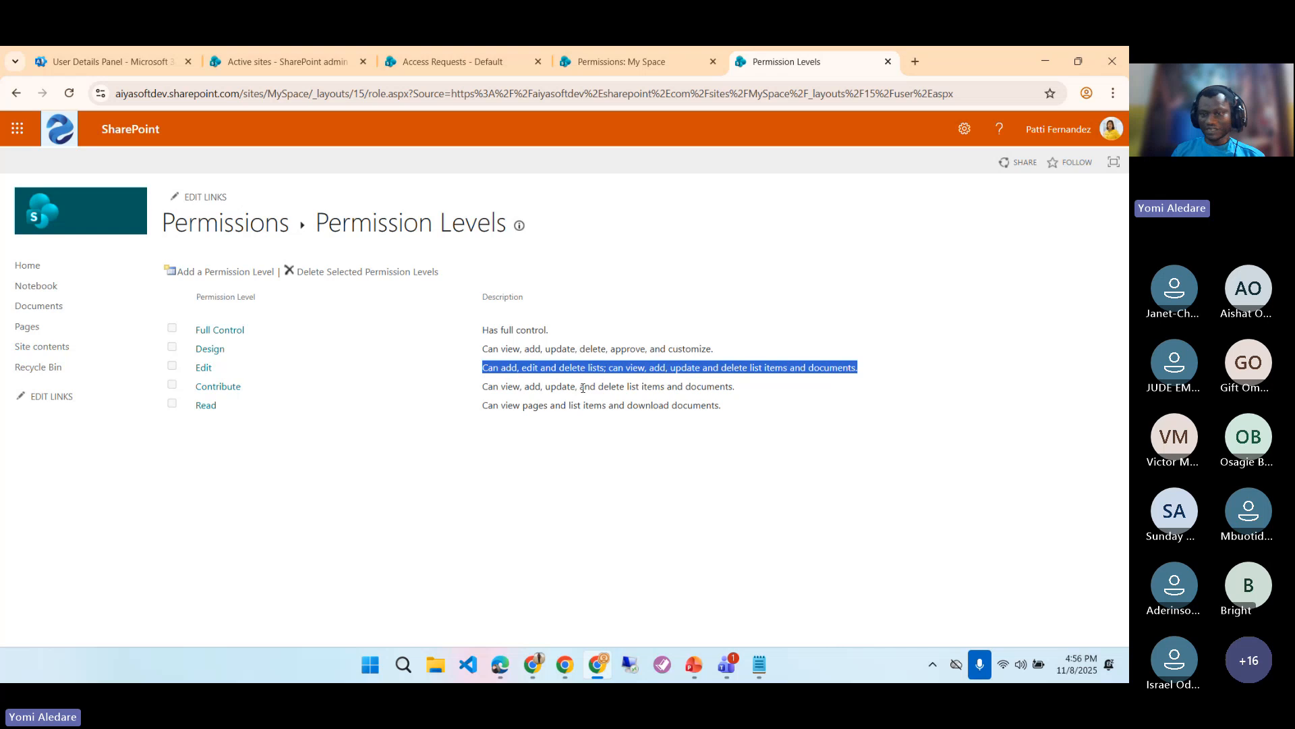
click(761, 391)
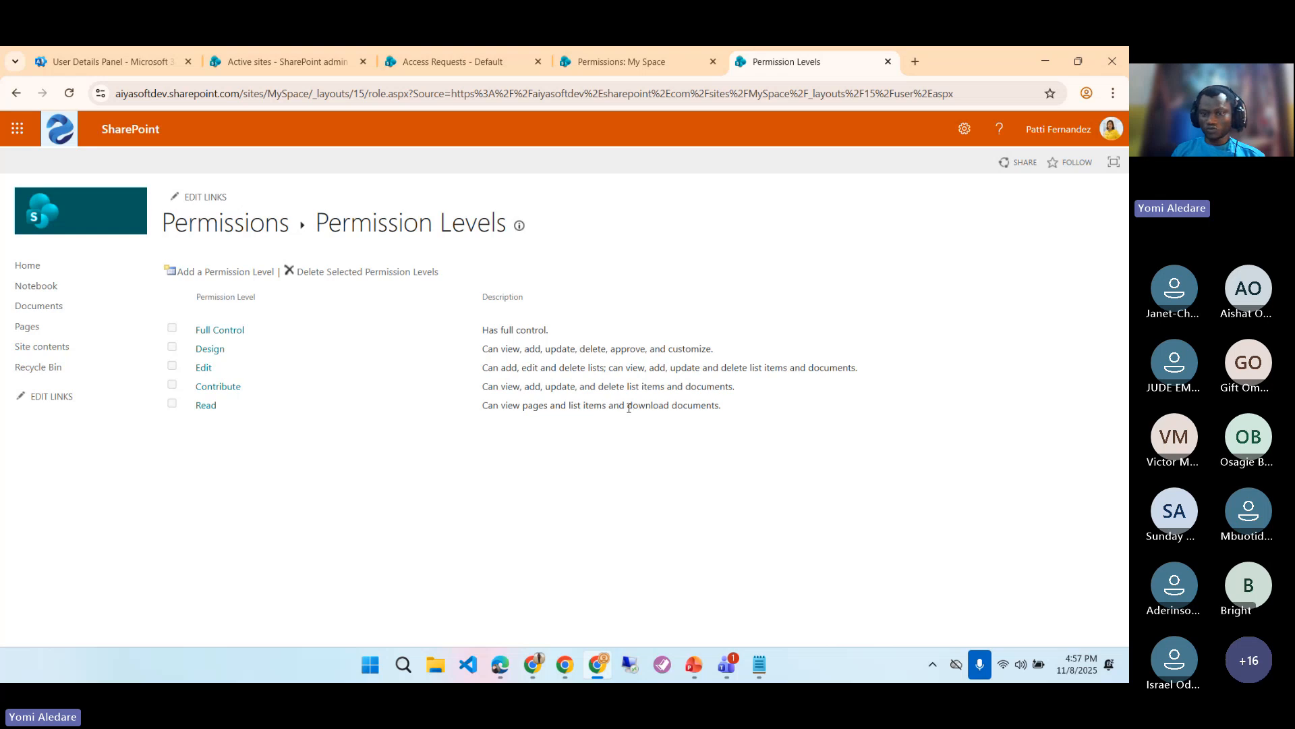
drag(628, 405, 720, 408)
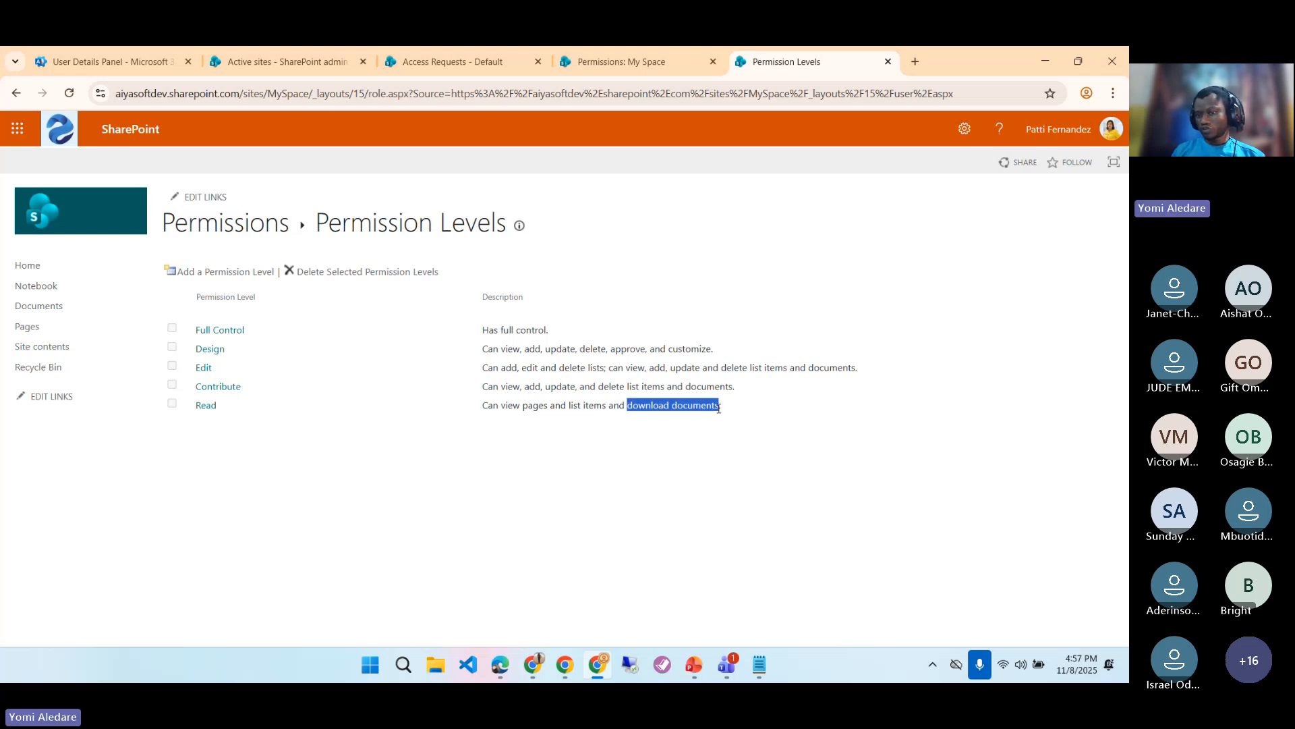
- Switch to Notepad to review the planned edit-without-delete and read-without-download access, and compare it with the Edit and Read level descriptions
click(750, 410)
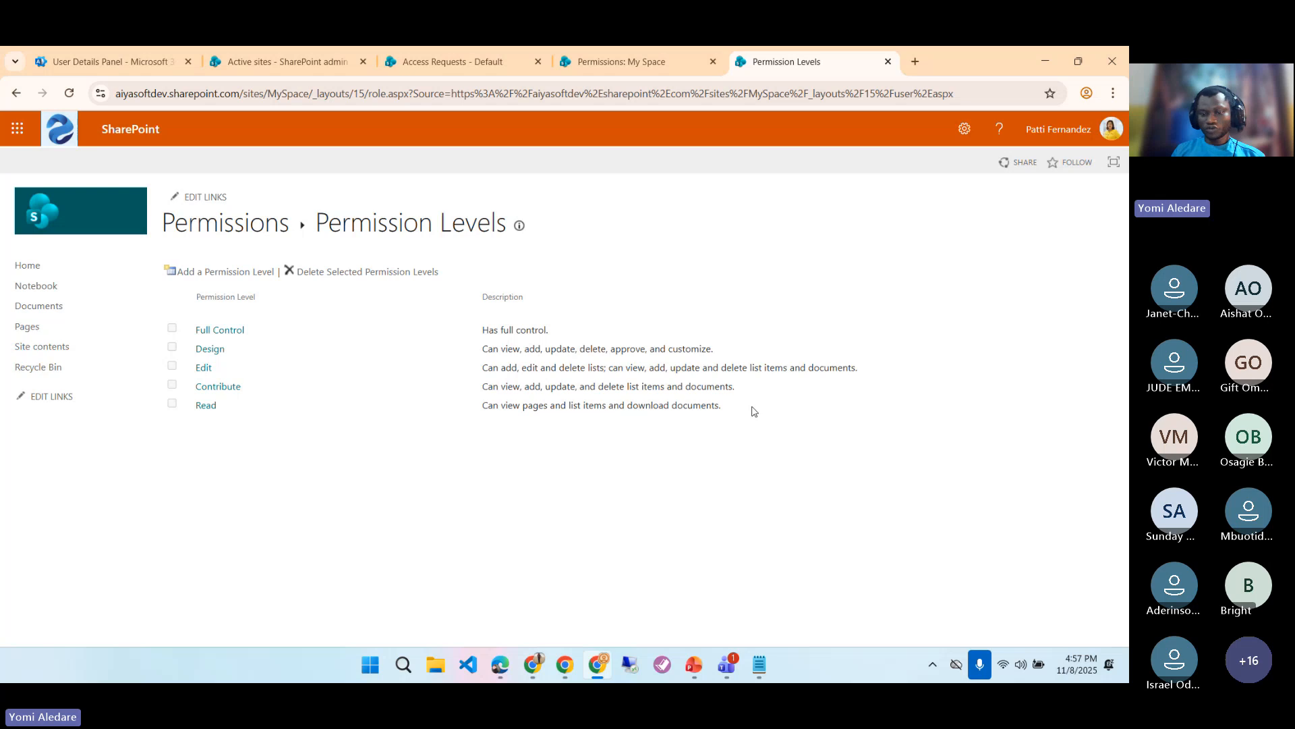
click(760, 660)
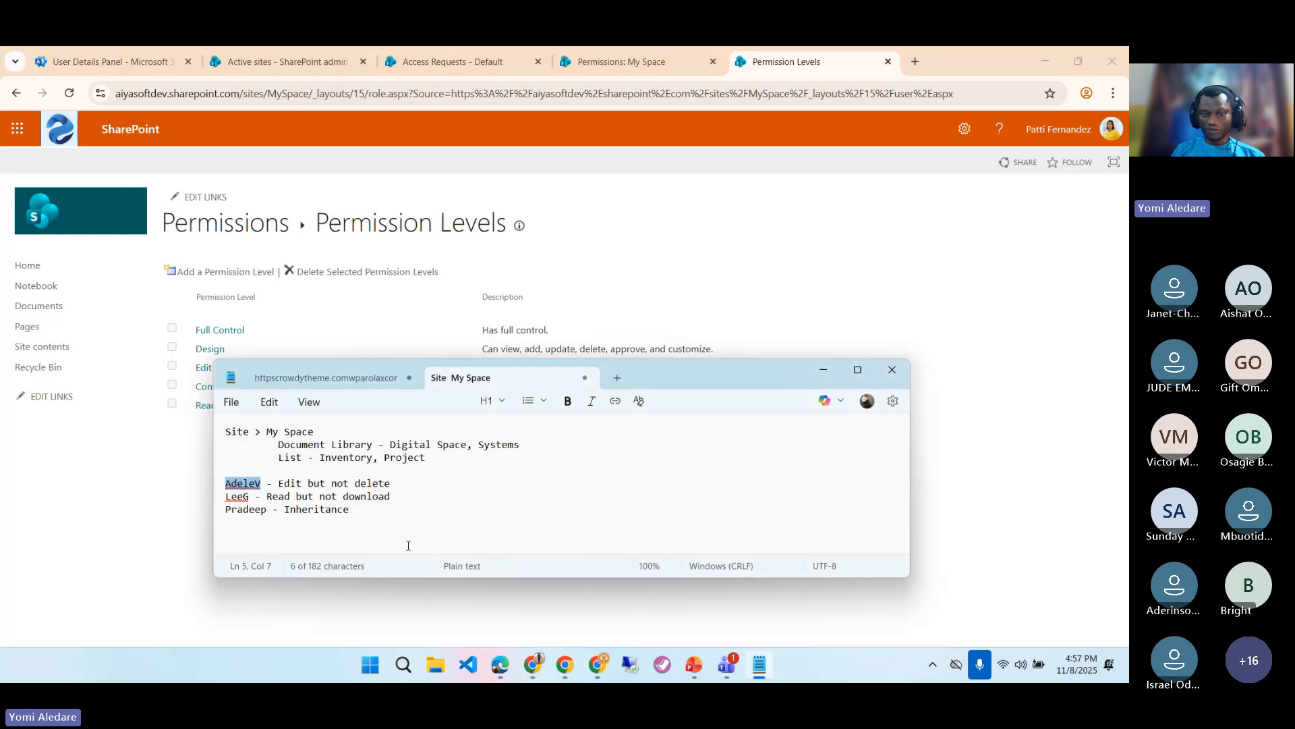
drag(281, 483, 365, 486)
click(270, 496)
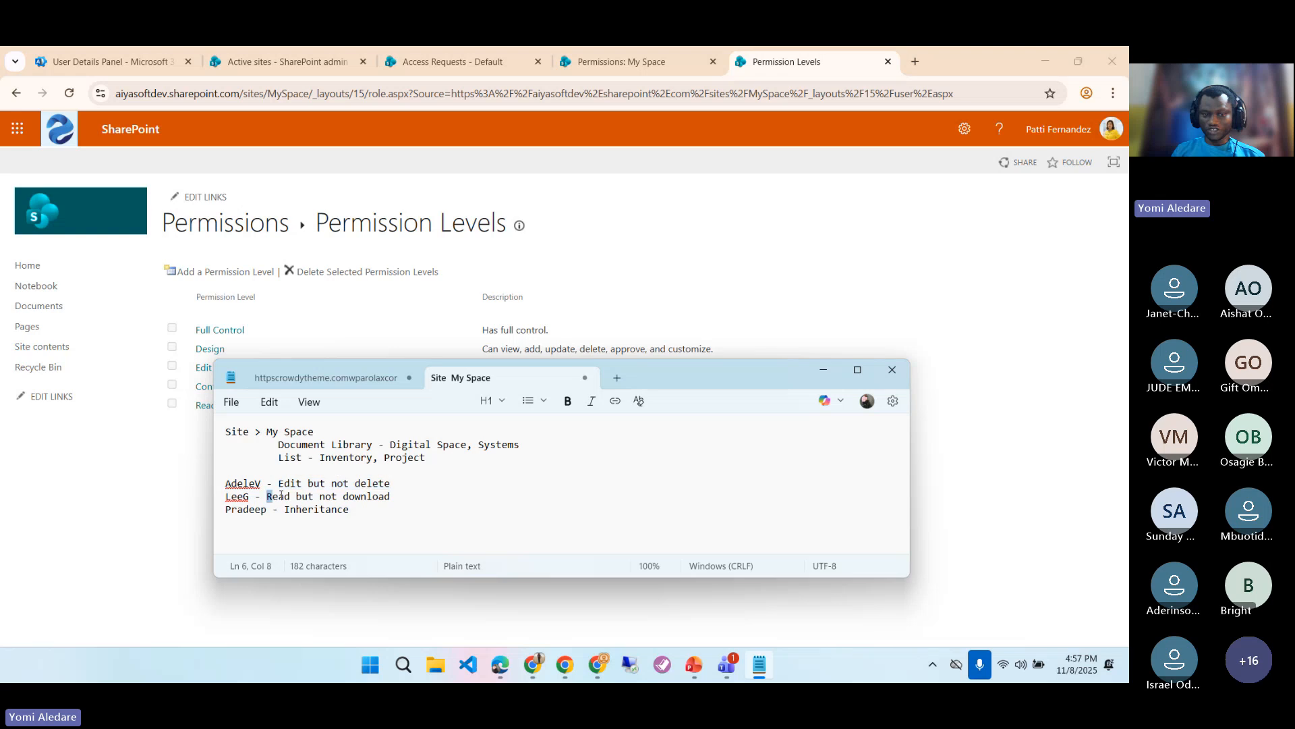
drag(281, 495, 393, 496)
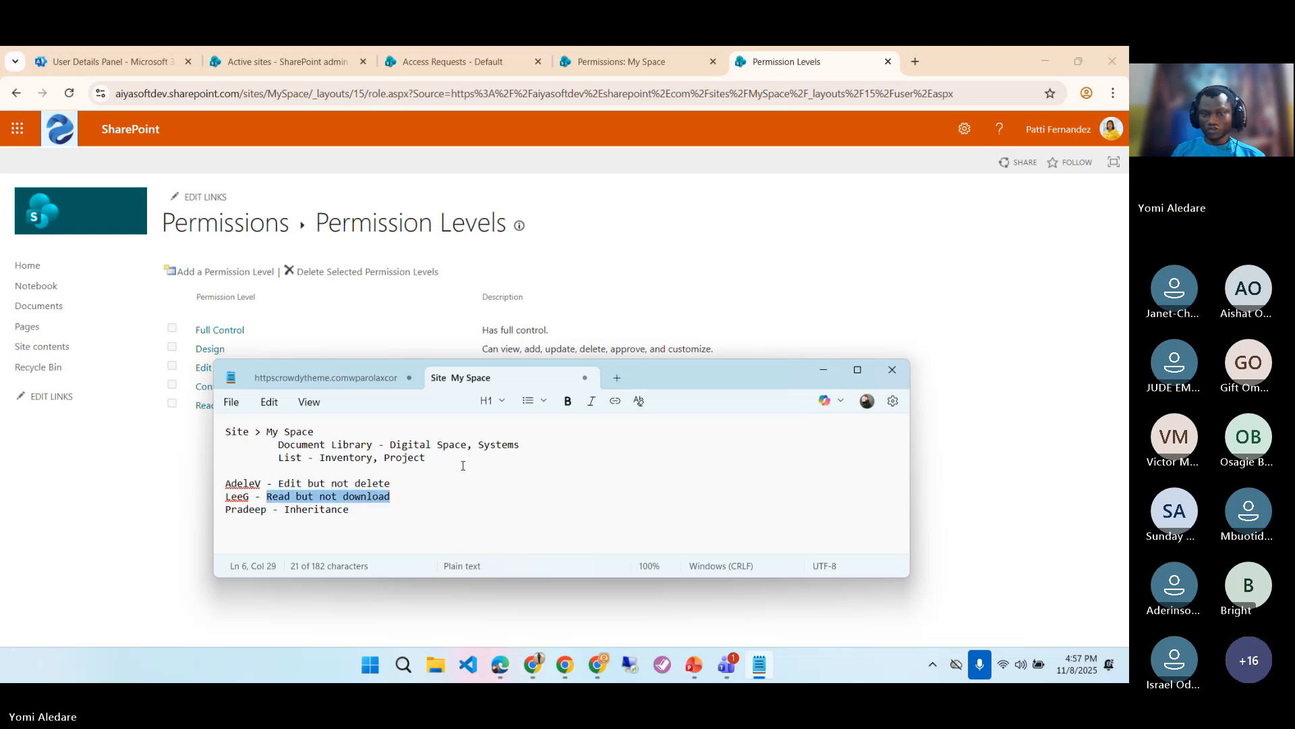
click(686, 313)
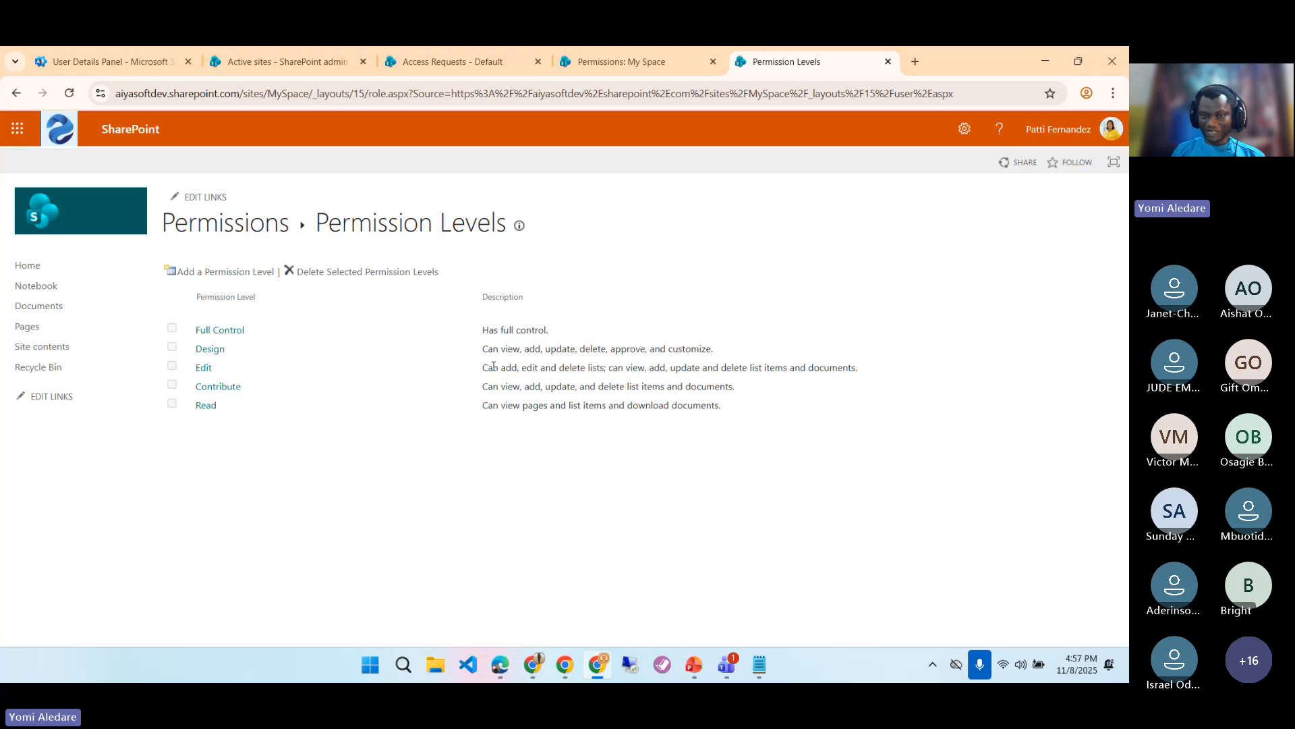
drag(482, 367, 861, 376)
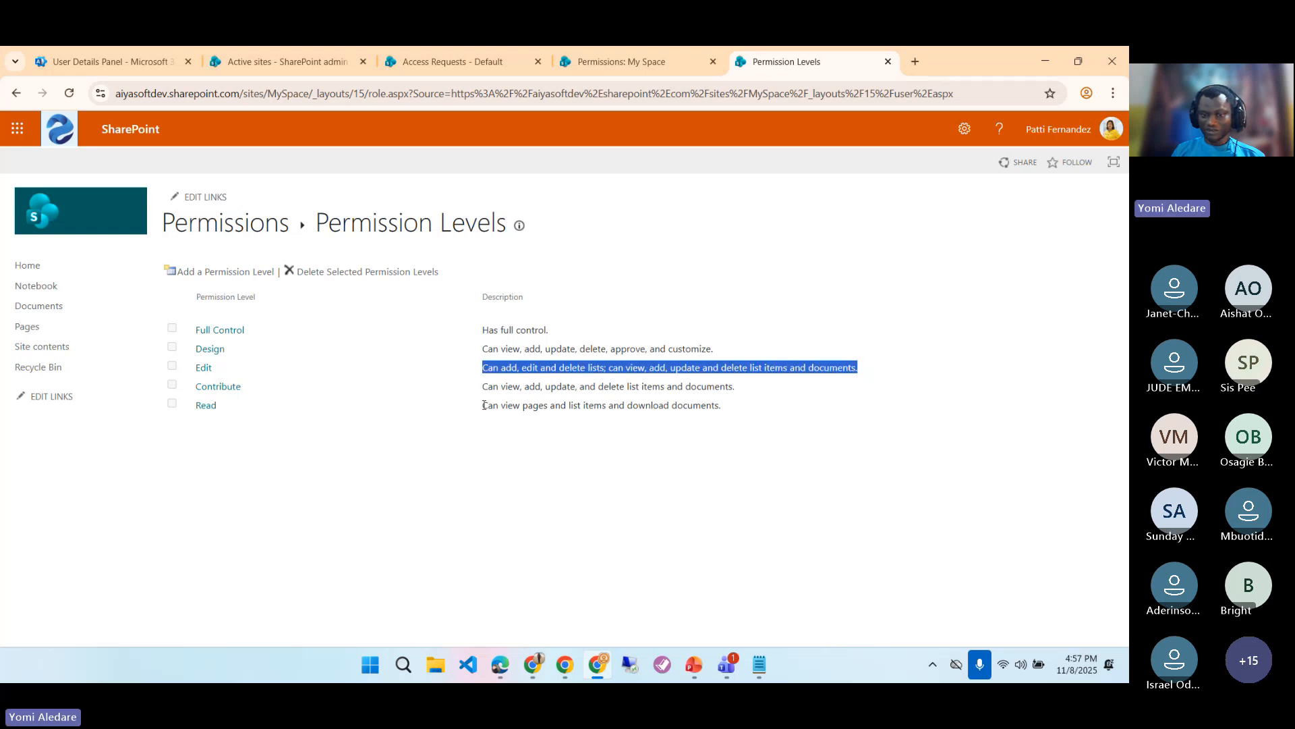
drag(483, 405, 720, 405)
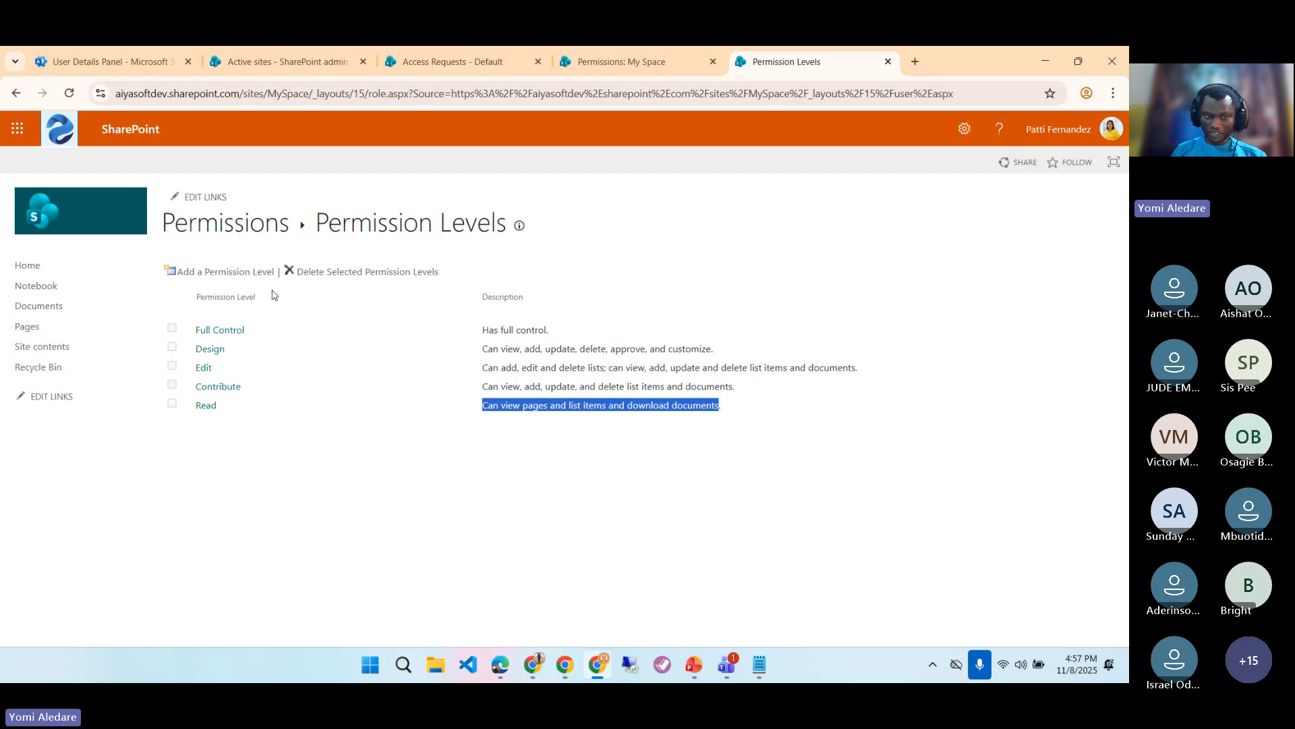
- Examine the list, site and personal permissions offered for a new permission level, and leave without creating one
click(200, 273)
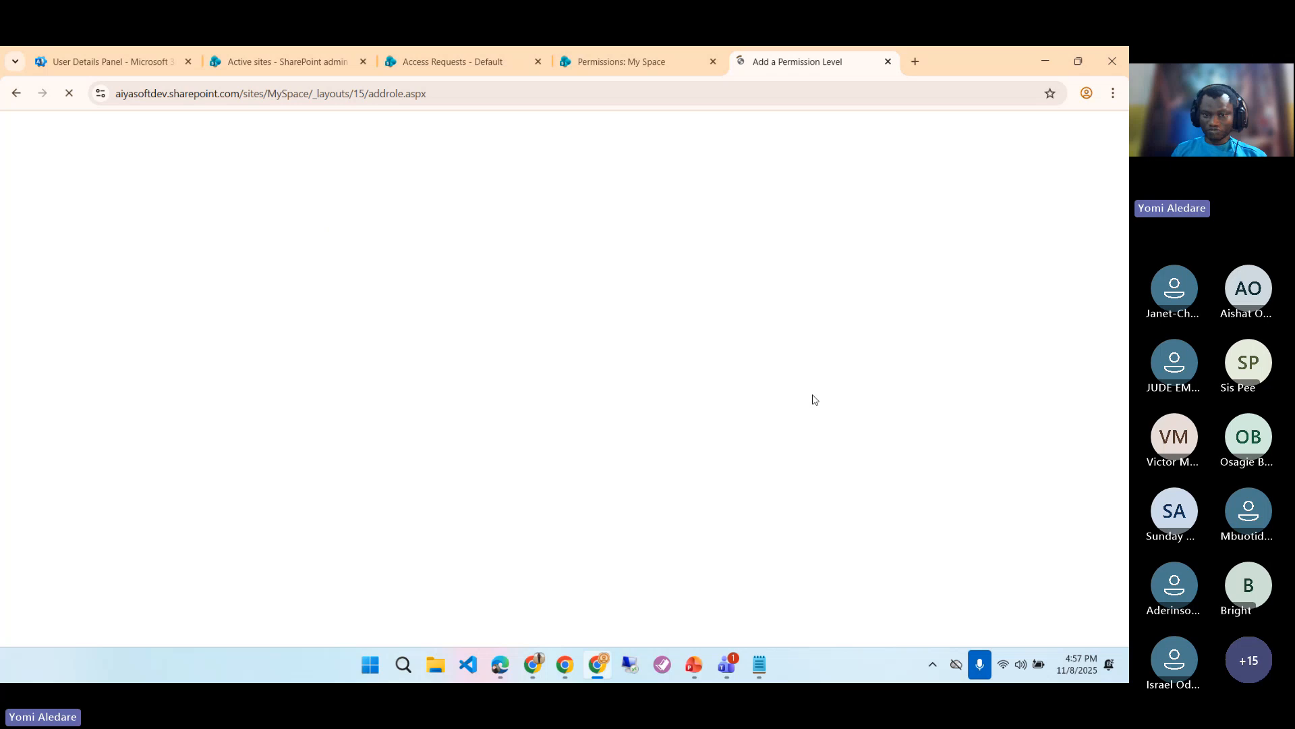
scroll(507, 359, down, 10)
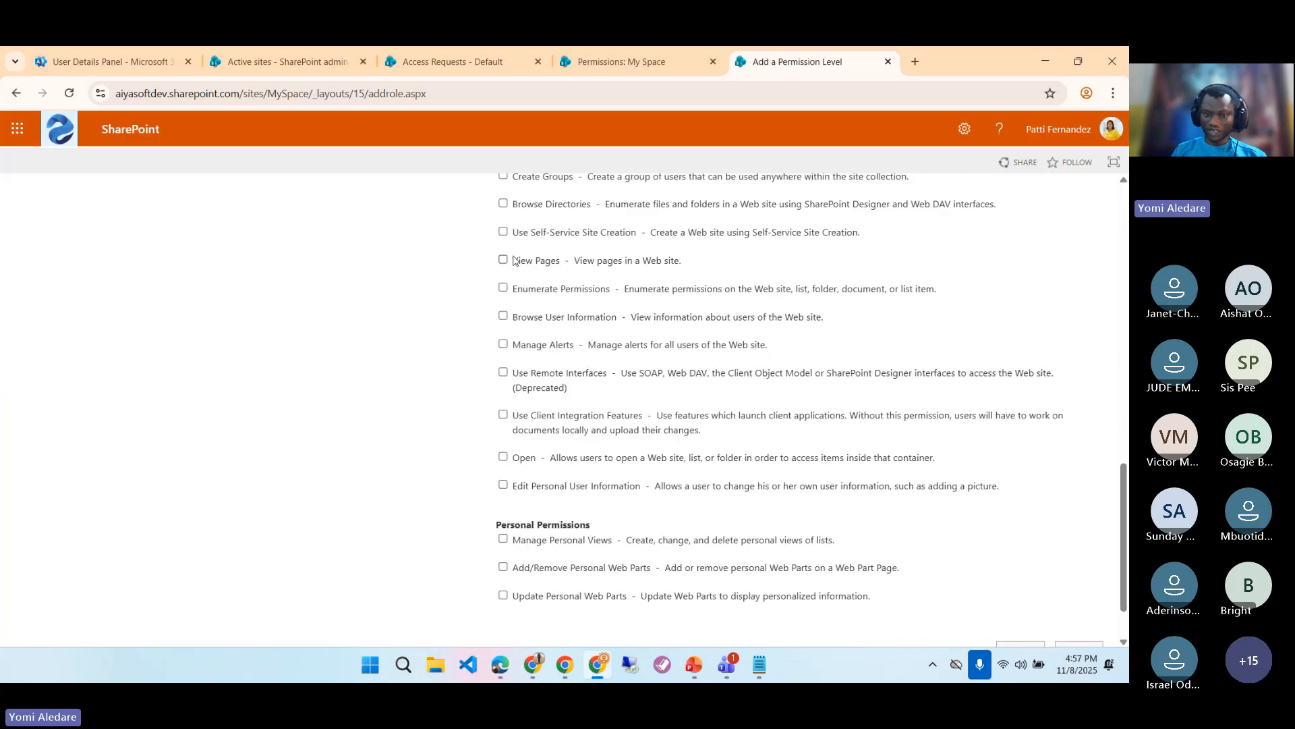
scroll(570, 402, up, 8)
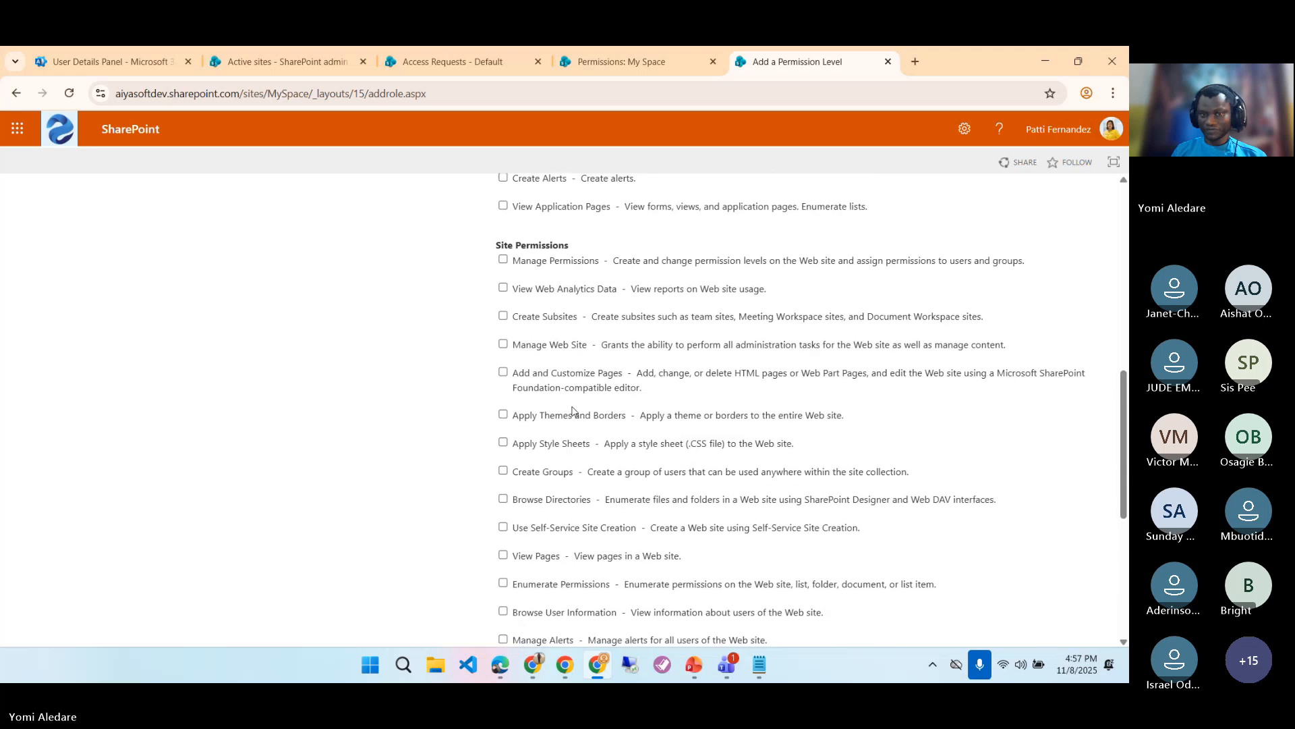
scroll(574, 413, up, 5)
scroll(767, 463, down, 10)
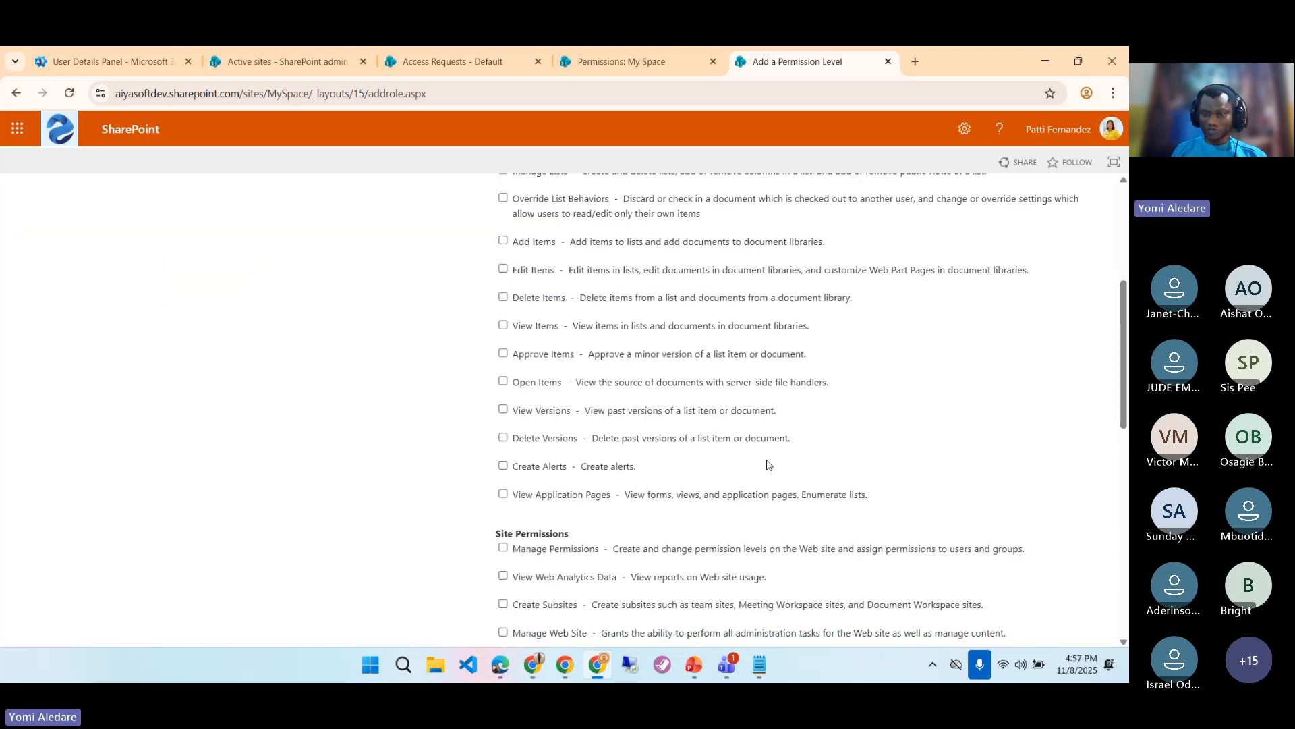
scroll(985, 564, down, 5)
click(1078, 580)
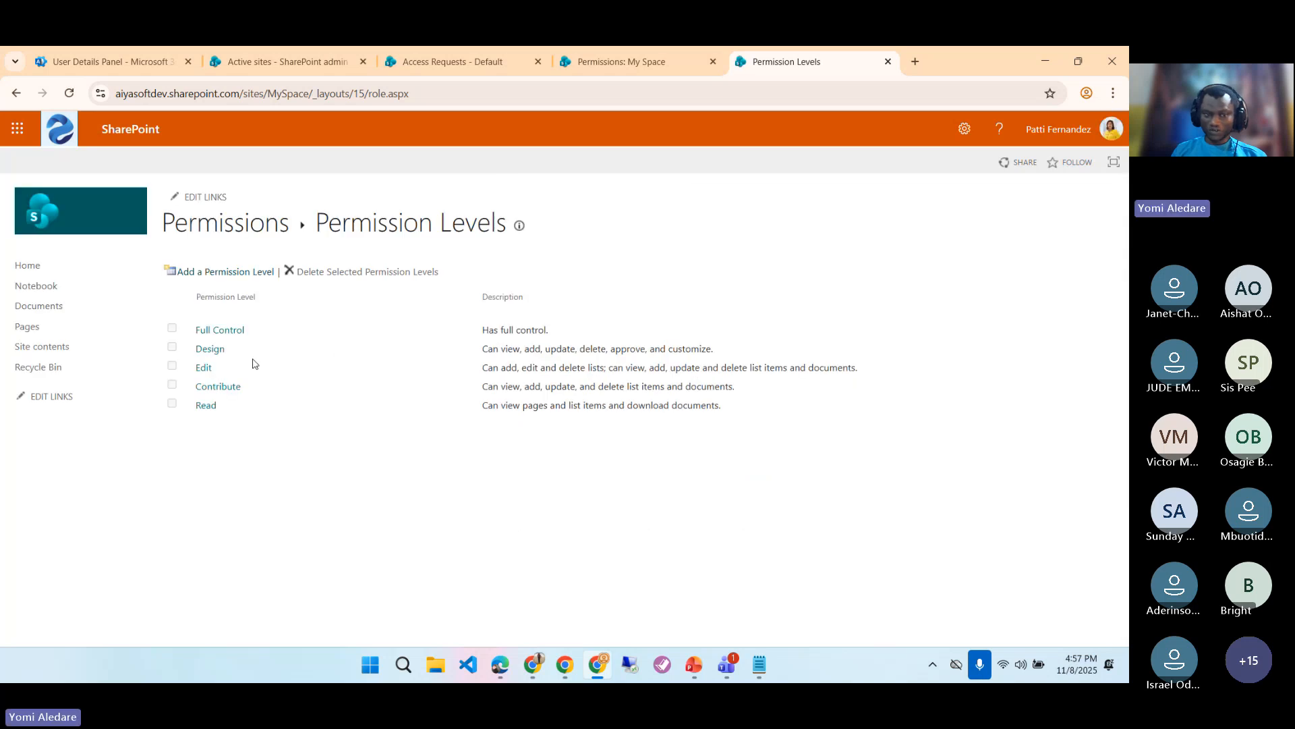
- Open the Edit permission level, look through its included permissions, and start a copy of it
click(206, 373)
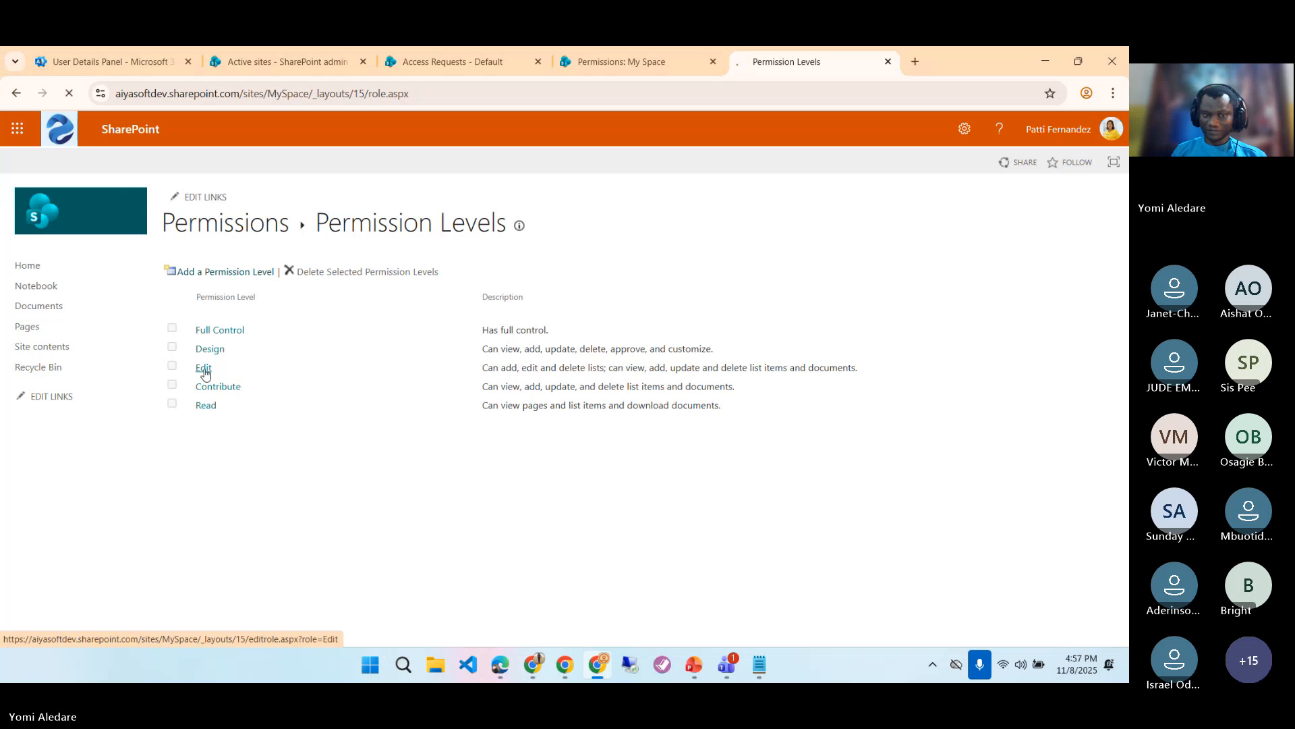
scroll(580, 429, down, 10)
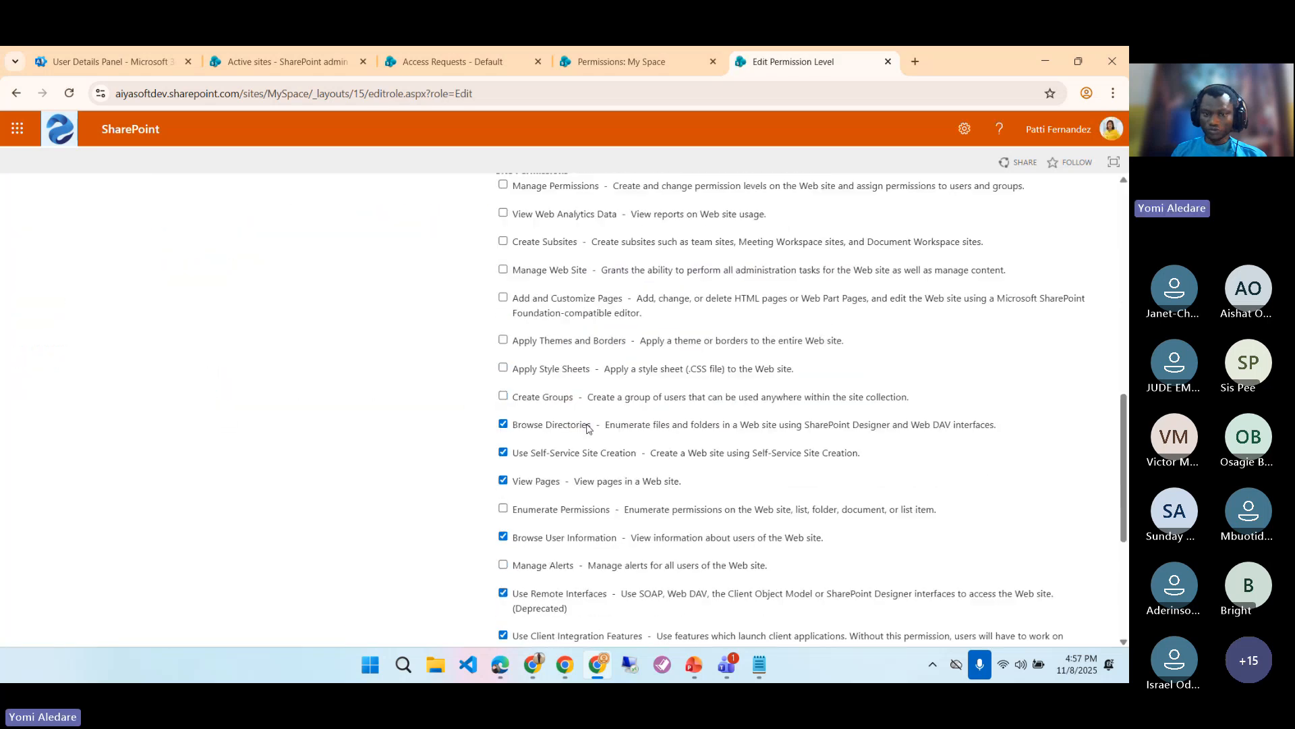
scroll(587, 428, down, 5)
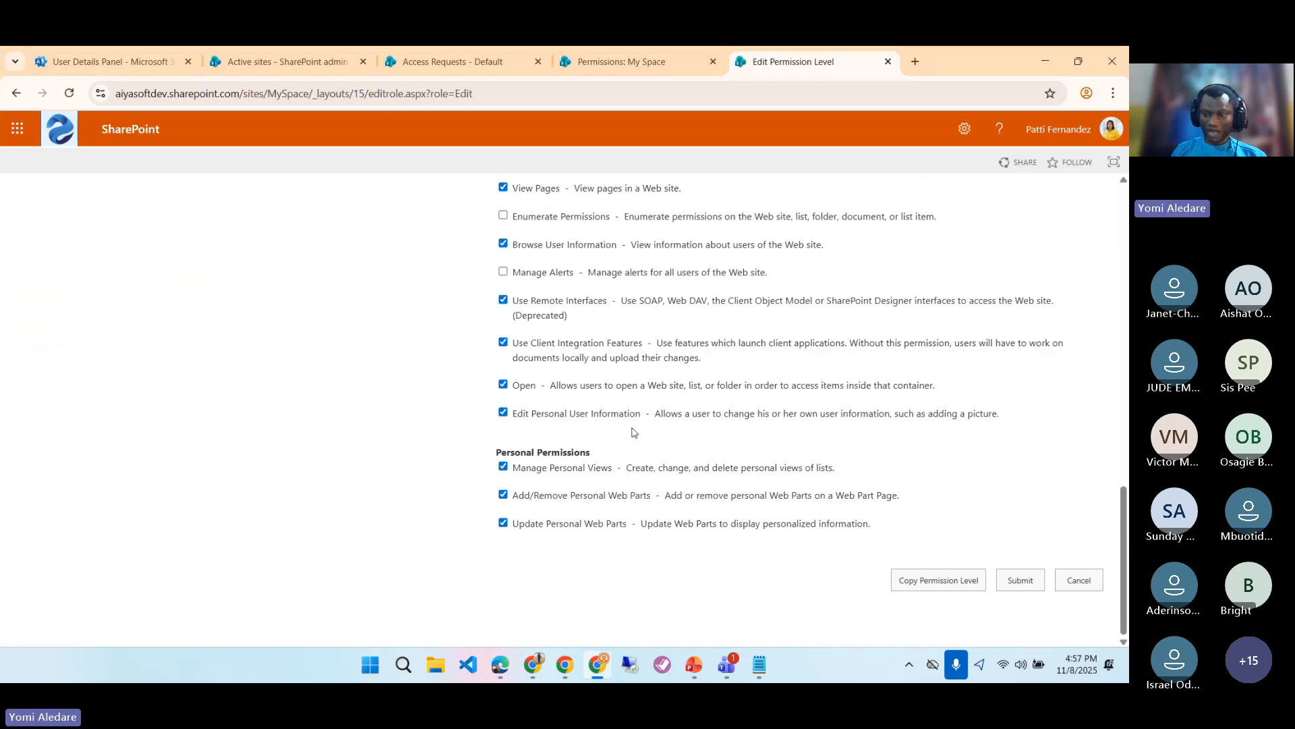
click(936, 585)
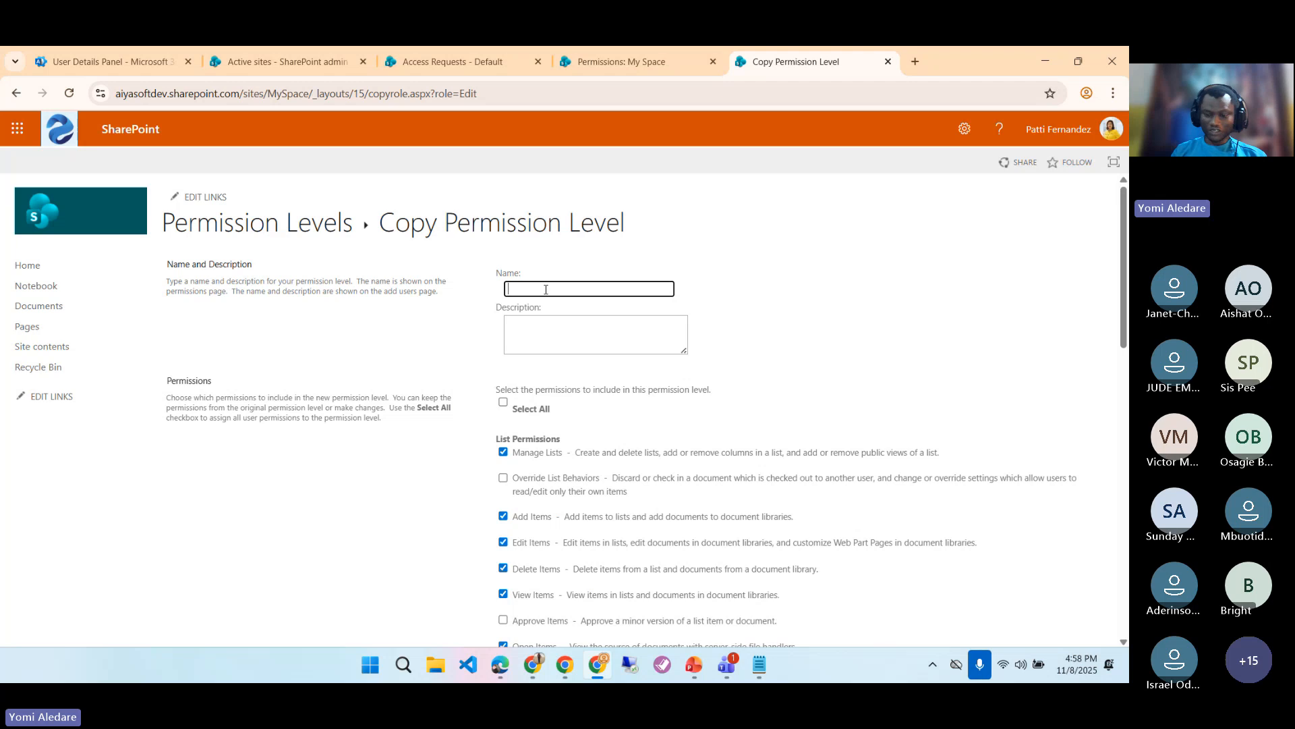
- Name the copied permission level "Edit - No delete", using a hyphen instead of square brackets
text(Edit)
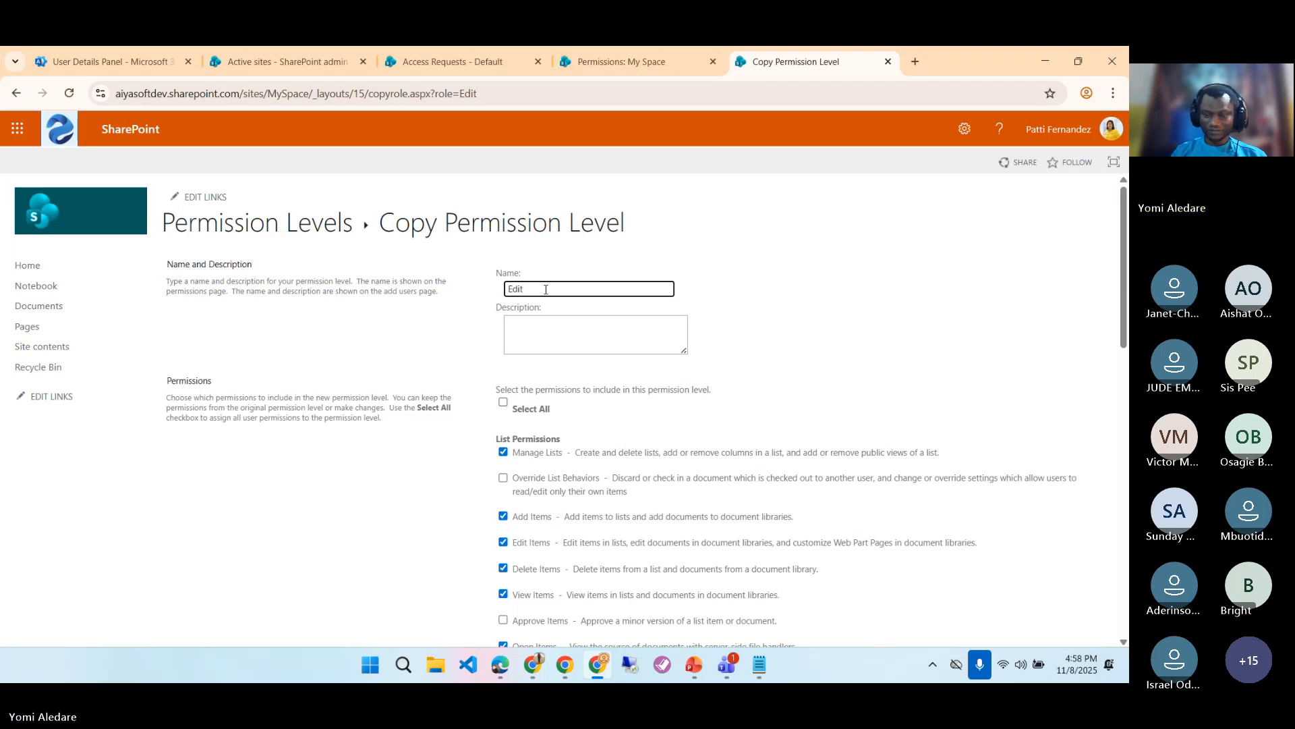
text( No)
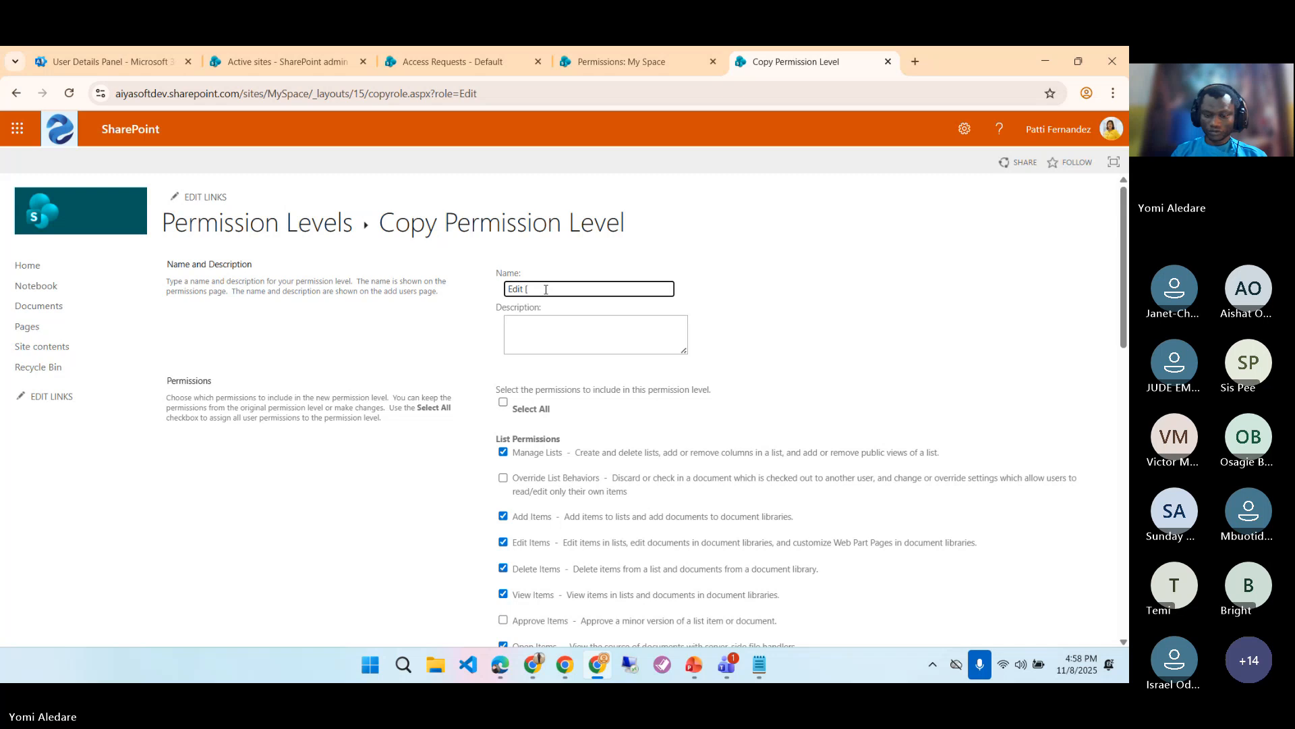
text(No d)
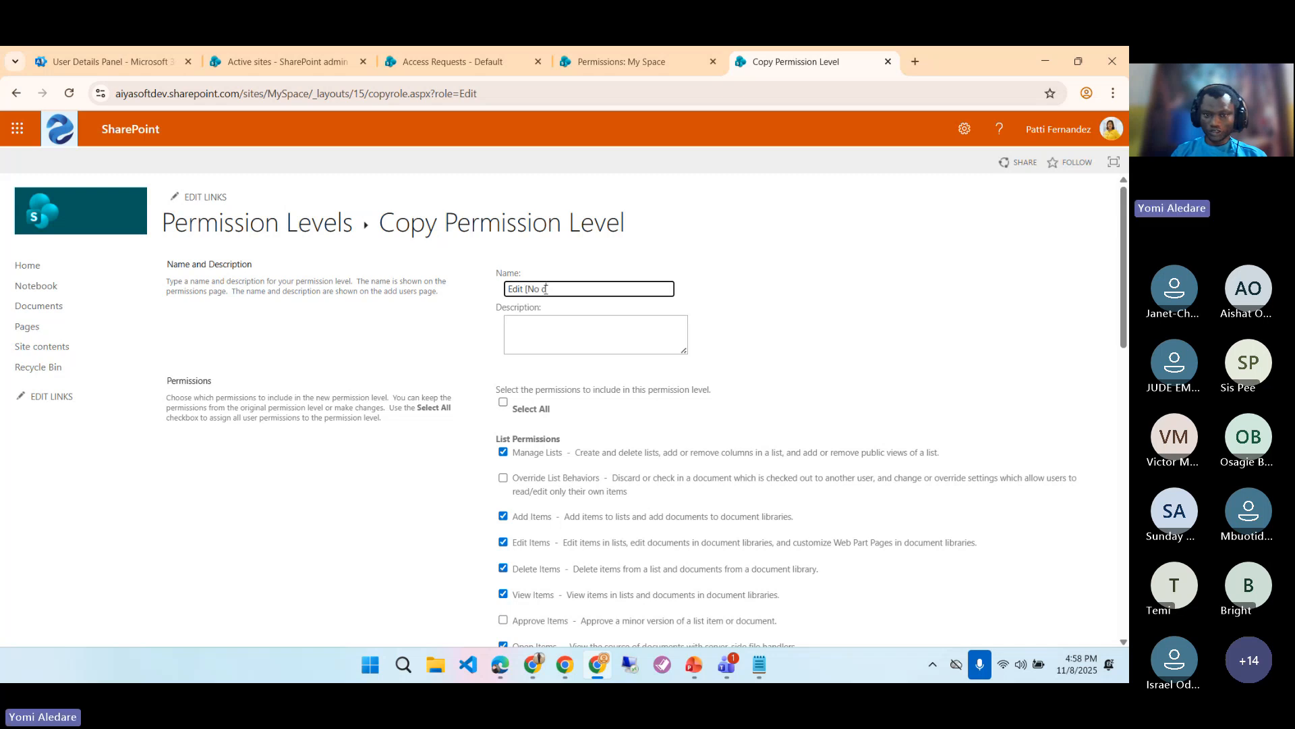
text(elete])
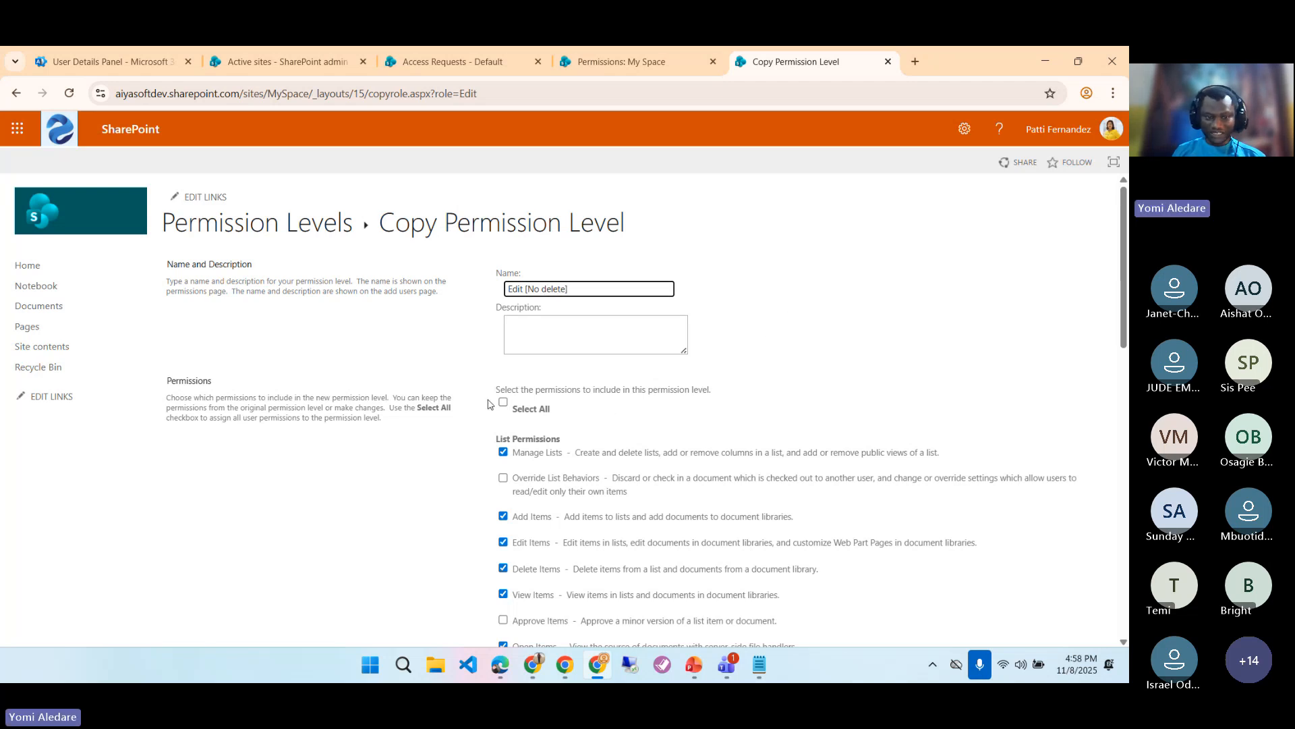
scroll(492, 408, down, 2)
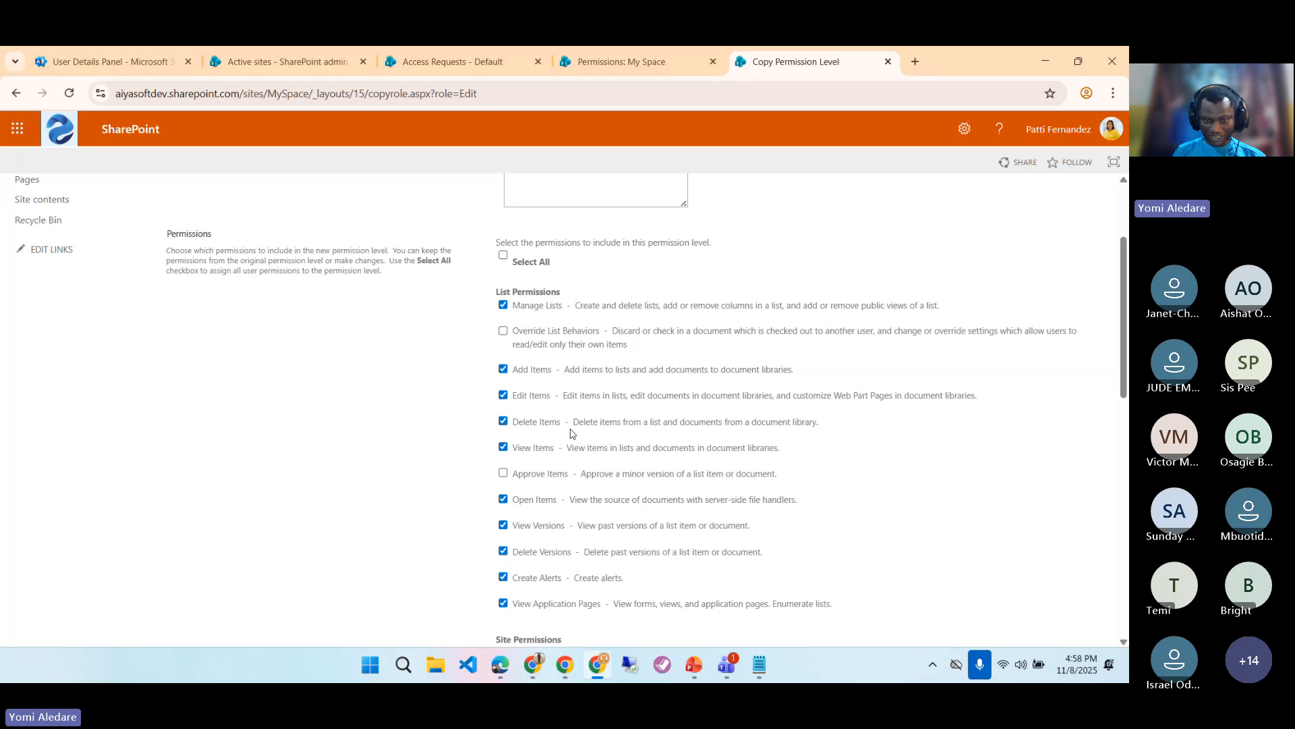
scroll(505, 426, up, 2)
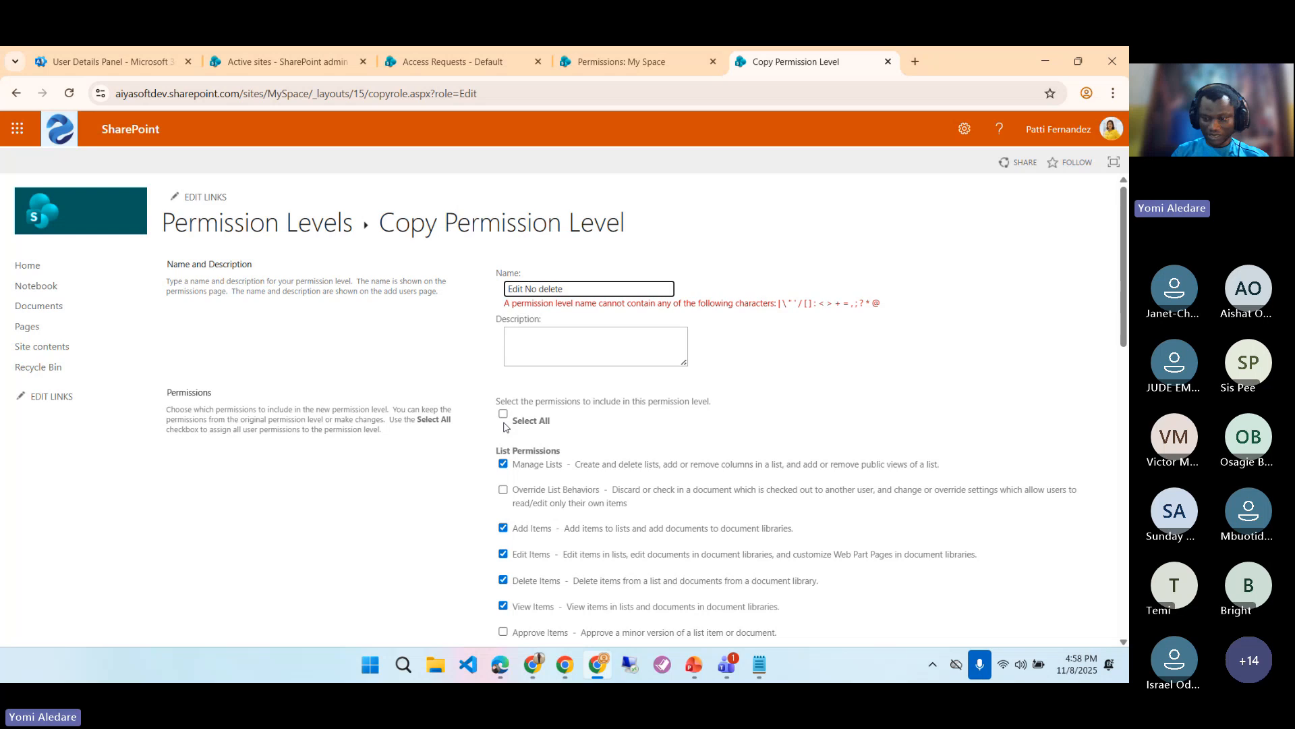
text(-)
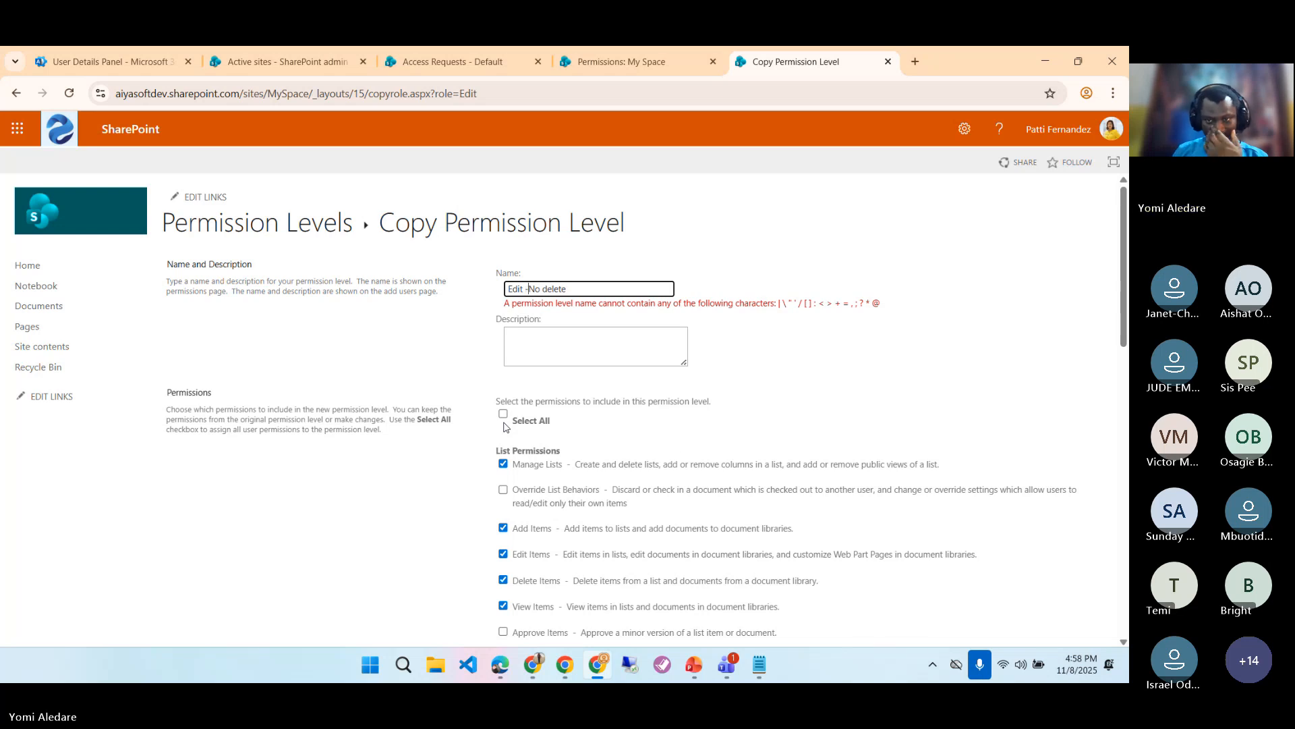
click(759, 365)
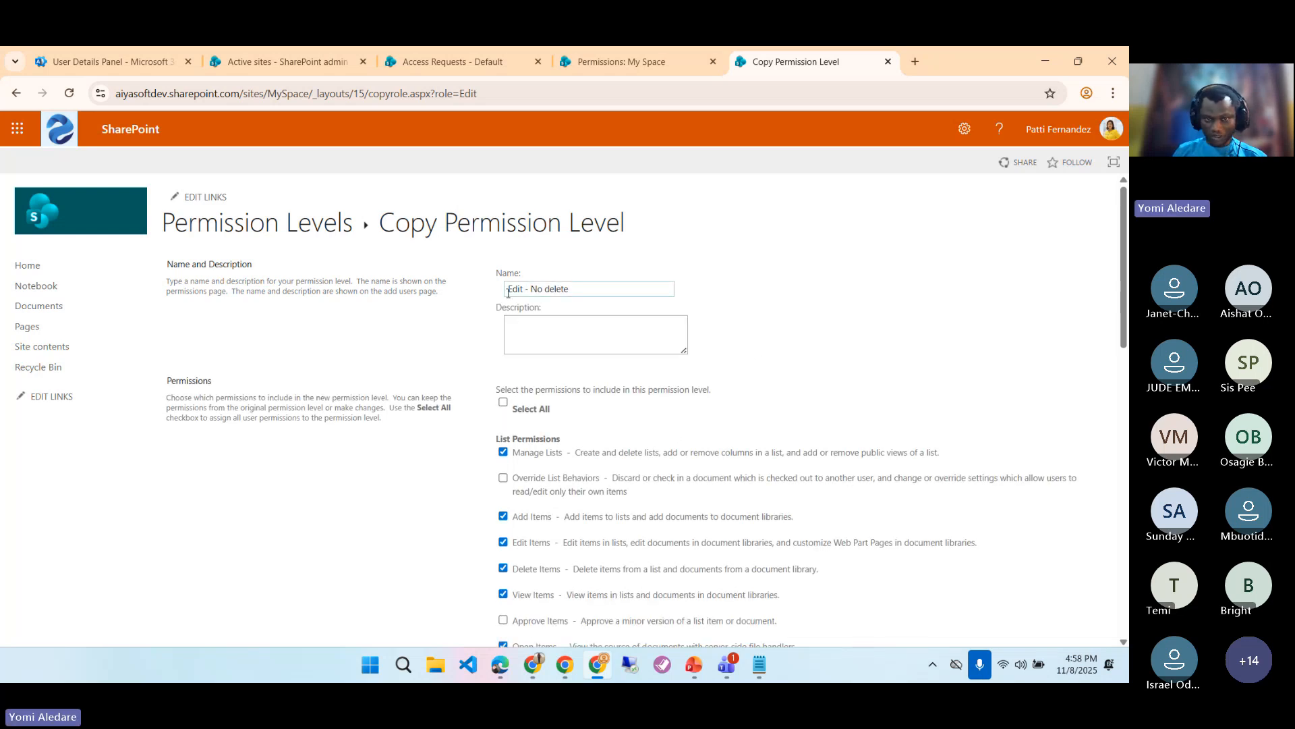
- Exclude the Delete Items and Delete Versions list permissions from the copied level
scroll(580, 323, down, 2)
scroll(536, 315, down, 1)
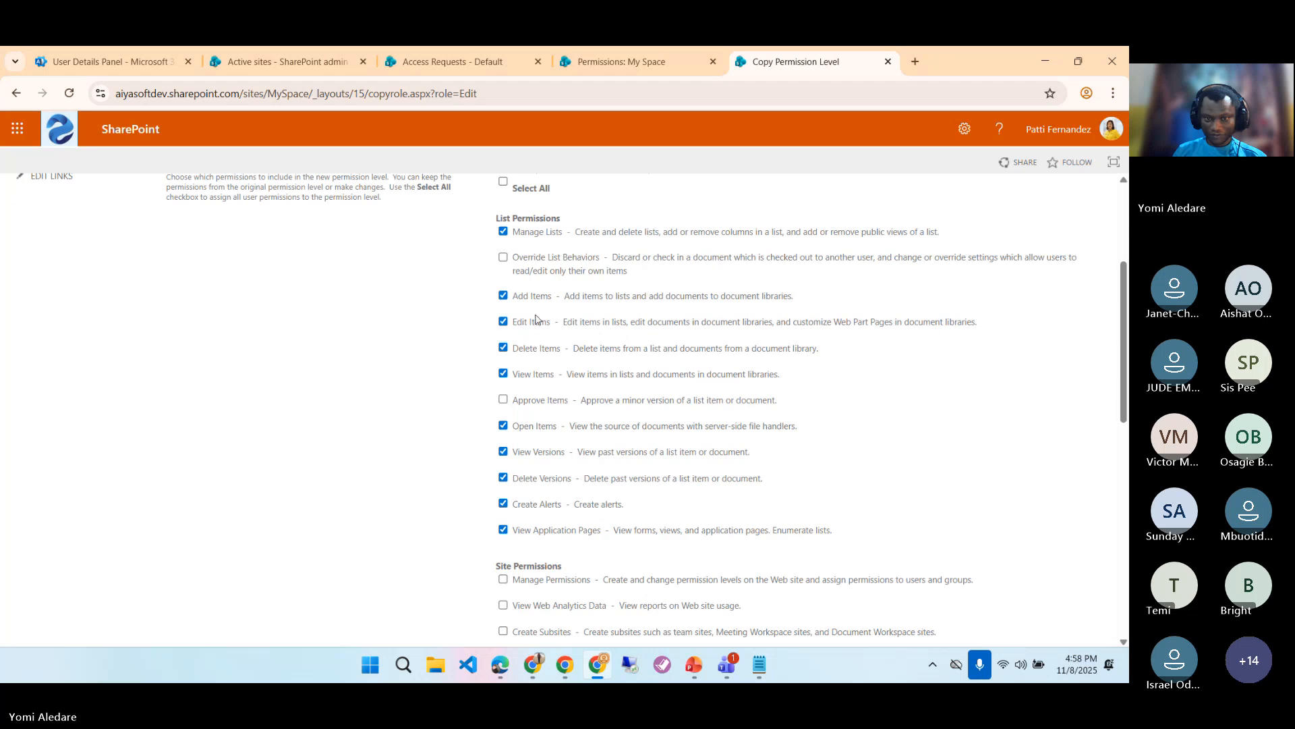
click(554, 348)
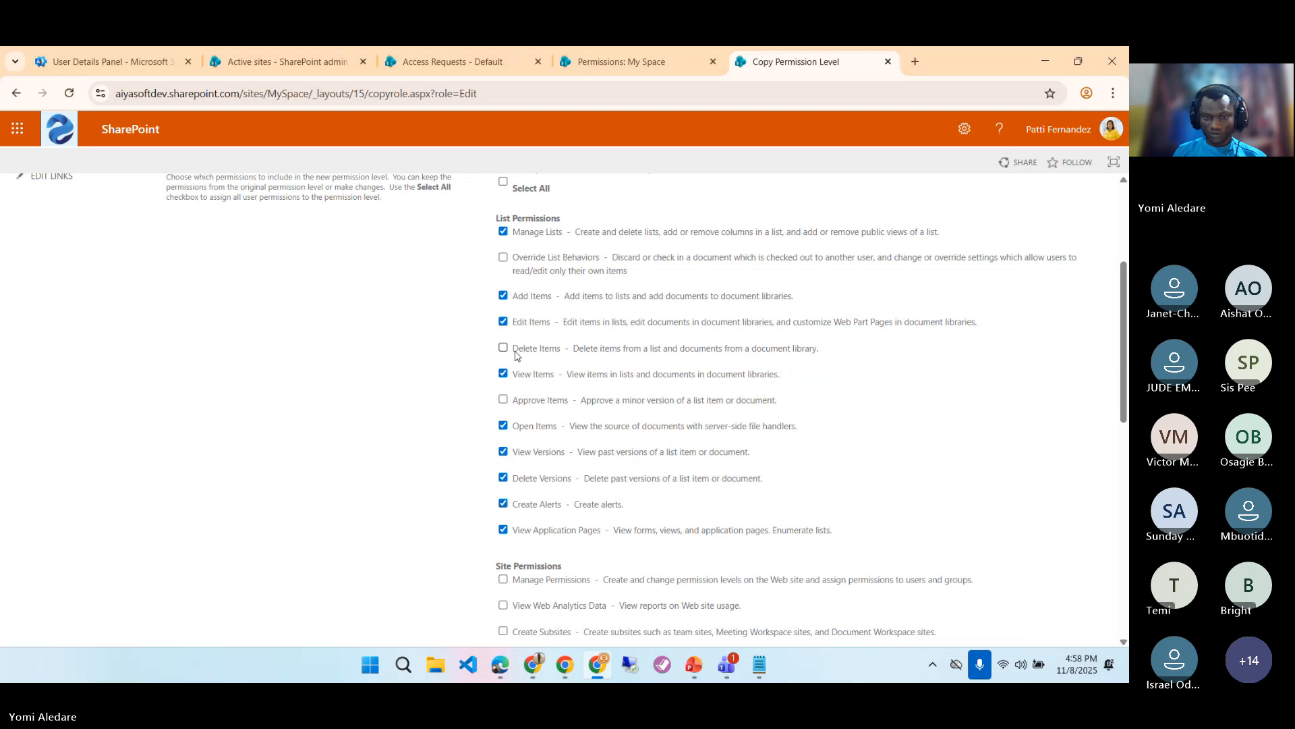
click(503, 478)
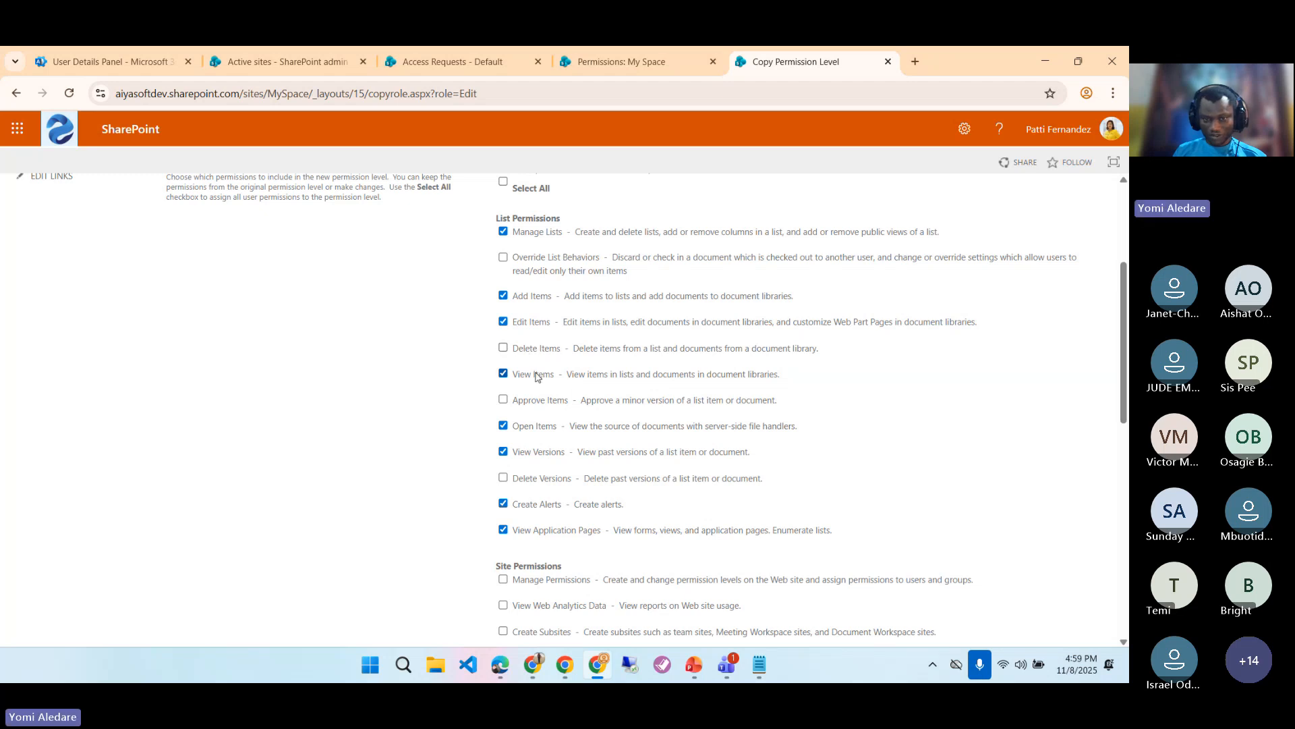
- Examine the remaining site and personal permissions of the copied level, and recheck its list permissions
scroll(538, 376, down, 1)
scroll(573, 414, down, 3)
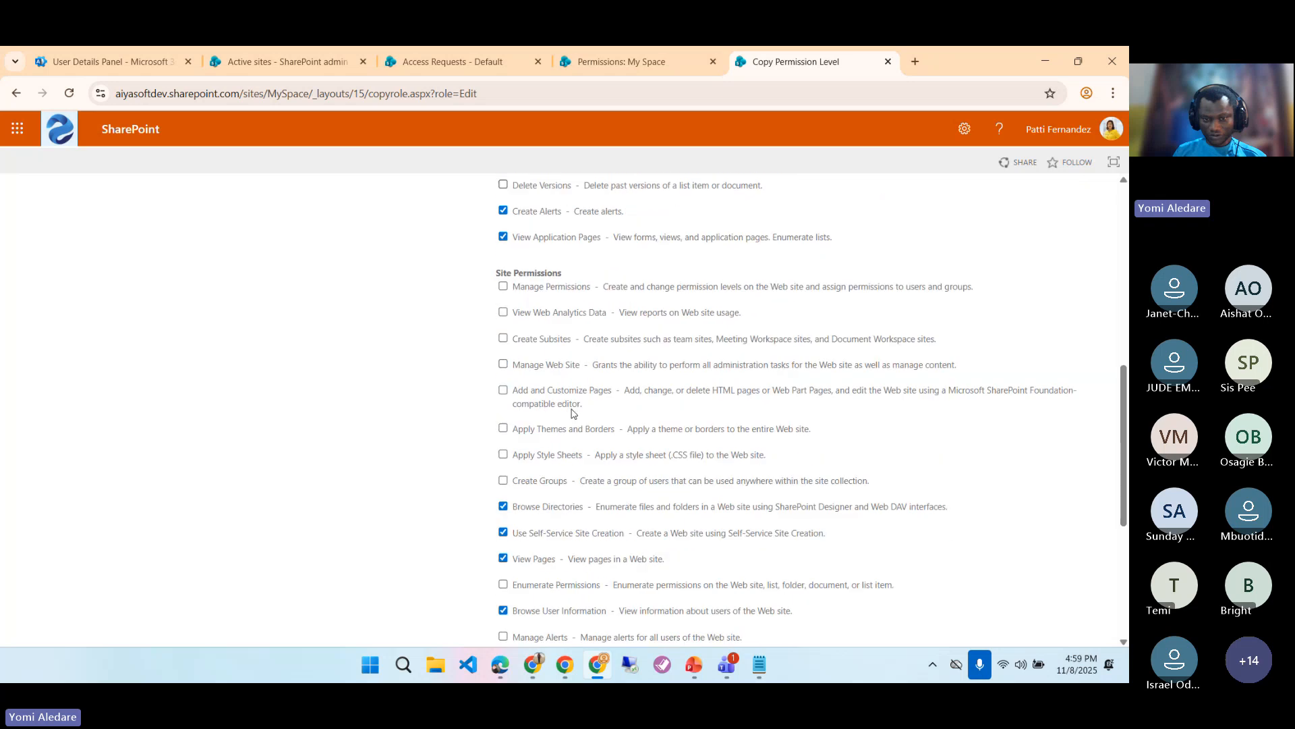
scroll(572, 412, down, 1)
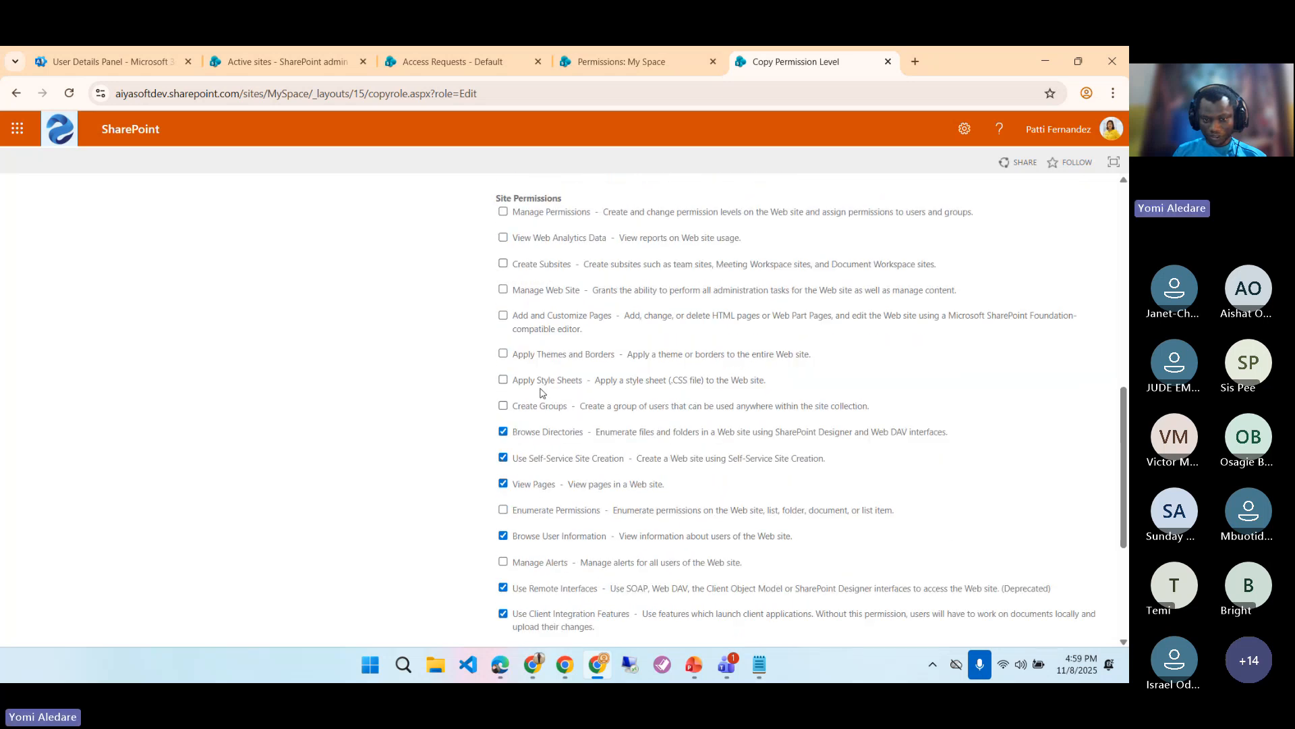
scroll(542, 393, down, 2)
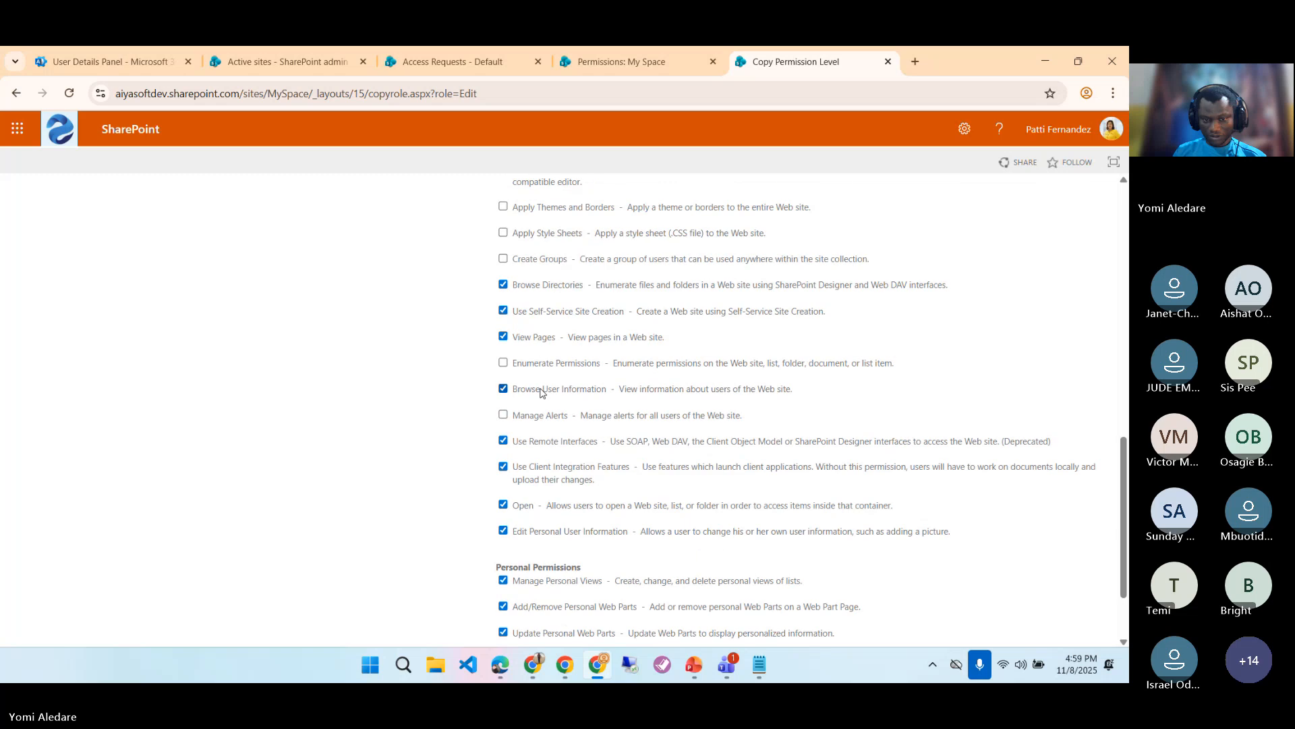
scroll(542, 393, down, 2)
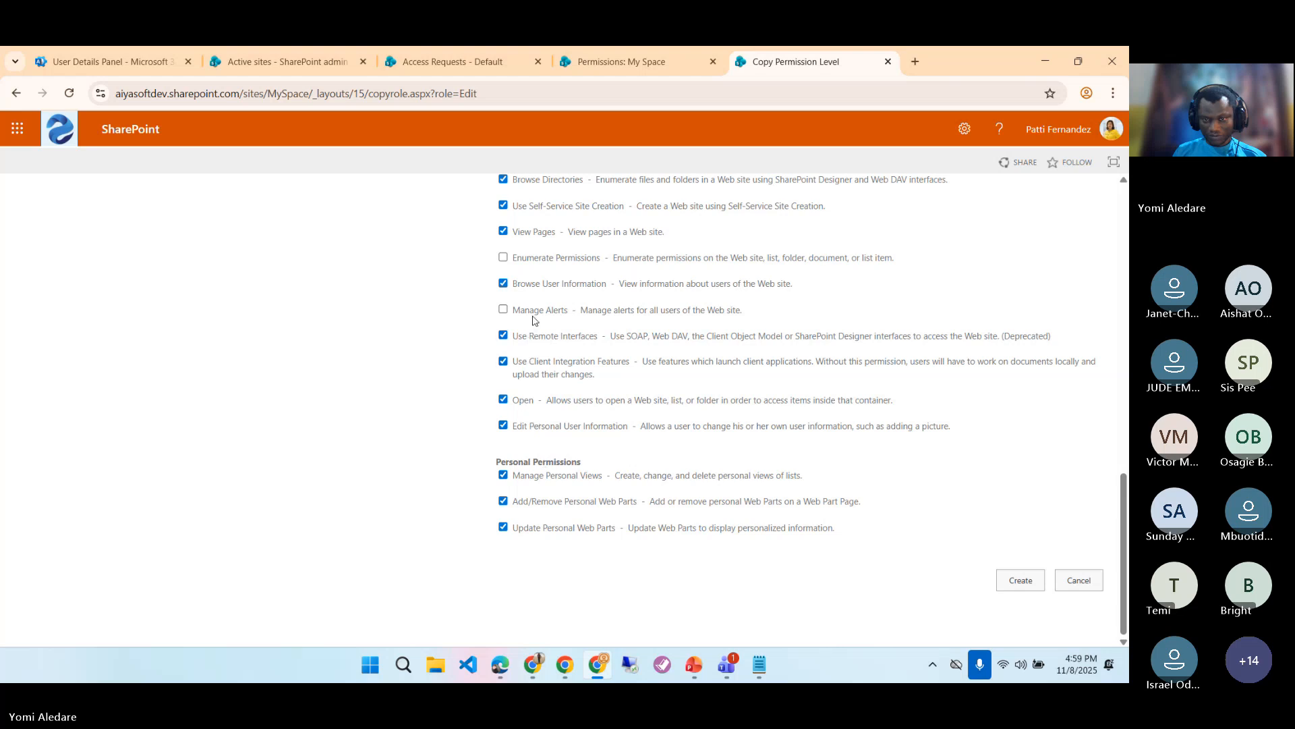
scroll(535, 320, up, 1)
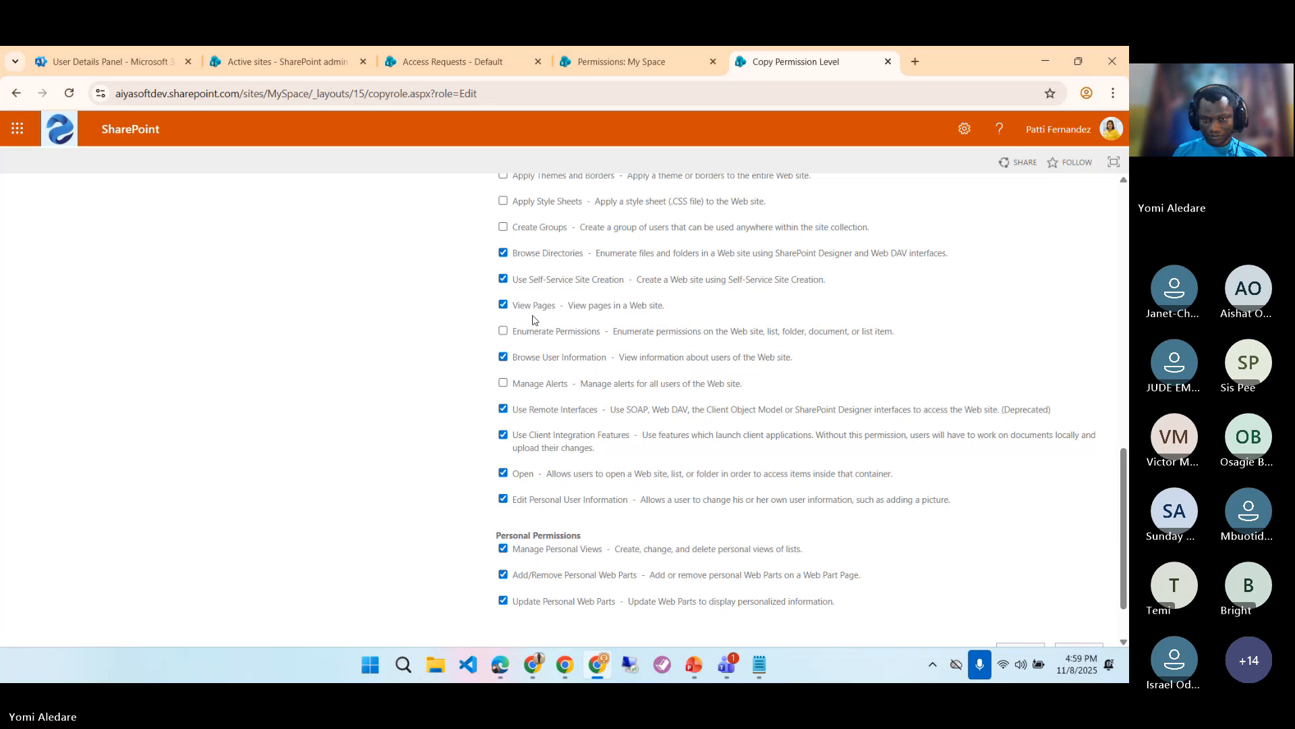
scroll(534, 320, up, 1)
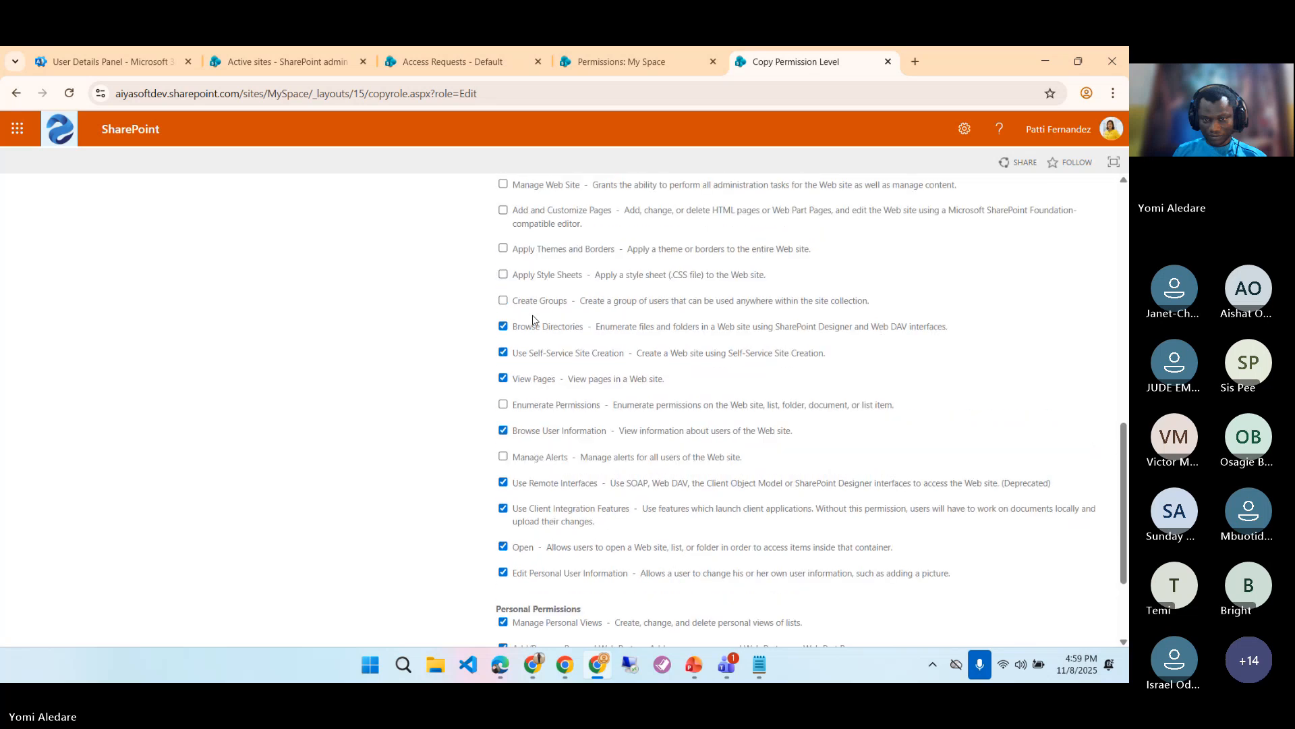
scroll(534, 320, up, 2)
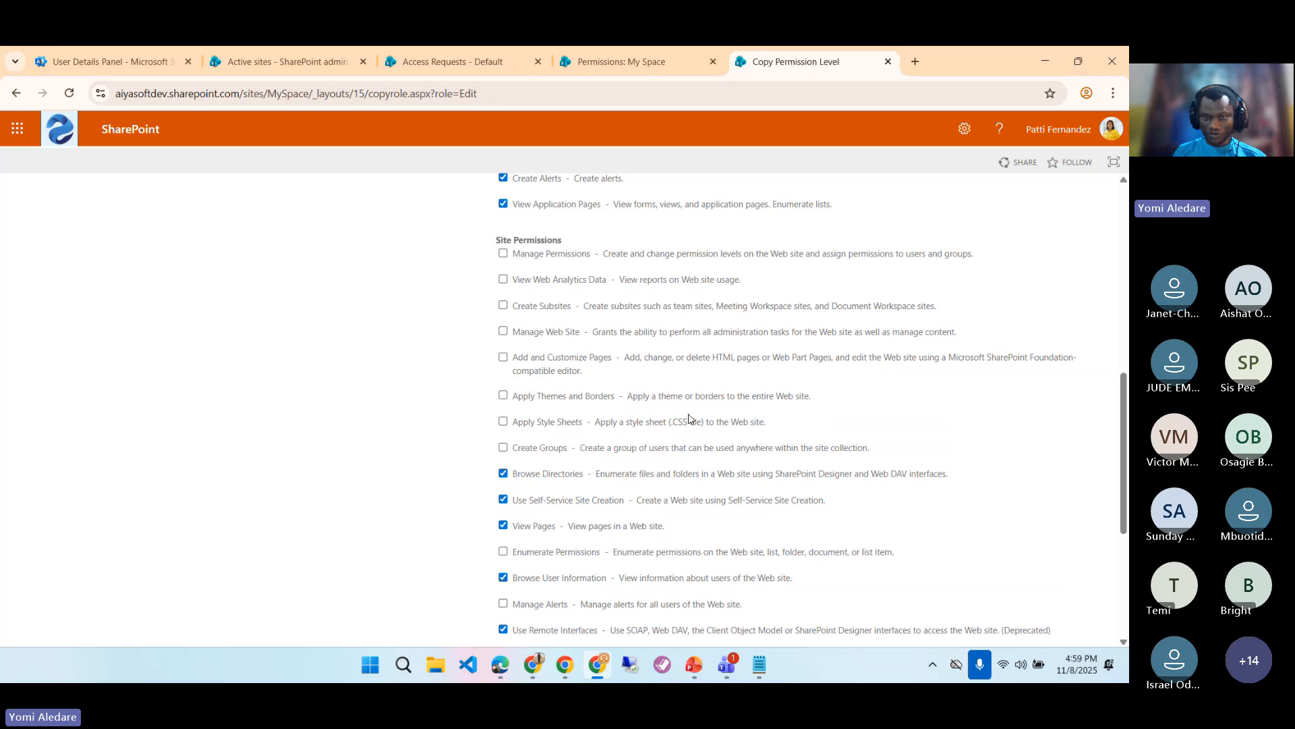
scroll(689, 418, up, 4)
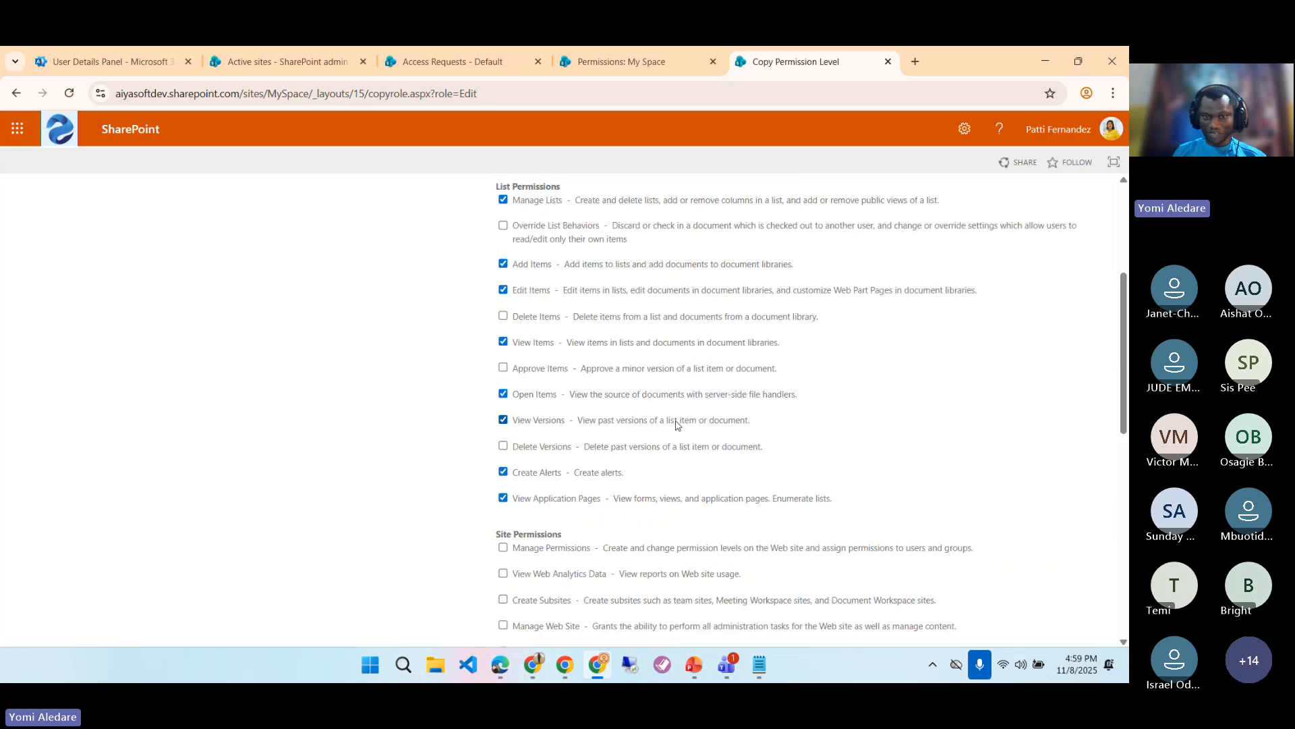
- Recheck the included permissions and create the "Edit - No delete" permission level
scroll(683, 421, up, 3)
scroll(676, 424, down, 4)
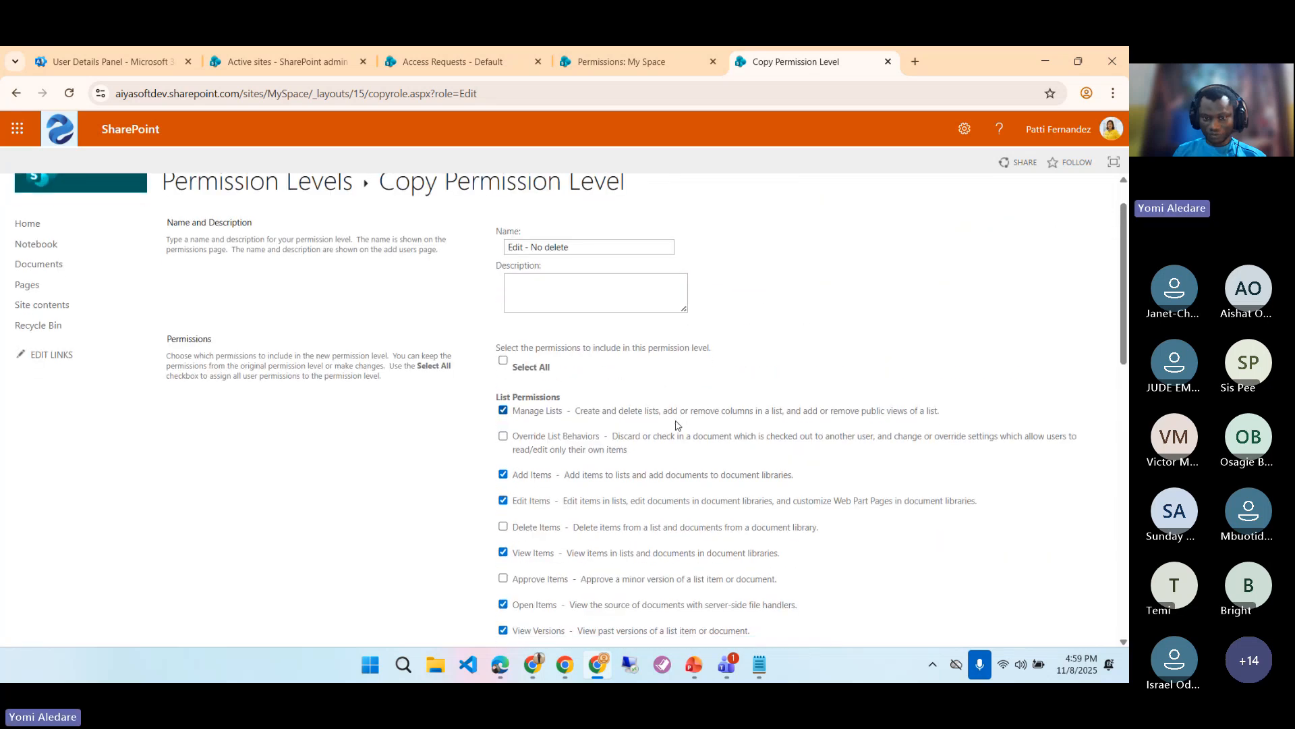
scroll(944, 493, down, 7)
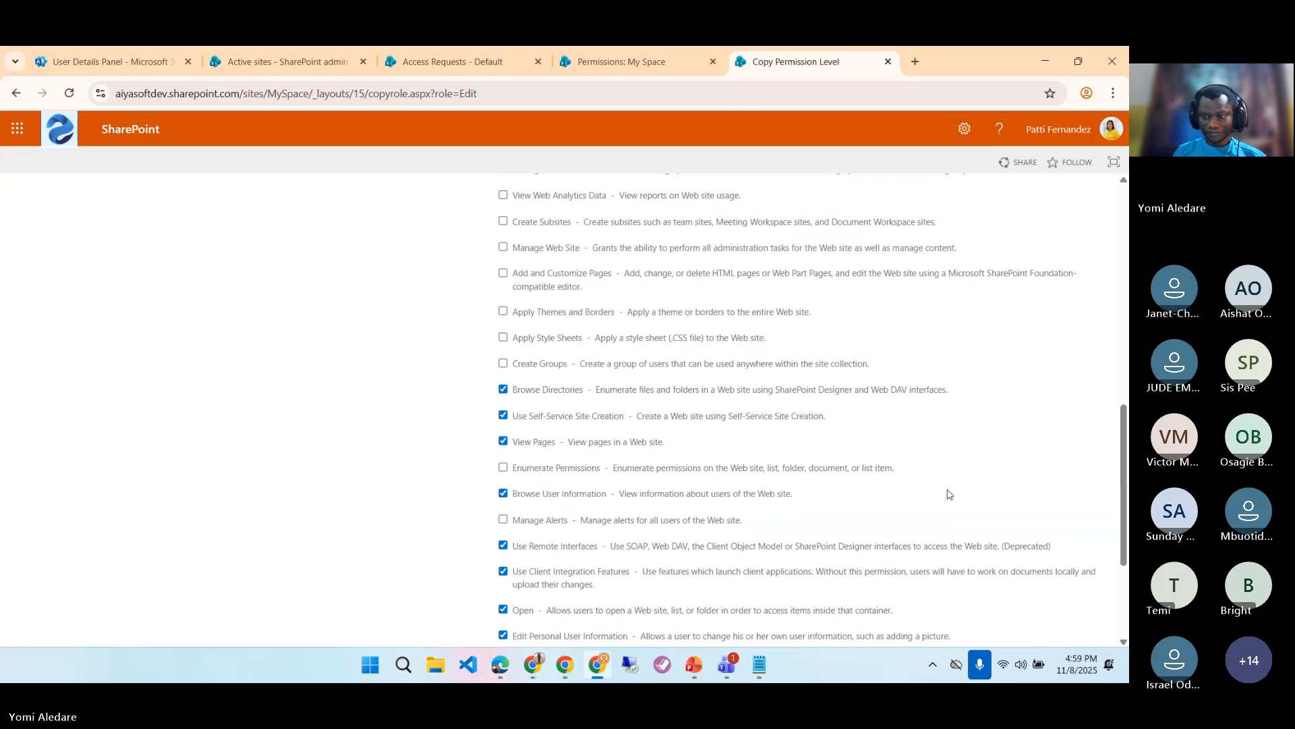
click(1021, 581)
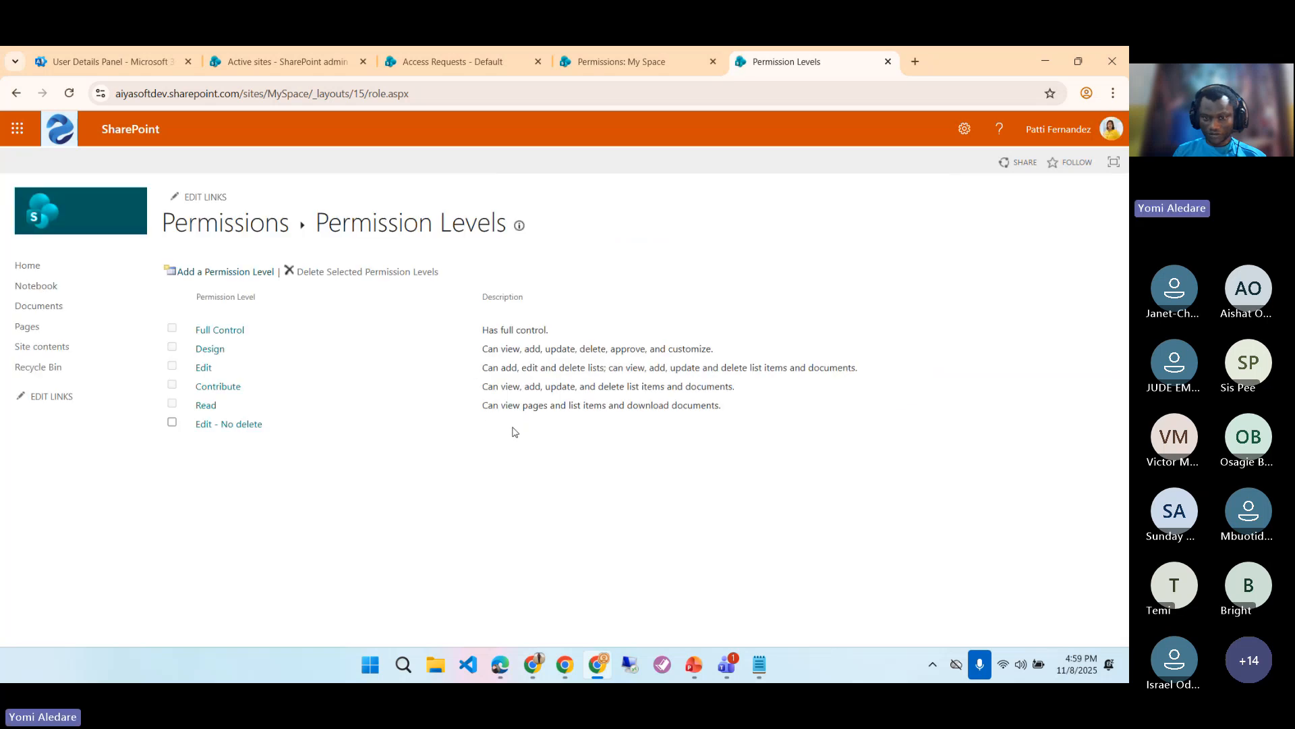
- Copy the Edit level's description into the description of the "Edit - No delete" permission level
triple_click(490, 369)
key(ctrl+c)
right_click(836, 370)
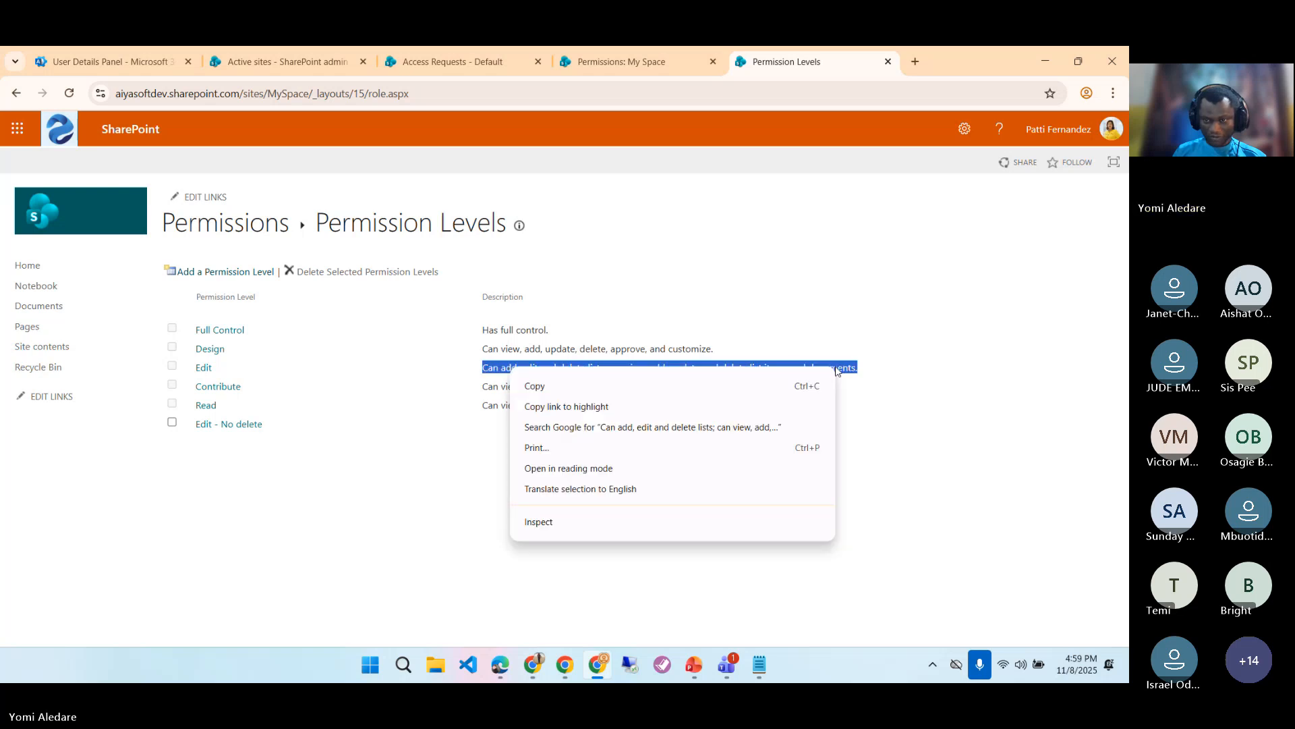
click(585, 386)
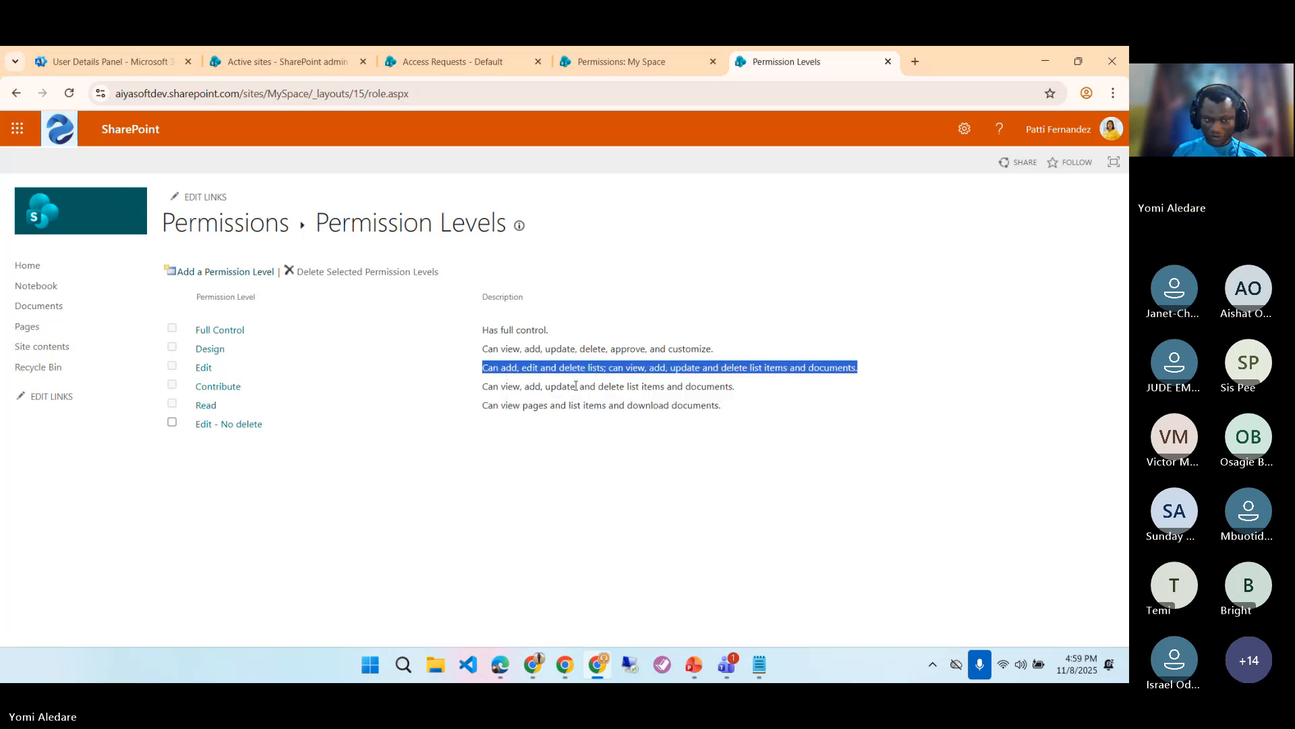
click(231, 425)
right_click(527, 337)
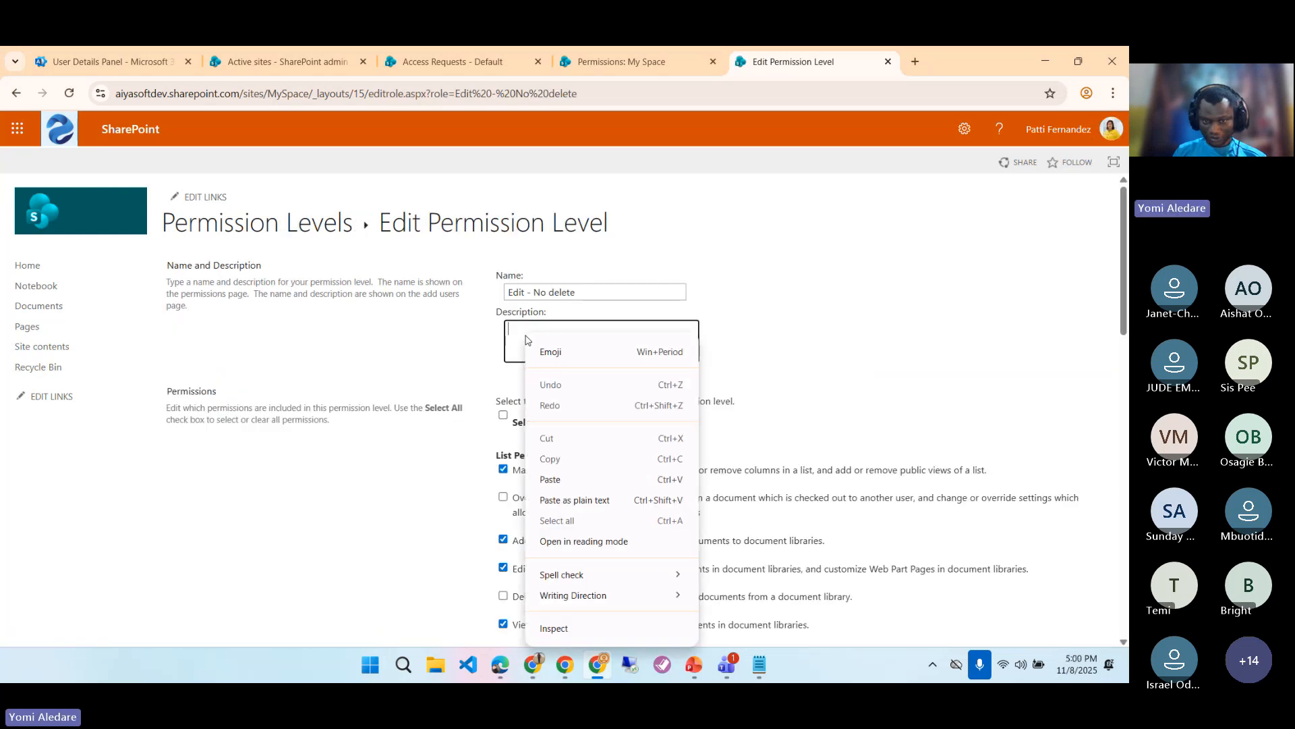
click(551, 480)
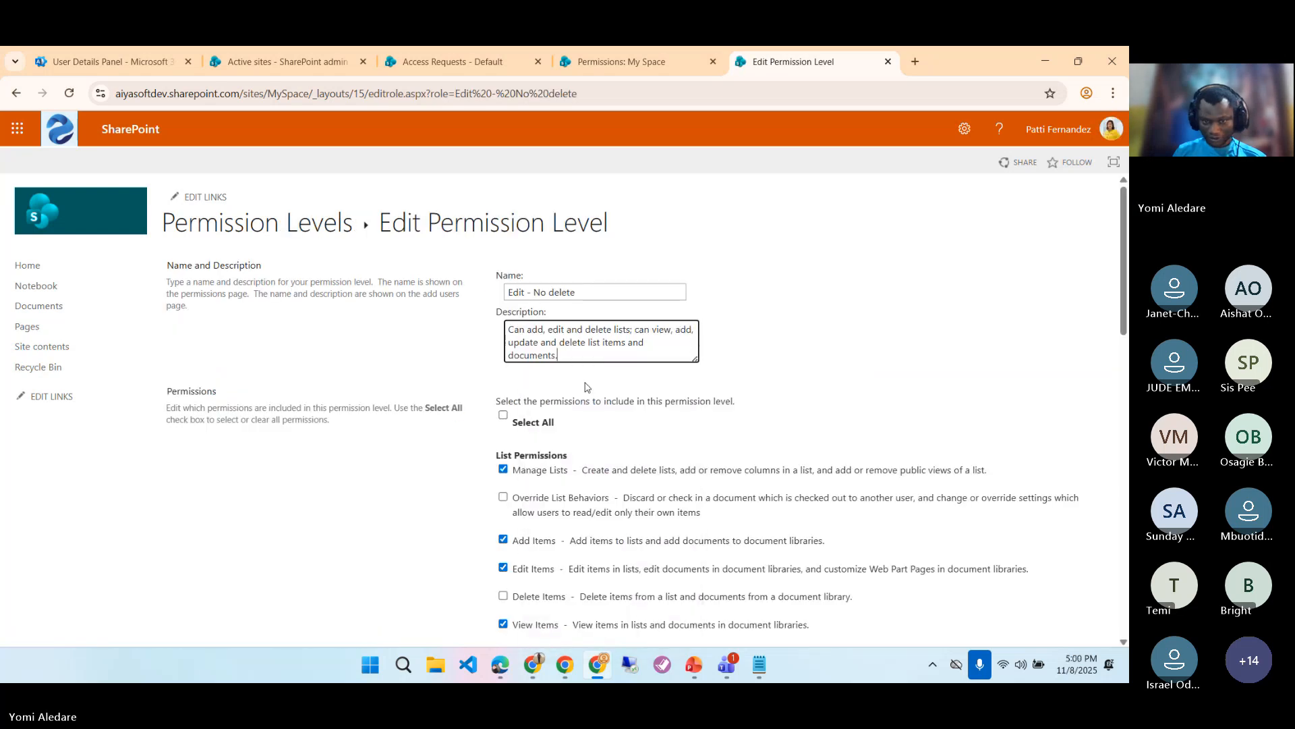
- Reword the start of the description to "Can add and edit lists", removing the mention of deleting lists
double_click(602, 329)
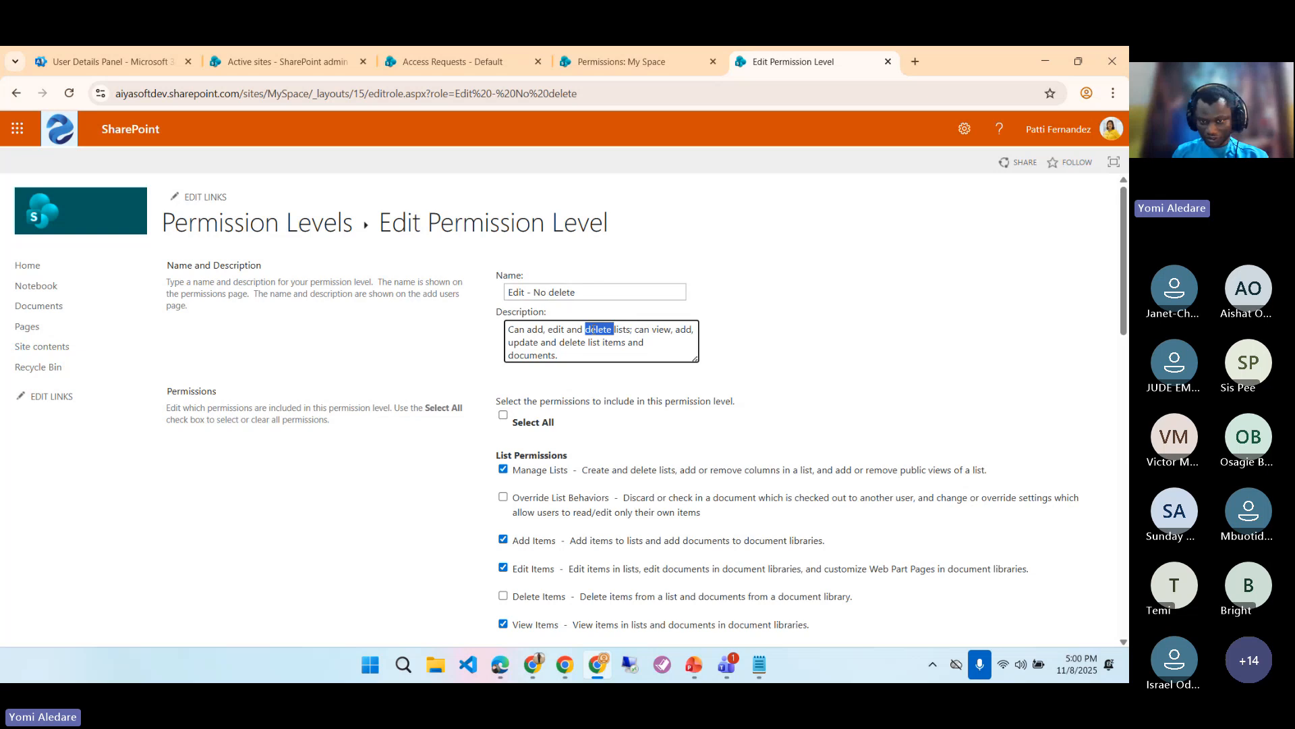
key(BackSpace)
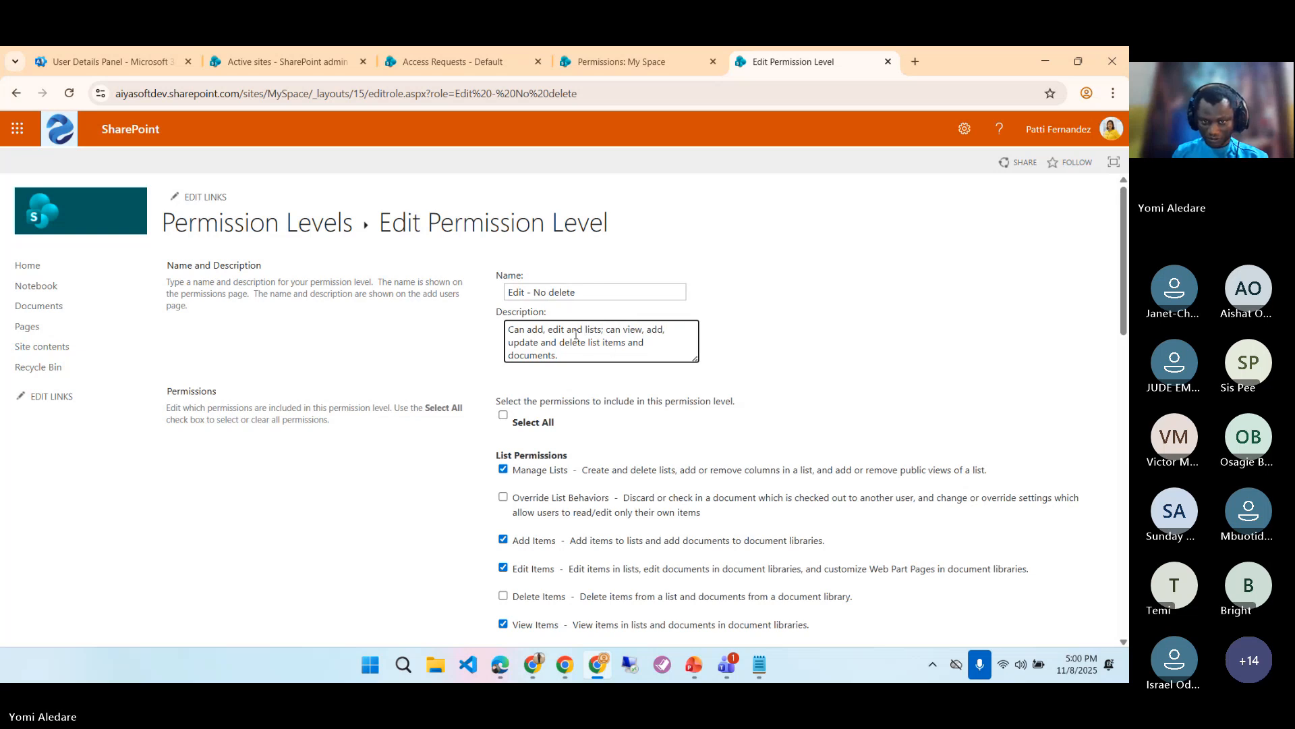
double_click(575, 330)
key(BackSpace)
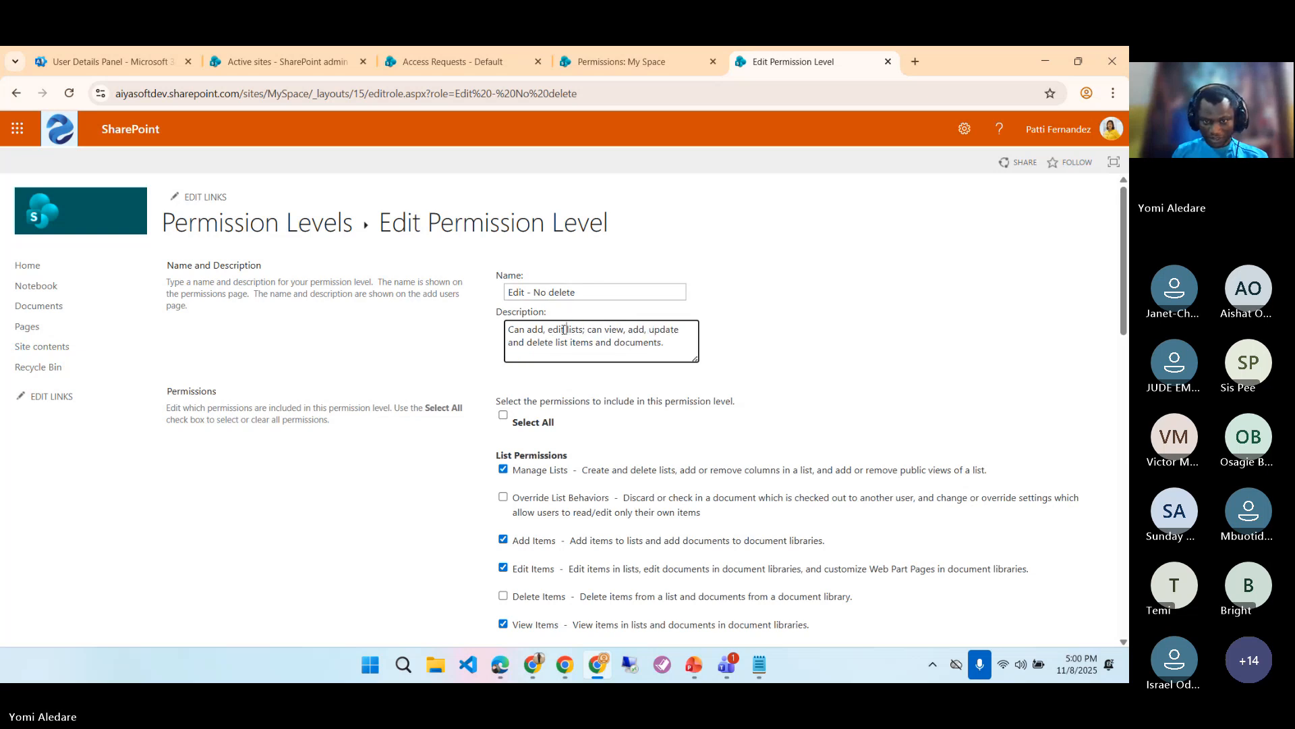
text(and)
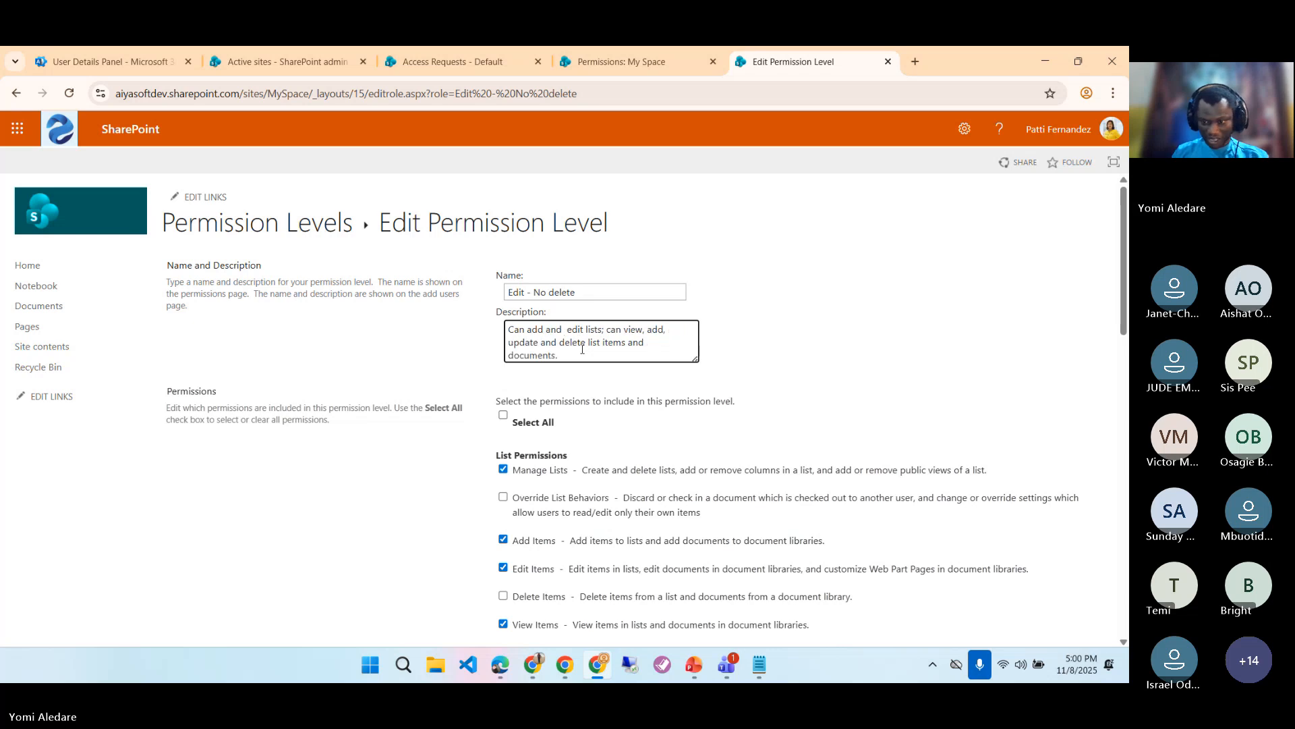
key(BackSpace)
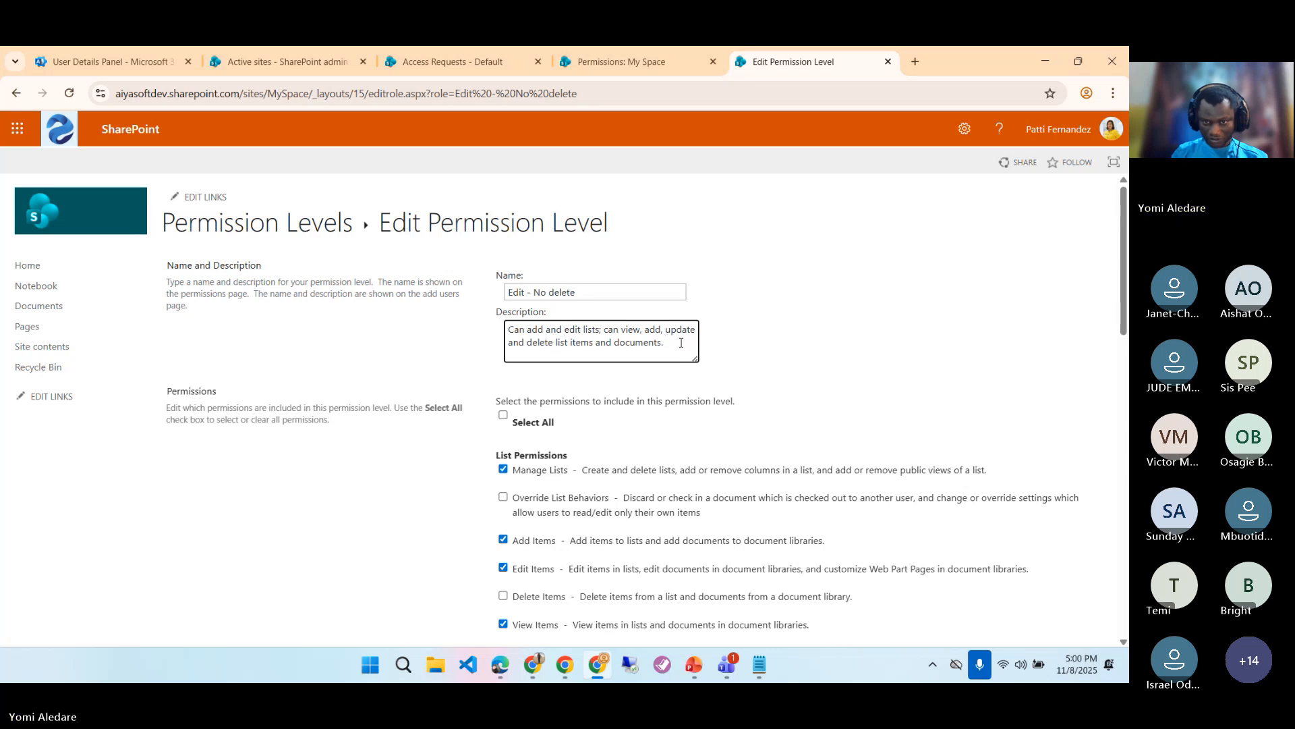
- Reword the rest of the description to "can view, add and update list items and documents." and save the permission level
key(BackSpace)
key(BackSpace)
text(and)
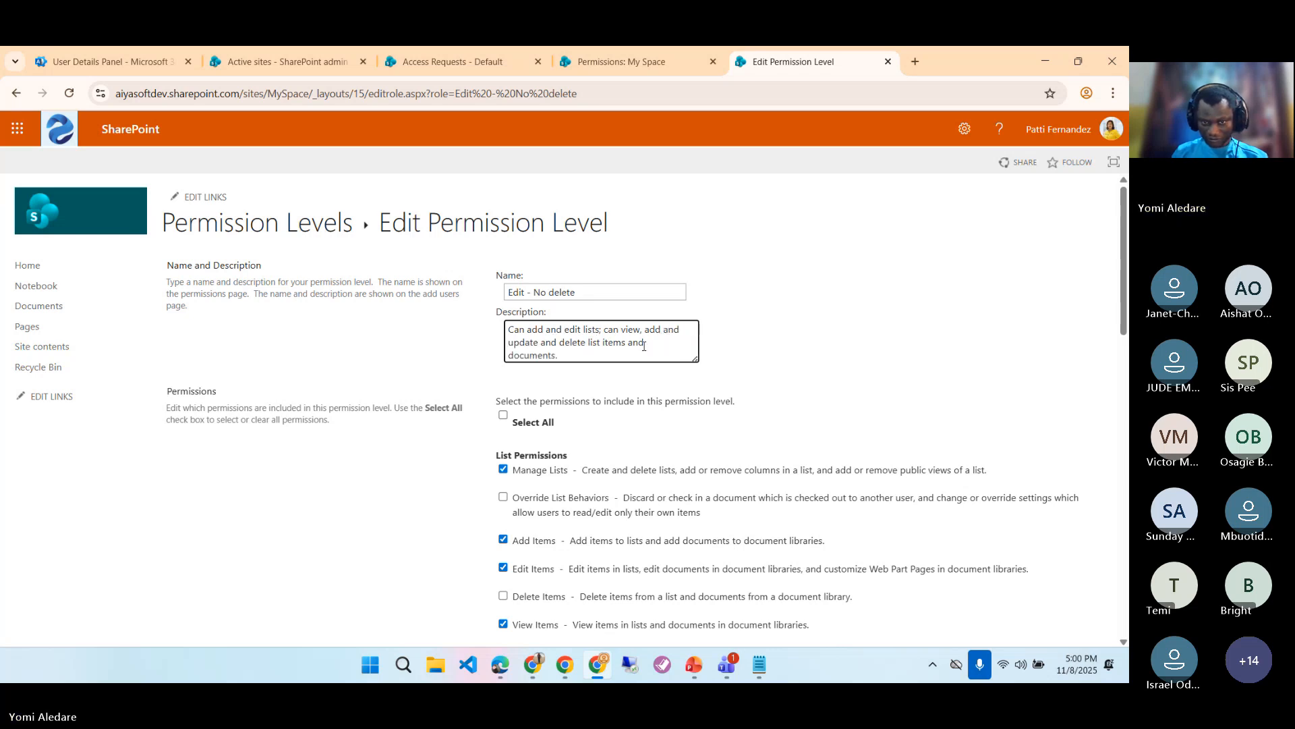
drag(540, 343, 589, 343)
key(BackSpace)
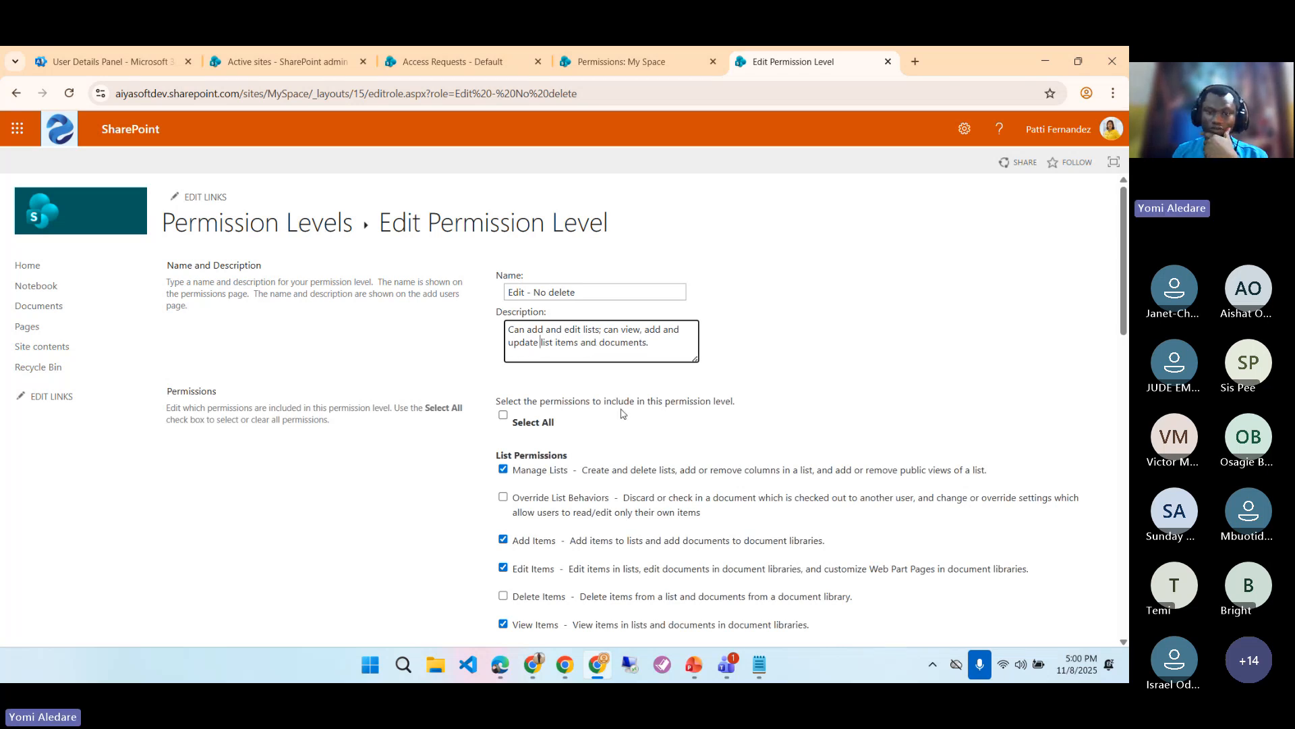
scroll(803, 477, down, 9)
scroll(807, 478, down, 5)
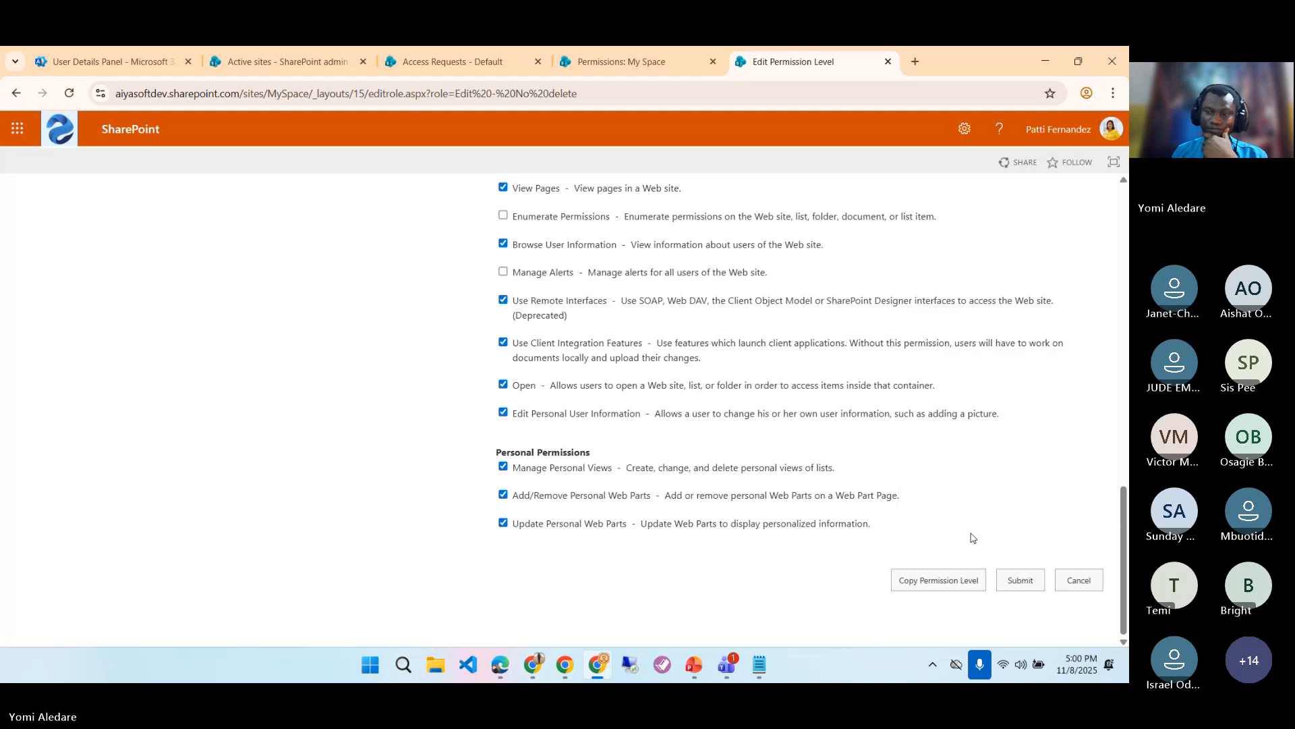
click(1019, 581)
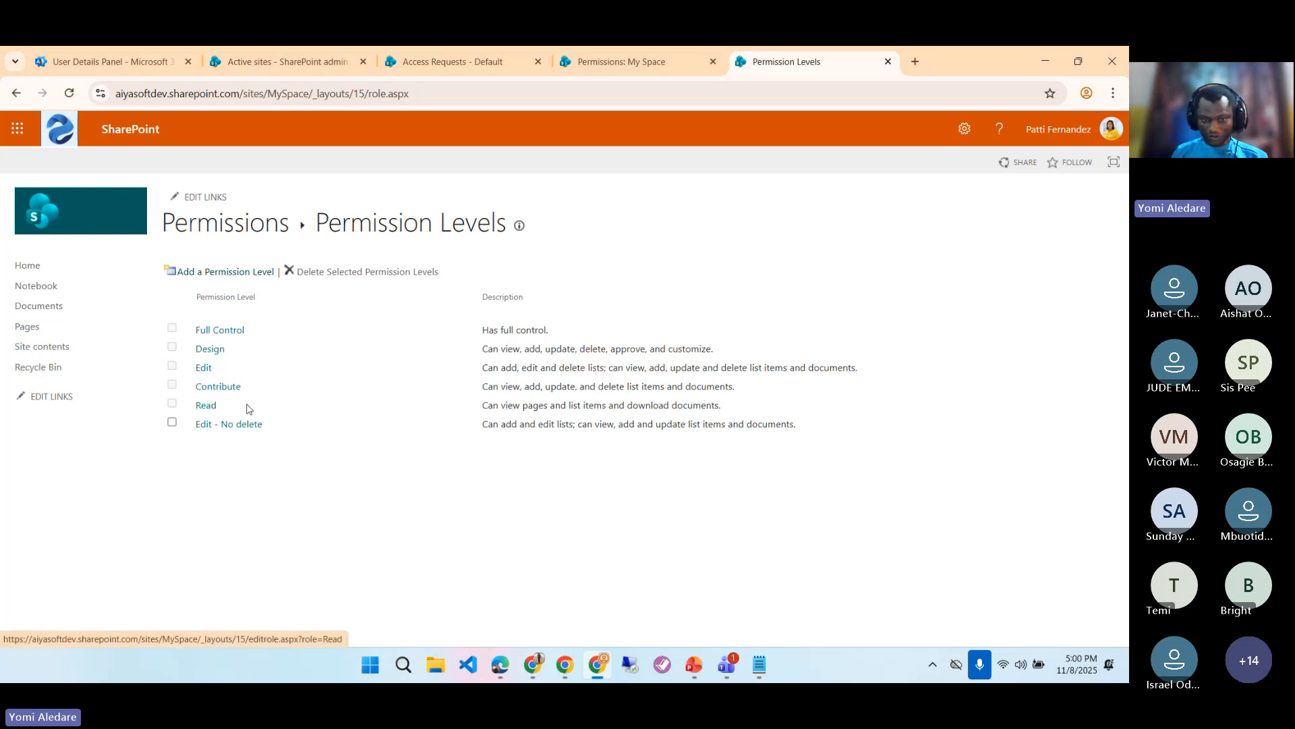
- Copy the Read level's description text, open that permission level, and start a copy of it
drag(482, 406, 728, 408)
key(ctrl+c)
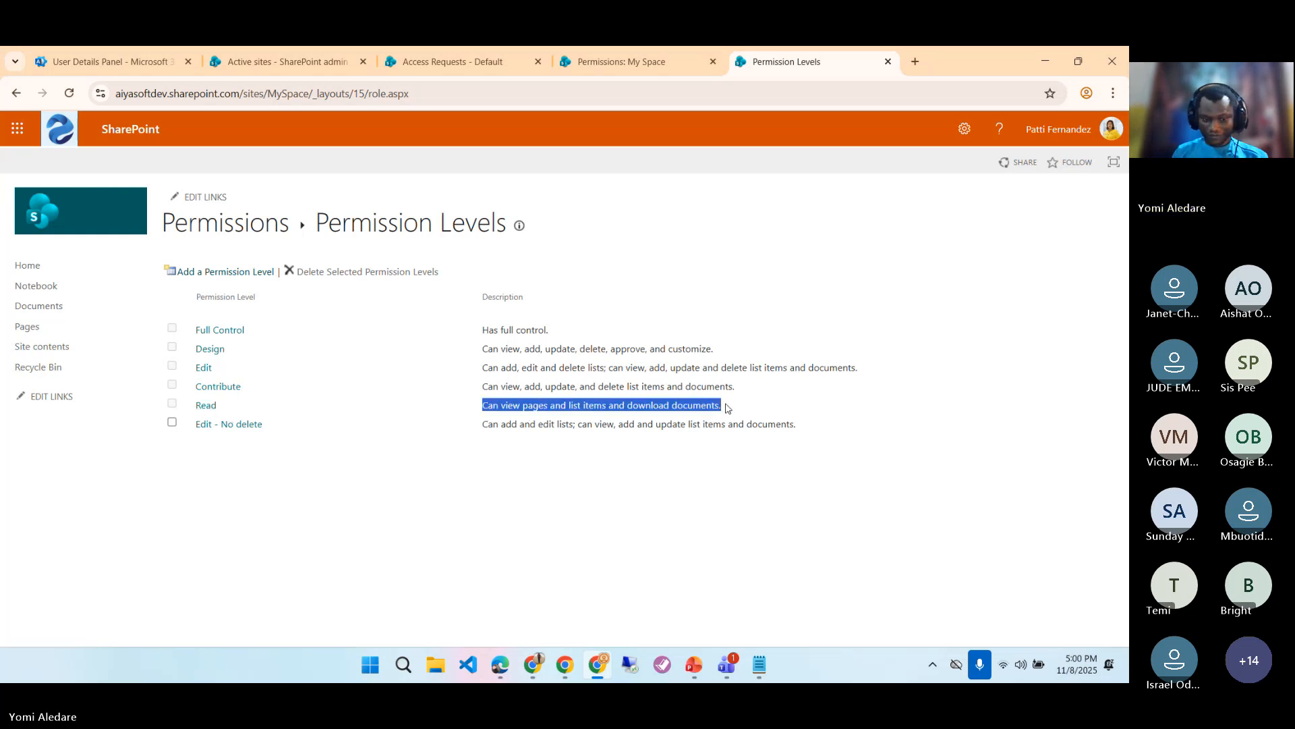
click(206, 406)
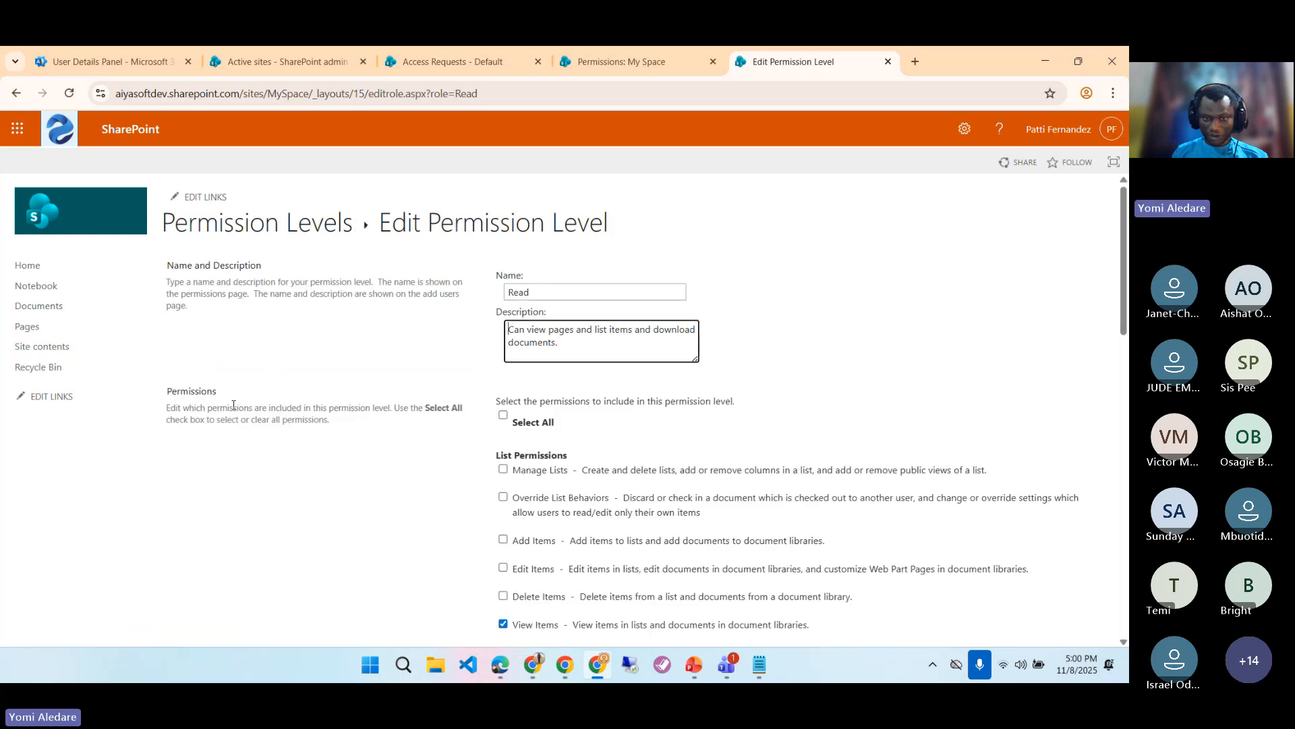
scroll(796, 470, down, 15)
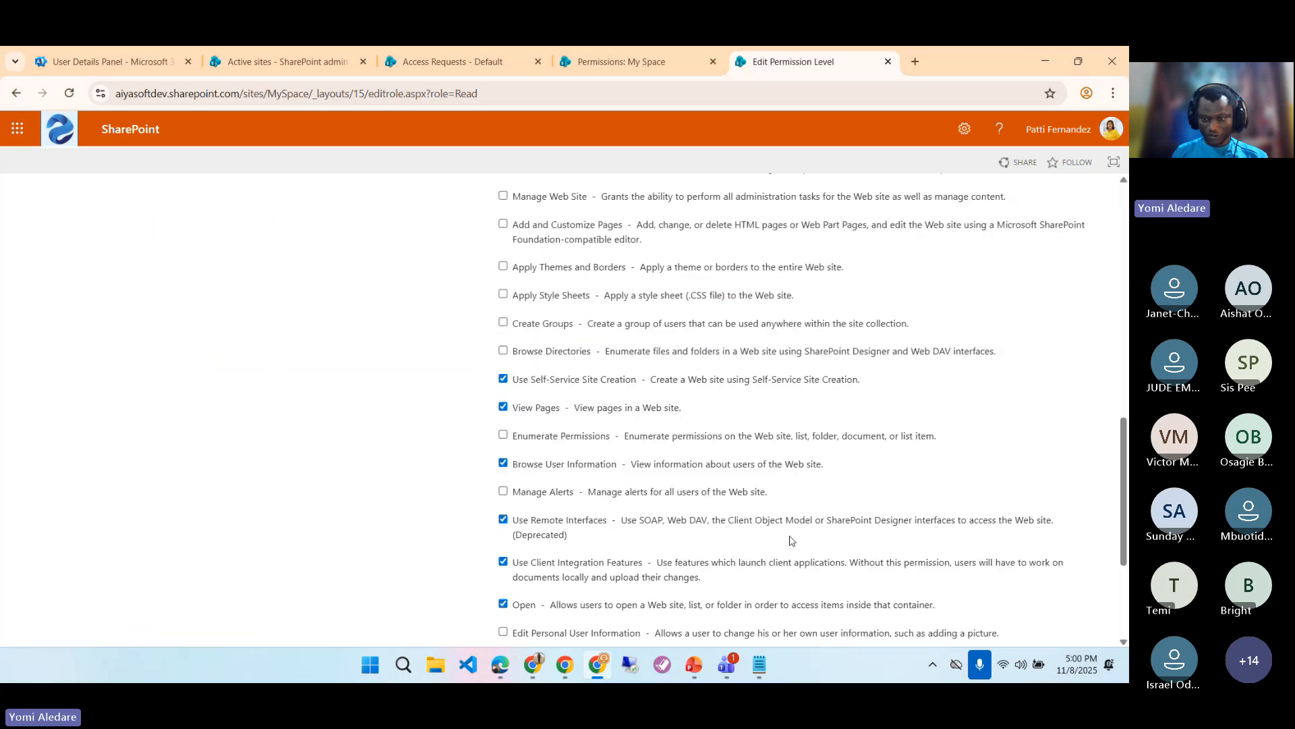
click(925, 585)
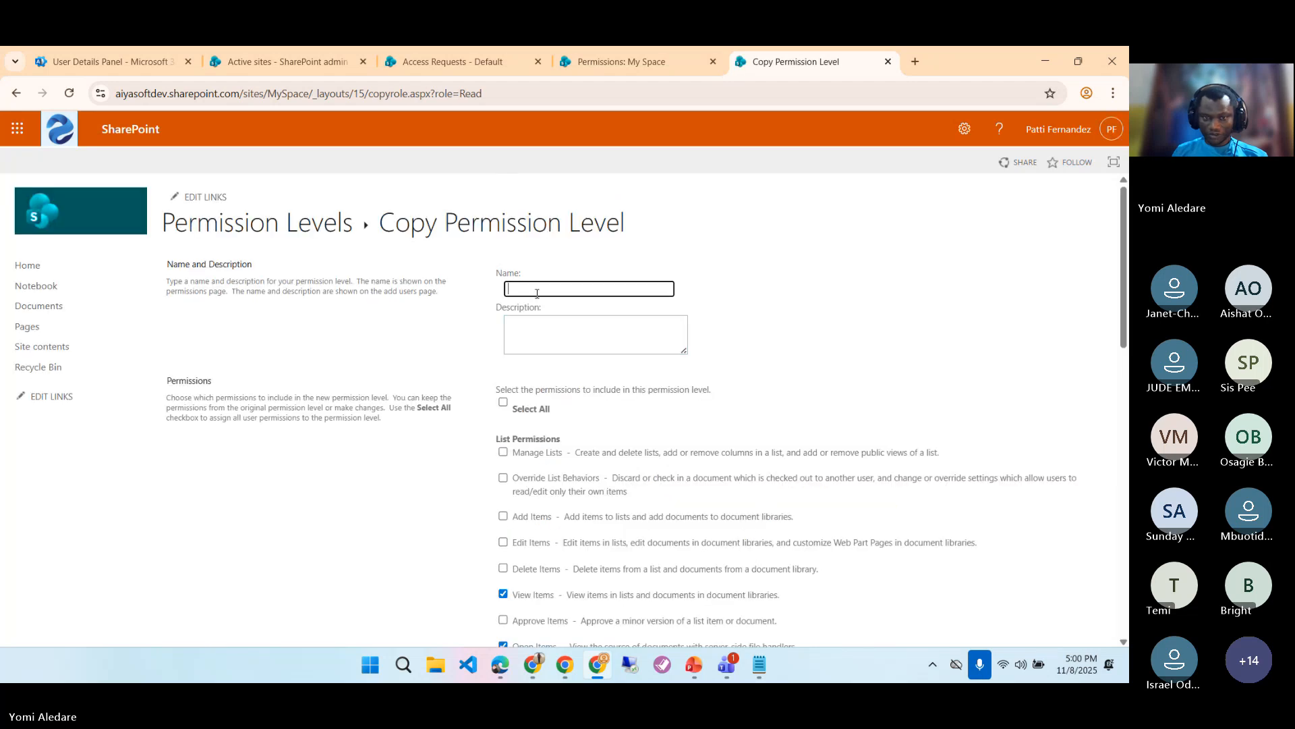
- Name the copied permission level "Read - No Download"
click(536, 291)
text(R)
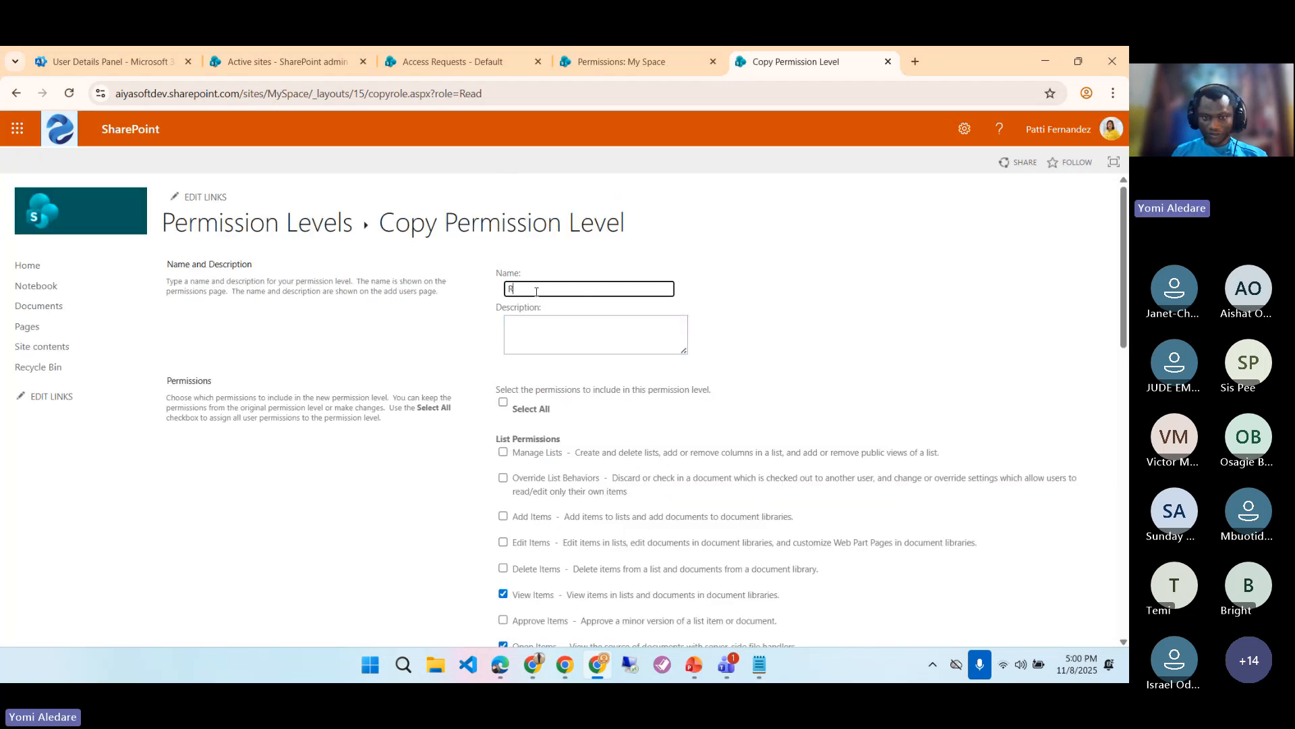
text(ead - N)
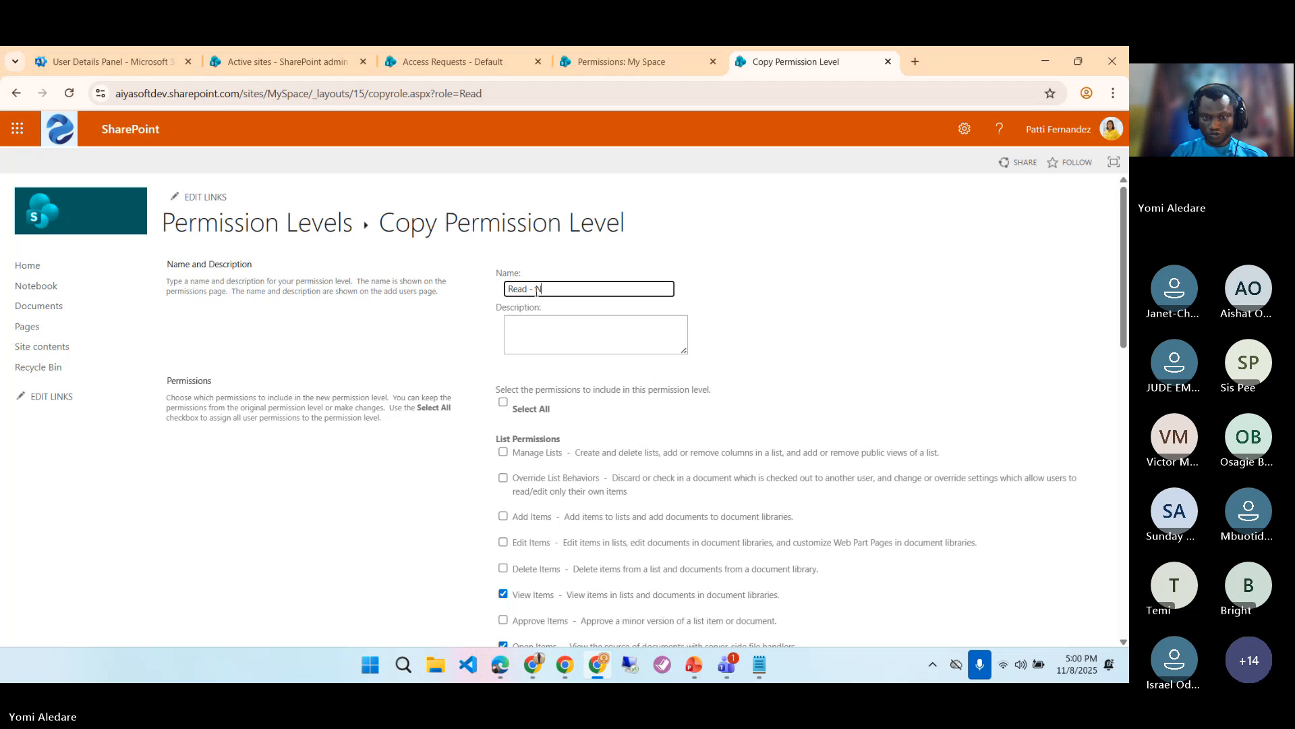
text(o Download)
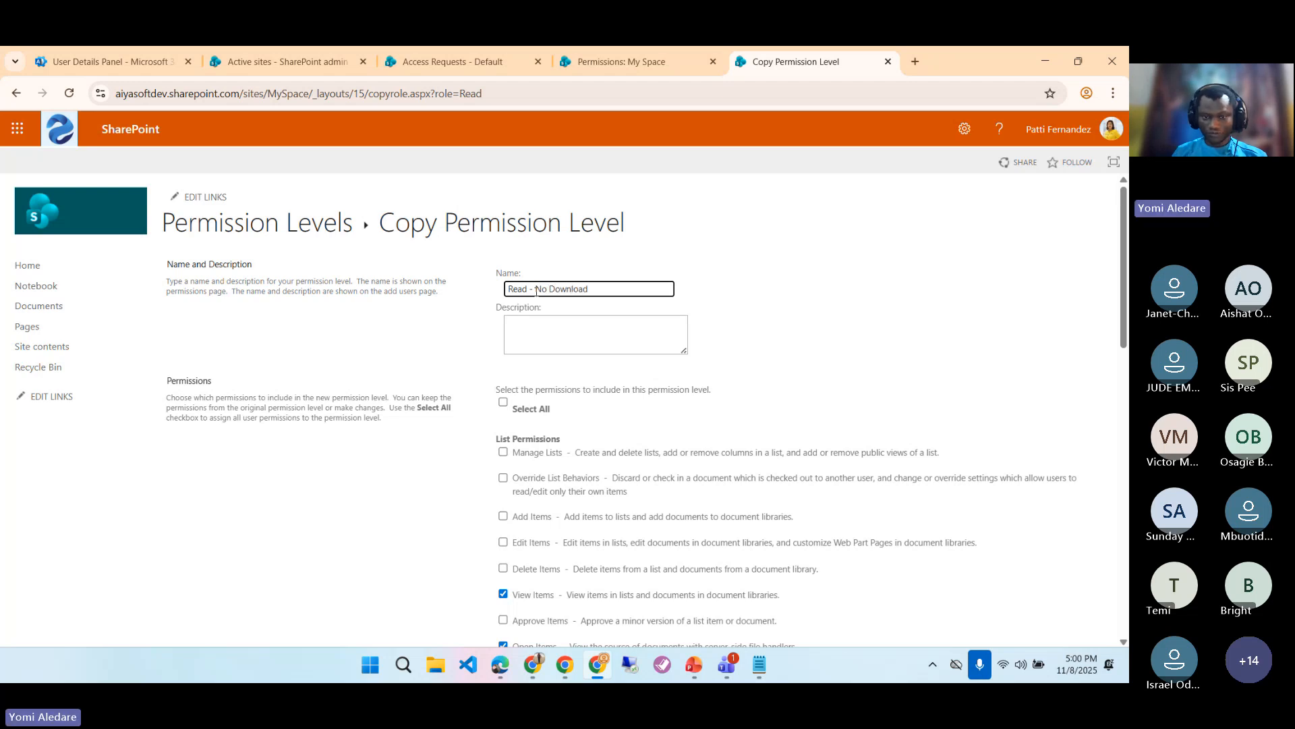
- Paste the copied description and reword it to "Can view pages and list items but not download documents."
click(531, 332)
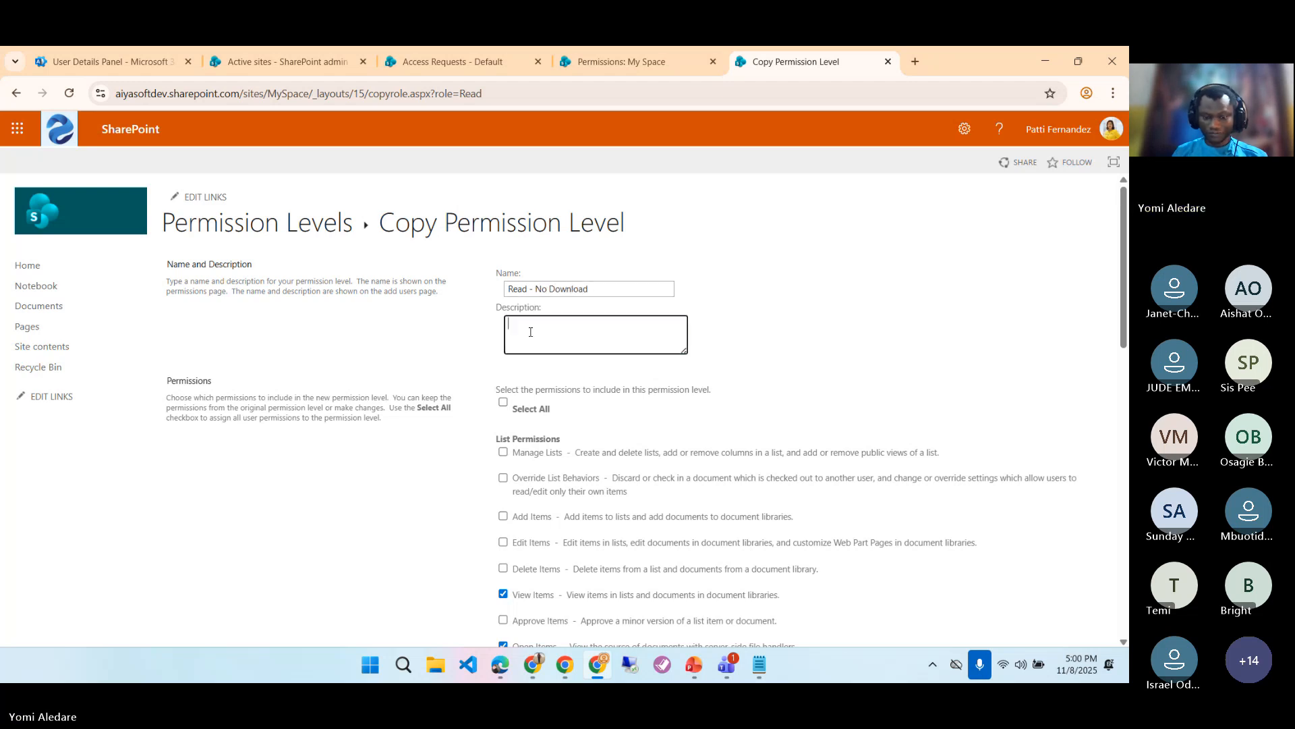
key(ctrl+v)
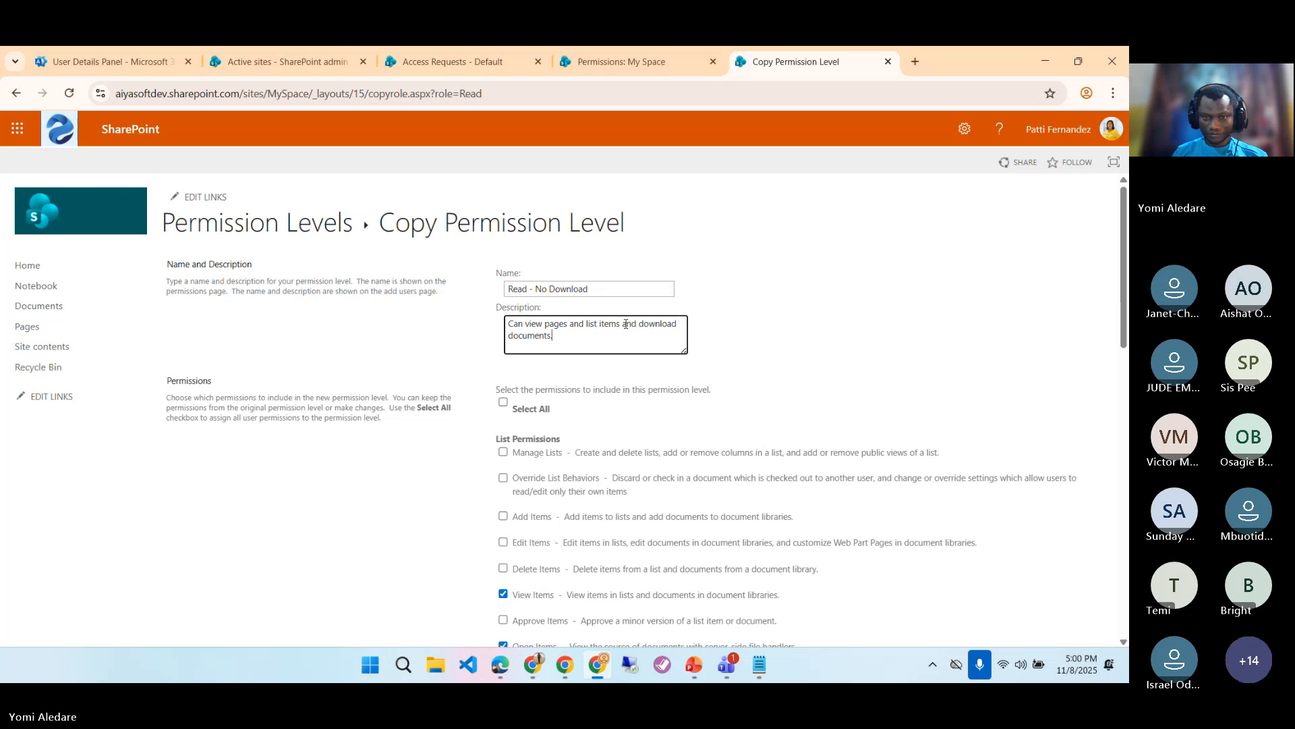
drag(622, 325, 637, 325)
text(but n)
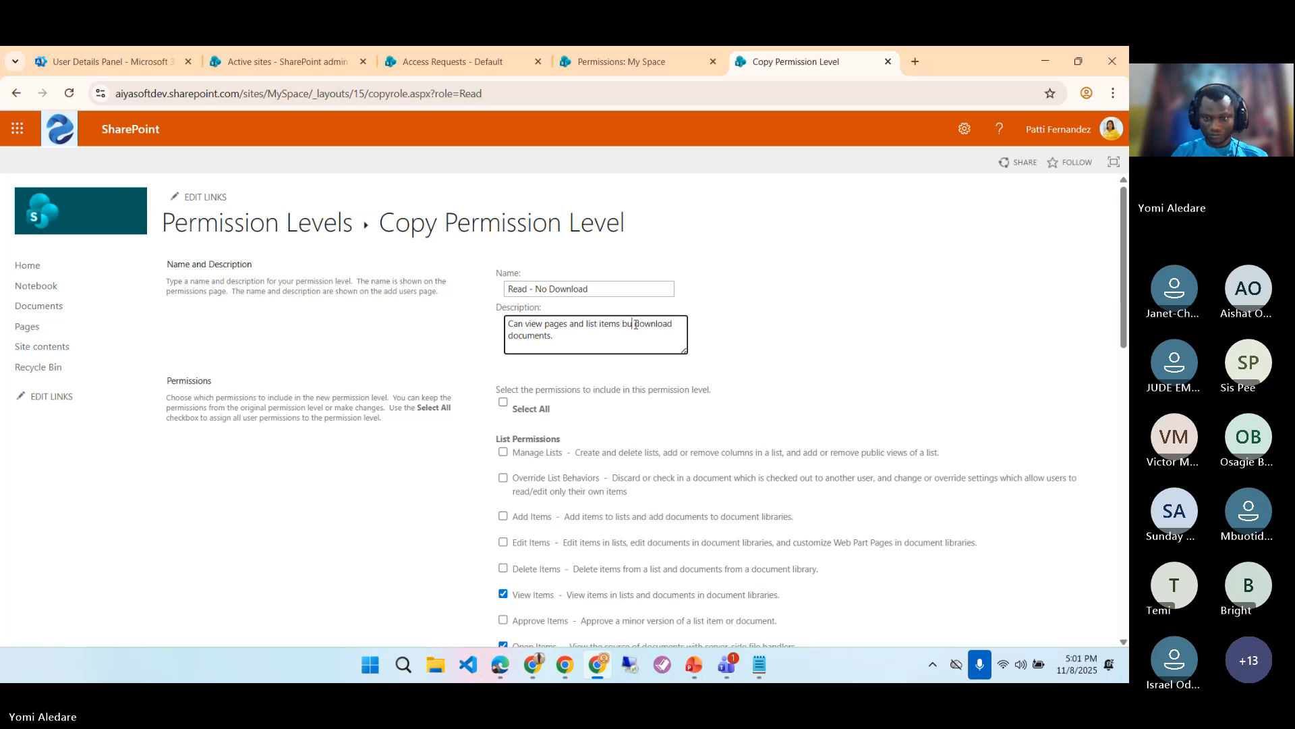
text(ot)
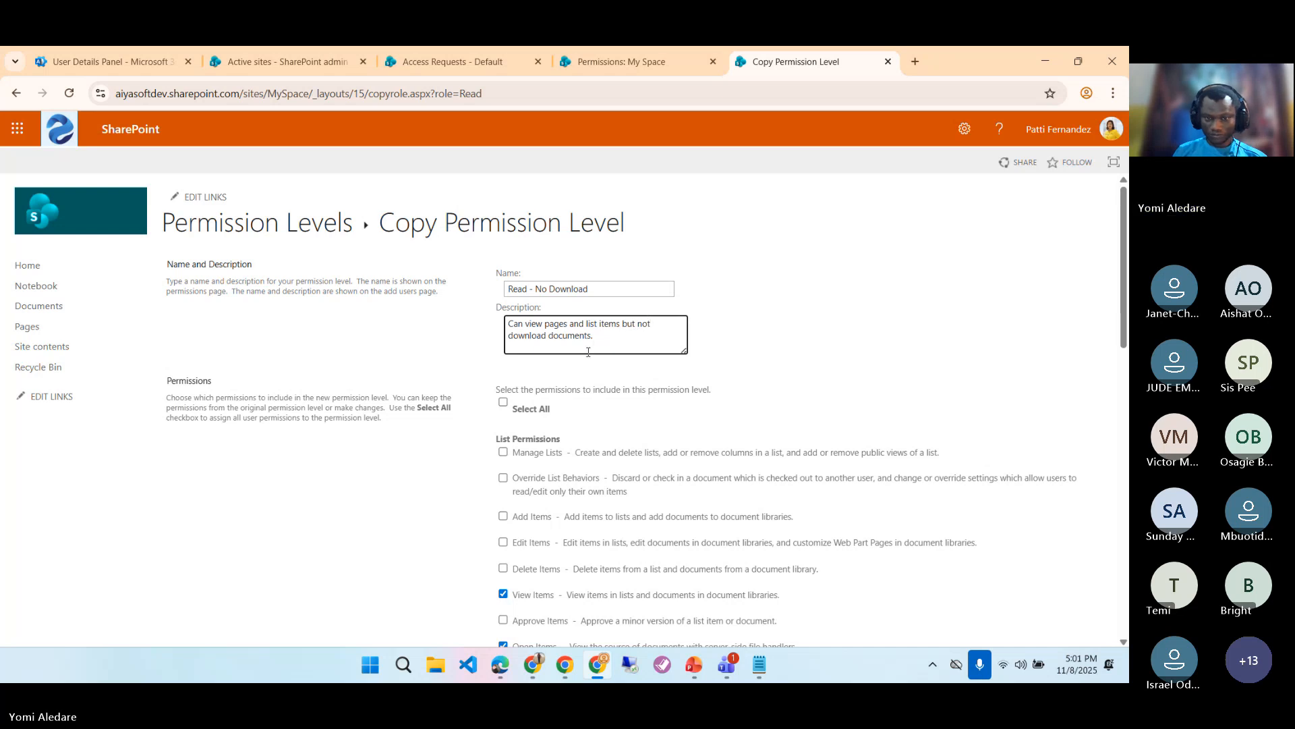
- Exclude the Open Items and View Versions list permissions from the copied level and create it
scroll(585, 364, down, 3)
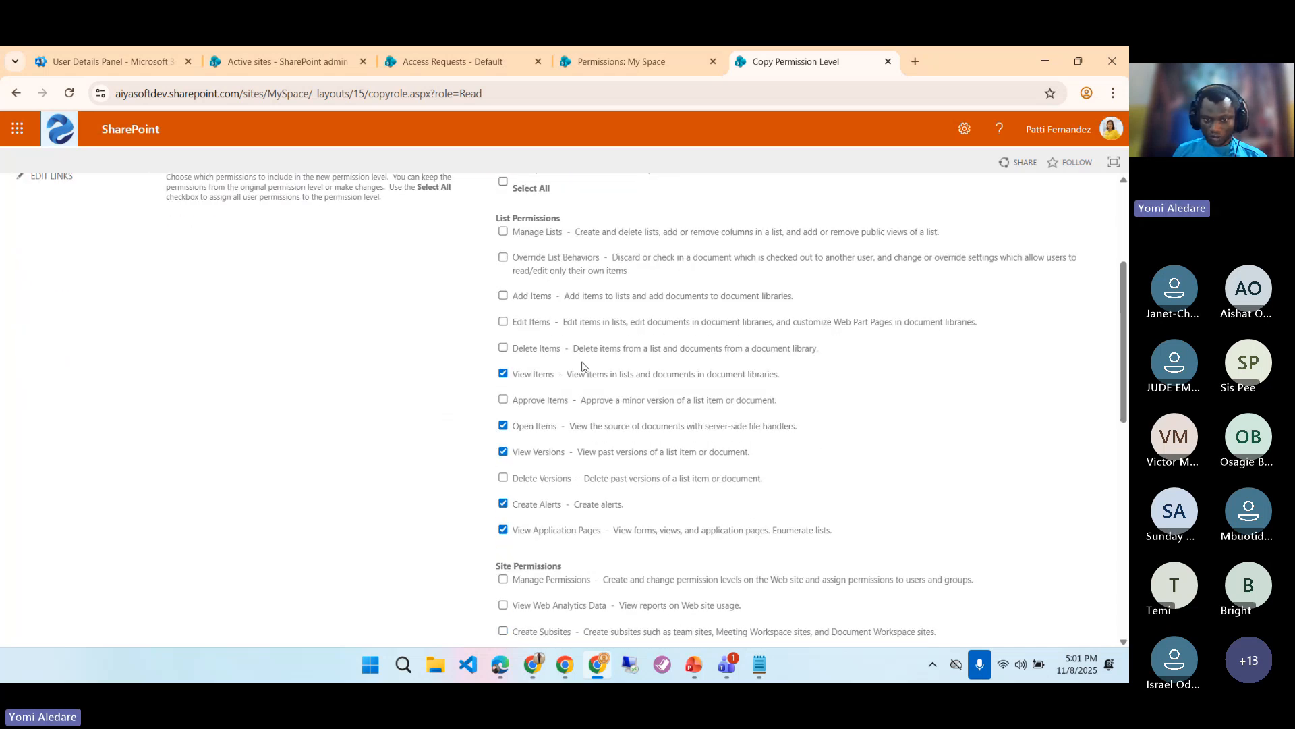
scroll(584, 367, down, 4)
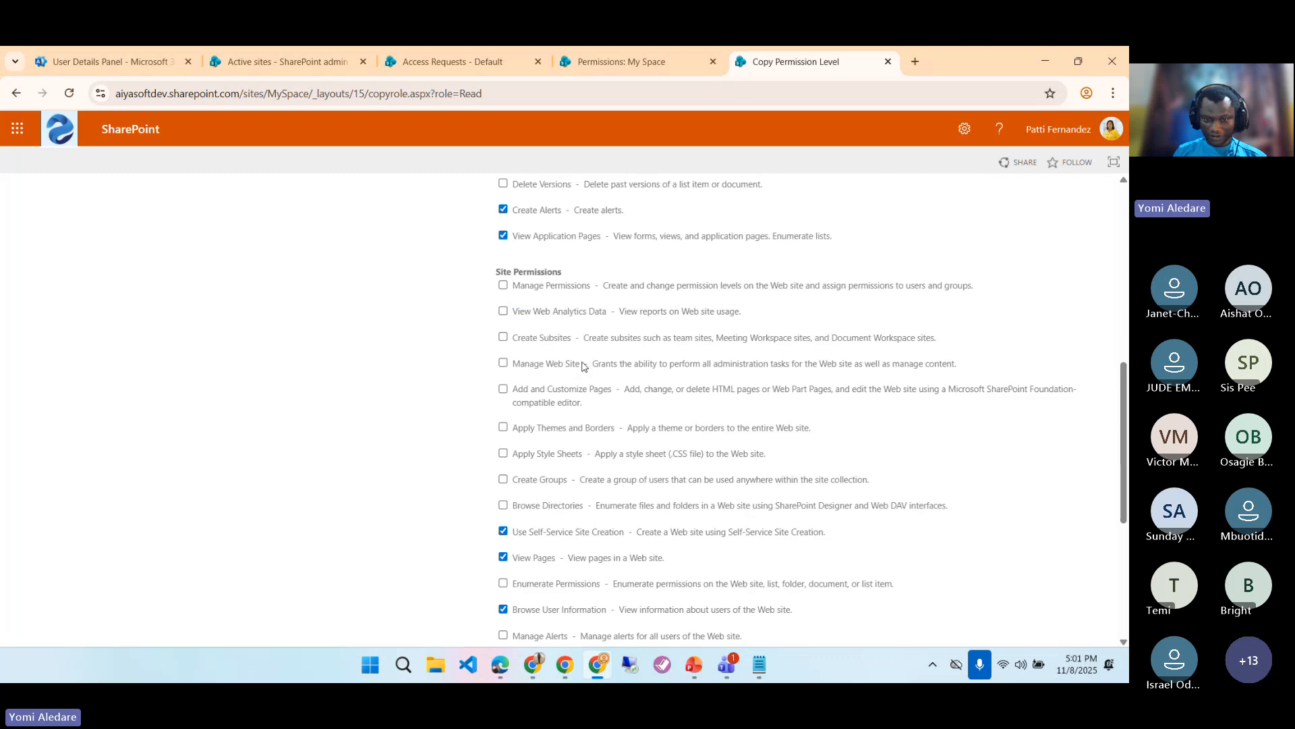
scroll(584, 366, up, 1)
scroll(585, 367, up, 3)
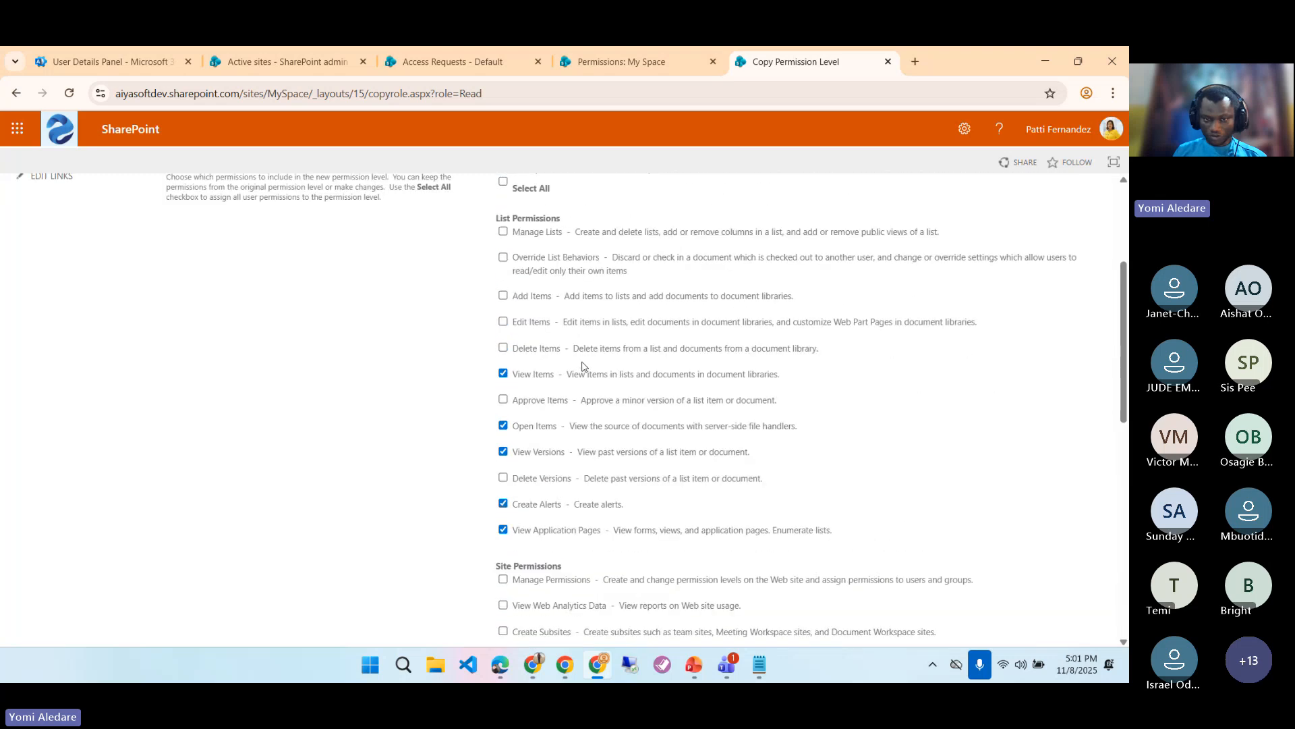
click(504, 425)
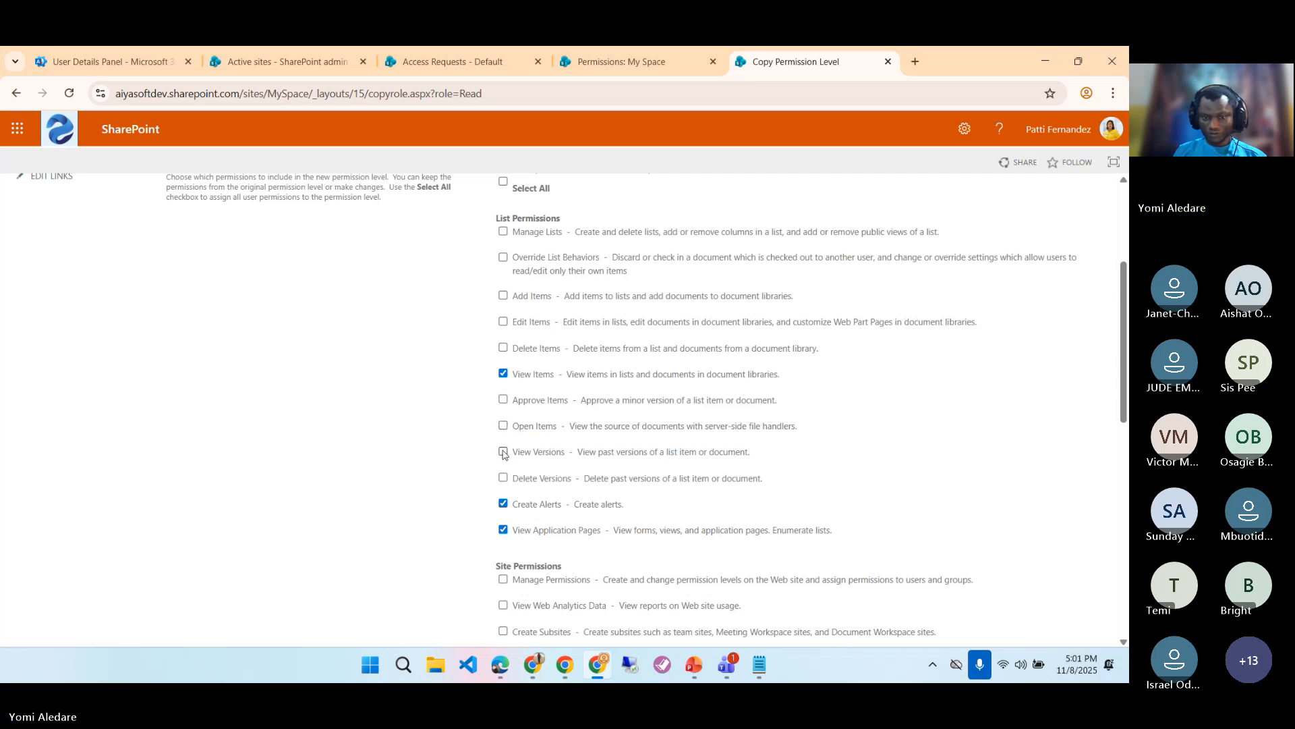
click(505, 452)
click(505, 427)
click(505, 452)
click(504, 427)
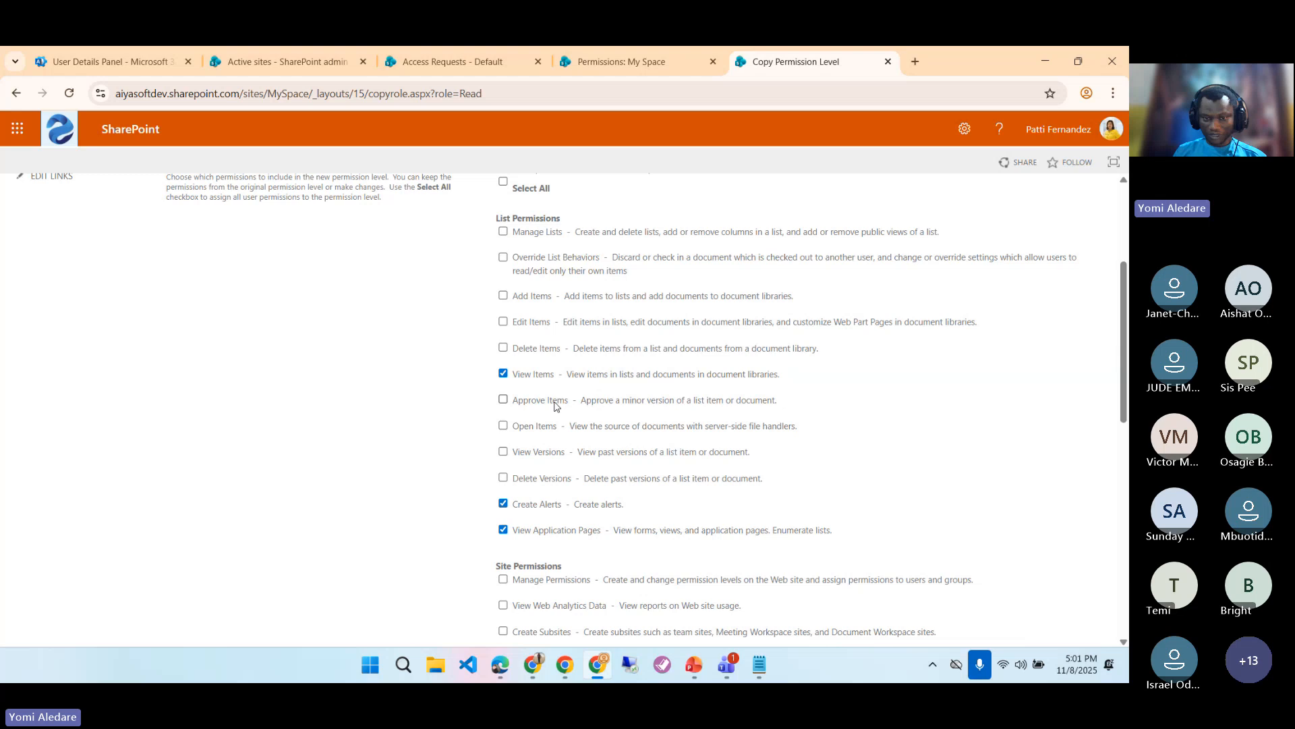
scroll(555, 406, down, 9)
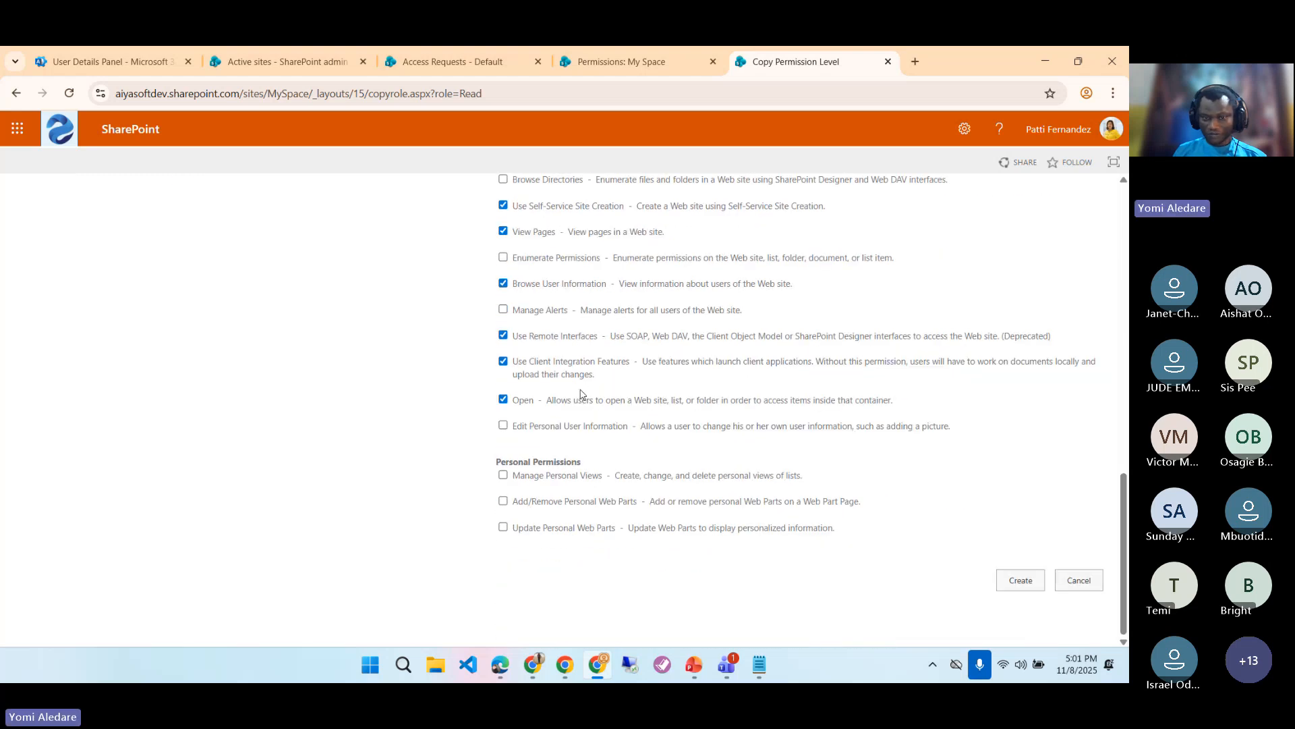
click(1022, 584)
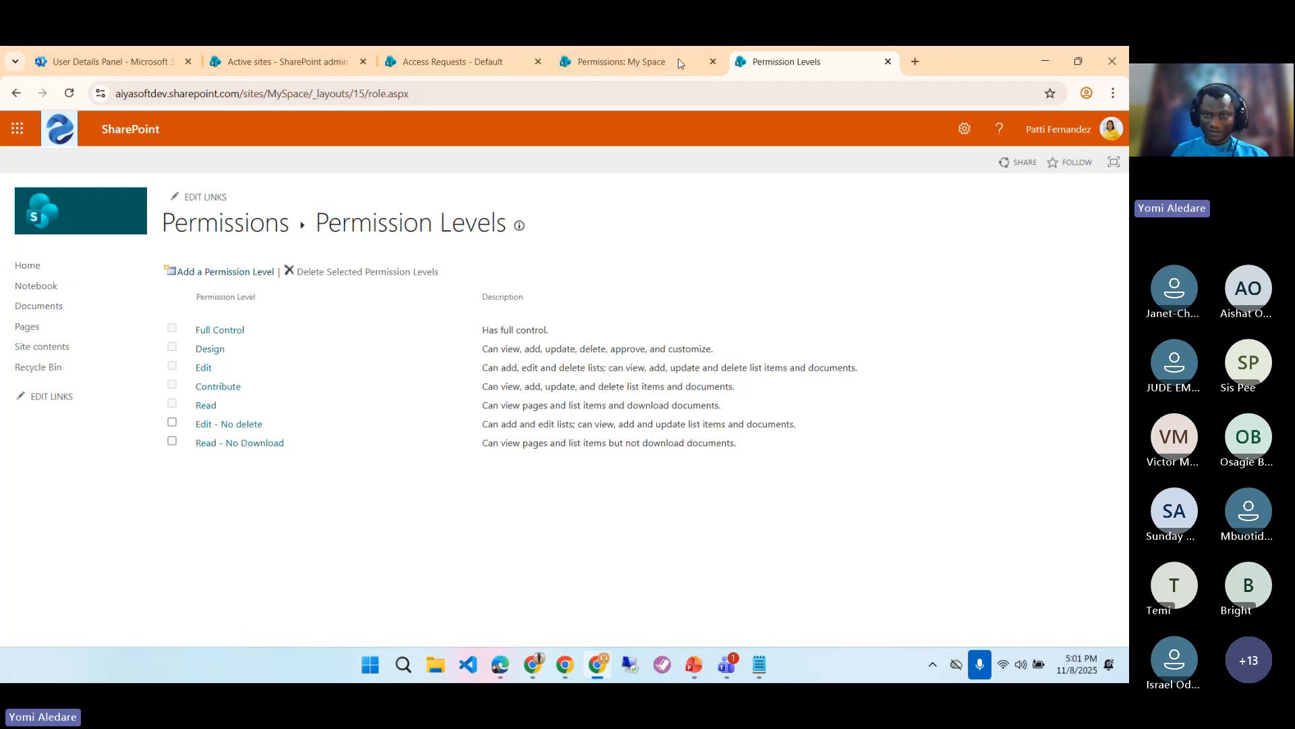
click(291, 72)
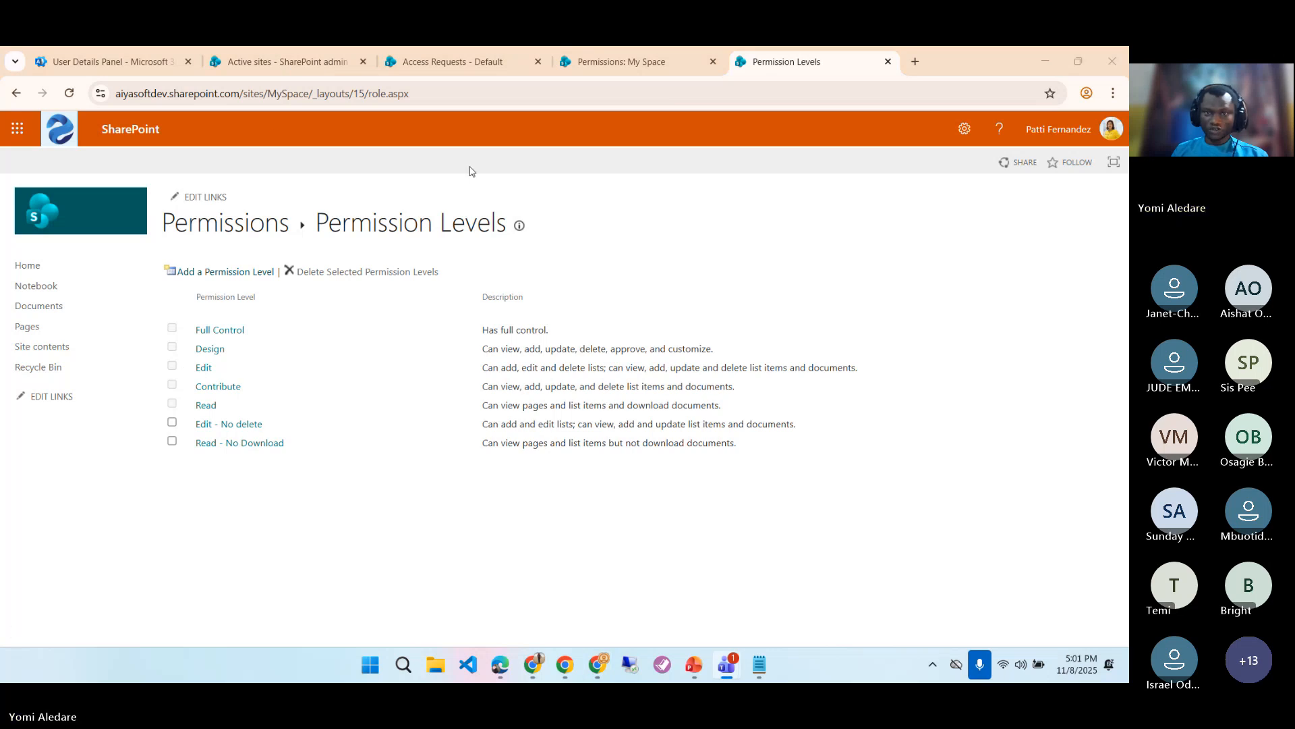
- Reload the My Space permissions page and examine the permission levels offered when granting access, without sharing the site
click(604, 60)
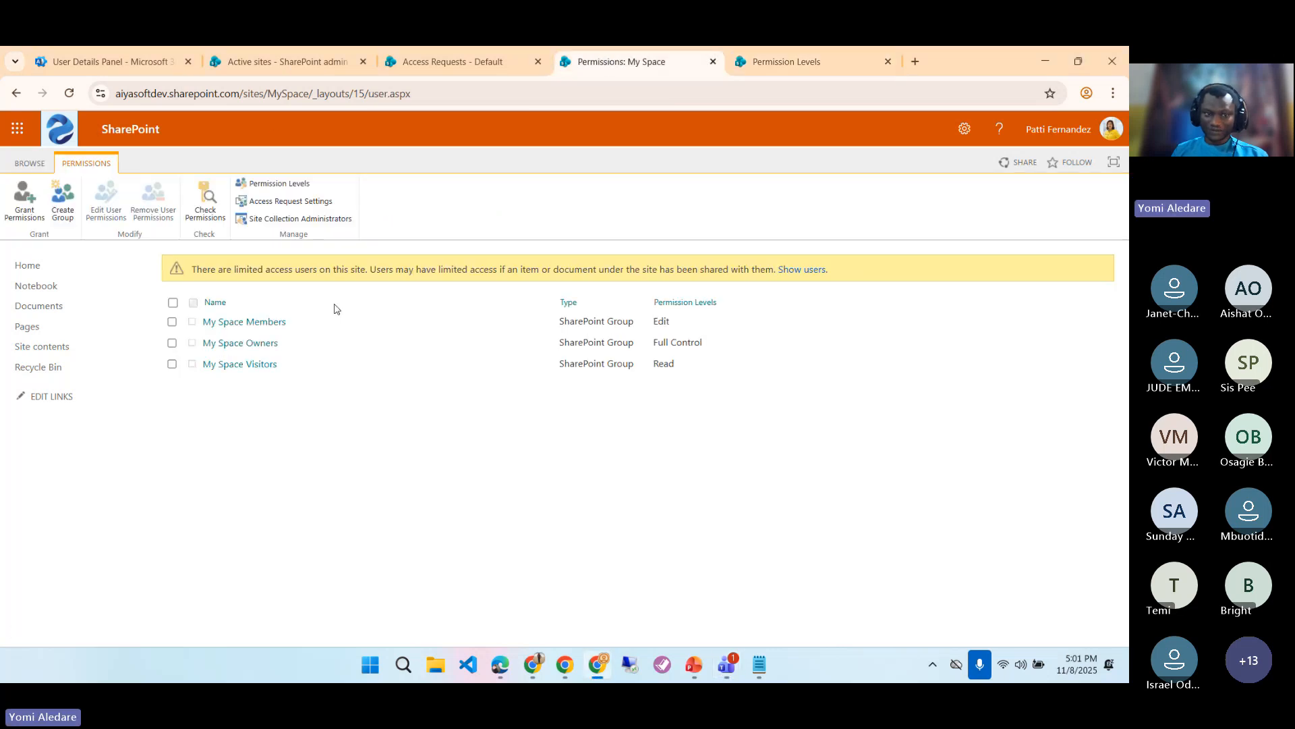
click(69, 94)
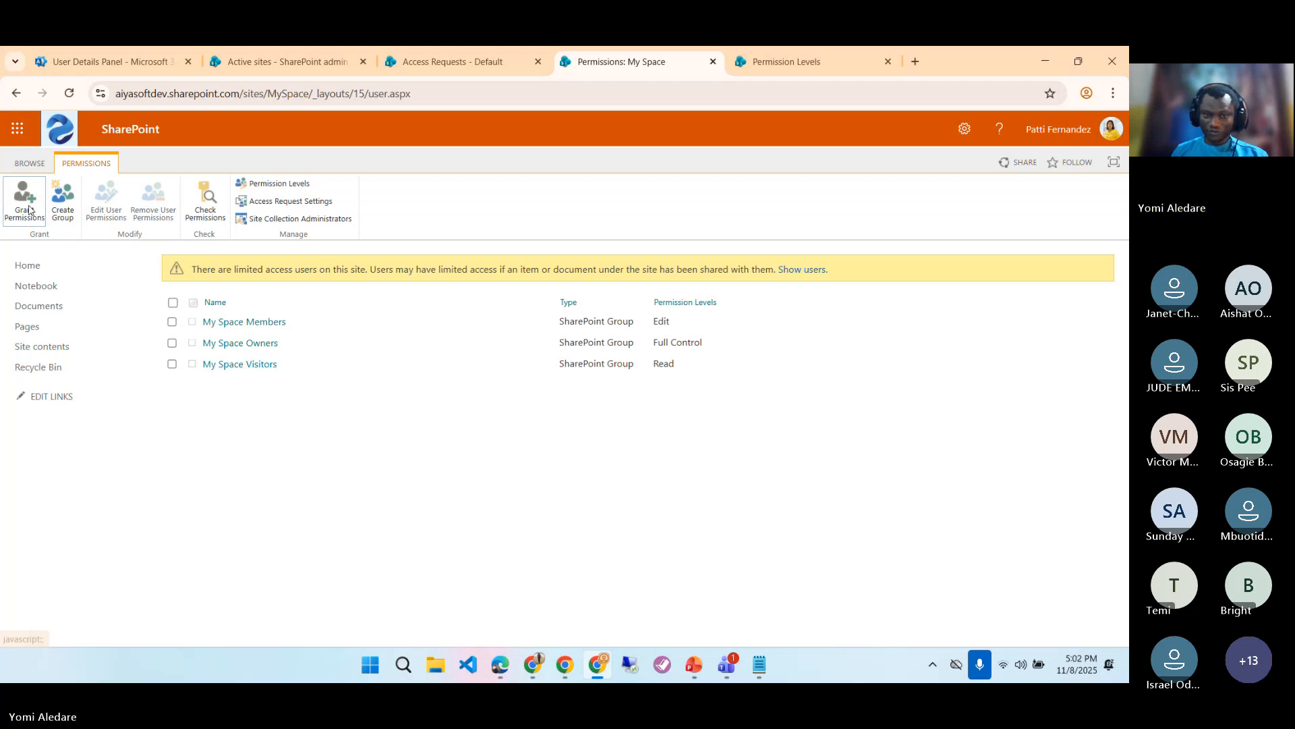
click(26, 202)
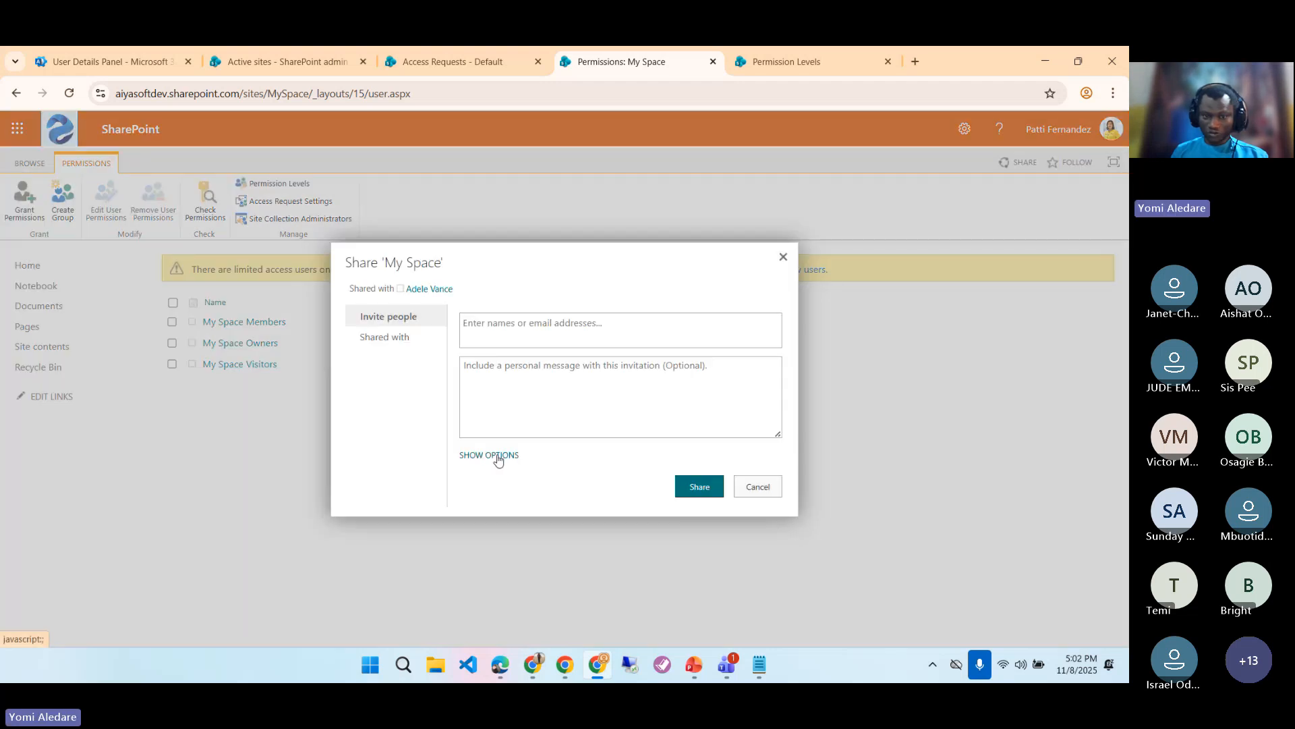
click(498, 456)
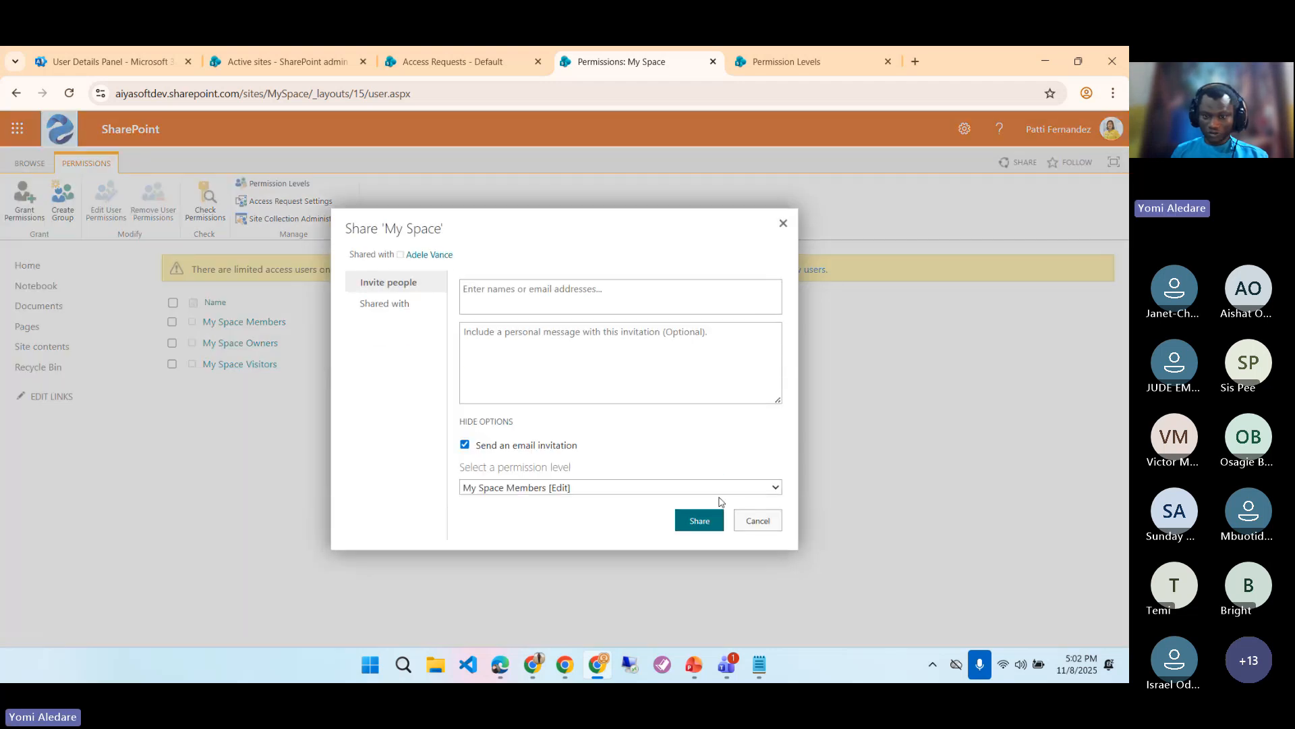
click(776, 487)
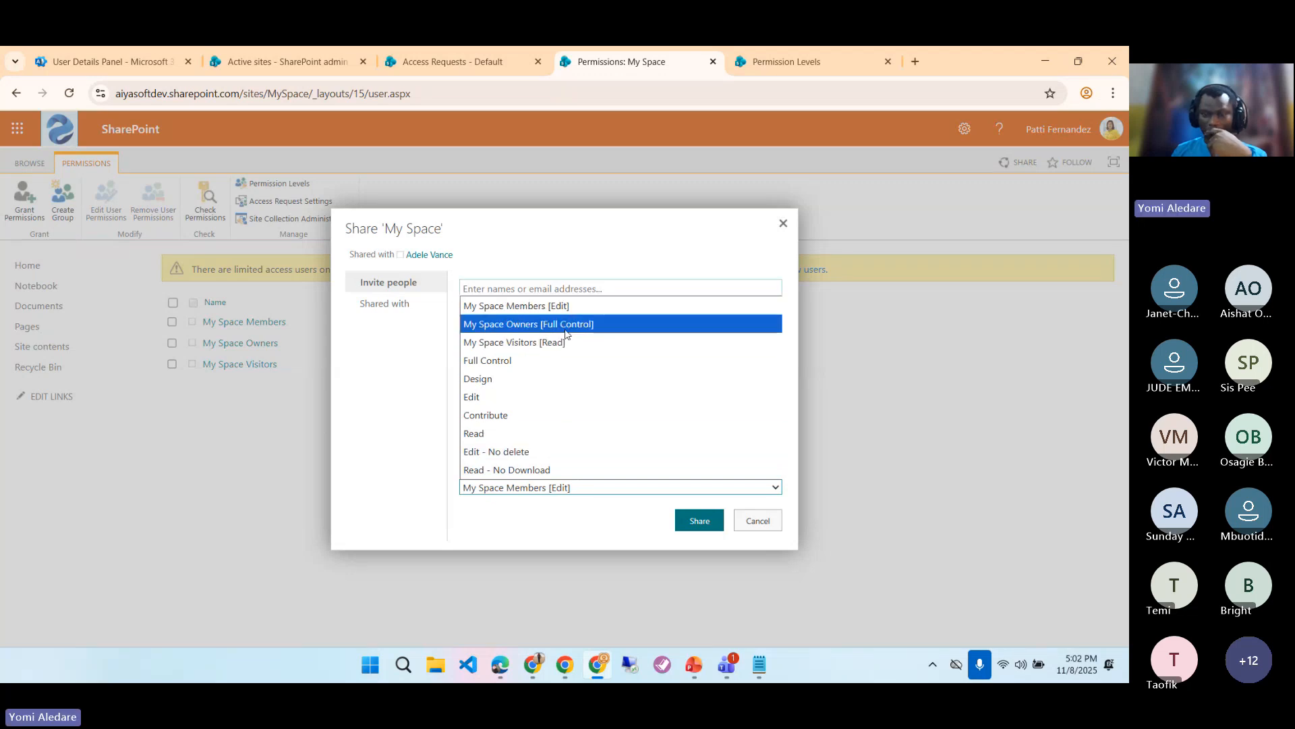
click(755, 517)
click(755, 517)
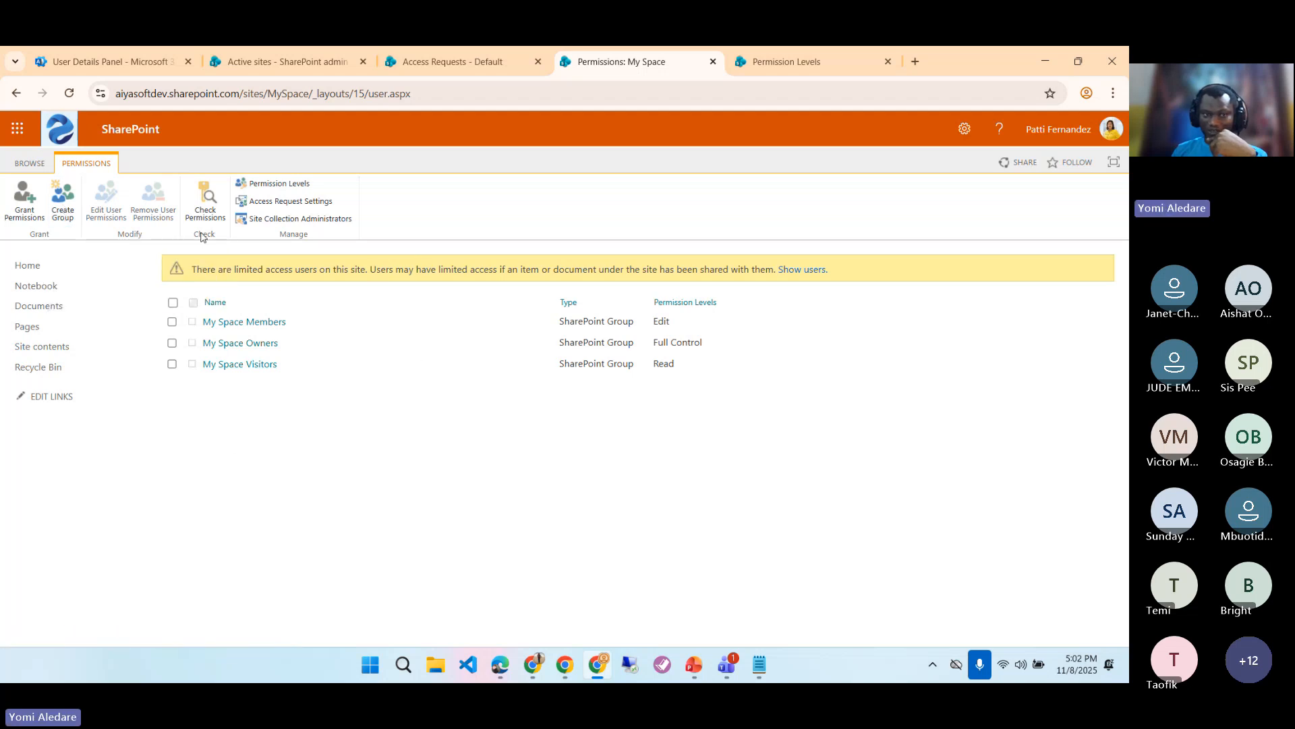
- Start creating a new SharePoint group for the site and begin its name with "My Space"
click(64, 219)
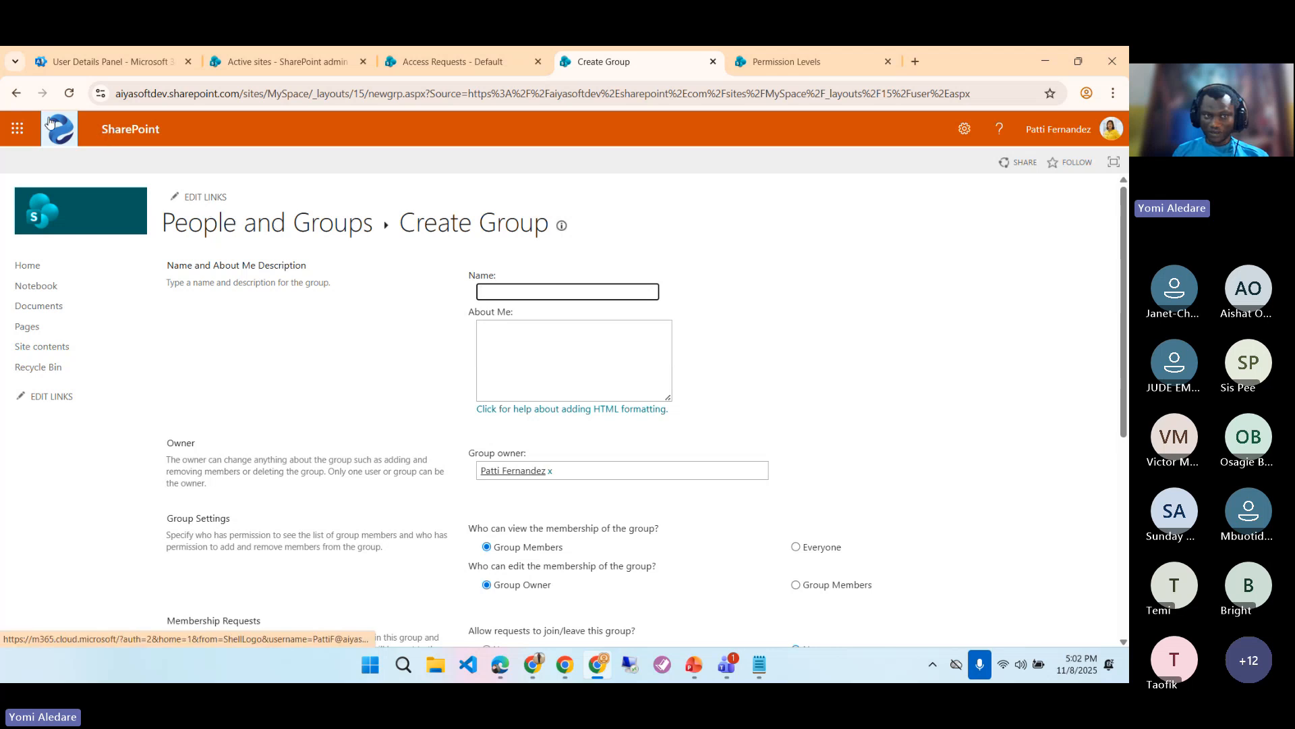
click(17, 93)
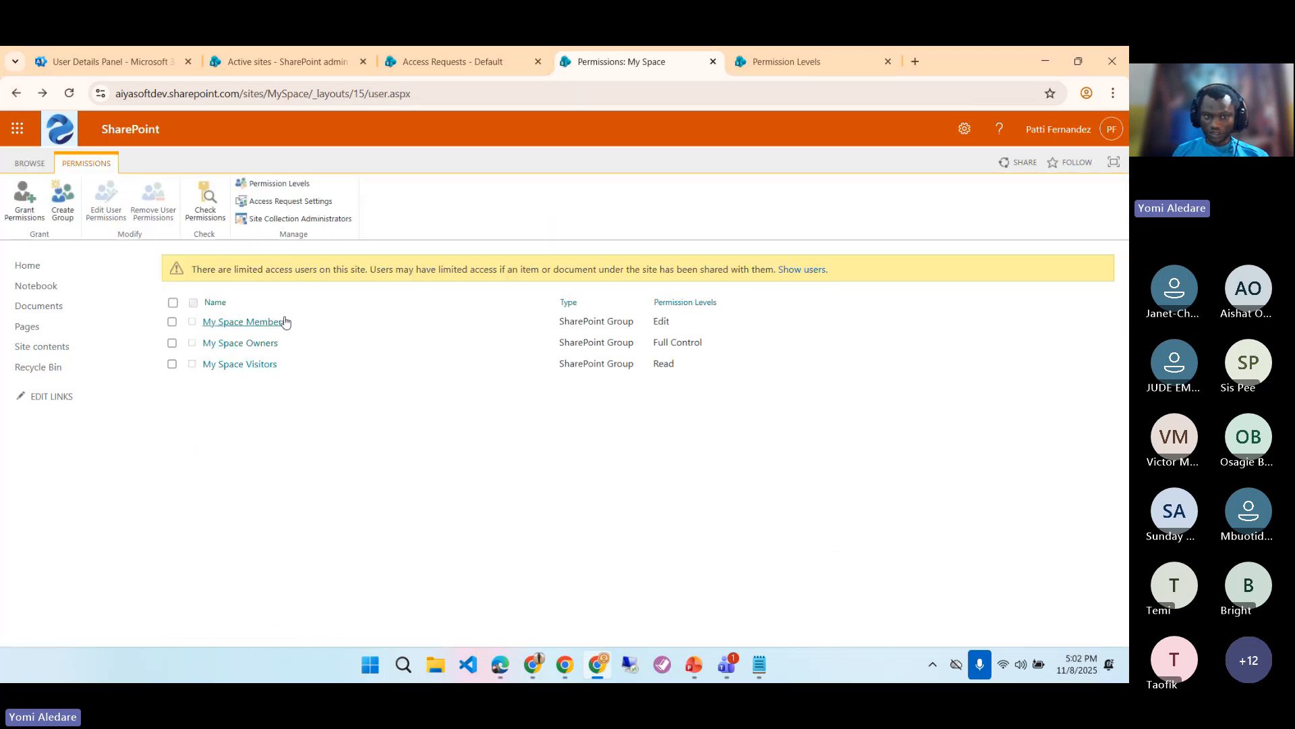
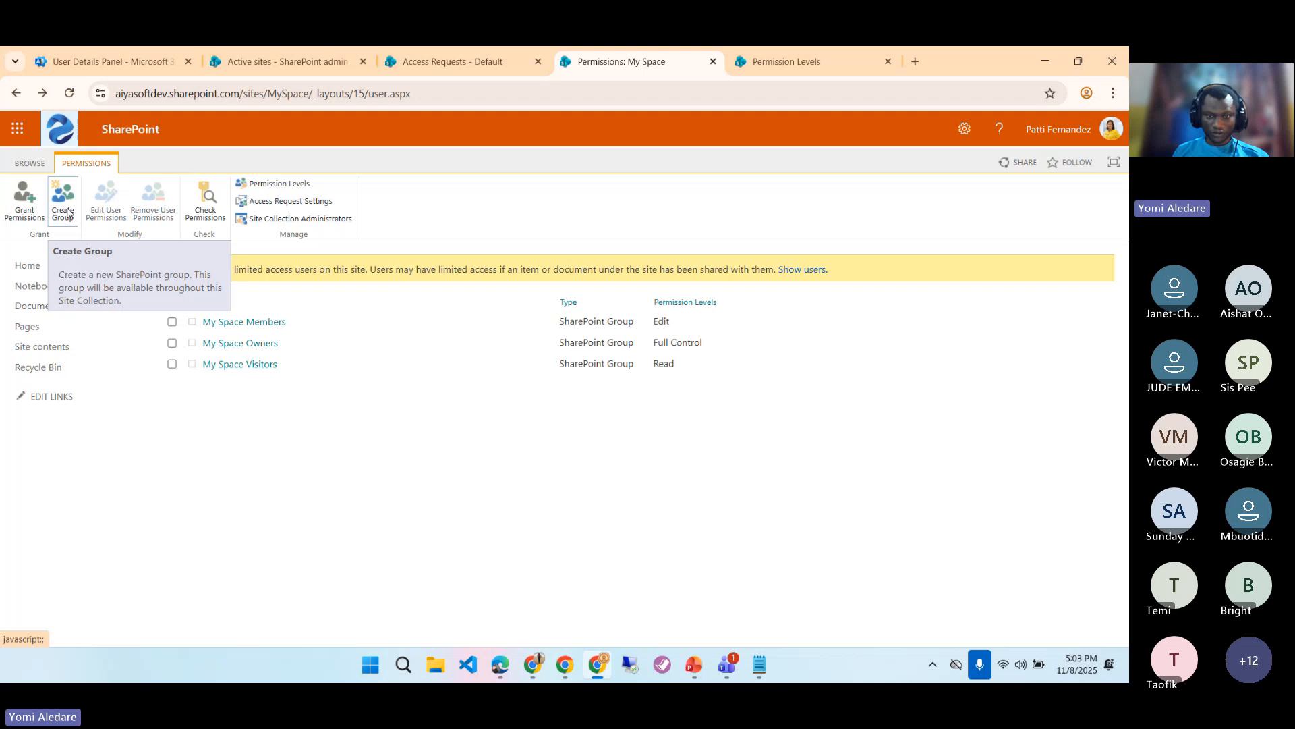
click(68, 213)
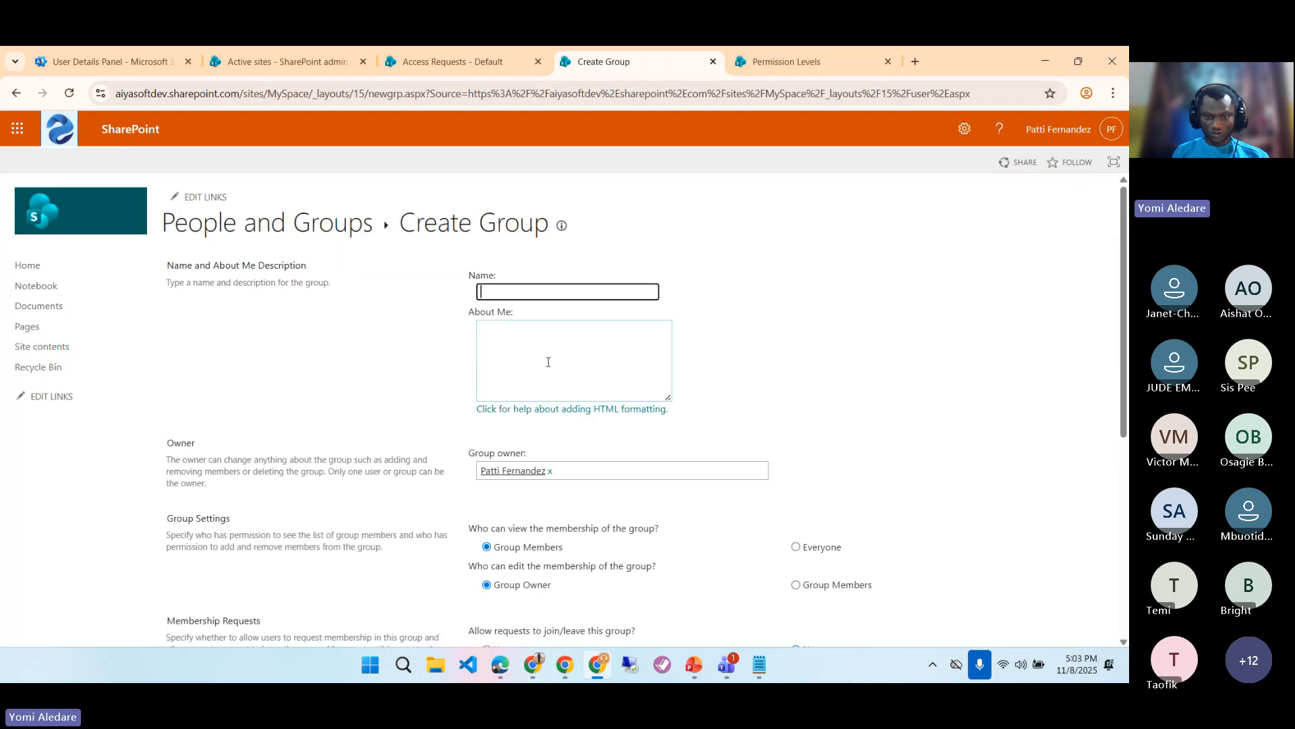
text(My S)
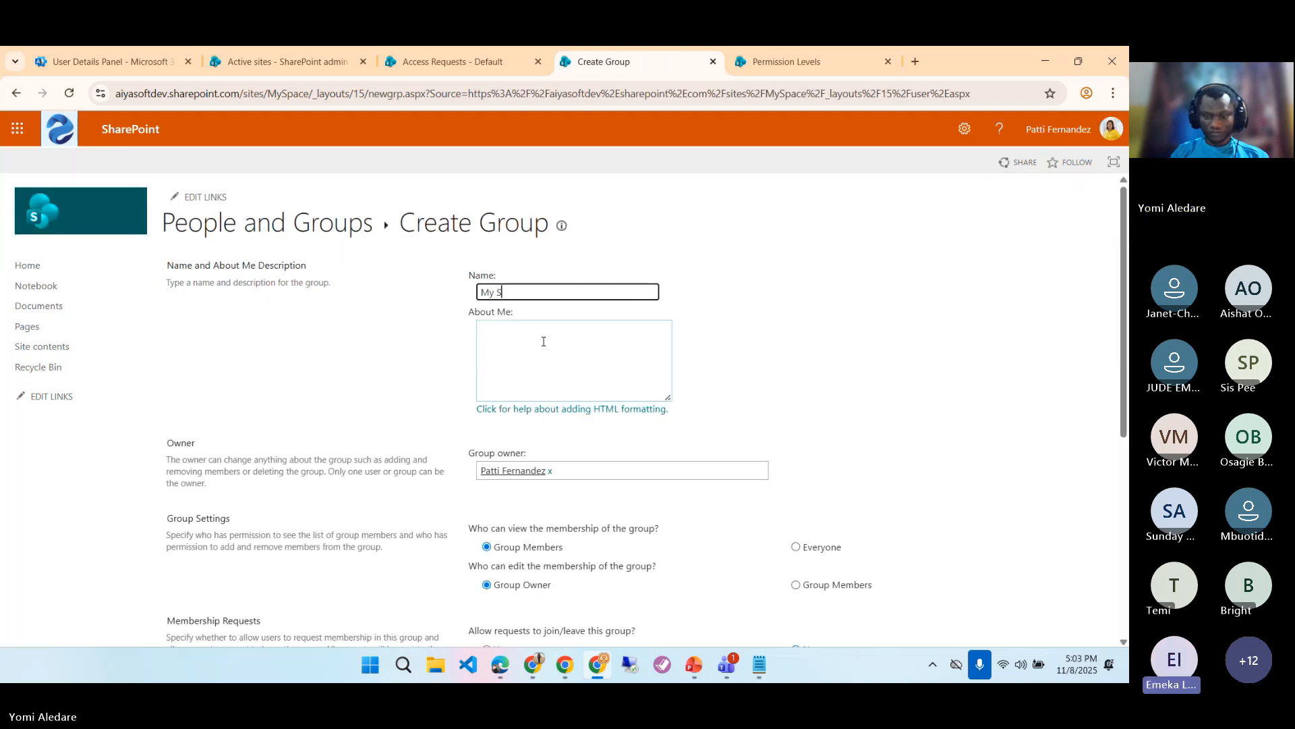
text(pace)
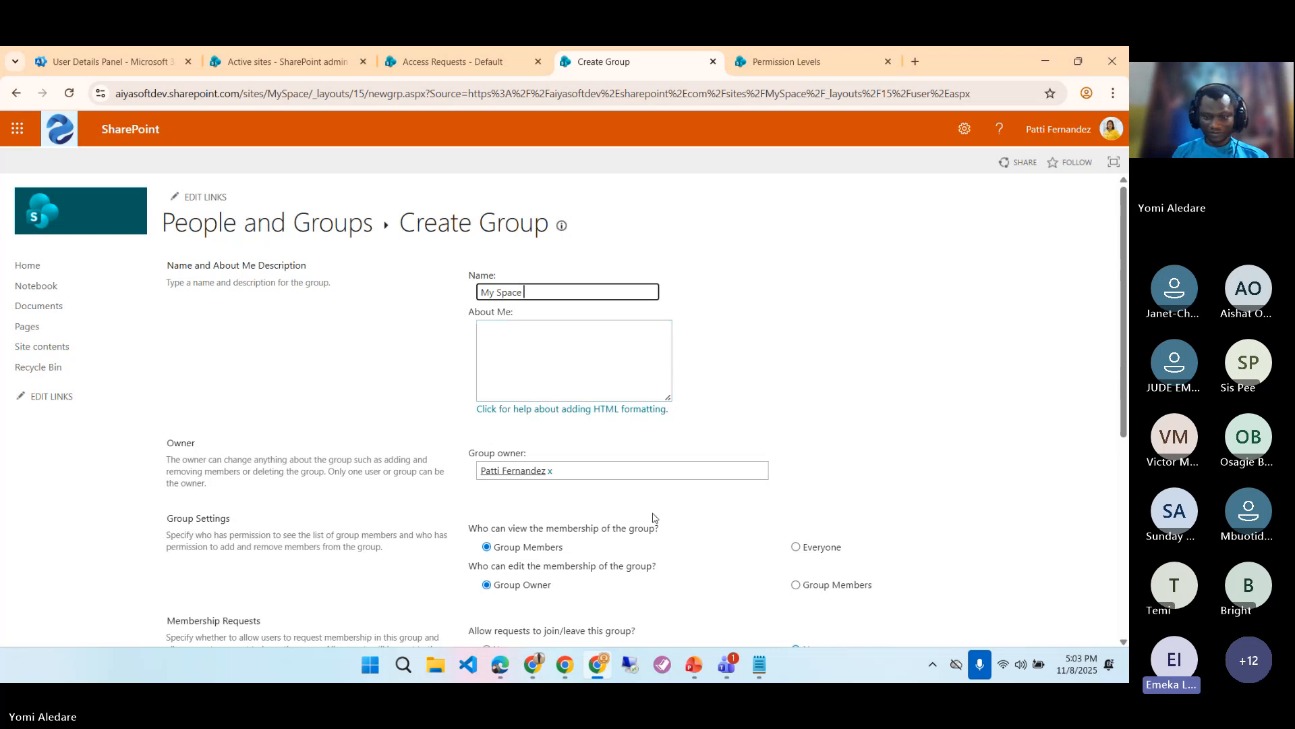
- Switch to the Teams meeting window, mute the participant whose microphone is open, and show the newest chat messages
mouse_move(726, 668)
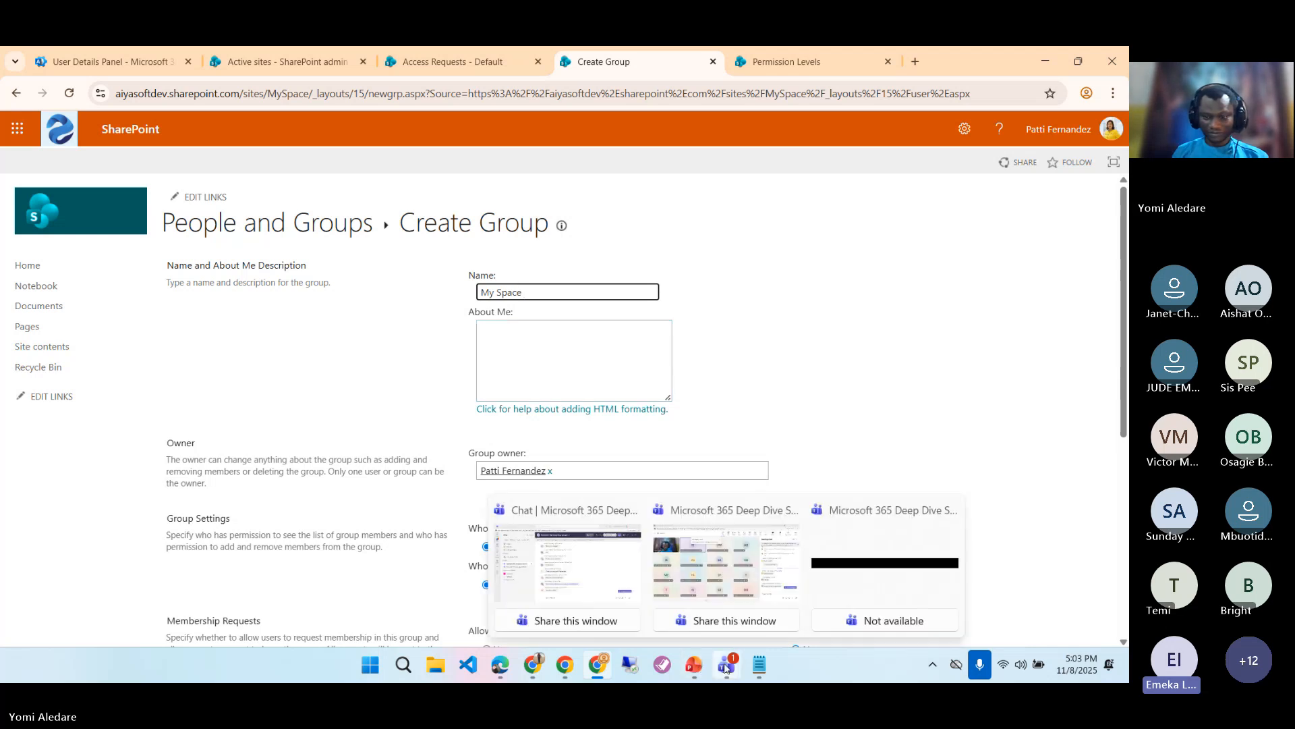
click(747, 526)
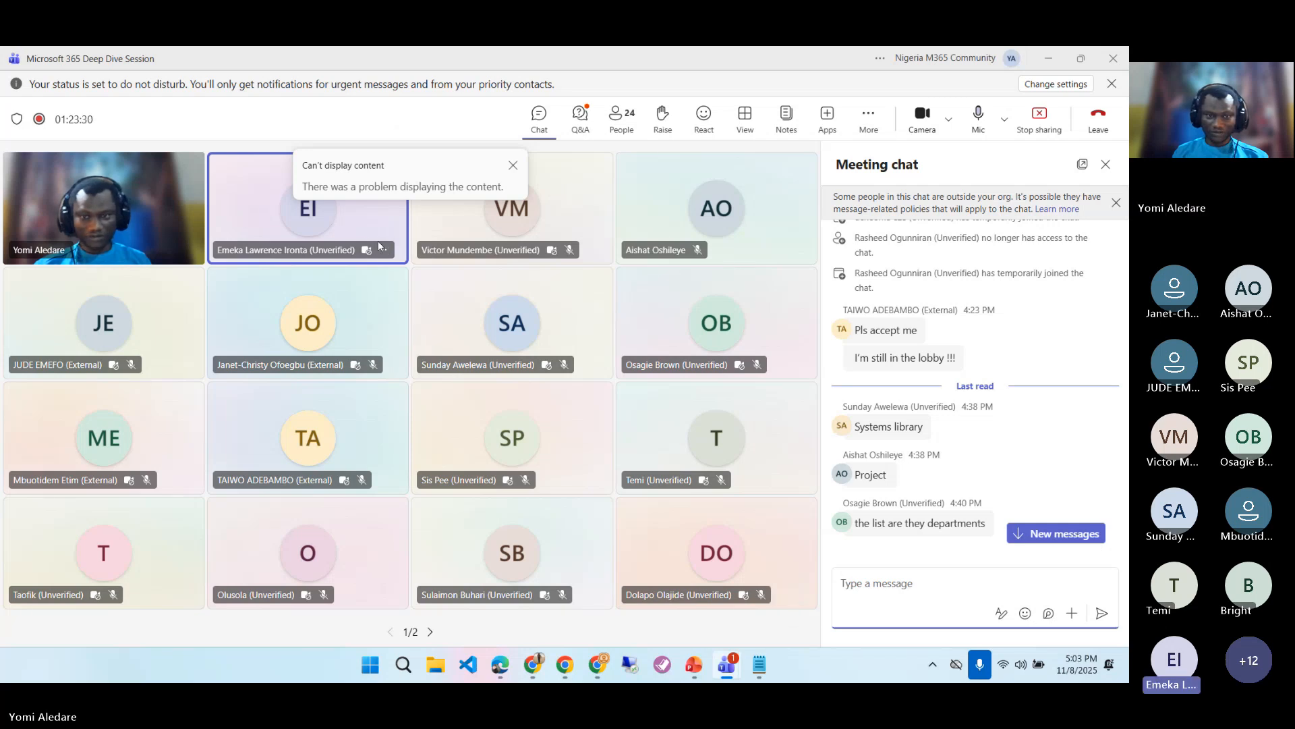
click(383, 249)
click(451, 149)
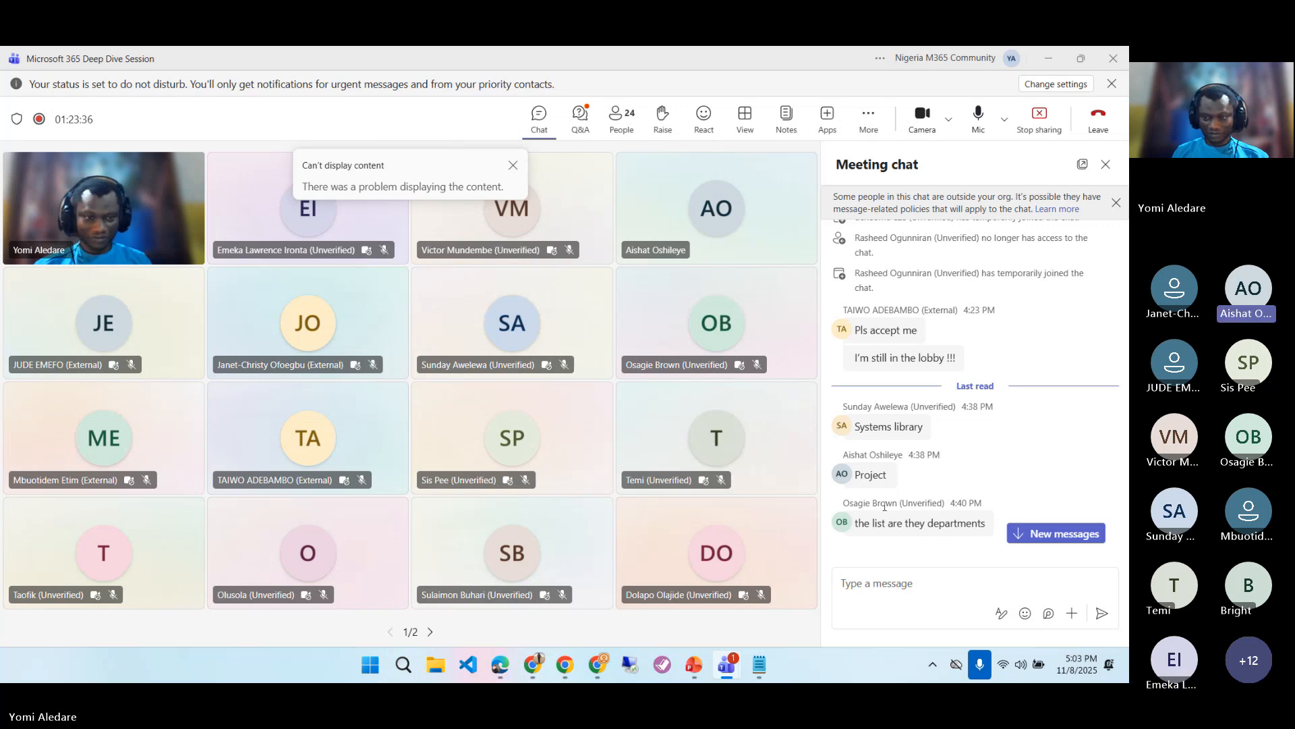
click(1034, 536)
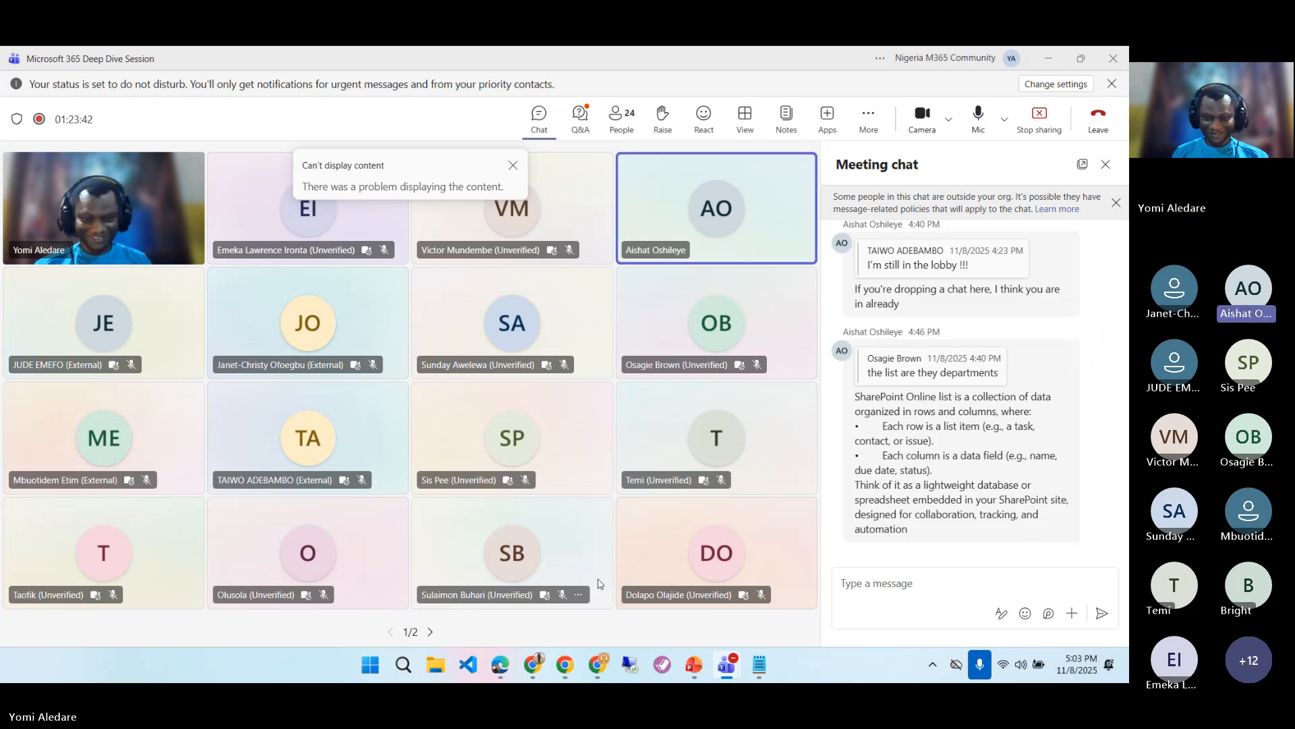
- Return to the Create Group form in Chrome and complete the group name as "My Space Restricted Members"
mouse_move(600, 668)
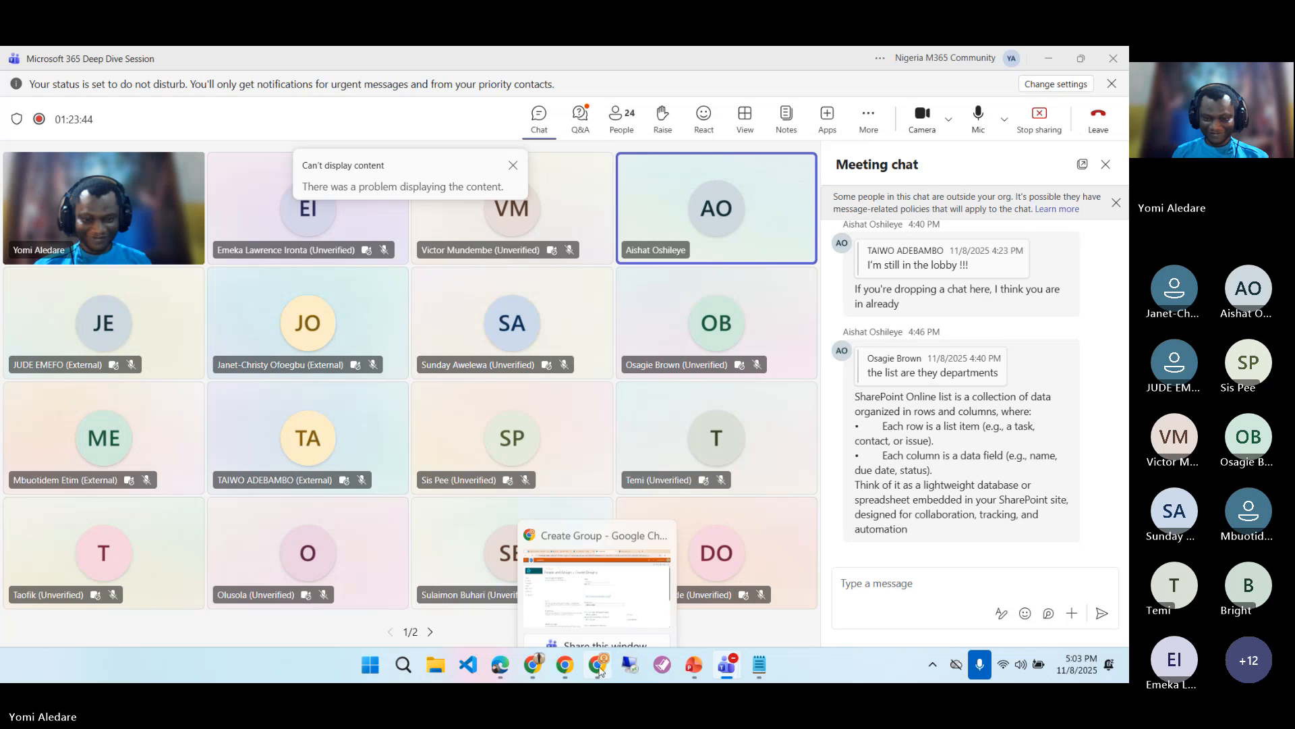
click(599, 668)
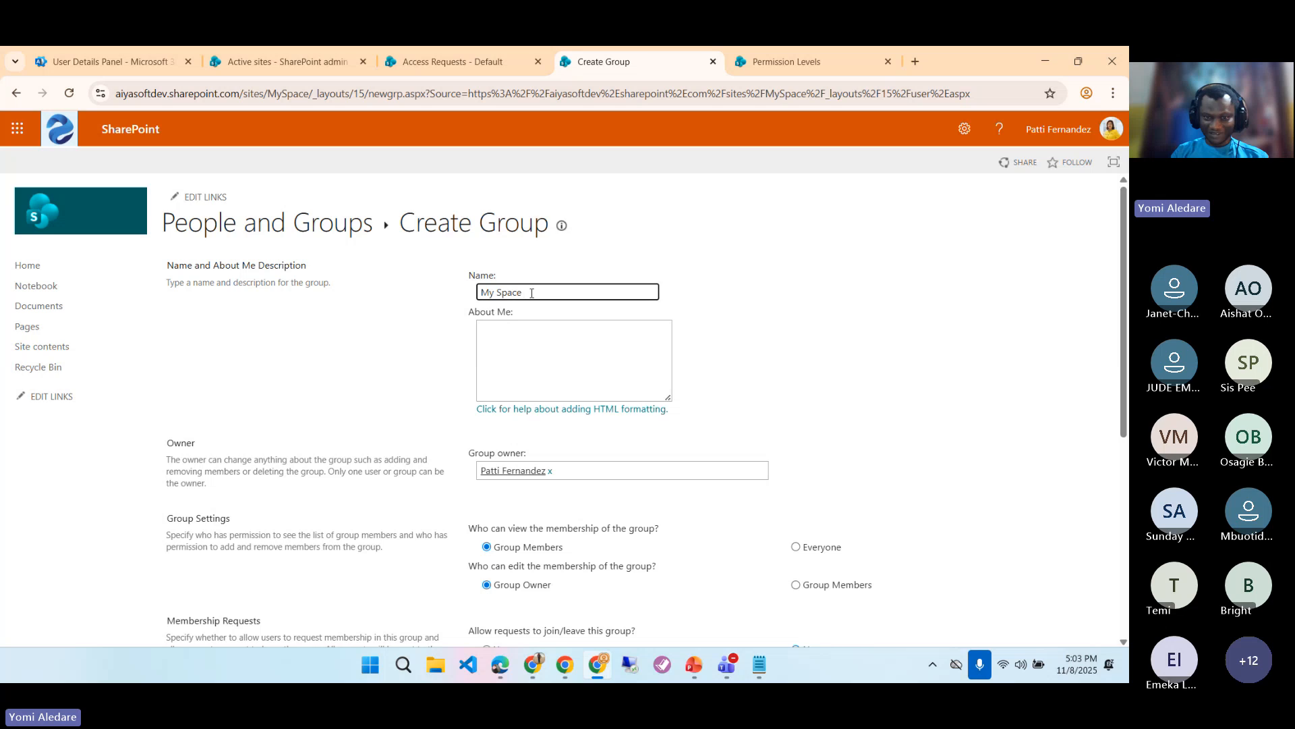
text(Members)
click(531, 294)
text(Restr)
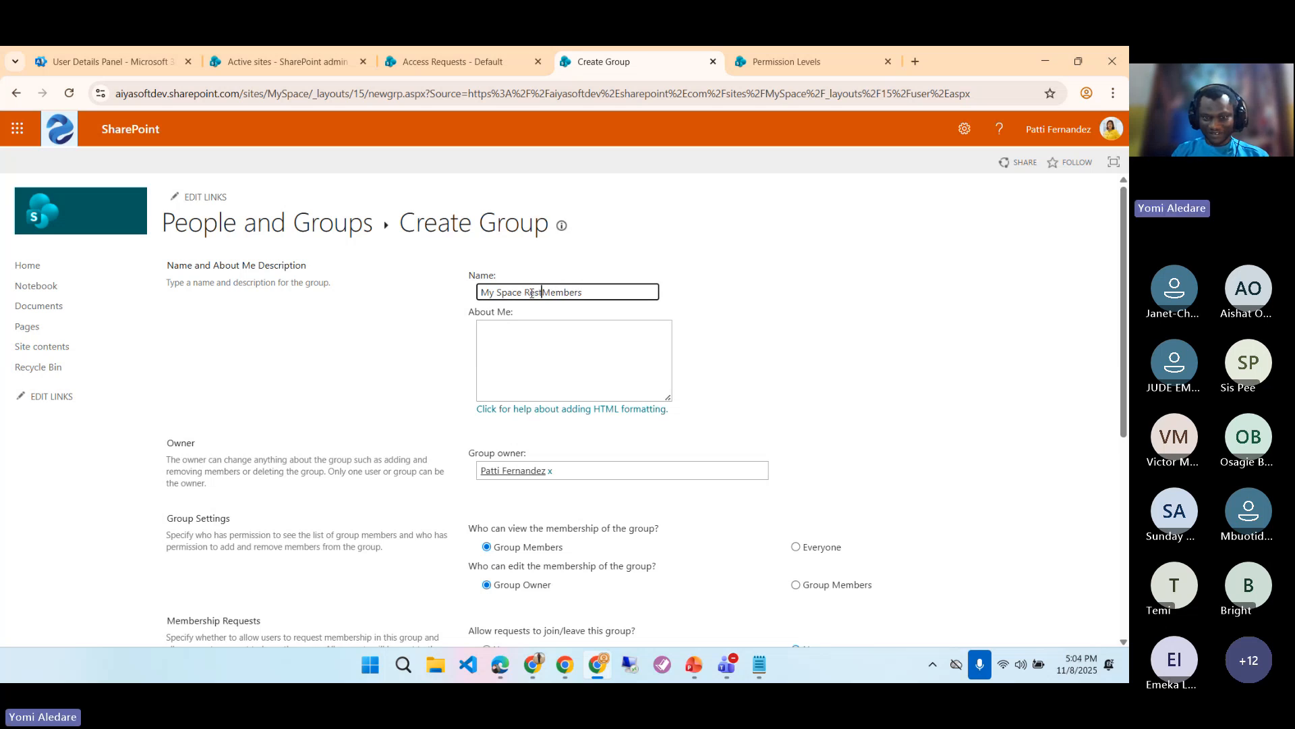
text(i)
text(cy)
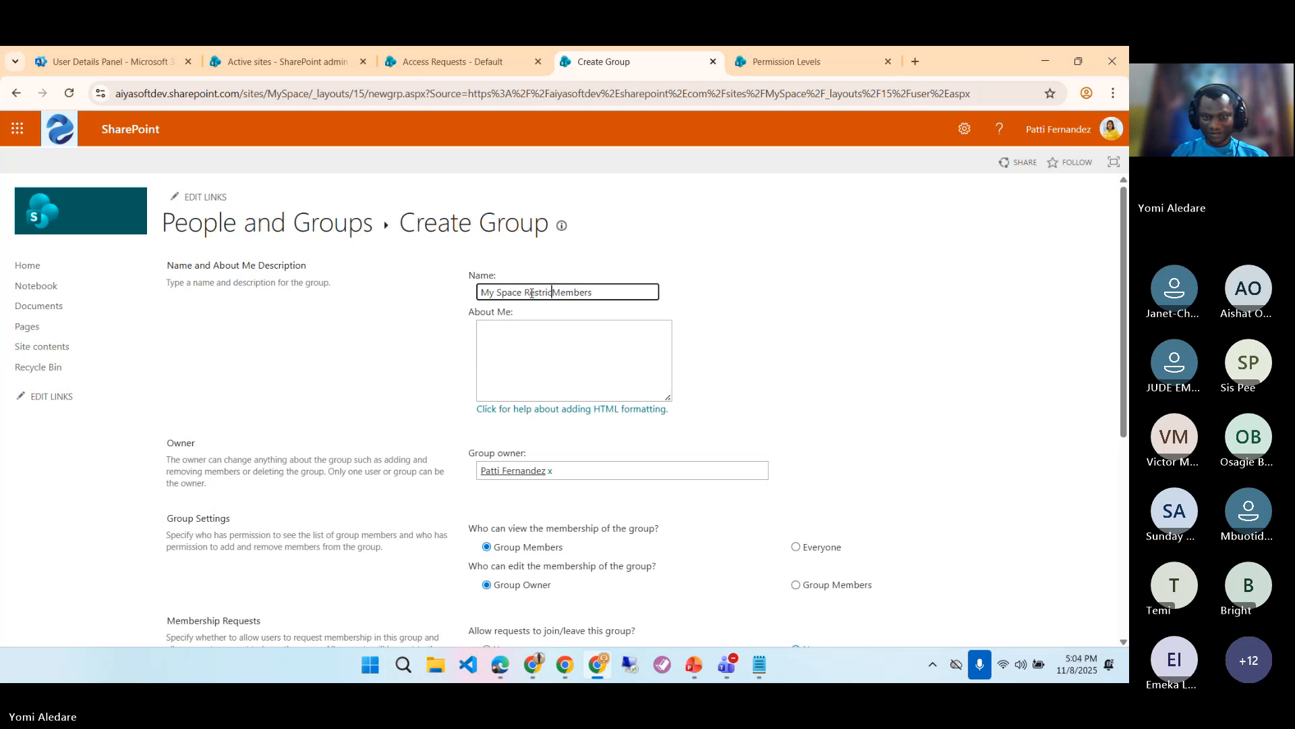
key(BackSpace)
text(ted)
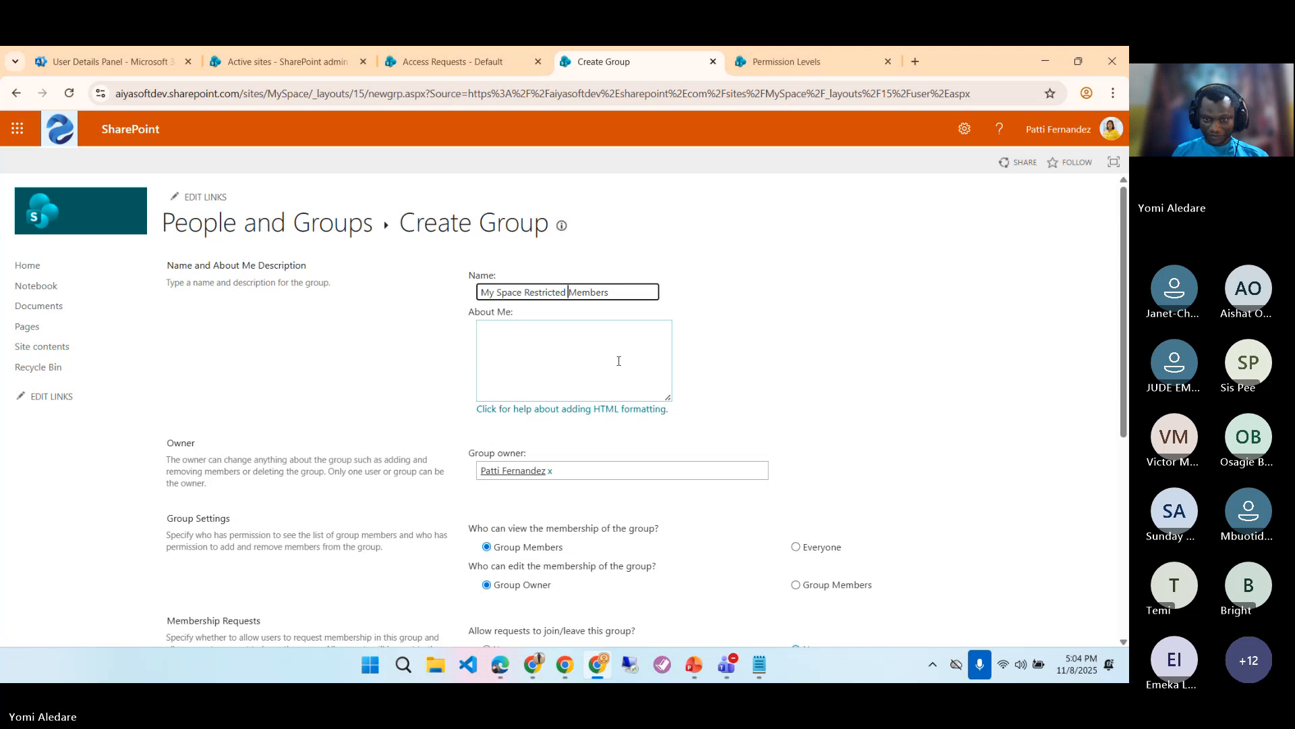
click(734, 354)
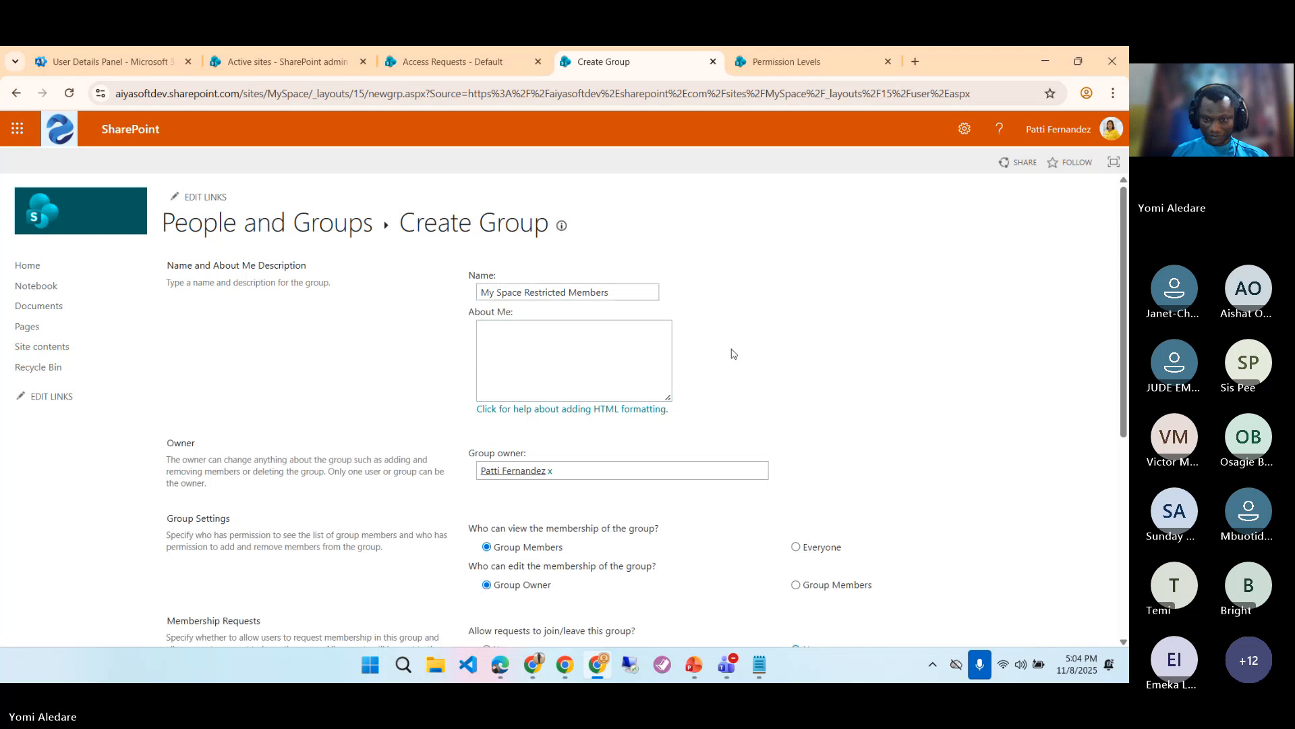
- Review the new group's owner, membership and site permission settings, and create the group
scroll(734, 354, down, 2)
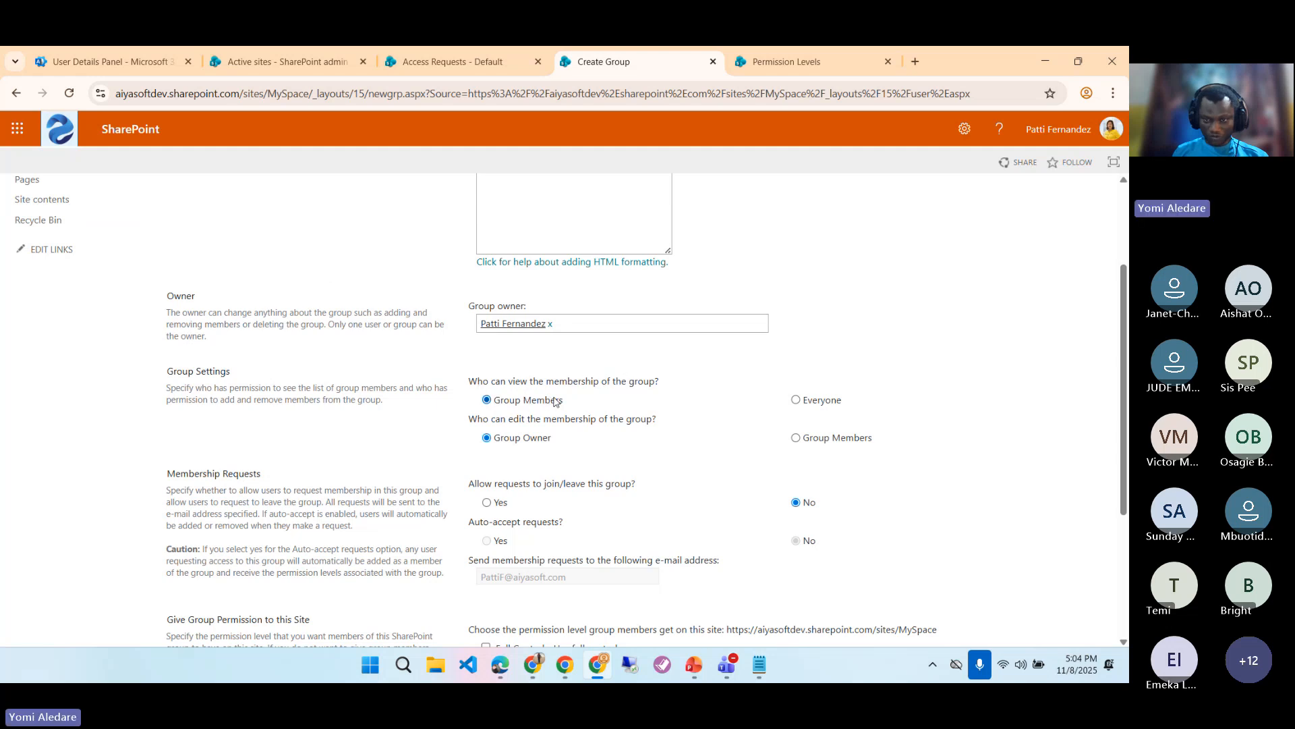
scroll(554, 402, down, 3)
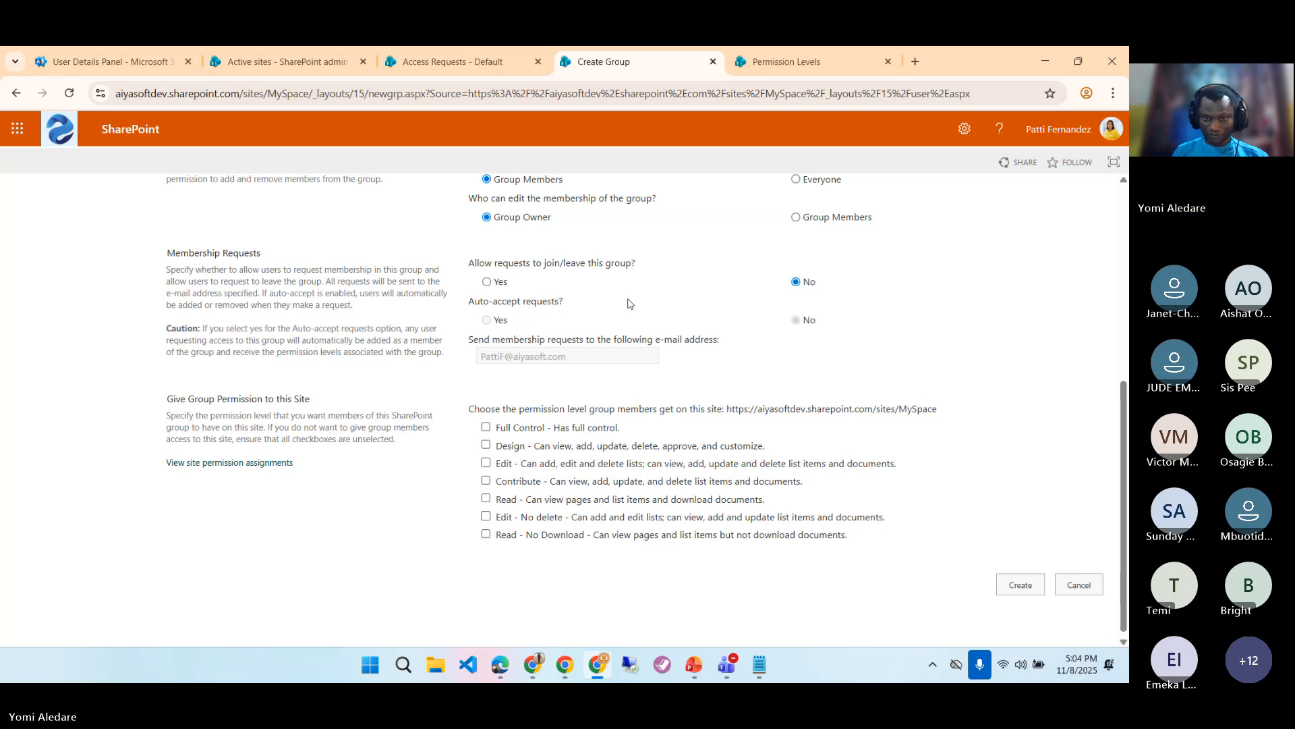
scroll(604, 300, up, 5)
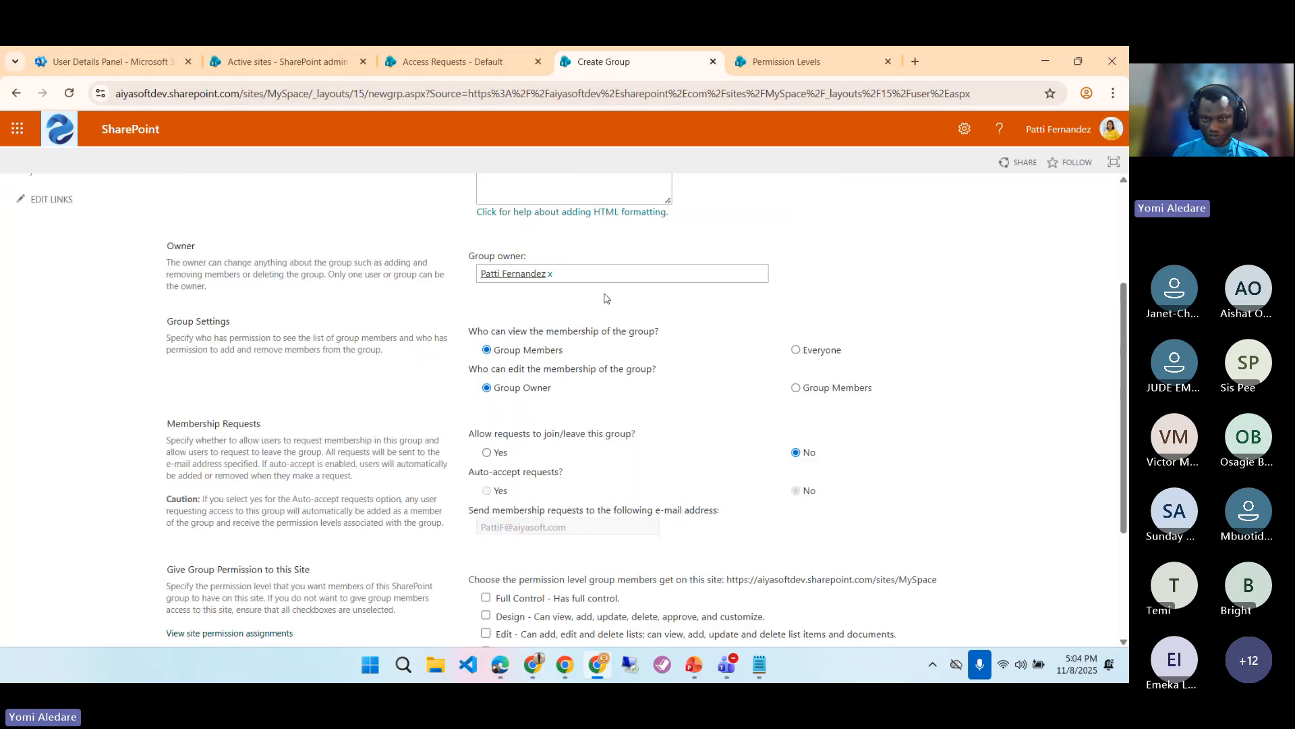
scroll(602, 299, up, 1)
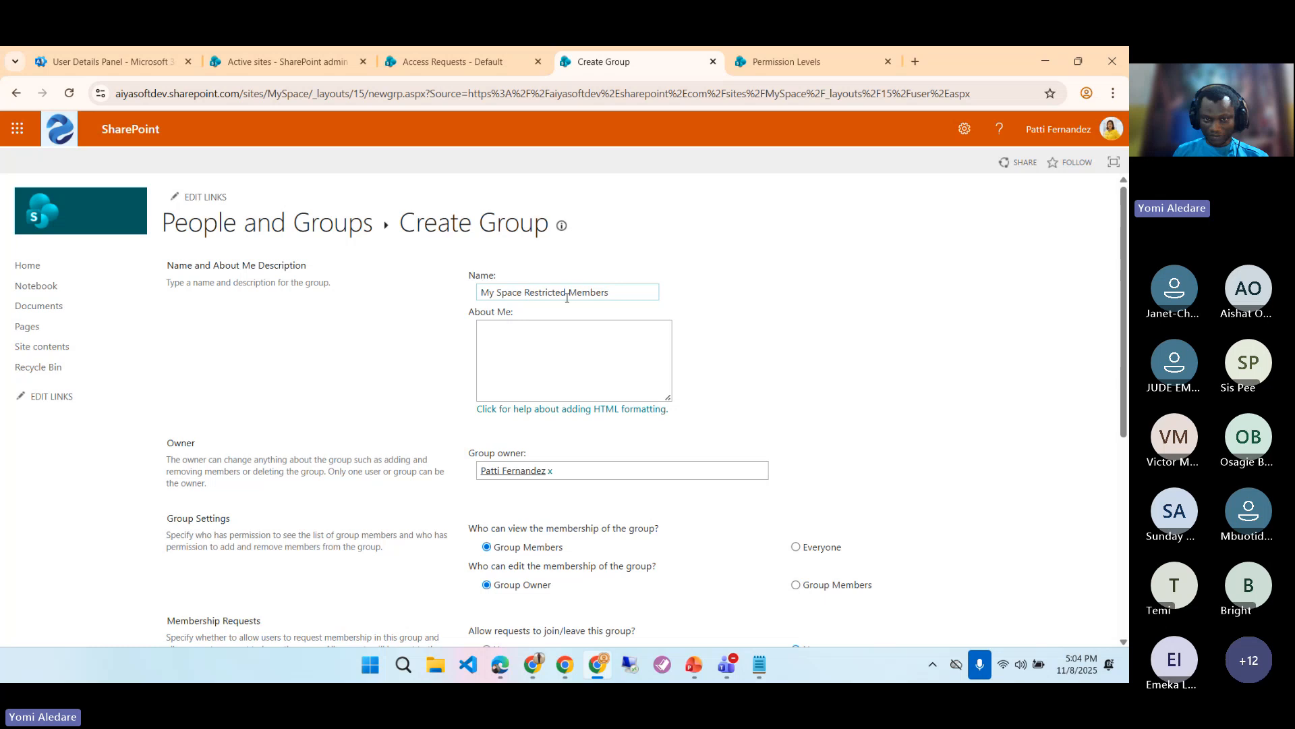
scroll(568, 297, down, 5)
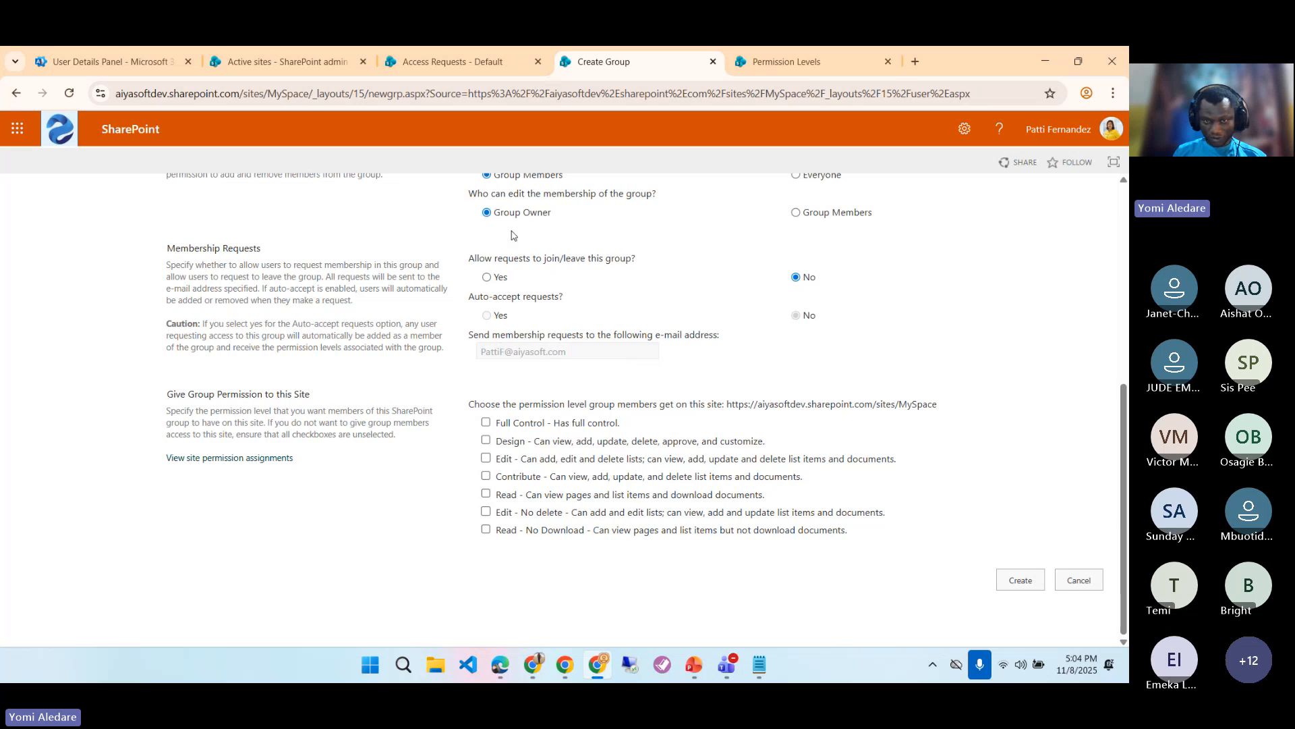
scroll(520, 338, up, 3)
scroll(527, 349, down, 3)
click(1018, 581)
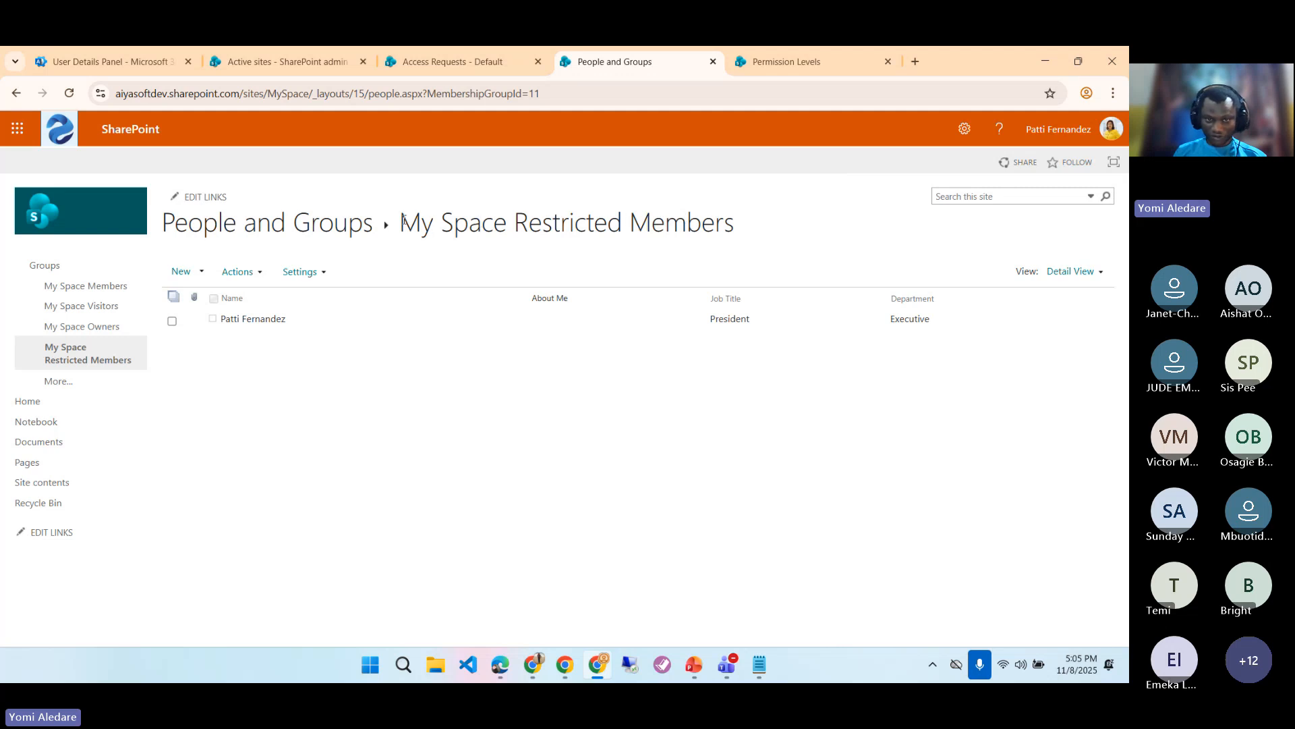
drag(401, 220, 622, 221)
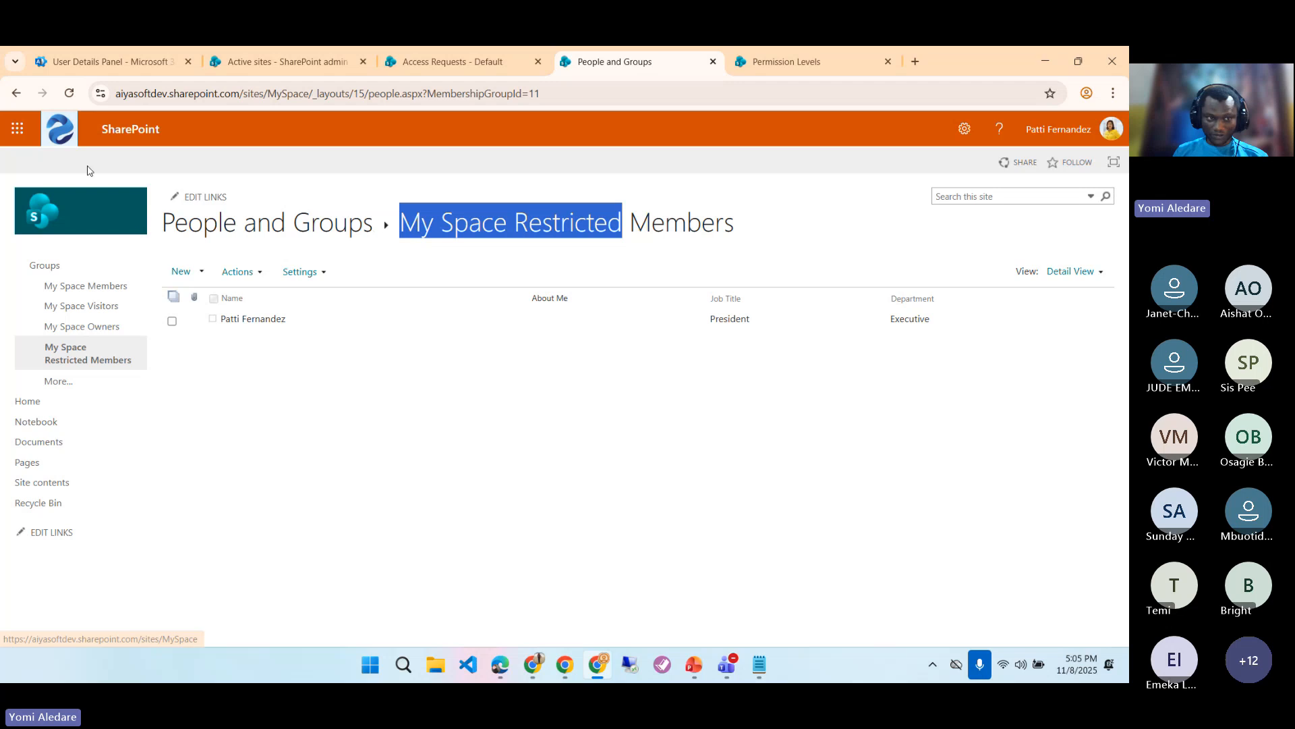
- Go back to the group creation form and name a second group "My Space Restricted Visitors"
click(16, 93)
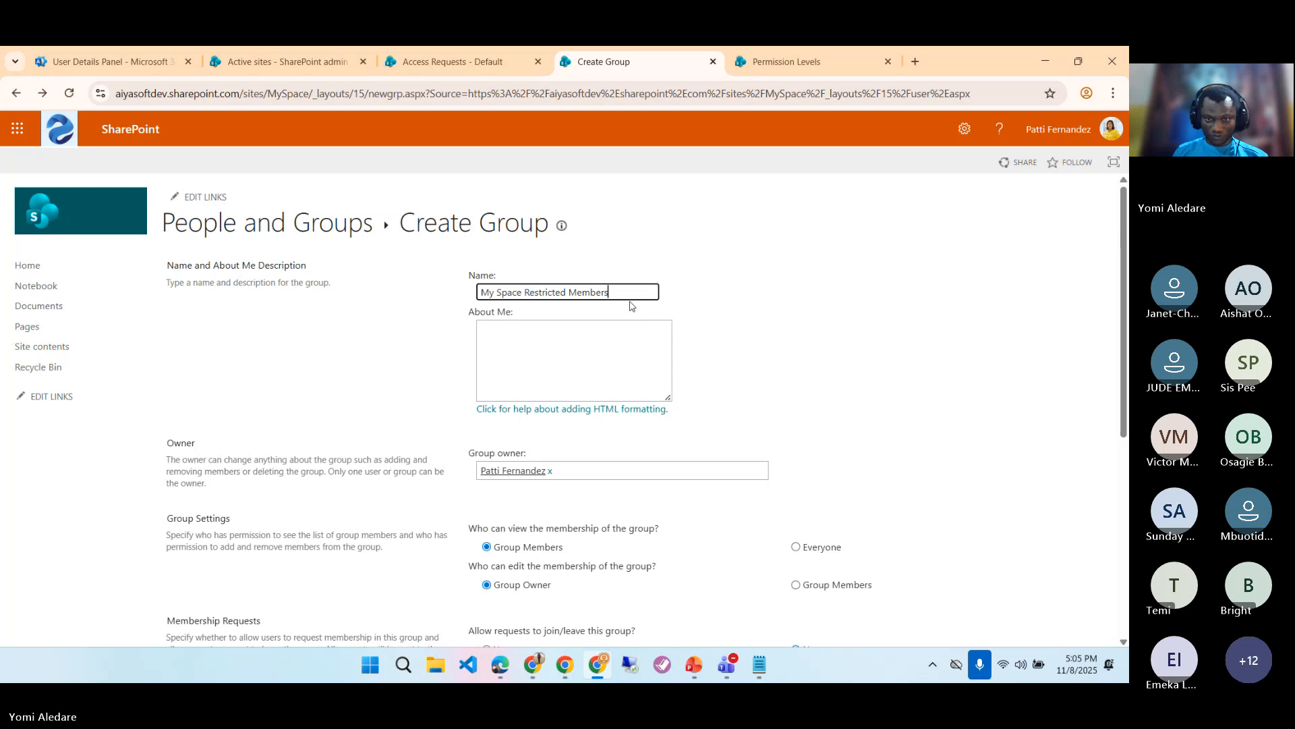
drag(609, 292, 508, 292)
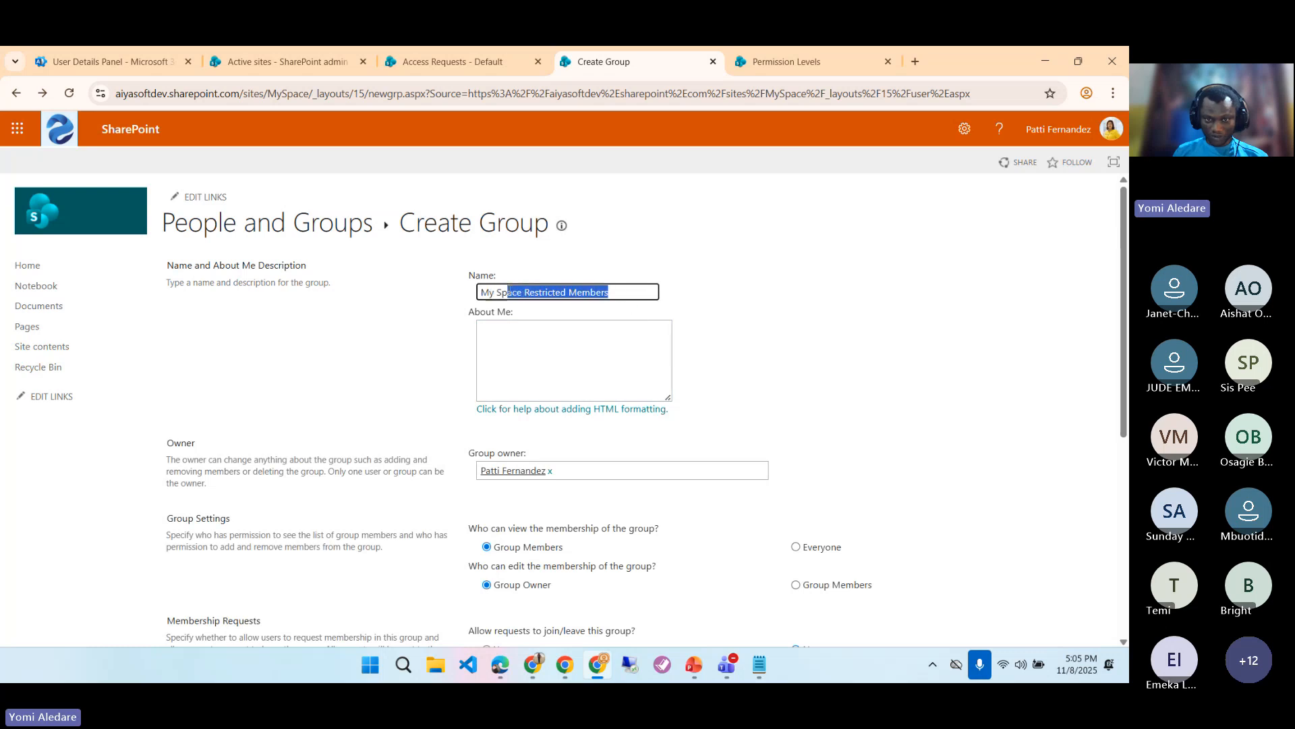
double_click(545, 292)
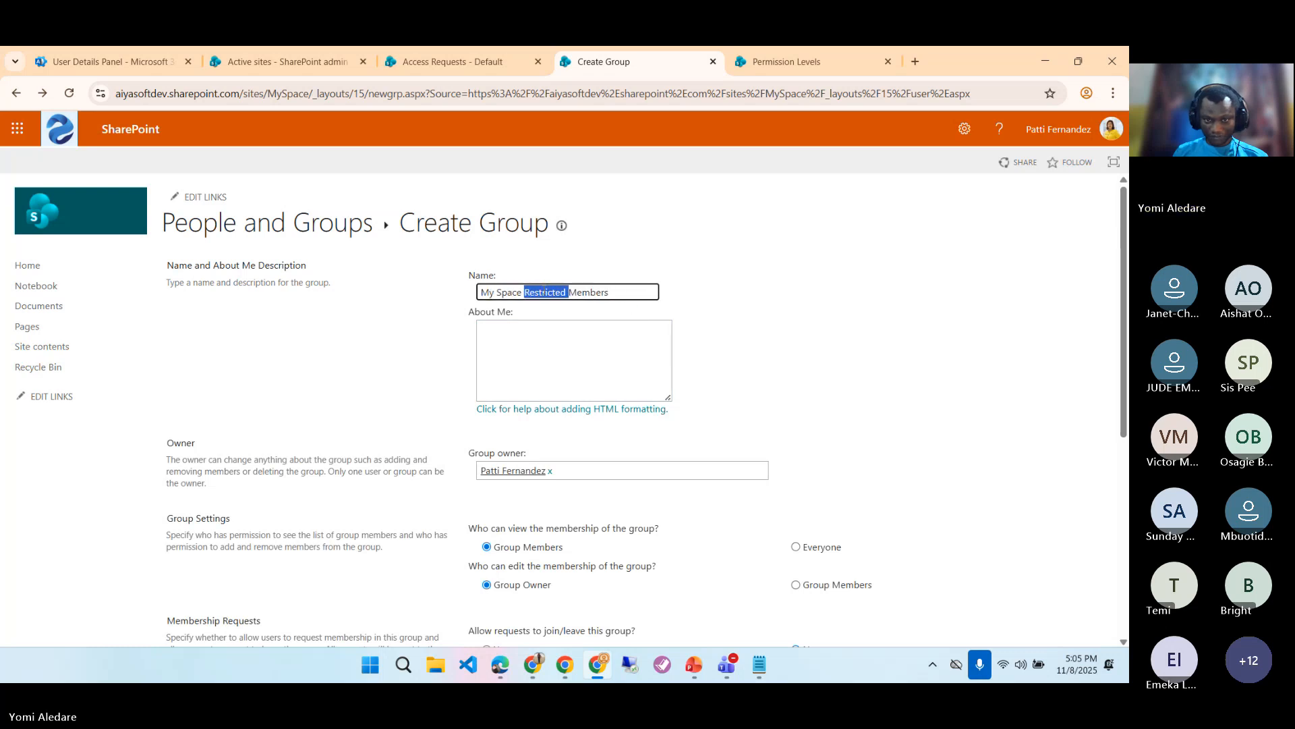
double_click(584, 293)
text(Visi)
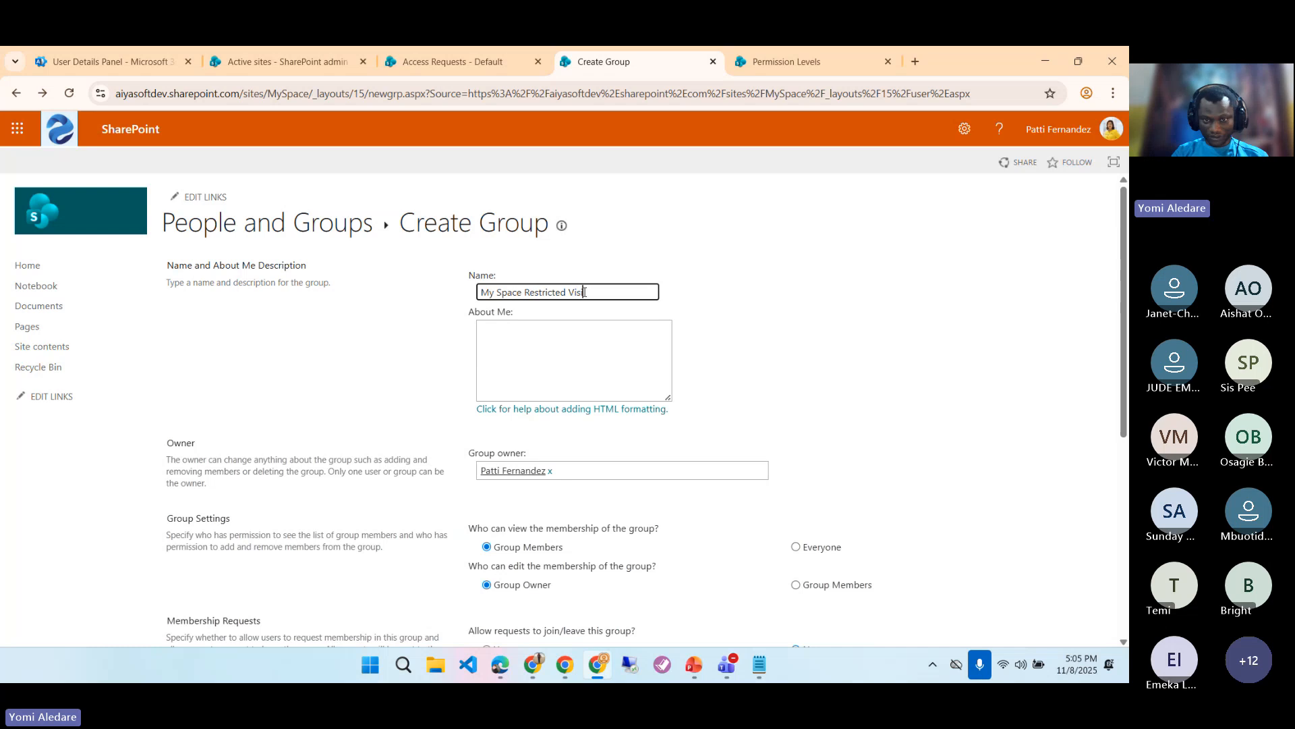
text(tors)
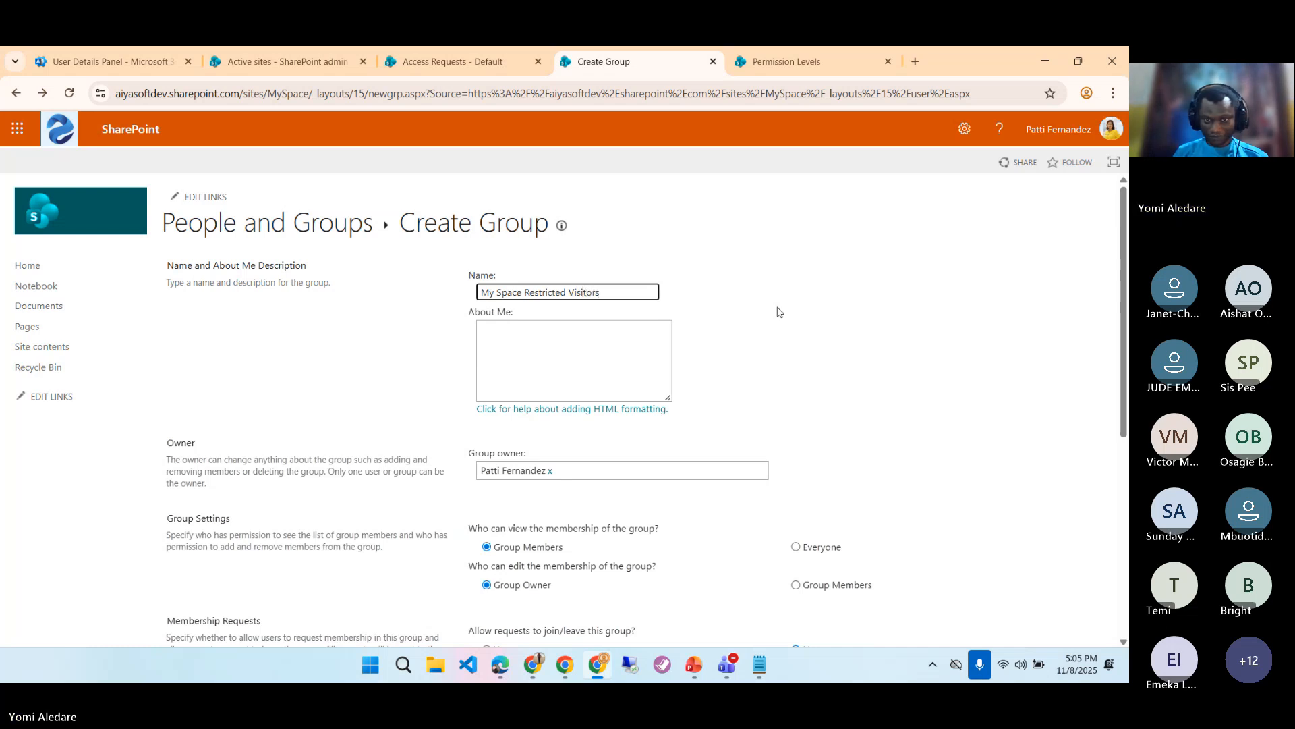
click(790, 312)
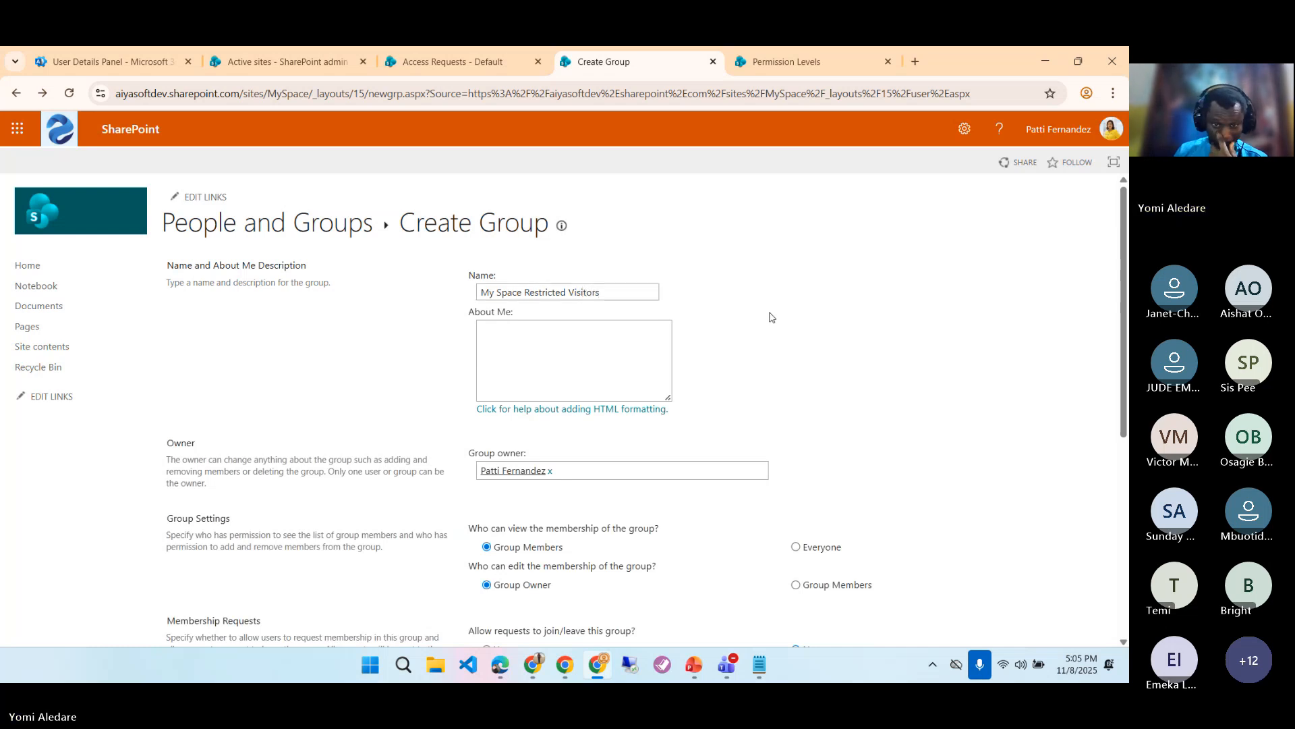
- Allow requests to join or leave the My Space Restricted Visitors group, with auto-accept set to Yes
scroll(756, 321, down, 4)
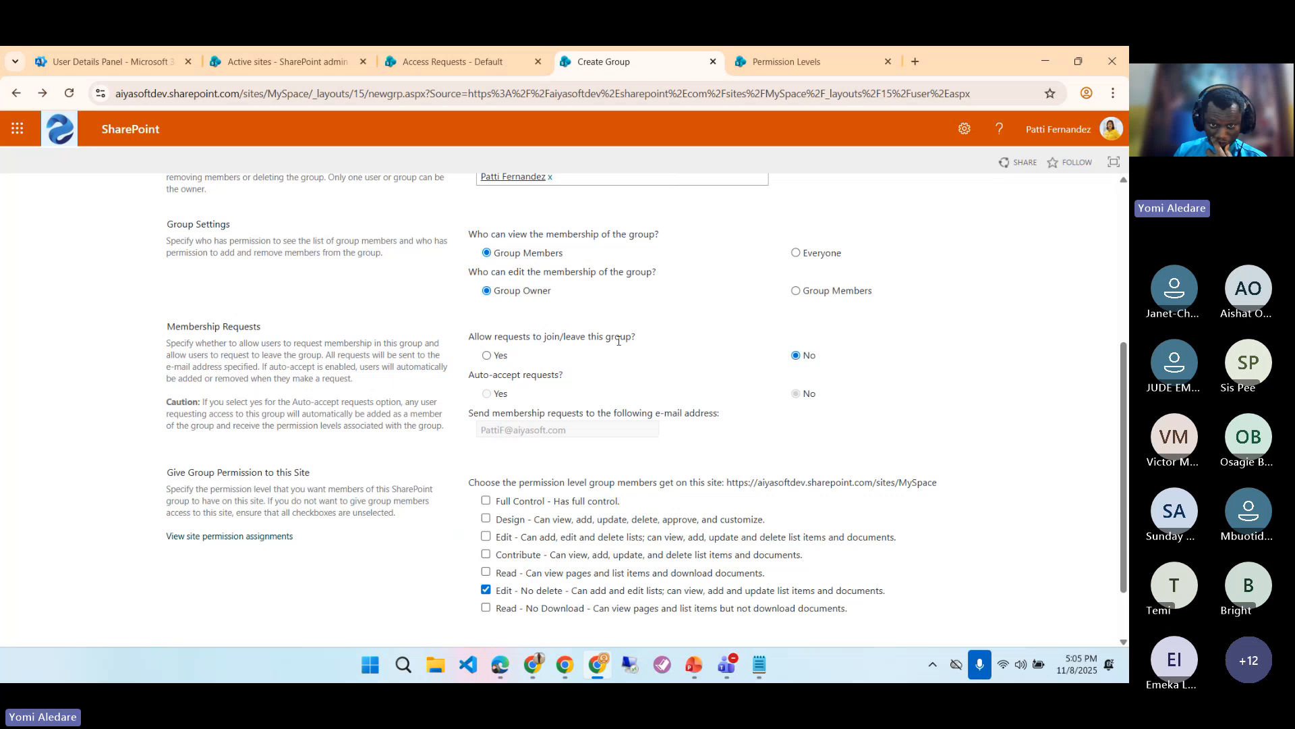
click(487, 356)
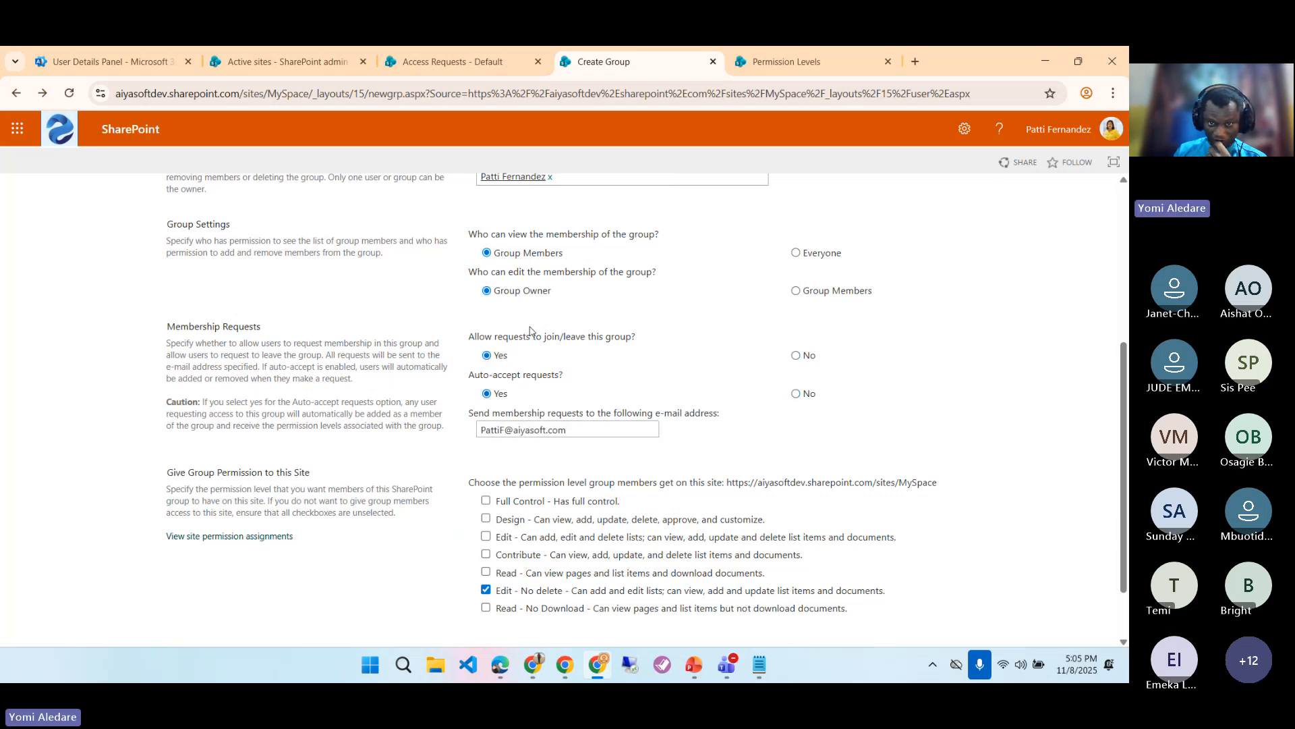
scroll(547, 308, up, 4)
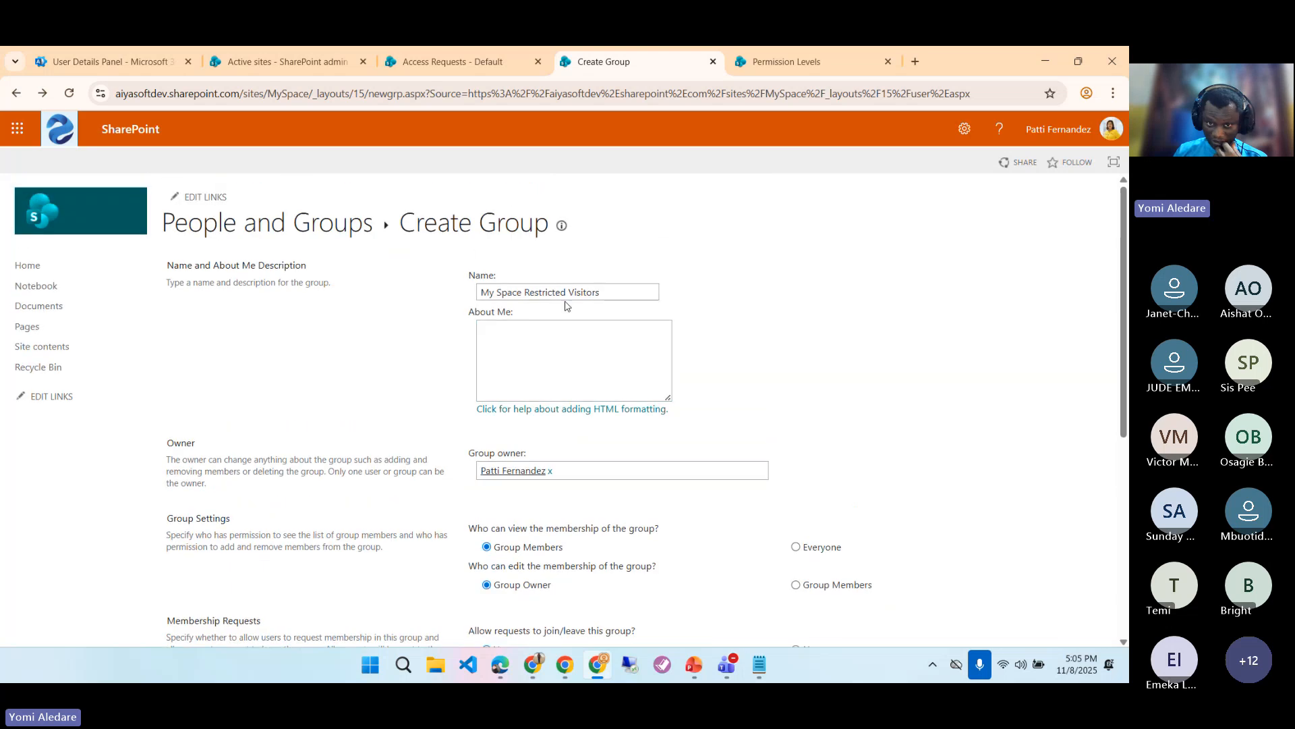
scroll(566, 367, down, 1)
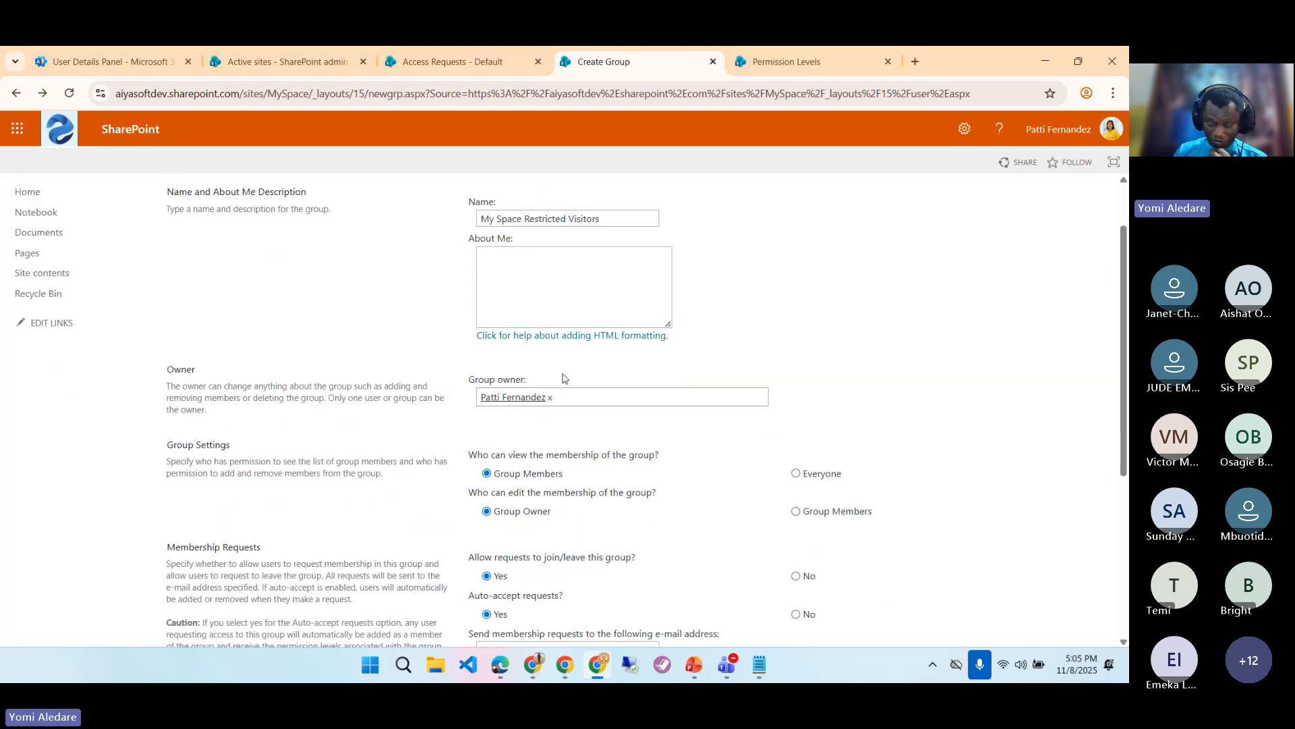
scroll(565, 378, down, 2)
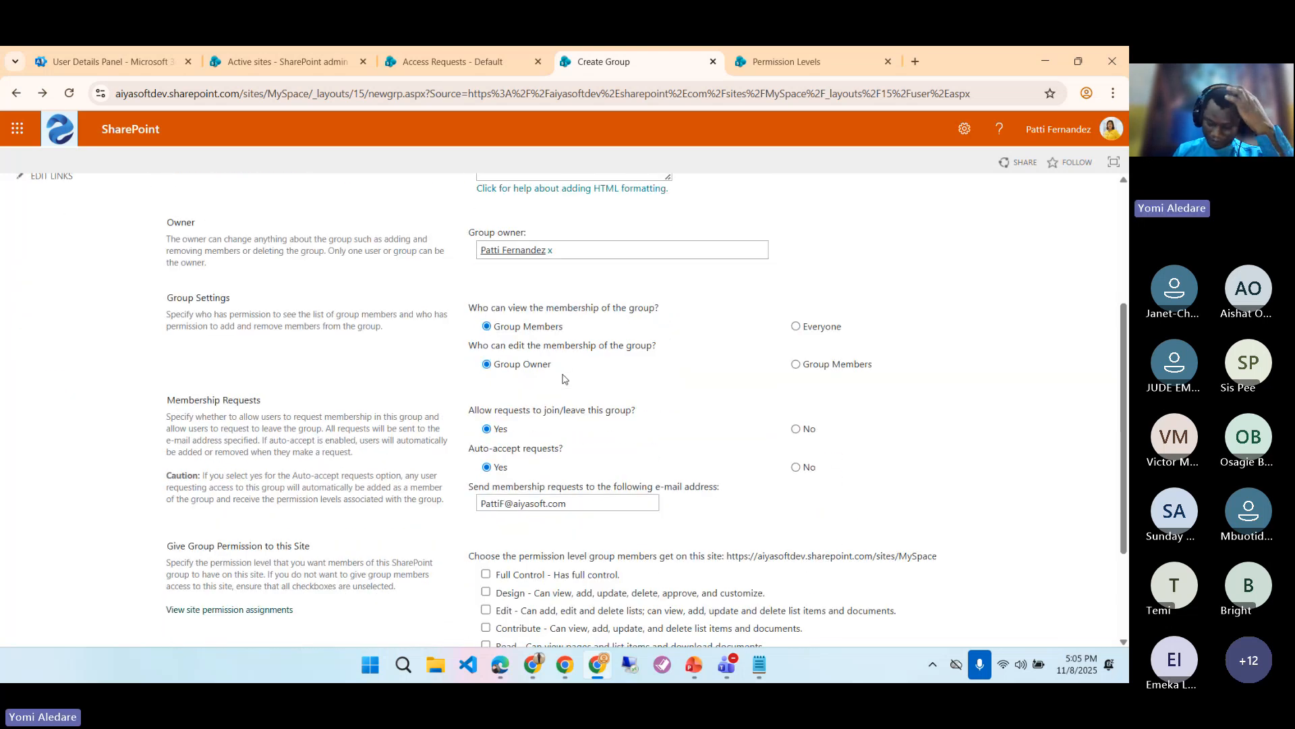
scroll(566, 380, up, 1)
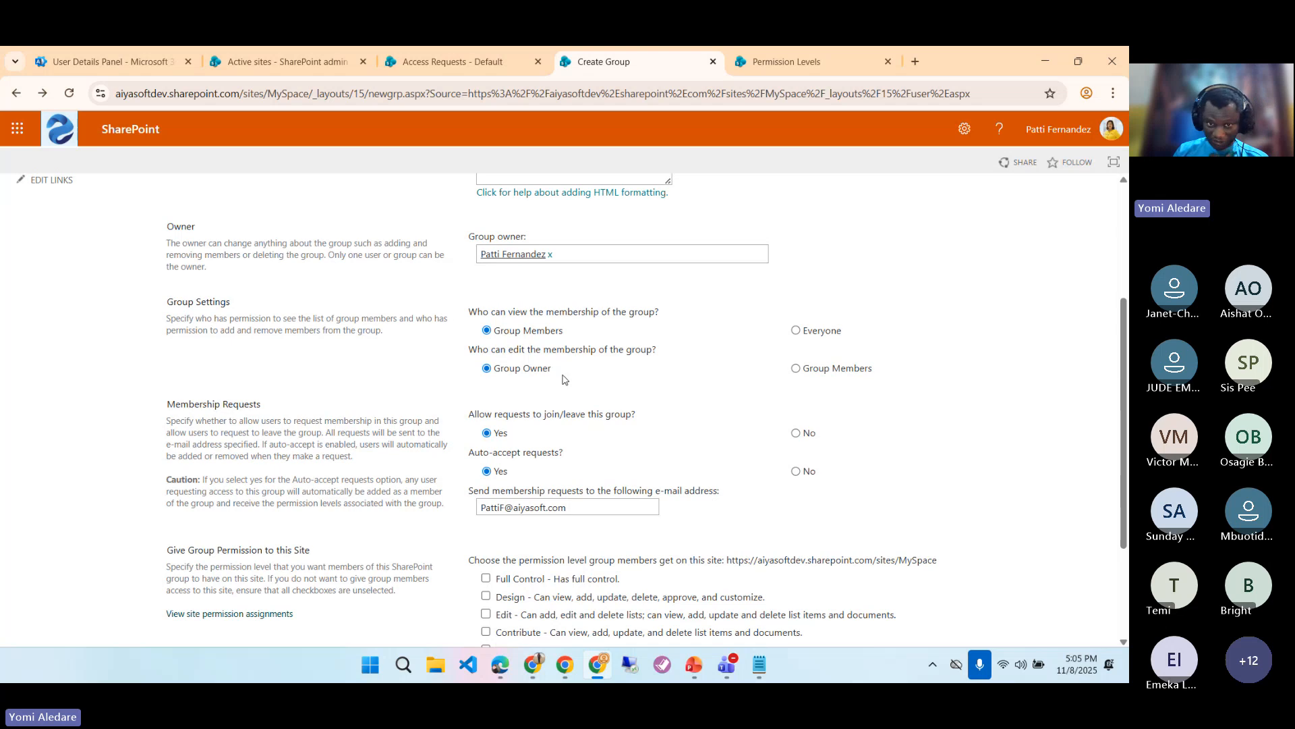
scroll(565, 380, up, 3)
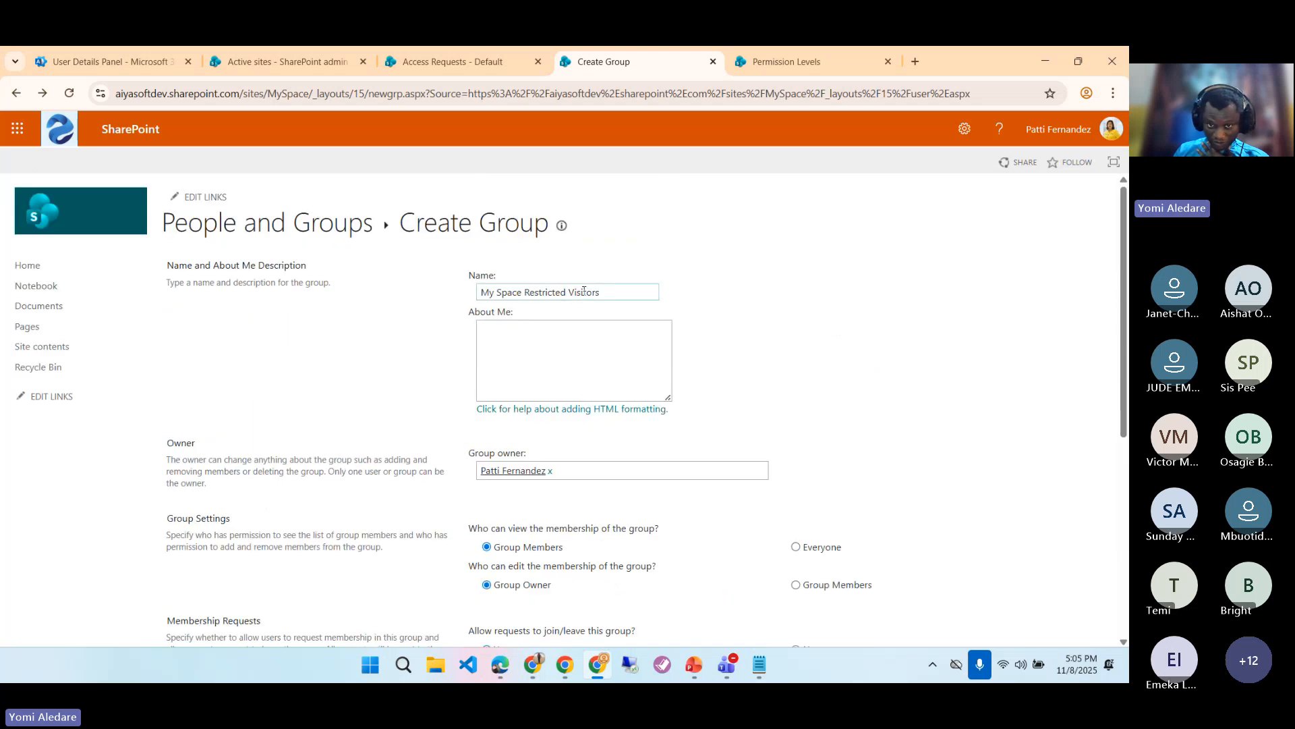
- Give the new group only the Read - No Download permission level instead of Edit - No delete, and create it
scroll(533, 290, down, 4)
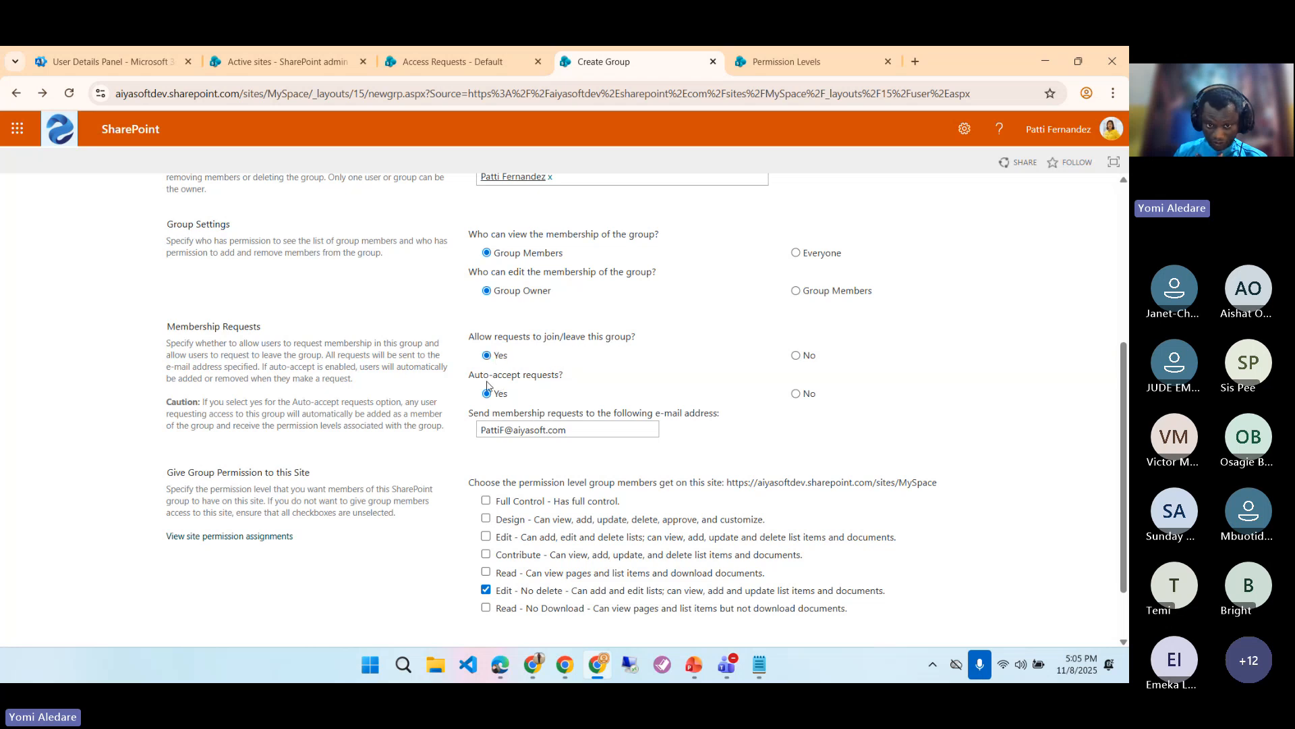
scroll(487, 385, down, 1)
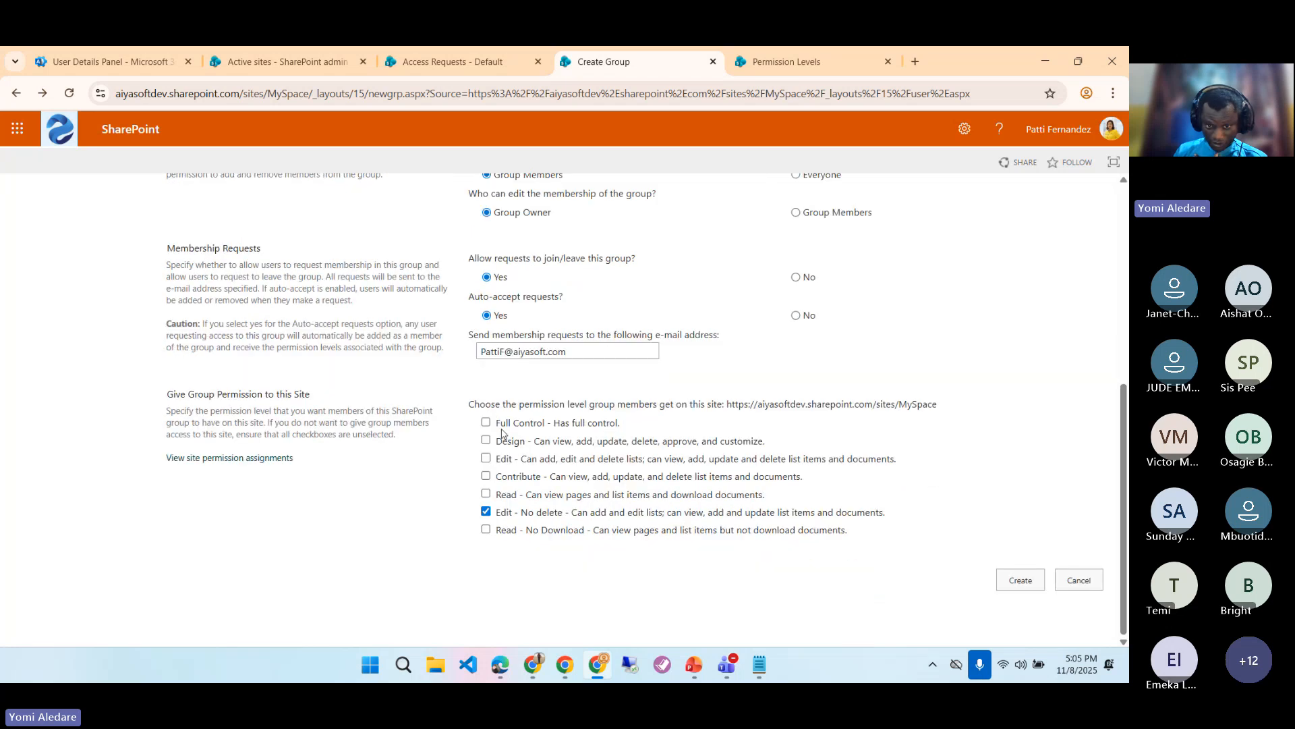
click(487, 510)
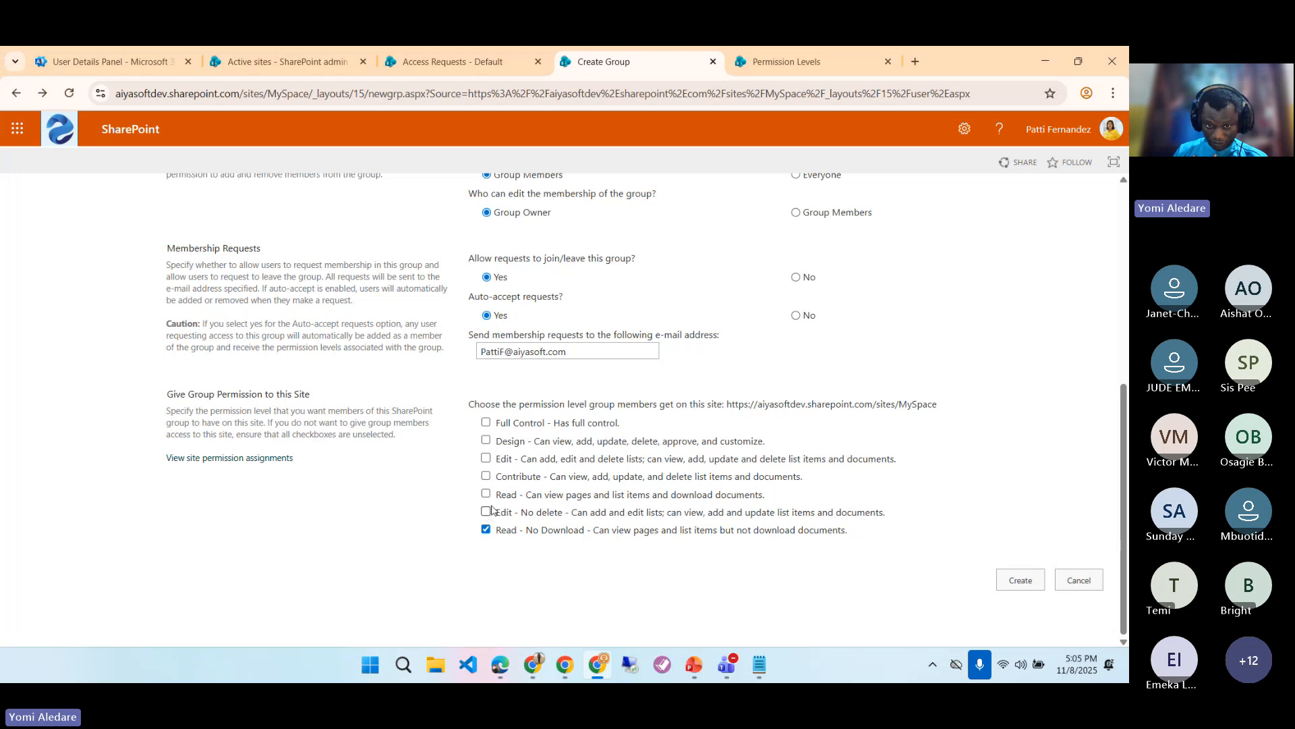
click(1019, 581)
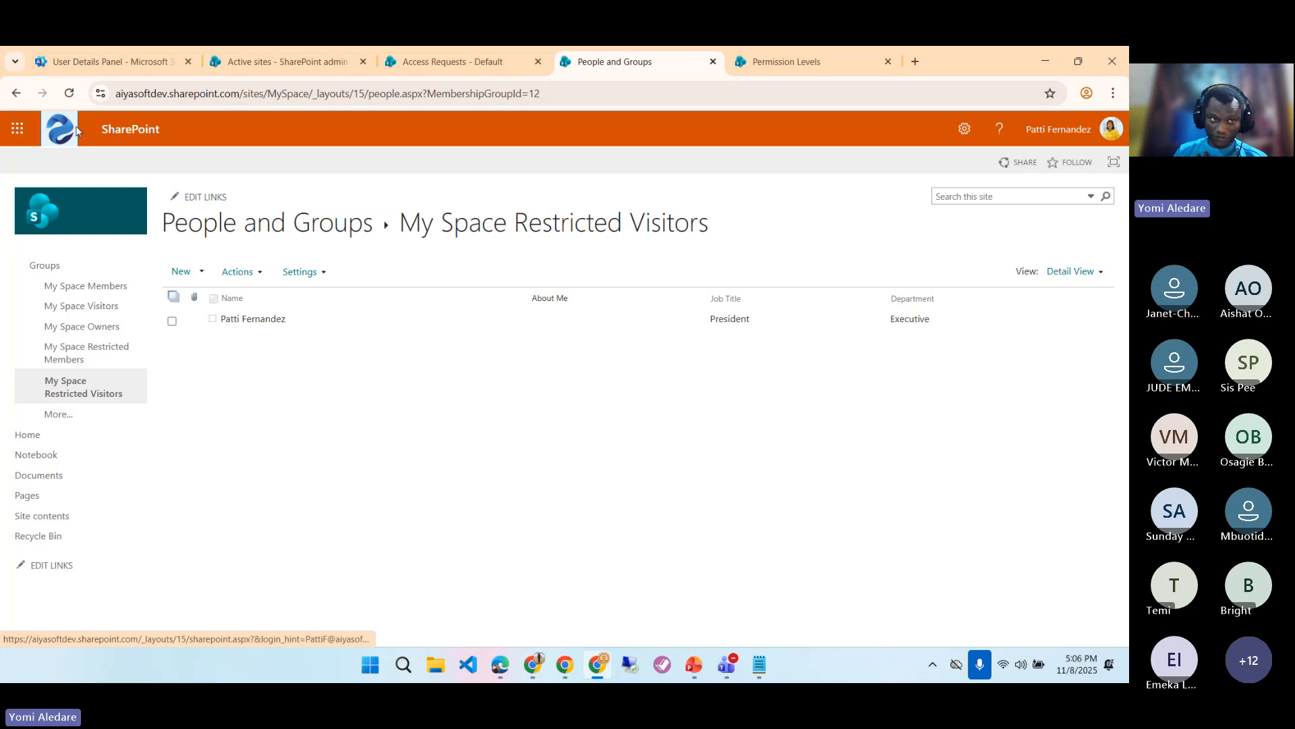
- Return to the My Space permissions page, refresh its group list, and close the separate Permission Levels page
click(17, 94)
click(16, 94)
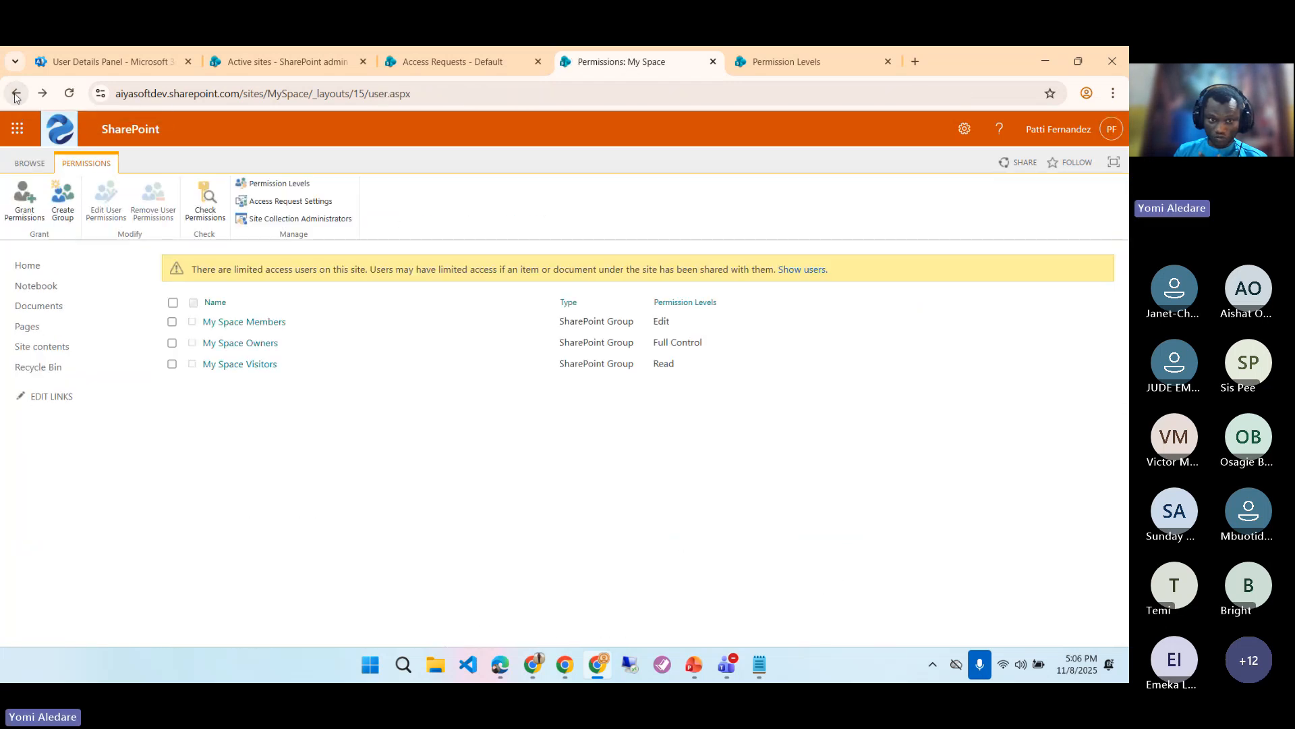
click(70, 96)
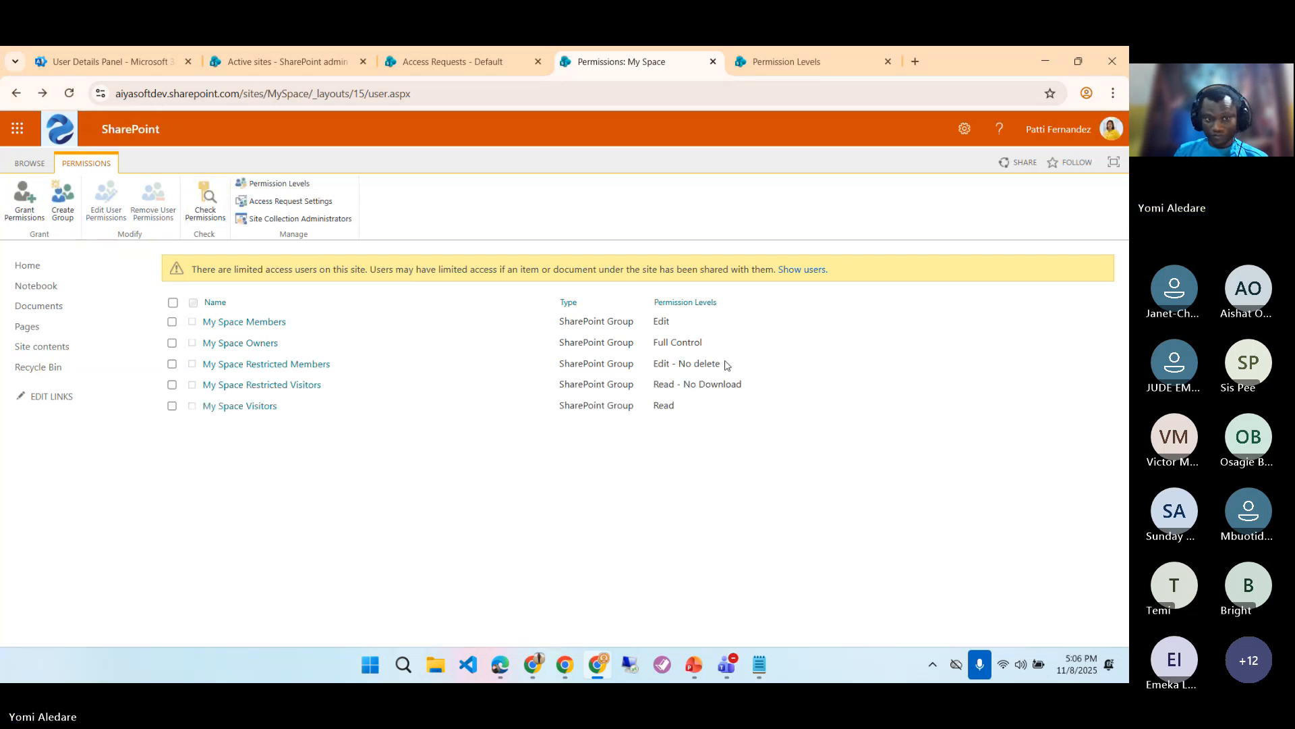
click(787, 62)
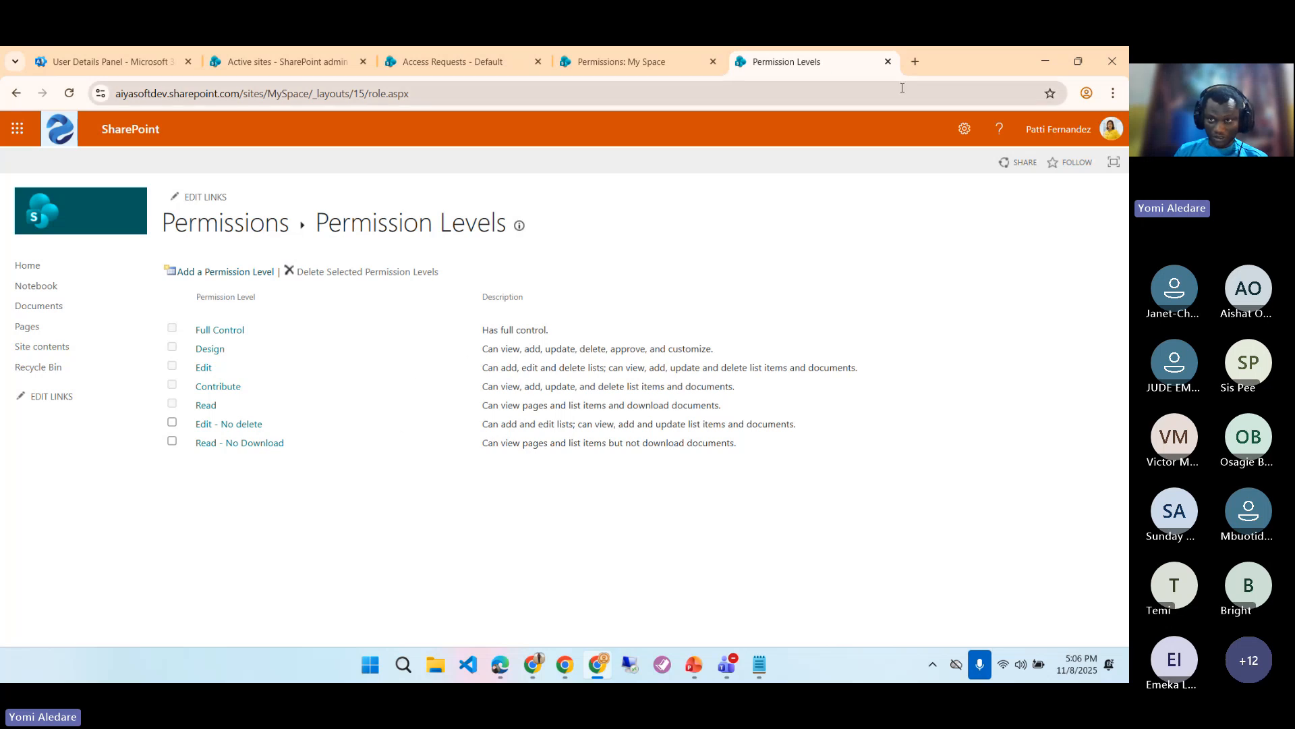
click(888, 61)
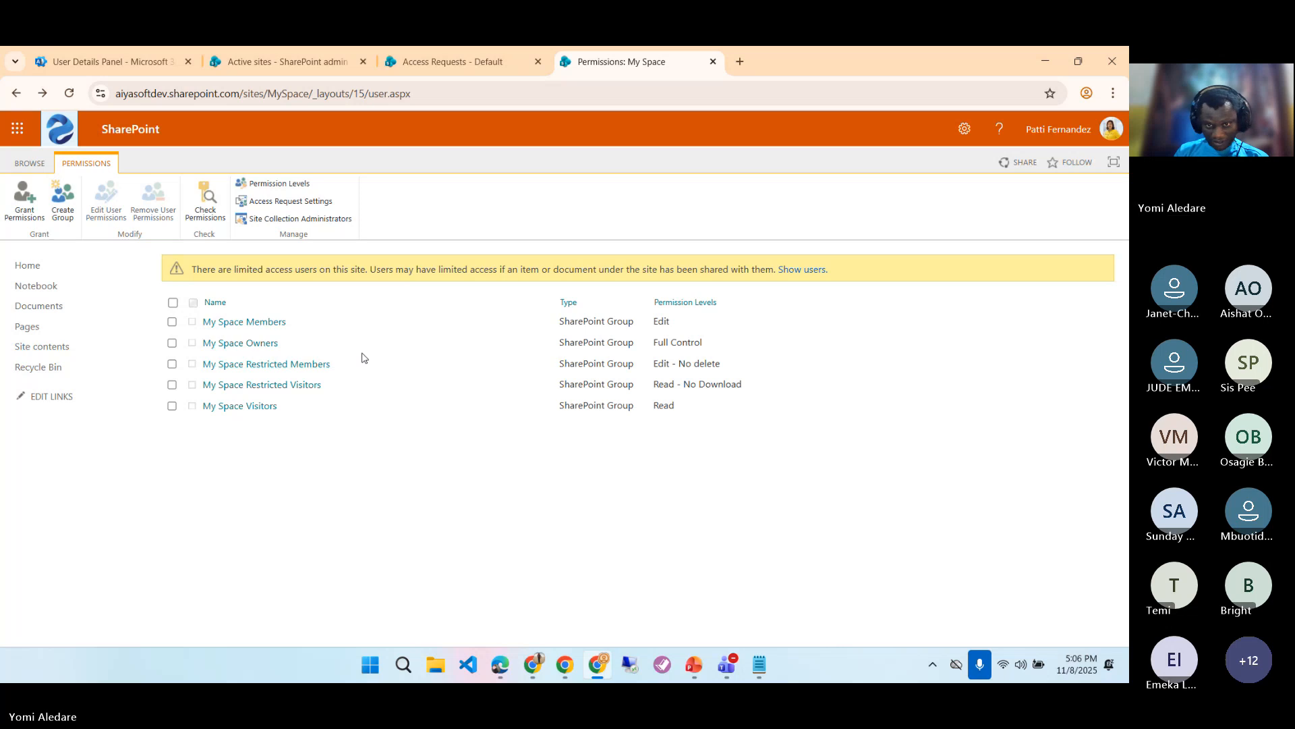
- Examine the My Space Members group's owner, membership and request settings, and leave them without saving
click(244, 324)
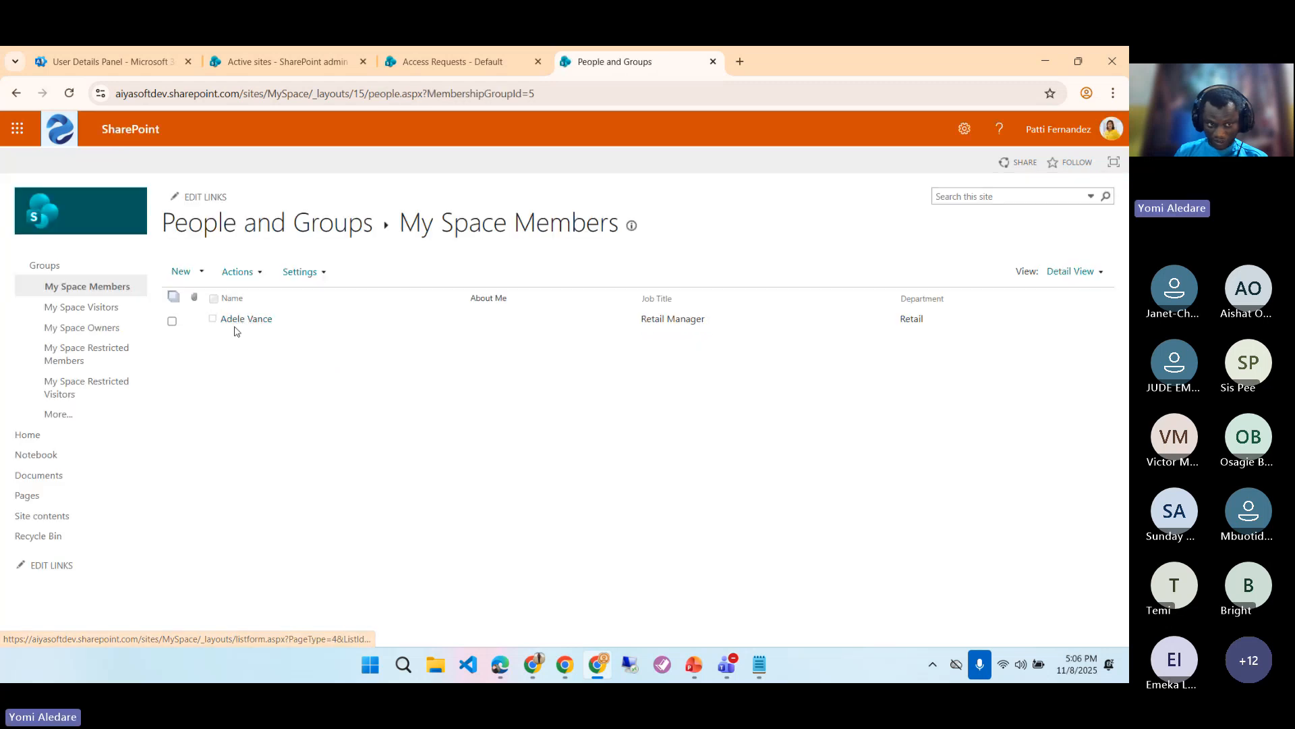
click(311, 273)
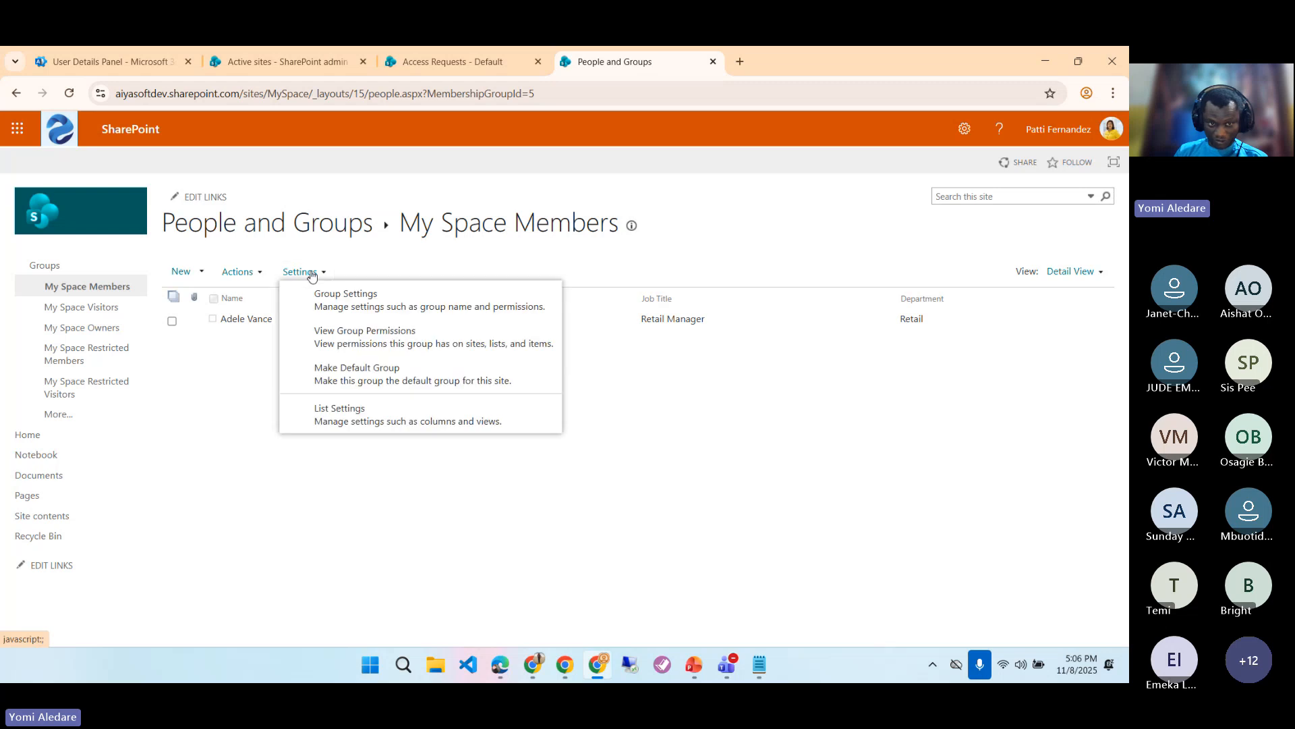
click(376, 304)
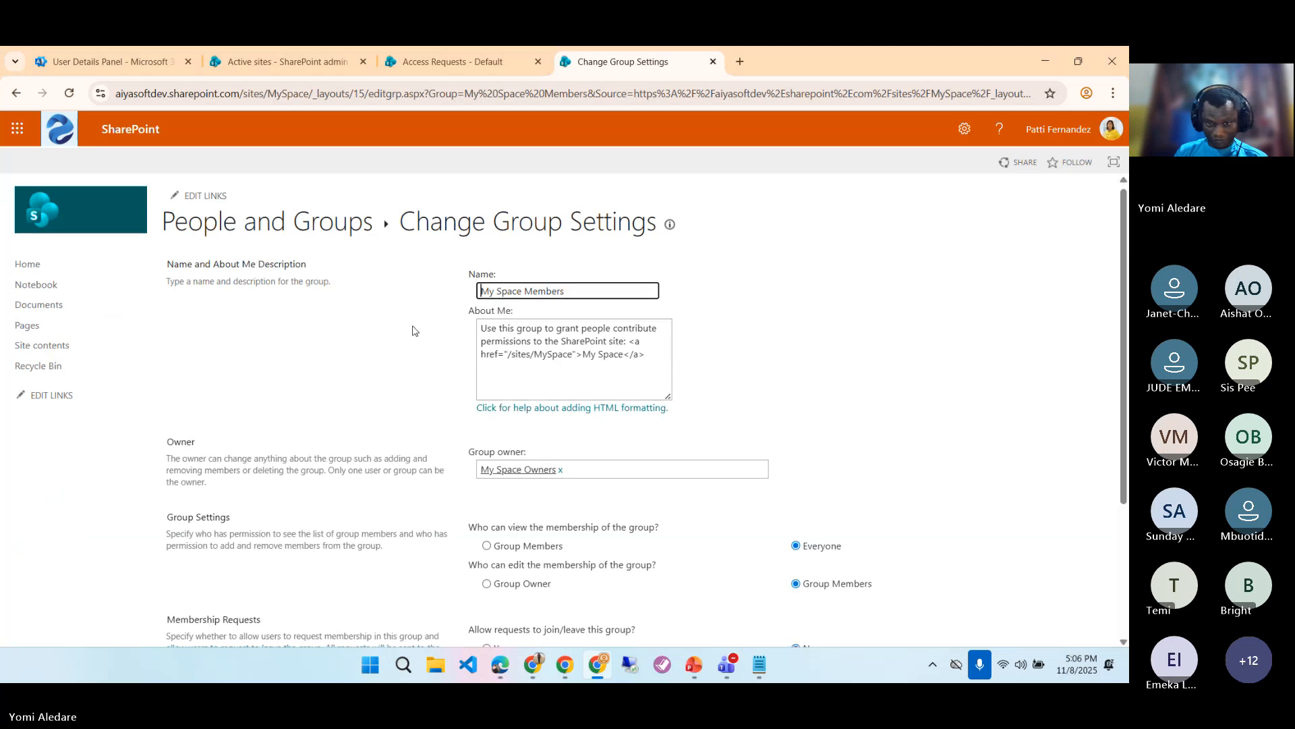
scroll(414, 330, down, 3)
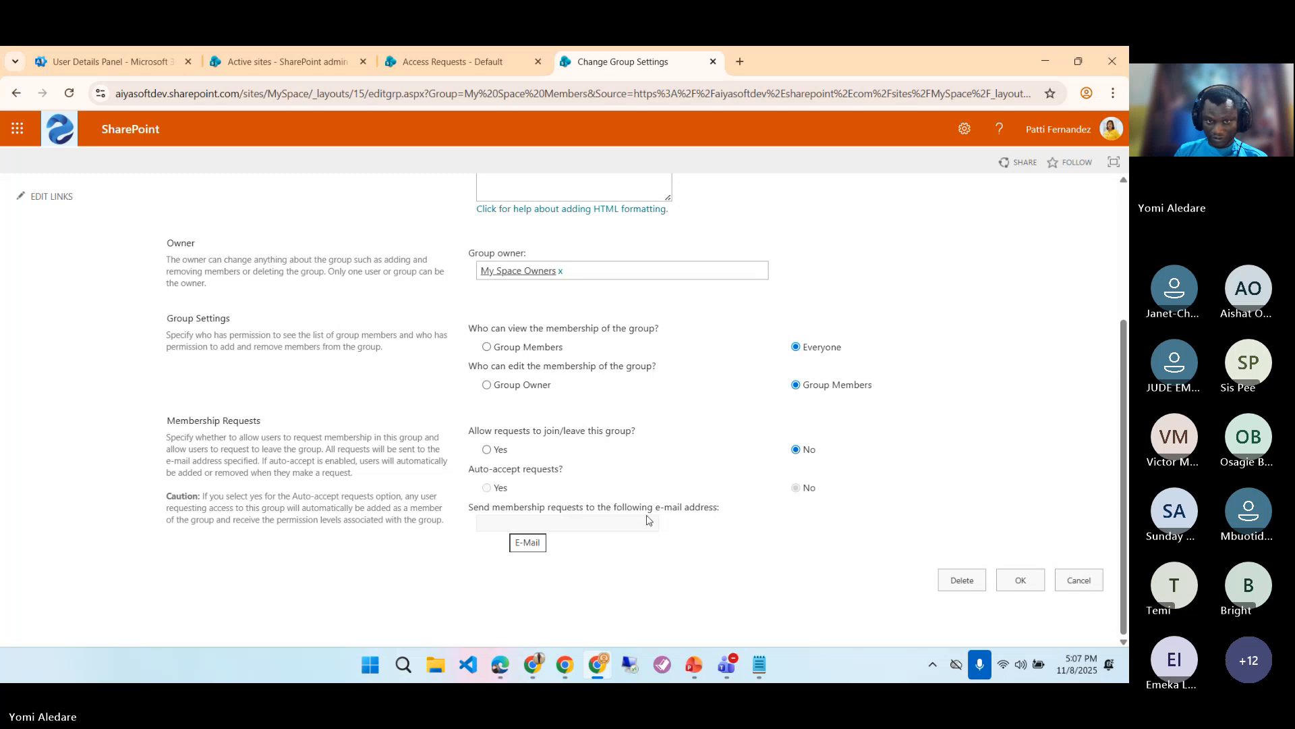
scroll(654, 519, up, 3)
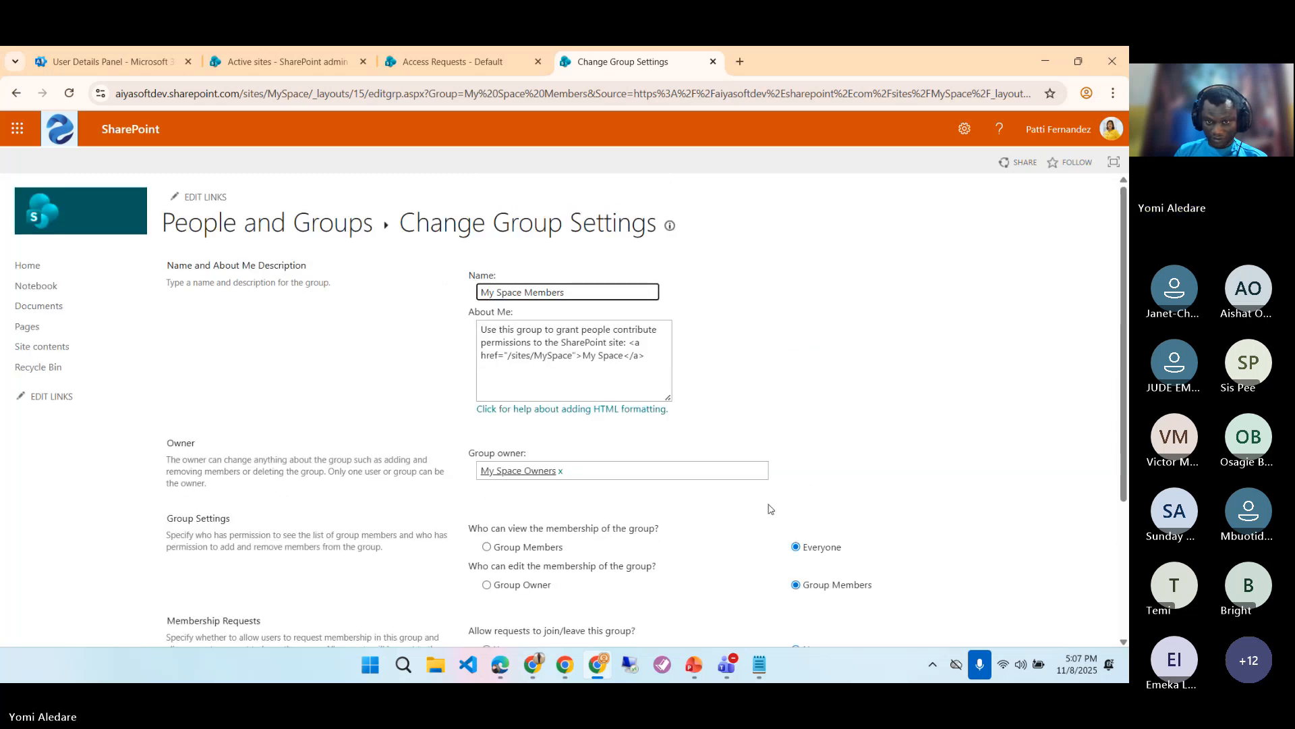
scroll(809, 526, down, 2)
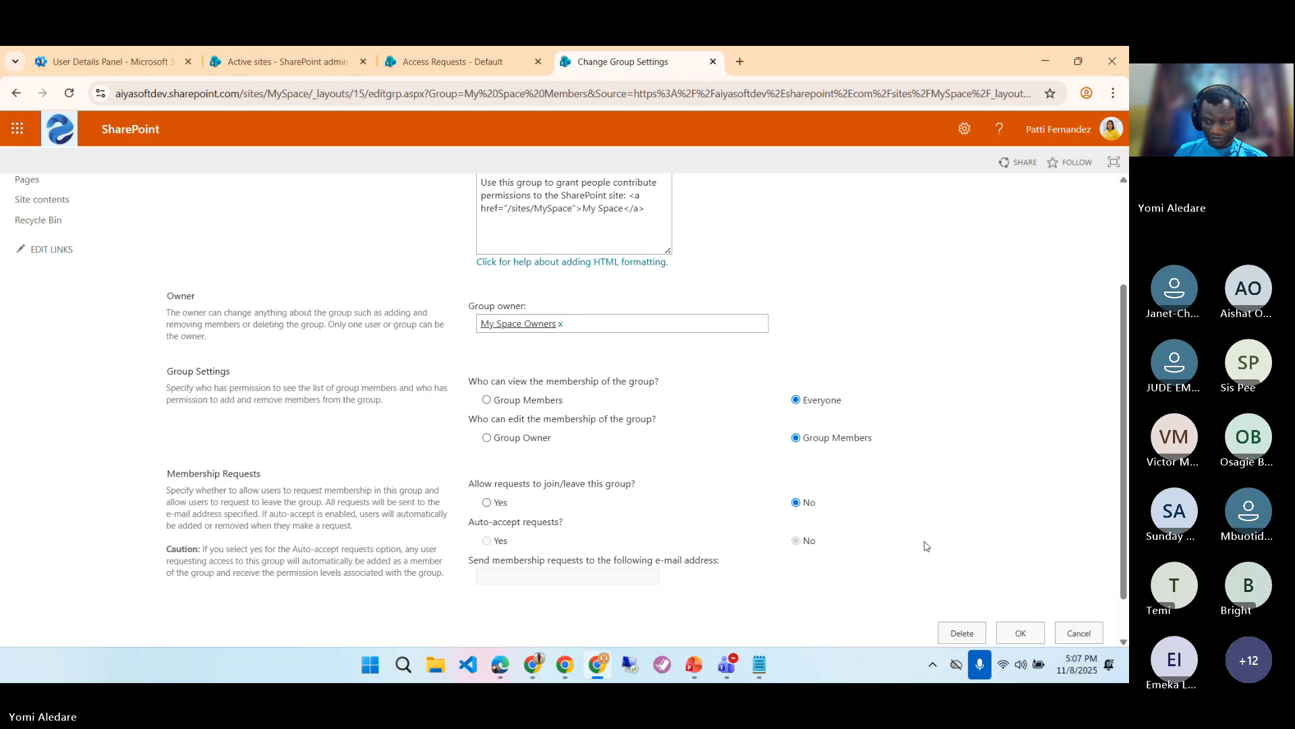
scroll(978, 560, down, 1)
click(1076, 579)
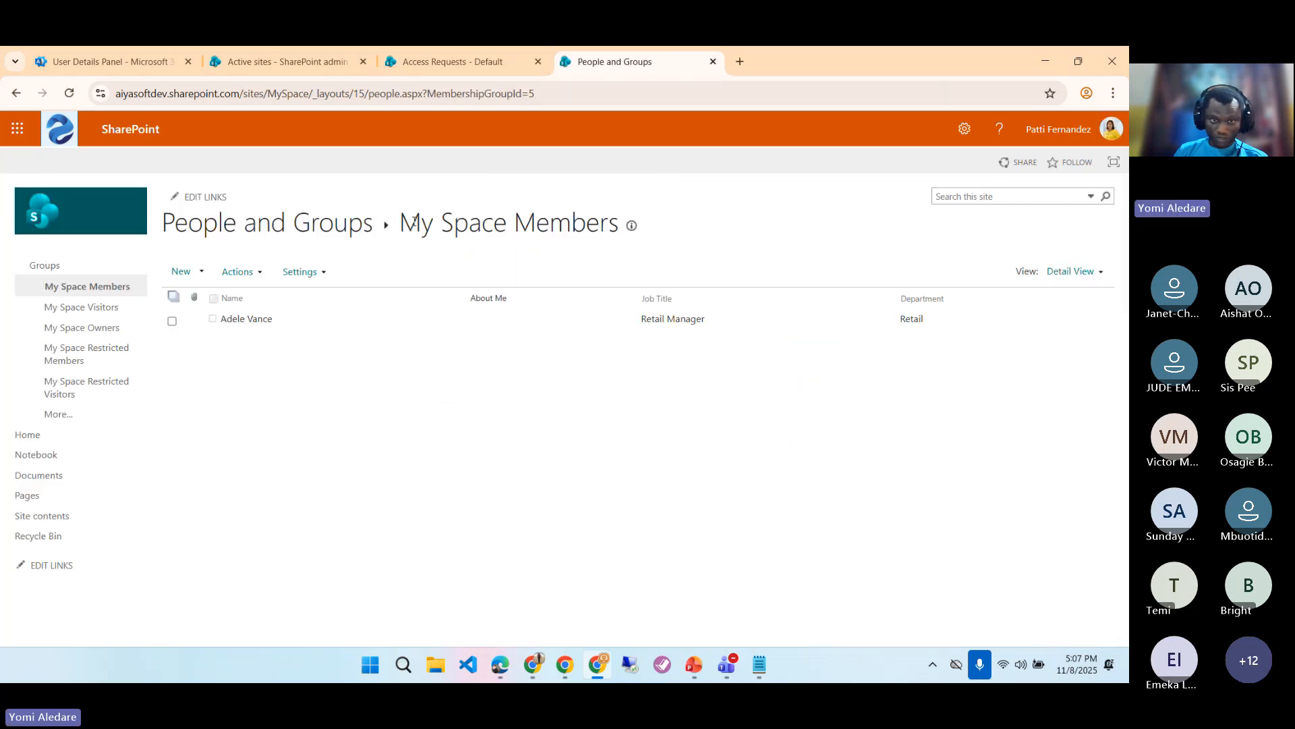
- Make the My Space Restricted Visitors group the site's default members group
click(87, 389)
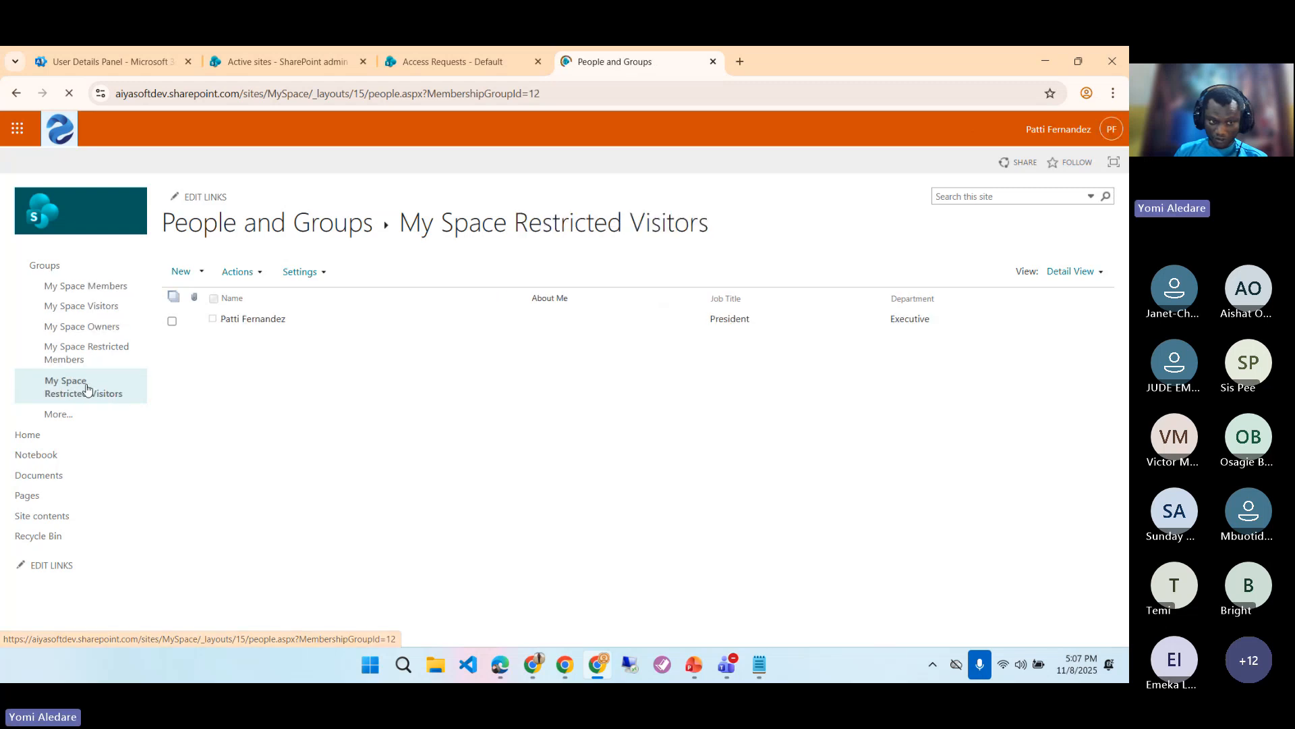
click(325, 272)
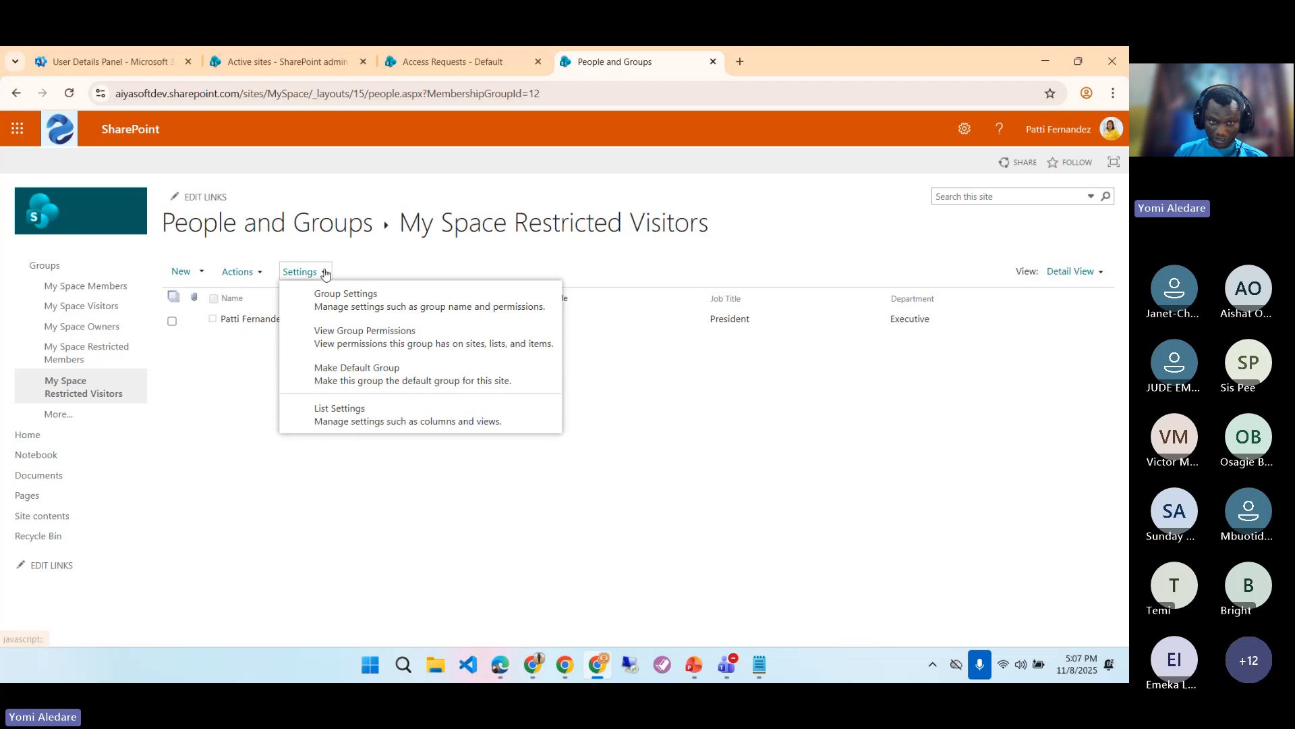
click(386, 377)
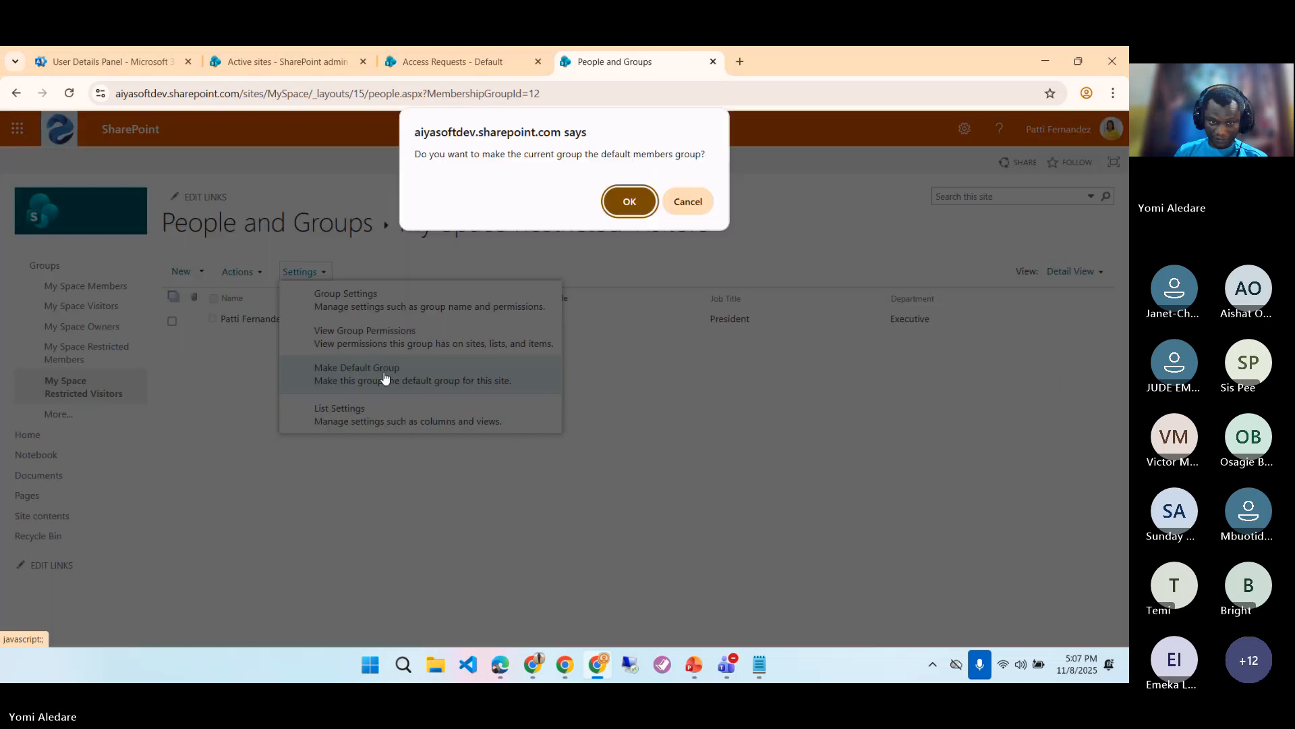
click(622, 203)
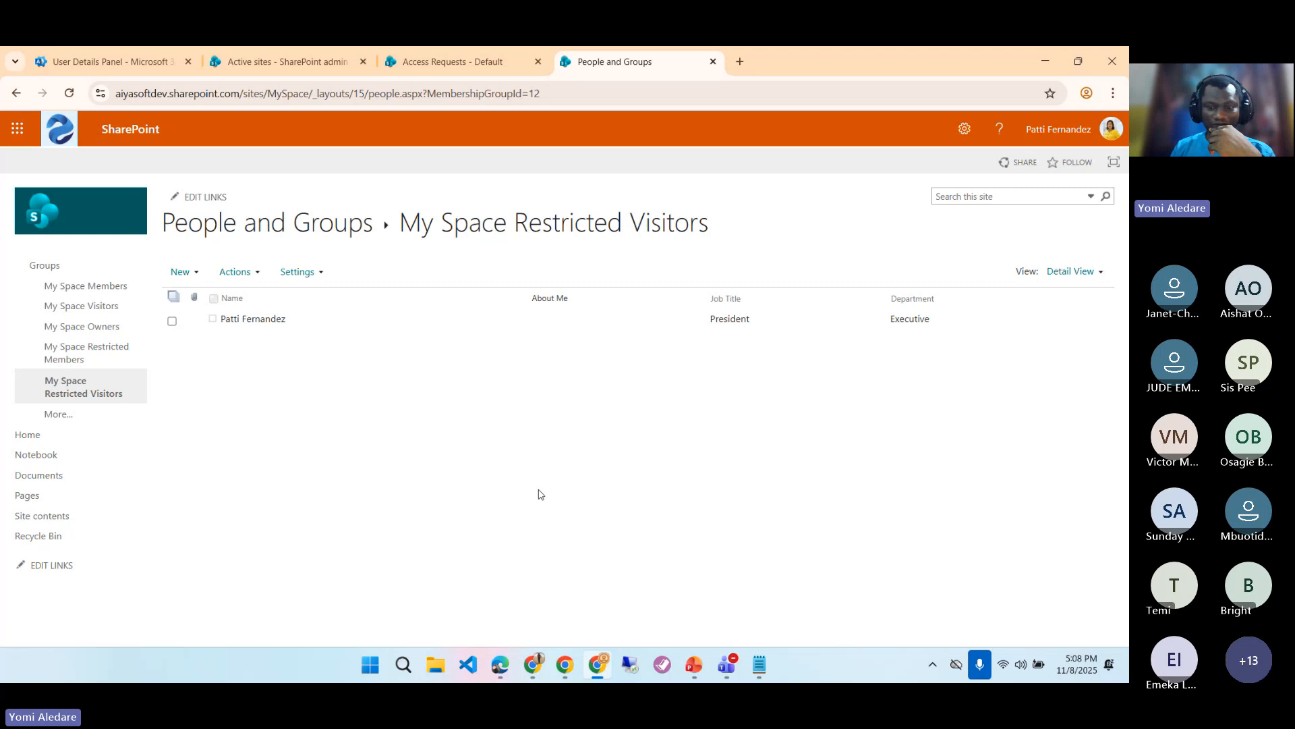
- Switch to the Notepad notes and review the planned user permissions, document libraries and lists for My Space
click(758, 664)
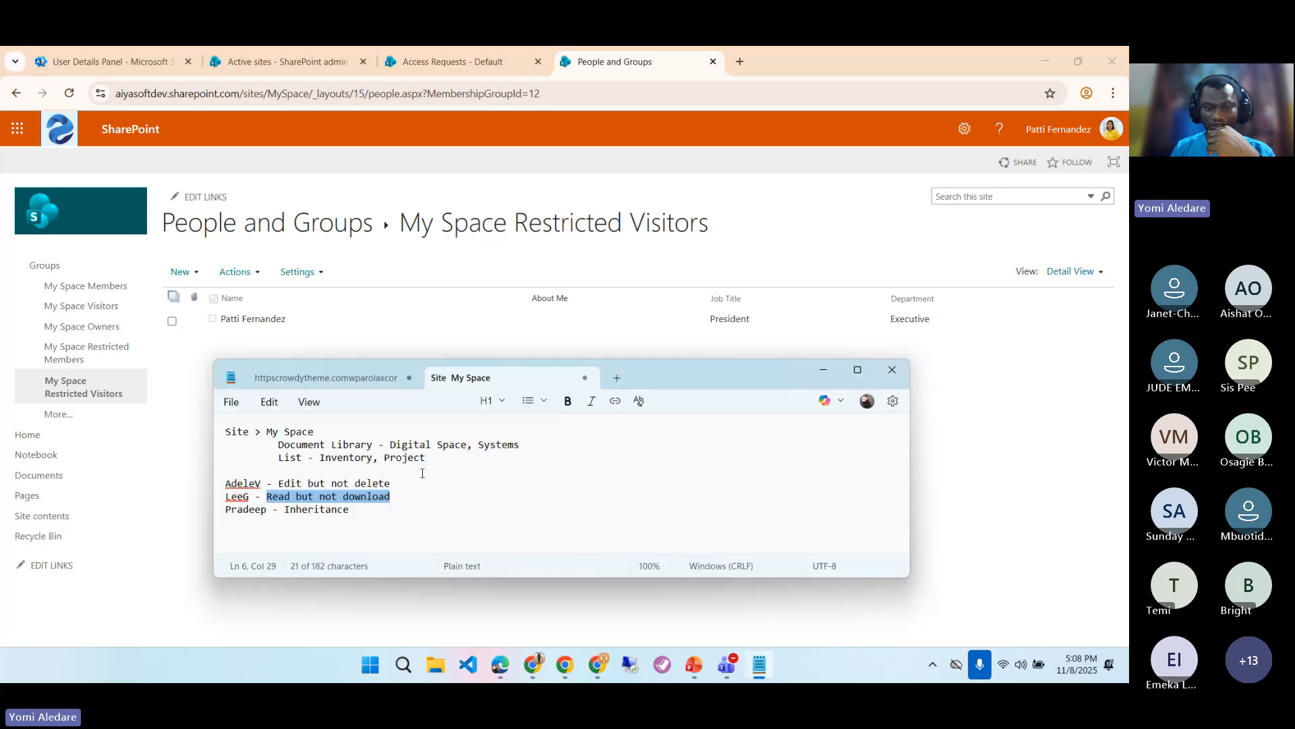
click(417, 482)
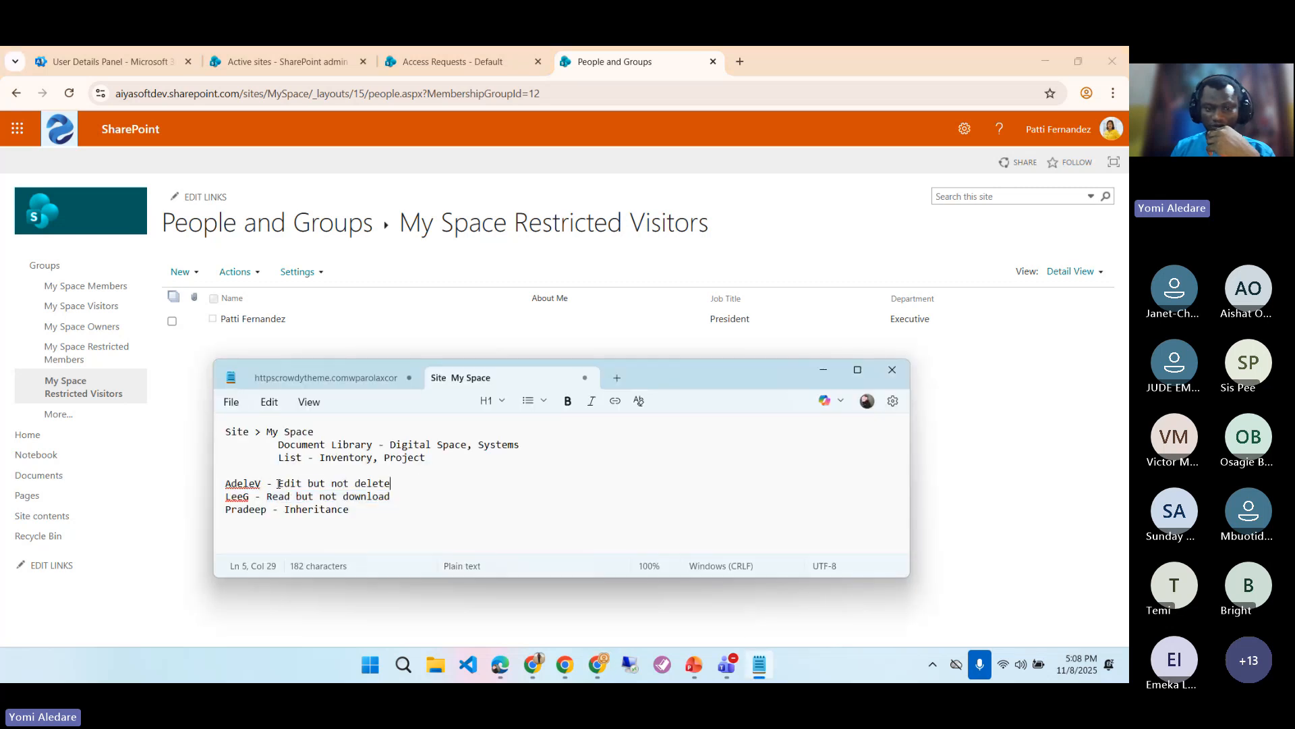
drag(279, 484, 409, 495)
click(314, 509)
drag(279, 445, 390, 446)
click(422, 458)
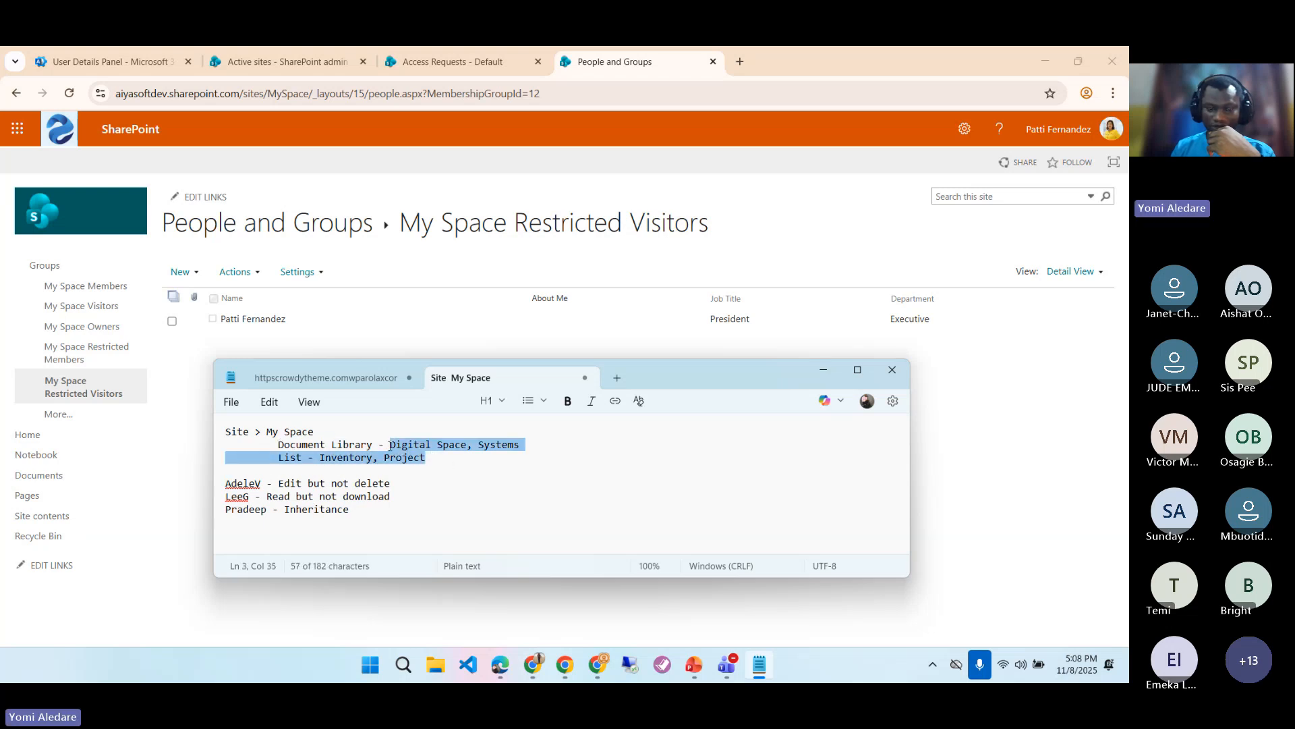
click(440, 456)
mouse_move(390, 444)
mouse_down()
mouse_move(459, 445)
mouse_move(447, 457)
mouse_move(404, 445)
mouse_up()
click(440, 456)
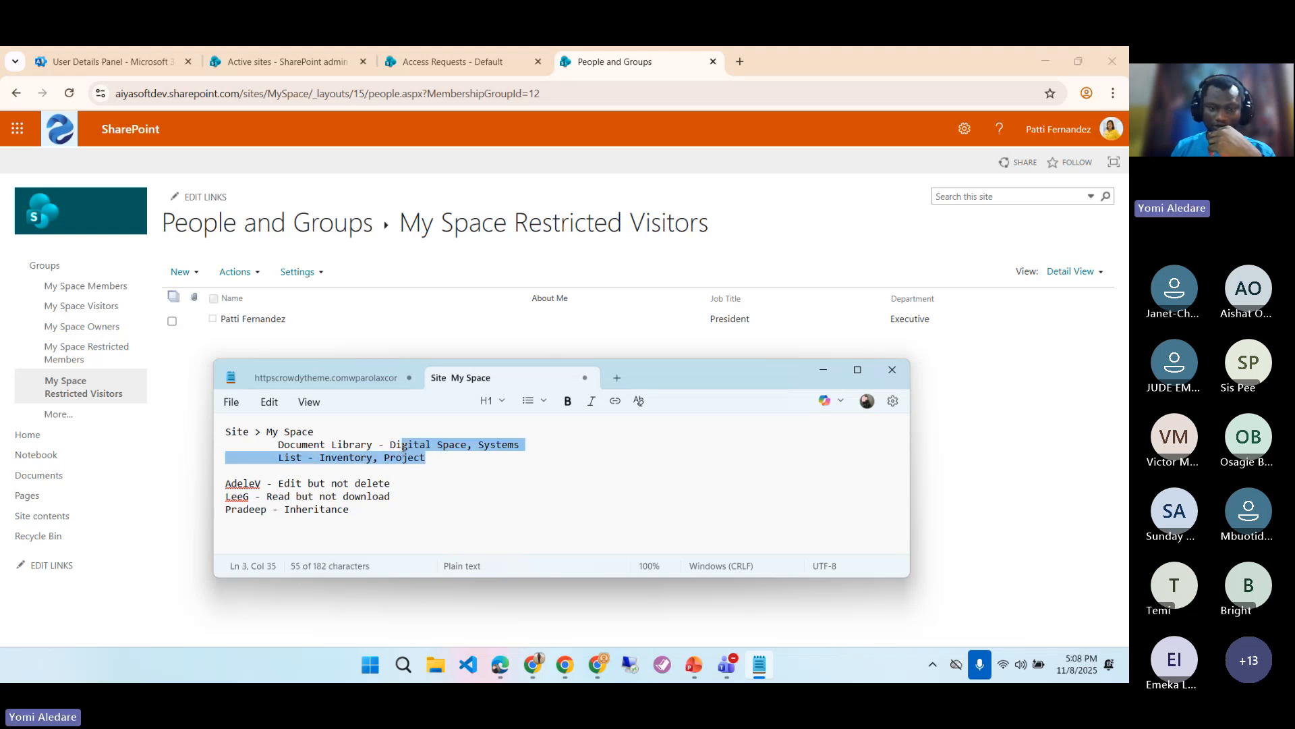
click(454, 464)
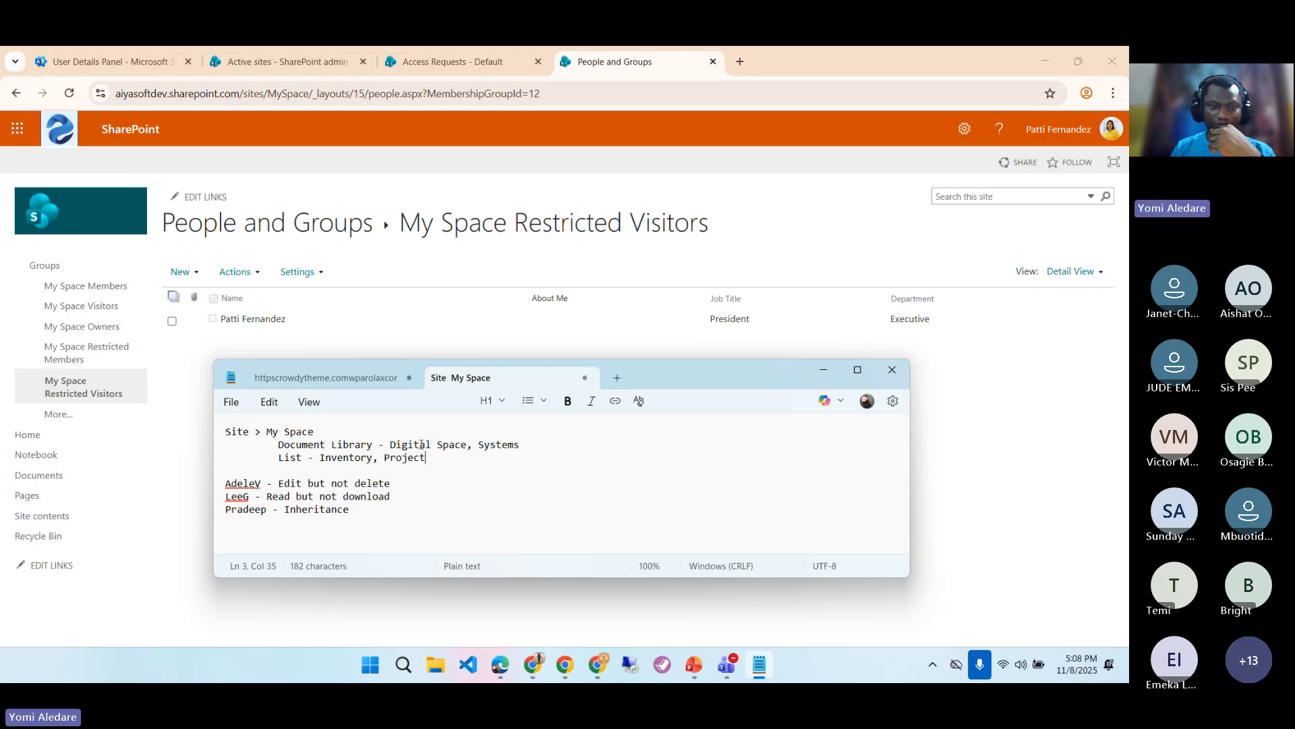
- Leave the Access Requests page and open the My Space site's contents
click(455, 66)
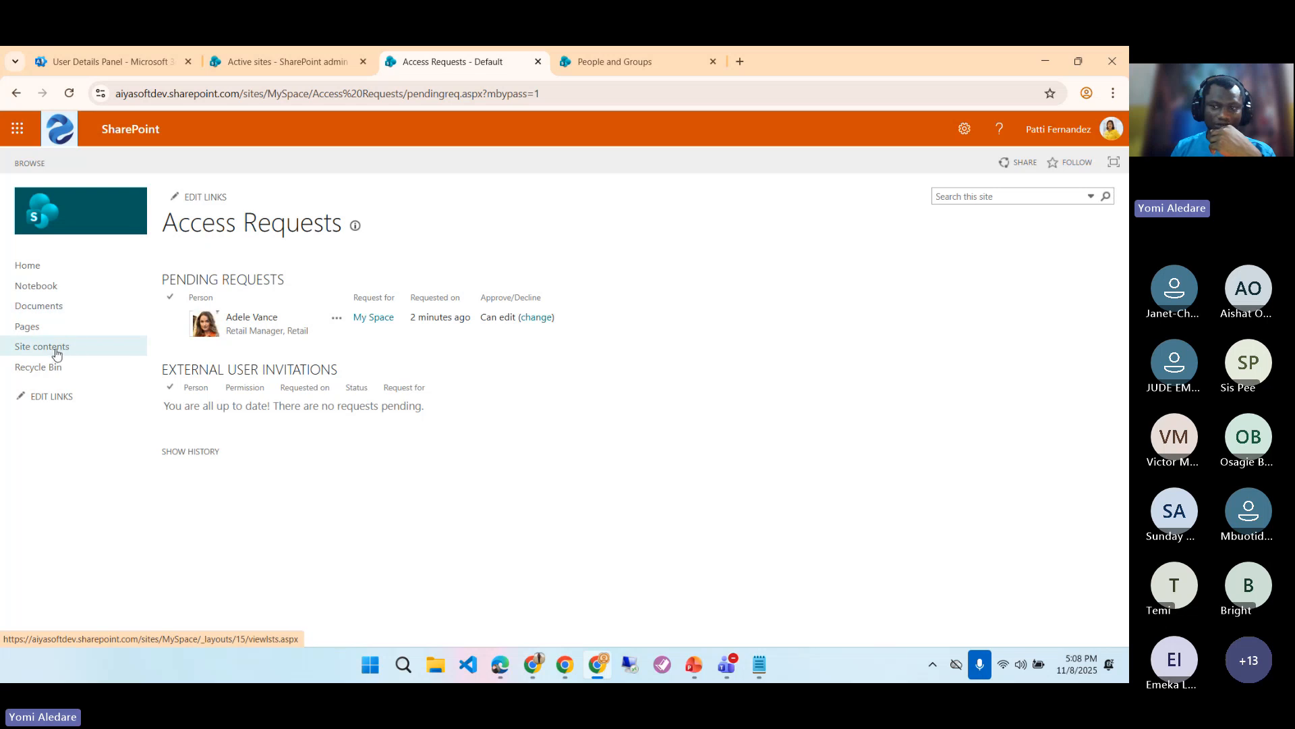
click(31, 267)
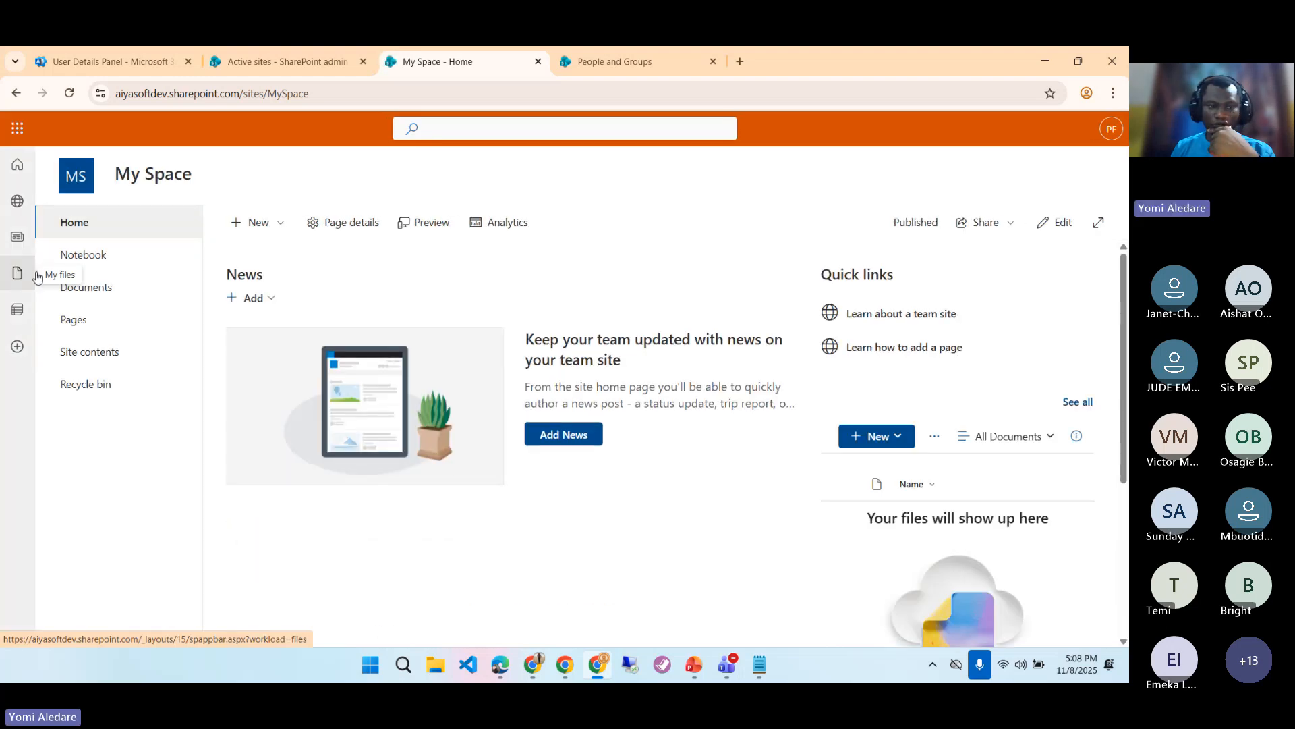
click(89, 358)
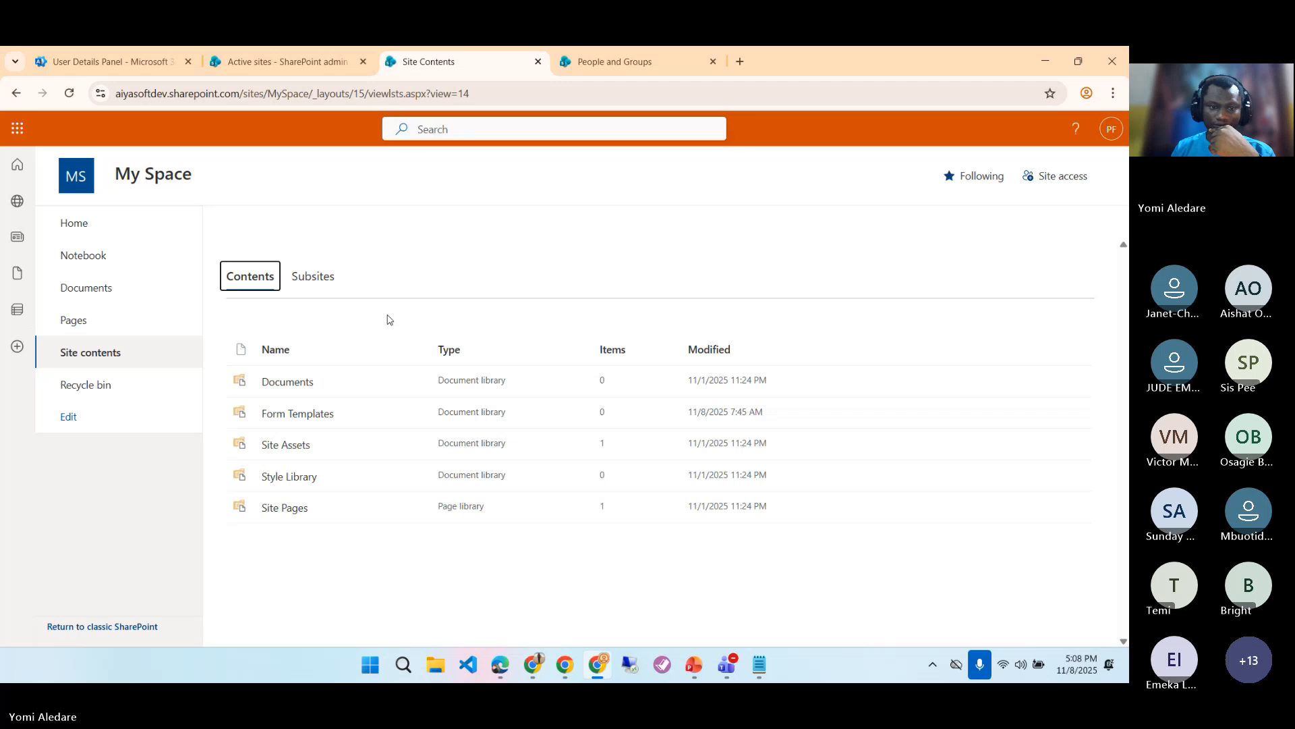
- Create a blank document library named Digital Space, using the name from the Notepad notes and keeping it in site navigation
click(258, 222)
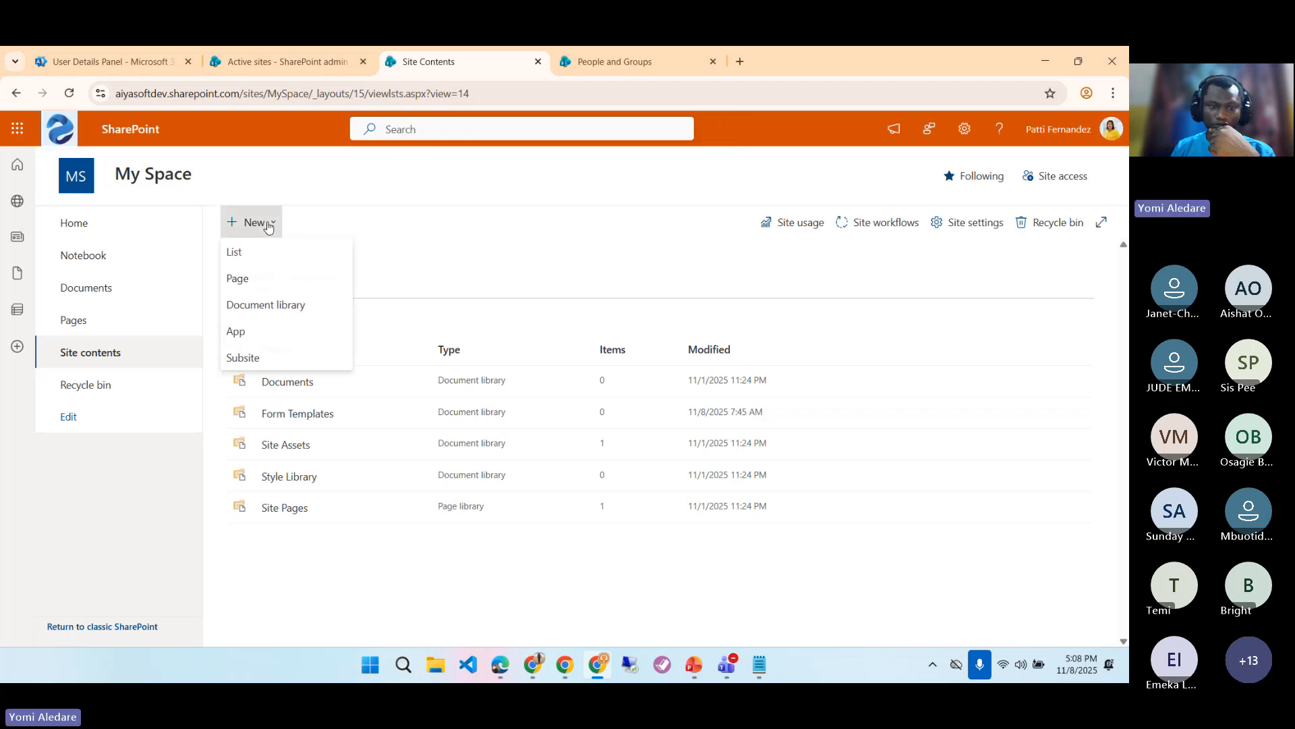
click(269, 306)
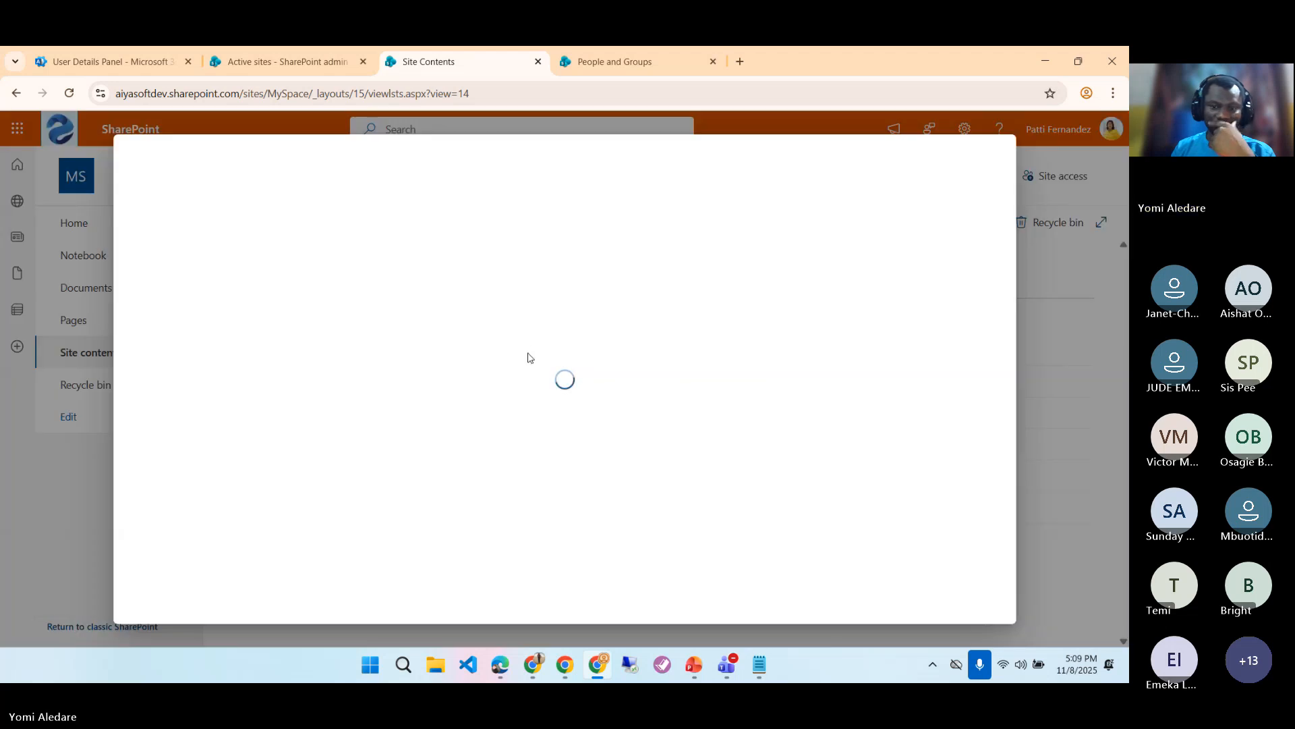
click(759, 665)
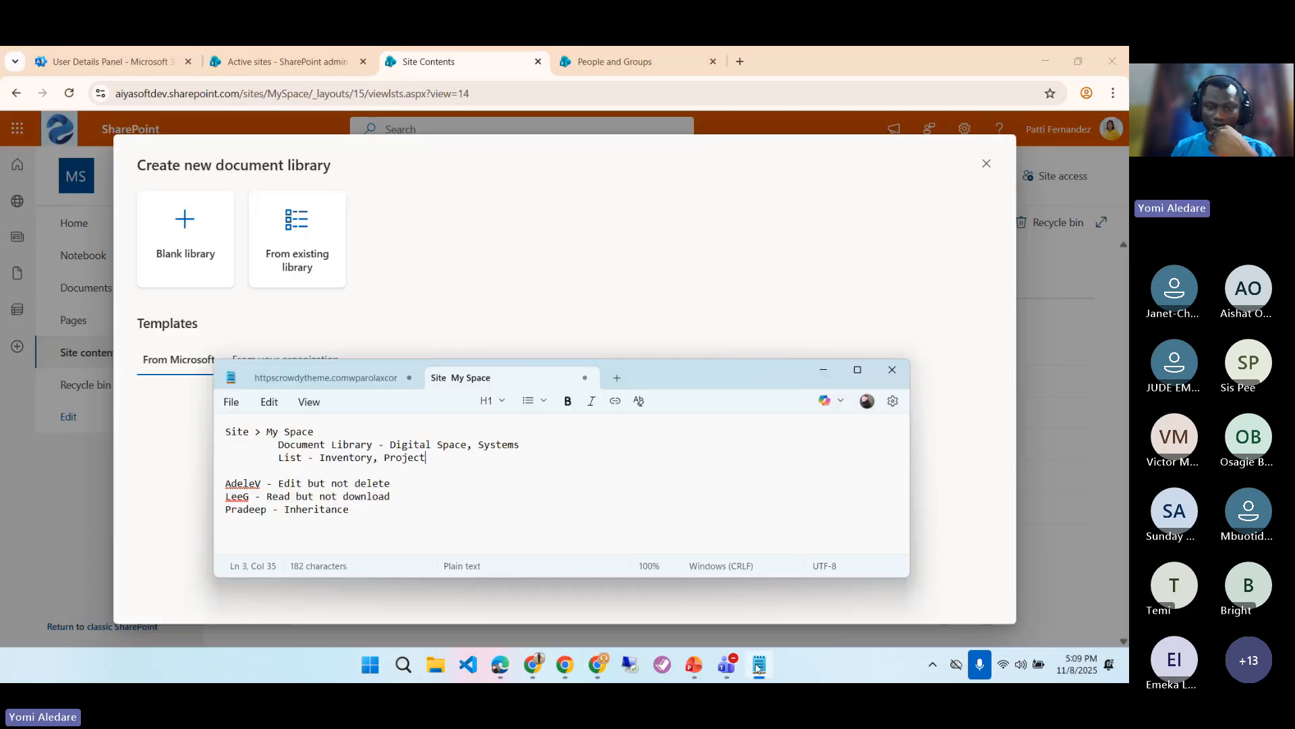
mouse_move(394, 446)
mouse_down()
mouse_move(465, 442)
mouse_move(396, 445)
mouse_up()
click(467, 445)
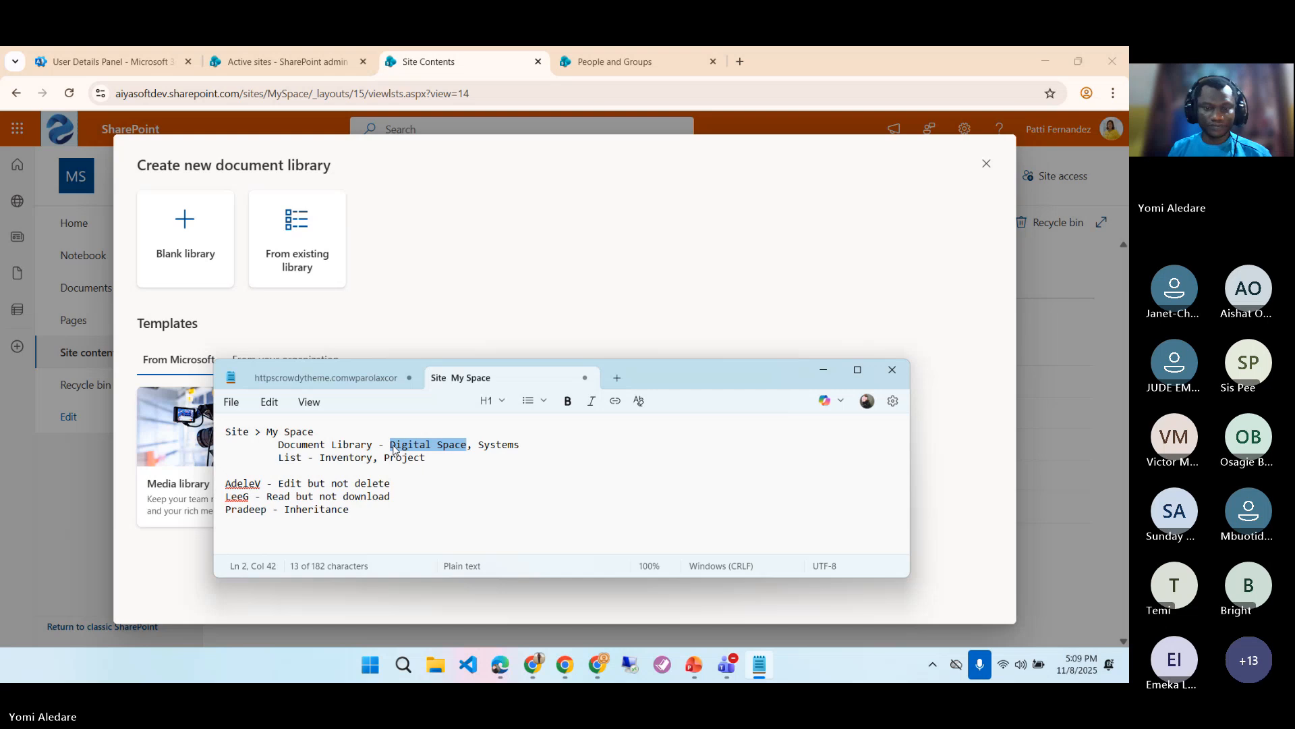
click(511, 285)
click(225, 261)
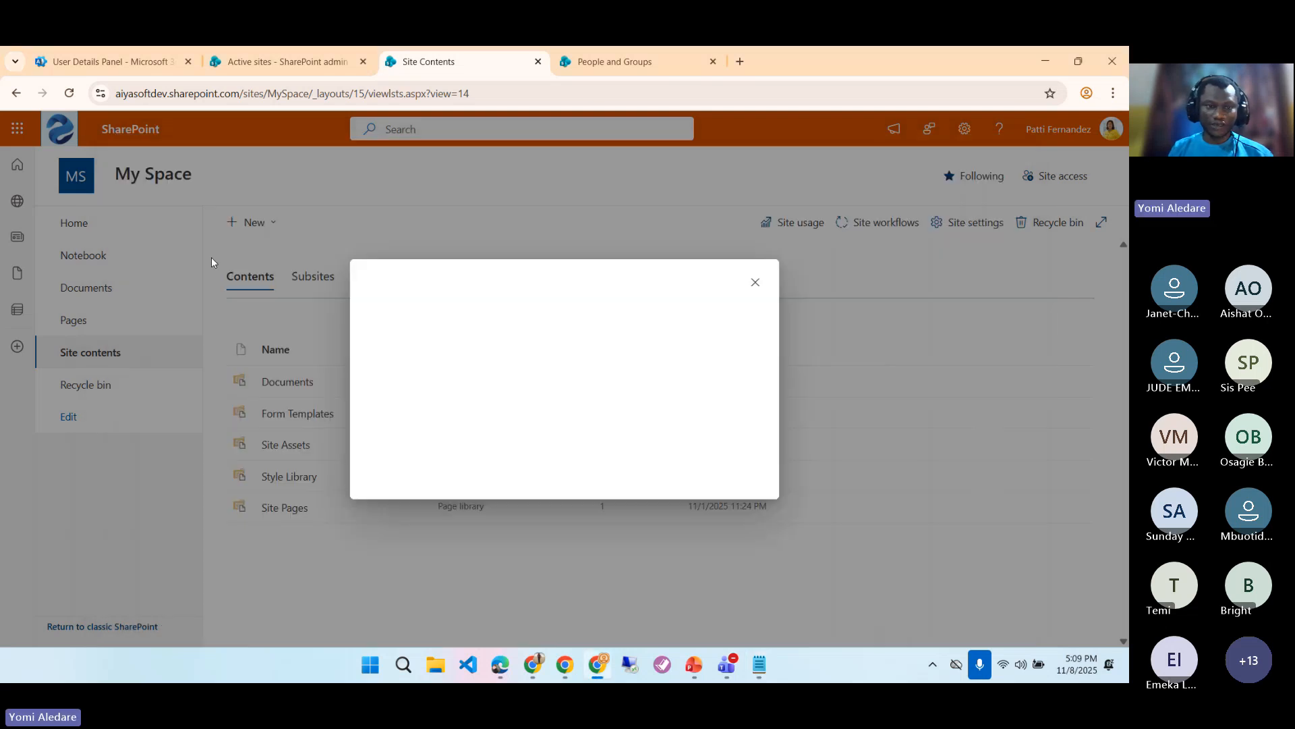
text(Digital Space)
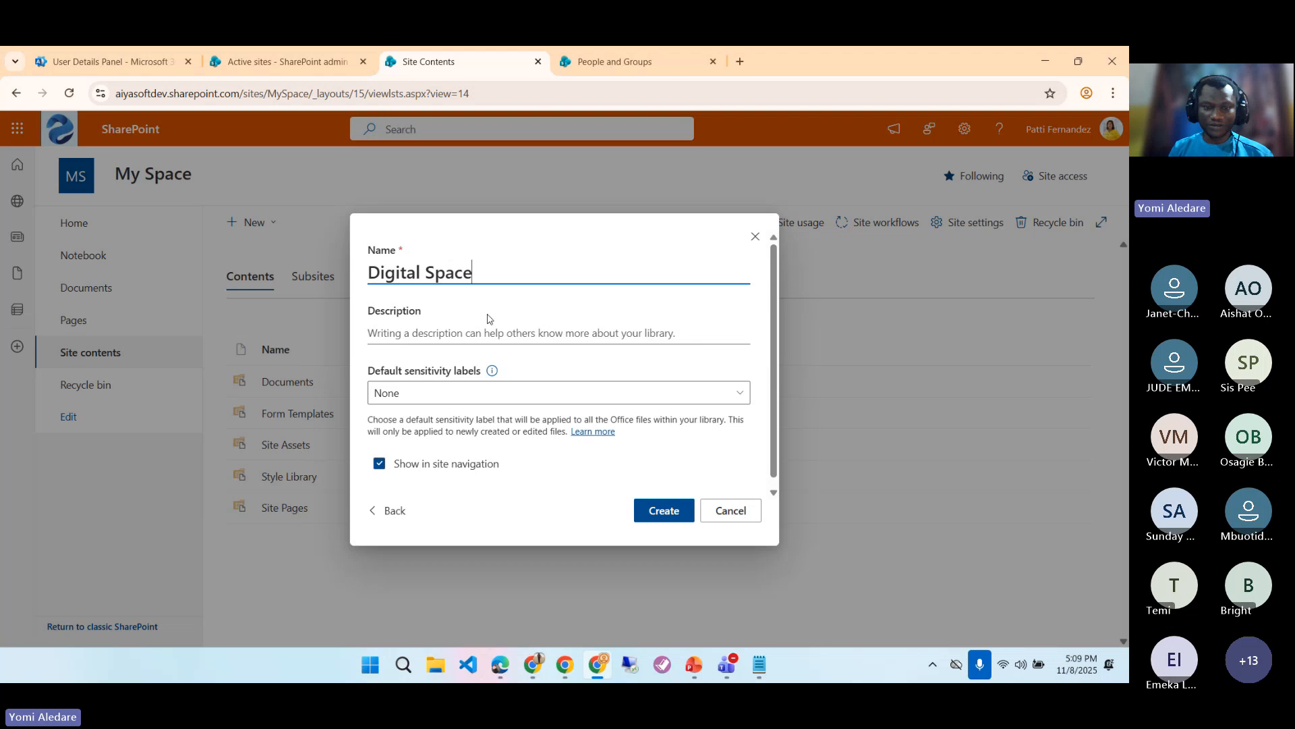
click(655, 512)
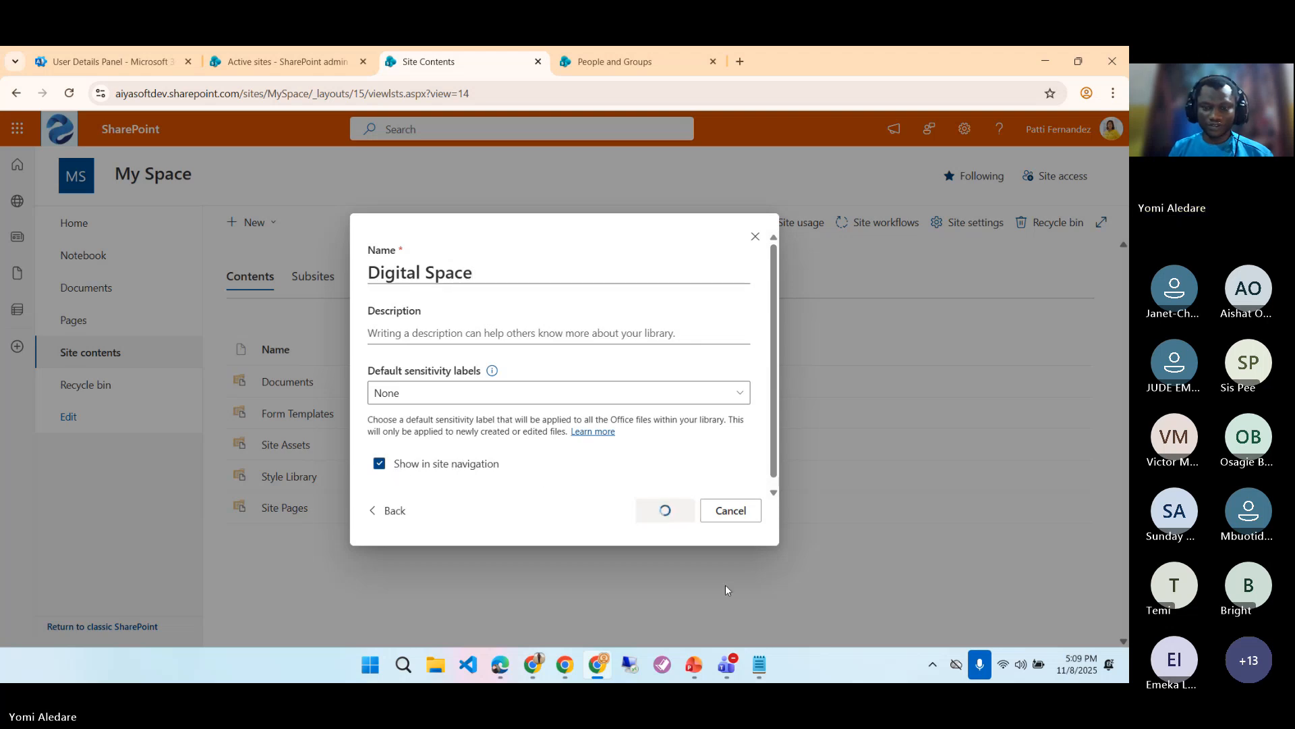
- Extend the second planned library's name to Systems Lab in the Notepad notes and copy the full name
click(759, 664)
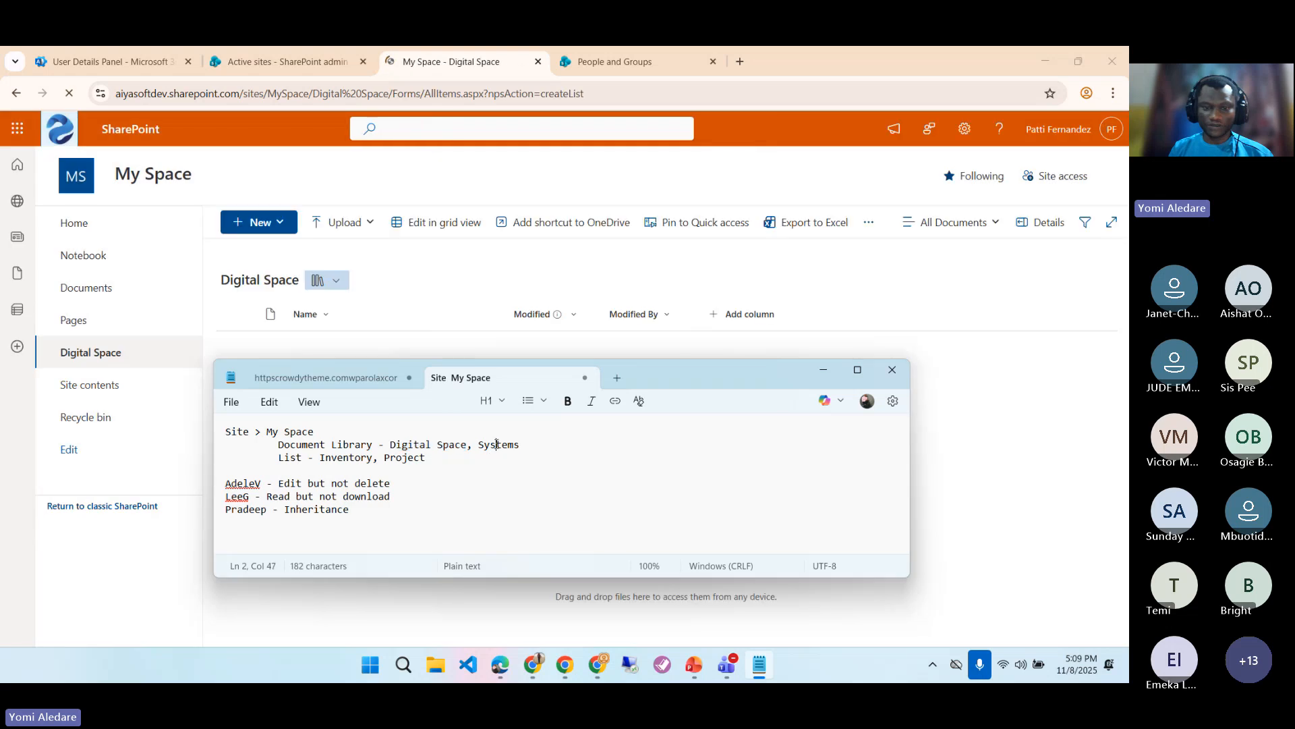
double_click(499, 445)
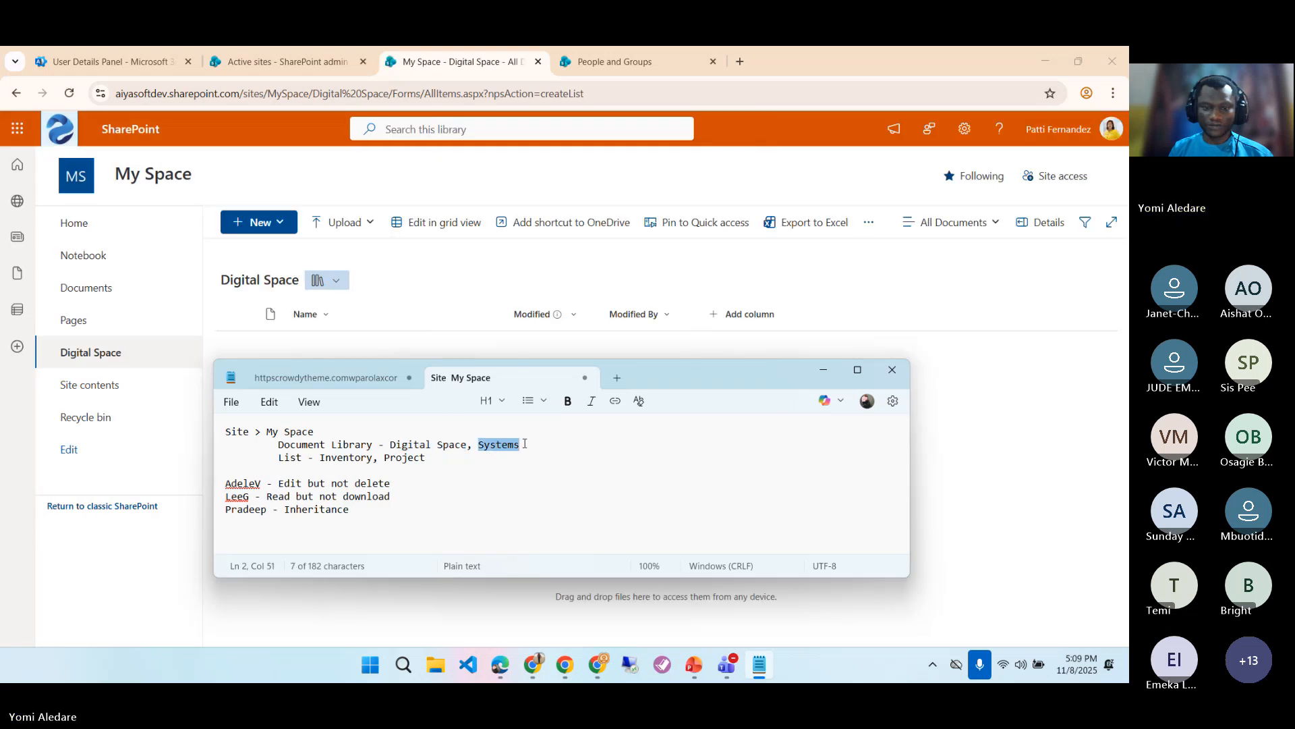
click(525, 444)
text(Lab)
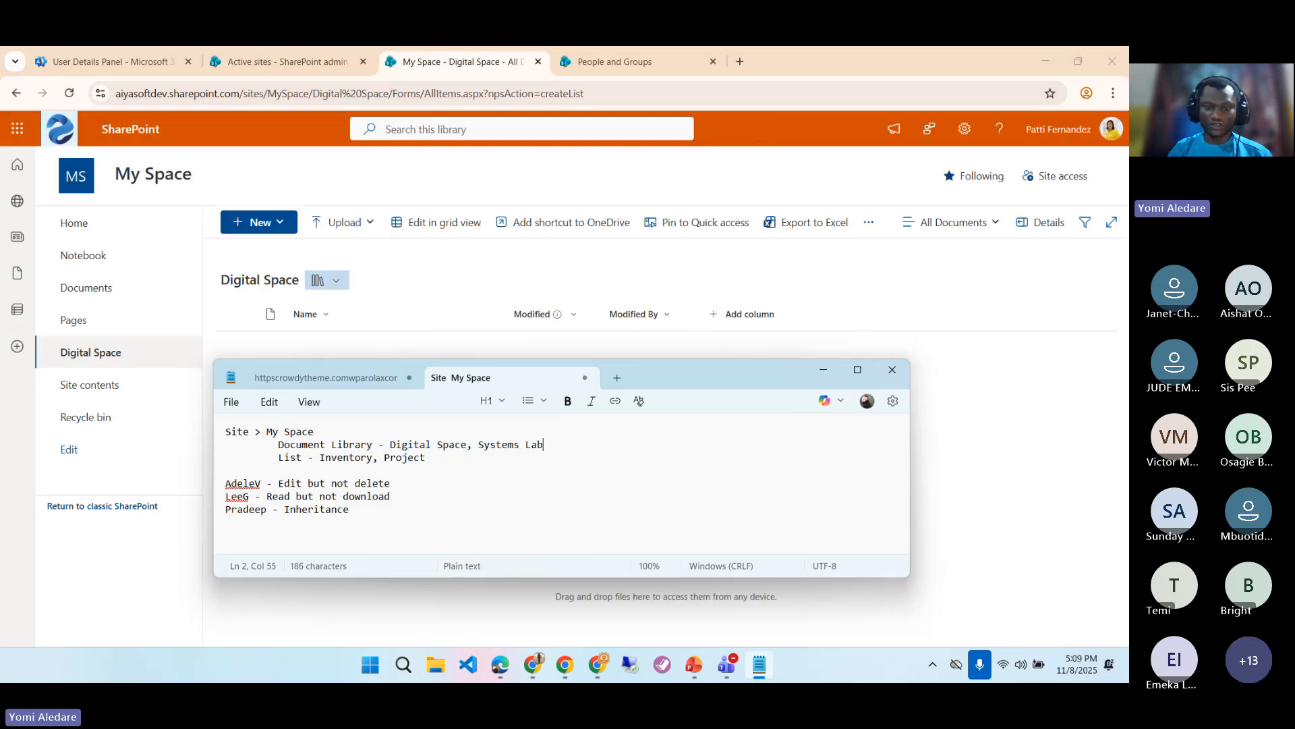
mouse_move(544, 440)
mouse_down()
mouse_move(478, 444)
mouse_move(541, 448)
mouse_up()
key(ctrl+c)
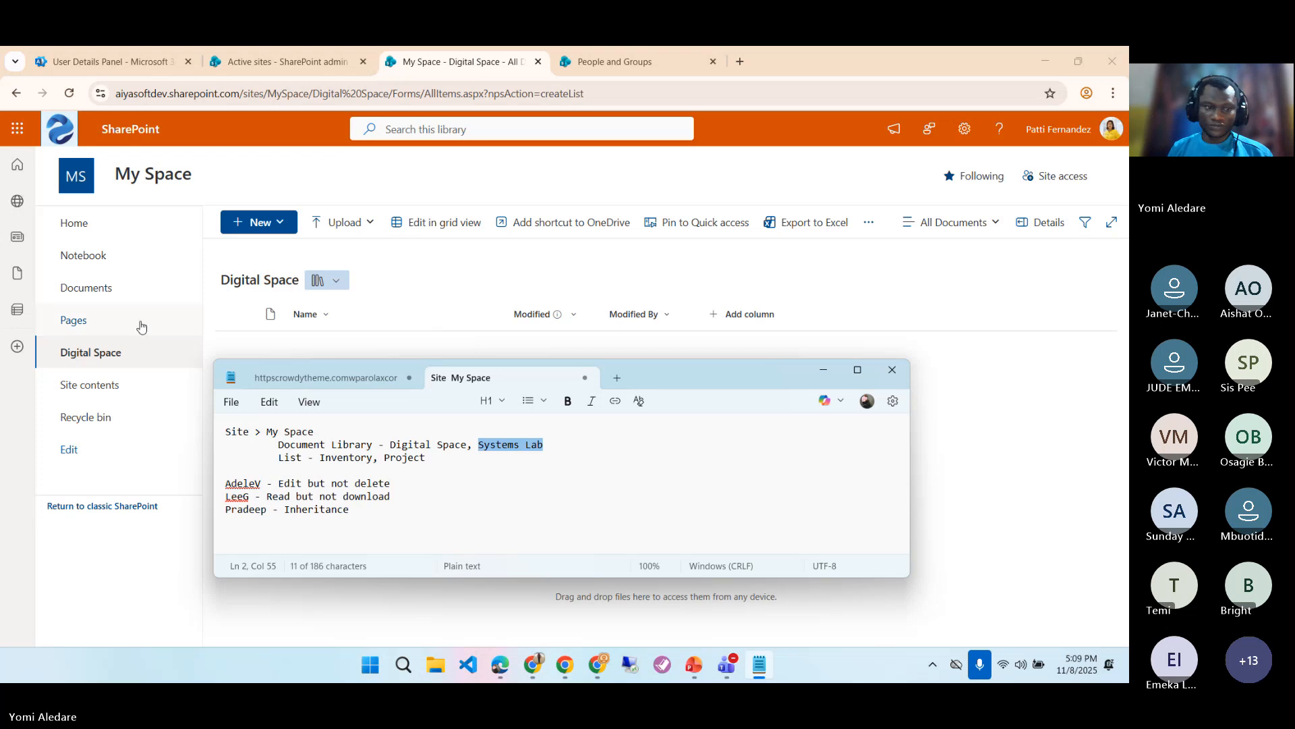
- Create a blank document library named Systems Lab from the My Space site contents
click(118, 390)
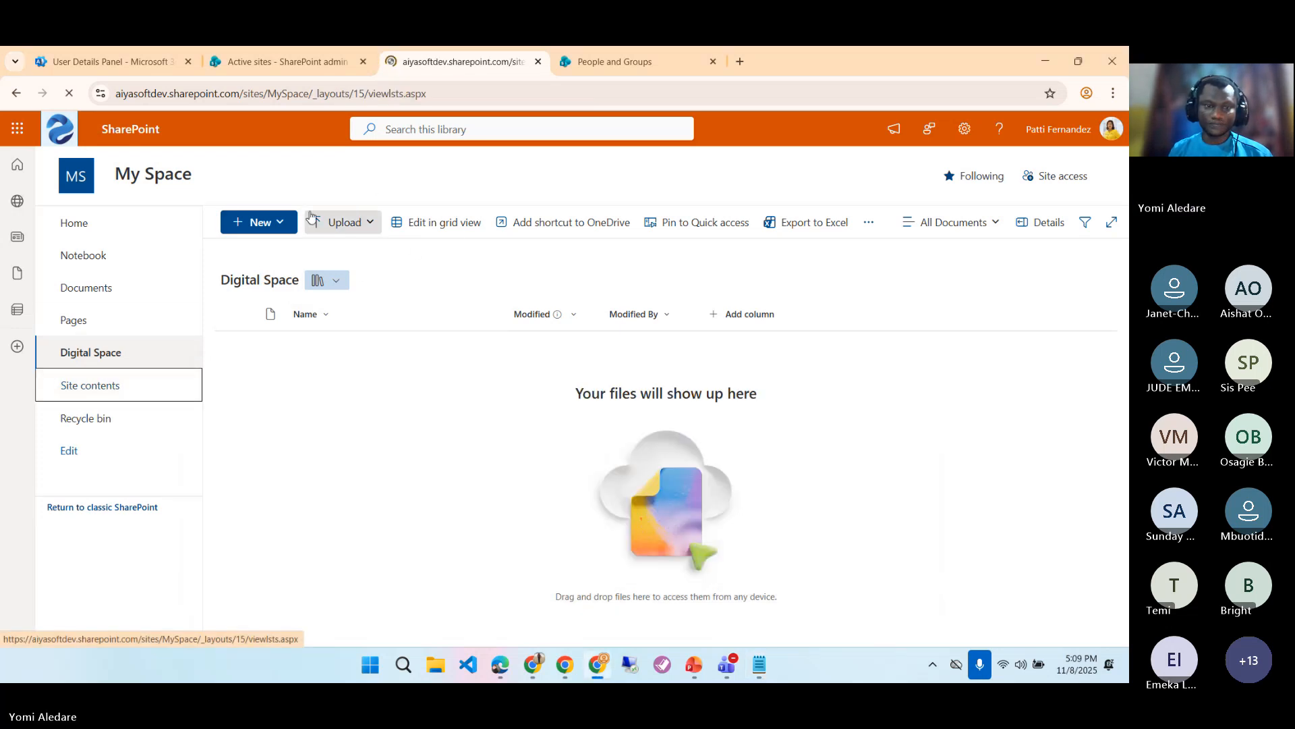
click(253, 222)
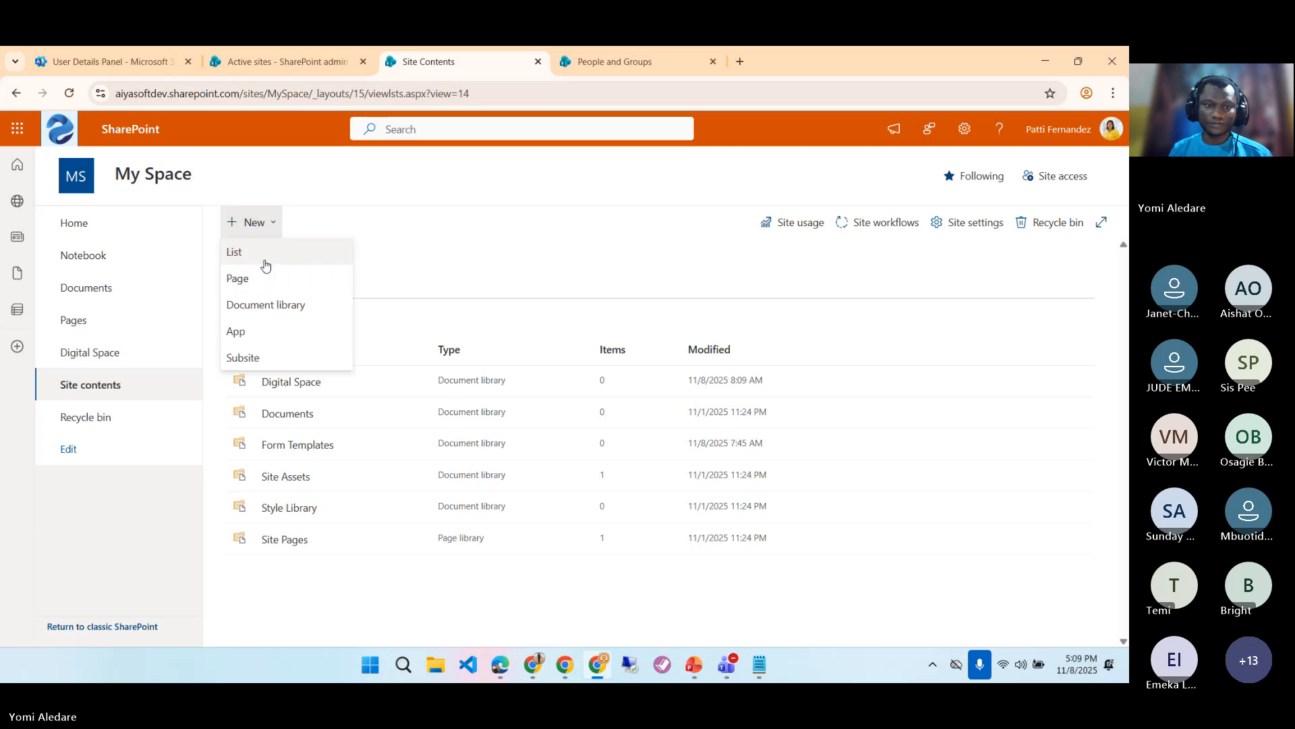
click(260, 304)
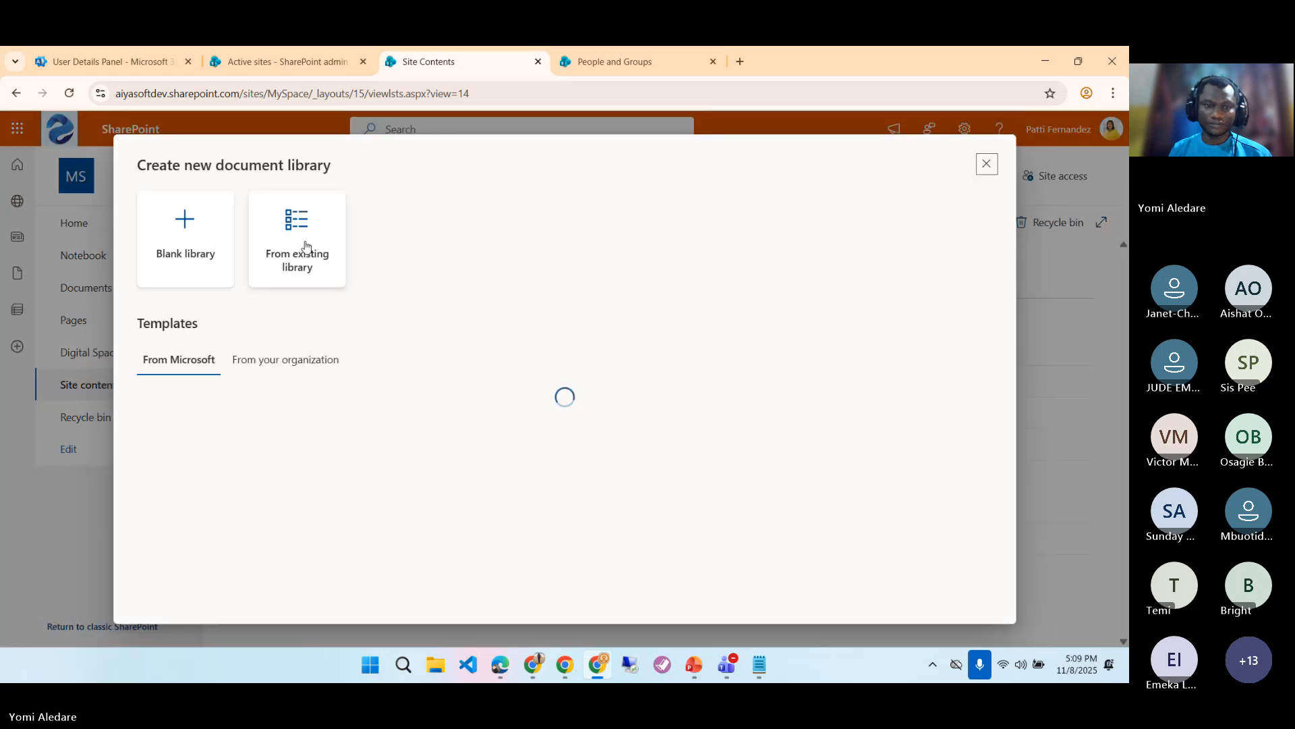
click(201, 252)
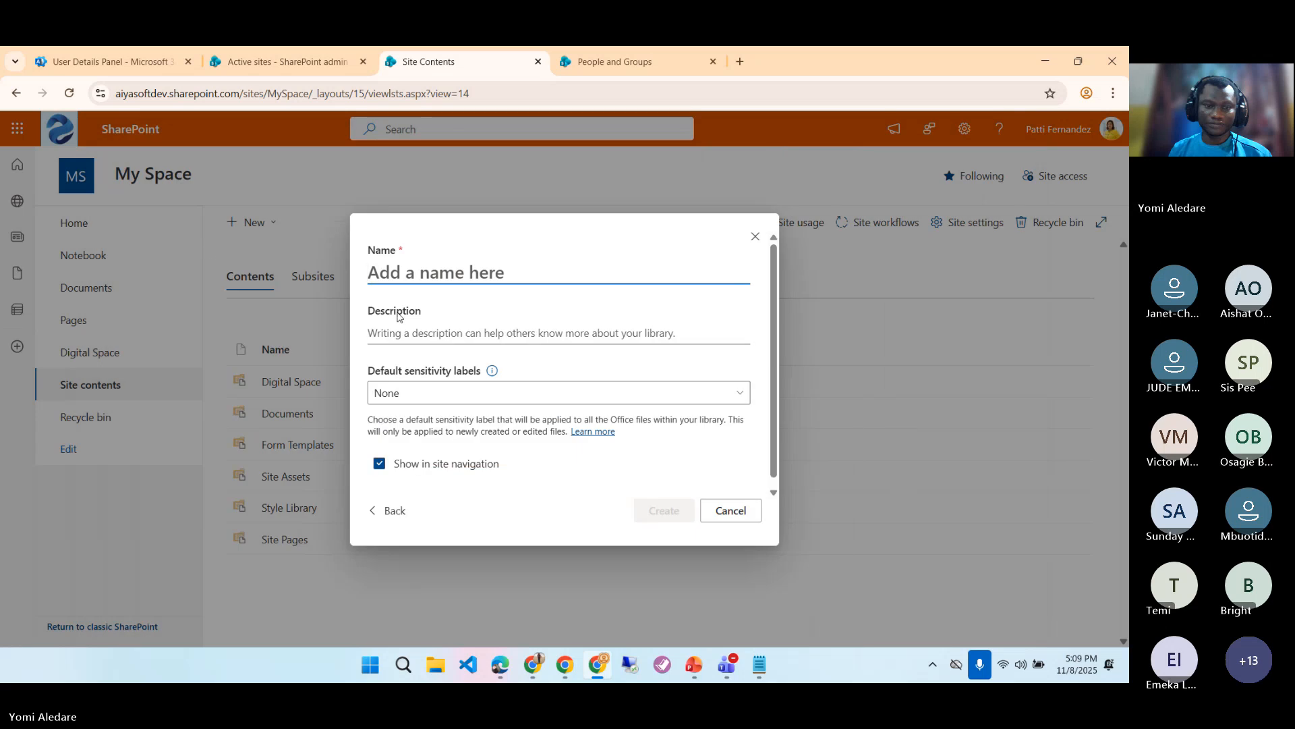
key(ctrl+v)
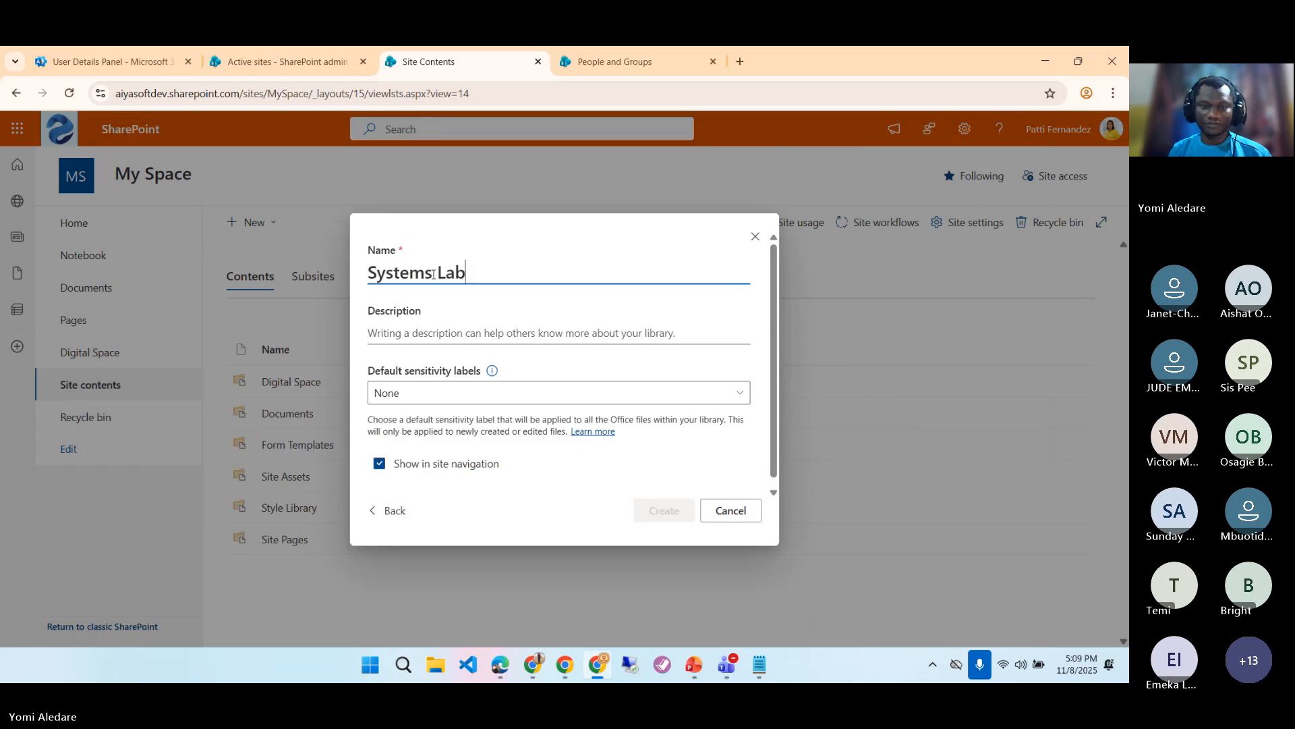
click(679, 512)
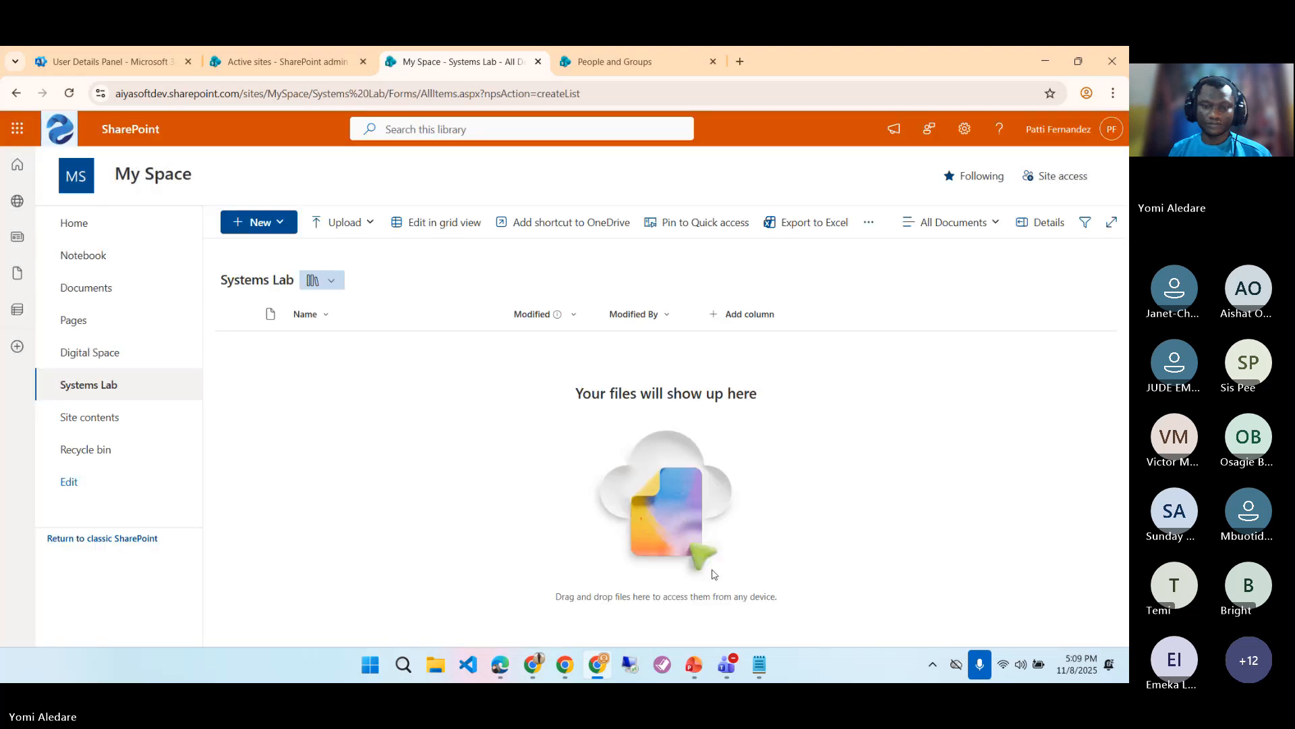
- Create a list named Inventory from the Asset manager template in My Space, taking the name from the notes and showing it in site navigation
click(119, 422)
click(759, 665)
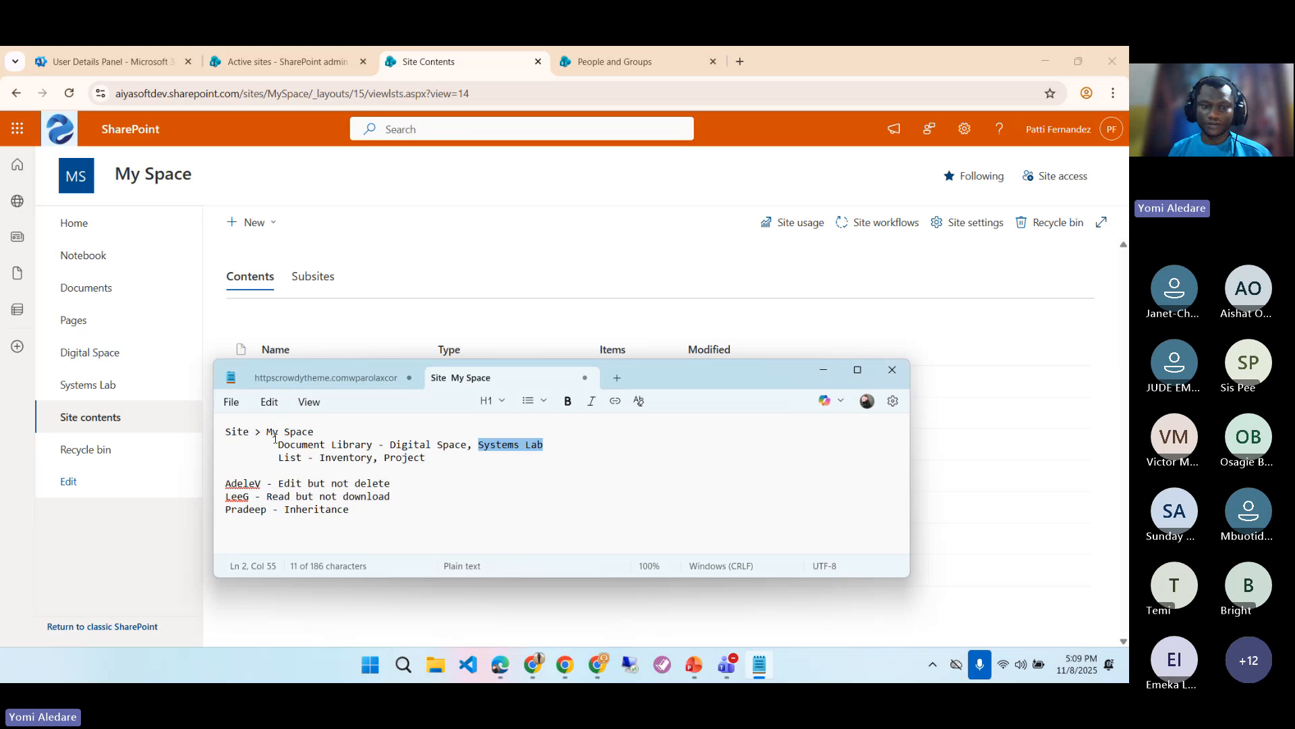
double_click(361, 459)
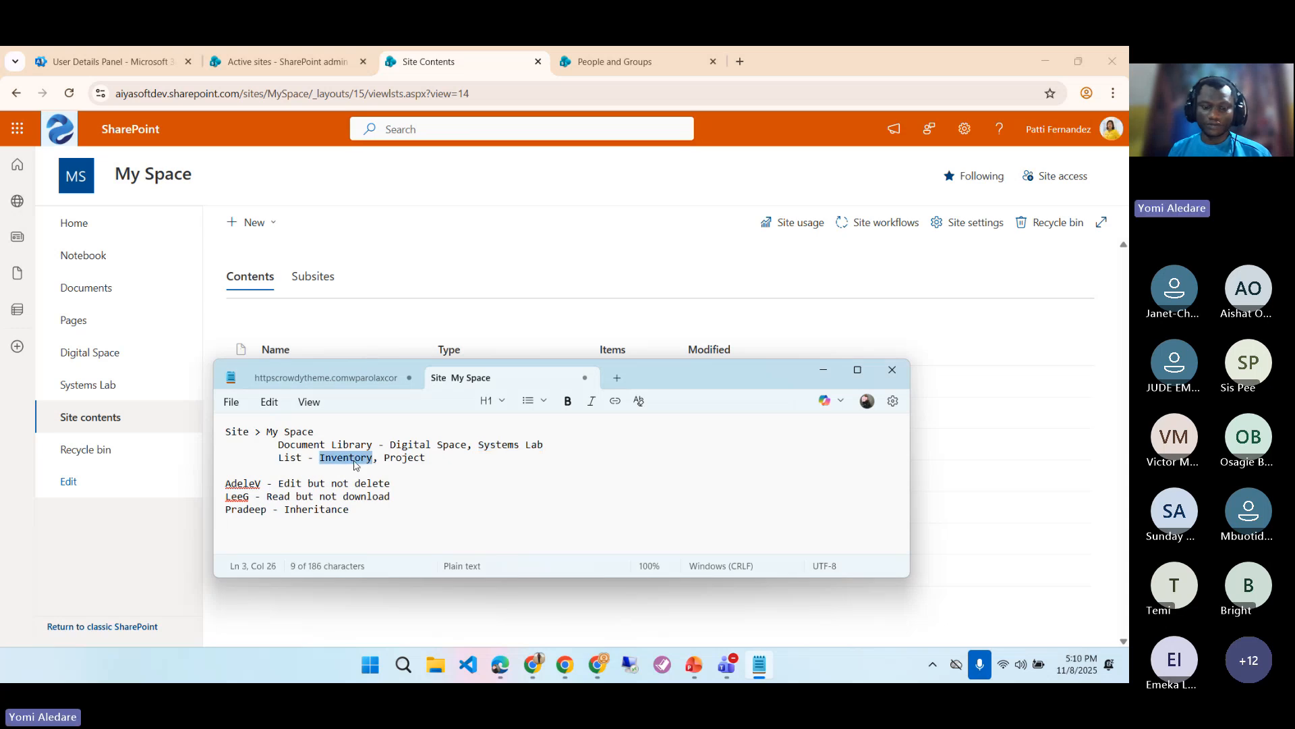
click(251, 222)
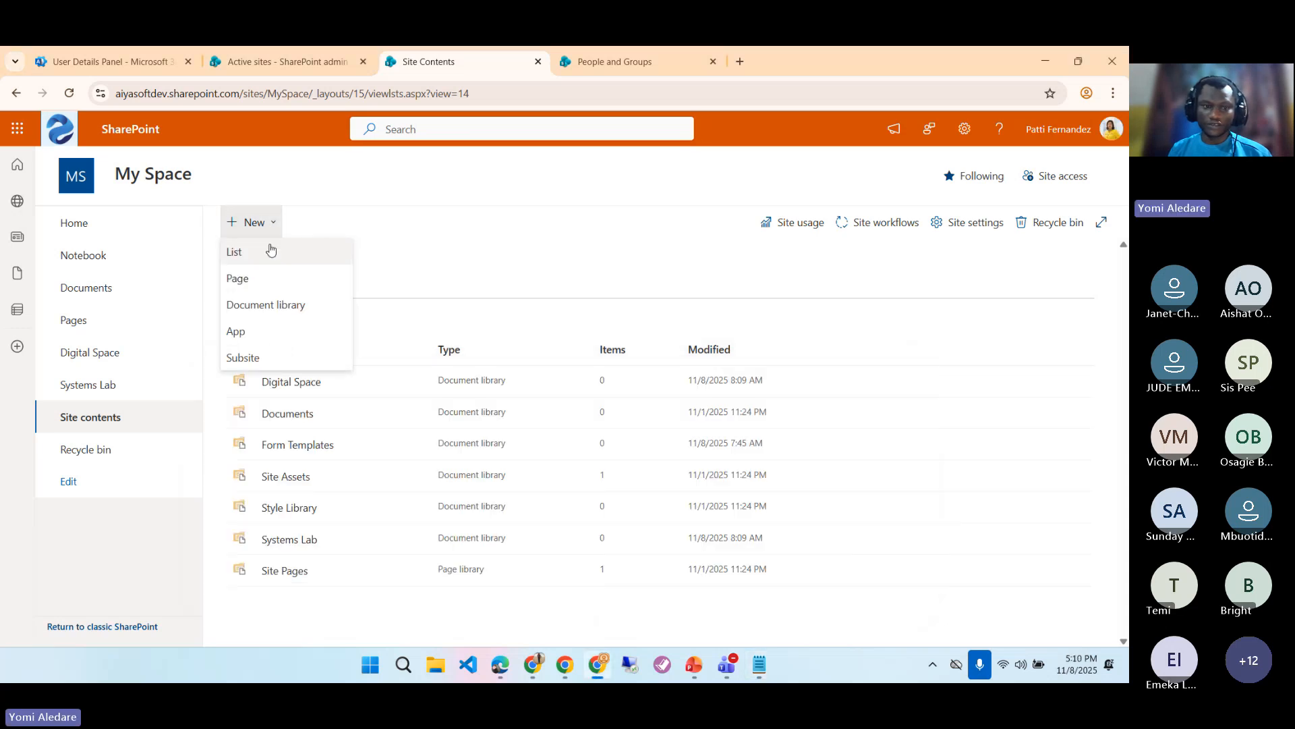
click(270, 250)
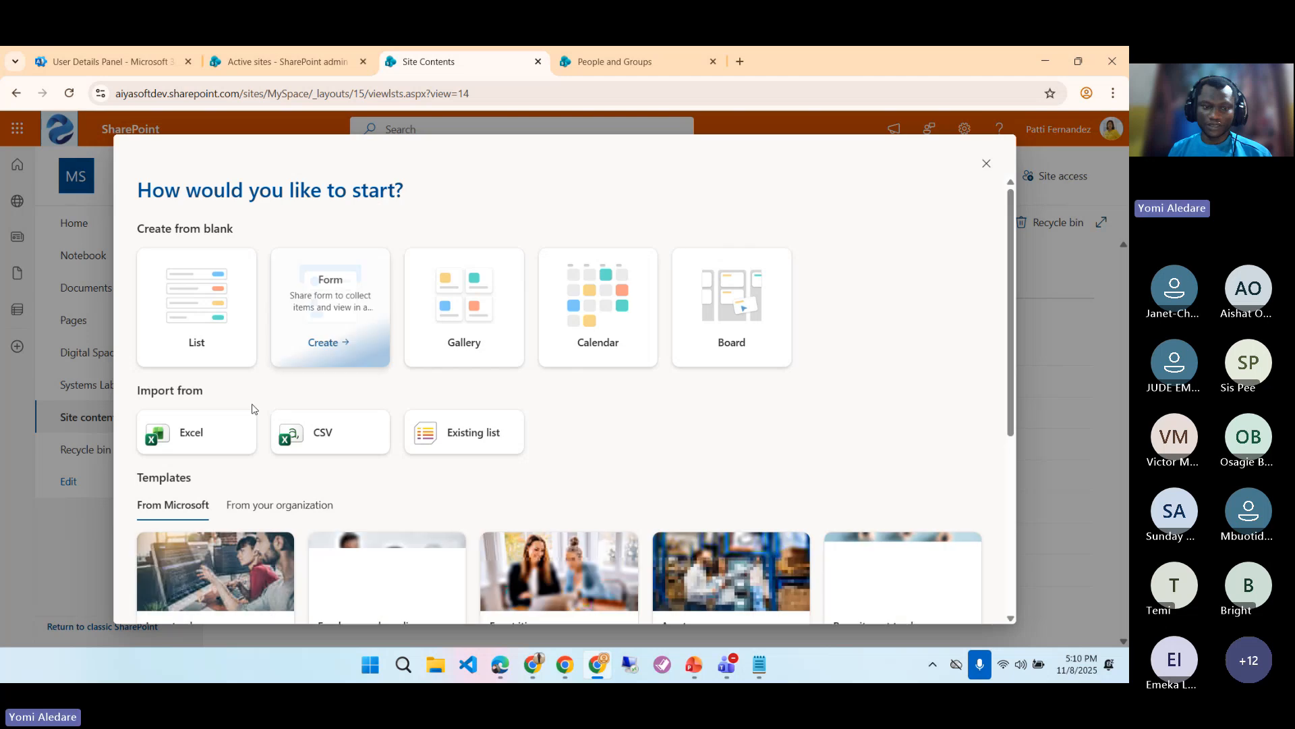
scroll(274, 454, down, 4)
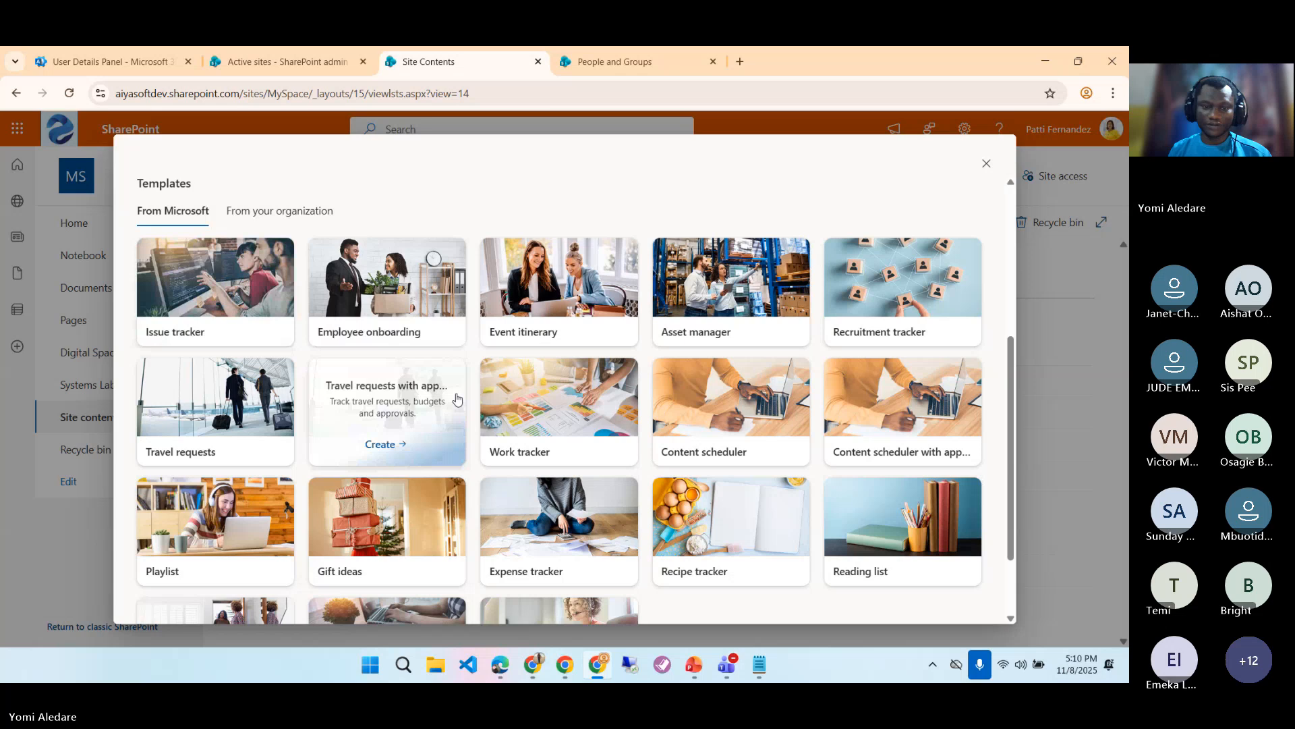
scroll(458, 399, down, 2)
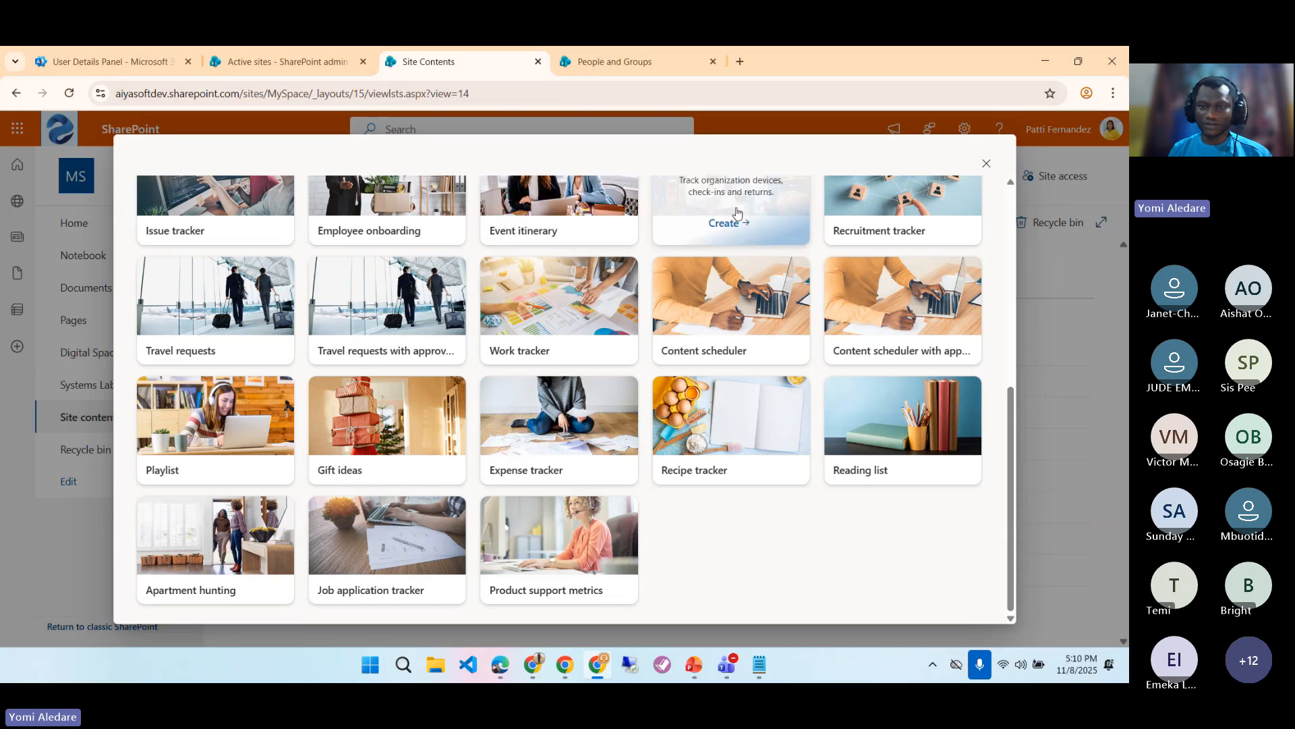
click(730, 224)
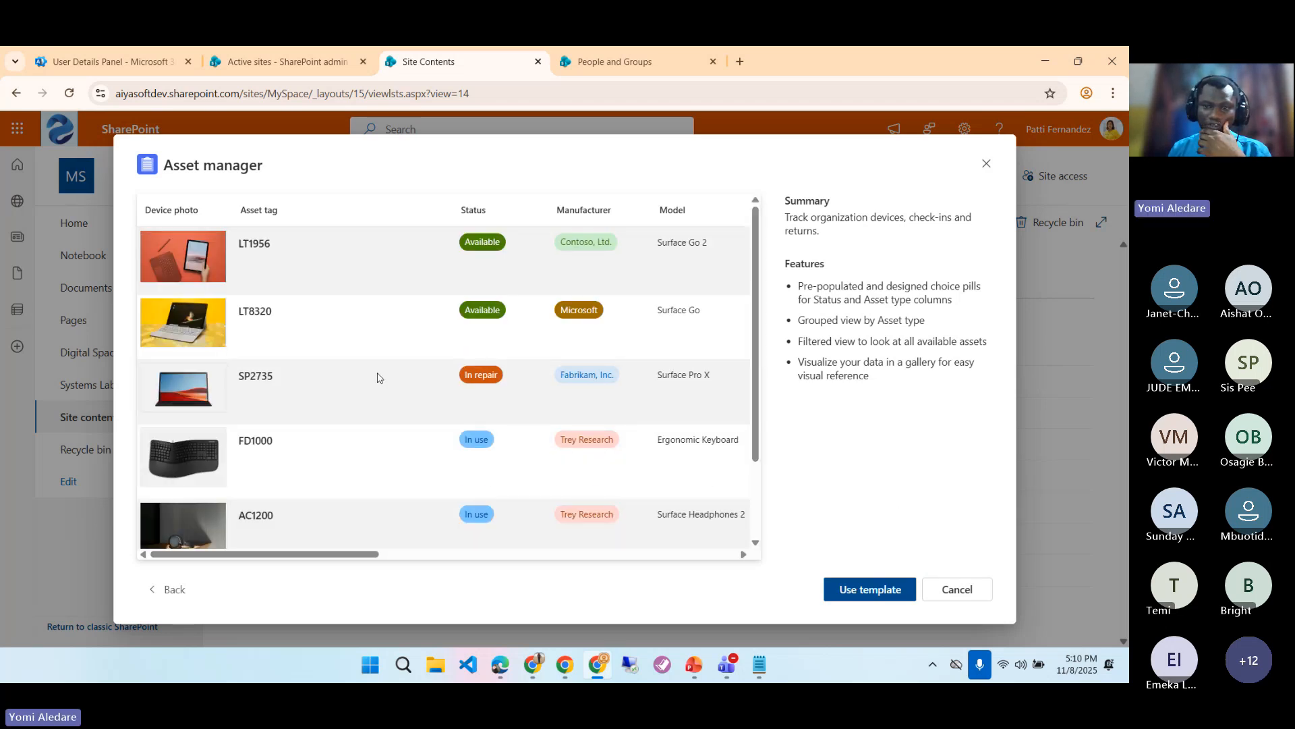
click(857, 590)
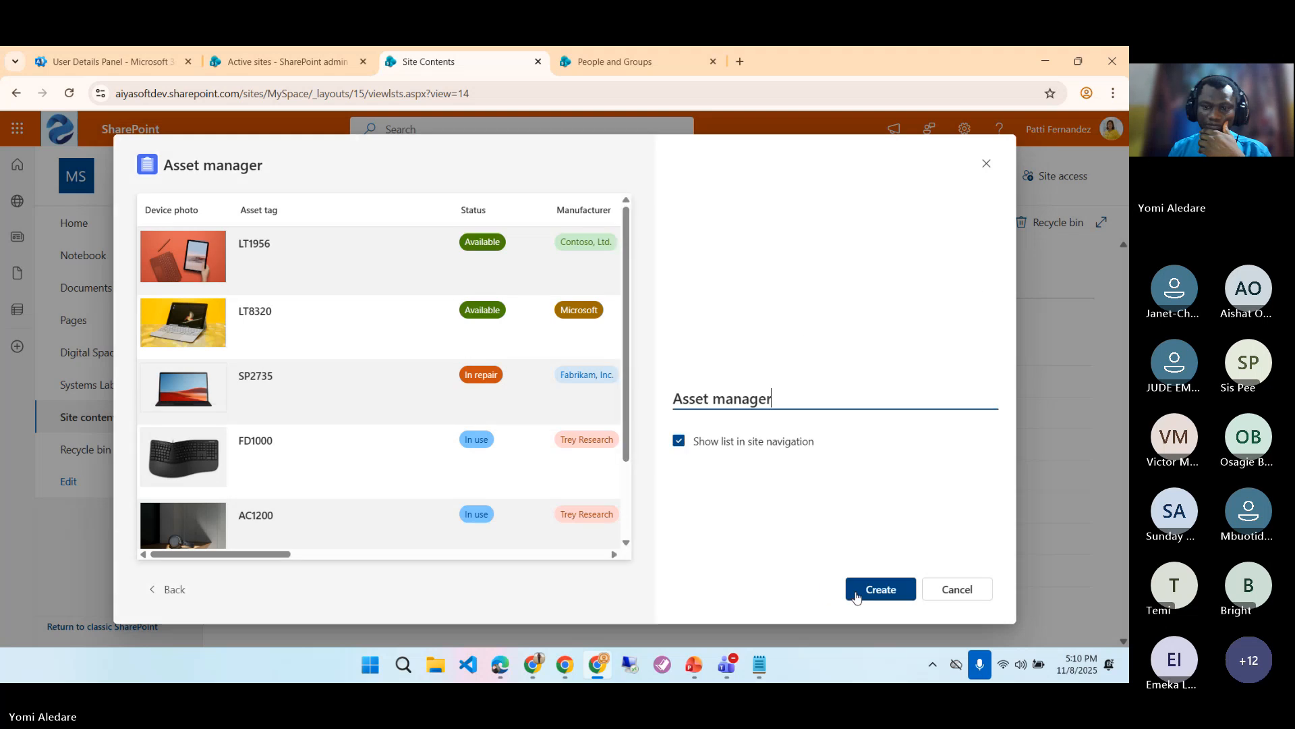
drag(790, 399, 673, 401)
text(Inventory)
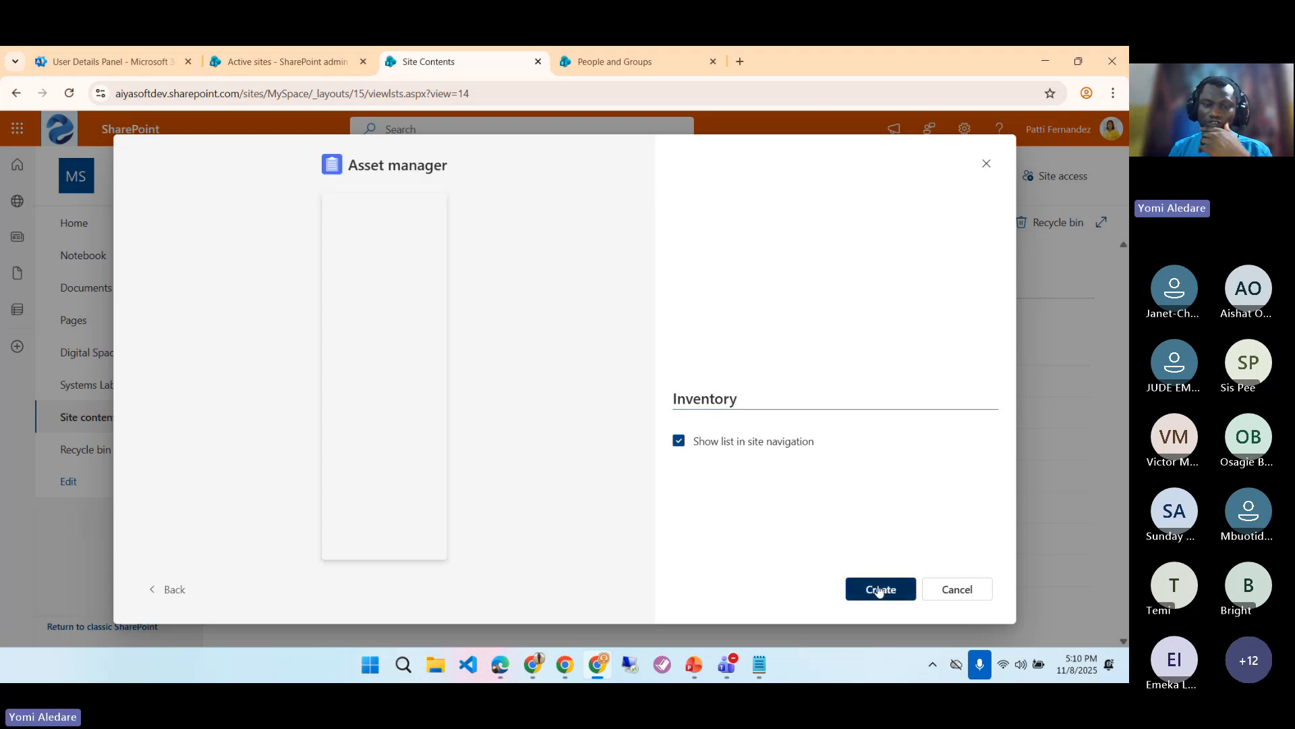
click(880, 590)
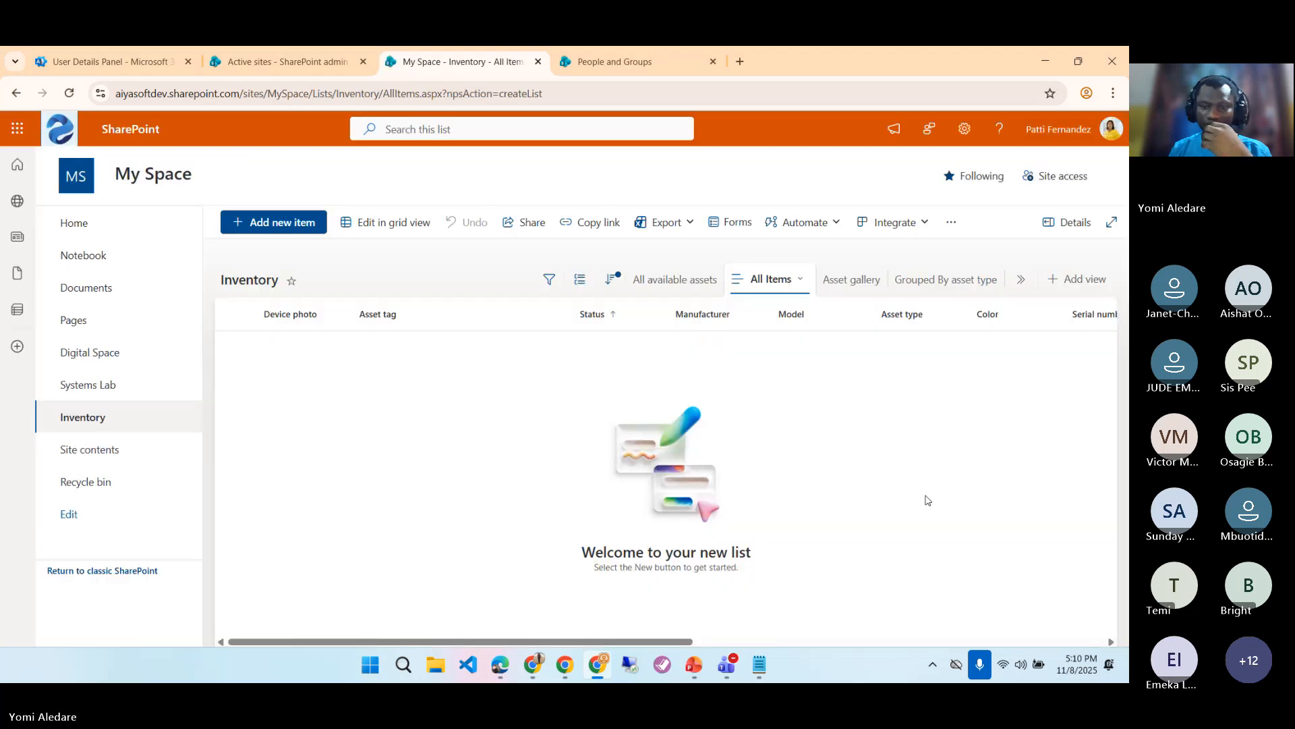
- Look up the second planned list name, Project, in the Notepad notes and return to the My Space site
click(759, 664)
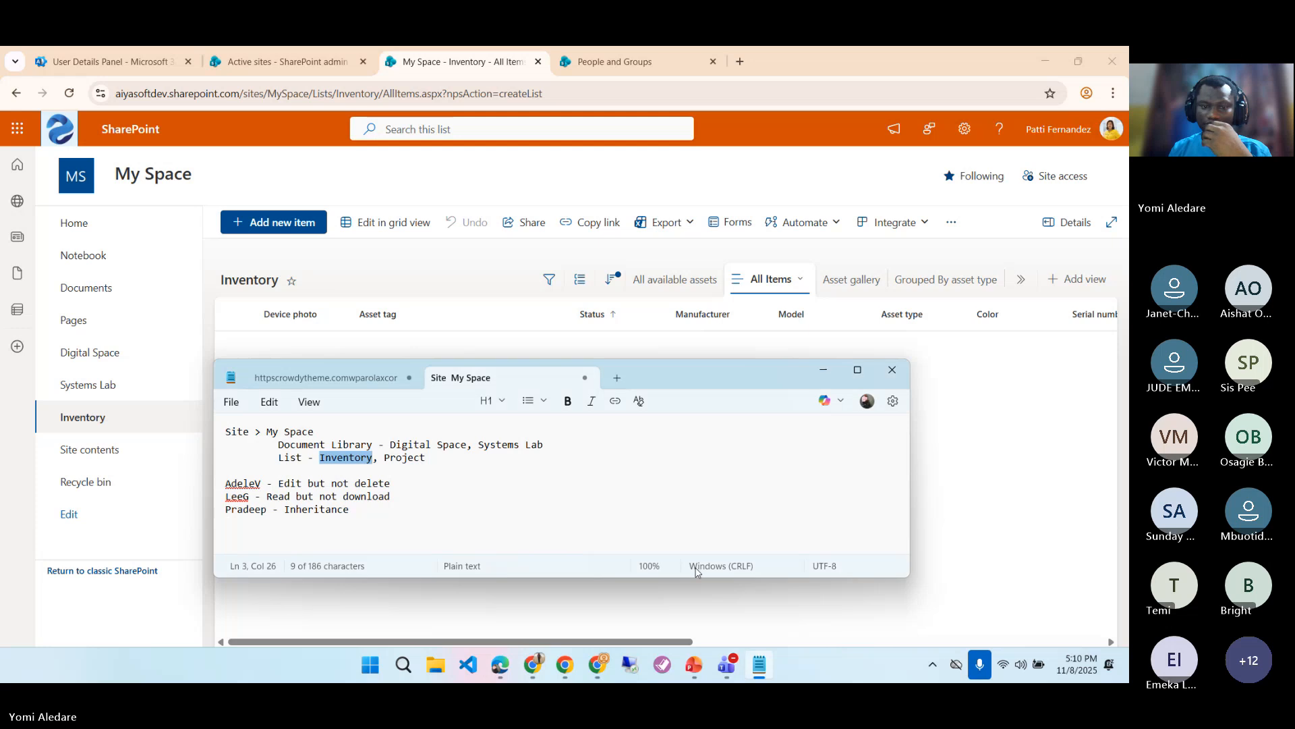
click(392, 458)
double_click(392, 458)
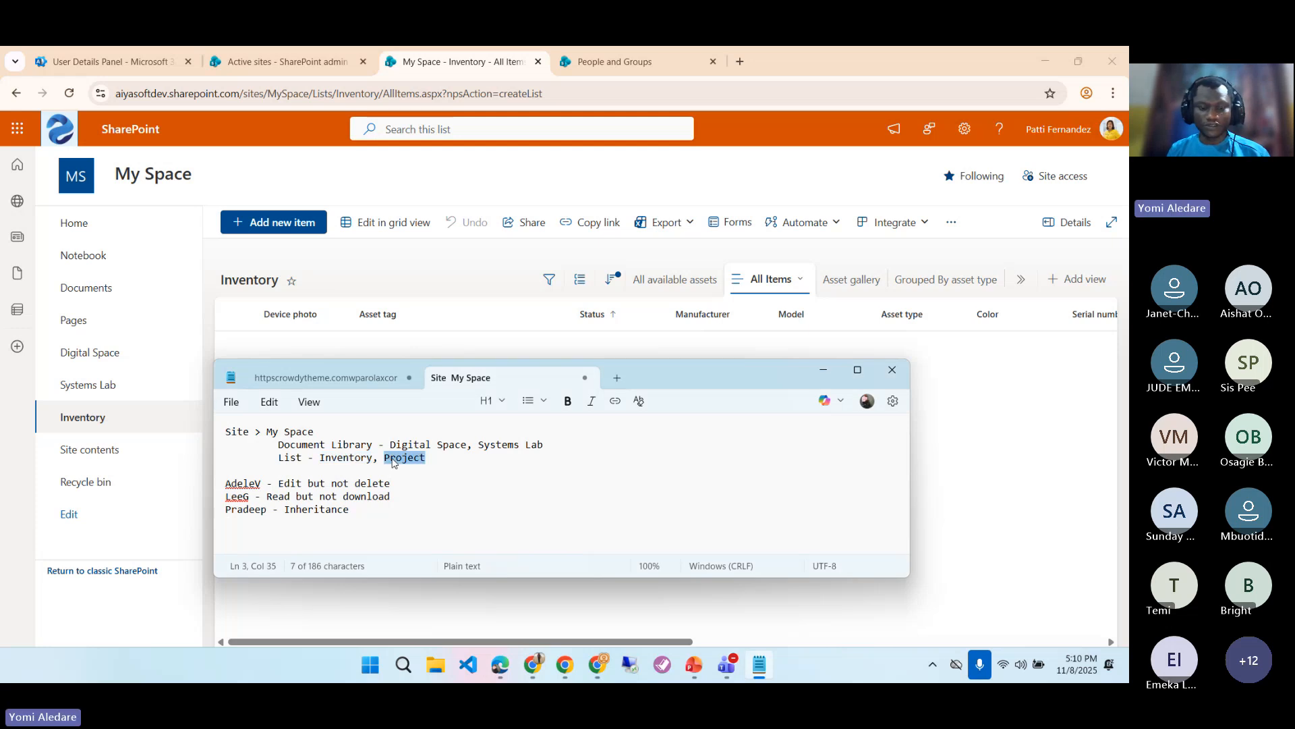
click(947, 442)
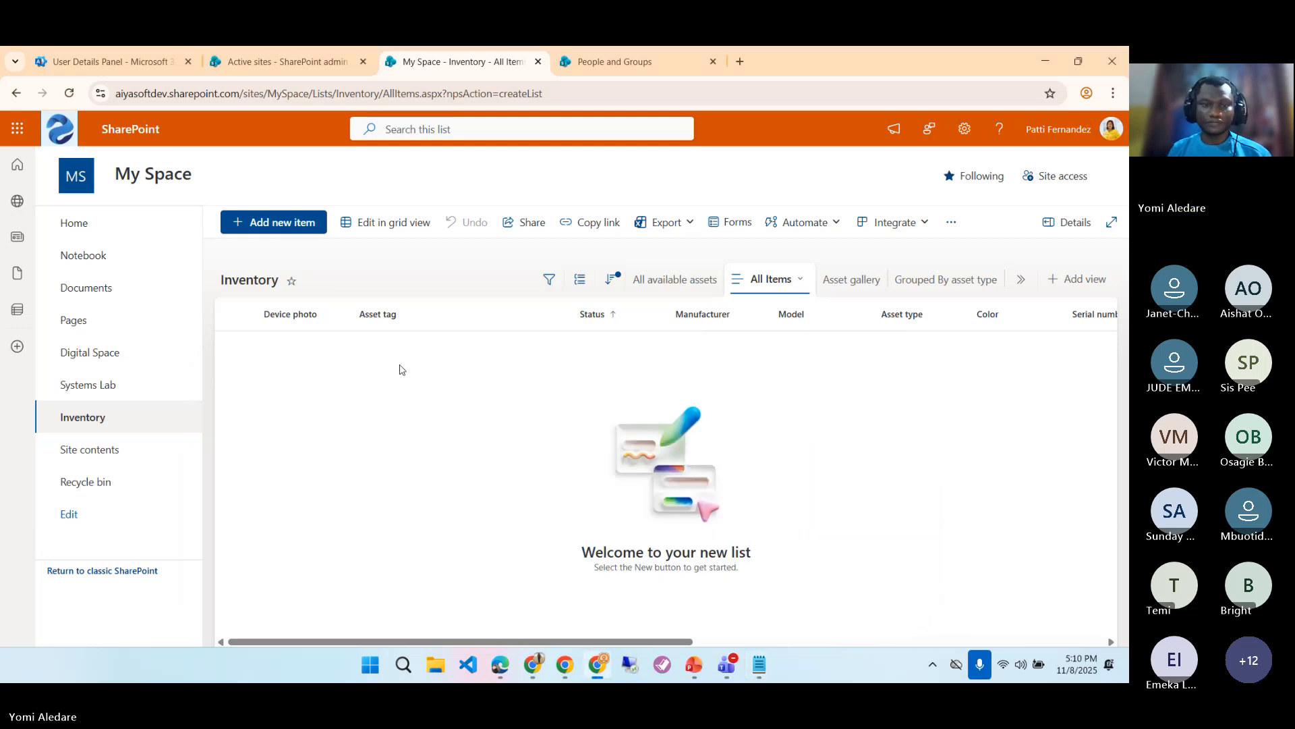
- Start a new list from the My Space site contents and choose the Travel requests template
click(94, 451)
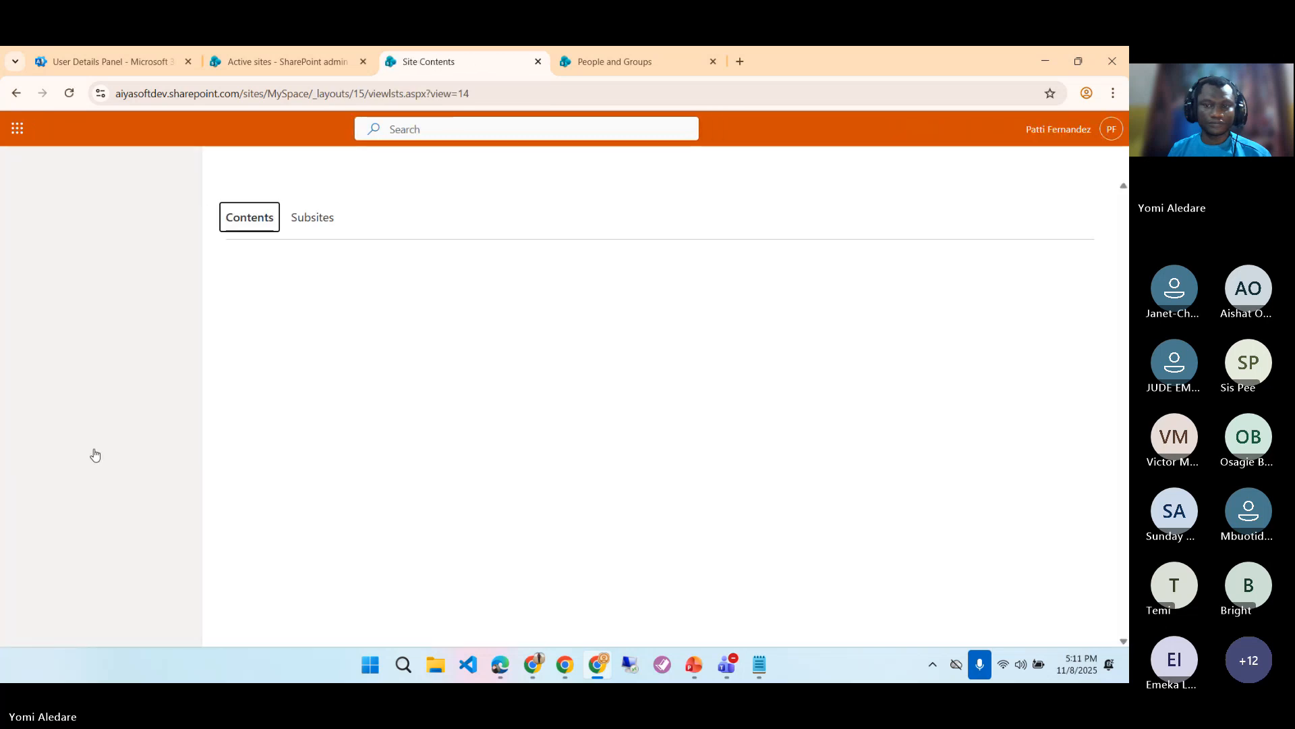
click(255, 222)
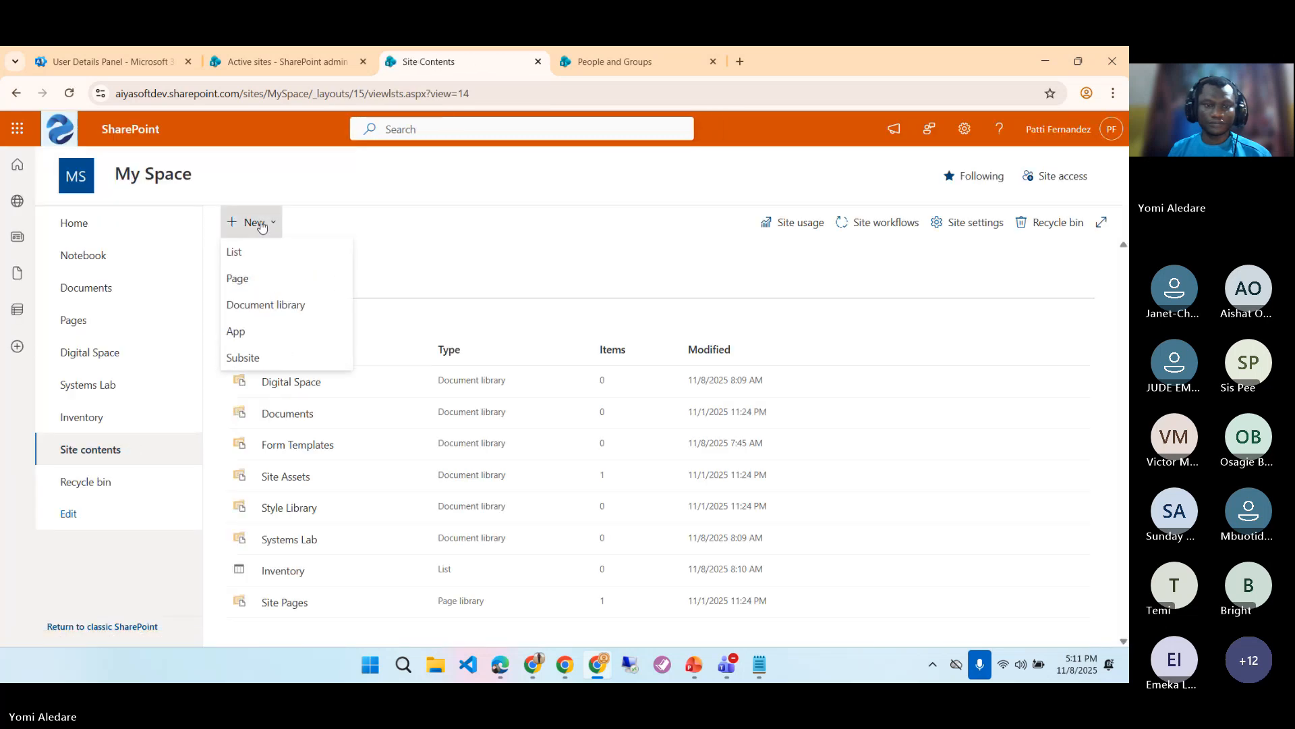
click(268, 253)
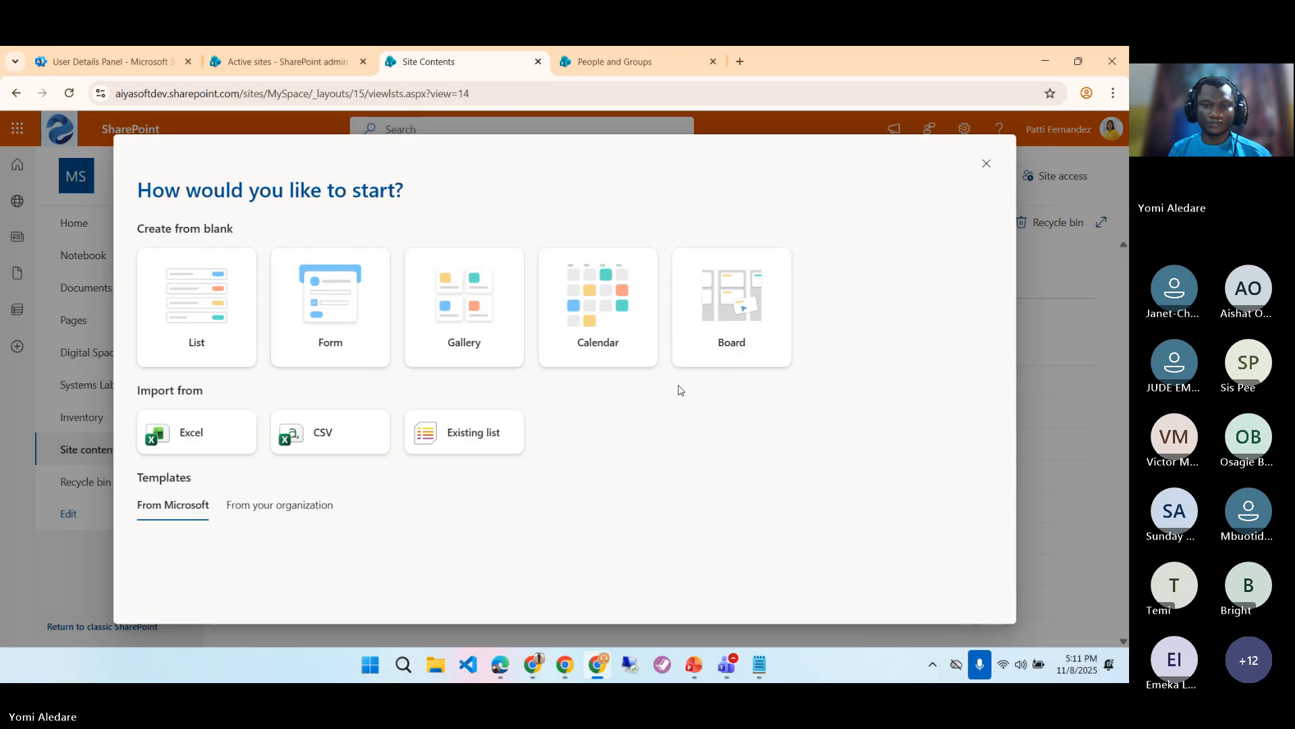
scroll(636, 441, down, 5)
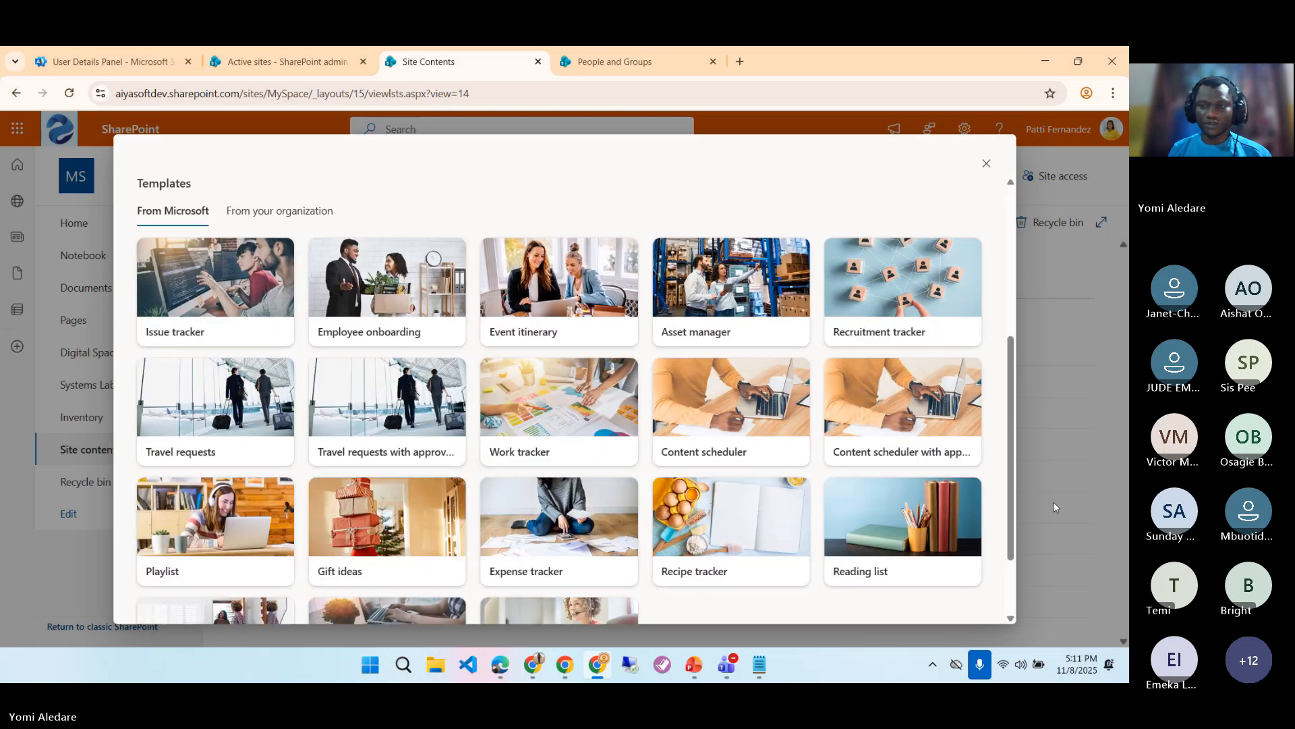
drag(1013, 464, 1019, 517)
mouse_move(577, 585)
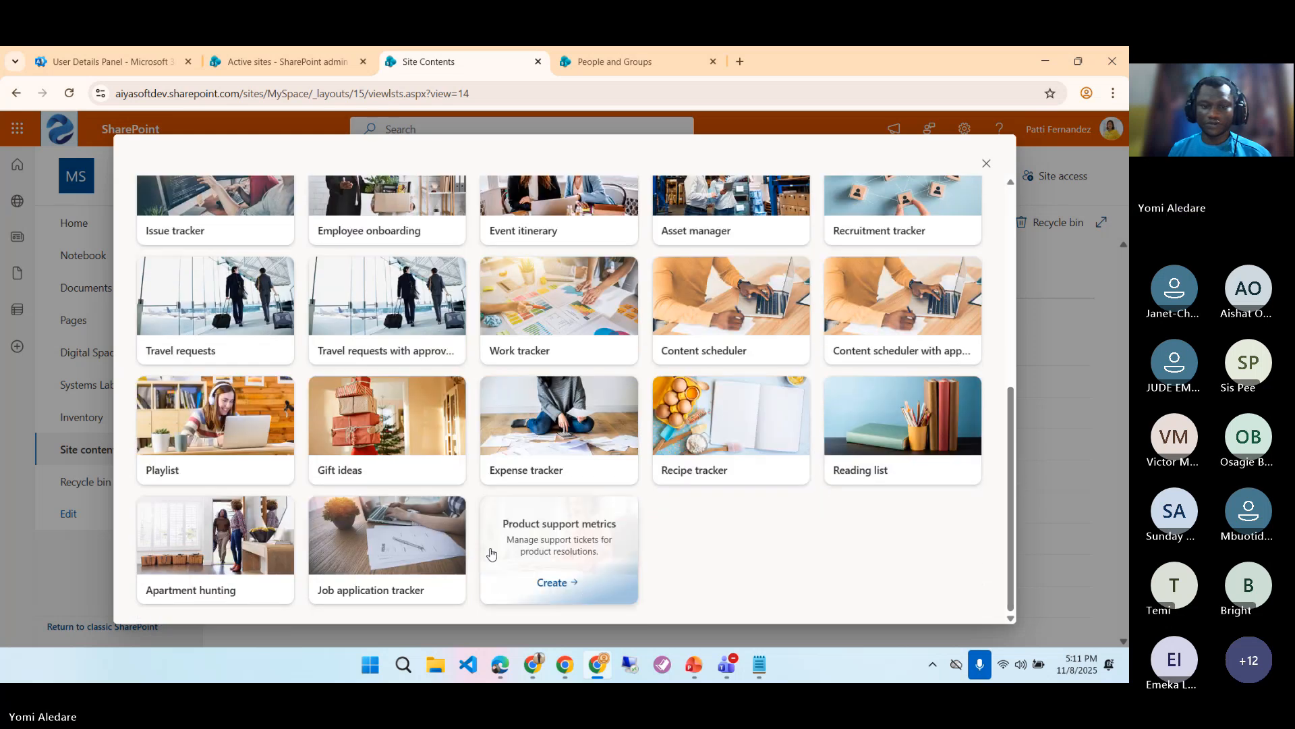
mouse_move(226, 541)
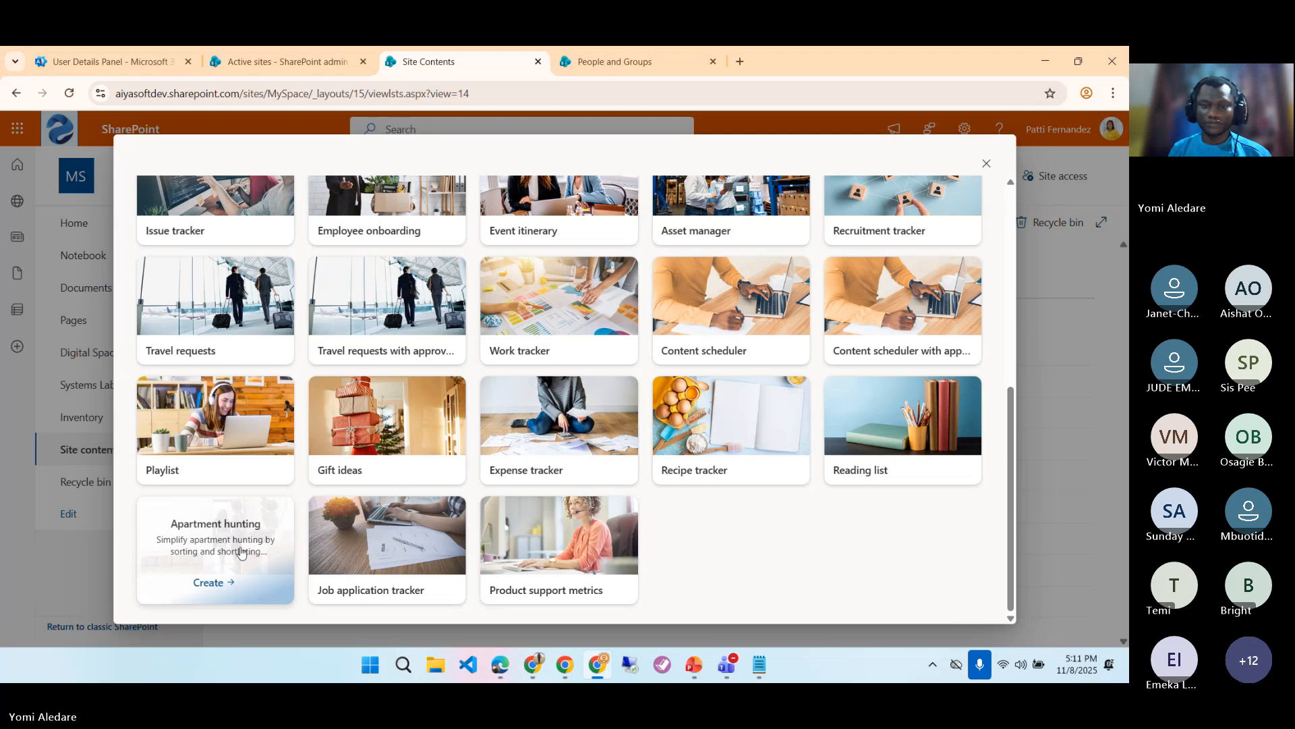
mouse_move(188, 323)
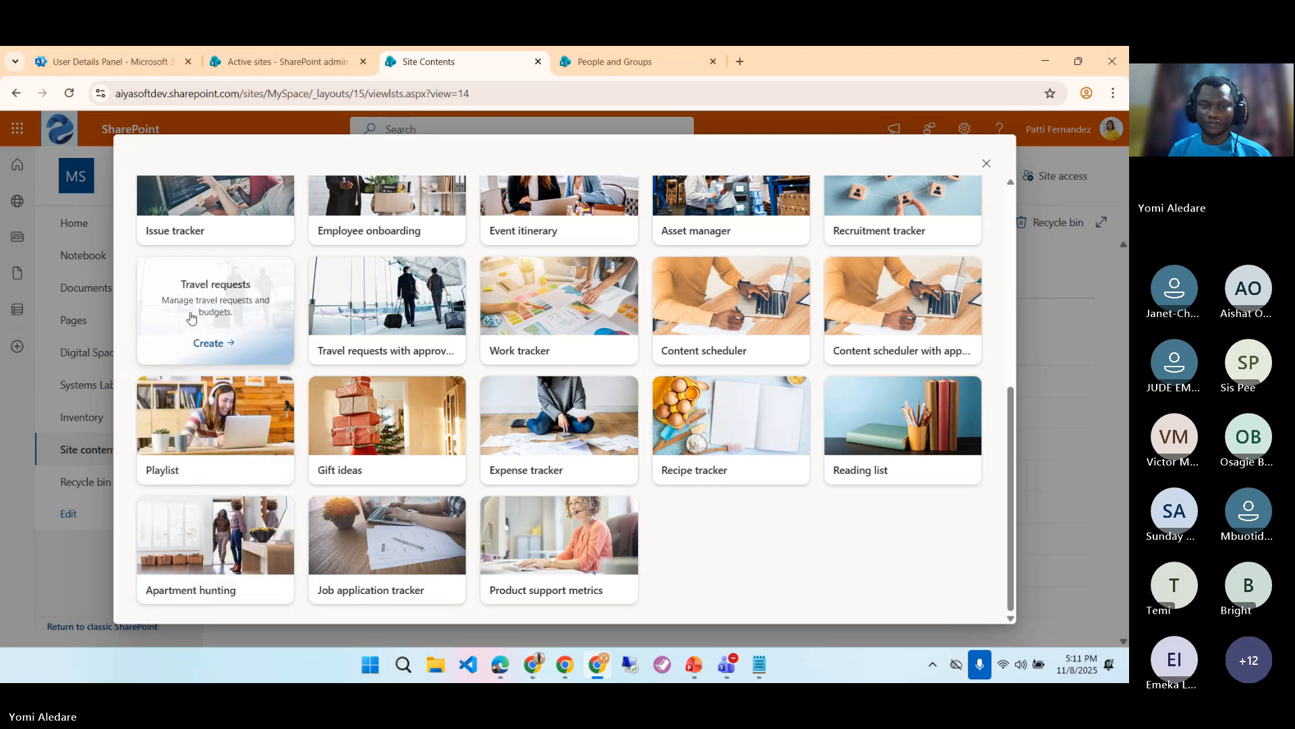
click(210, 310)
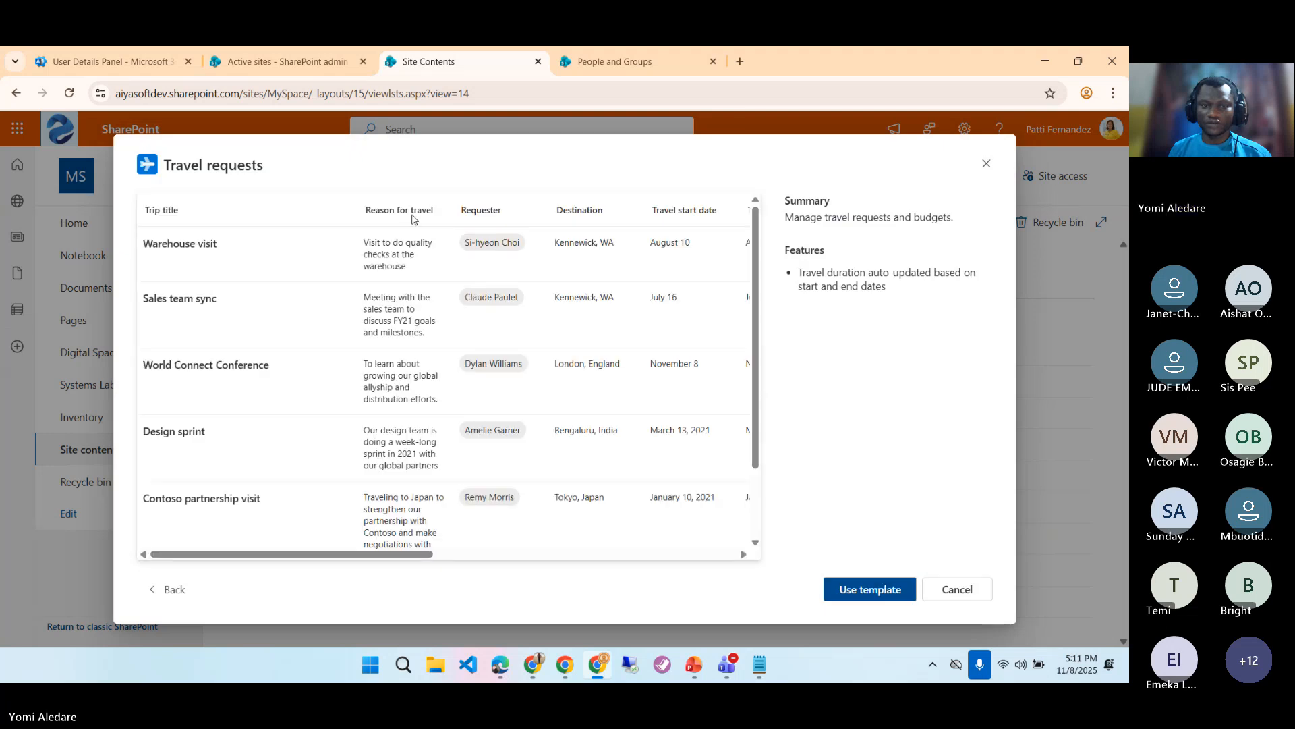
- Use the template to create a list named Projects, keeping it shown in site navigation
click(865, 587)
drag(778, 396, 654, 411)
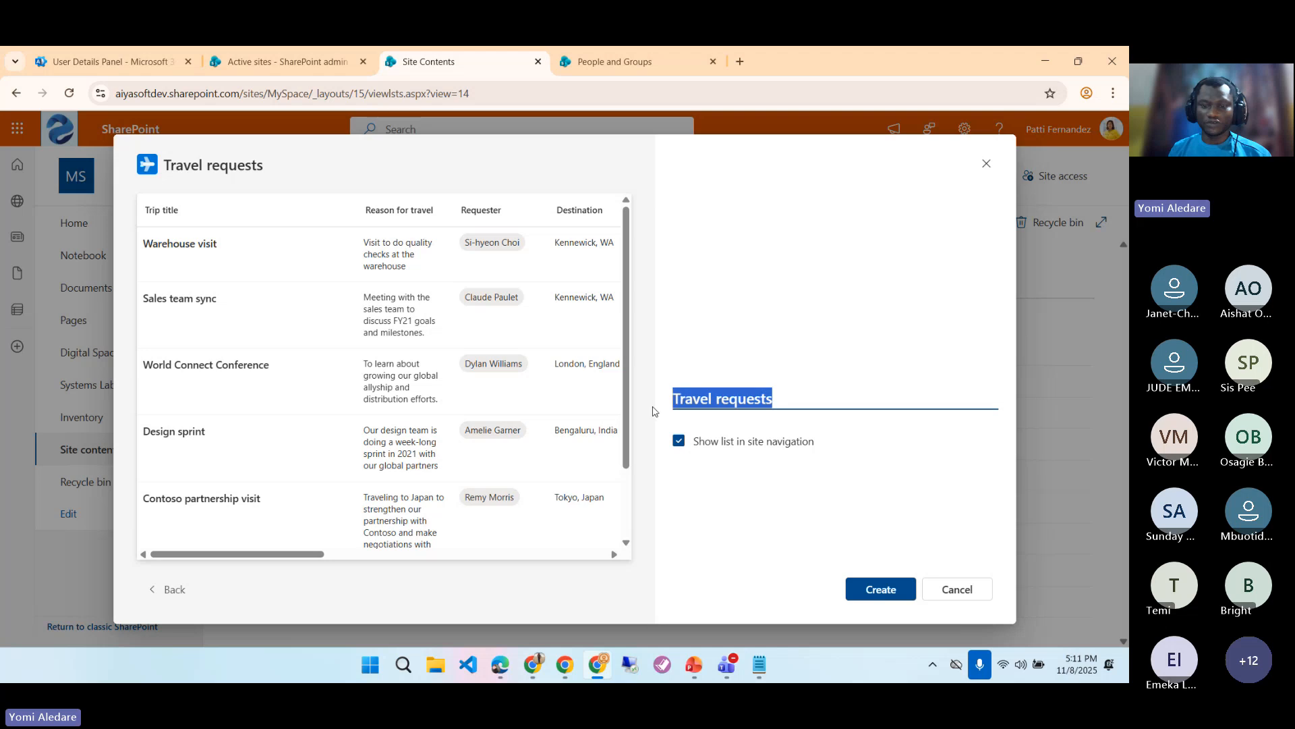
text(Projects)
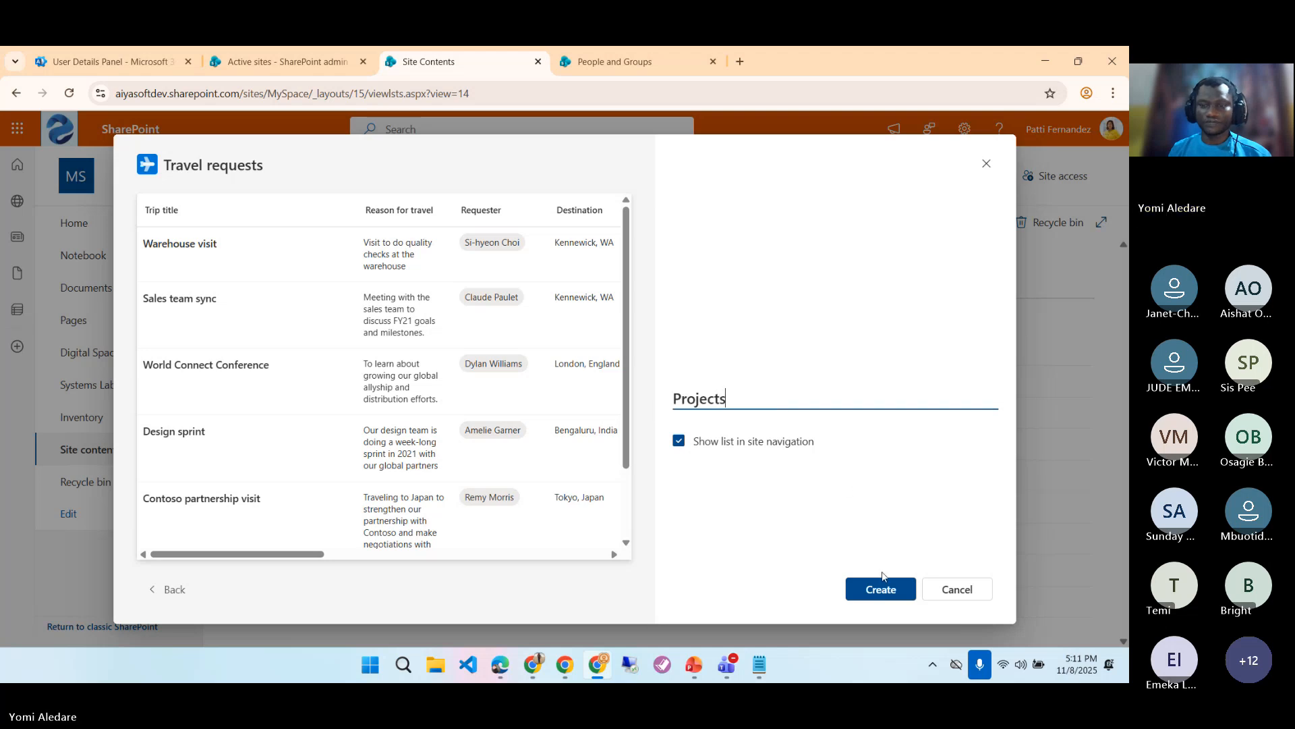
click(881, 586)
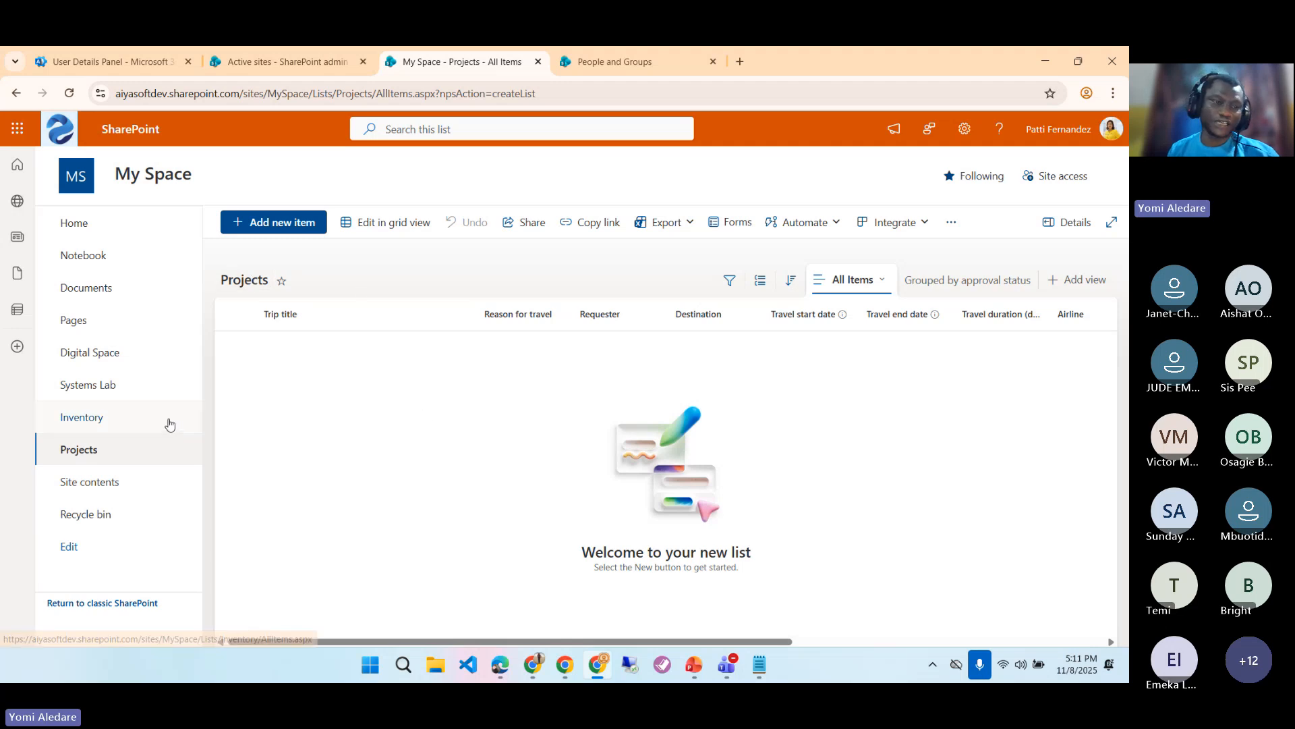
- Look through the Digital Space, Systems Lab, Inventory and Projects pages, returning to the Digital Space library
click(134, 356)
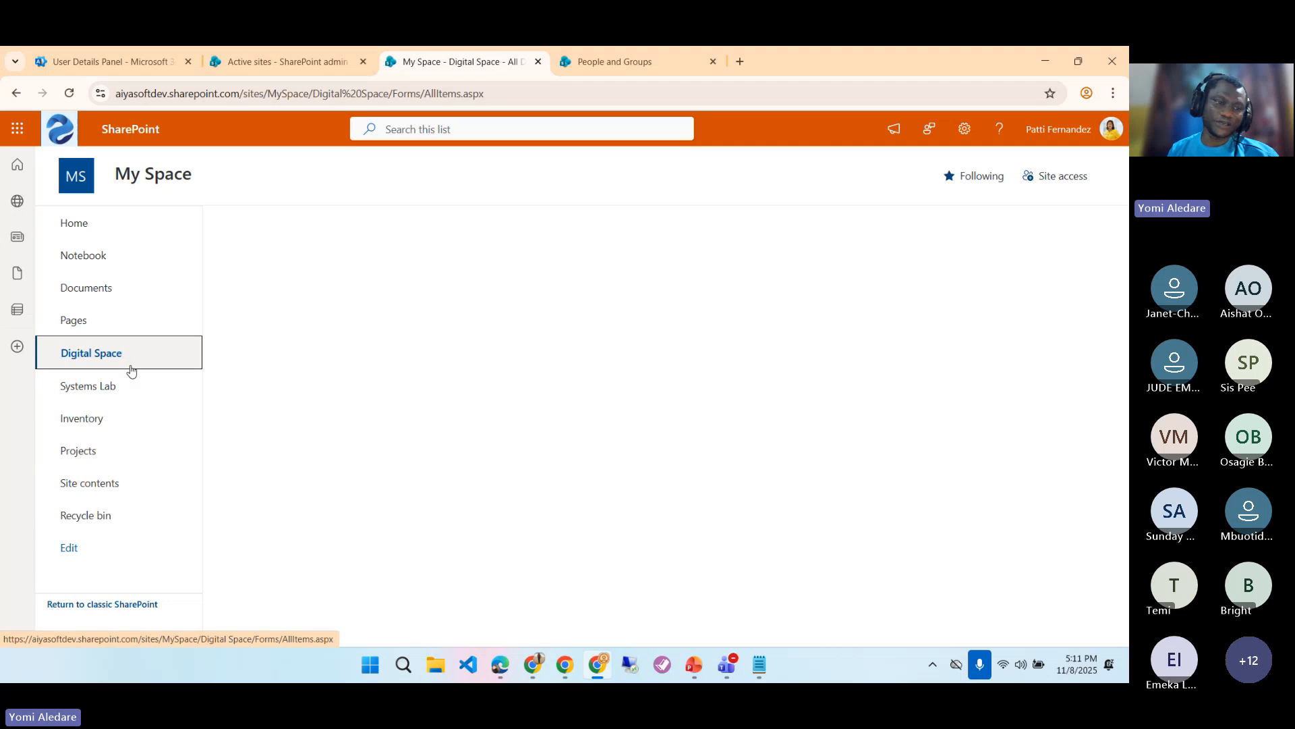
click(128, 386)
click(128, 422)
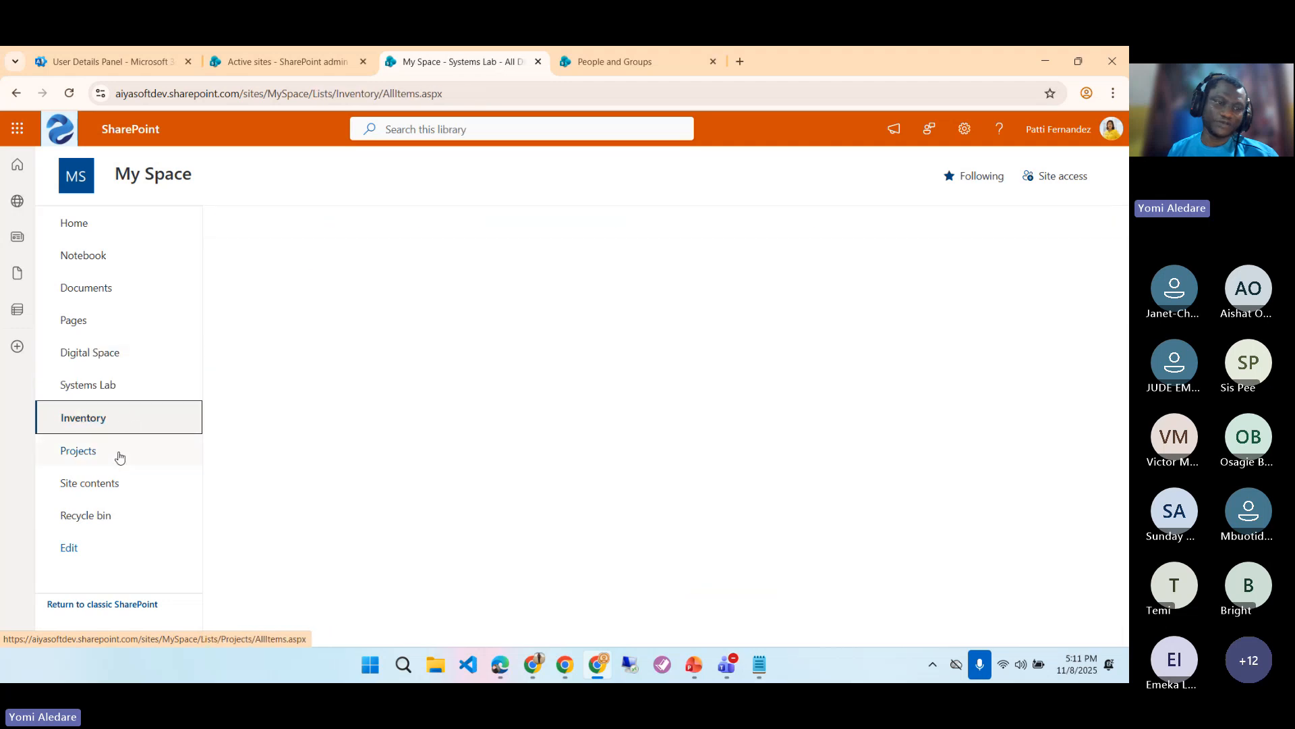
click(119, 452)
click(129, 357)
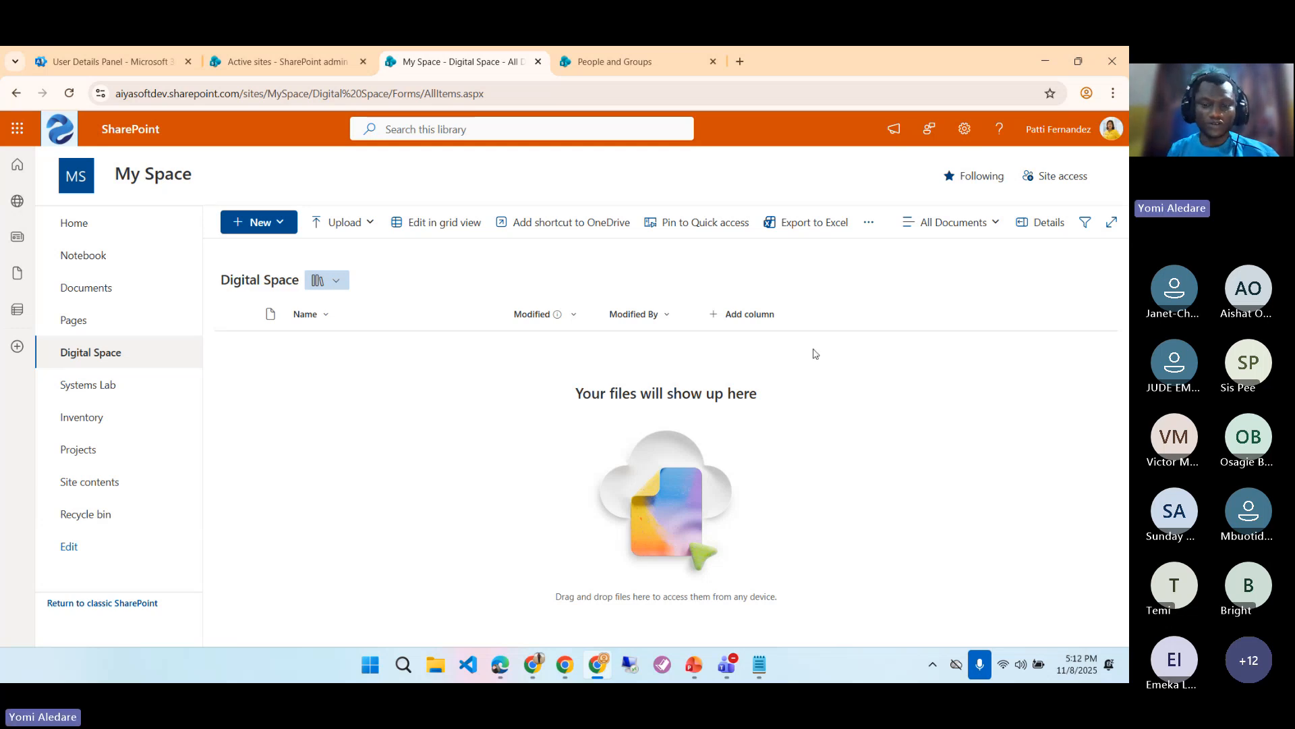
- Review each user's planned access in the Notepad notes, including edit without delete, read without download, and inheritance
mouse_move(767, 668)
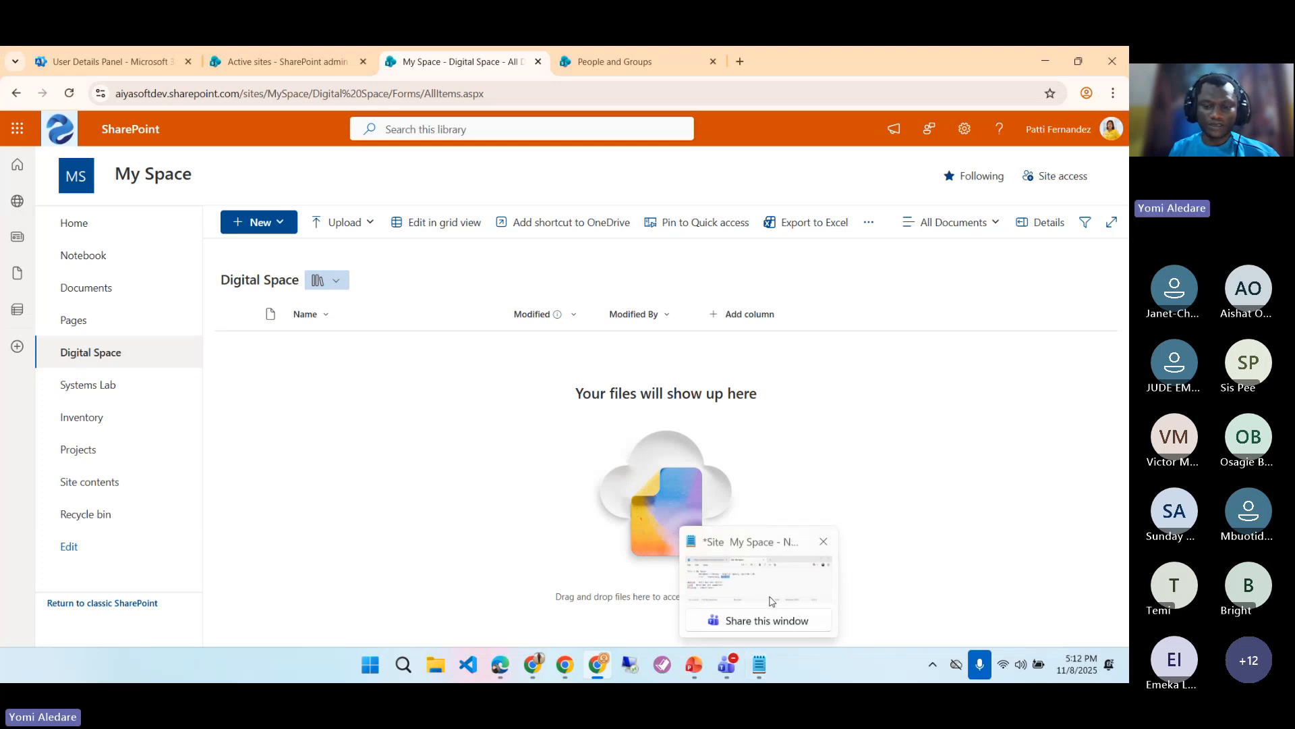
click(759, 577)
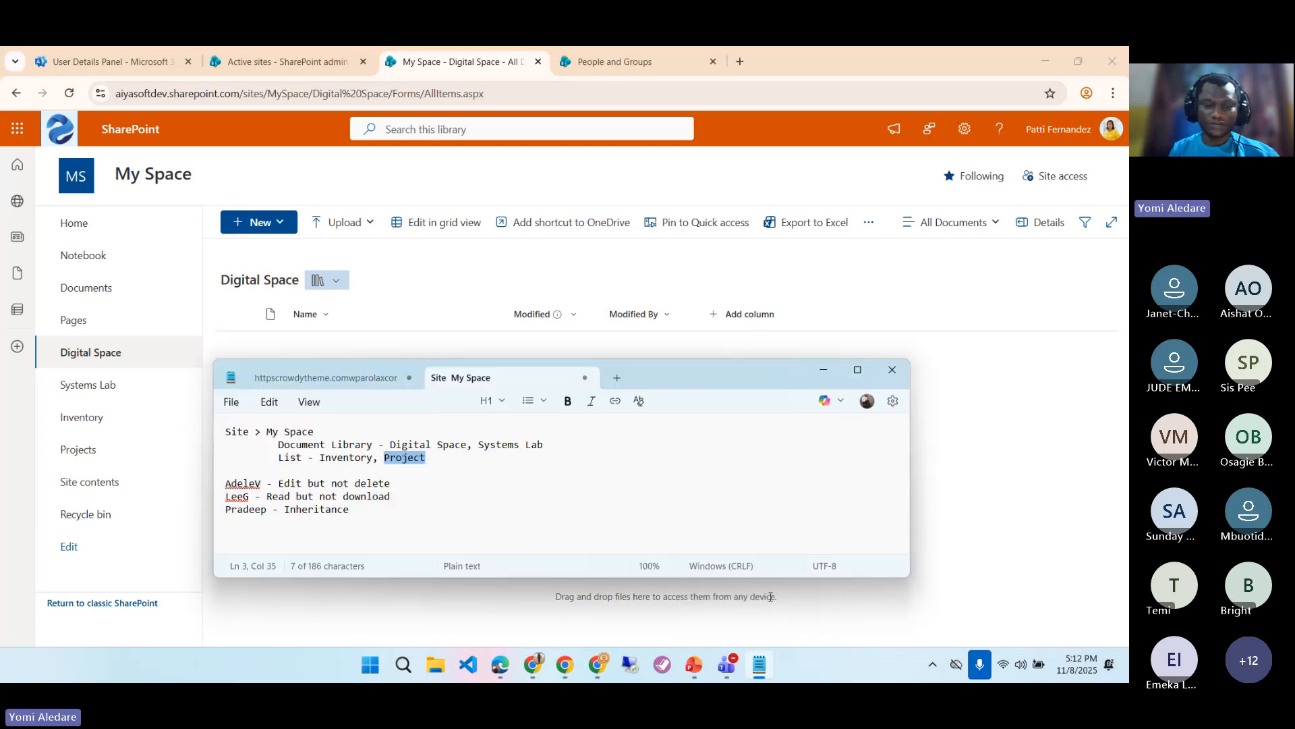
click(339, 474)
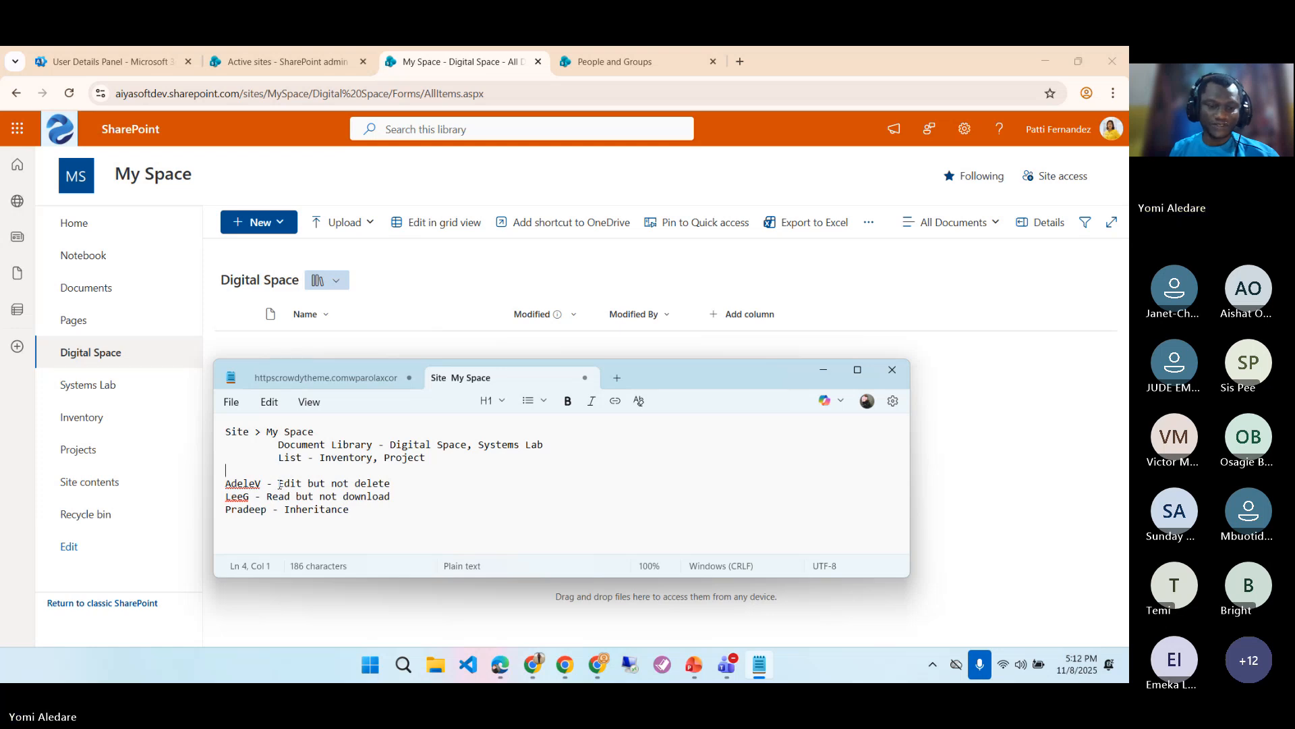
drag(278, 483, 395, 482)
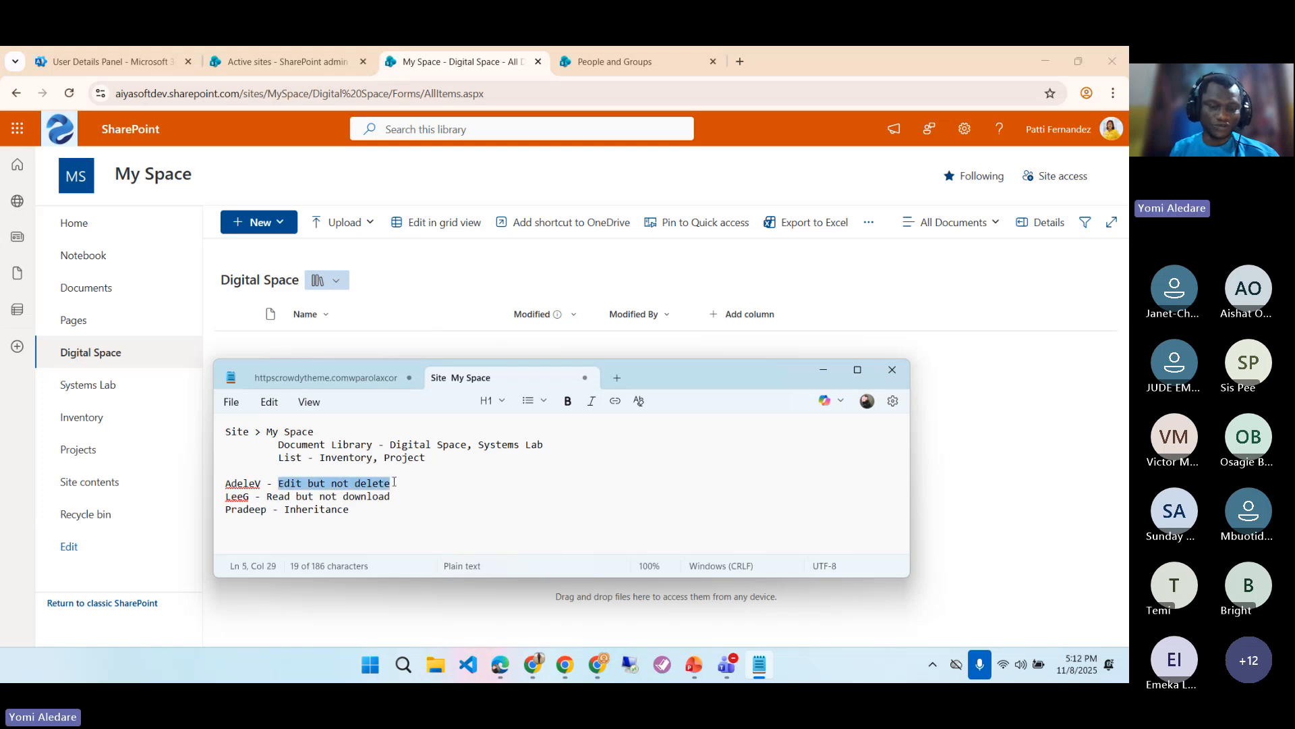
drag(267, 496, 390, 496)
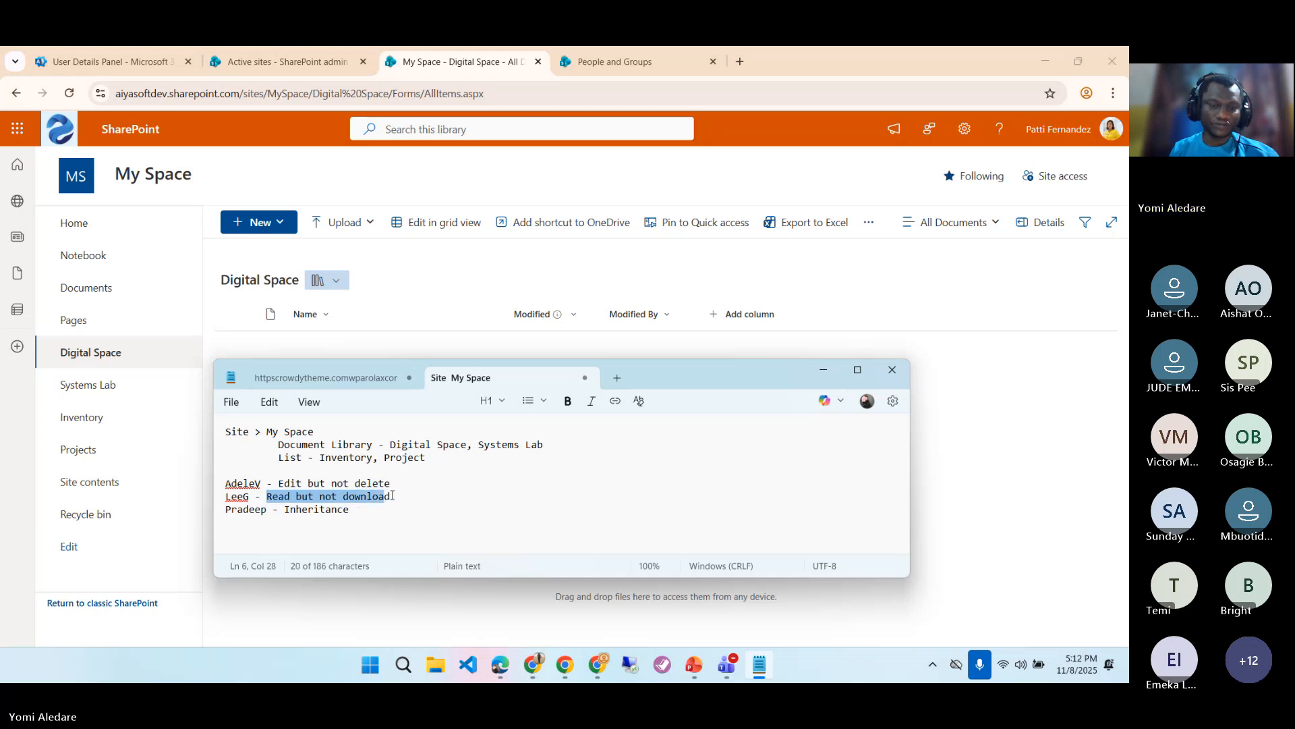
click(392, 496)
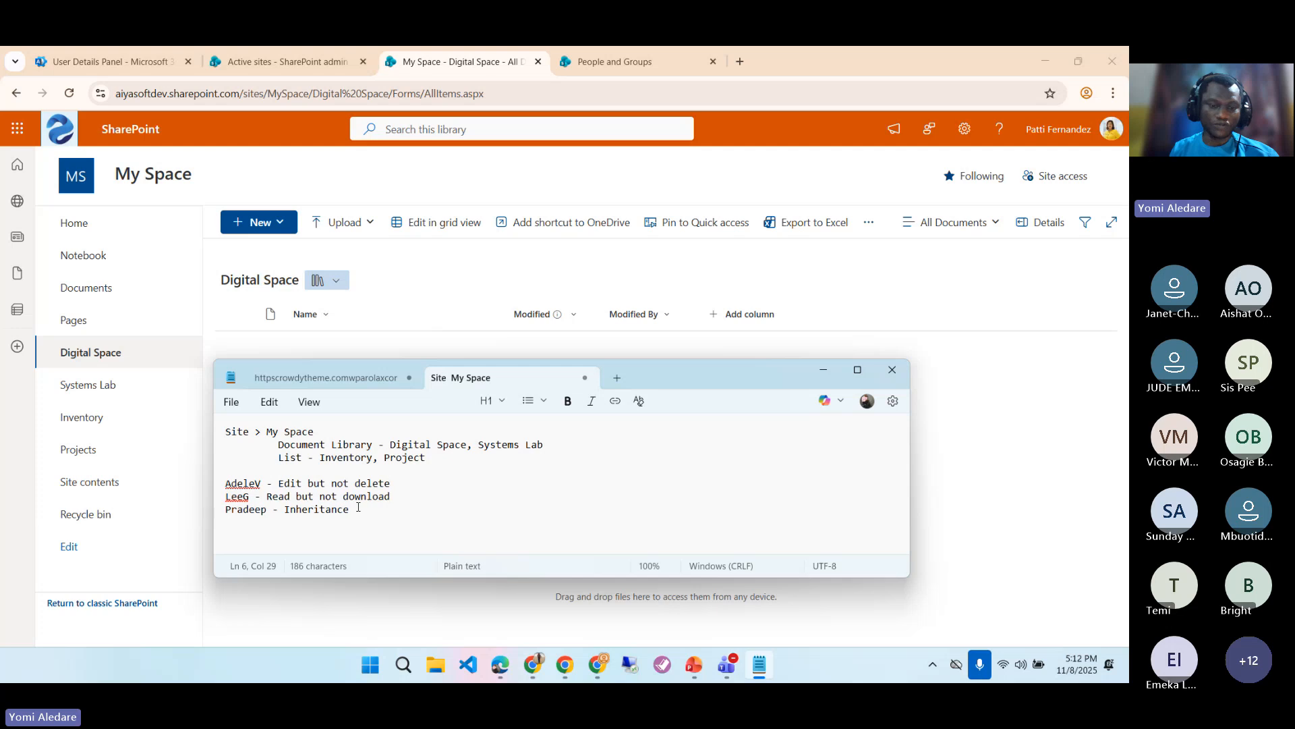
drag(349, 509, 285, 509)
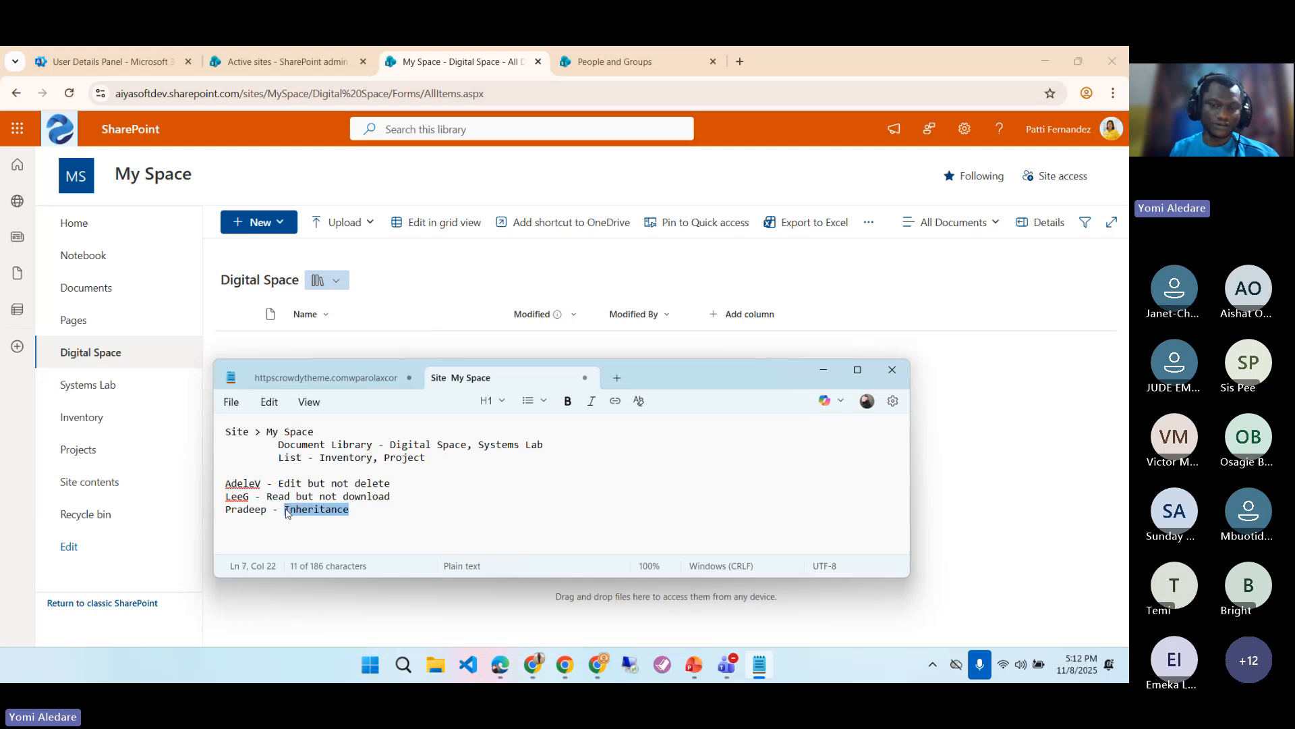
click(450, 271)
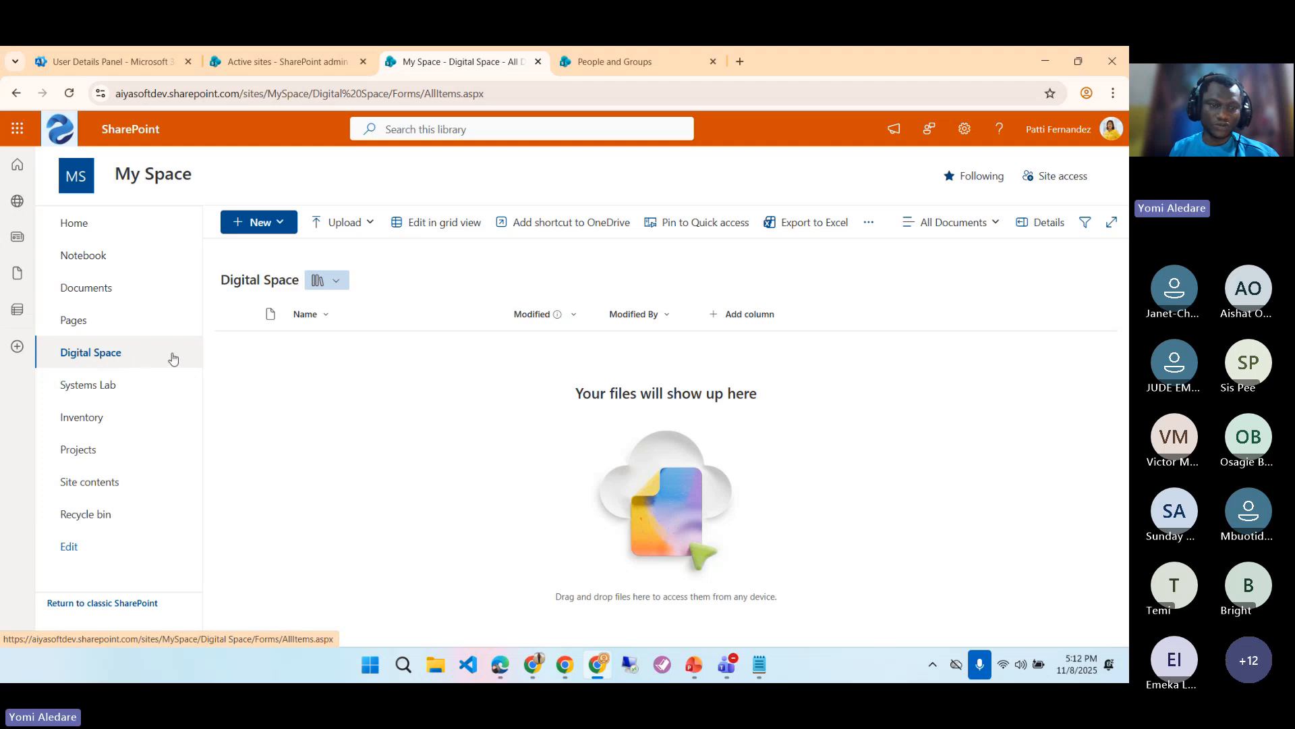
- Create a Word document in the Digital Space library containing the text asdasdas, dismissing the privacy notices
click(283, 229)
click(278, 279)
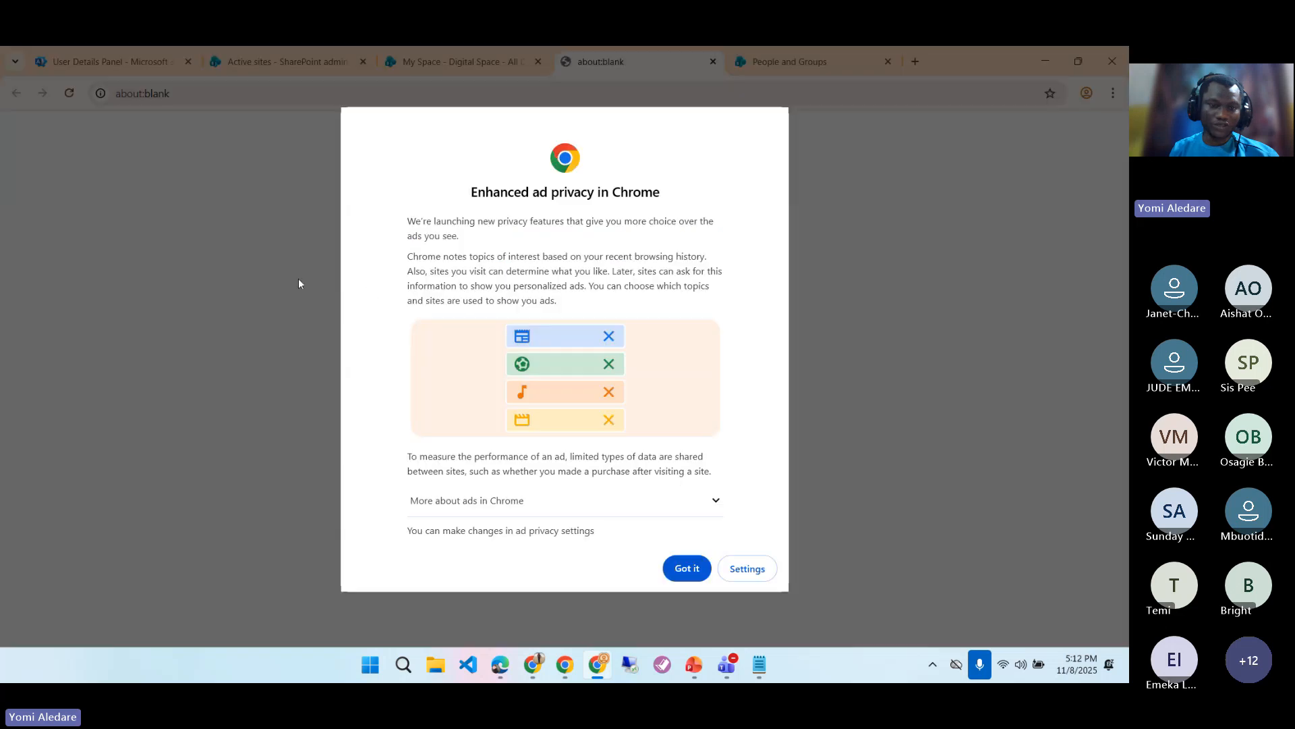
click(686, 568)
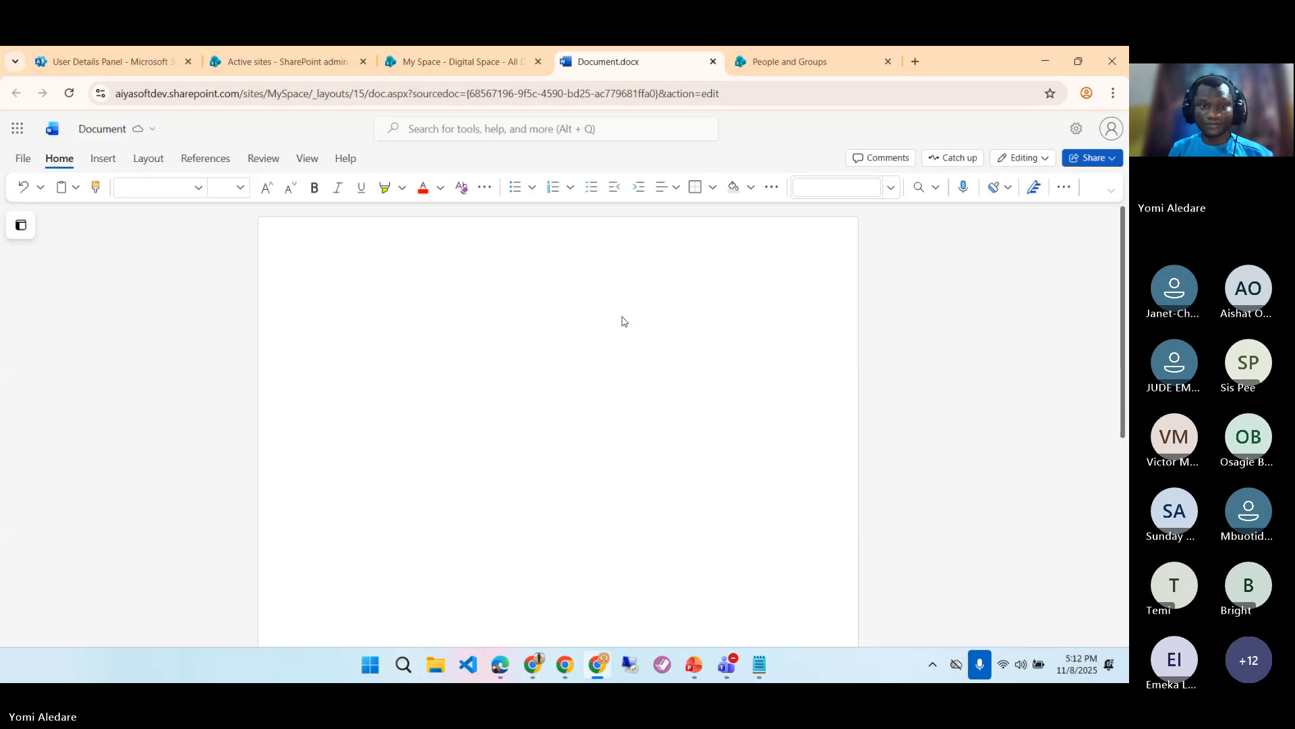
text(asdasdas)
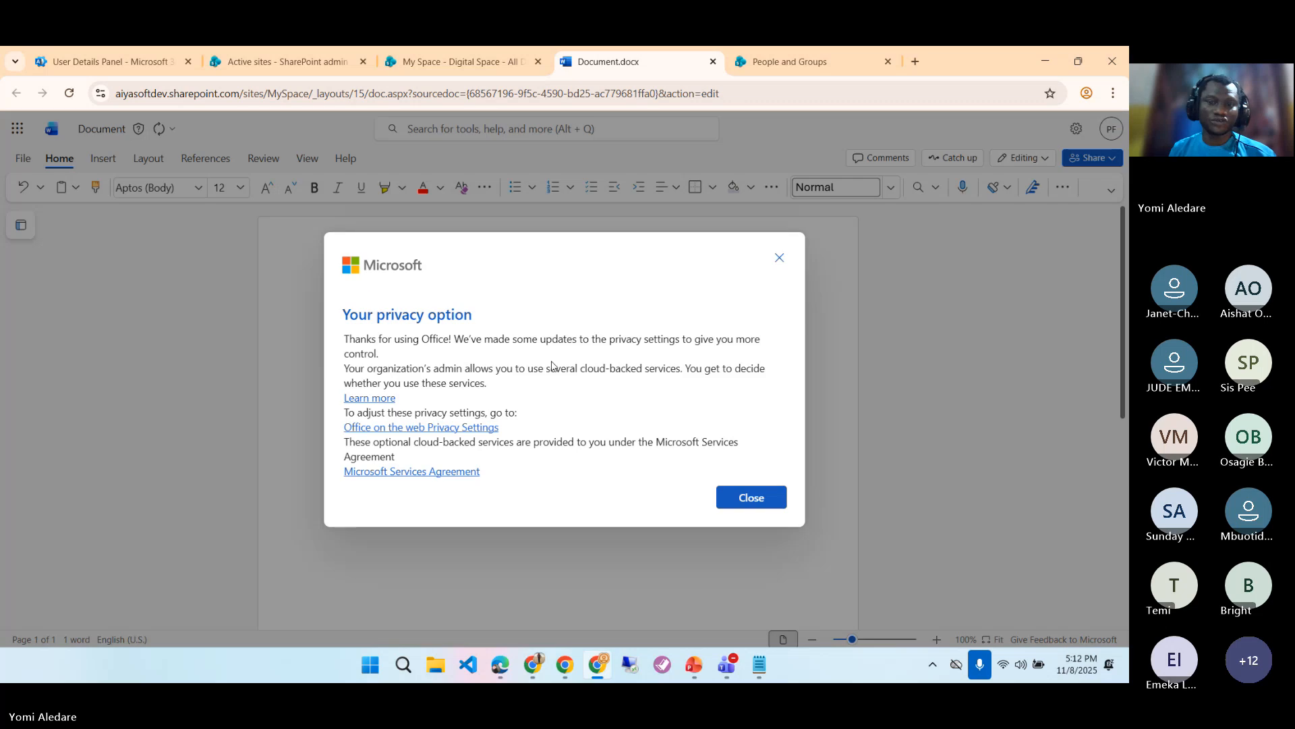
click(719, 501)
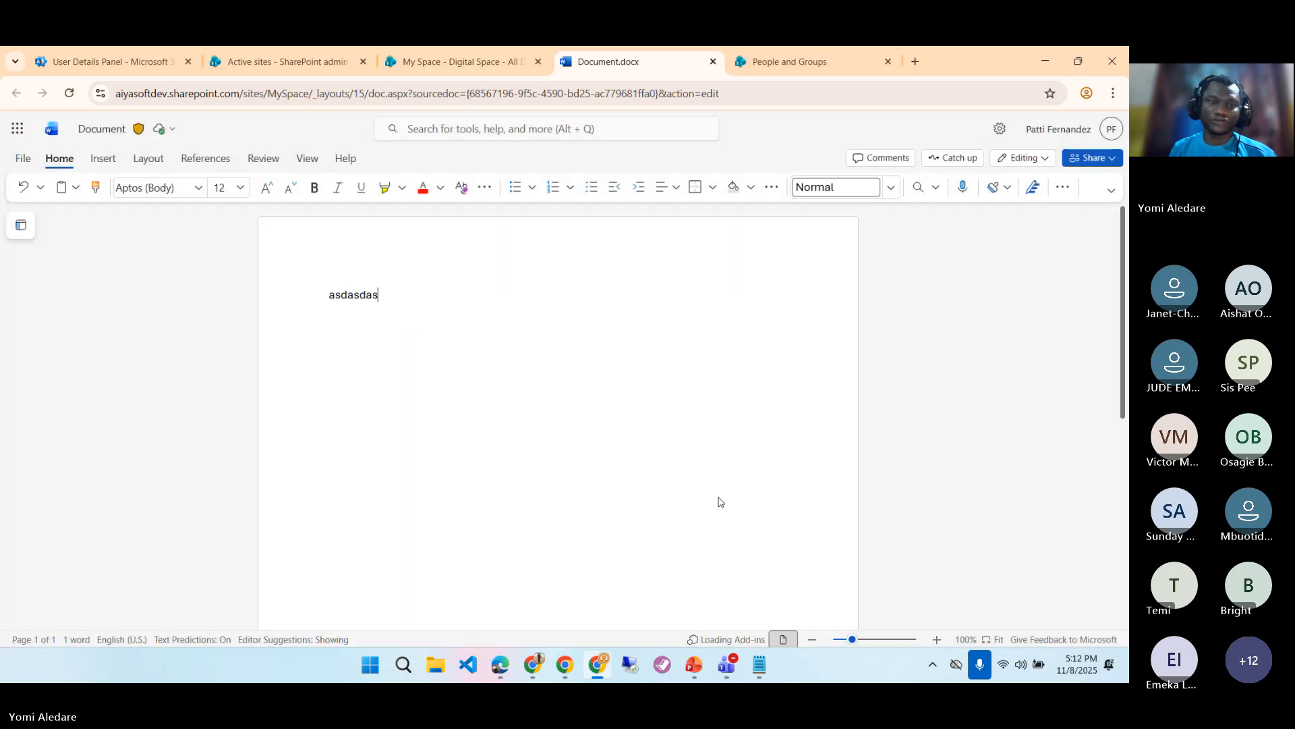
- Rename the Word document to Space draft, close it, and refresh the Digital Space library
click(112, 132)
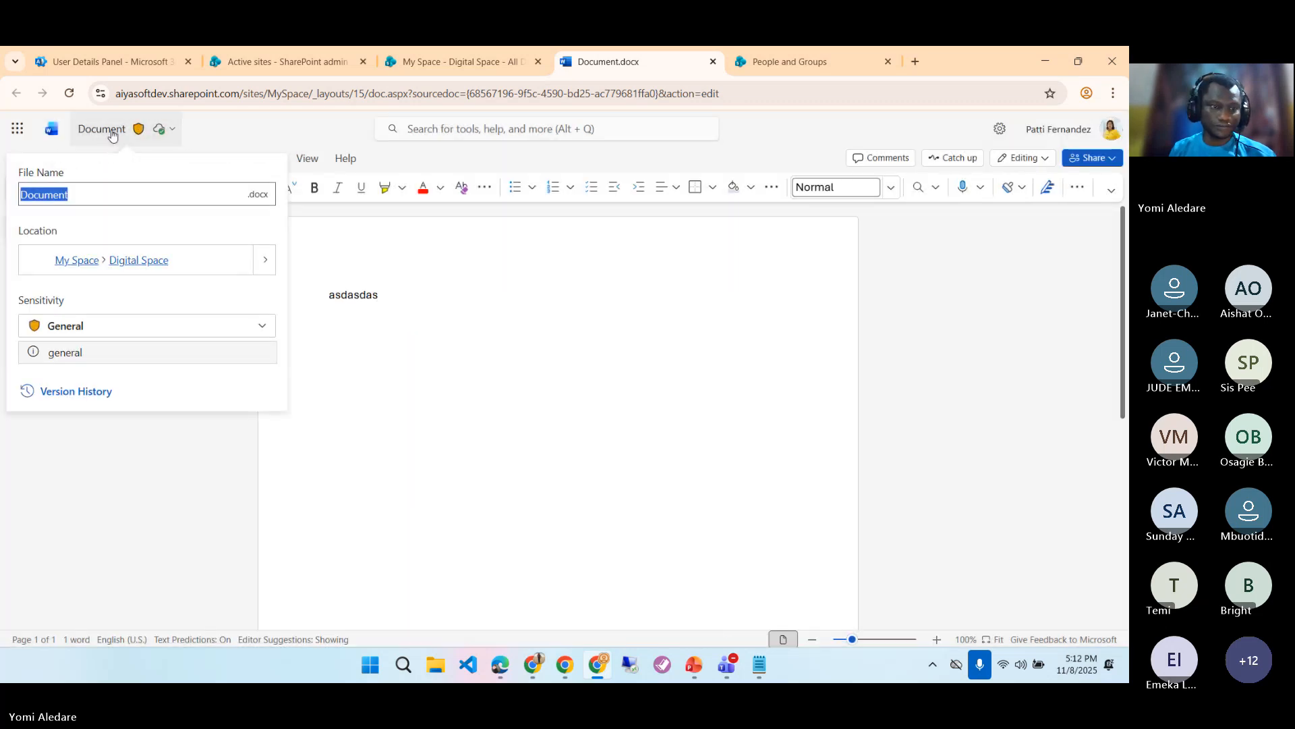
text(Space)
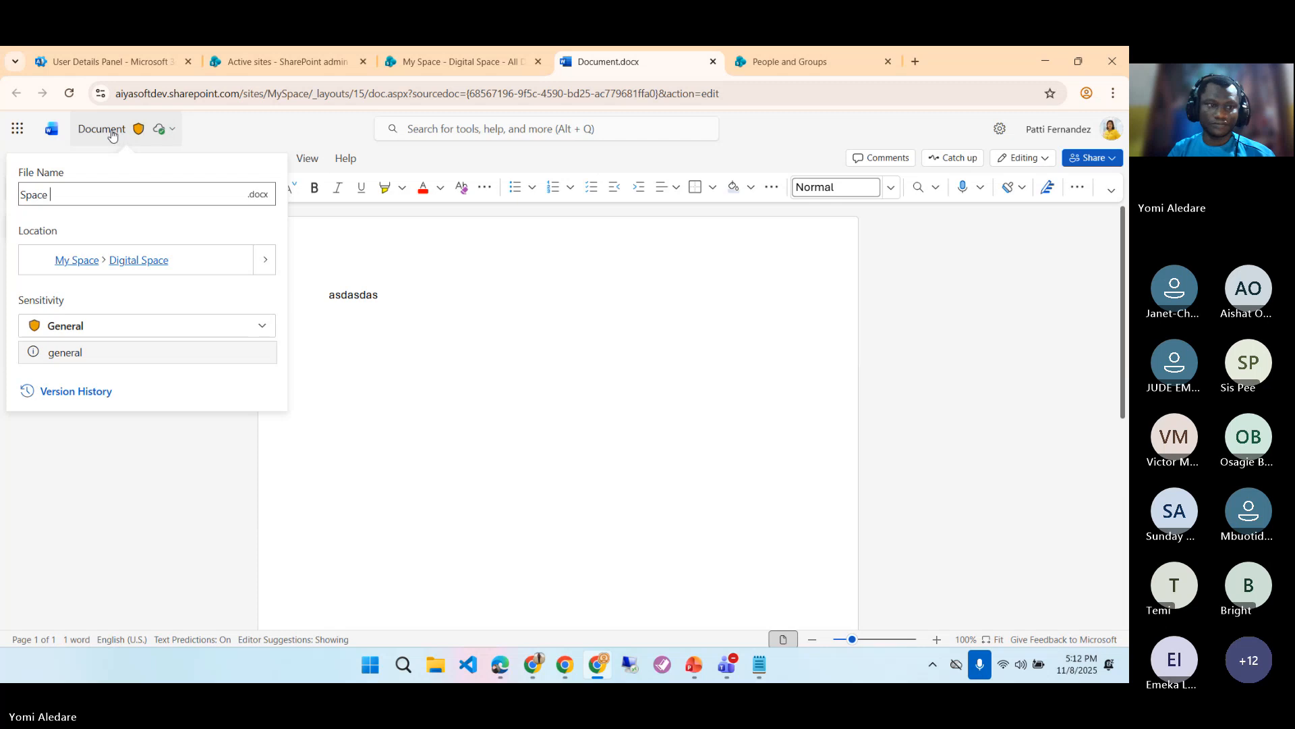
text( draft)
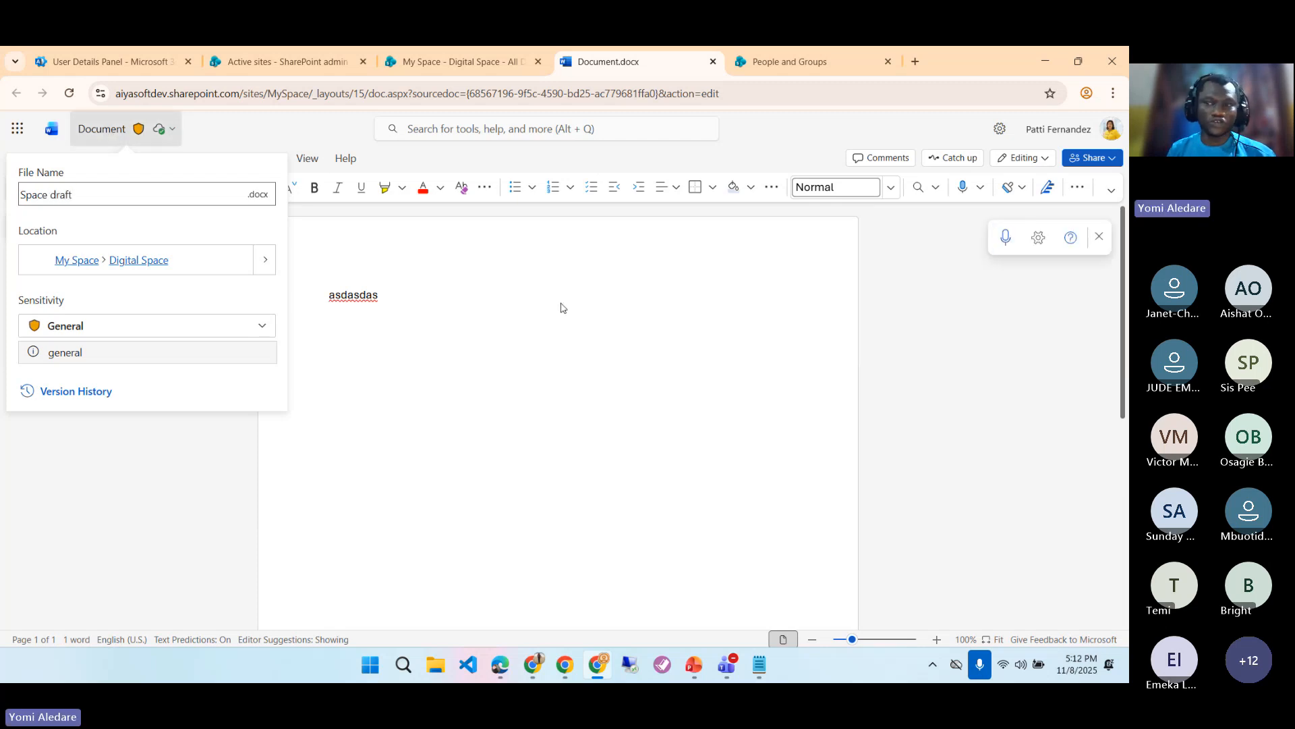
key(Return)
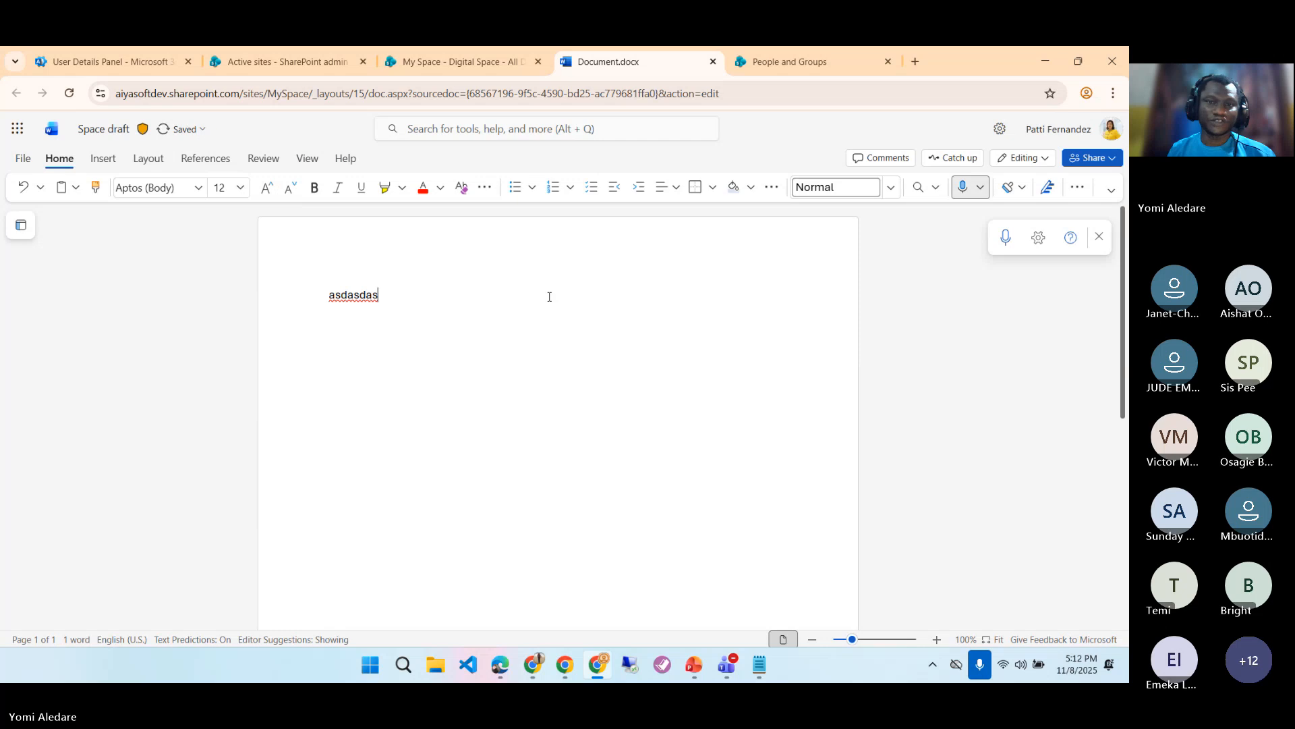
click(713, 62)
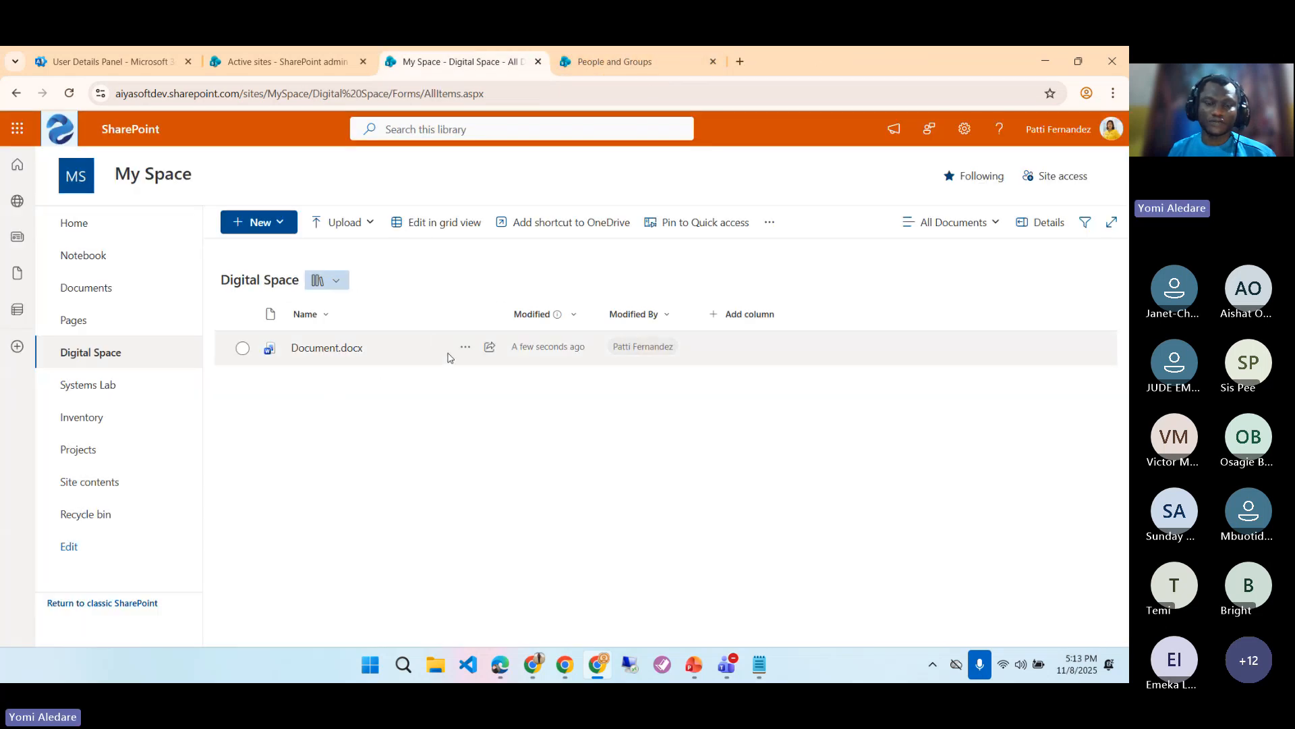
click(69, 95)
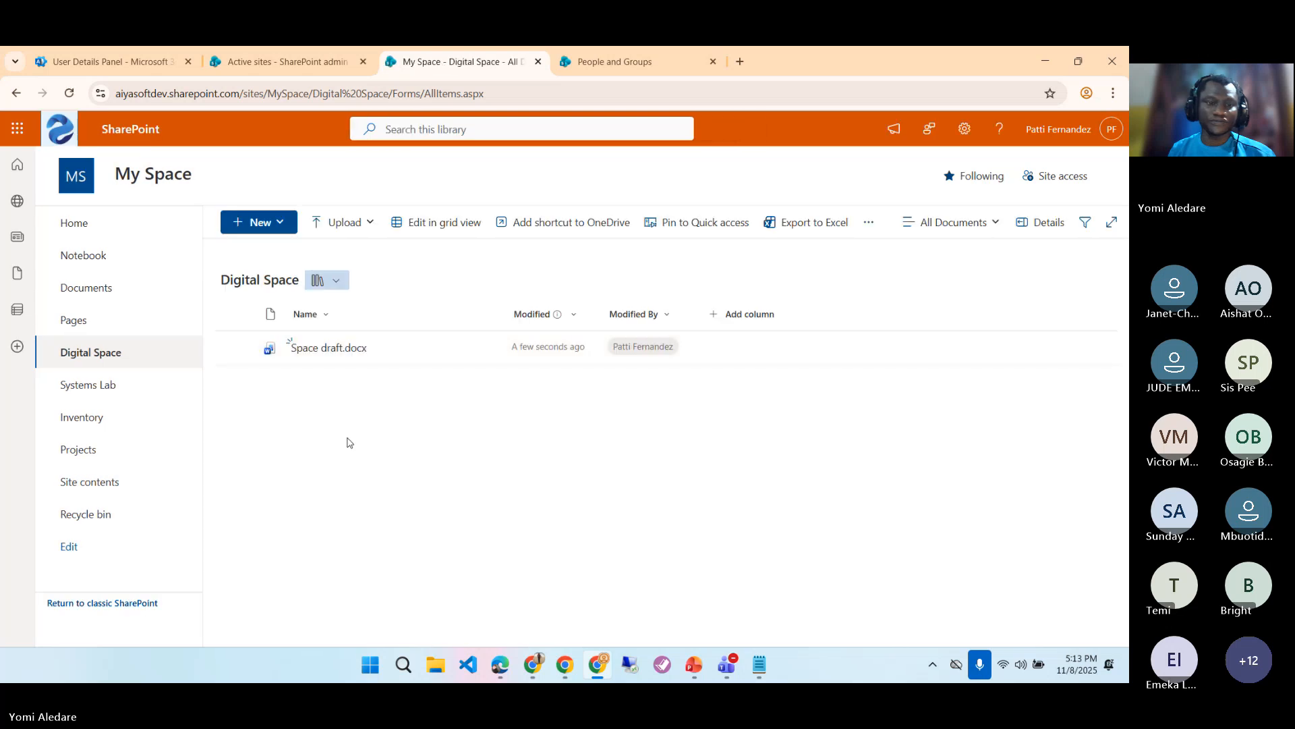
- Create an Excel workbook in the Systems Lab library and name it Labs schedule
click(124, 391)
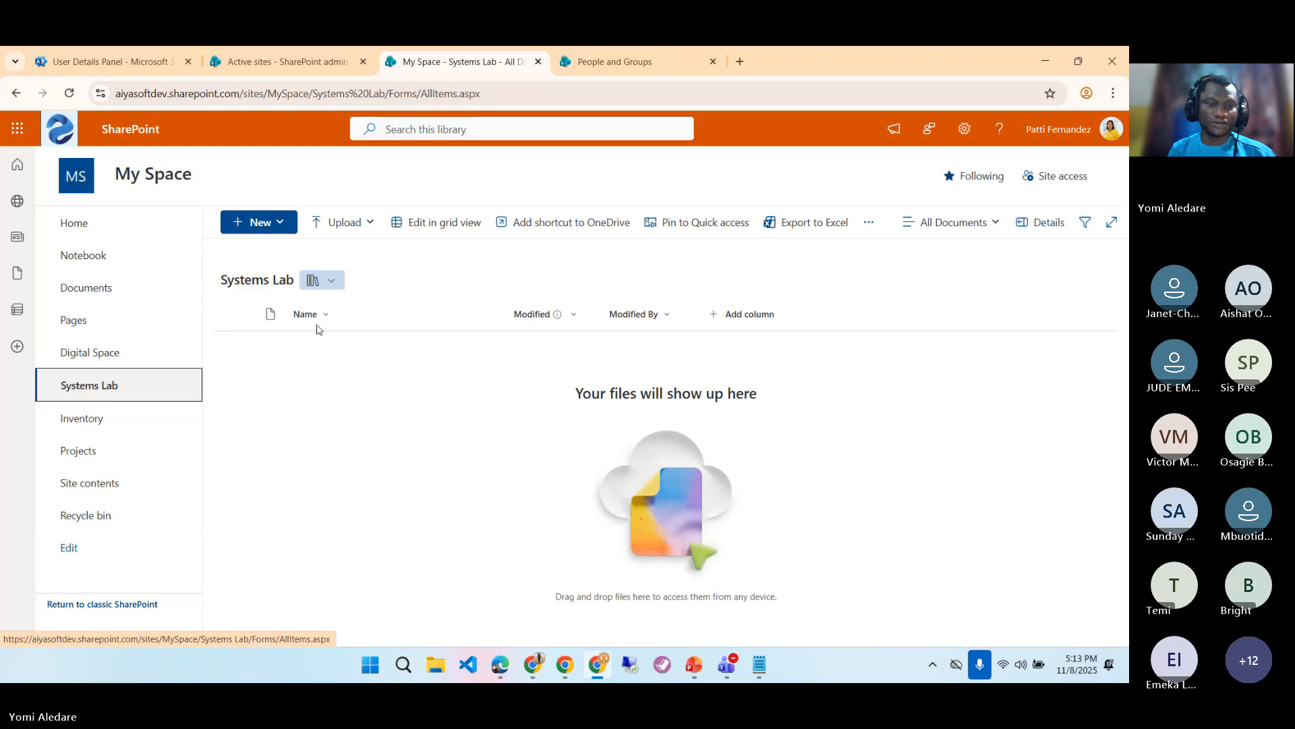
click(278, 224)
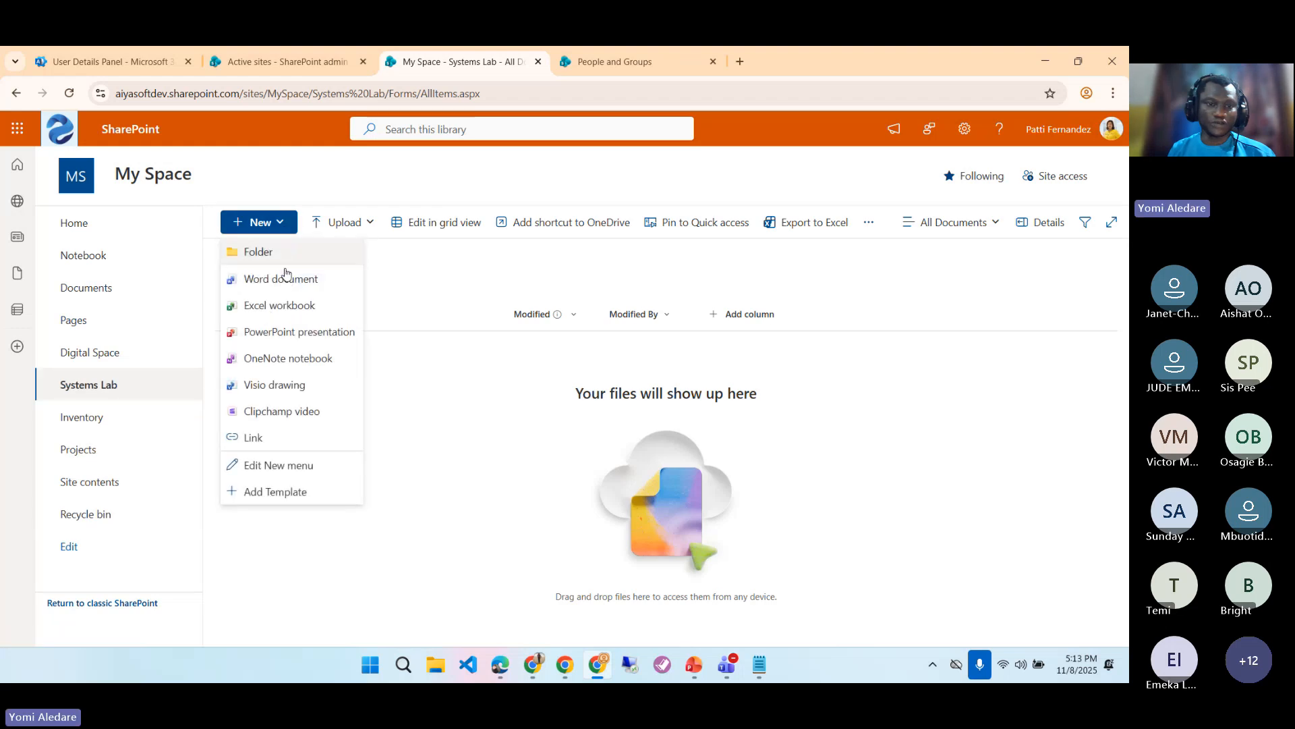
click(287, 305)
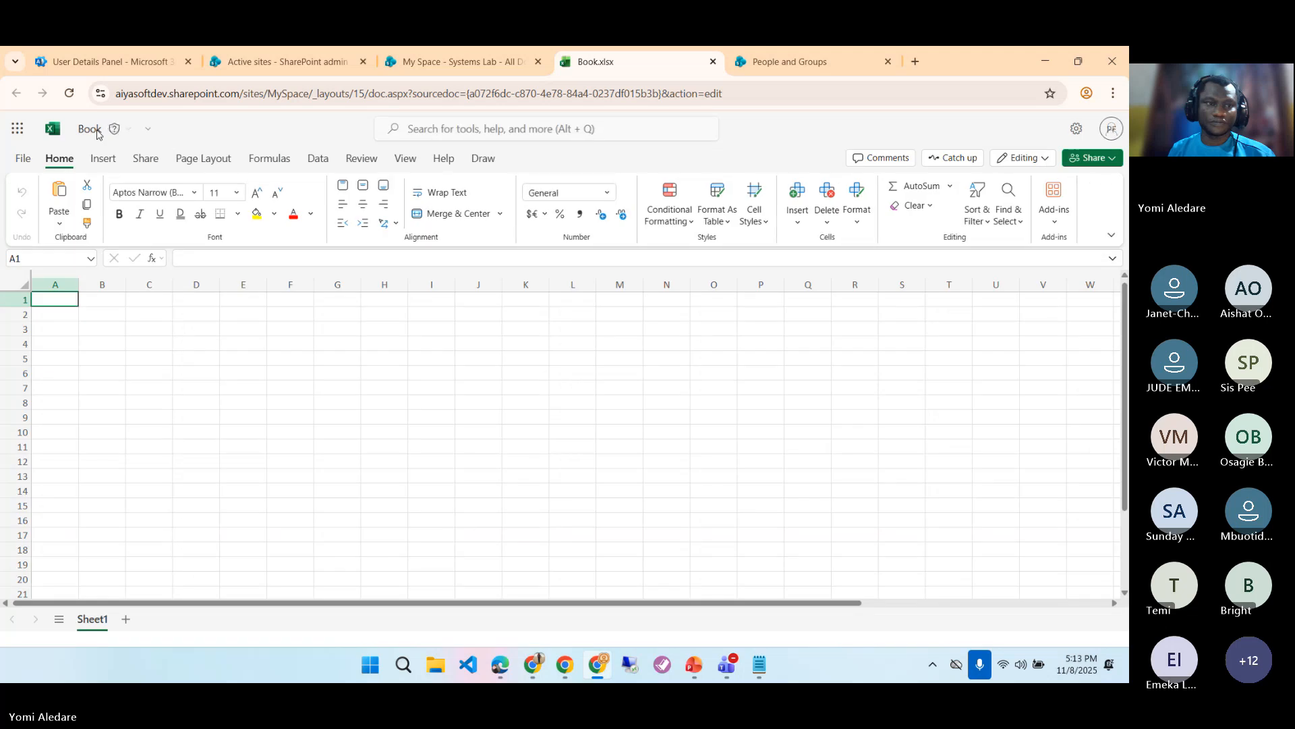
click(92, 129)
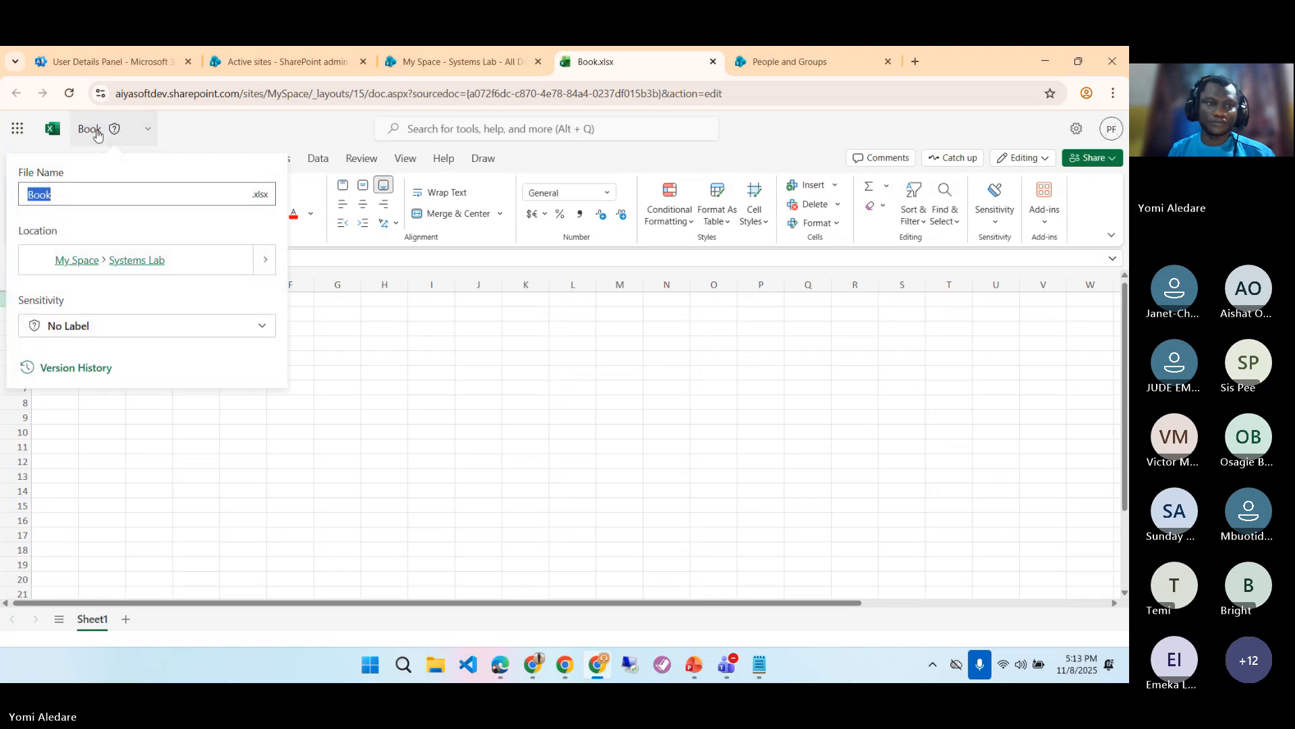
text(L)
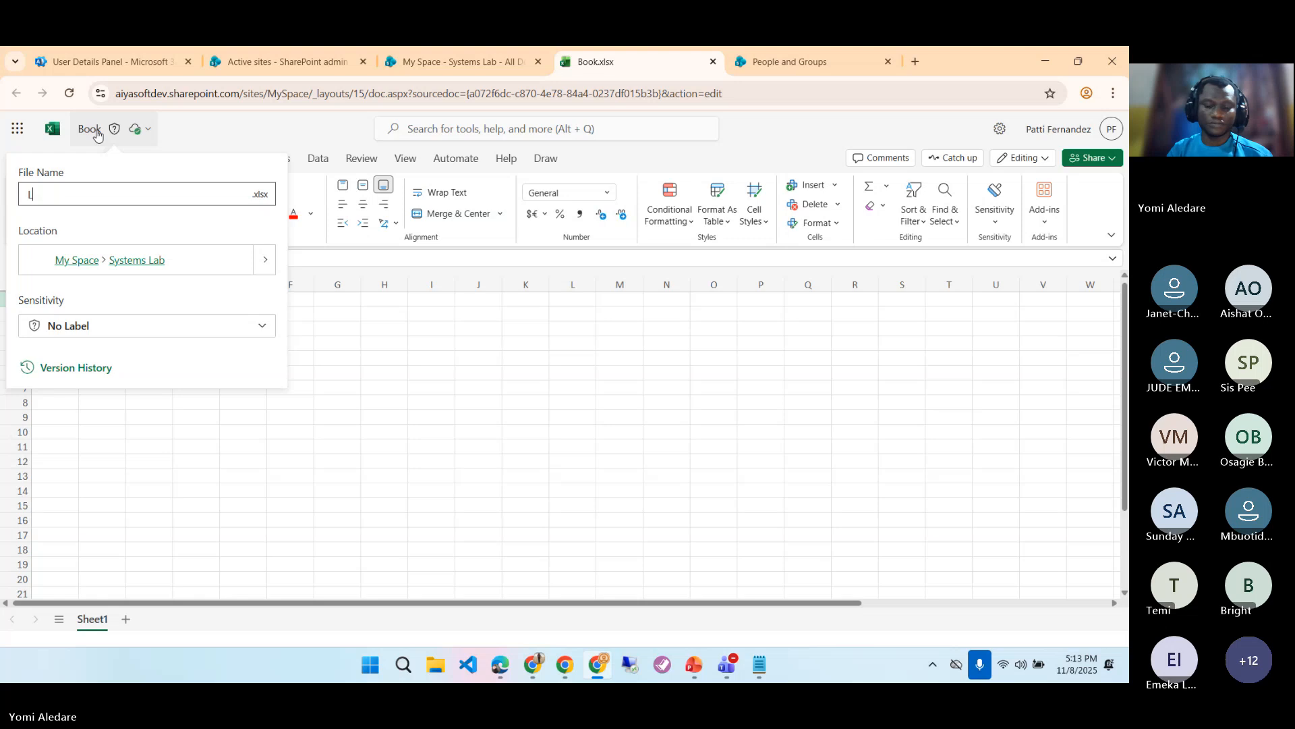
text(abs s)
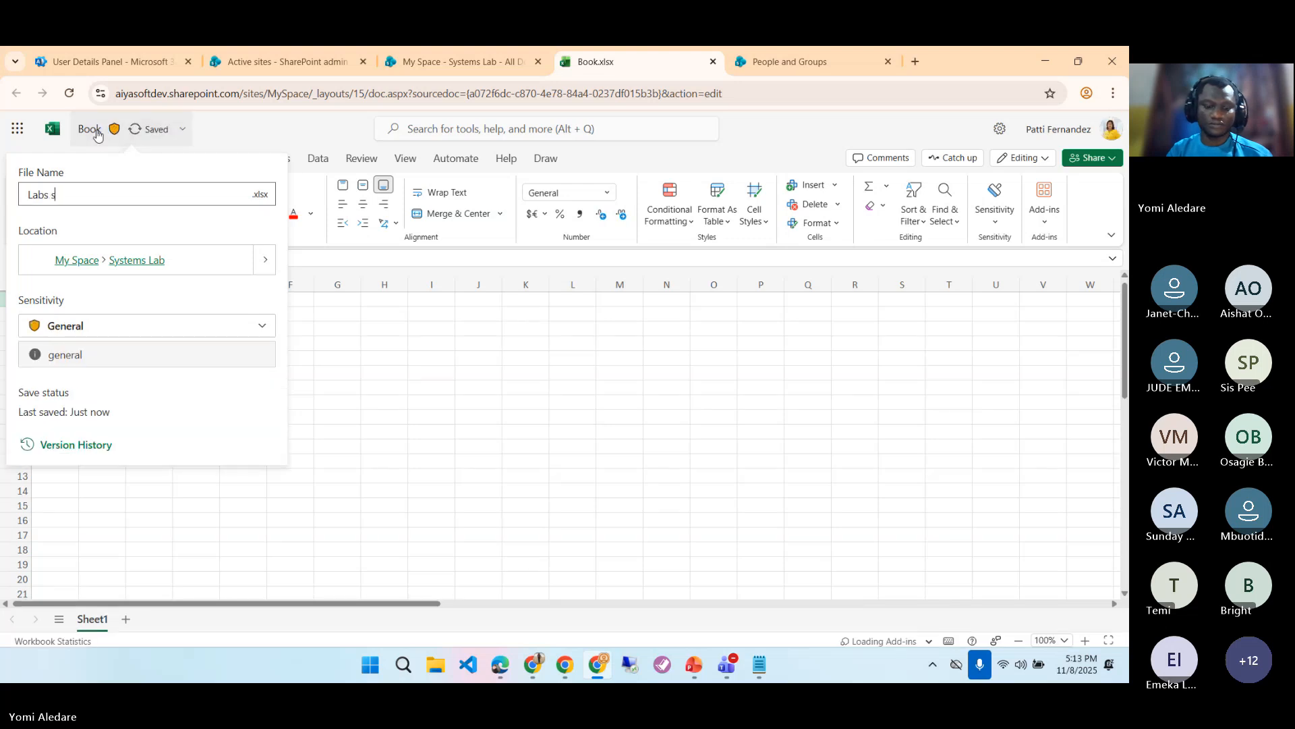
text(chedul)
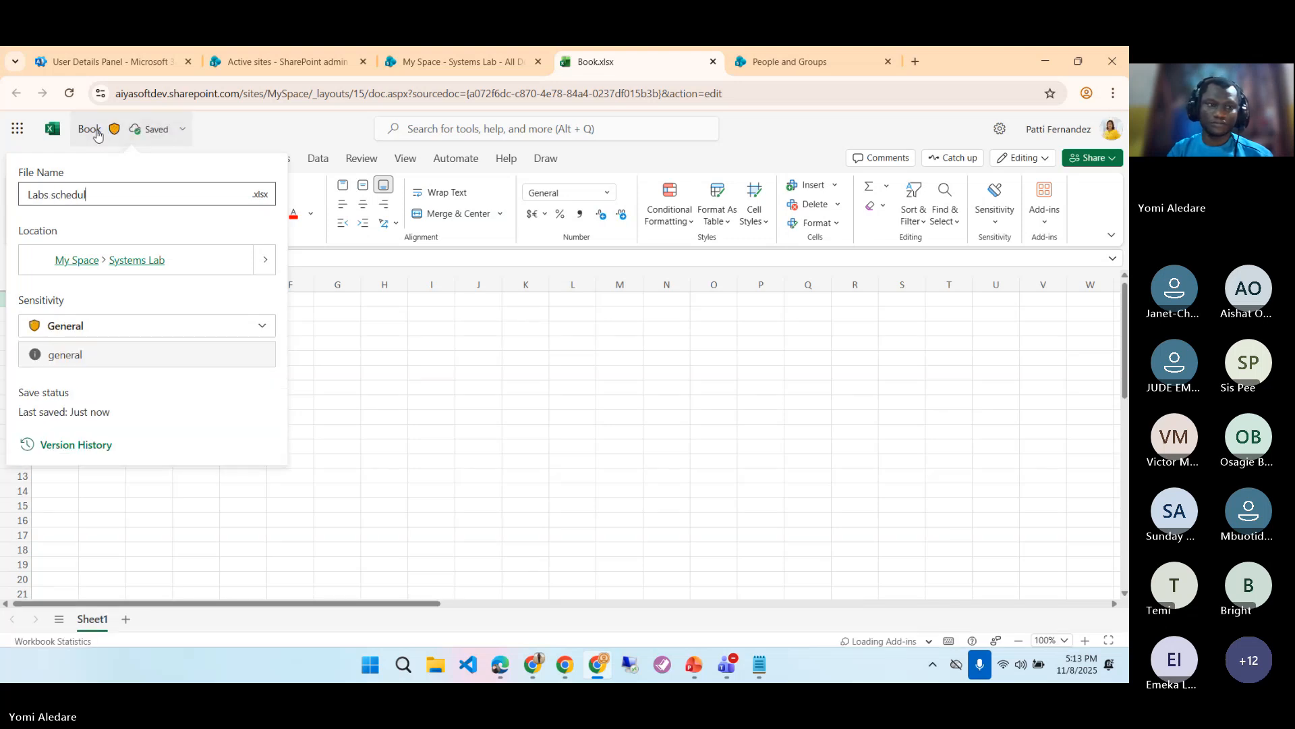
text(e)
key(Return)
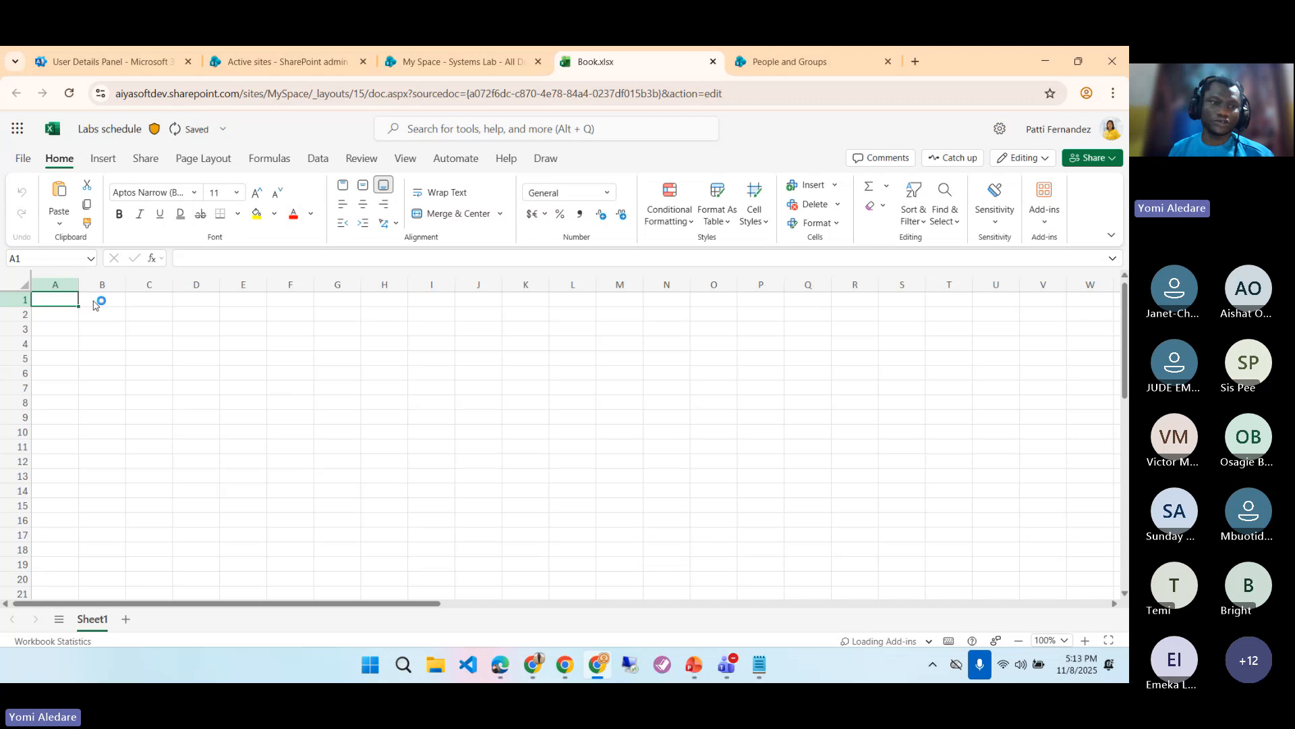
- Enter Dal in cell B2 of the Labs schedule workbook, decline the new add-in notice, and close the workbook
click(101, 315)
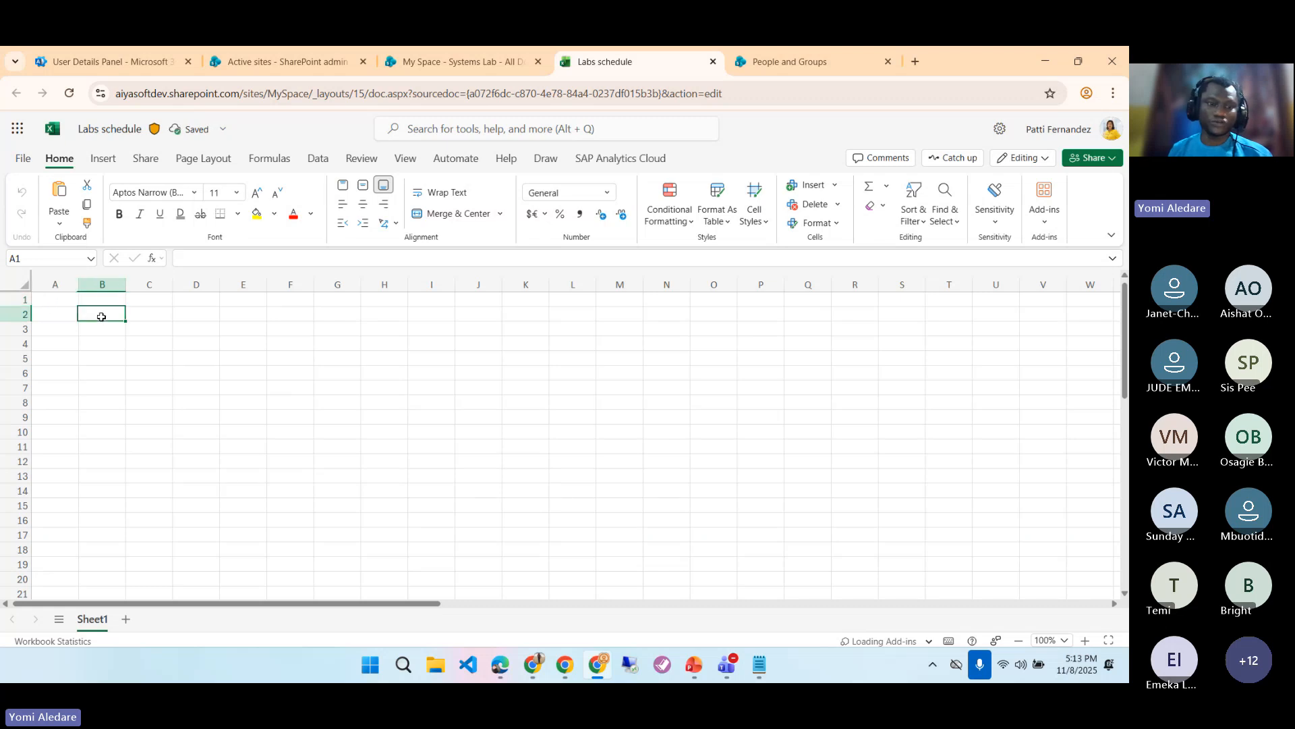
text(D)
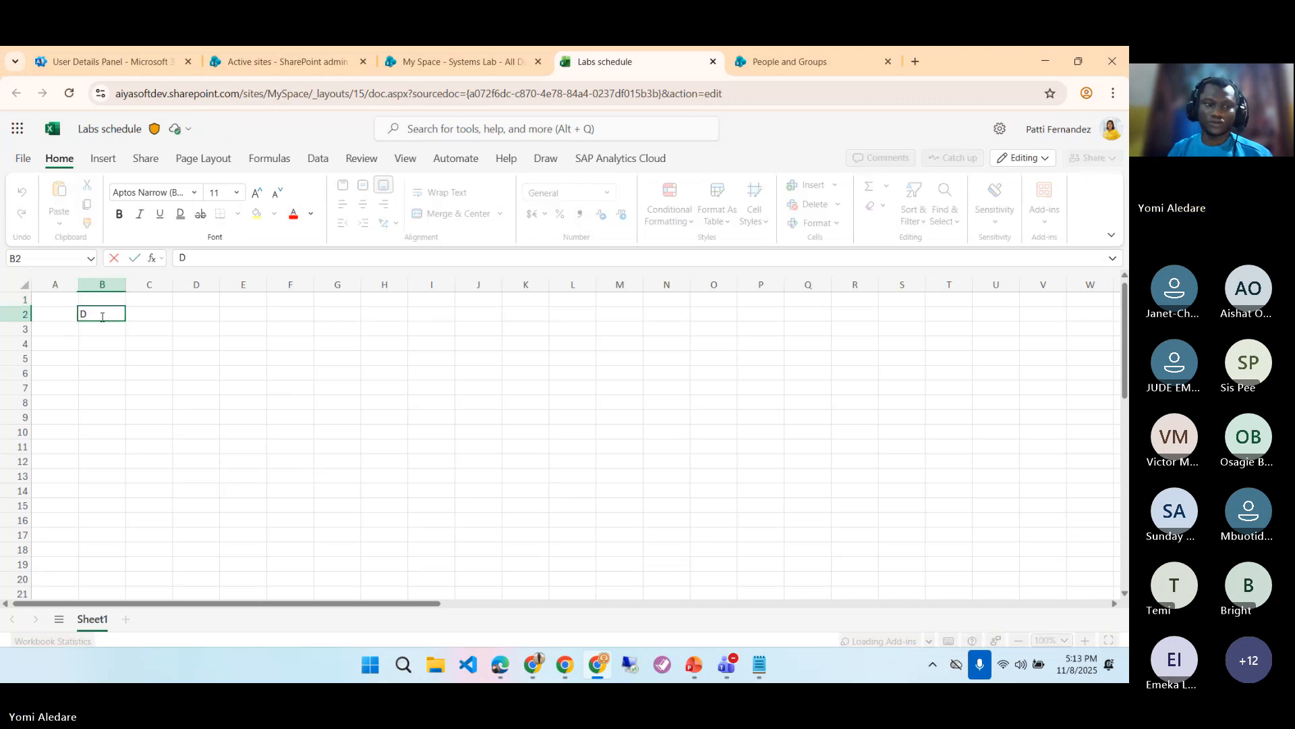
text(al)
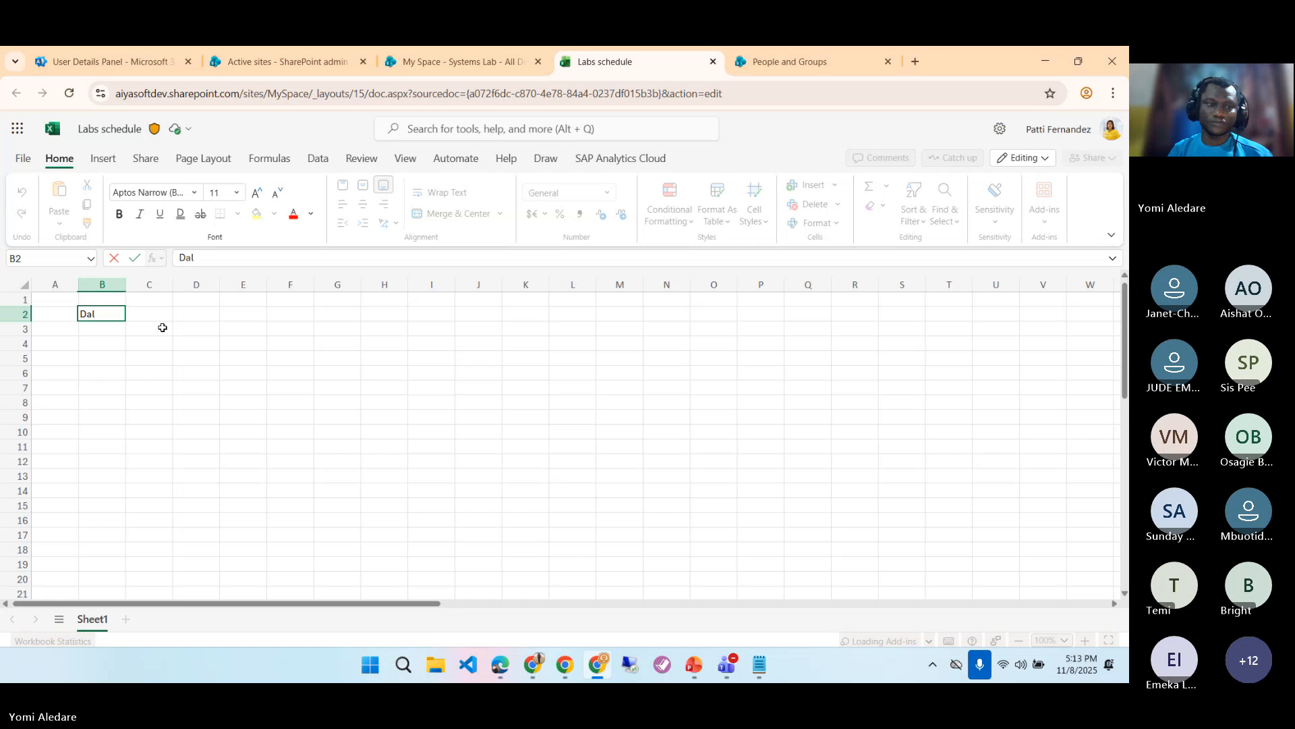
click(196, 328)
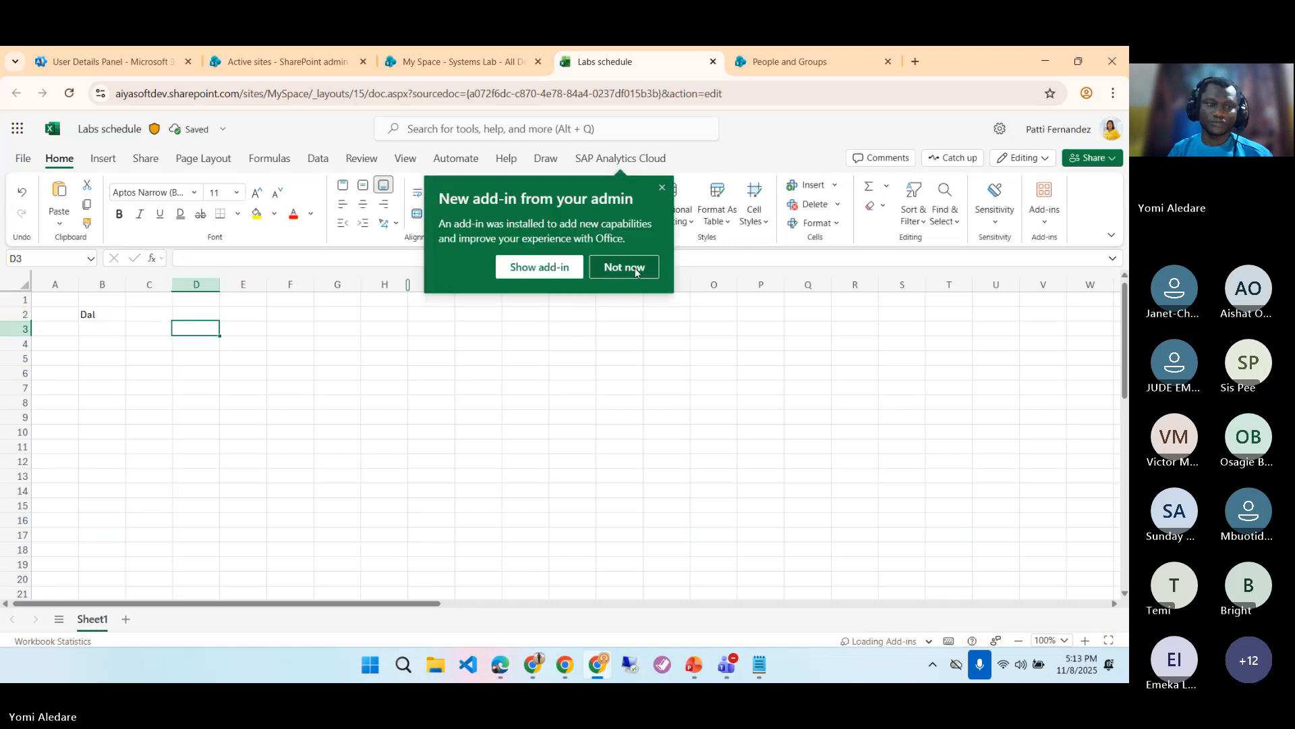
click(636, 269)
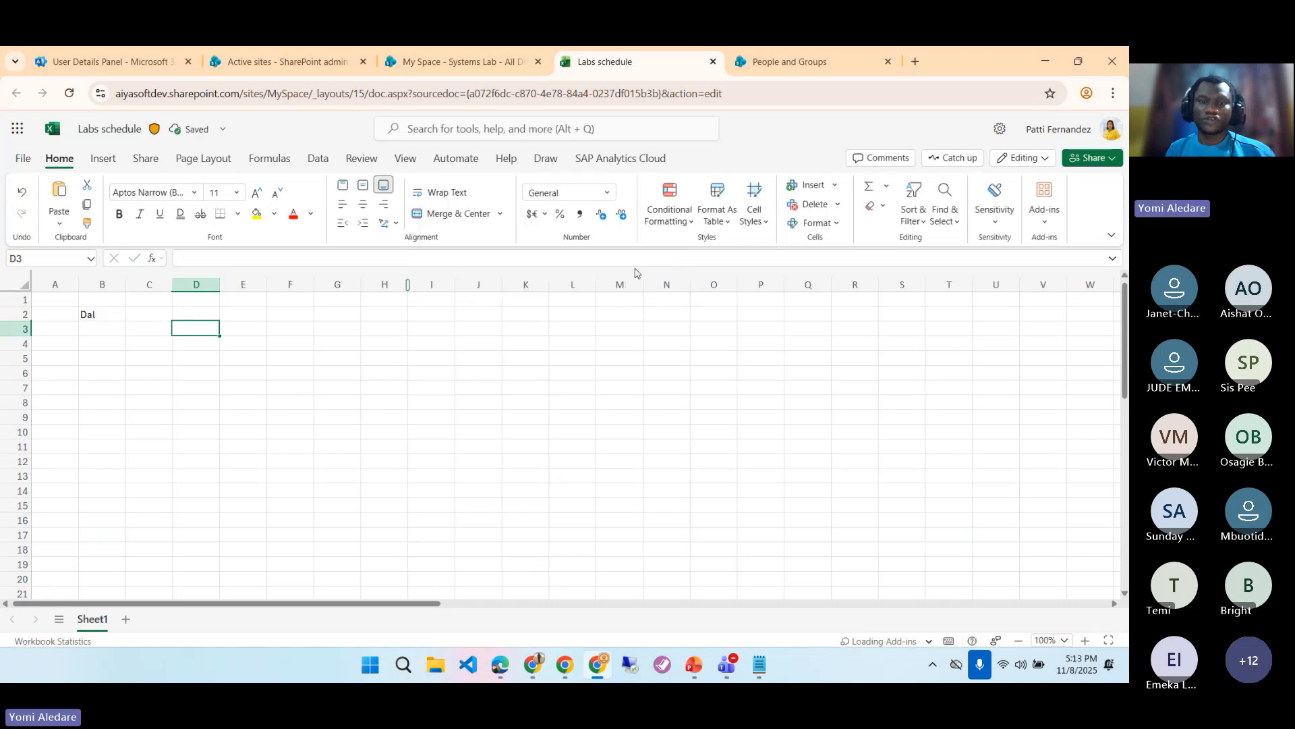
click(712, 63)
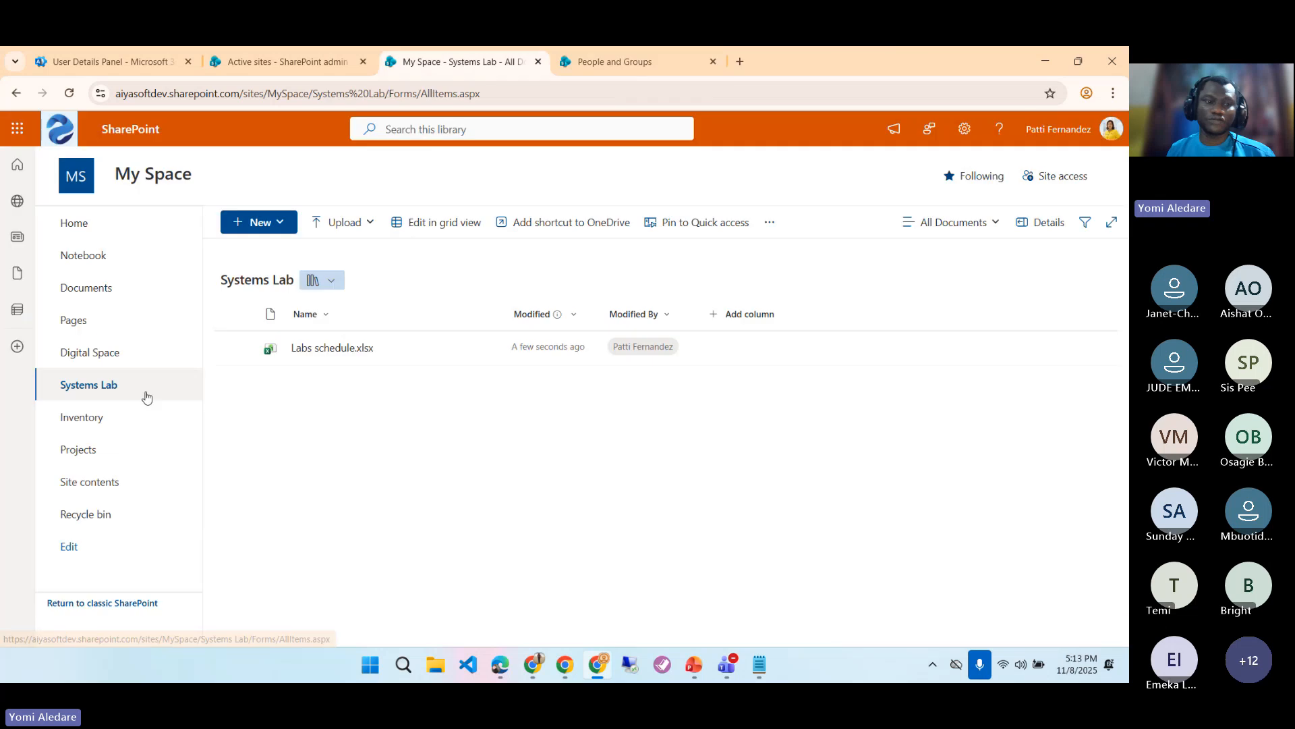
click(146, 417)
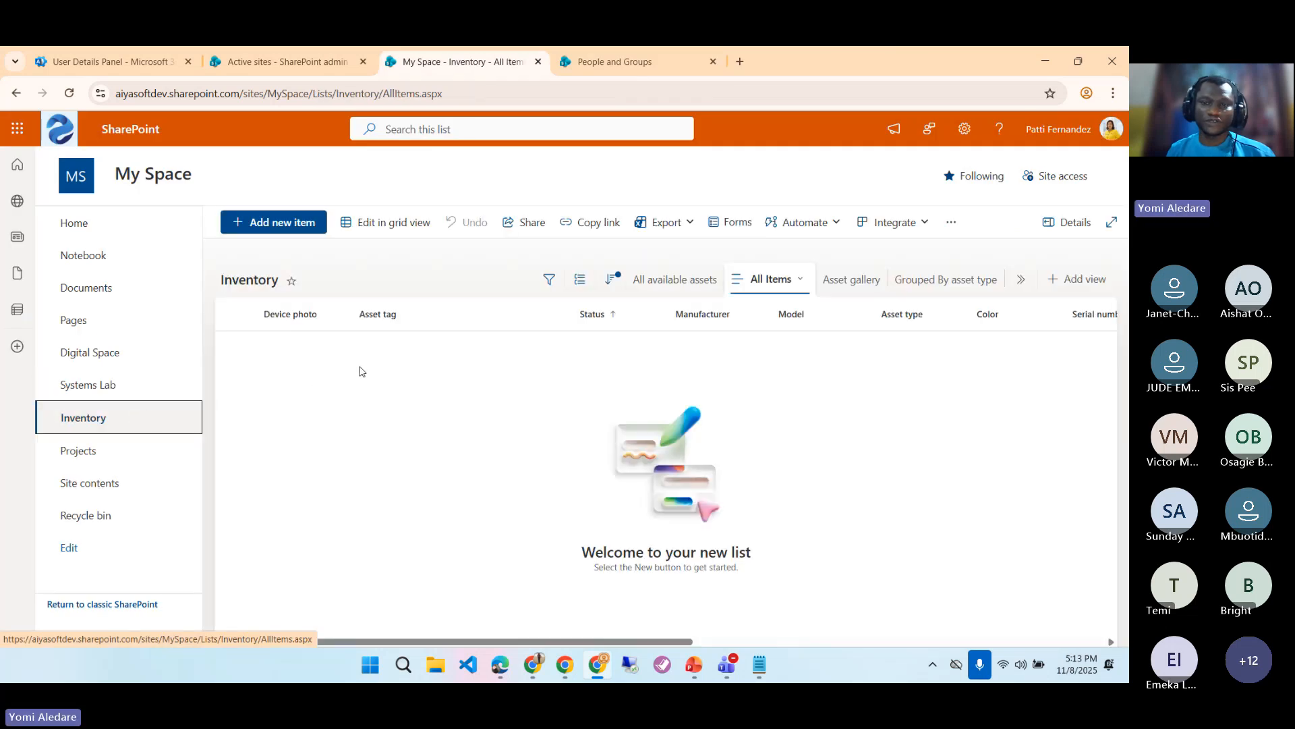
click(301, 230)
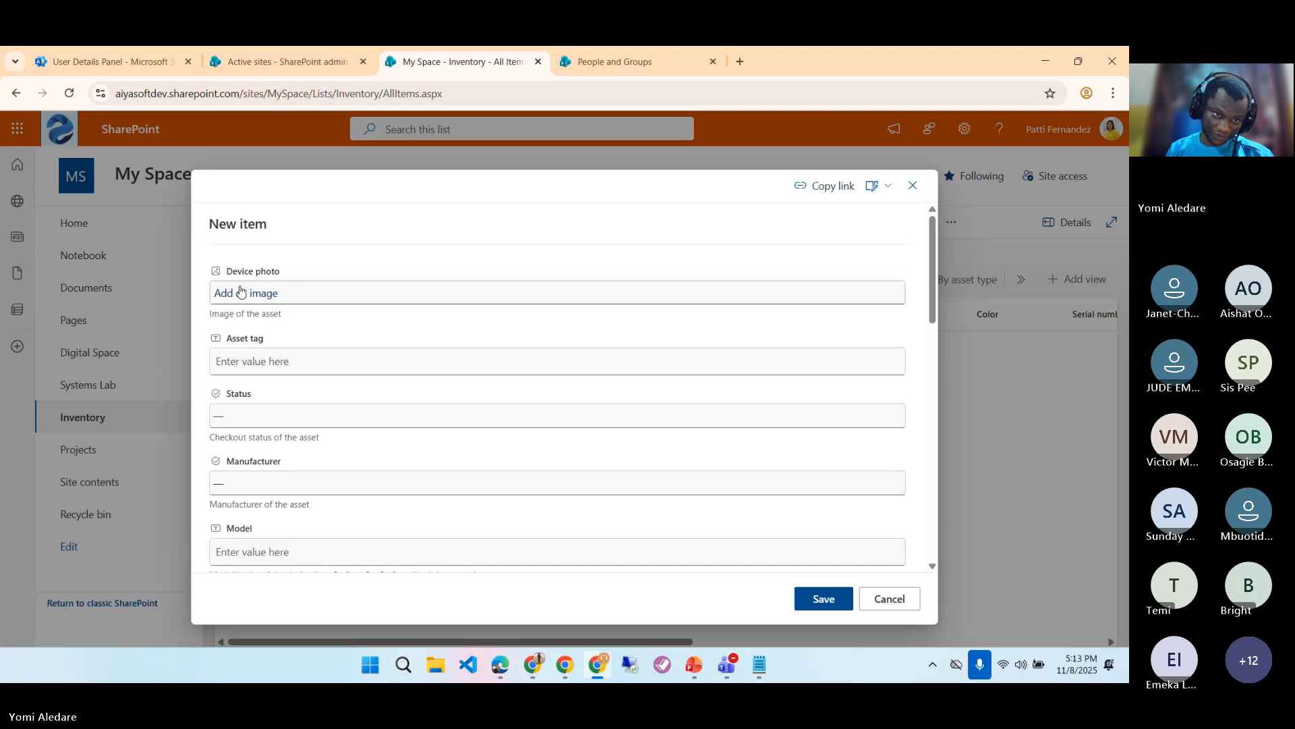
scroll(283, 392, down, 7)
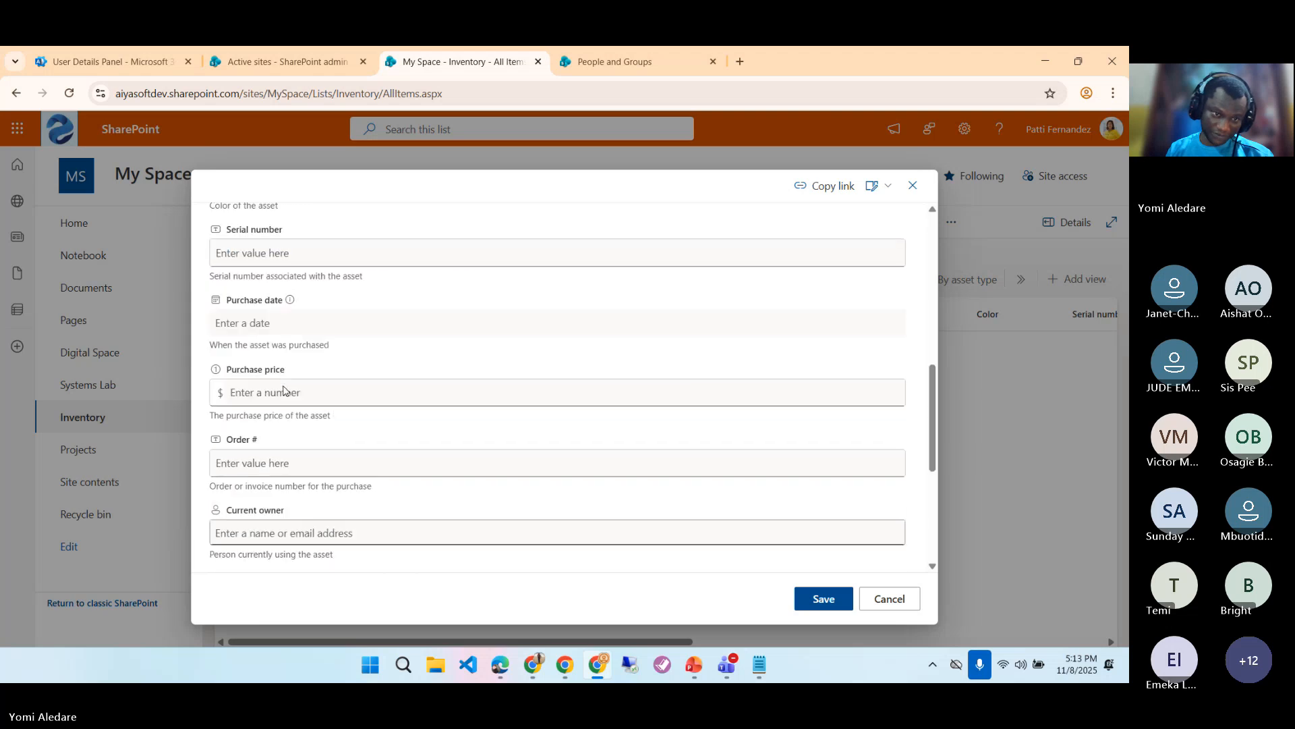
scroll(284, 391, down, 5)
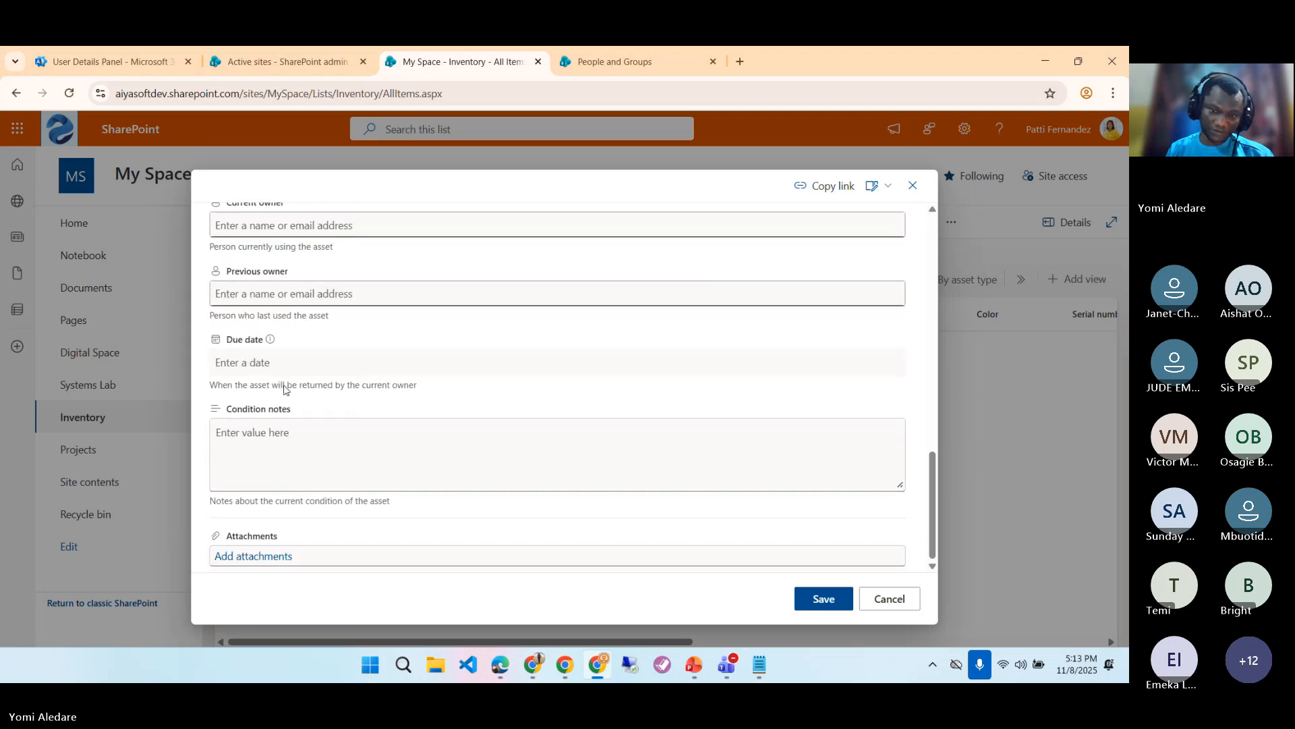
click(890, 598)
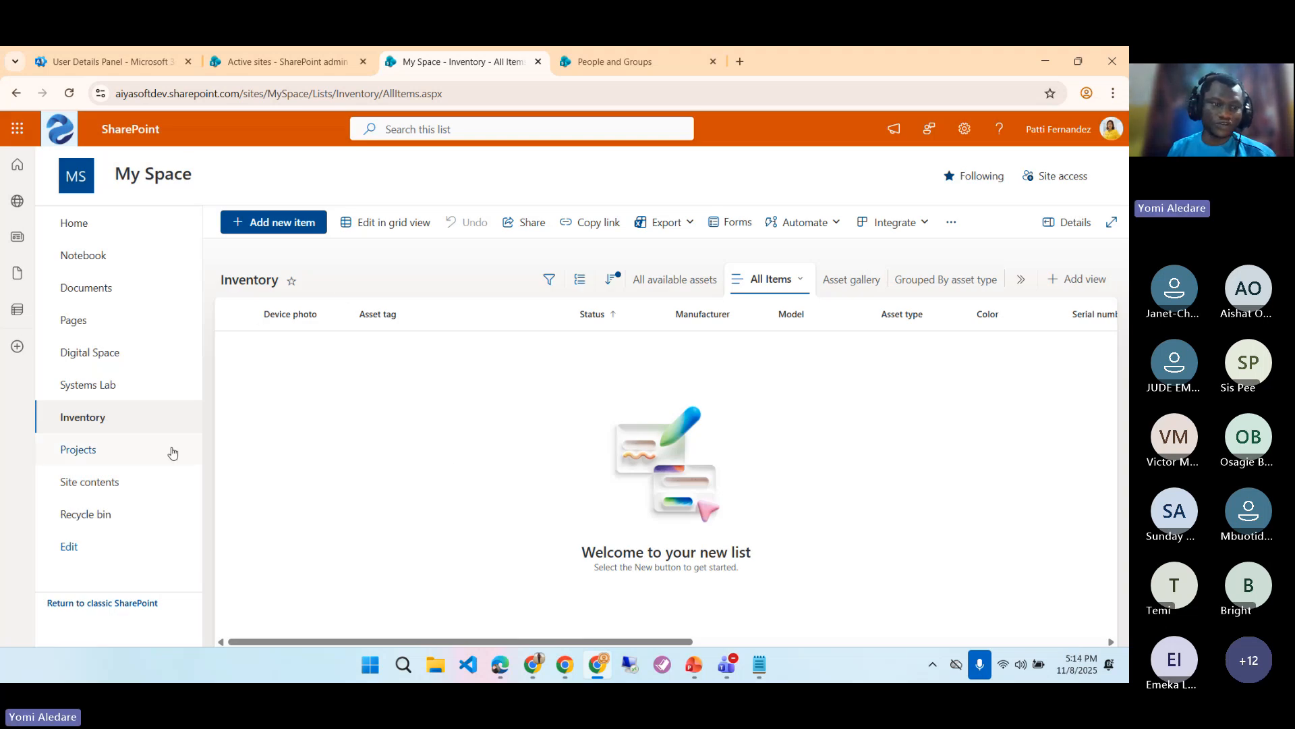
- Go through the Digital Space and Systems Lab libraries to the Projects list and start adding a new item
click(119, 356)
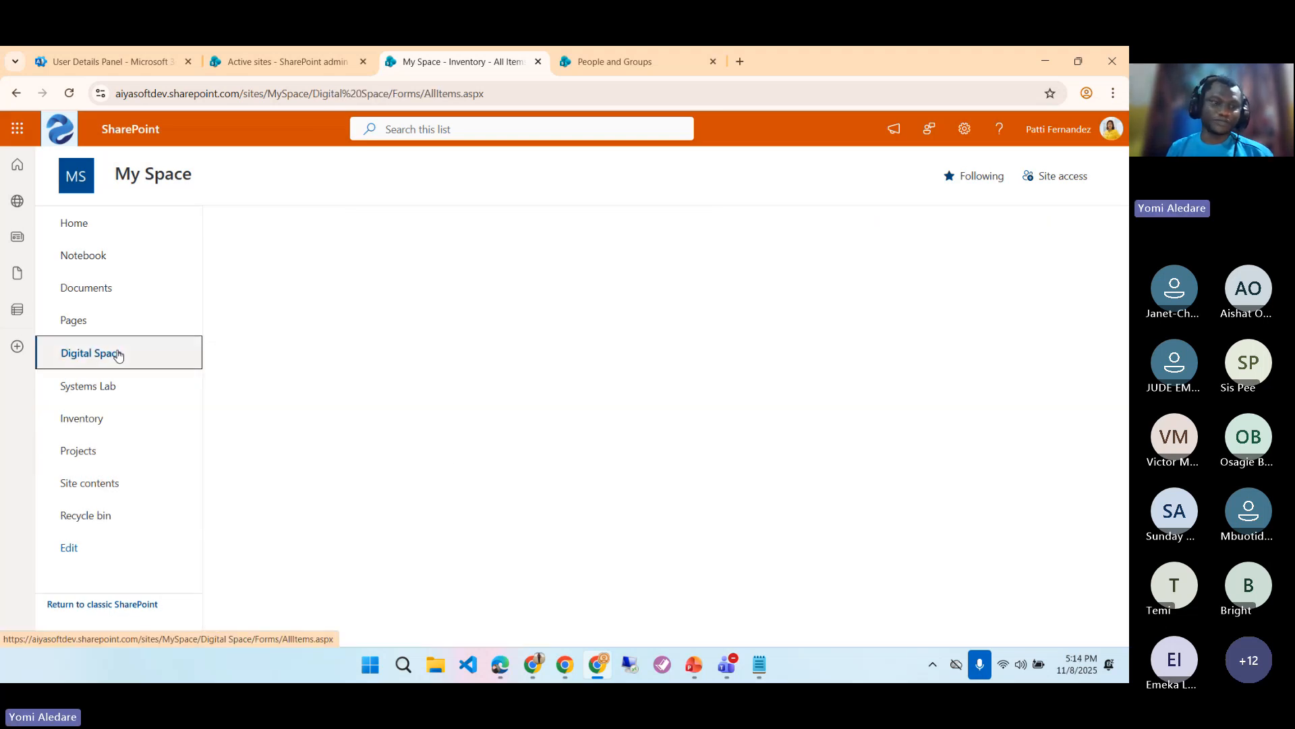
click(116, 386)
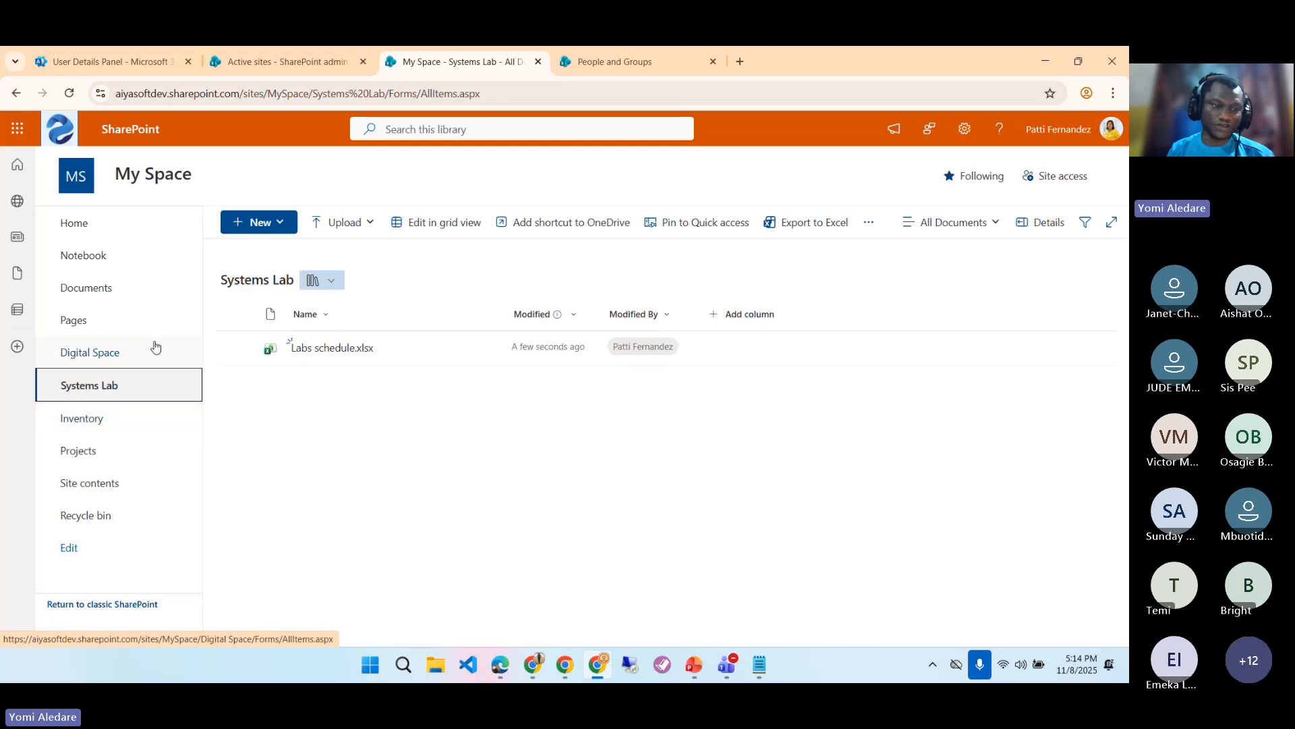
click(133, 456)
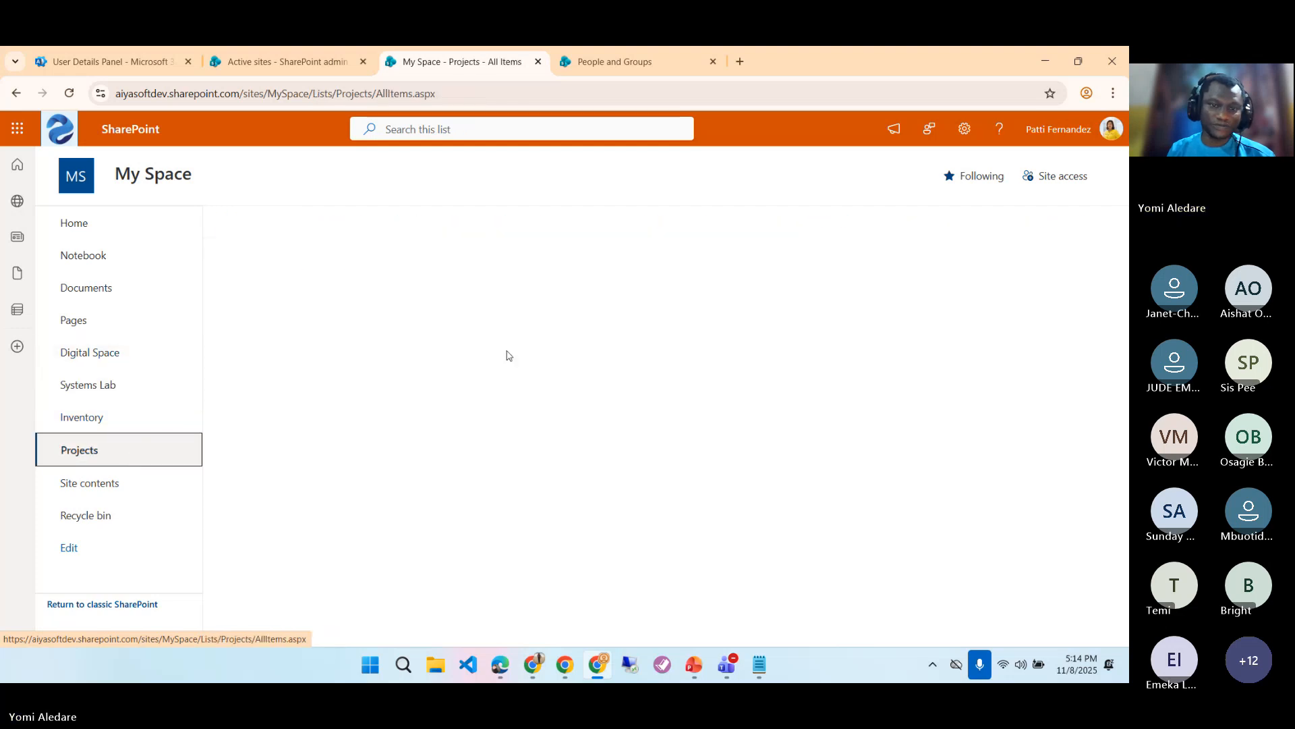
click(288, 224)
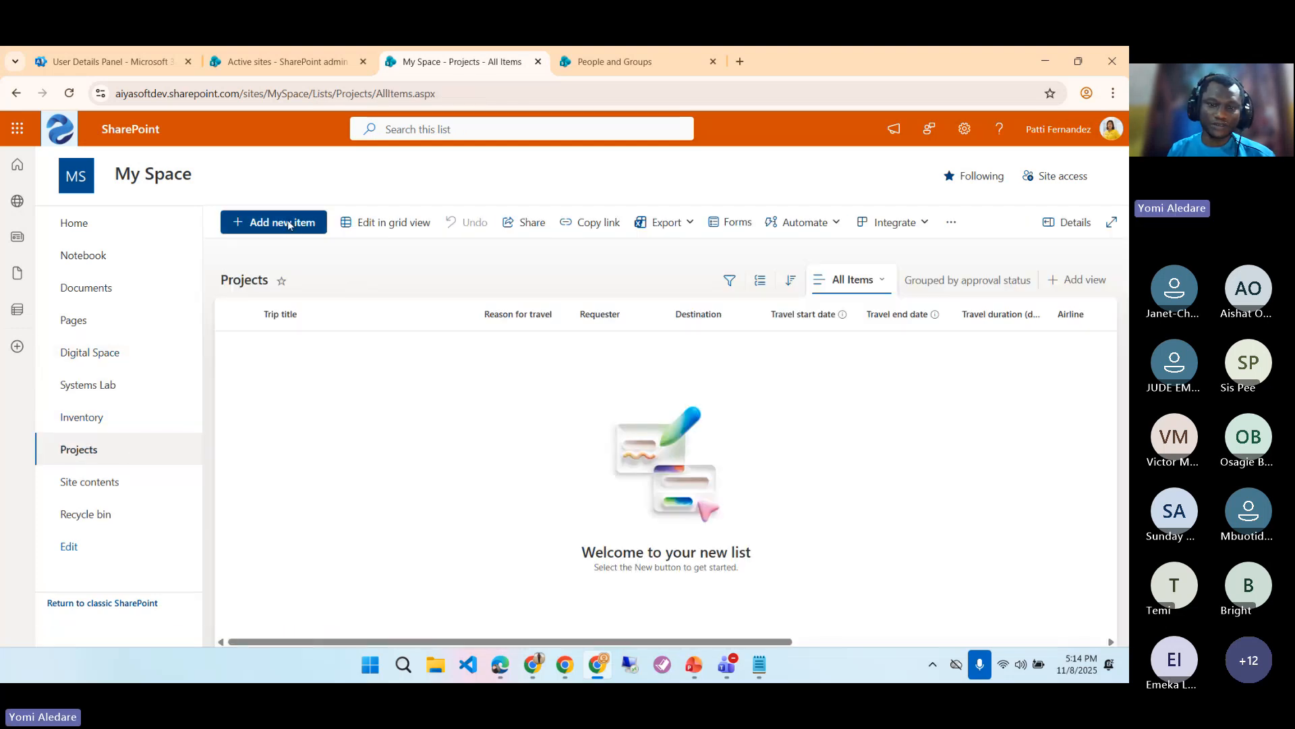
- Add an item with the trip title "Board Room" to the Projects list and save it
scroll(369, 402, down, 5)
scroll(368, 402, down, 3)
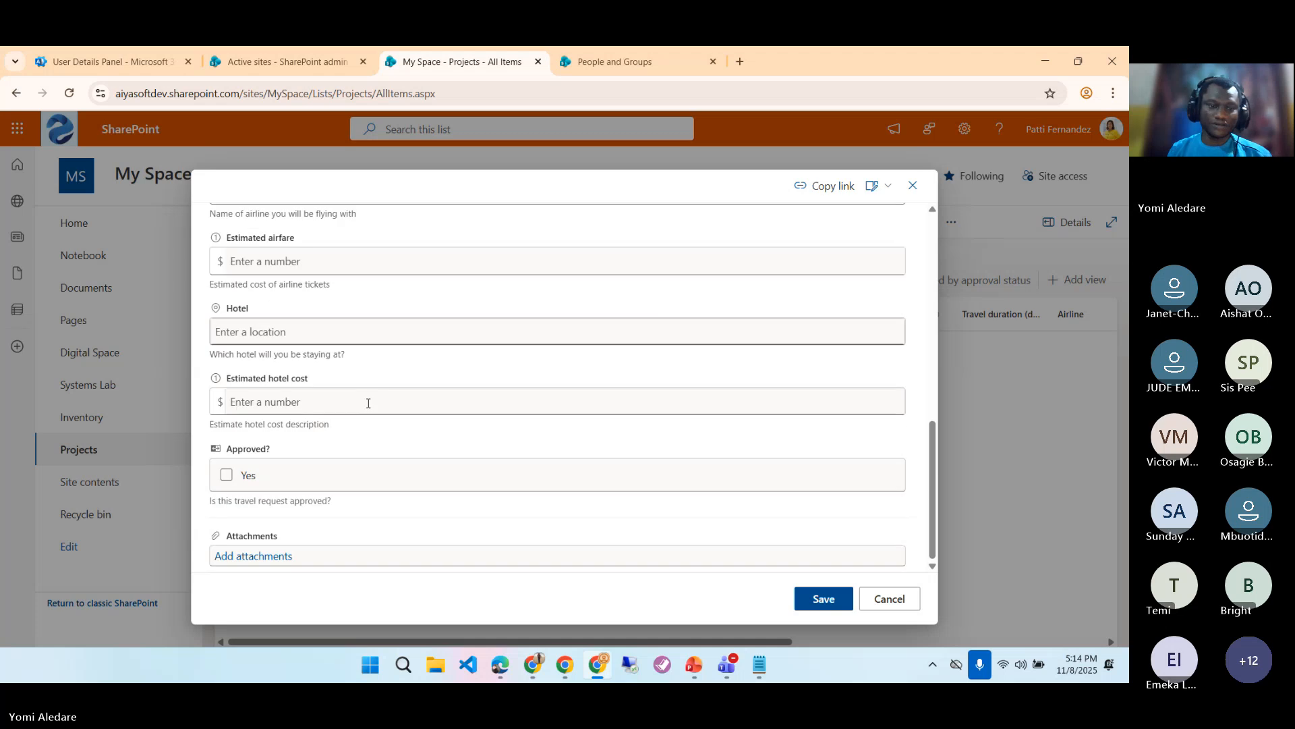
scroll(368, 402, up, 5)
scroll(369, 403, up, 3)
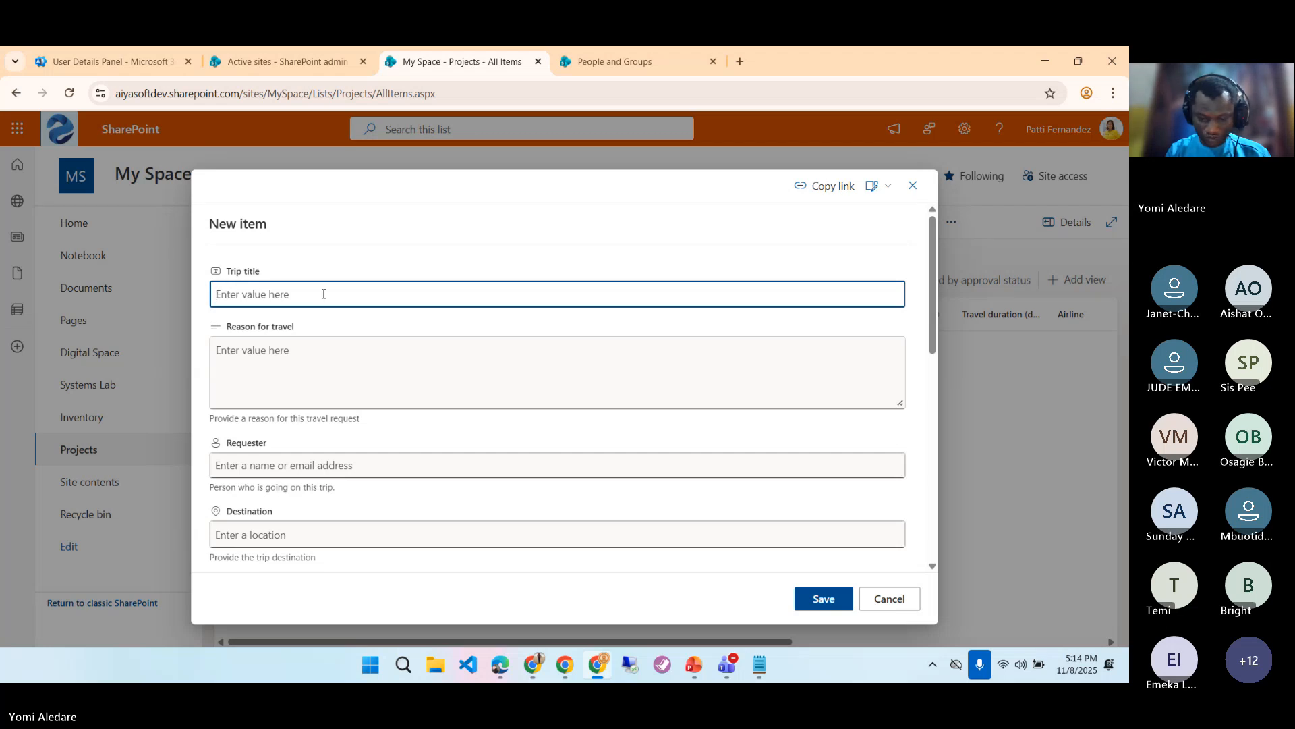
text(Board Room)
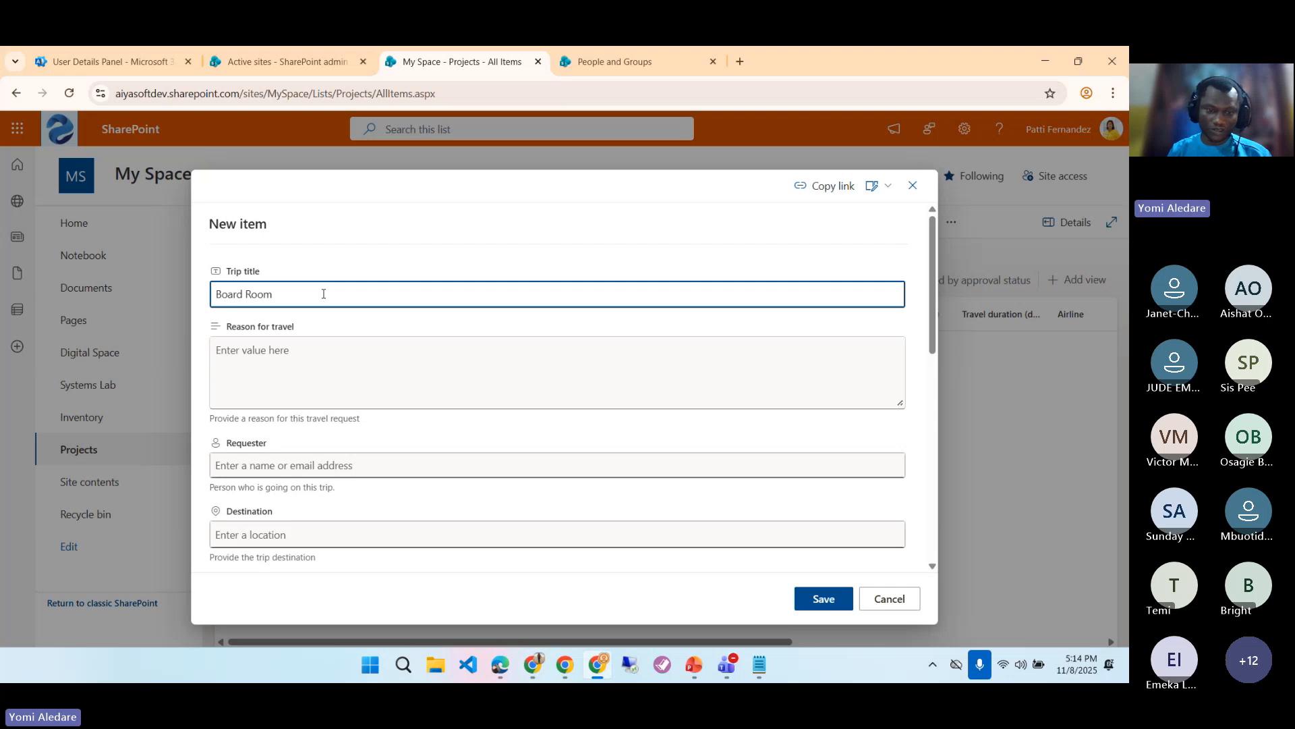
click(804, 600)
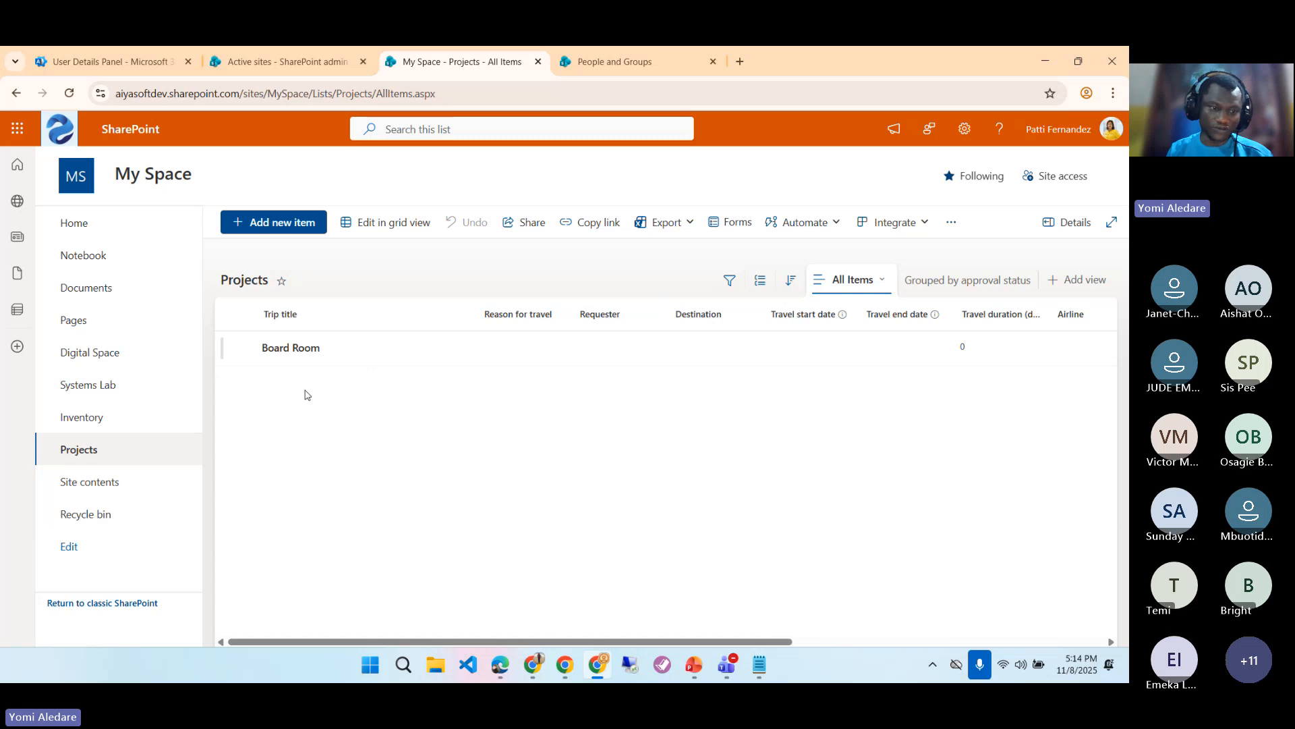
- Start a new item in the Inventory list and set its asset type to Tablet
click(110, 419)
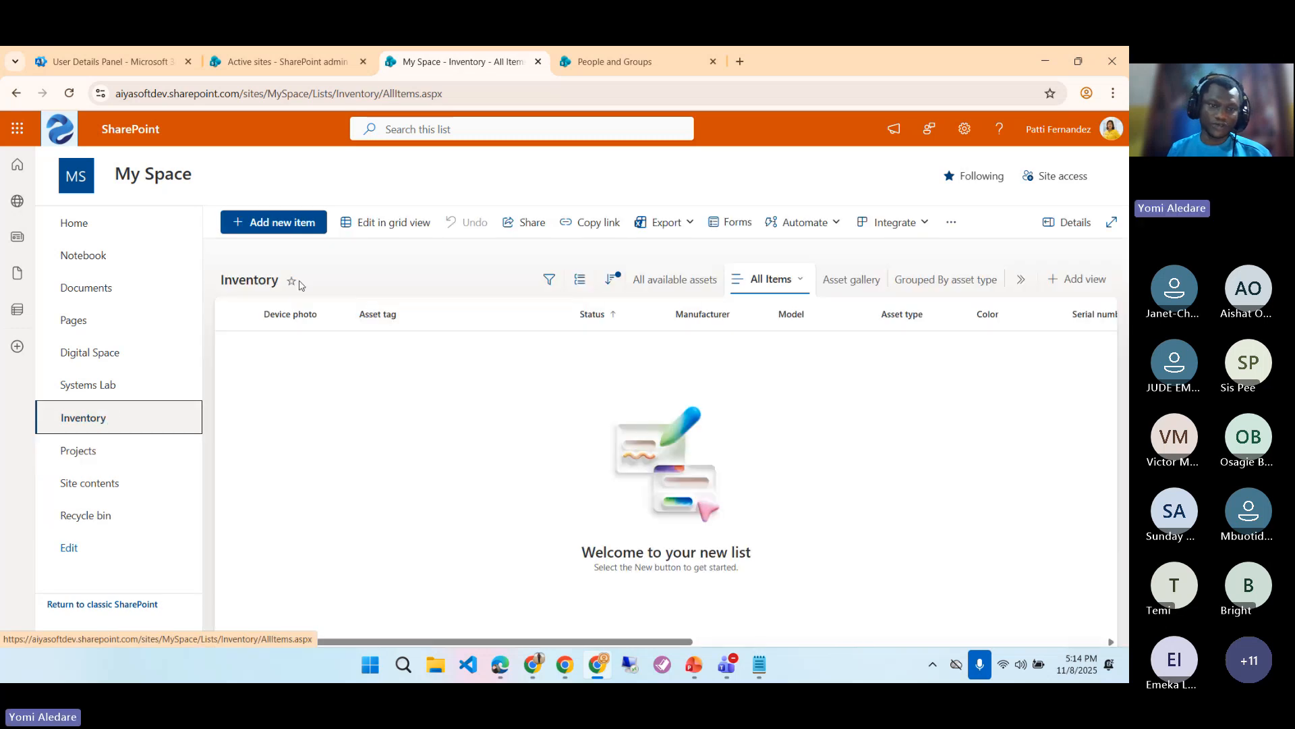
click(301, 223)
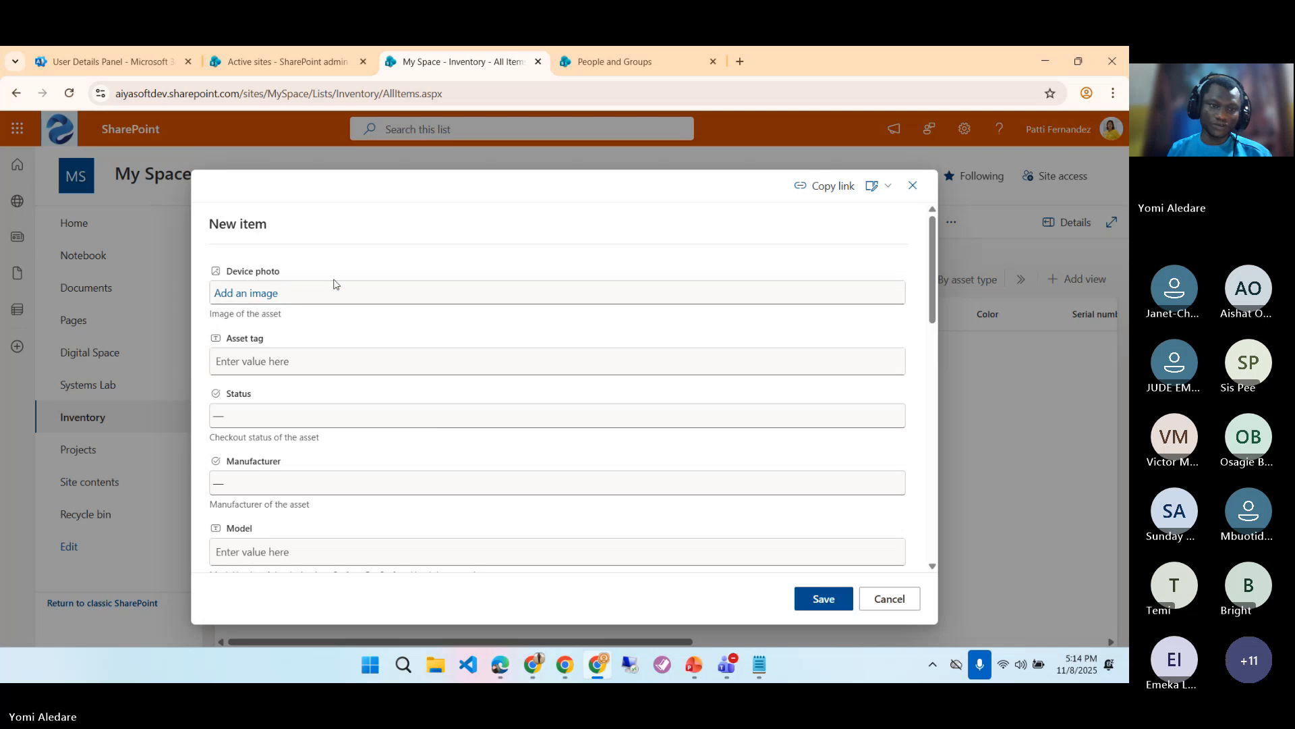
scroll(283, 337, down, 3)
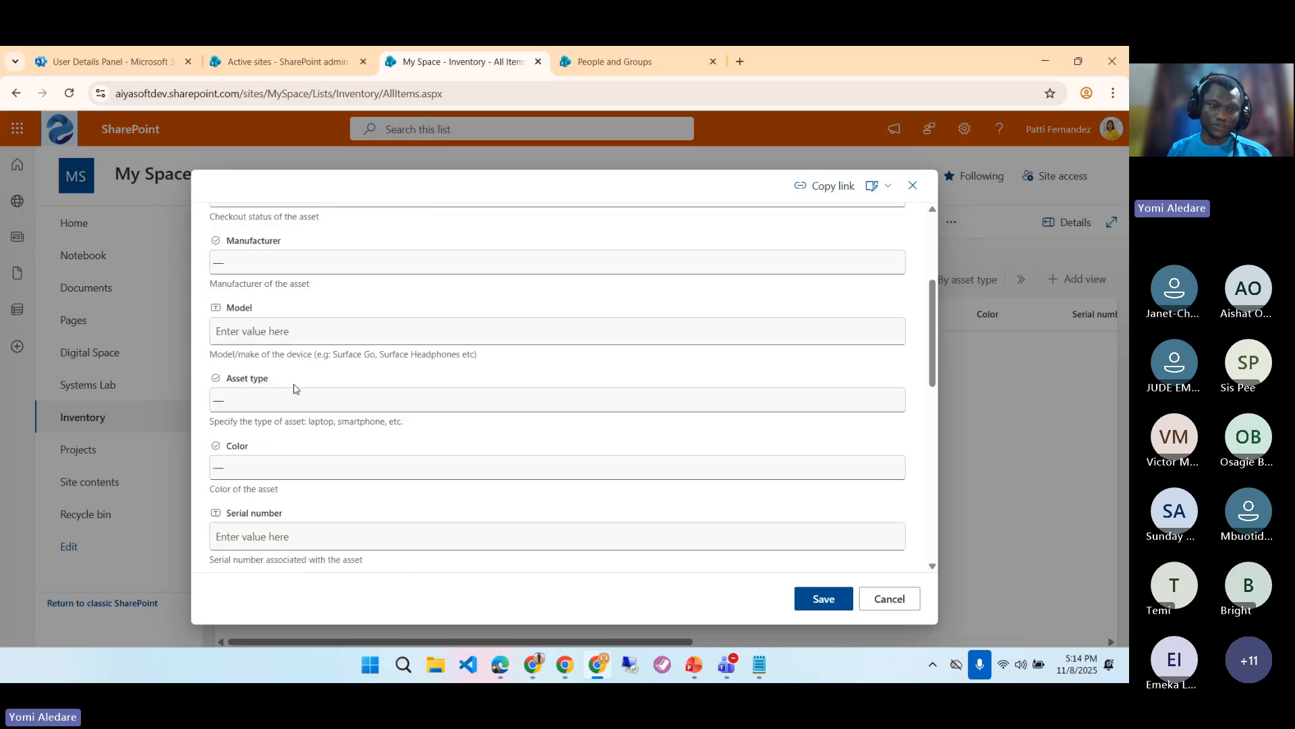
click(293, 395)
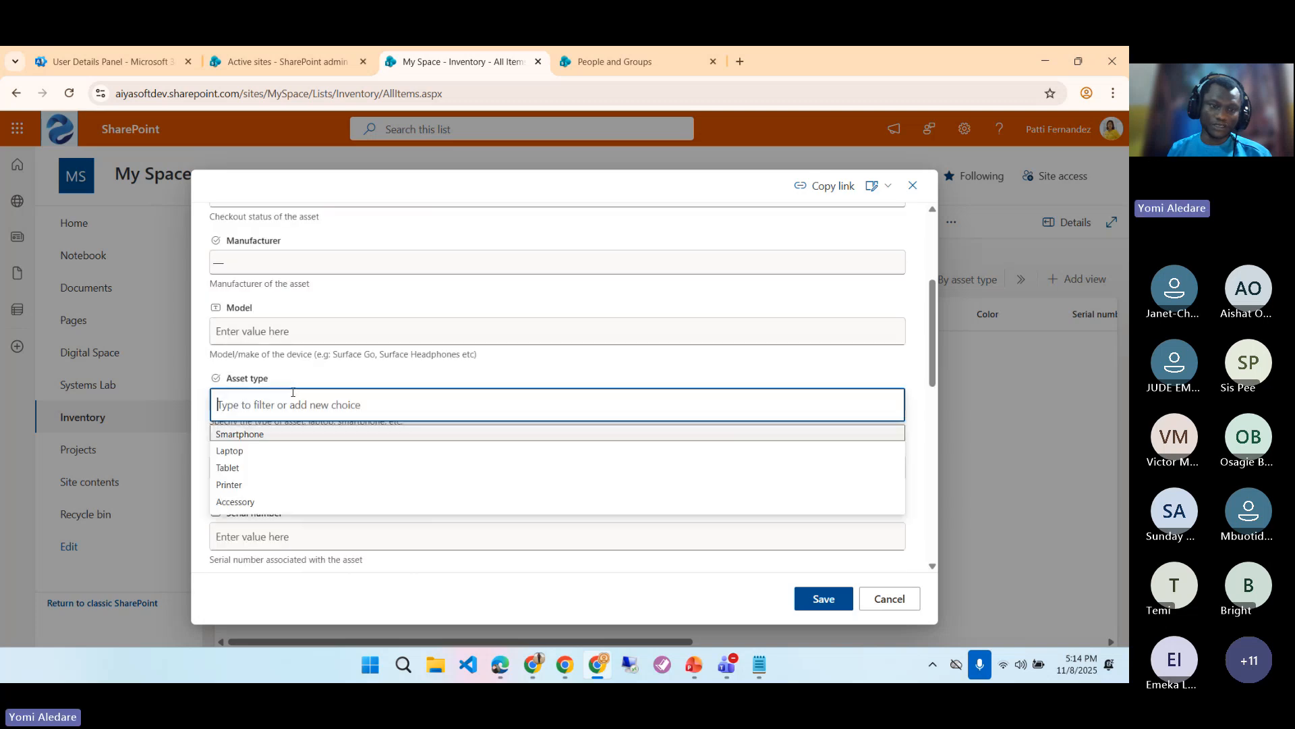
click(292, 468)
- Enter "Surface Gp" as the model, choose Fabrikam, Inc. as the manufacturer, and save the inventory item
click(303, 330)
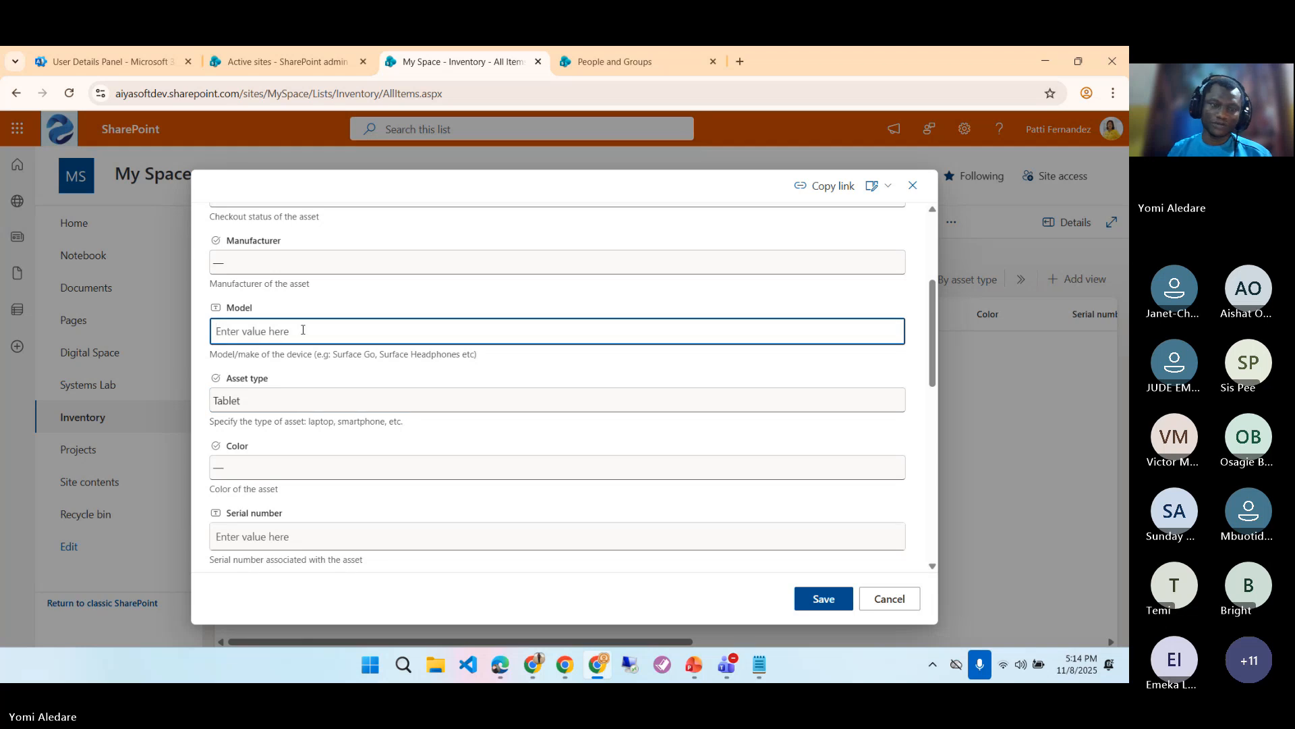
click(347, 354)
click(356, 327)
text(Sur)
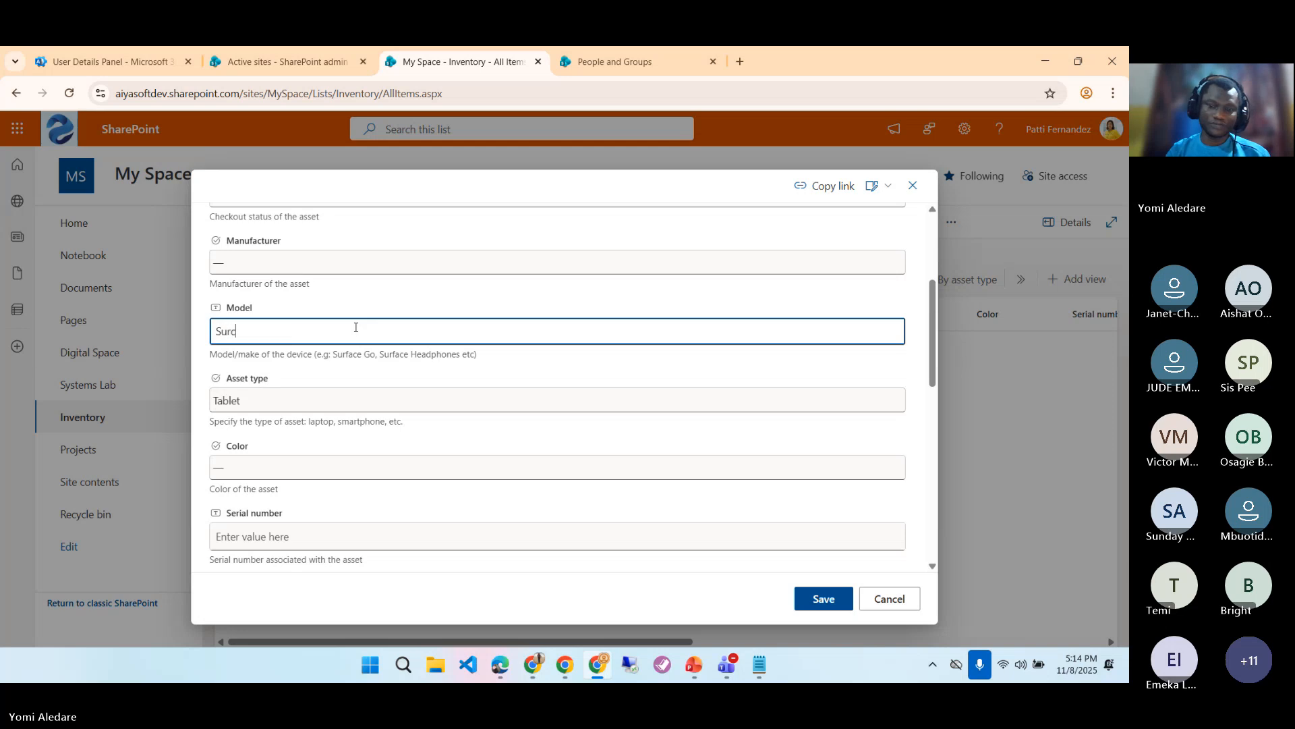
text(face Go)
click(337, 258)
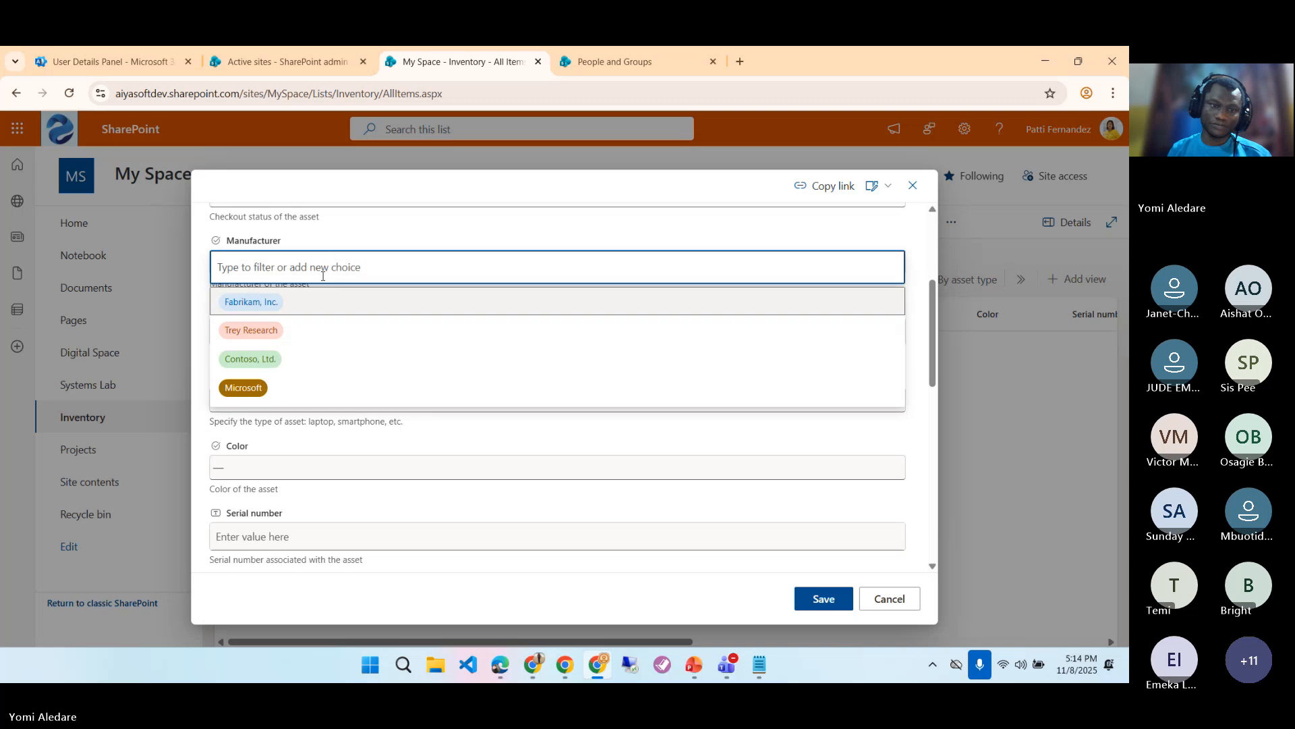
click(266, 299)
scroll(364, 381, down, 10)
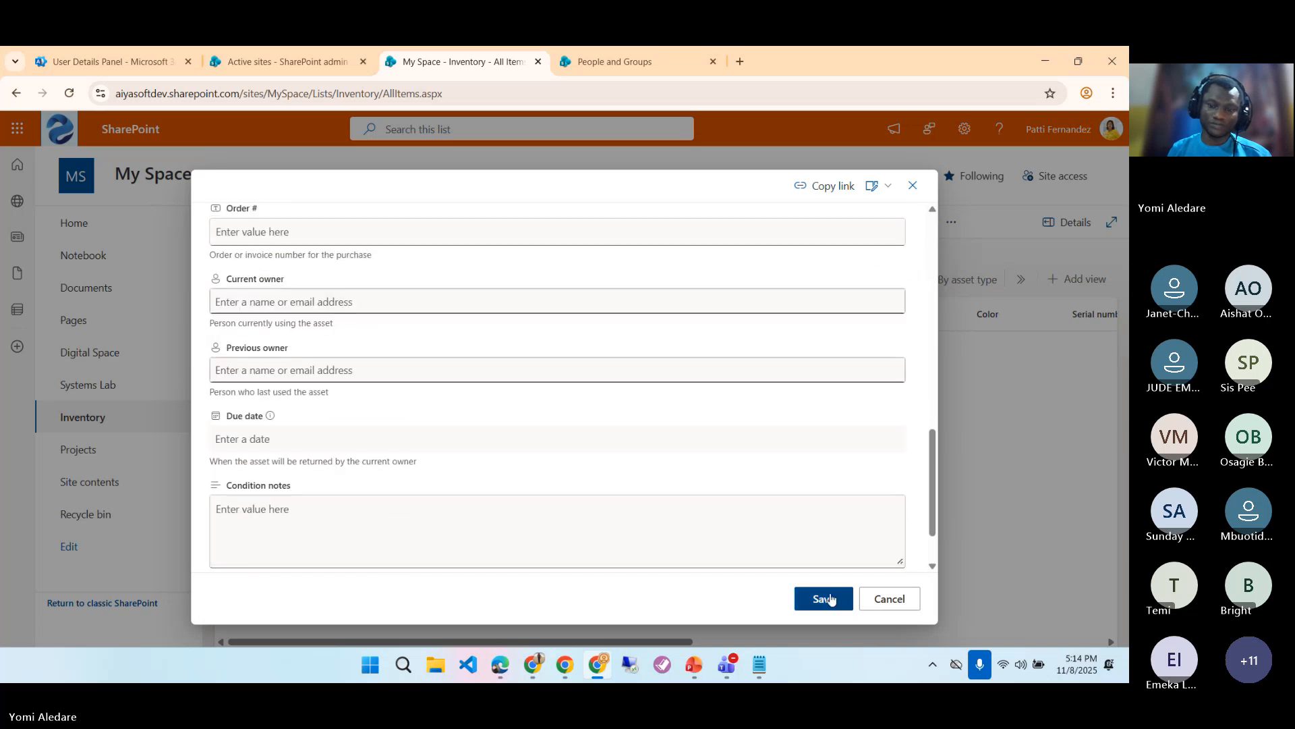
click(830, 599)
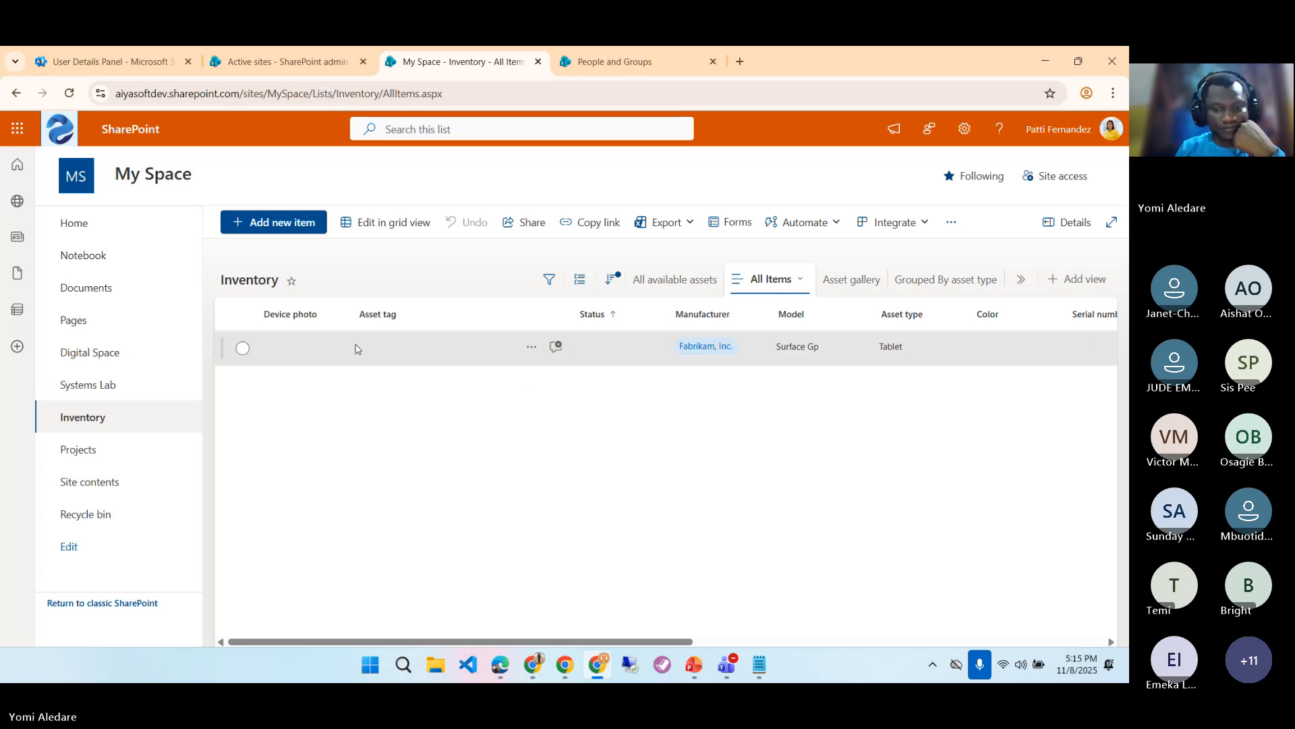
- Switch to Notepad and review the notes on each user's planned site permissions
click(764, 668)
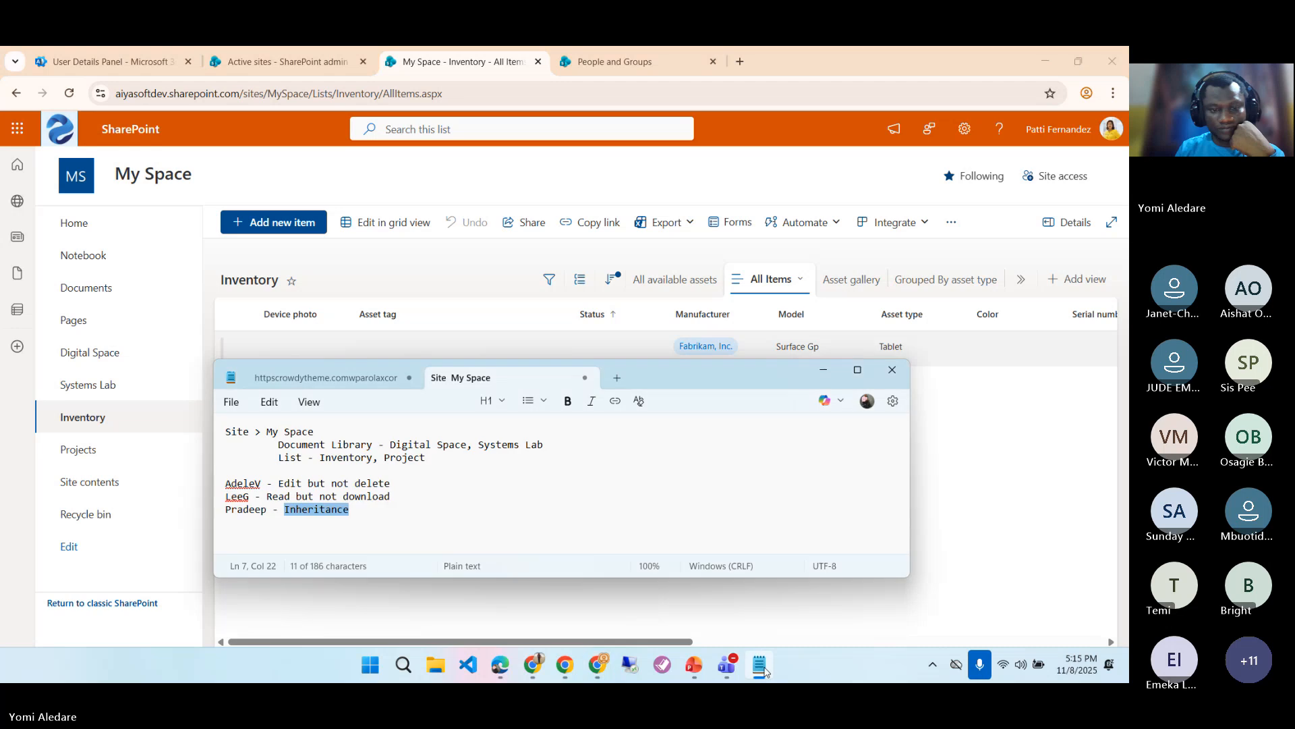
right_click(242, 475)
click(396, 477)
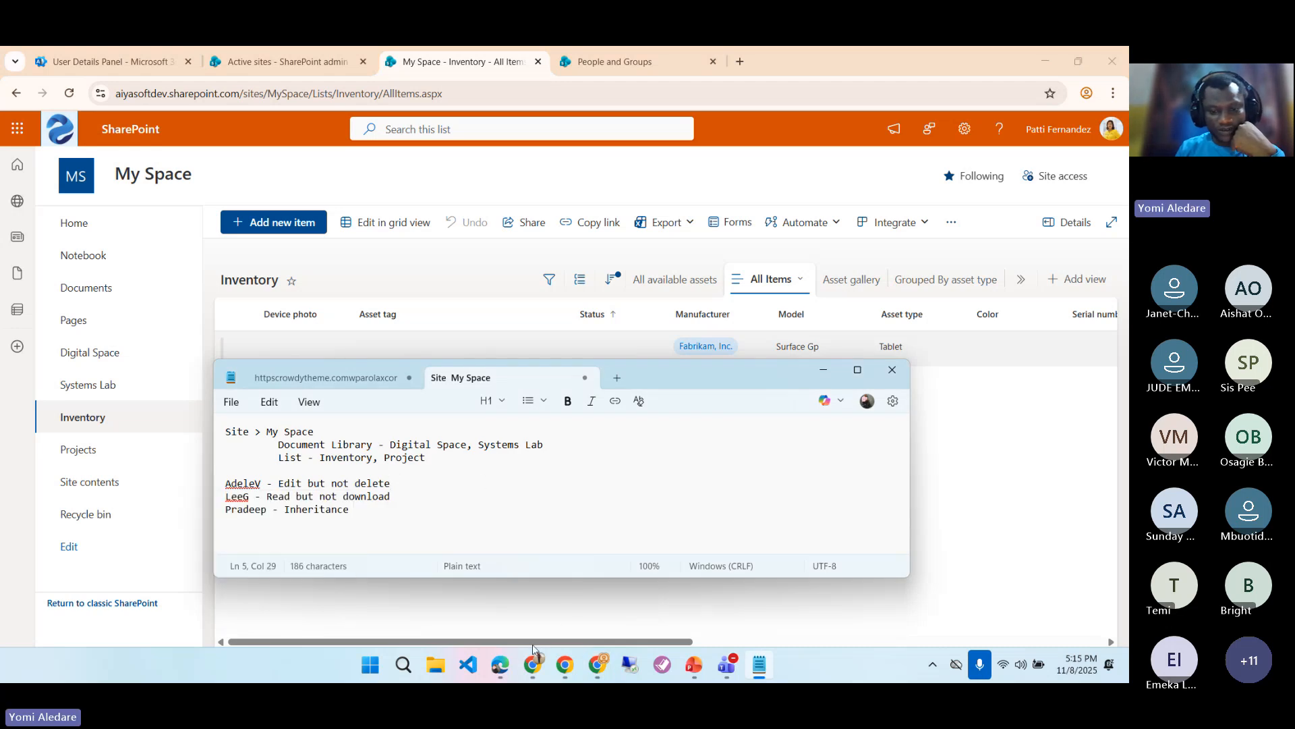
- In the incognito browser window, cut the access-denied address back to the My Space site and load it
click(536, 664)
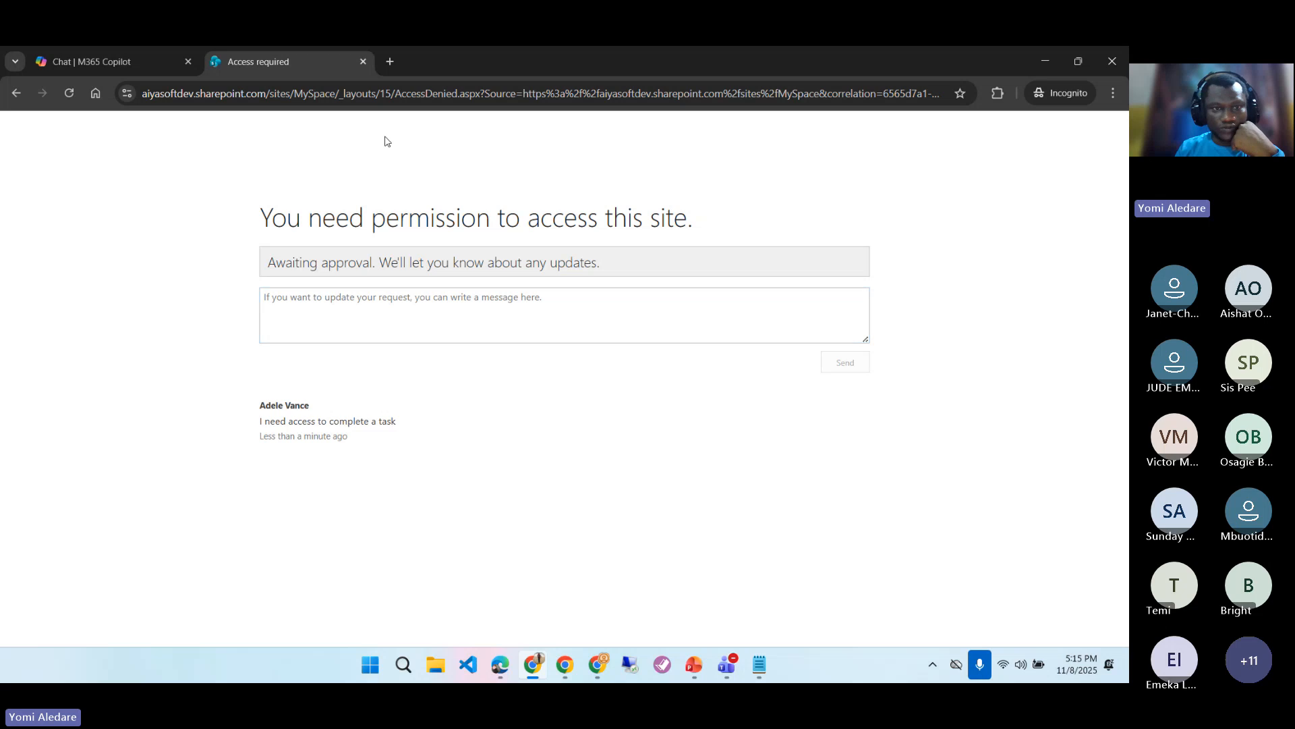
click(374, 95)
click(383, 93)
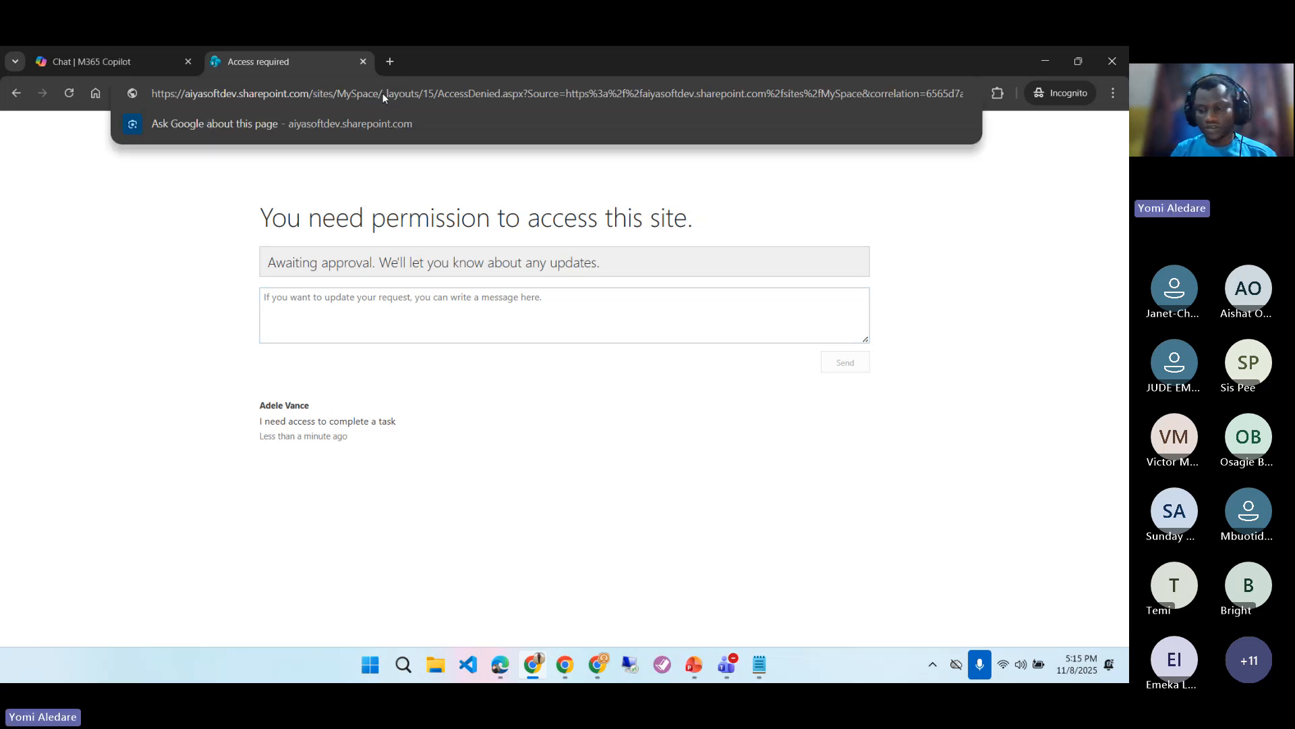
key(shift+End)
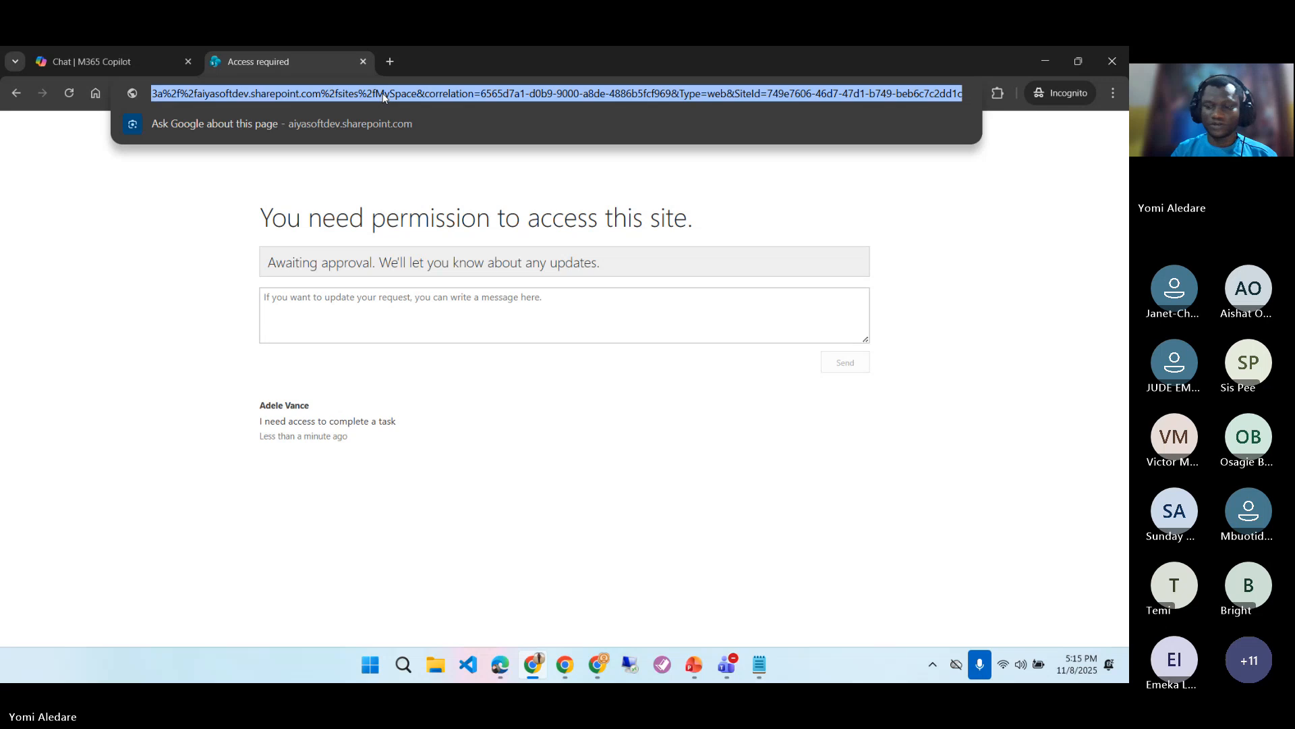
key(Delete)
key(Return)
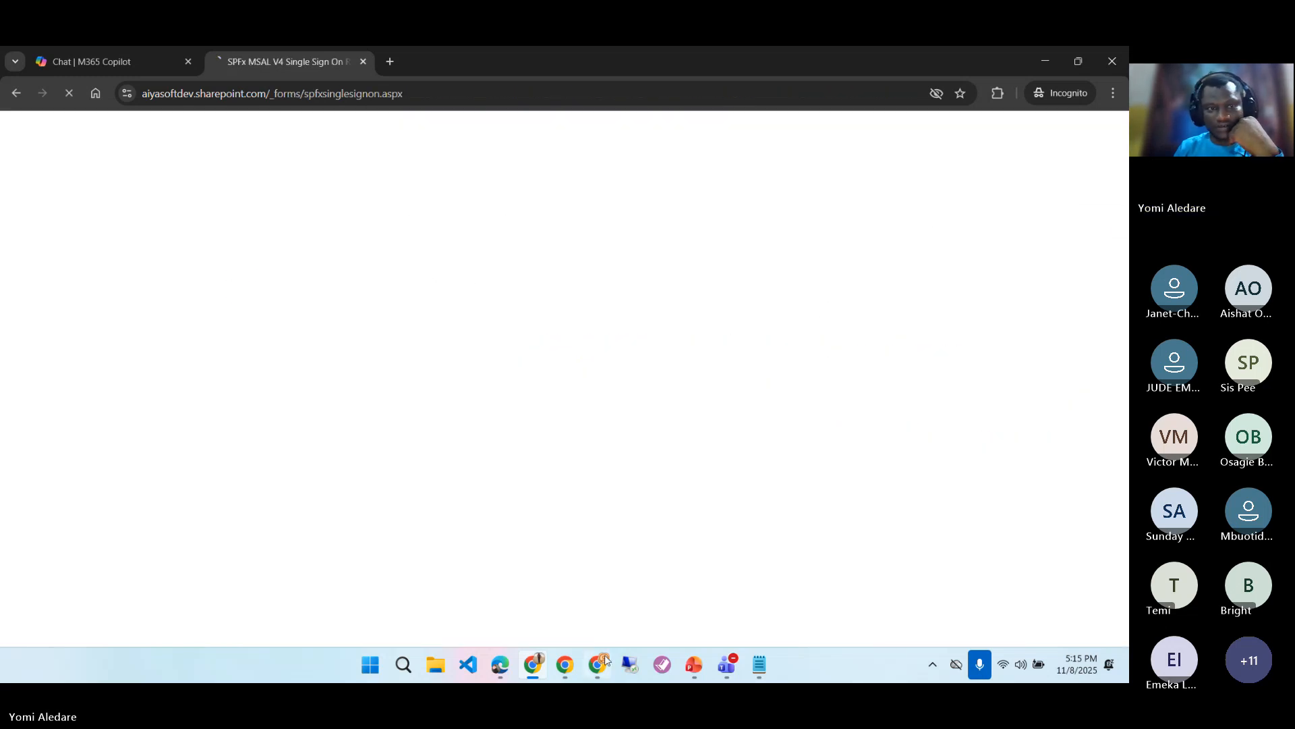
- Return to the administrator's browser window and view who belongs to the My Space Members group
click(600, 664)
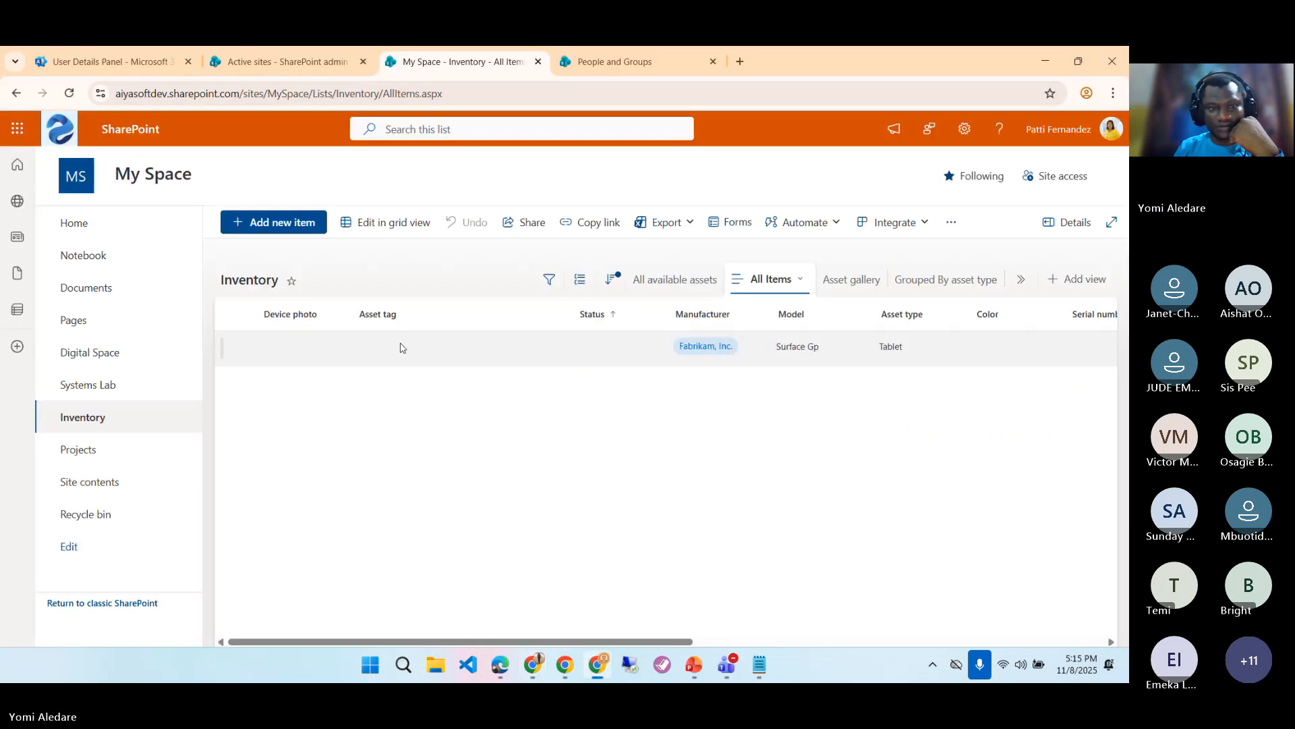
click(615, 61)
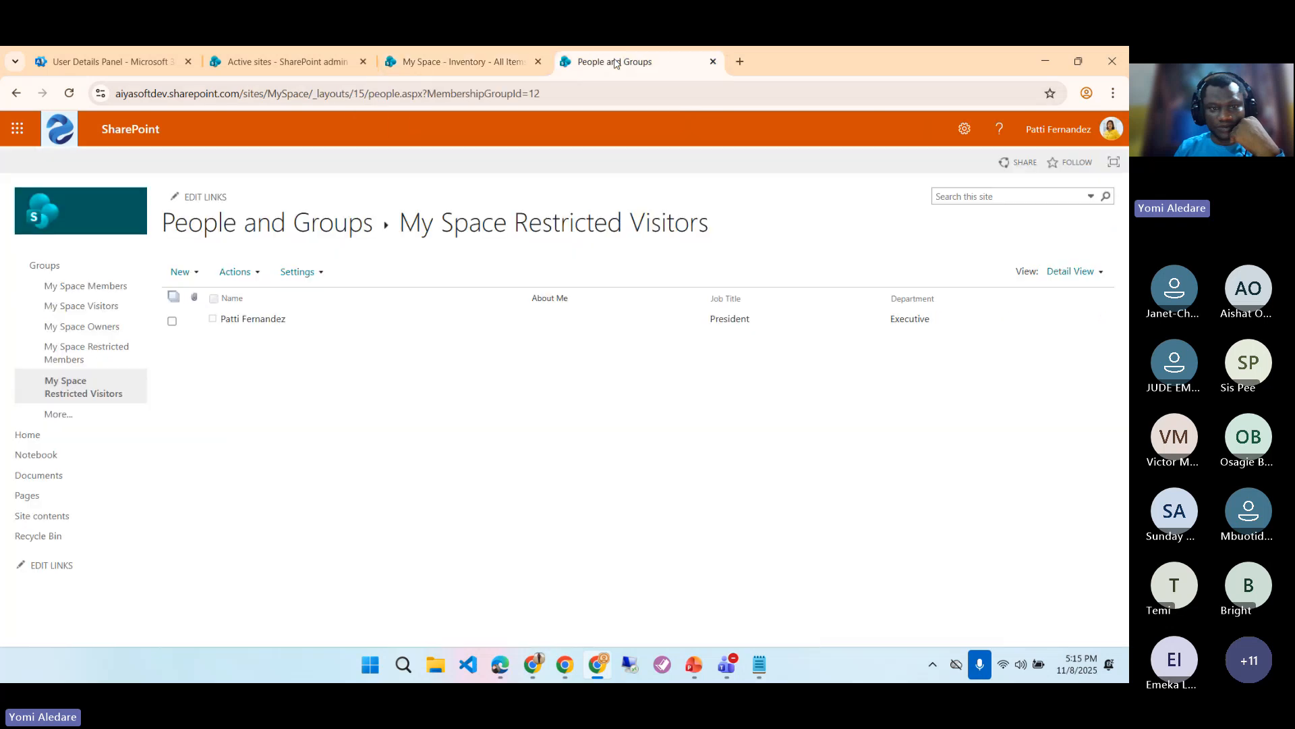
click(103, 289)
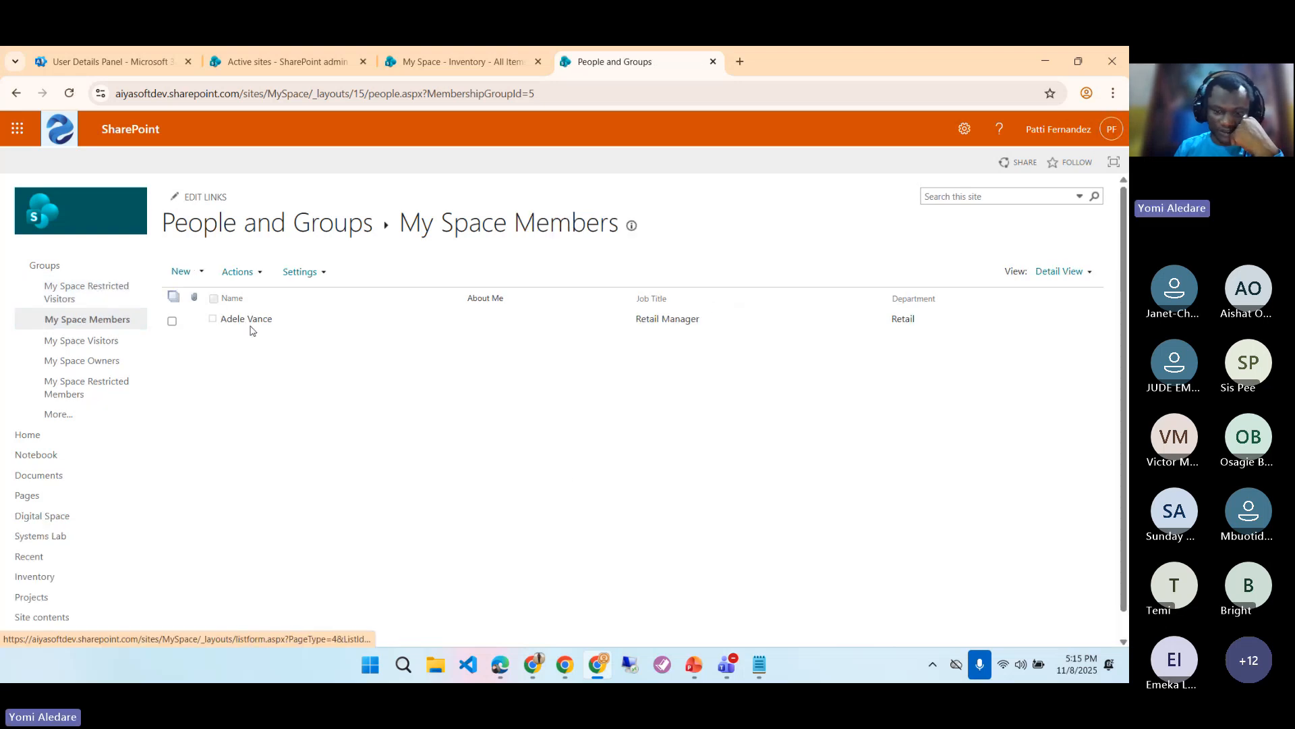
- Switch to the member's incognito window and open the site permissions of My Space
click(533, 664)
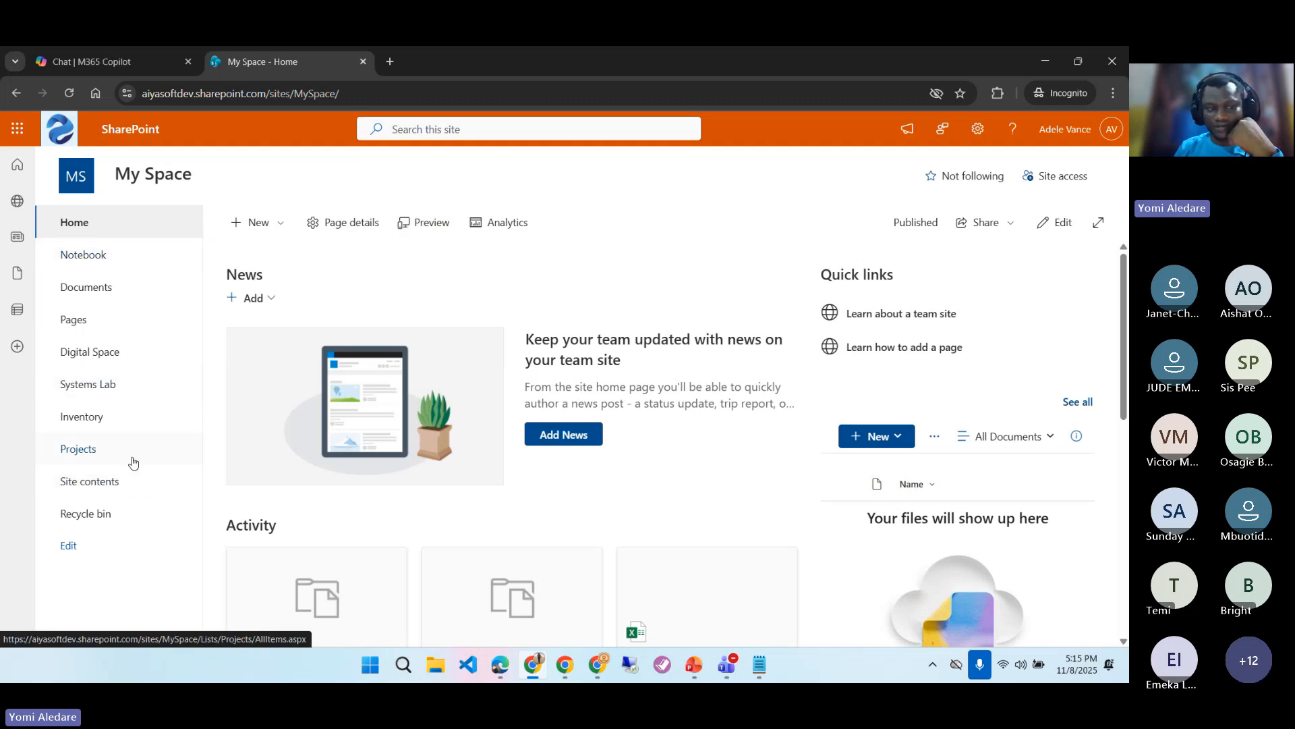
click(977, 130)
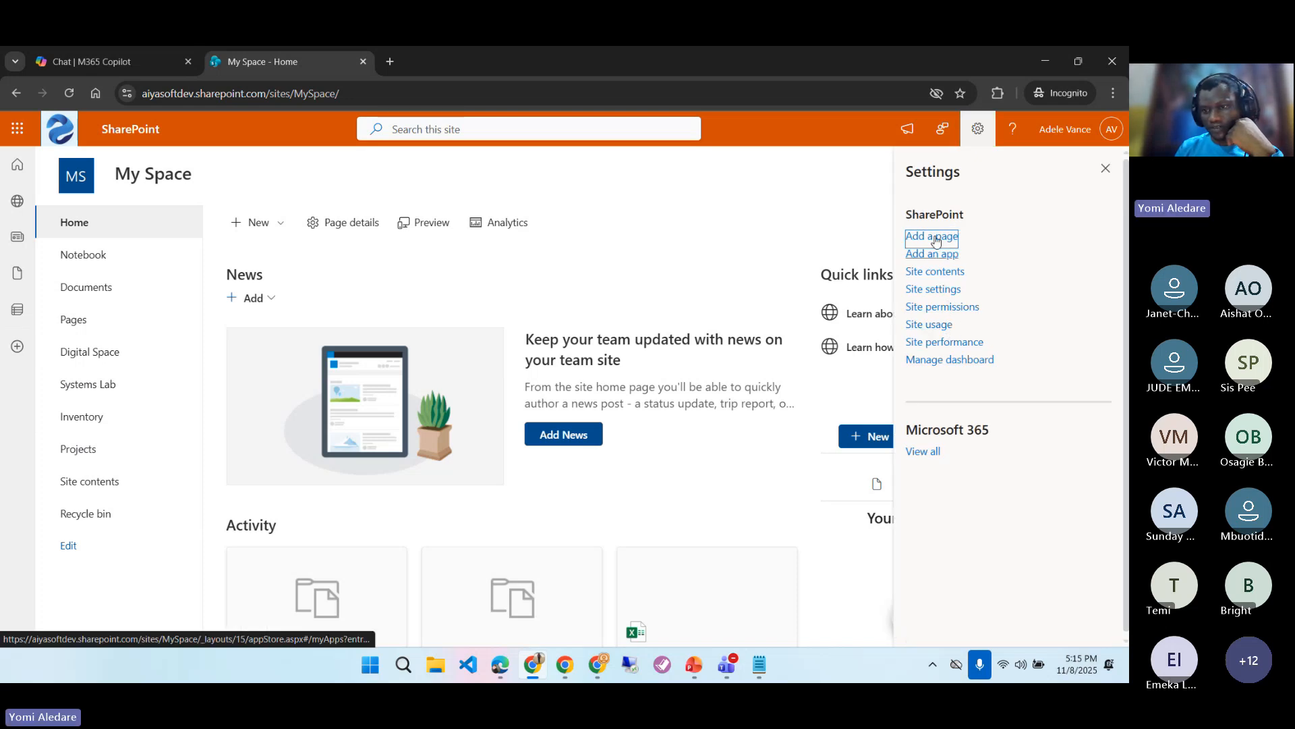
click(945, 307)
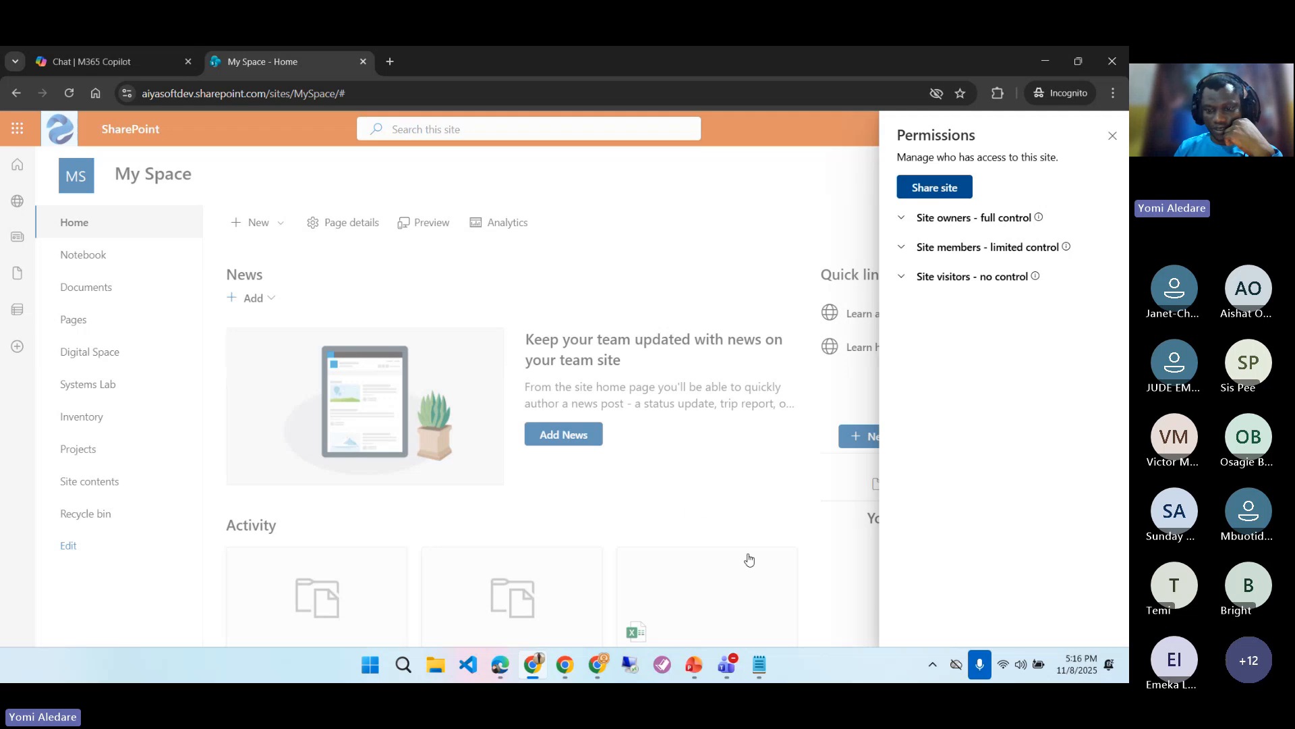
- Back in the administrator's window, close the People and Groups page and open the advanced permissions settings for My Space
click(599, 666)
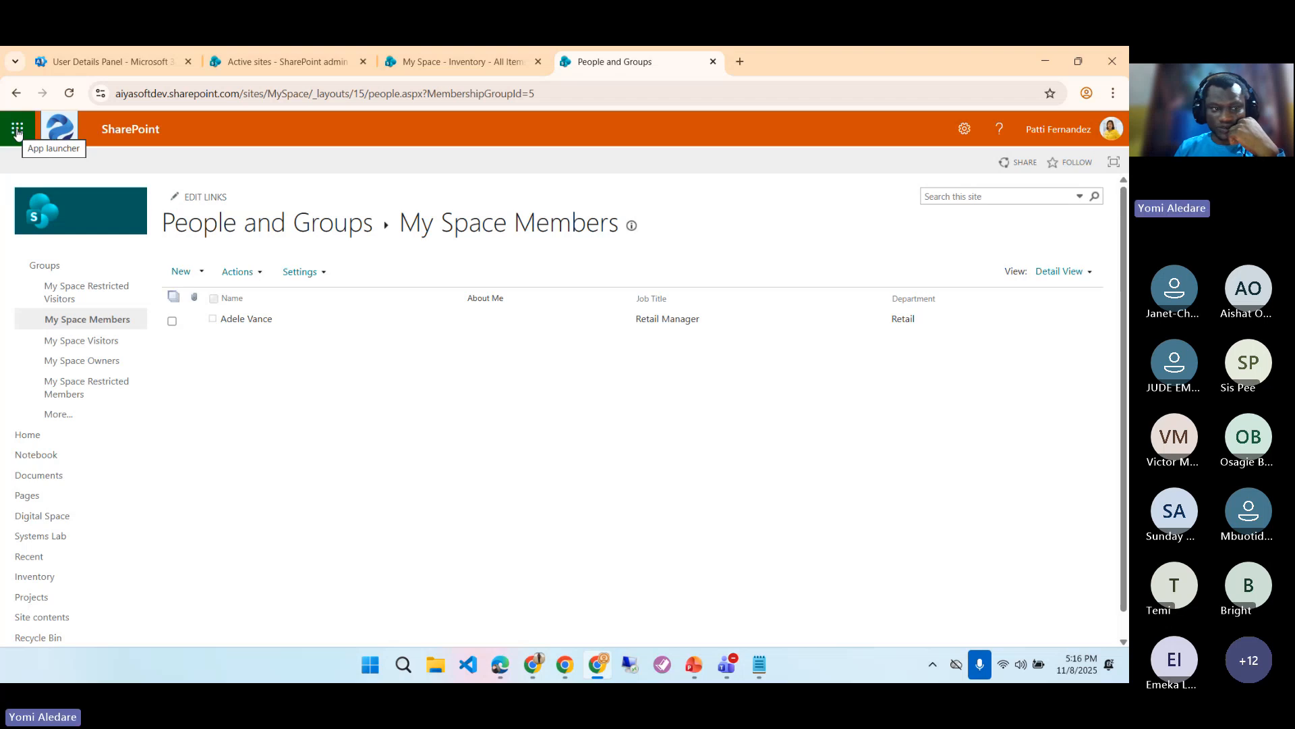
click(714, 63)
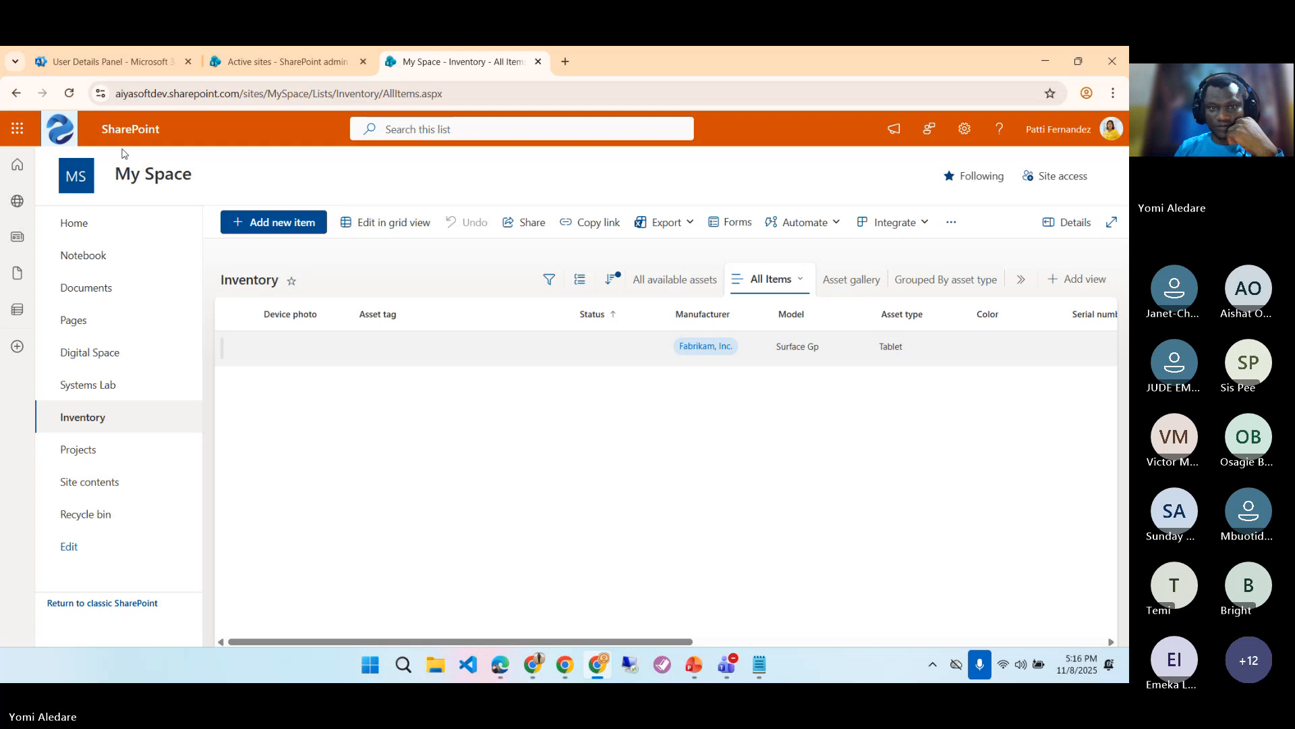
click(964, 129)
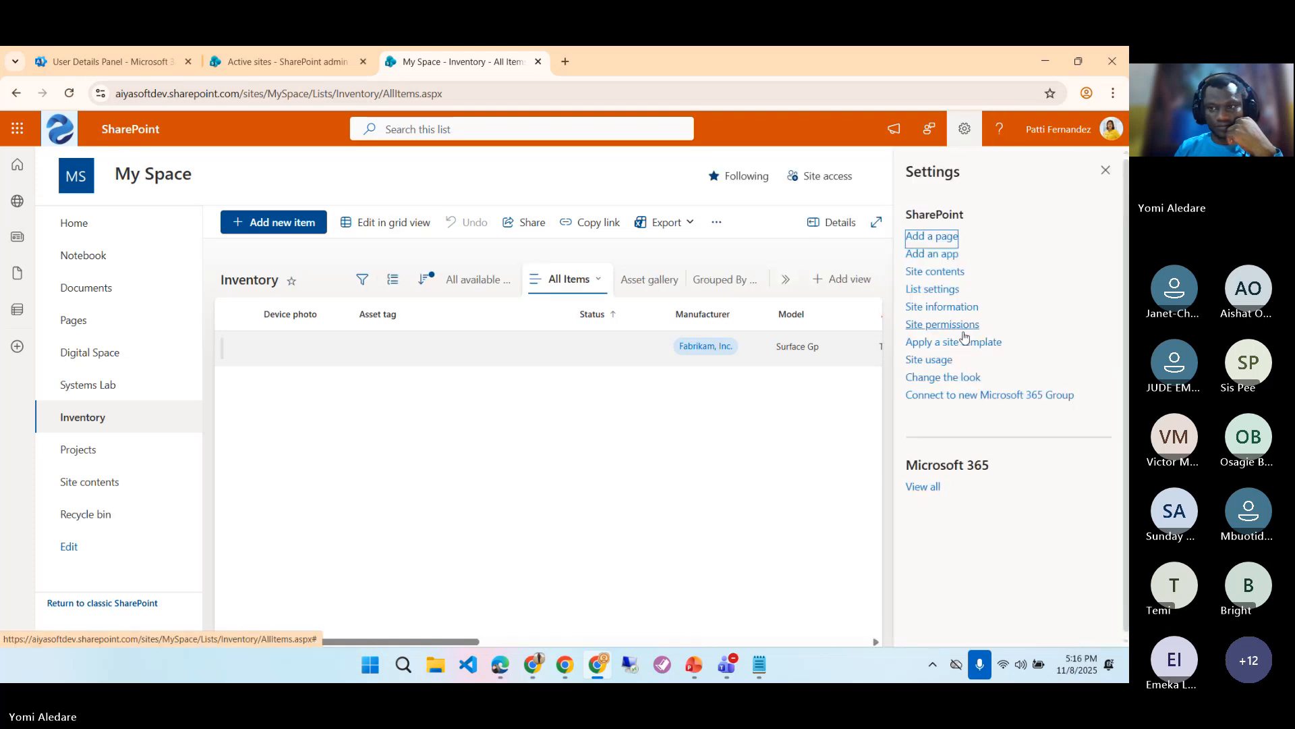
click(959, 329)
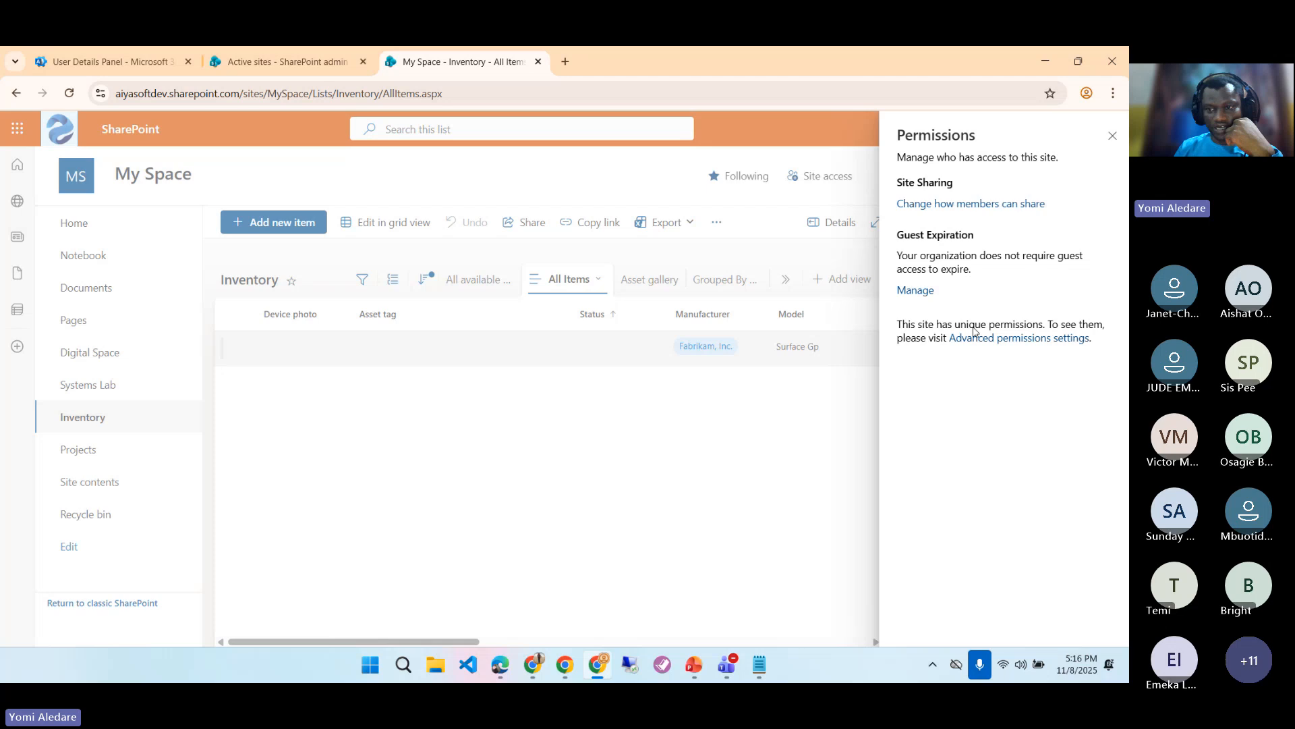
click(982, 339)
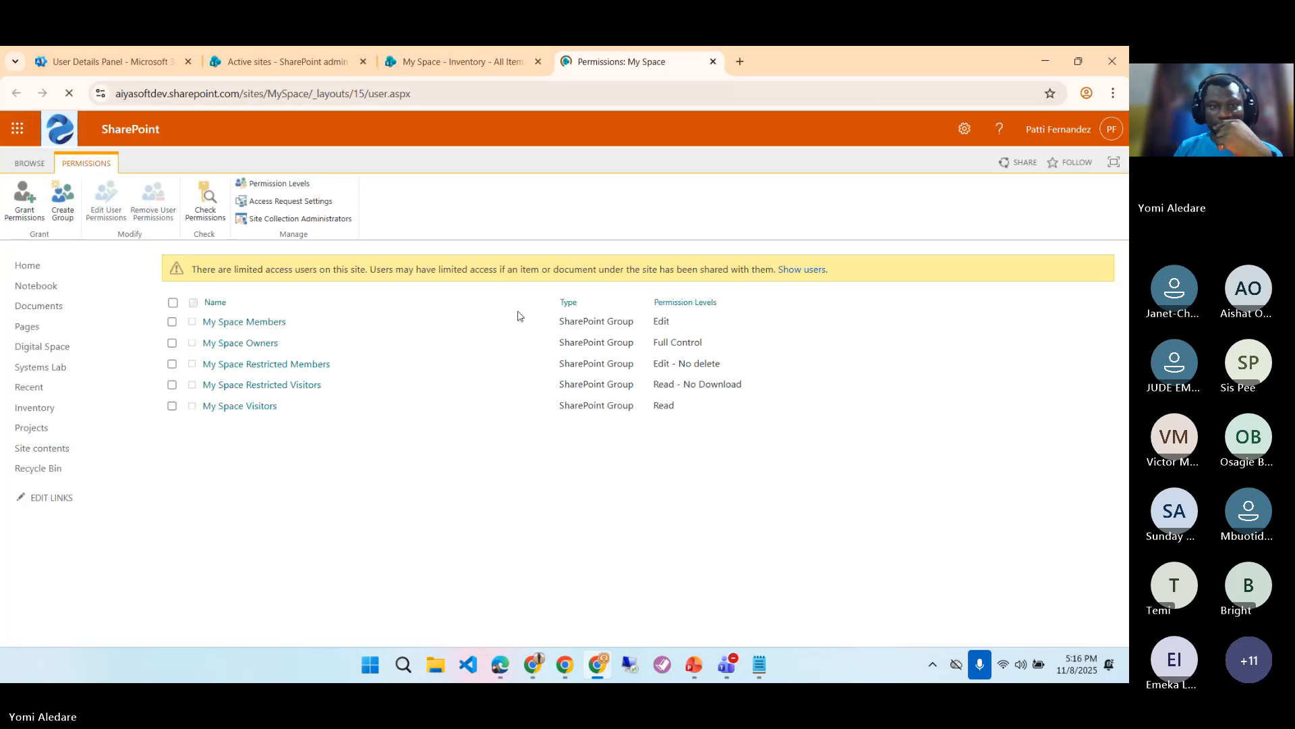
- In the access request settings, disallow members from sharing the site and individual files and folders, and save
click(270, 204)
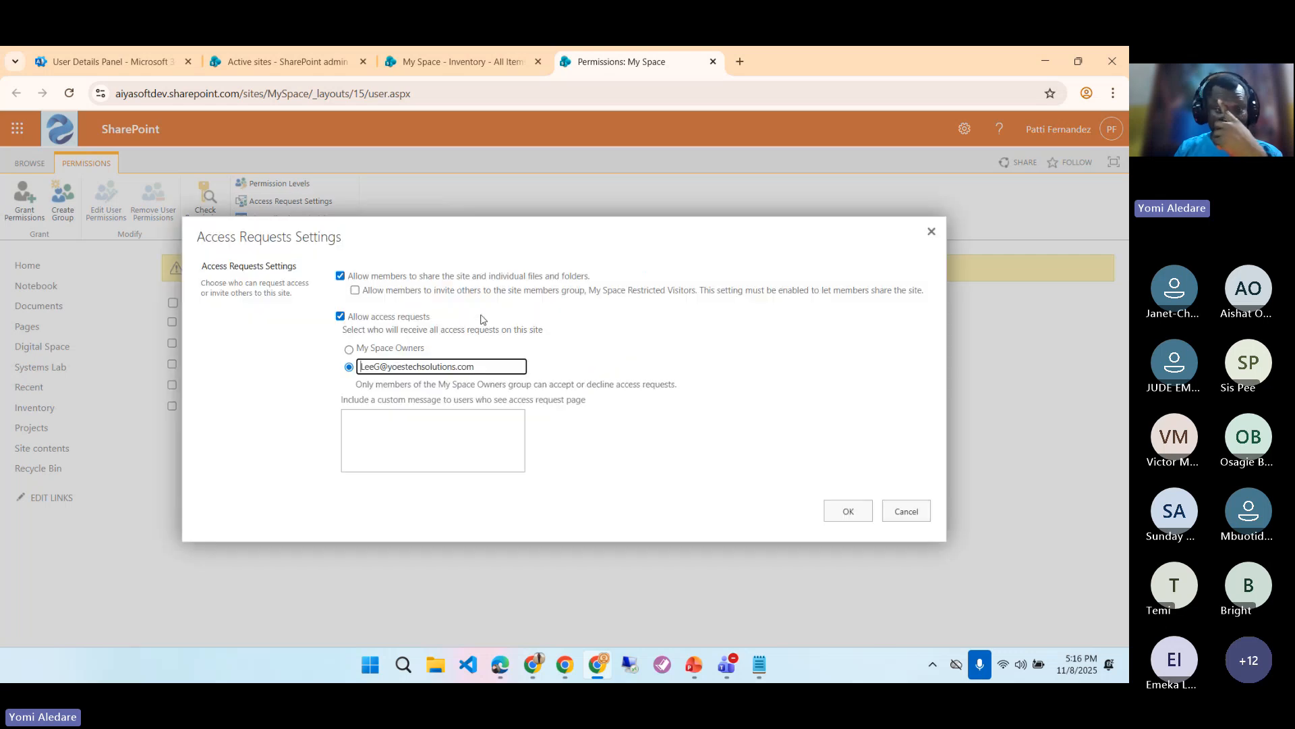
click(340, 277)
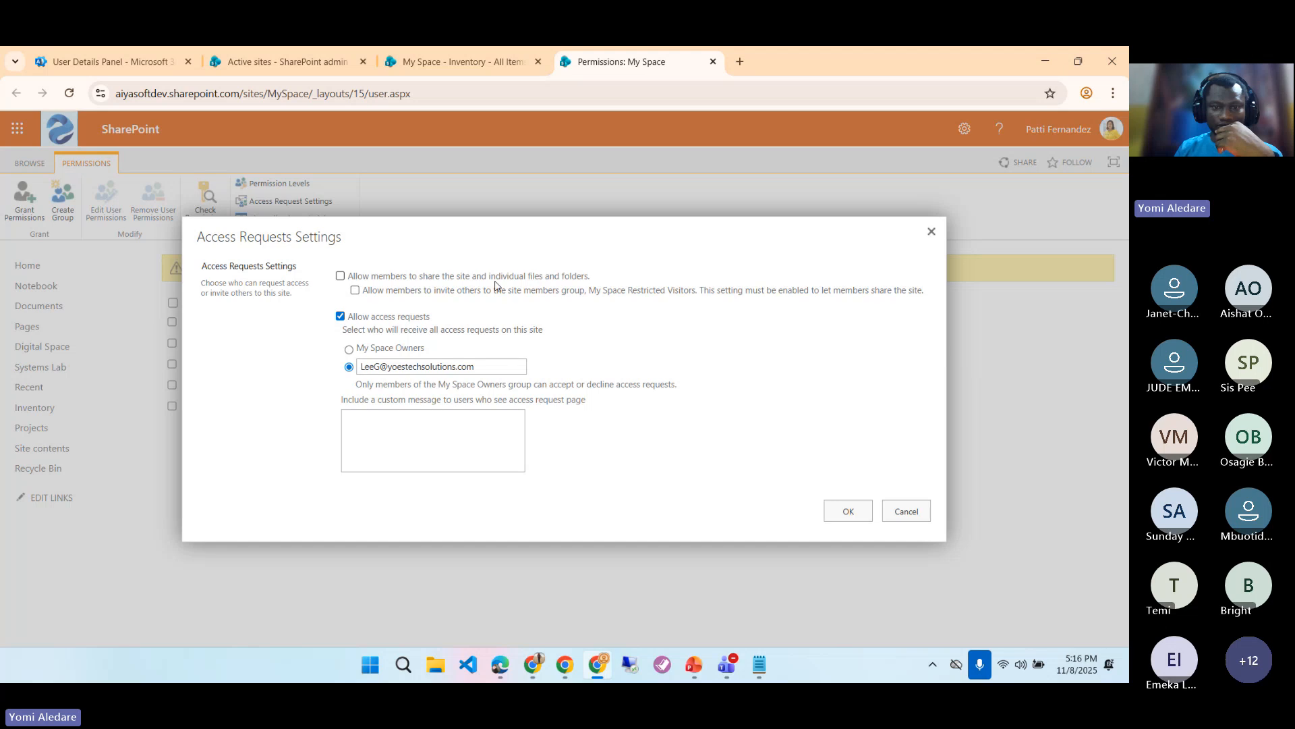
click(848, 511)
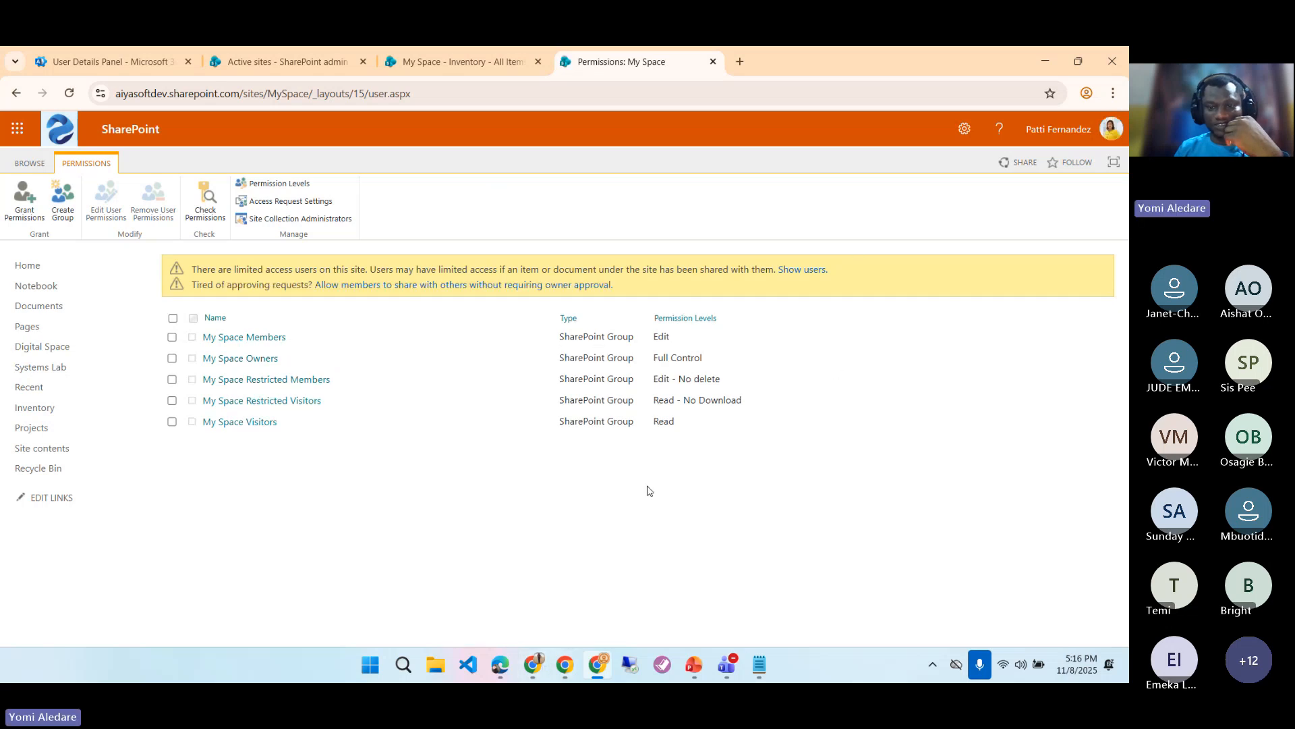
drag(657, 359, 703, 359)
click(759, 362)
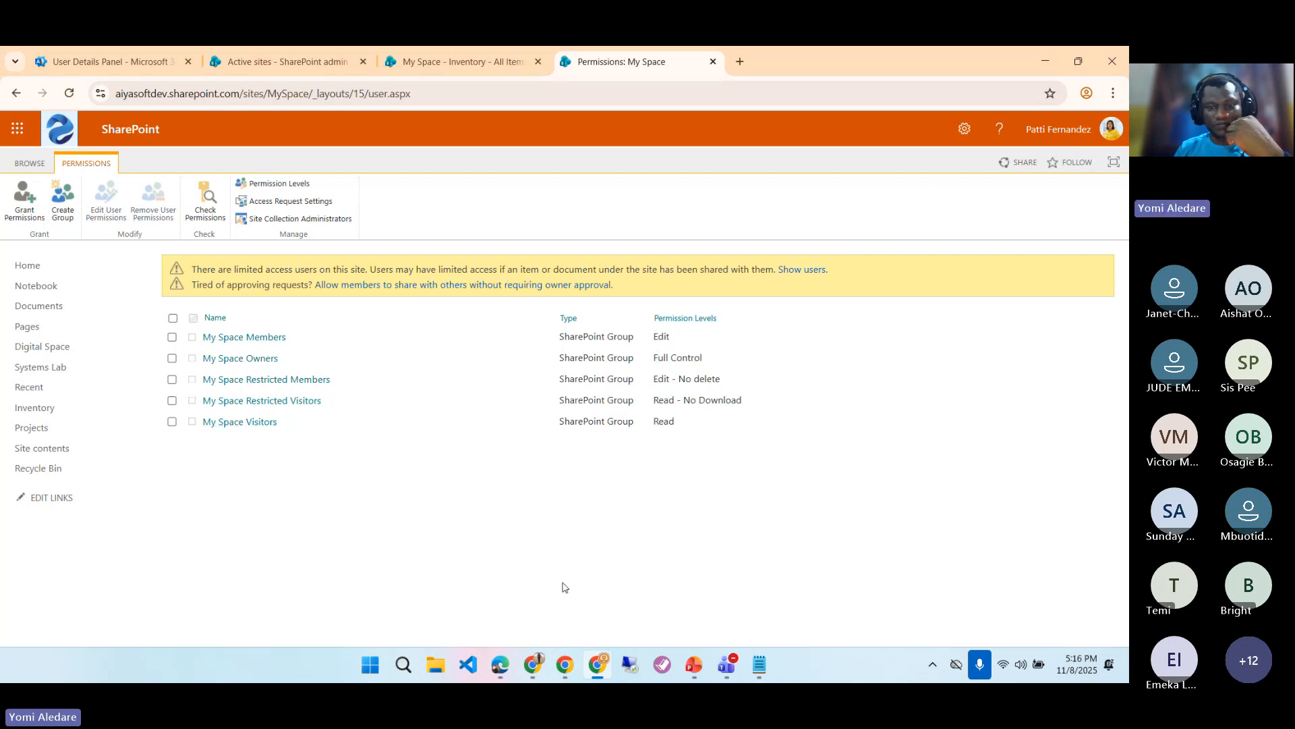
- Switch to the member's incognito window, reload My Space and open its site permissions
key(alt+Tab)
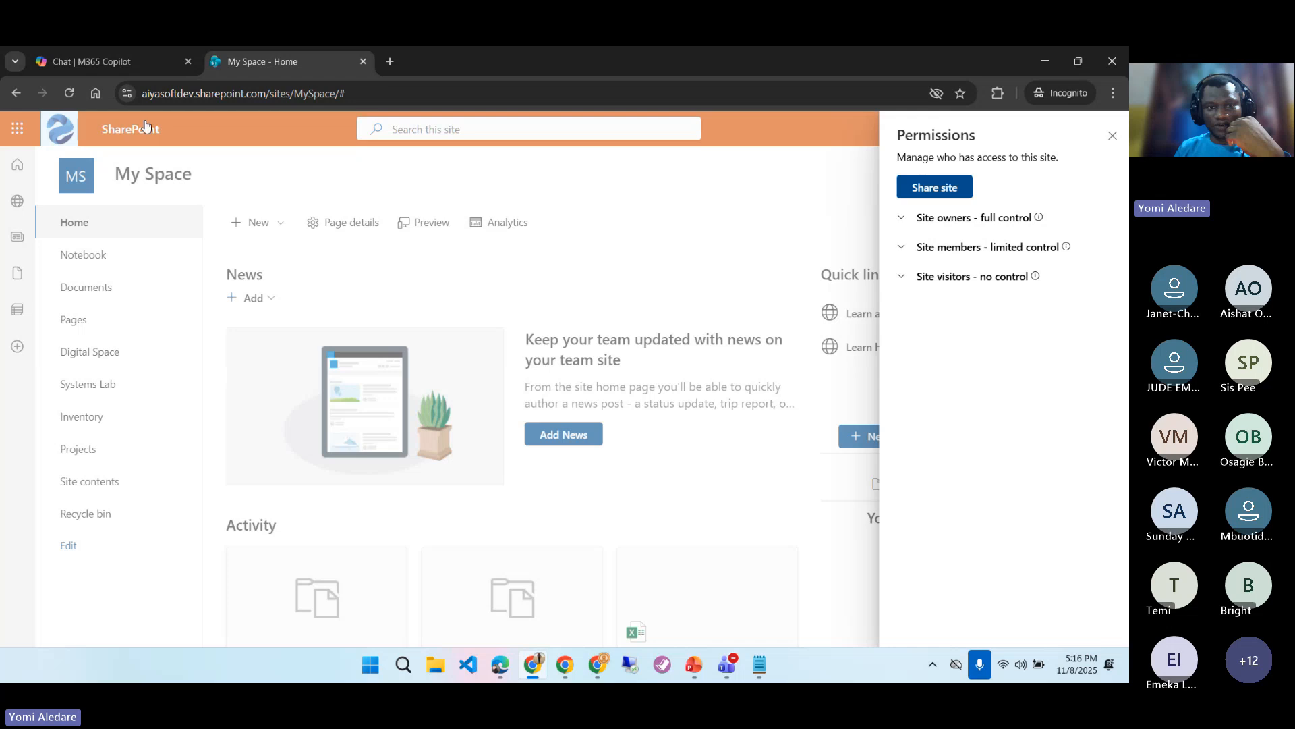
click(68, 94)
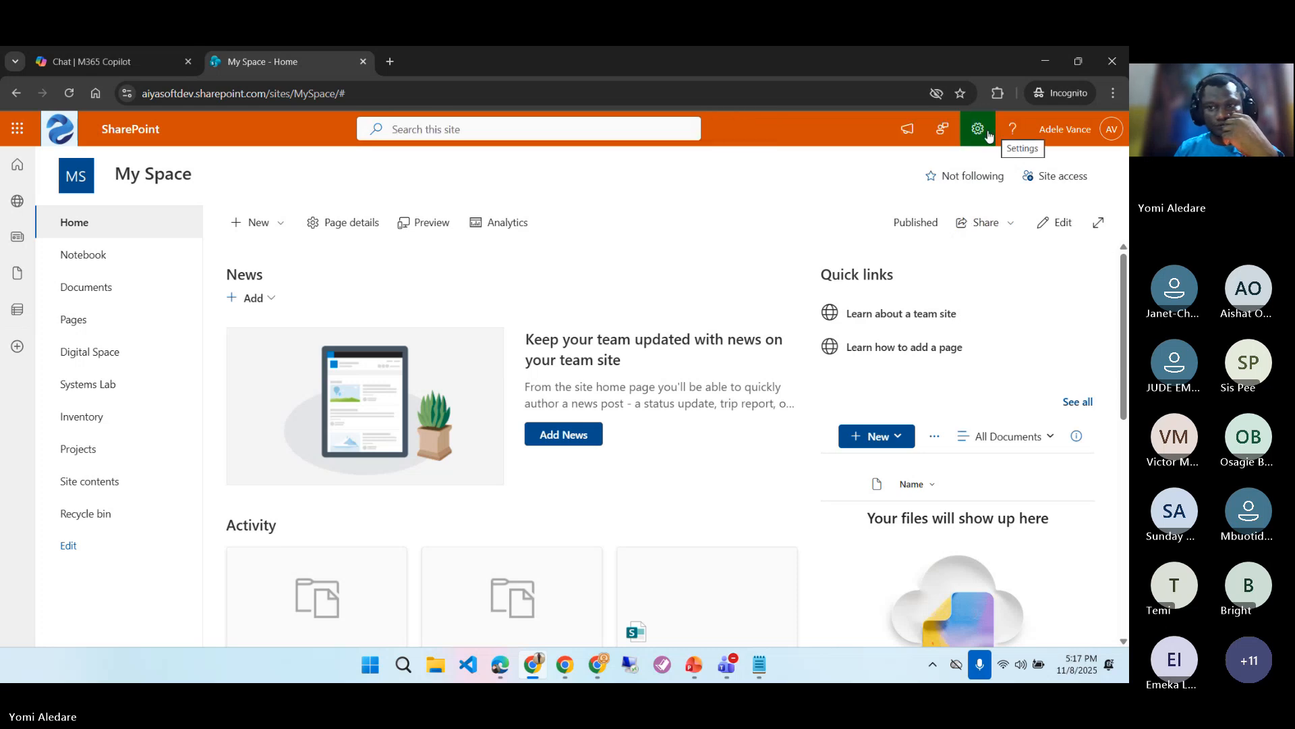
click(979, 131)
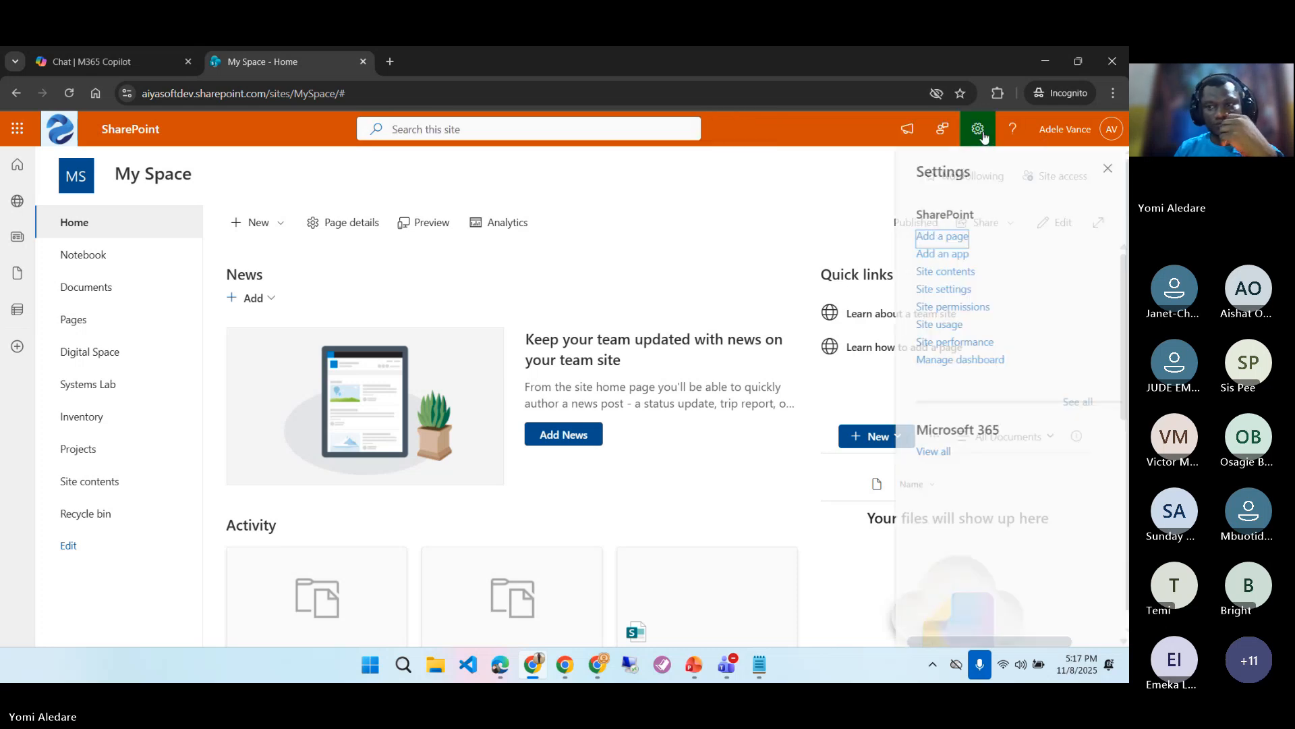
click(948, 307)
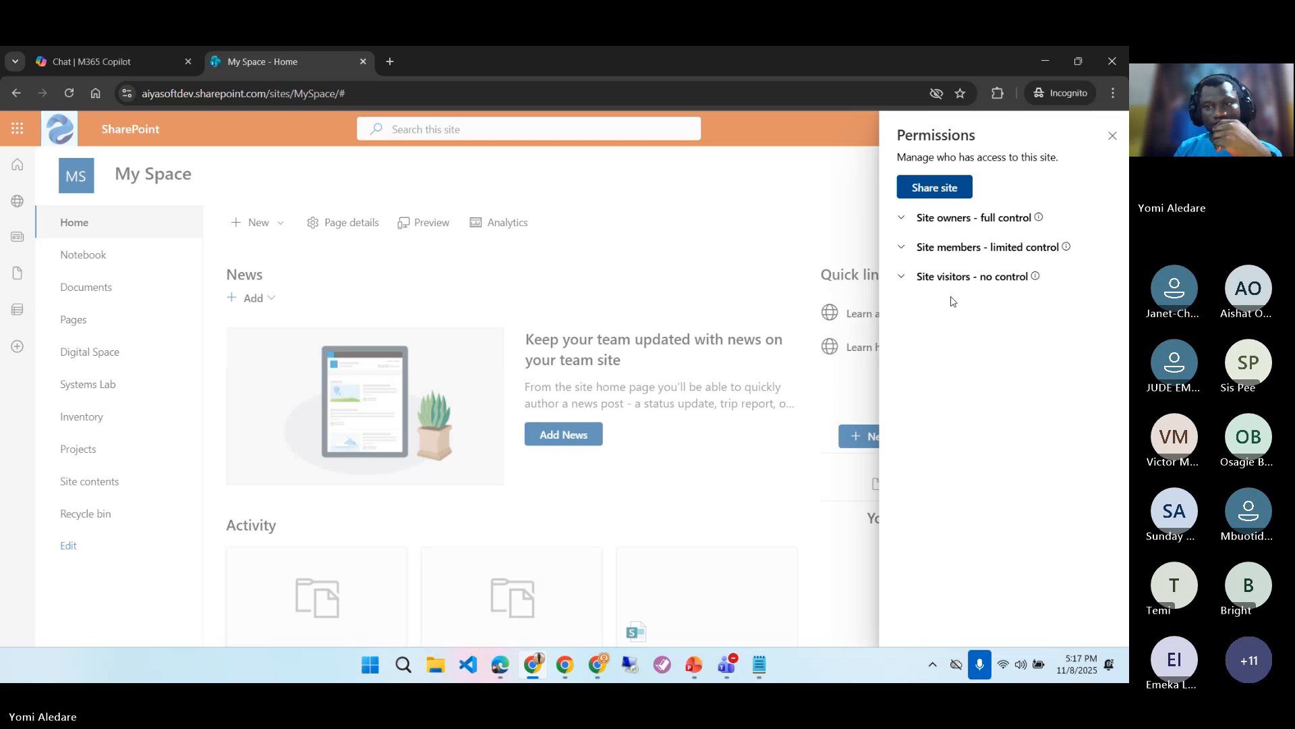
- Share the My Space site with the user found by first name, keeping the email notification on, and reload the home page
click(951, 189)
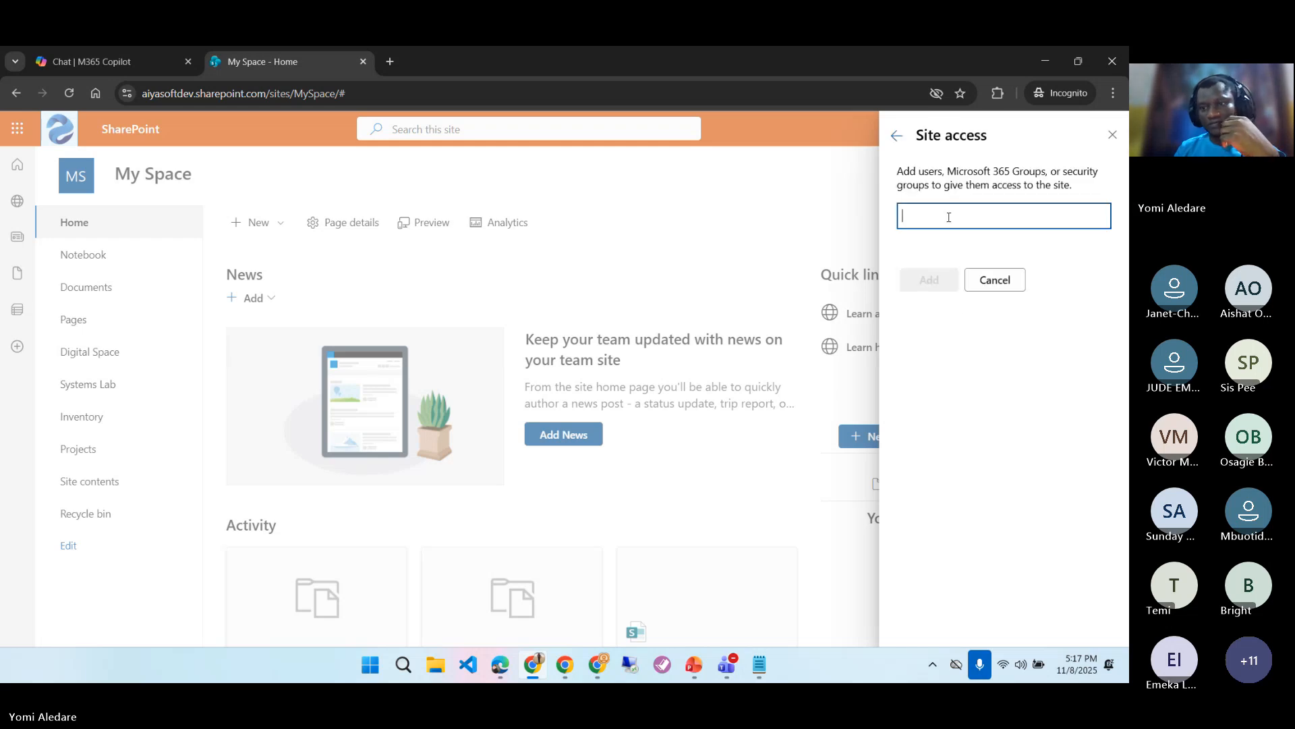
click(949, 216)
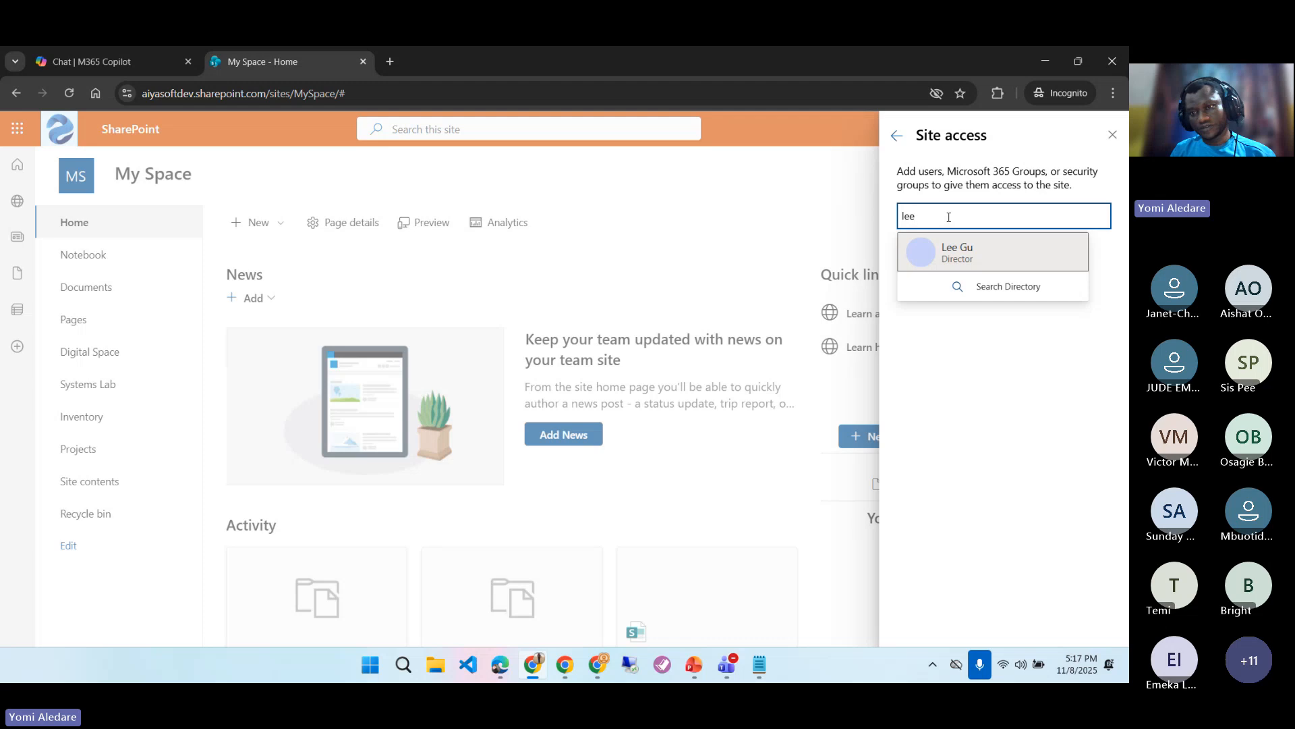
click(957, 251)
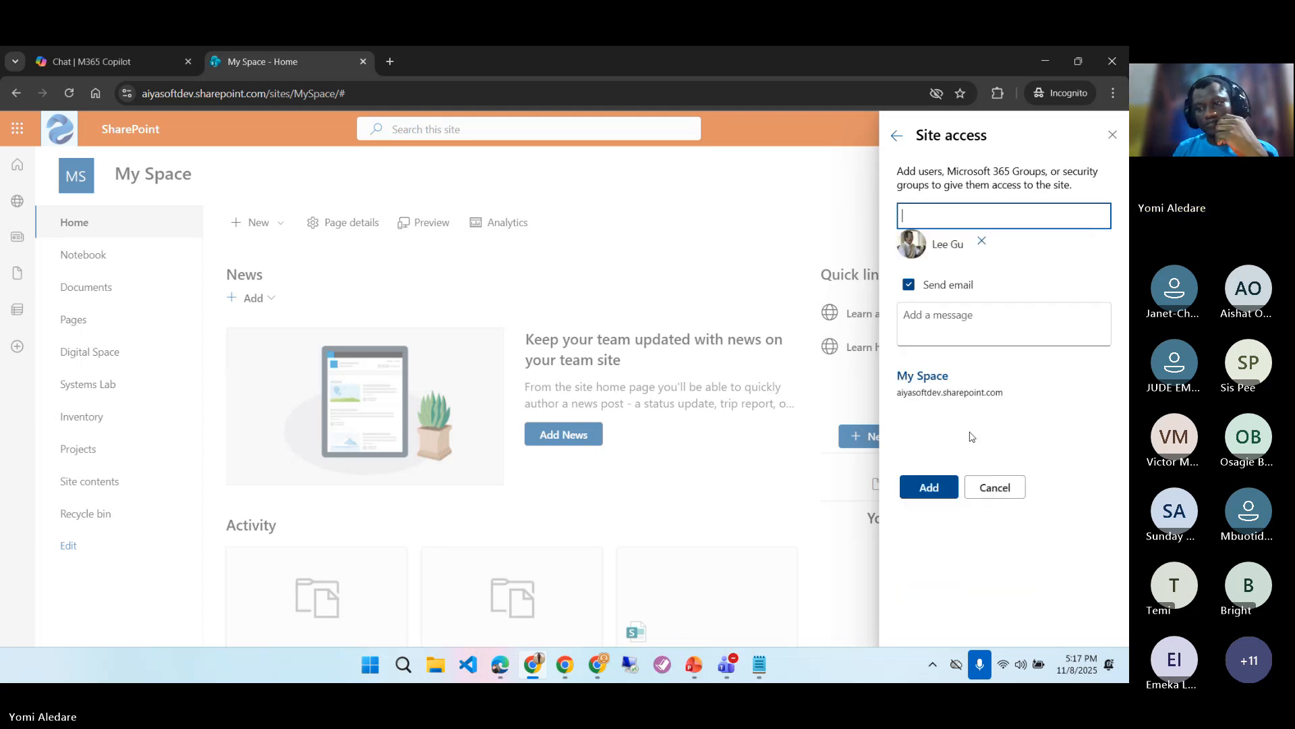
click(943, 493)
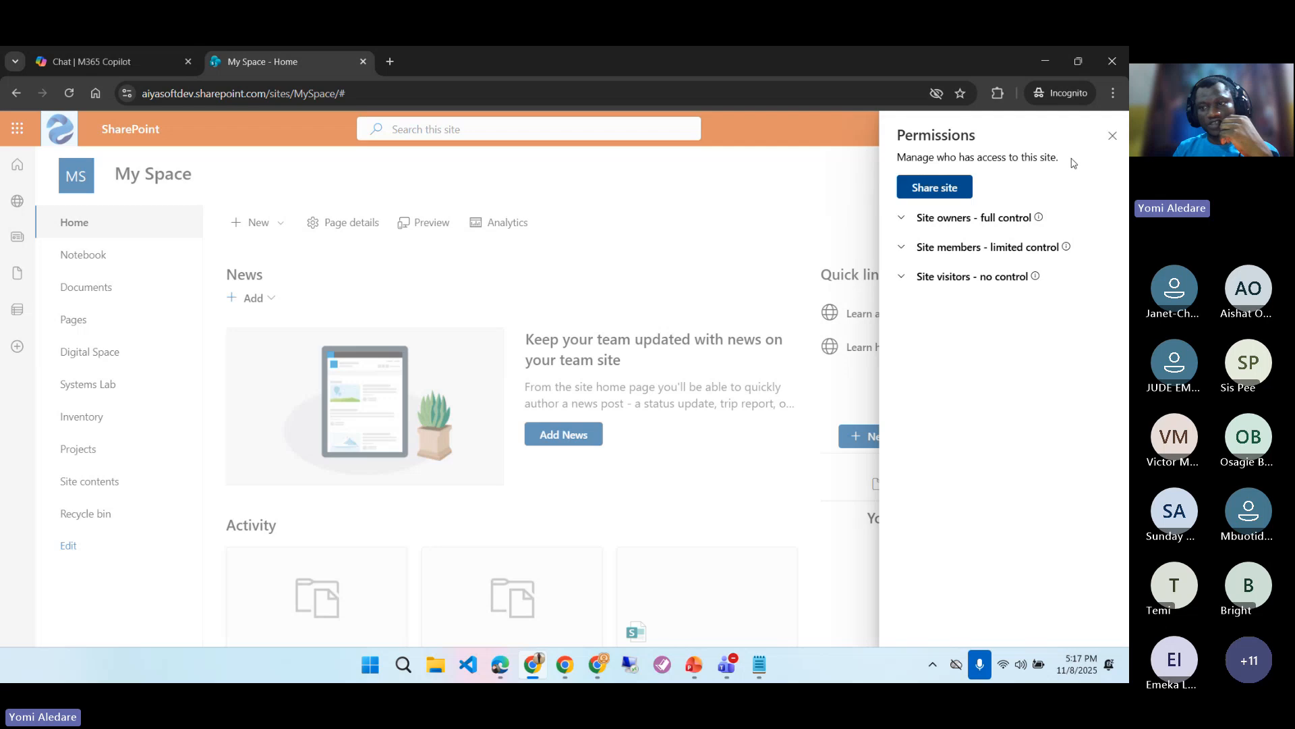
click(1112, 136)
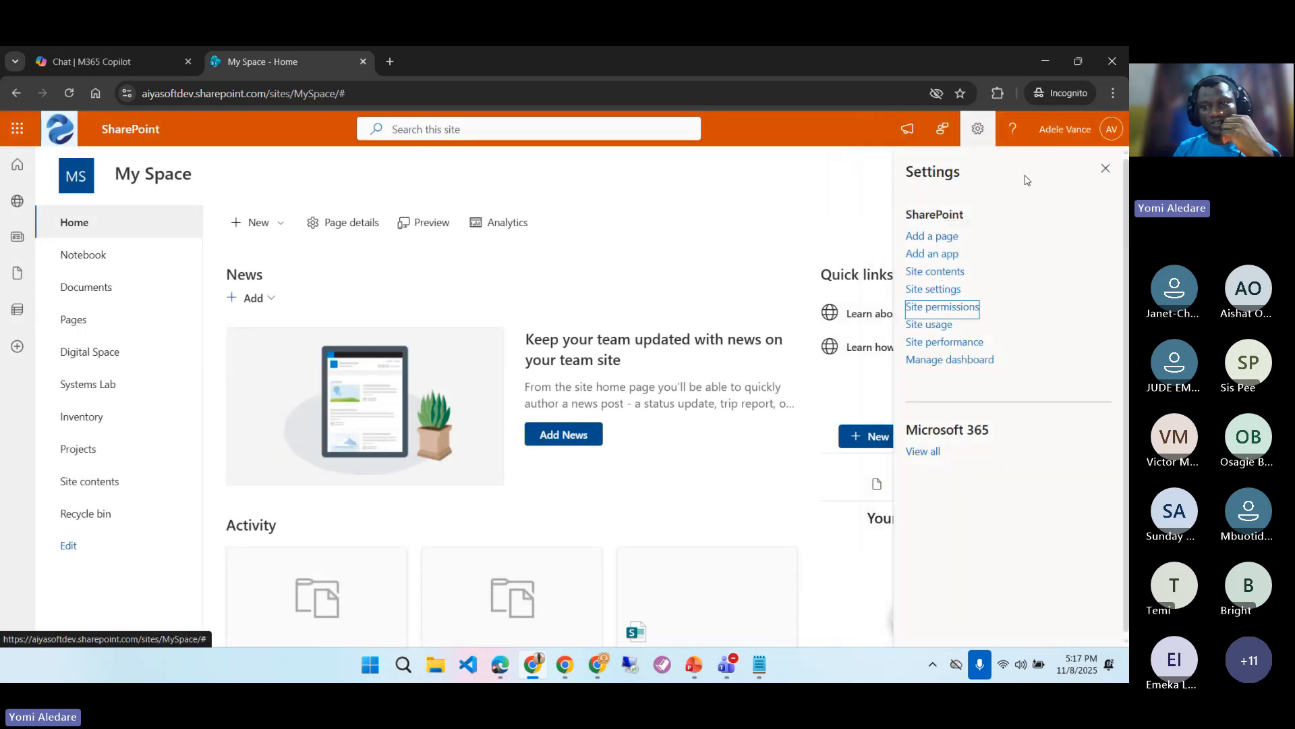
click(1106, 169)
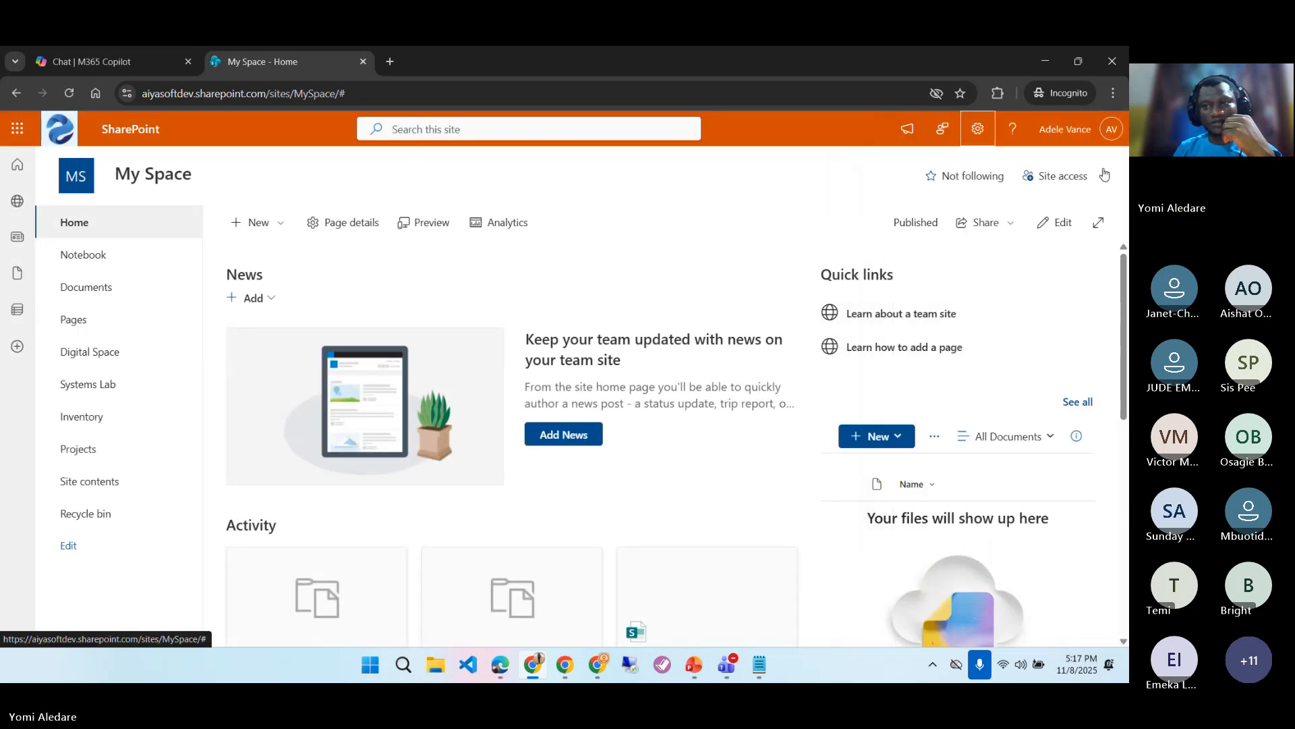
click(66, 97)
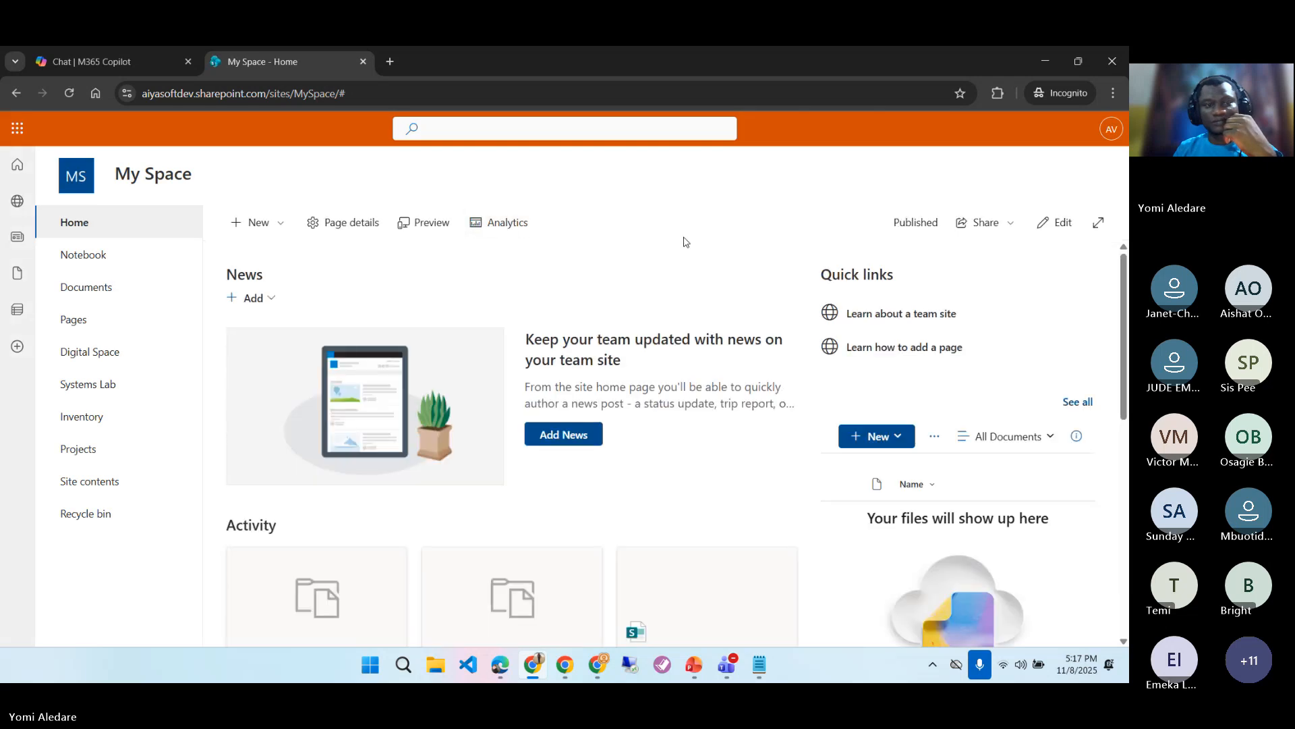
click(70, 94)
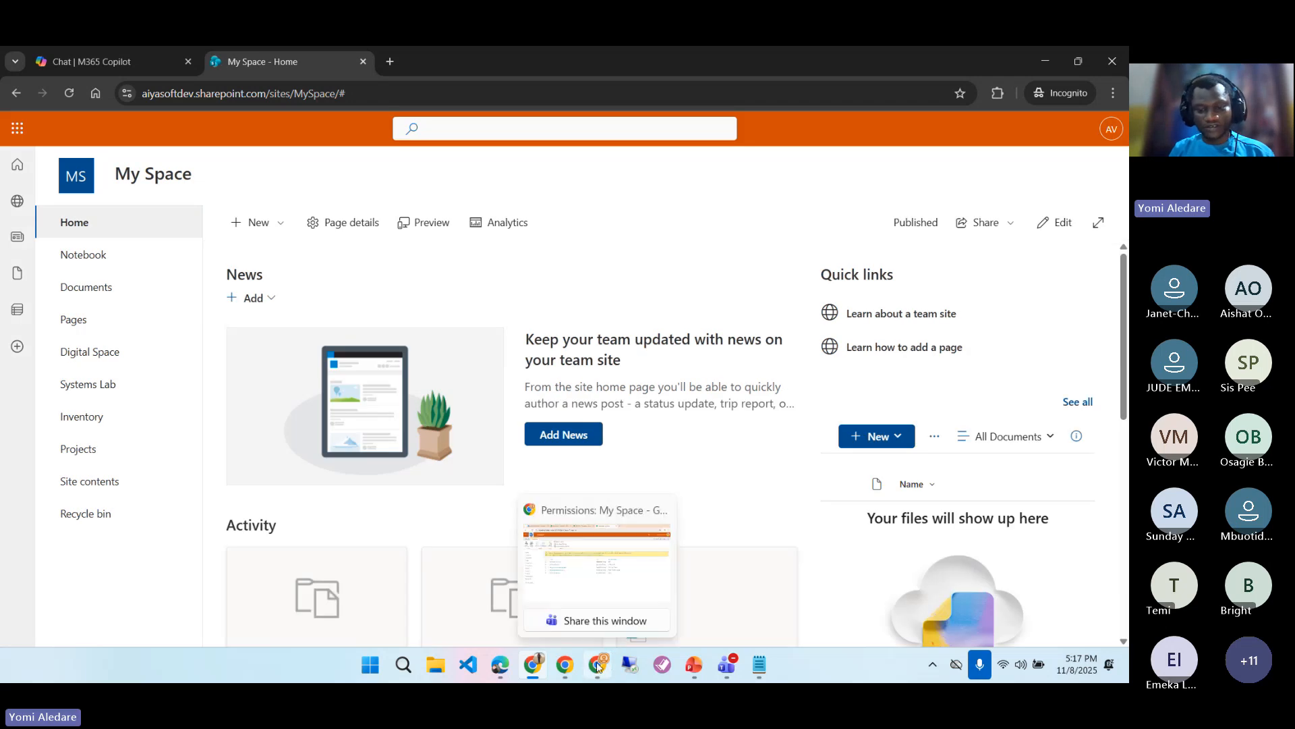
- Switch to the guest browser window and go to office.com
click(566, 668)
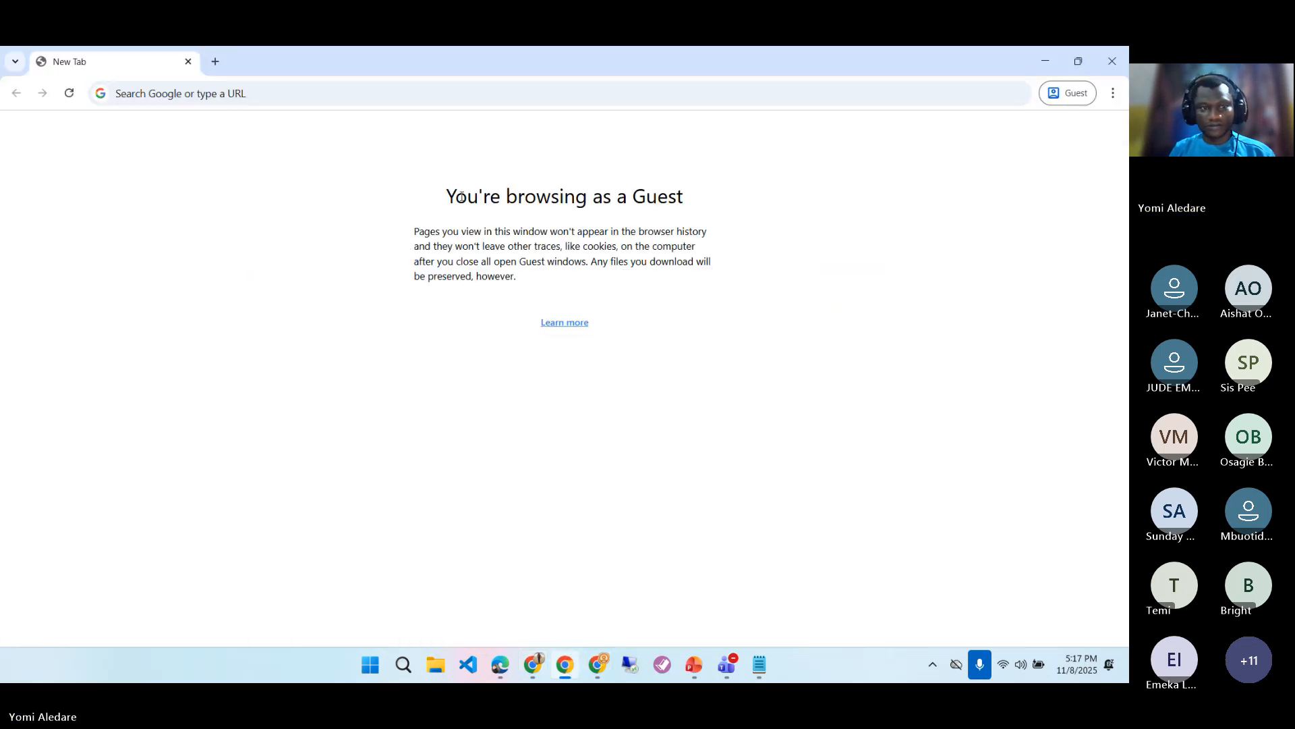
click(517, 87)
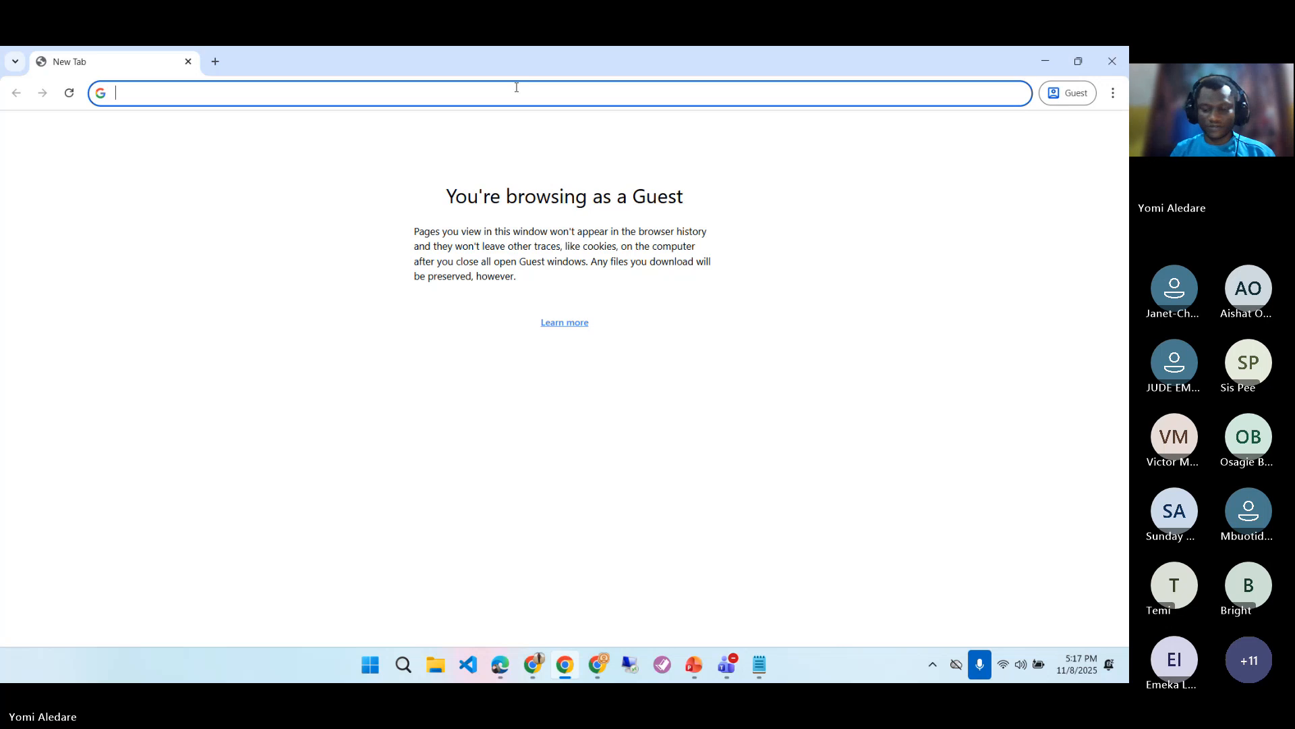
text(office)
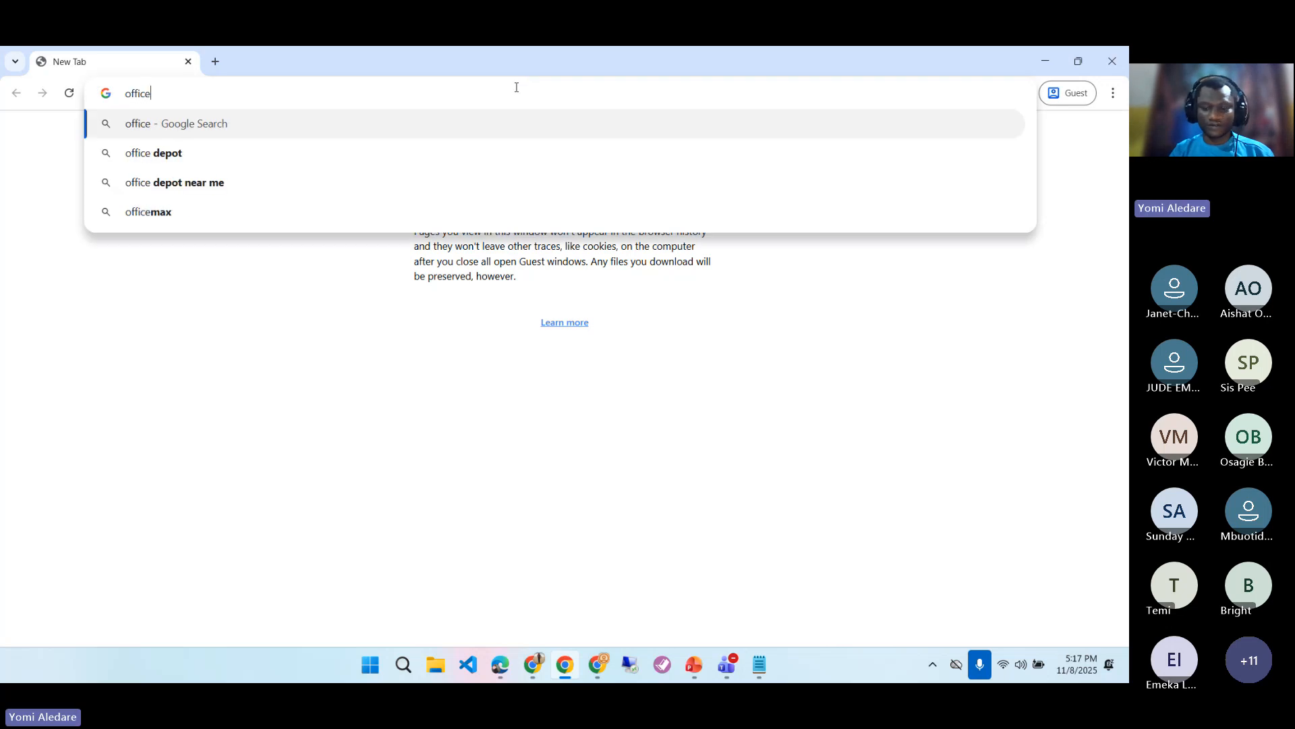
text(.com)
key(Return)
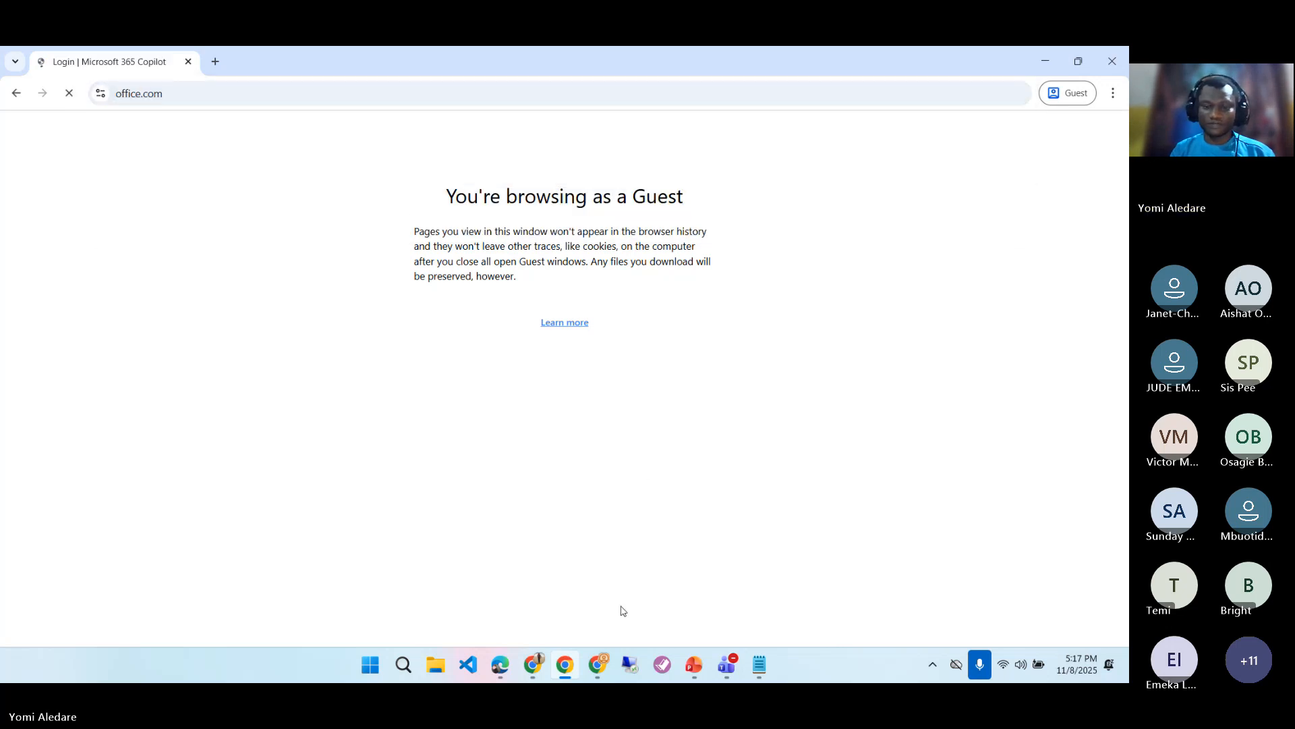
- In the administrator's window, copy the invited user's sign-in email from the account details in the Microsoft 365 admin center
click(599, 666)
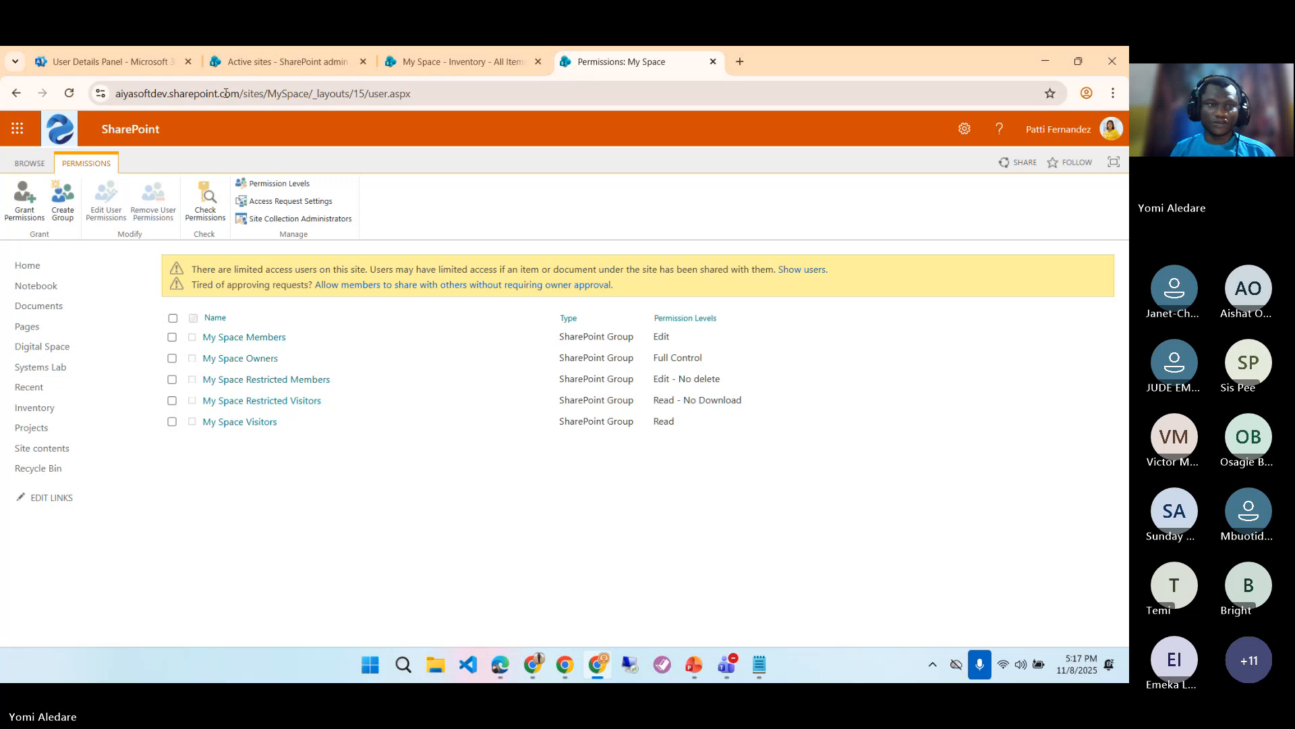
click(287, 62)
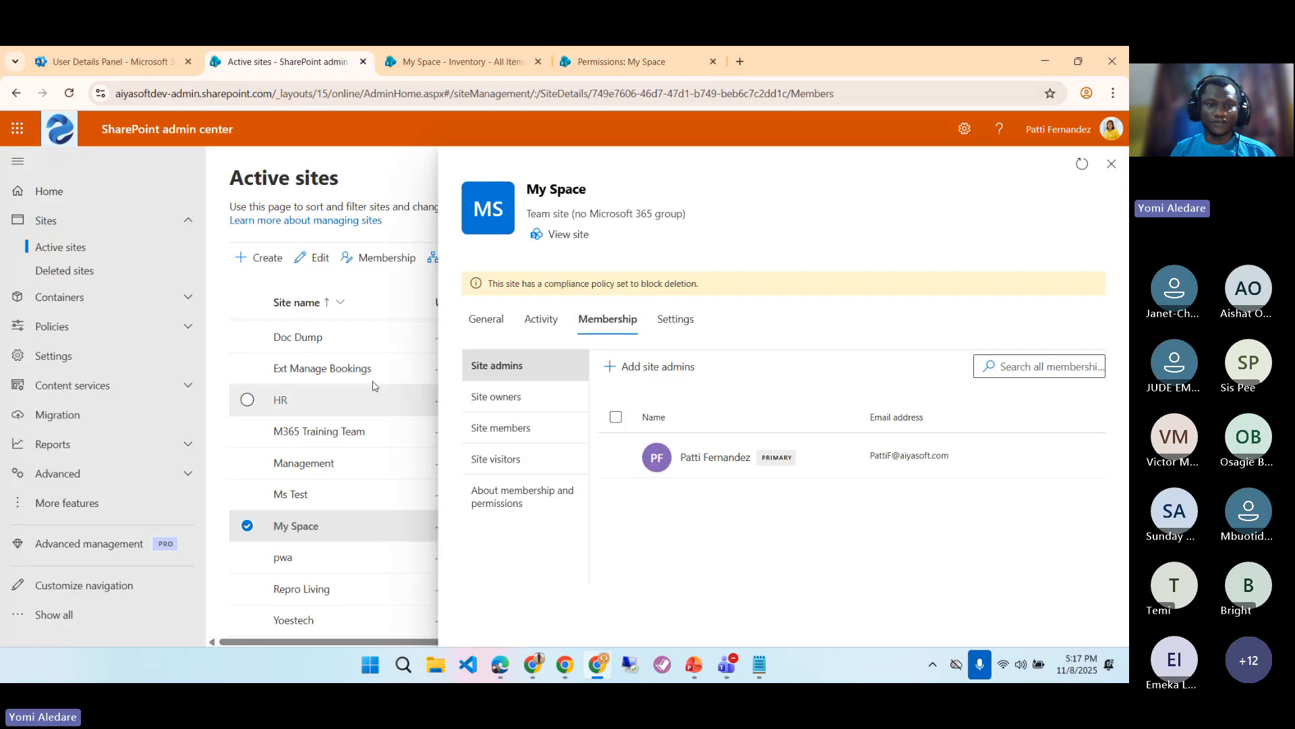
click(135, 54)
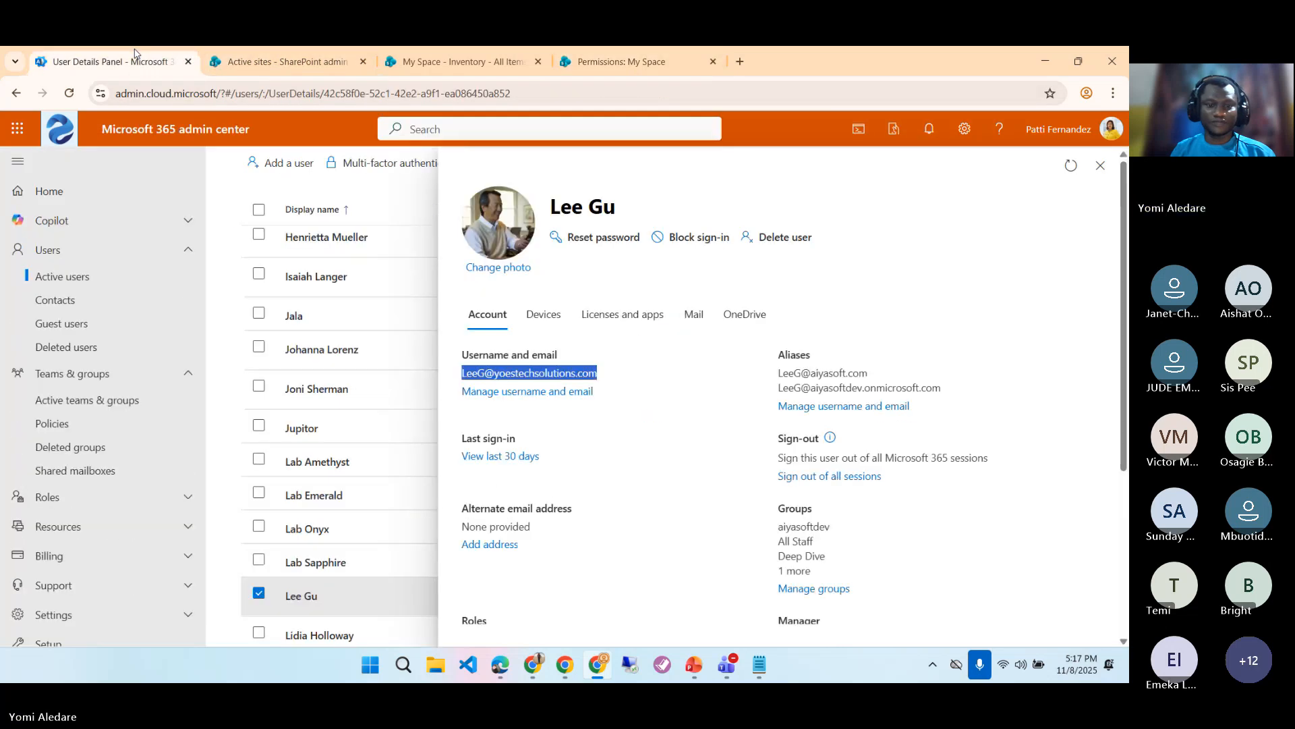
right_click(559, 373)
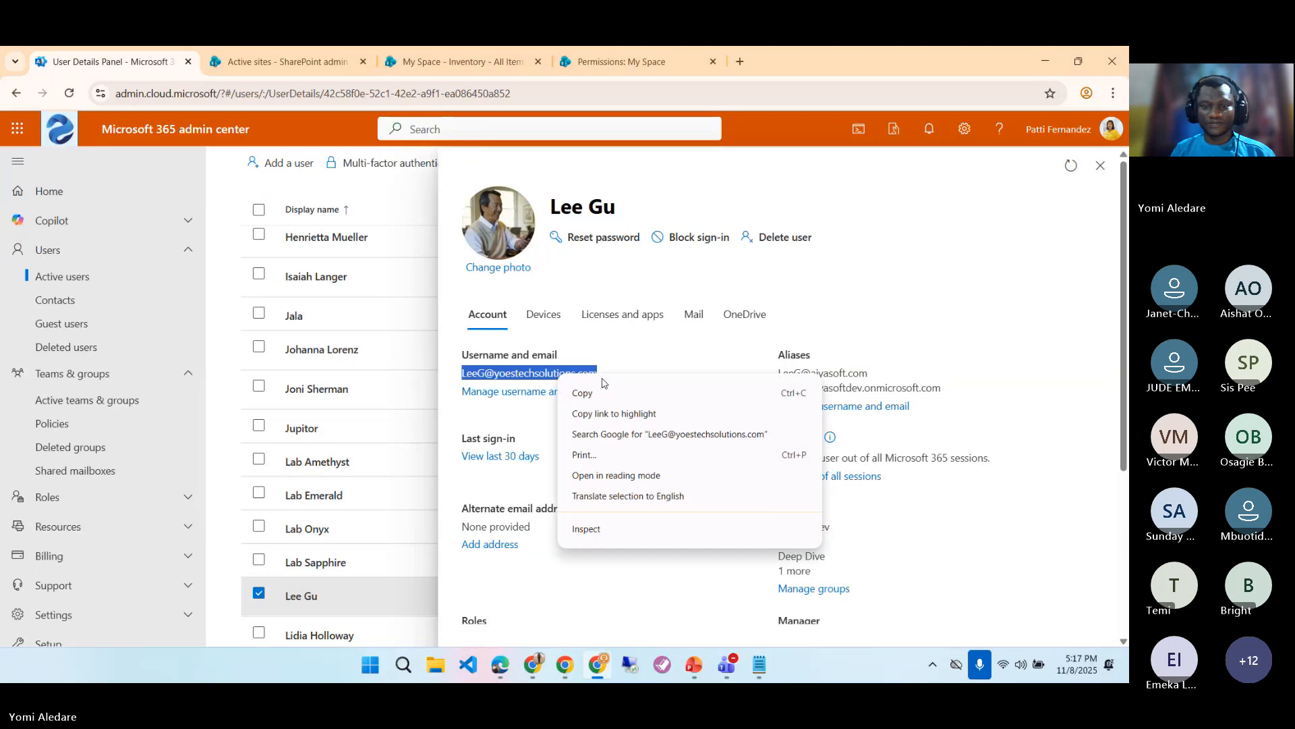
click(616, 393)
- Return to the guest window, start the Microsoft sign-in and submit the copied user email
click(567, 677)
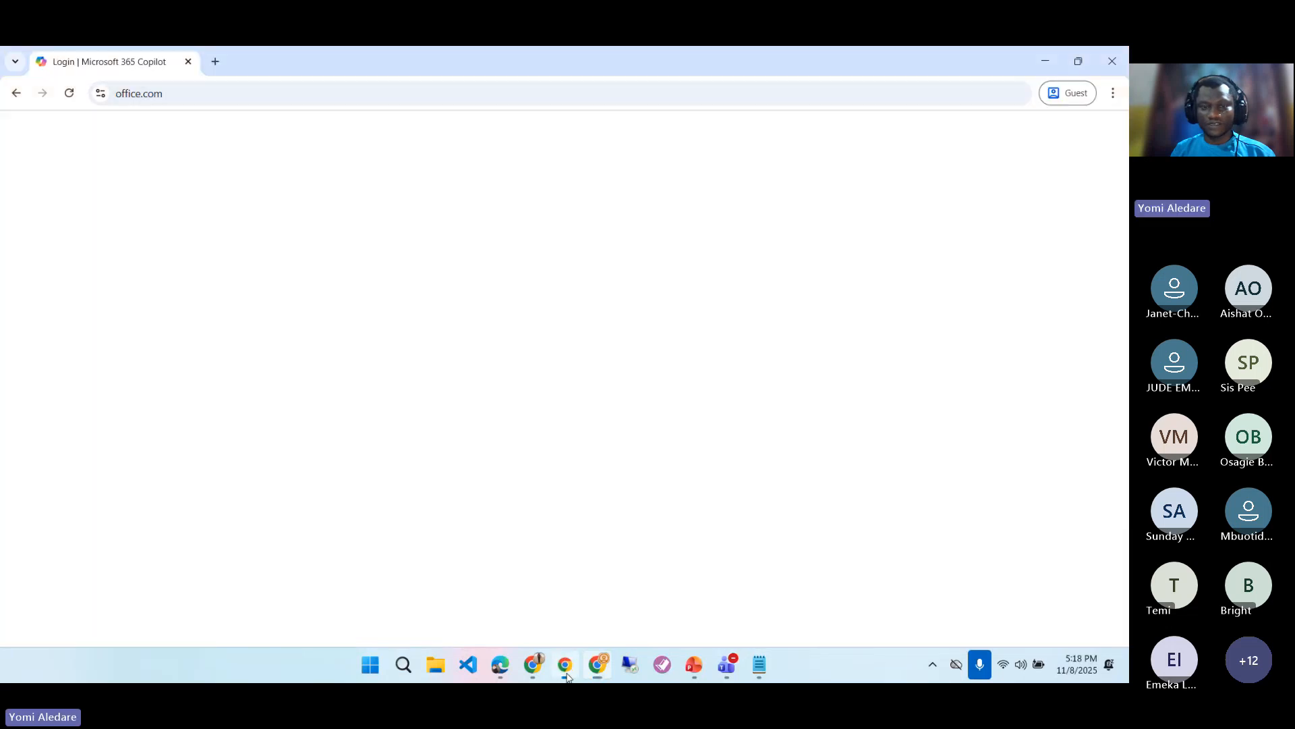
click(534, 671)
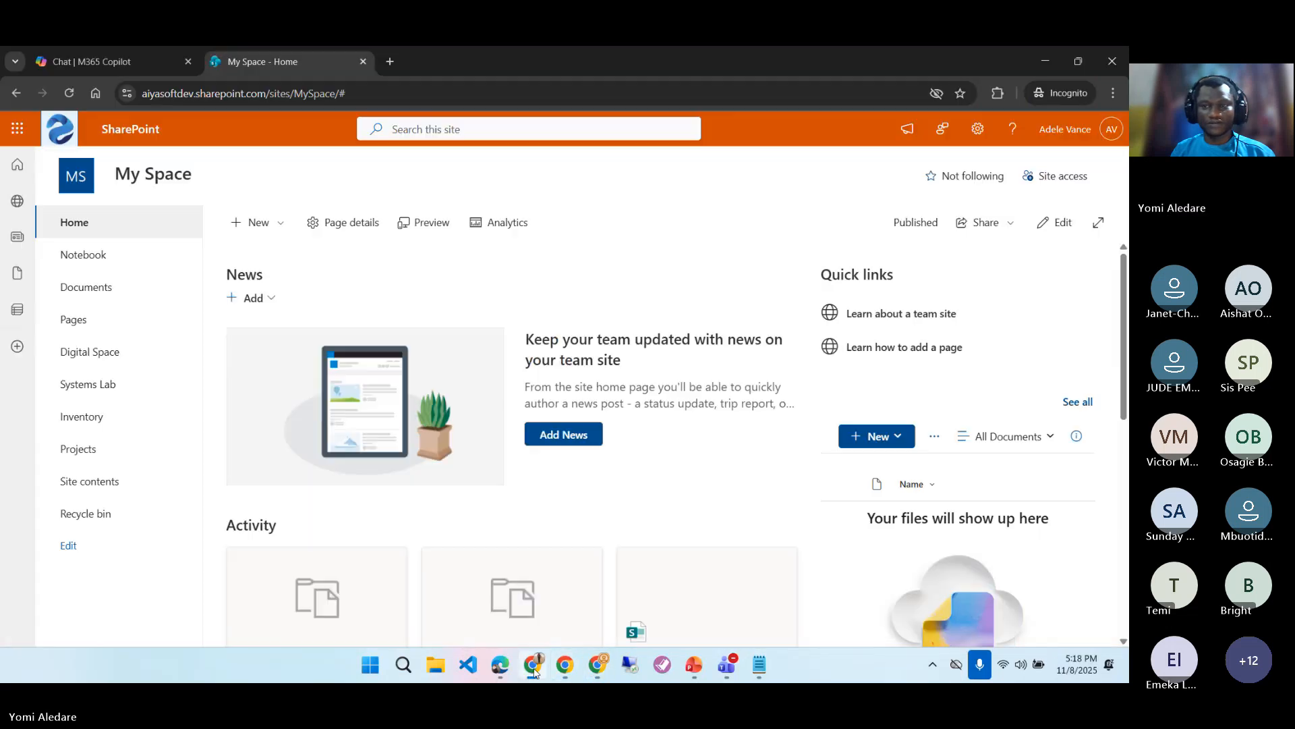
click(502, 668)
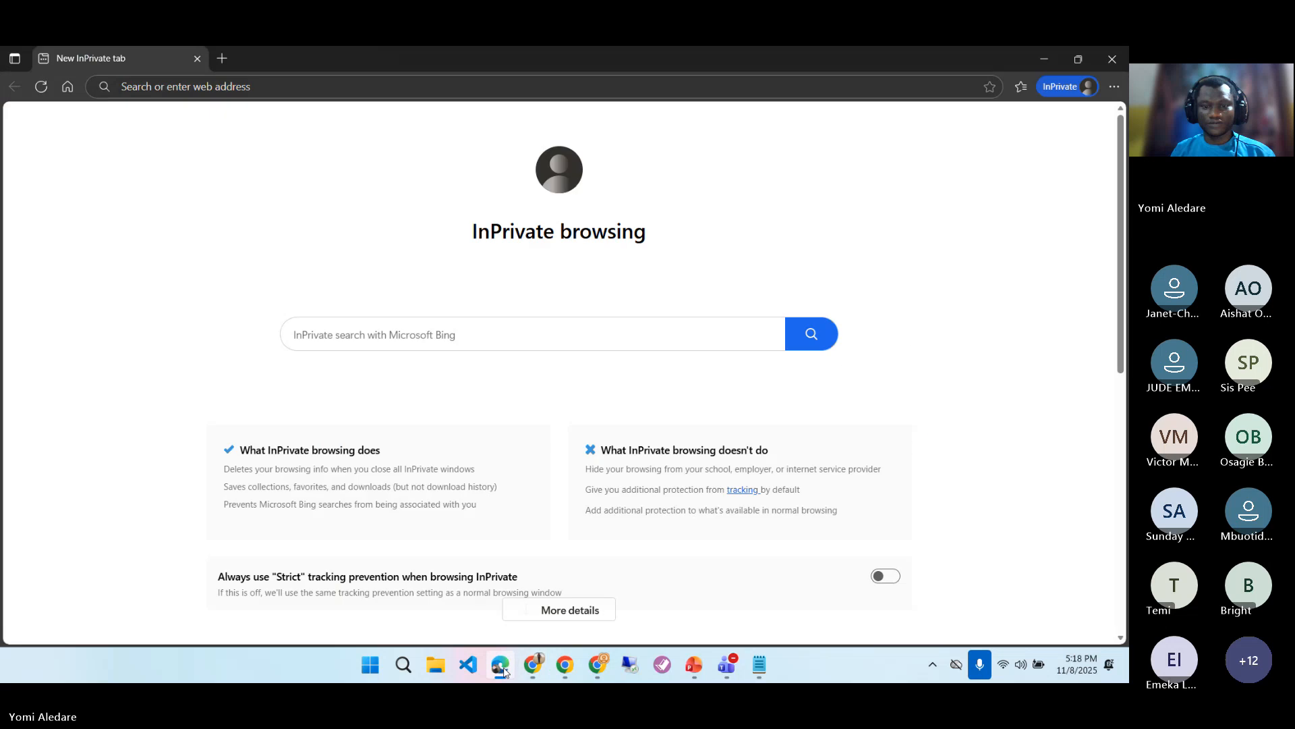
click(567, 668)
click(482, 404)
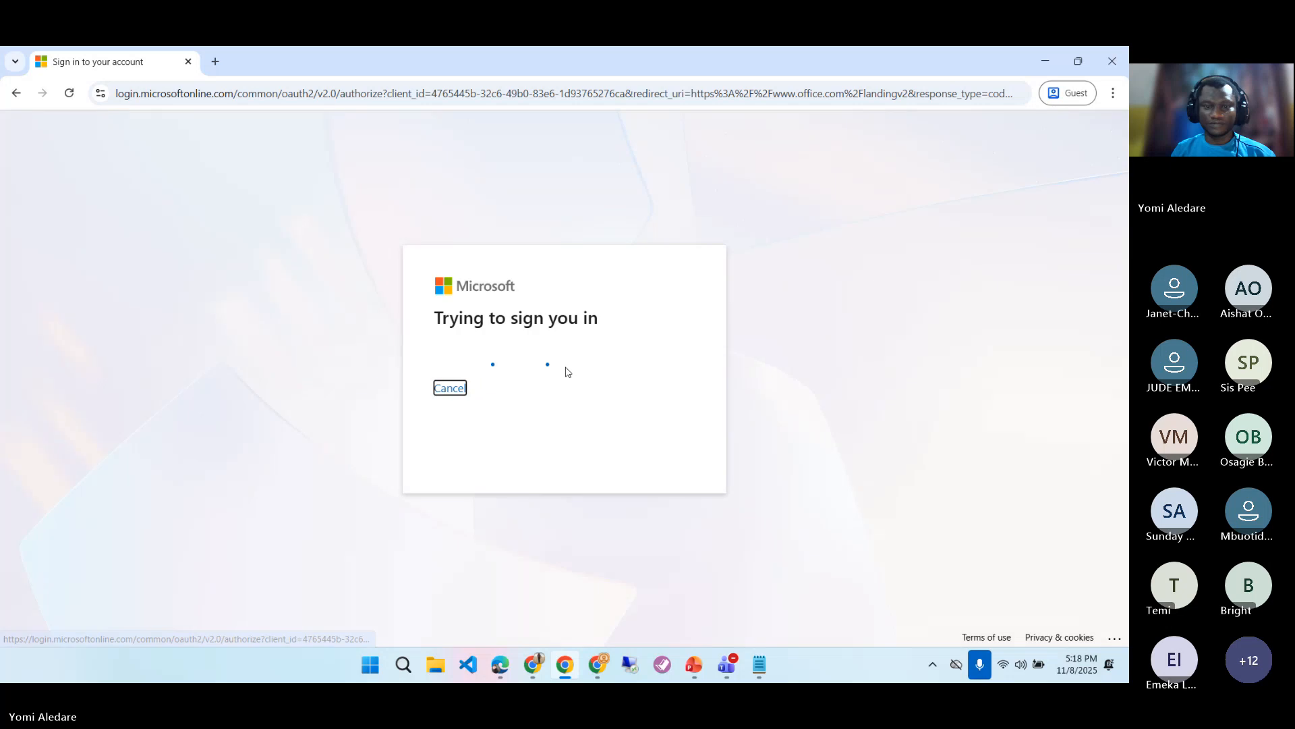
key(ctrl+v)
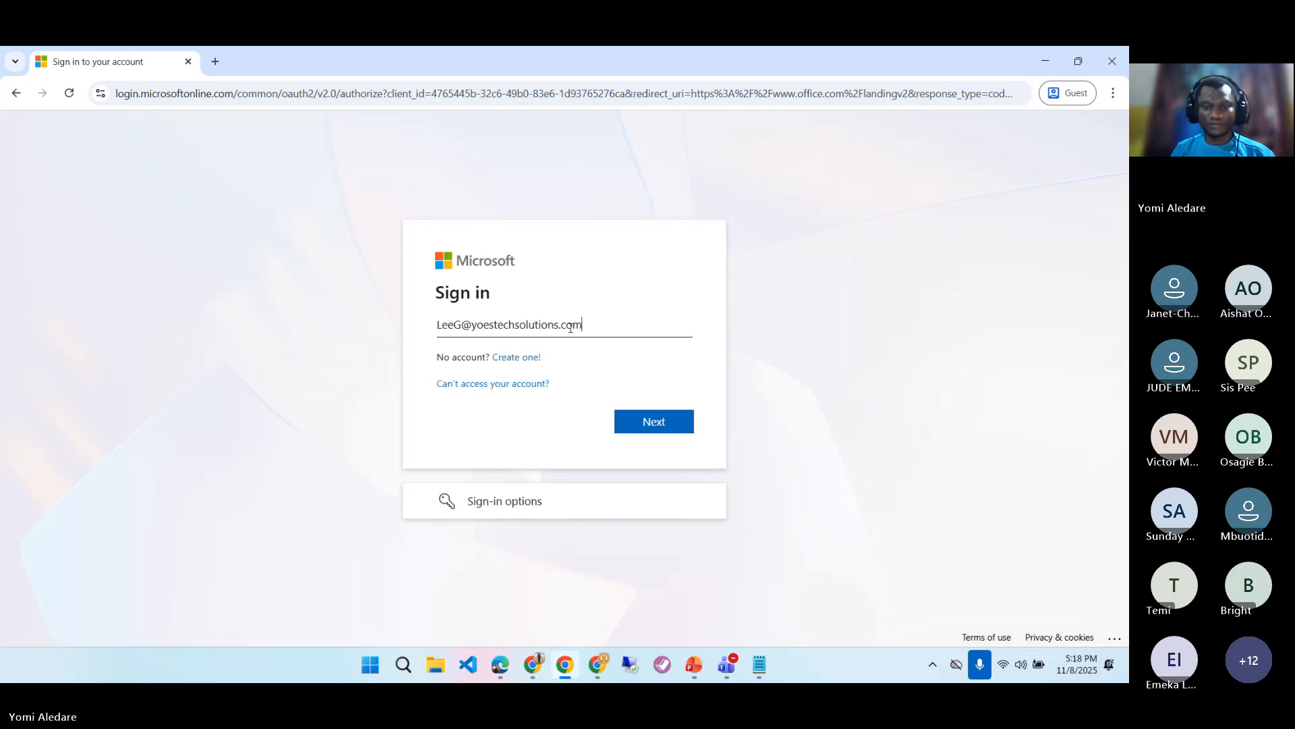
click(639, 421)
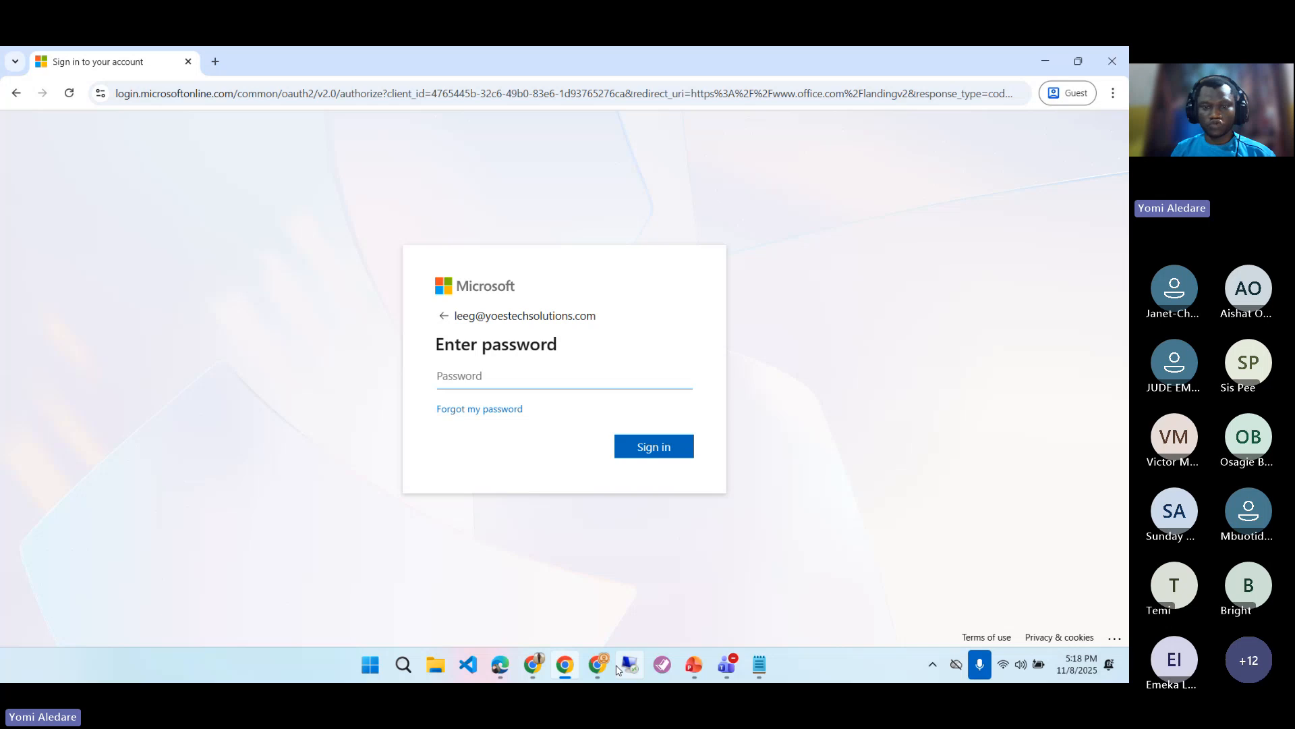
- In the Microsoft 365 admin center, reset the user's password to an automatically created one, then reveal and copy it
click(598, 666)
click(611, 237)
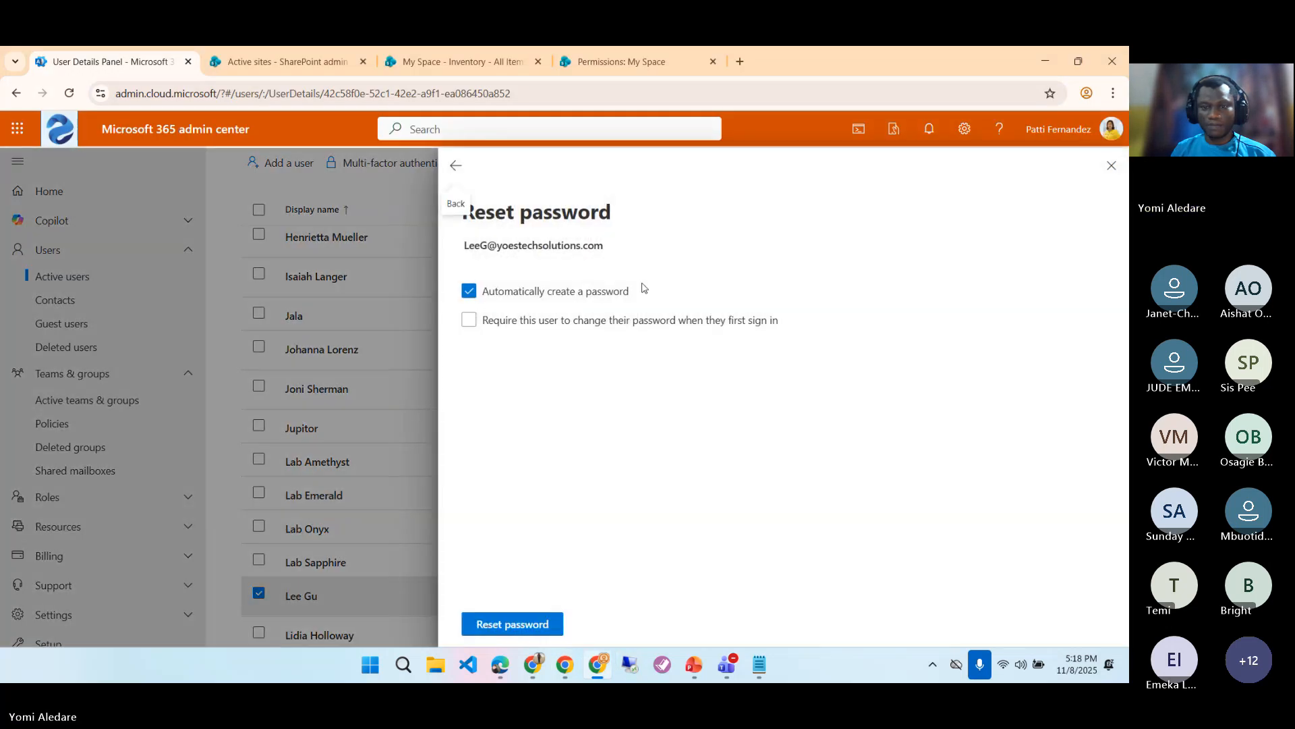
click(530, 622)
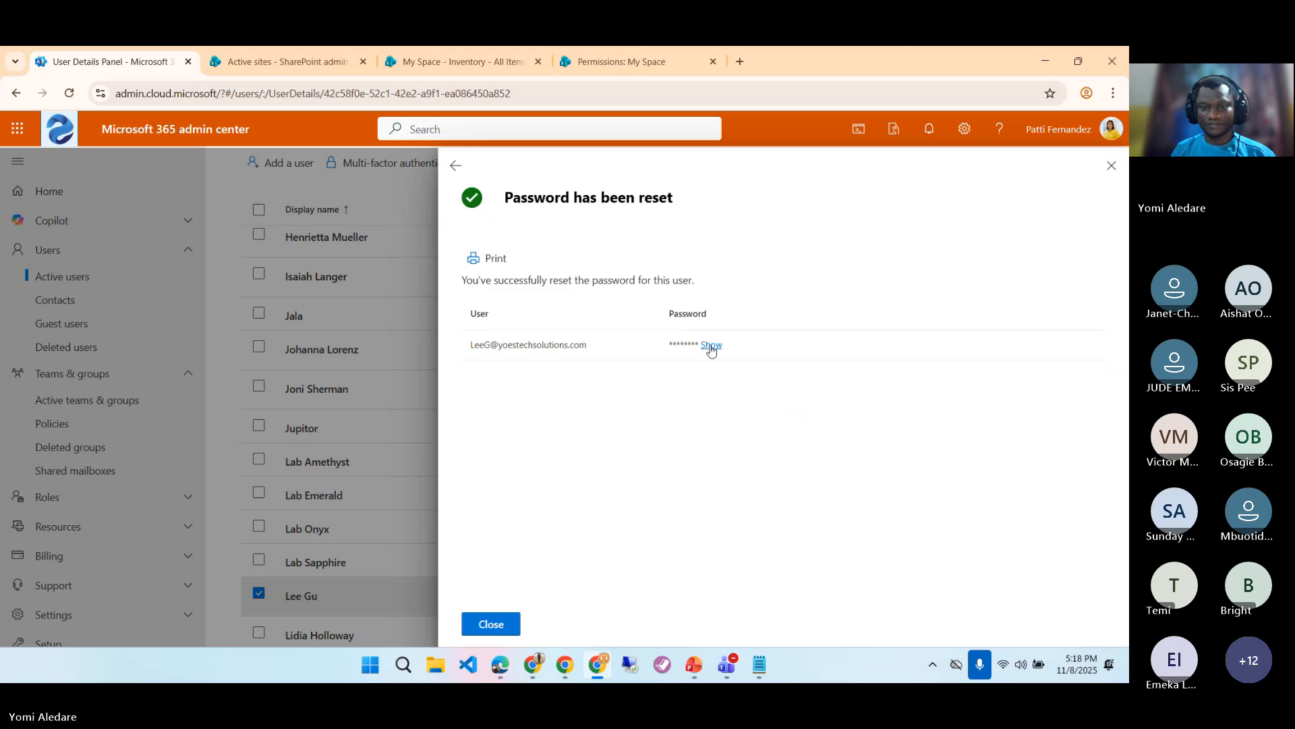
click(710, 347)
drag(744, 346, 670, 349)
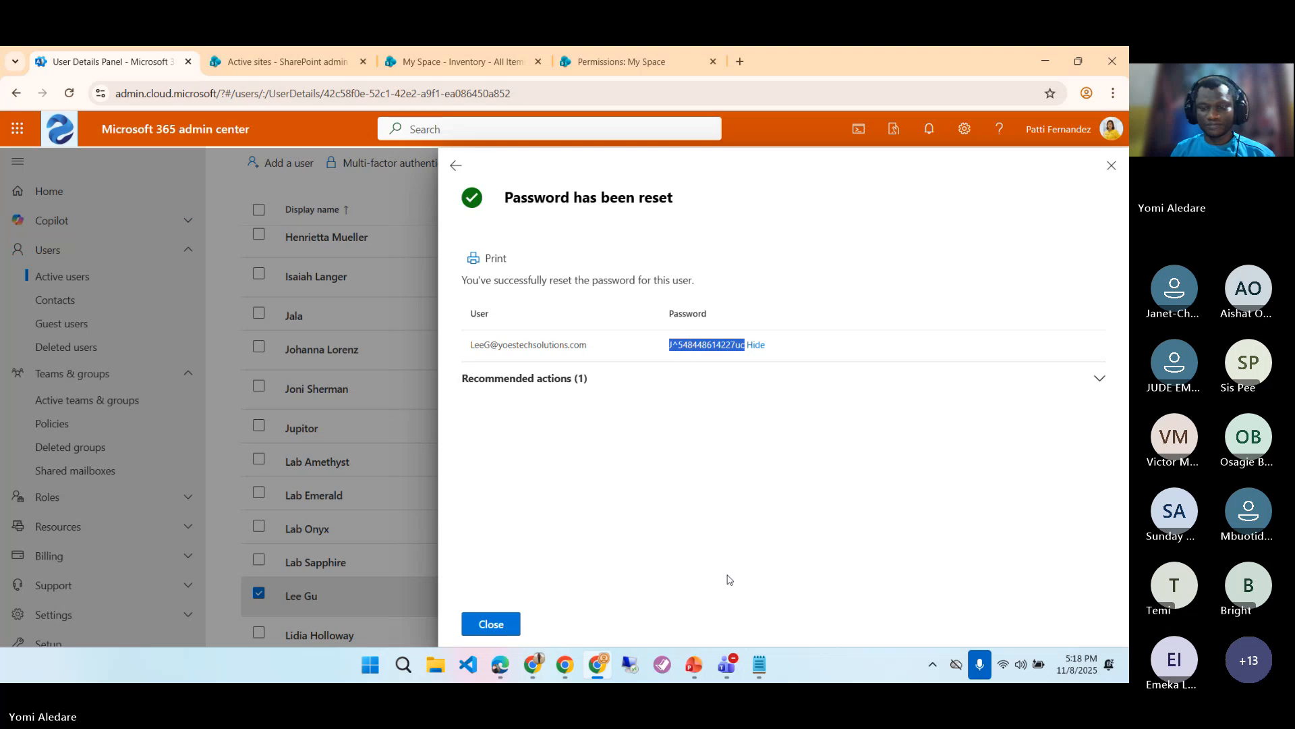
- Back in the guest window, paste the new account password and complete the user's sign-in
click(565, 666)
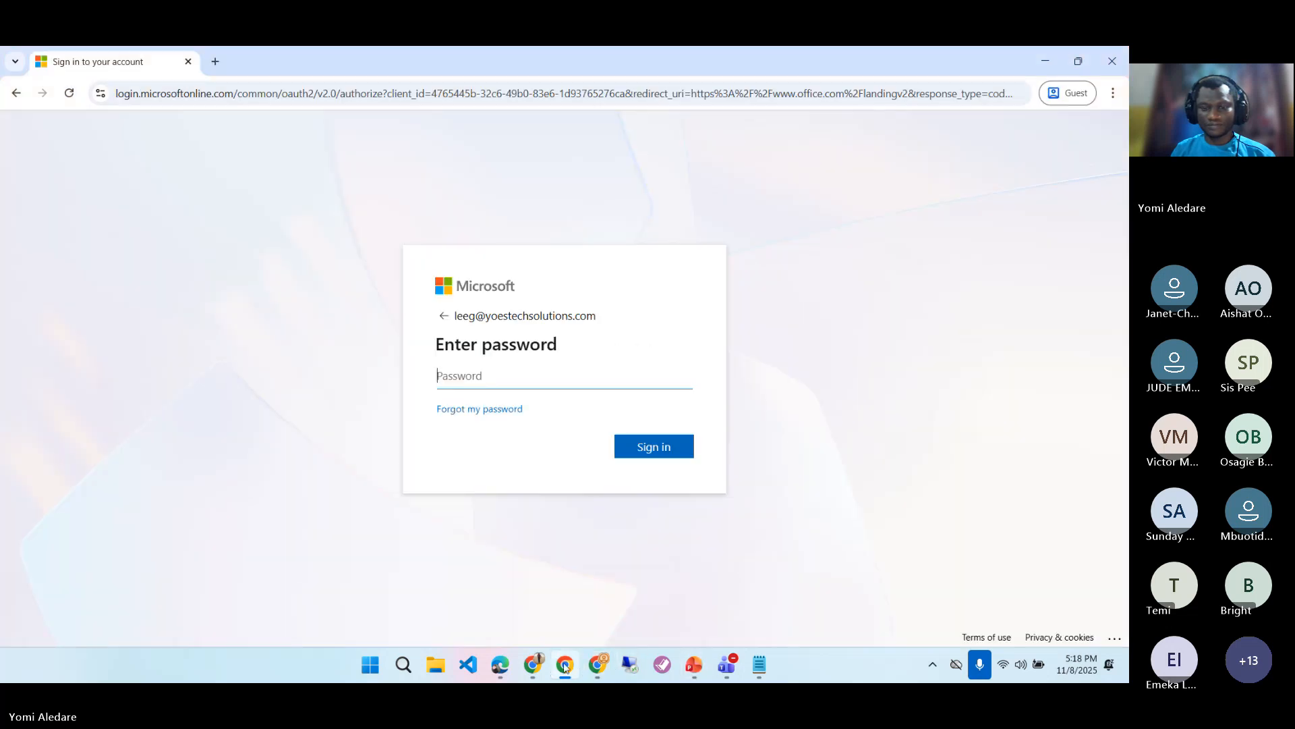
key(ctrl+v)
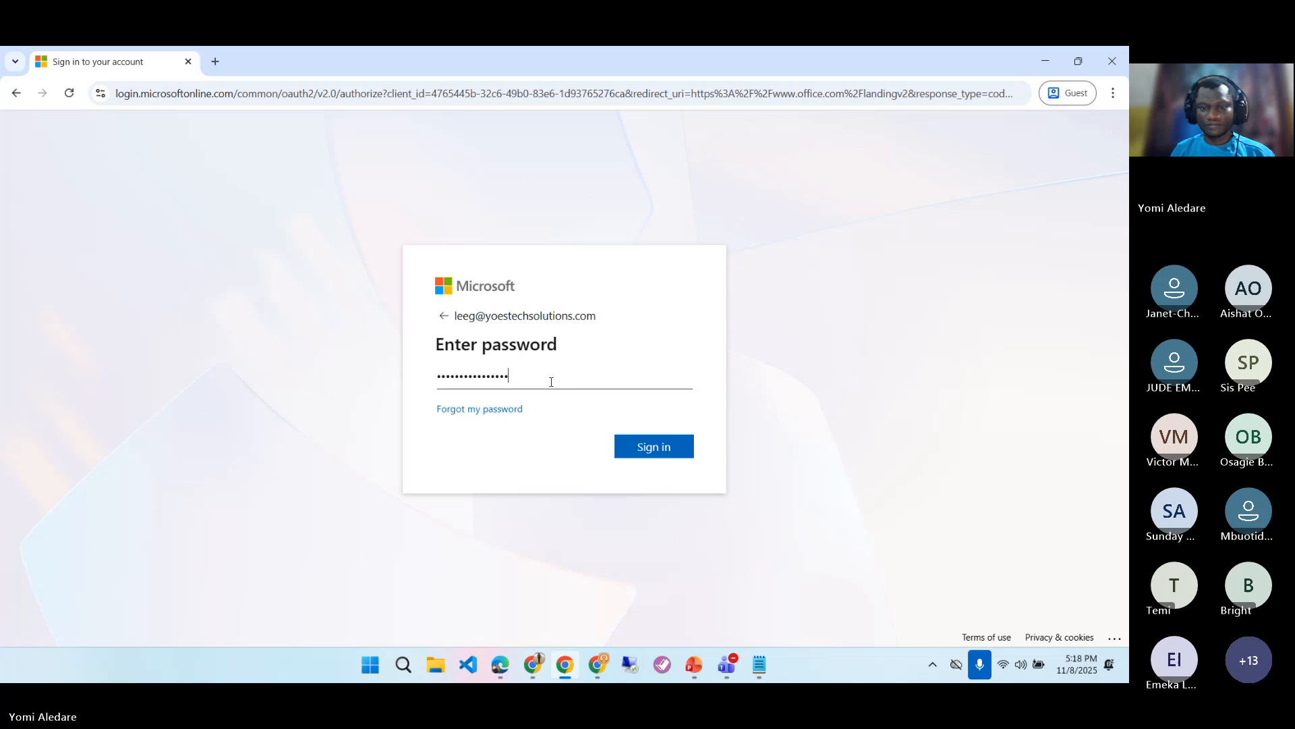
click(681, 451)
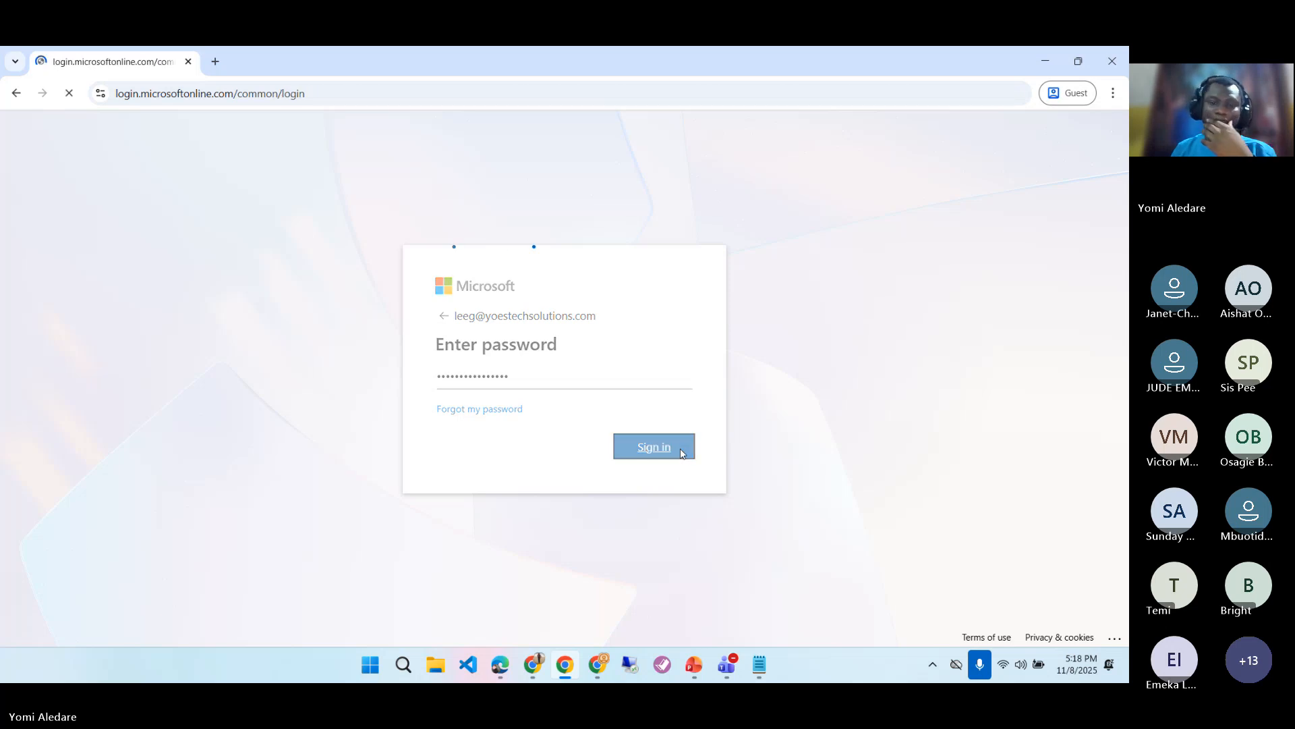
click(654, 454)
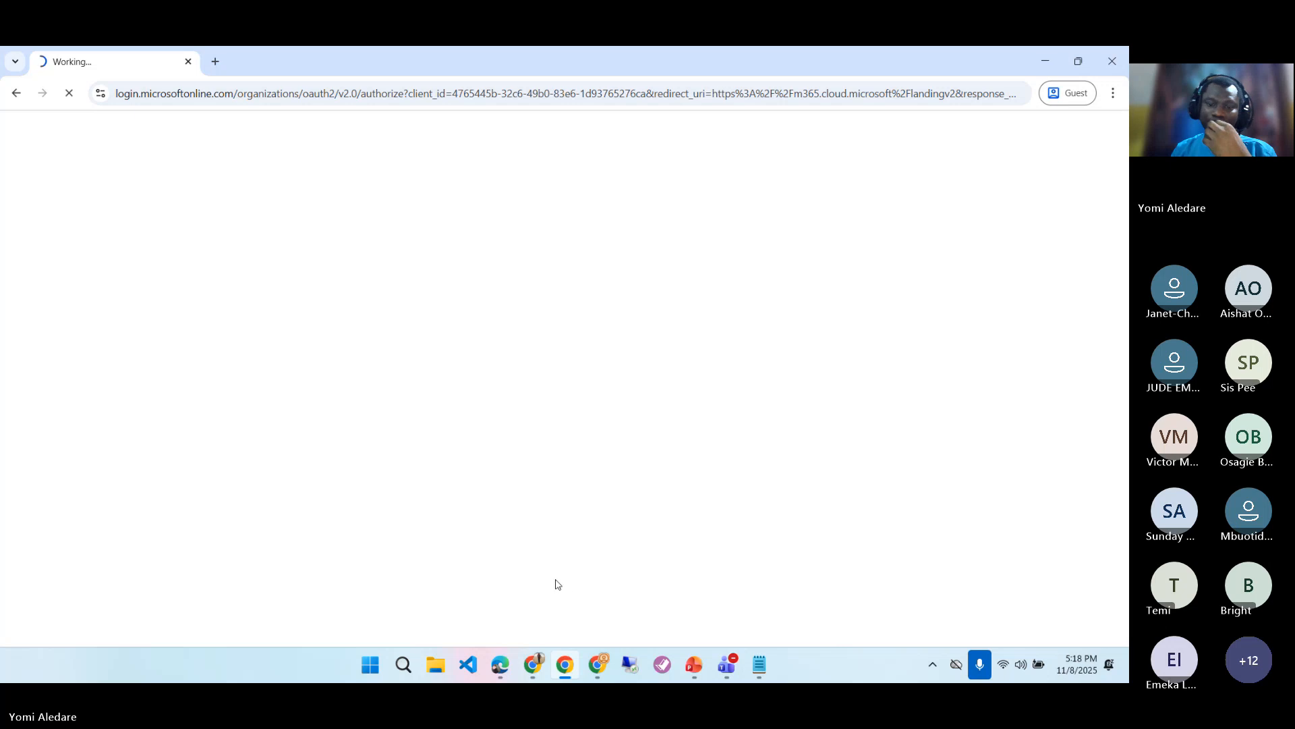
- In the administrator's window, check the invited user's permissions on the My Space site and close the check
click(539, 664)
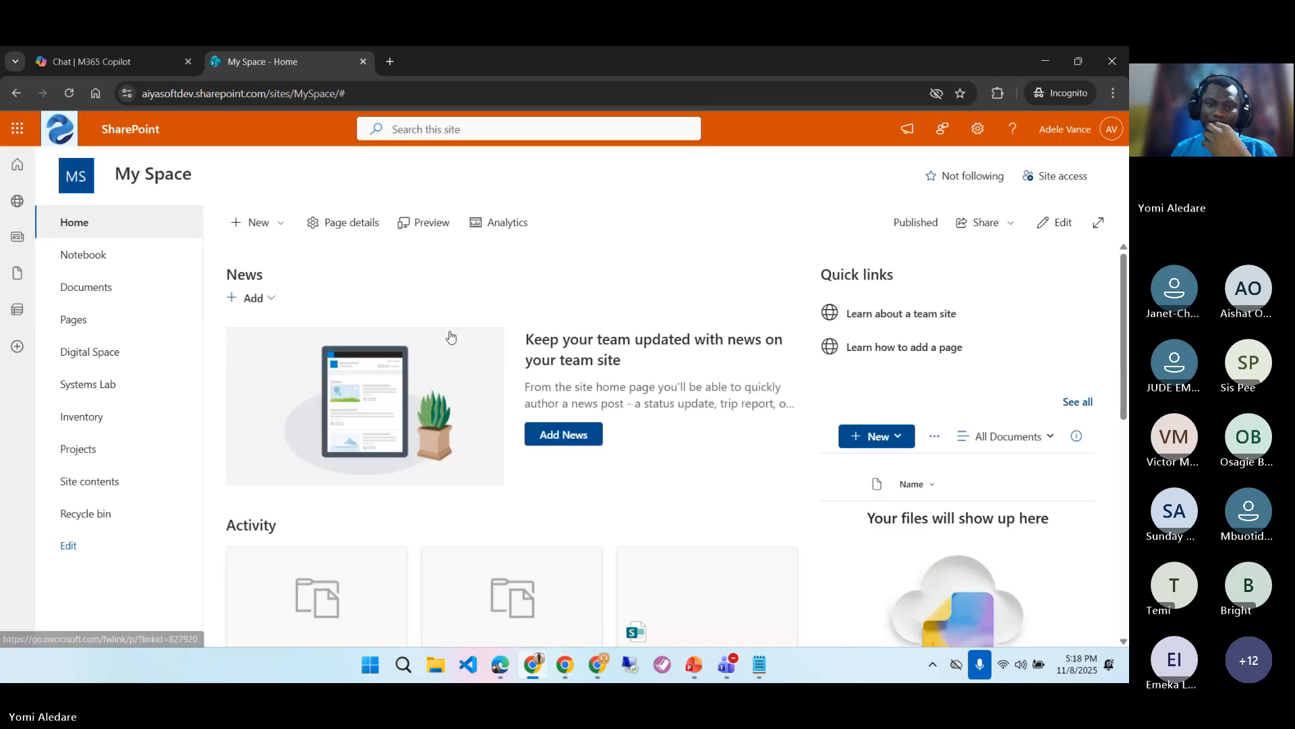
click(597, 664)
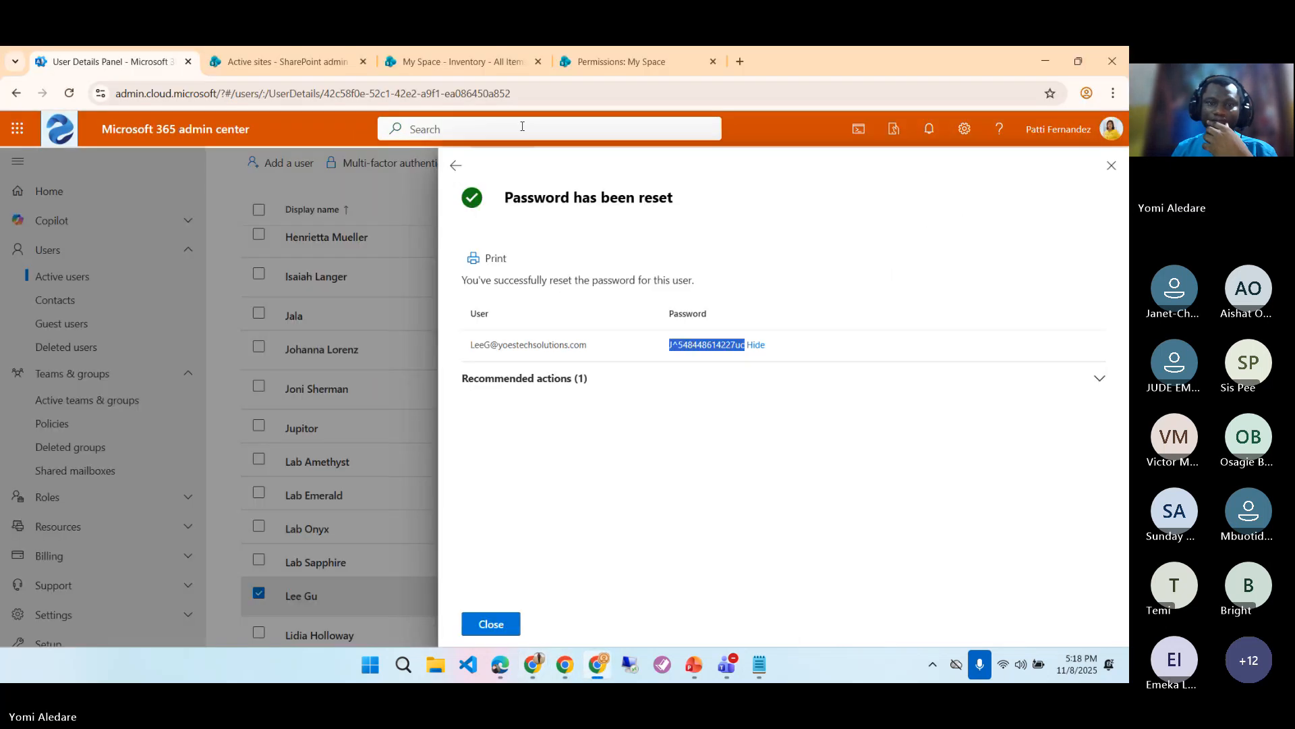
click(606, 61)
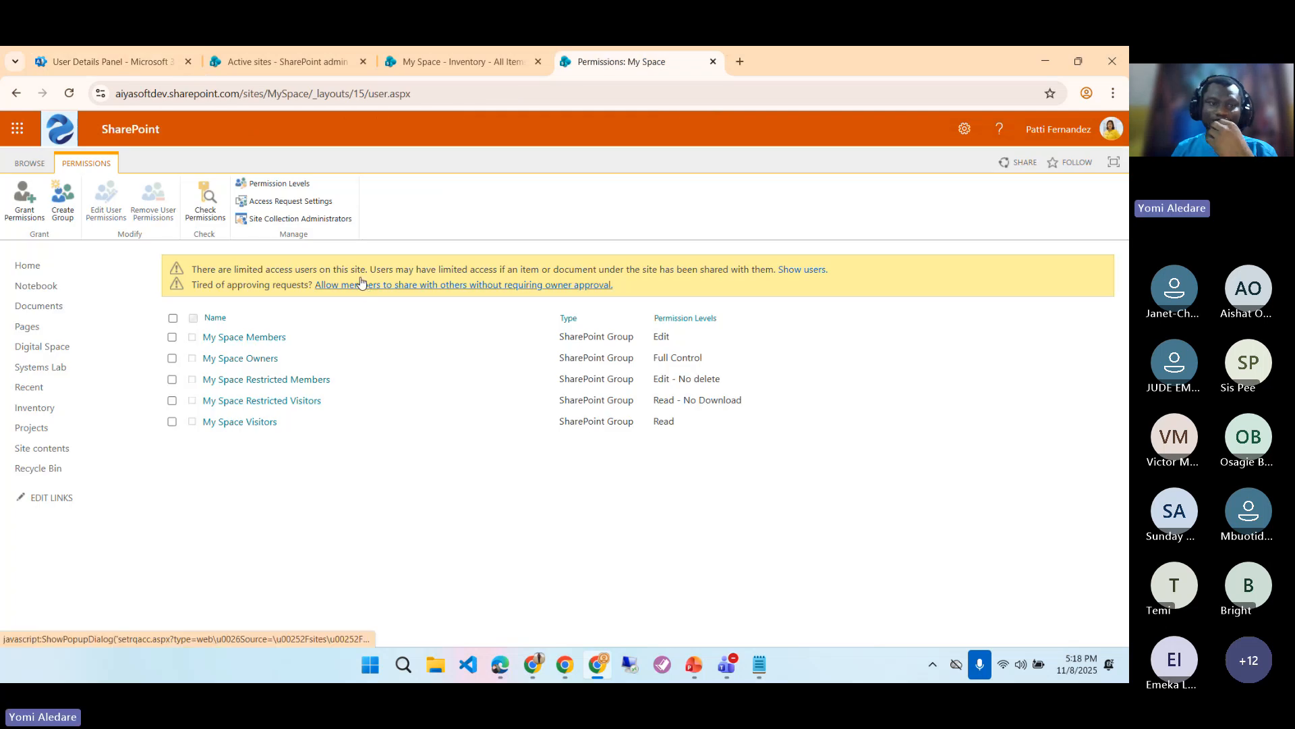
click(203, 213)
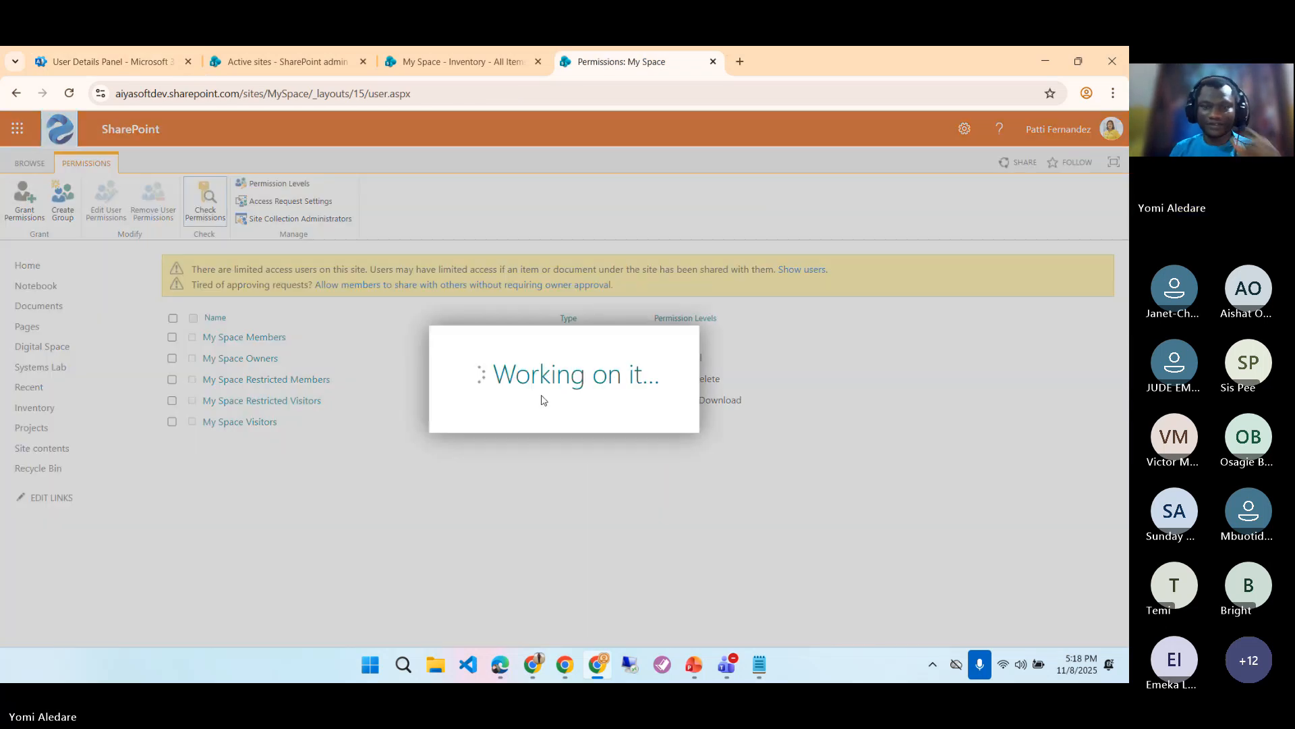
click(530, 371)
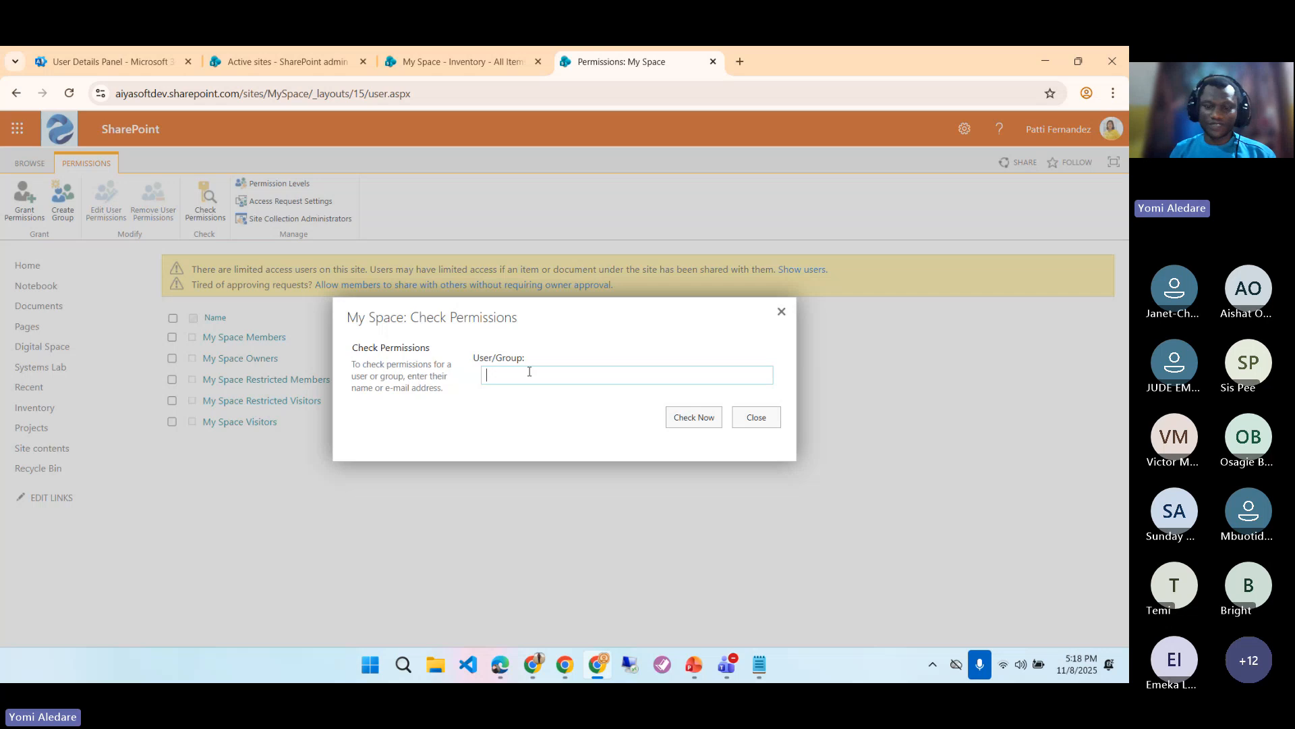
text(le)
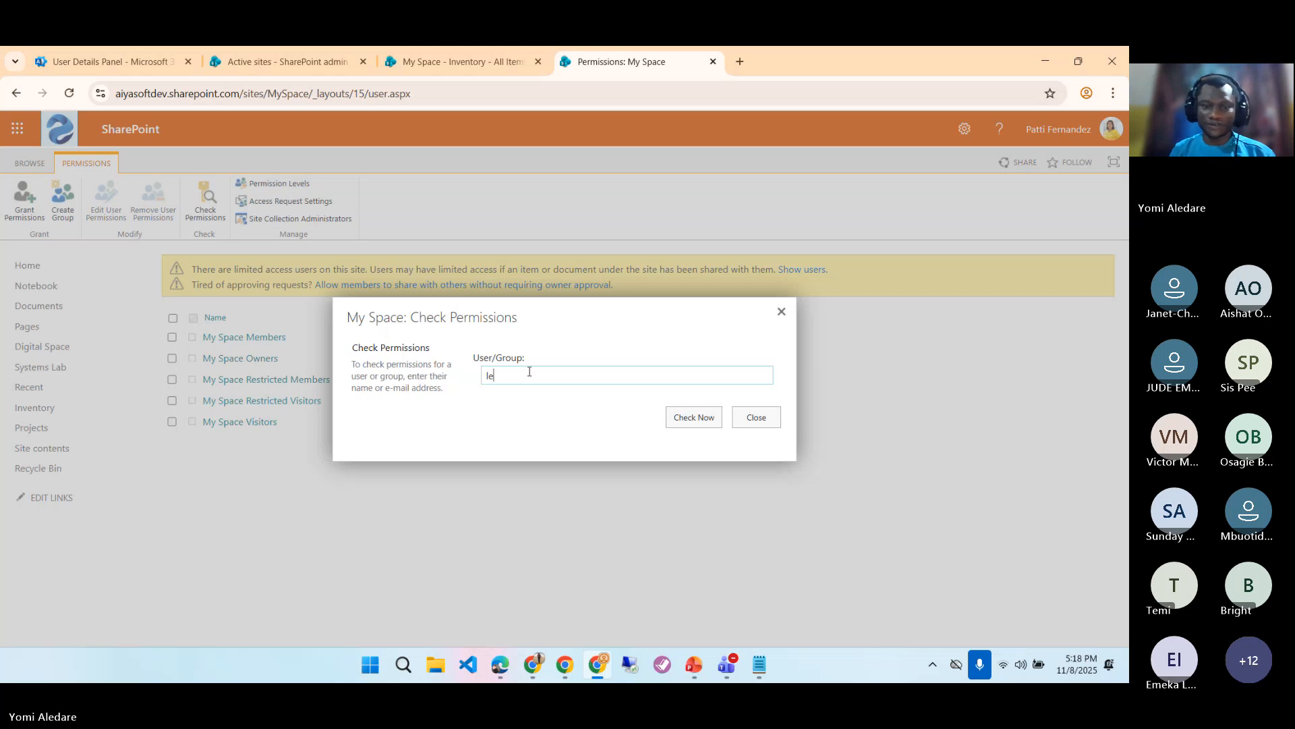
text(e)
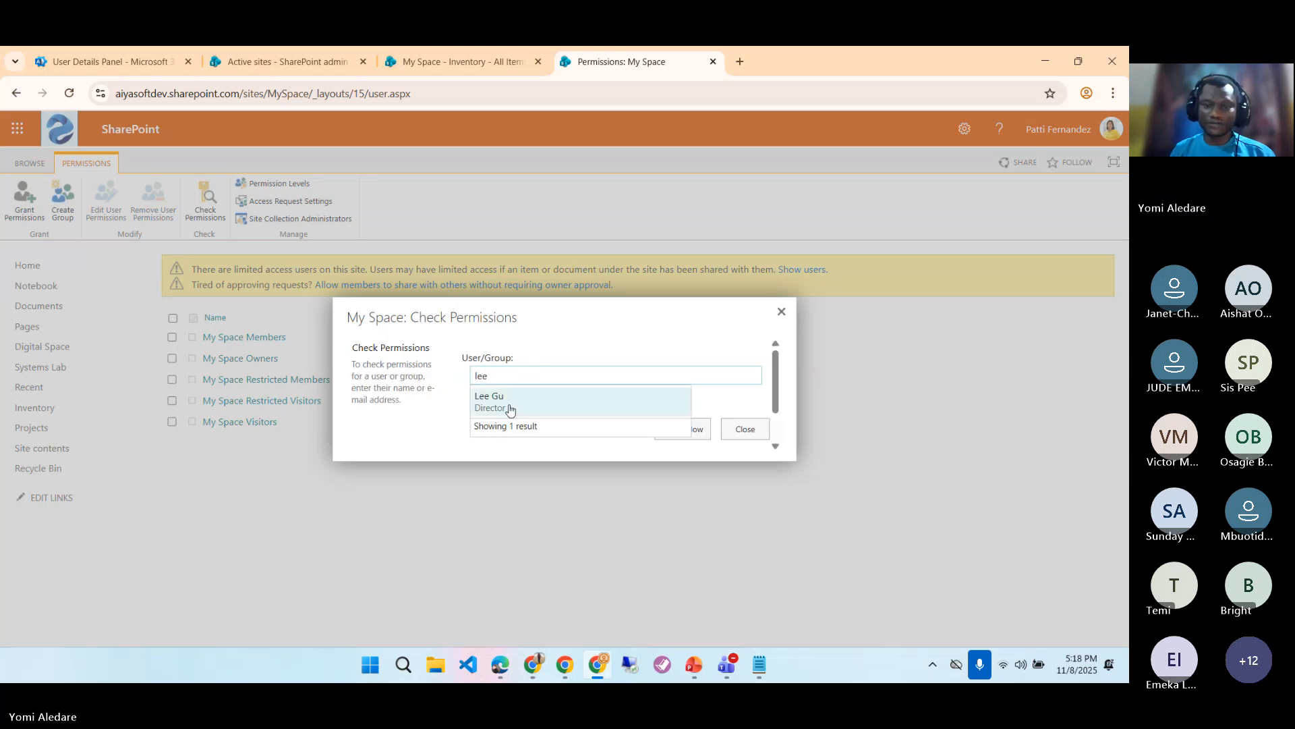
click(511, 408)
click(674, 429)
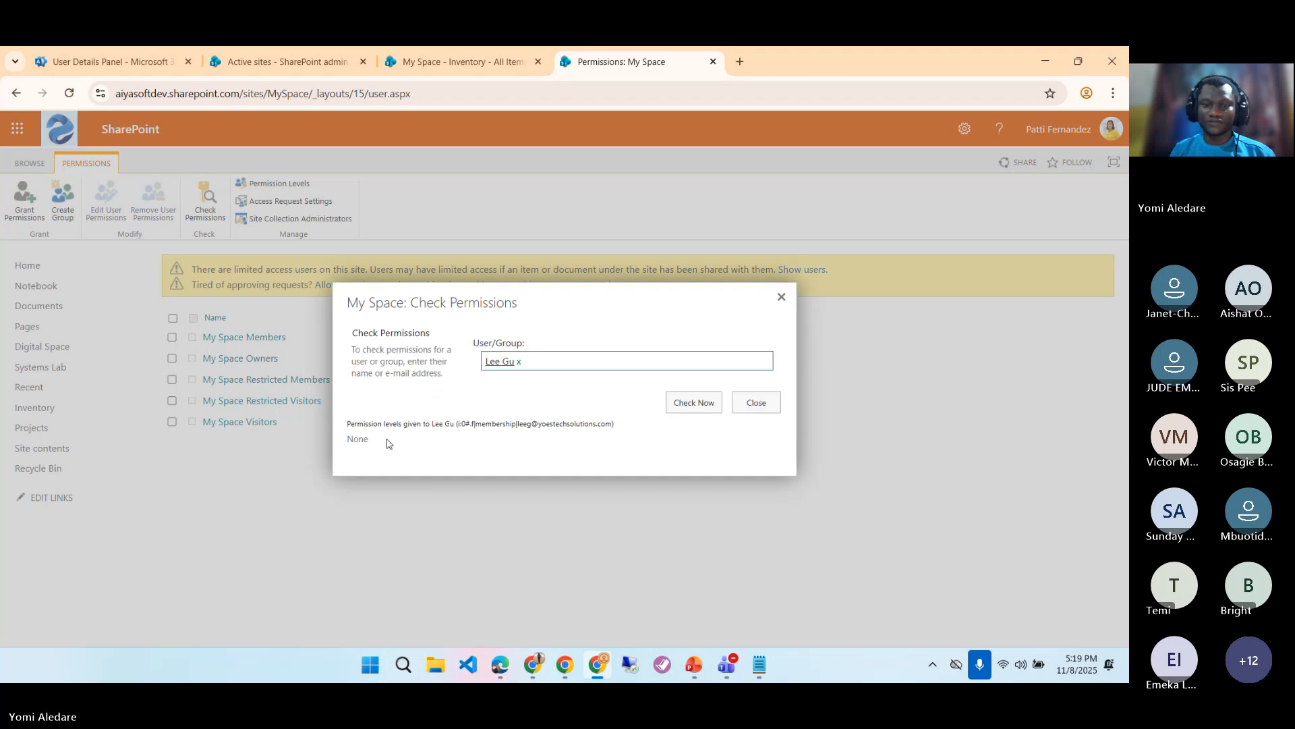
double_click(355, 440)
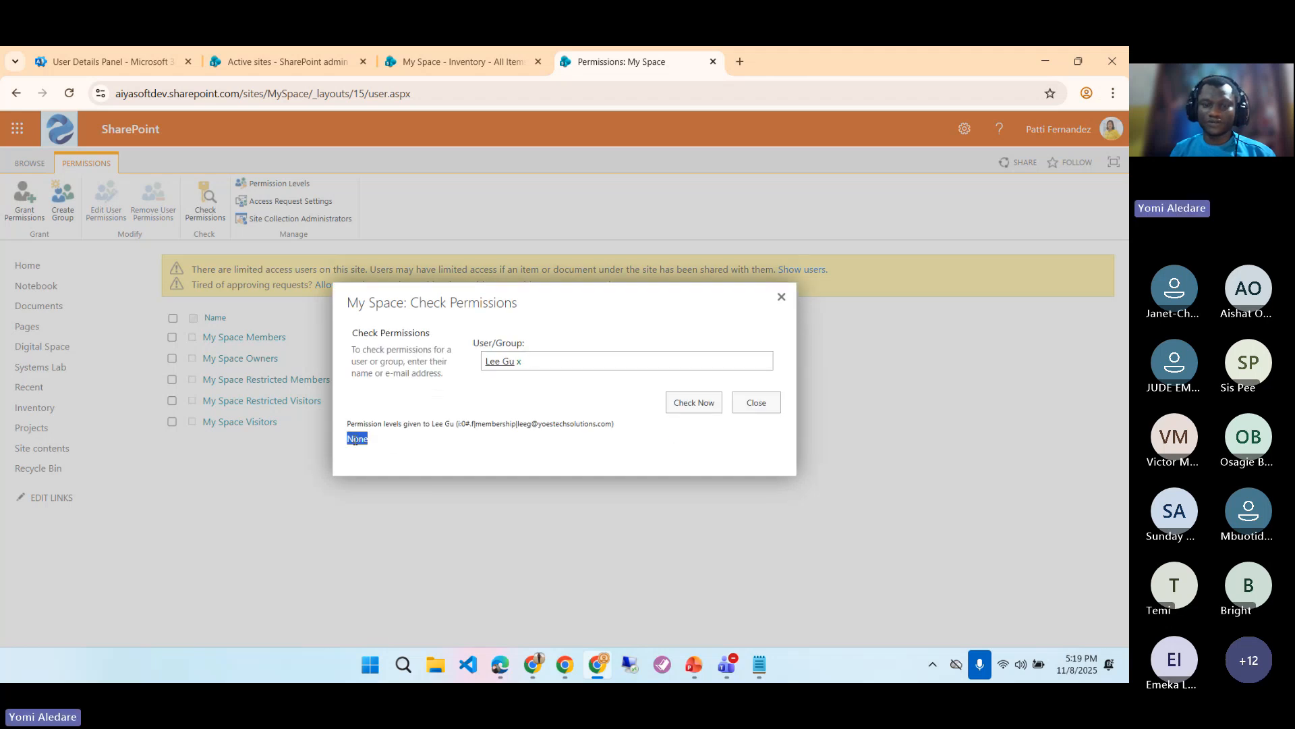
click(748, 404)
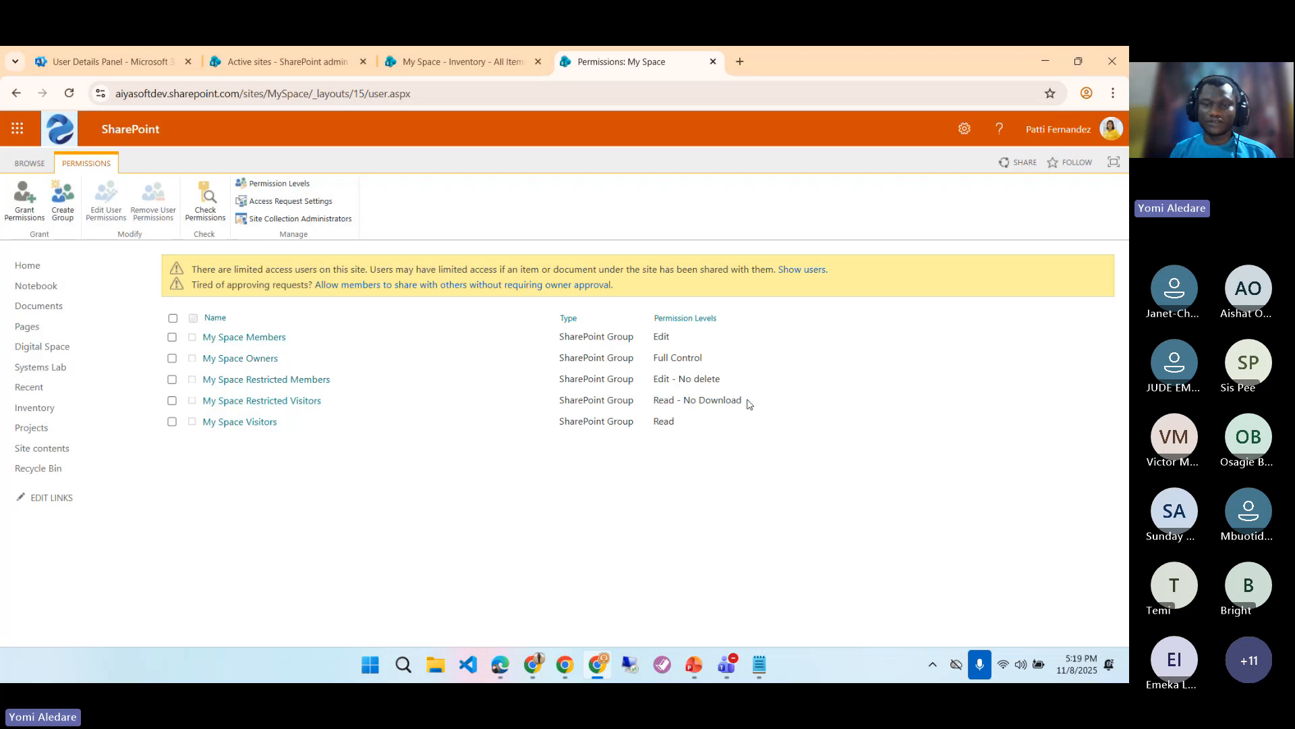
- Dismiss the Copilot welcome in the guest window, then from the member's window share My Space with the invited user, keeping the email notification
click(564, 668)
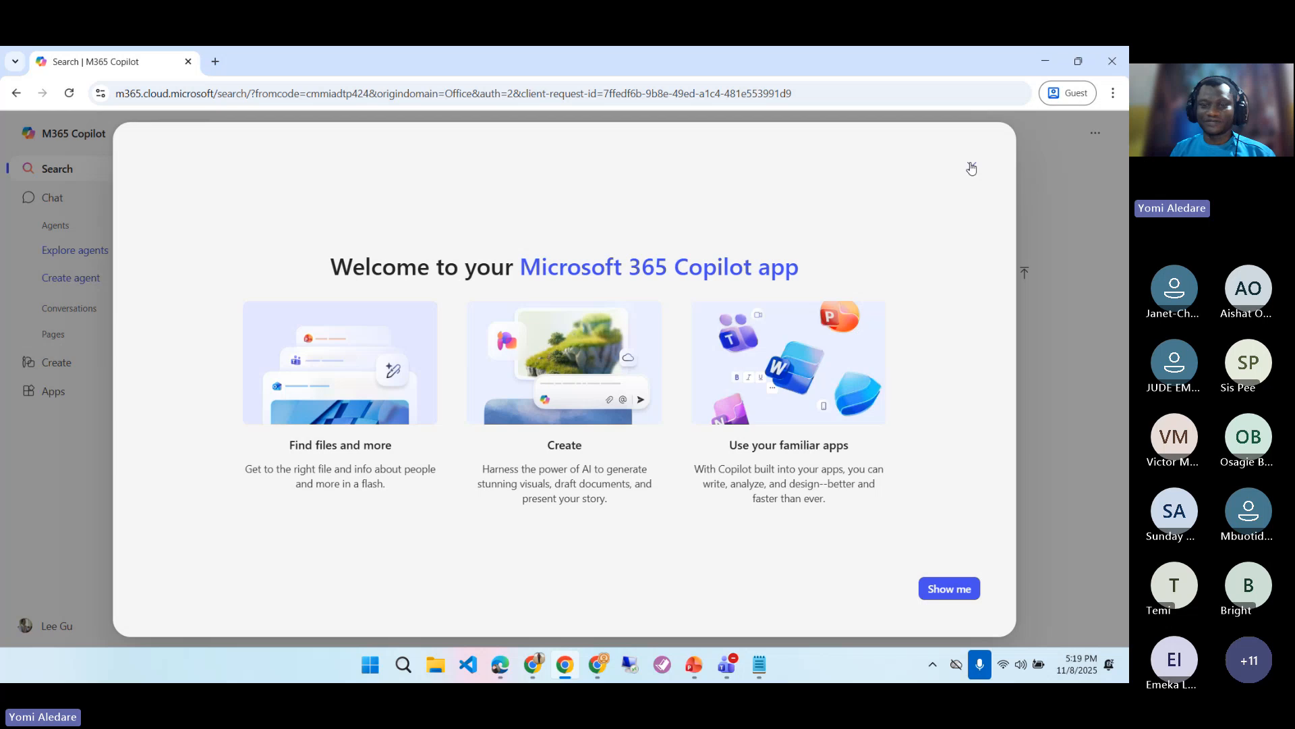
click(972, 168)
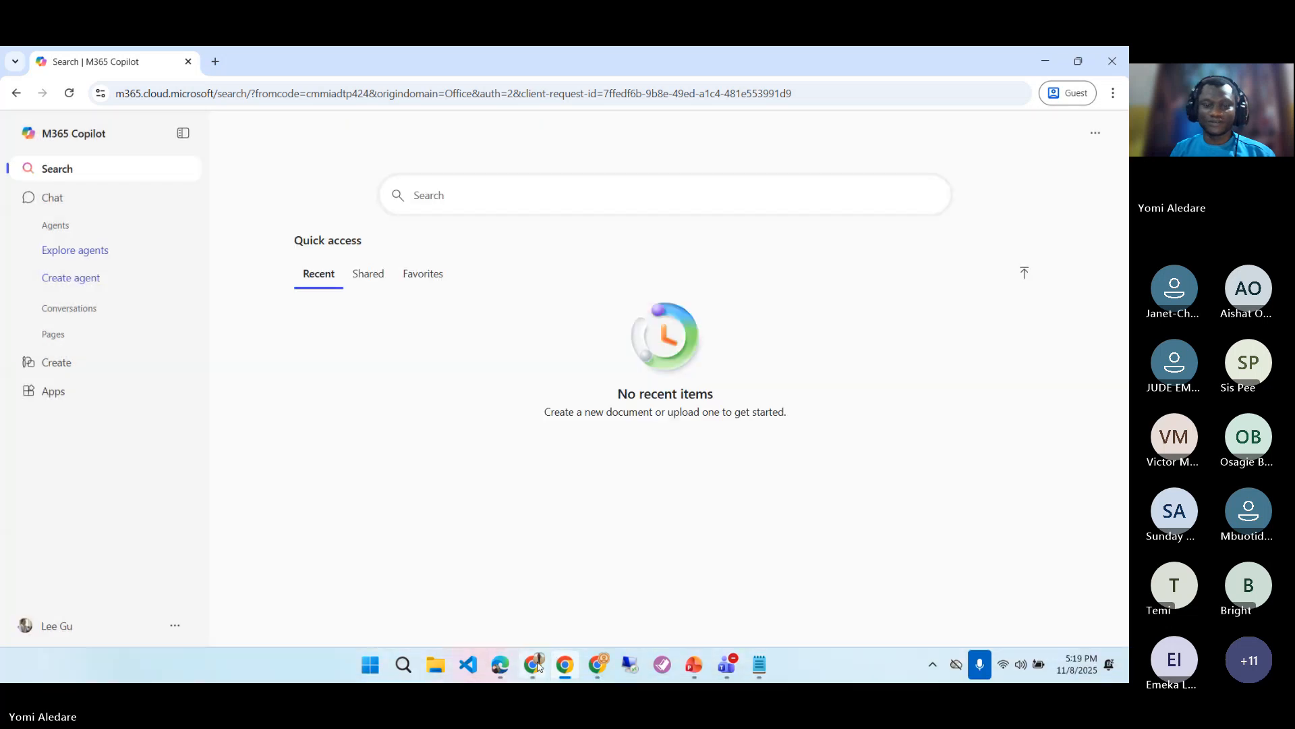
click(533, 670)
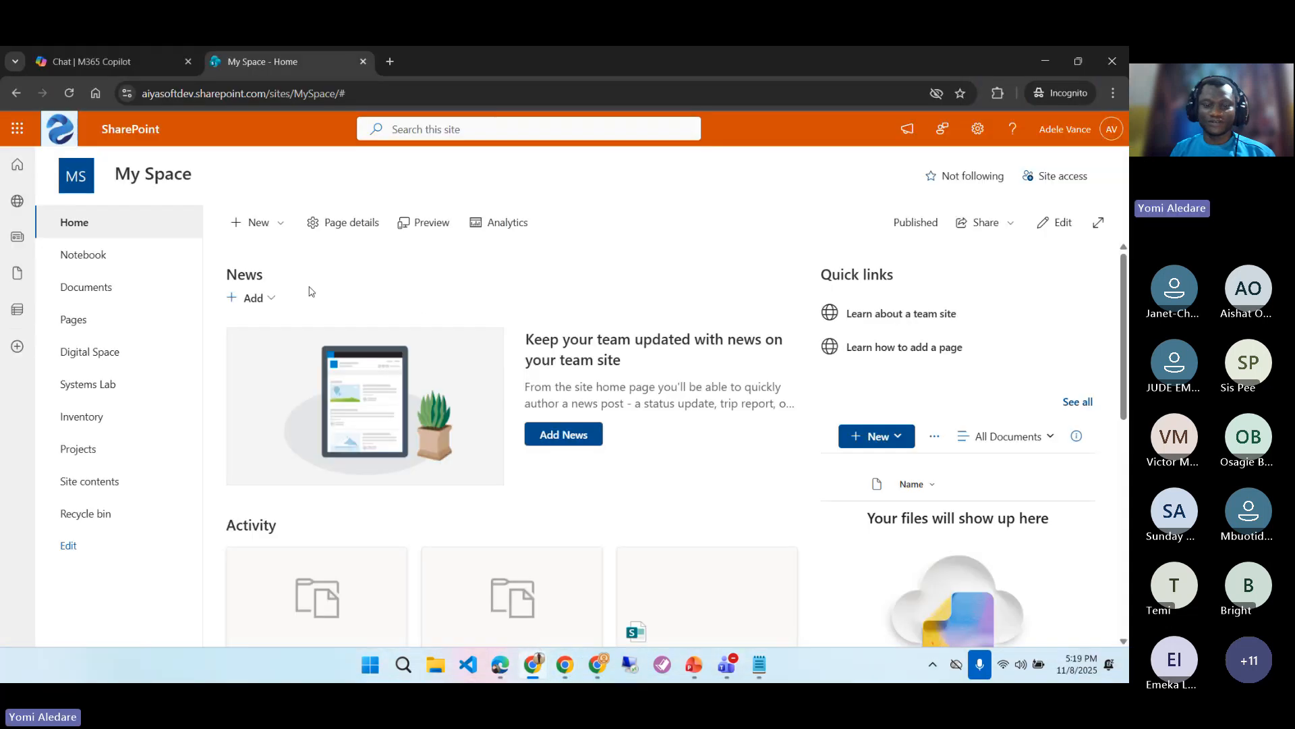
click(978, 129)
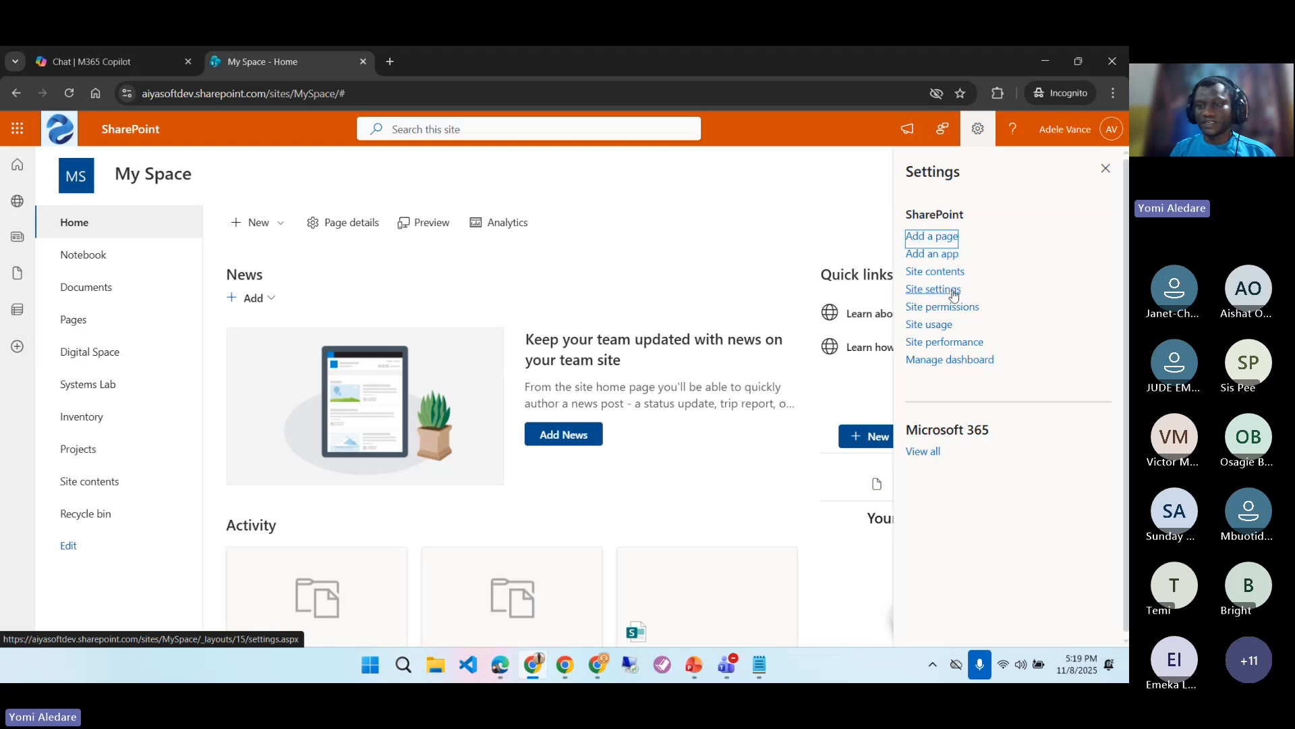
click(943, 307)
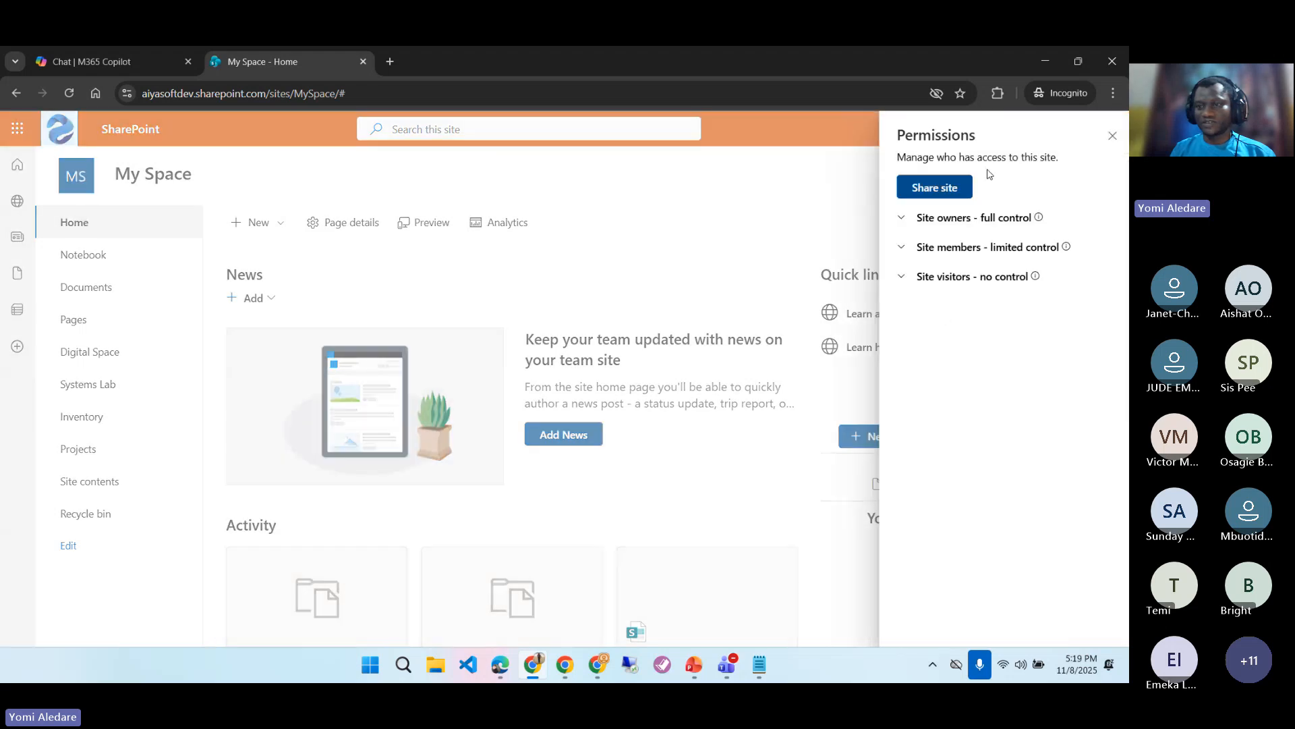
click(954, 186)
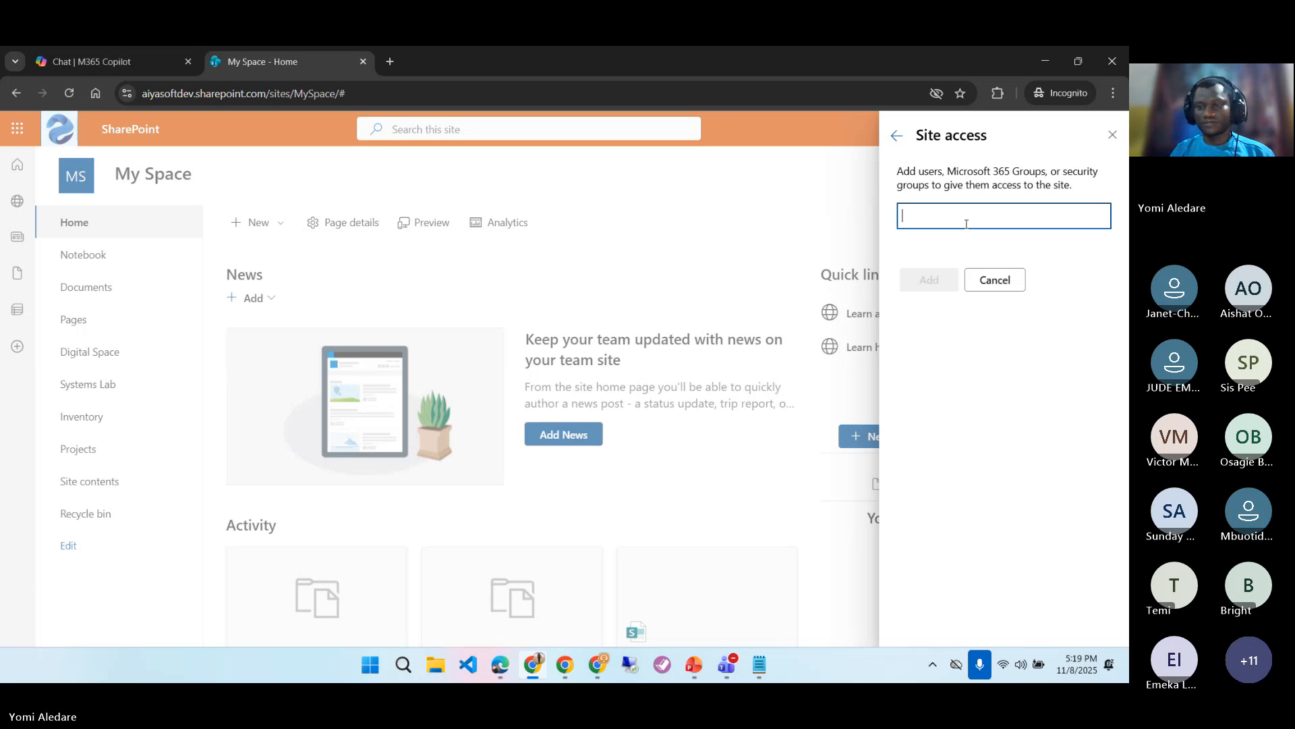
text(l)
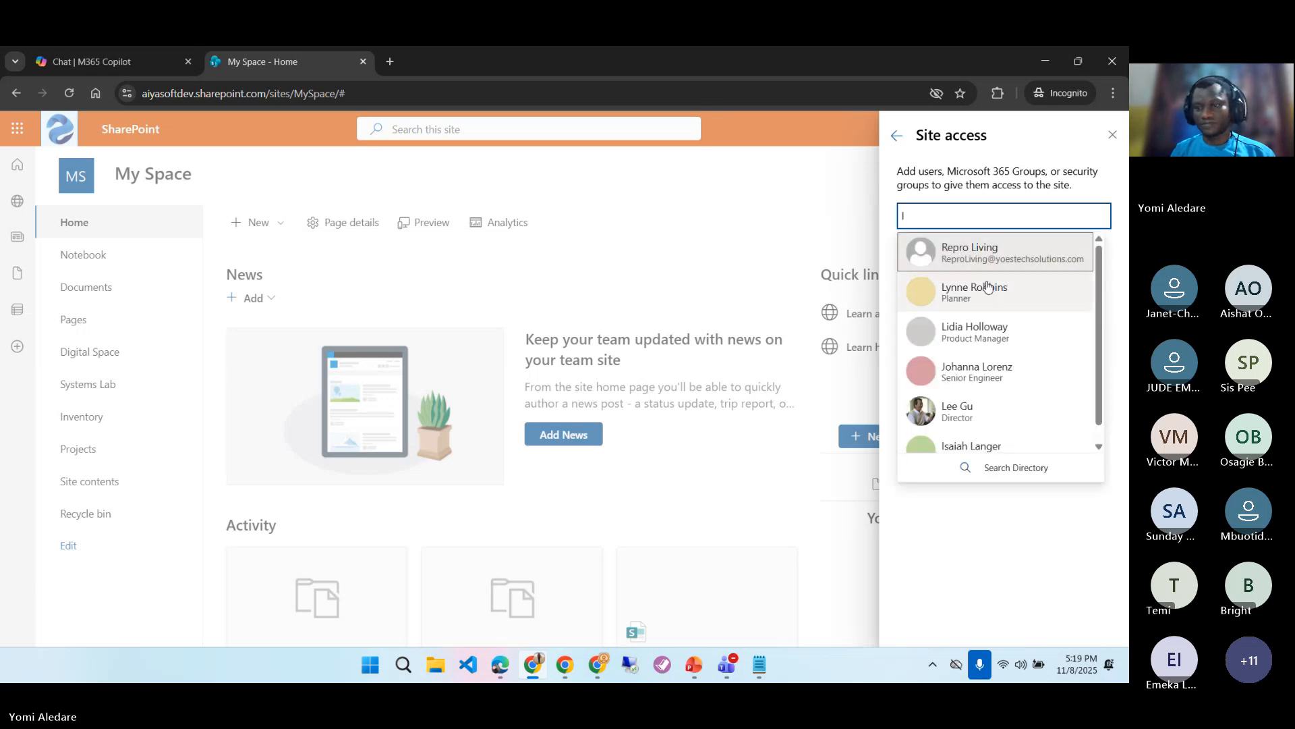
click(974, 410)
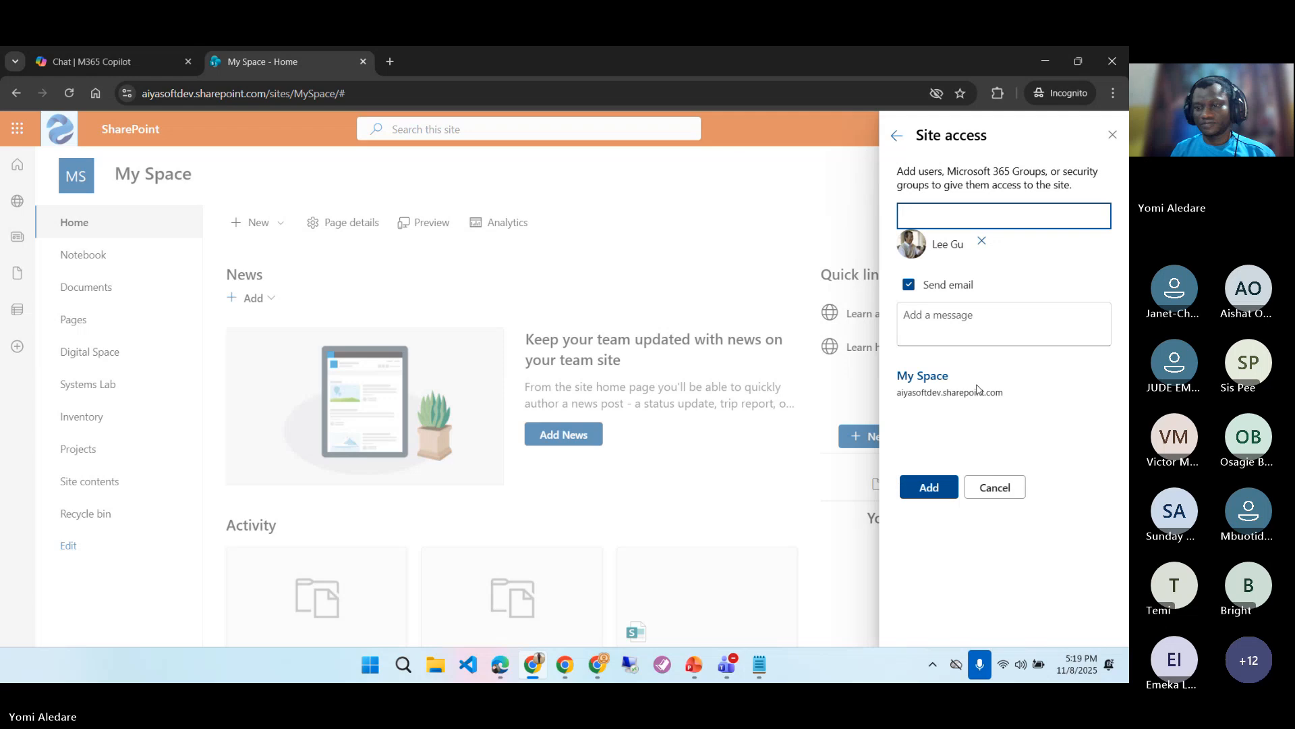
click(940, 487)
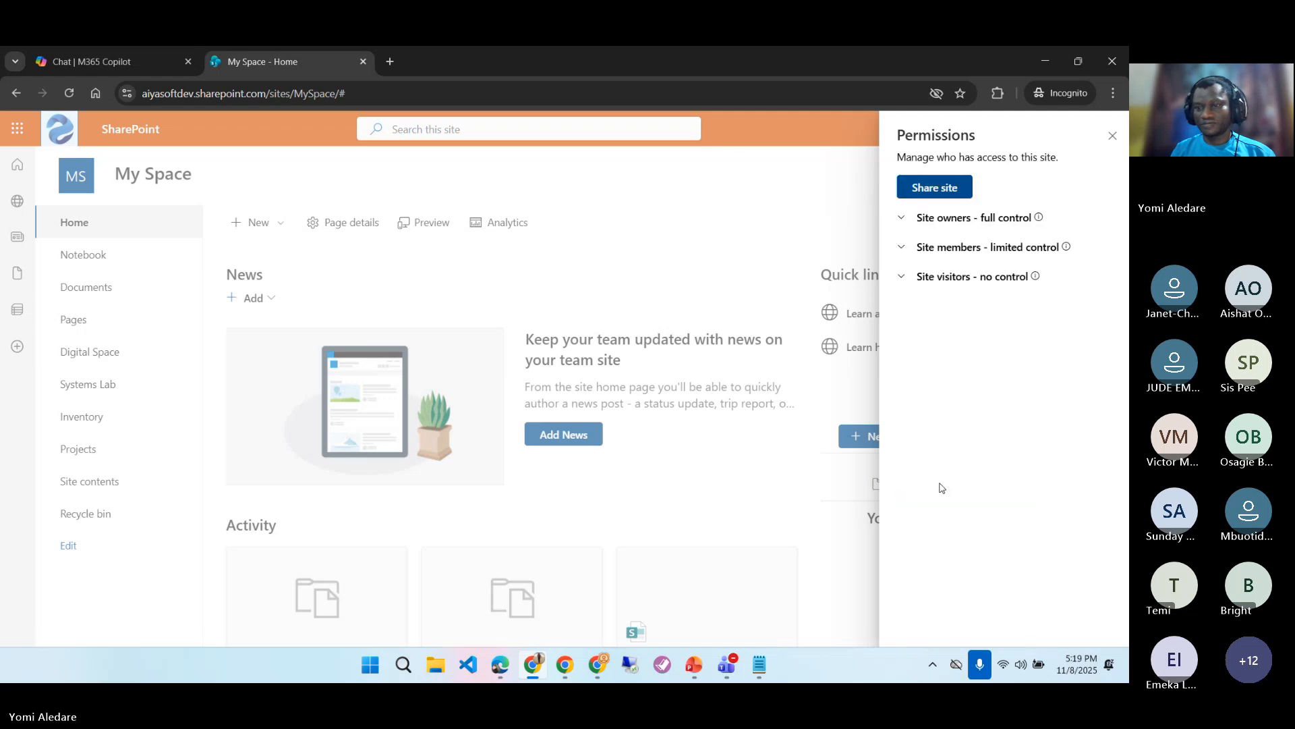
- Review the site owners, members and visitors in the My Space permissions, then close the permissions and settings
click(901, 219)
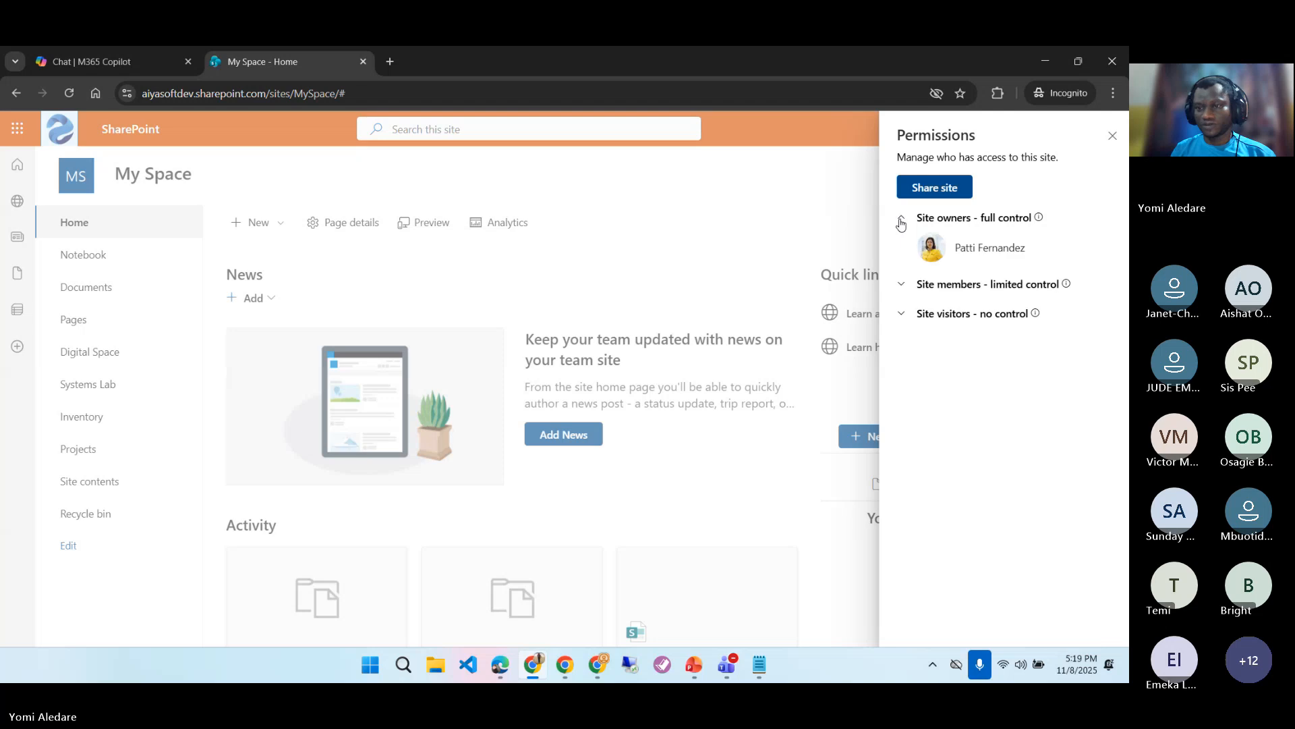
click(908, 287)
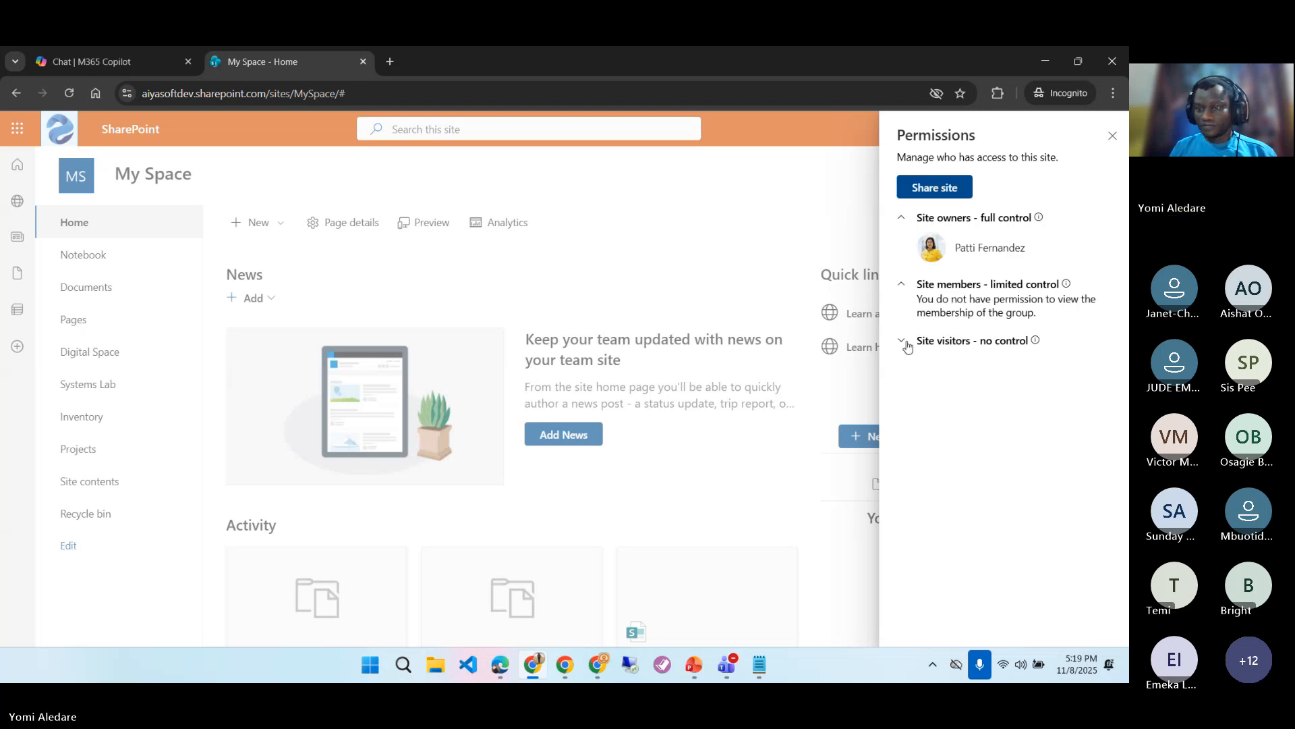
click(902, 342)
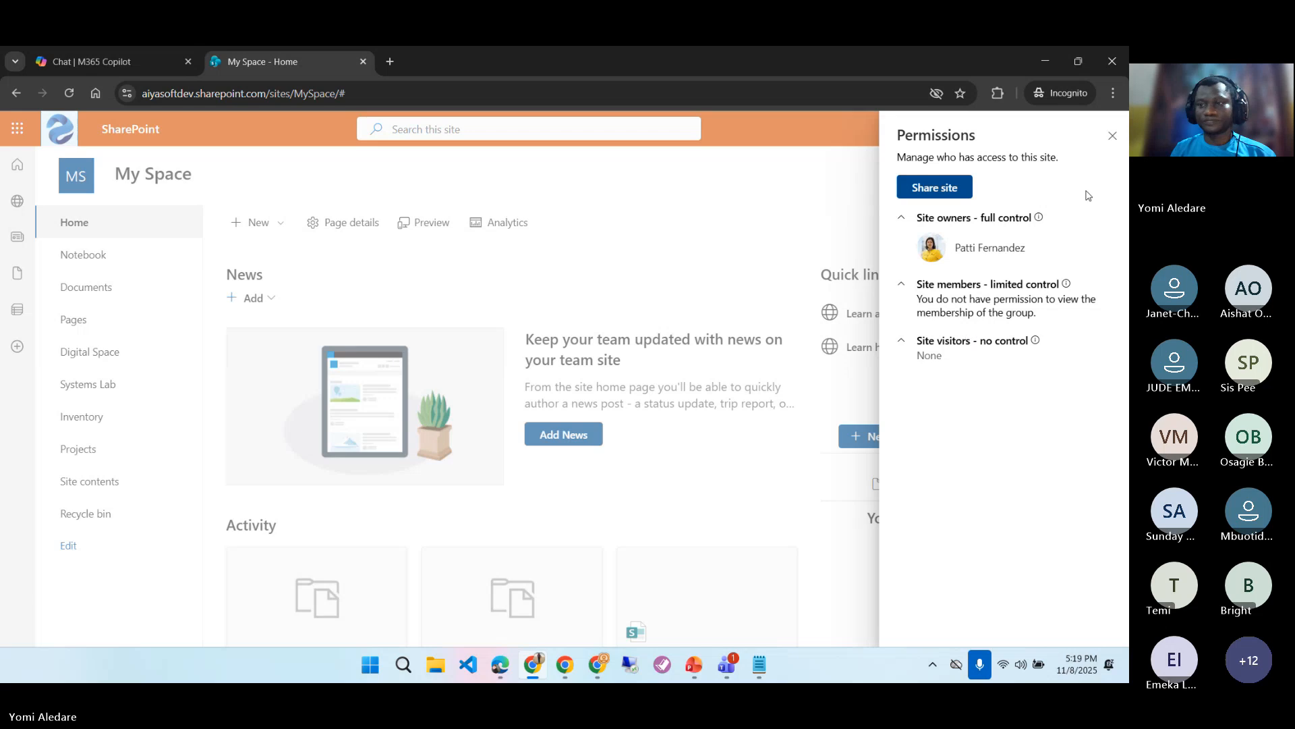
click(1113, 138)
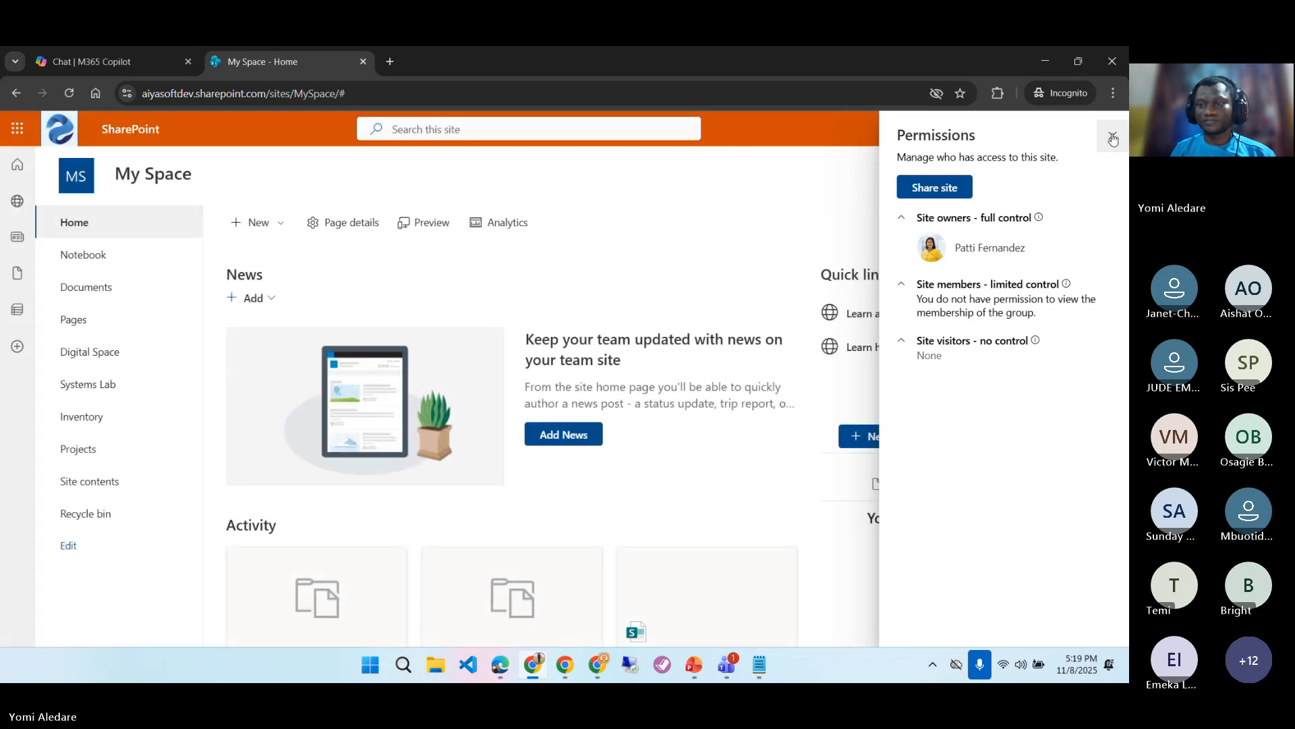
click(1104, 171)
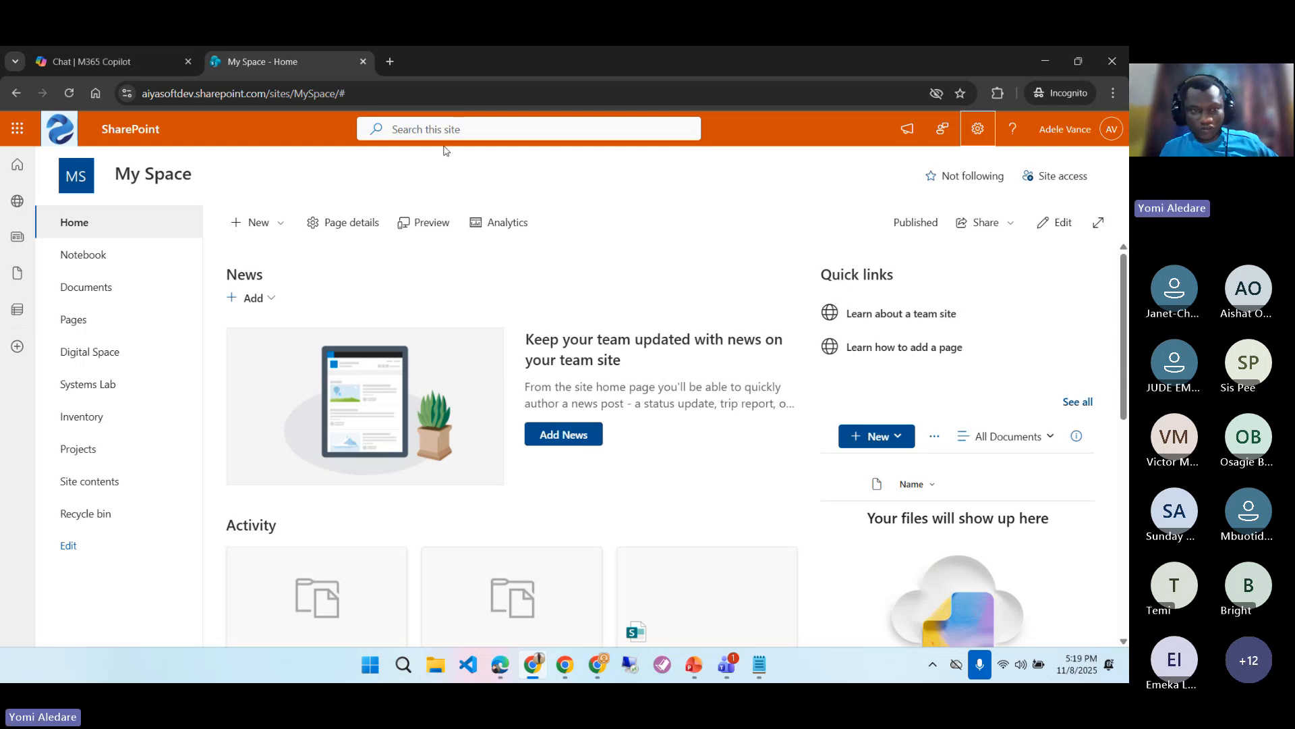
- Copy the My Space site address, open it in a new tab of the guest window and request access with the default message
click(393, 95)
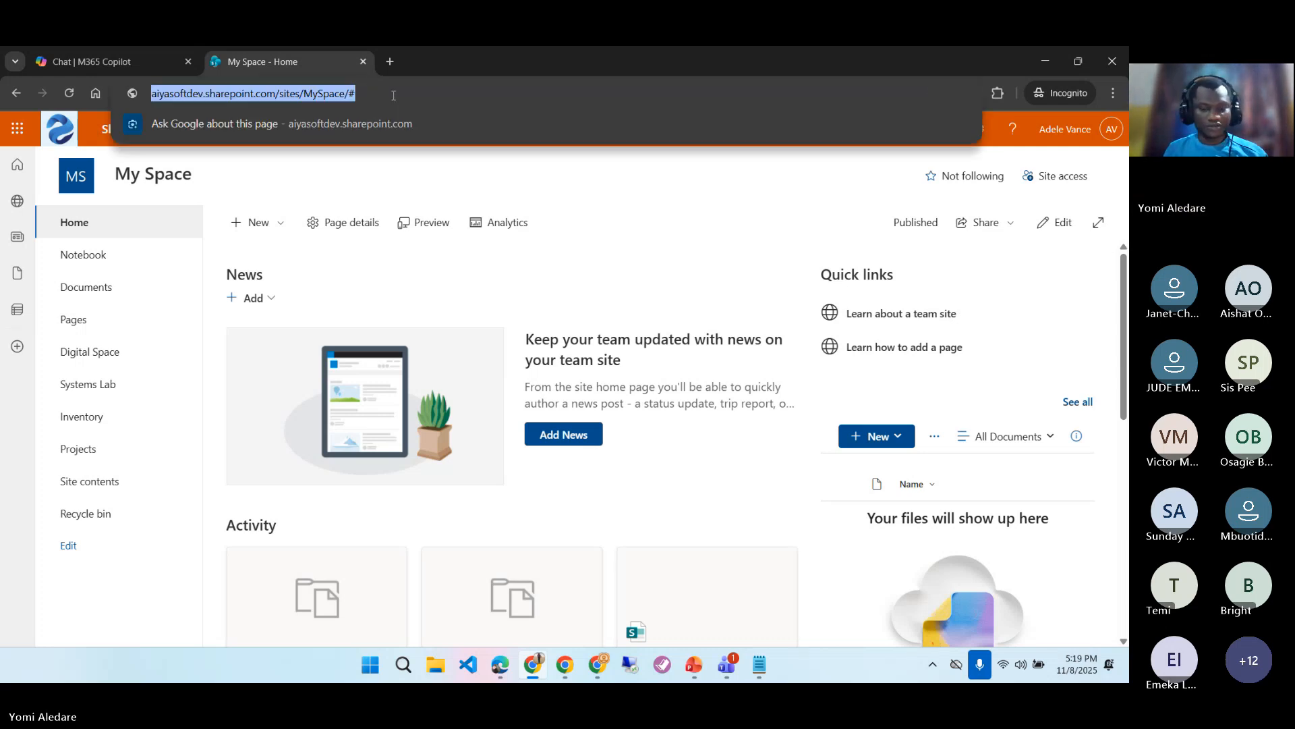
click(597, 664)
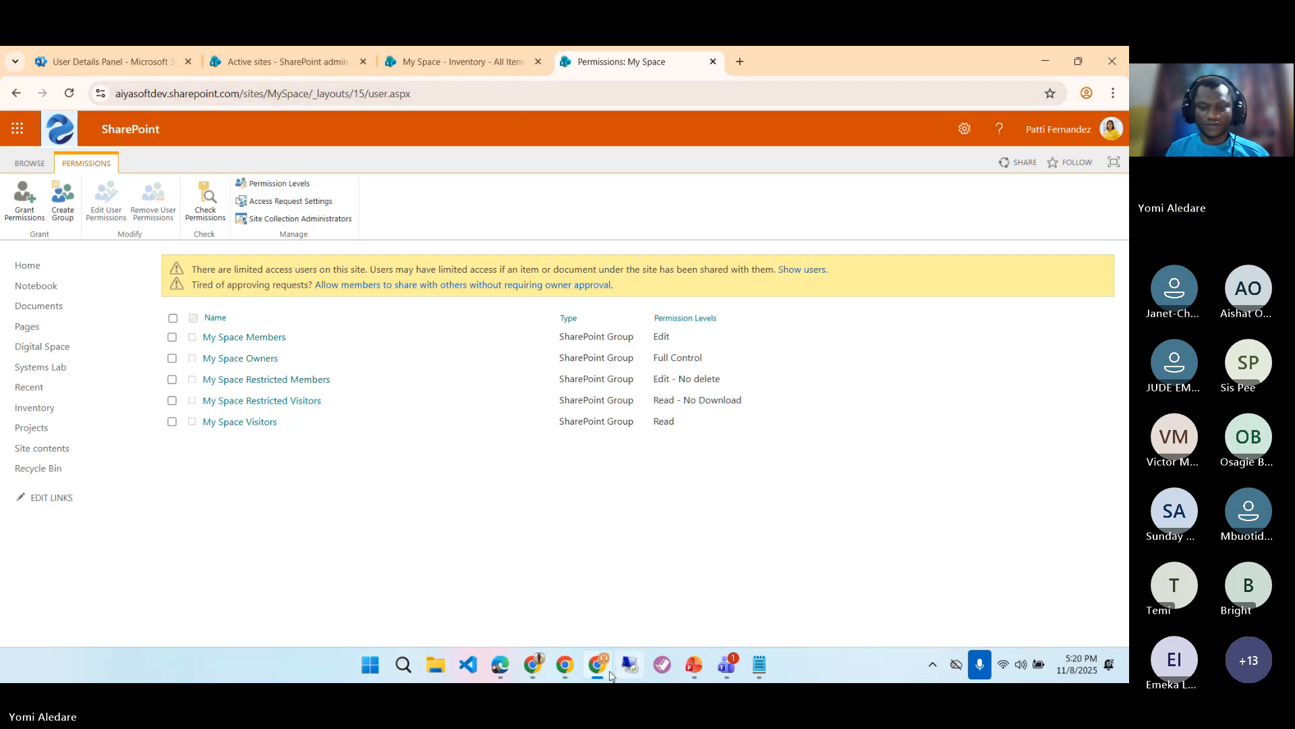
click(564, 664)
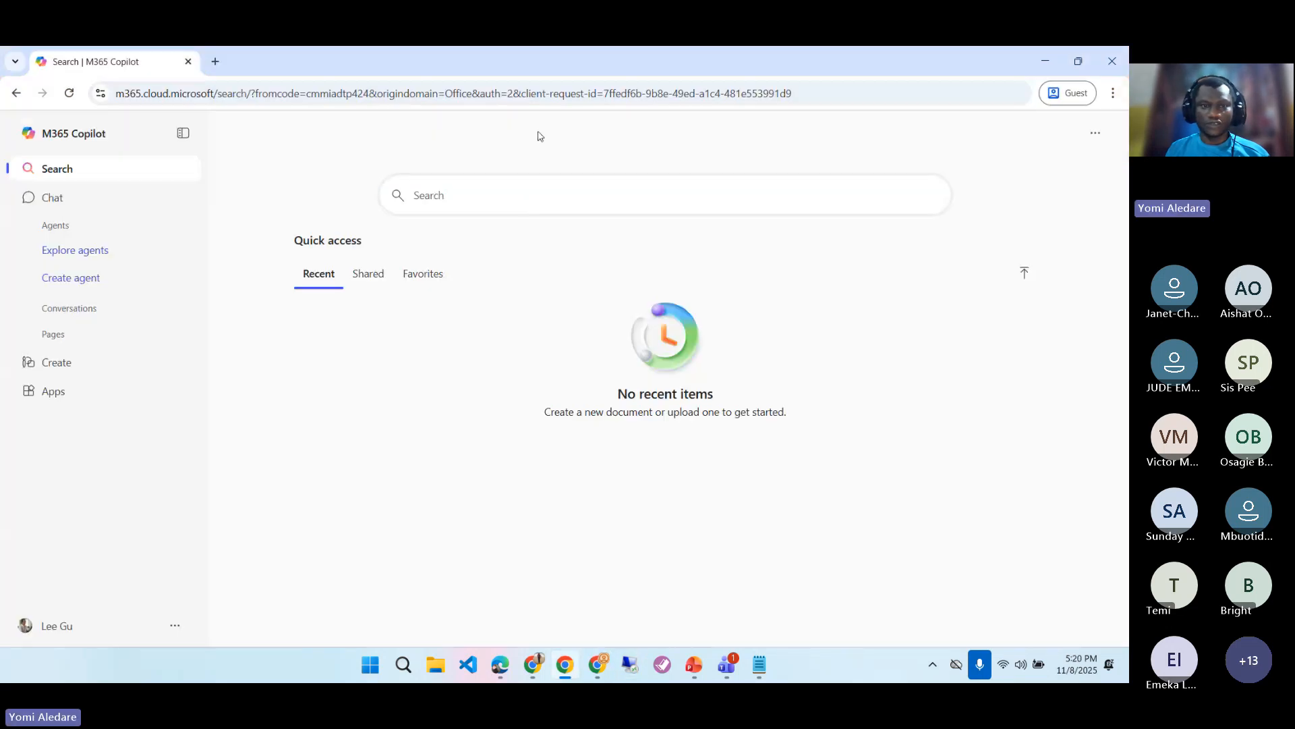
click(217, 63)
text(https://aiyasoftdev.sharepoint.com/sites/MySpace/#)
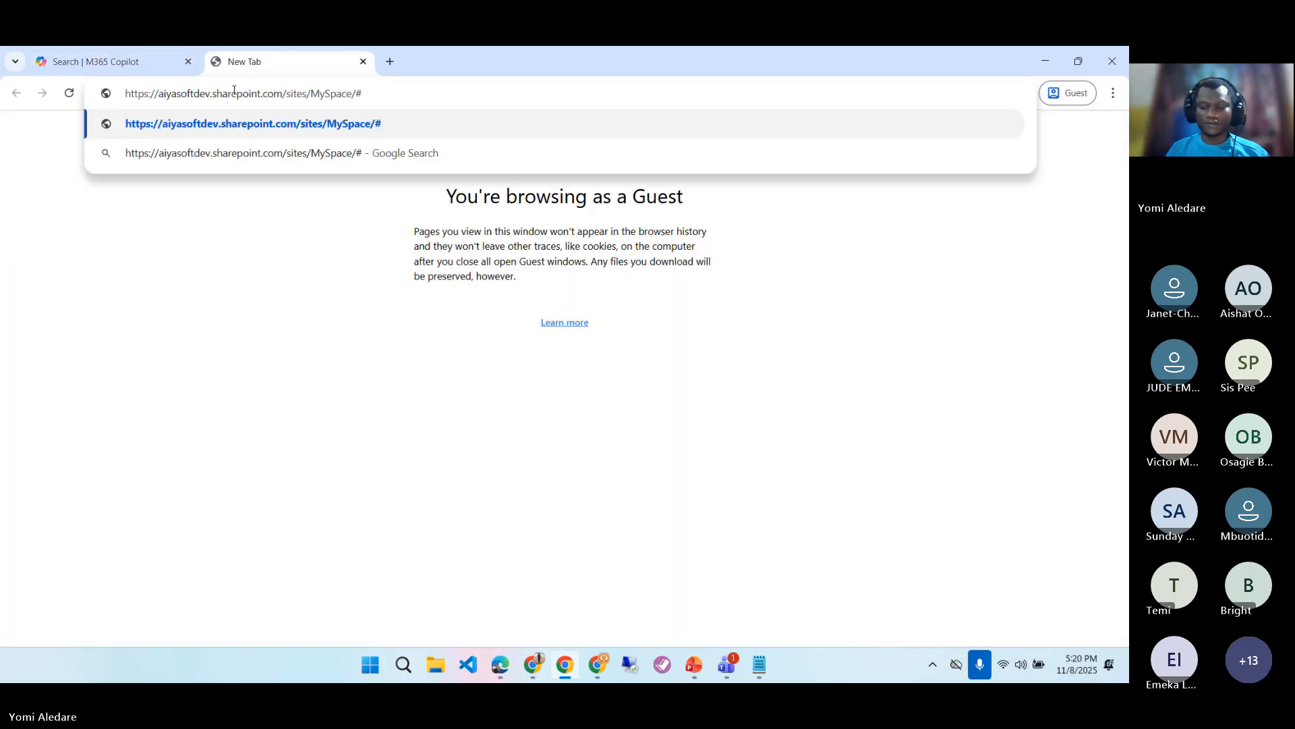
key(Return)
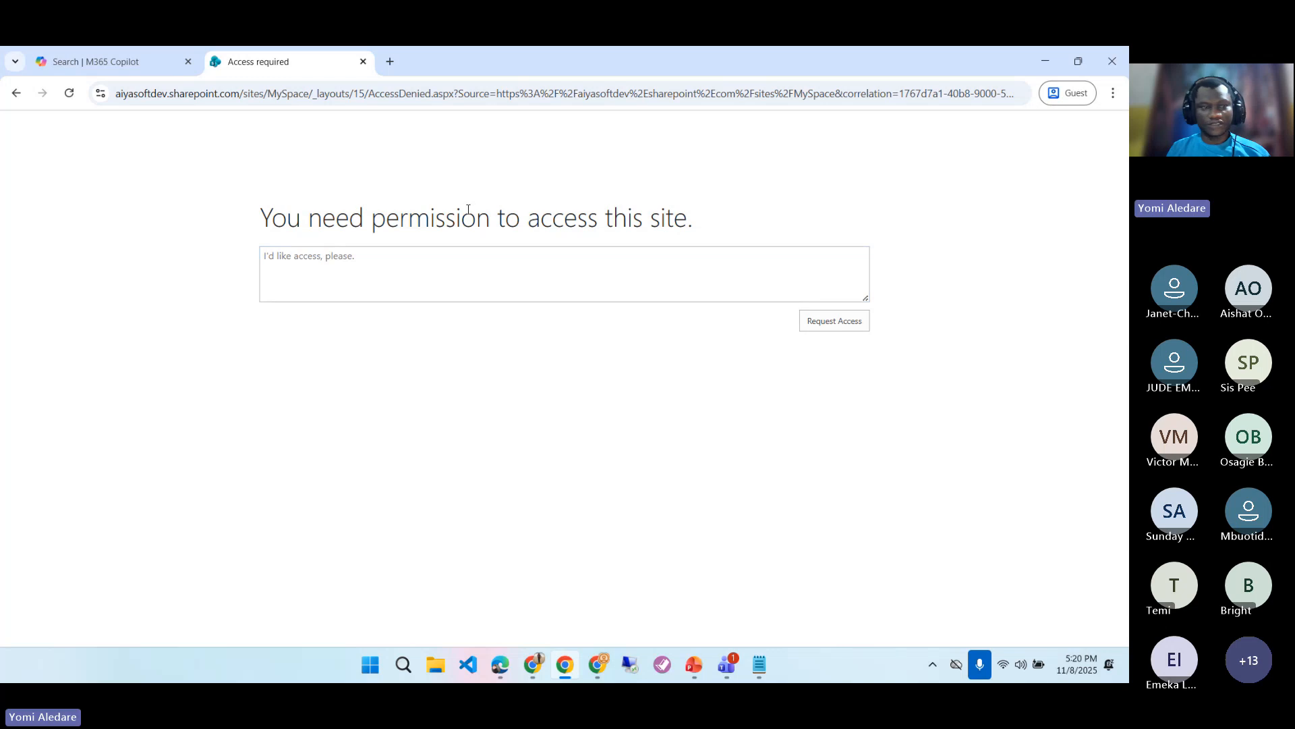
click(847, 323)
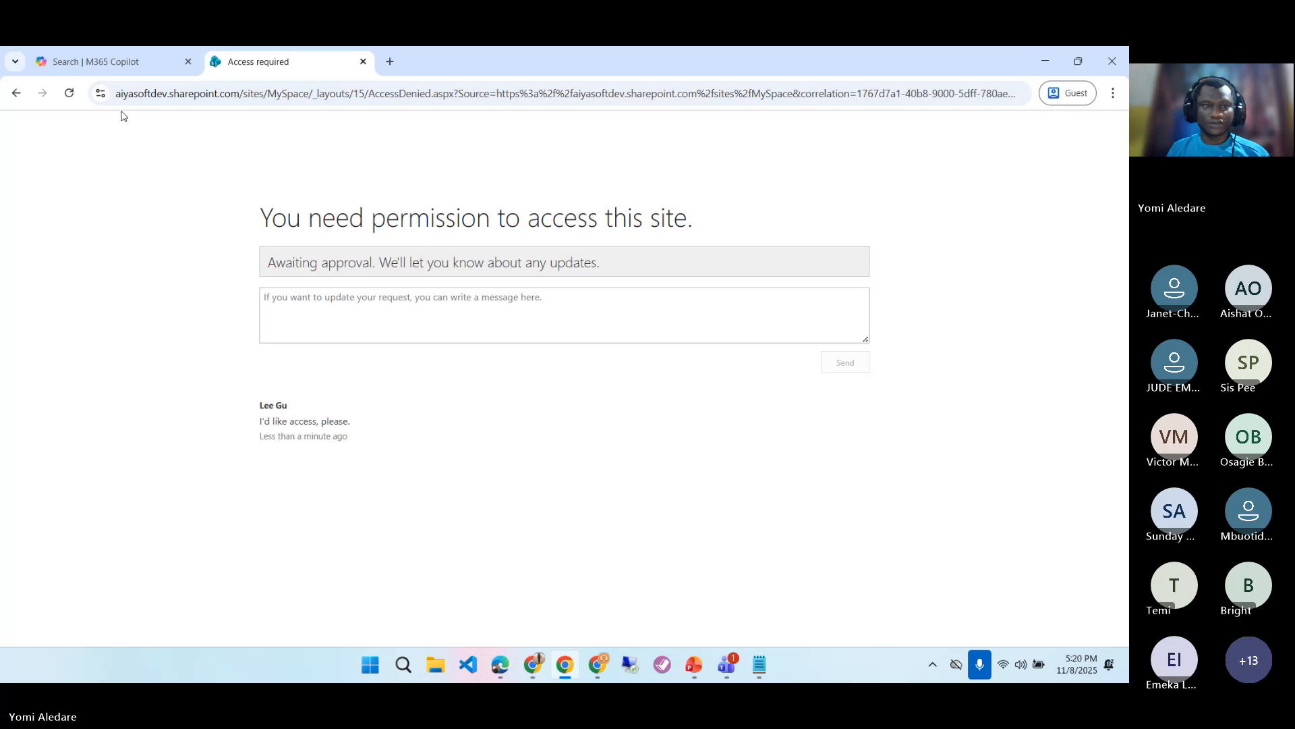
click(308, 96)
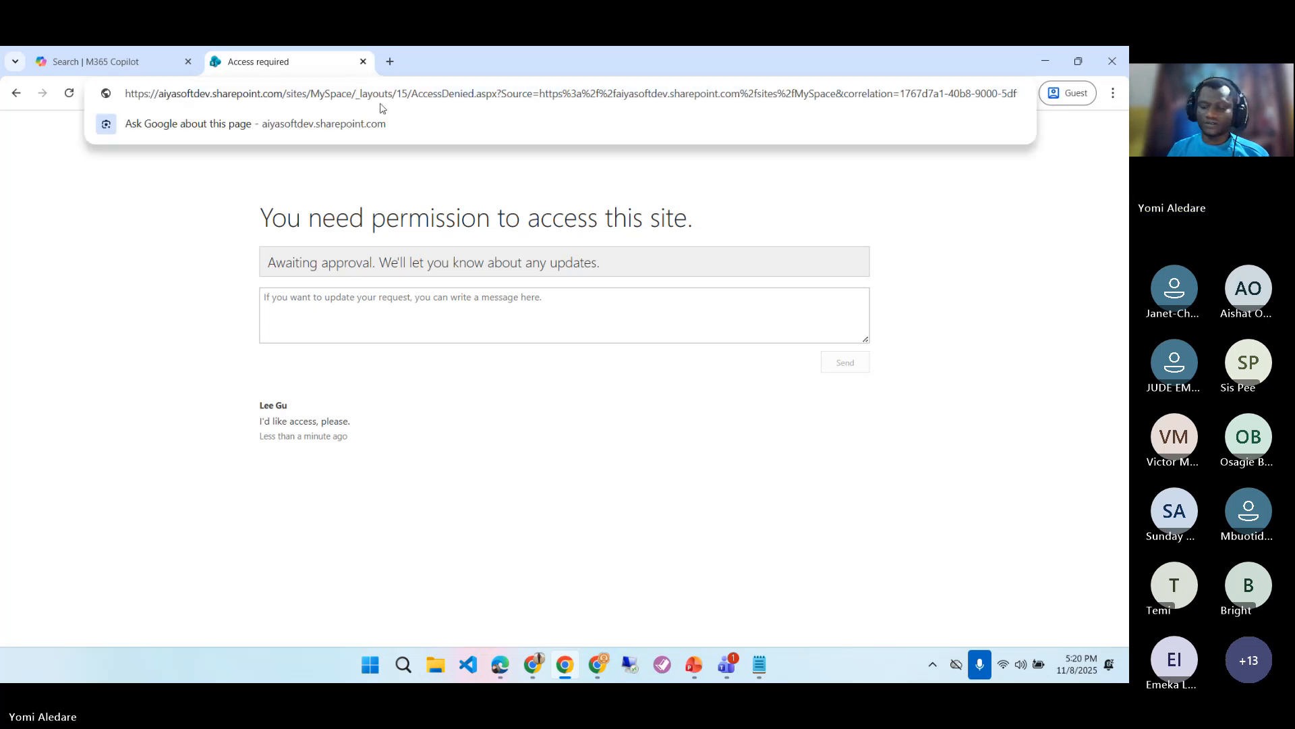
key(ctrl+a)
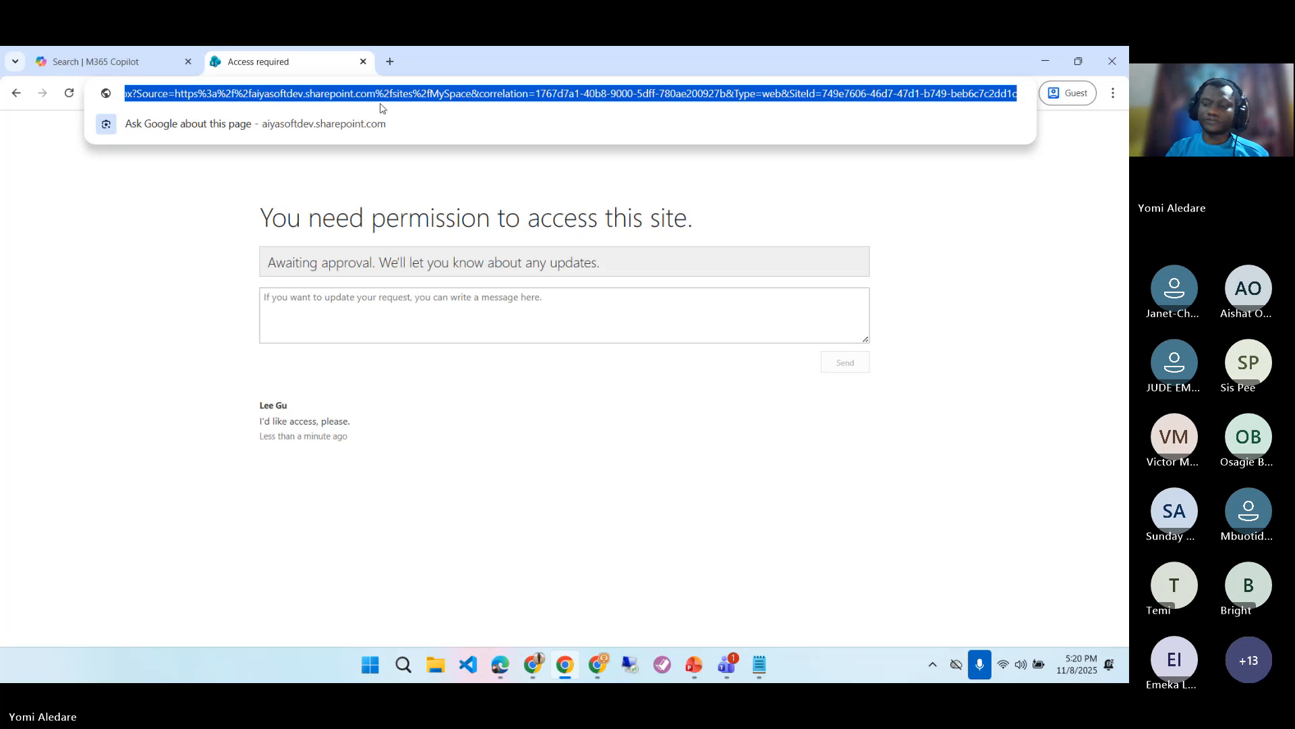
text(https://aiyasoftdev.sharepoint.com/sites/MySpace/)
key(Return)
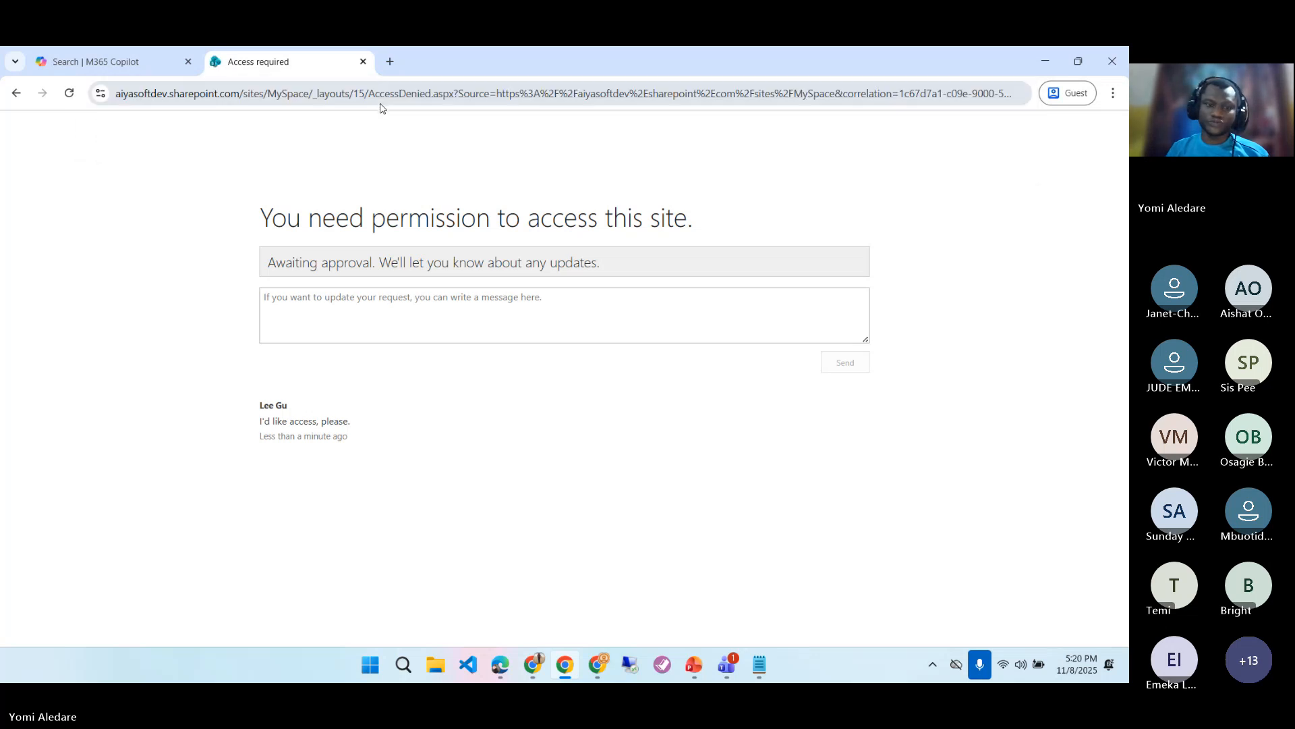
click(359, 97)
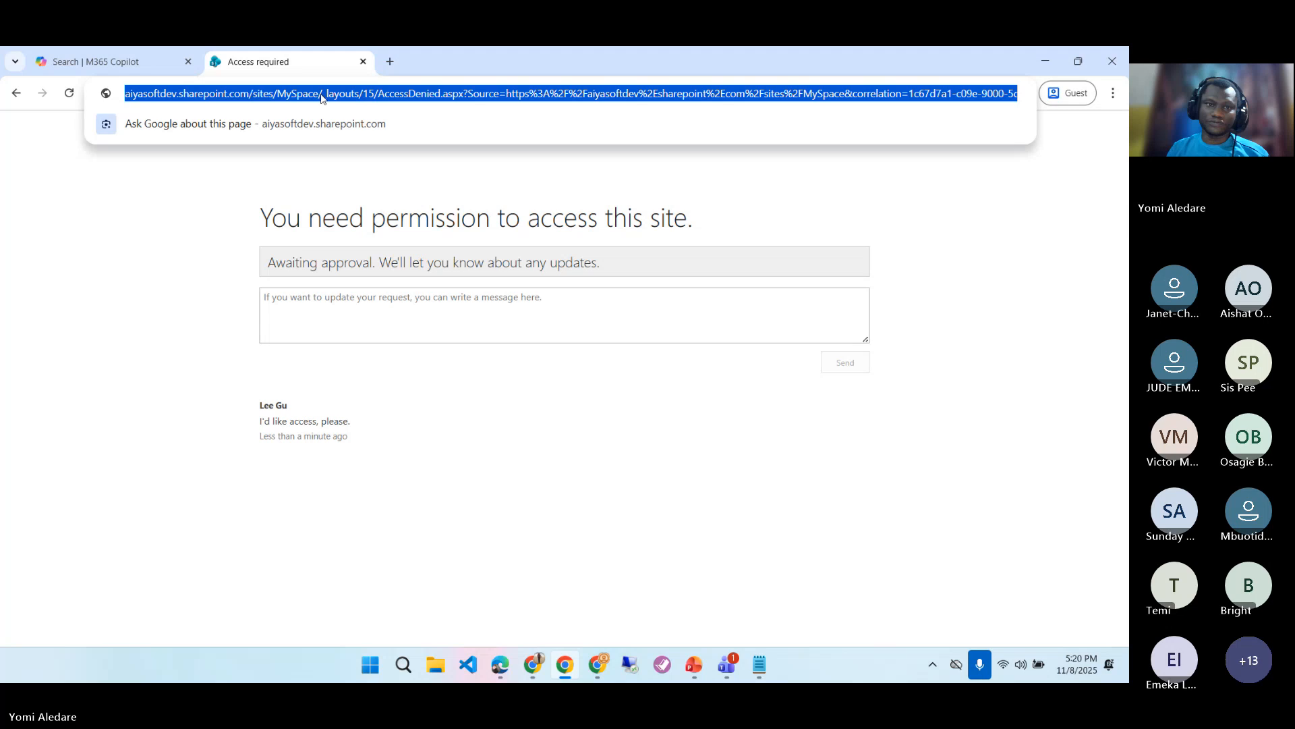
click(356, 94)
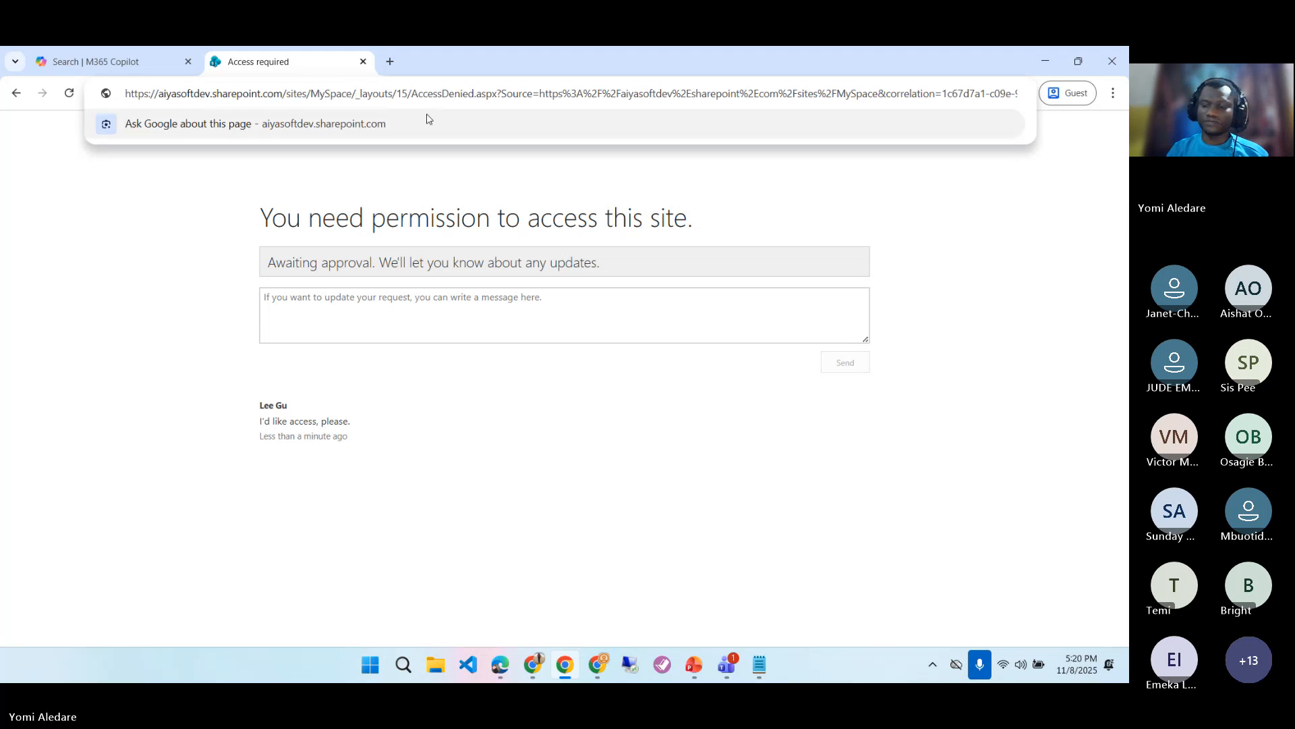
key(ctrl+a)
text(https://aiyasoftdev.sharepoint.com/sites/MySpace/)
key(Return)
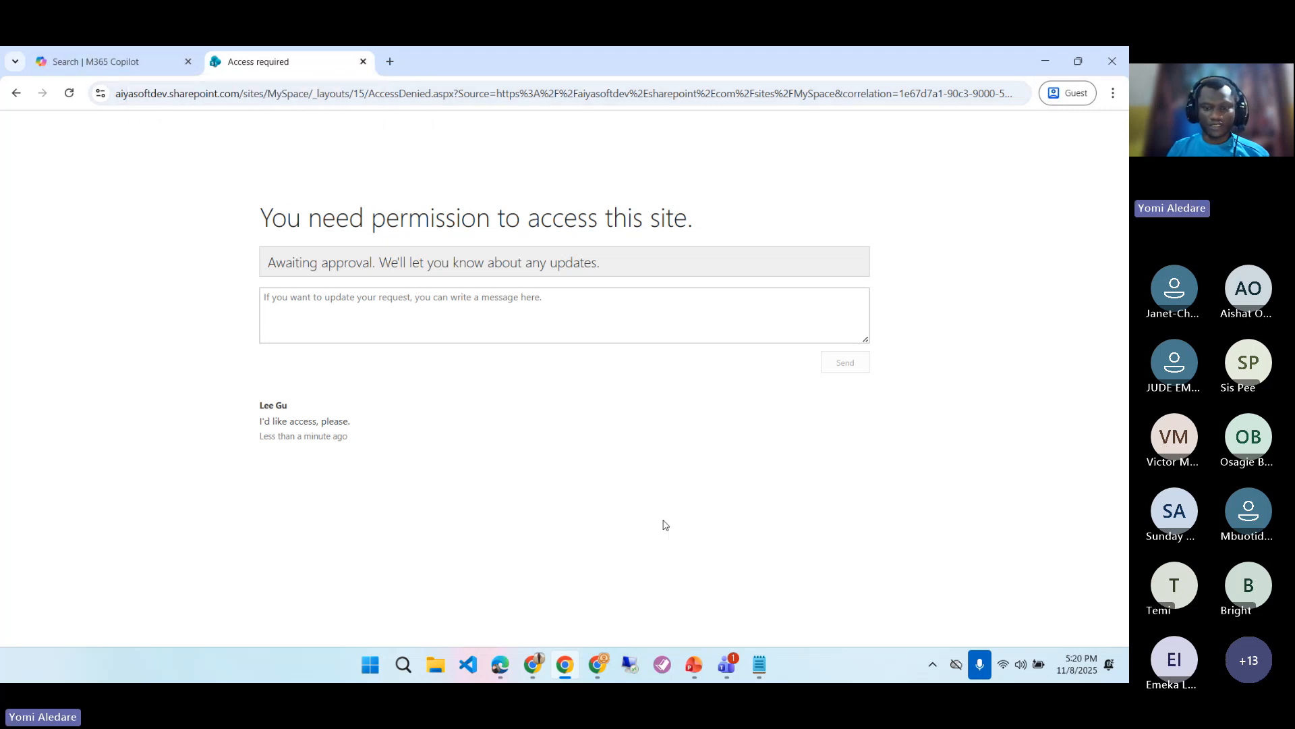
- In the administrator's window, refresh the My Space permissions, then approve the invited user's newer access request and decline the older one
click(601, 662)
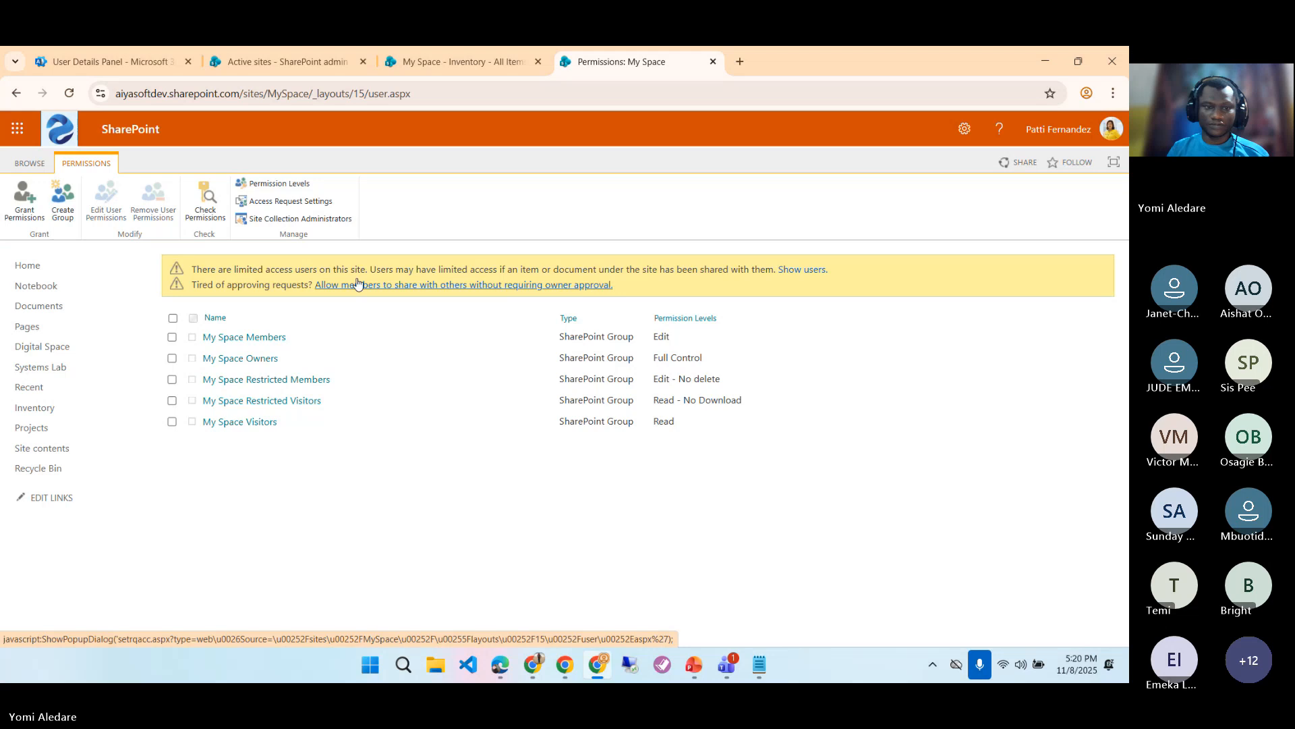
click(70, 93)
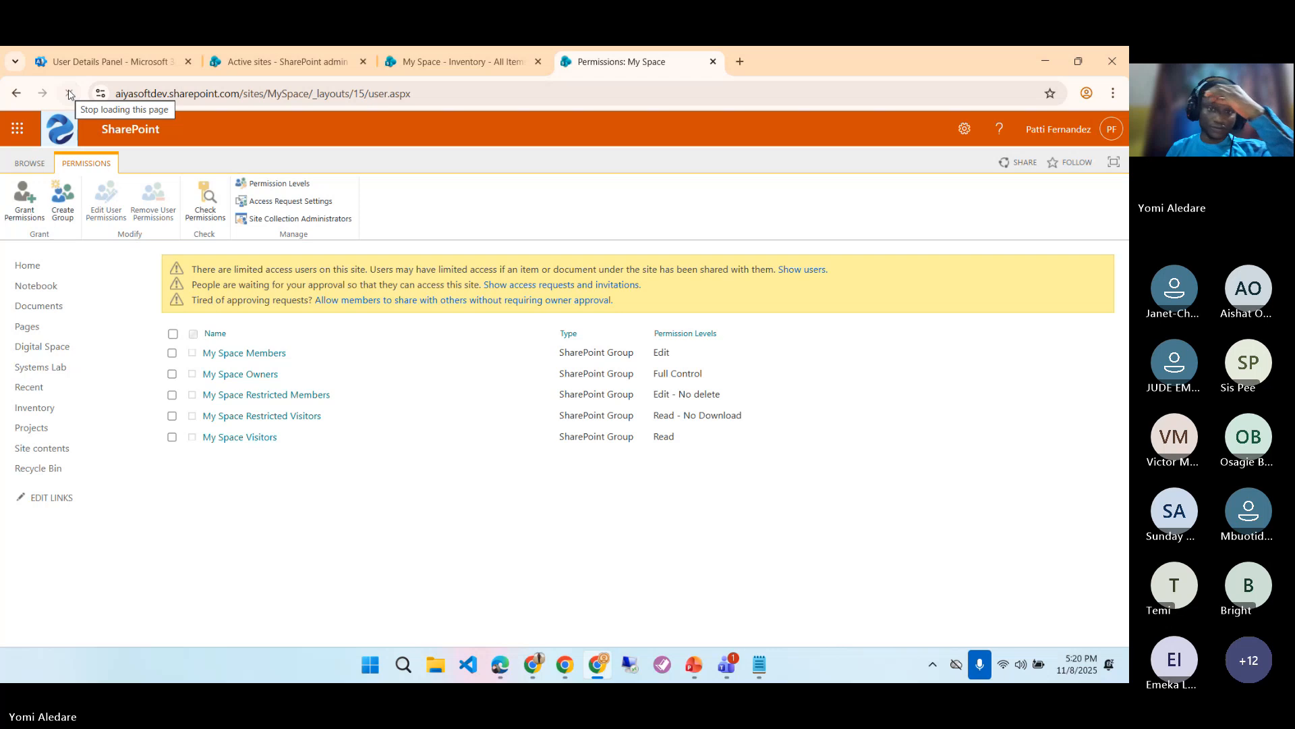
click(543, 286)
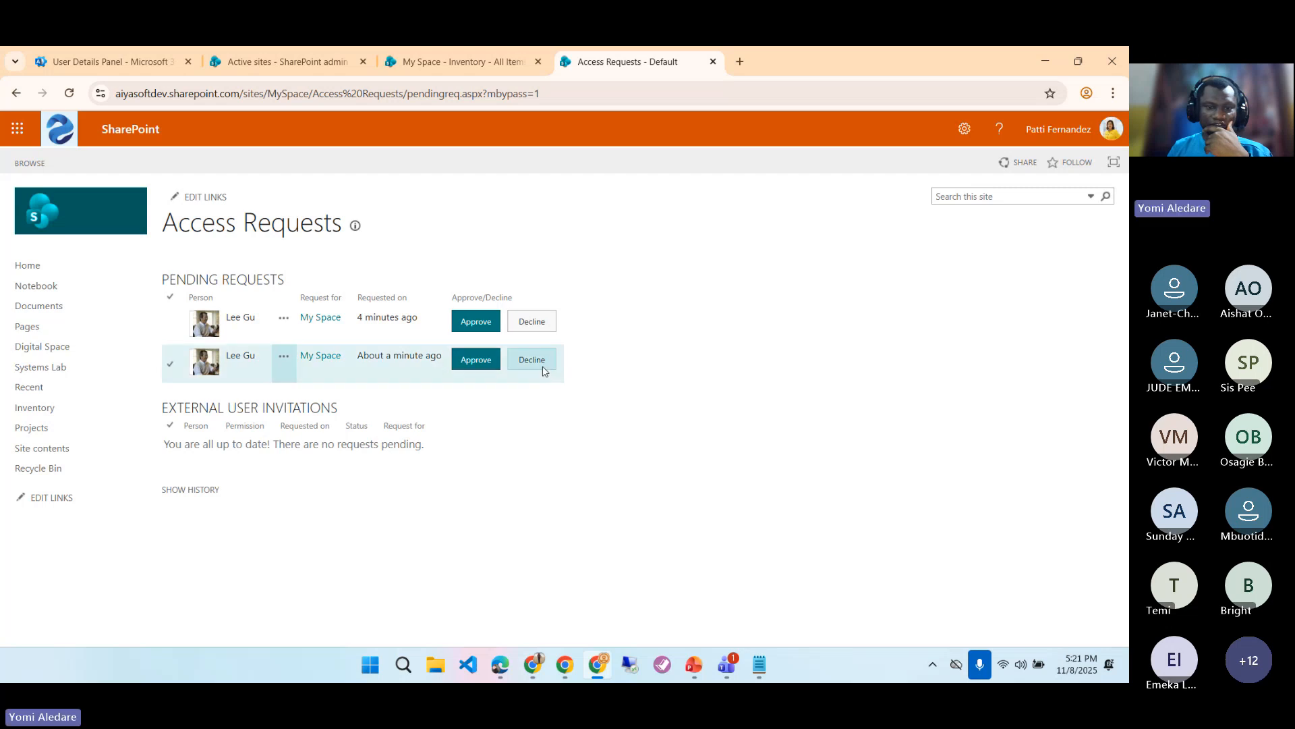
click(475, 361)
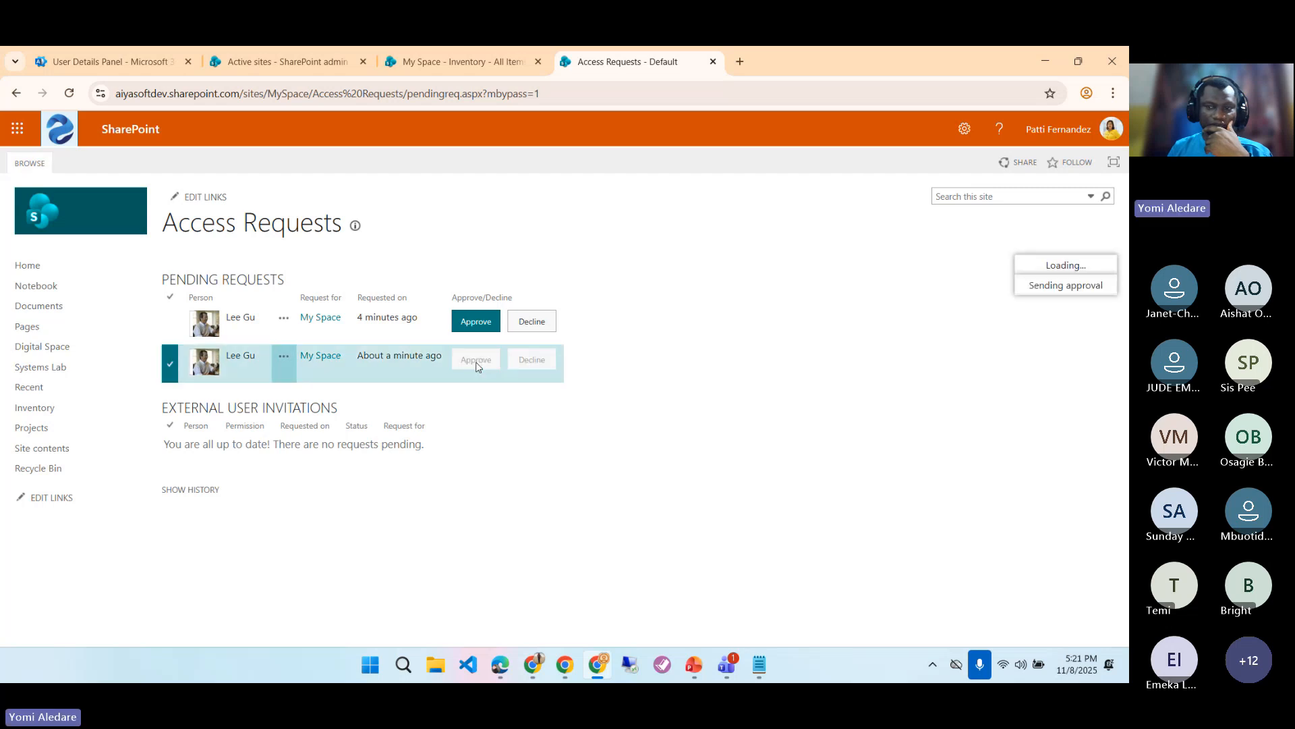
click(532, 321)
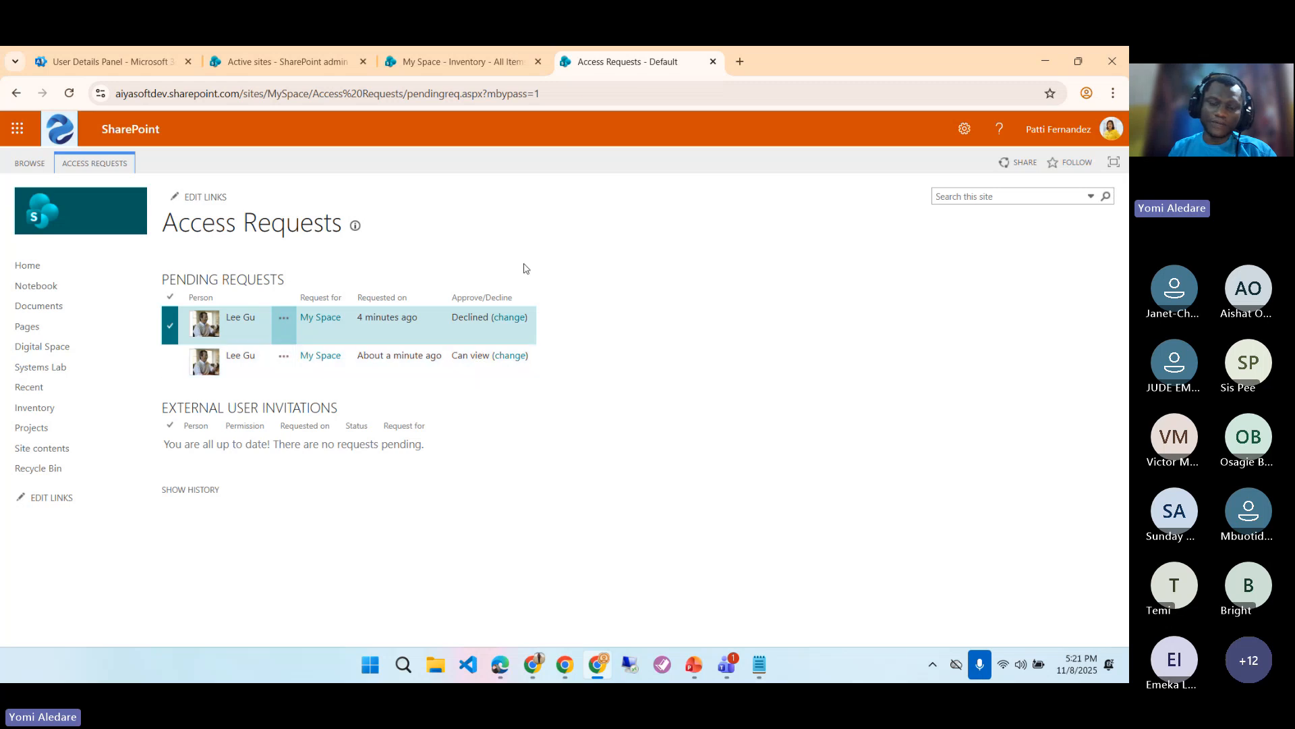
- Review the planned member permissions in the My Space notes in Notepad, then return to the access requests
click(760, 666)
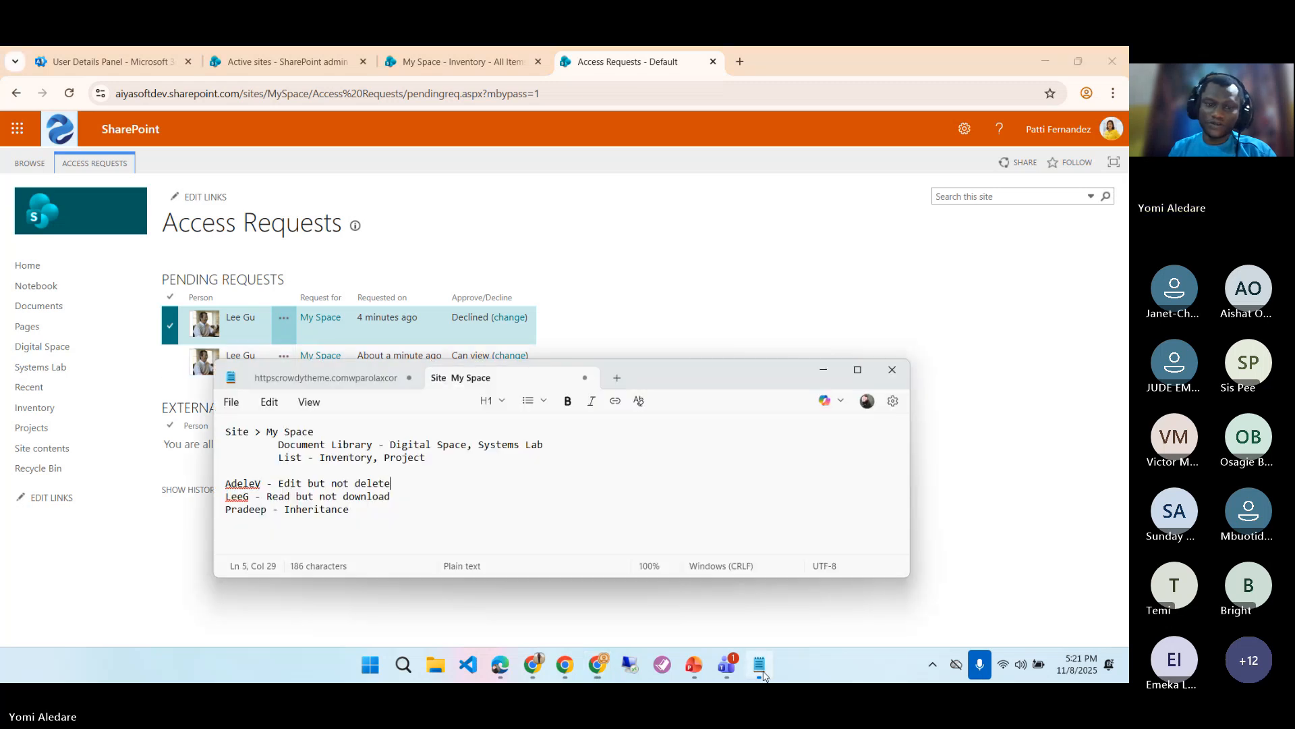
drag(263, 483, 231, 482)
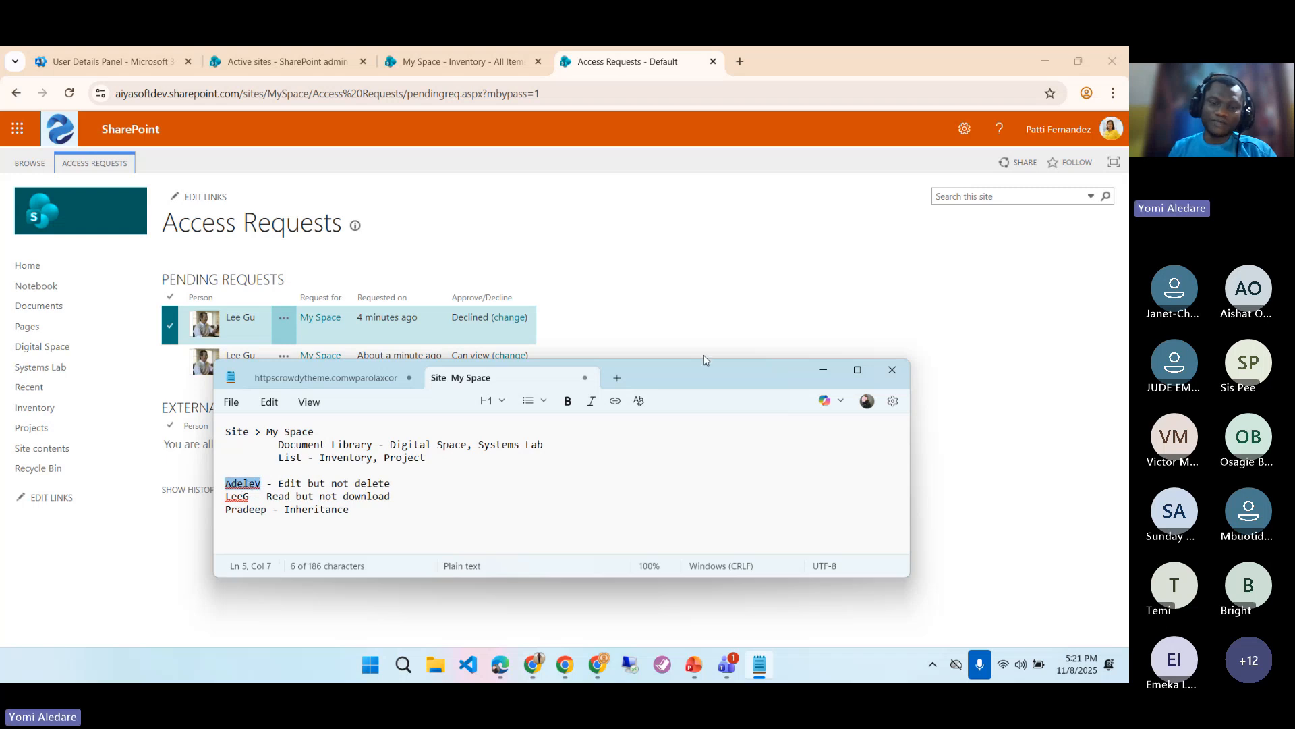
click(741, 297)
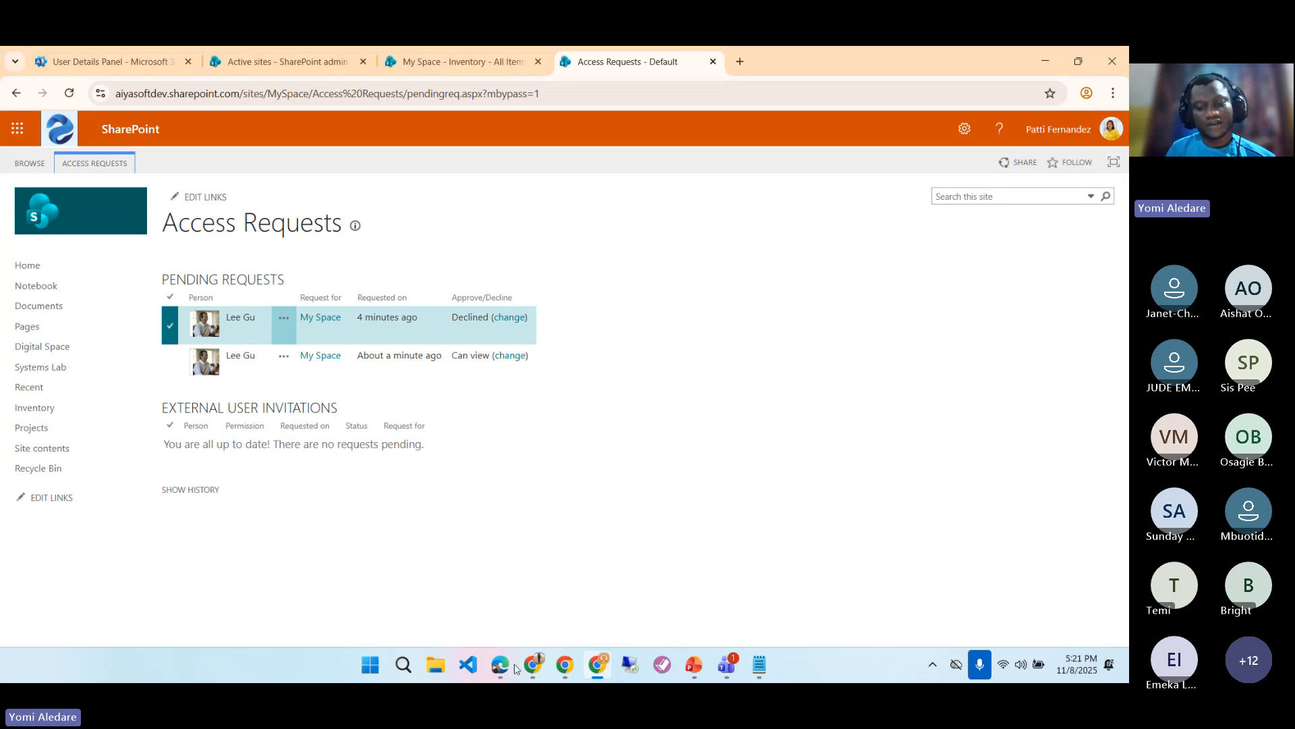
click(537, 673)
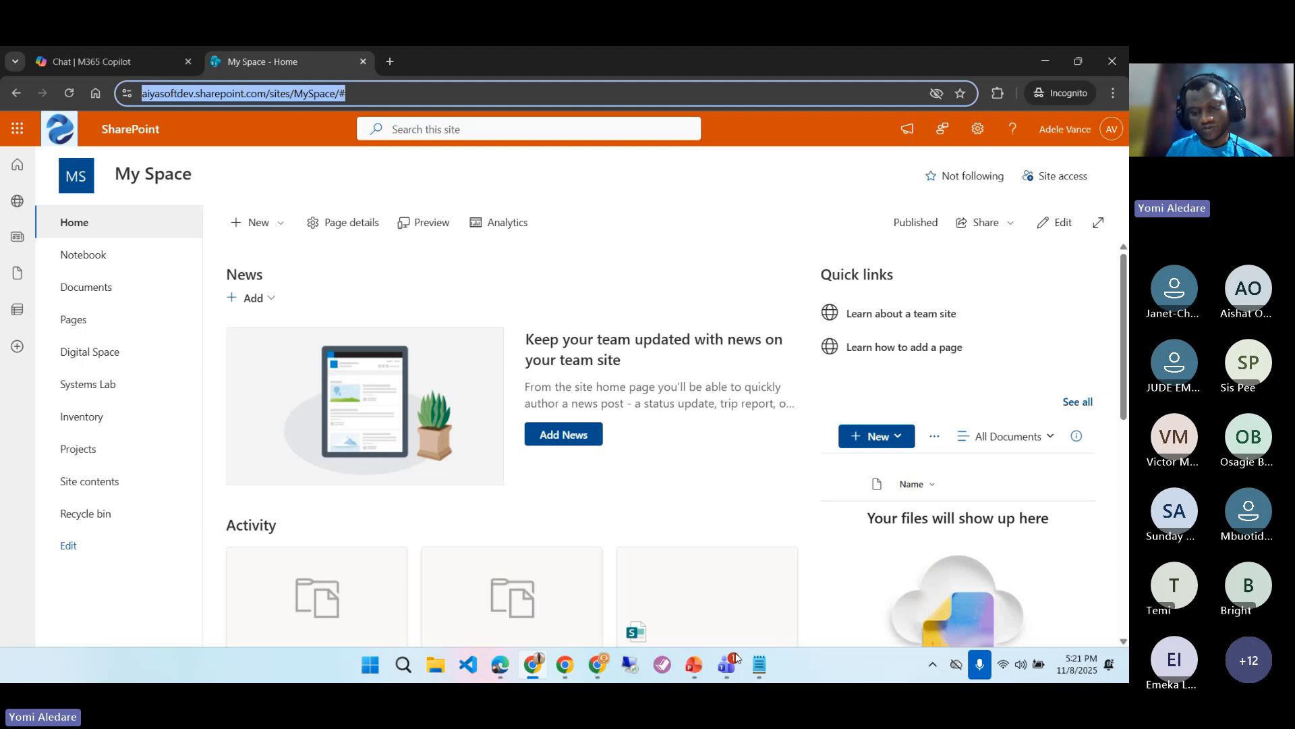
click(597, 664)
click(459, 62)
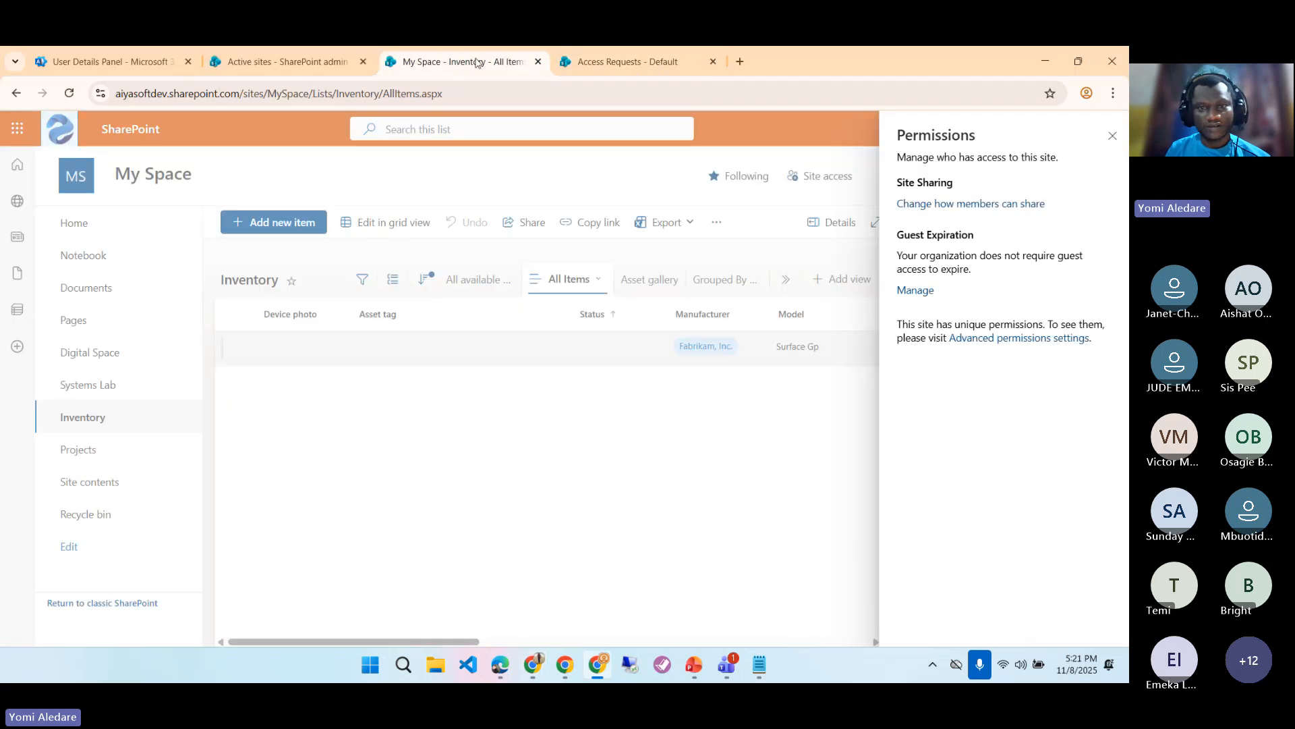
click(628, 61)
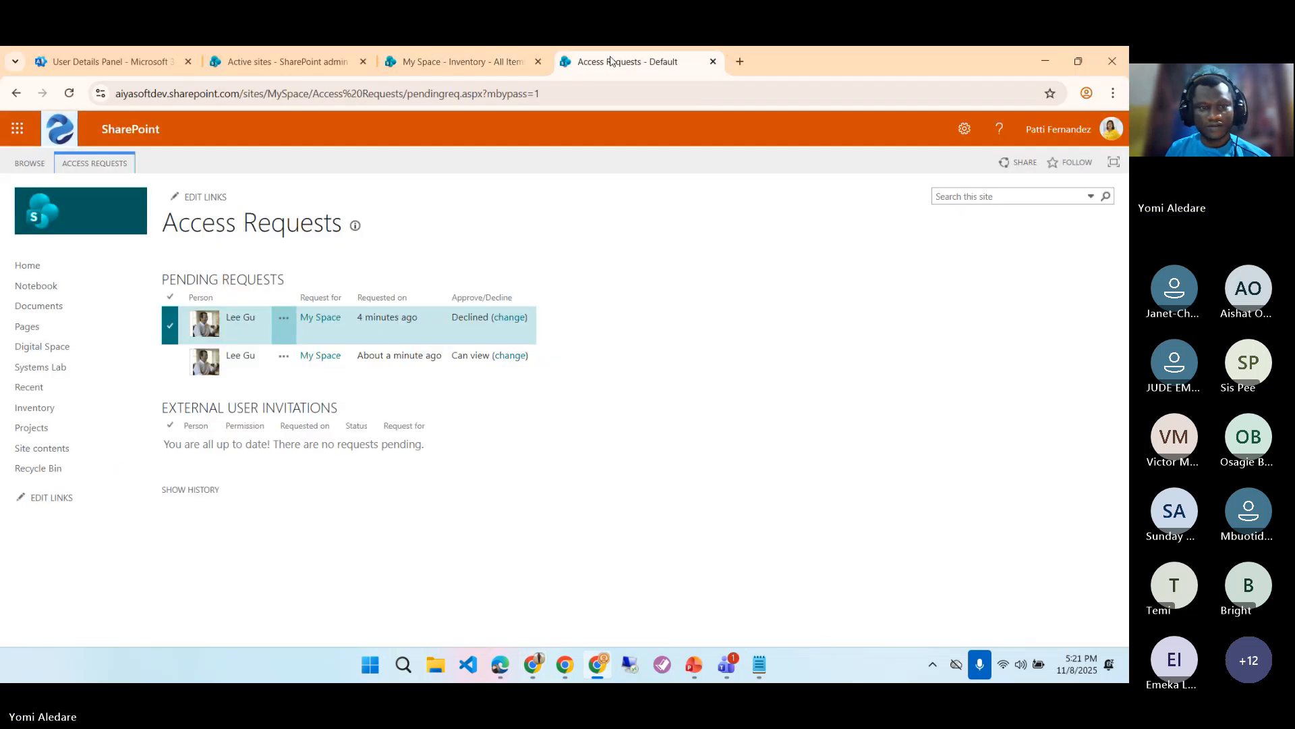
click(474, 68)
click(610, 61)
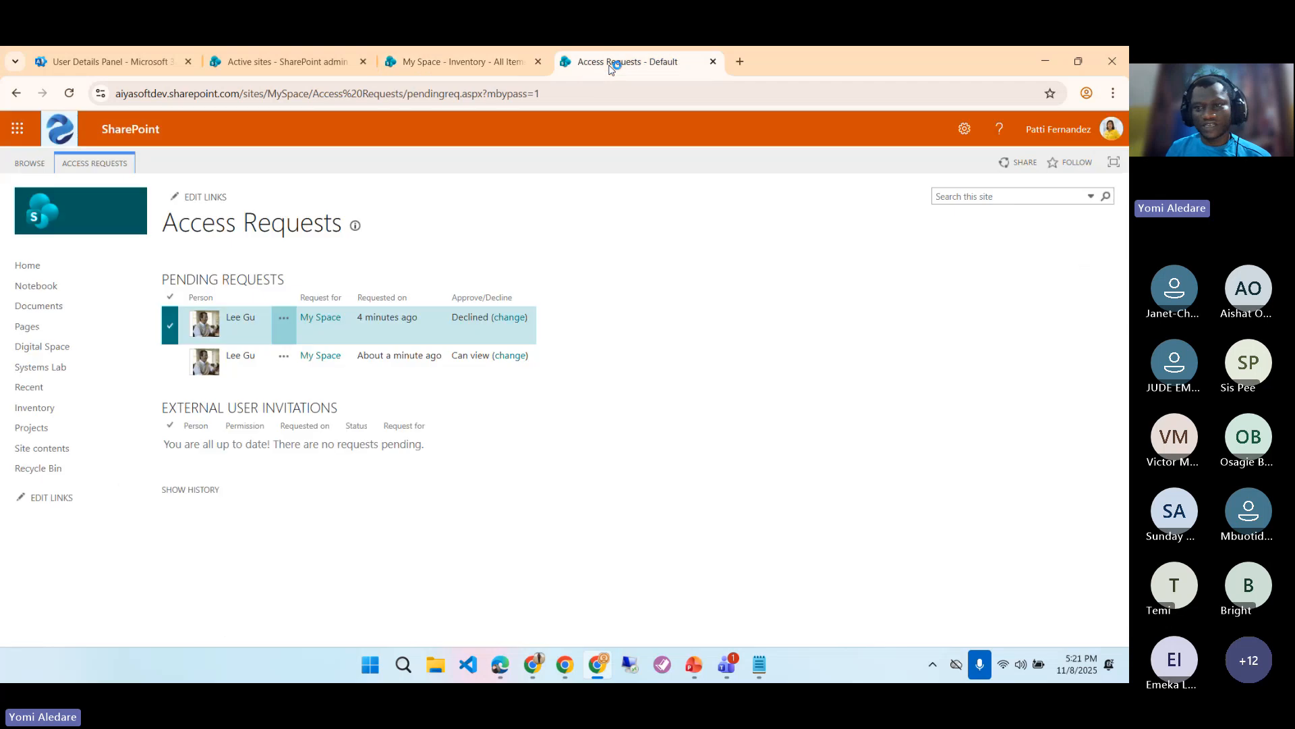
- From the Permissions pane on the Inventory list page, open My Space's advanced permissions settings in a new tab
click(504, 63)
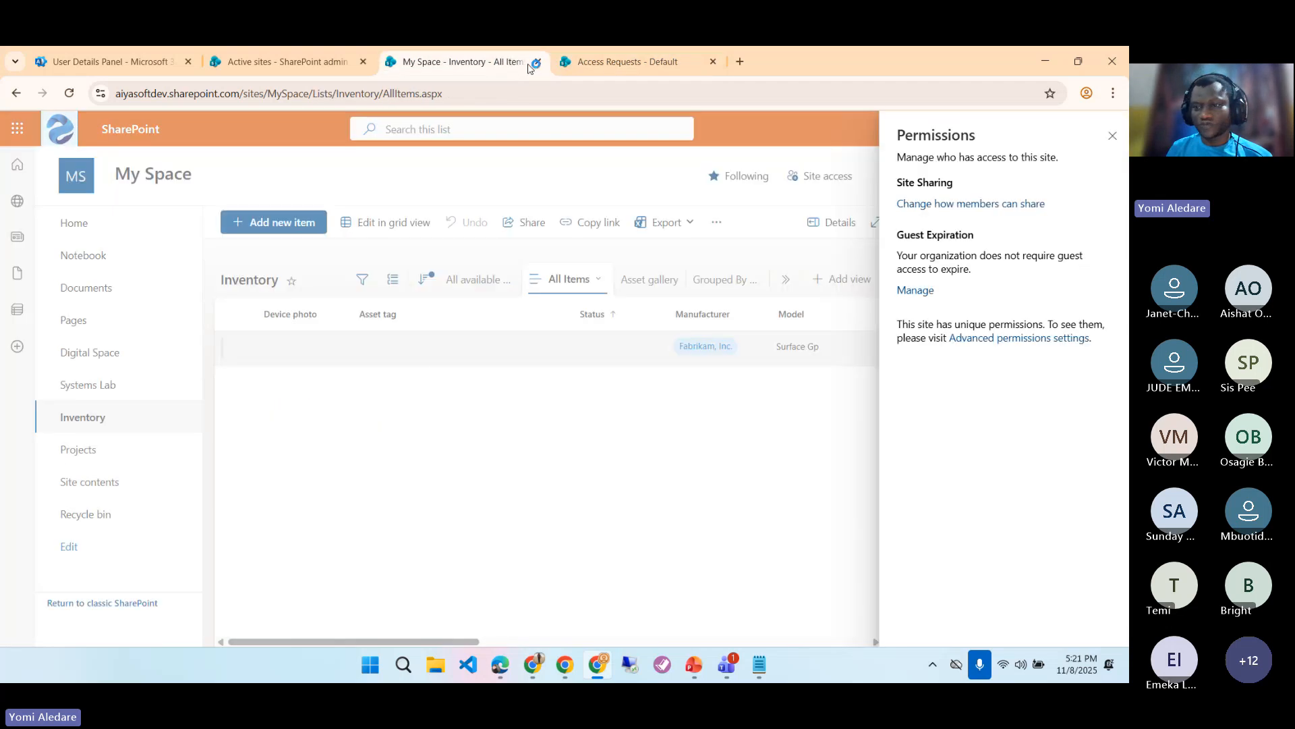
click(983, 347)
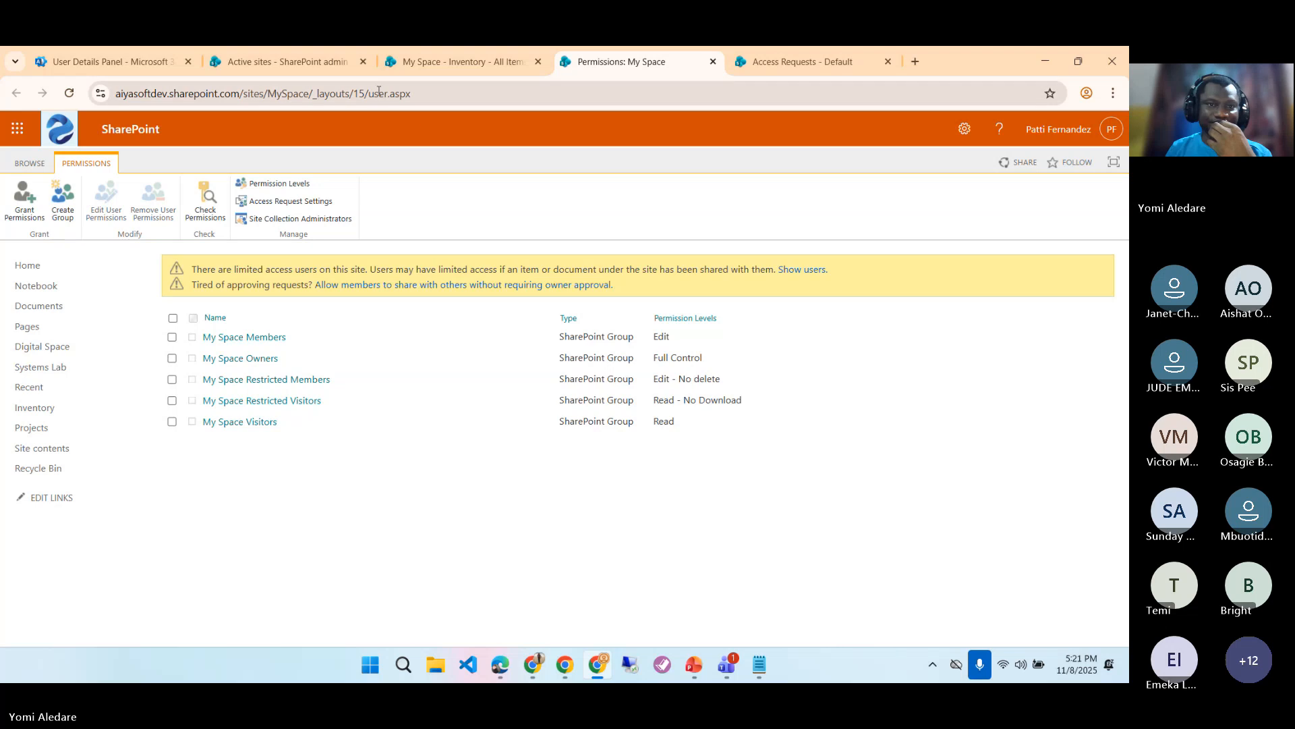
click(342, 98)
click(342, 96)
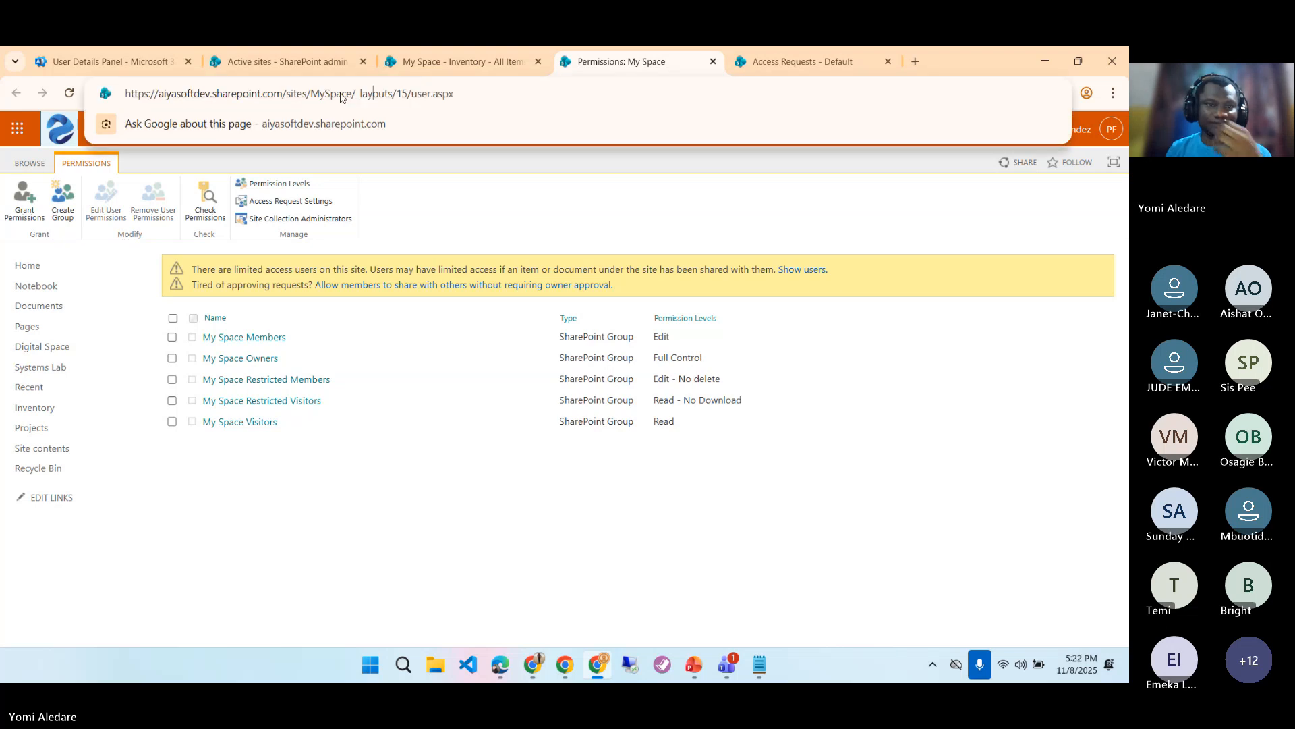
- Check the invited user's permission levels on the My Space site
click(214, 219)
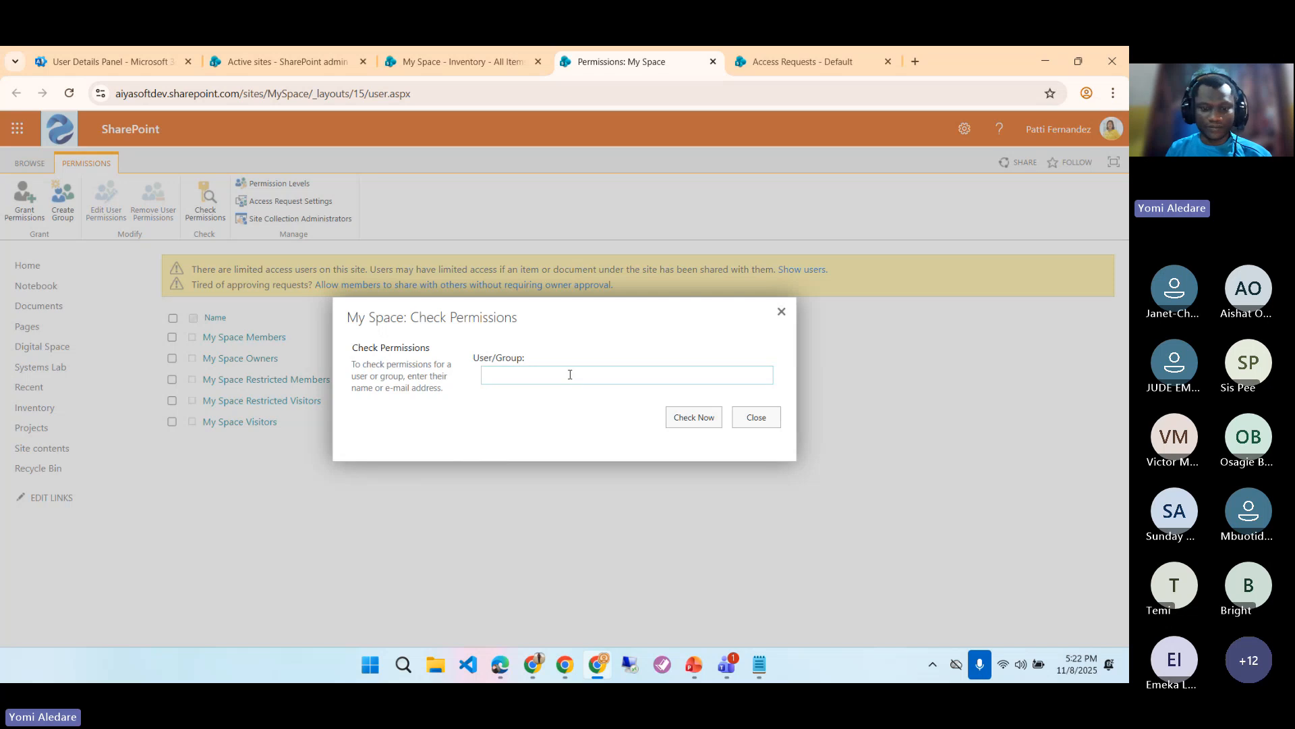
click(570, 374)
text(e)
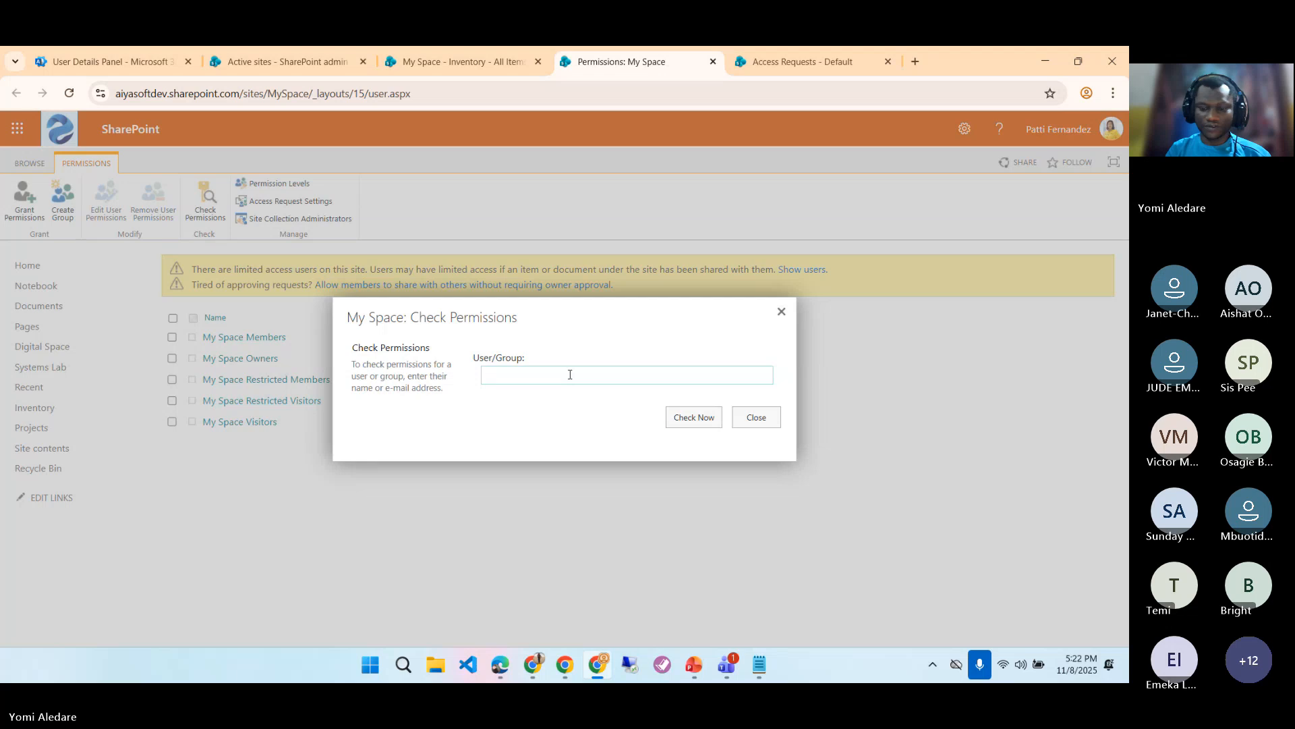
text(lee)
click(559, 404)
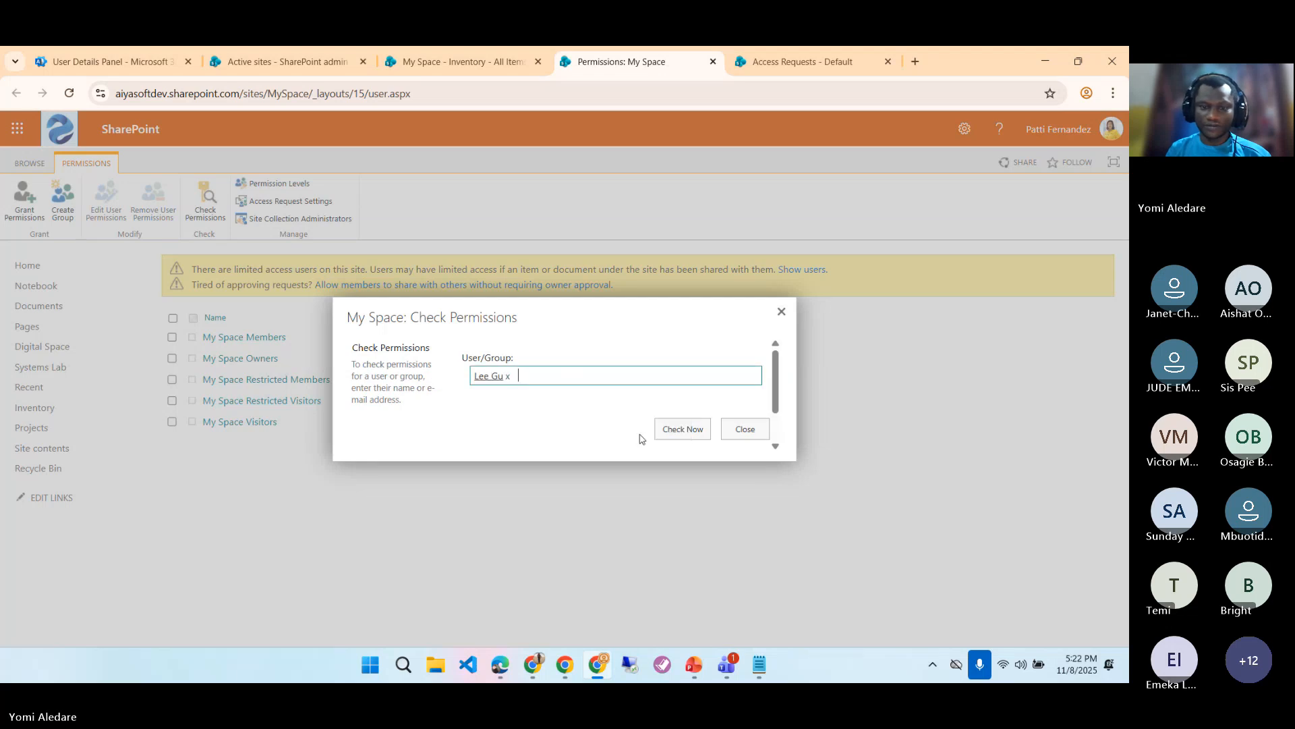
click(680, 433)
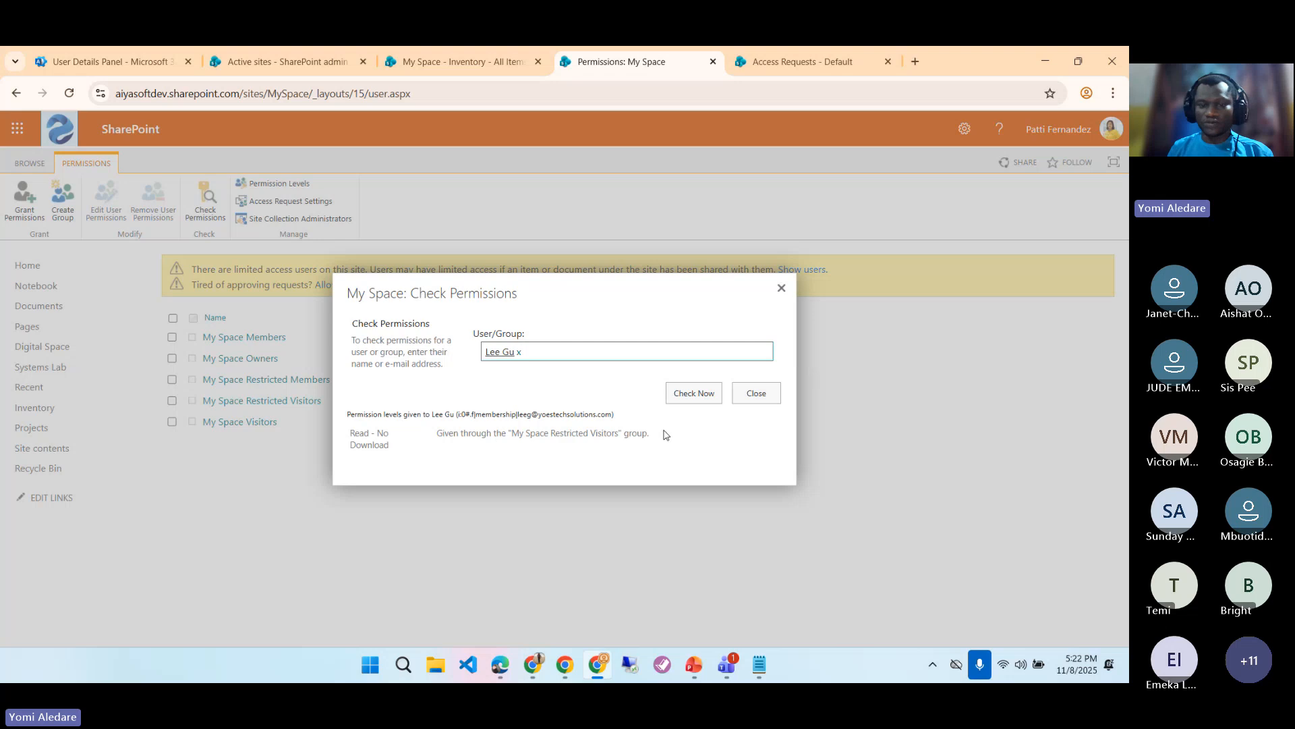
- Replace the invited user with the sharing member, check that member's My Space permissions, and close the check
click(520, 351)
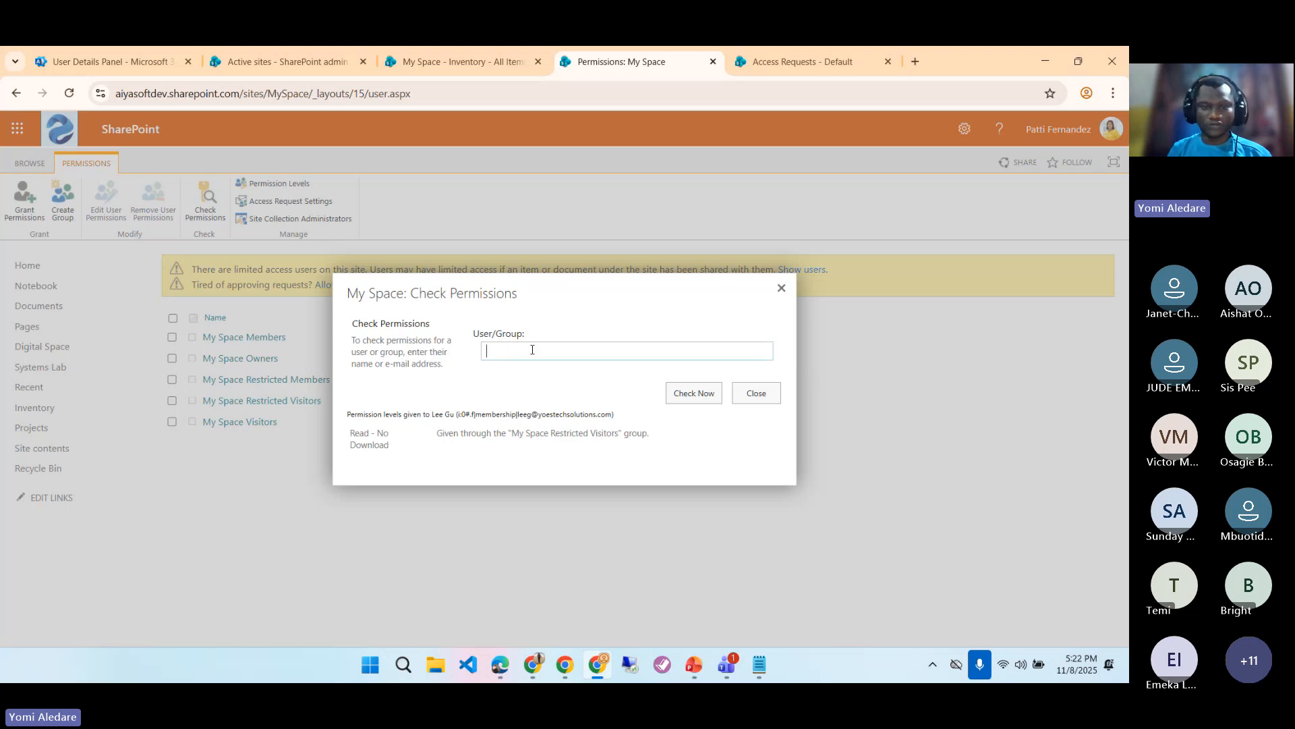
text(adel)
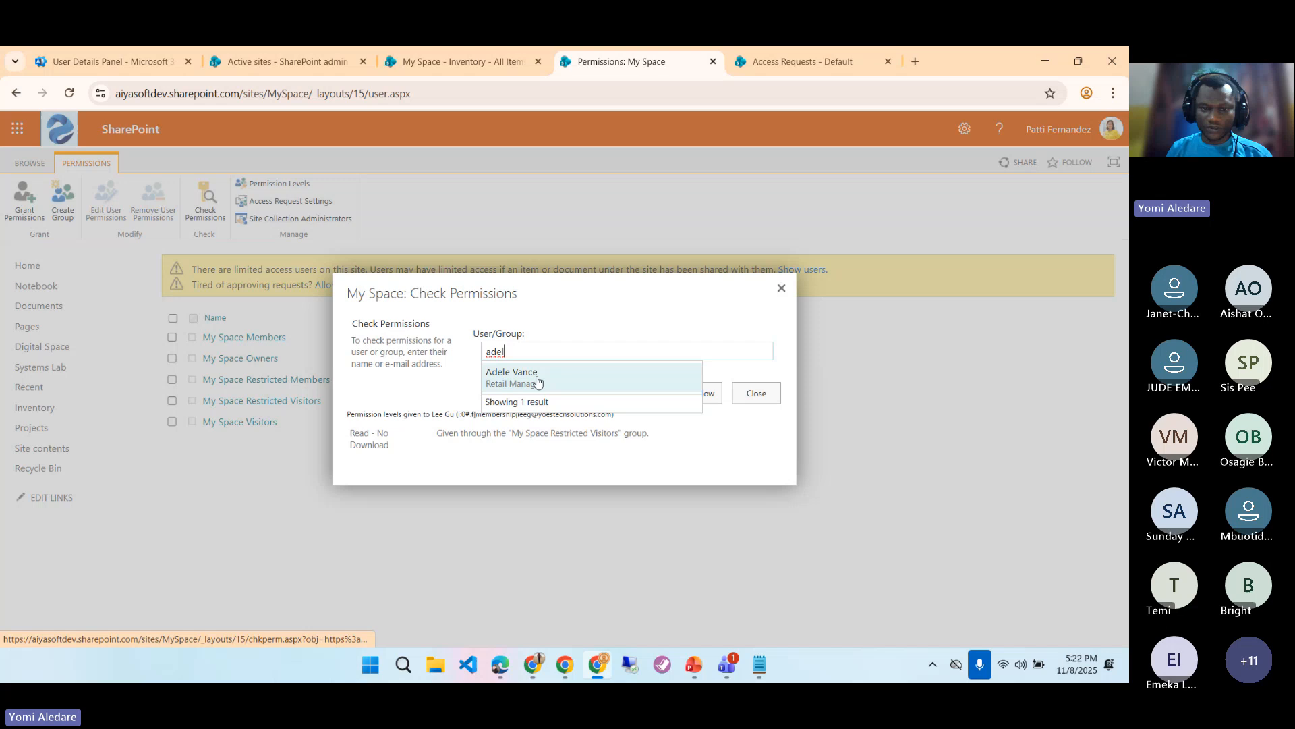
click(538, 382)
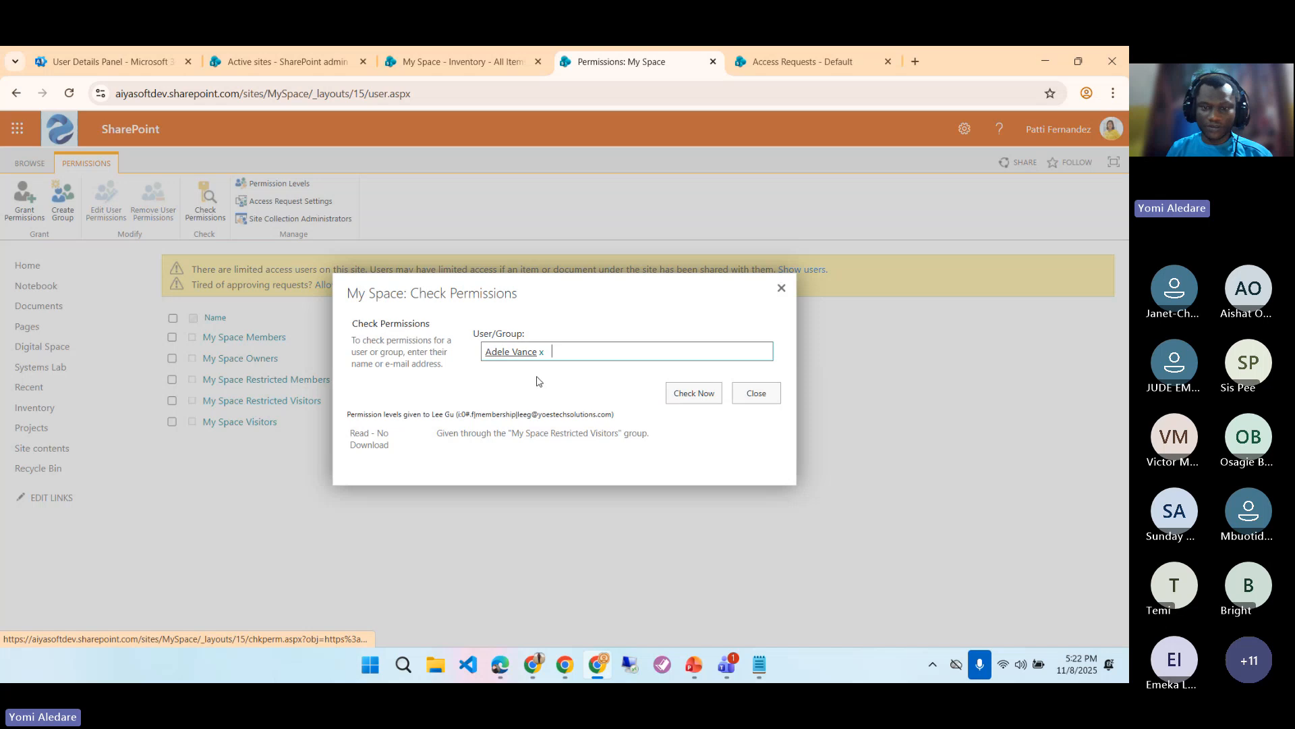
click(695, 399)
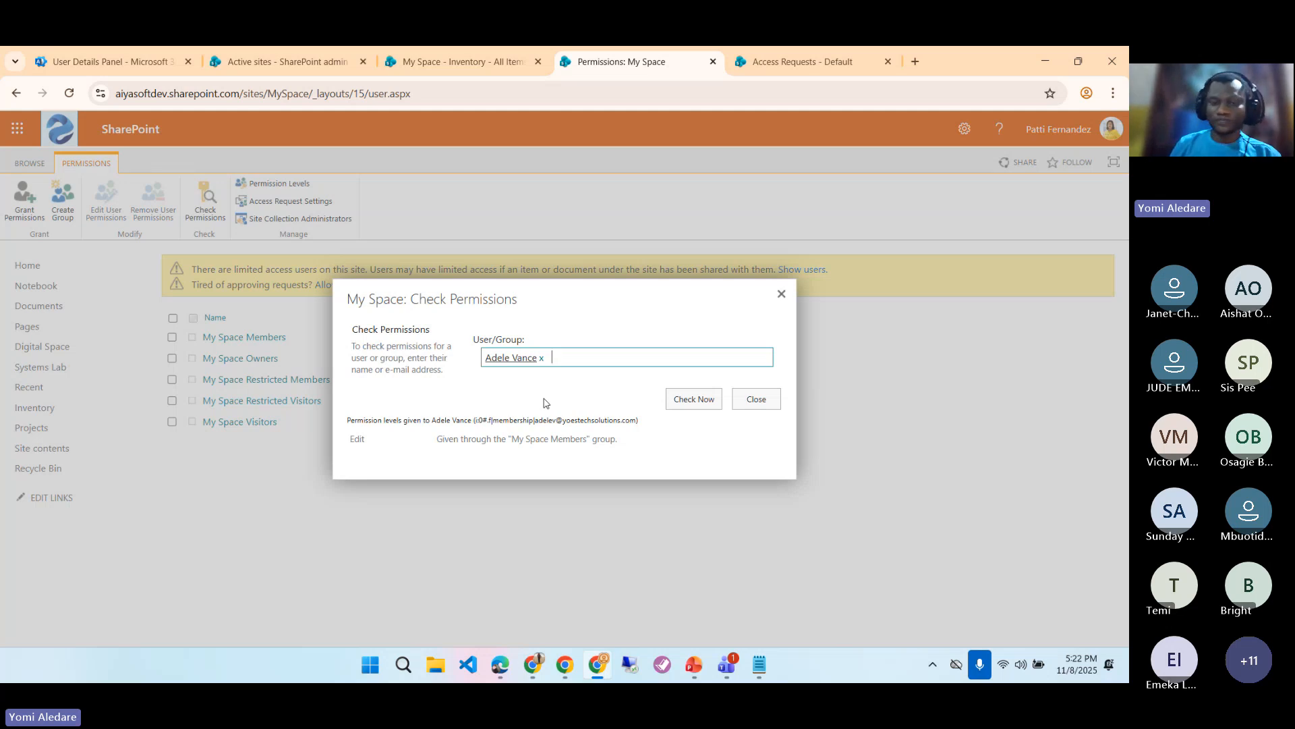
click(759, 403)
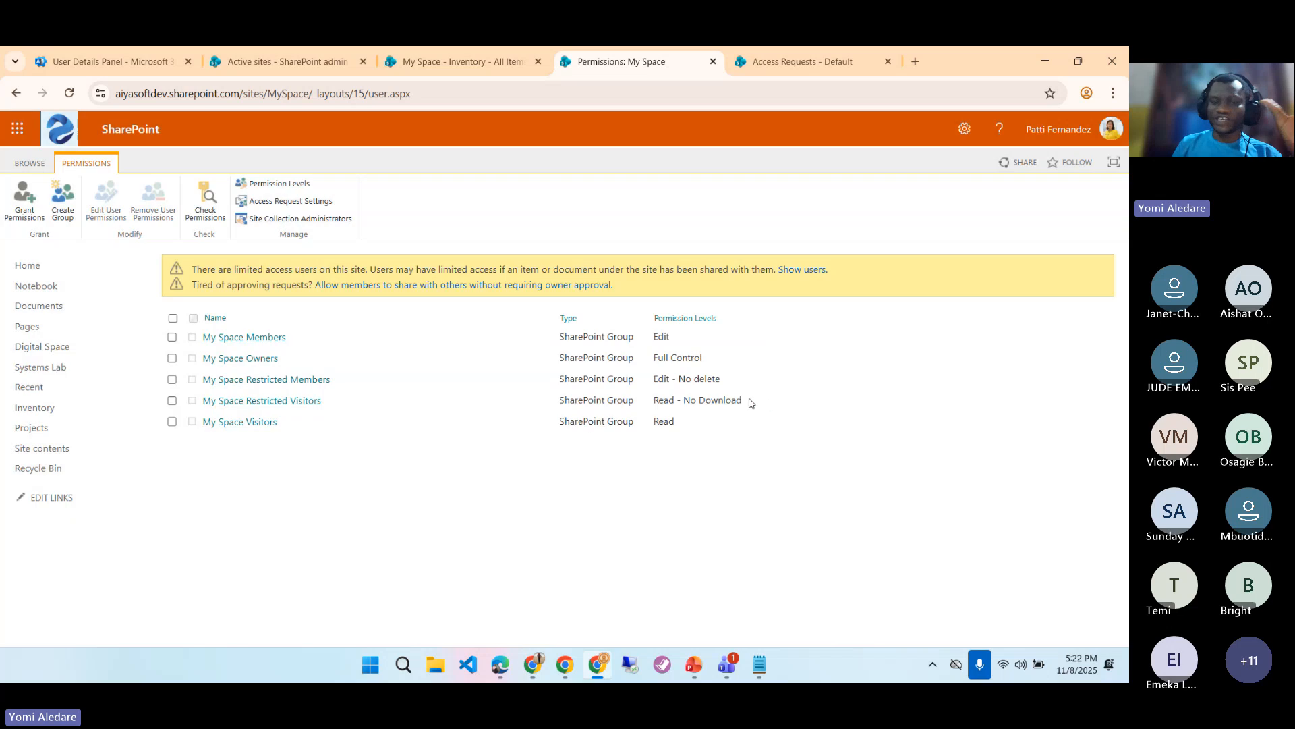
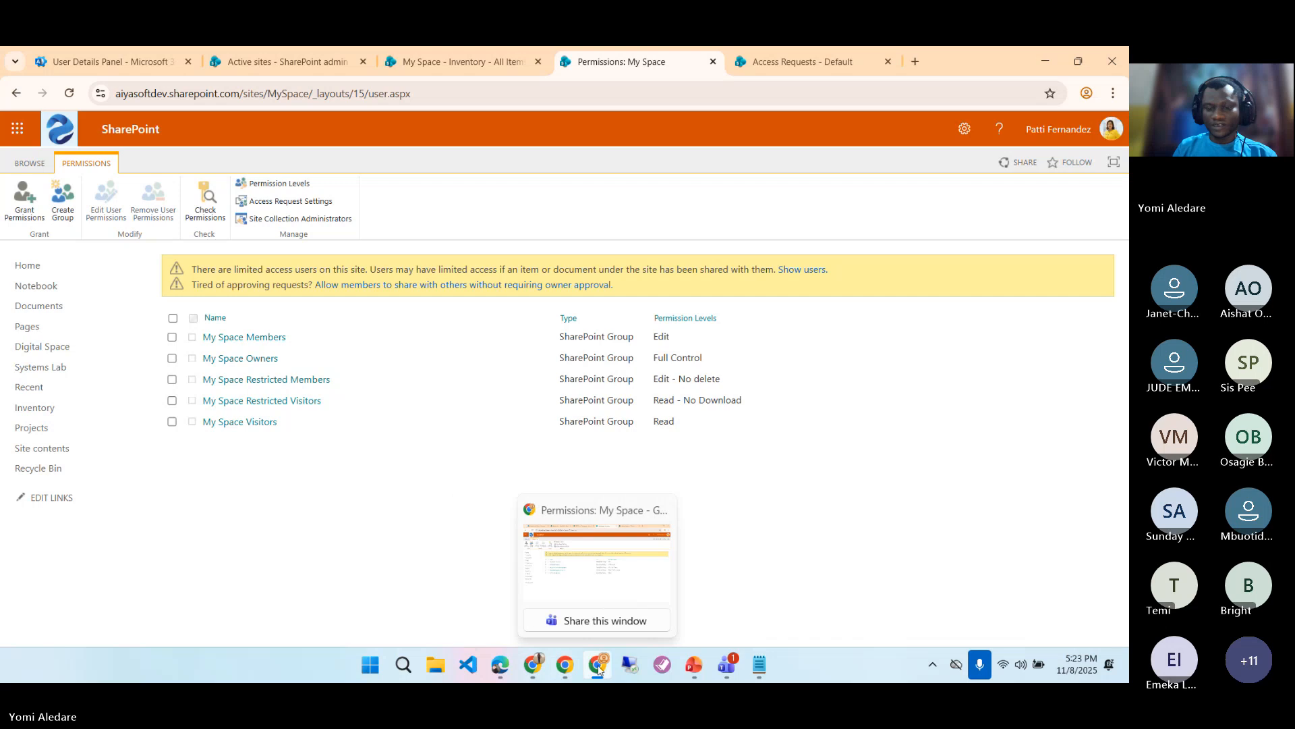
- In the invited user's guest browser, shorten the access-denied address to the My Space site root, load it, and dismiss the sharing tip
click(570, 664)
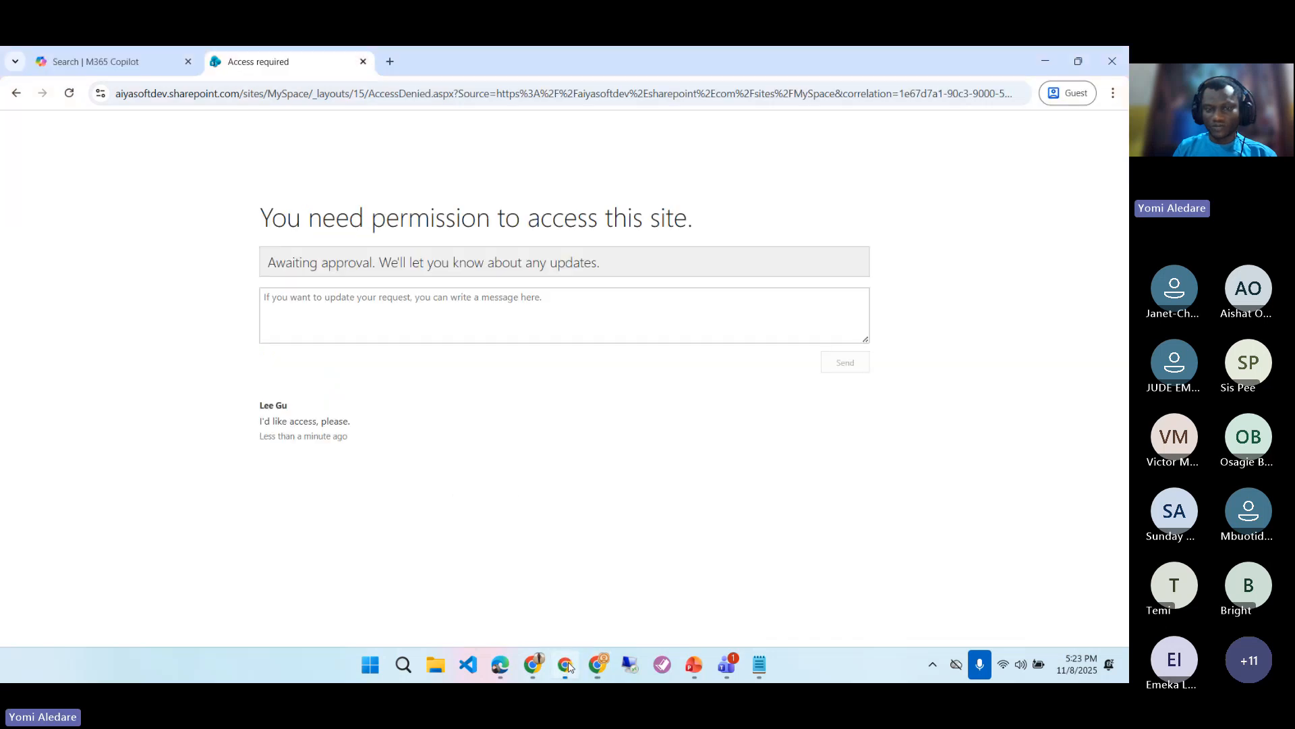
click(206, 94)
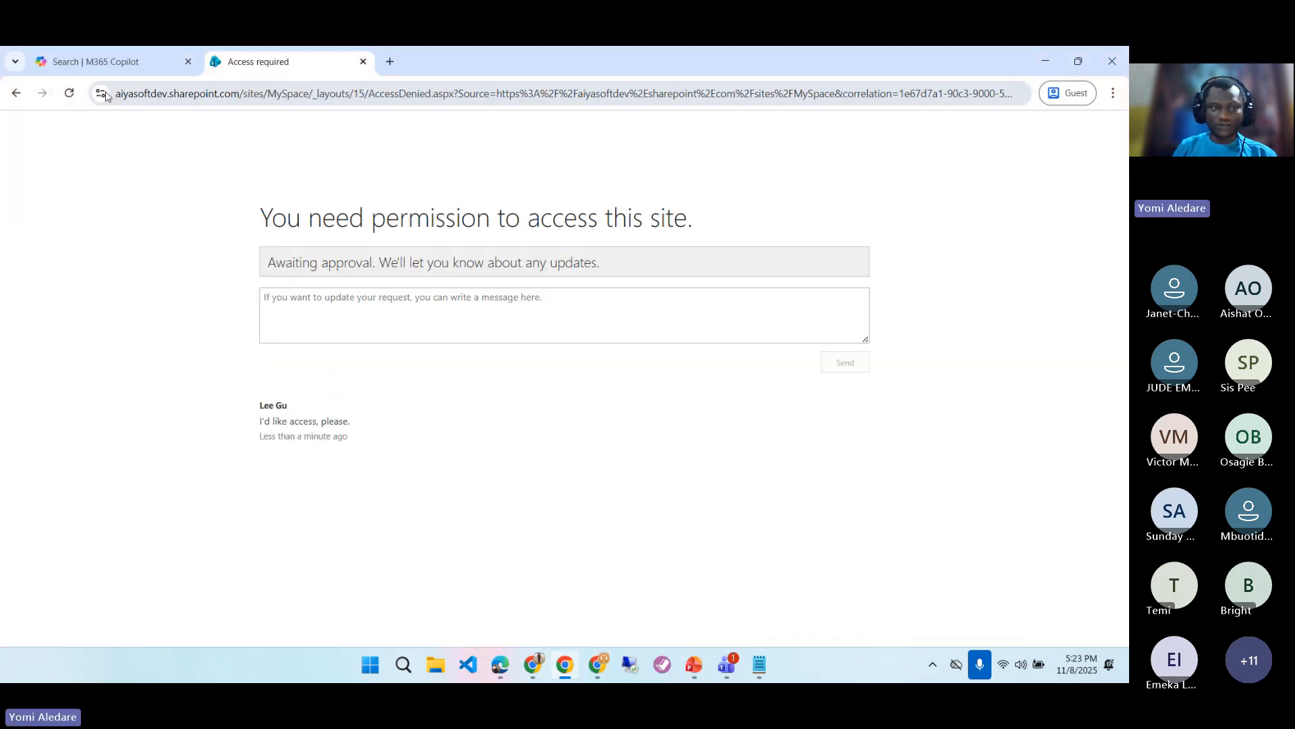
key(Return)
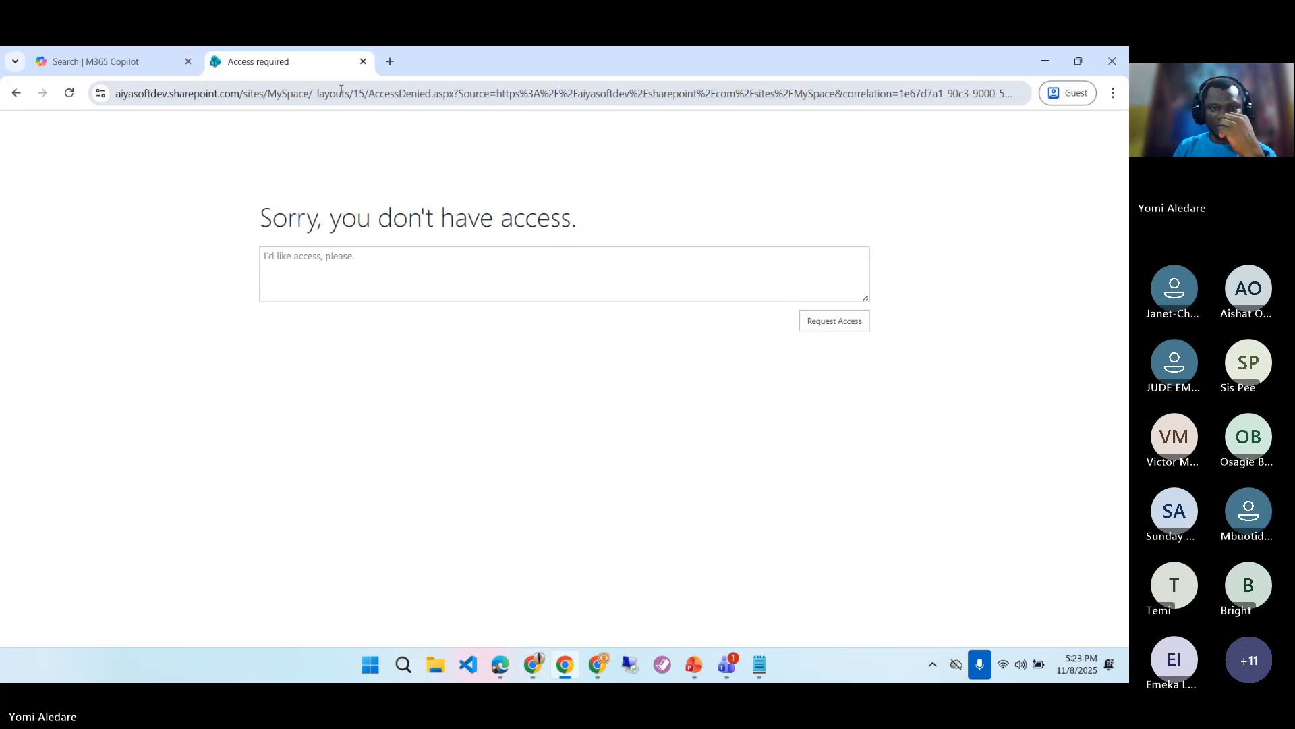
click(315, 93)
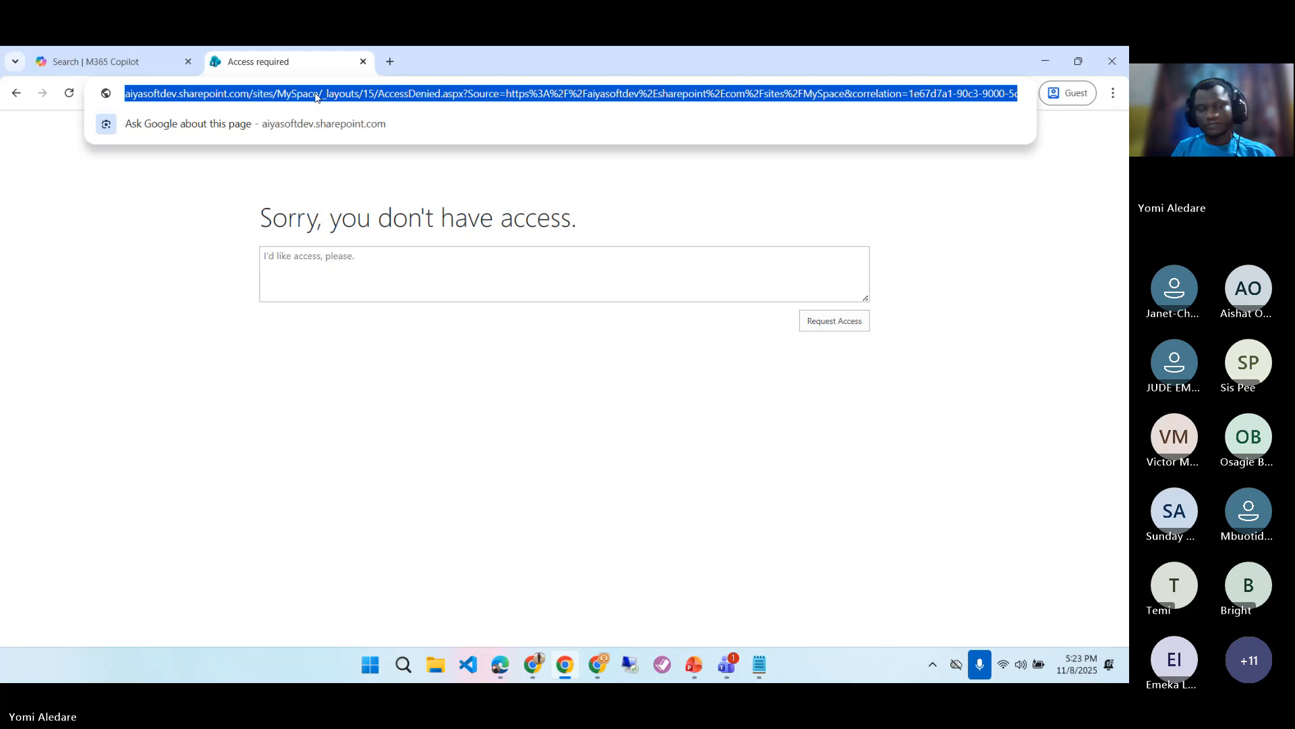
click(319, 94)
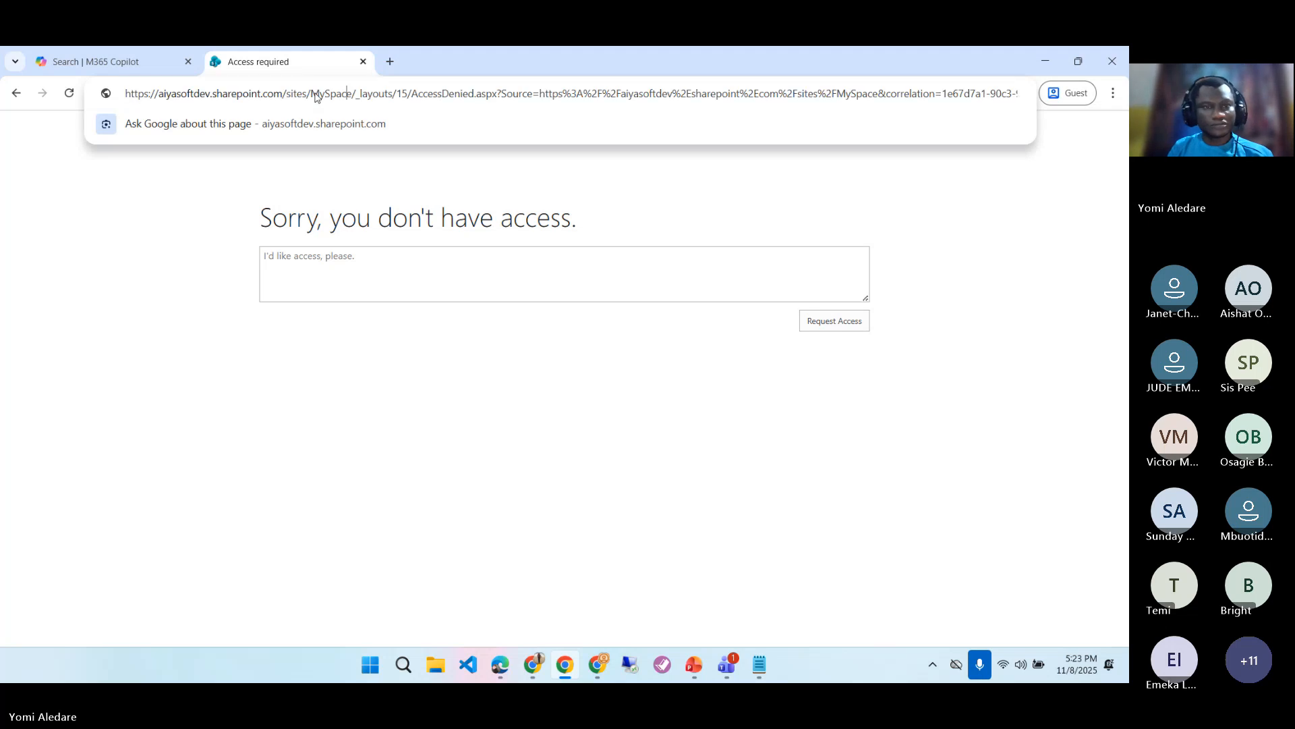
click(358, 95)
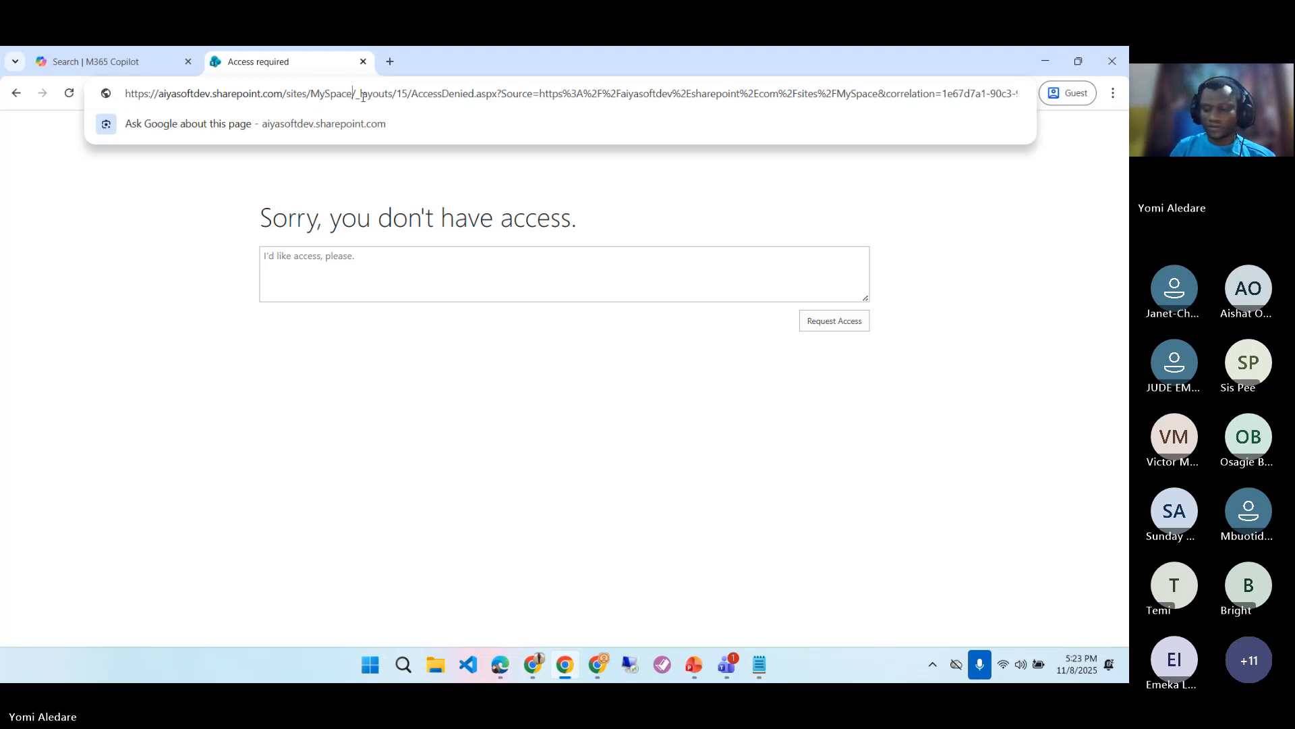
key(shift+End)
key(Delete)
key(Return)
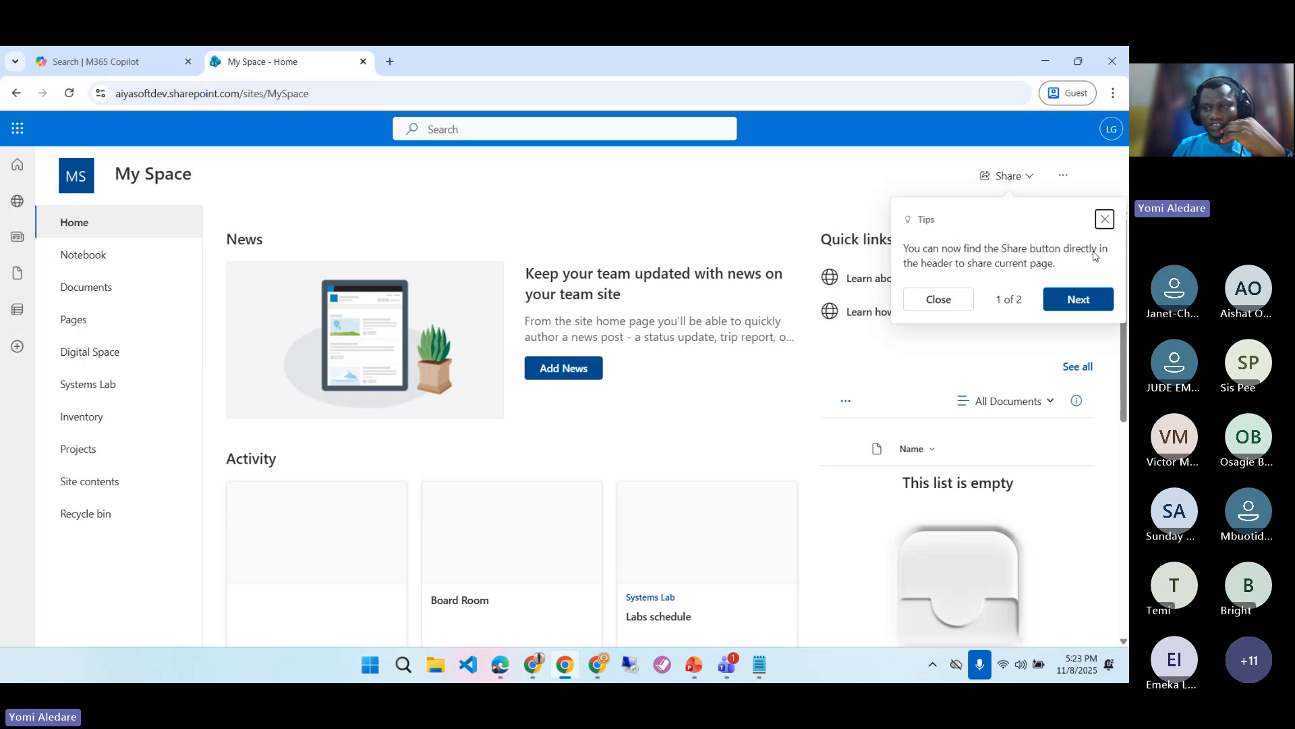
click(1104, 218)
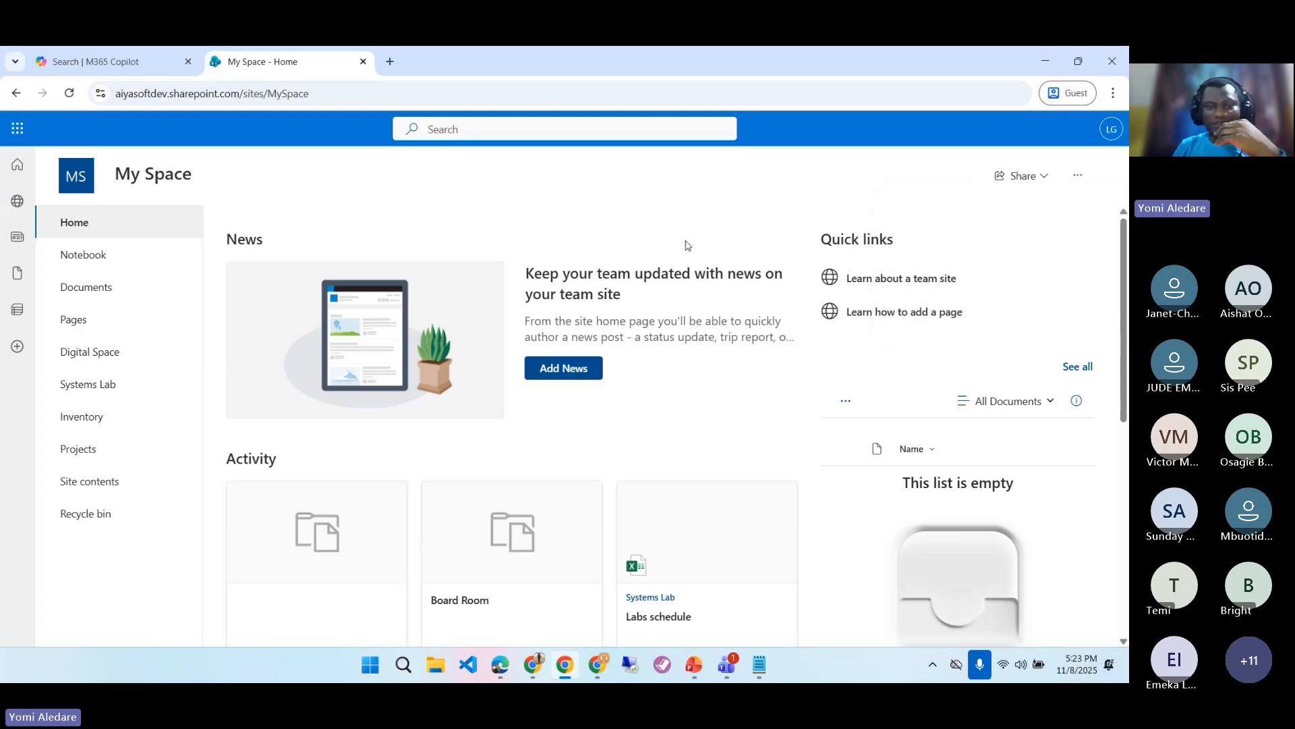
- Test the invited user's access by selecting the Inventory list's item and opening Labs schedule.xlsx from the Systems Lab library
click(114, 390)
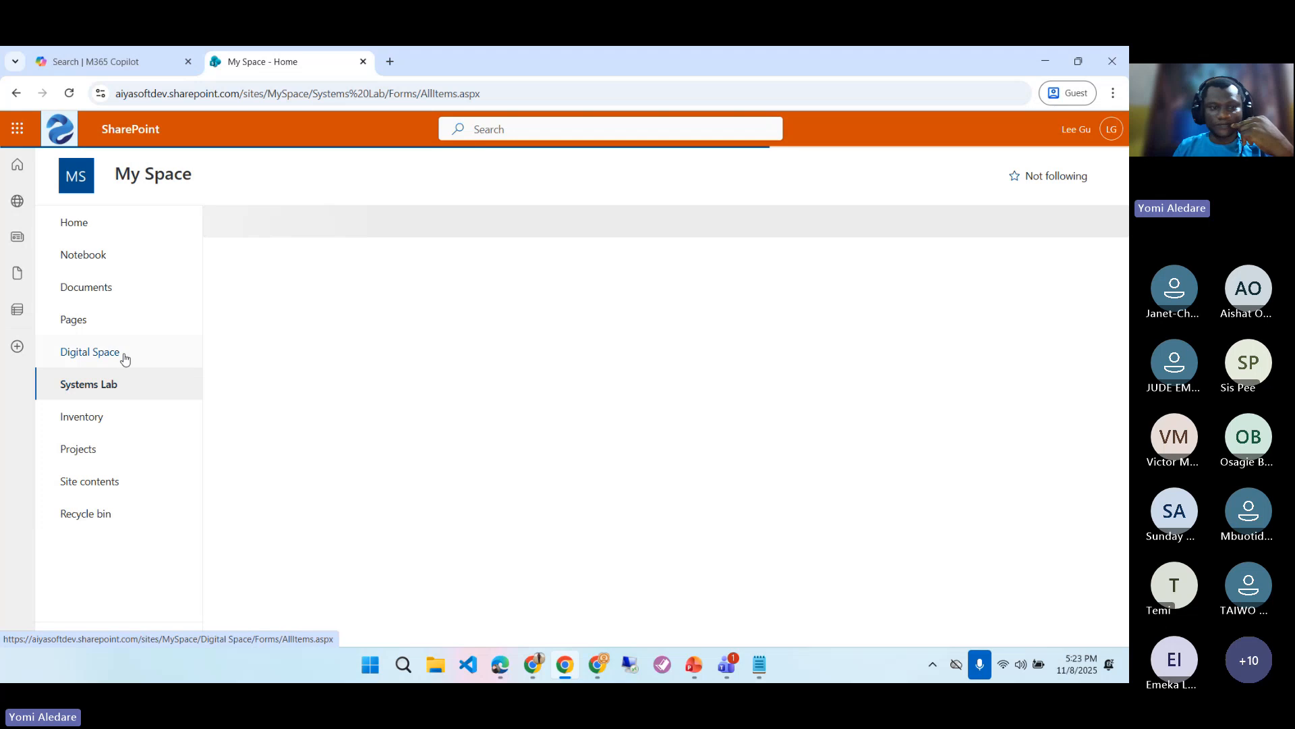
click(92, 419)
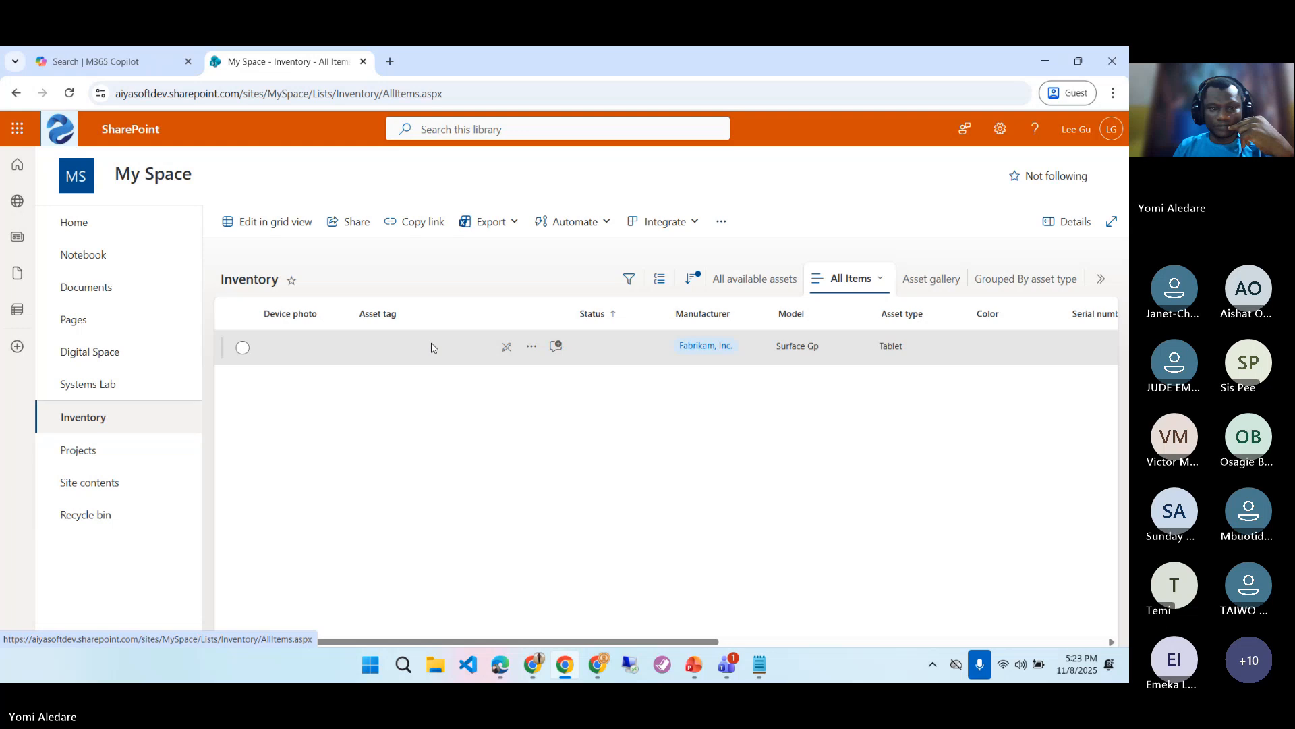
click(320, 349)
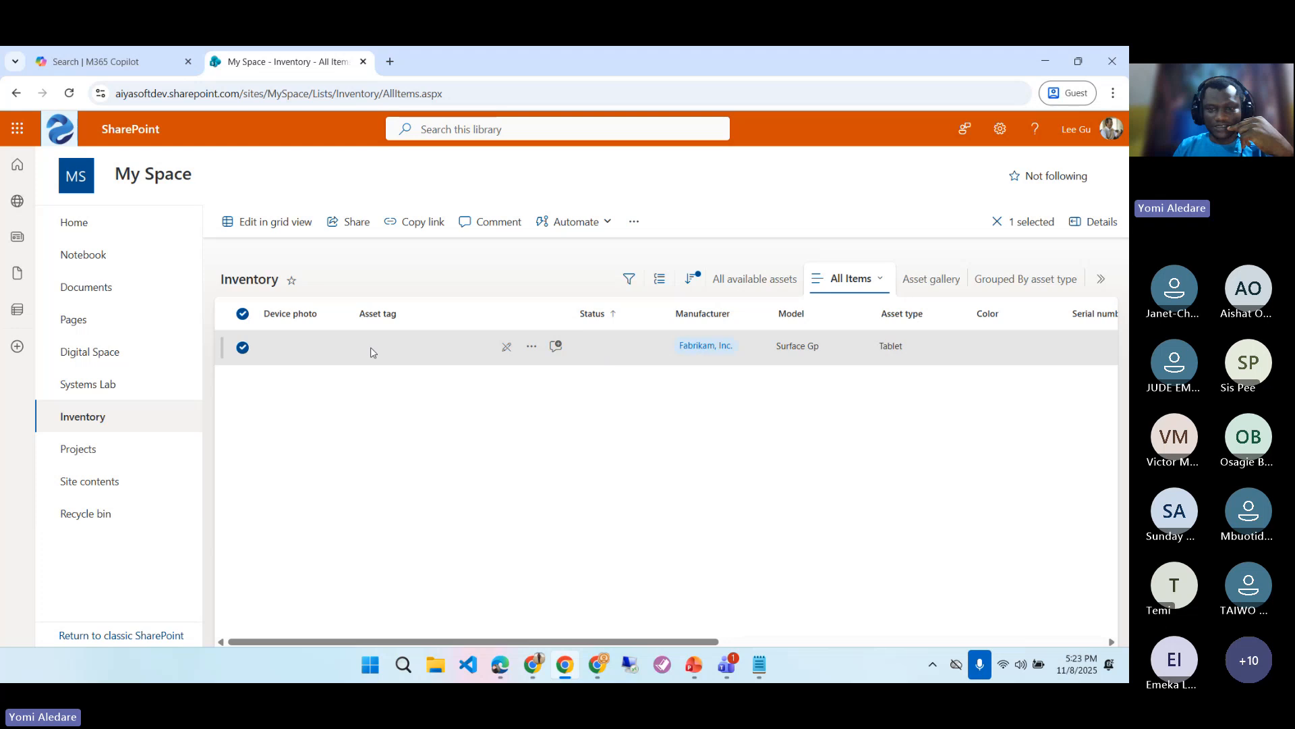
click(98, 386)
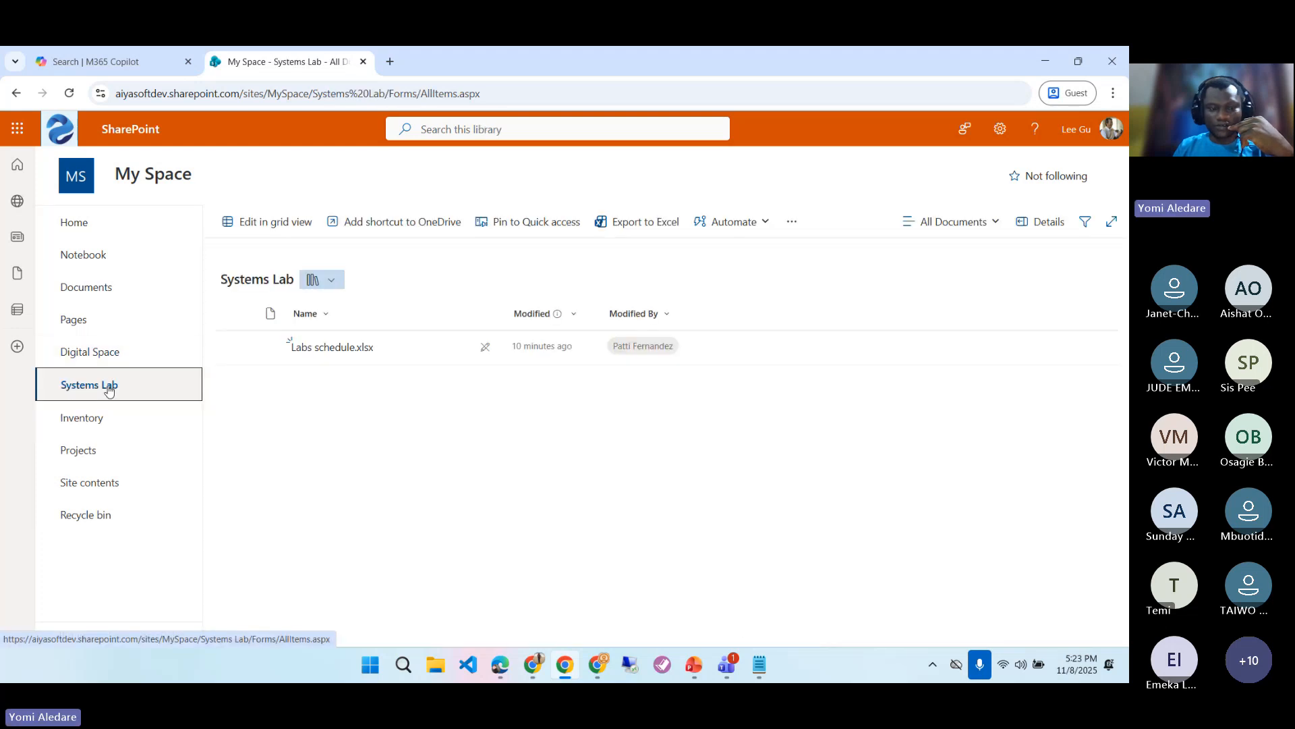
click(327, 350)
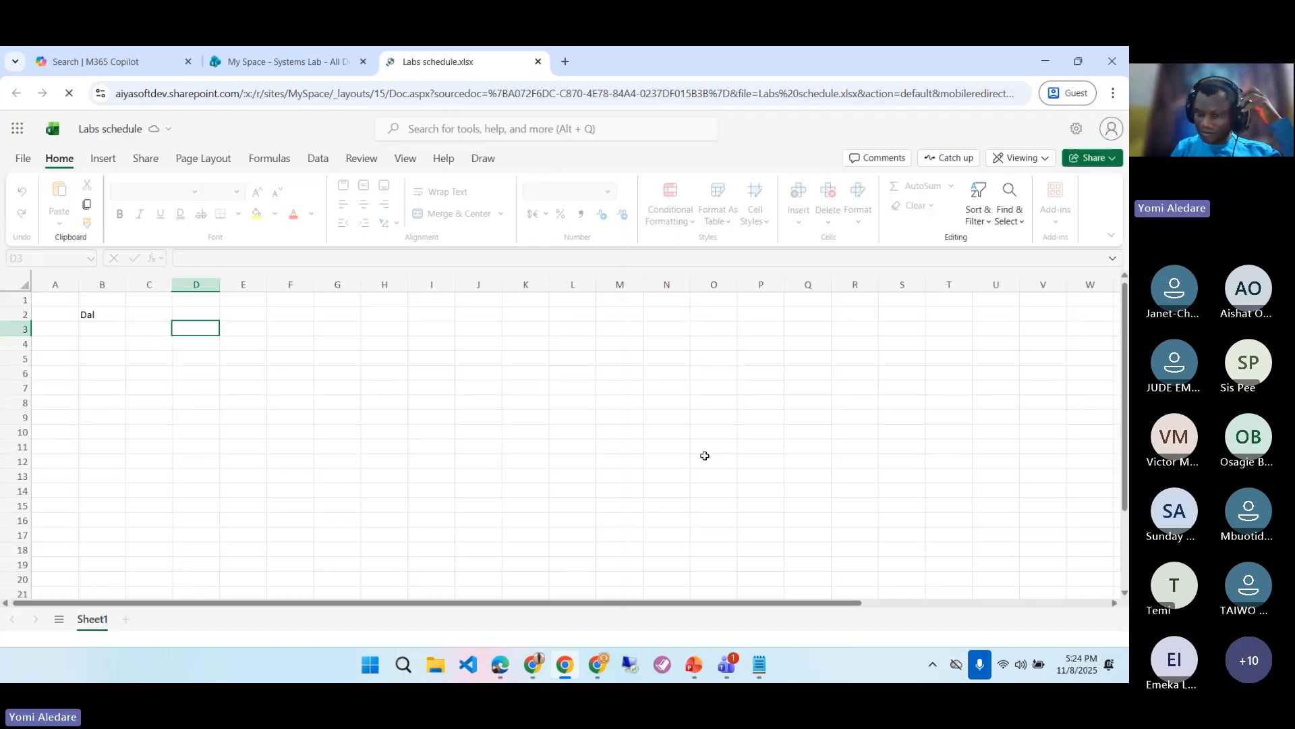
- Switch to the Microsoft 365 Deep Dive Session meeting in Teams, look through the participants, and show one attendee's options
mouse_move(727, 667)
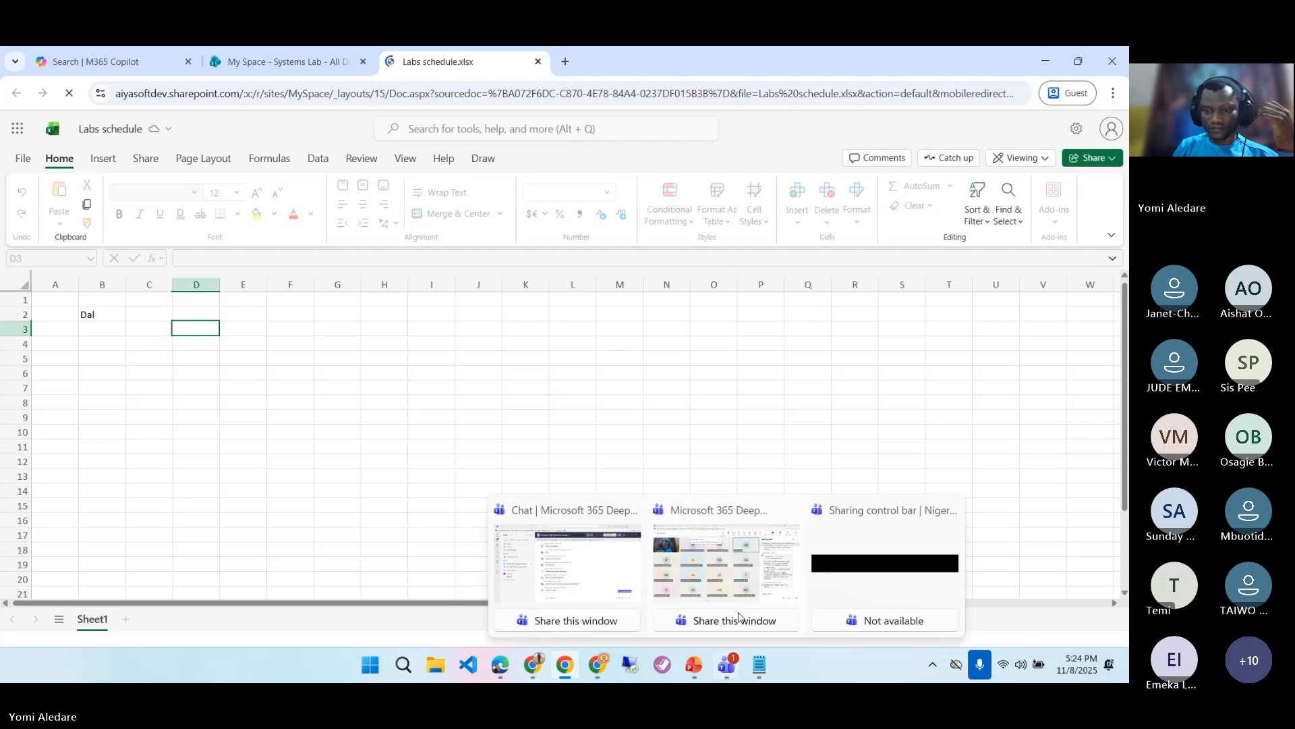
click(747, 540)
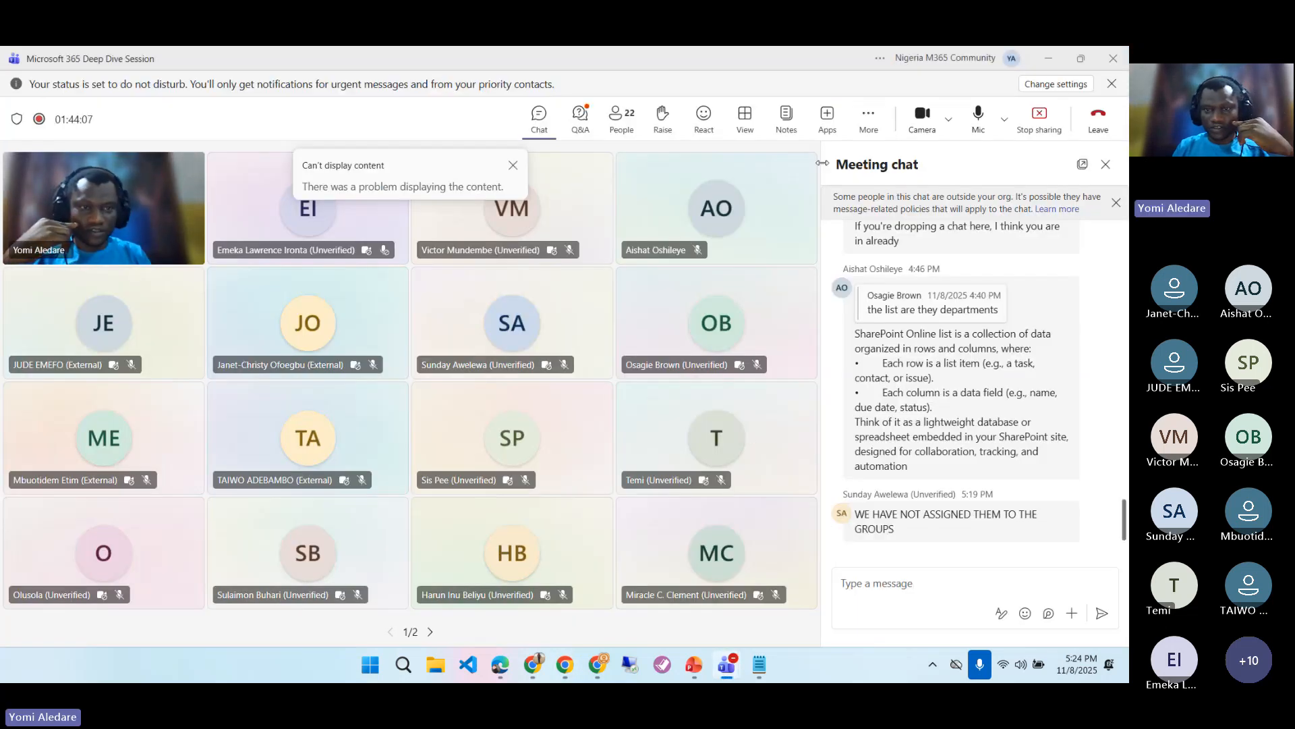
click(622, 116)
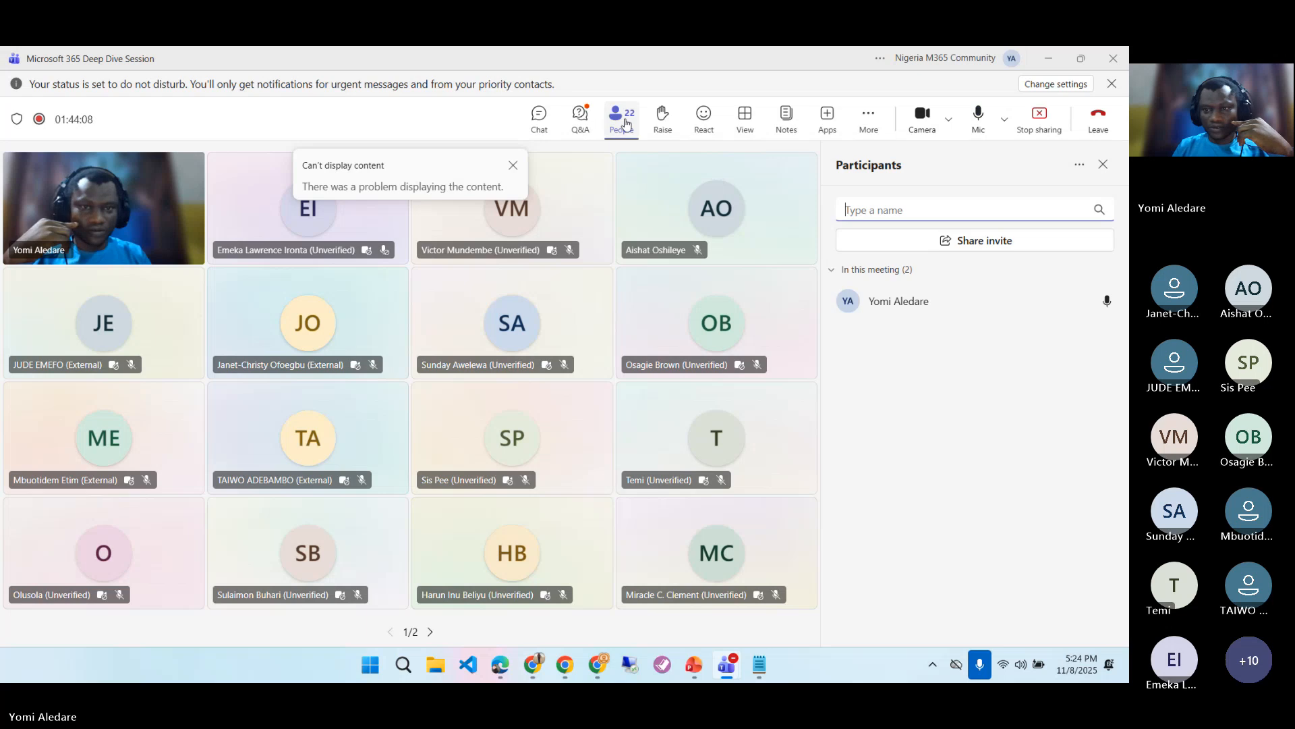
scroll(1010, 440, down, 4)
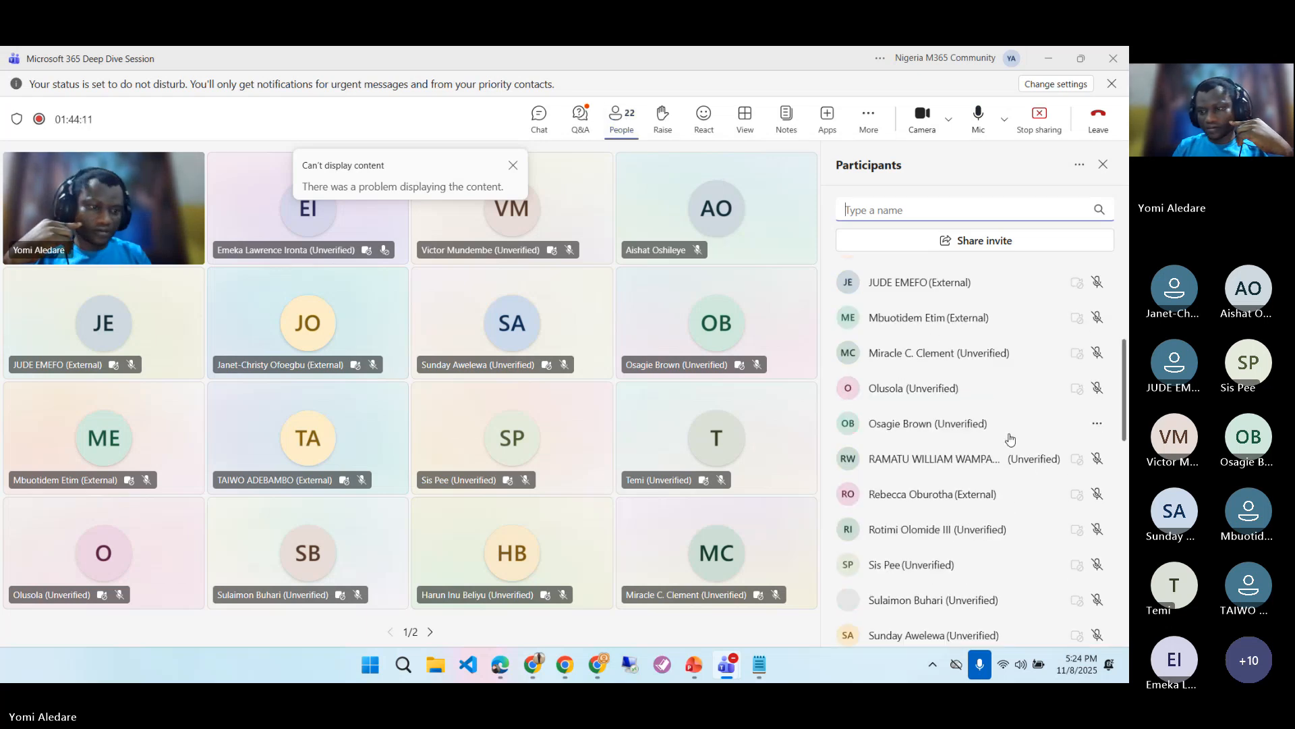
scroll(1010, 440, down, 4)
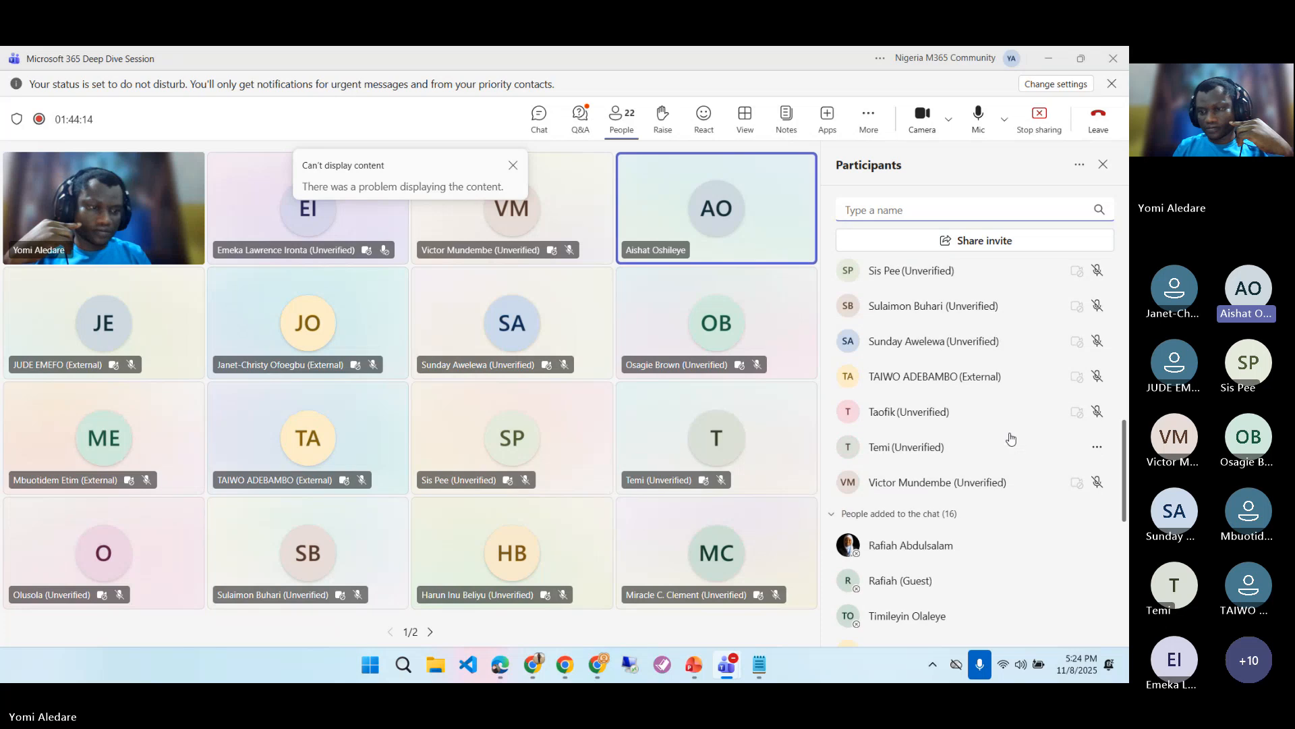
click(1097, 448)
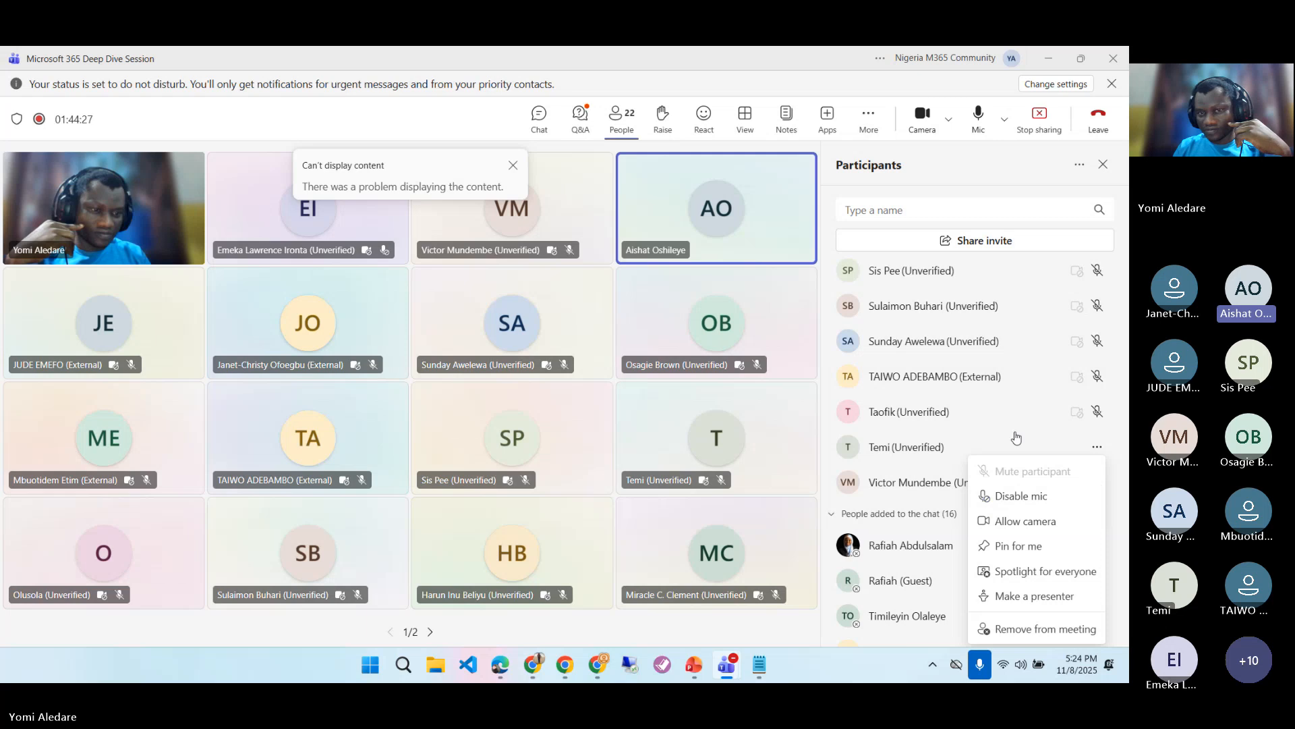
- Reload the meeting's Q&A conversations and read through the attendees' posted questions
click(580, 116)
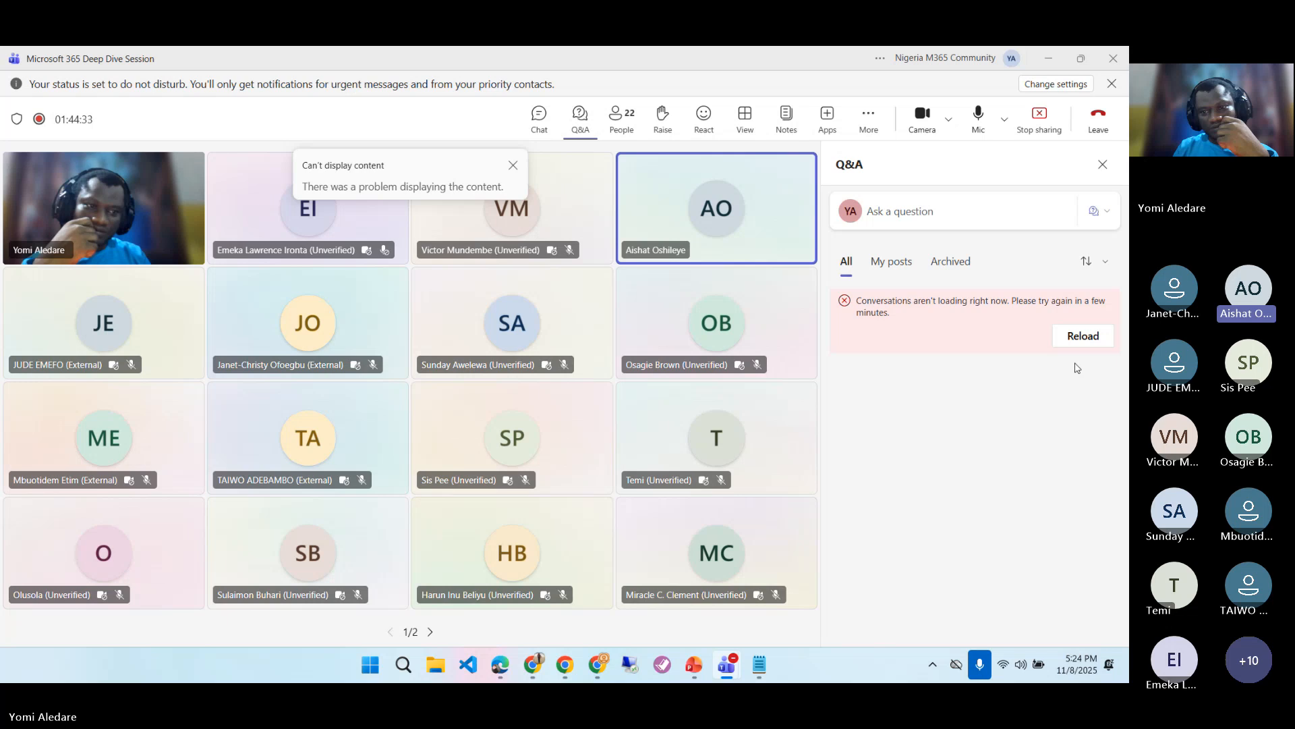
click(1085, 342)
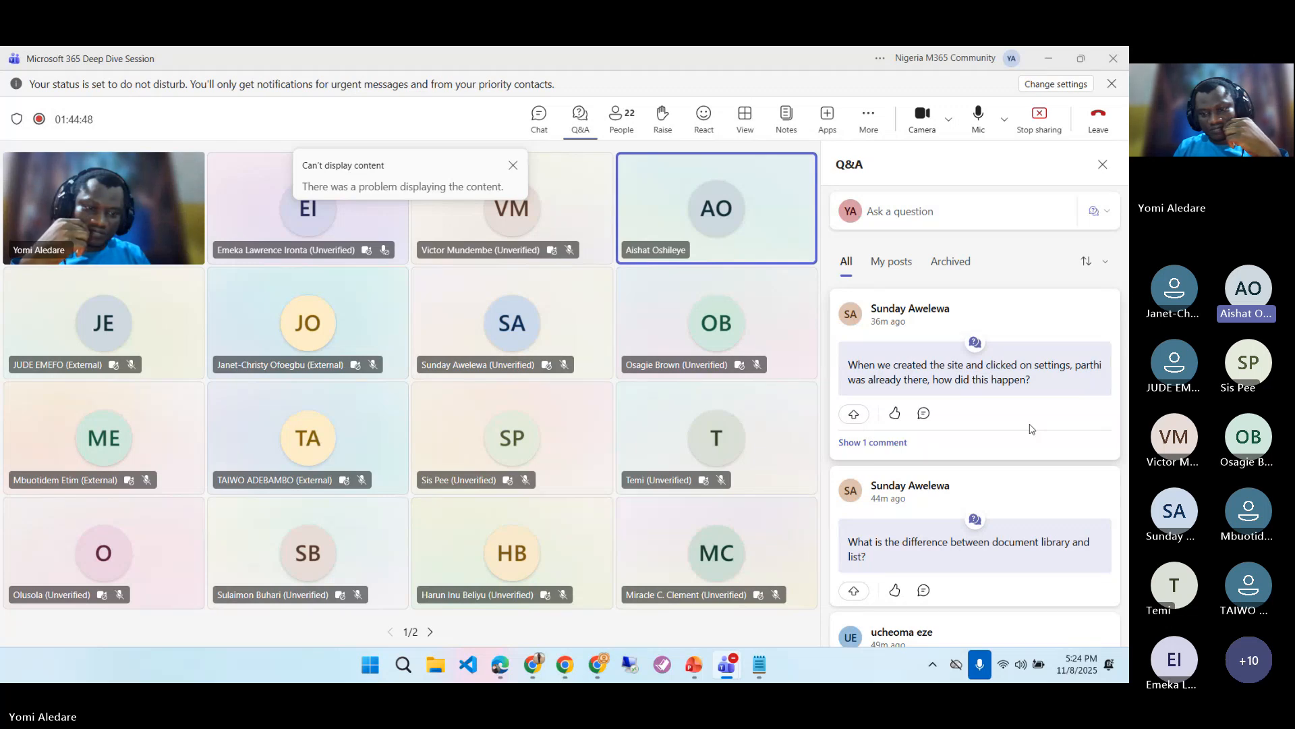
scroll(1030, 429, down, 1)
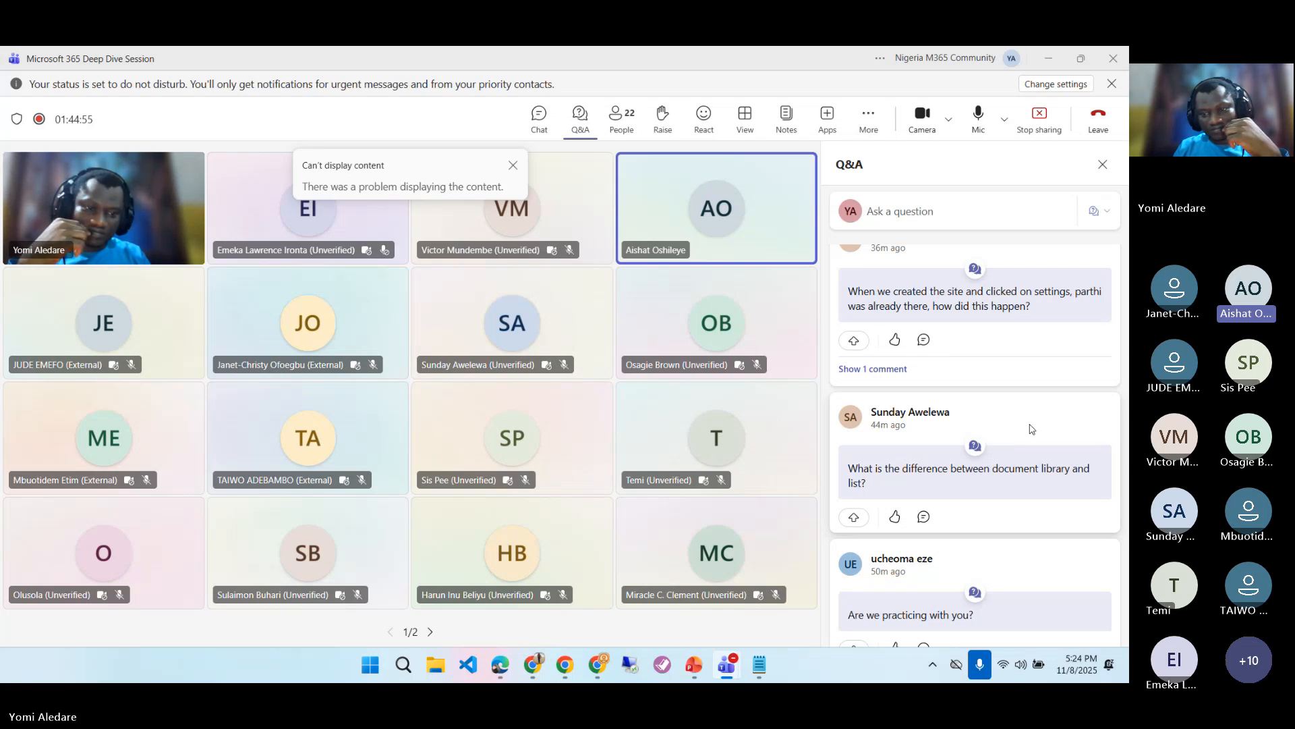
scroll(1030, 429, up, 2)
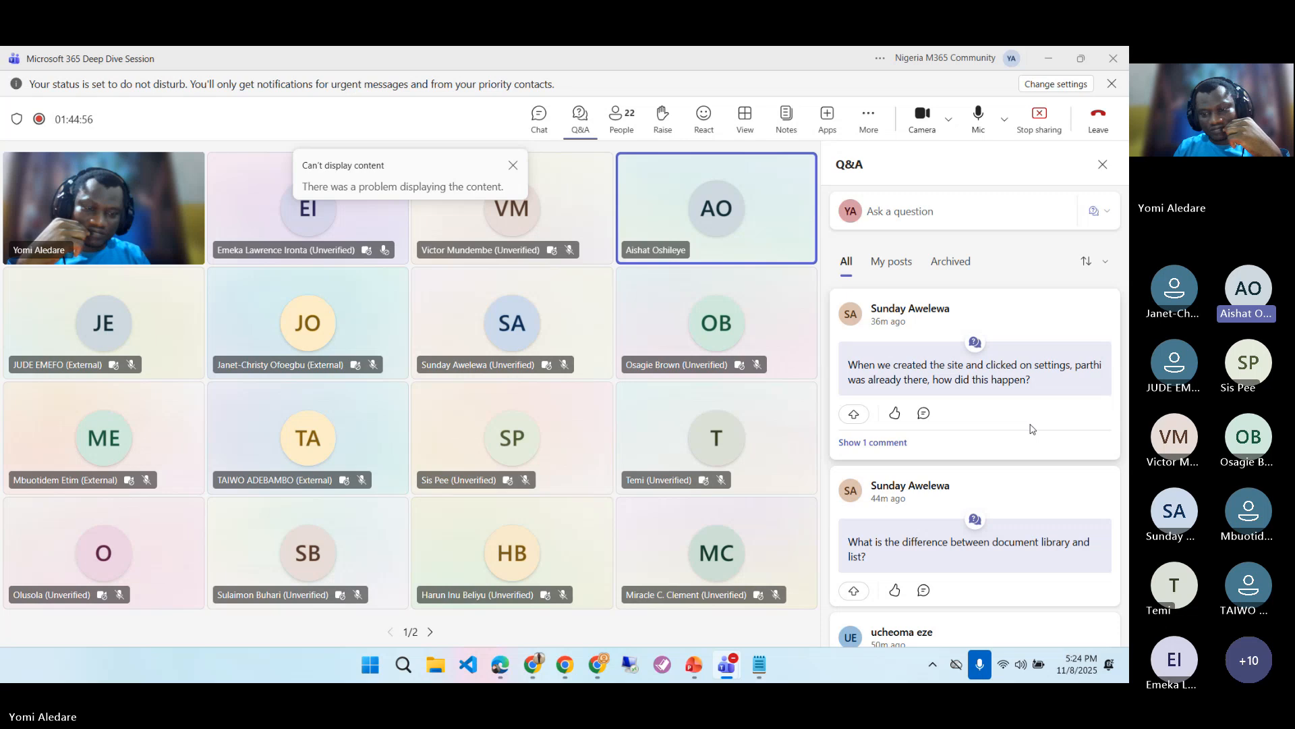
scroll(1030, 428, down, 4)
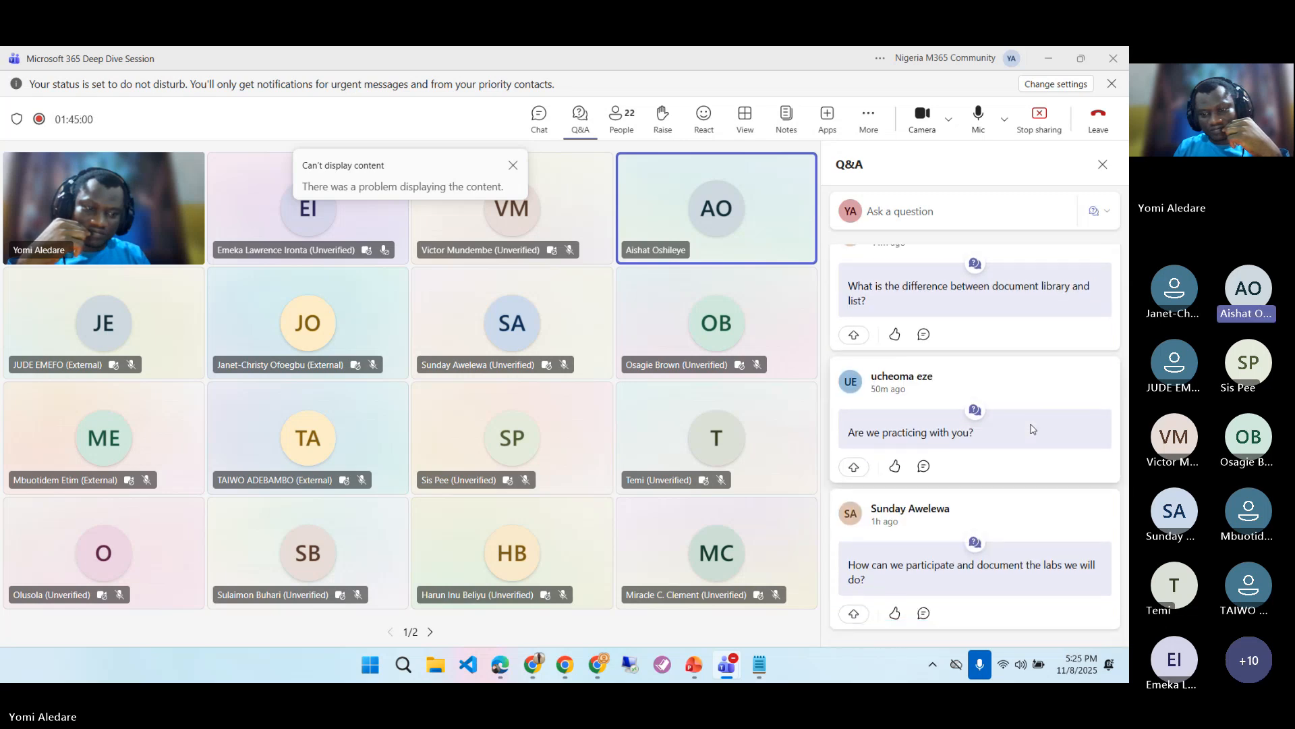
scroll(1030, 429, up, 3)
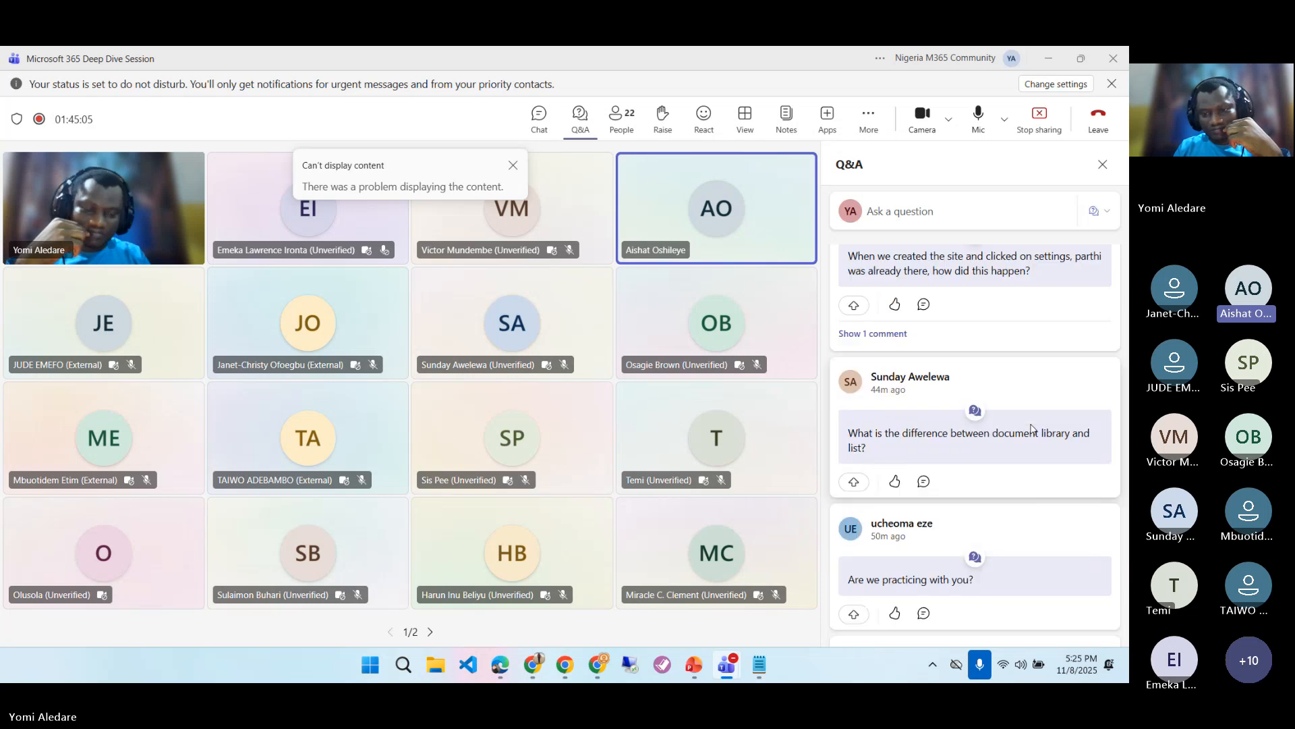
scroll(1030, 428, down, 2)
scroll(1030, 429, down, 1)
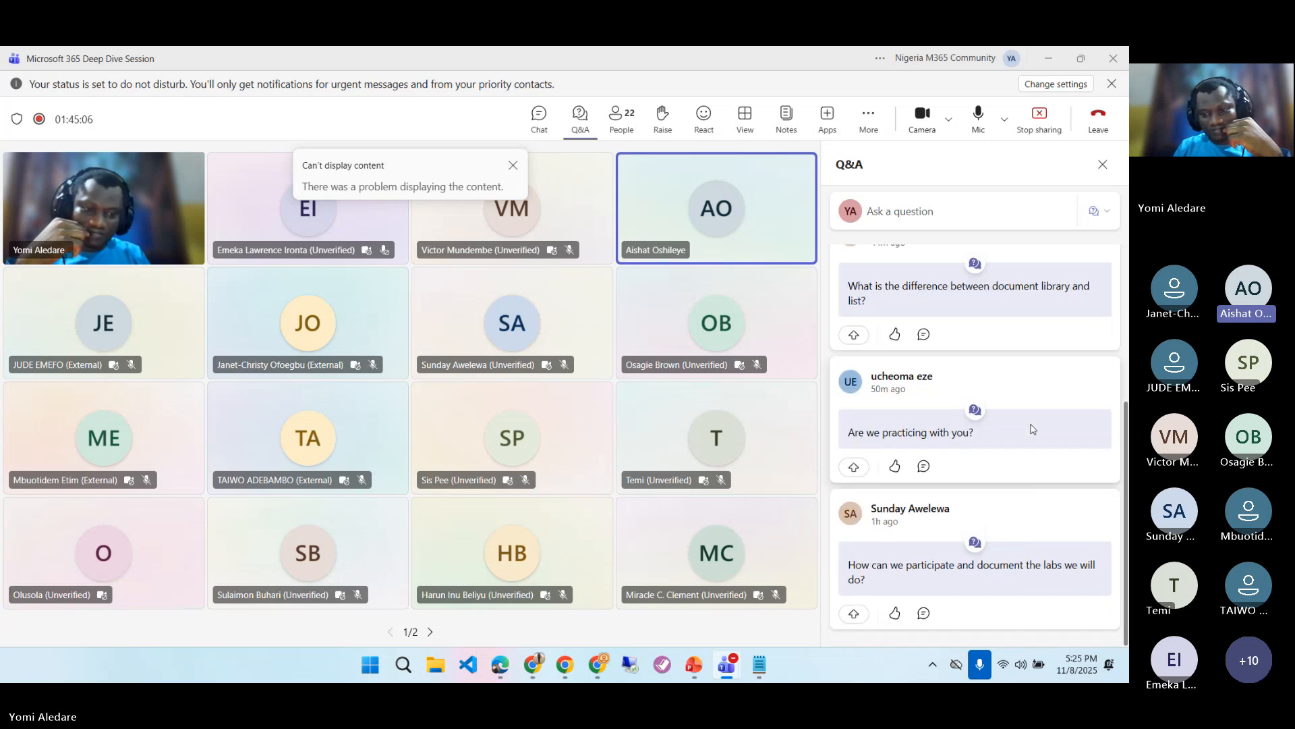
scroll(1032, 429, up, 3)
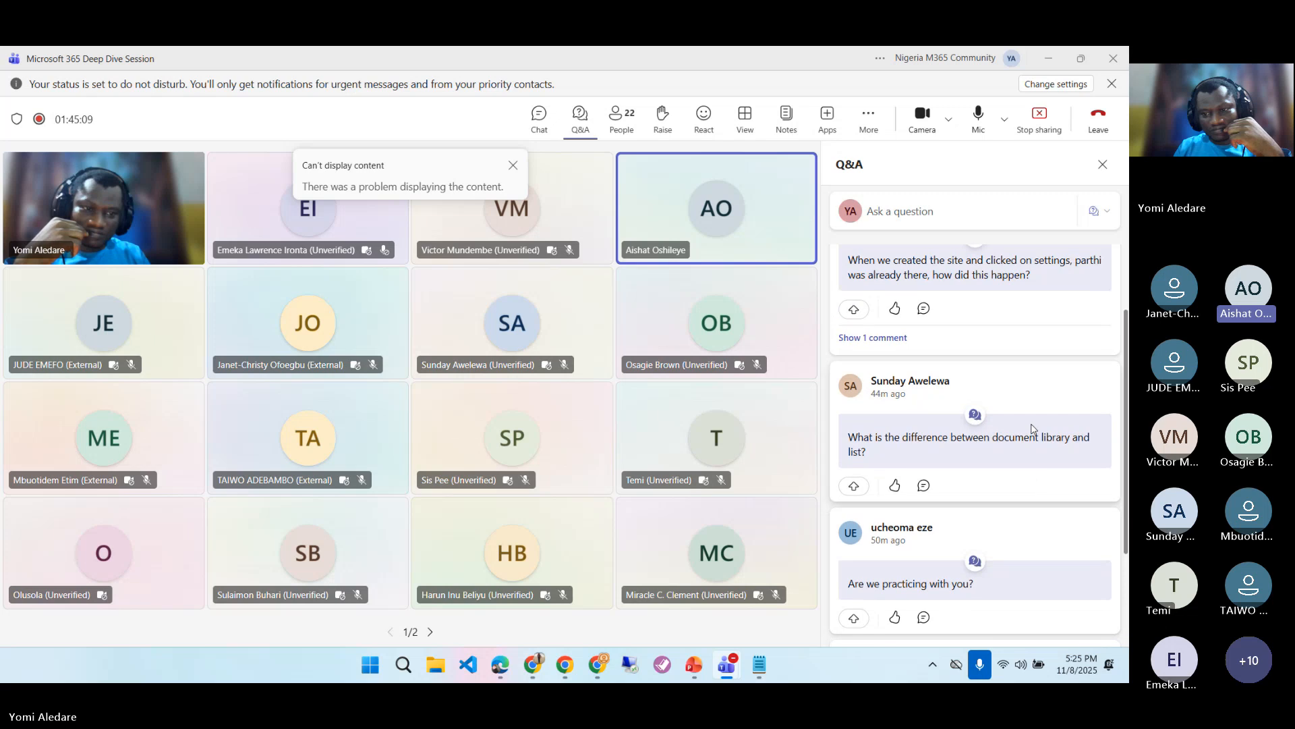
scroll(1032, 429, up, 2)
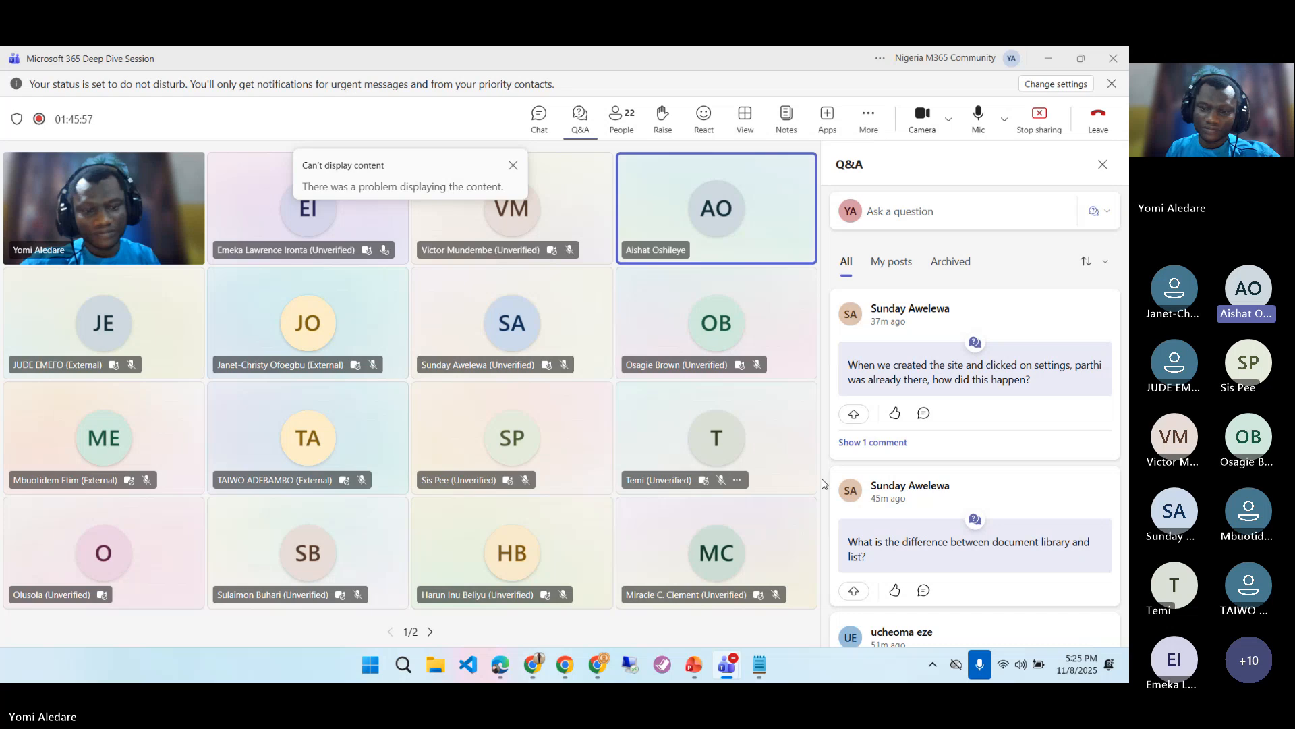
scroll(918, 452, down, 4)
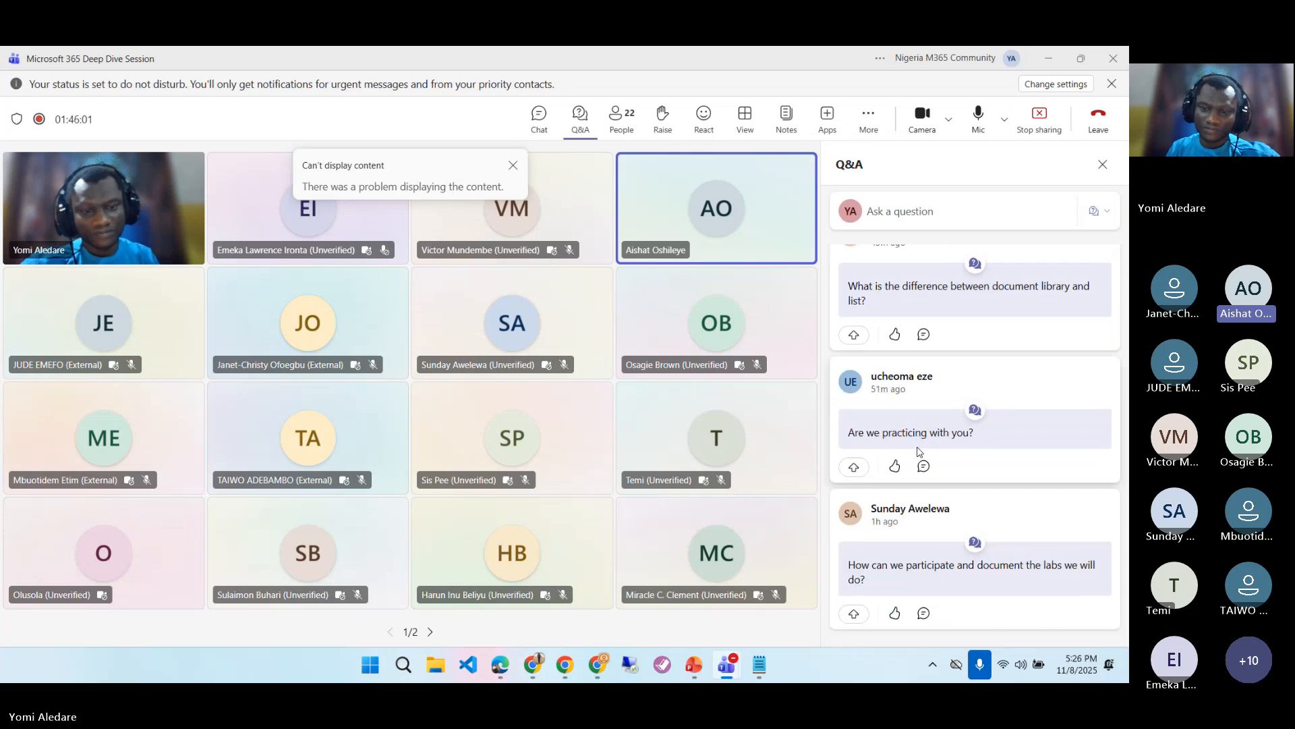
scroll(918, 451, up, 3)
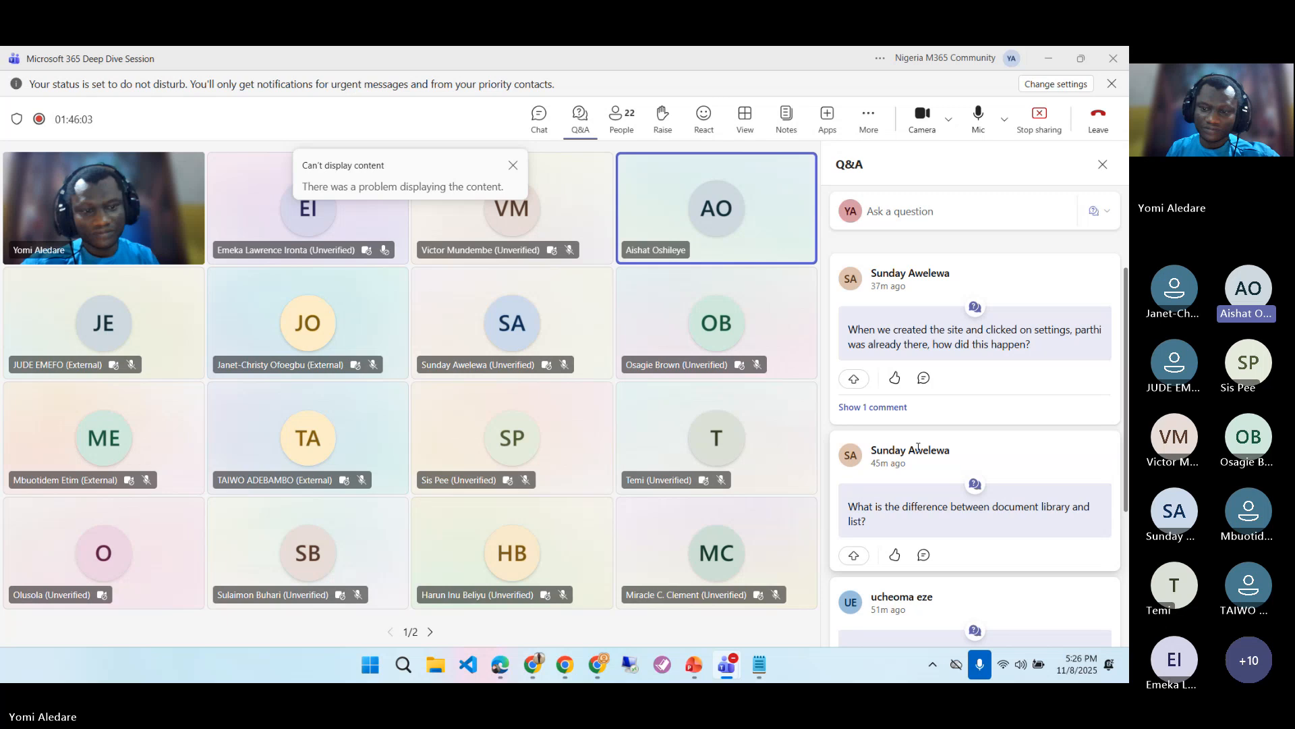
scroll(919, 449, down, 3)
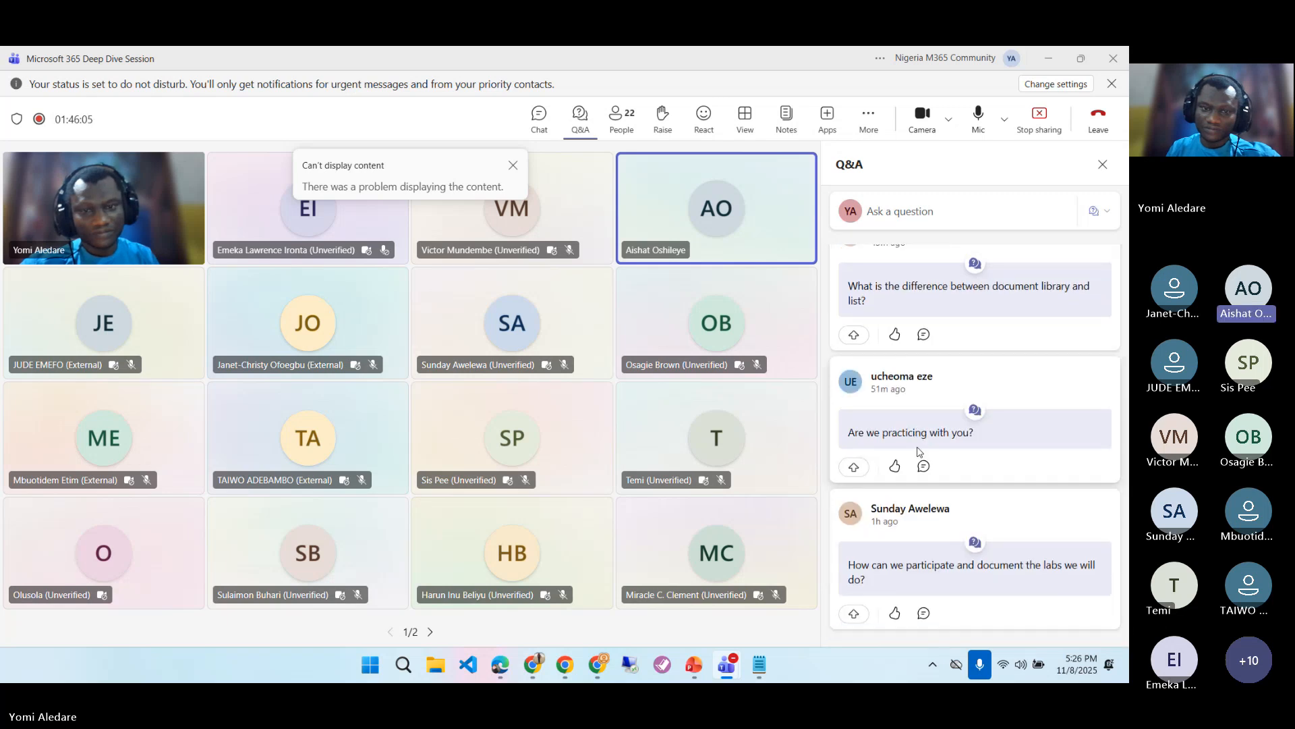
scroll(919, 452, up, 5)
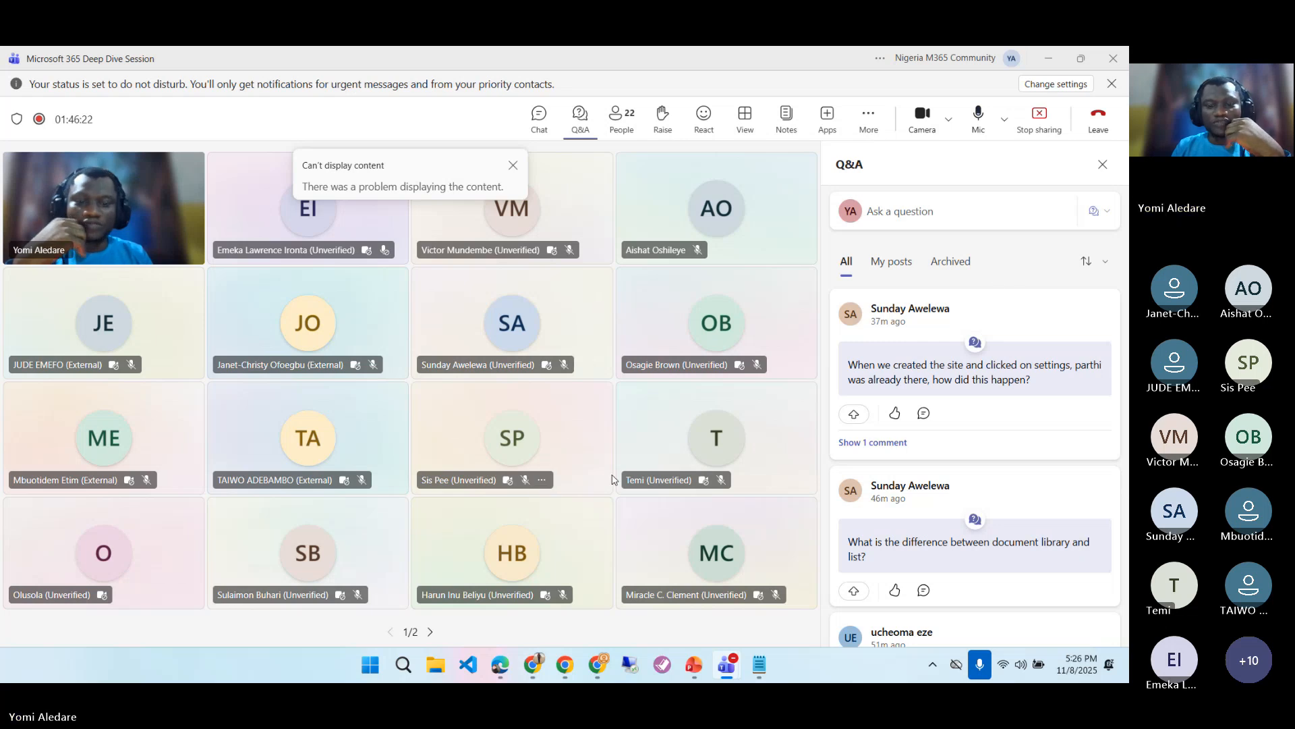
- Return to the SharePoint admin center's Active sites page showing My Space's membership details in the administrator's browser
click(597, 664)
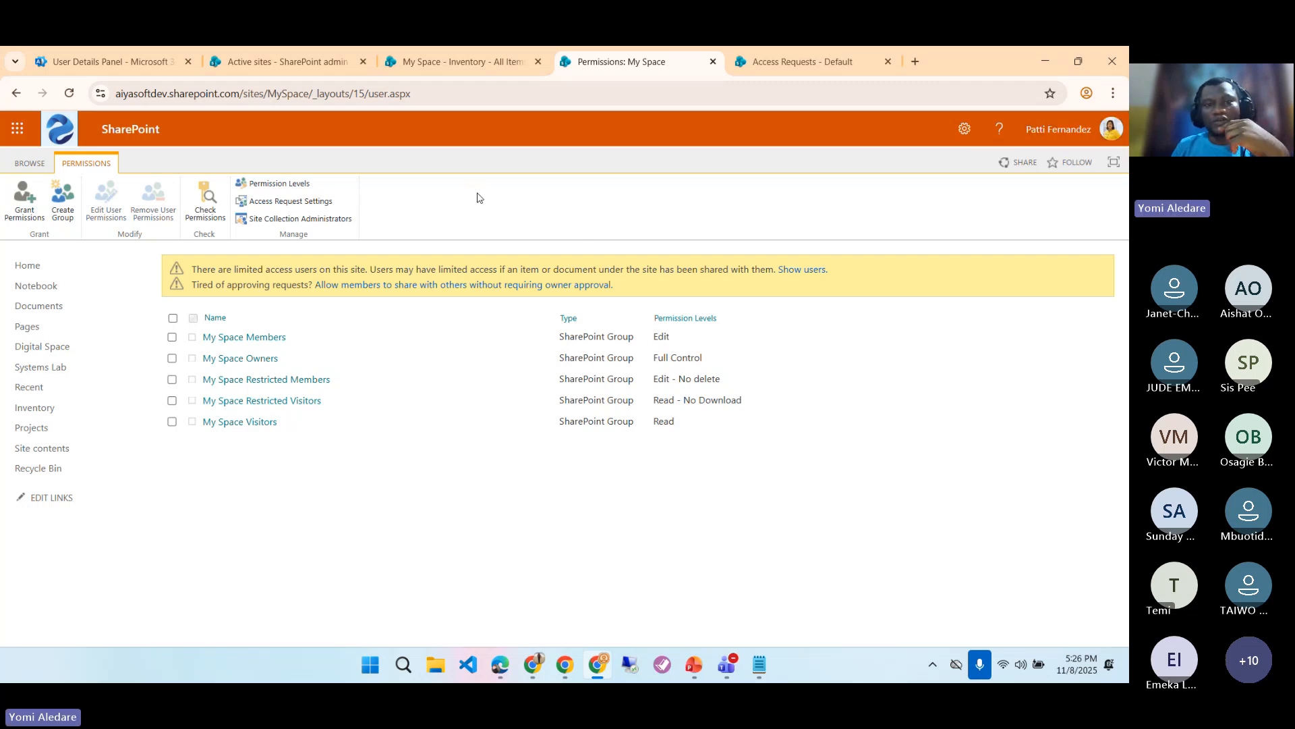
click(410, 64)
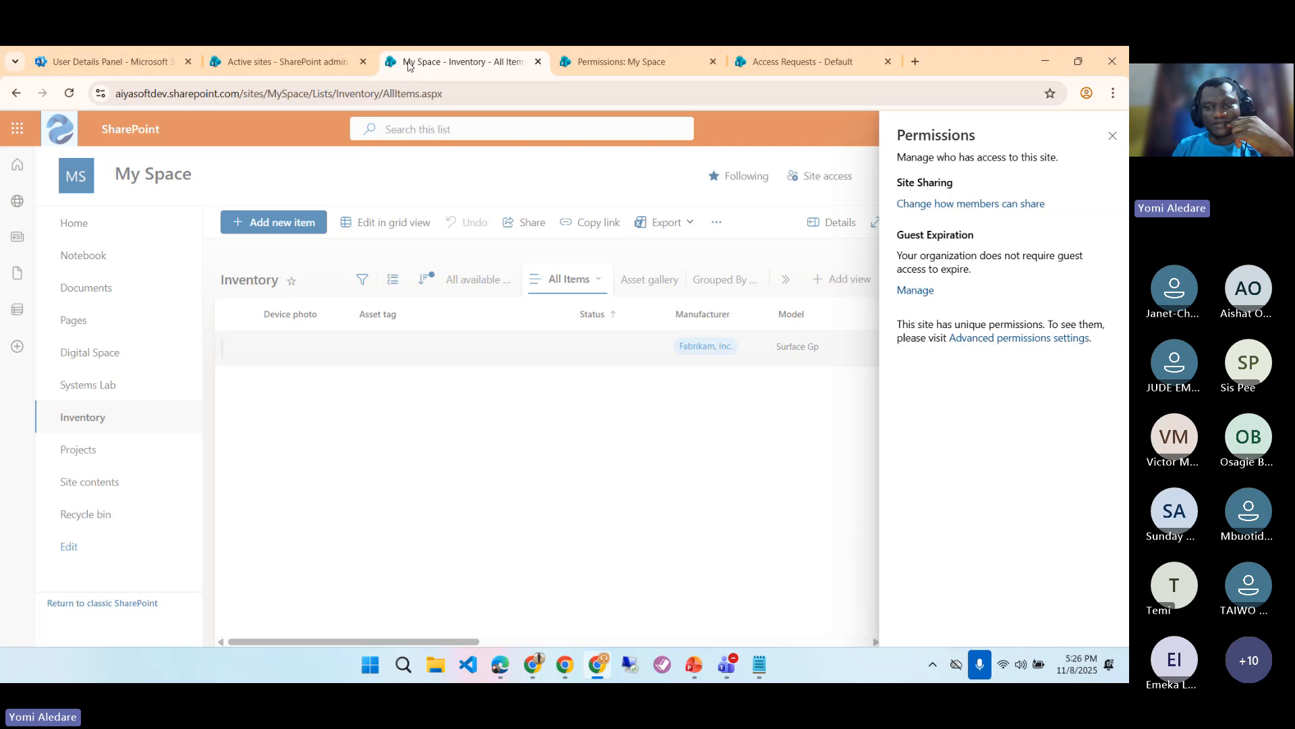
click(289, 62)
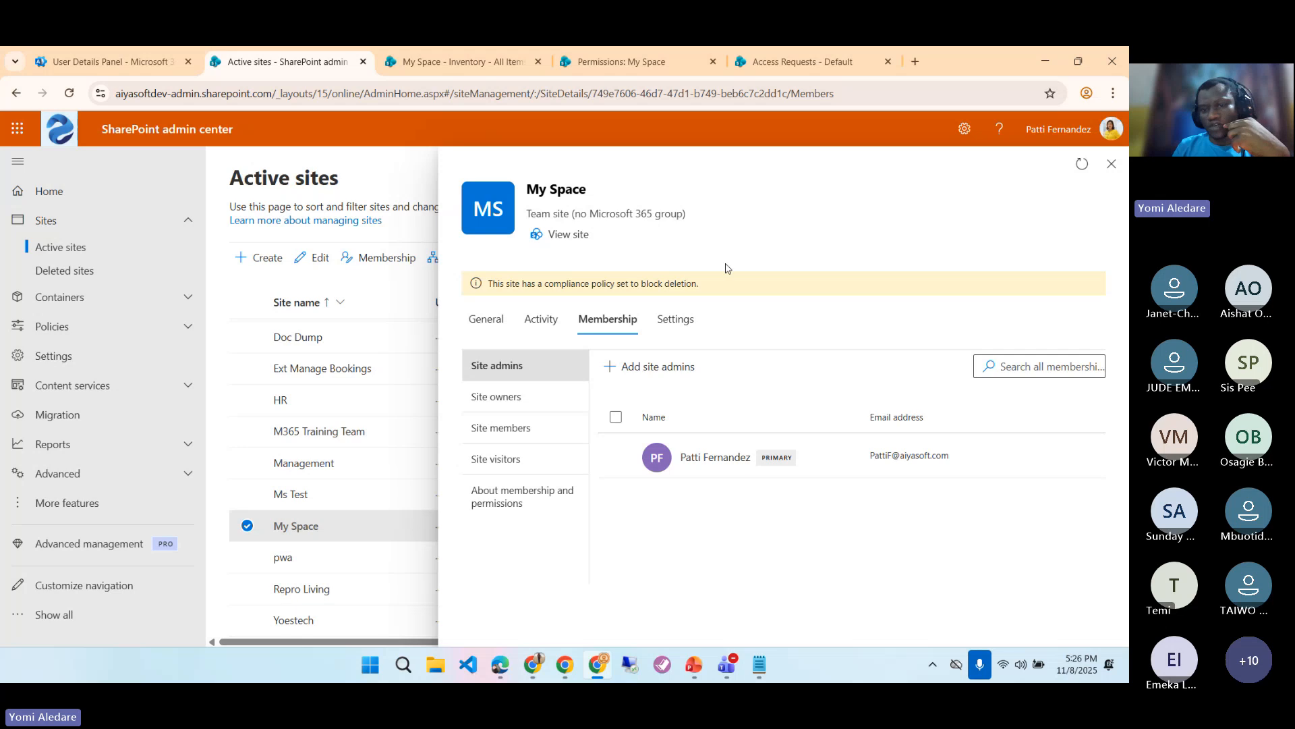
- Fill in a new non-group team site named asdasdas with a primary administrator, and discard the form without creating the site
click(1112, 165)
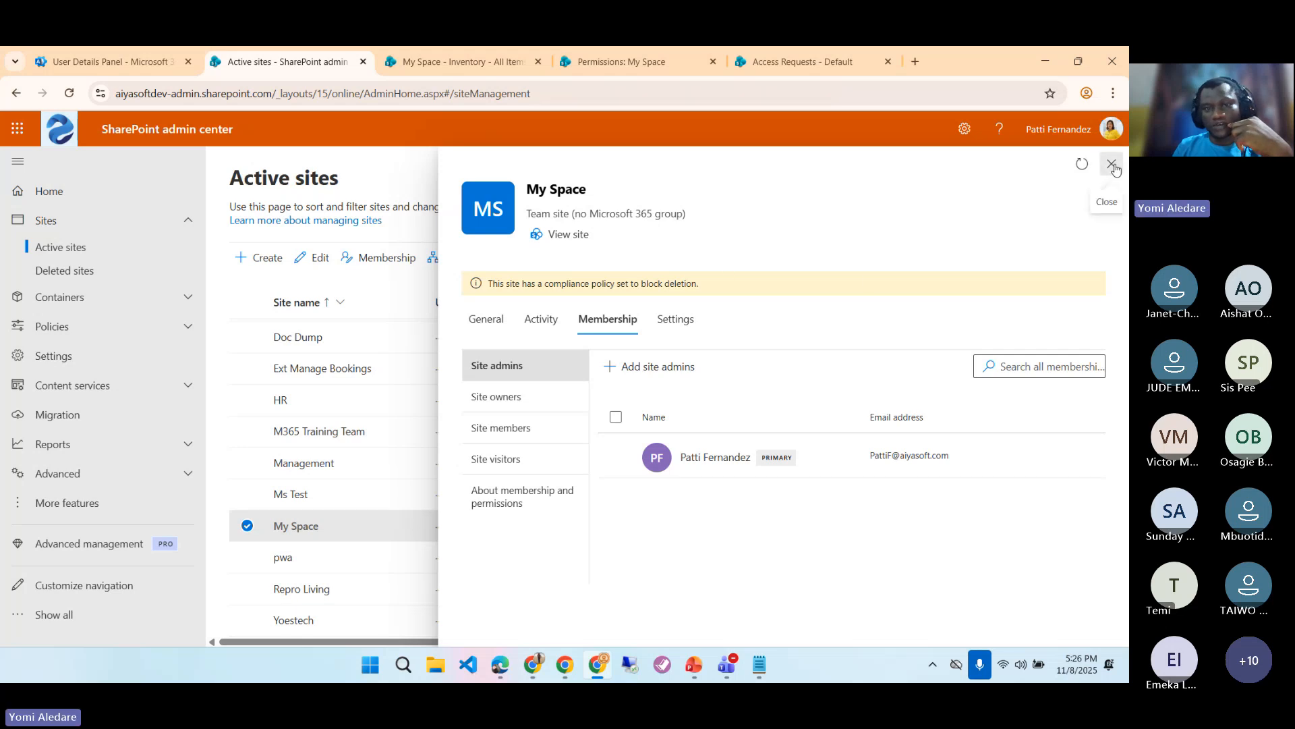
click(259, 258)
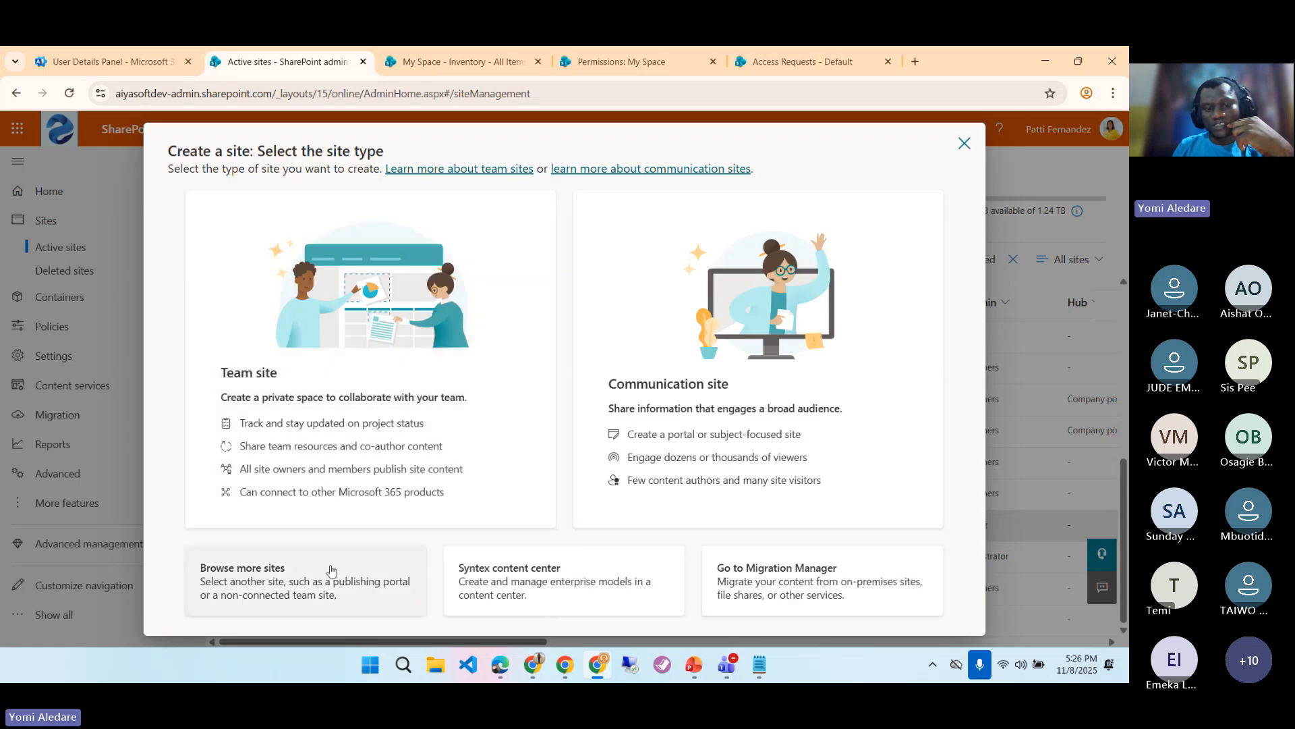
click(331, 570)
click(615, 394)
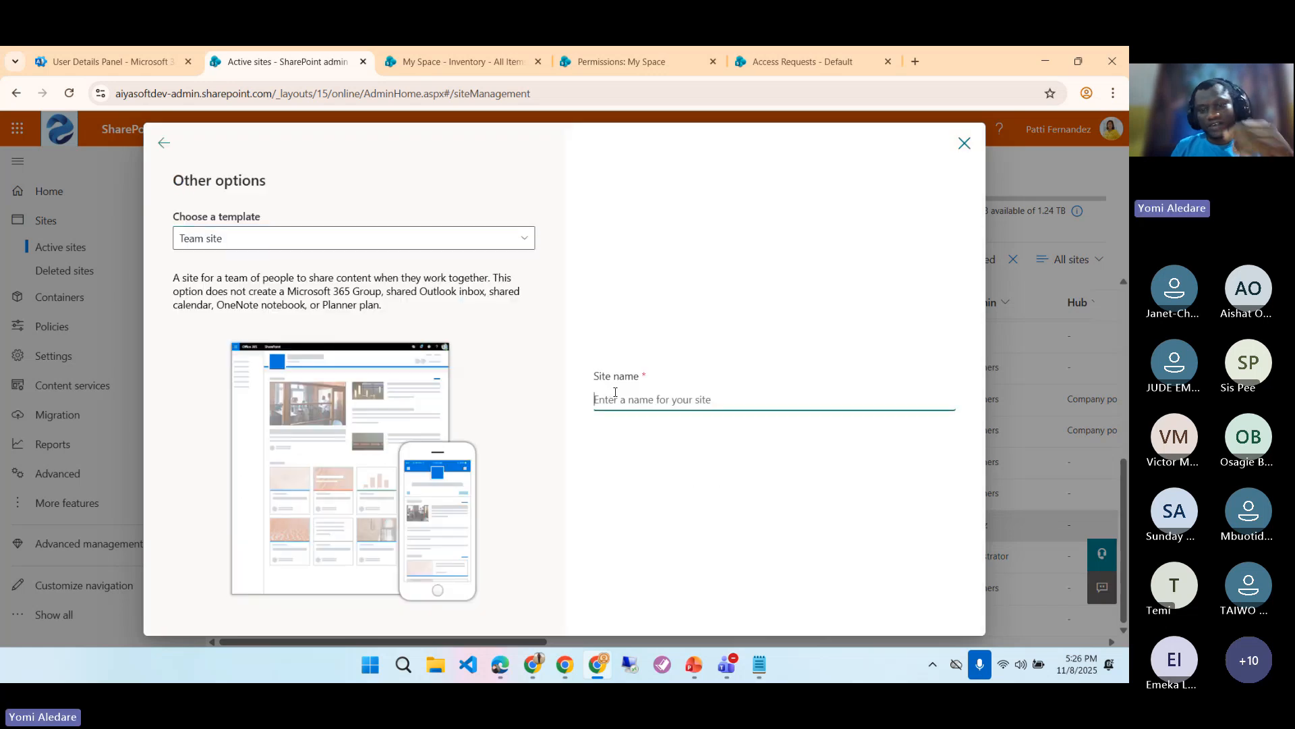
text(asdasdas)
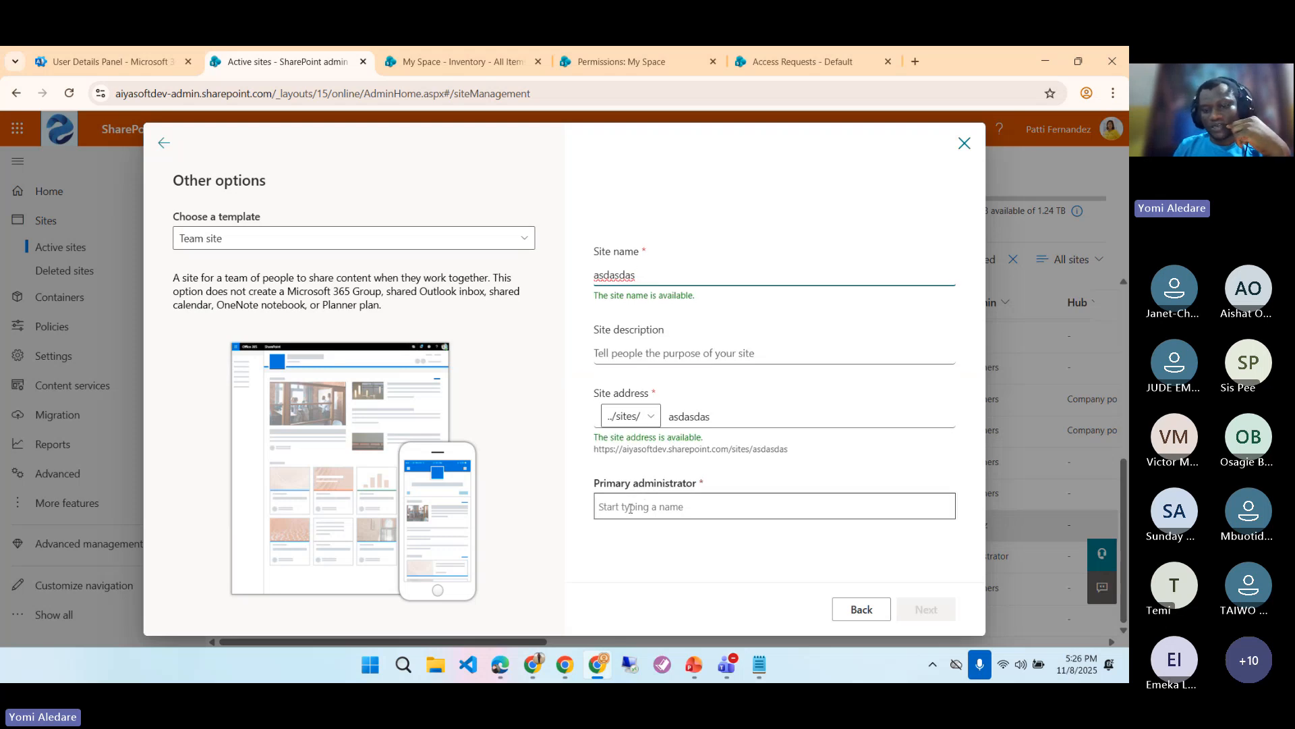
click(630, 507)
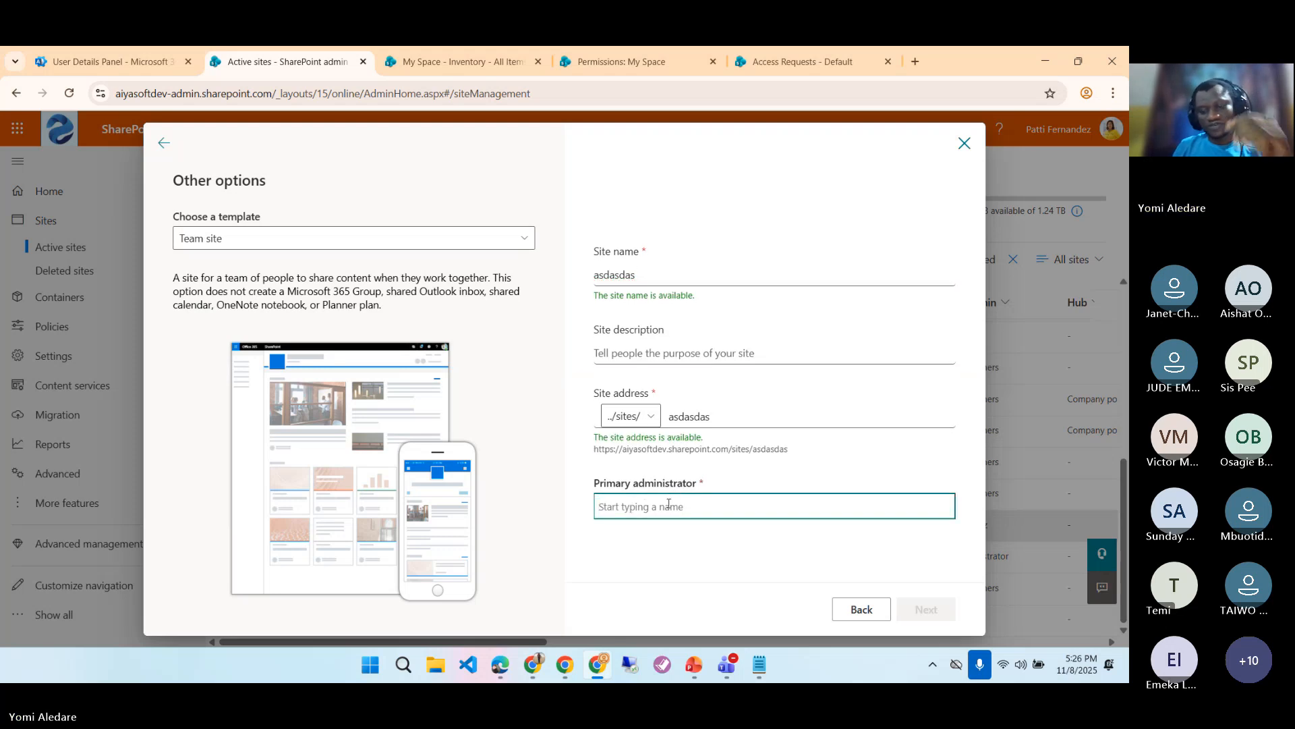
text(p)
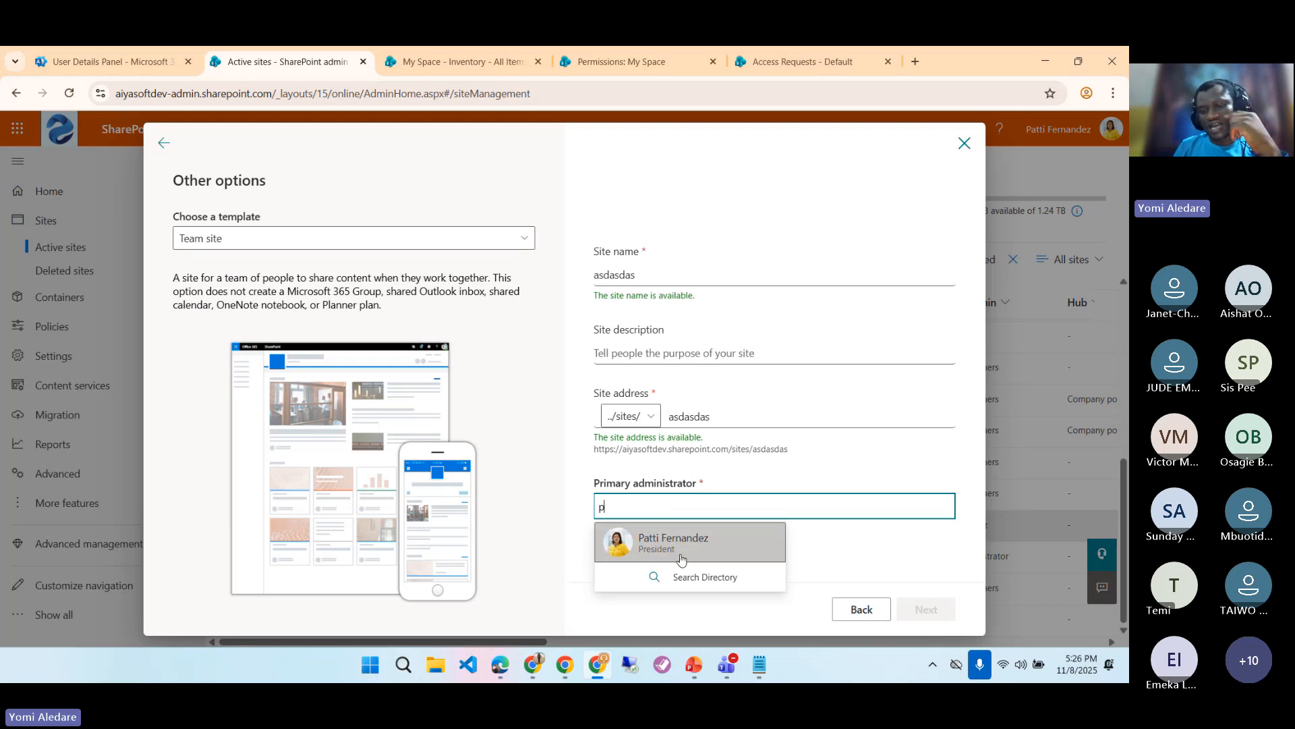
click(681, 559)
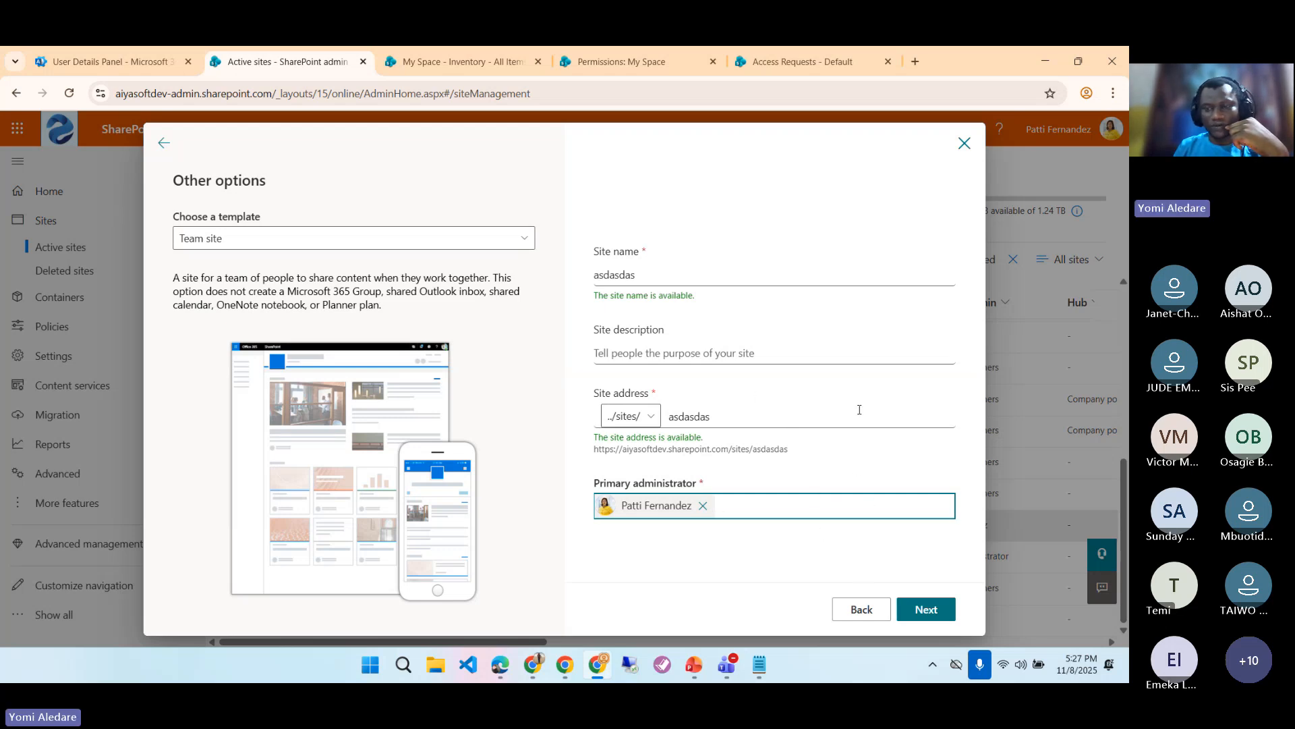
click(964, 143)
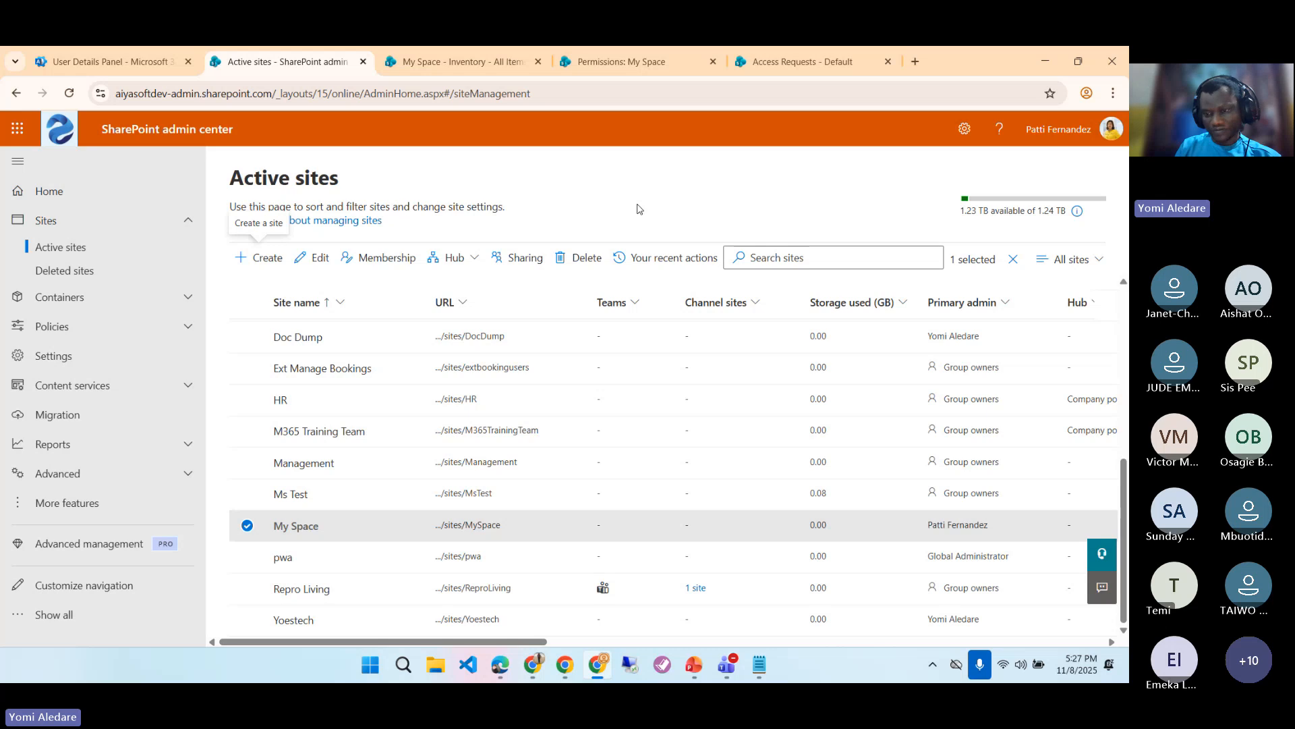
- Return to the My Space site, dismiss its permissions pane, and view the new-content options in the Digital Space library
click(486, 68)
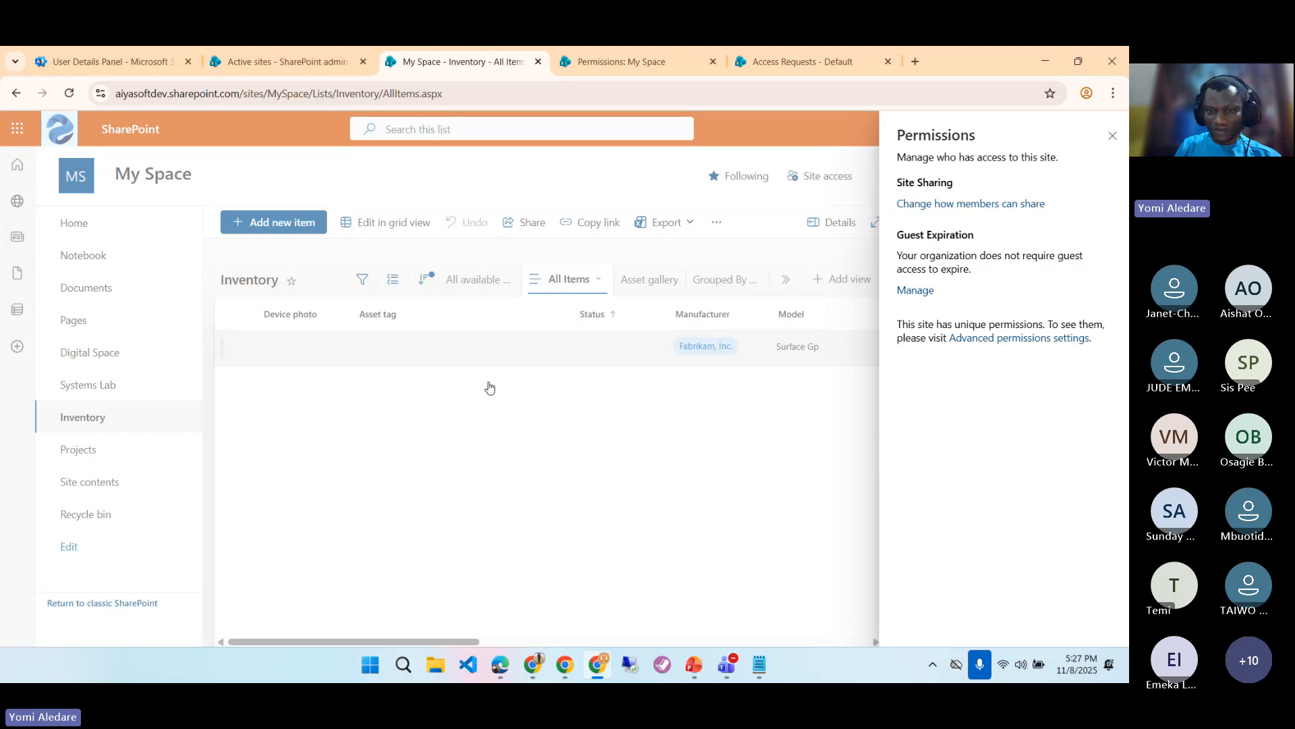
click(477, 416)
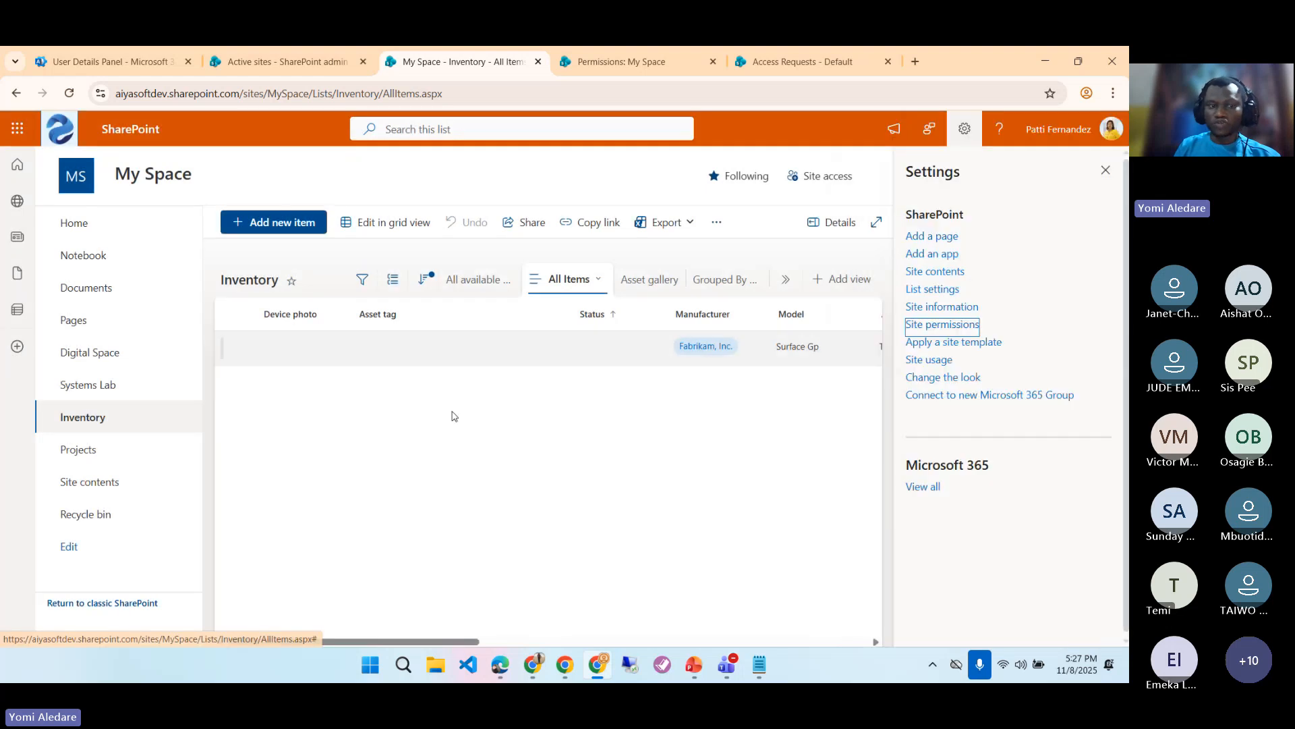
click(127, 358)
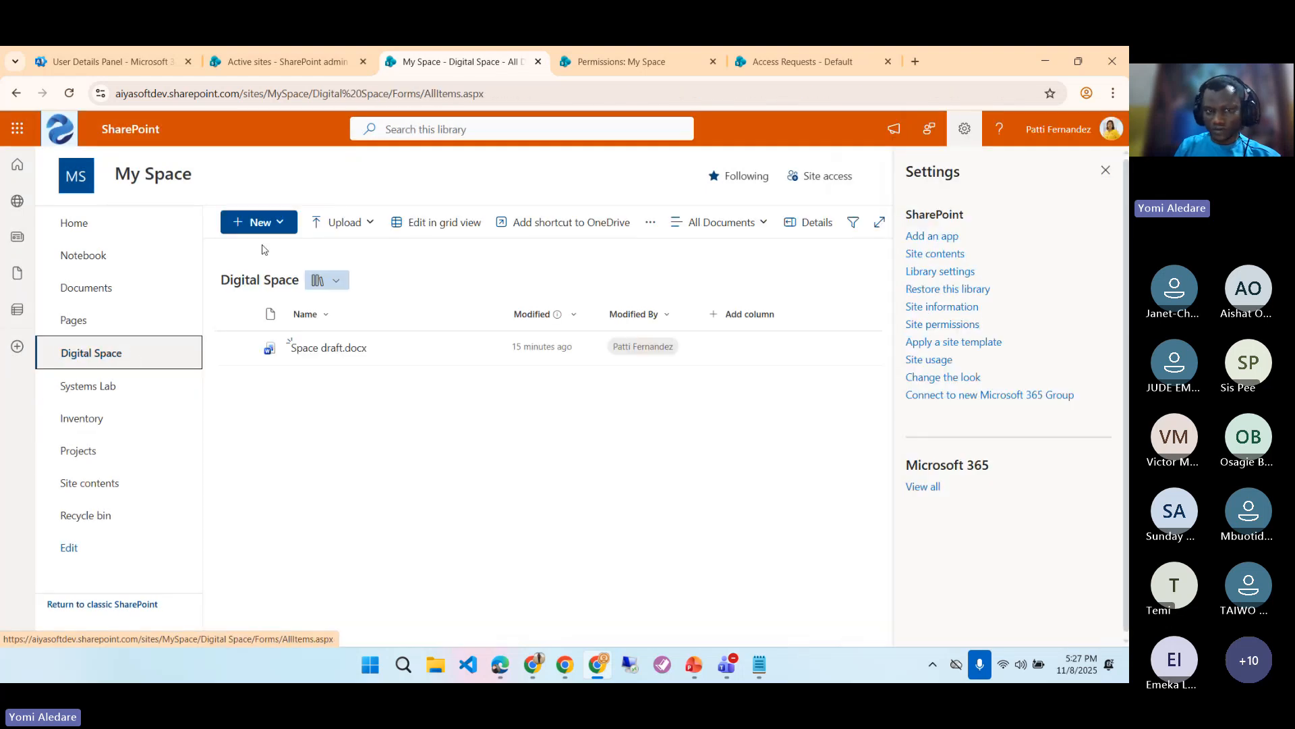
click(270, 223)
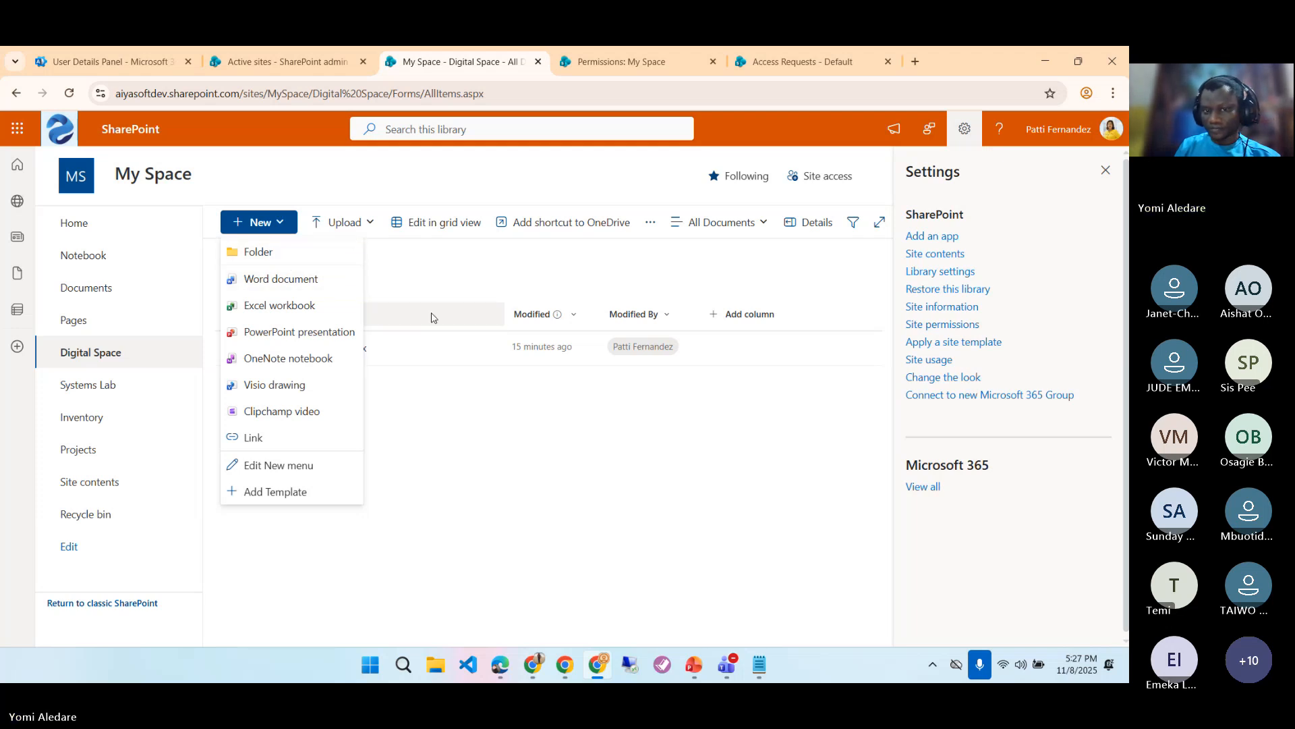
click(441, 279)
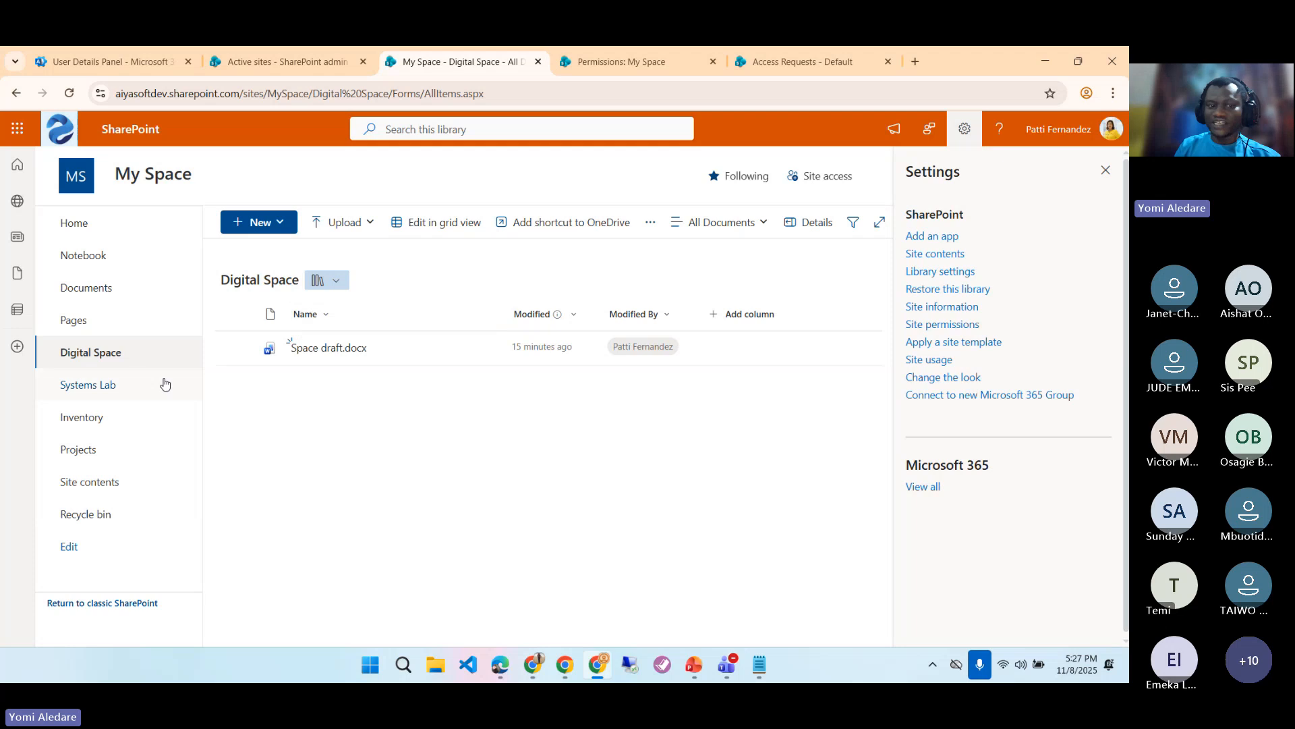
- Examine the Projects list's additional commands and blank new-item form, closing the form and the site settings pane
click(108, 450)
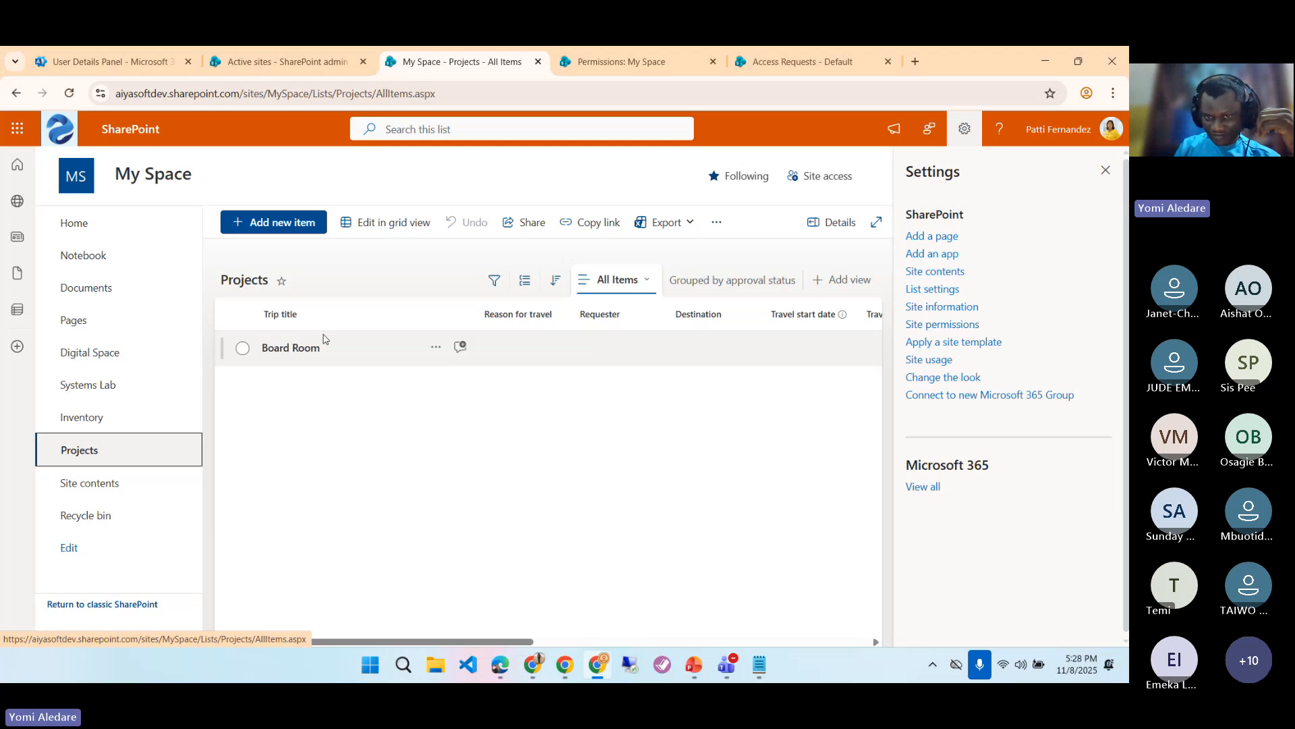
click(714, 223)
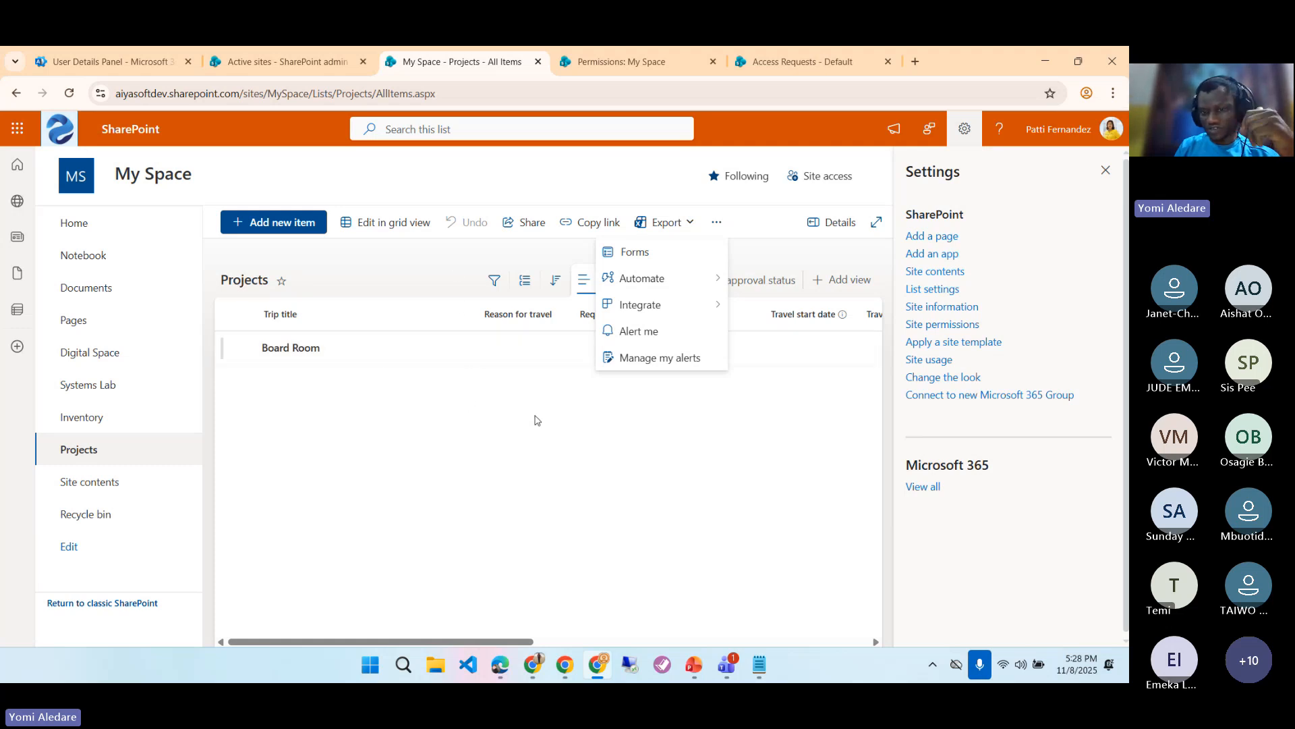
click(376, 365)
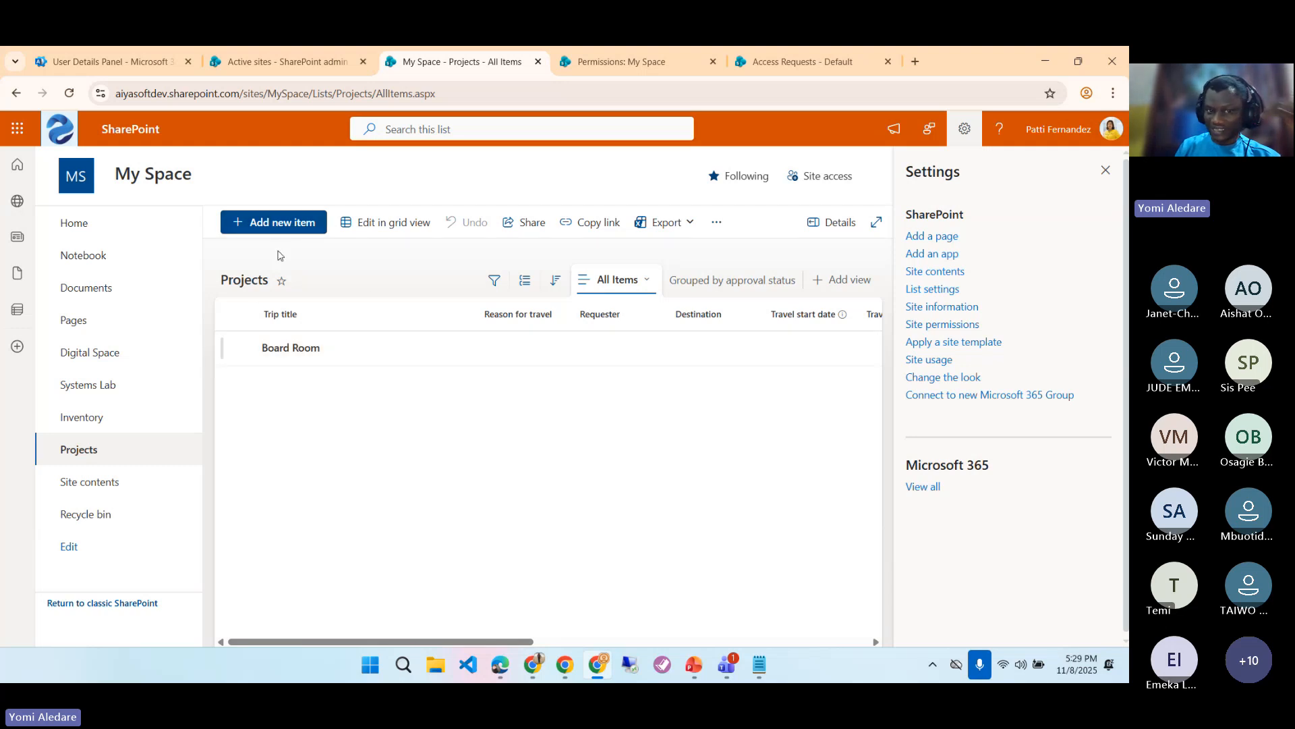
click(278, 222)
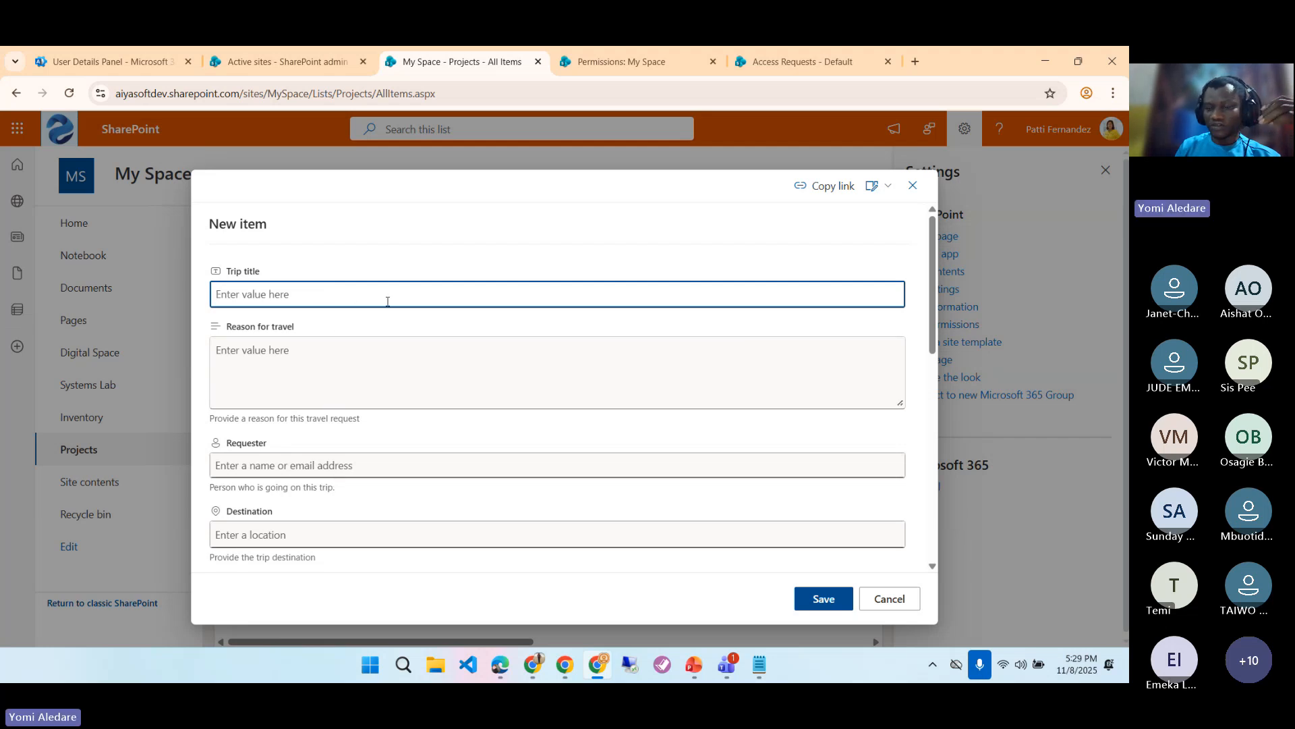
click(913, 187)
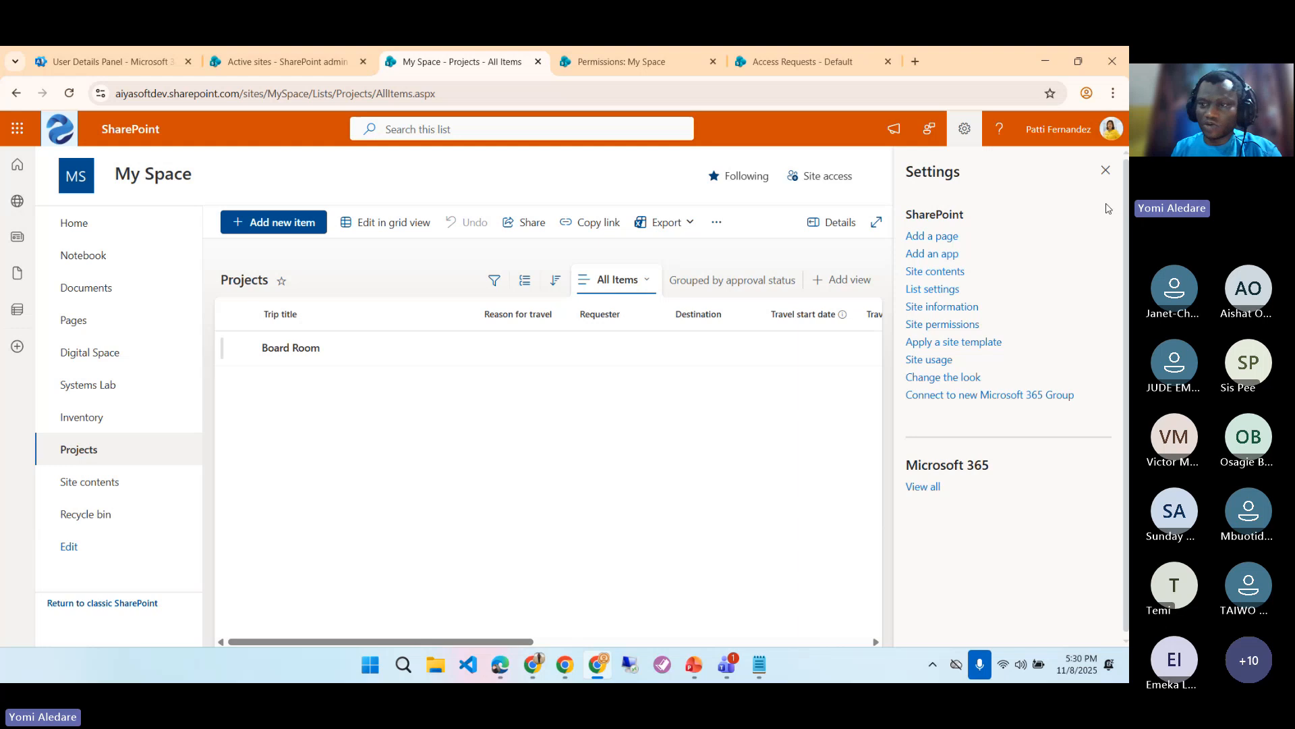
click(1107, 174)
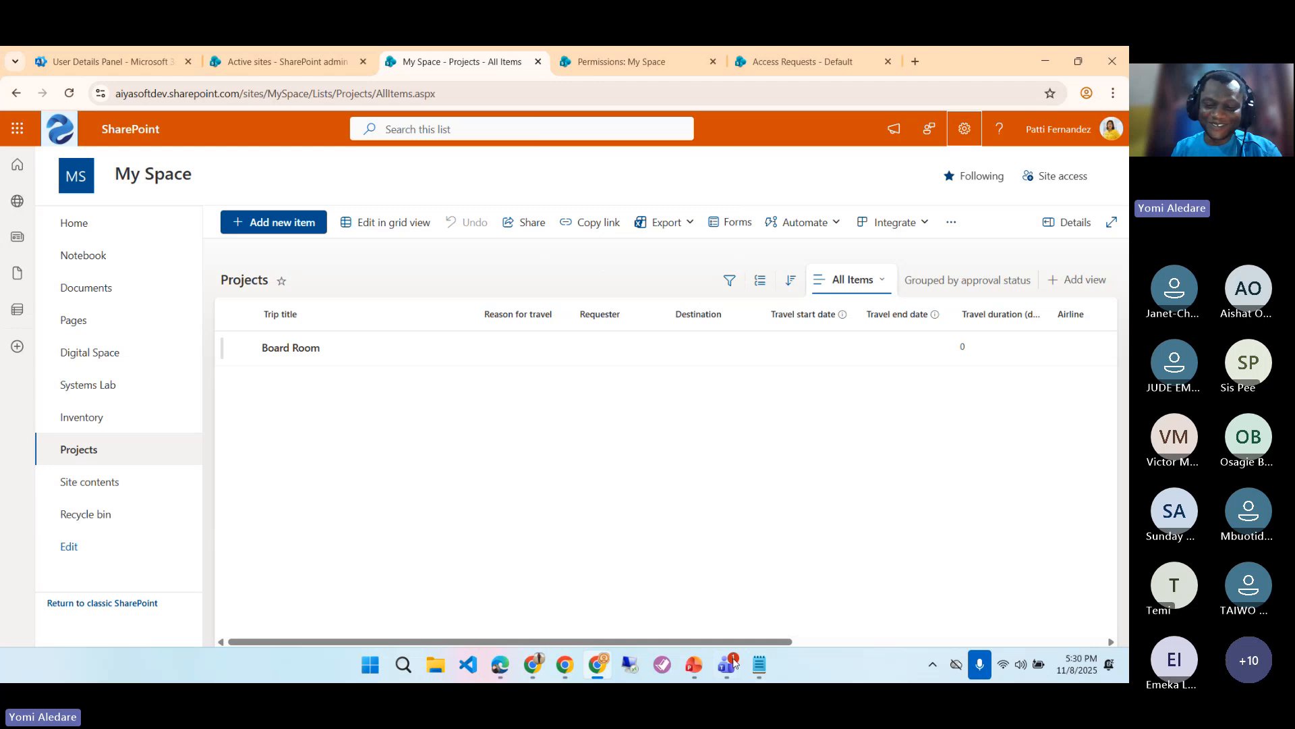
- Switch to the Microsoft 365 Deep Dive Session meeting in Teams and read through the attendees' Q&A posts
mouse_move(734, 663)
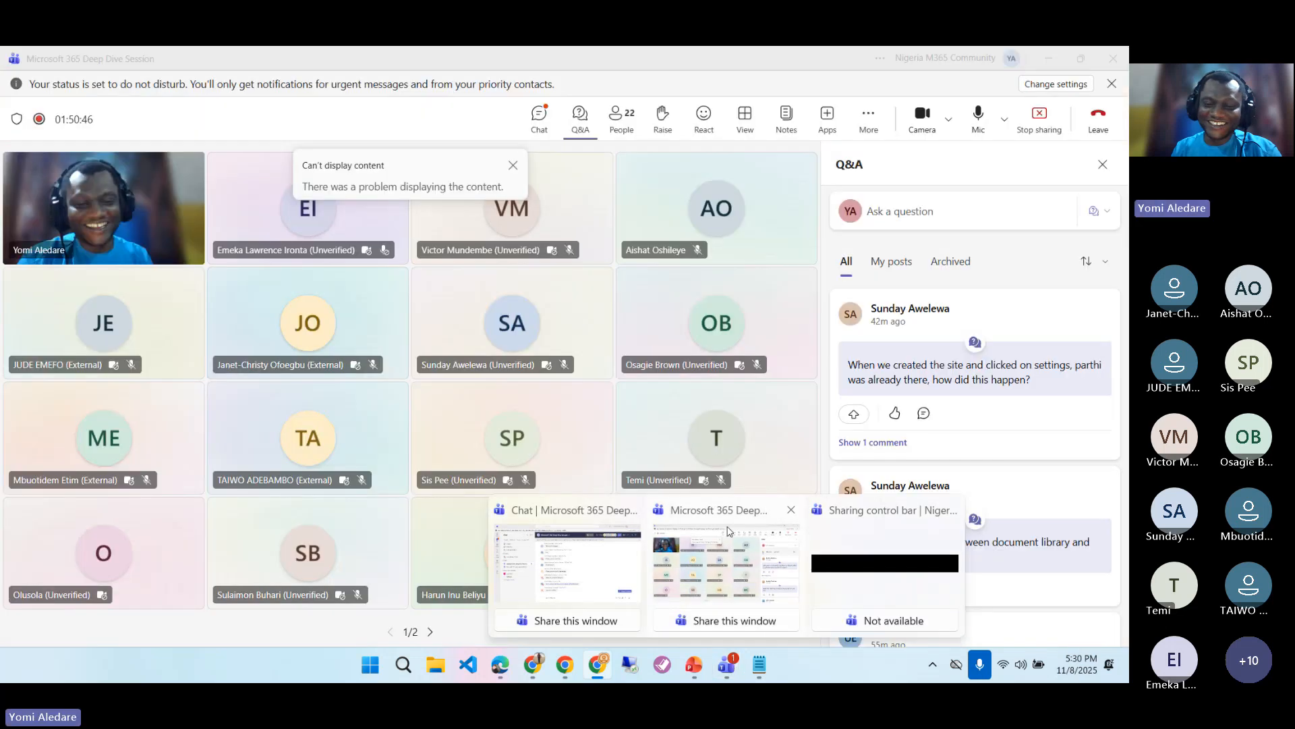
click(728, 529)
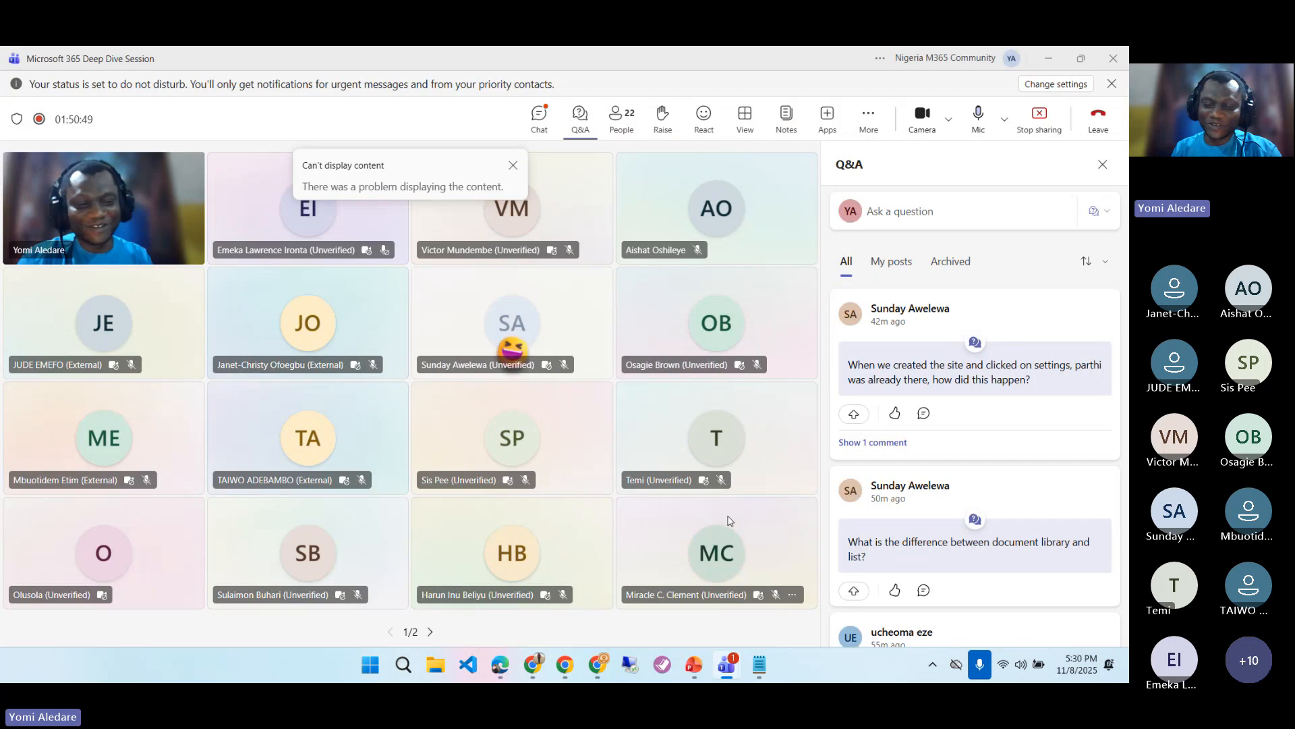
scroll(974, 461, down, 3)
scroll(975, 461, down, 2)
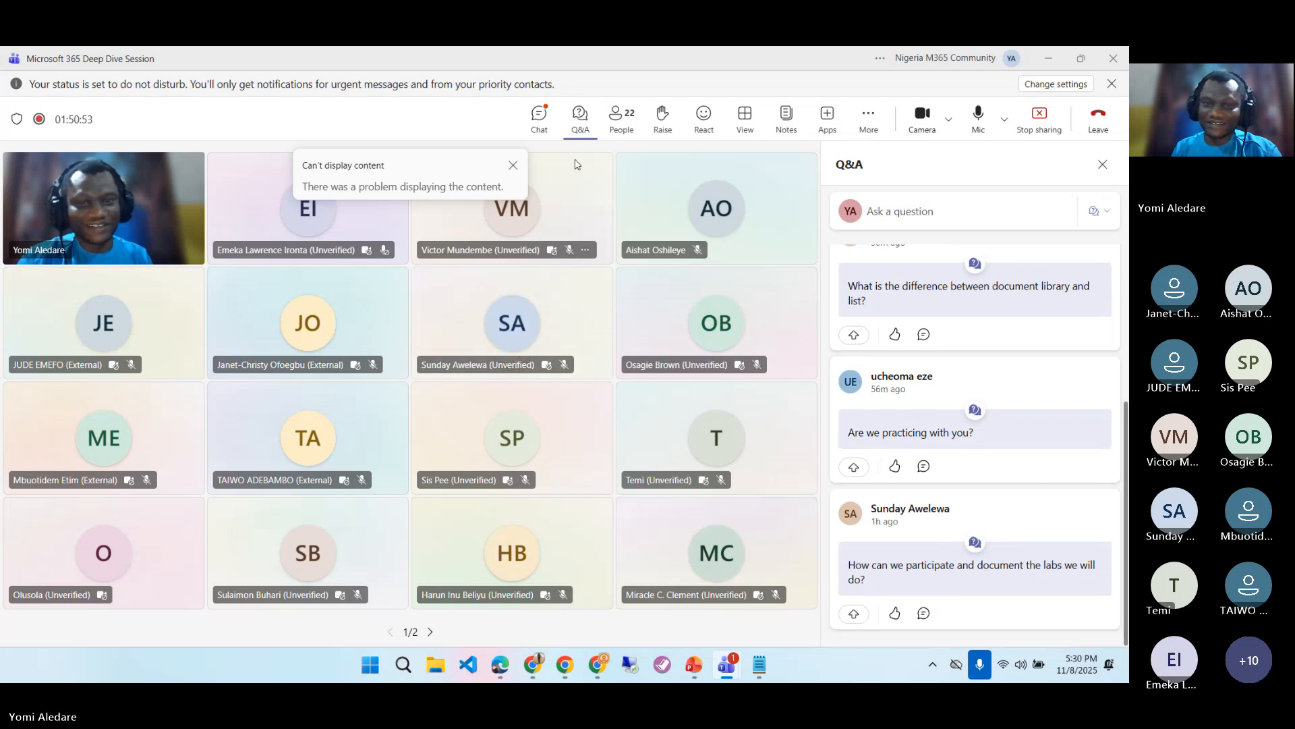
- Show the meeting chat and read back through the attendees' recent messages
click(539, 115)
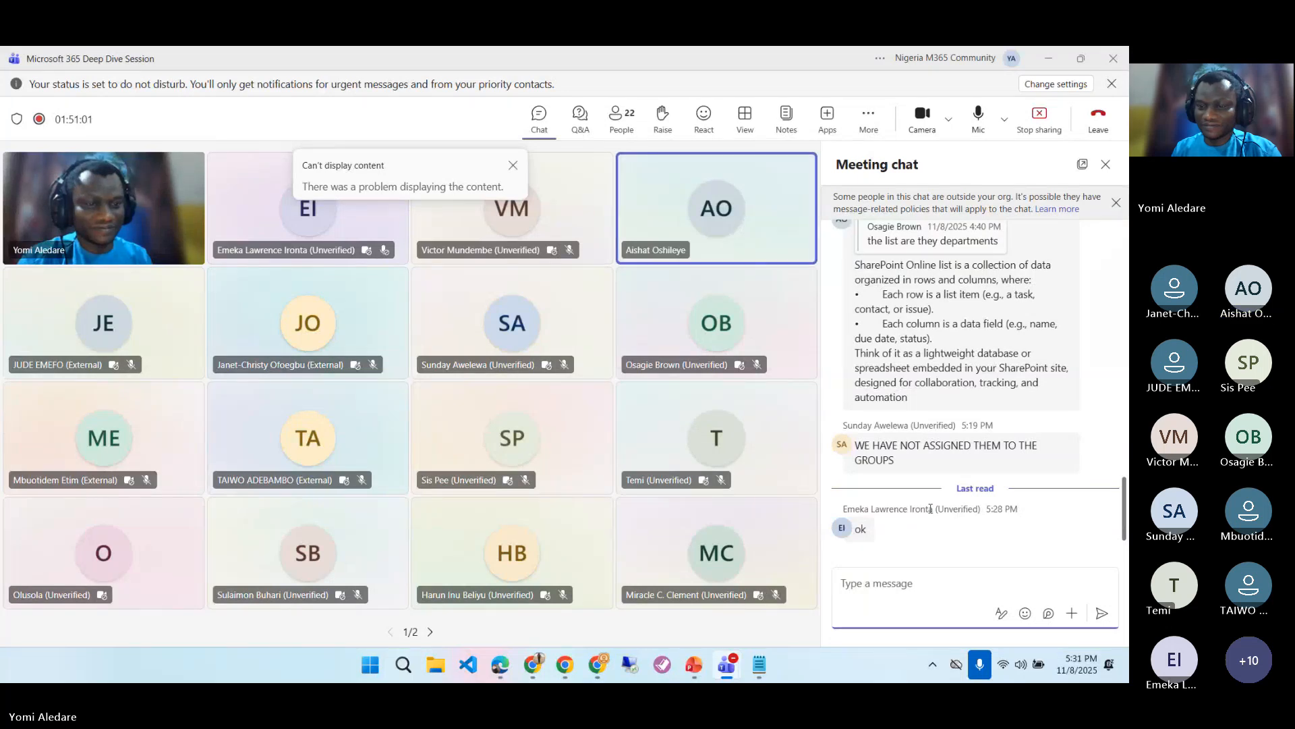
scroll(930, 508, up, 1)
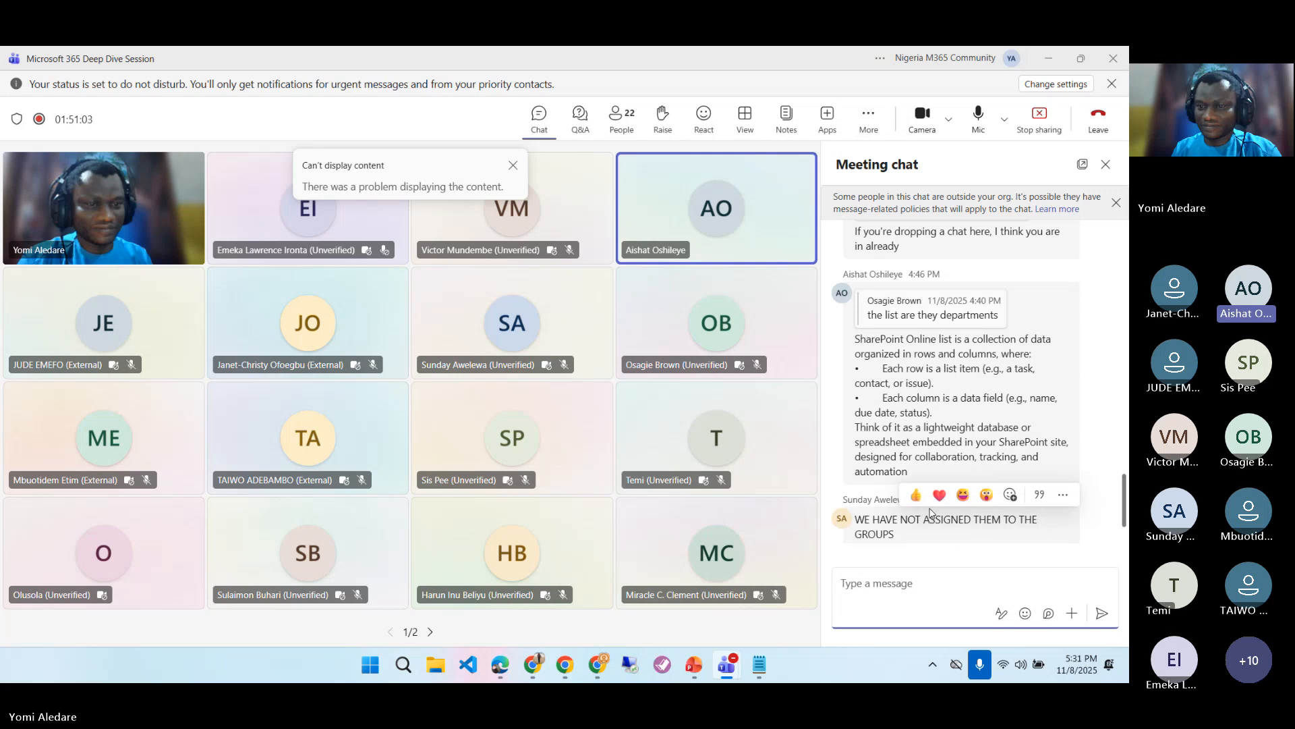
scroll(930, 511, up, 2)
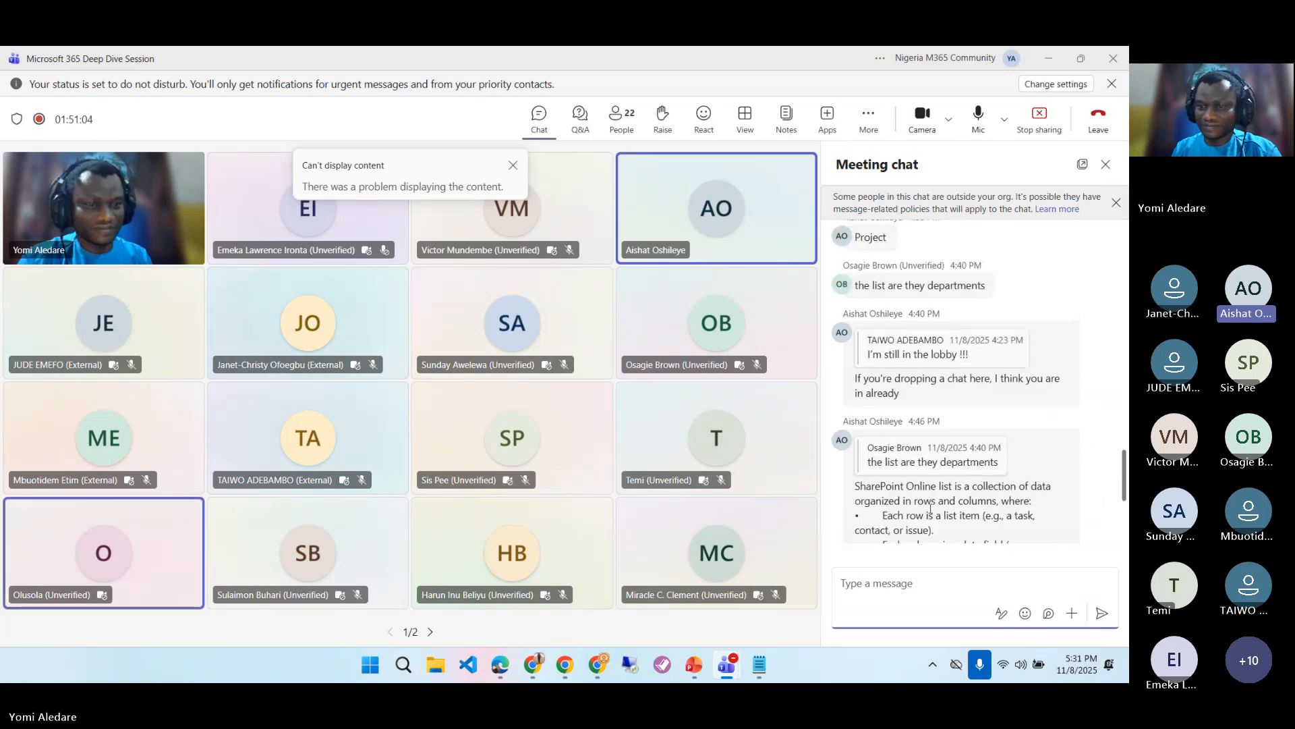
scroll(931, 510, down, 2)
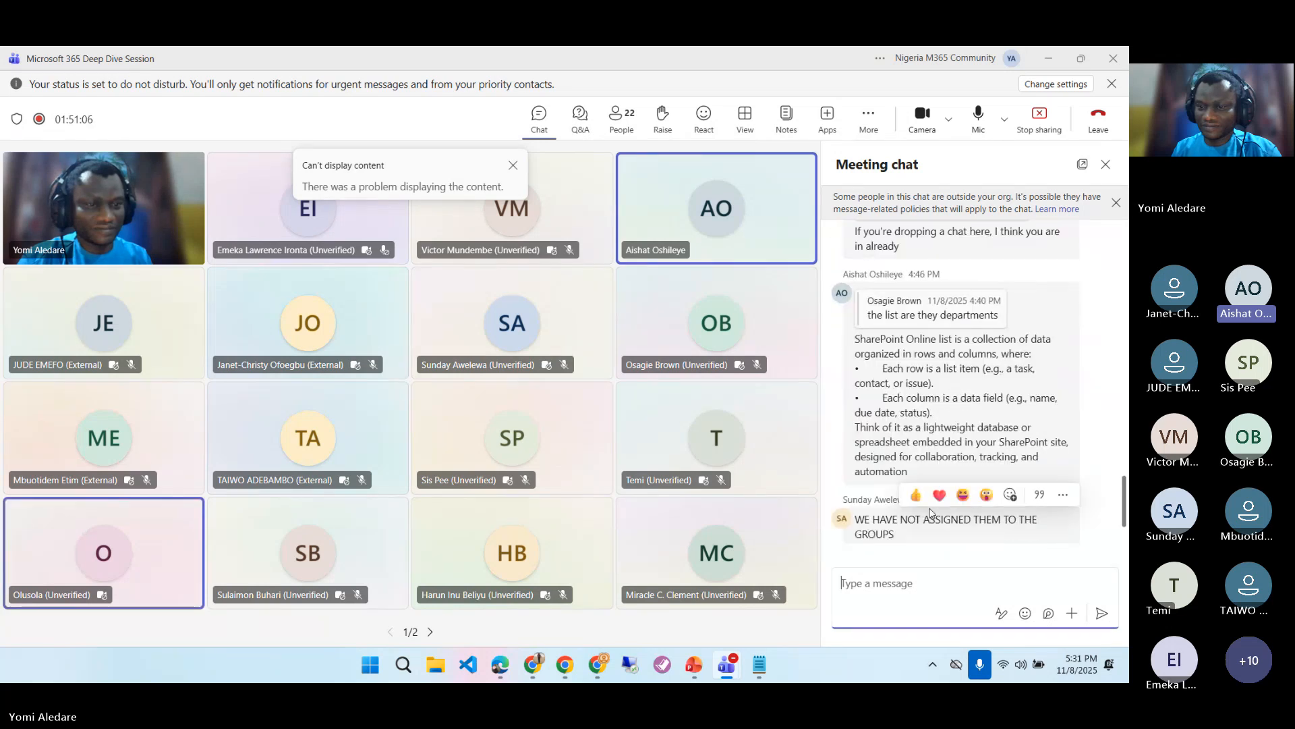
scroll(931, 512, down, 1)
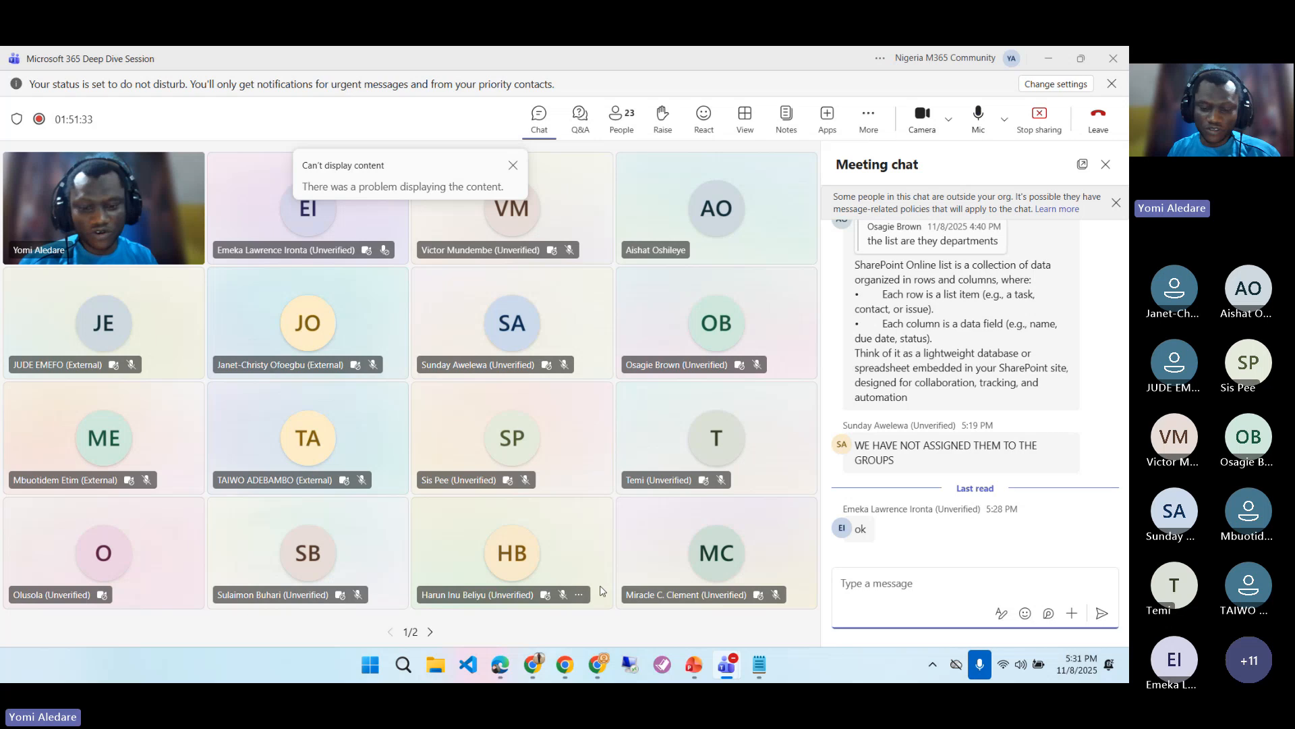
- Bring up the My Space notes and review the edit-but-not-delete entry and the site's document libraries and lists
click(539, 663)
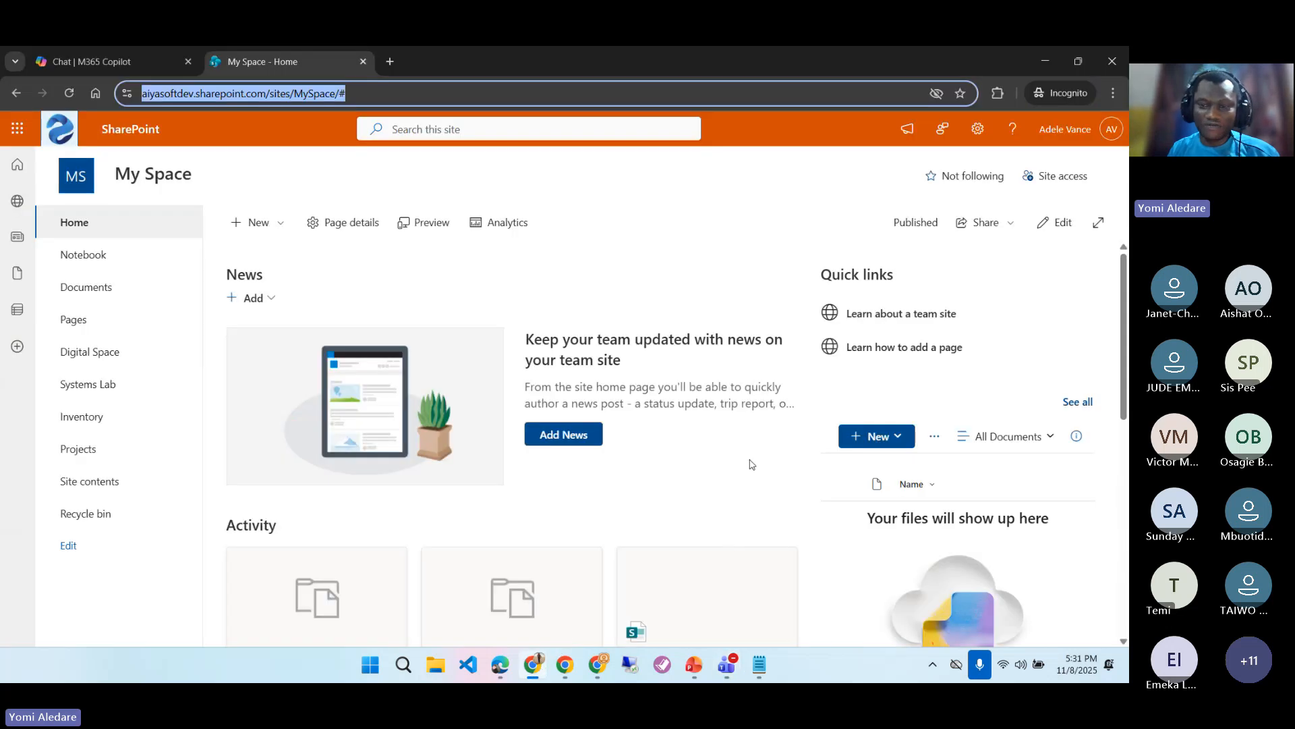
click(758, 664)
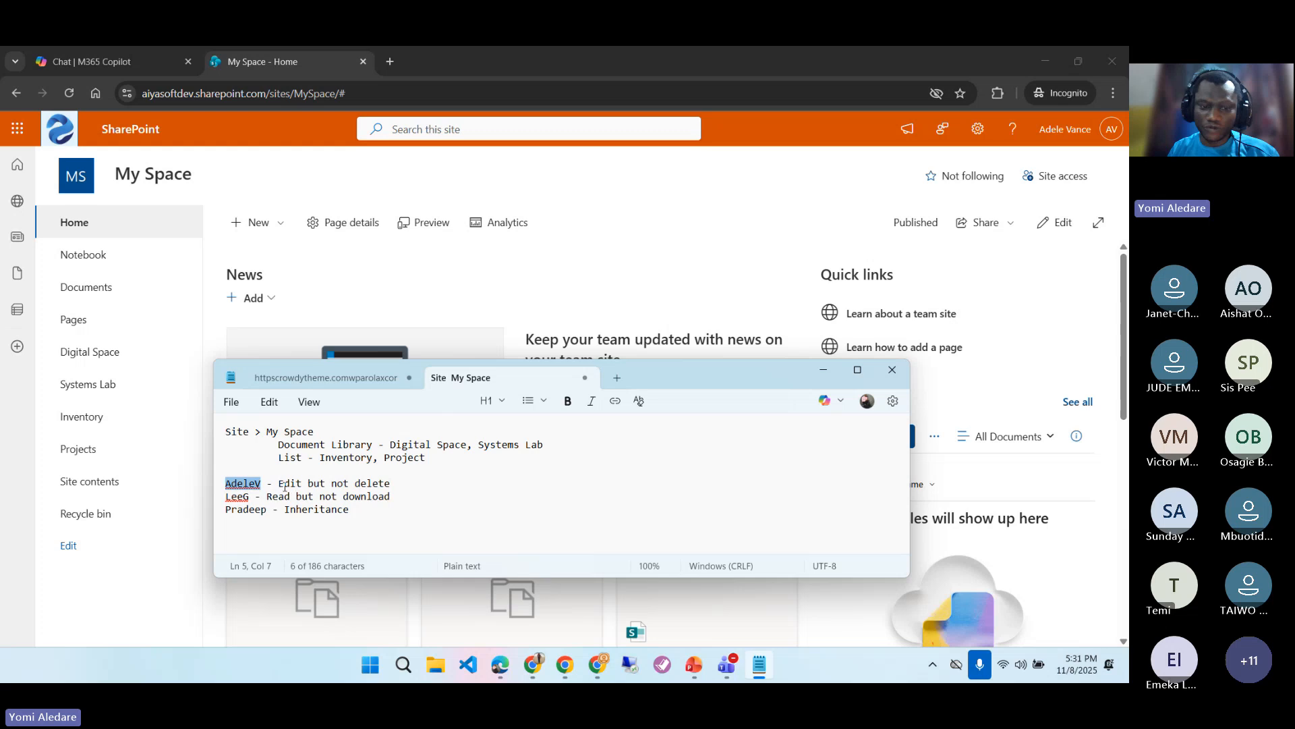
drag(279, 484, 419, 490)
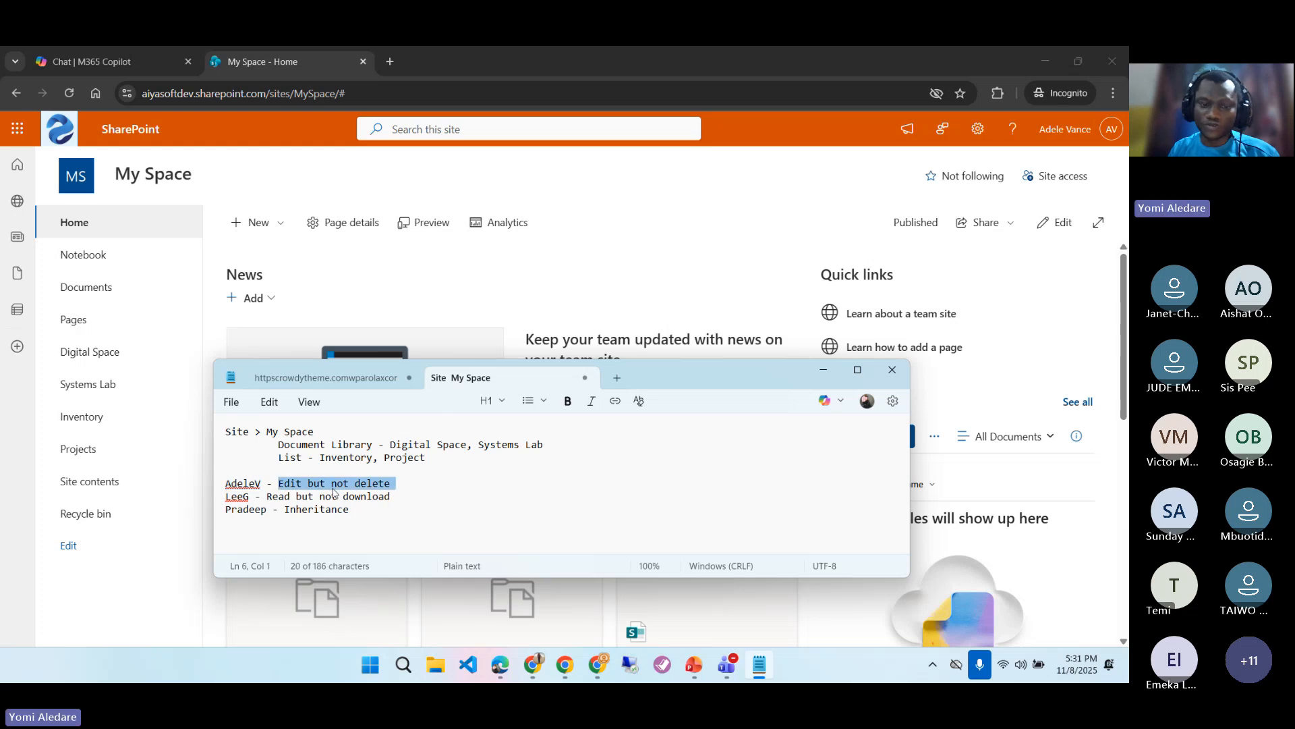
click(268, 496)
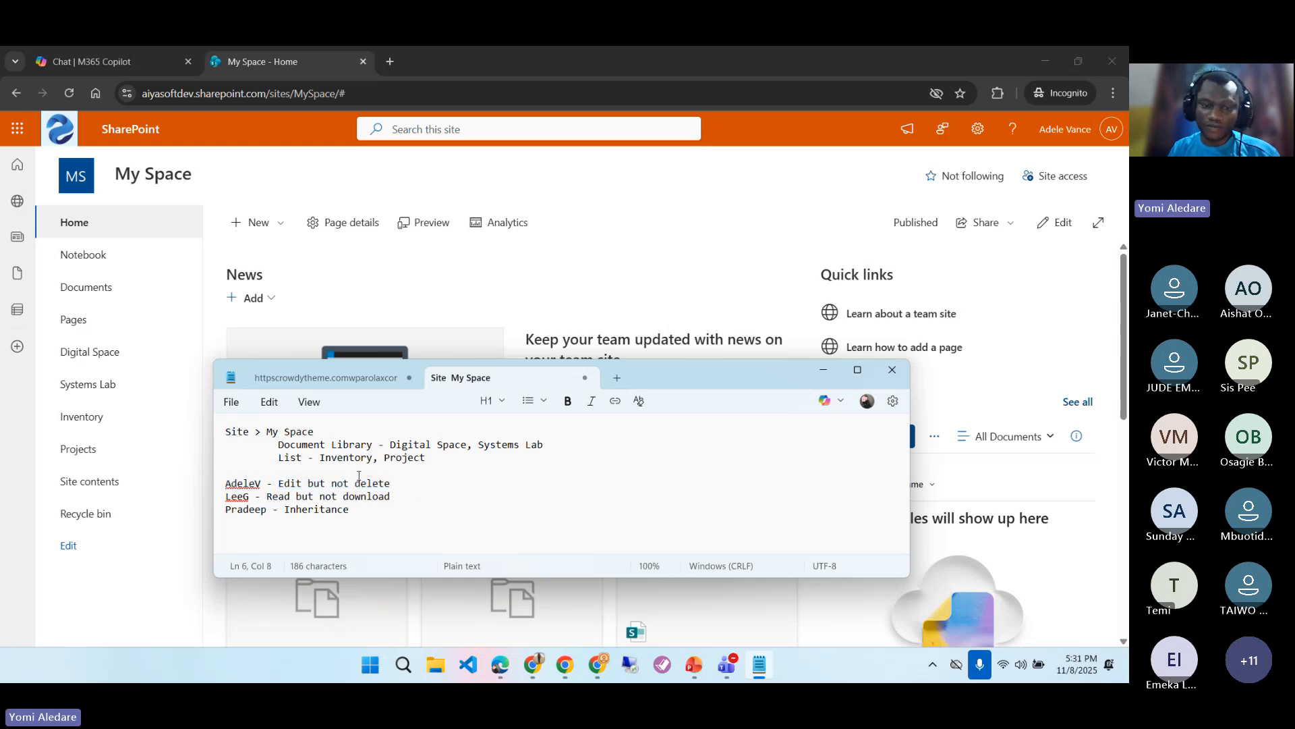
drag(425, 458, 337, 446)
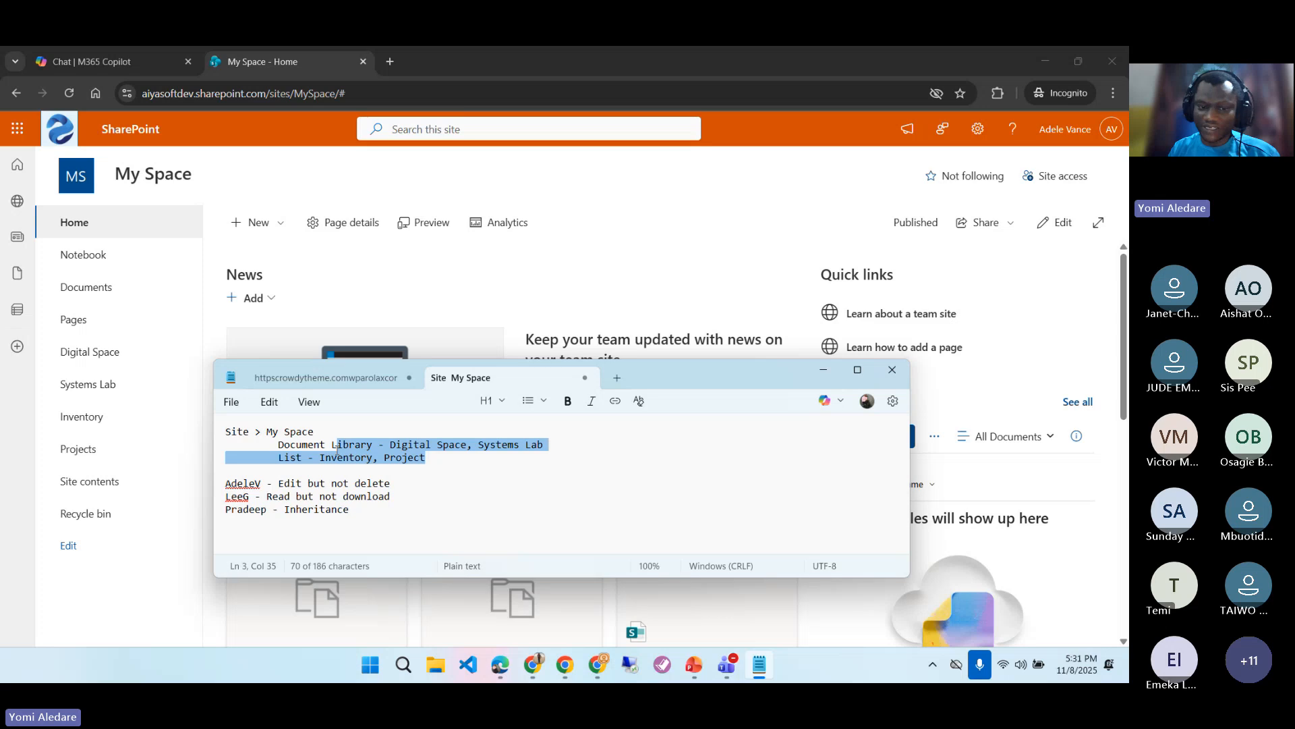
- Go through the planned "Edit but not delete" and "Read but not download" permissions for the first two users in the notes
double_click(238, 485)
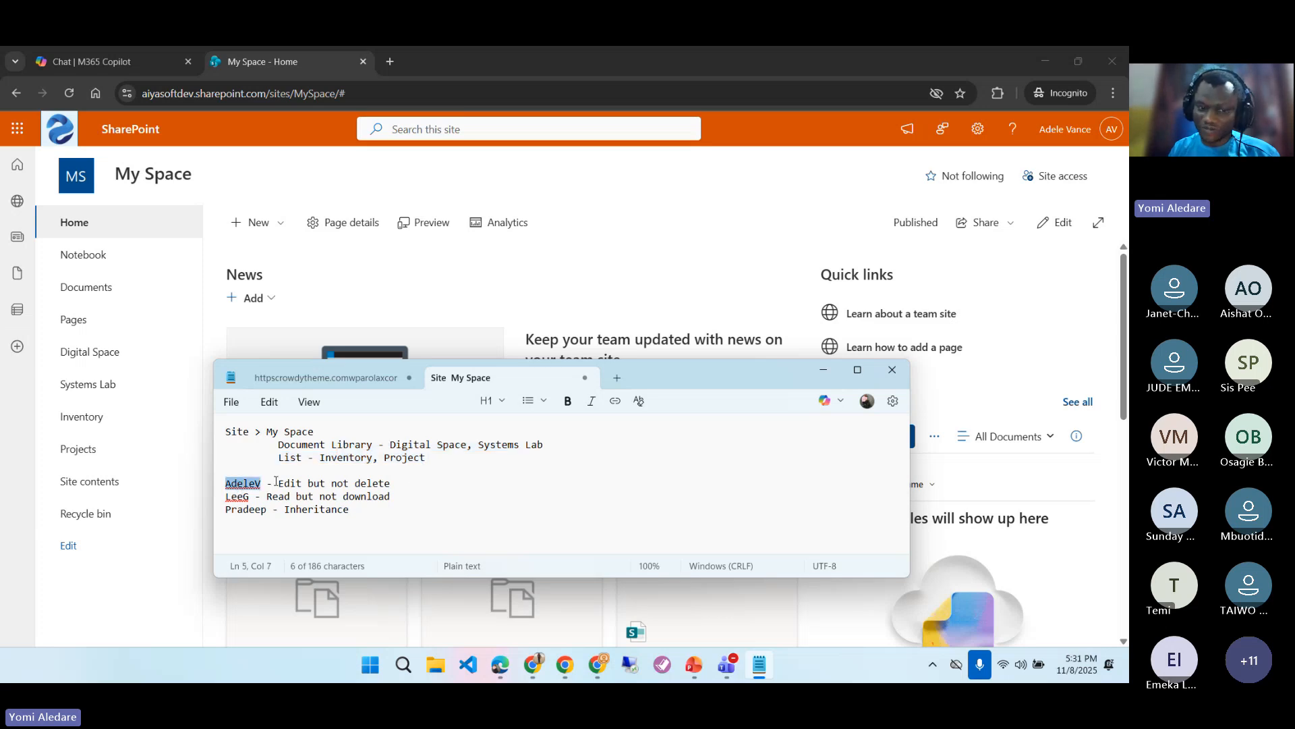
drag(277, 483, 393, 482)
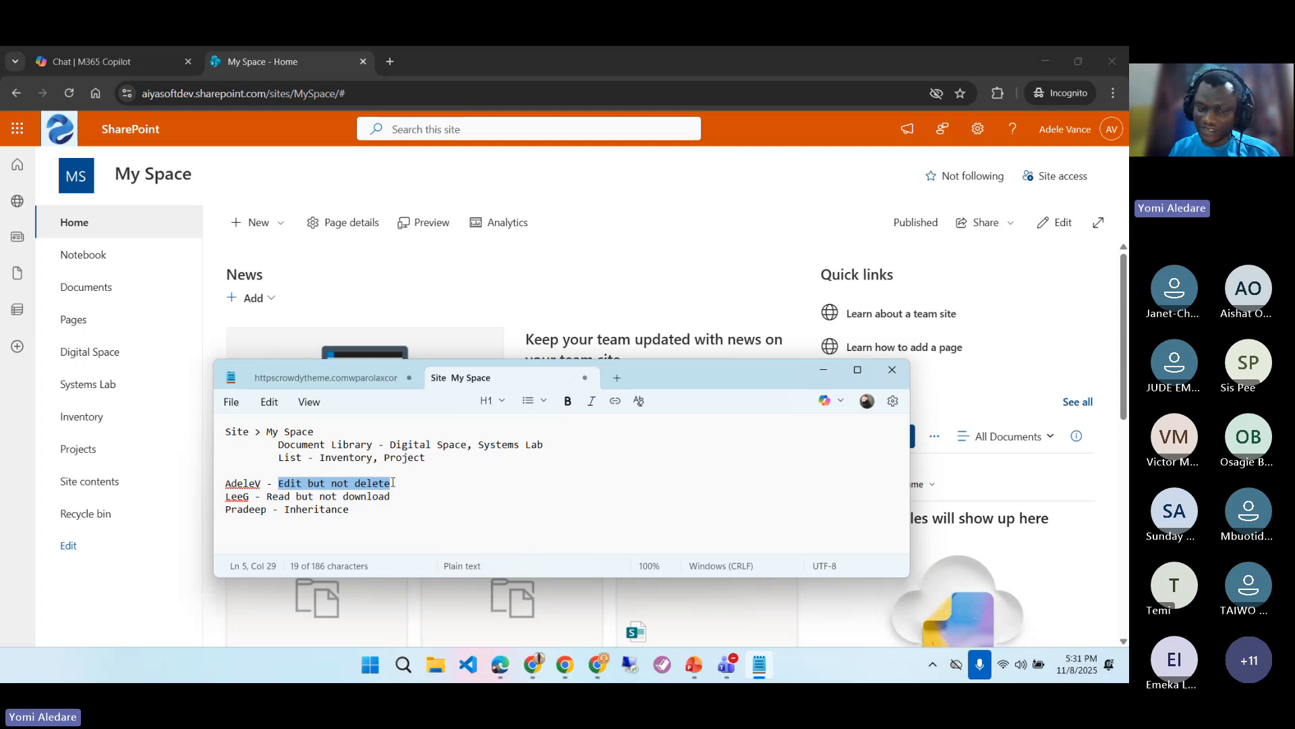
click(237, 497)
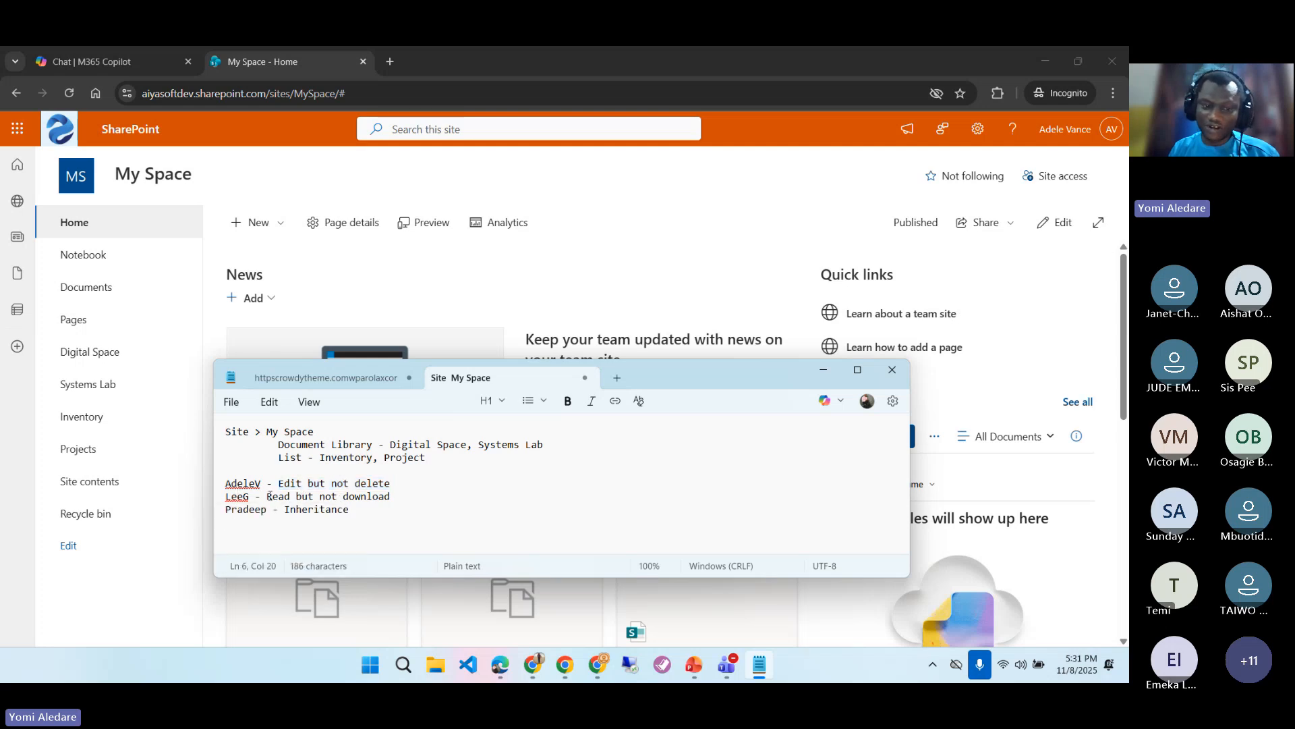
drag(268, 497, 405, 496)
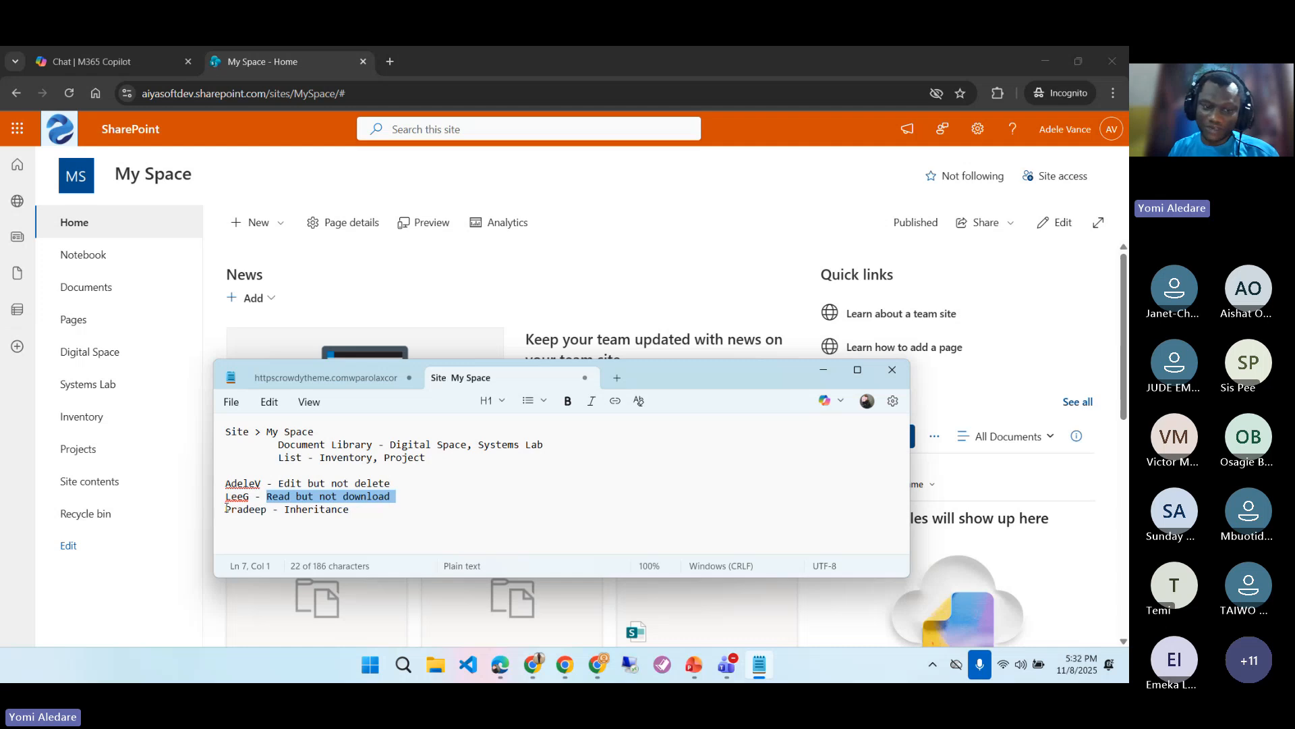
- Review the third user's planned "Inheritance" permission in the My Space notes
drag(227, 508, 265, 509)
click(299, 511)
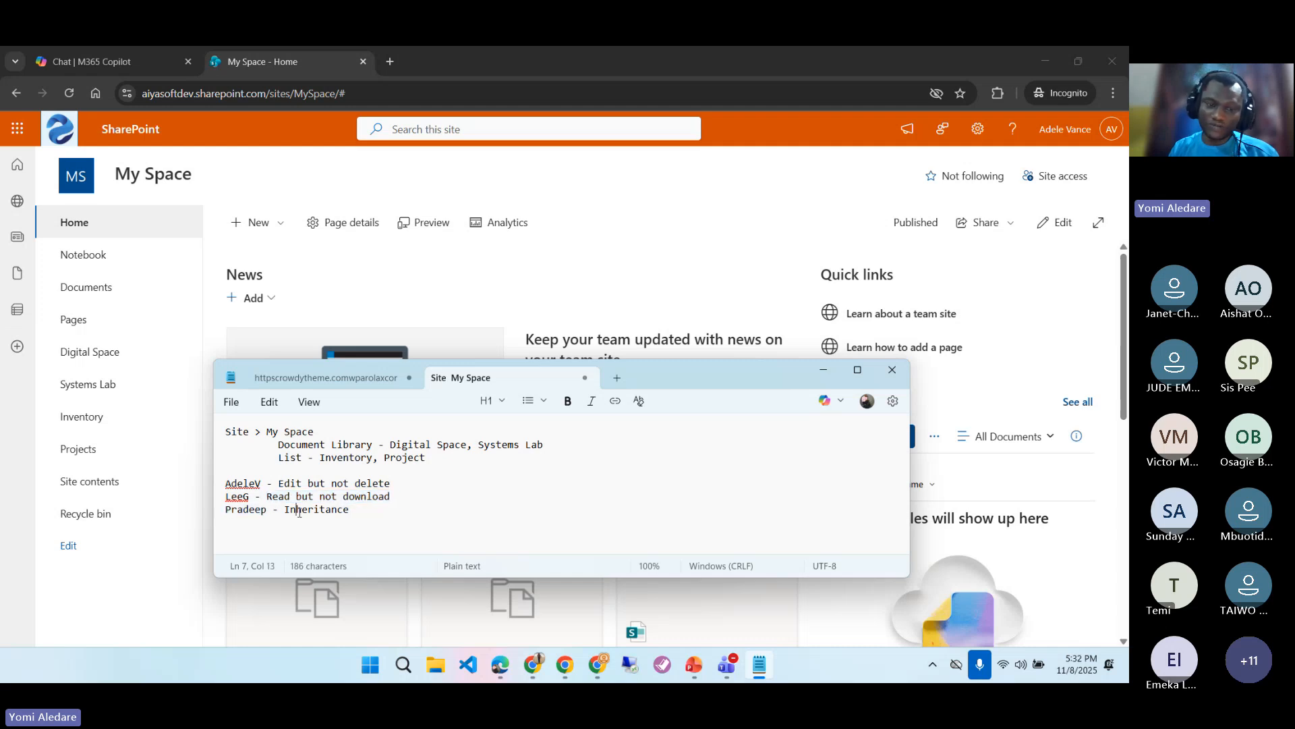
drag(353, 511, 283, 513)
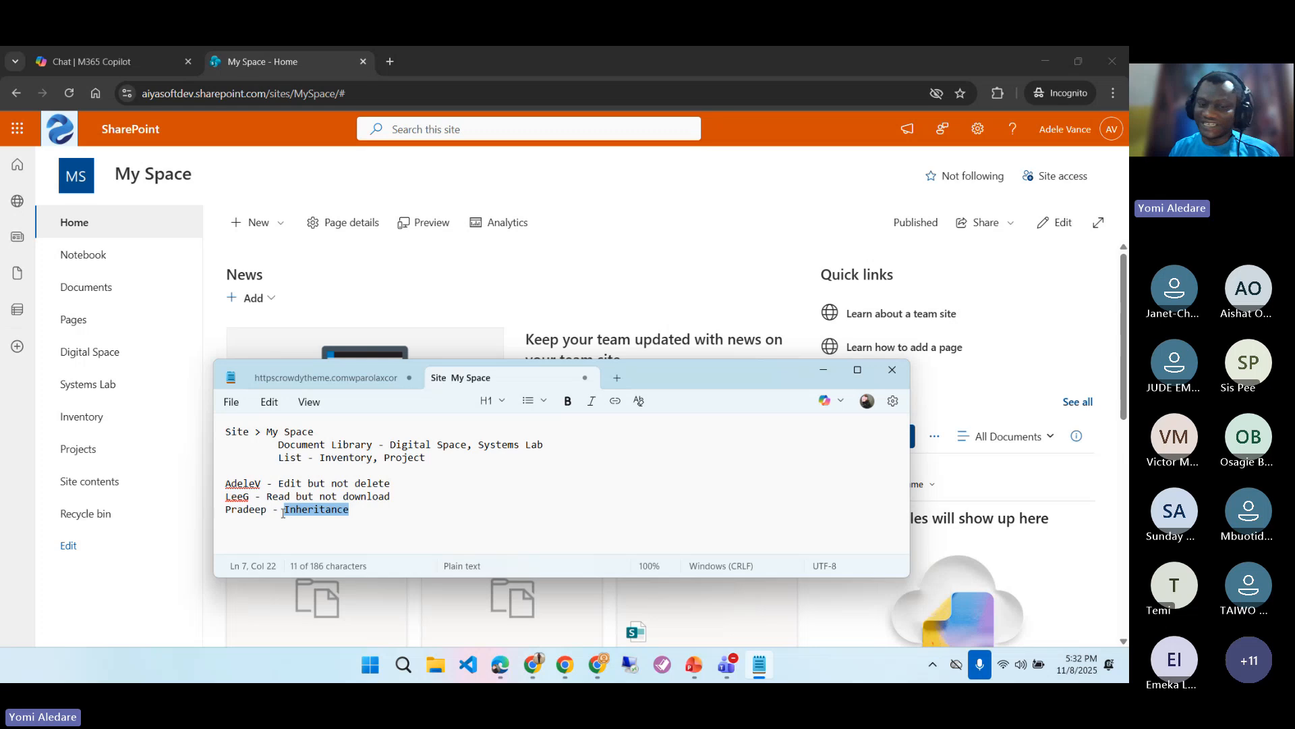
click(358, 511)
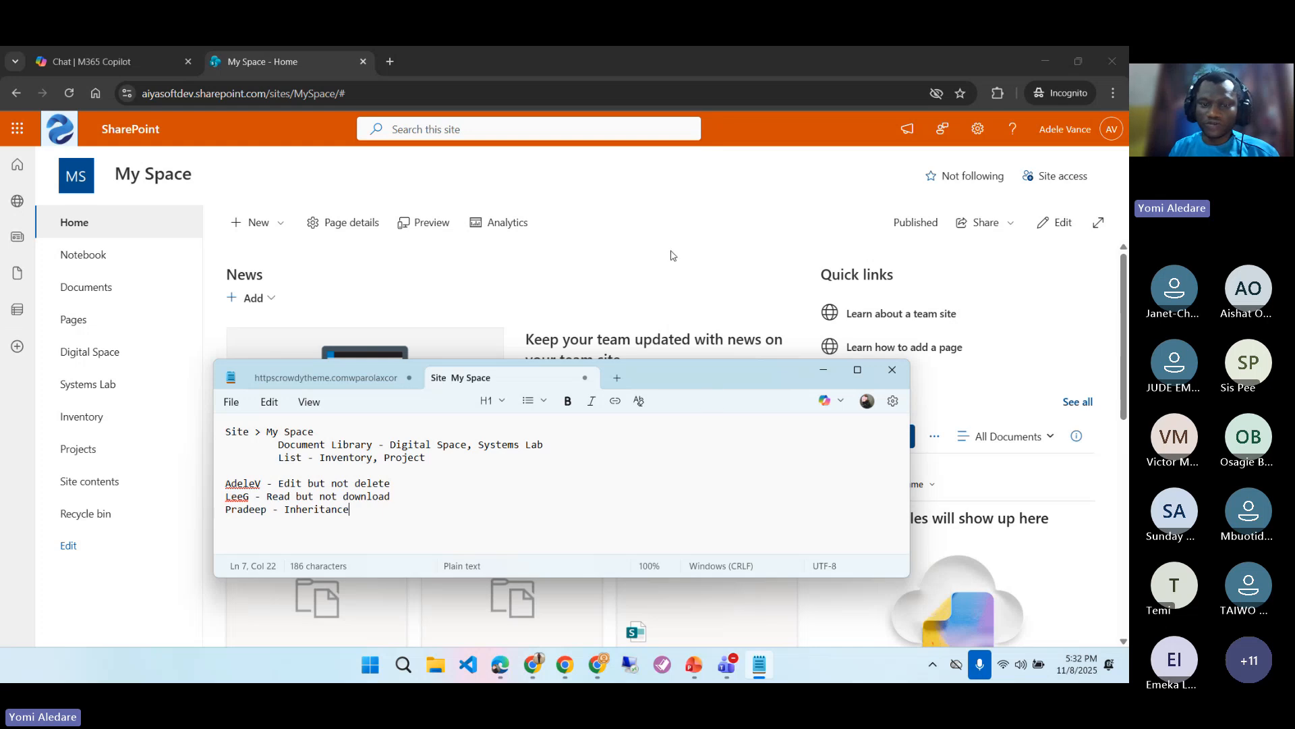
double_click(254, 510)
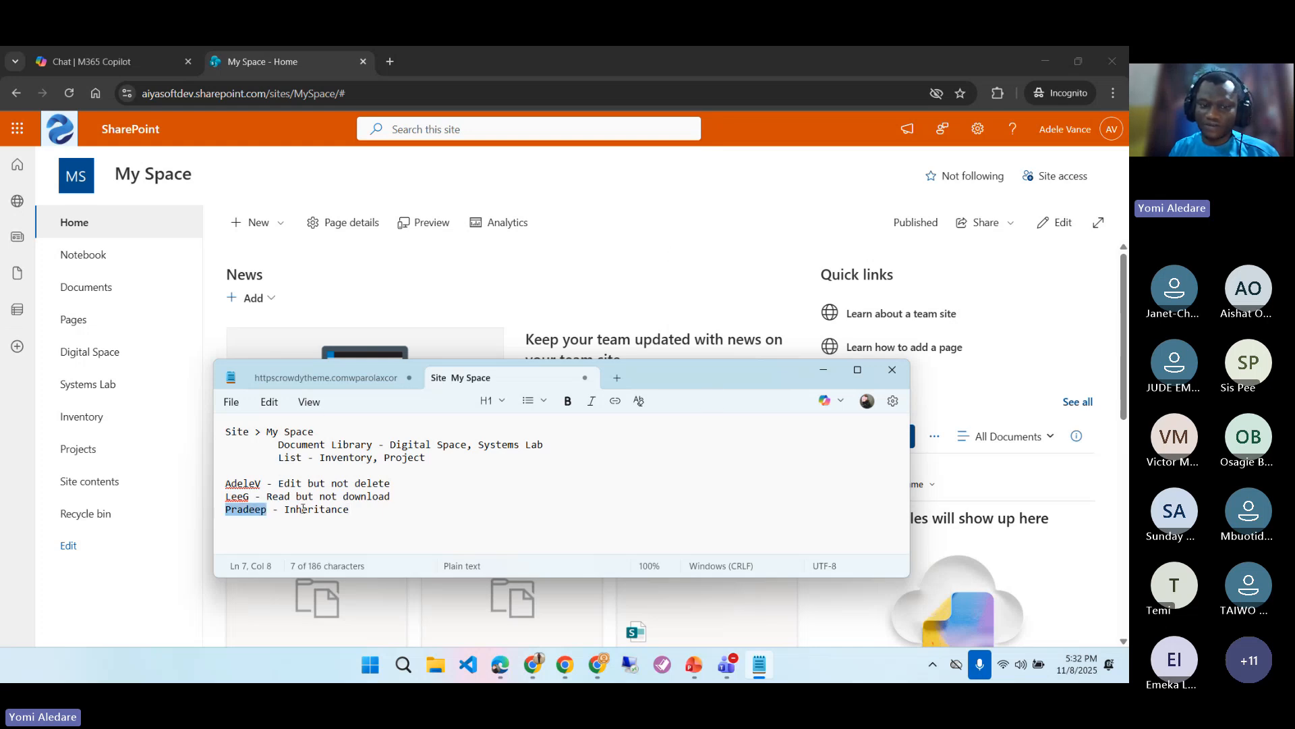
click(340, 508)
drag(350, 509, 287, 511)
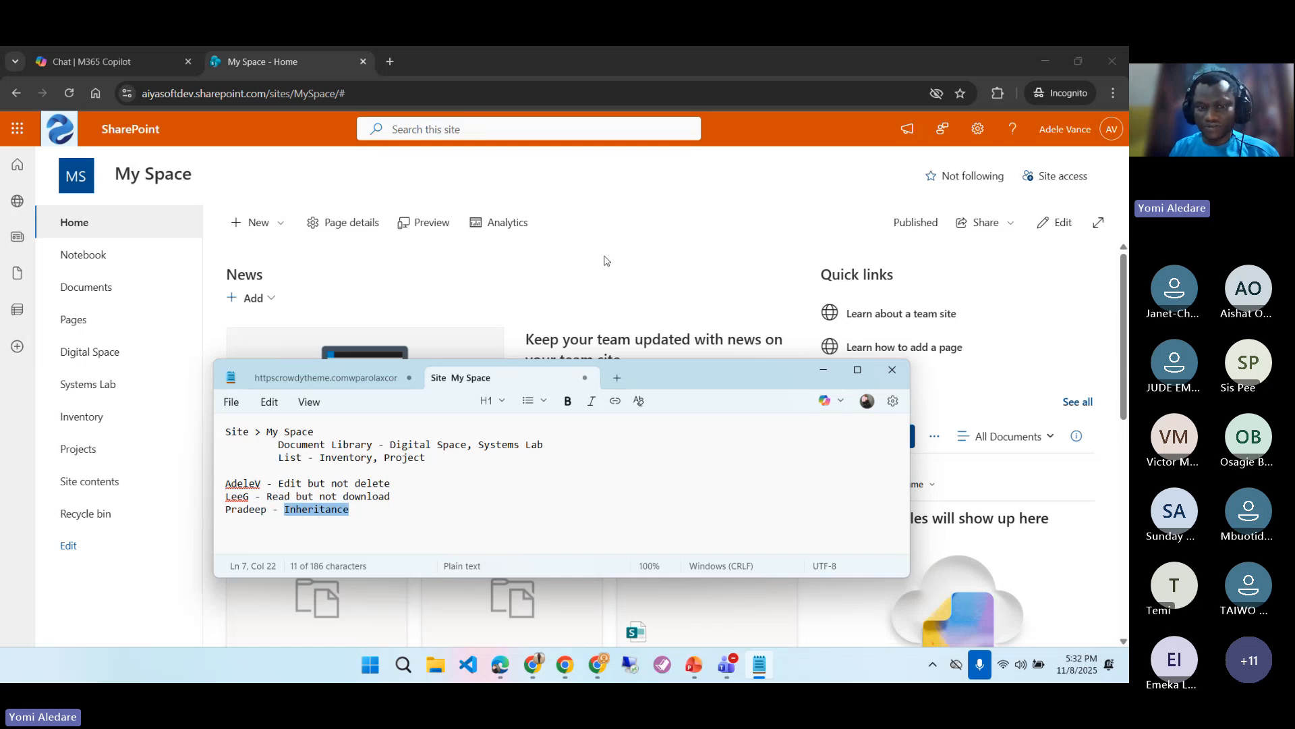
- Switch to the read-only user's guest browser session, close the Labs schedule workbook, and deselect its file in the Systems Lab library
double_click(237, 497)
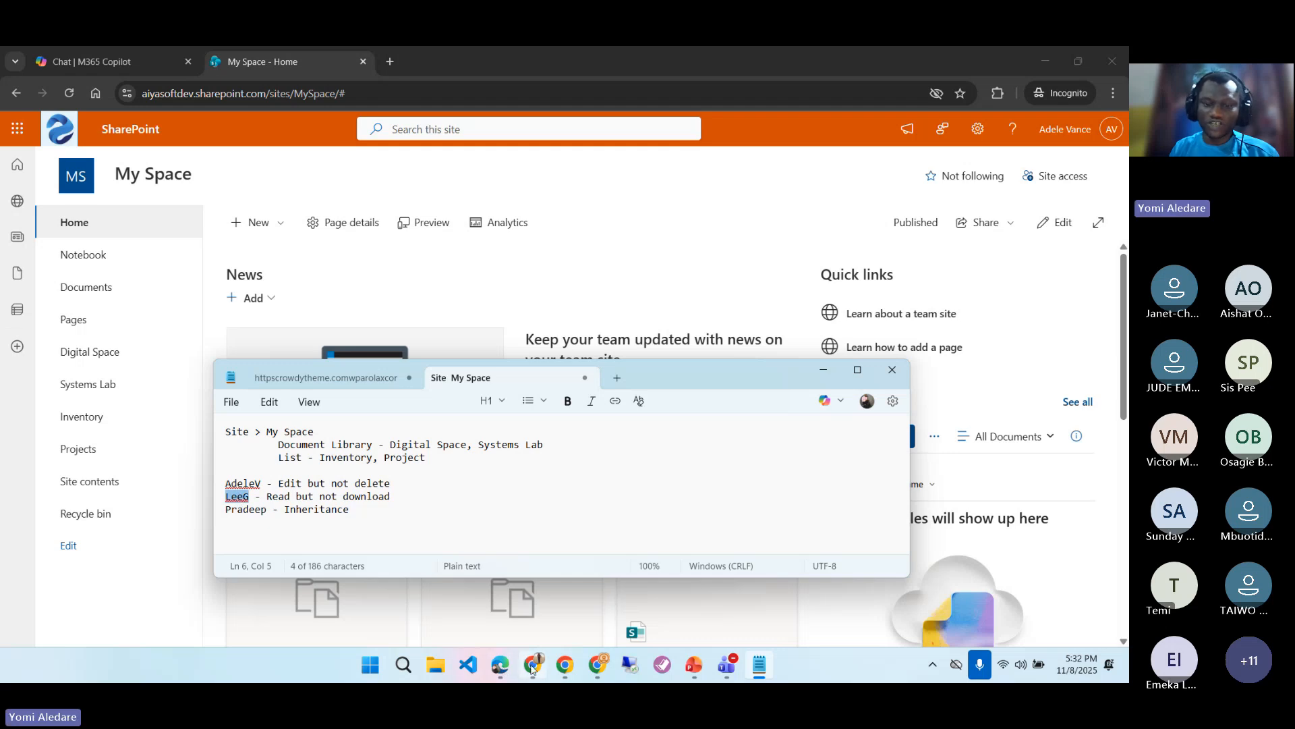
click(565, 669)
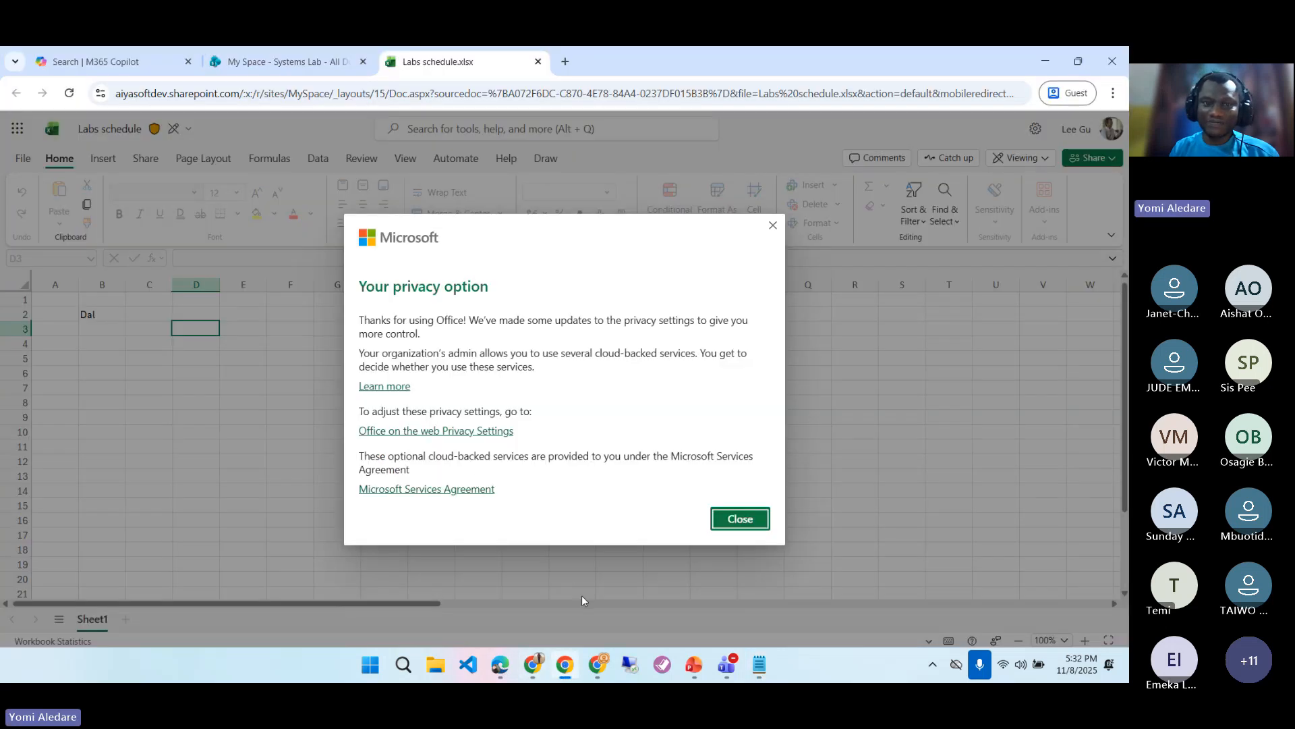
click(773, 225)
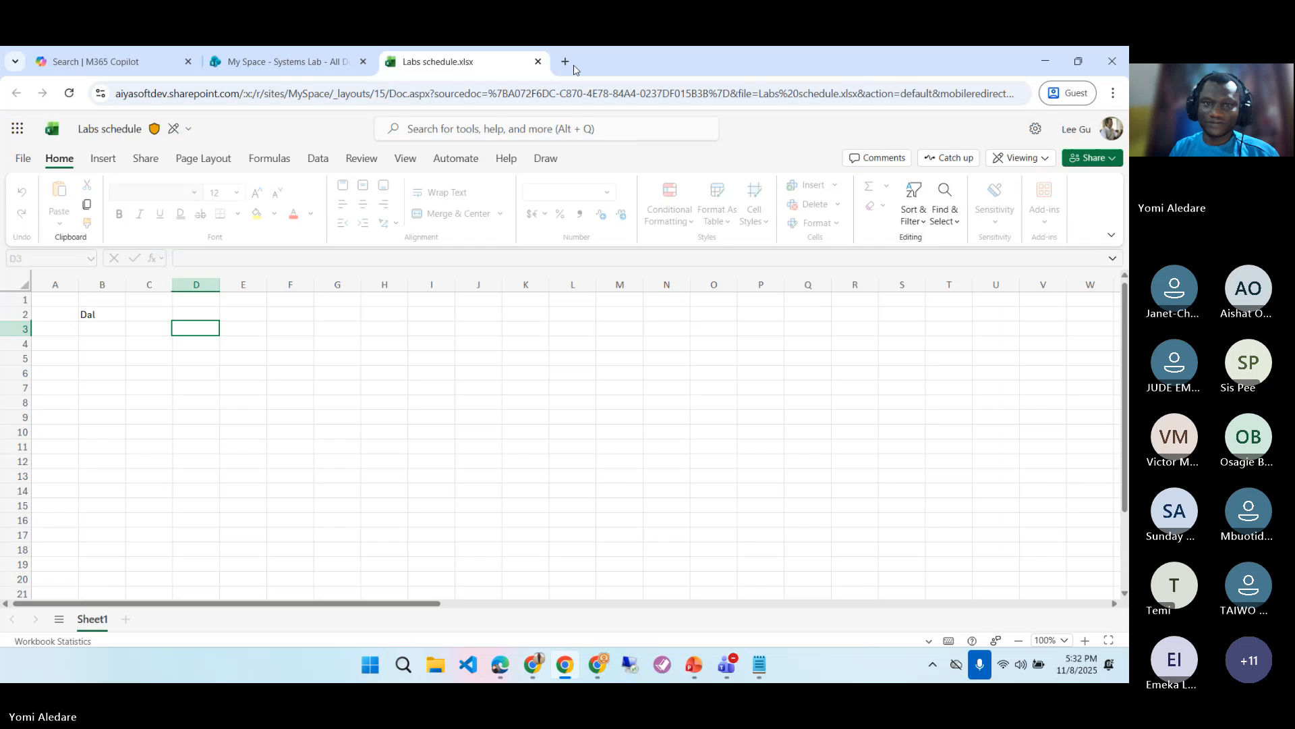
click(537, 61)
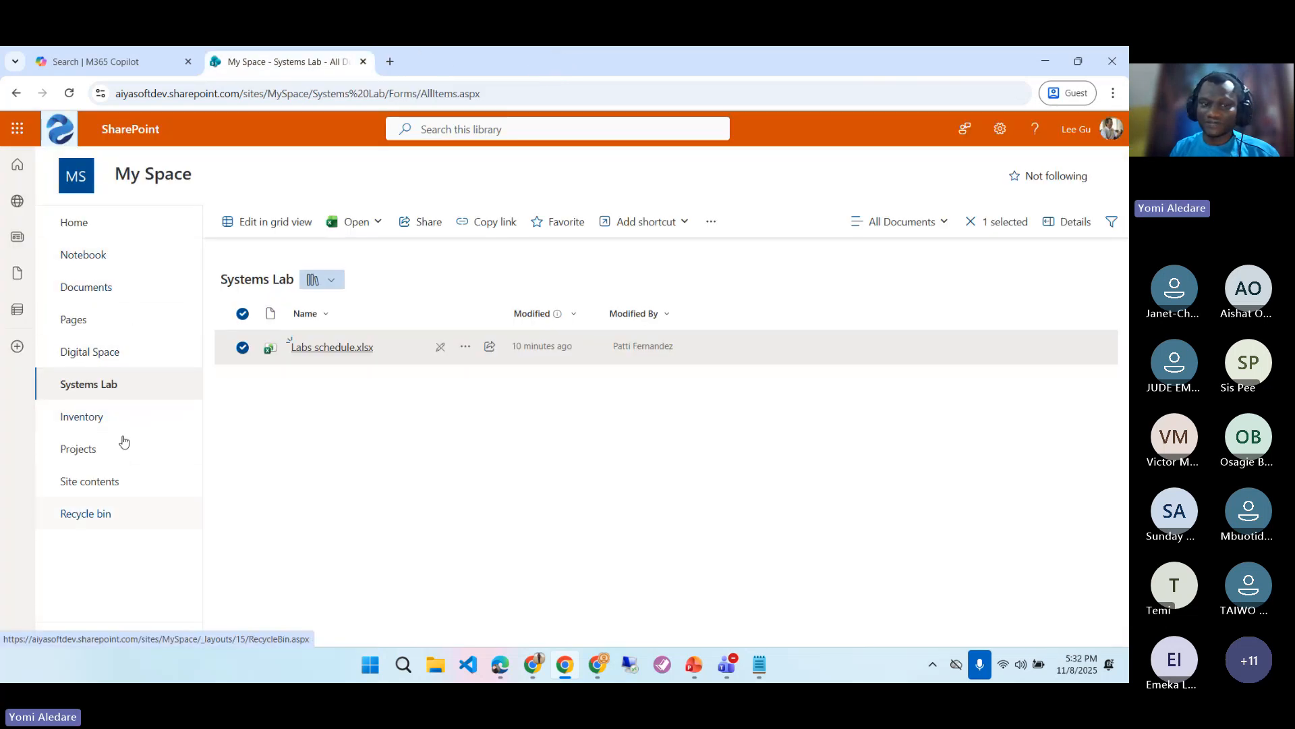
click(429, 453)
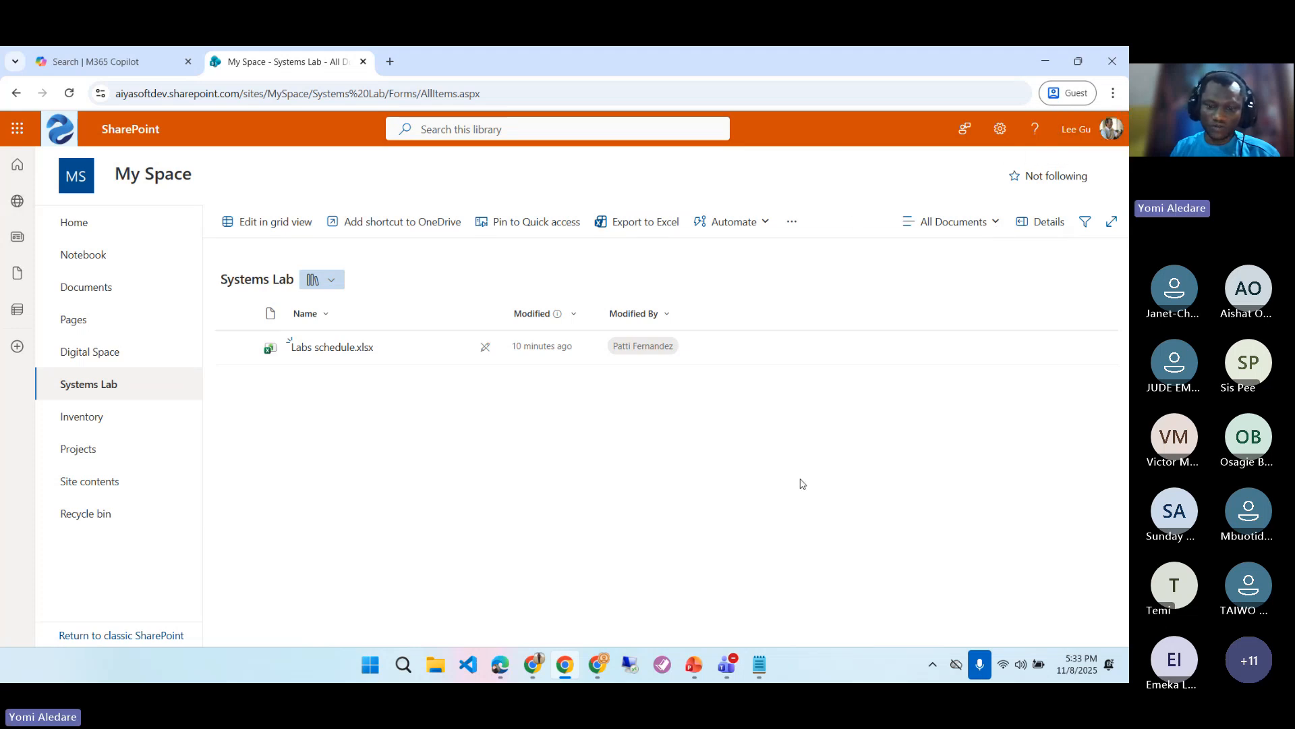
- Switch to the site owner's browser session and check the My Space permission groups, returning to the Projects list
click(605, 667)
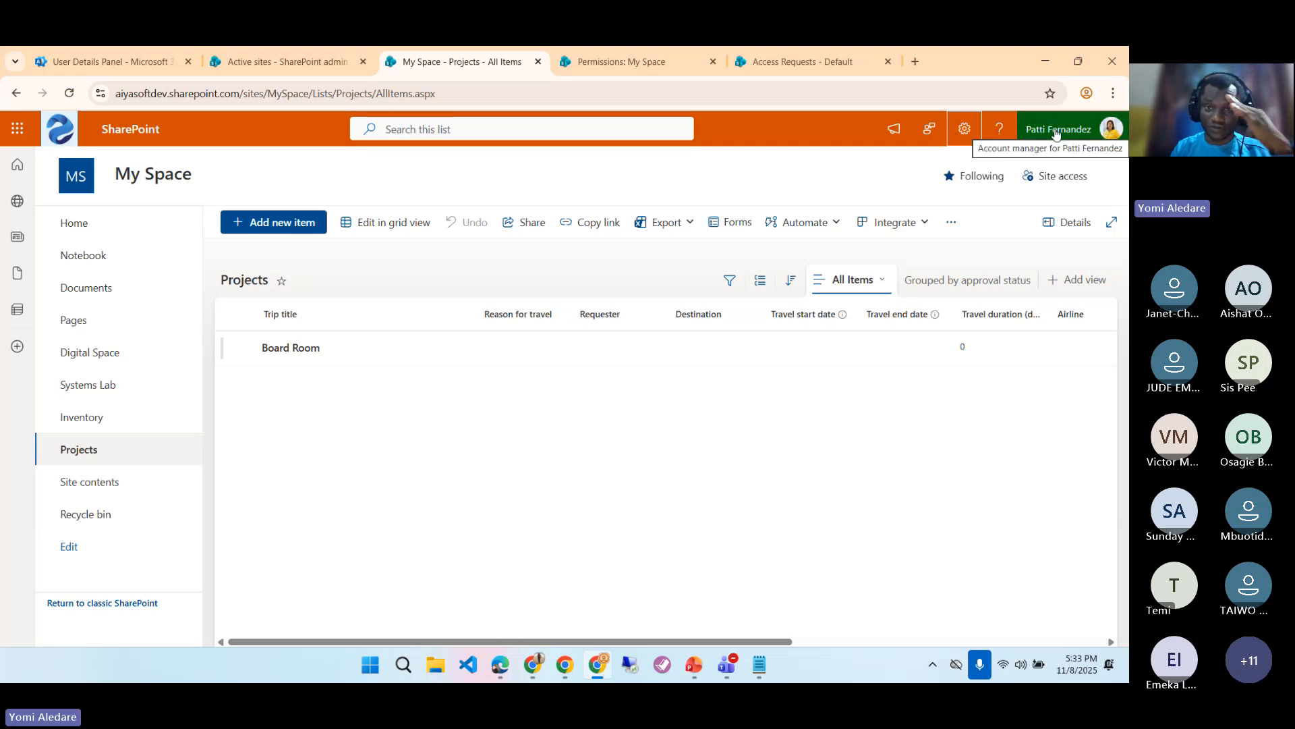
click(641, 62)
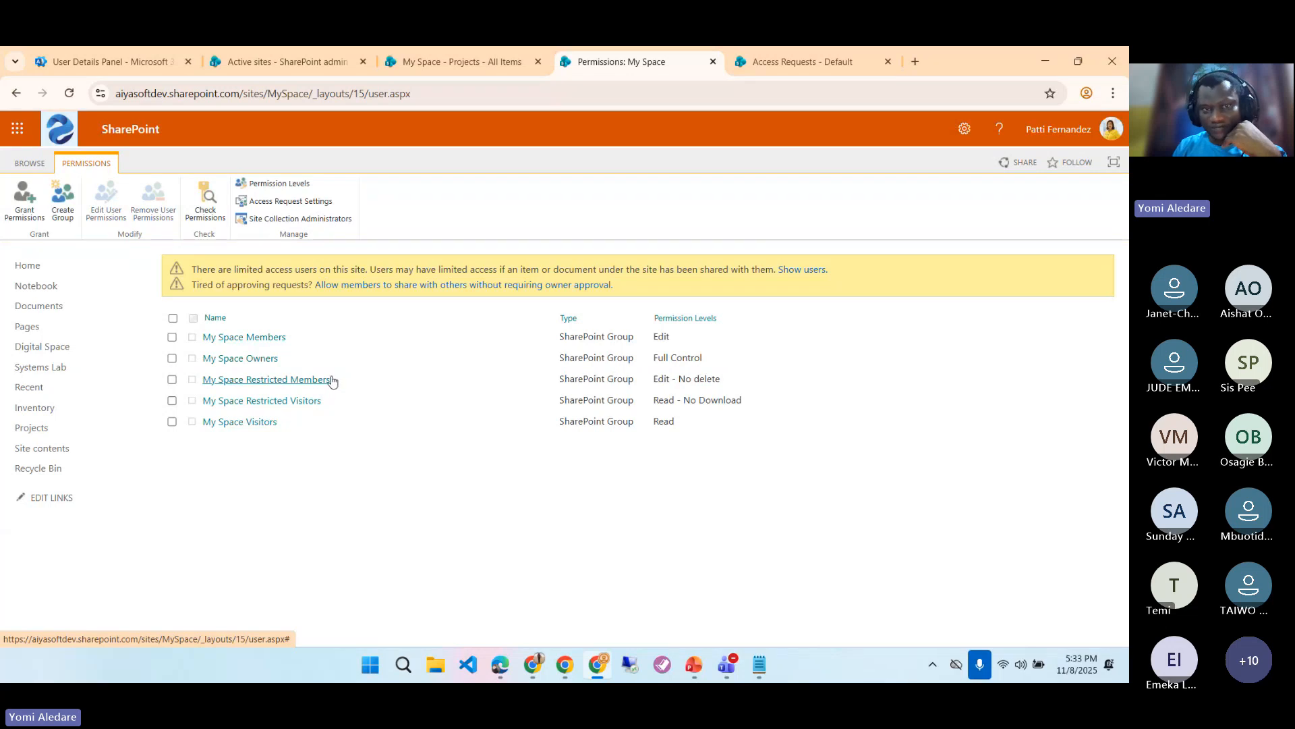
click(466, 62)
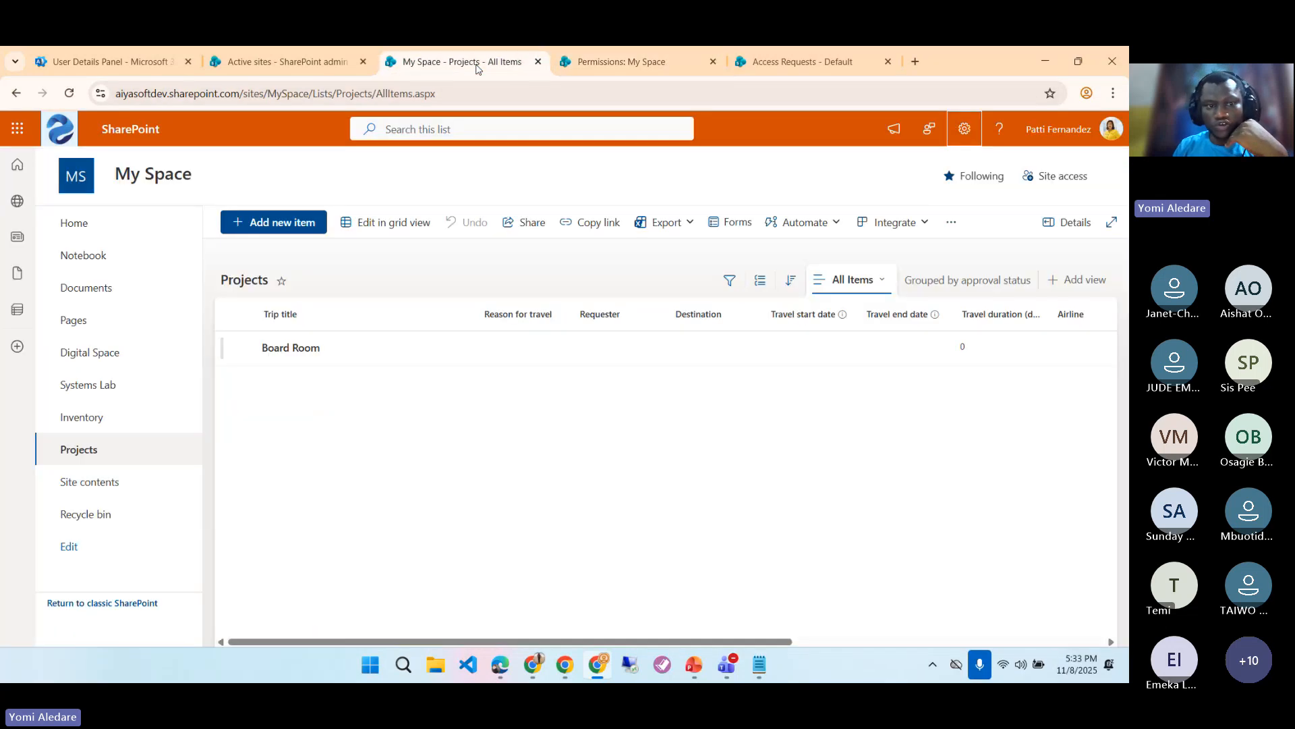
- Open the Systems Lab library's full settings and display the permissions for this document library
click(99, 387)
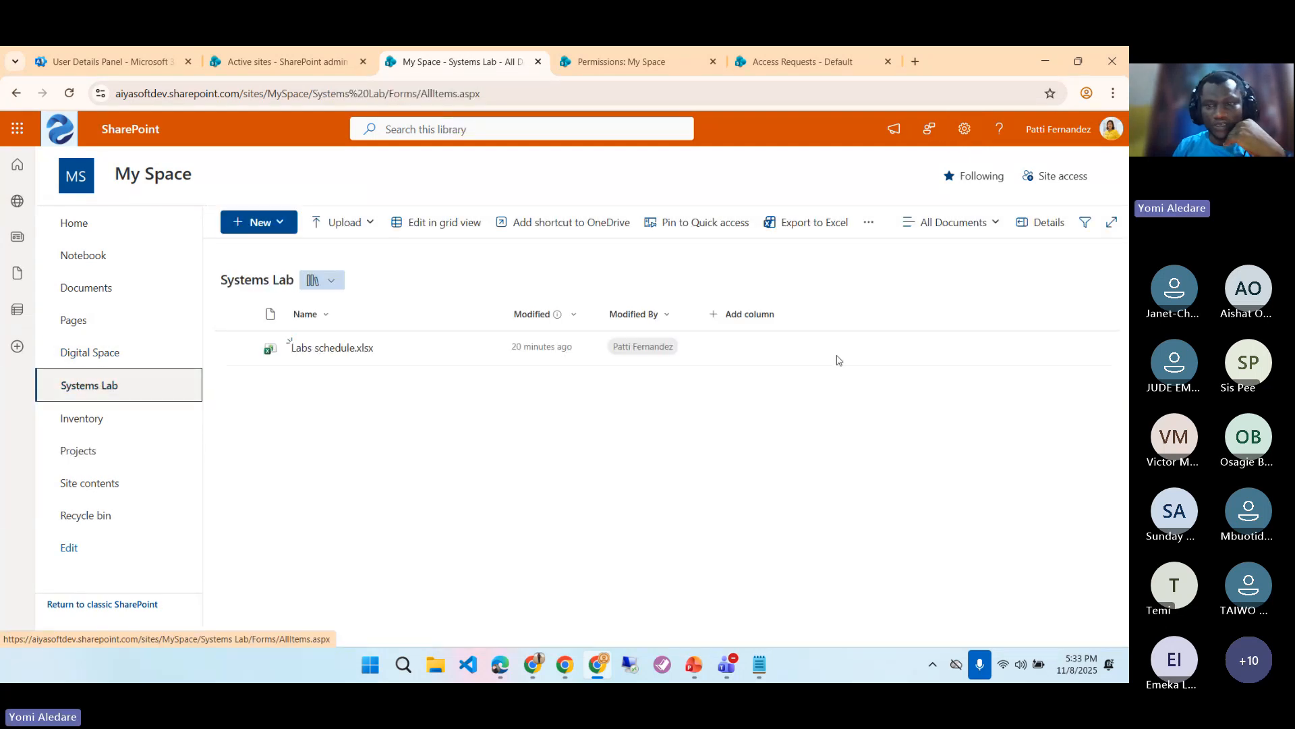
click(965, 129)
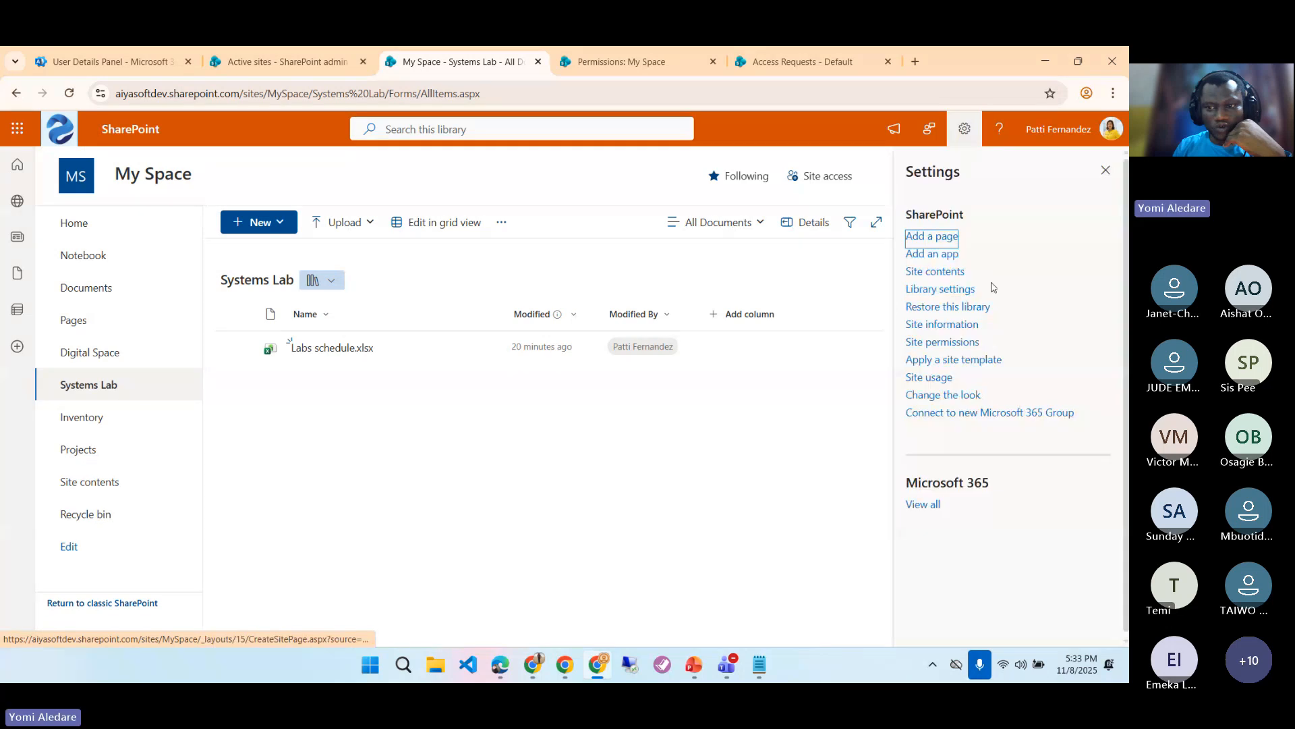
click(949, 291)
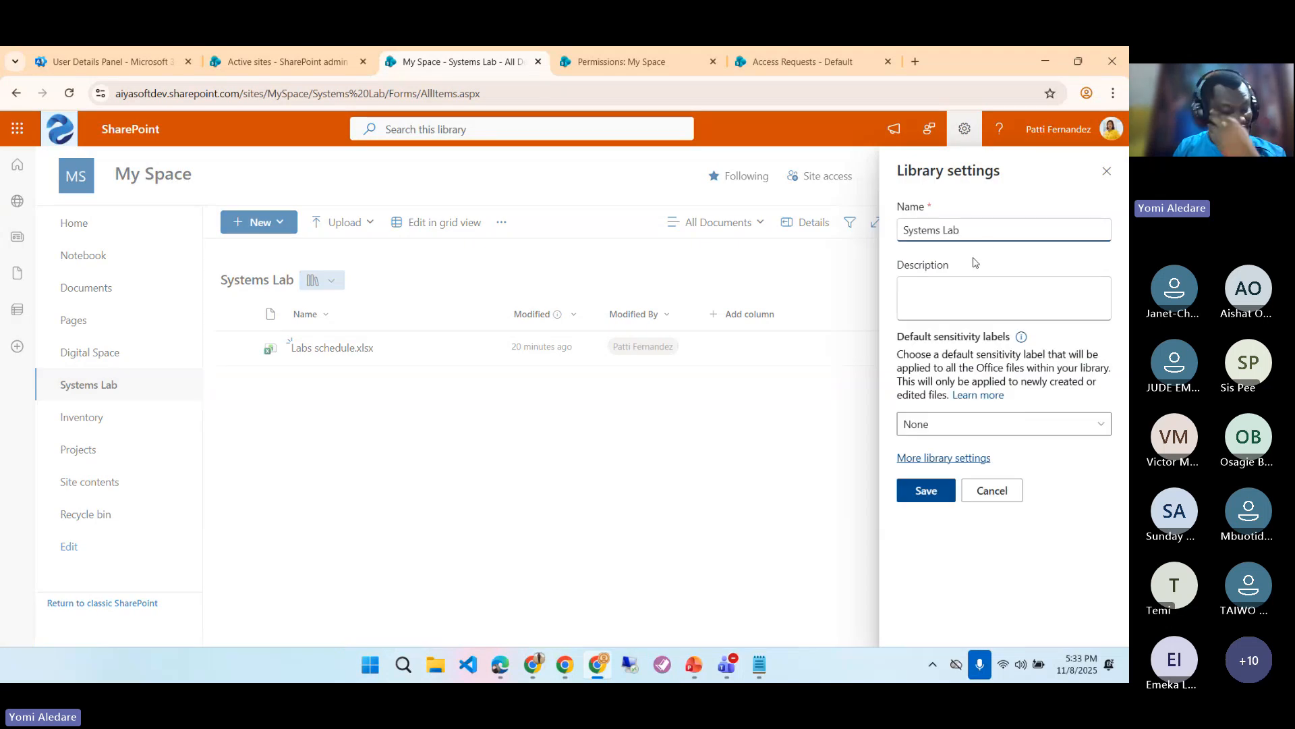
click(931, 461)
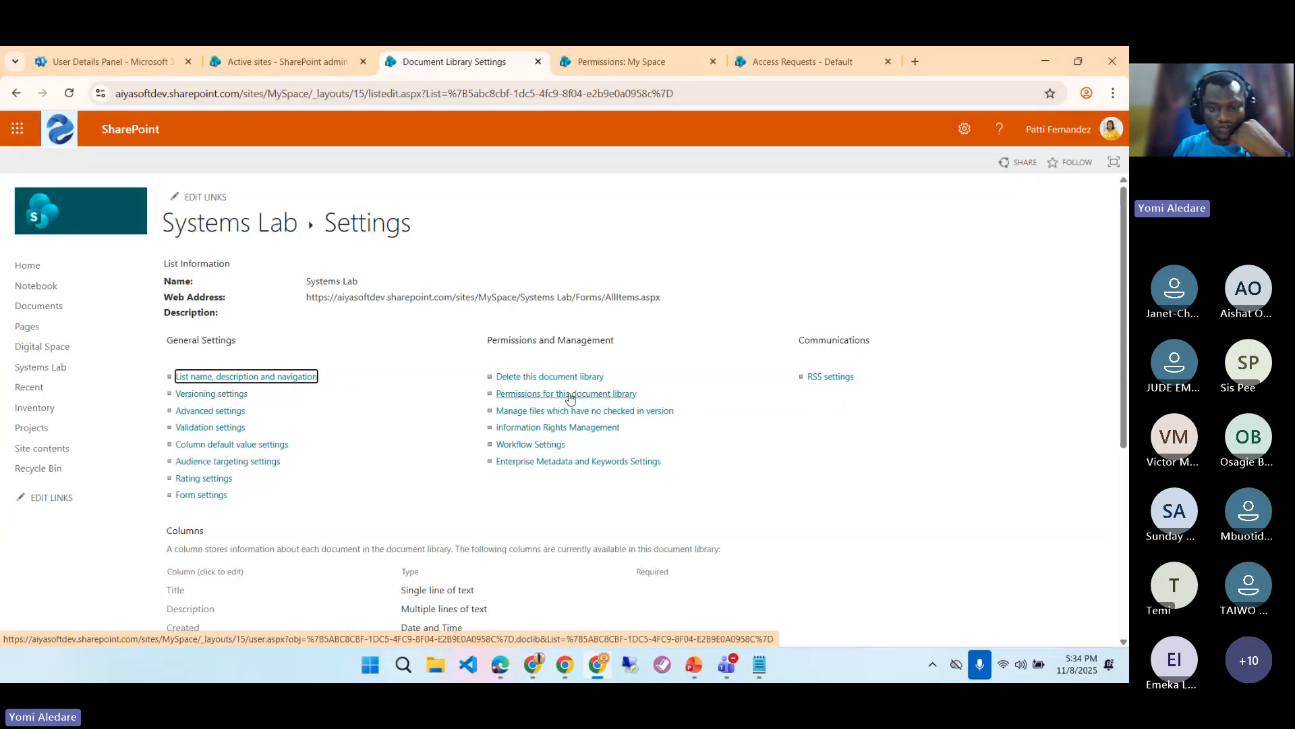
click(568, 396)
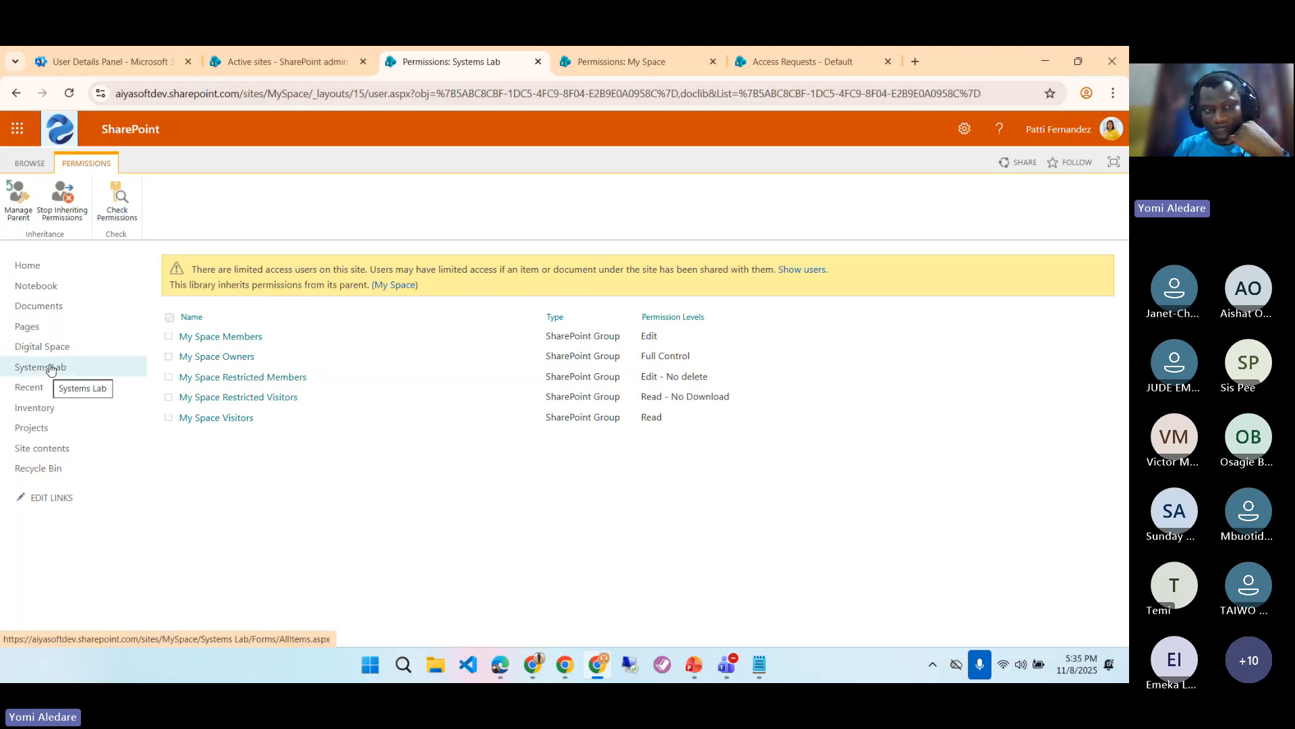
- Stop the Systems Lab library from inheriting My Space permissions and confirm creating unique permissions for it
click(59, 212)
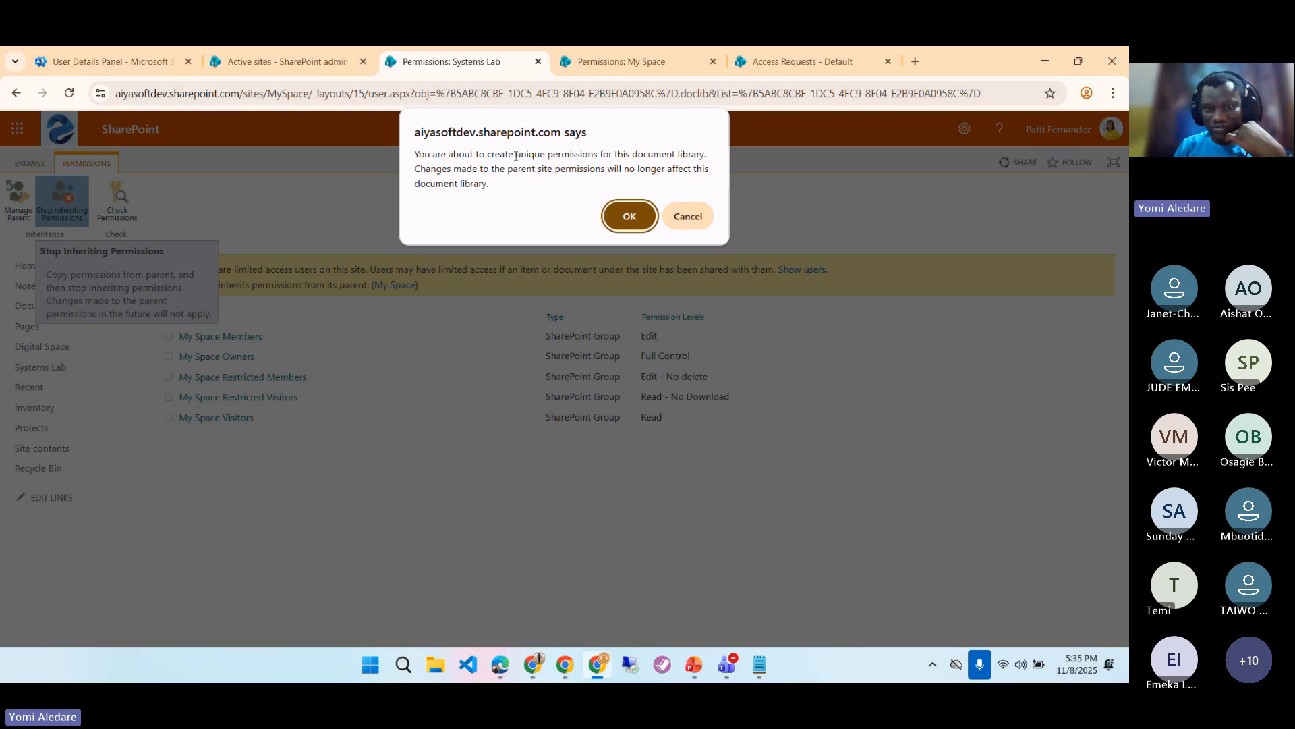
drag(516, 157, 703, 147)
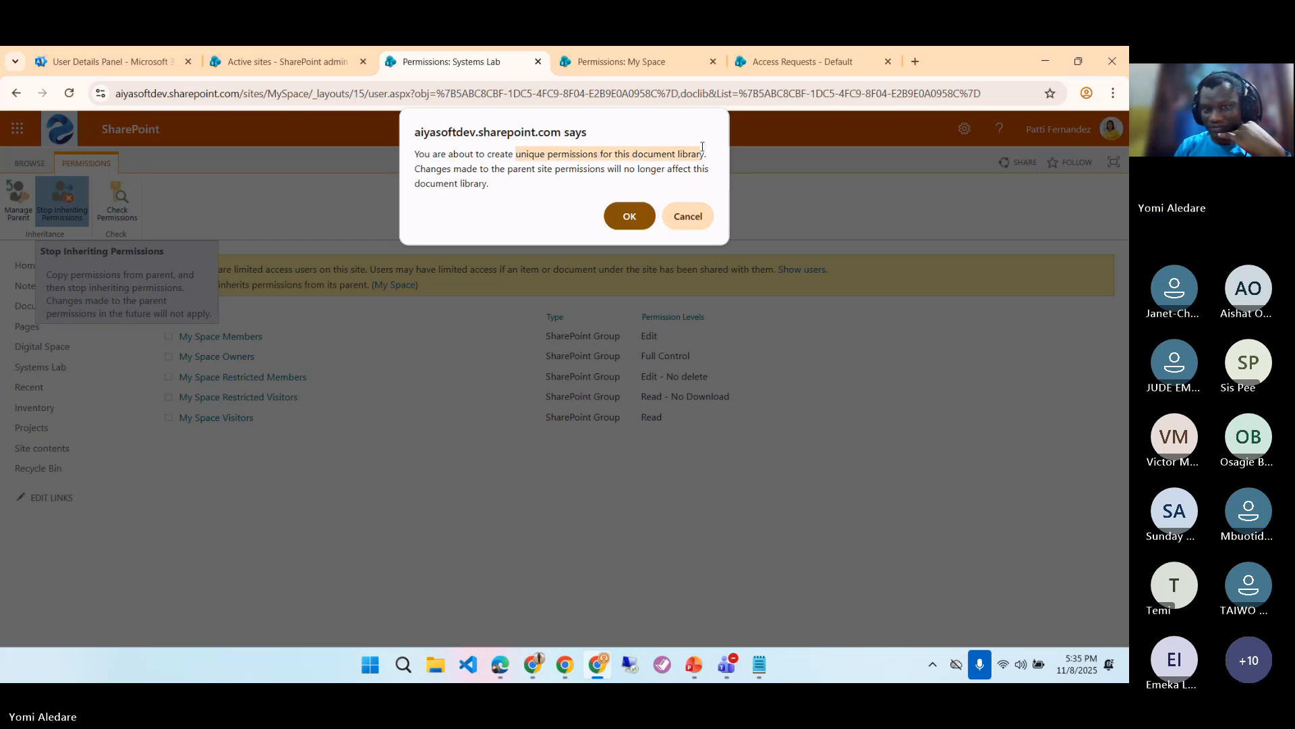
click(639, 215)
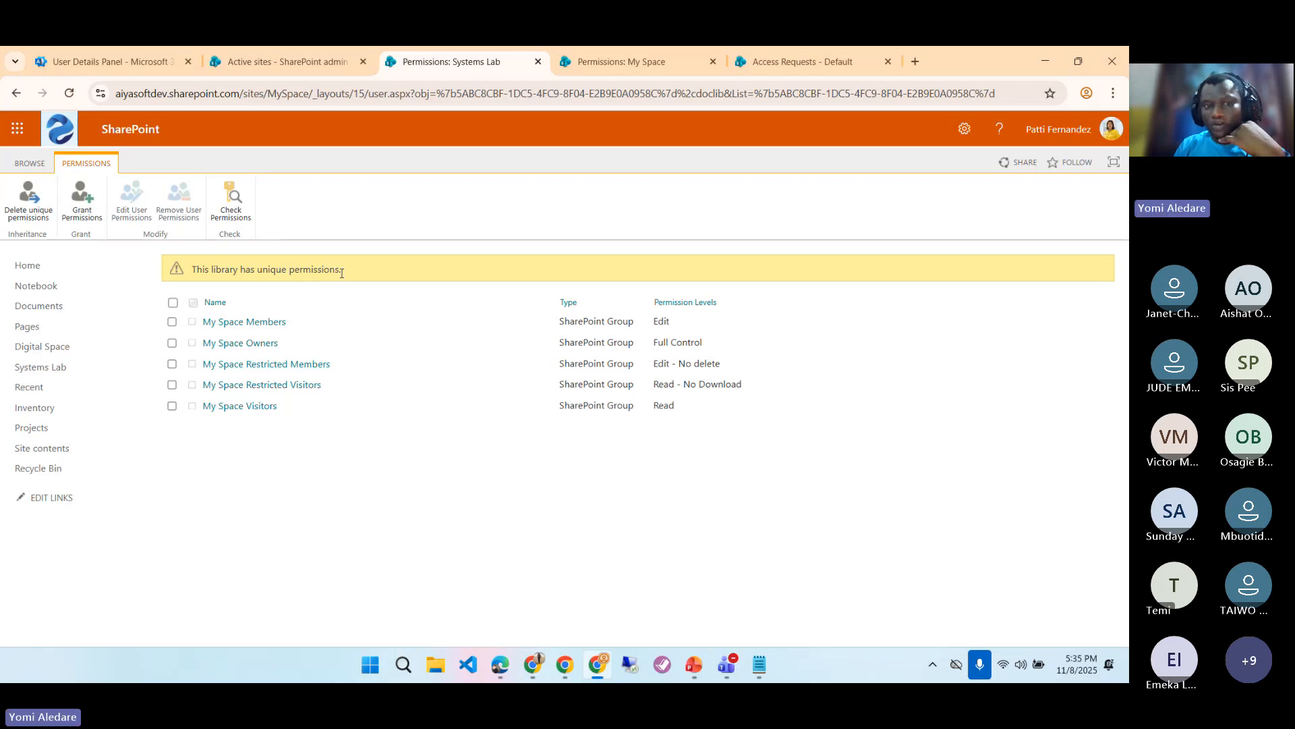
- Switch to the My Space site permissions and open the My Space Visitors group
click(614, 63)
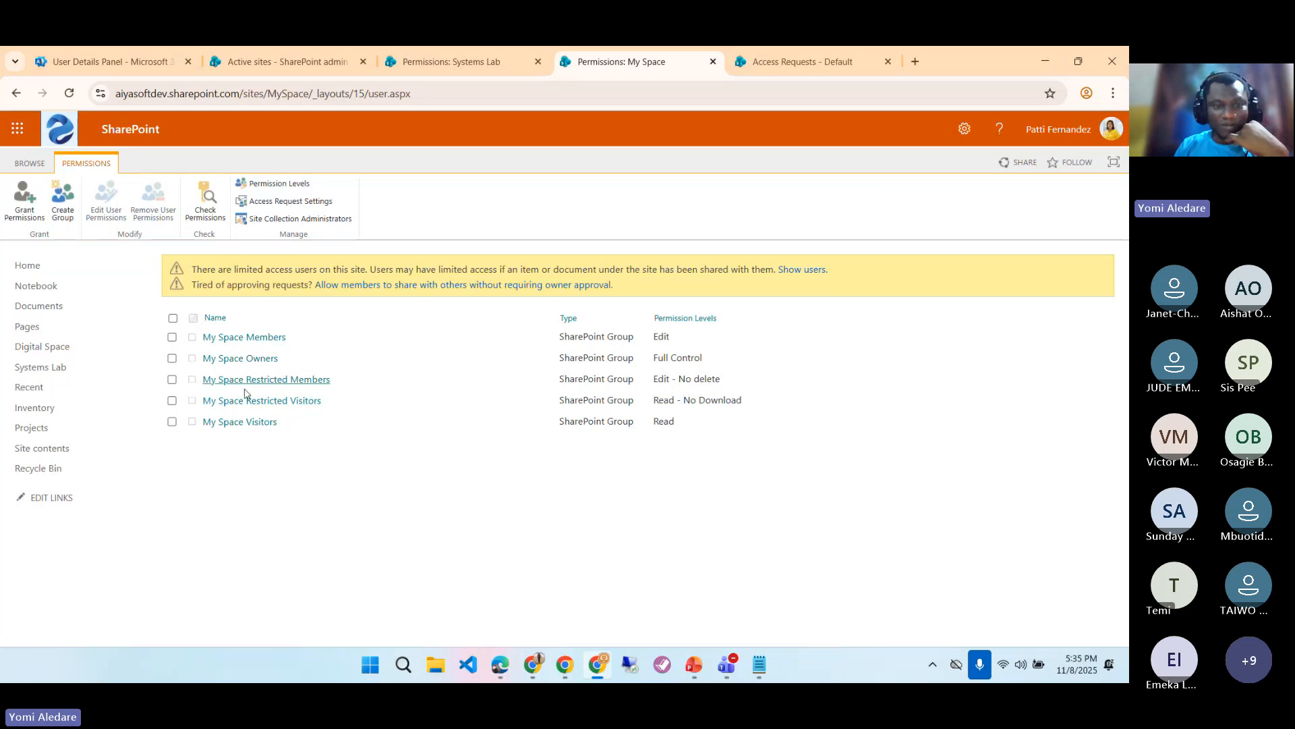
click(172, 338)
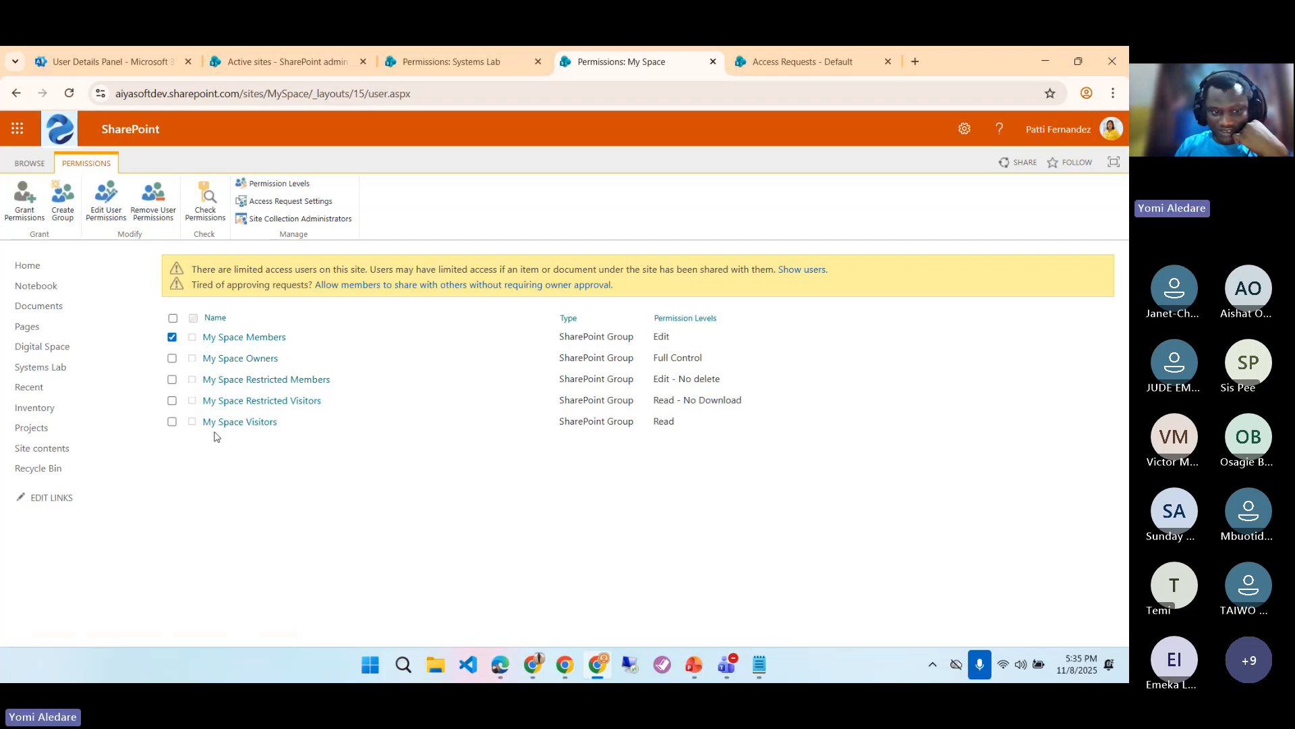
click(173, 338)
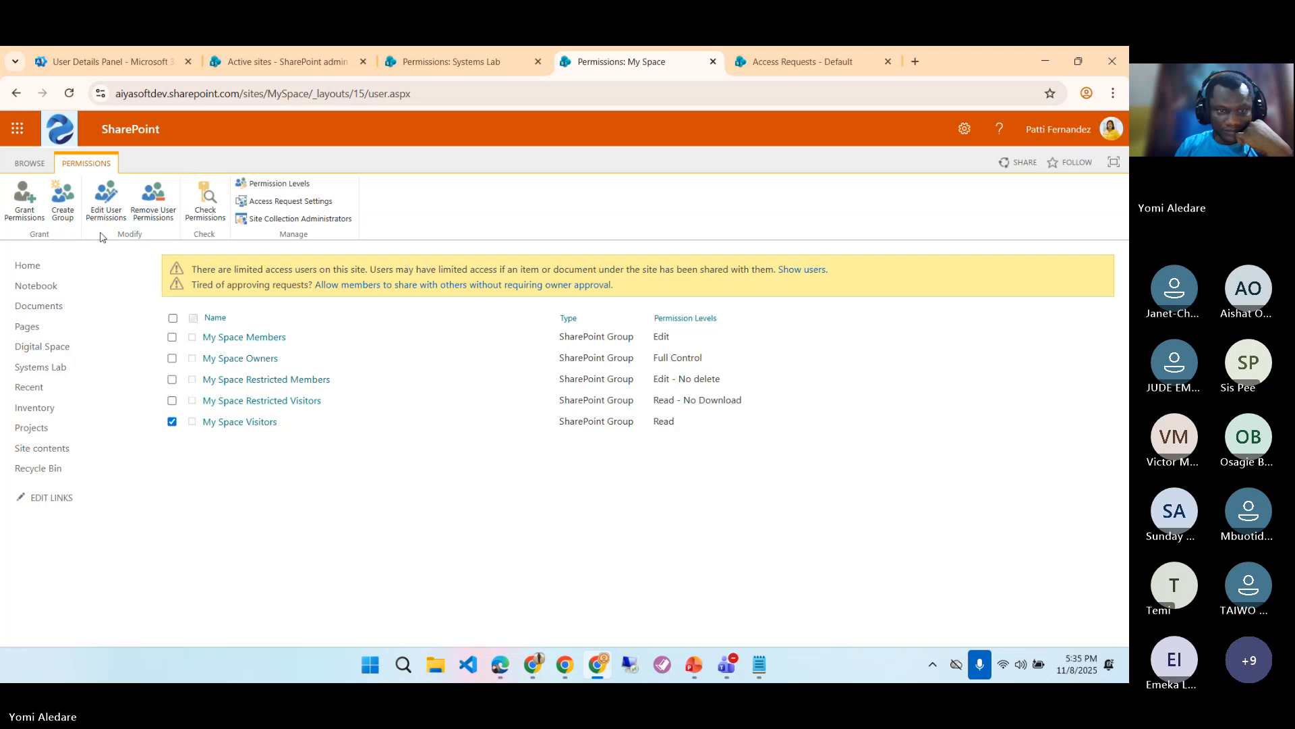
click(236, 423)
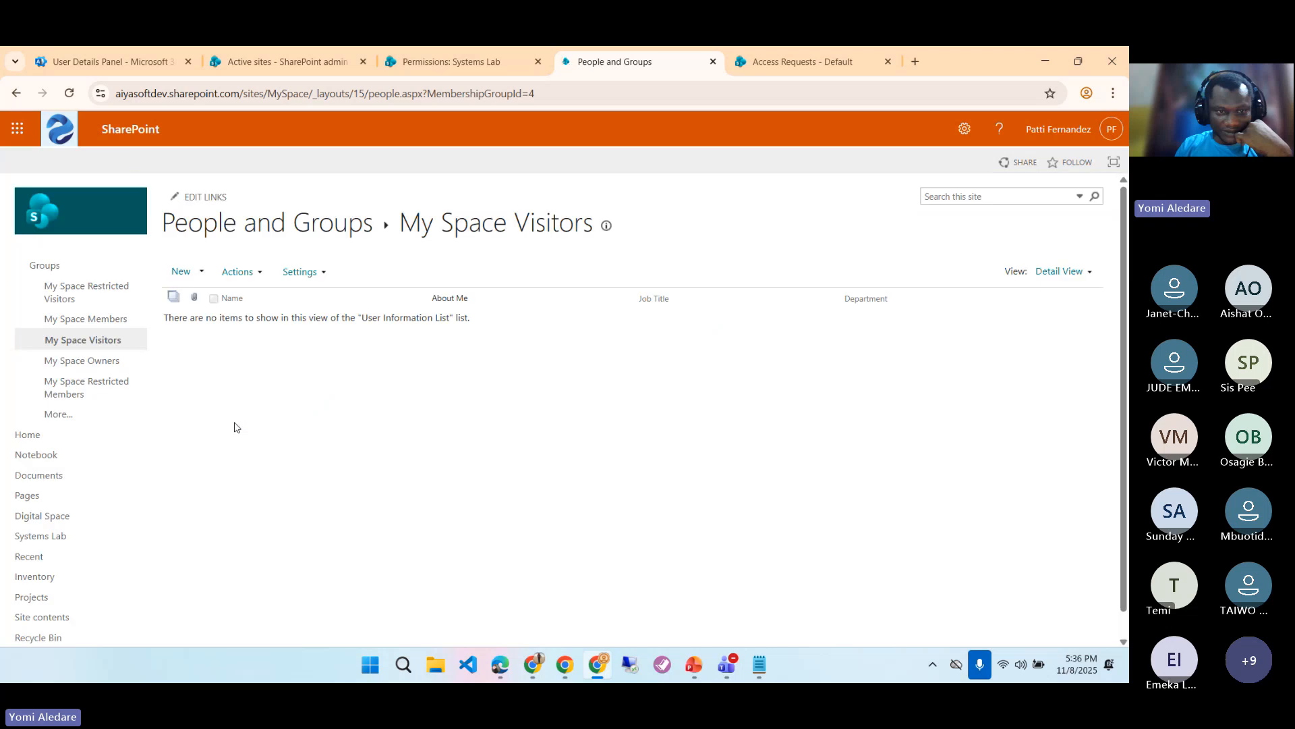
- Look through the My Space Visitors group's settings, list settings and actions, and return to the site permissions
click(310, 275)
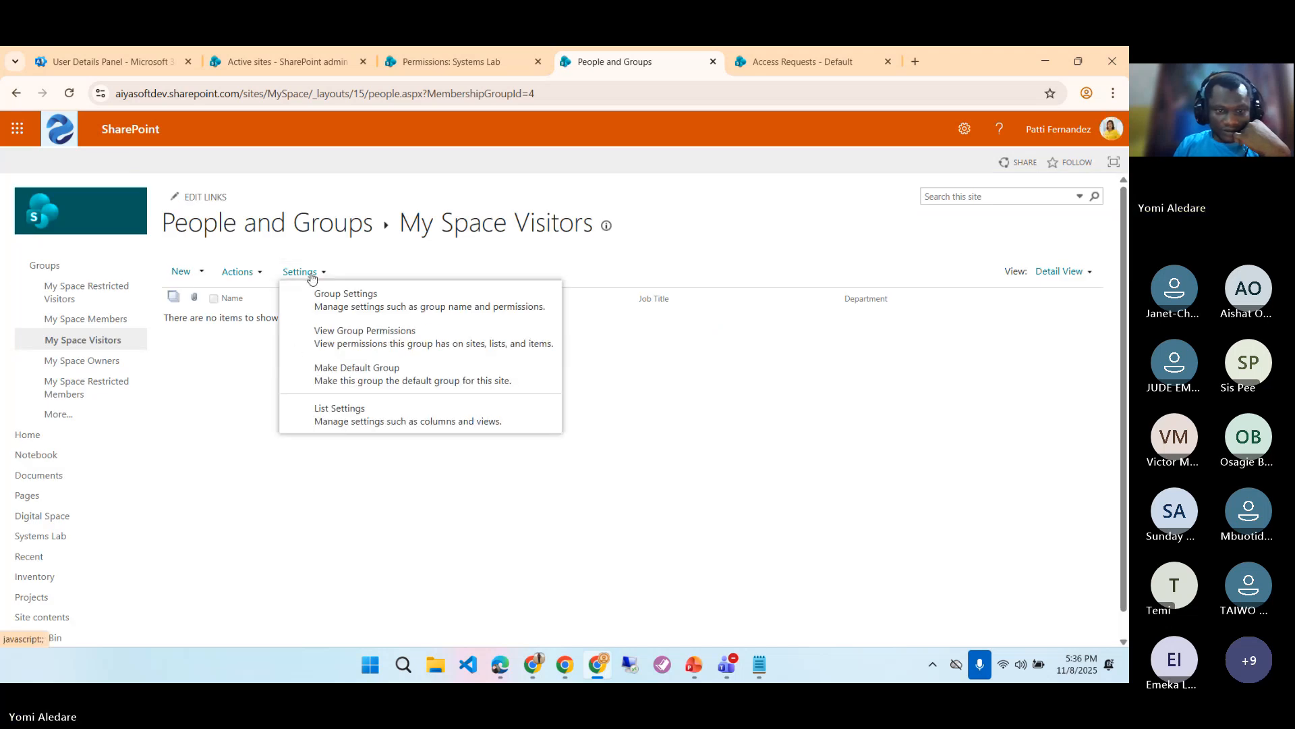
click(343, 411)
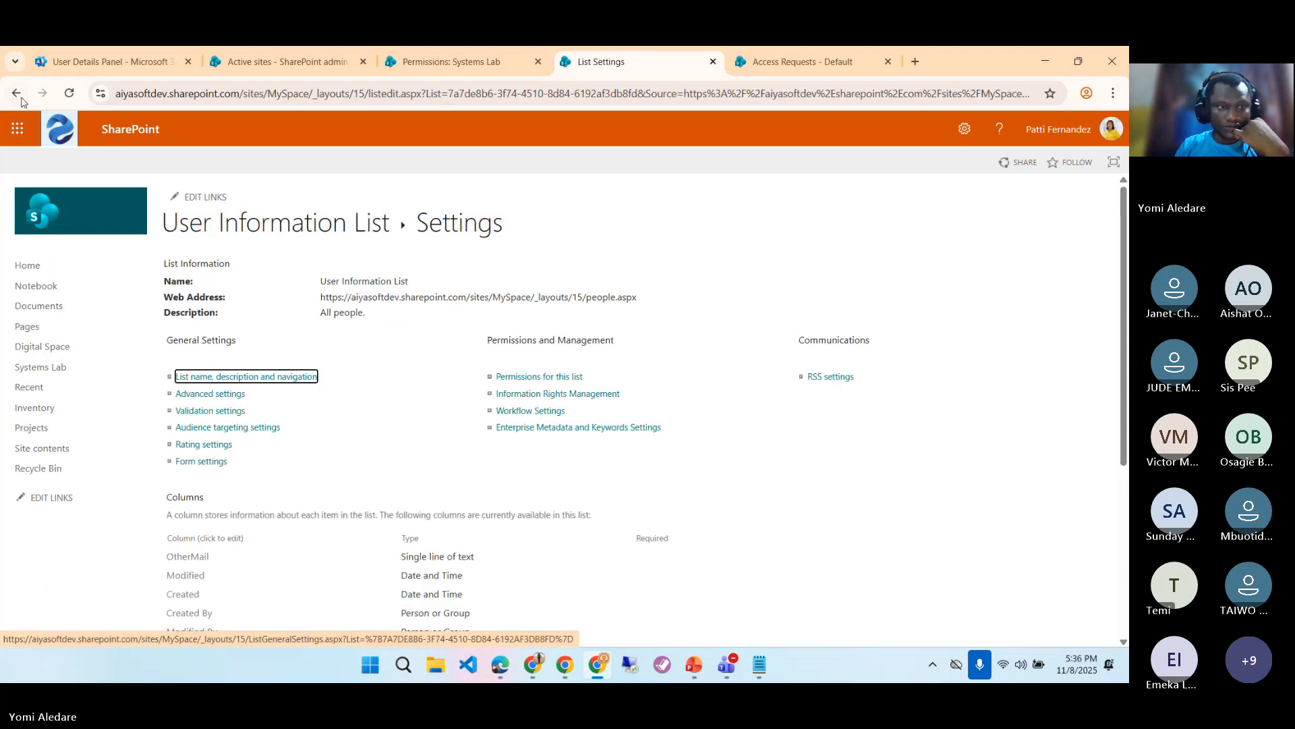
key(alt+Left)
click(240, 272)
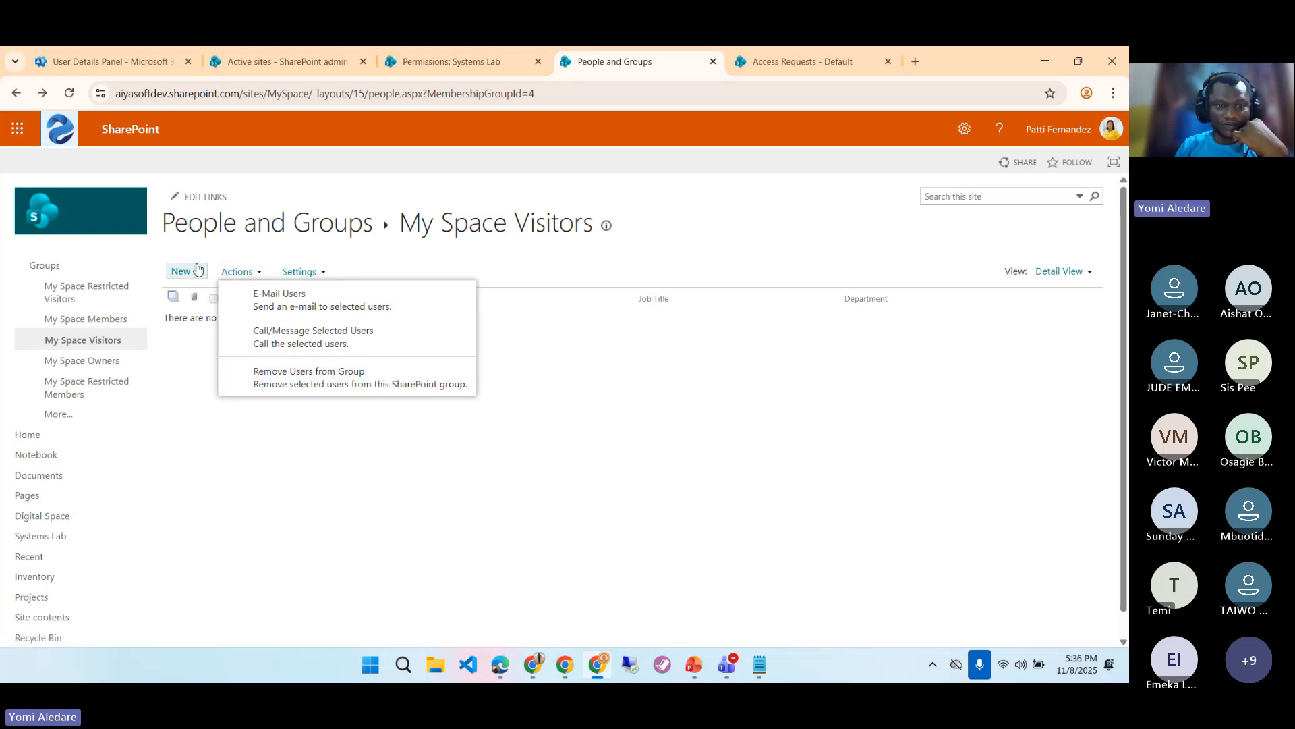
click(16, 93)
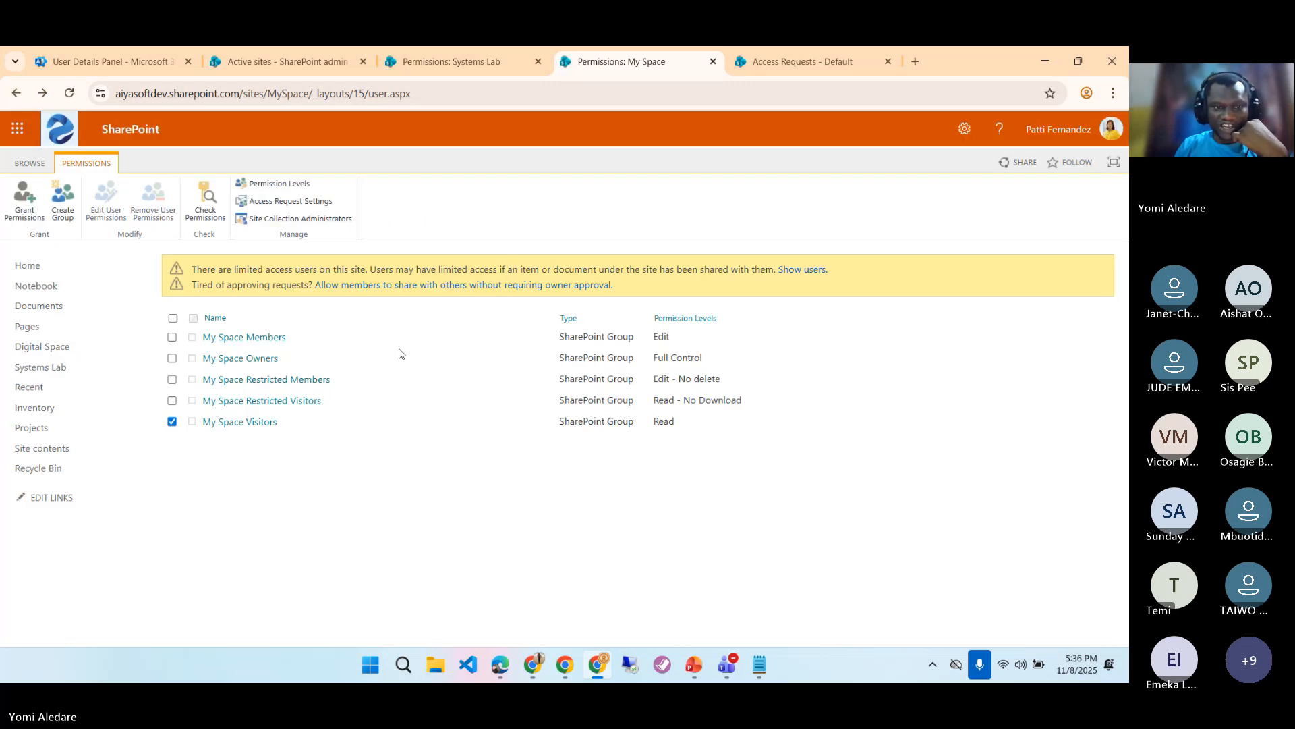
- Reload the My Space permissions and open the My Space Restricted Visitors group to check its members, actions and settings options
click(172, 400)
click(173, 422)
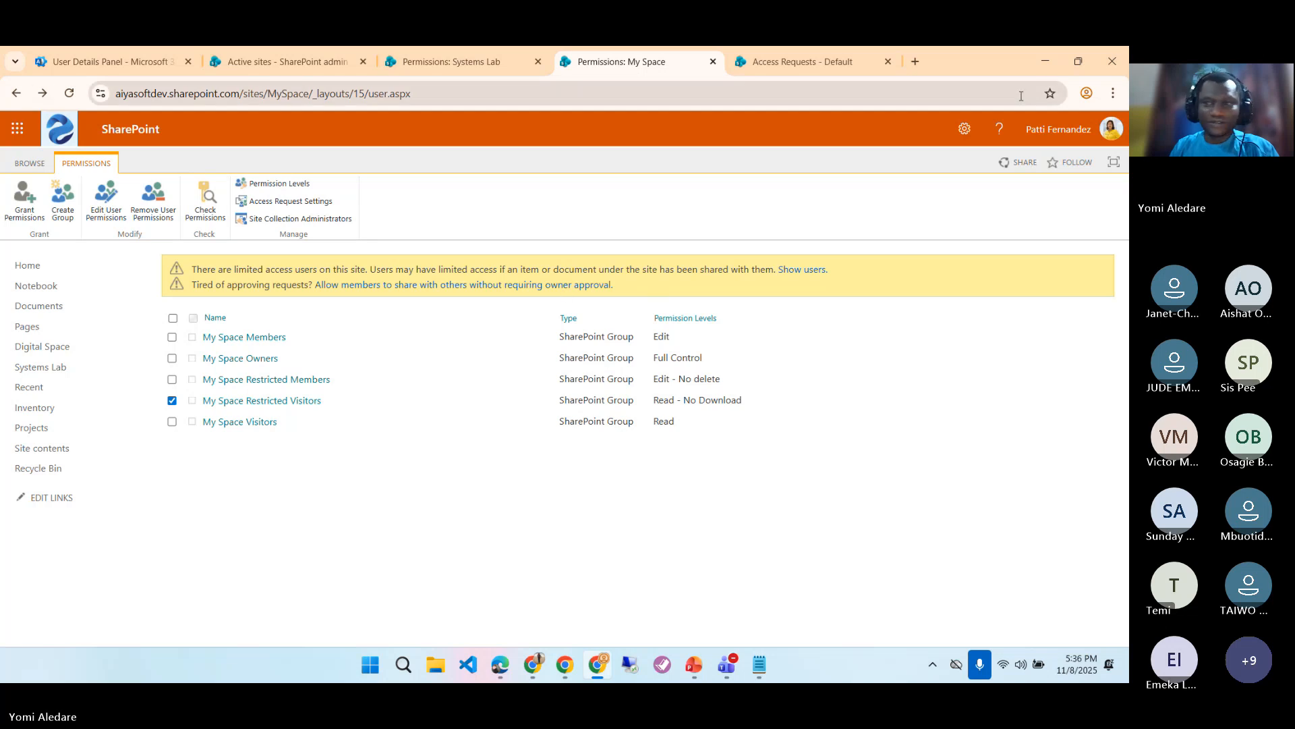
click(70, 94)
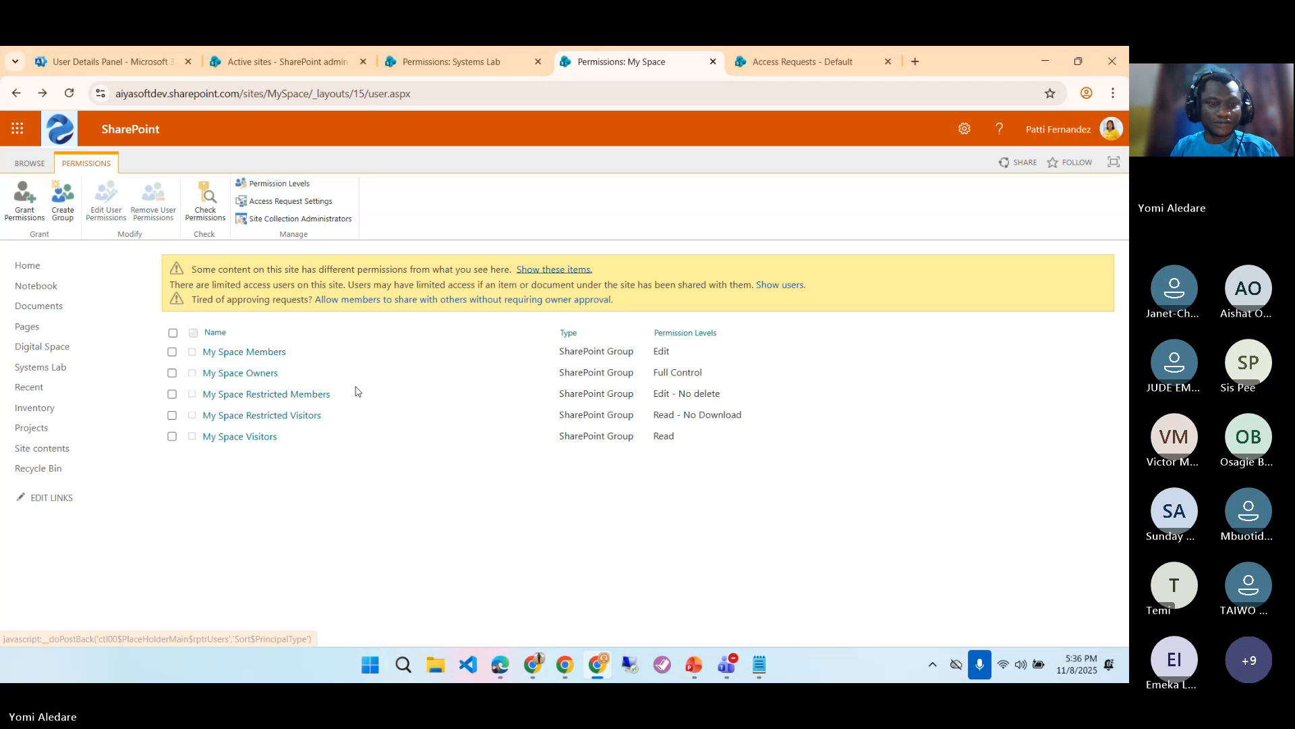
click(248, 417)
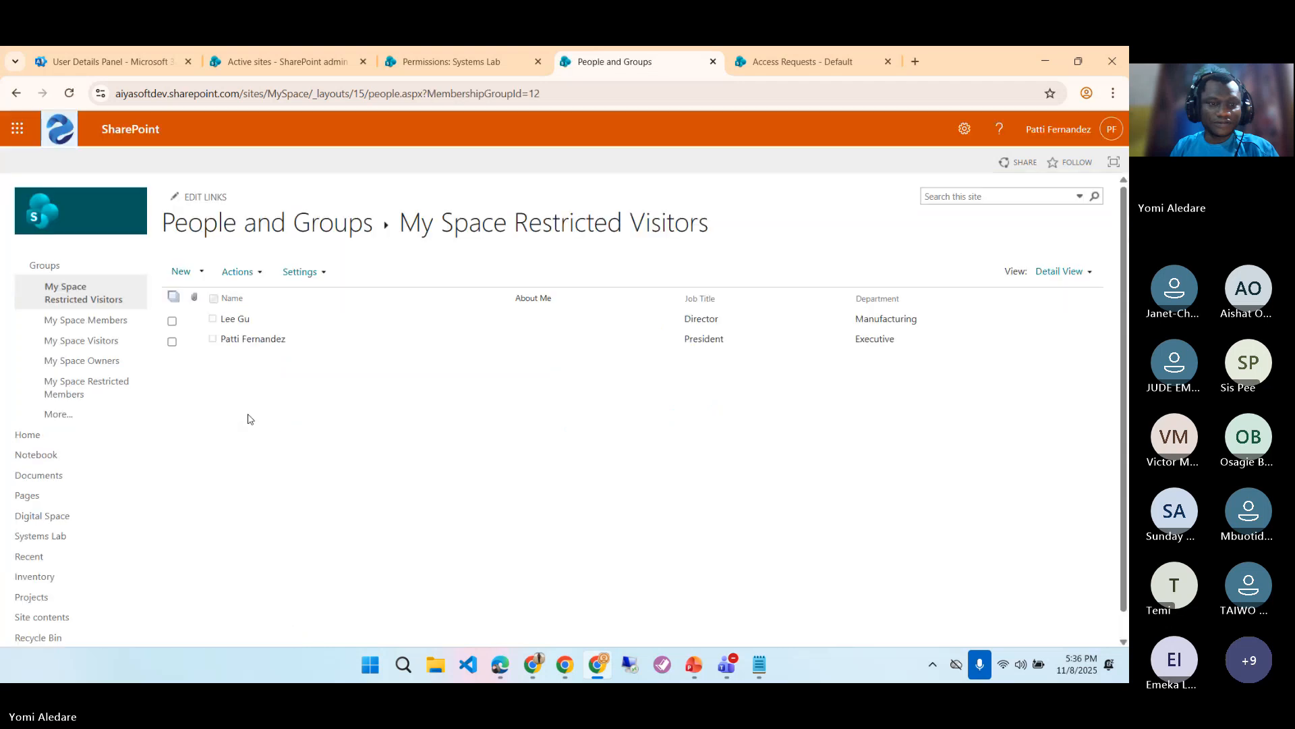
click(251, 271)
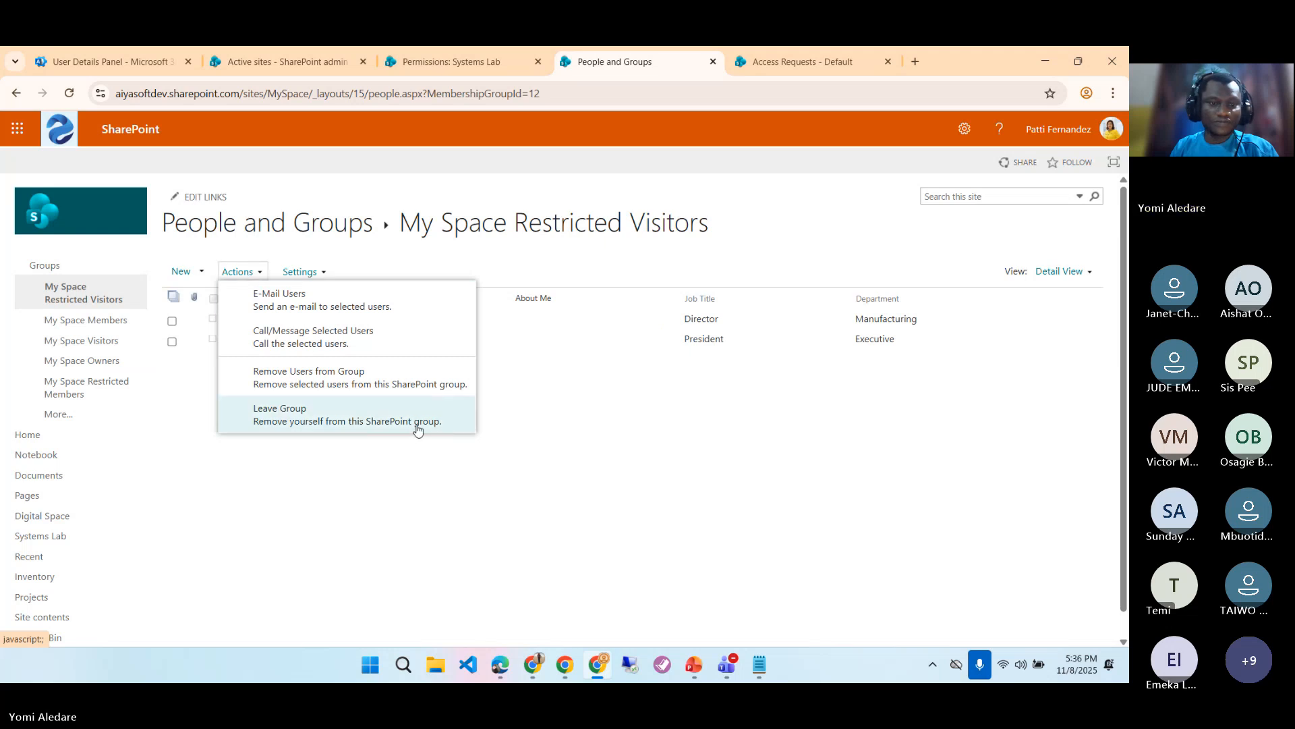
click(641, 407)
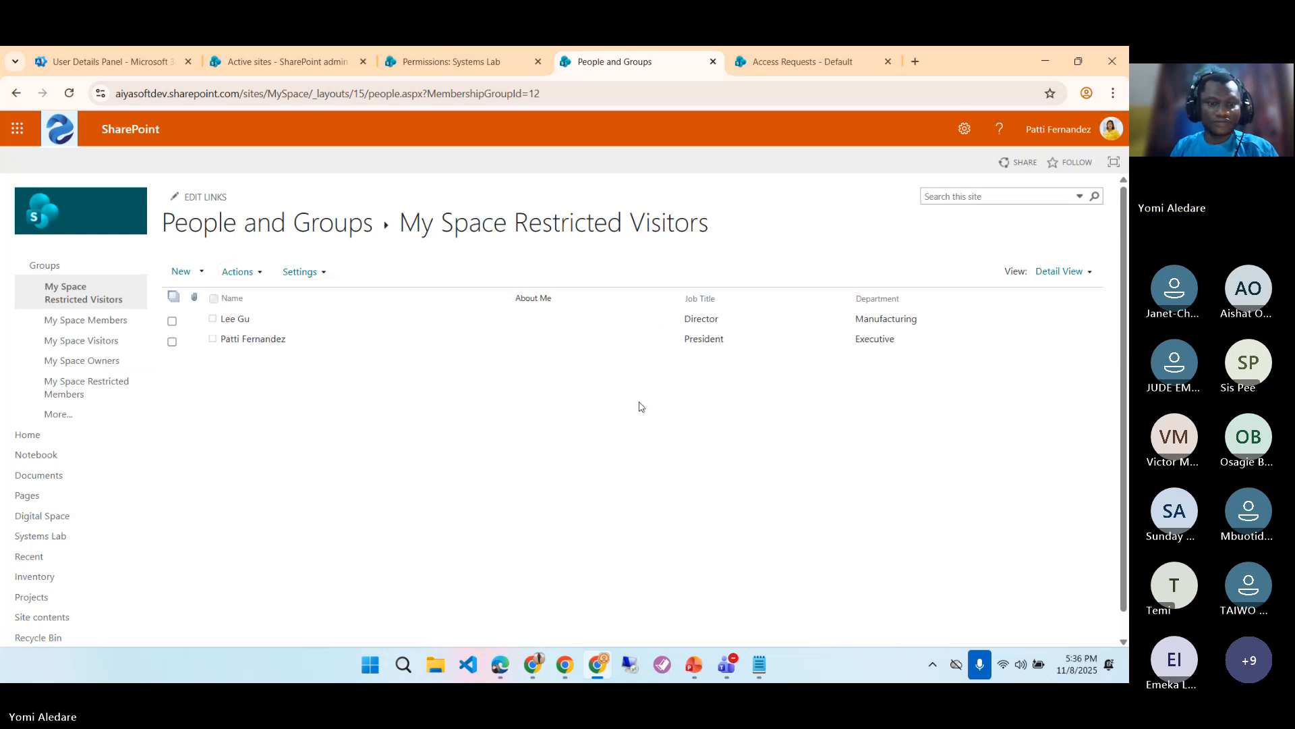
click(305, 273)
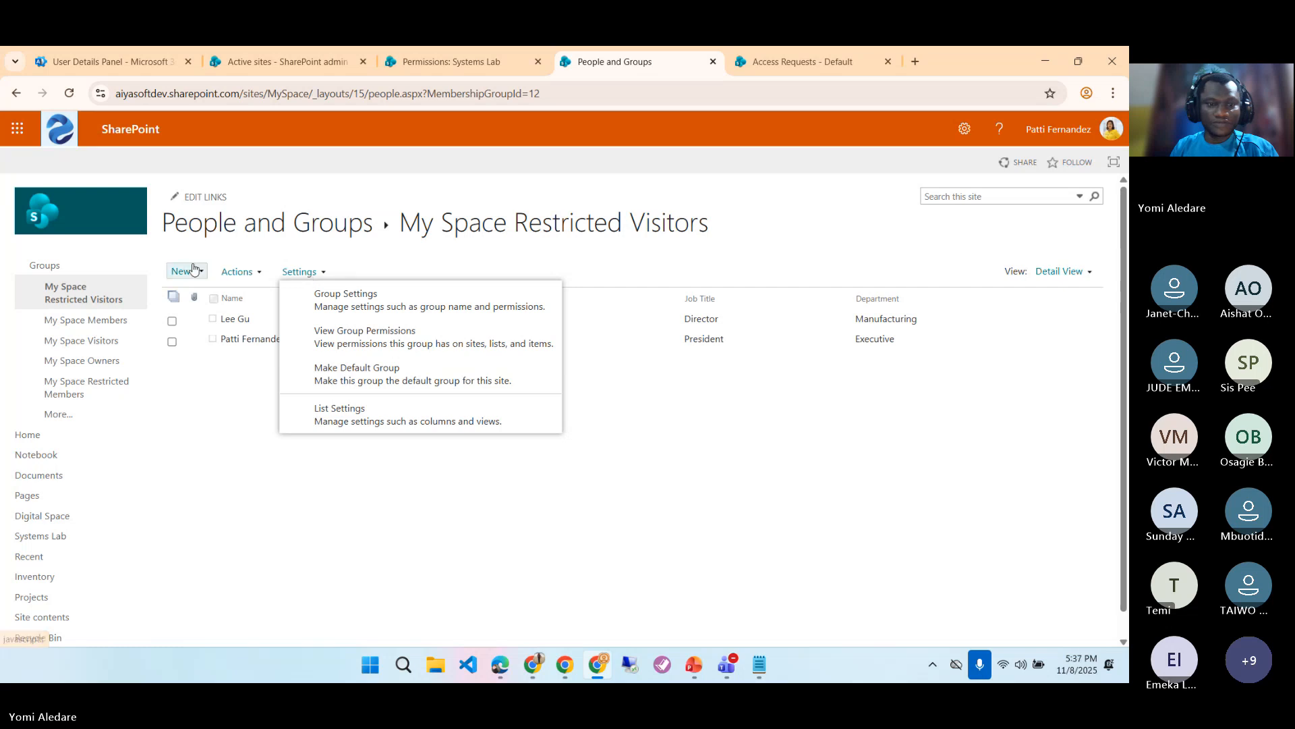
click(730, 260)
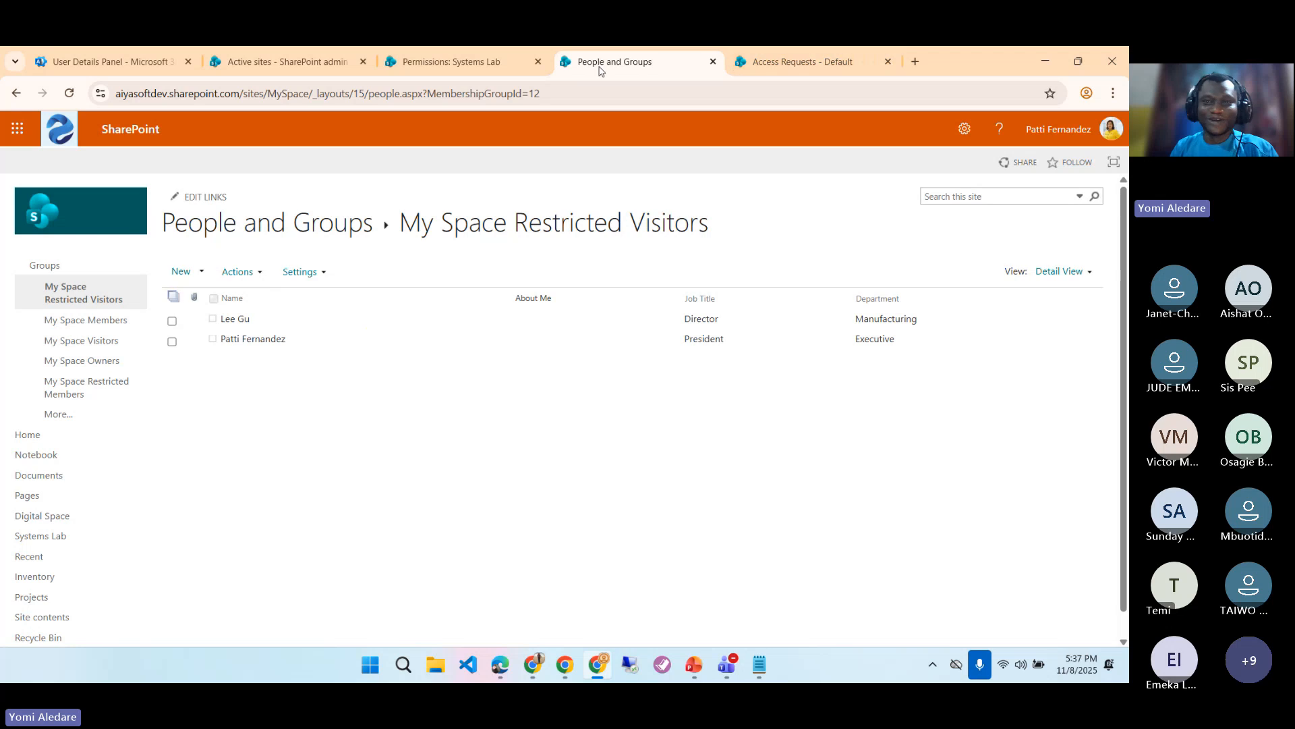
- Close the Access Requests page, check the Systems Lab permissions, and return to the My Space site permissions
click(774, 68)
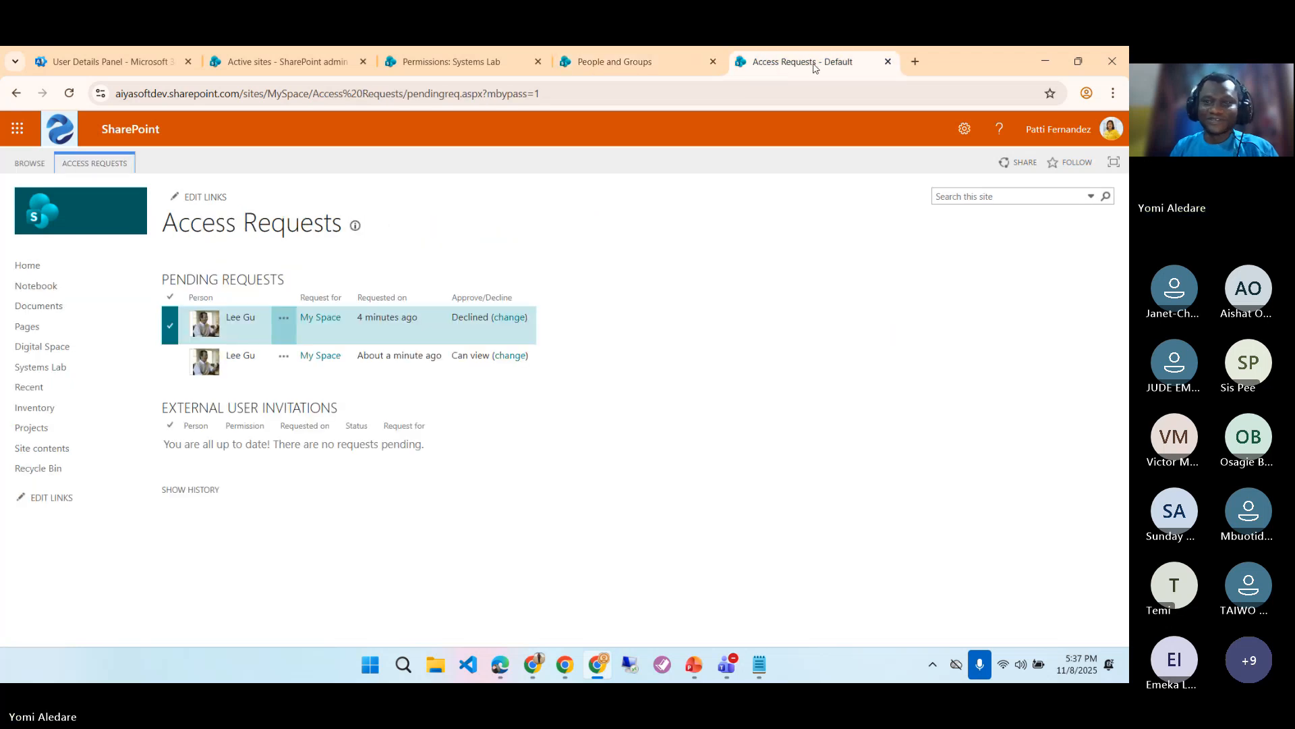
click(887, 61)
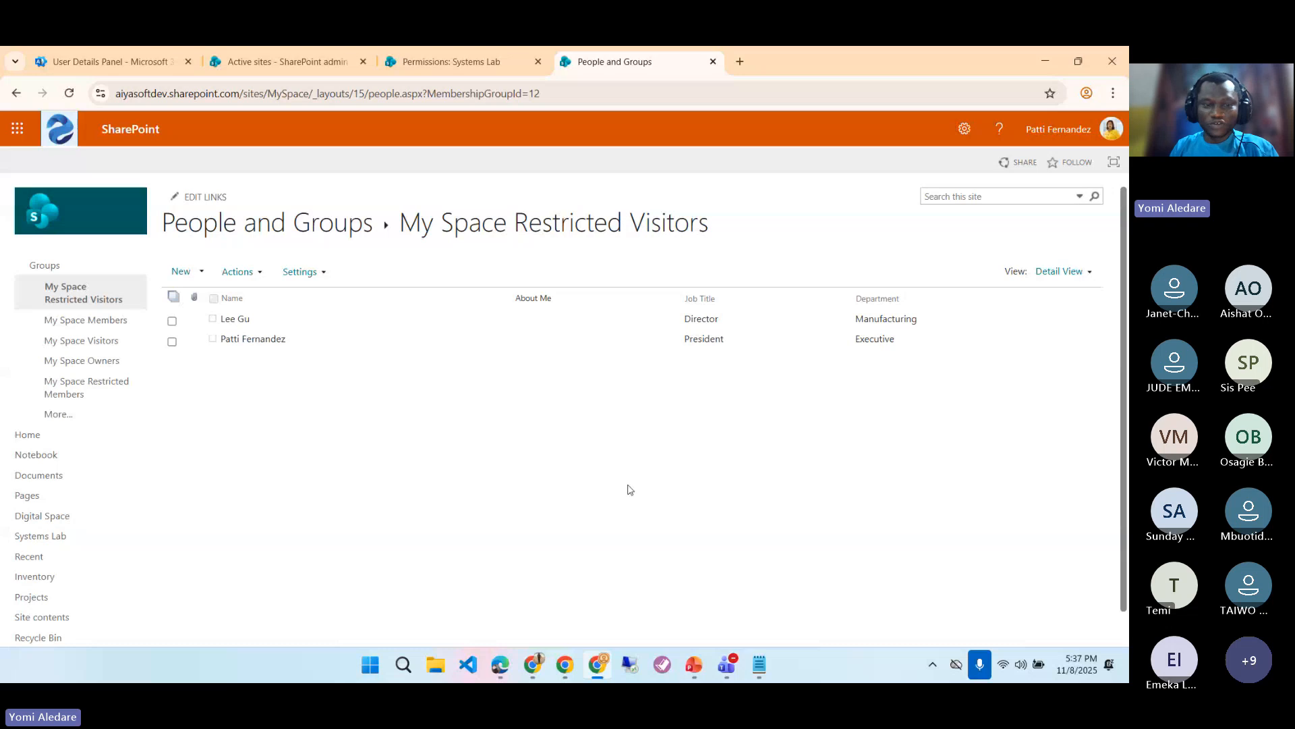
click(443, 68)
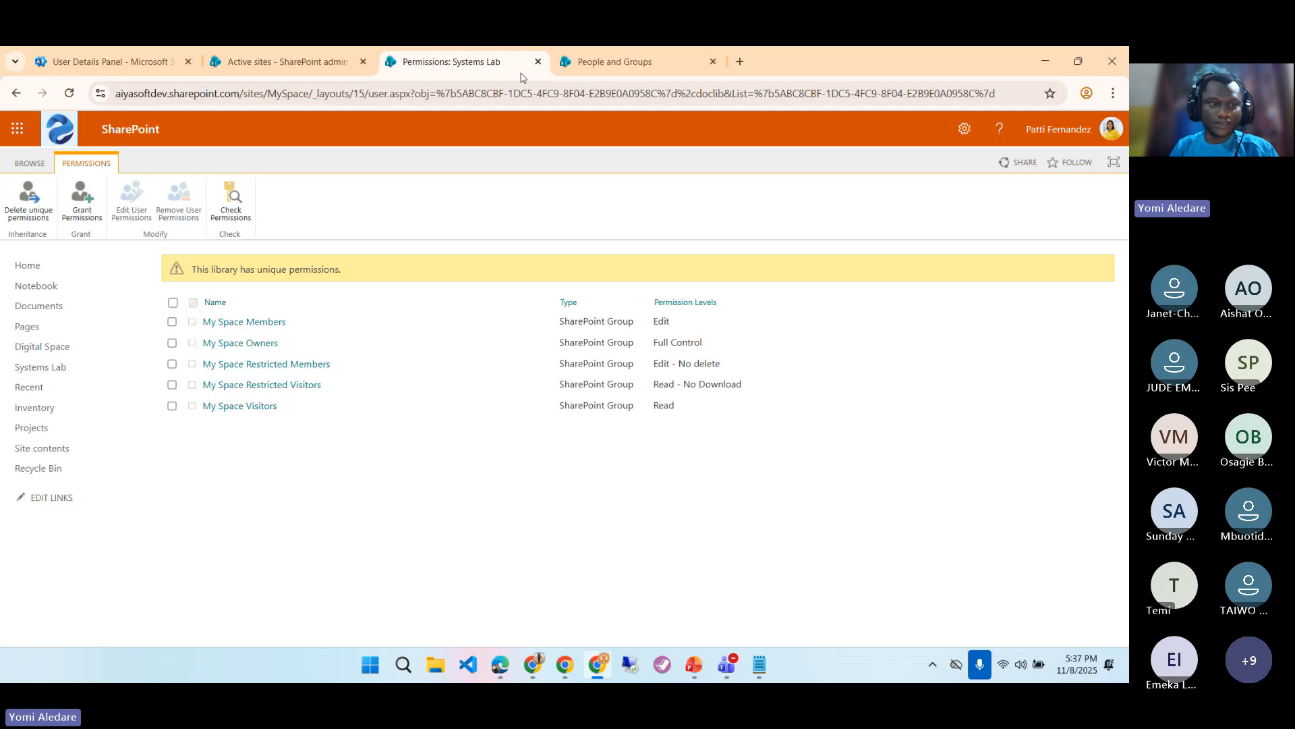
click(607, 65)
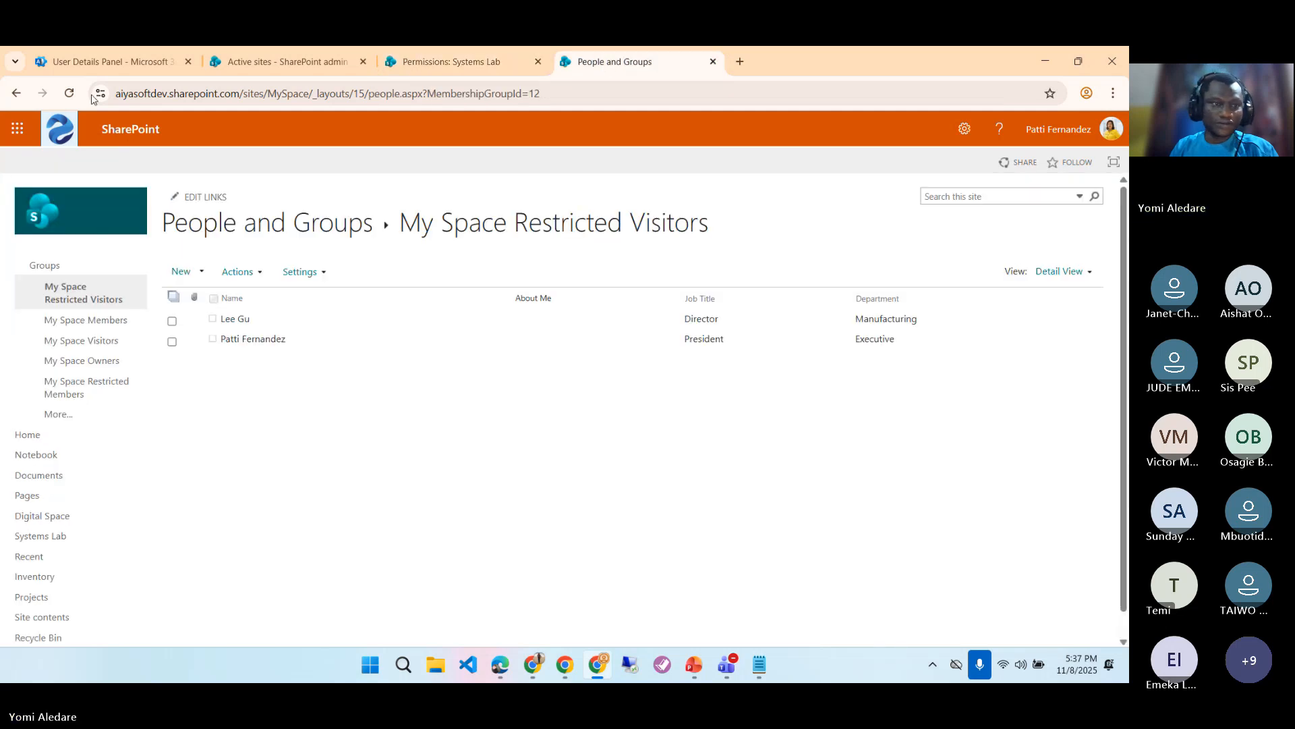
click(18, 95)
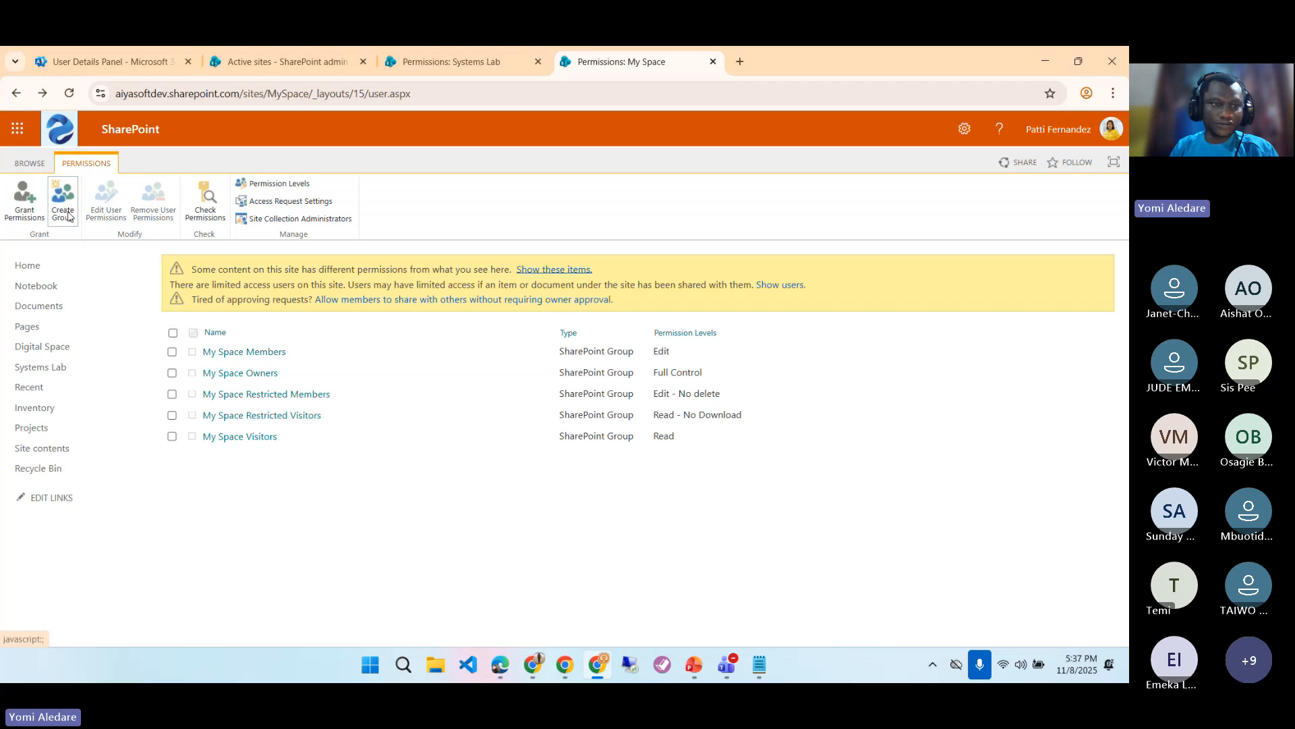
- Start creating a My Space permission group named Test 123 and show its site permission level choices
click(64, 215)
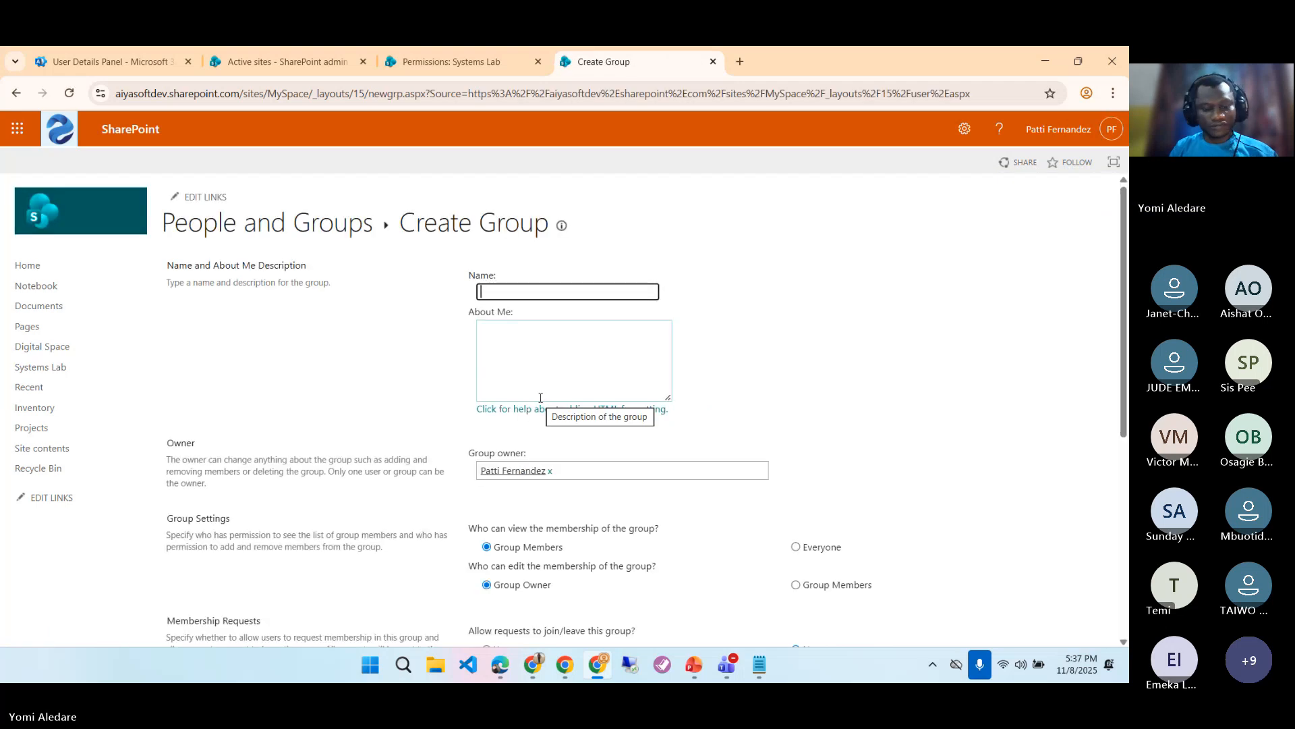
text(Te)
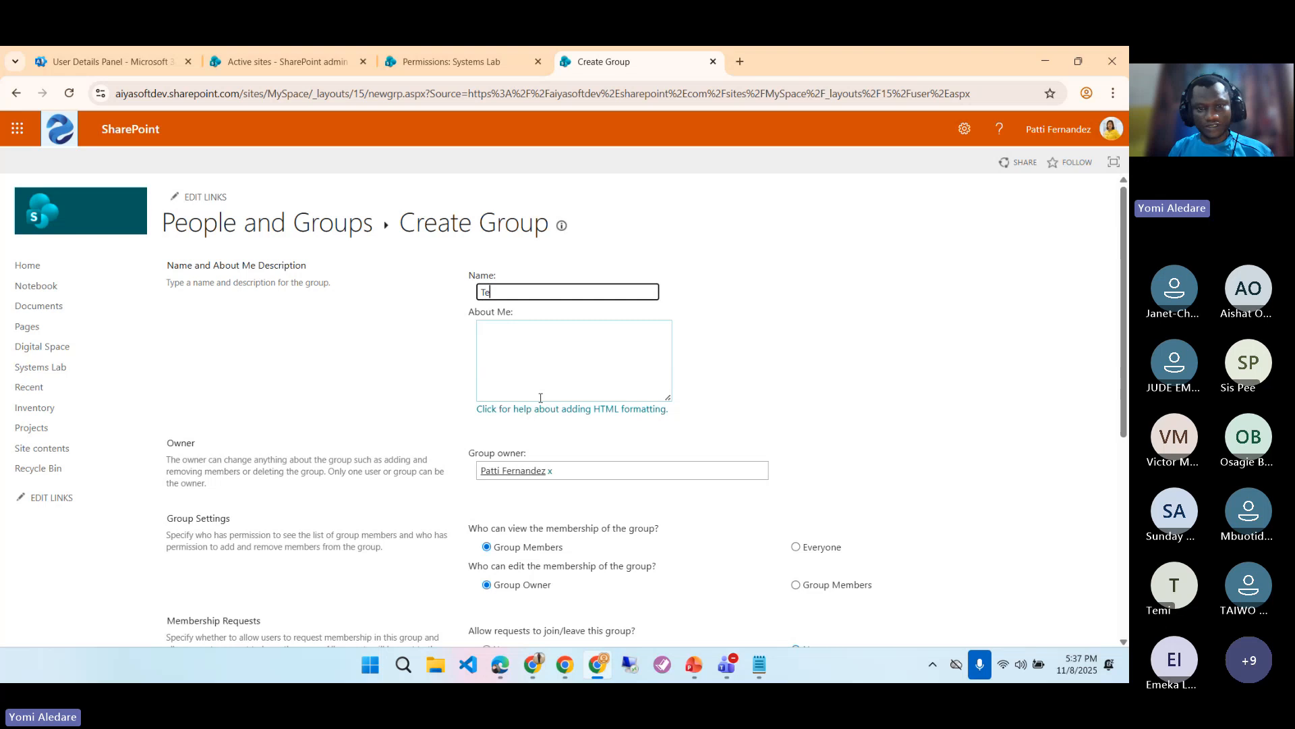
text(st 123)
scroll(715, 407, down, 5)
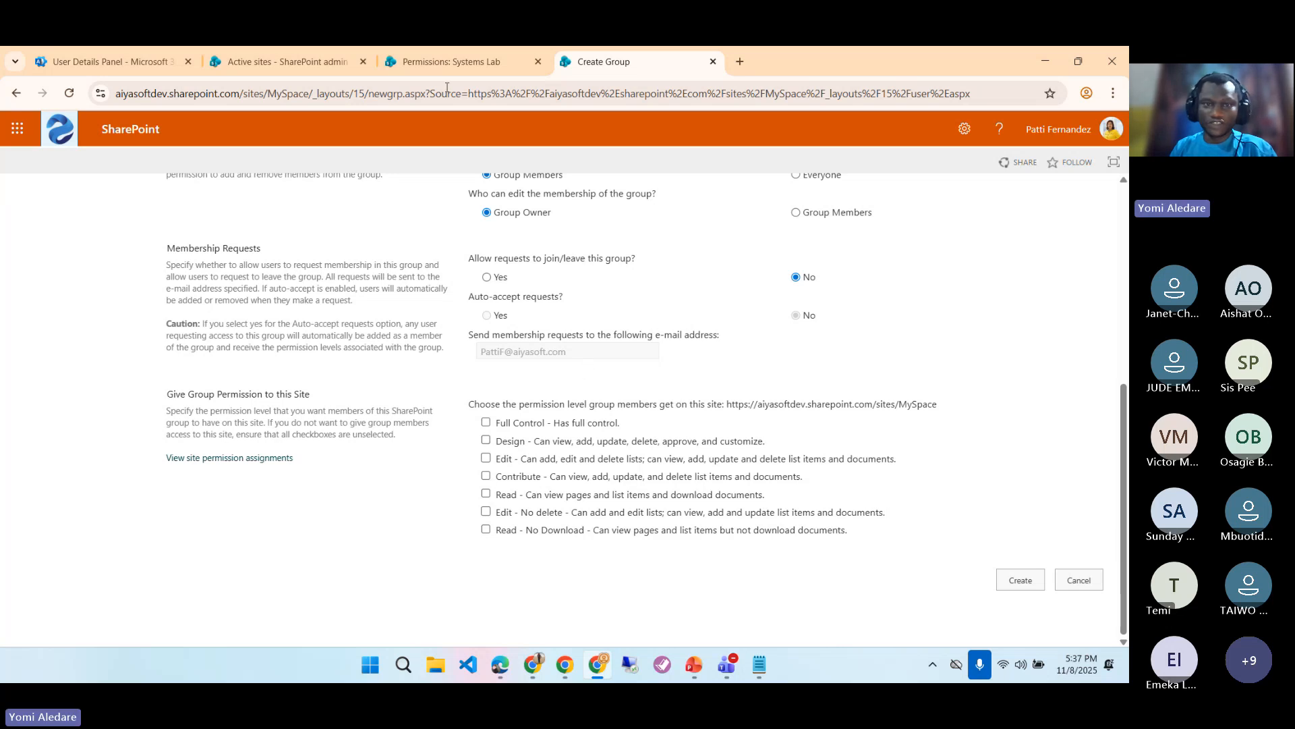
- Open the Projects list in a separate browser page from the Systems Lab permissions, keeping the group form open
click(446, 61)
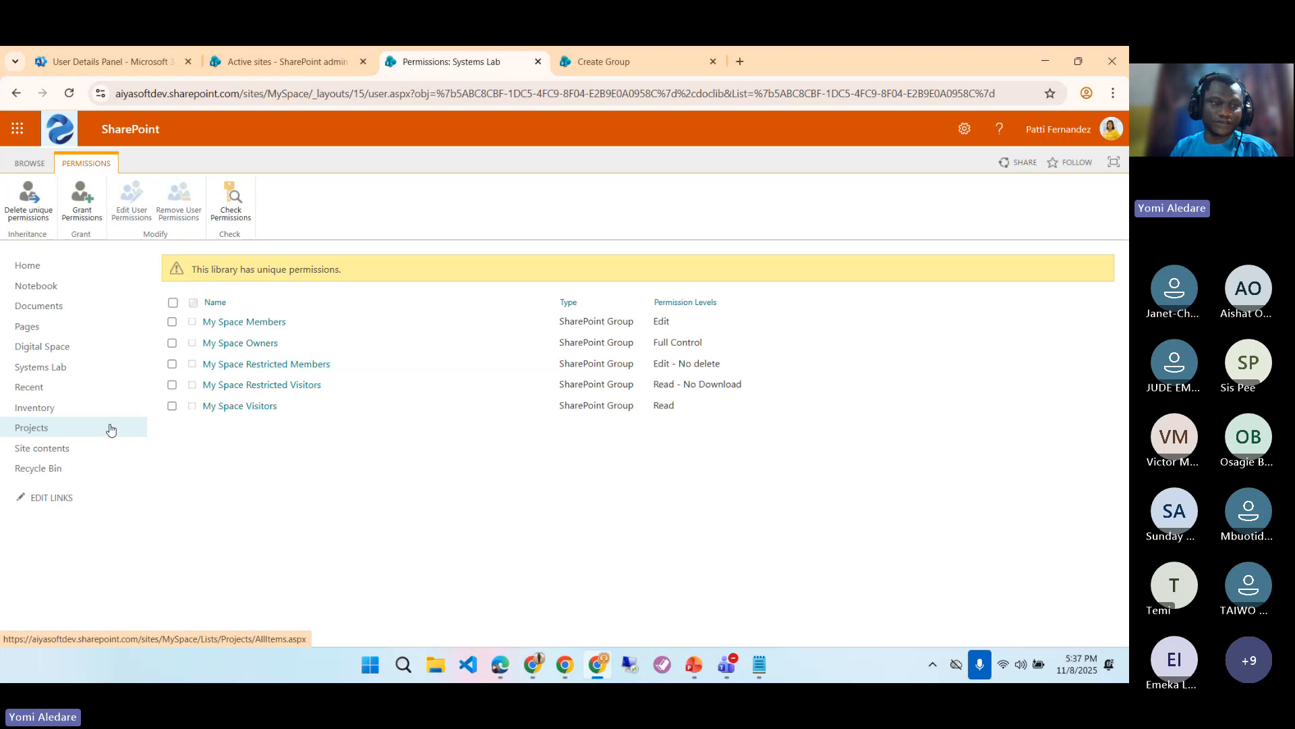
right_click(39, 433)
click(76, 444)
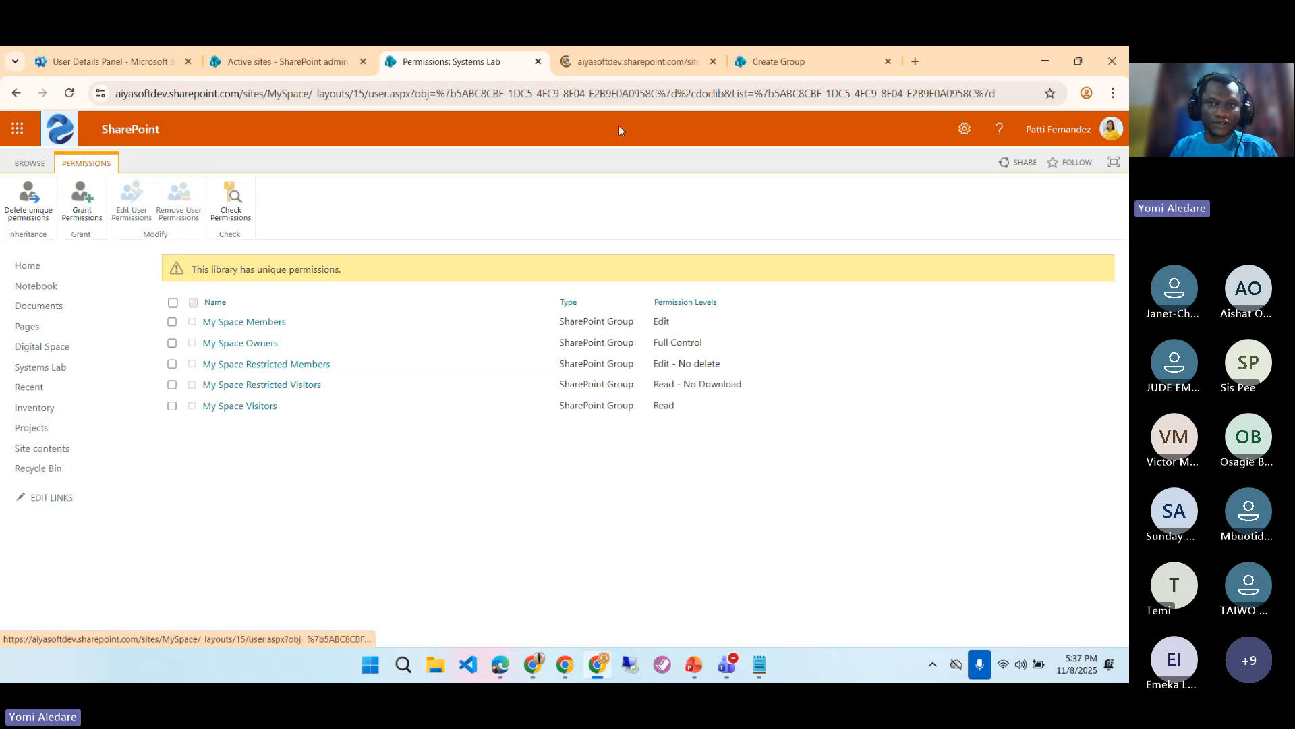
click(628, 61)
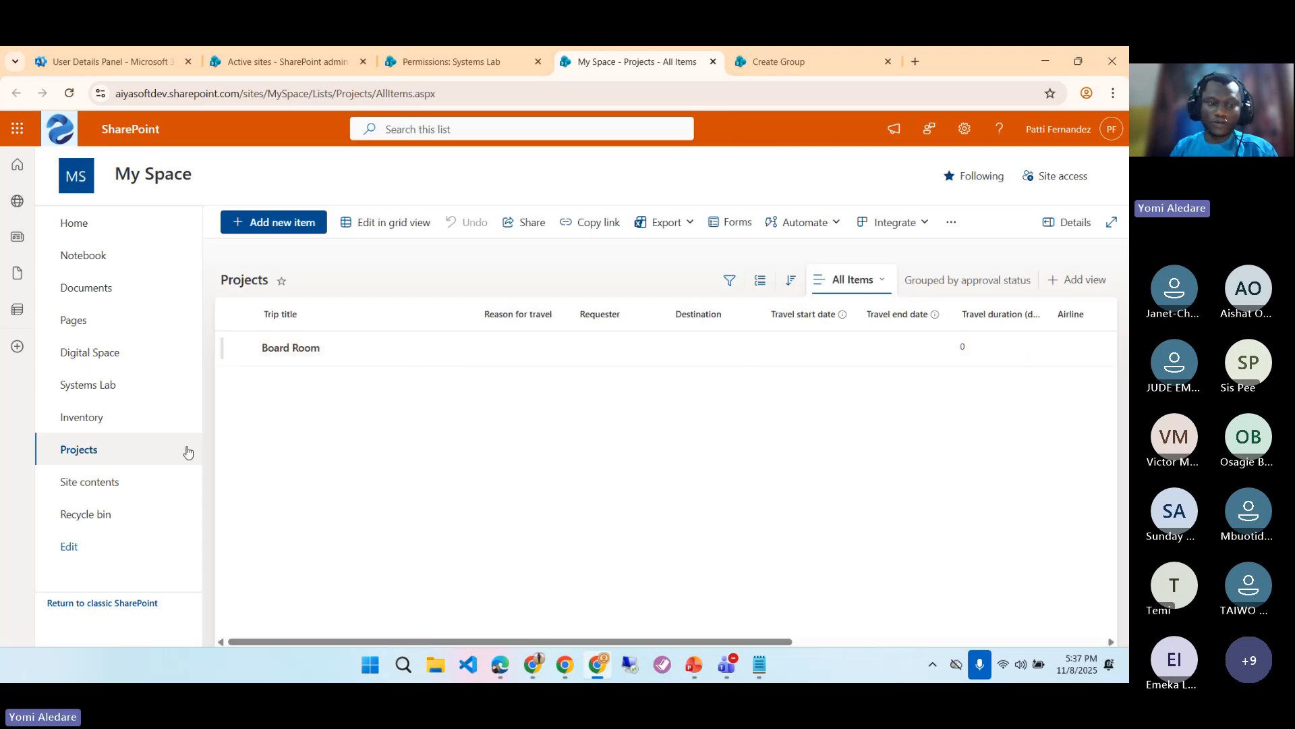
click(131, 451)
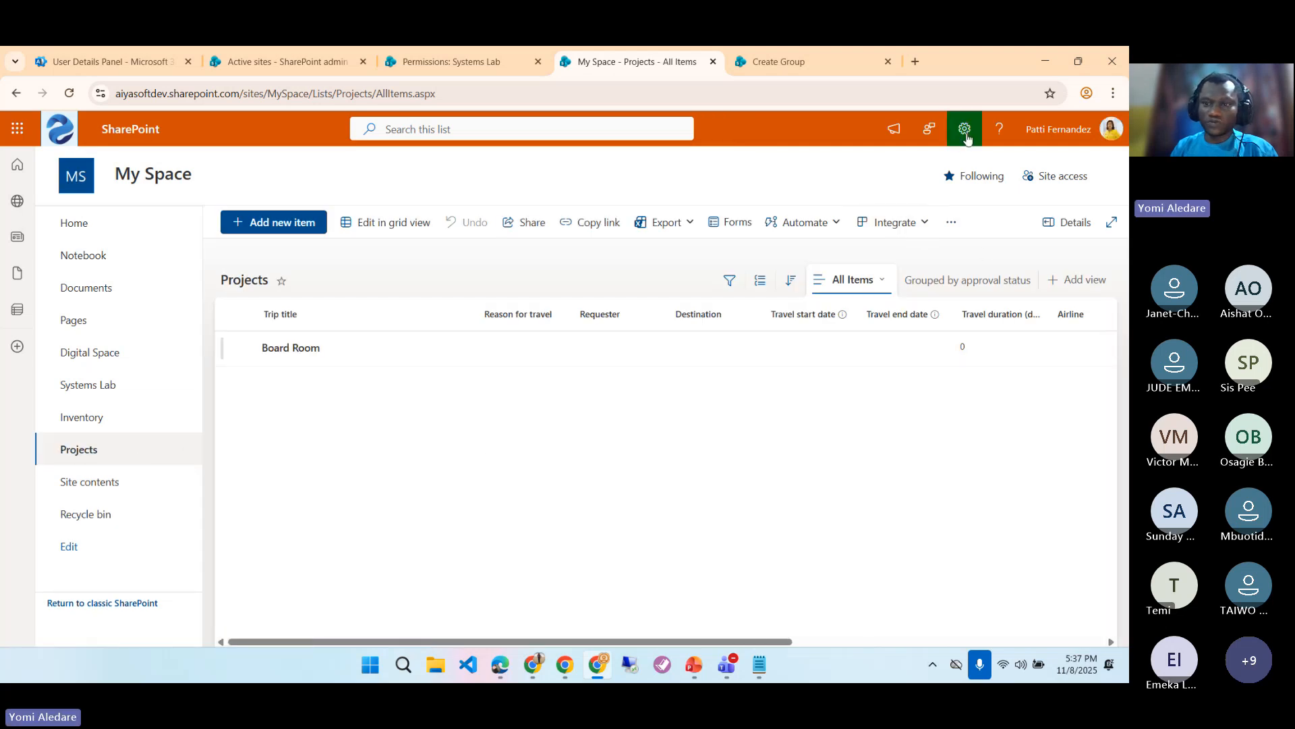
- Open the Projects list's permissions through its list settings and stop inheriting from My Space, confirming unique permissions
click(964, 129)
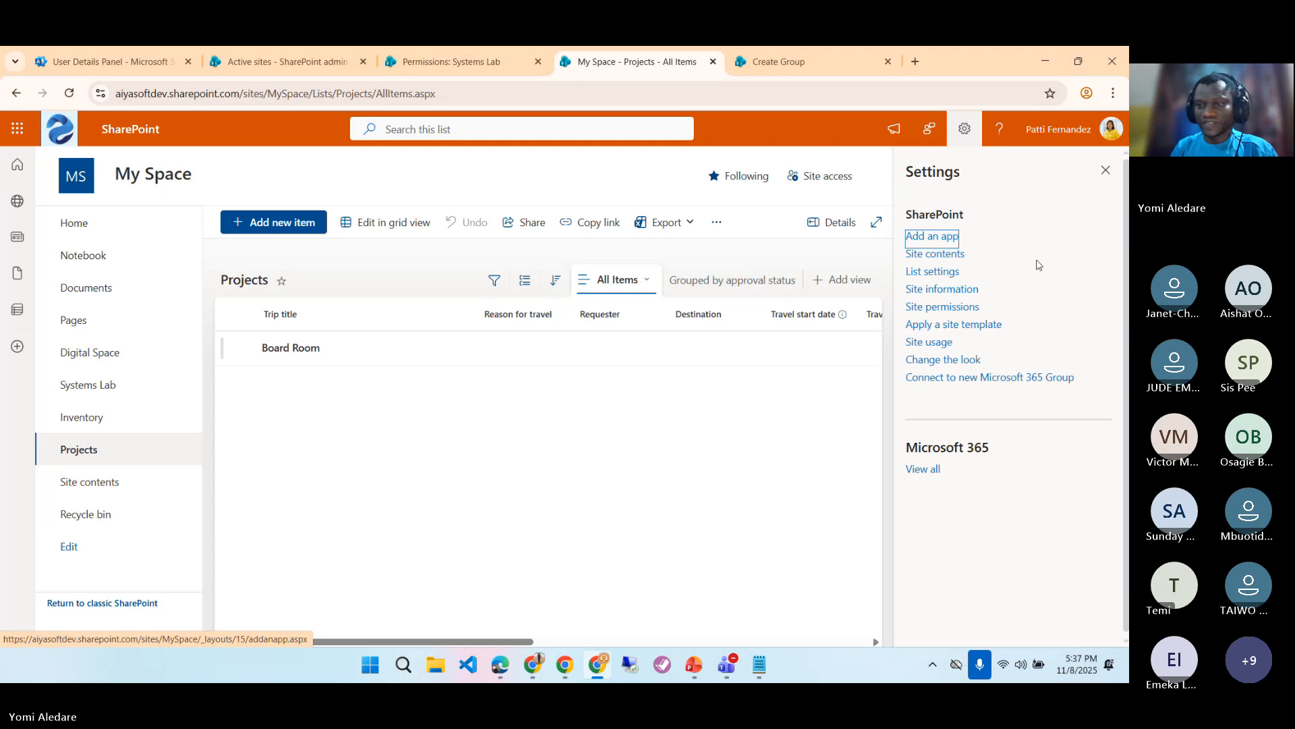
click(939, 279)
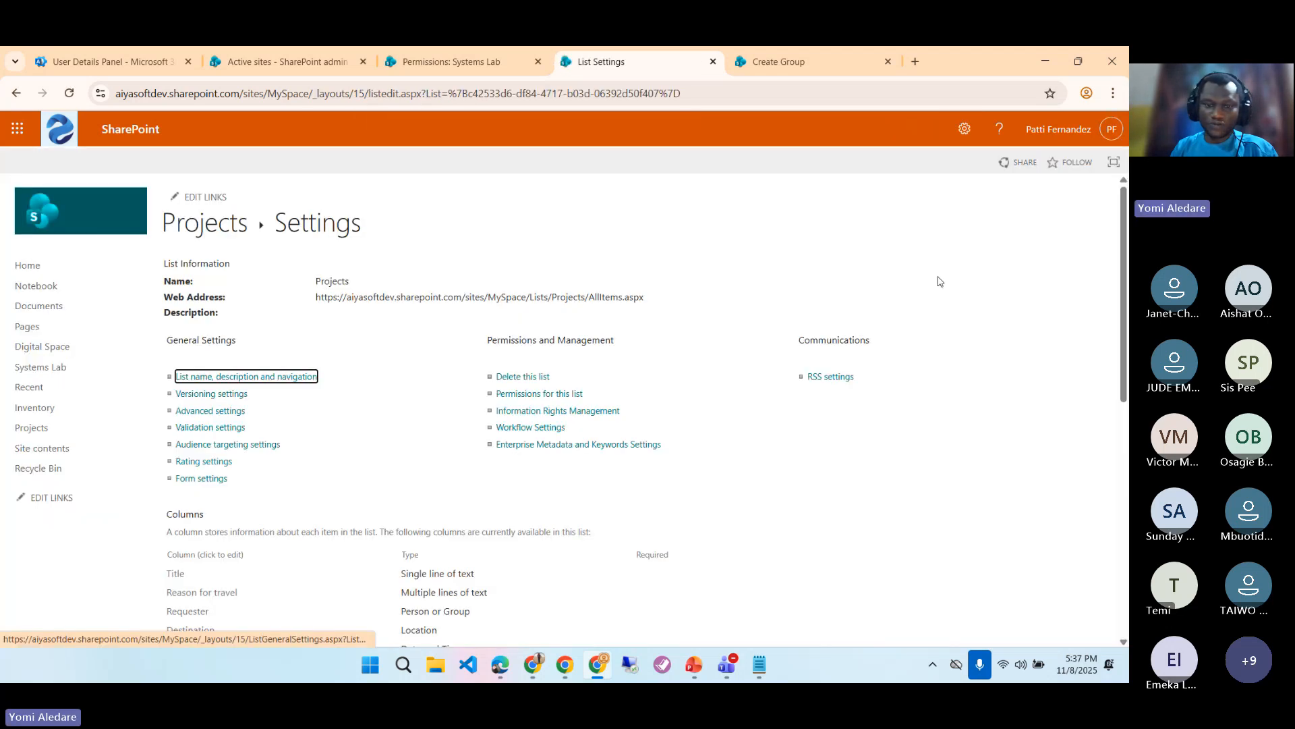
click(542, 397)
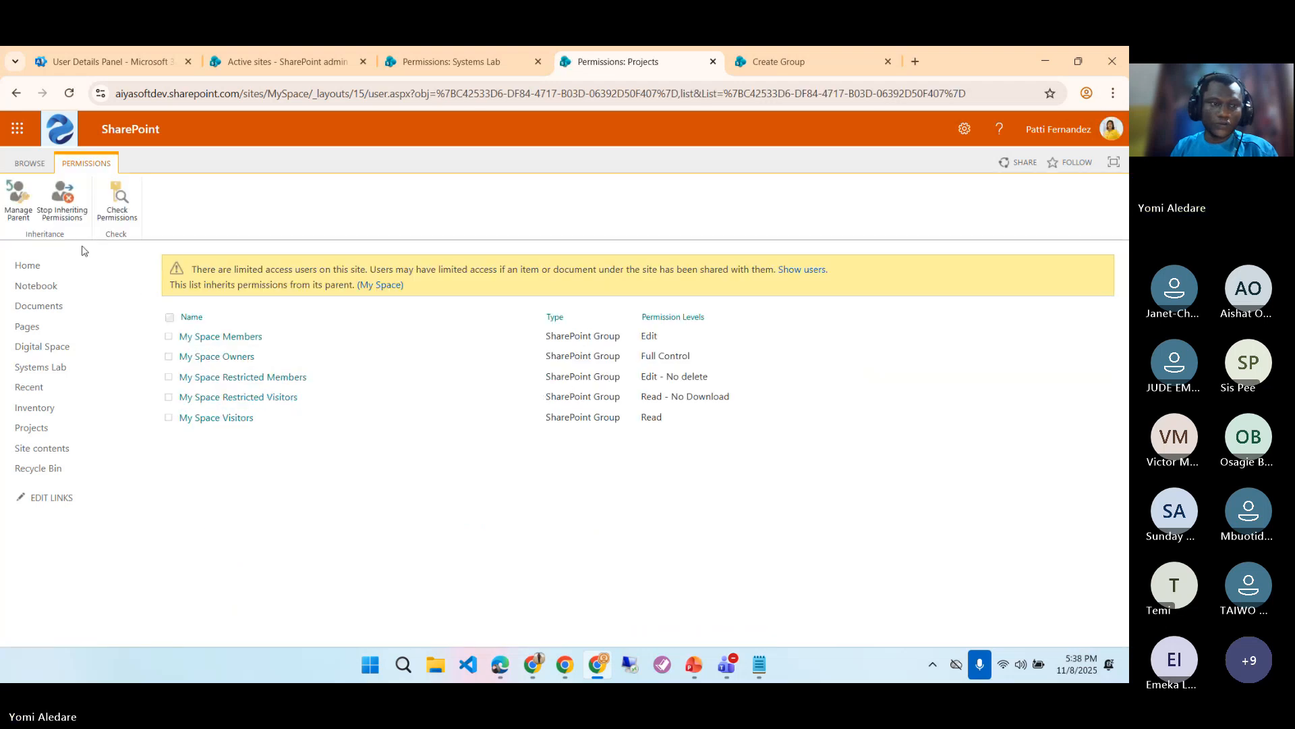
click(62, 197)
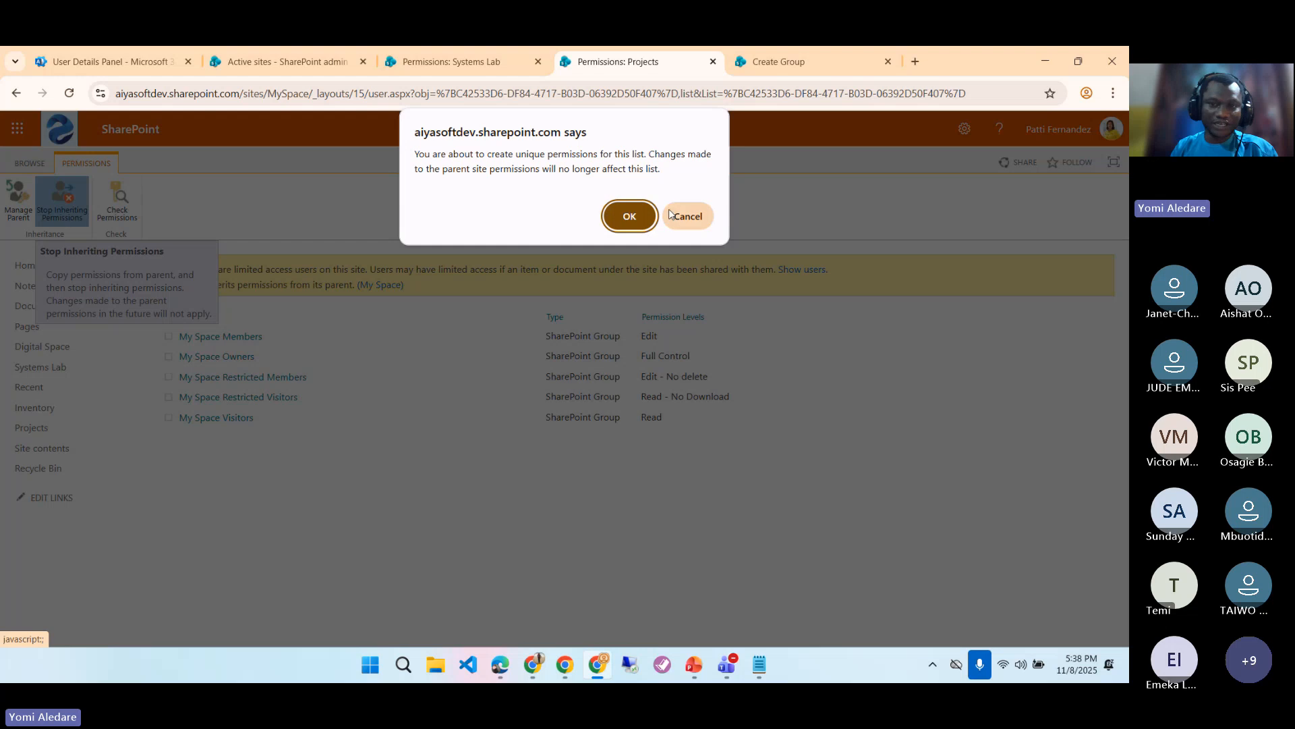
click(628, 216)
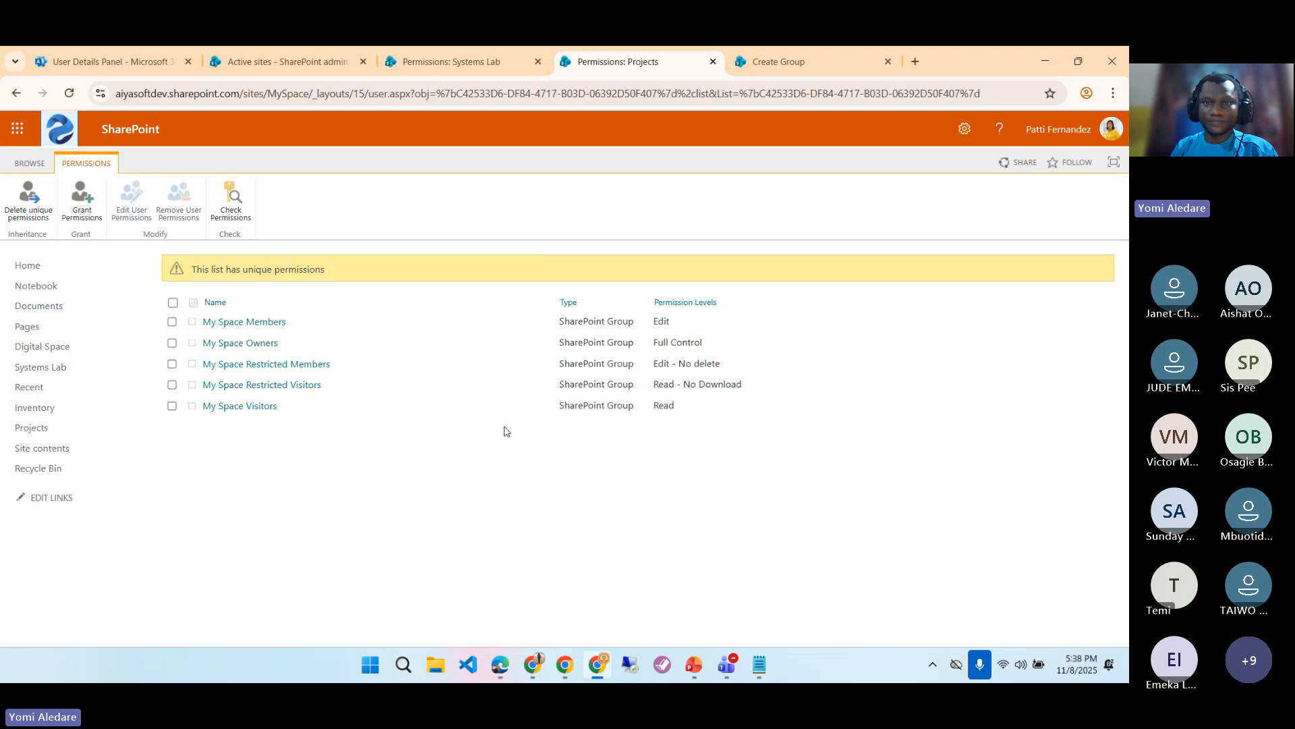
- Return to the group creation form and review its membership settings and My Space permission level choices
click(749, 67)
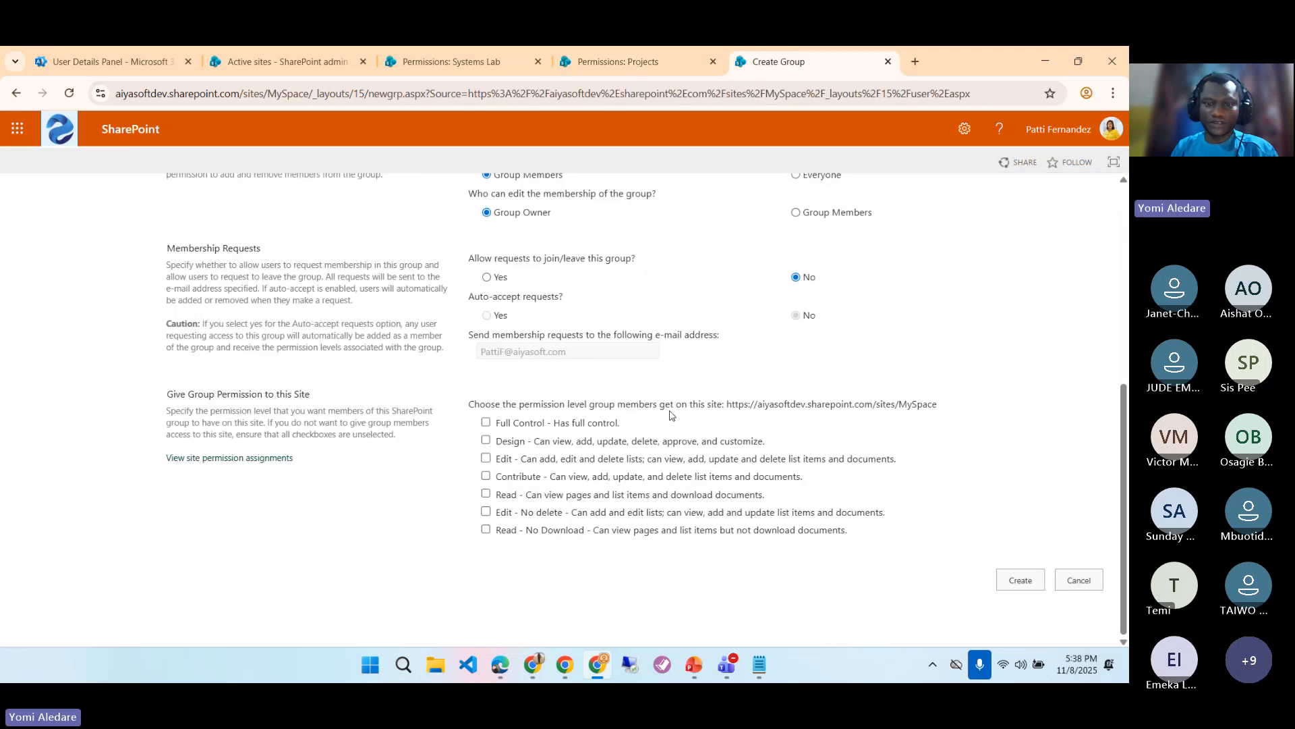
scroll(637, 364, up, 3)
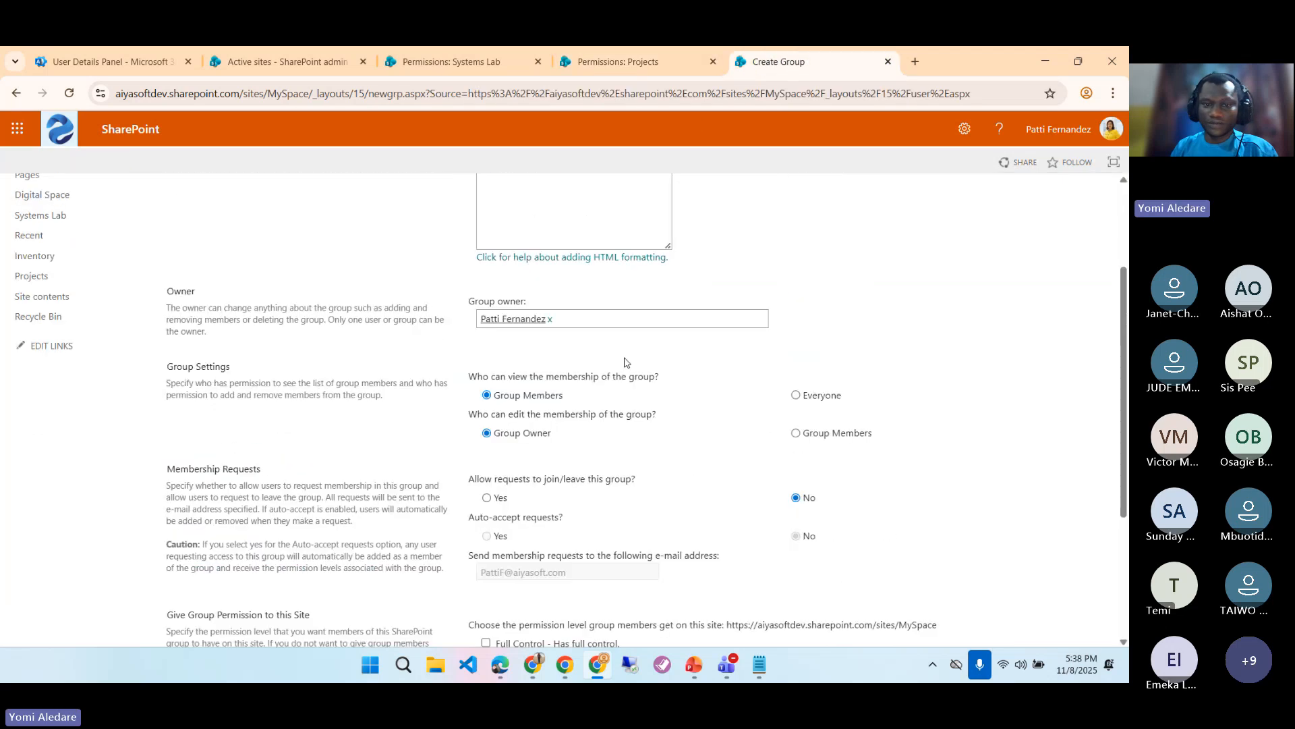
scroll(626, 363, down, 2)
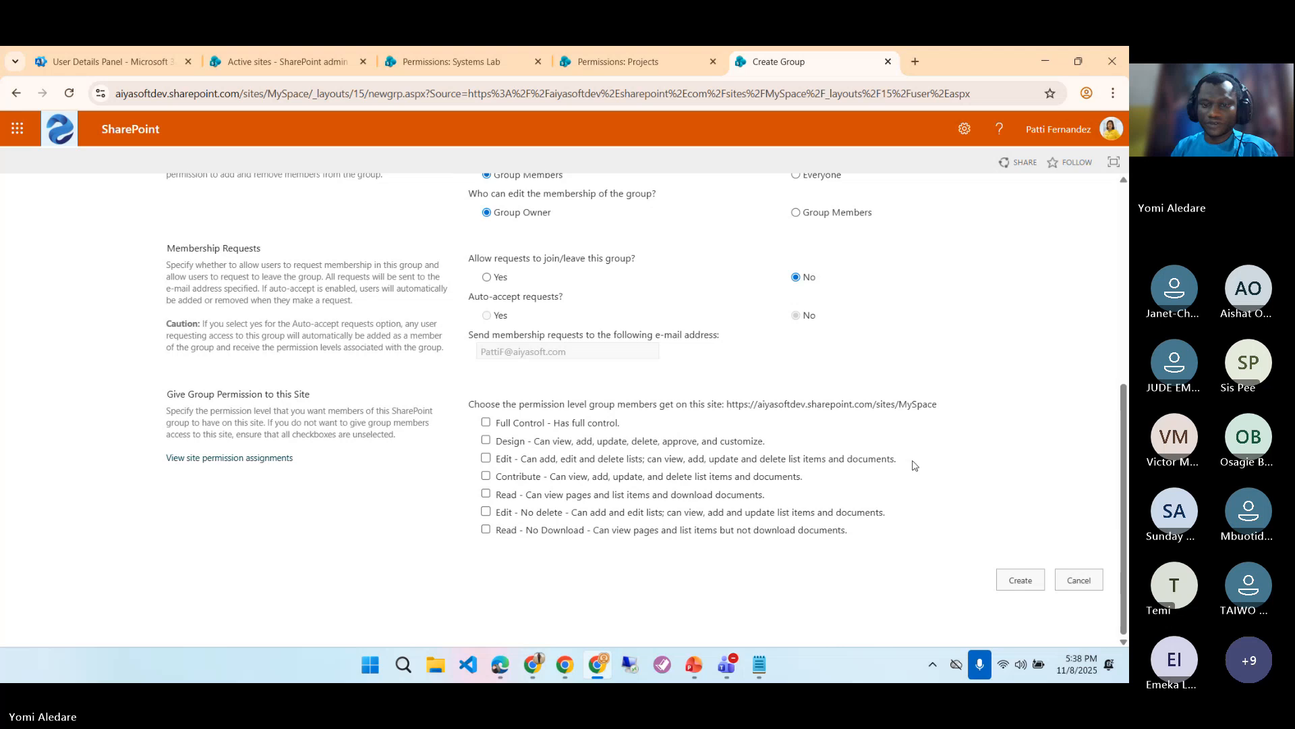
- Give the Test 123 group the Design permission level, create it, and return to the refreshed My Space permissions
click(486, 439)
click(1021, 584)
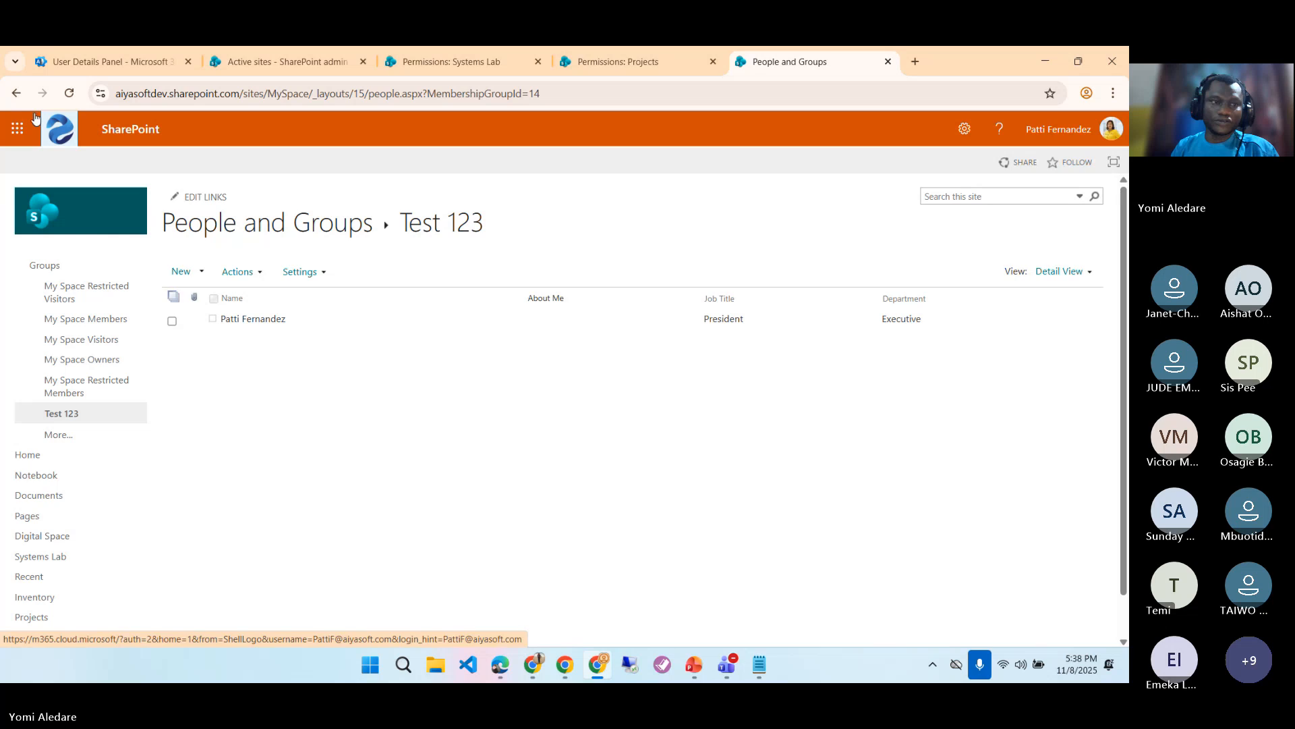
click(16, 94)
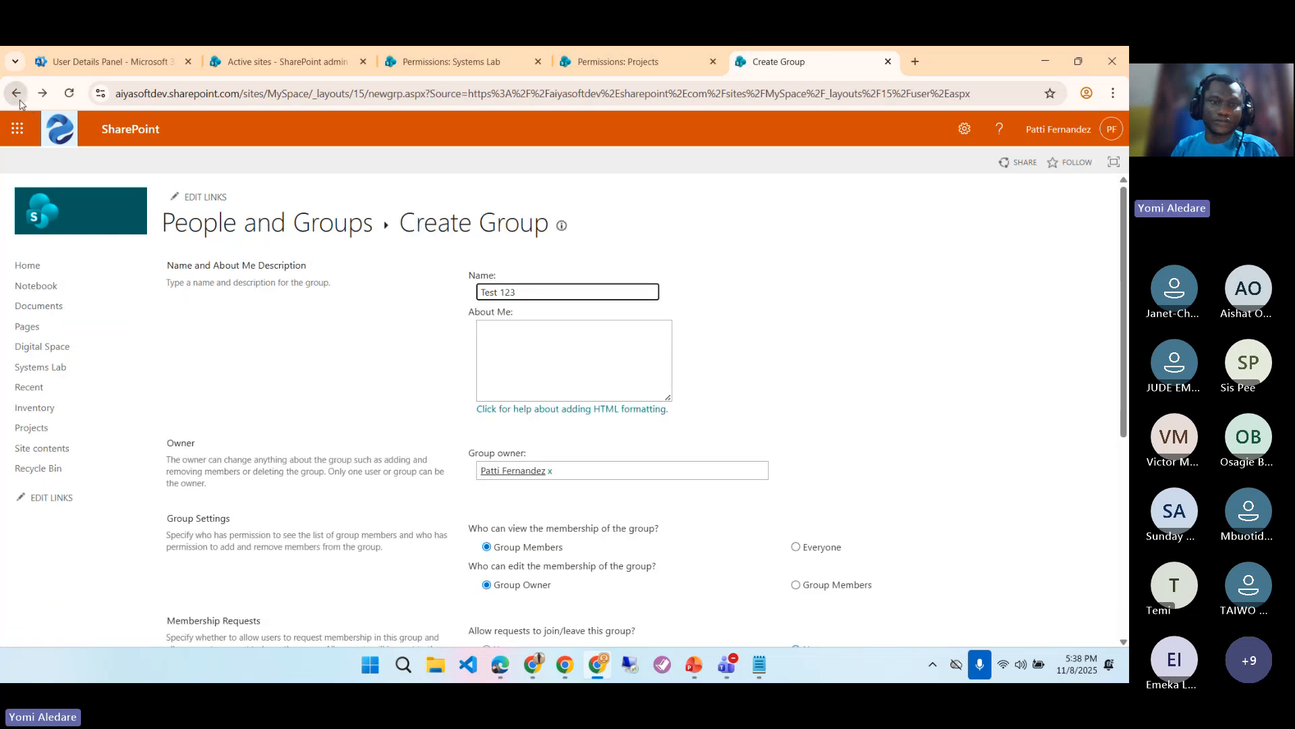
click(17, 96)
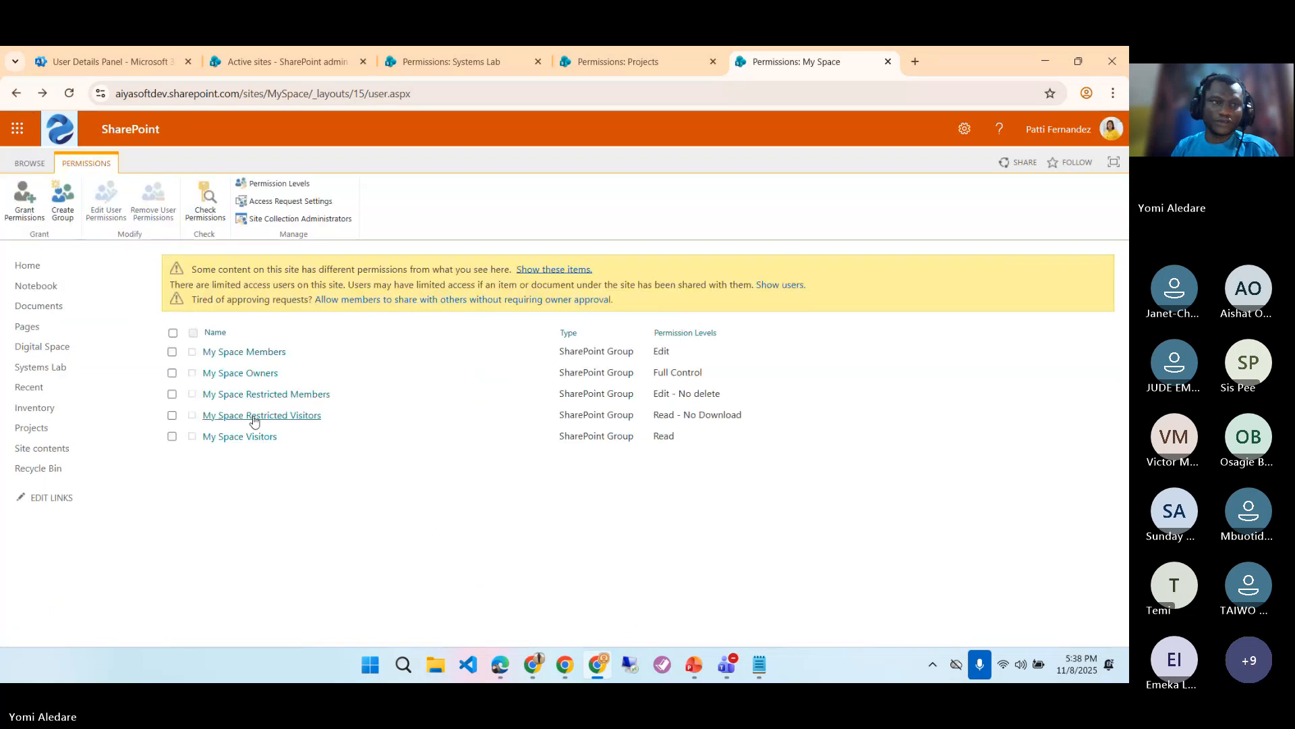
click(69, 94)
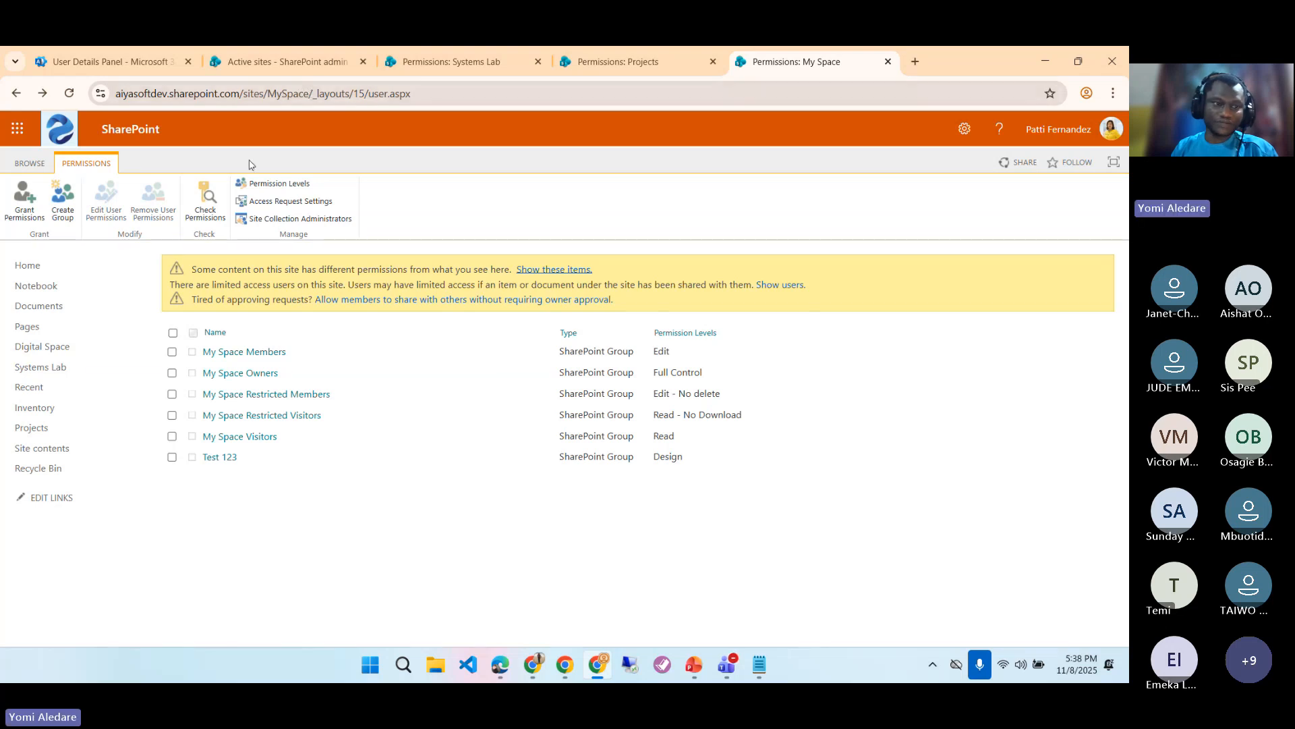
- Open the Digital Space library in a separate browser page and show its permissions through the full library settings
right_click(57, 347)
key(Escape)
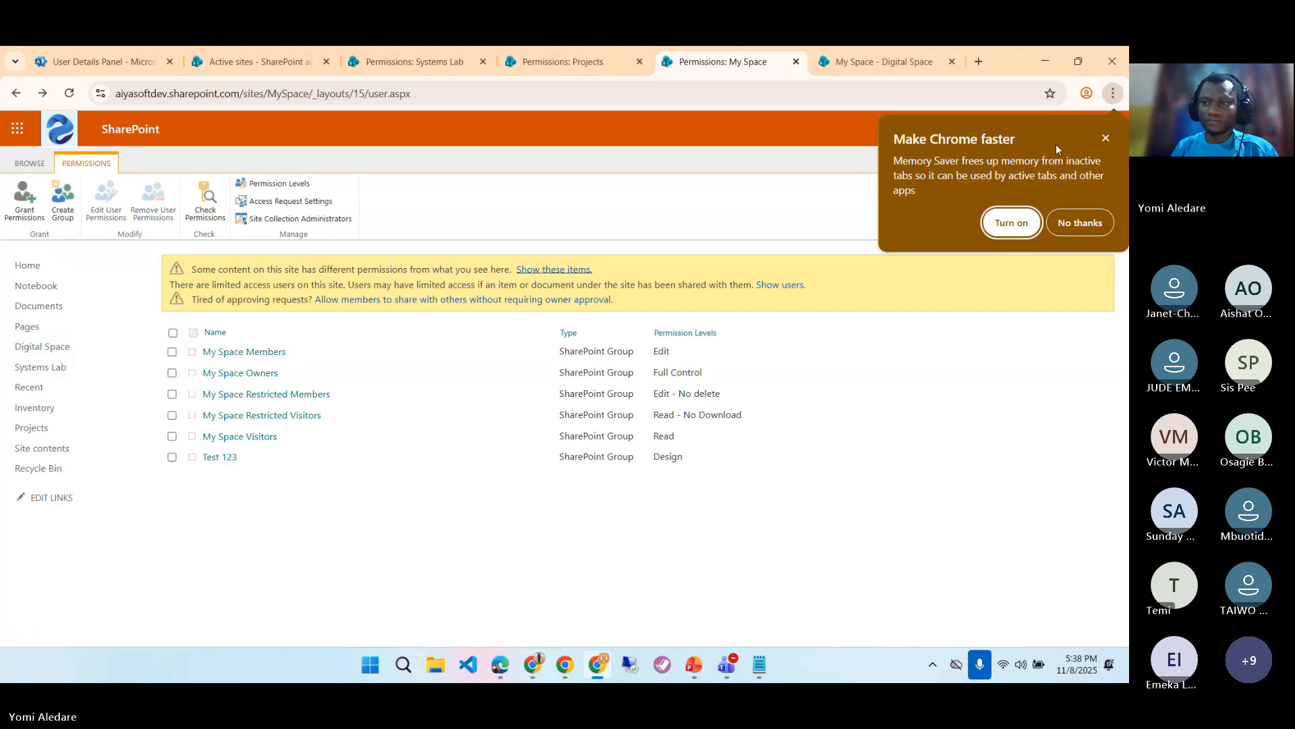
click(1105, 137)
click(877, 61)
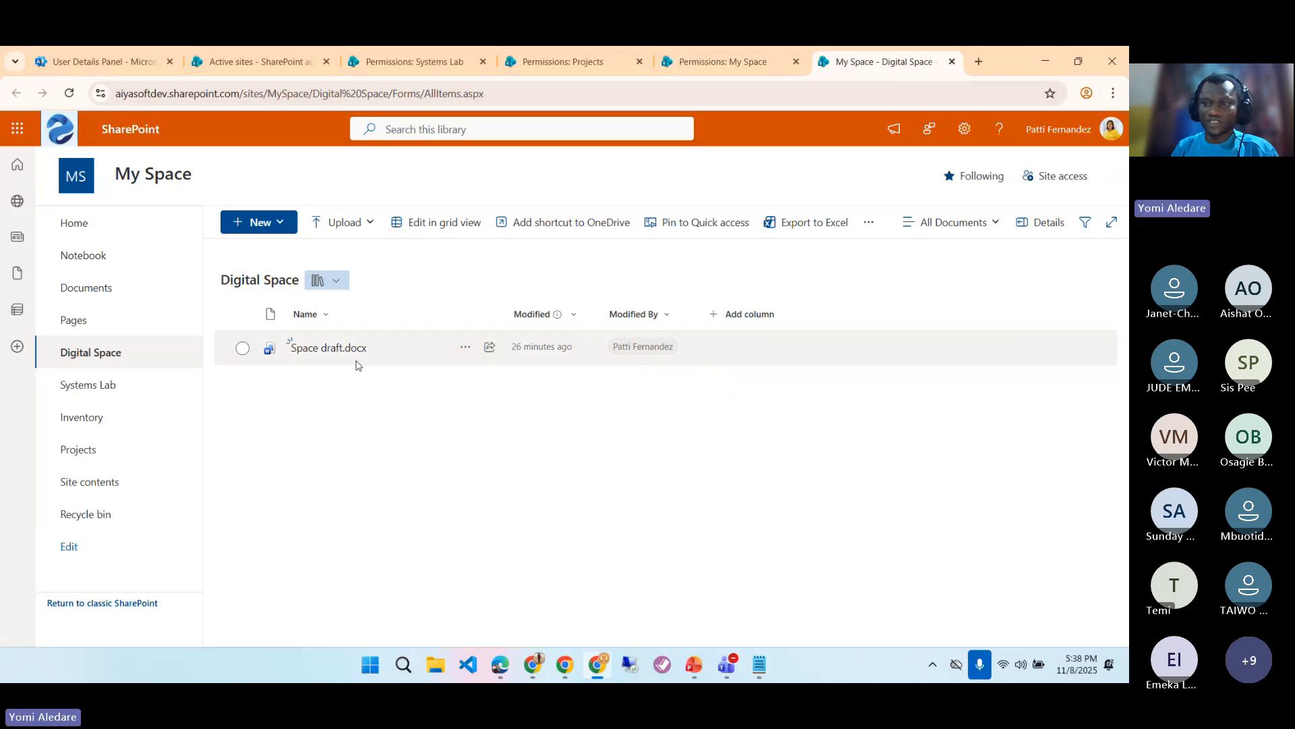
click(965, 128)
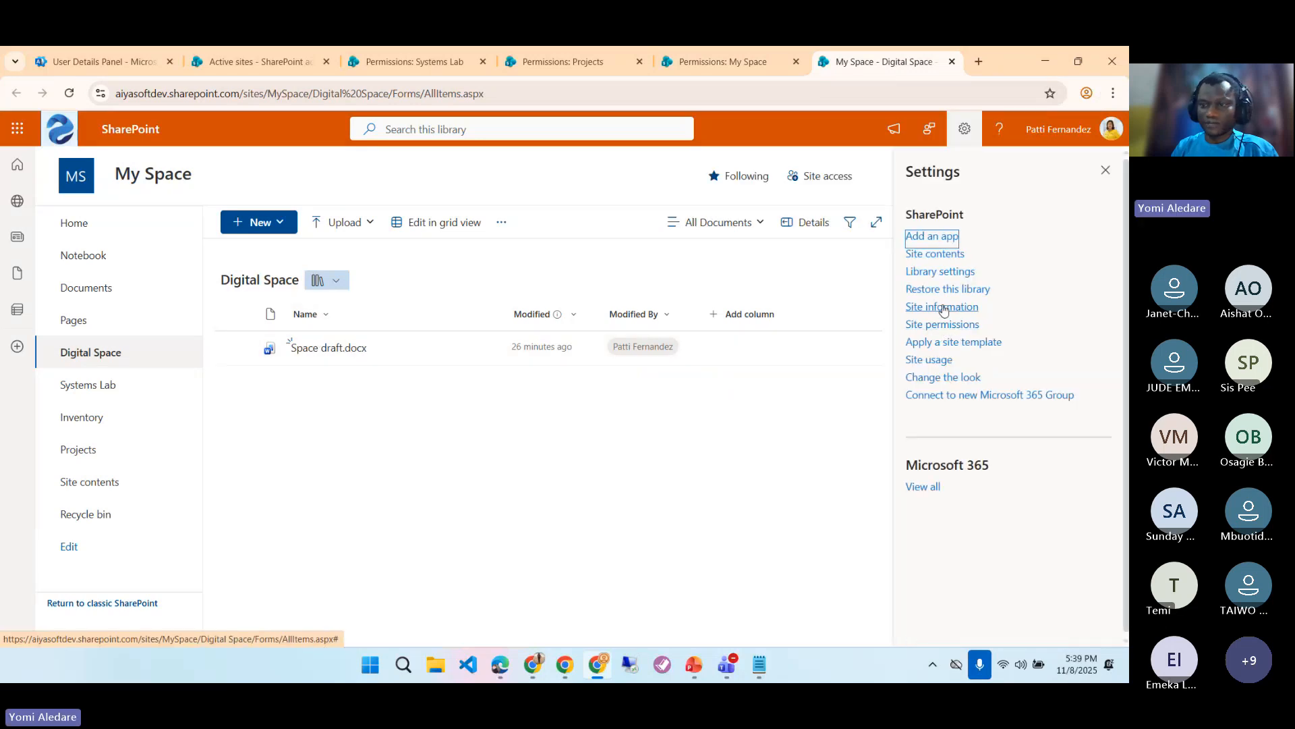
click(945, 273)
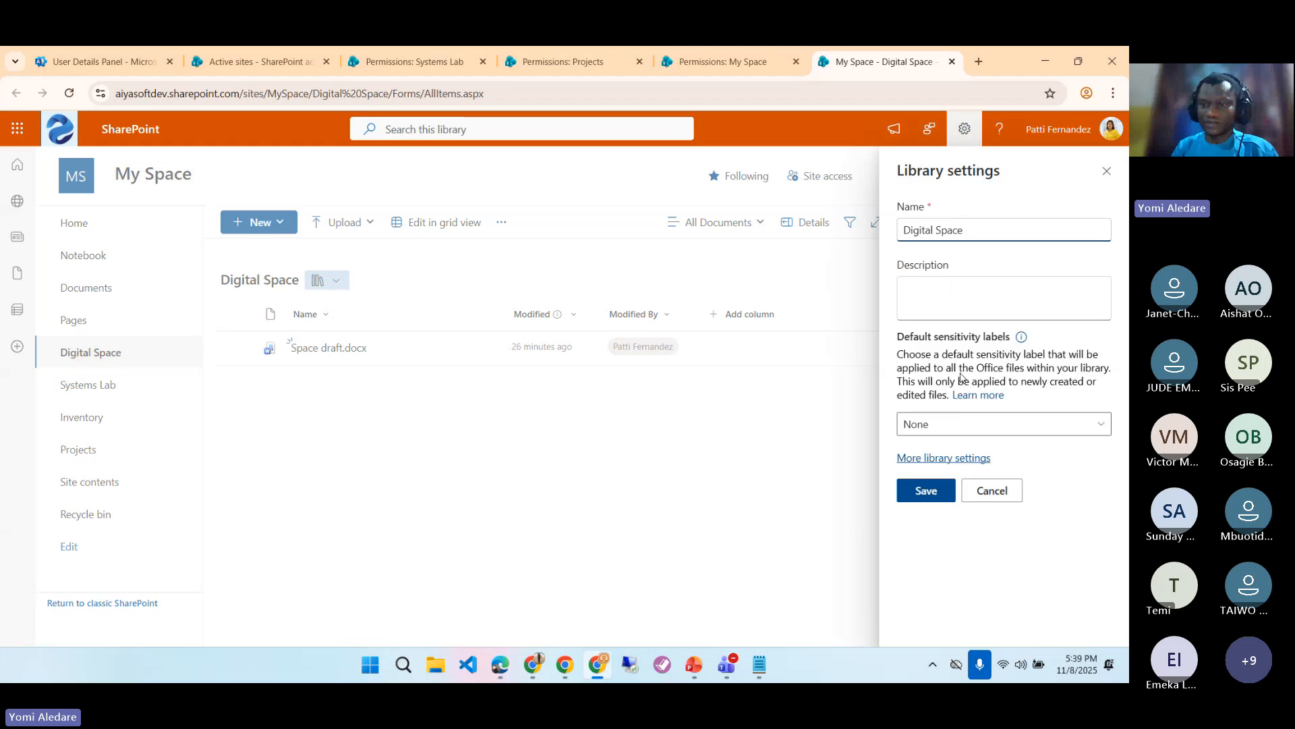
click(947, 458)
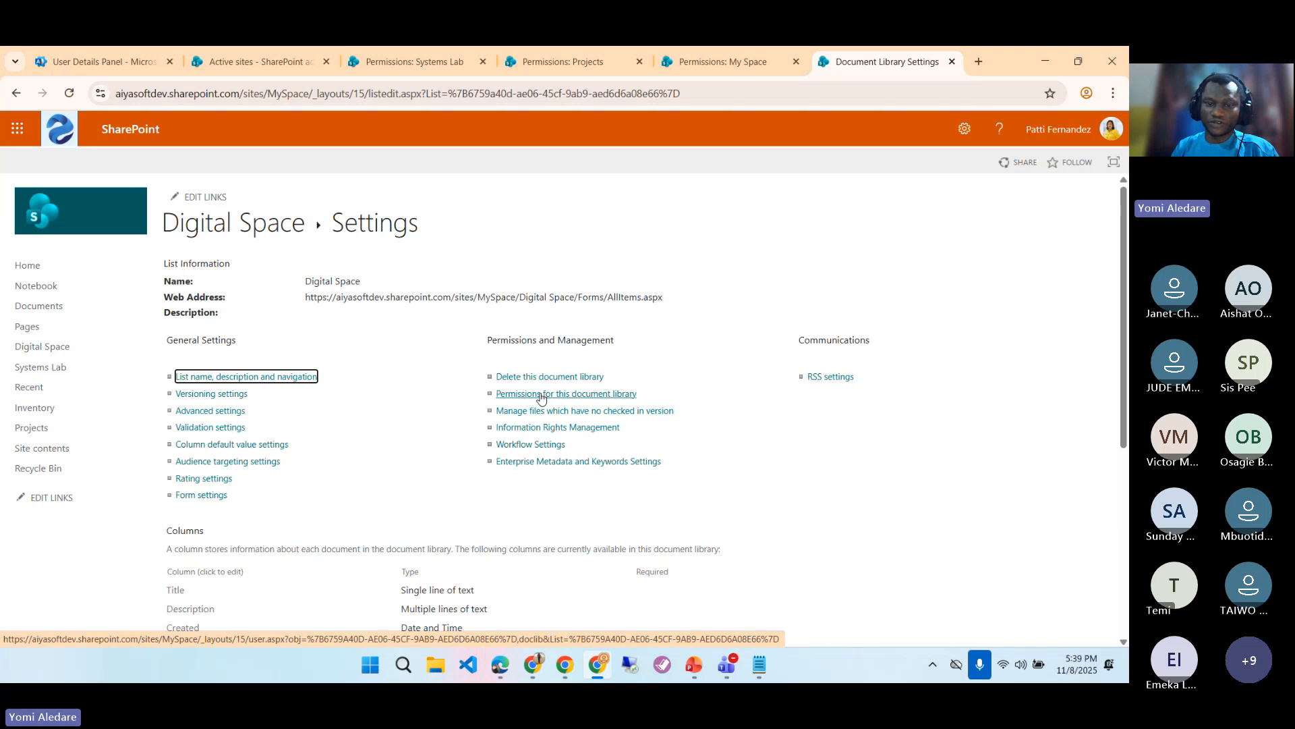
click(541, 396)
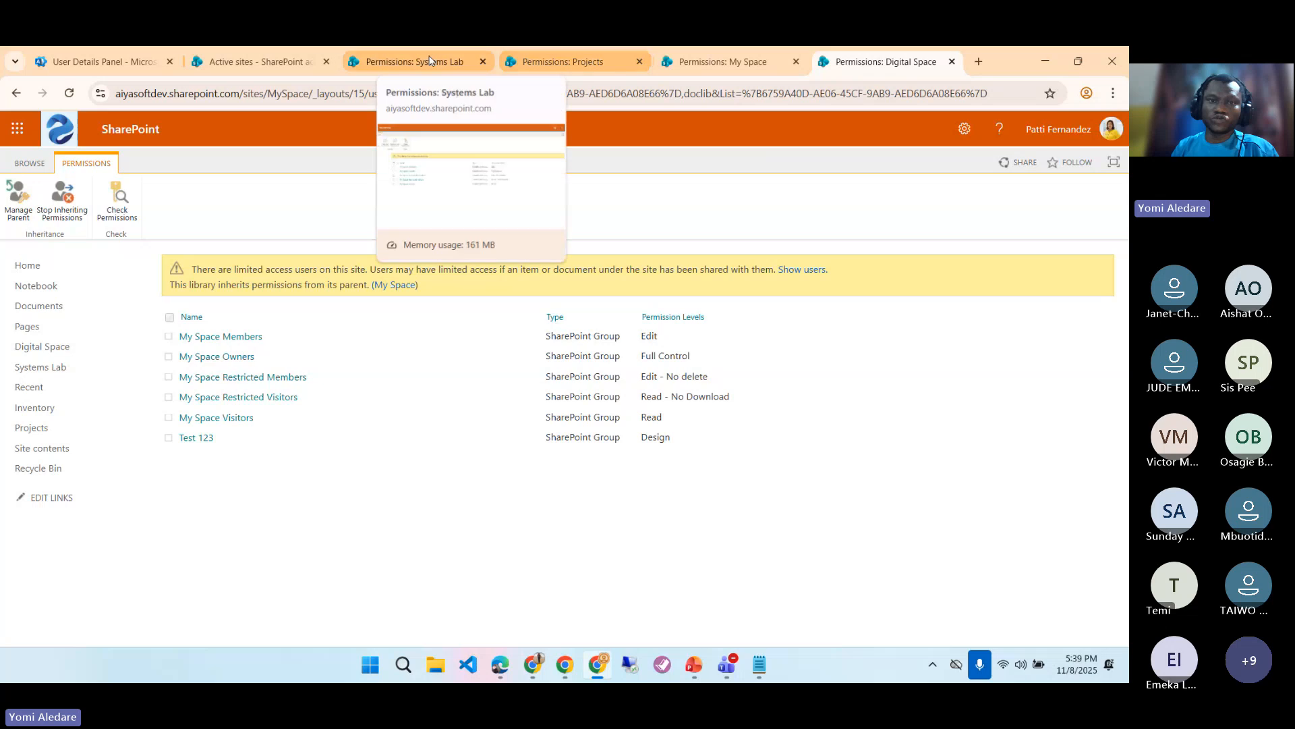
- Refresh the Projects and Systems Lab permissions and compare their groups with those of My Space and Digital Space
click(555, 64)
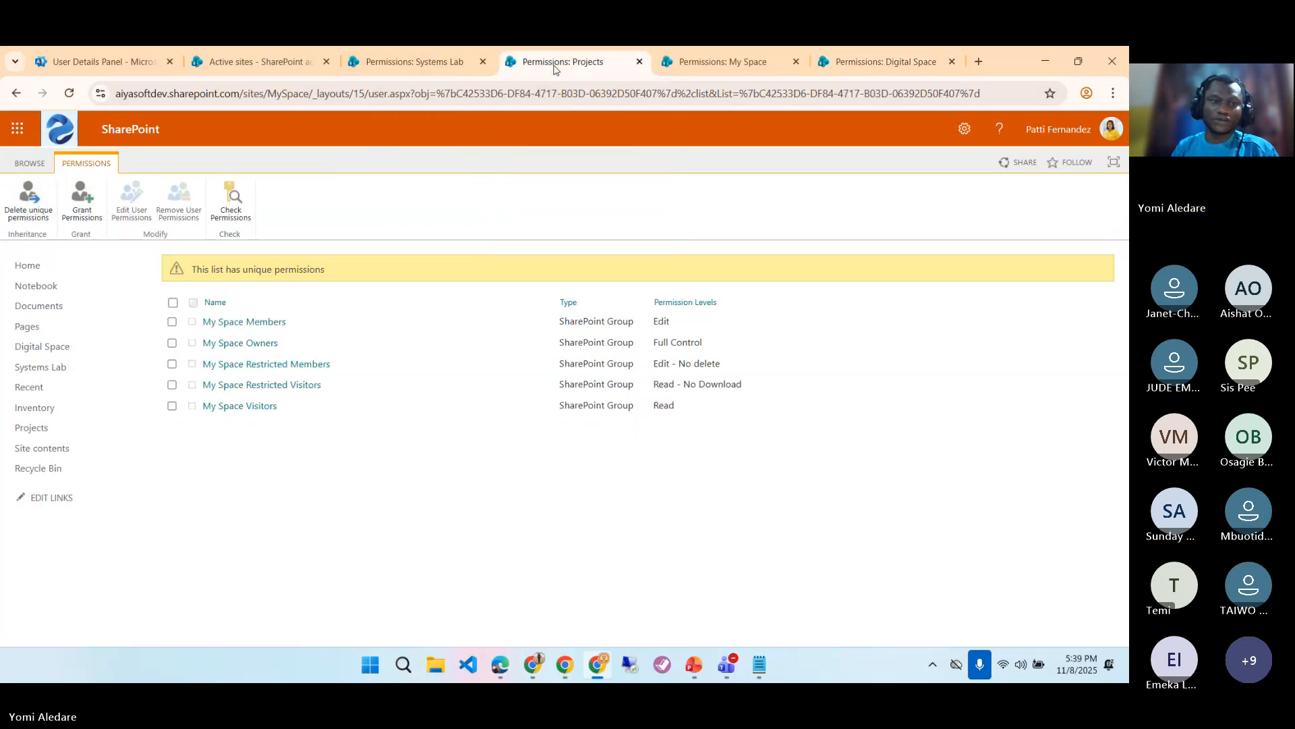
click(71, 94)
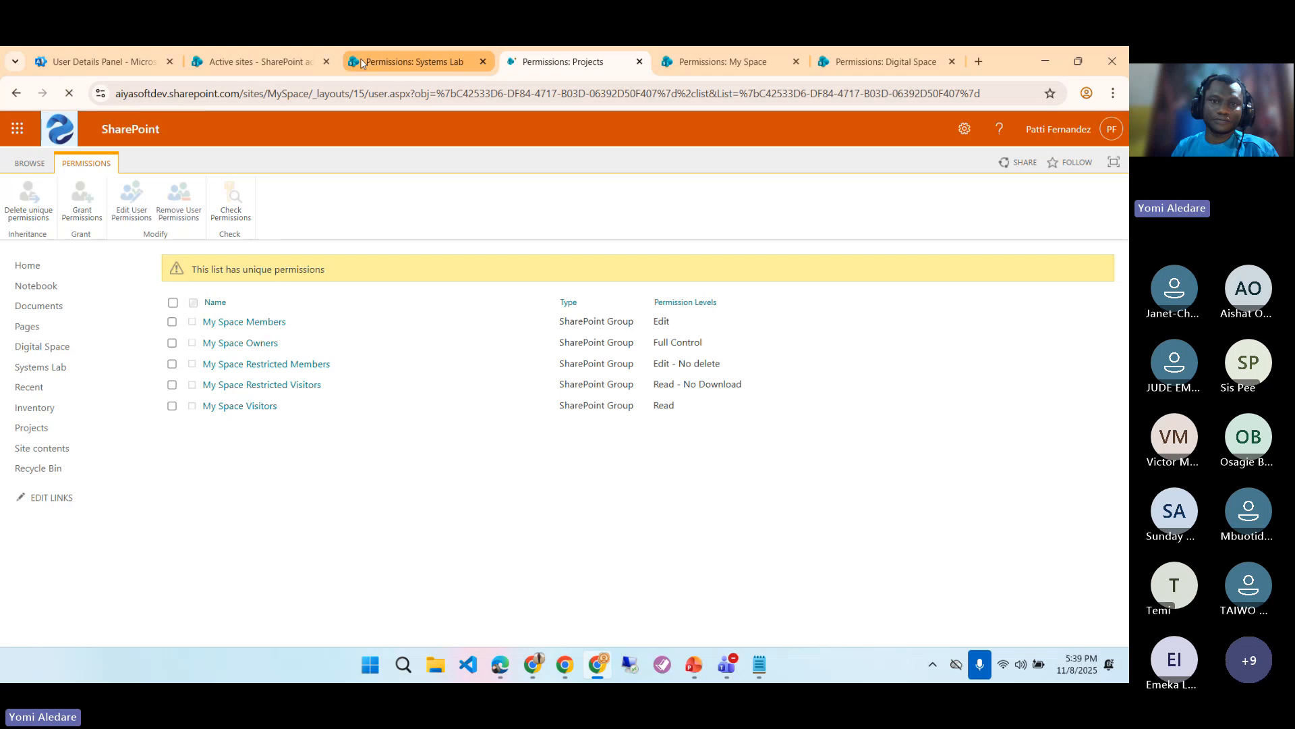
click(401, 62)
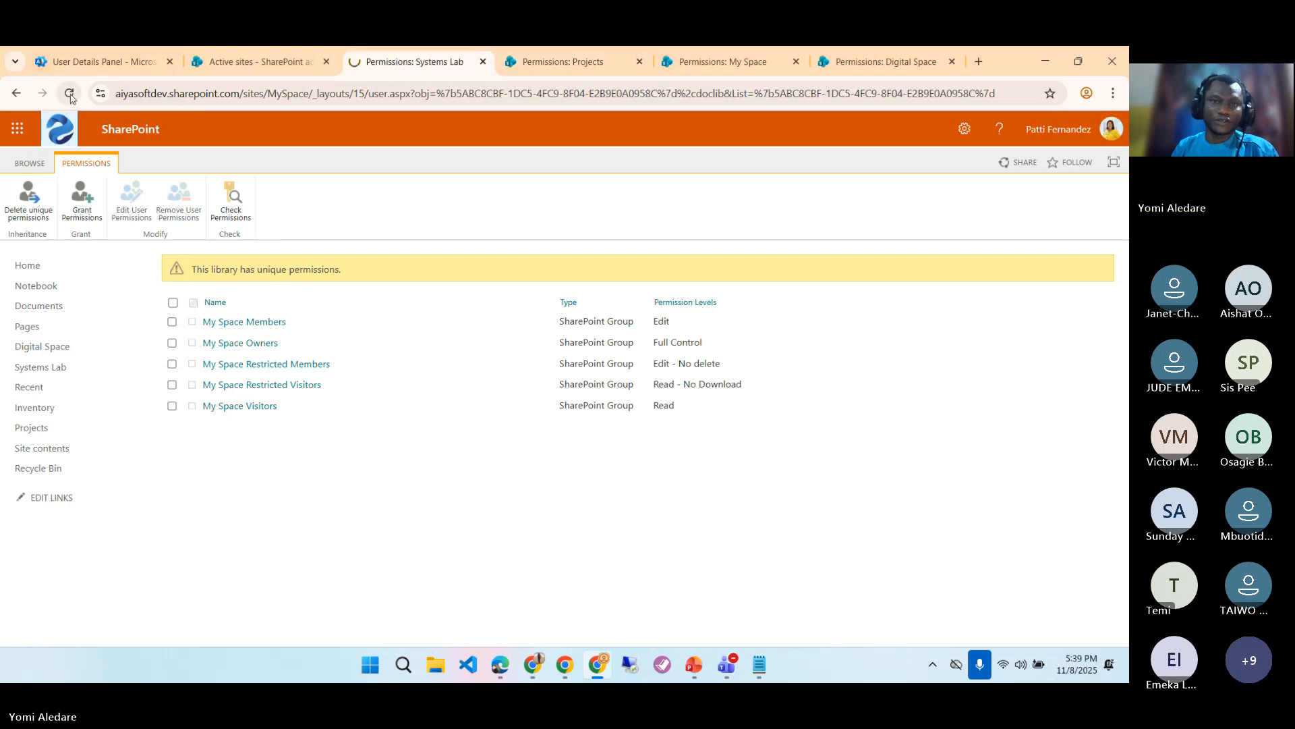
click(547, 68)
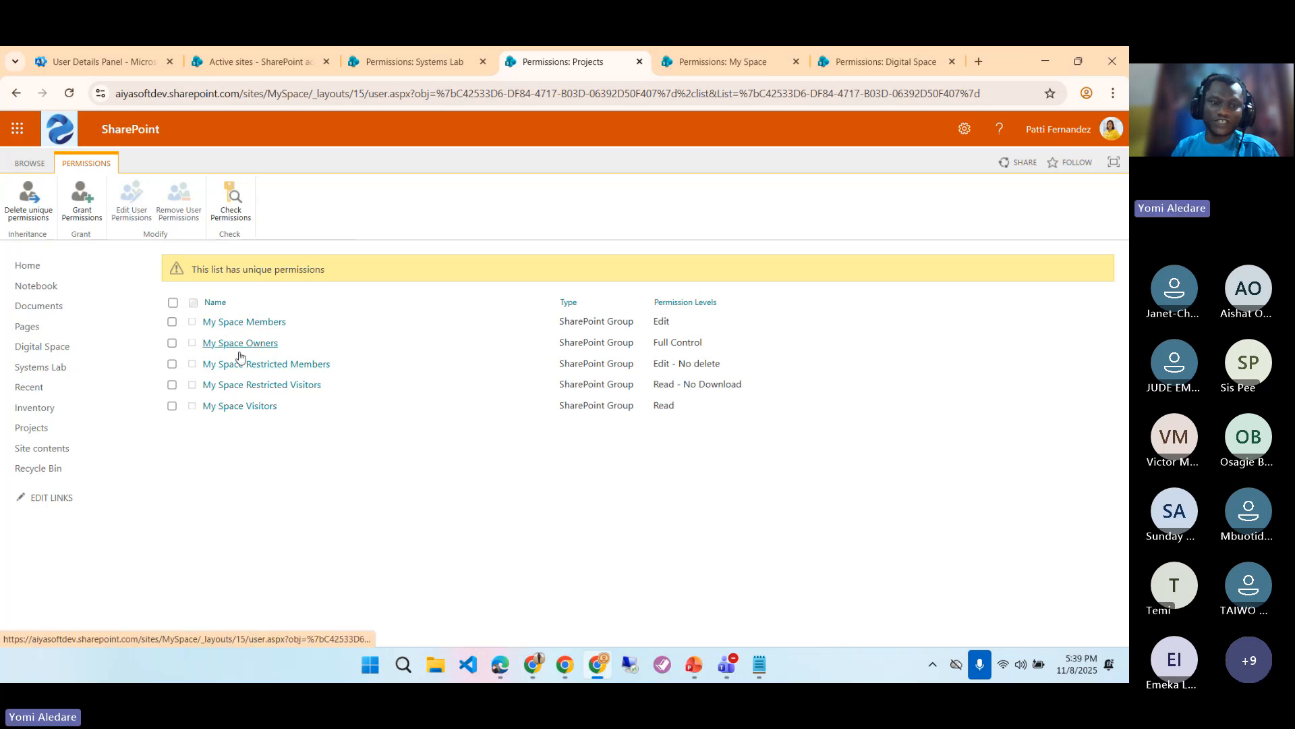
click(416, 64)
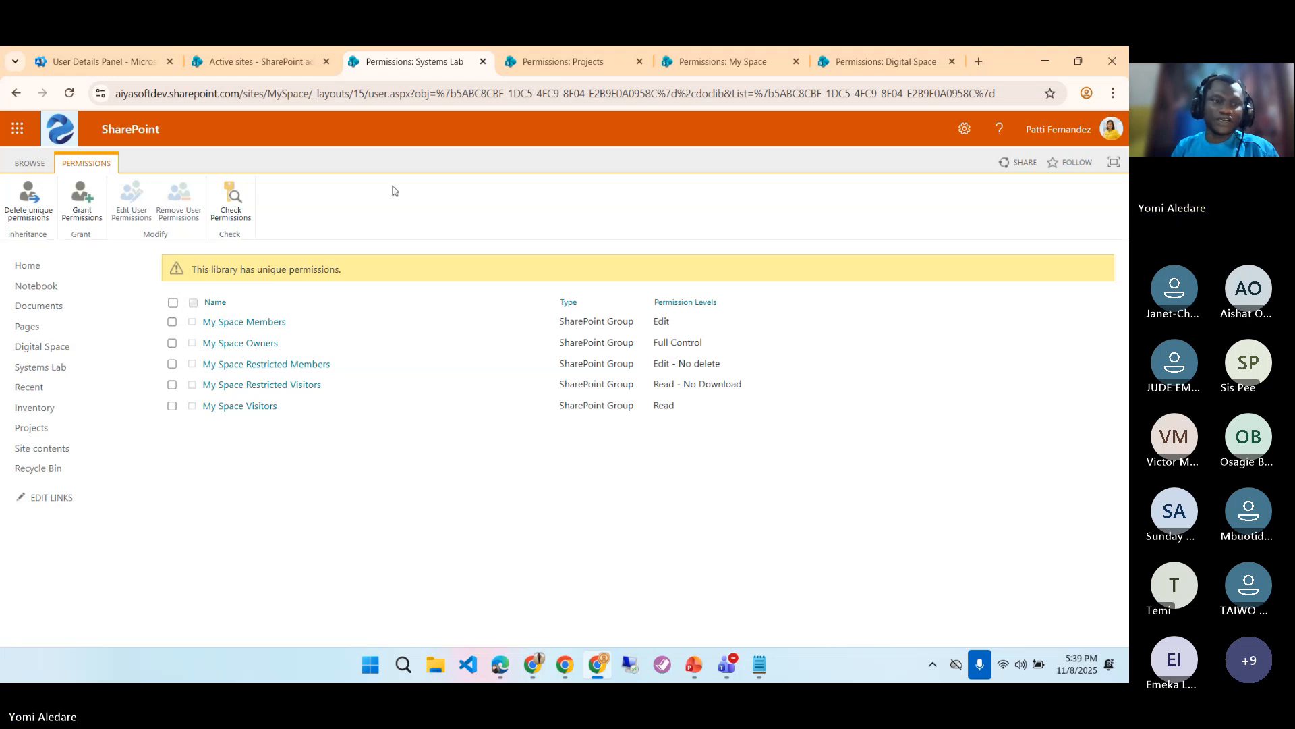
click(570, 63)
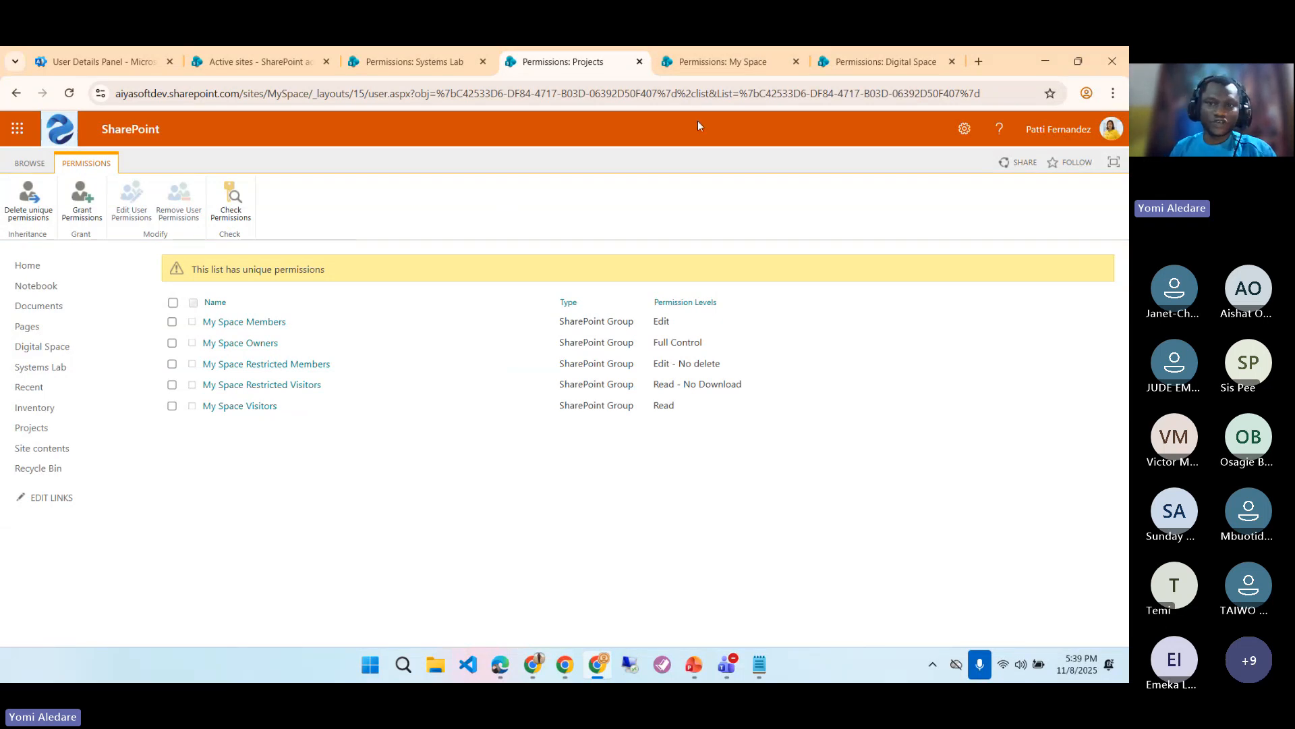
click(721, 64)
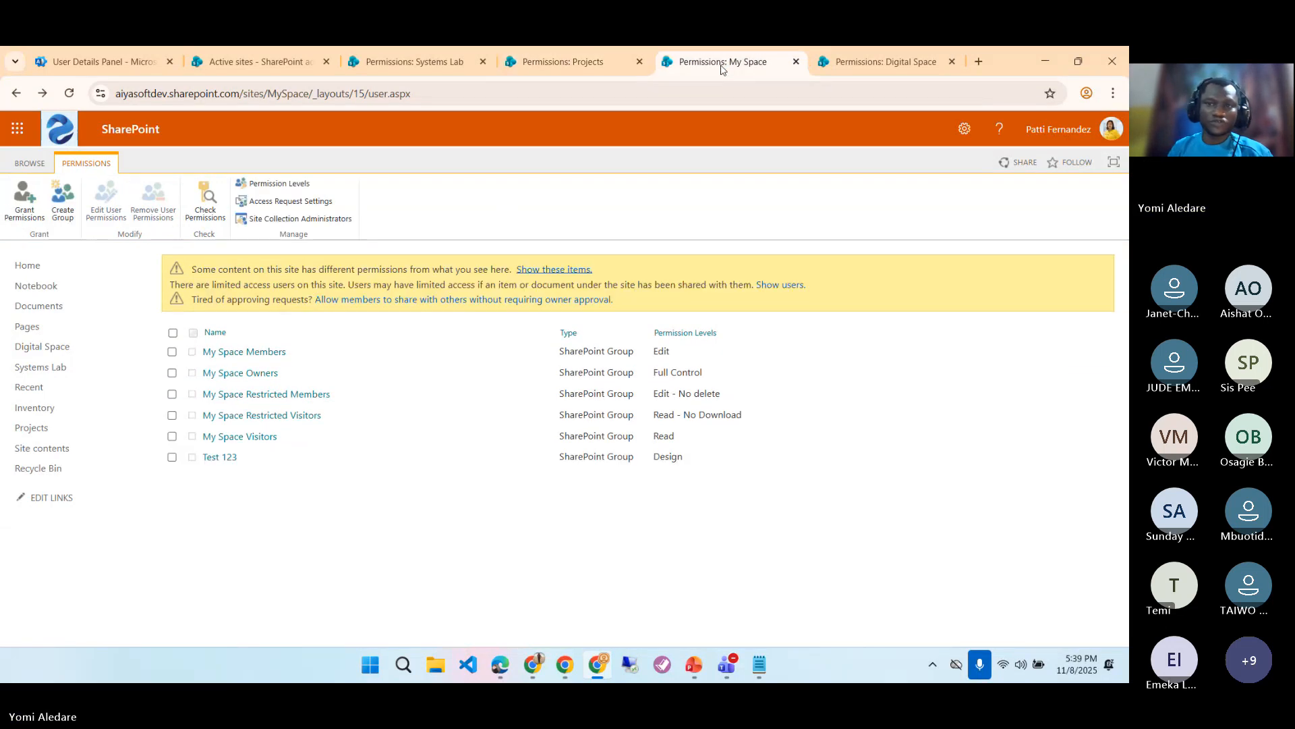
click(864, 63)
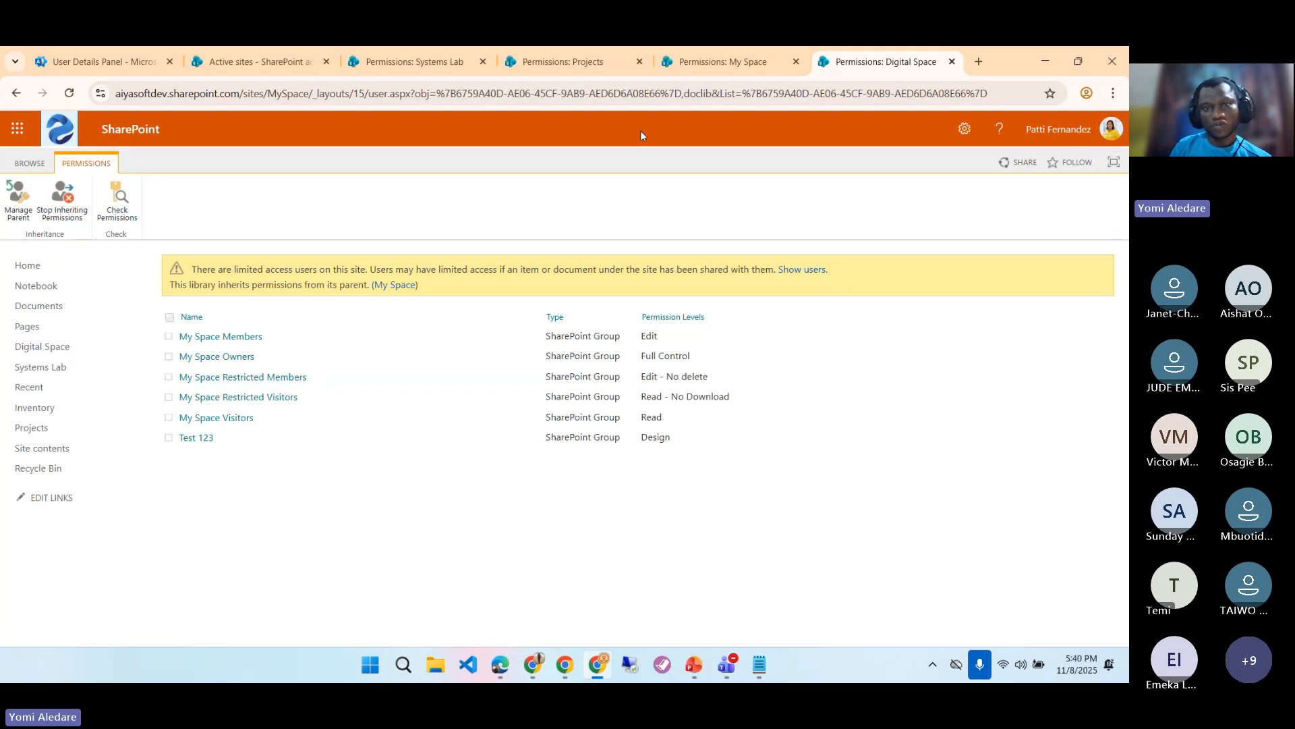
click(586, 62)
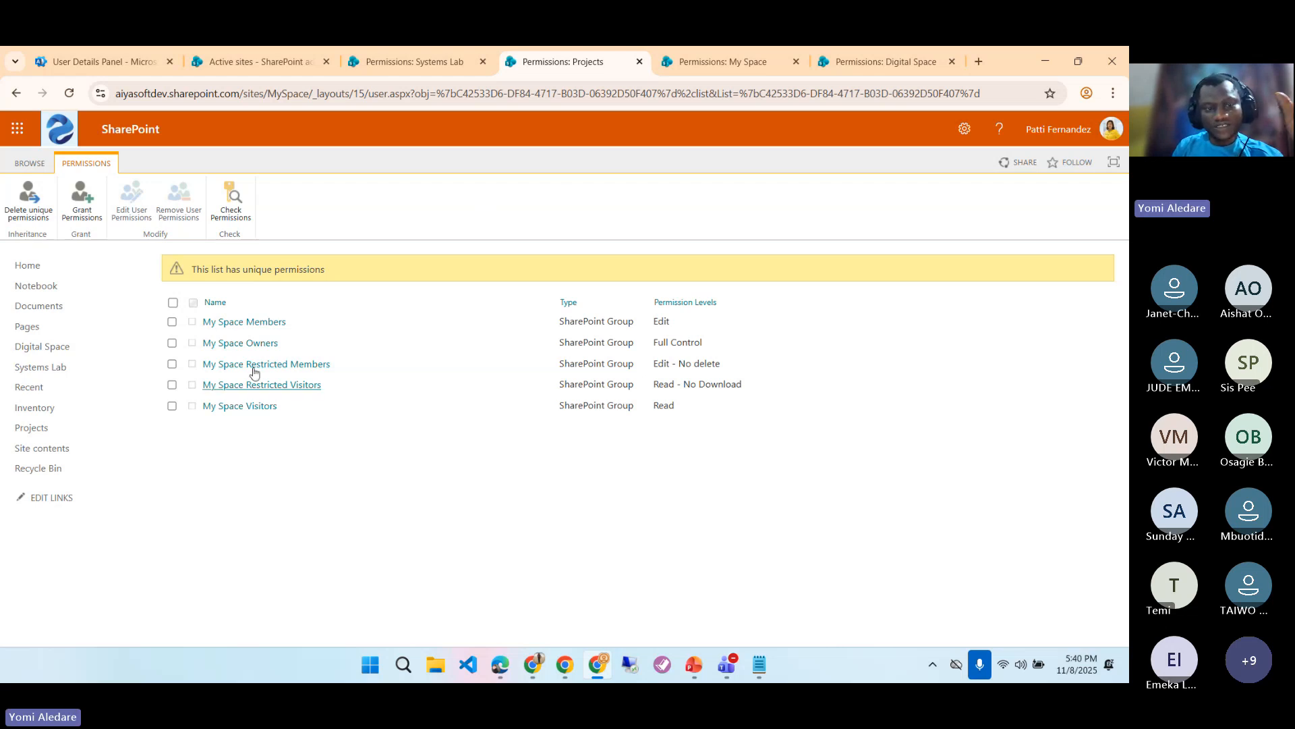
click(421, 65)
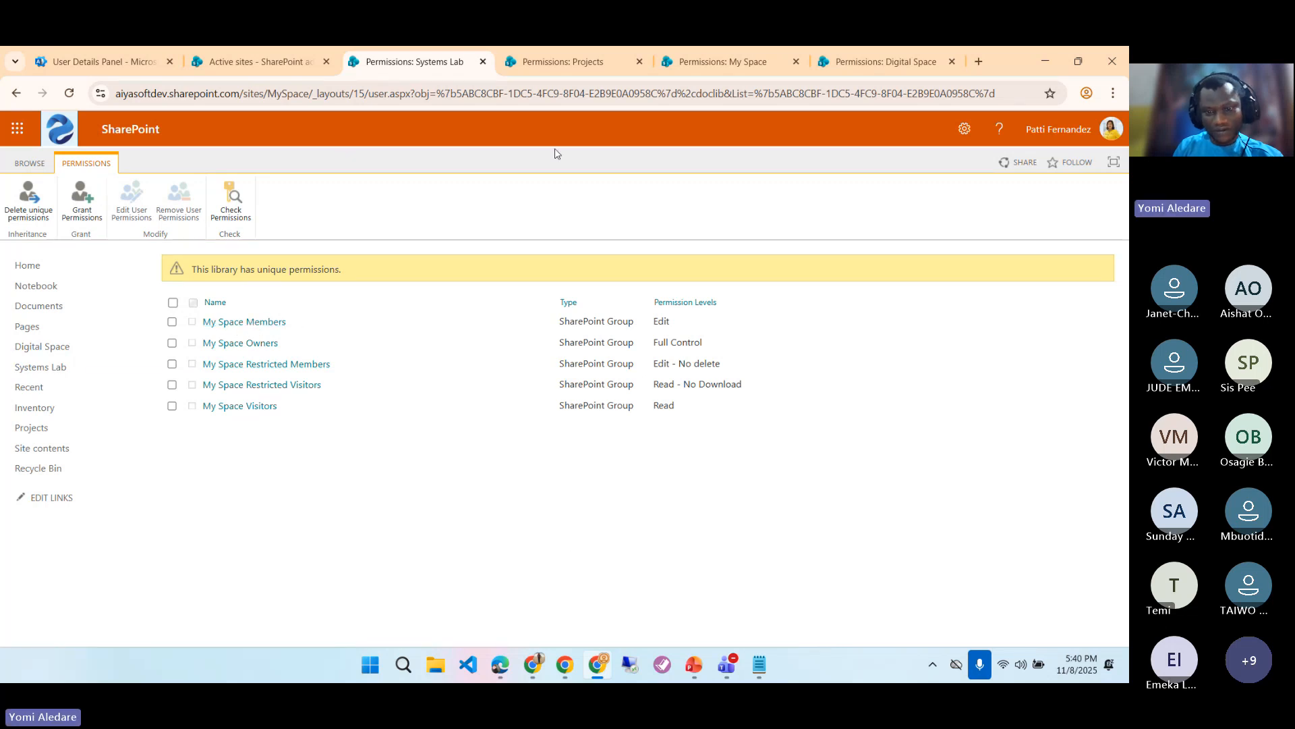
- Reload the My Space home page in the incognito window, review its navigation links, and return to the Systems Lab permissions
click(536, 670)
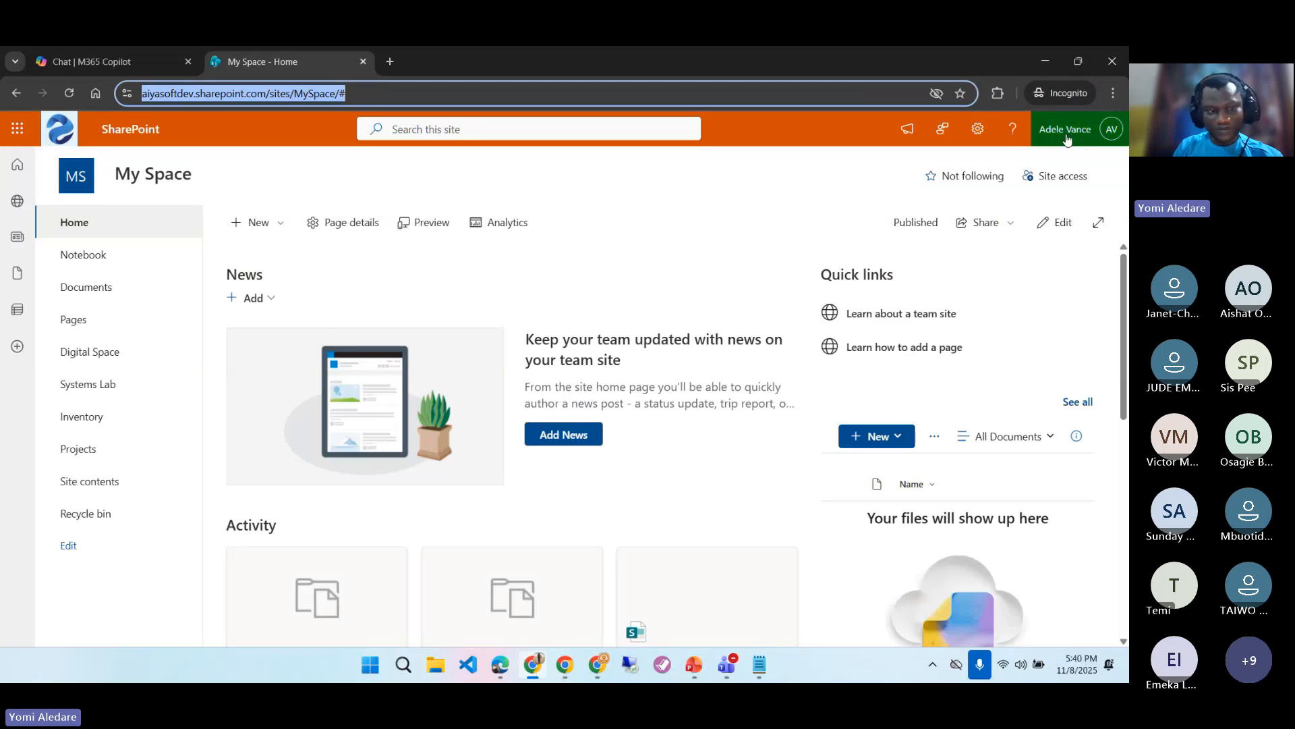
click(69, 93)
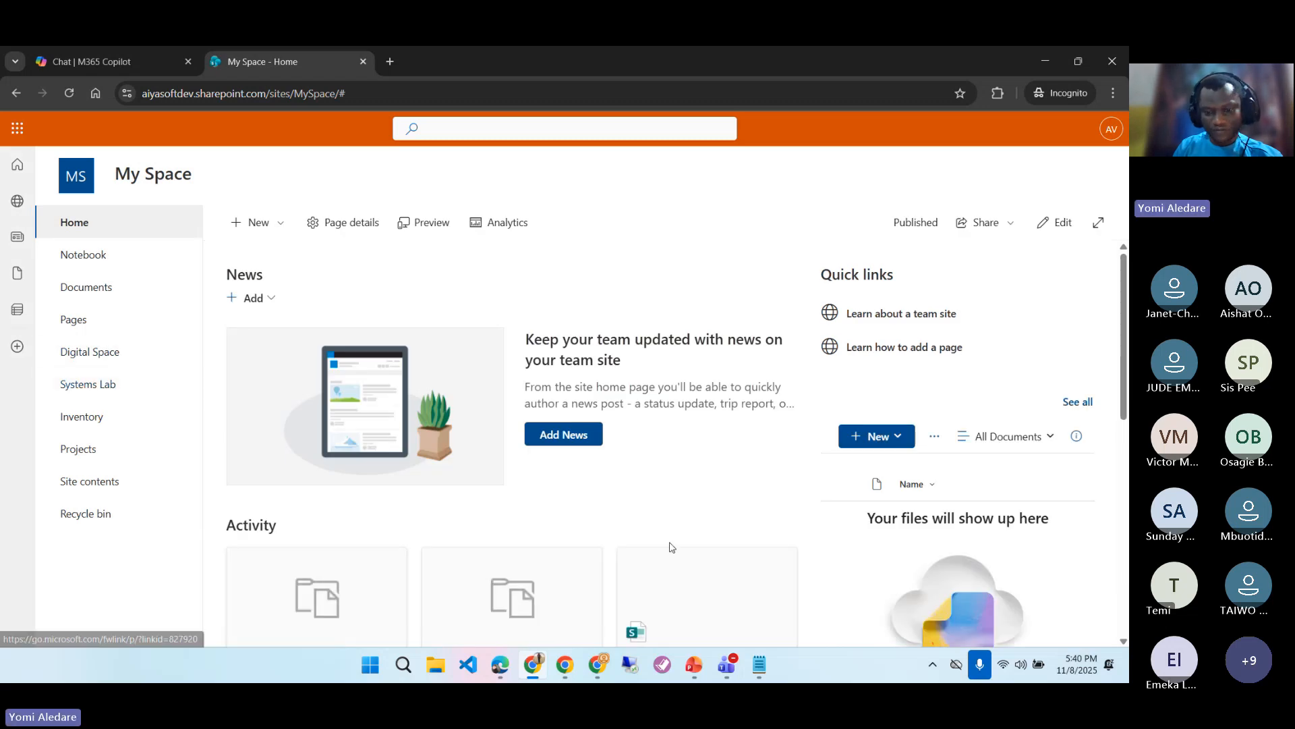
click(600, 666)
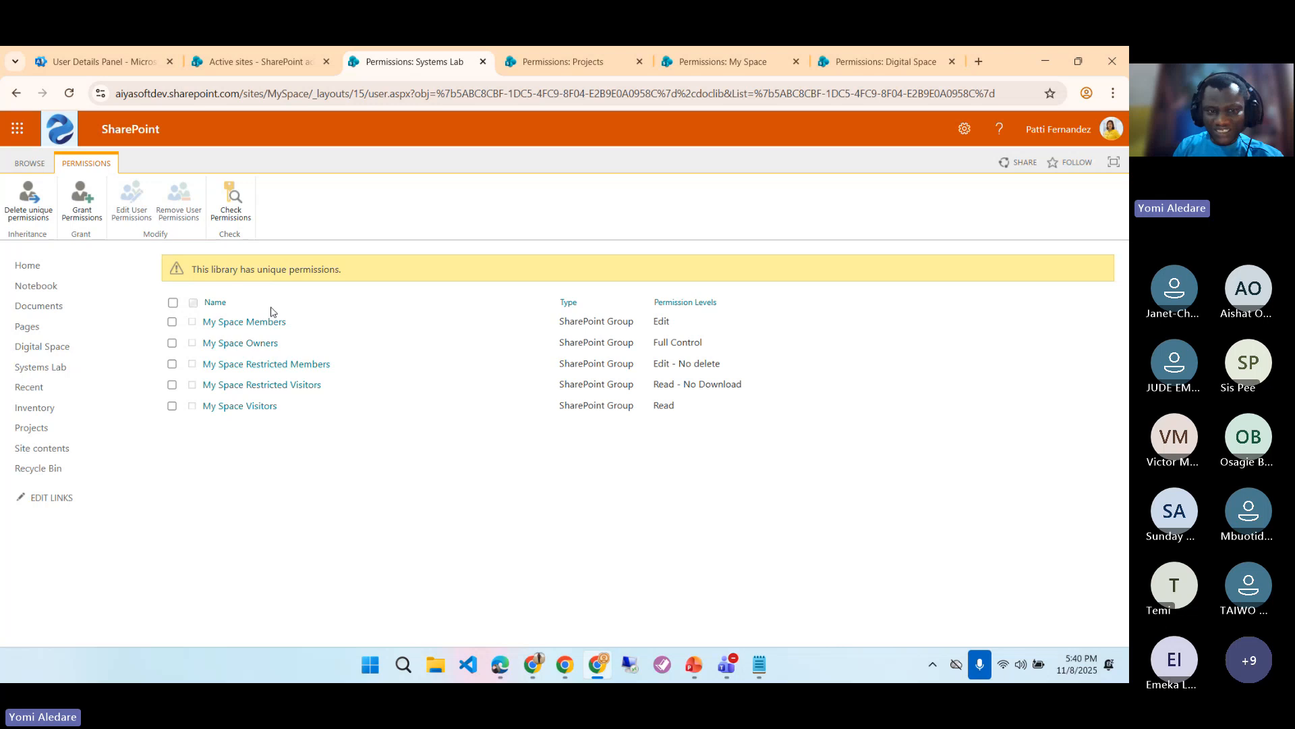
- Remove the My Space Members group's permissions from the Systems Lab library and reload the My Space home page in the incognito window
click(172, 323)
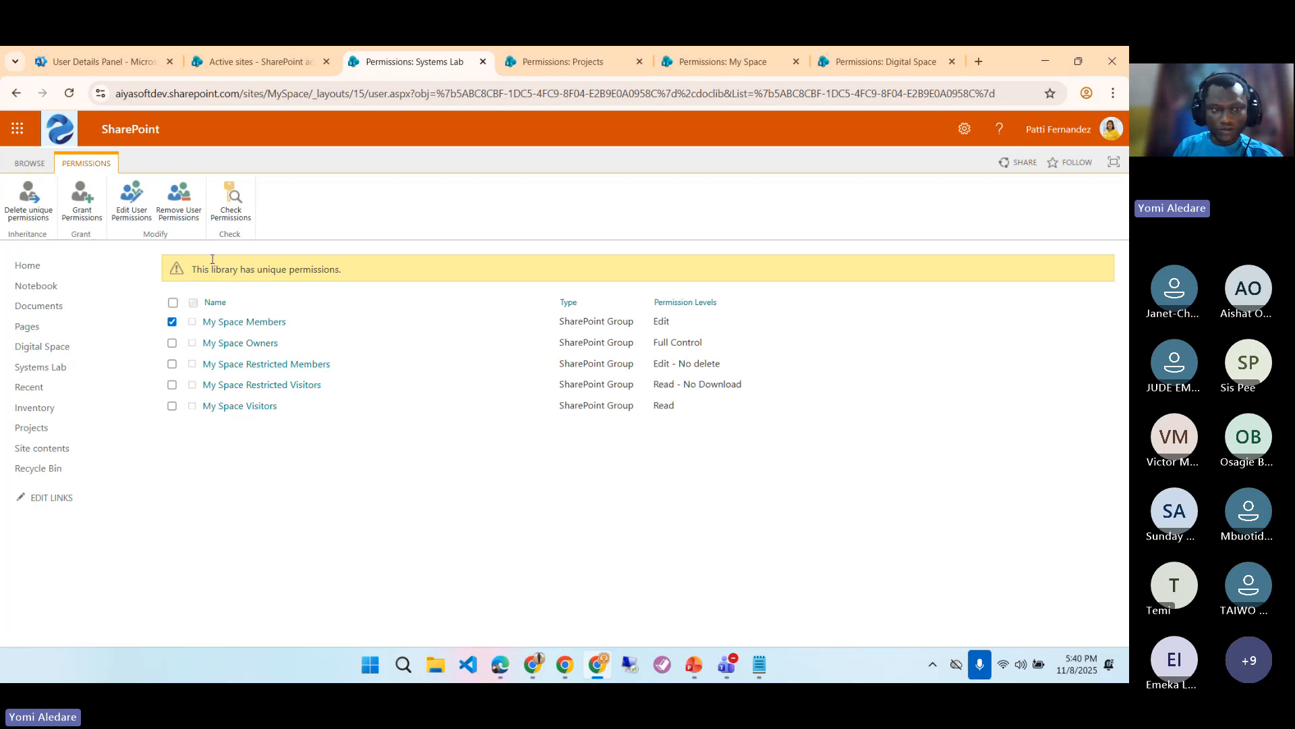
click(188, 211)
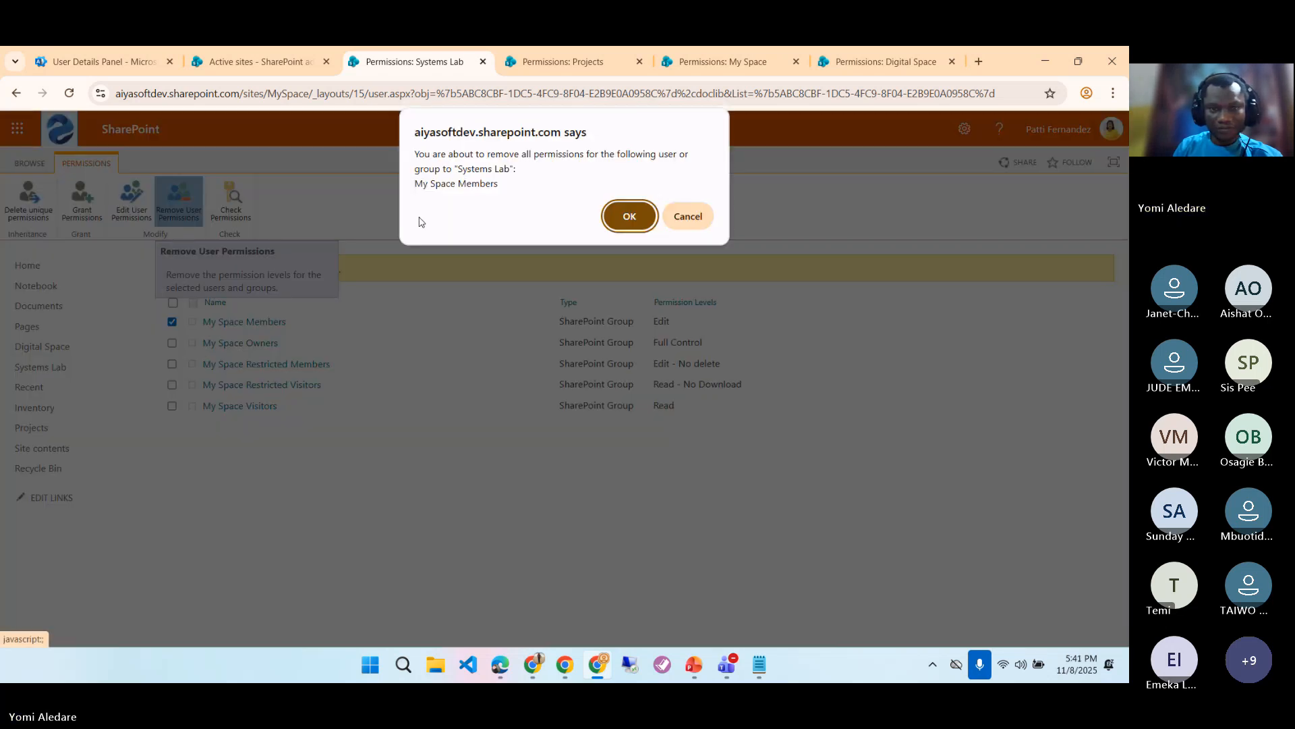
click(616, 216)
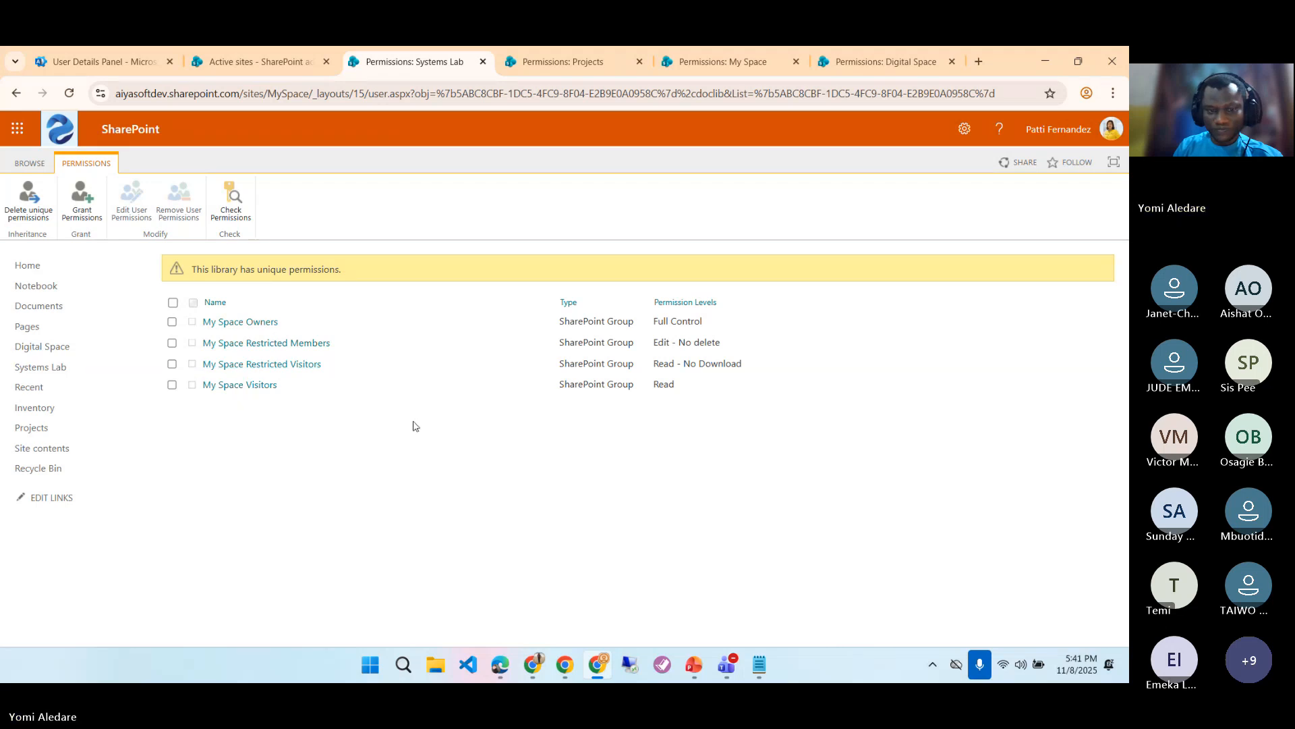
click(533, 664)
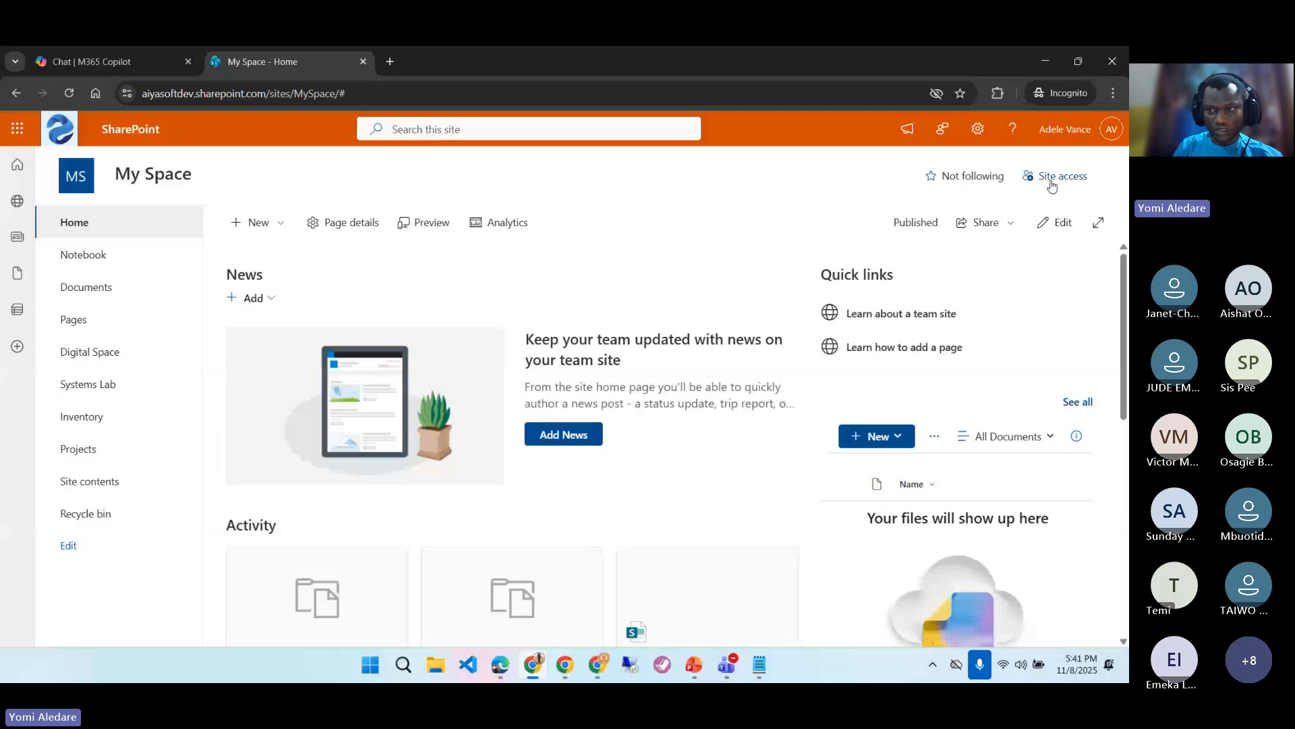
click(70, 94)
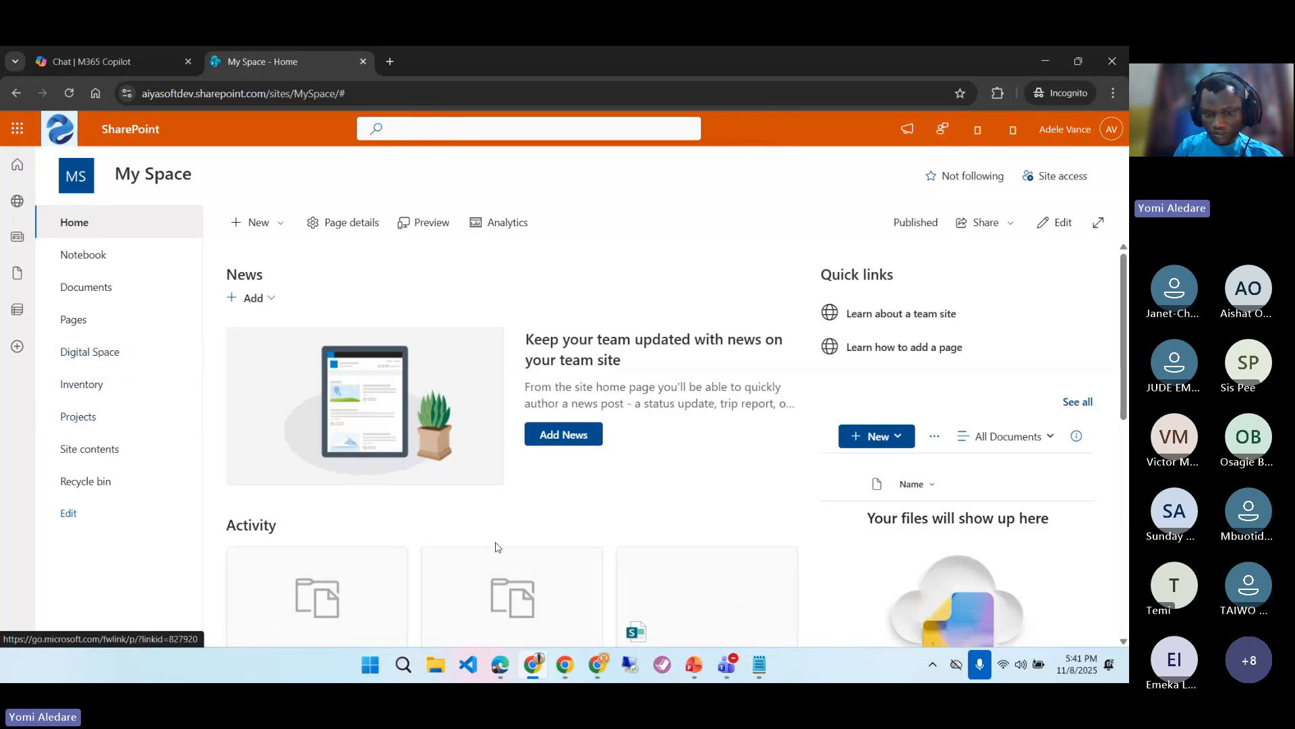
- Remove the My Space Members group's permissions from the Projects list and confirm the removal
click(597, 665)
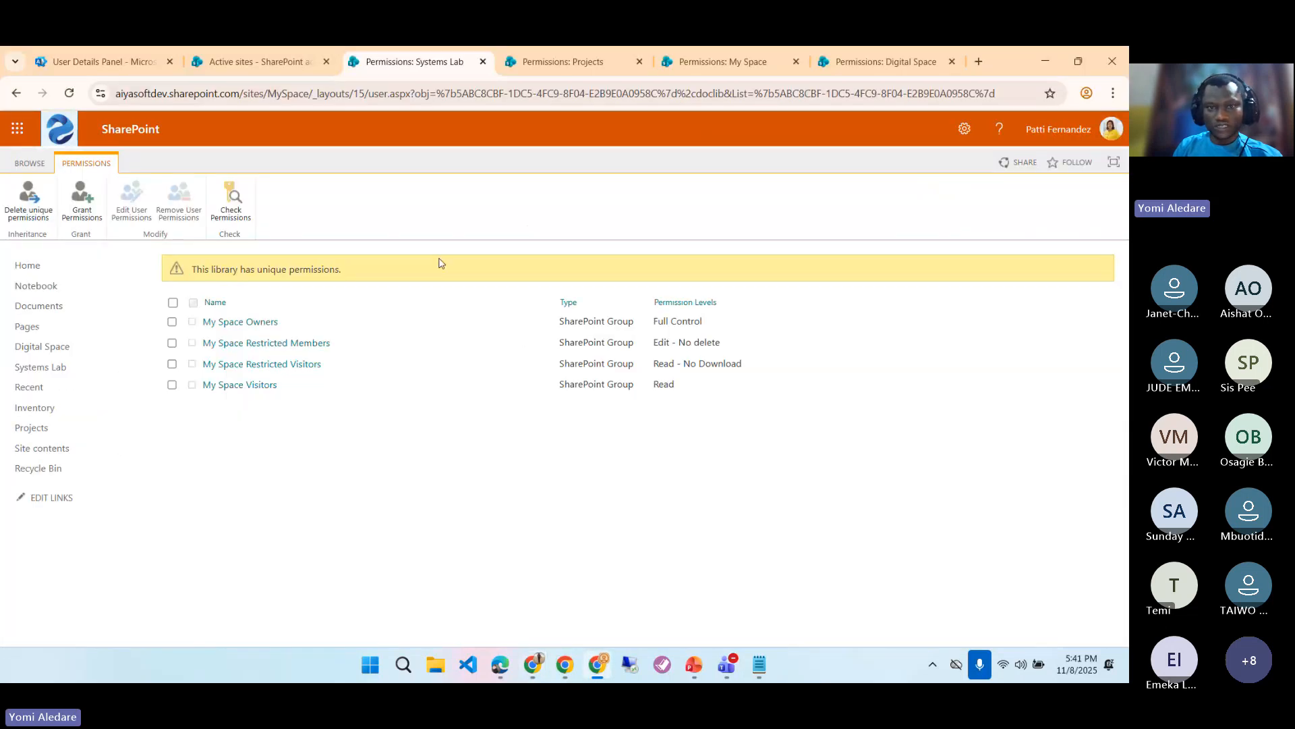
click(563, 61)
click(172, 322)
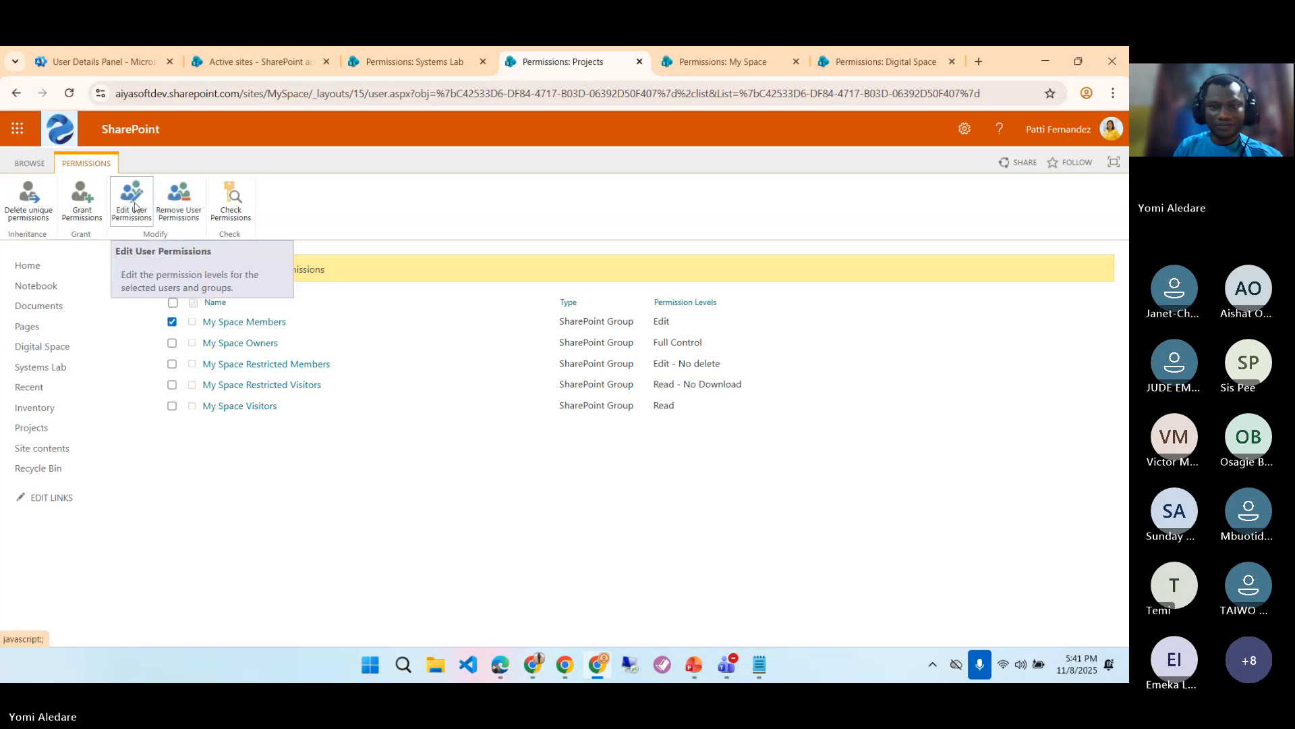
click(179, 199)
click(629, 213)
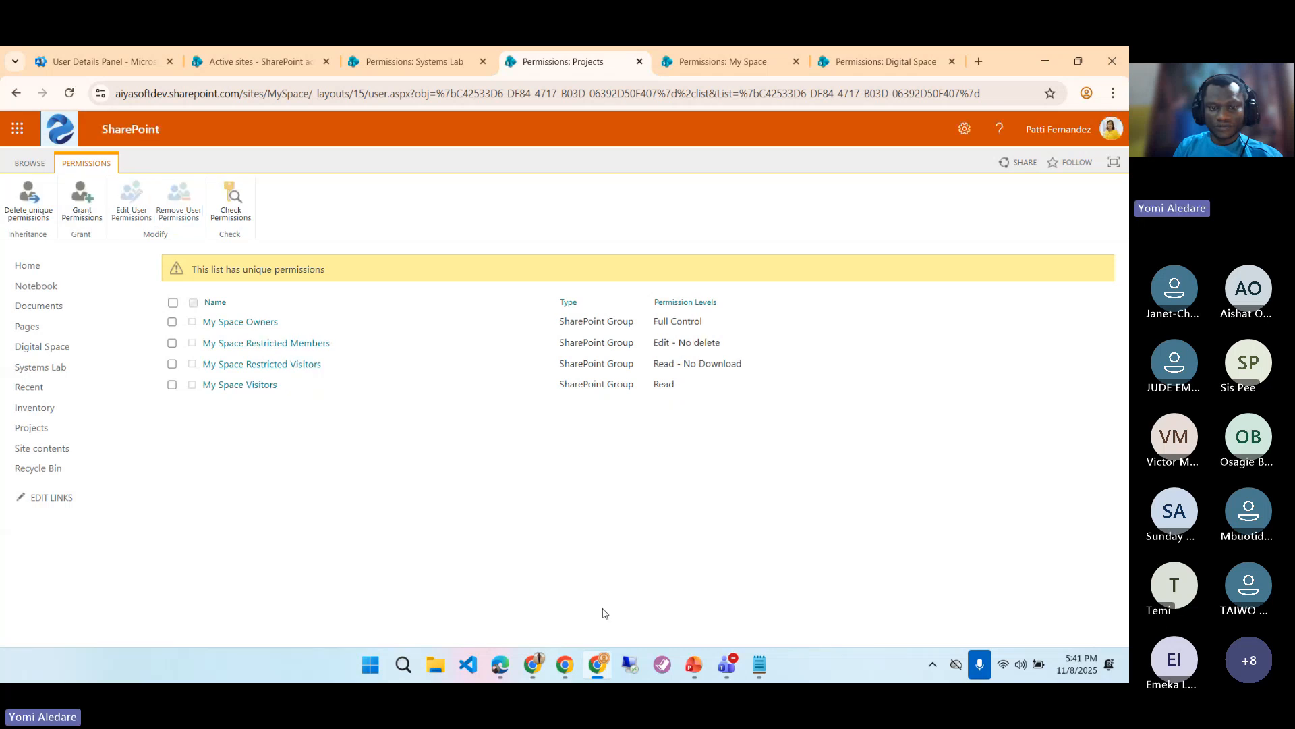
- Reload the My Space home page in the incognito window and the Systems Lab library in the guest window to compare navigation links
mouse_move(565, 667)
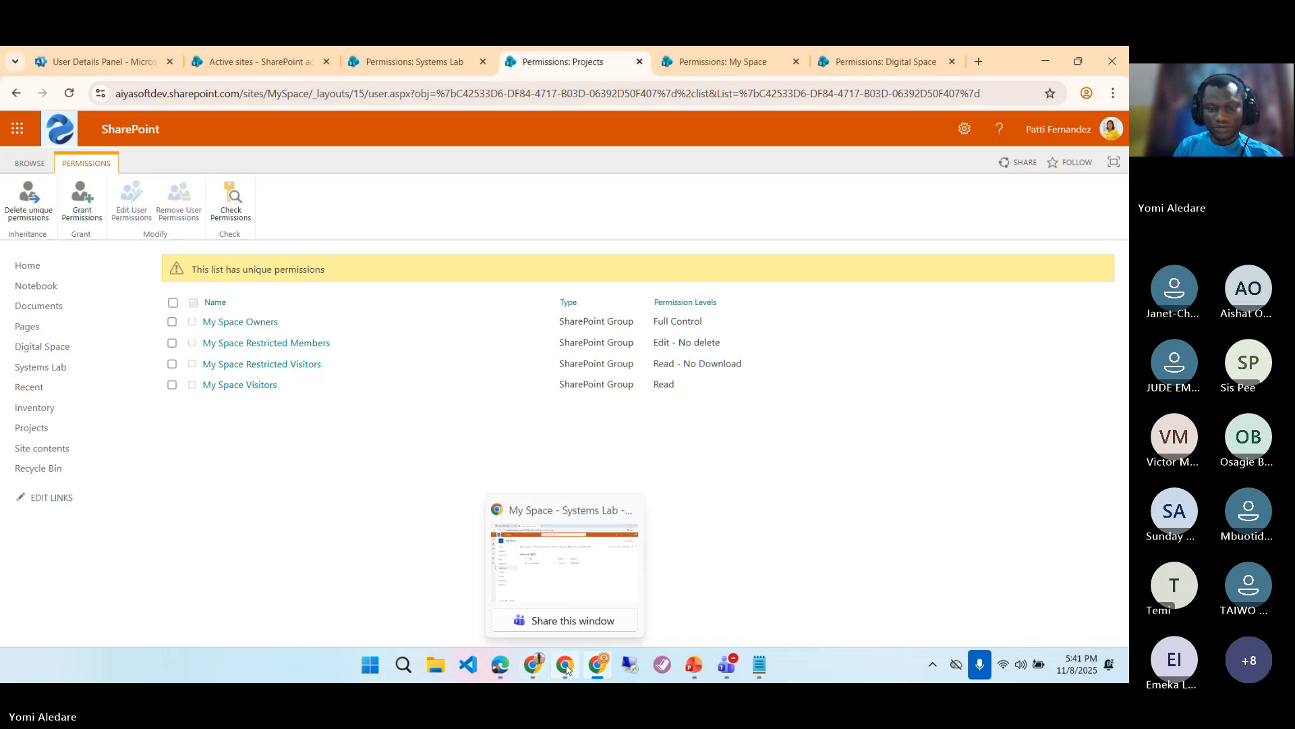
click(565, 666)
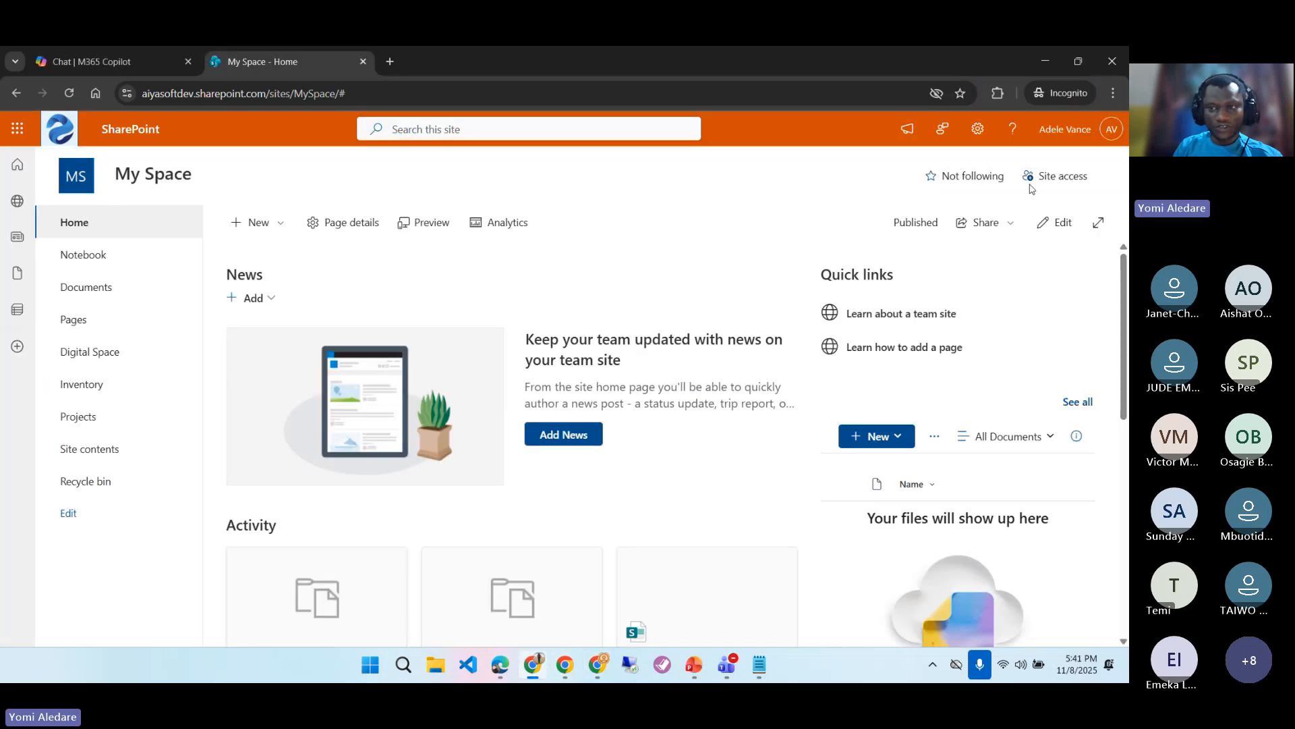
click(72, 93)
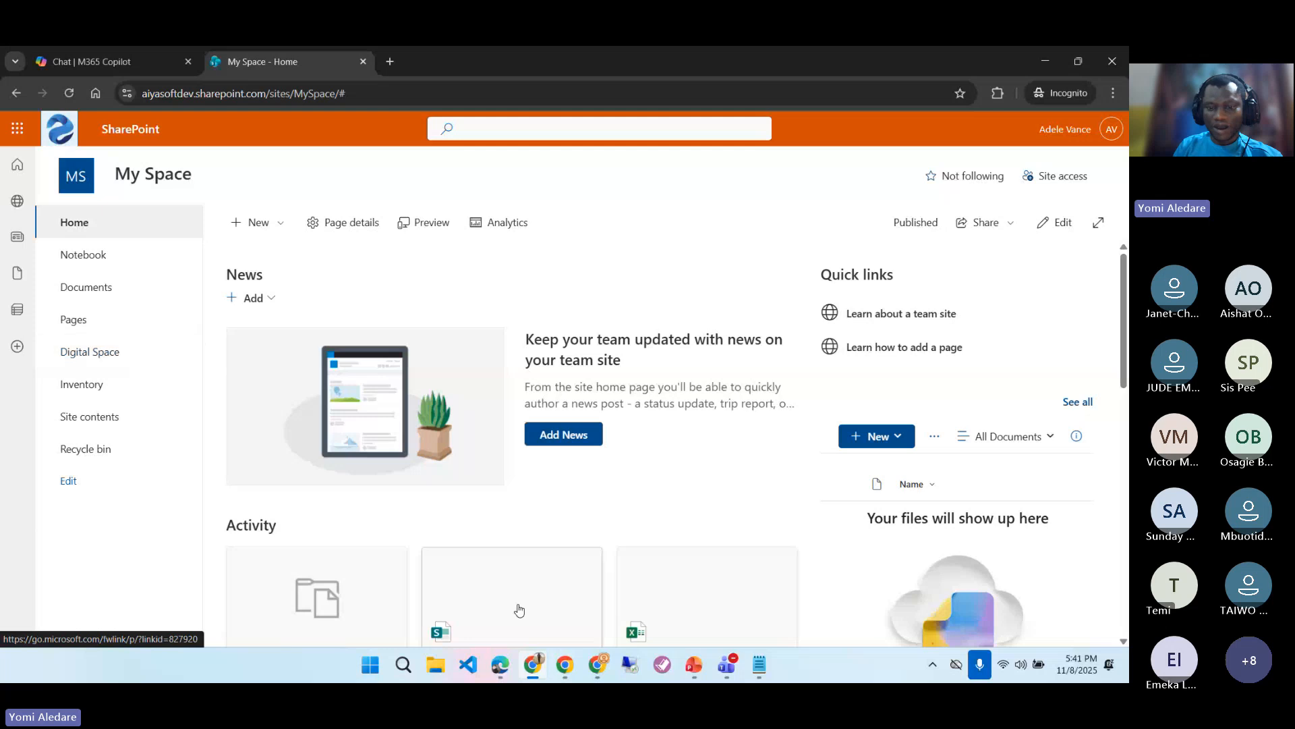
click(565, 664)
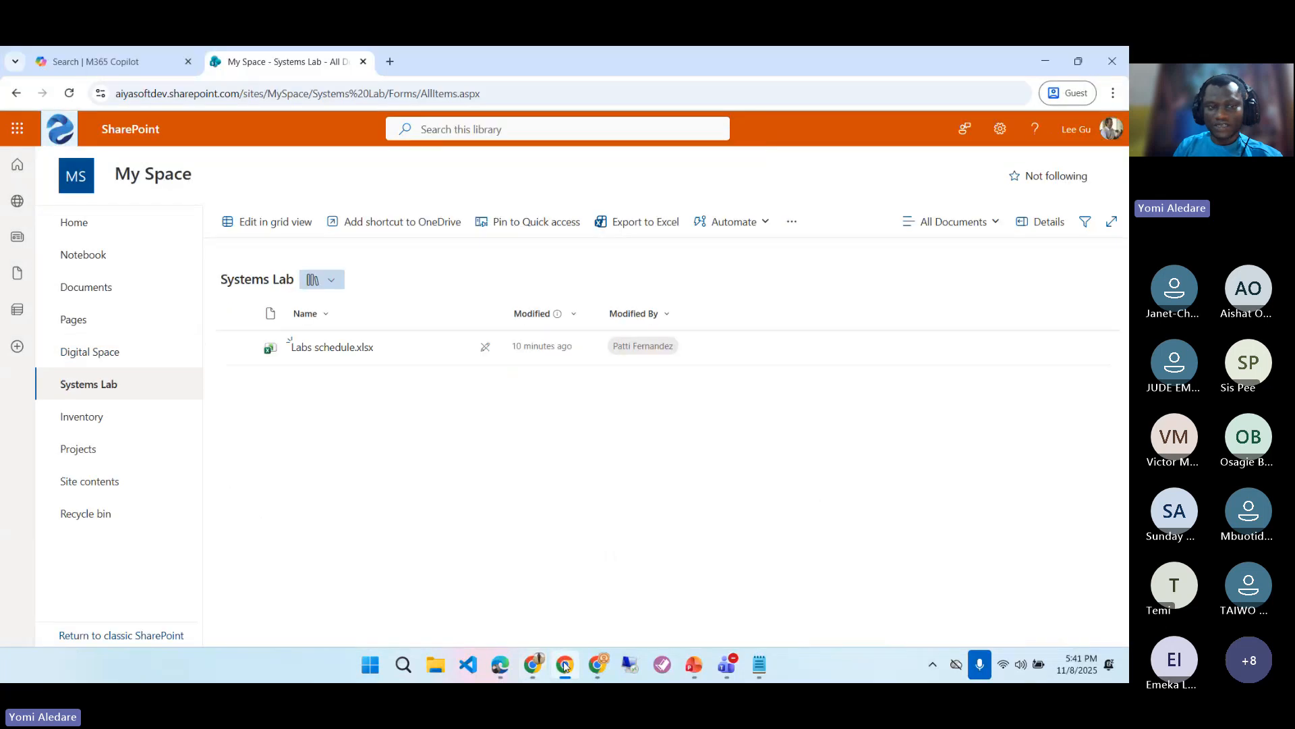
click(101, 340)
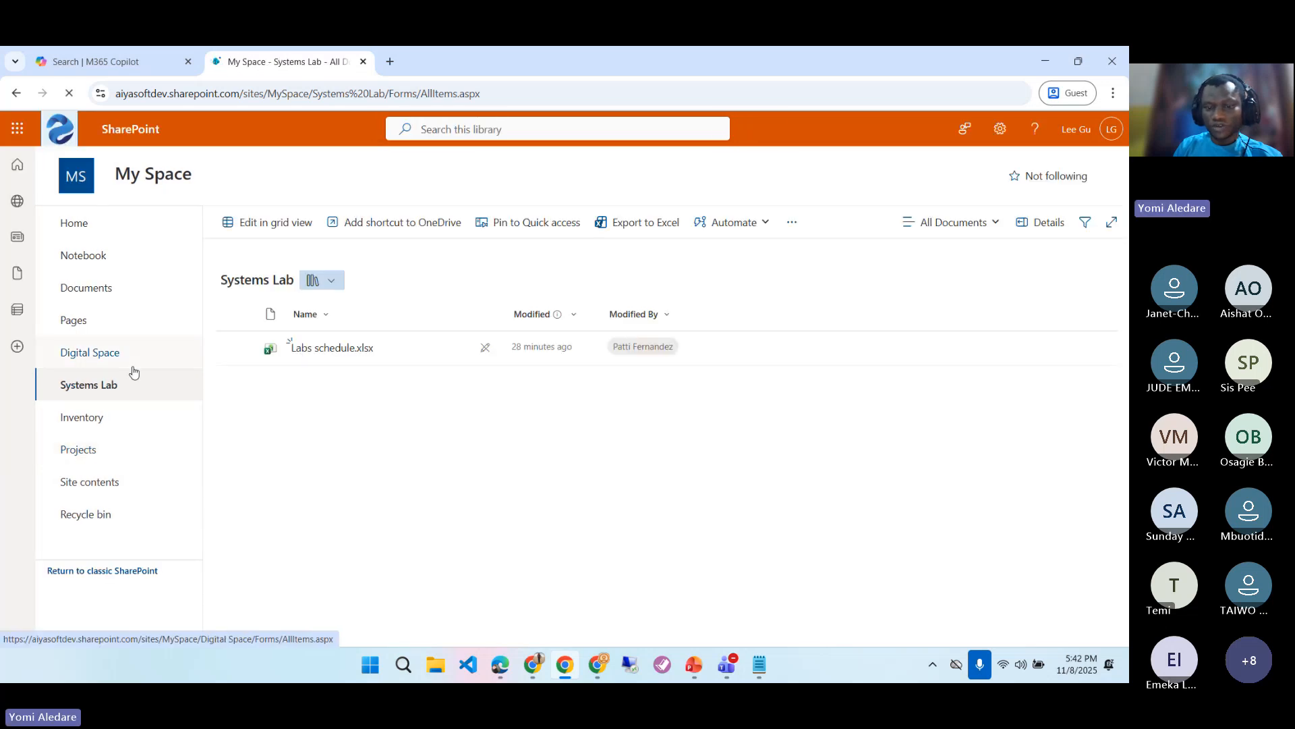
- Remove the My Space Restricted Visitors group's permissions from the Projects list and confirm the removal
click(597, 666)
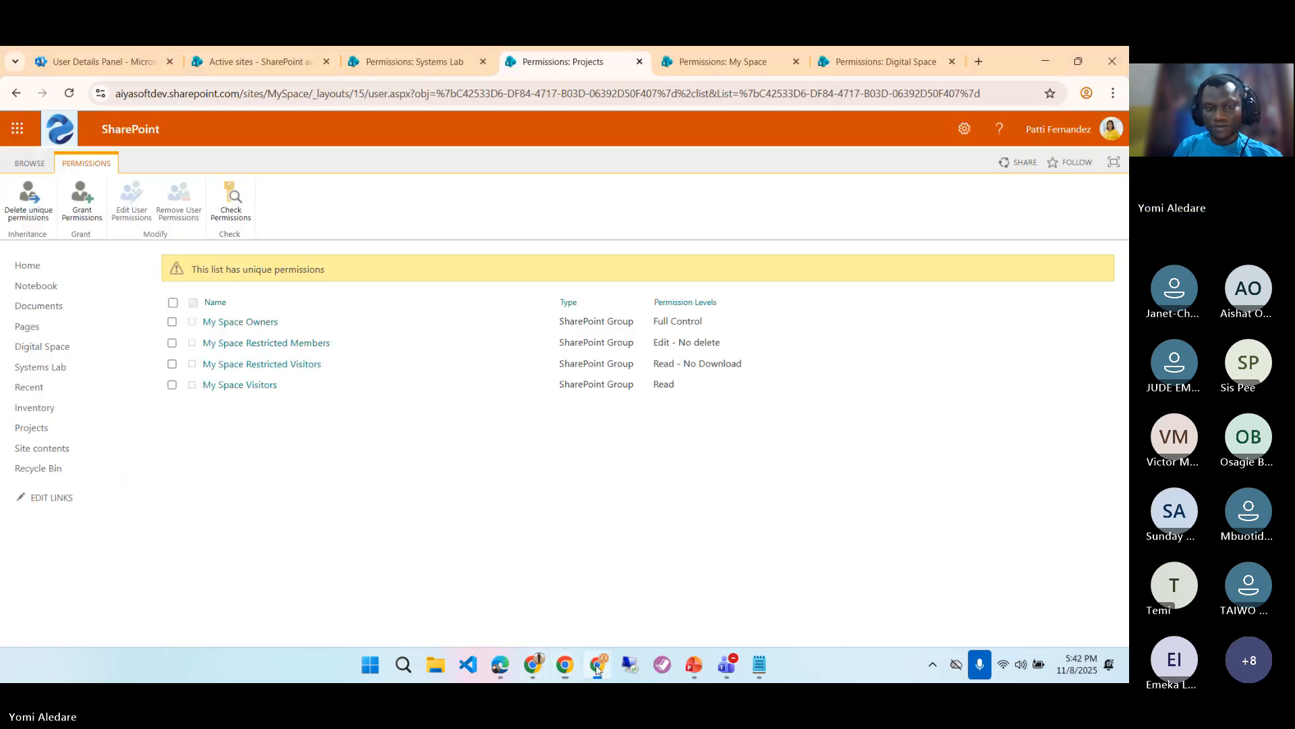
click(173, 365)
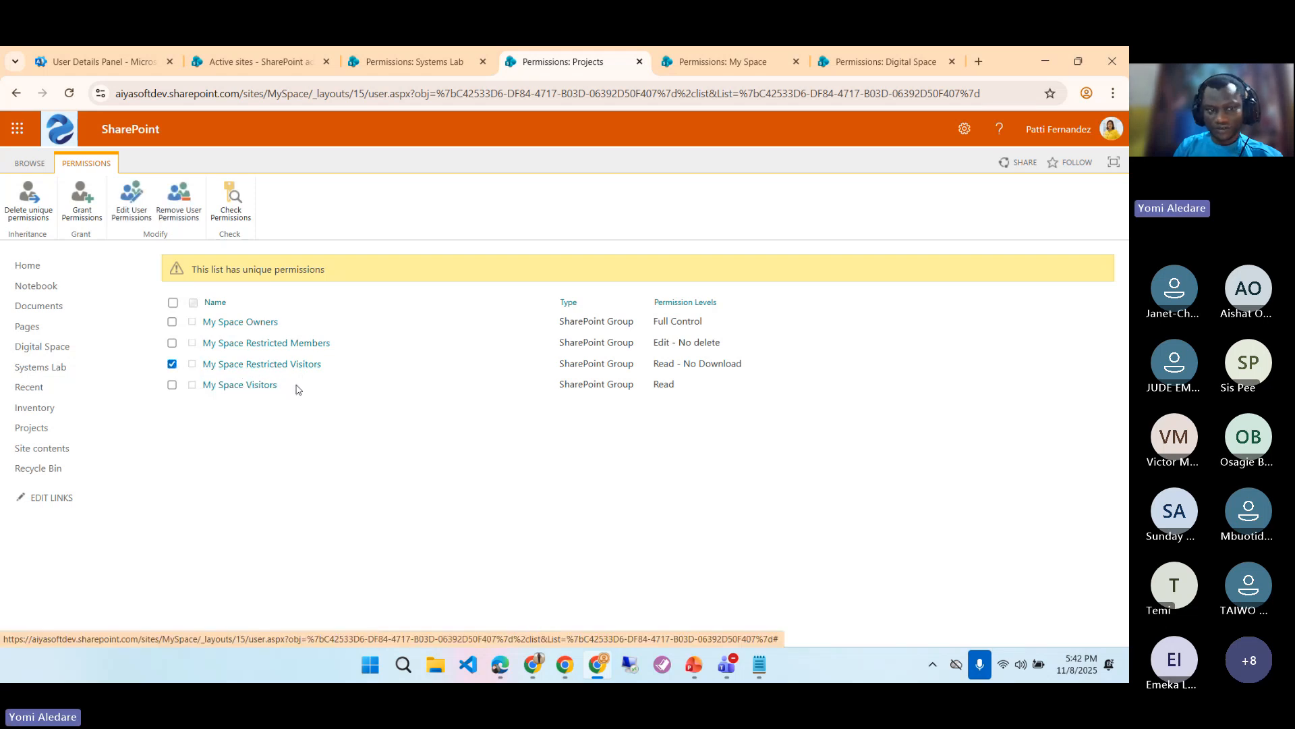
click(179, 201)
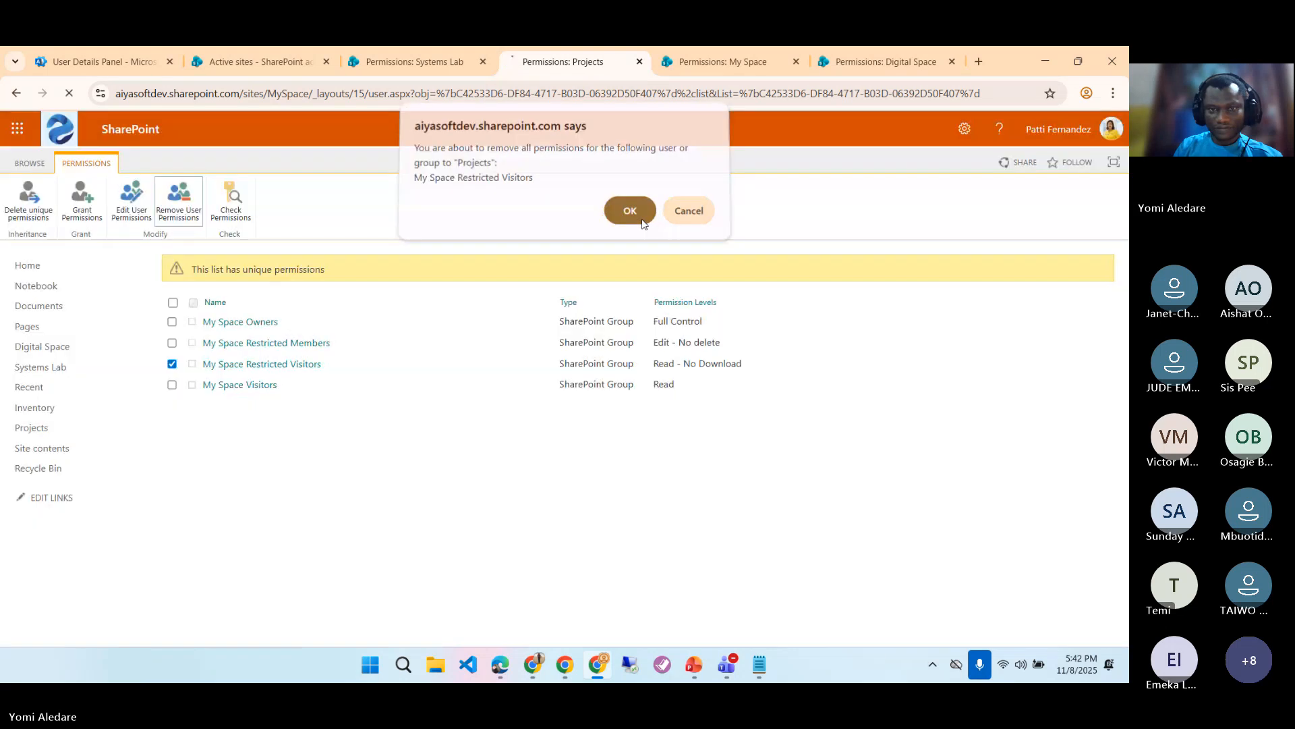
click(629, 216)
- Remove the My Space Restricted Visitors group's permissions from the Systems Lab library and confirm the removal
mouse_move(421, 65)
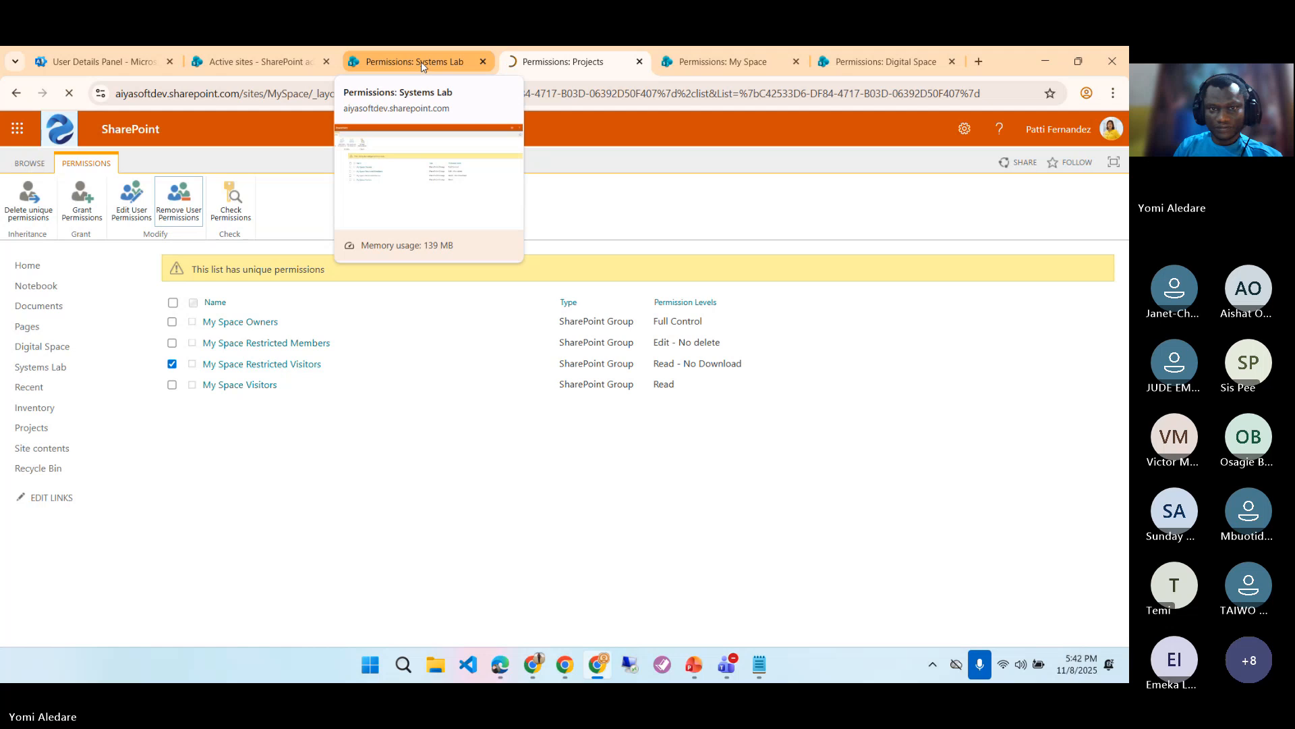
click(418, 68)
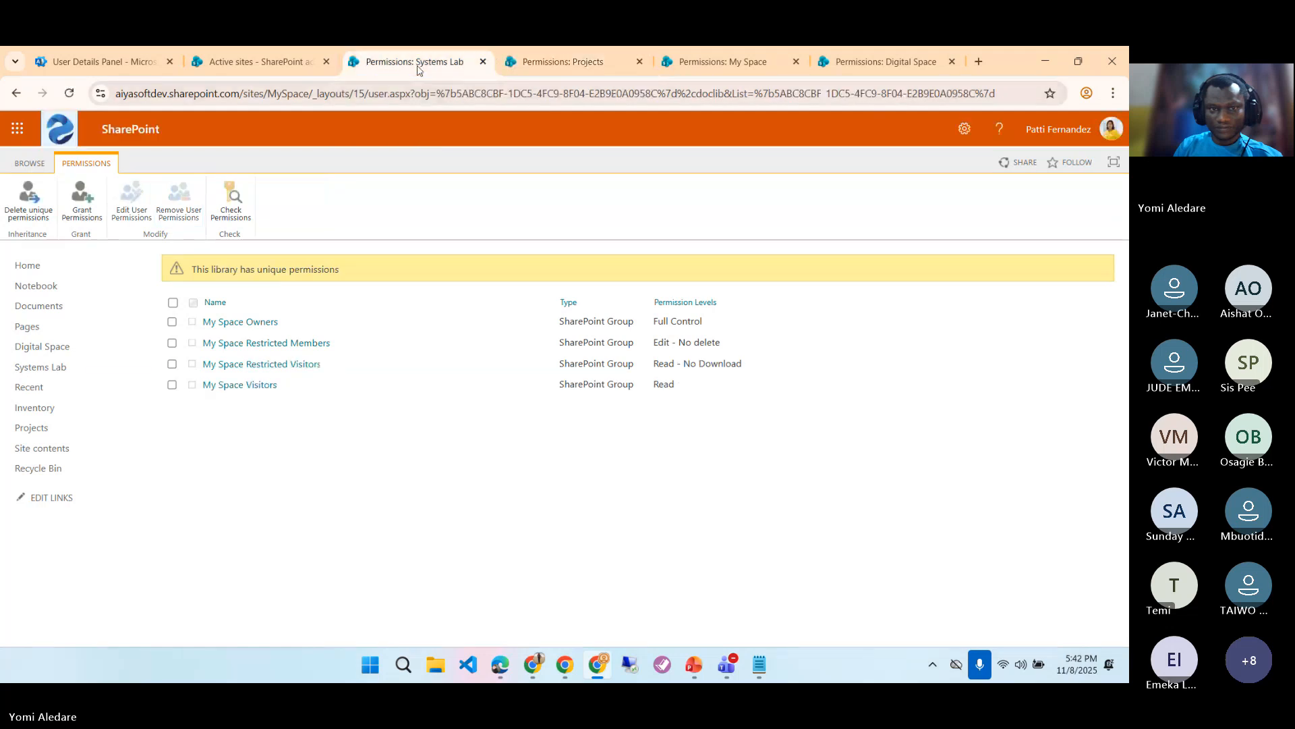
click(173, 364)
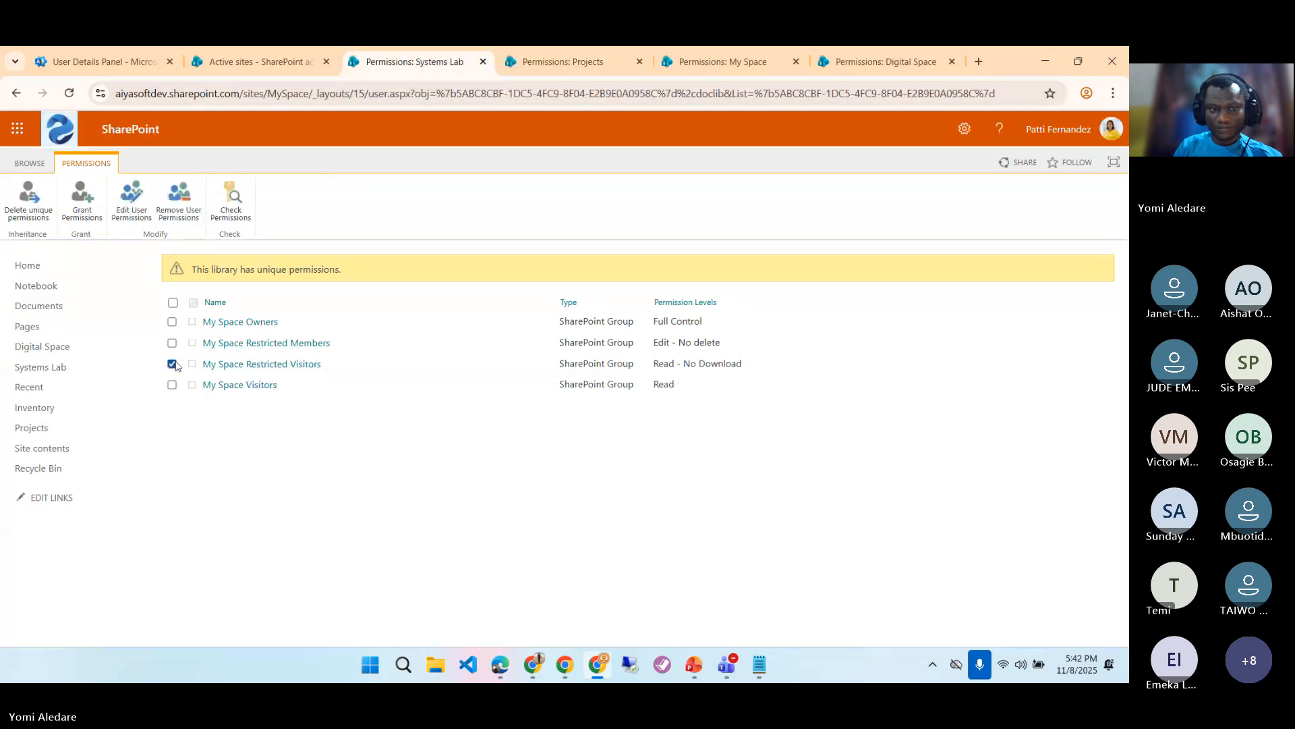
click(176, 208)
click(626, 216)
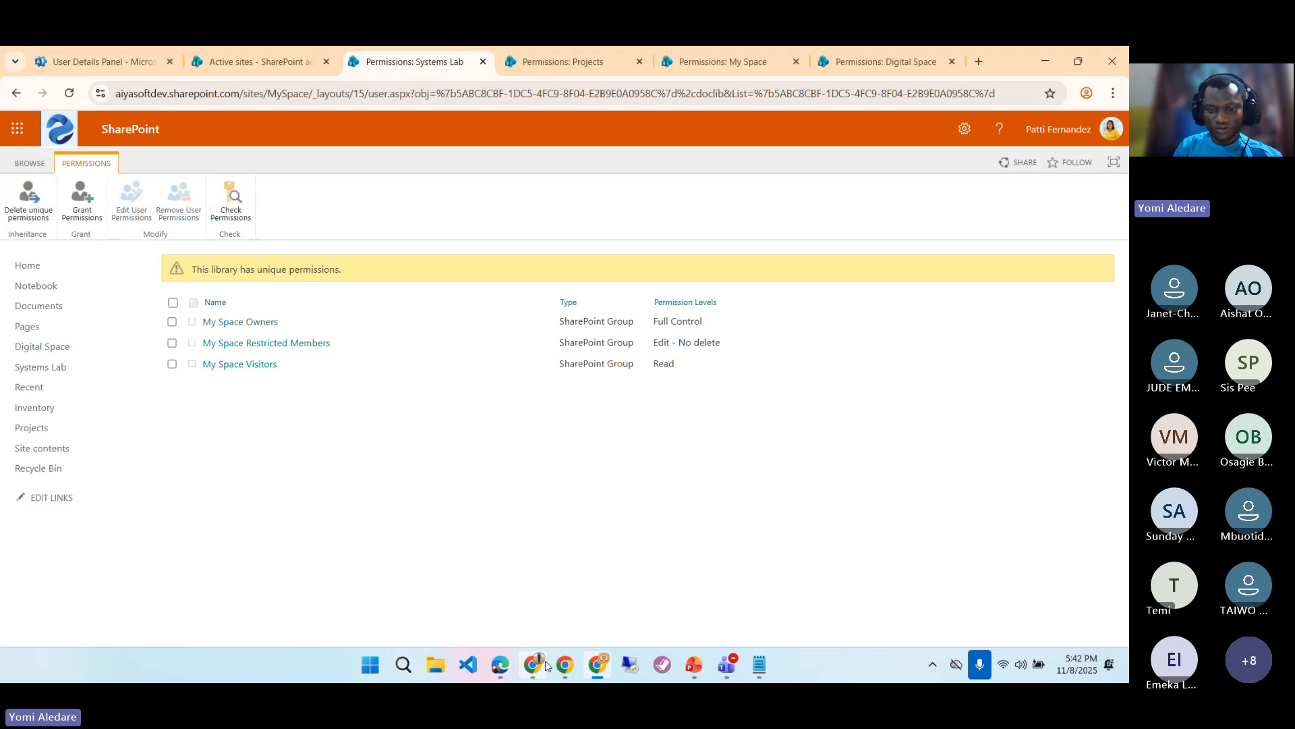
- In the guest window, reload the Systems Lab library, then shorten the address to /sites/MySpace/ and review the home page's navigation links
click(565, 666)
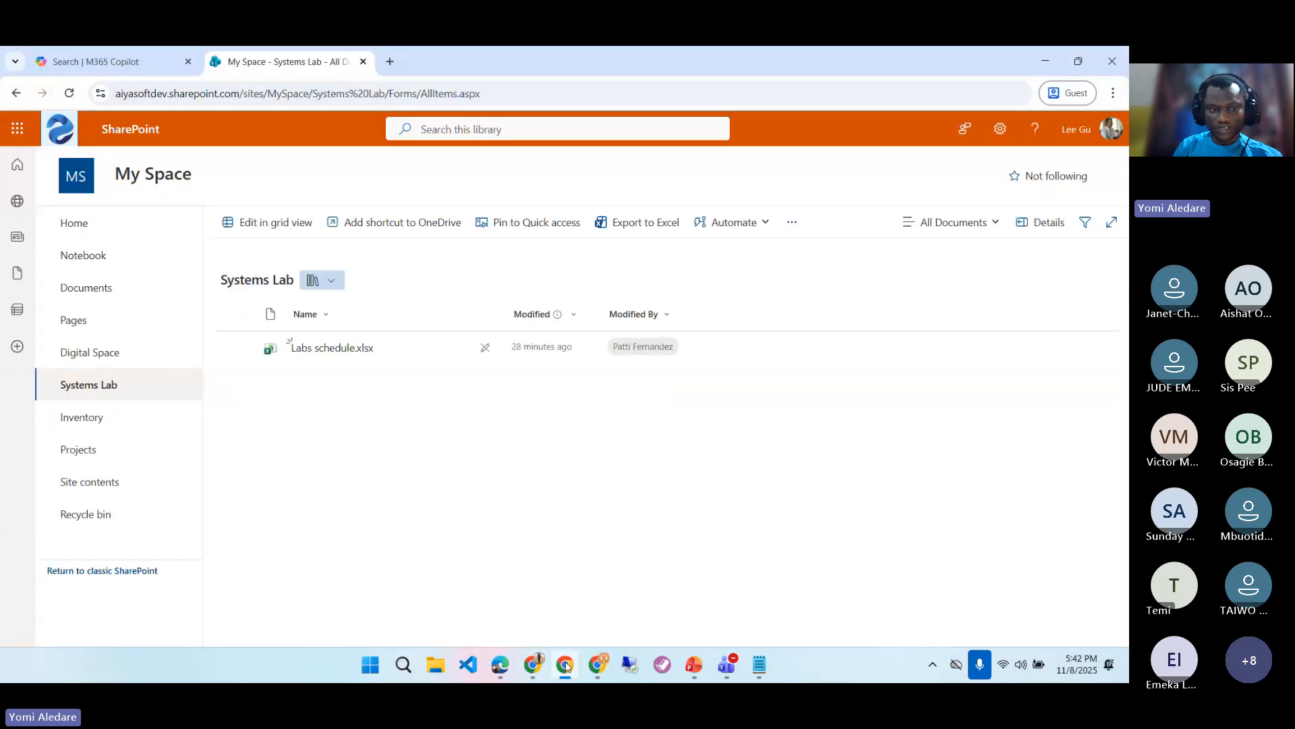
click(68, 94)
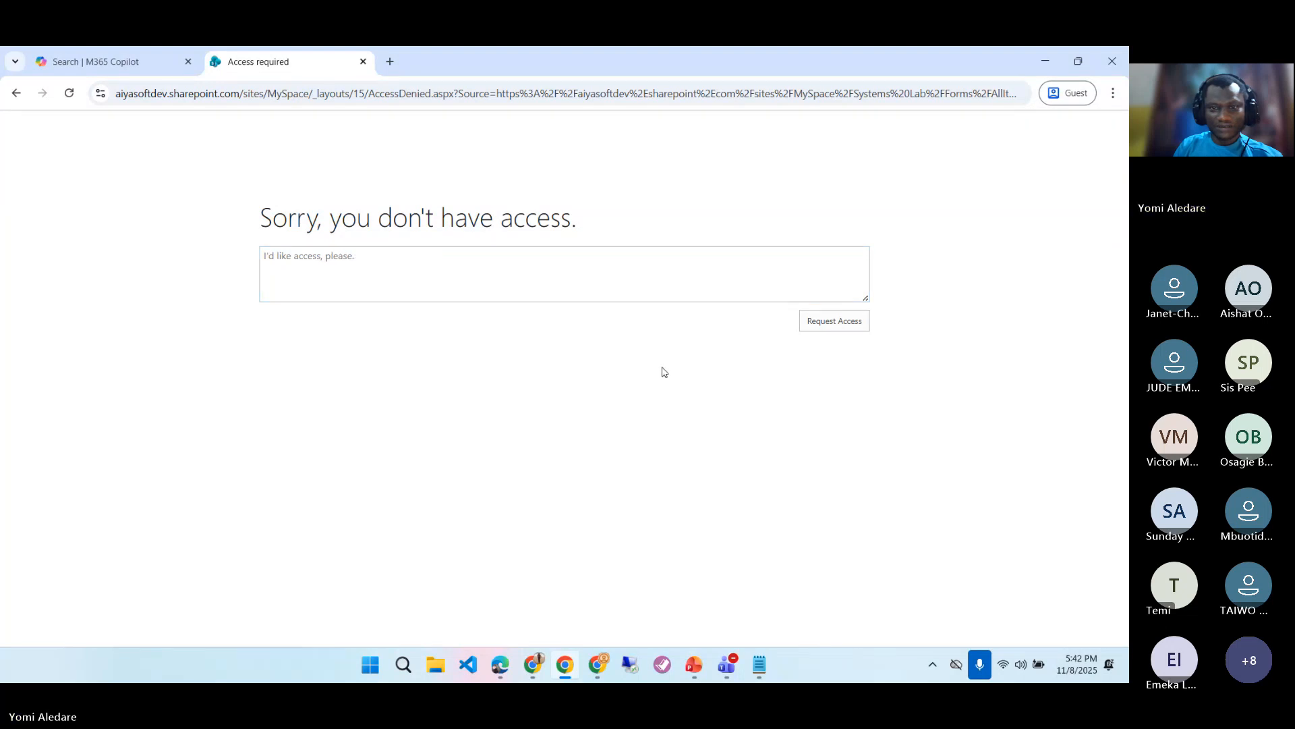
click(352, 93)
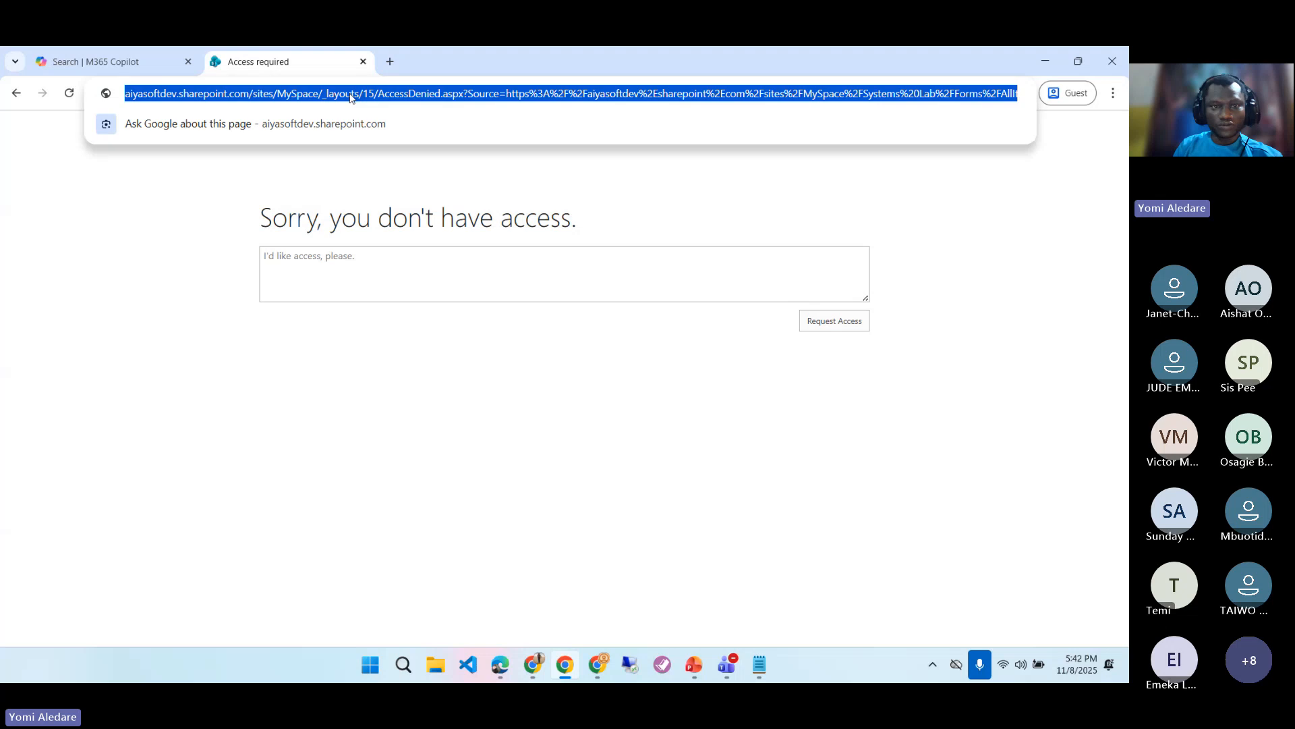
click(324, 95)
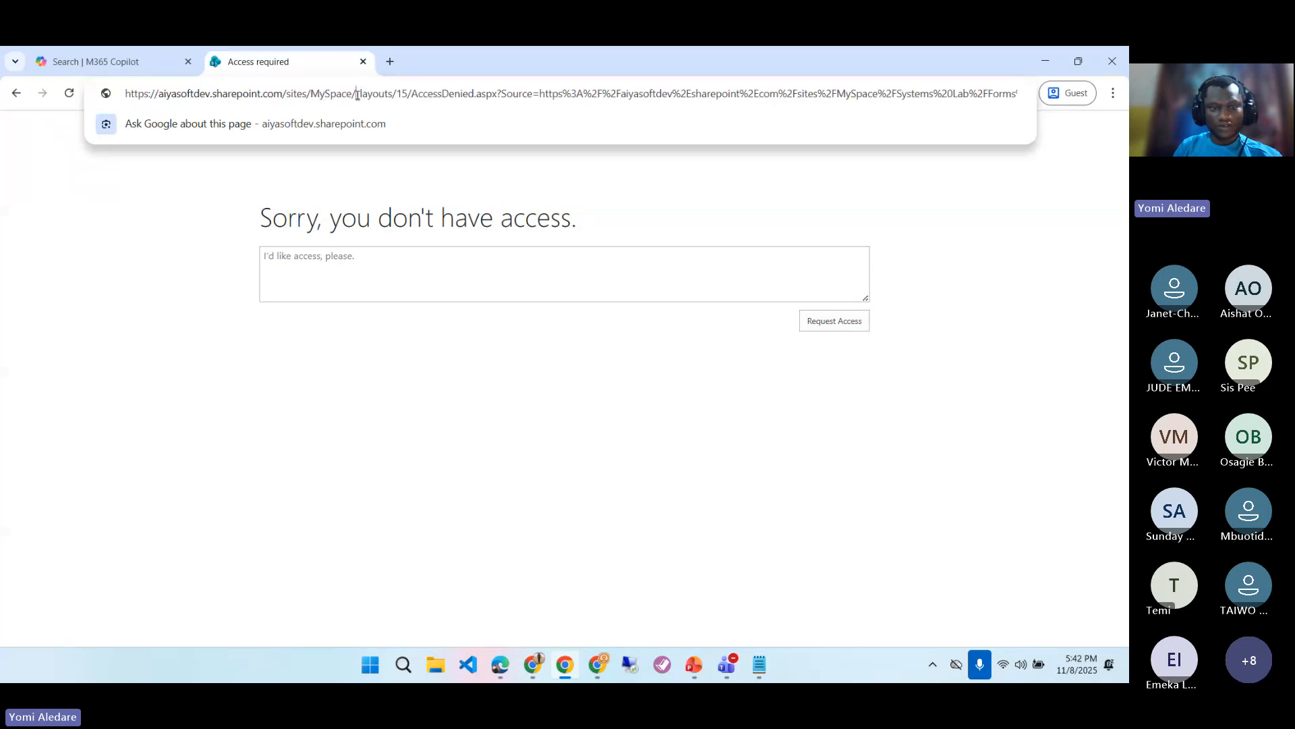
key(shift+End)
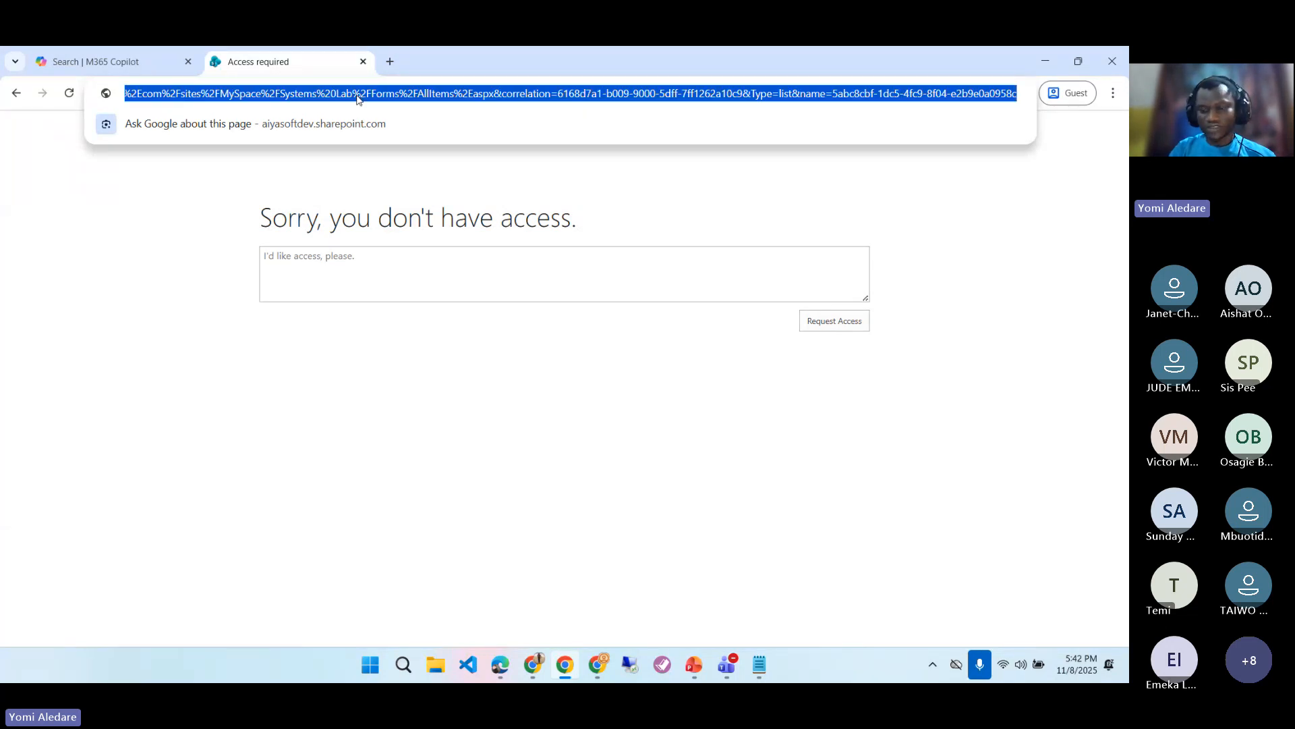
key(Delete)
key(Return)
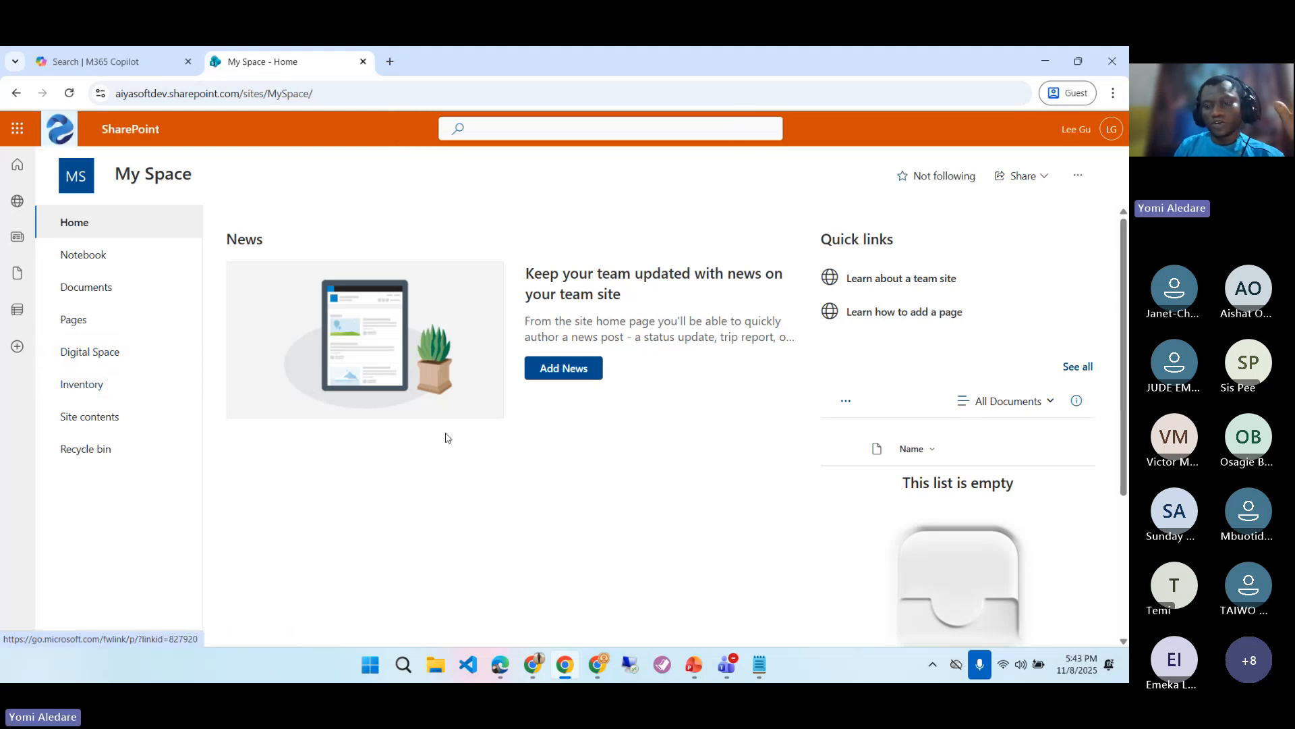
- Review the Systems Lab permissions, then open the Digital Space library in the incognito window and examine its contents
click(605, 667)
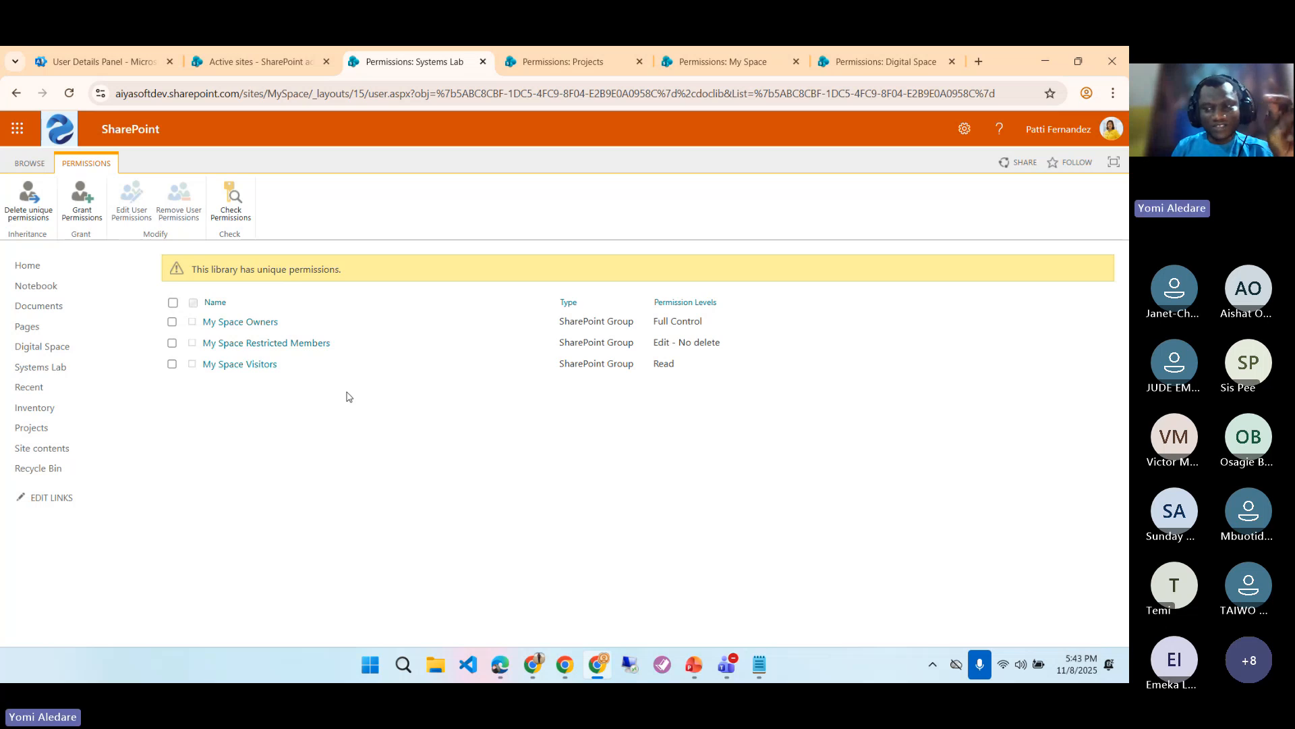
click(534, 666)
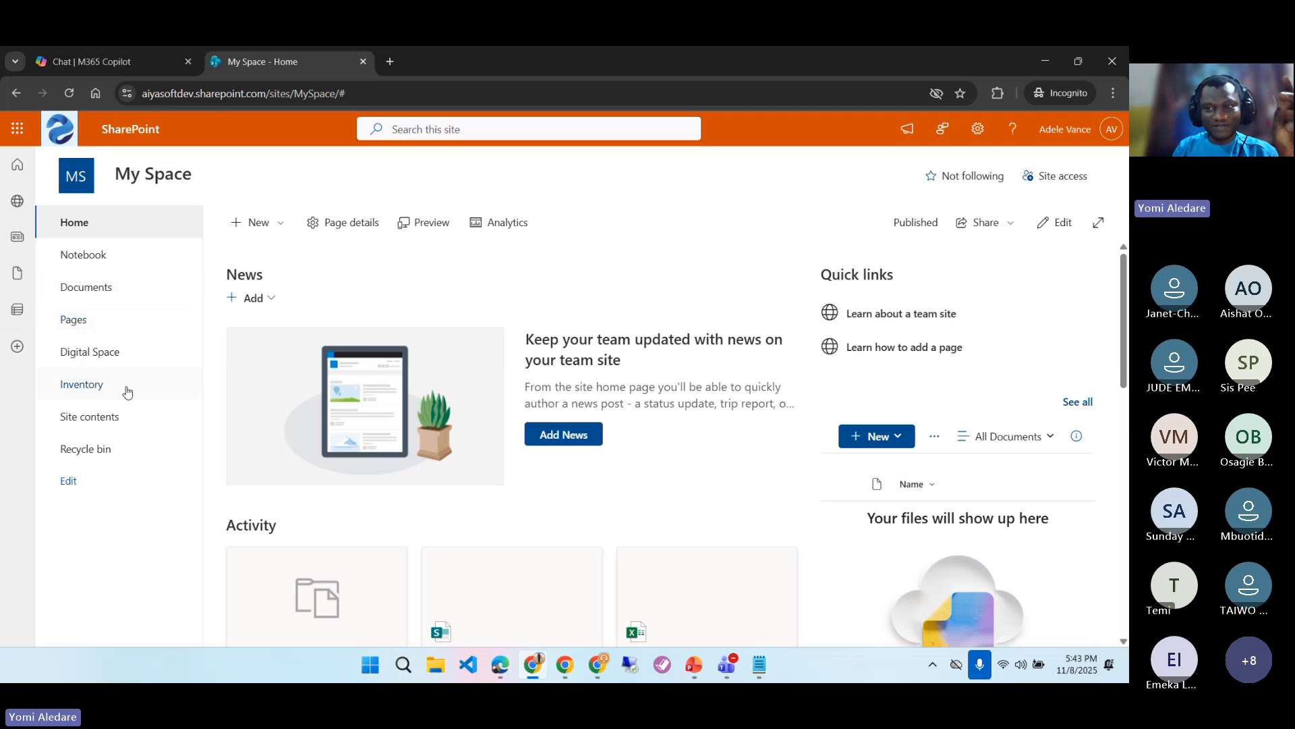
click(114, 363)
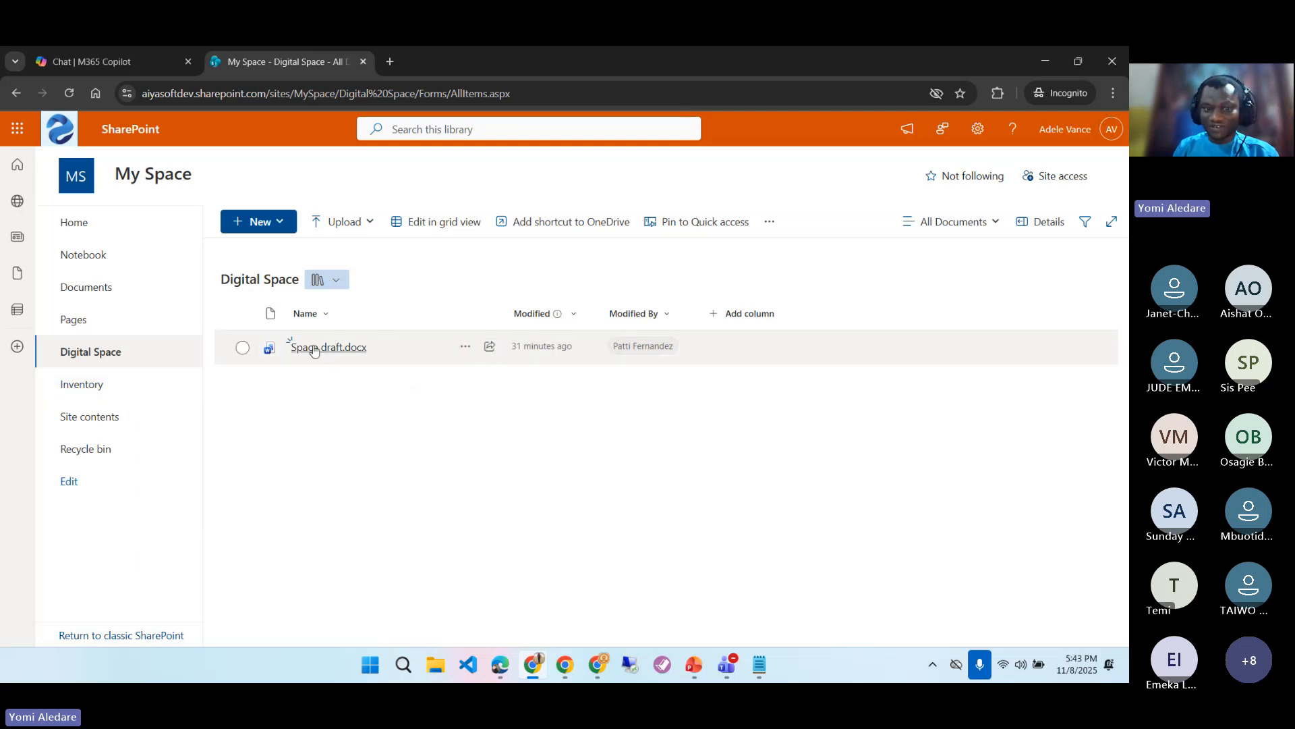
mouse_move(329, 347)
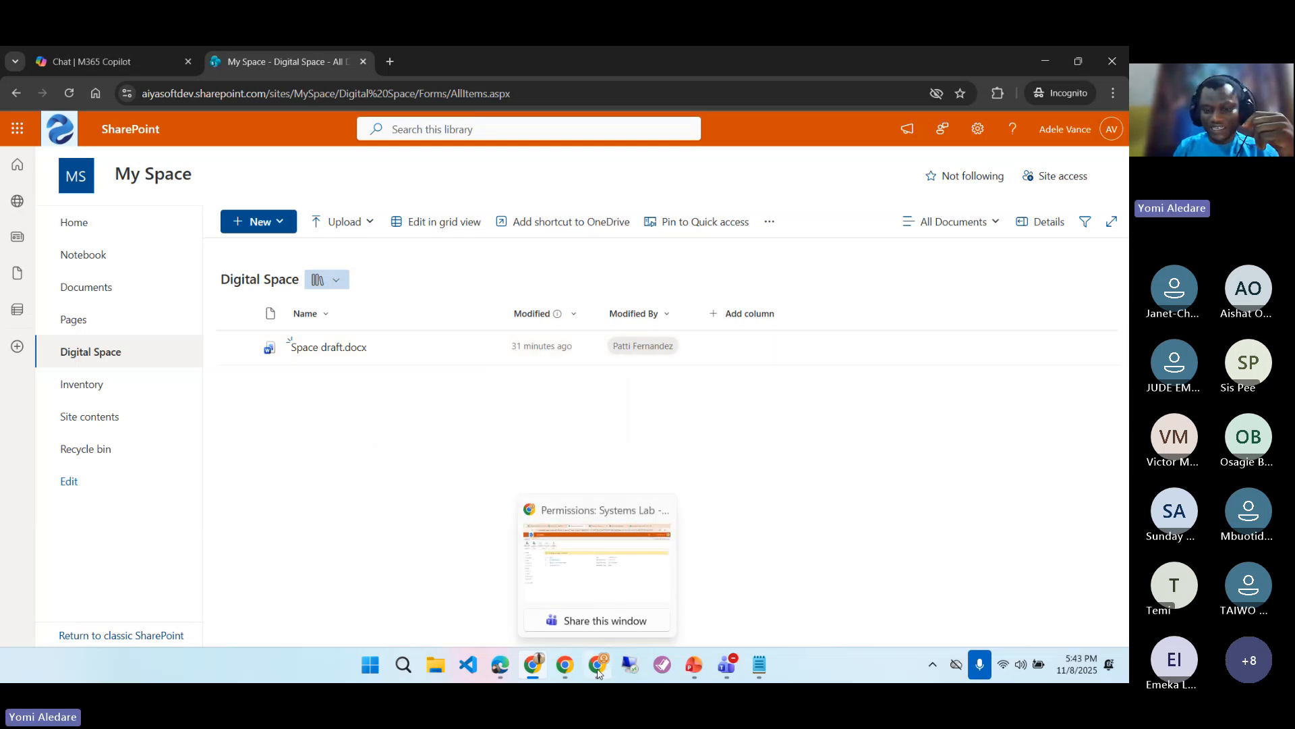
- Start granting permissions on the Systems Lab library and add the incognito window's signed-in user as the invitee
click(599, 673)
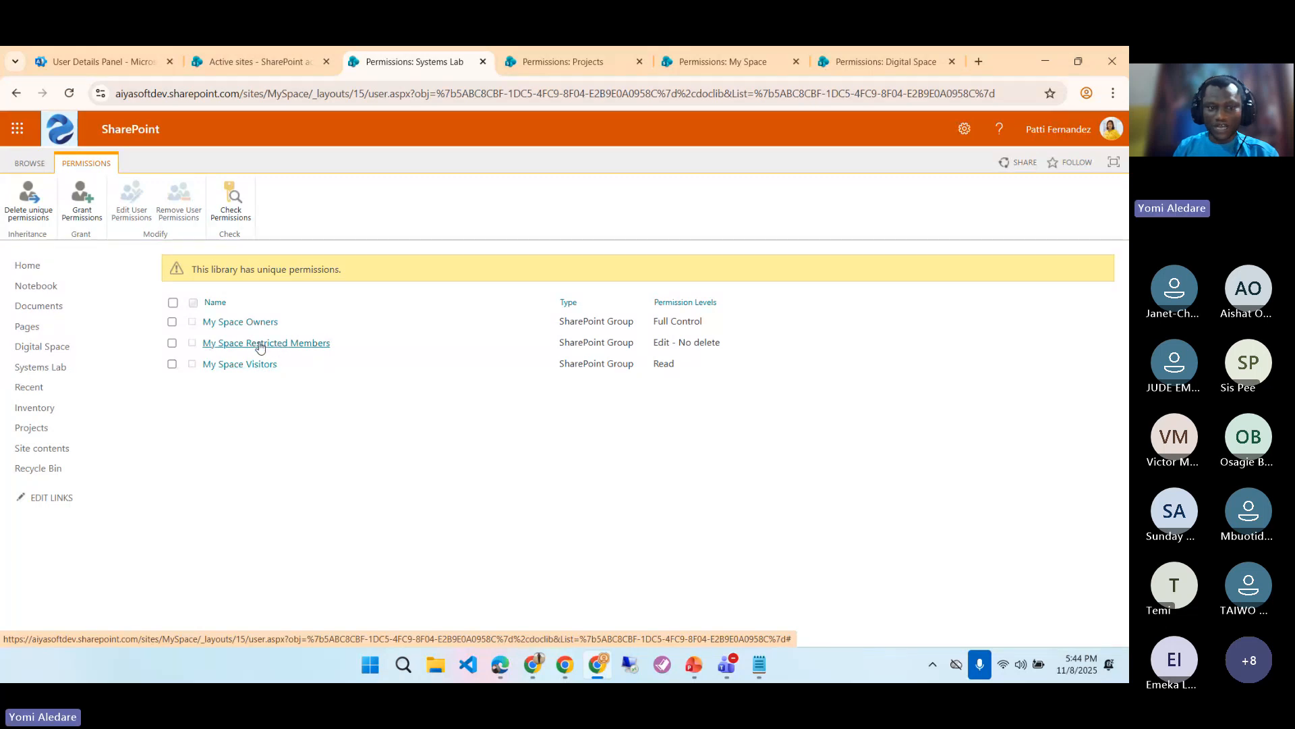
click(87, 221)
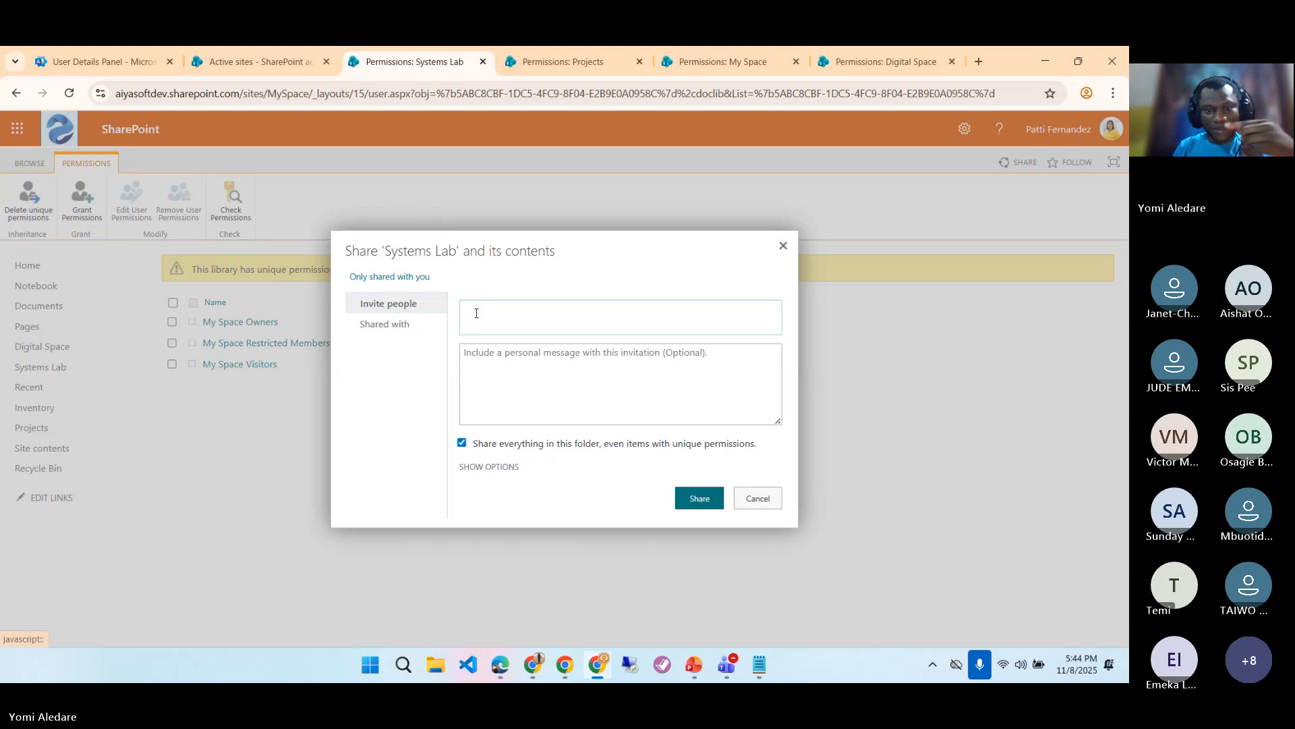
text(ade)
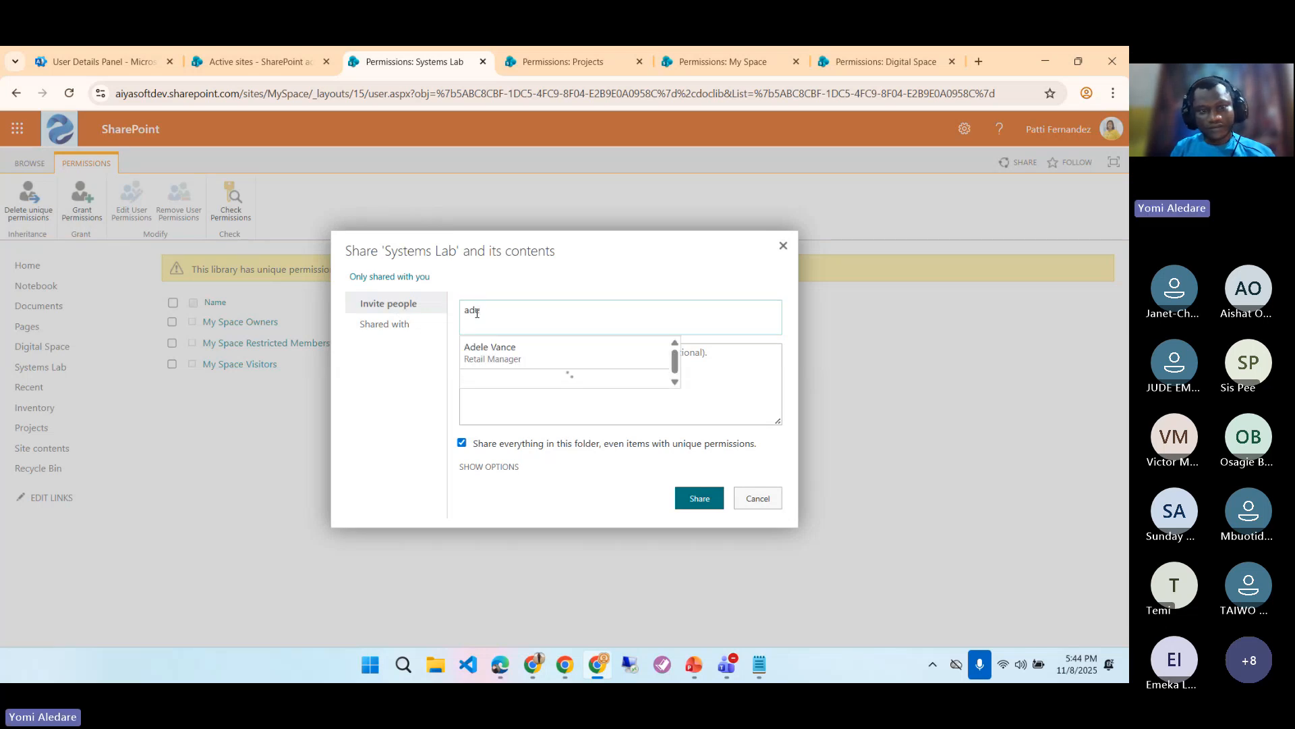
click(526, 349)
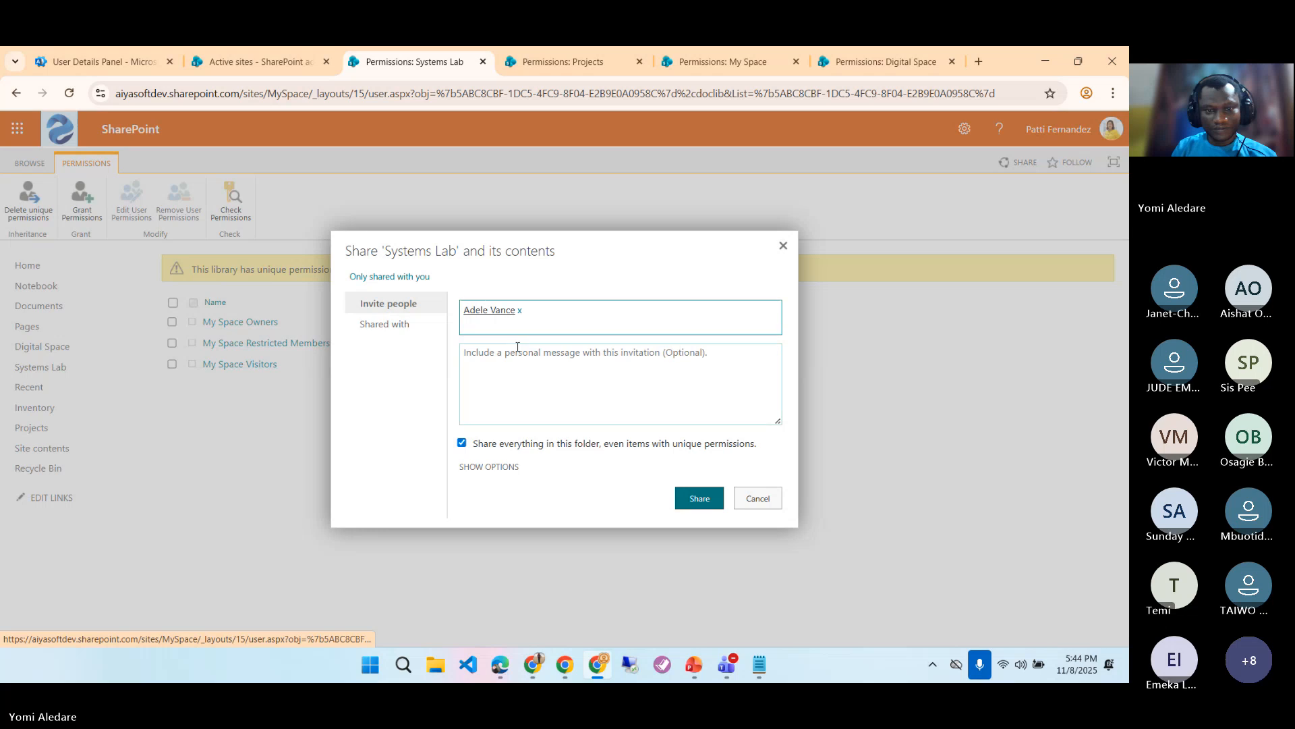
- Set the invitee's permission level to Edit - No delete and share the Systems Lab library
click(498, 466)
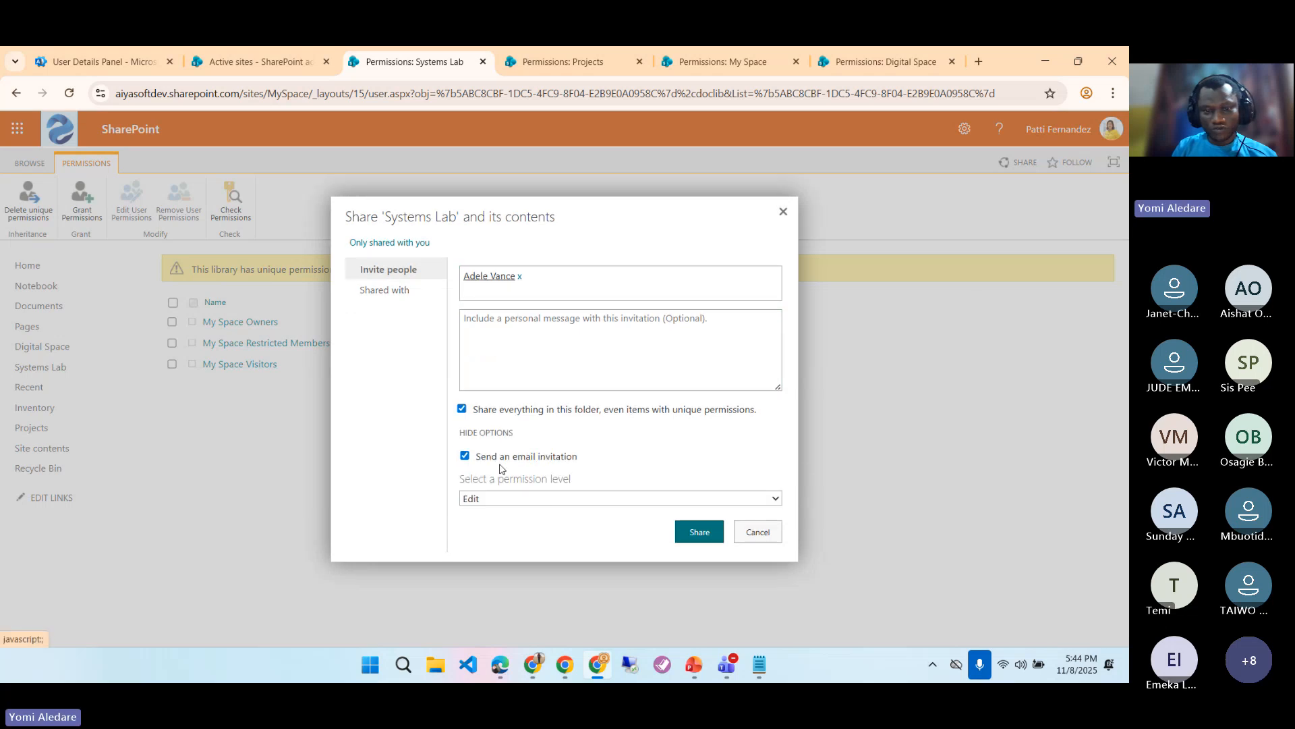
click(547, 498)
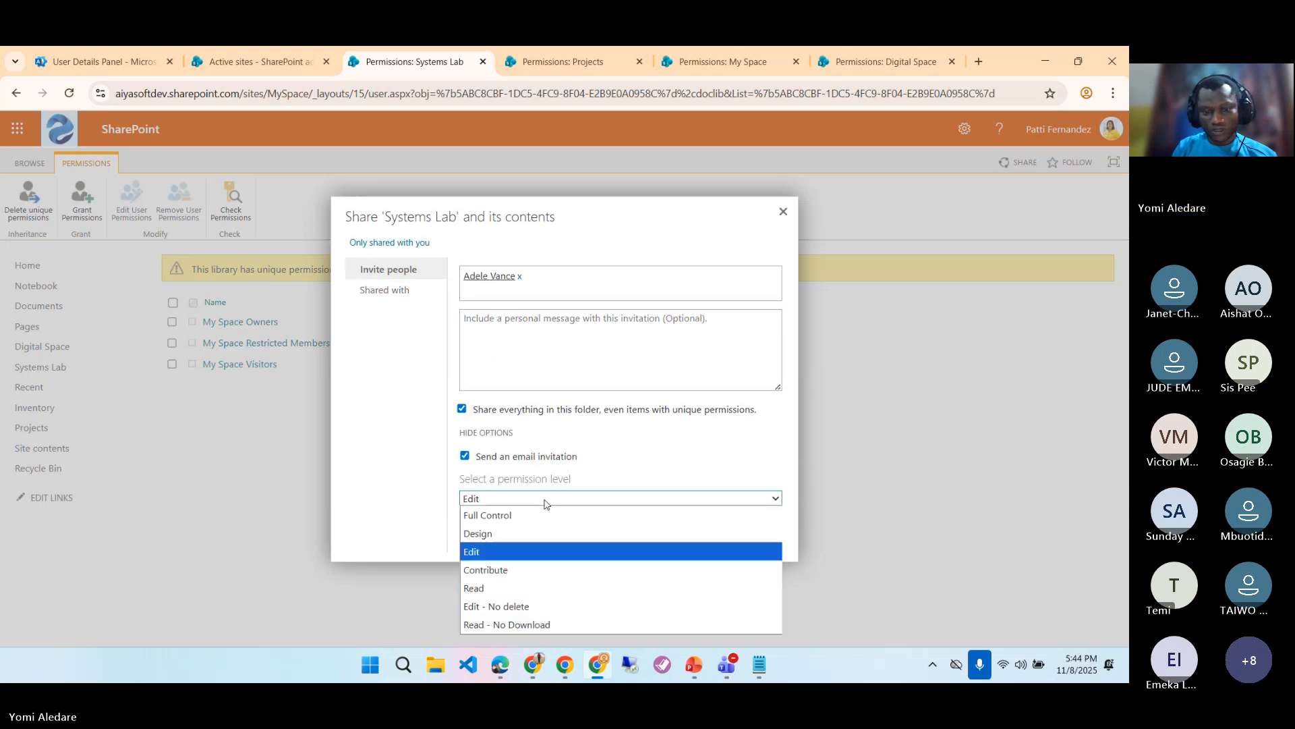
click(529, 611)
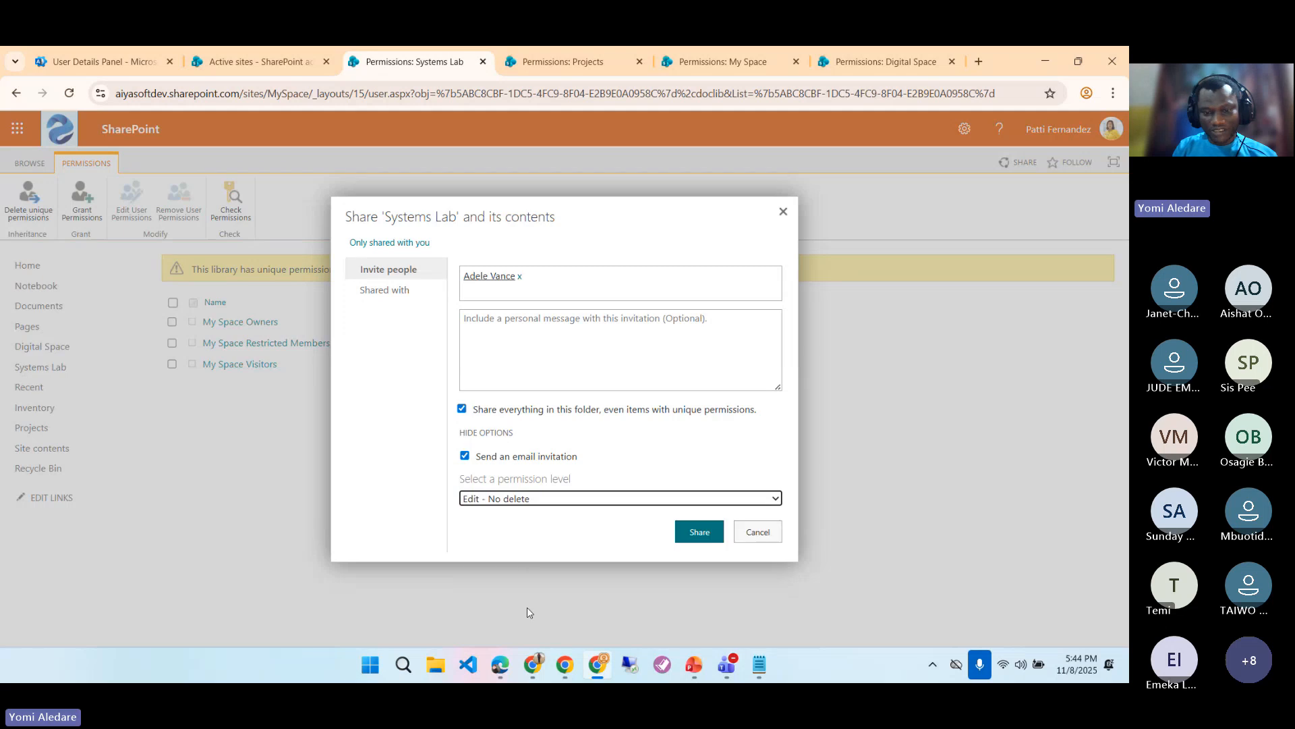
click(602, 498)
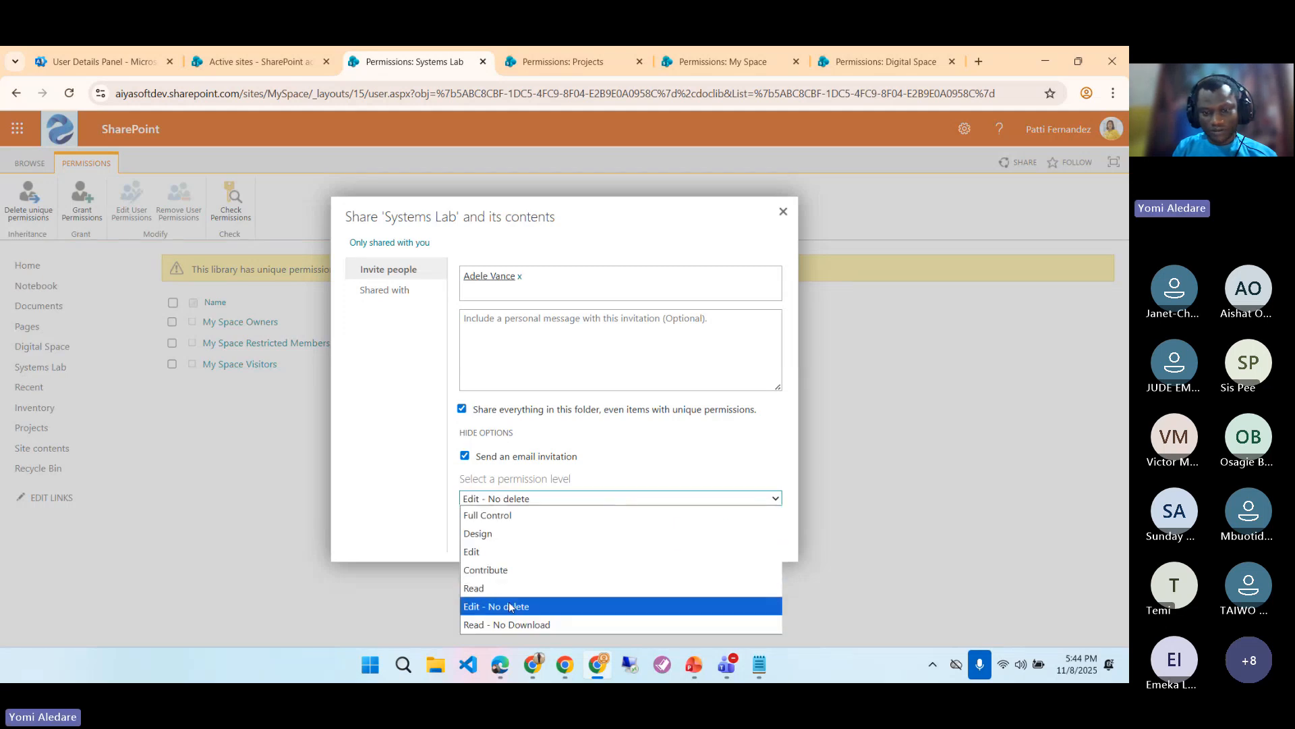
click(647, 606)
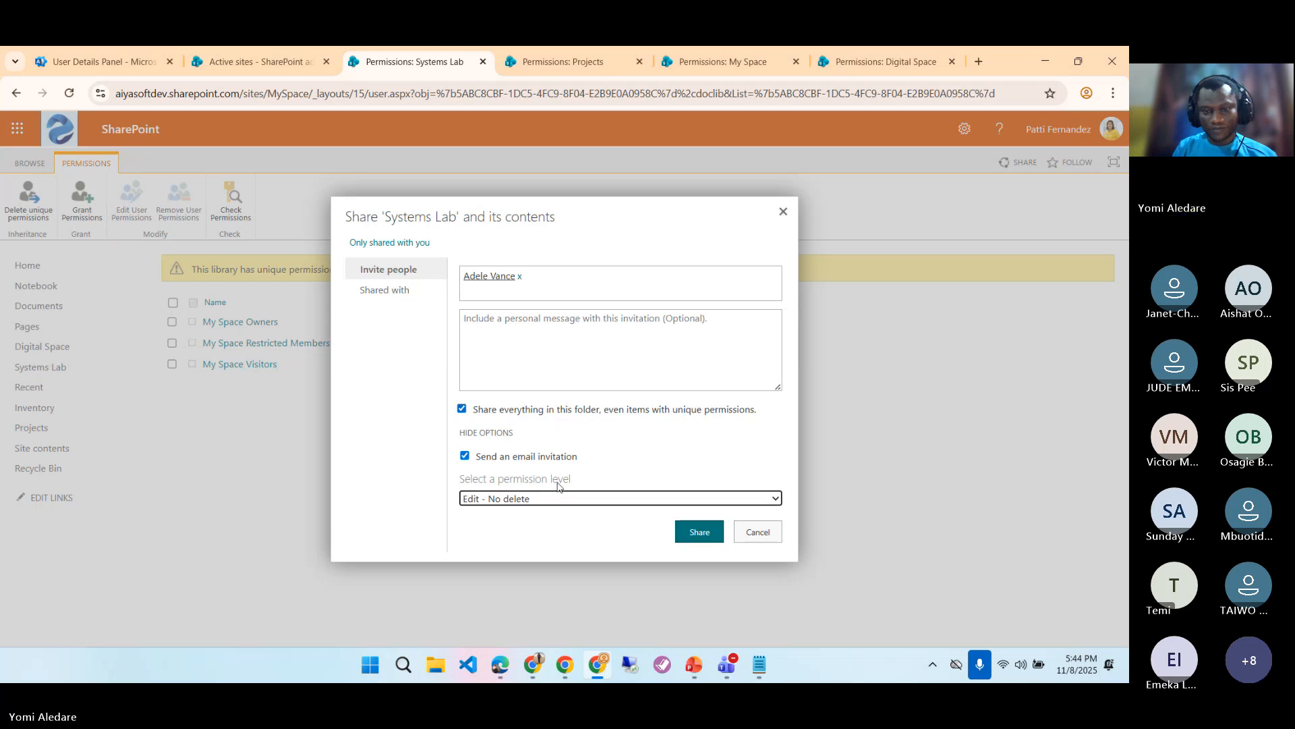
click(696, 531)
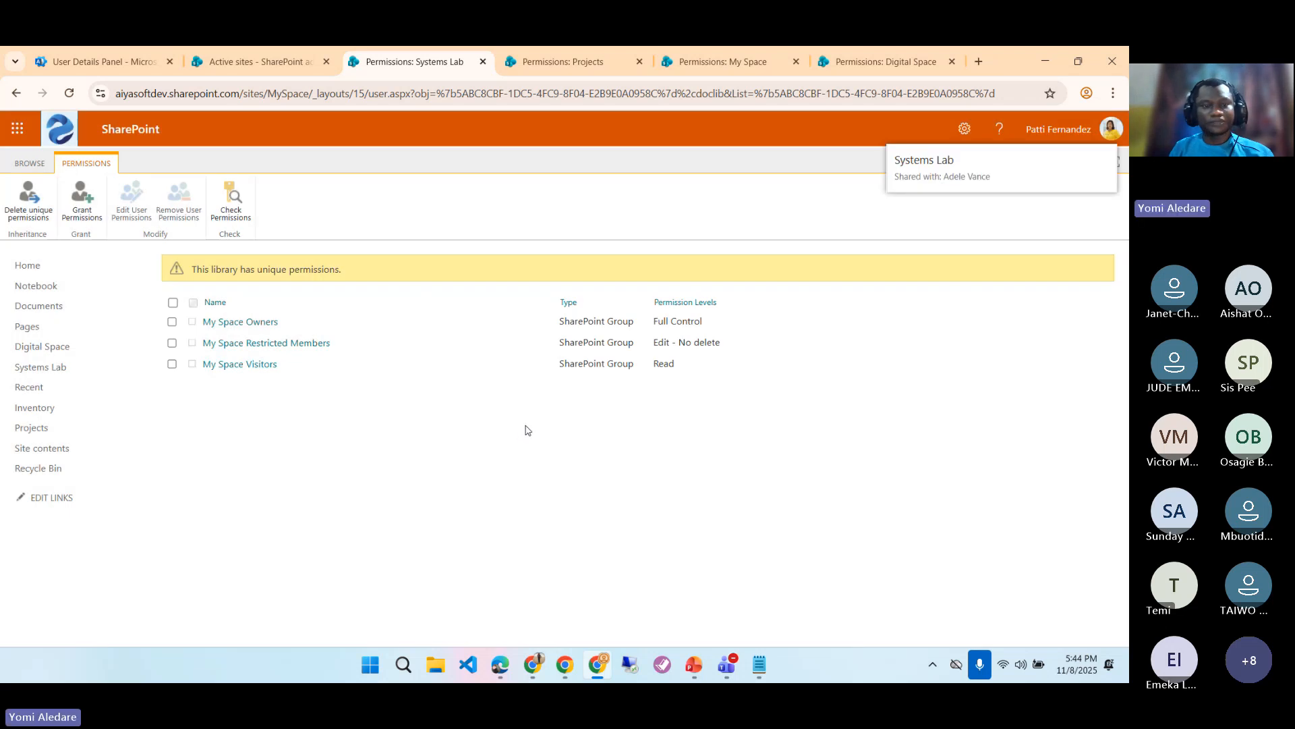
- Reload the Digital Space library in the incognito window and open the Systems Lab library to check the user's access
click(533, 664)
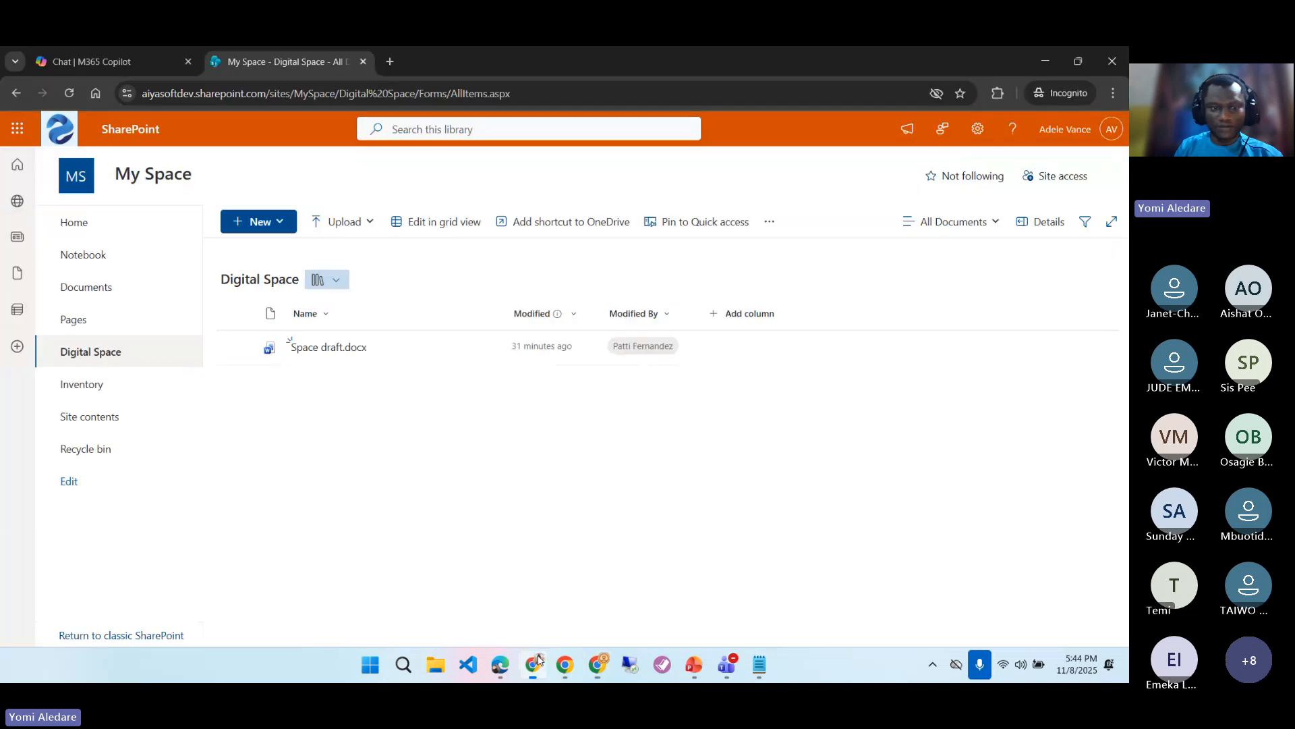
click(69, 95)
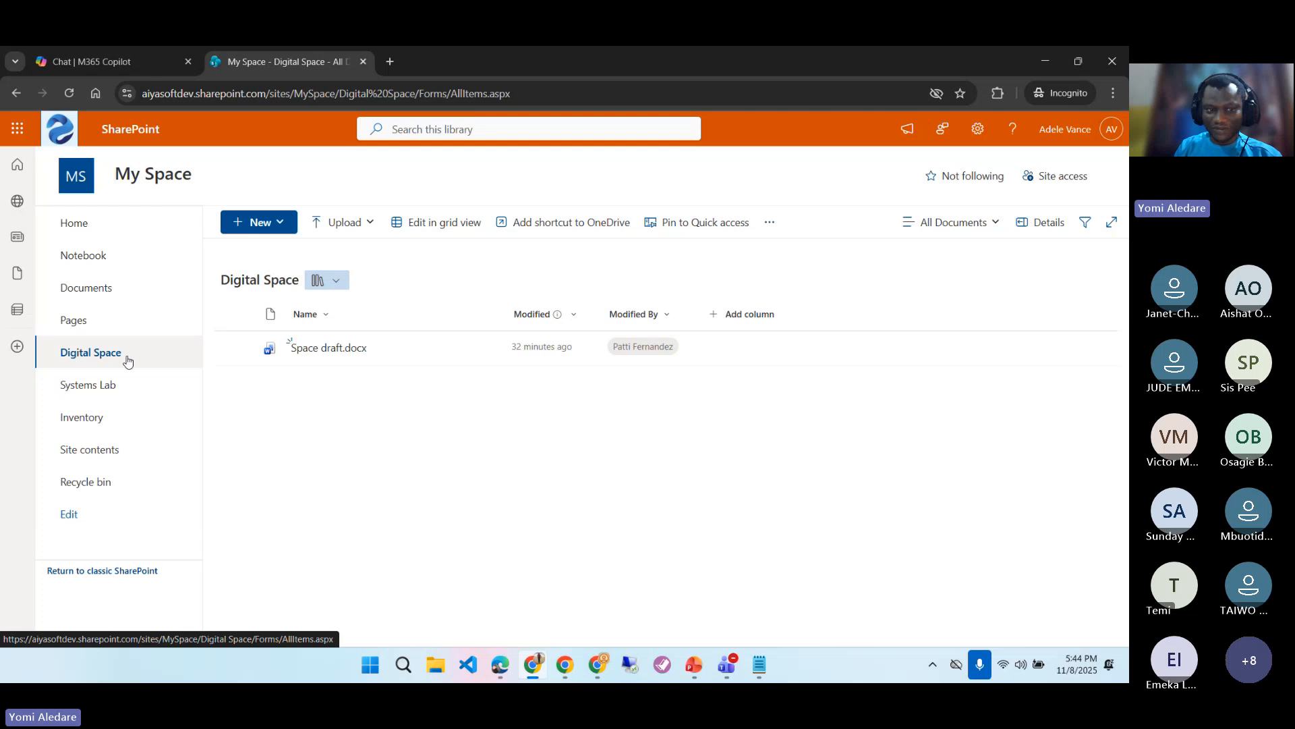
click(119, 388)
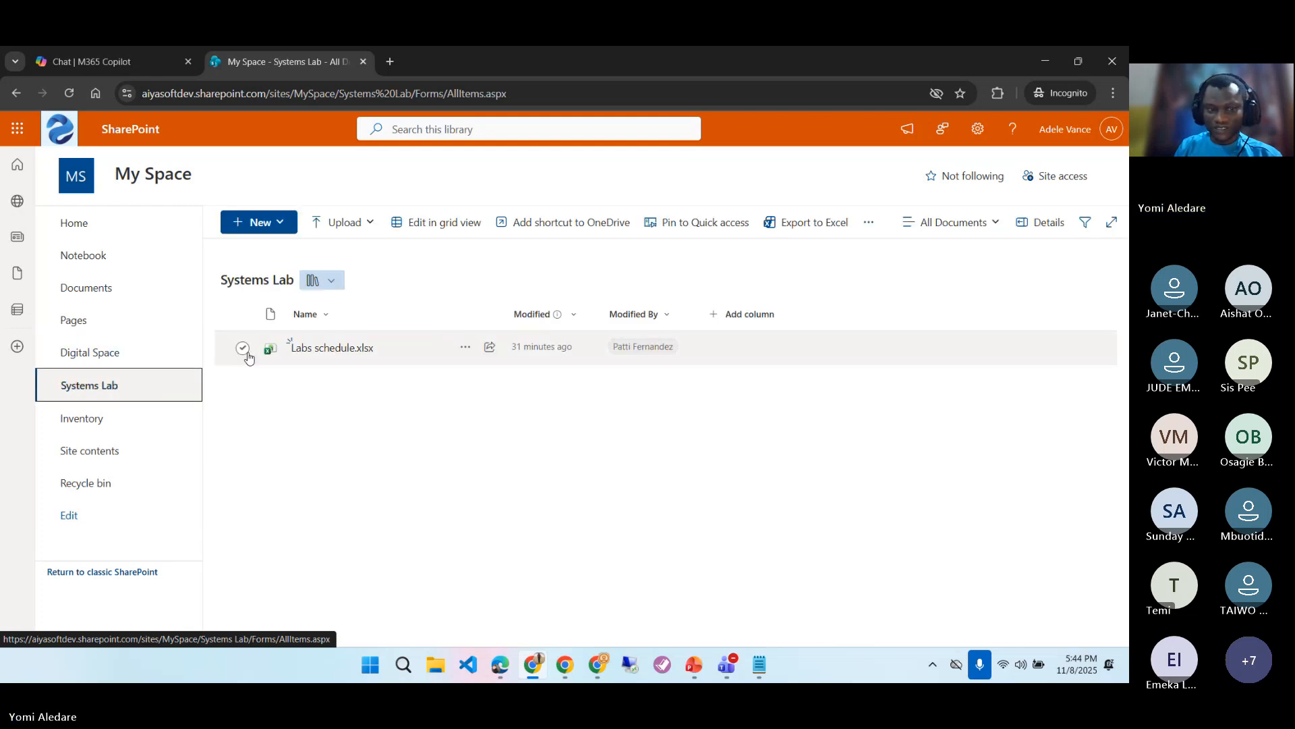
- Compare the file commands offered for Space draft.docx in Digital Space and Labs schedule.xlsx in Systems Lab
click(149, 359)
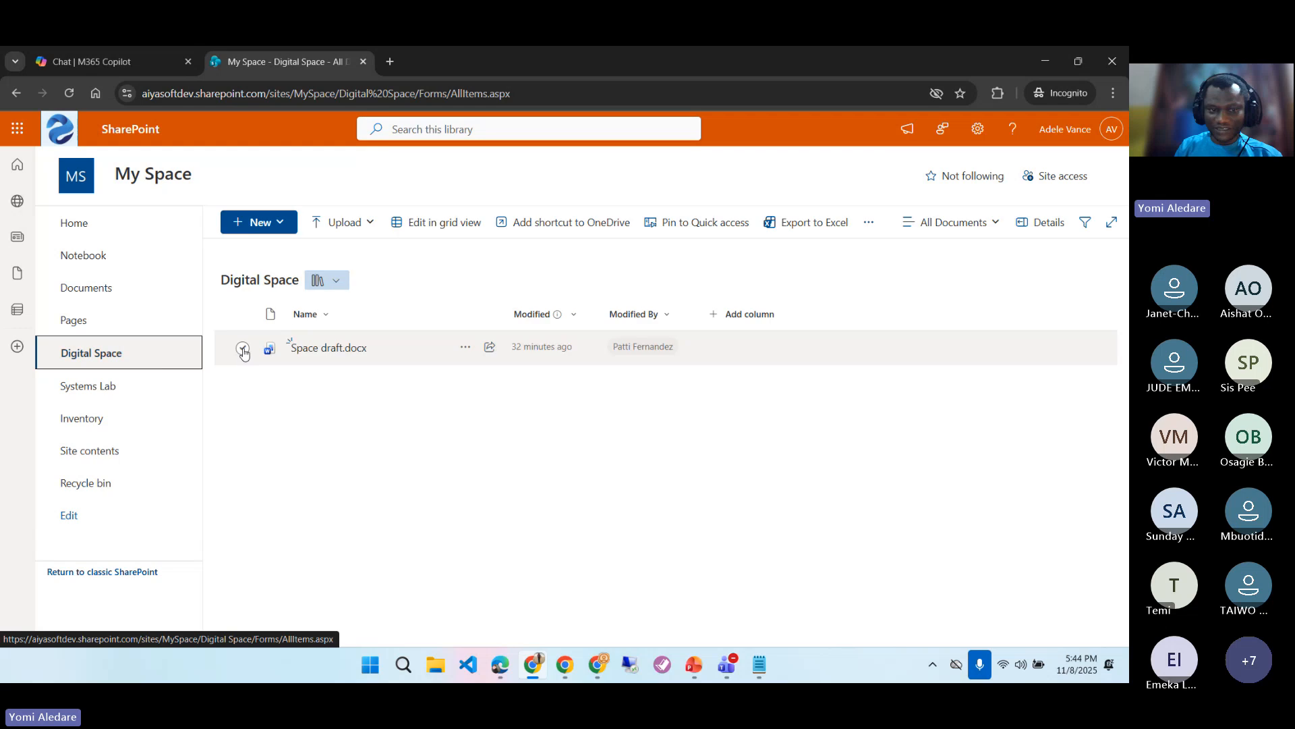
click(243, 348)
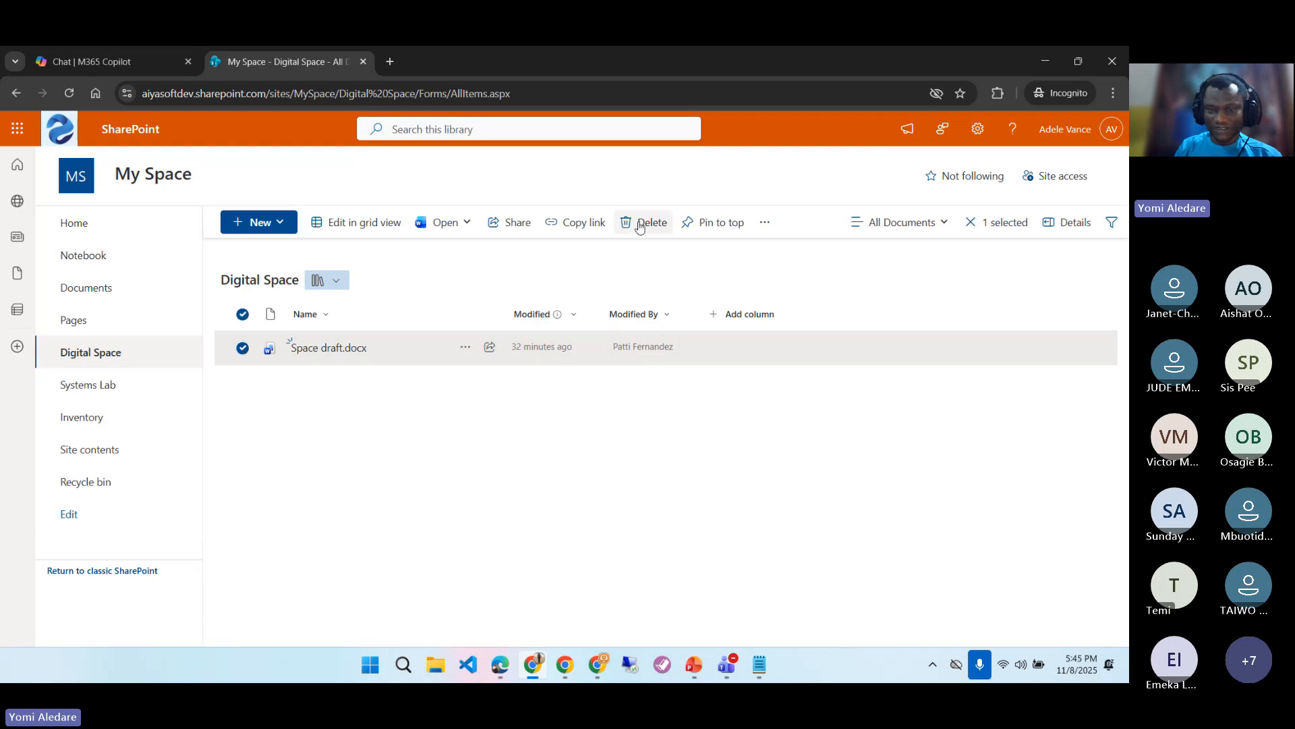
click(124, 386)
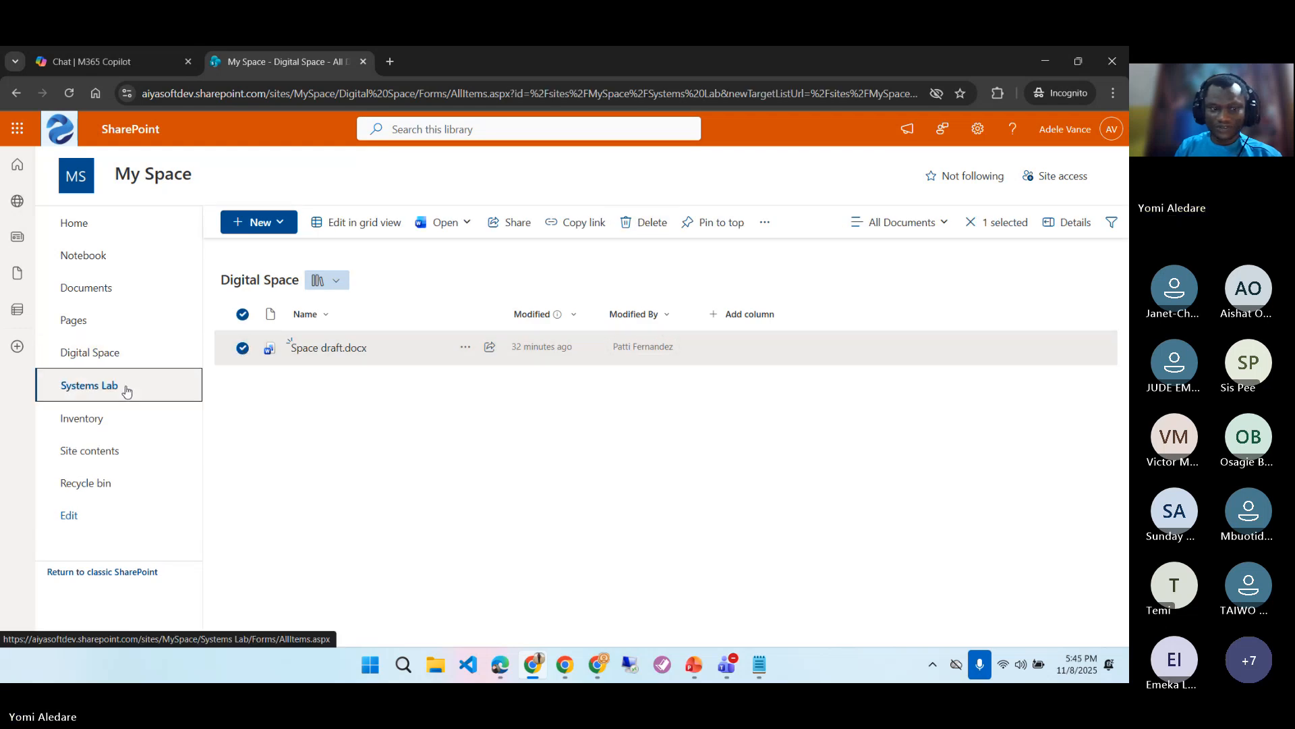
click(243, 348)
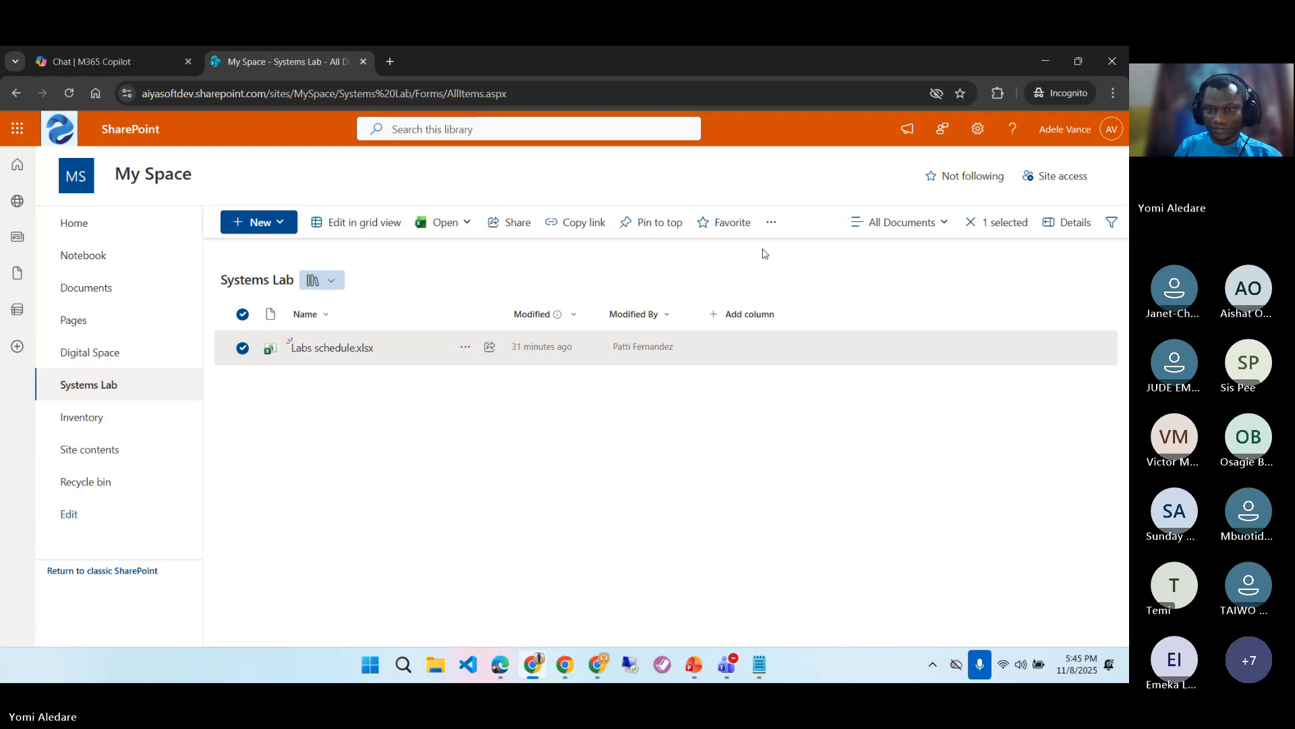
click(771, 222)
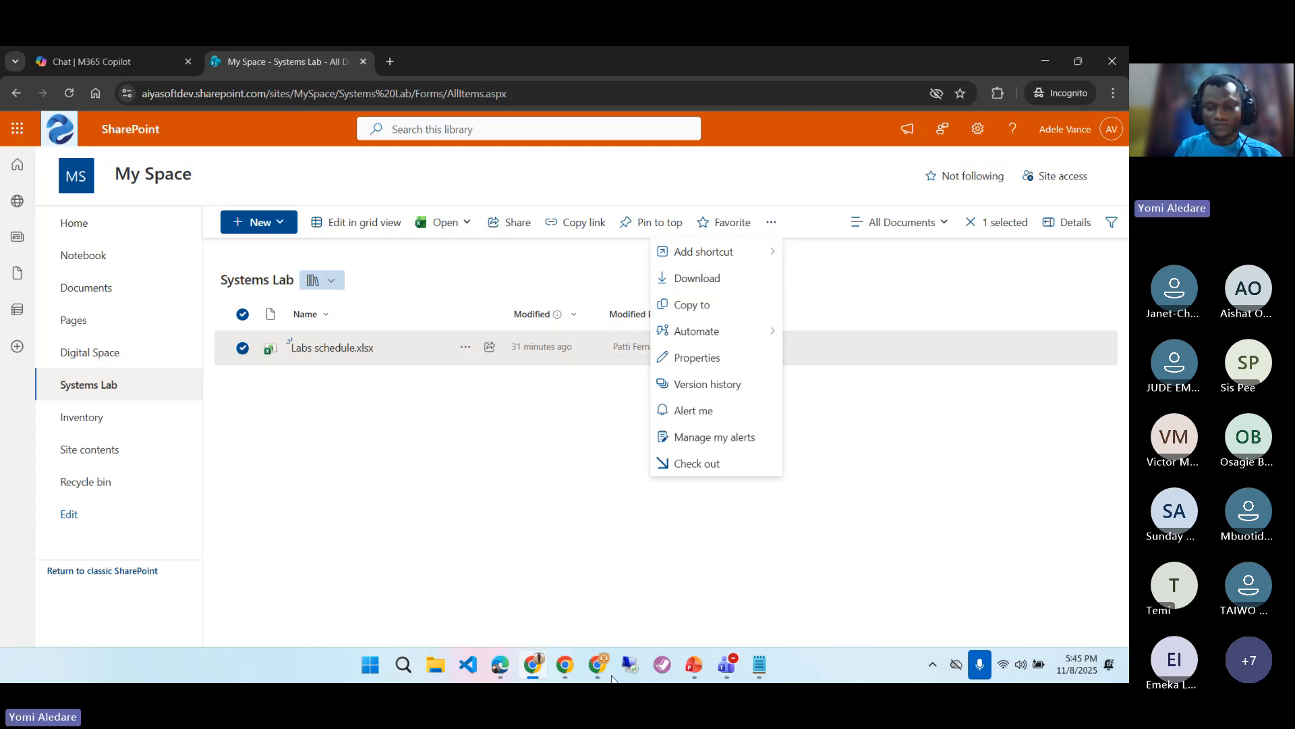
- Switch to the guest window, open Digital Space and examine the commands available for Space draft.docx
click(565, 666)
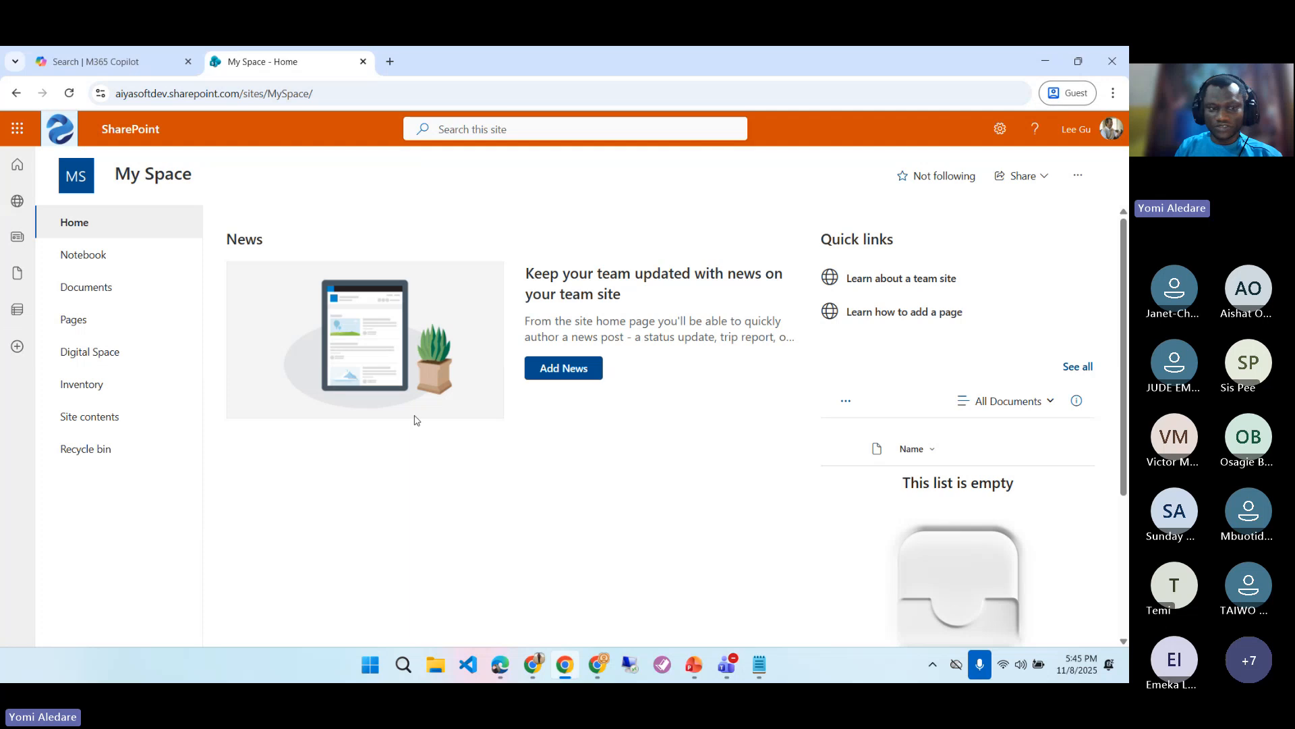
click(120, 357)
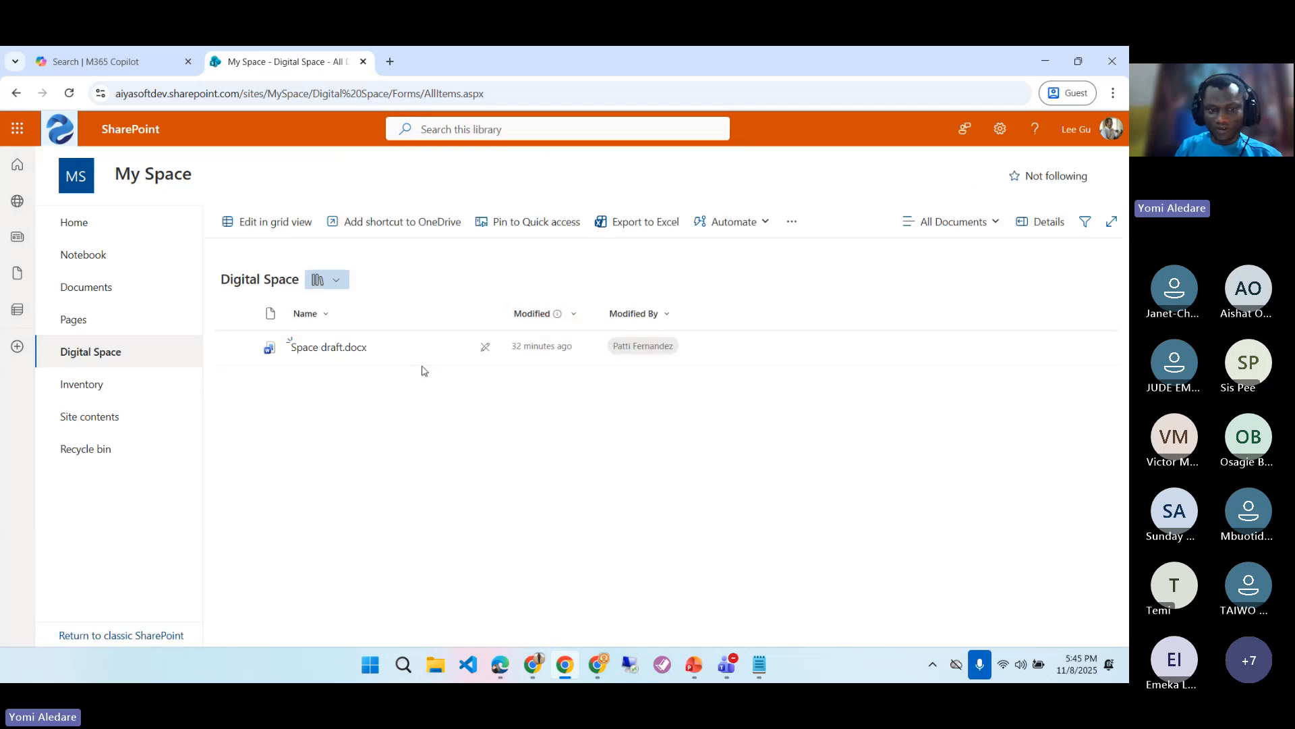
click(242, 348)
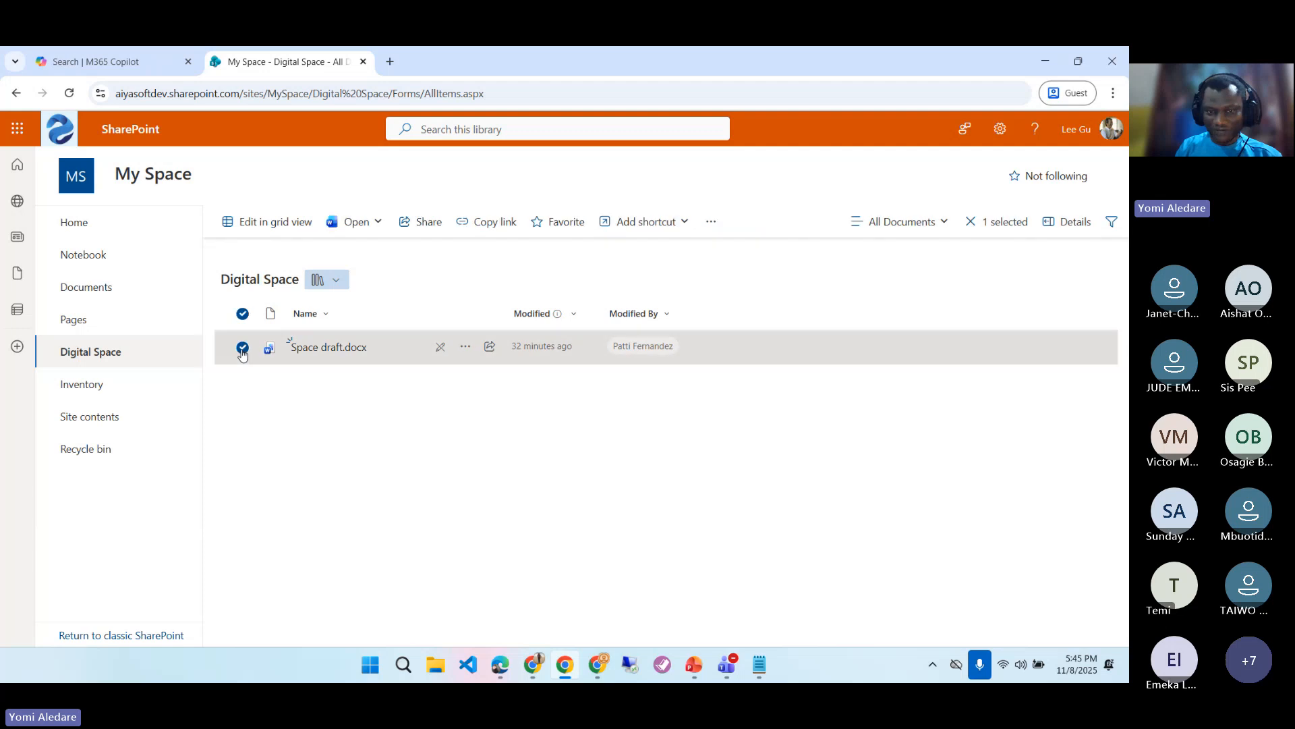
click(713, 222)
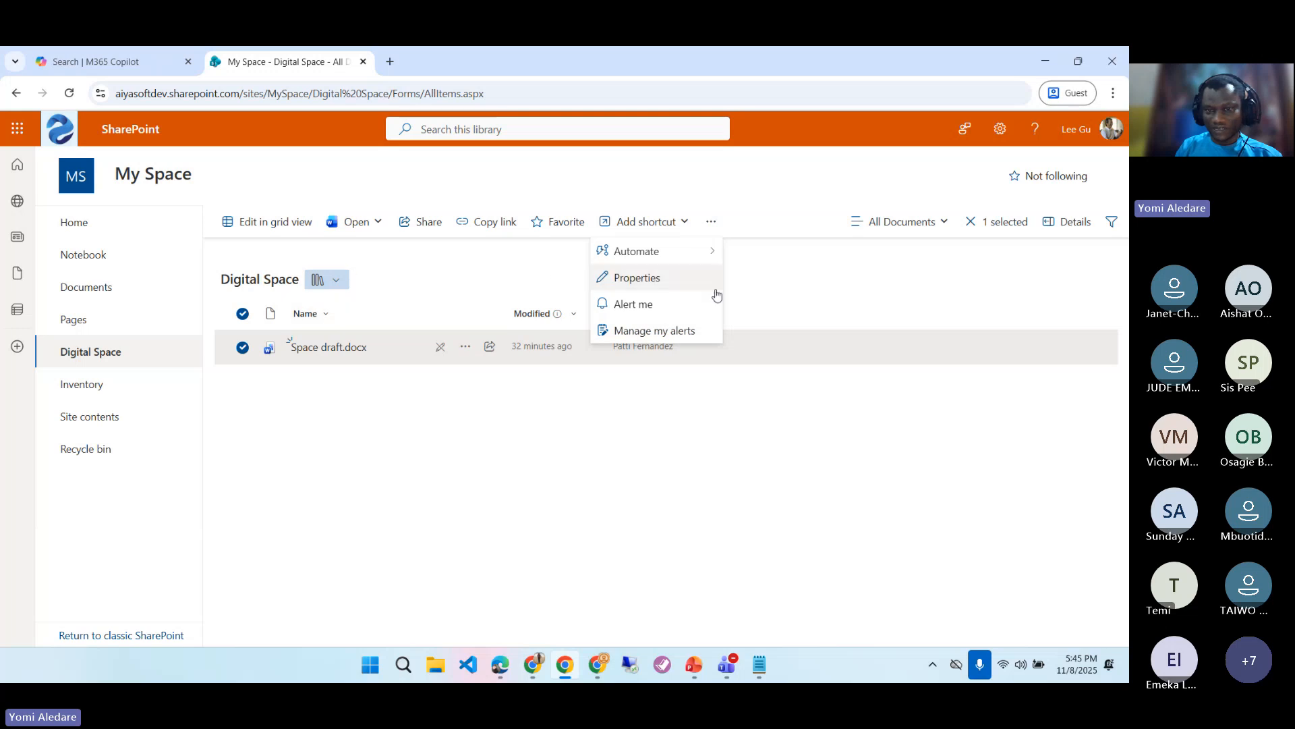
click(346, 417)
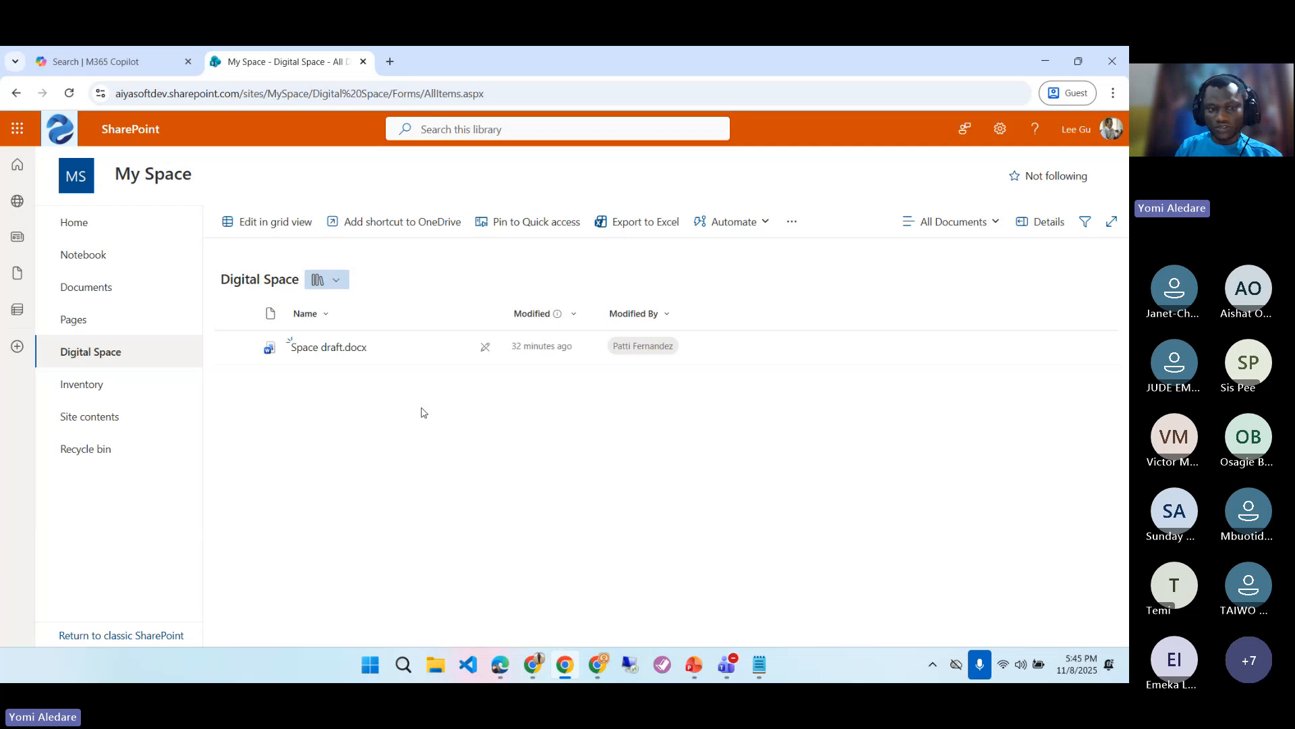
- Return to the site owner's window, start granting permissions on the Projects list and add the guest window's signed-in user as the invitee
click(545, 667)
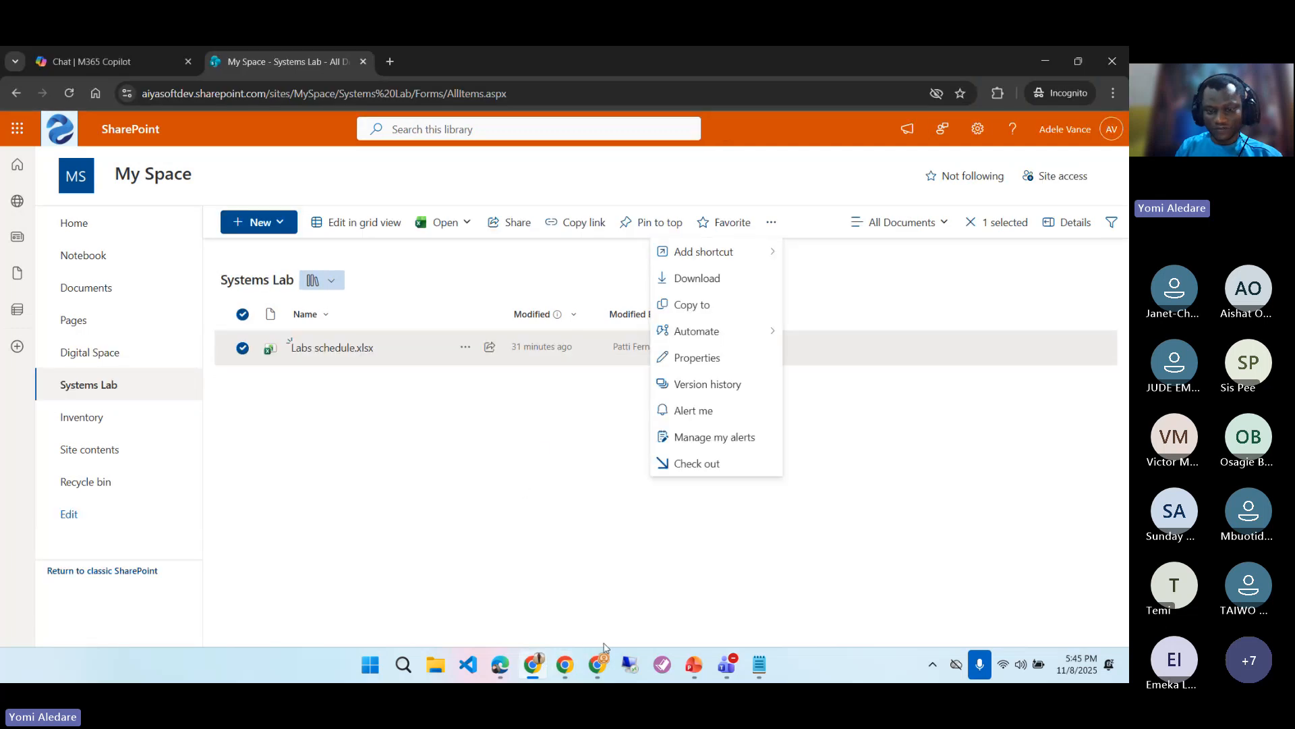
click(603, 665)
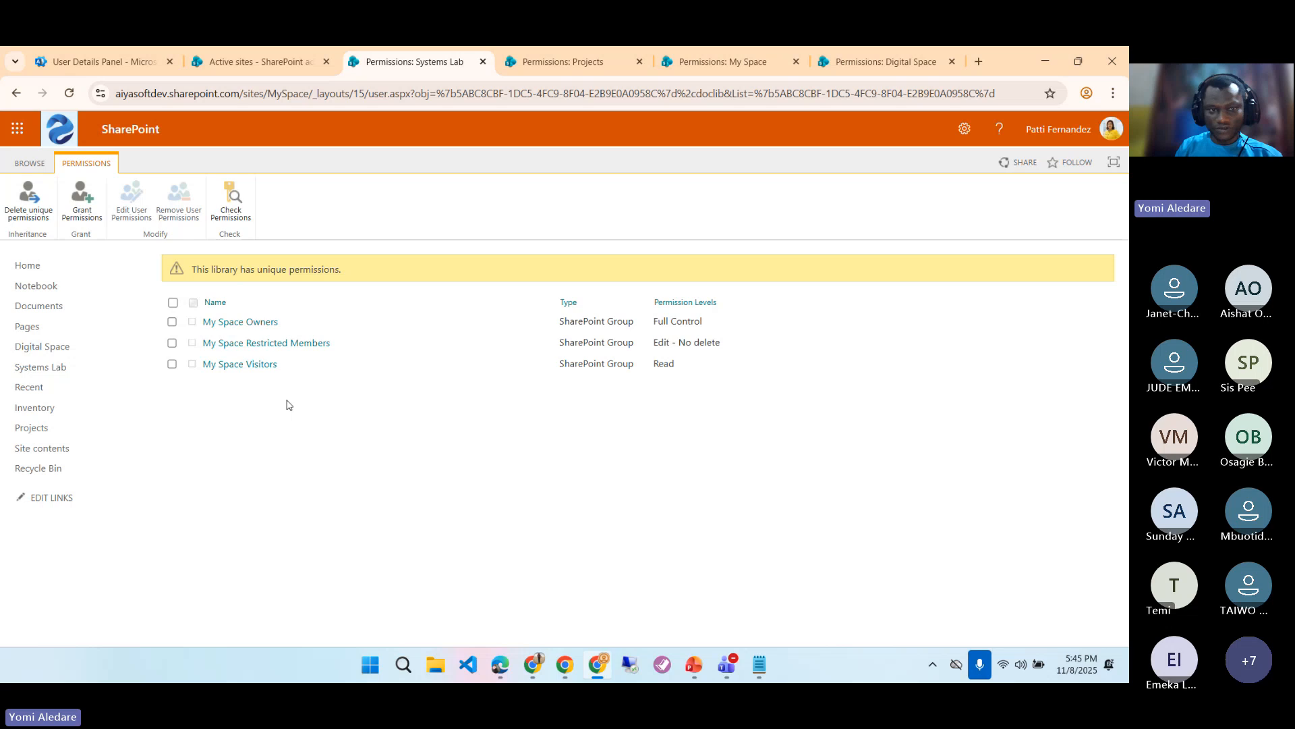
click(559, 65)
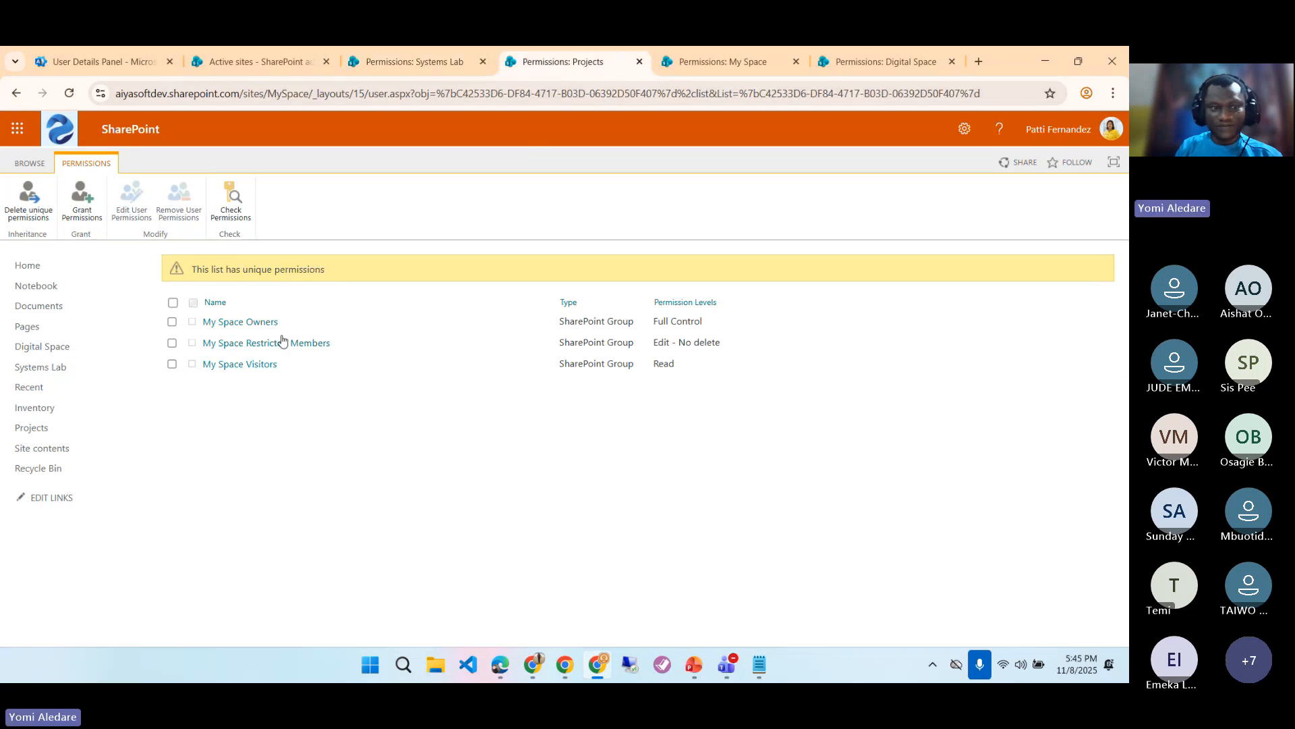
click(93, 216)
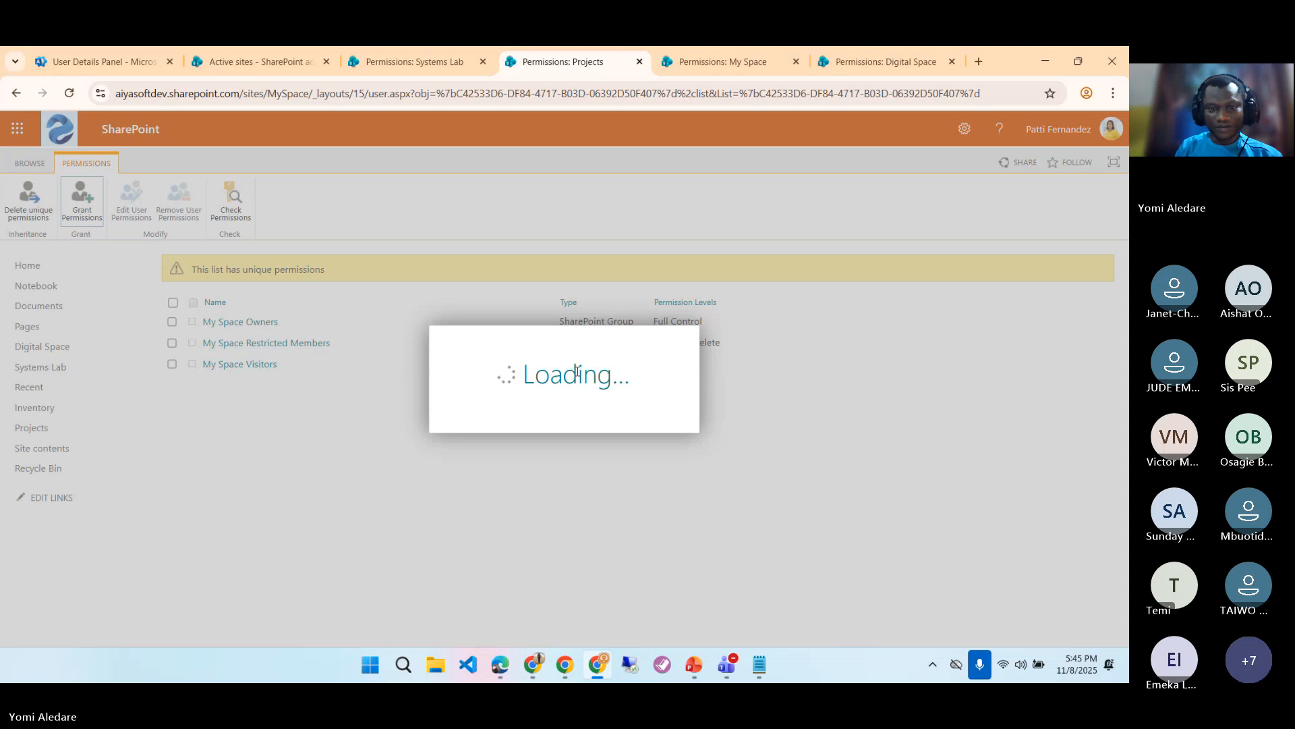
click(512, 326)
text(le)
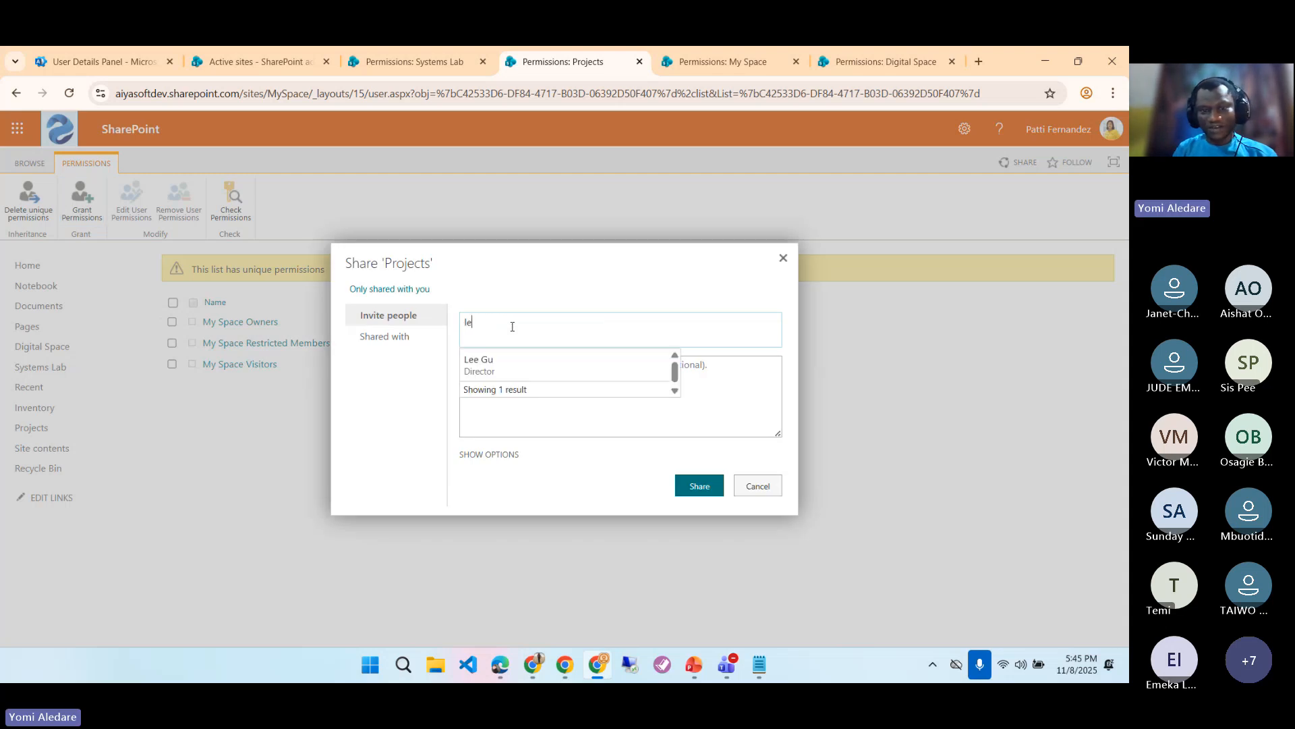
click(505, 363)
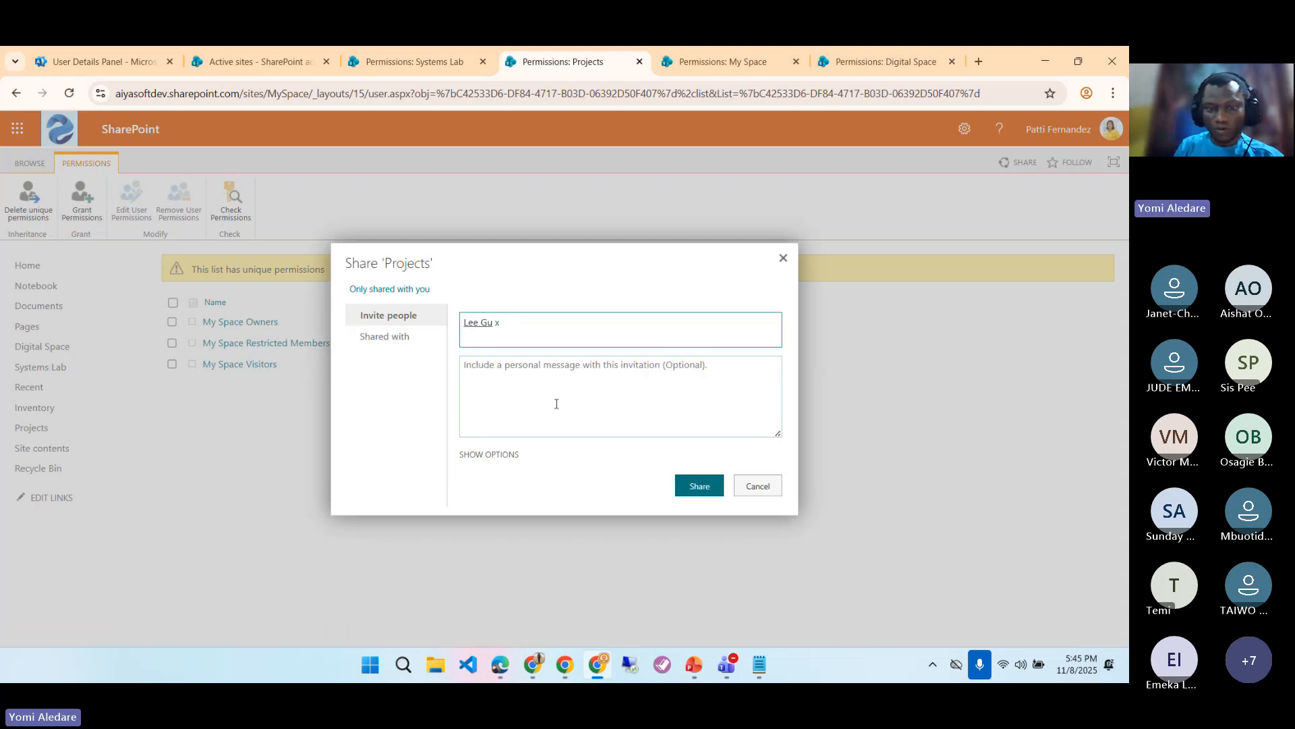
- Set the invitee's permission level to Edit and share the Projects list
click(509, 455)
click(534, 486)
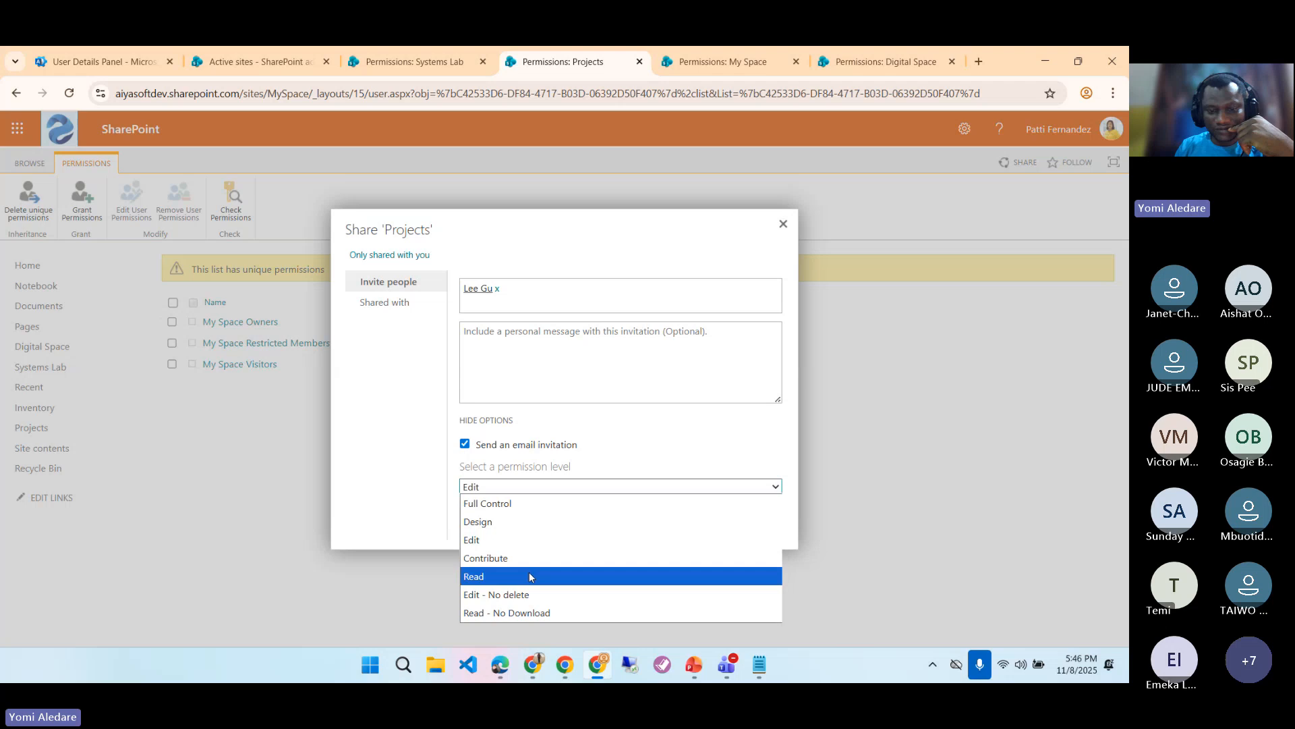
click(529, 538)
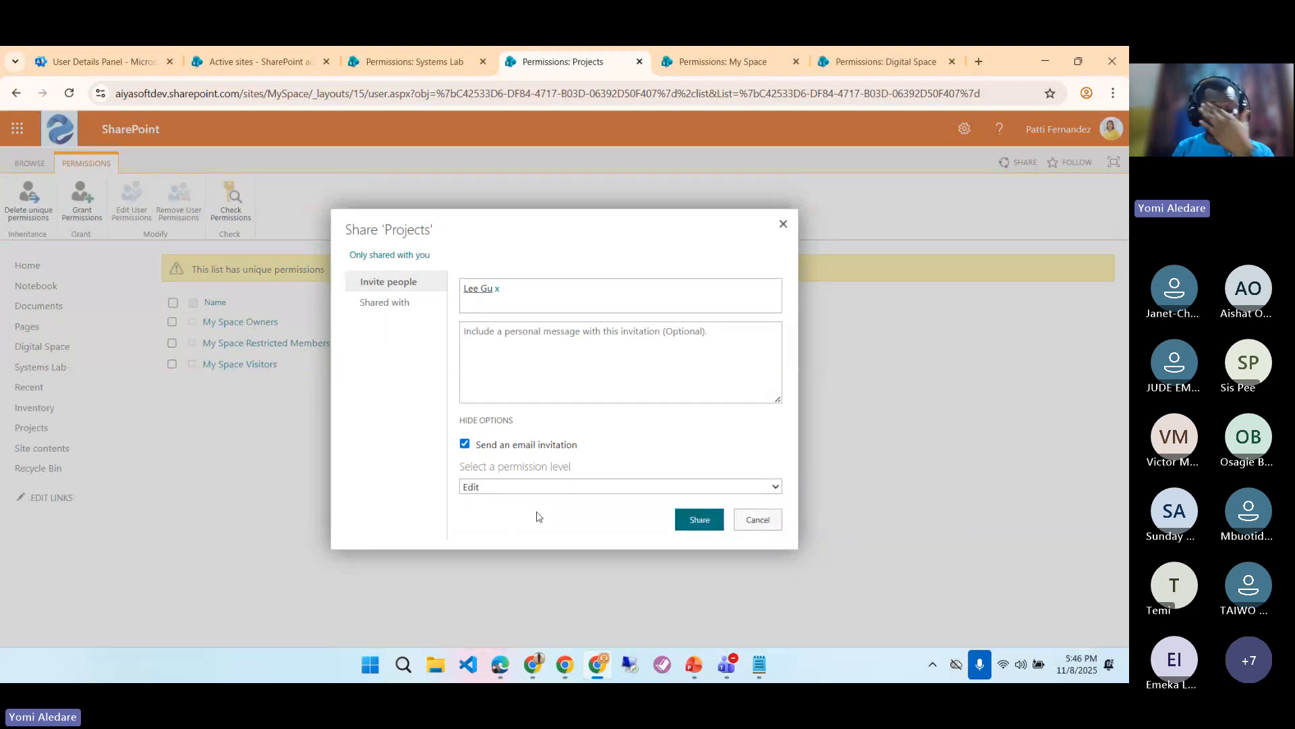
click(700, 519)
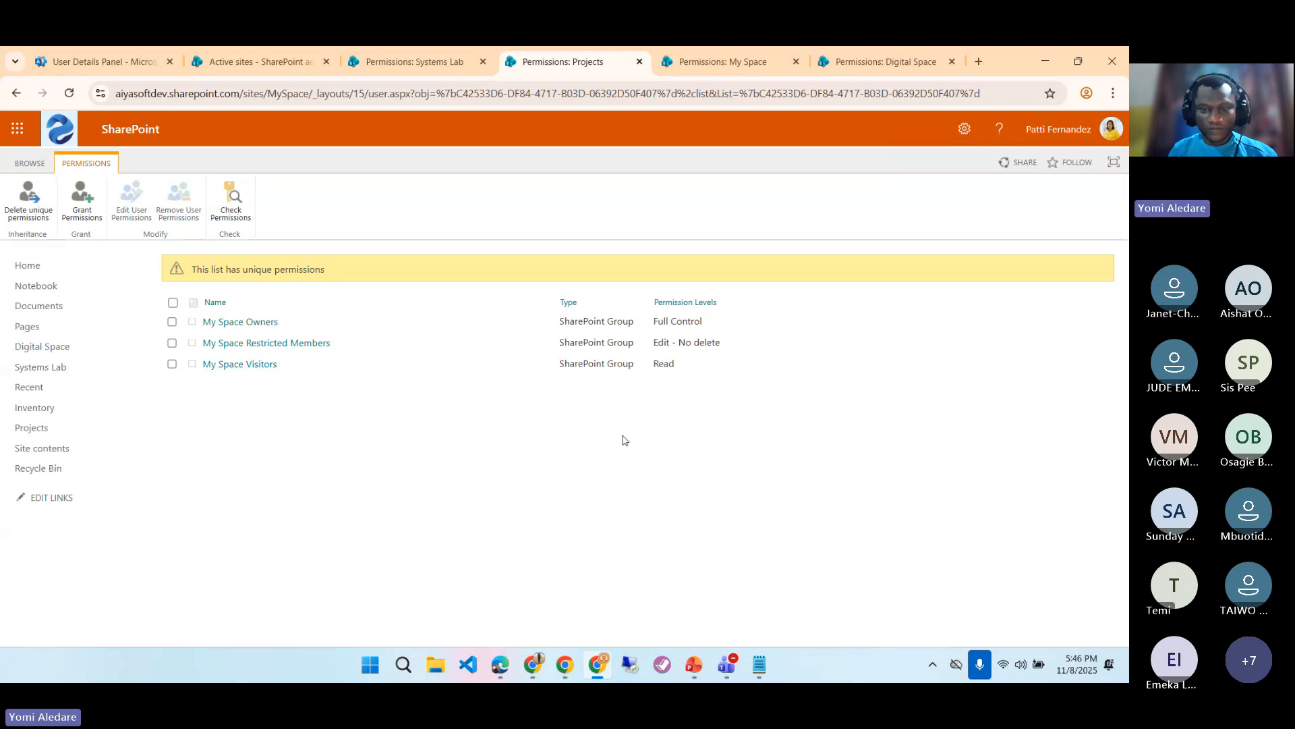
- View the My Space Owners group's members, then reload Digital Space in the guest window and open the Projects list
click(259, 323)
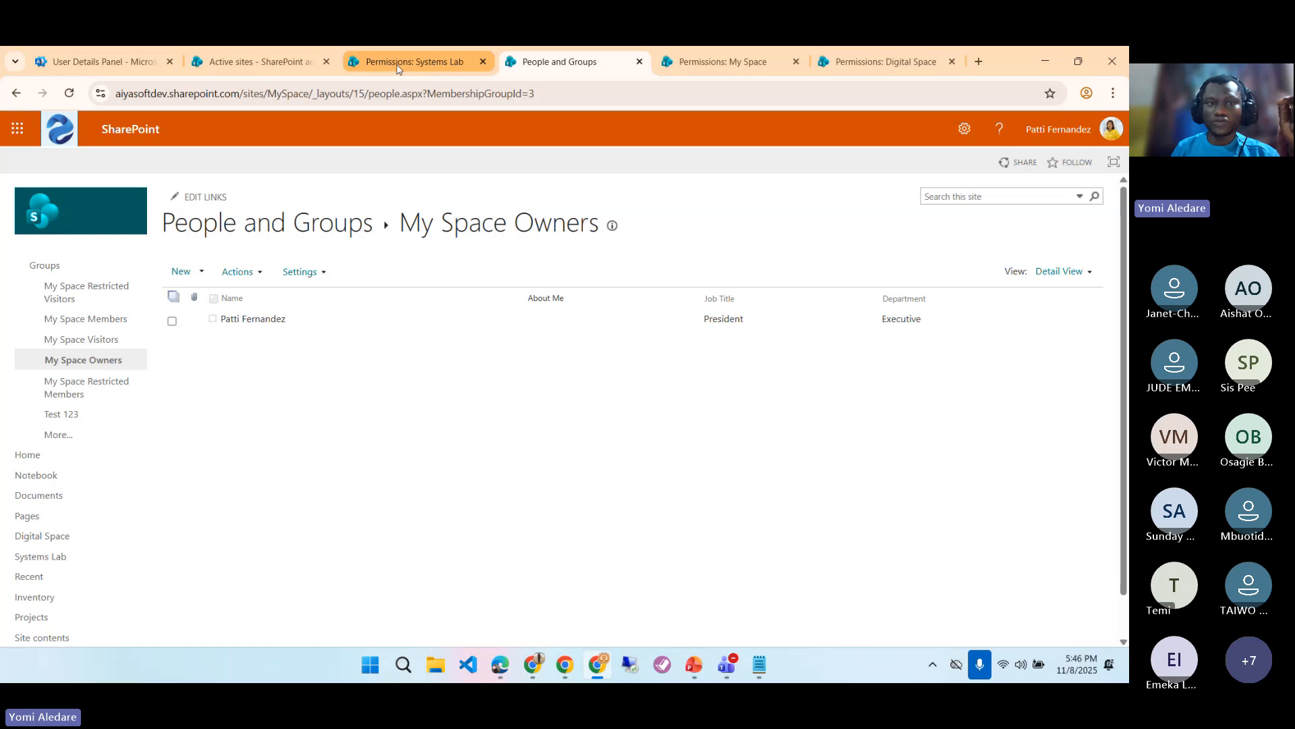
click(567, 667)
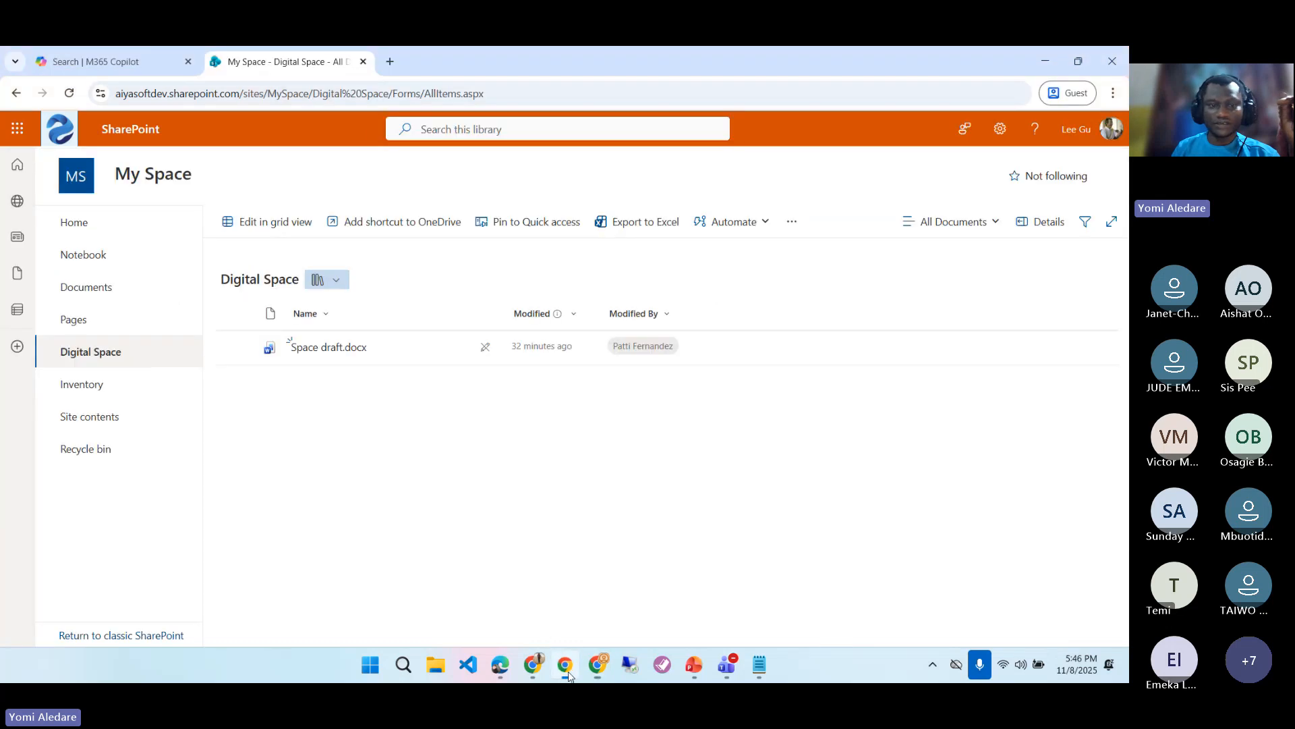
click(70, 93)
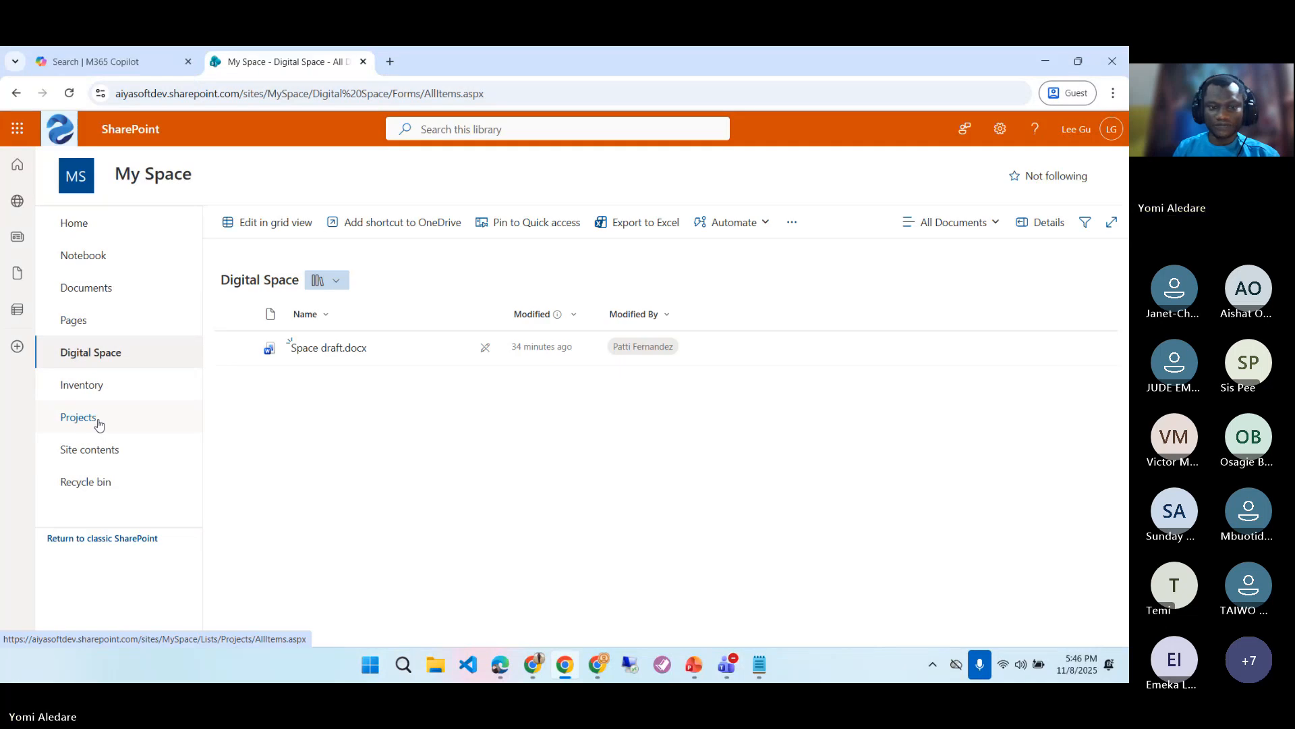
click(98, 419)
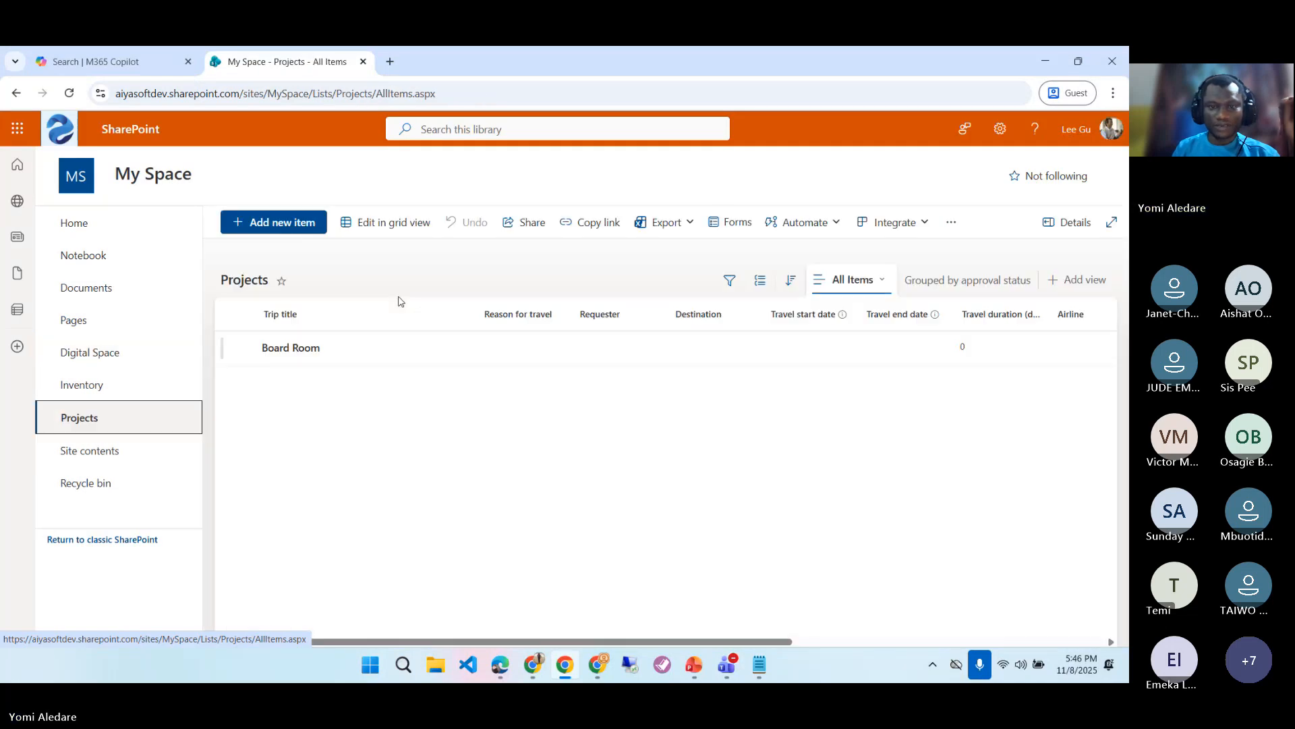
- Open the Board Room item in Projects and set its destination to Lagos Central Mosque
click(298, 348)
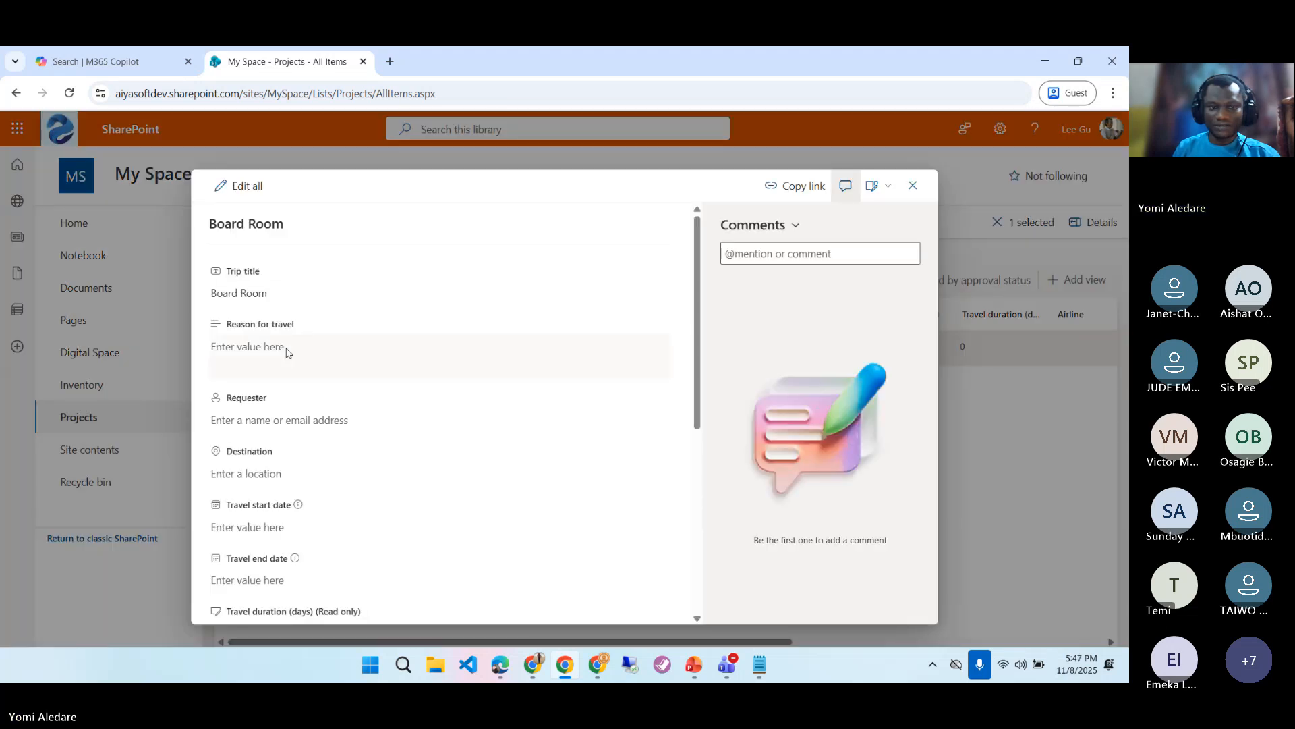
click(262, 411)
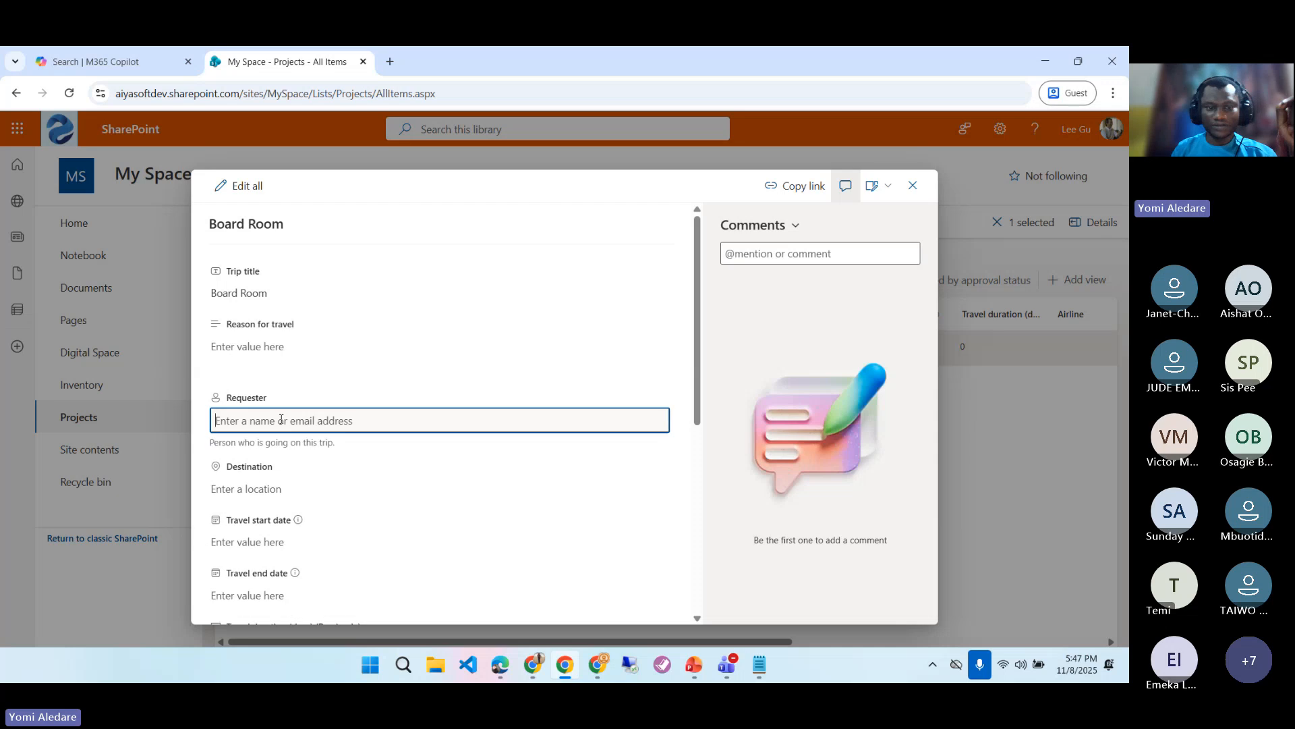
click(289, 490)
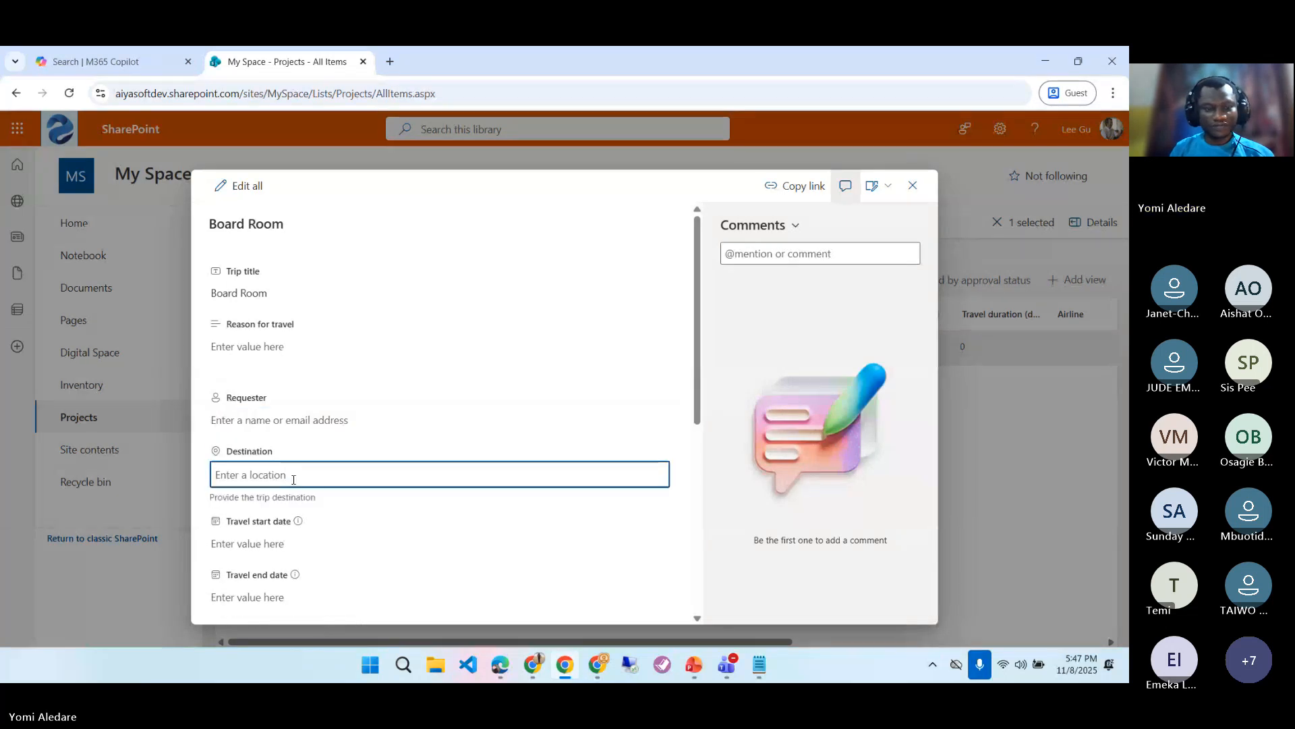
text(Lagos)
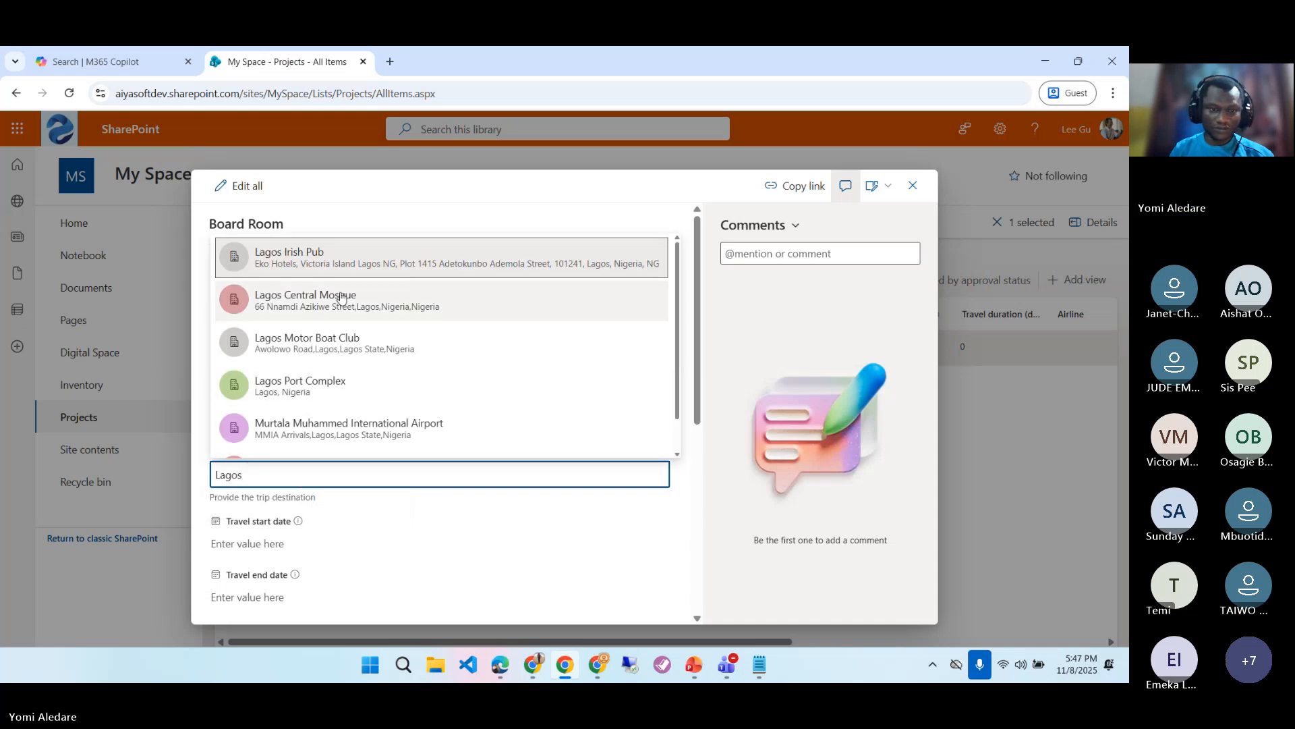
click(337, 301)
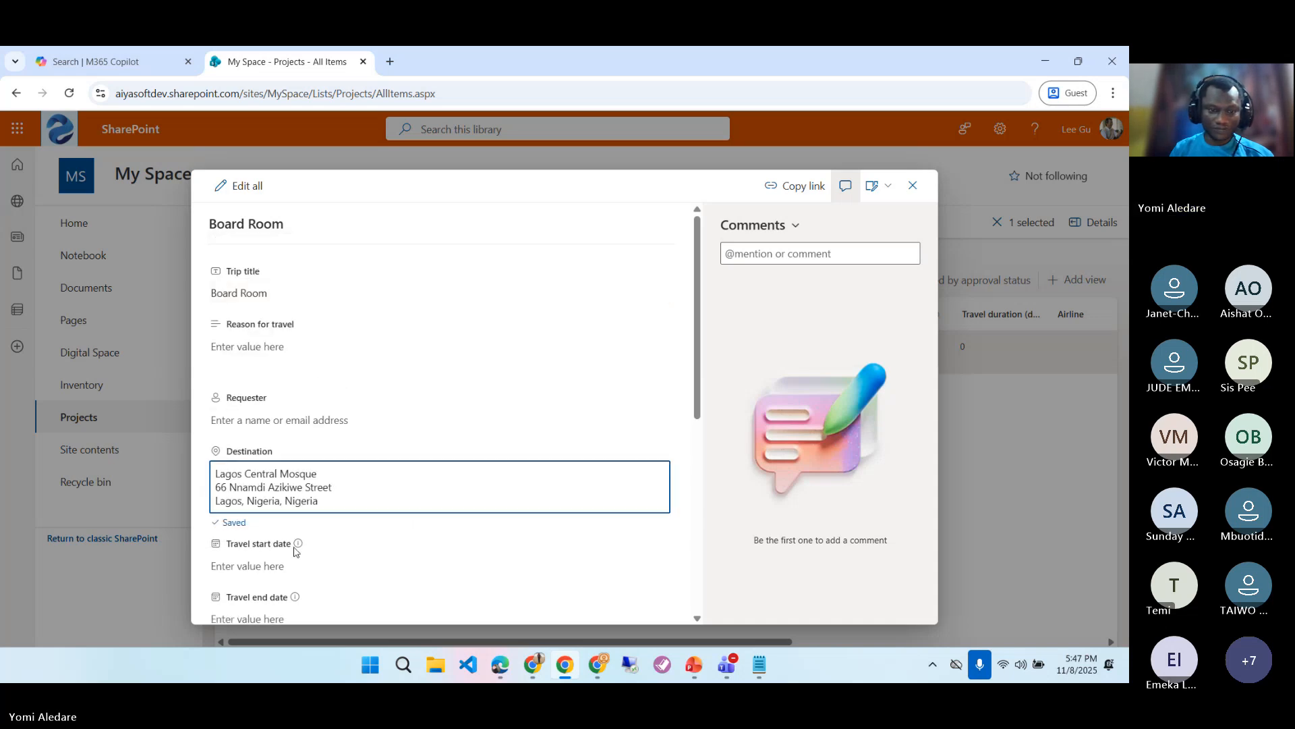
- Set the Board Room item's travel start date to November 8, 2025 and its travel end date to November 29
click(263, 553)
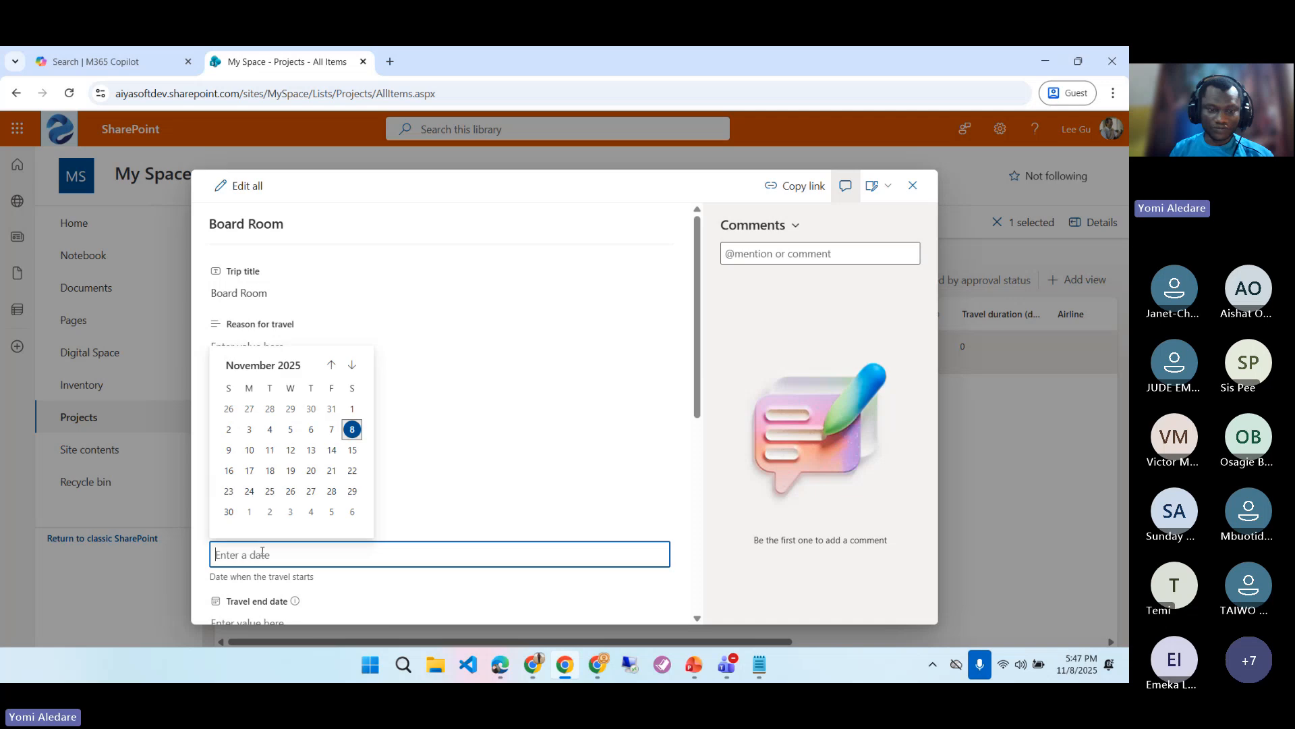
click(352, 430)
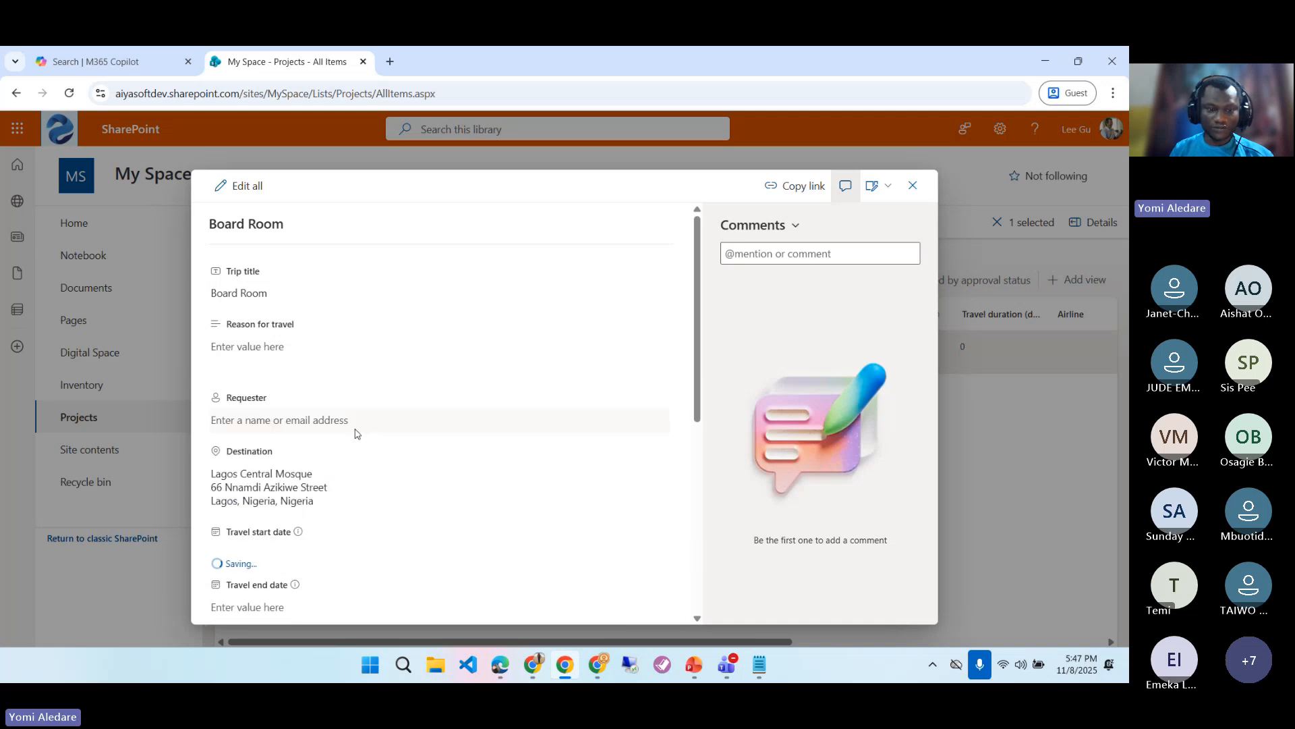
scroll(378, 476, down, 2)
click(384, 465)
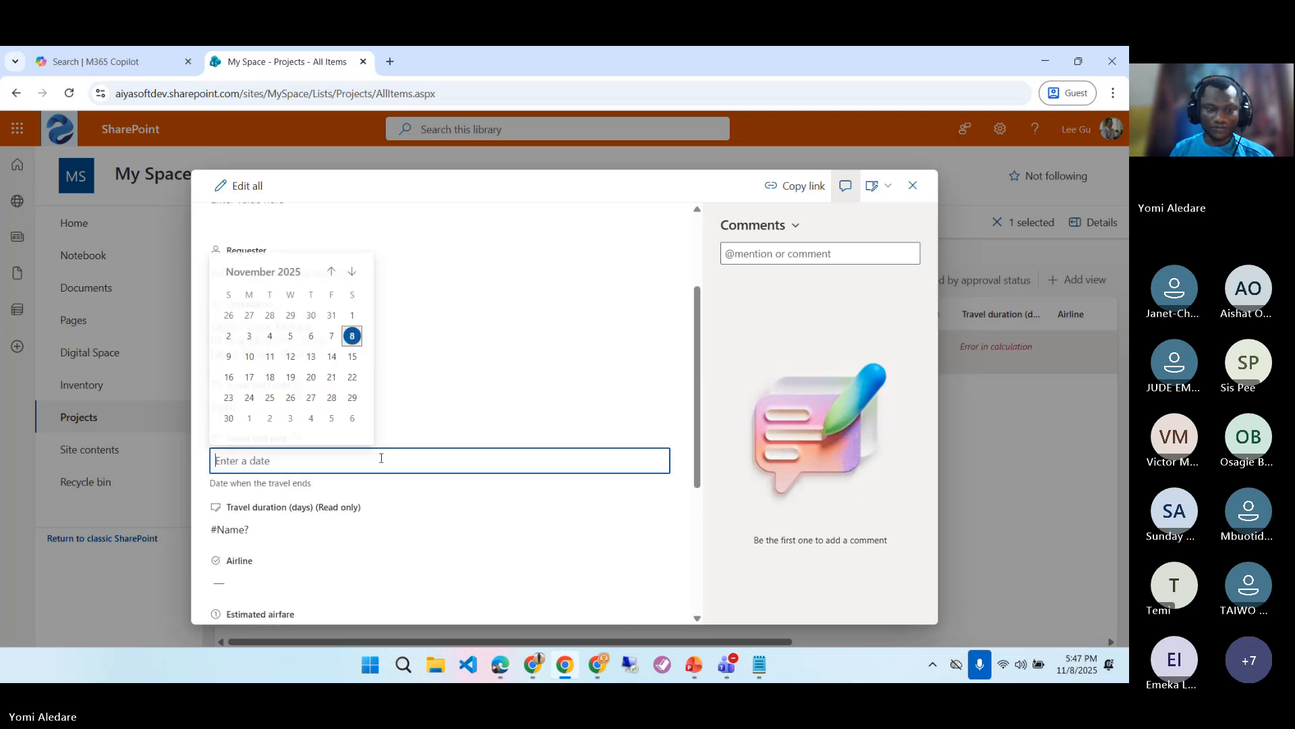
click(352, 417)
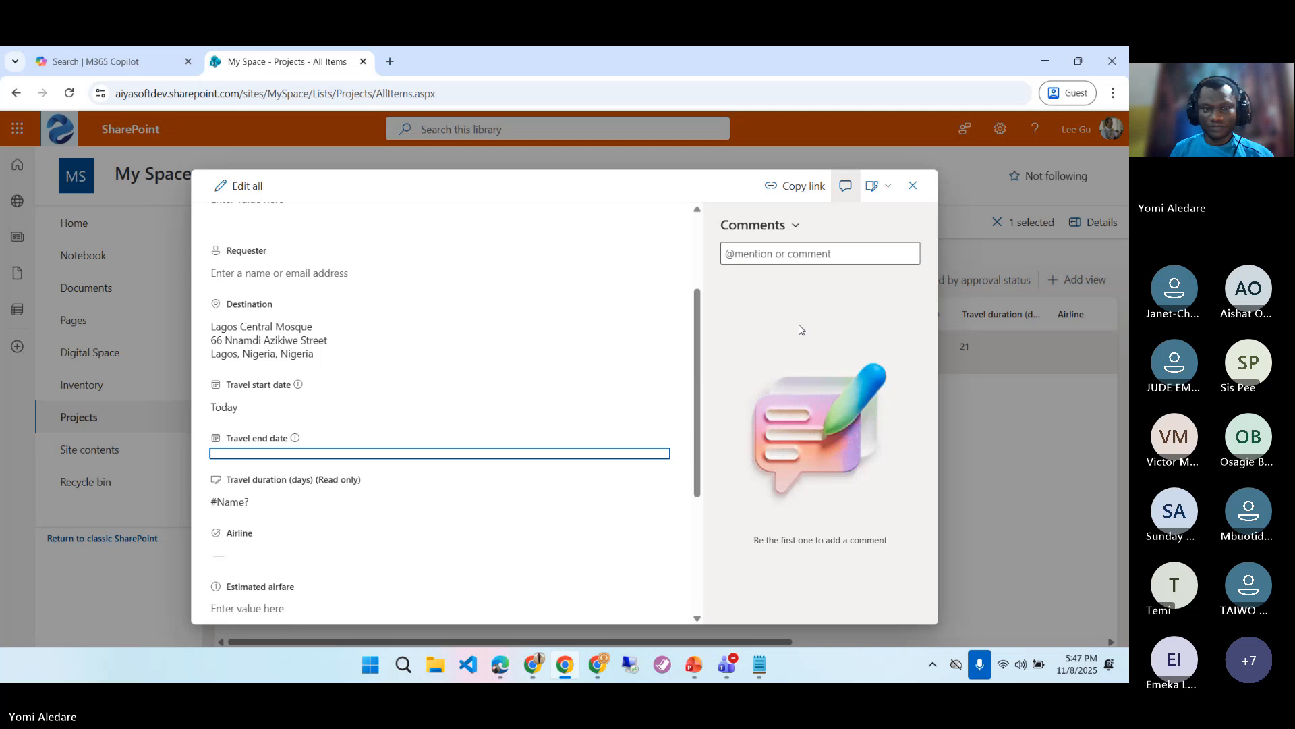
- Set the Board Room item's Approved? field to Yes
scroll(491, 357, down, 4)
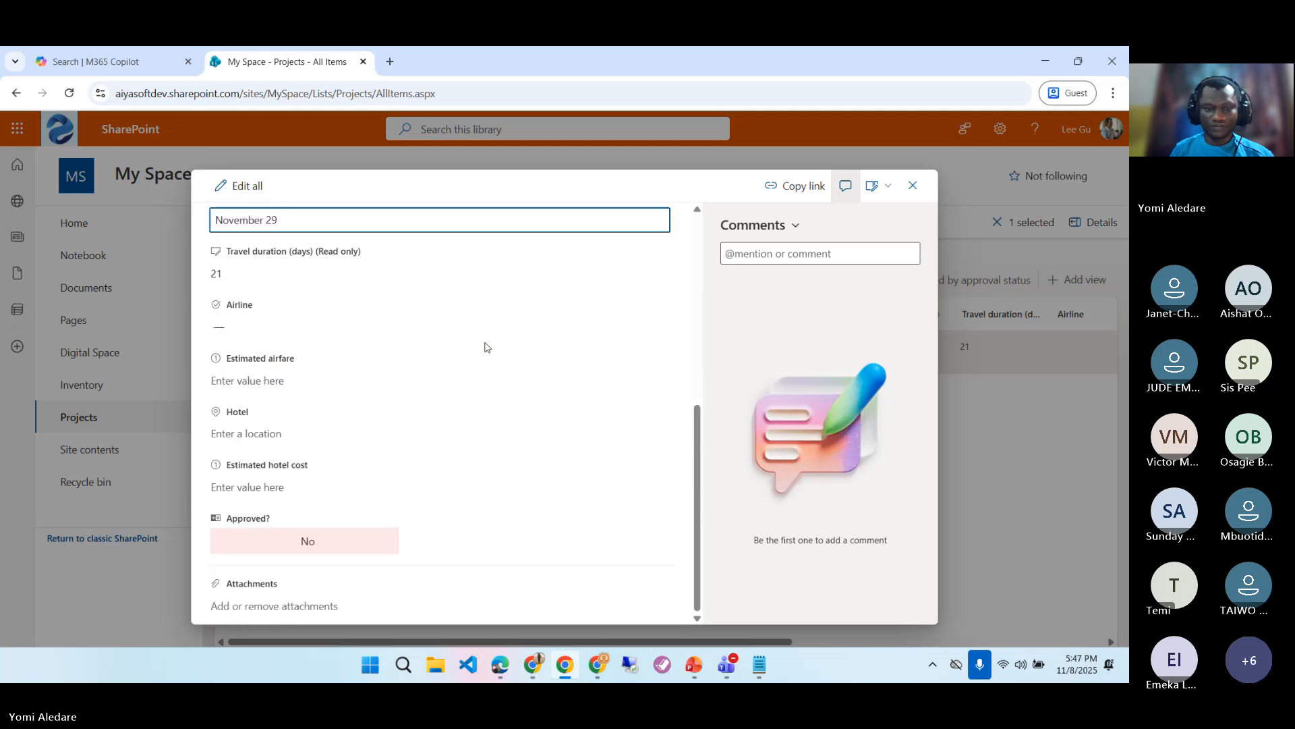
click(295, 548)
click(246, 547)
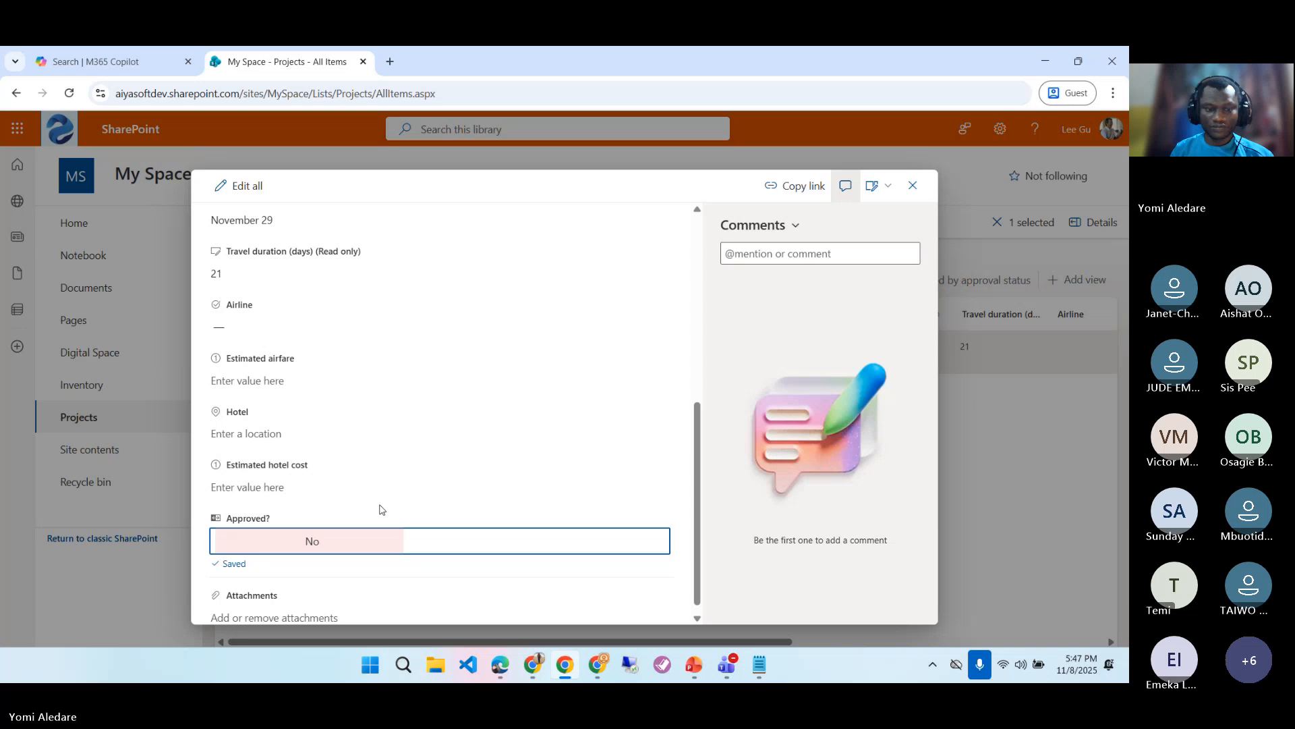
click(405, 551)
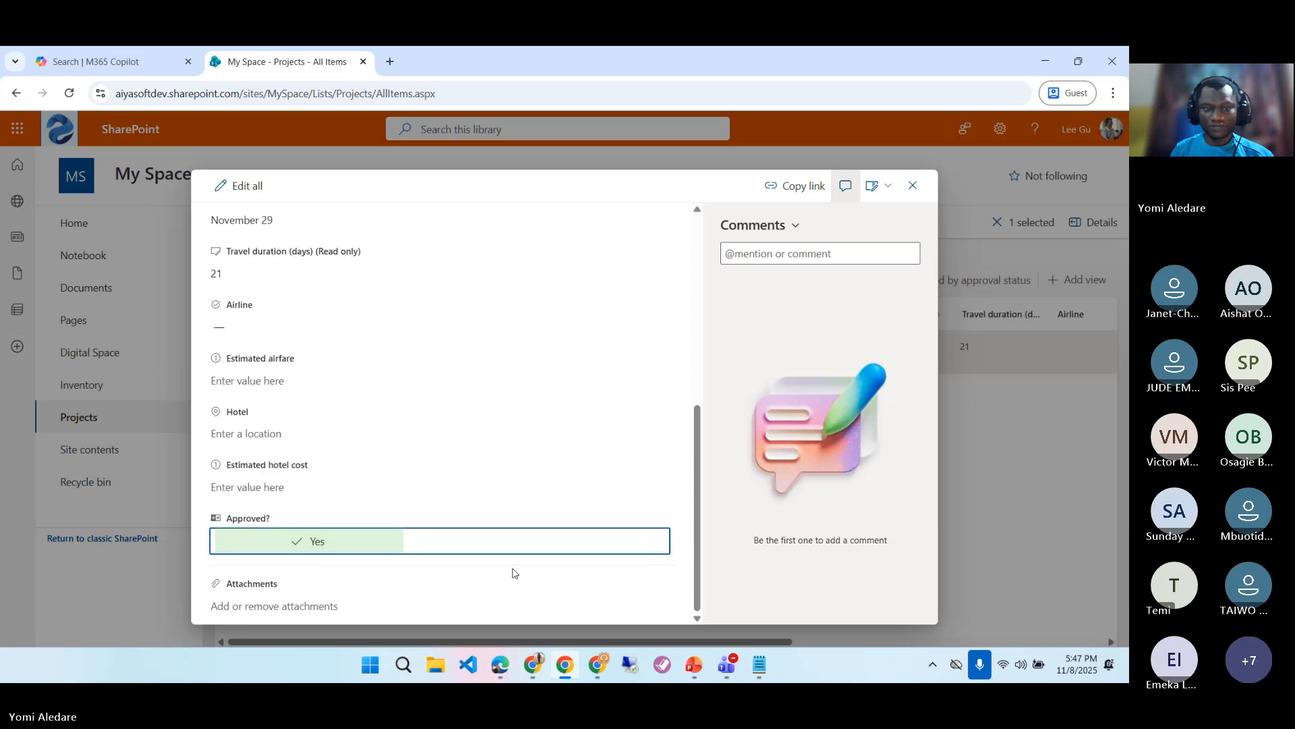
- Review the Board Room item's fields and close it, then bring up Systems Lab in the incognito window and dismiss its open menu
scroll(511, 567, up, 4)
scroll(511, 567, up, 2)
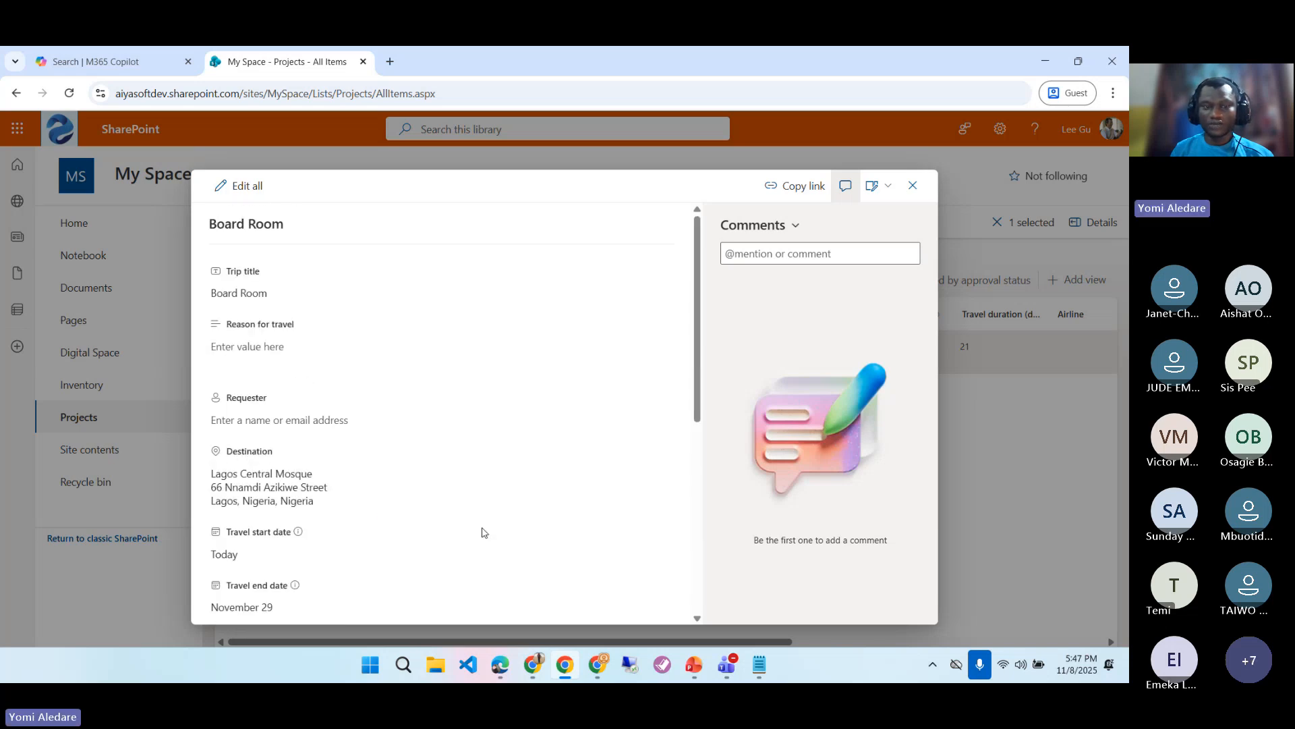
click(914, 187)
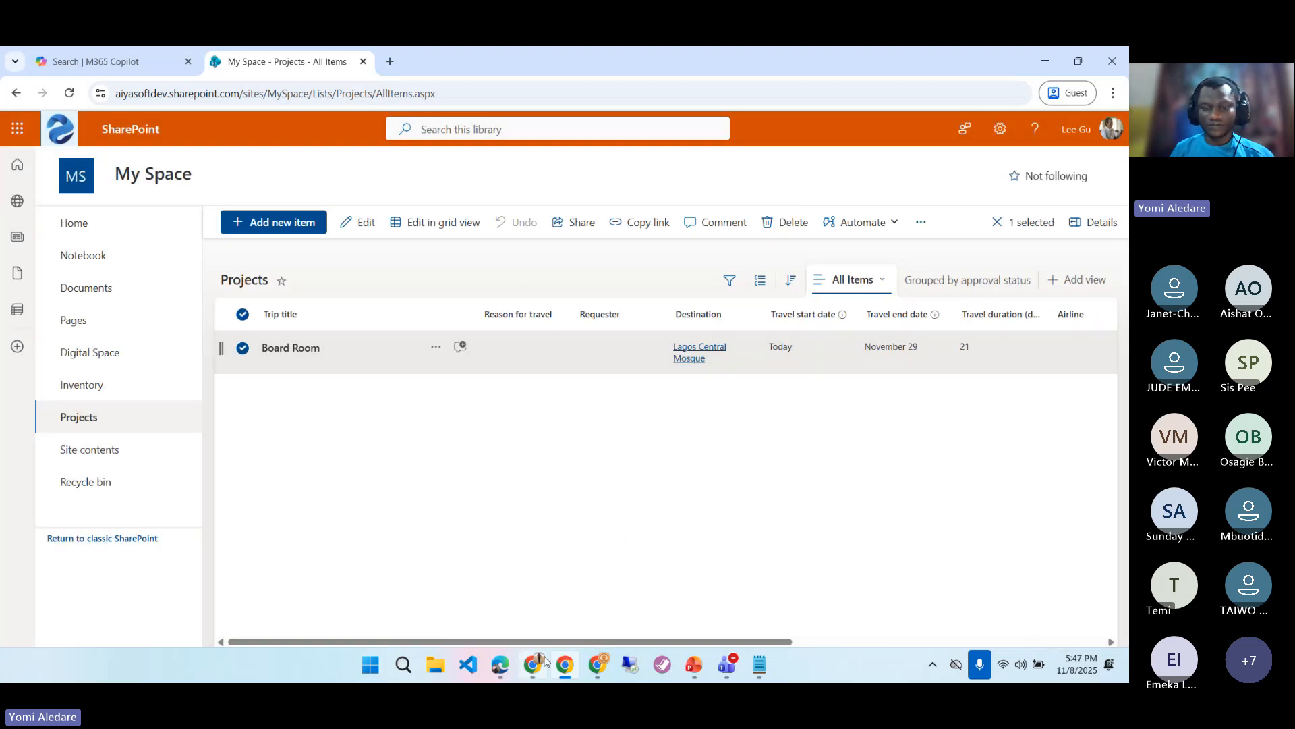
mouse_move(537, 669)
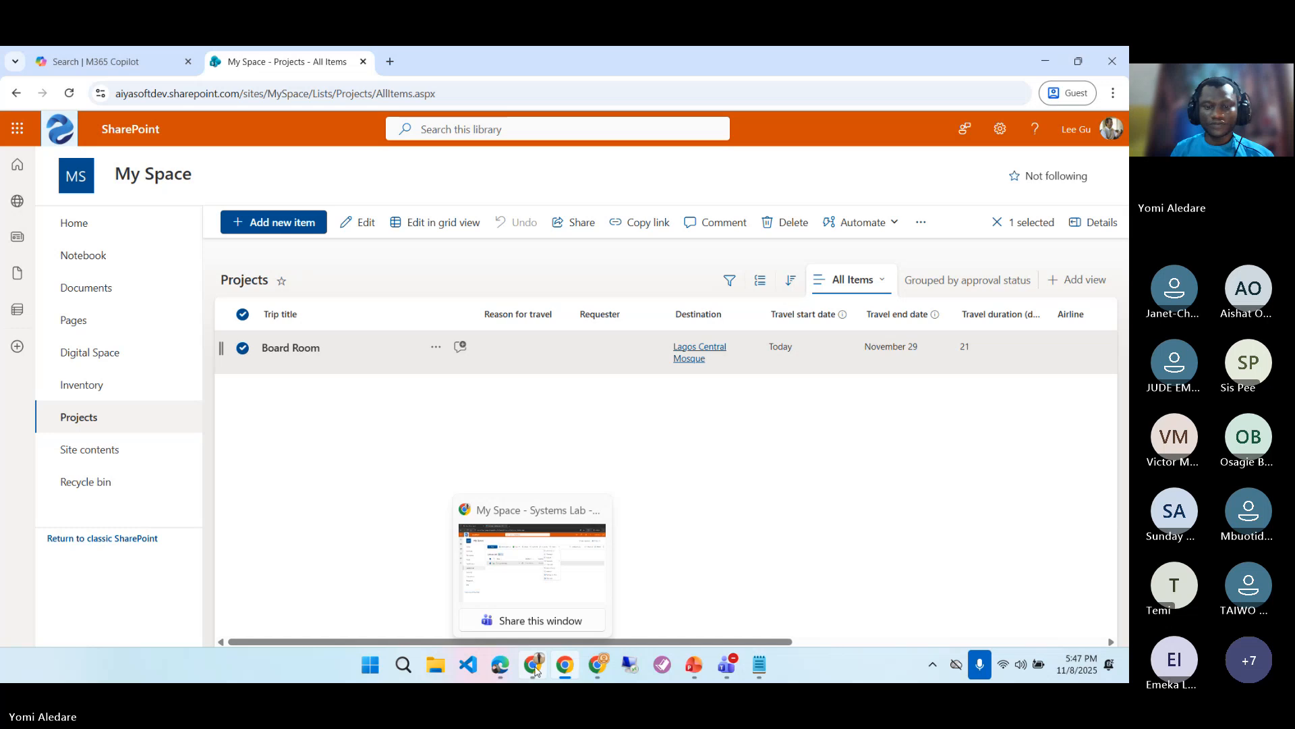
click(535, 667)
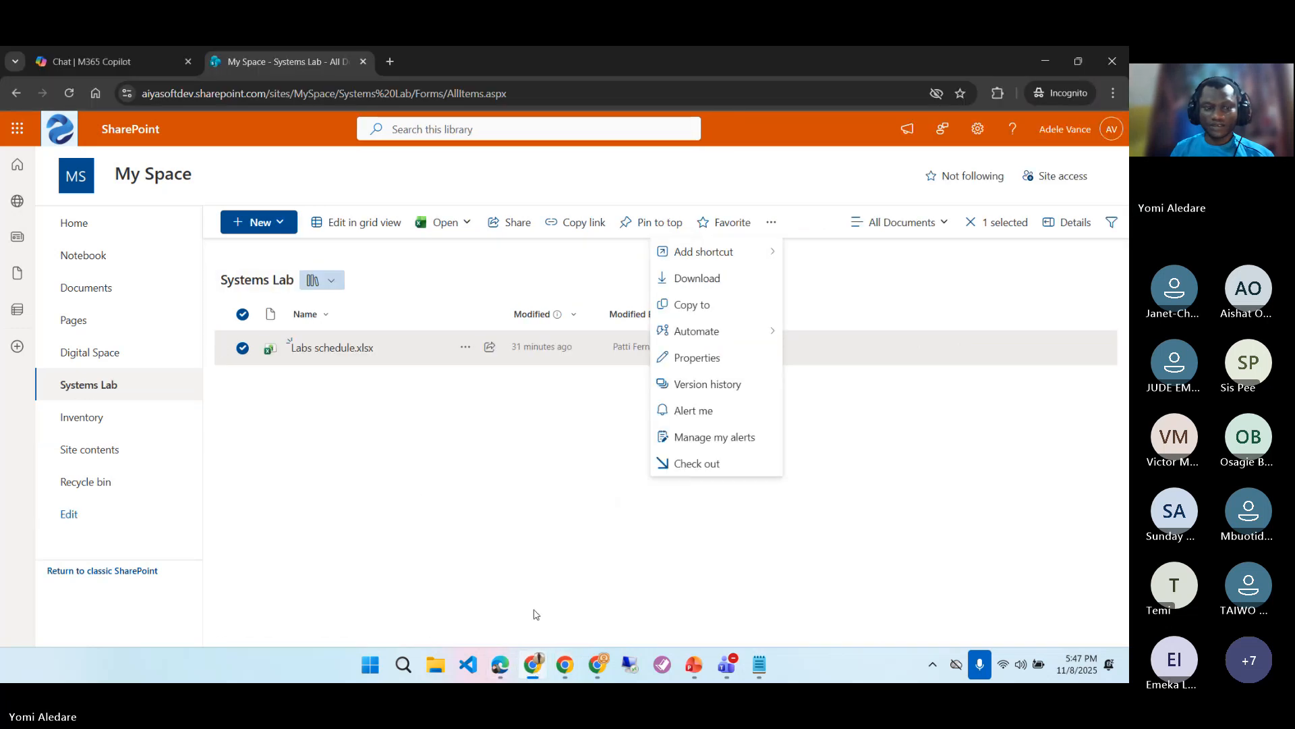
click(358, 465)
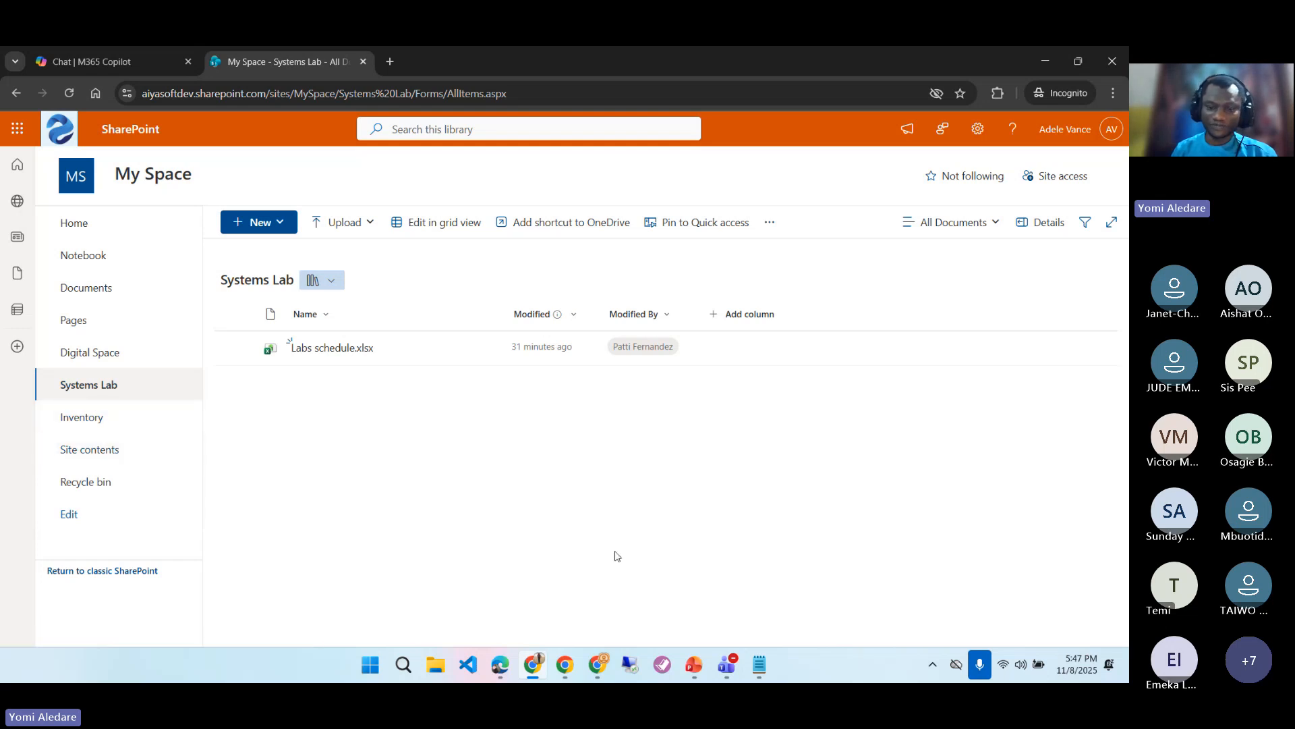
- Return to the Projects list's permissions in the site owner's browser window and add the incognito window's user to a new permission grant
click(597, 668)
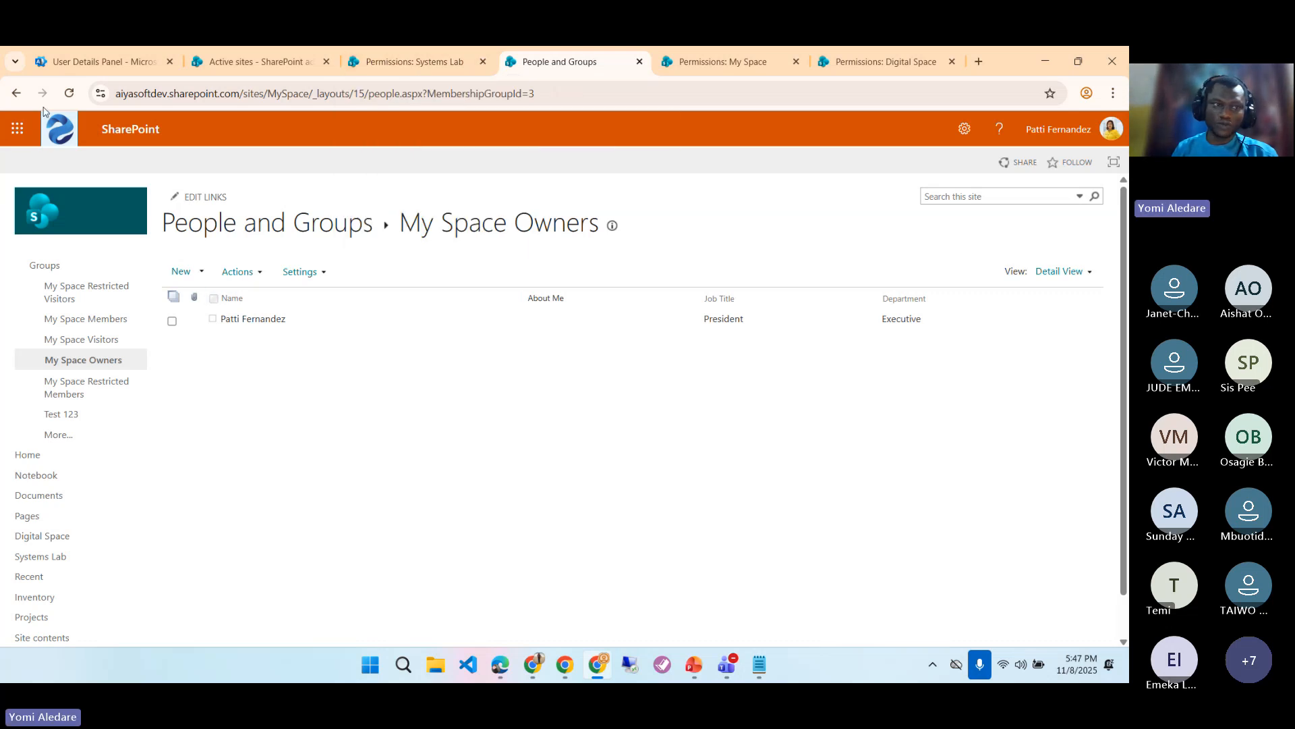
click(17, 93)
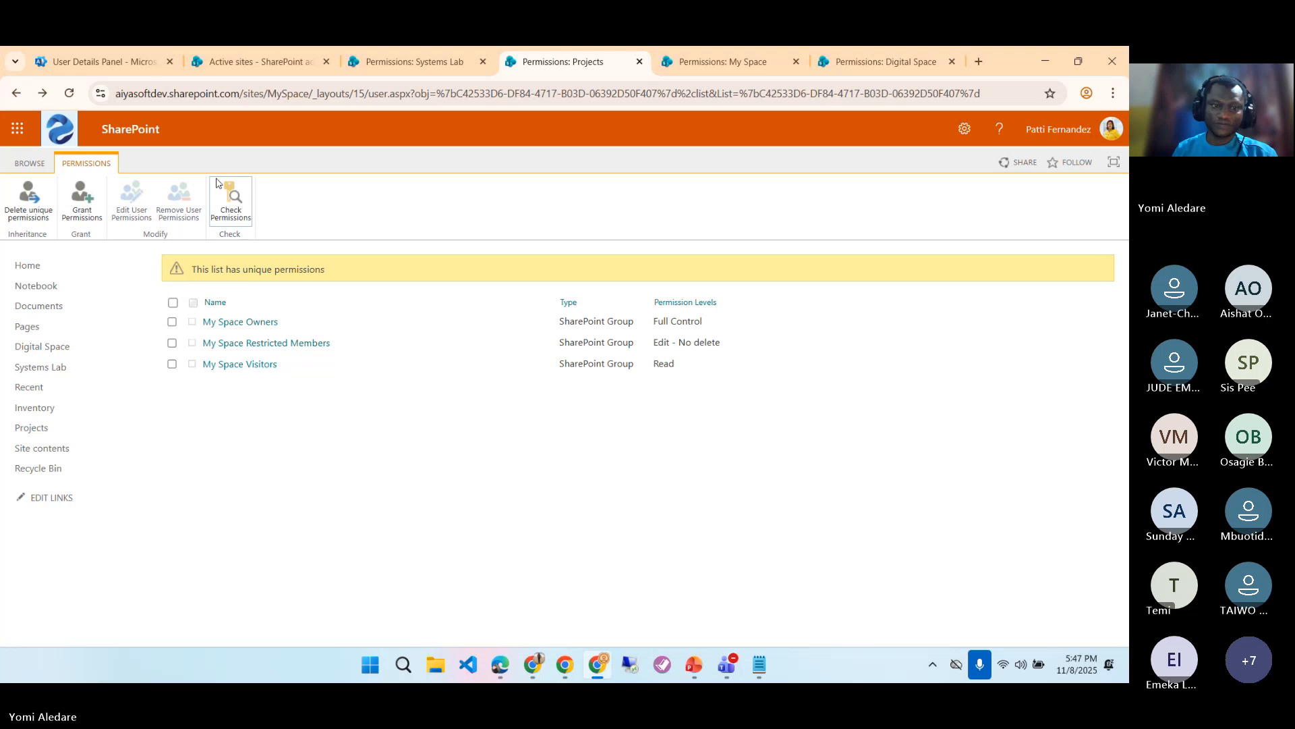
click(82, 199)
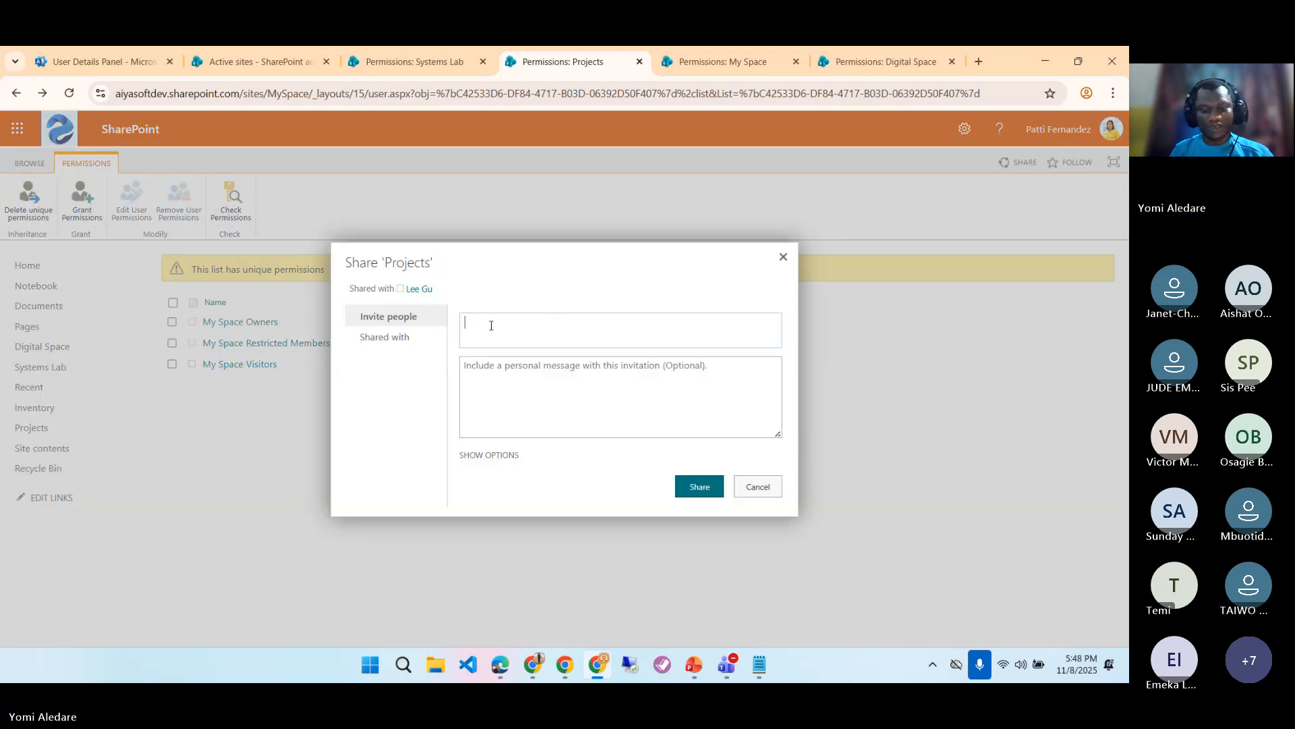
text(ad)
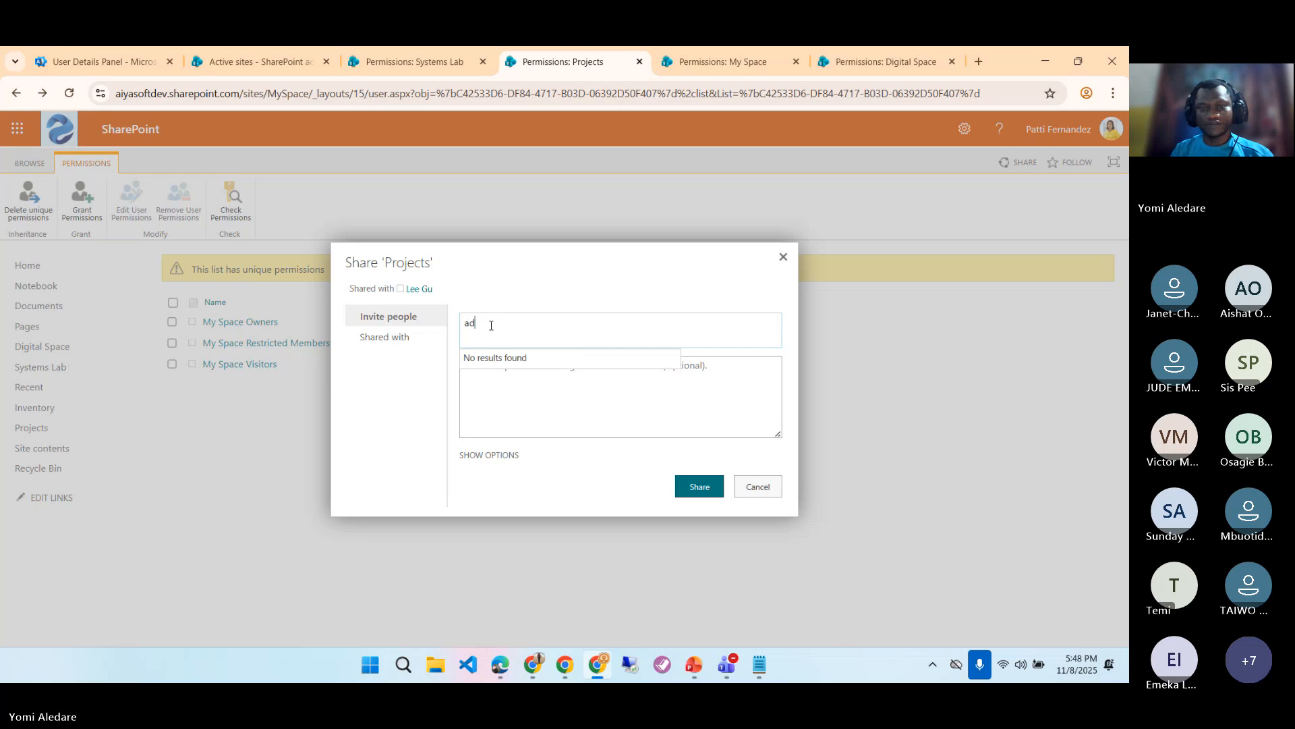
text(e)
click(515, 359)
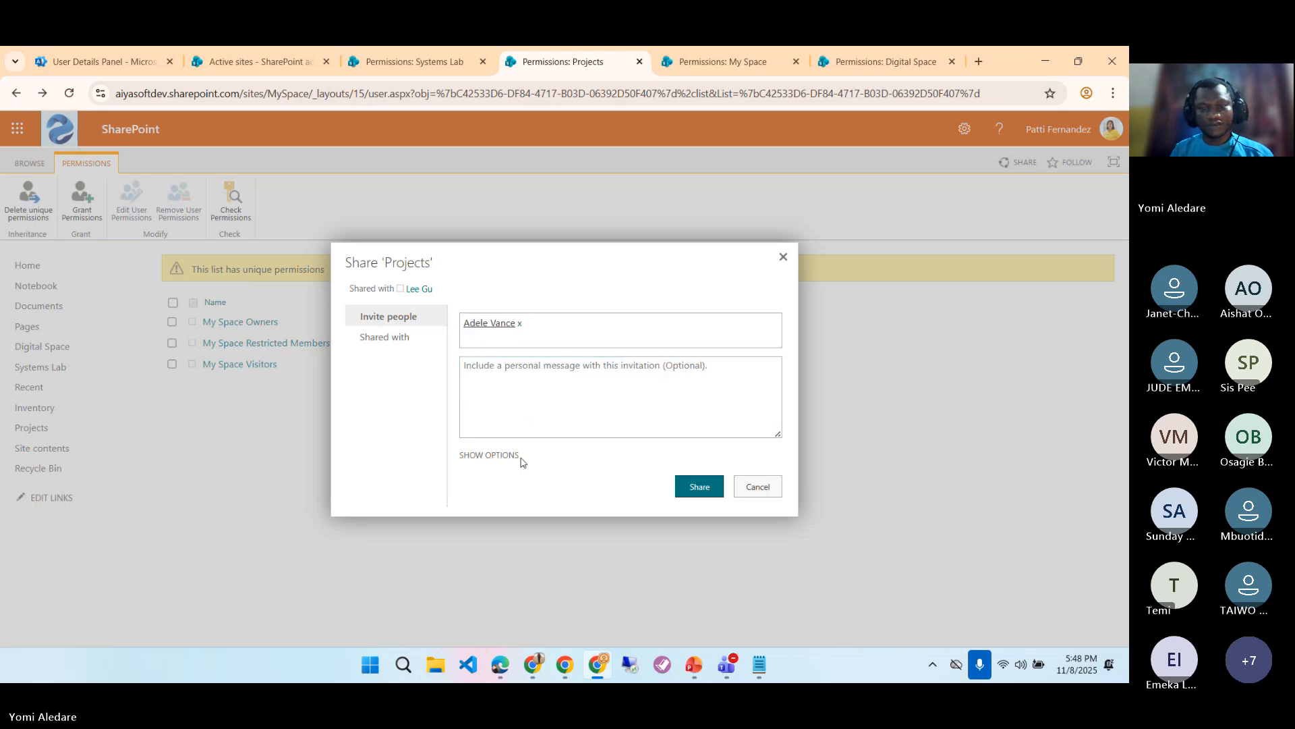
- Set the grant's permission level to Read - No Download and share Projects with the chosen user
click(516, 458)
click(509, 487)
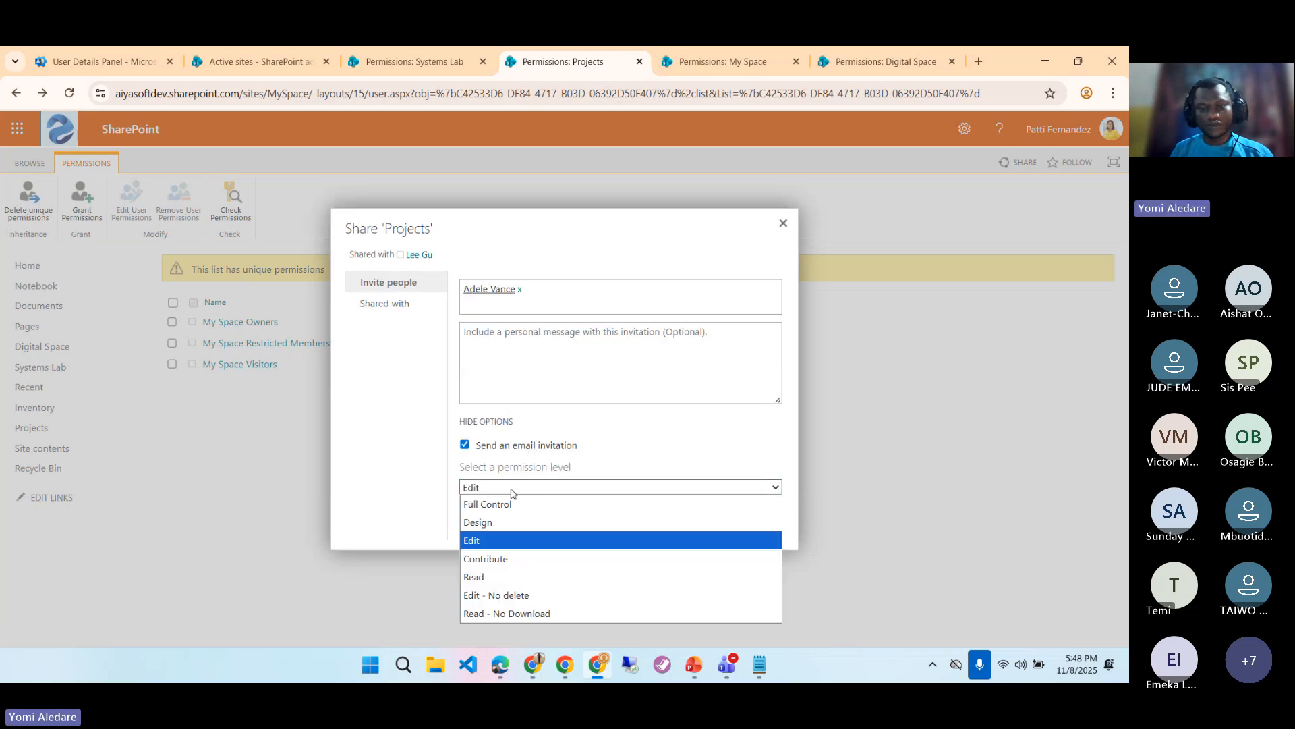
click(517, 612)
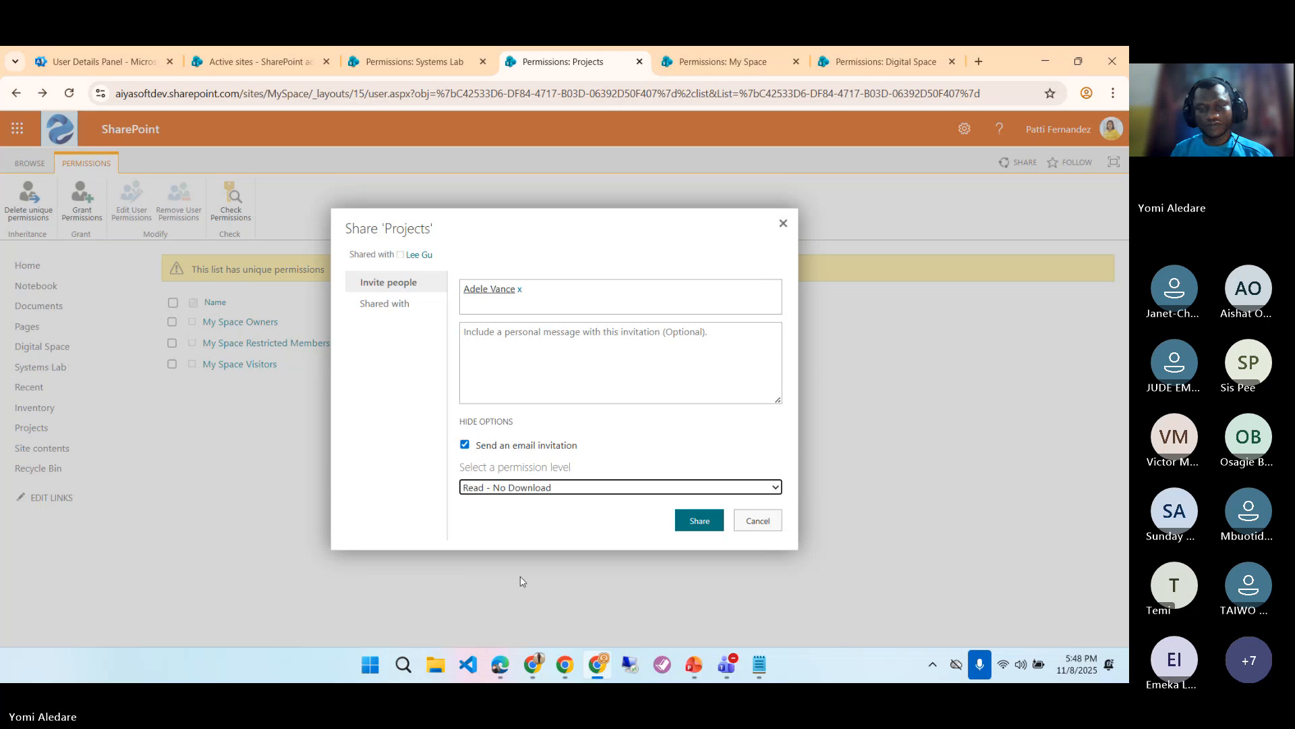
click(626, 500)
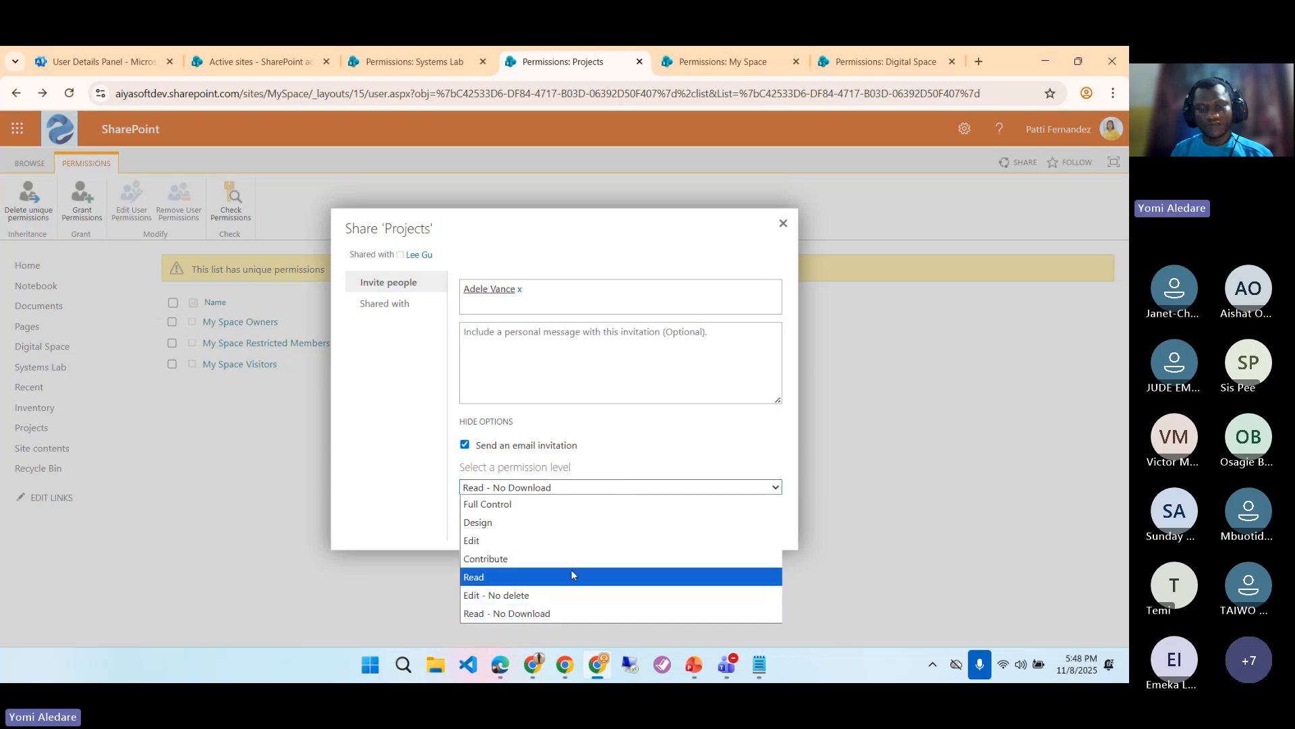
click(547, 614)
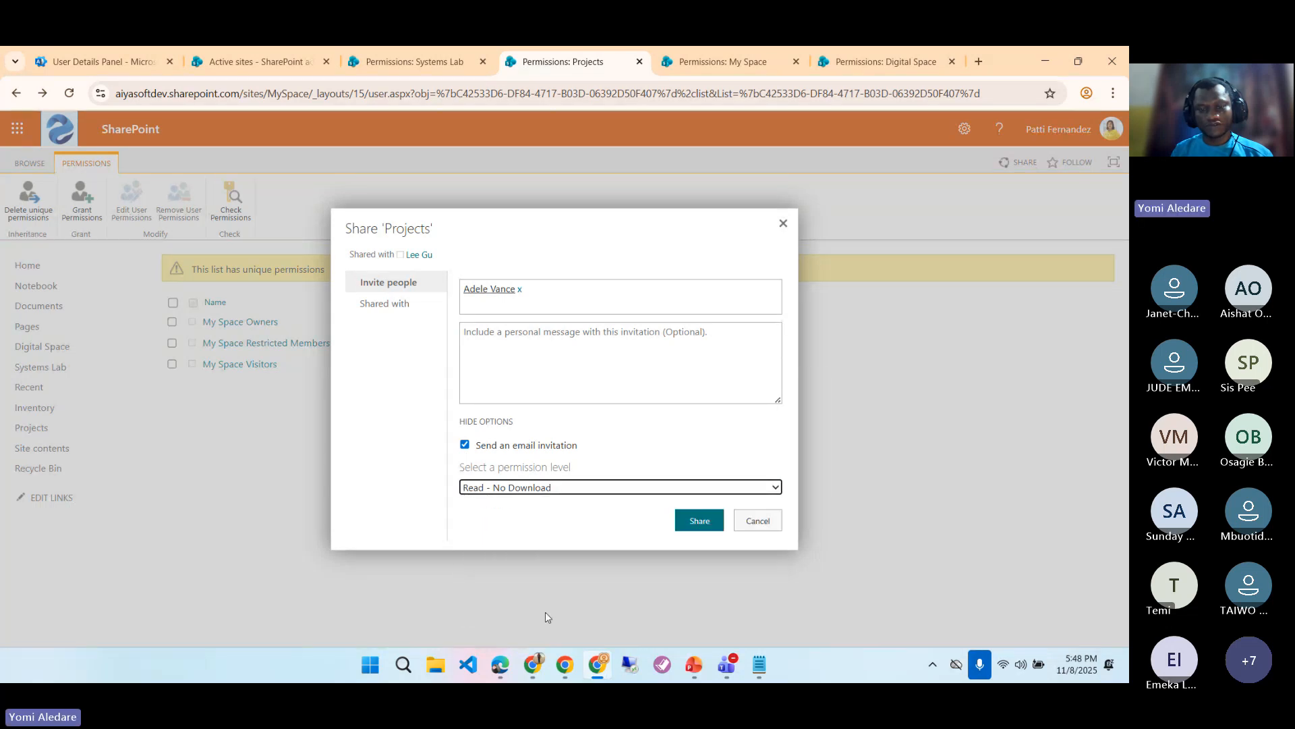
click(694, 523)
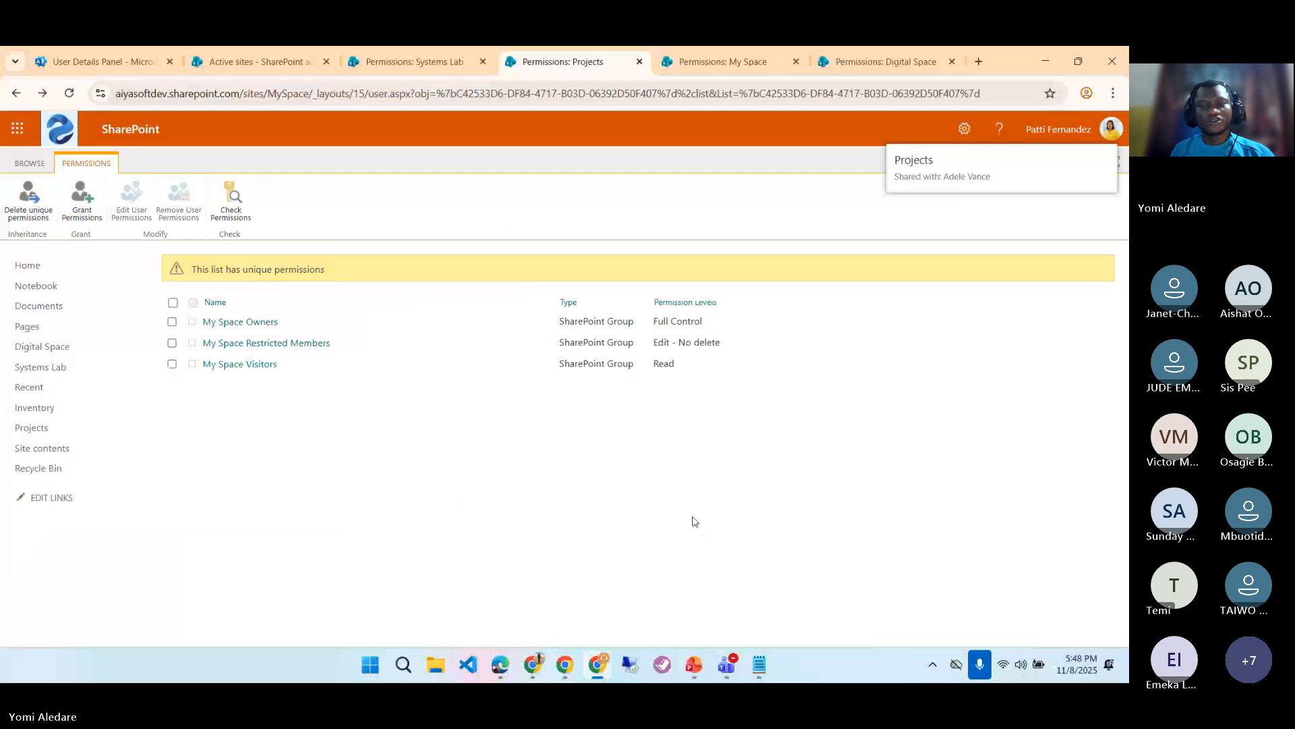
- Reload My Space in the incognito window and open the Projects list as the newly granted user
click(537, 663)
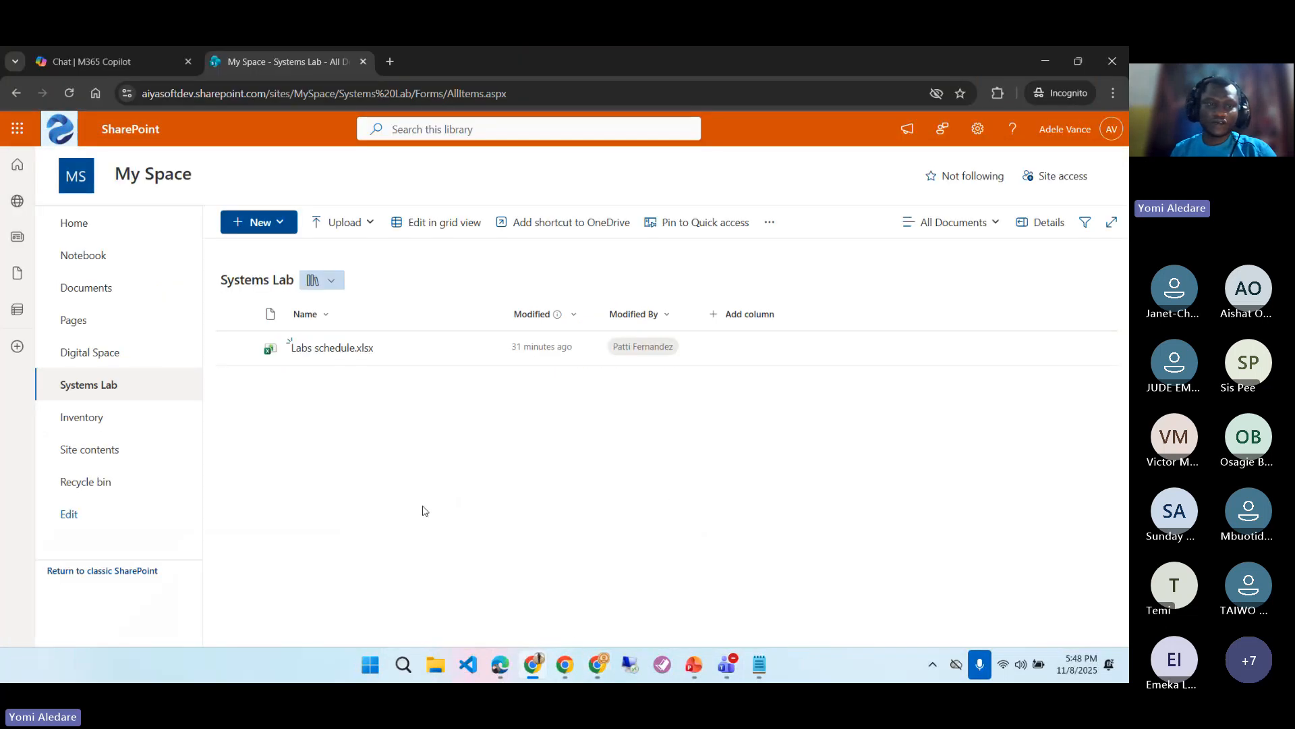
click(70, 93)
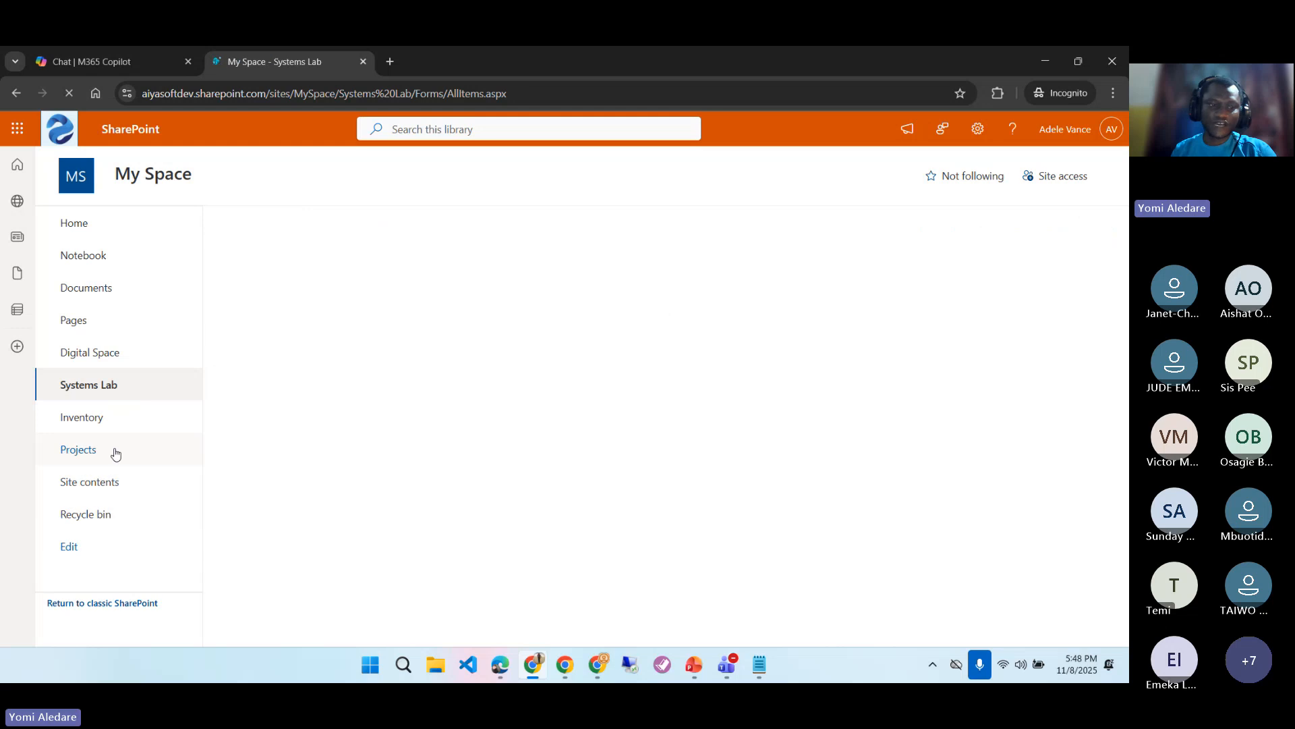
click(115, 453)
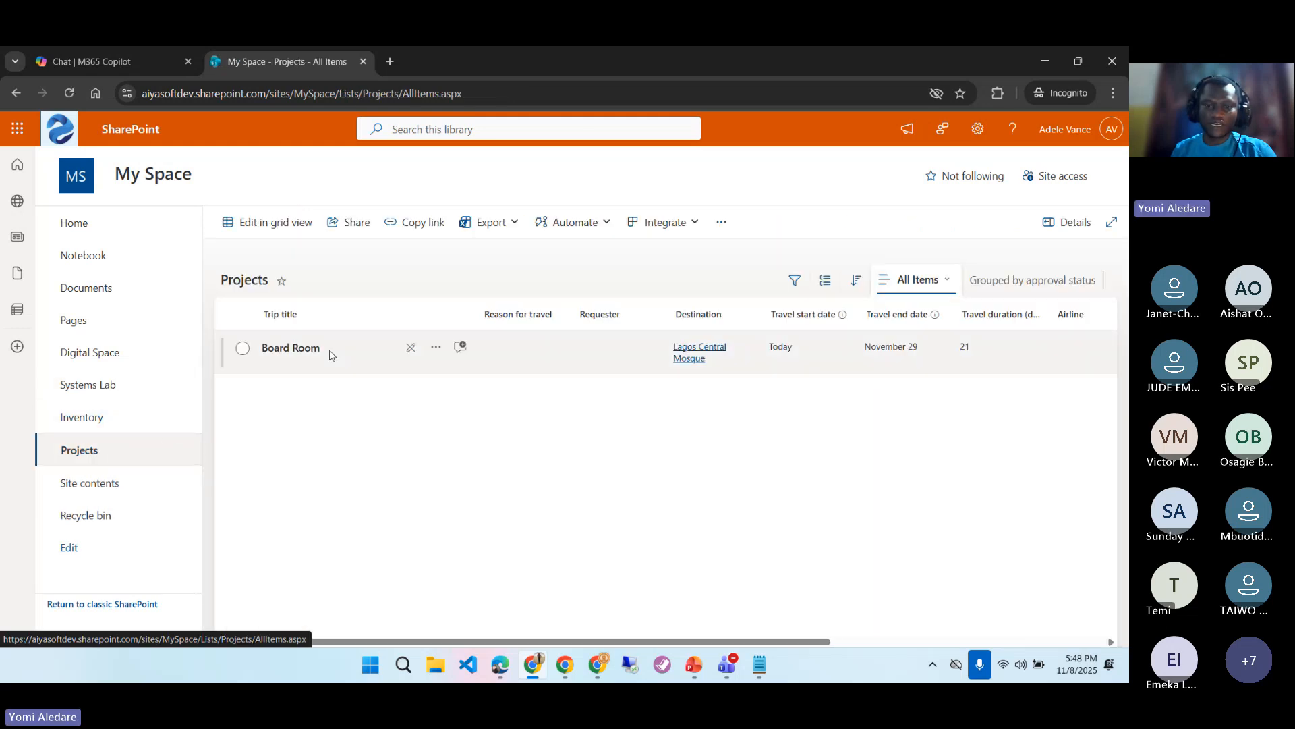
- View the Board Room item's fields in Projects as the newly granted user, then close the item
click(330, 355)
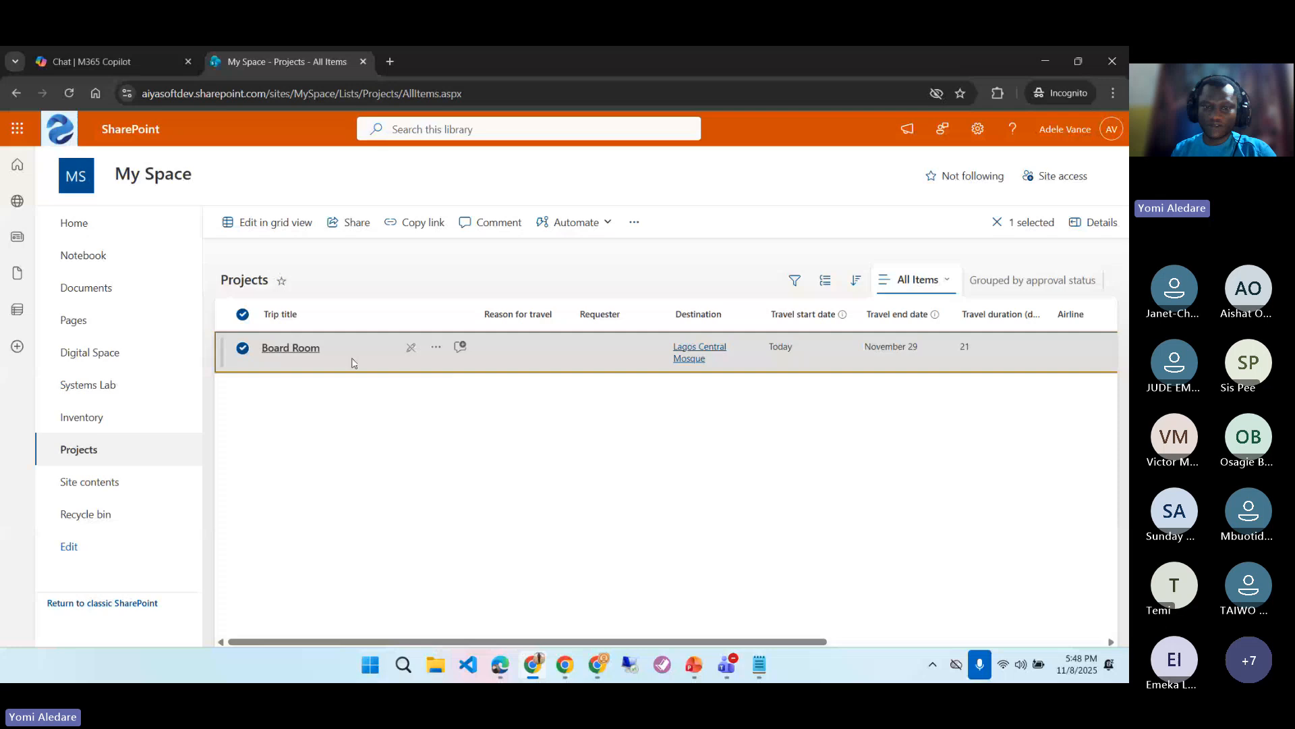
click(302, 349)
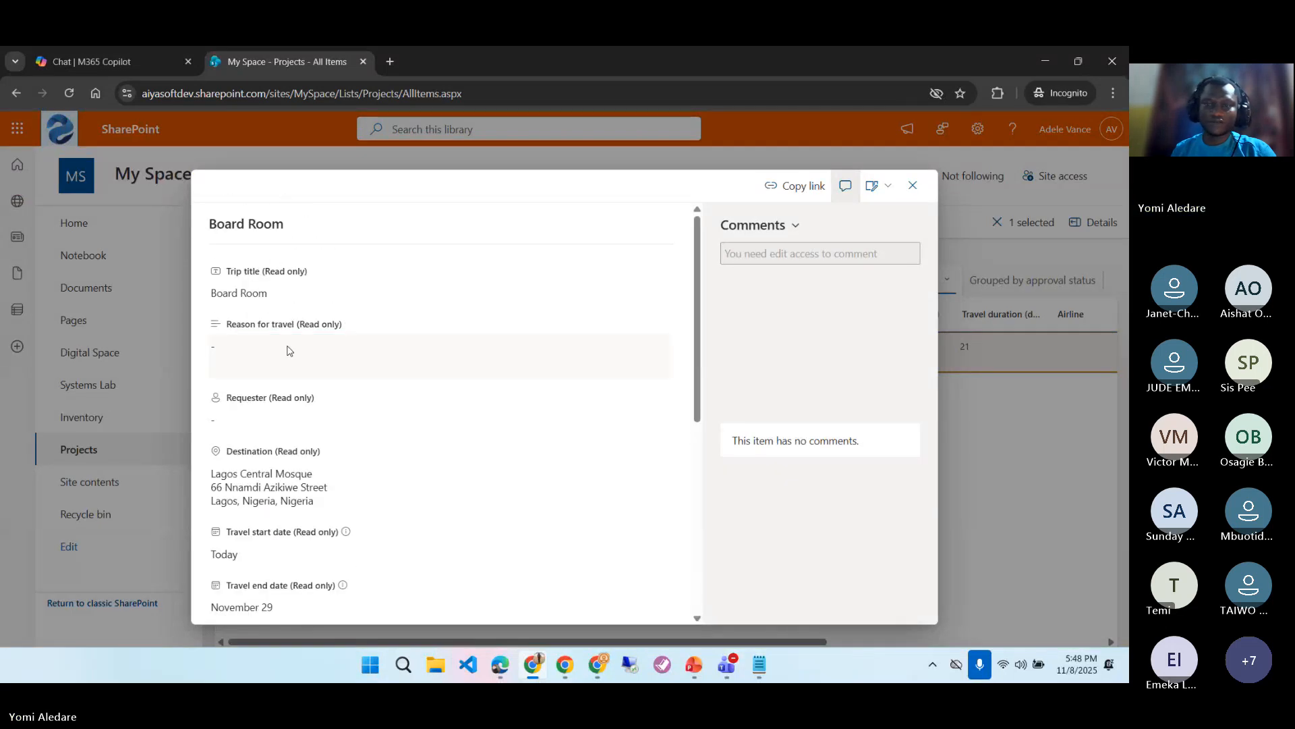
scroll(364, 384, down, 2)
scroll(377, 395, up, 2)
scroll(381, 395, down, 5)
click(913, 185)
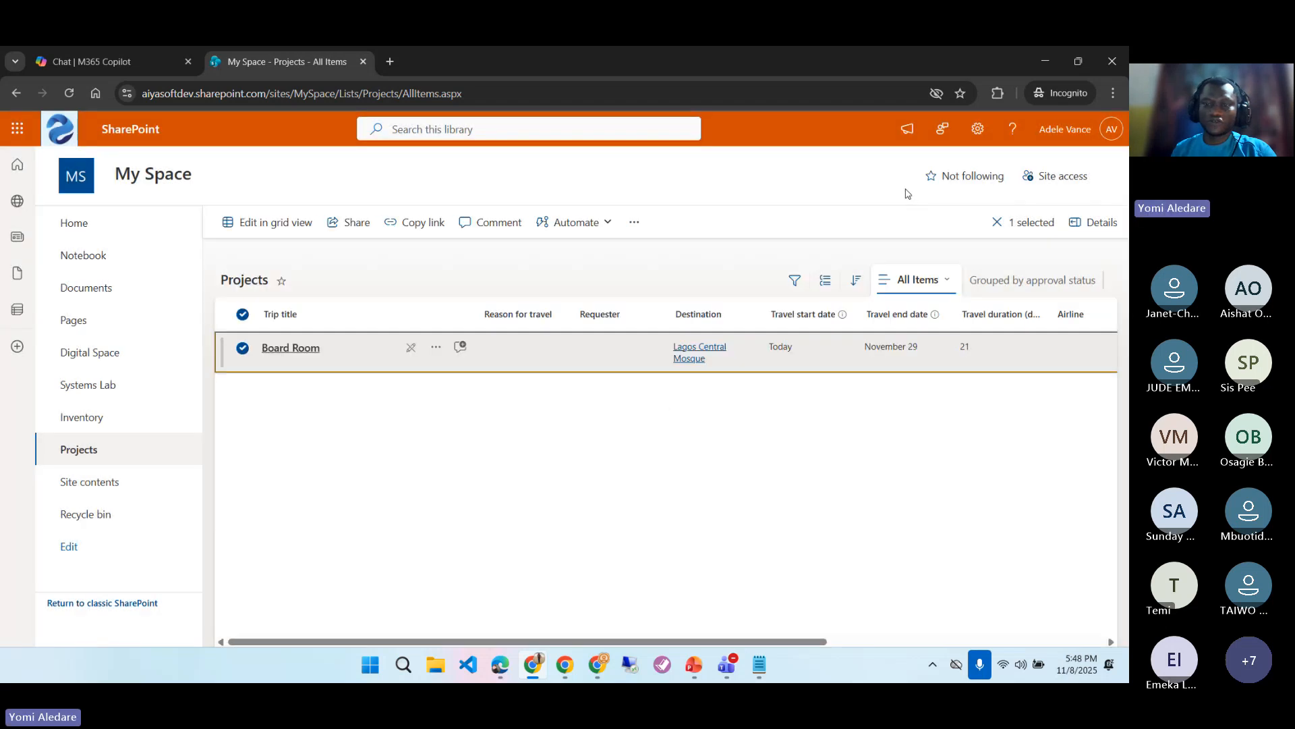
- Check the My Space notes in Notepad, then review the Lab Demo slide's bullets in PowerPoint and minimize the presentation
click(756, 663)
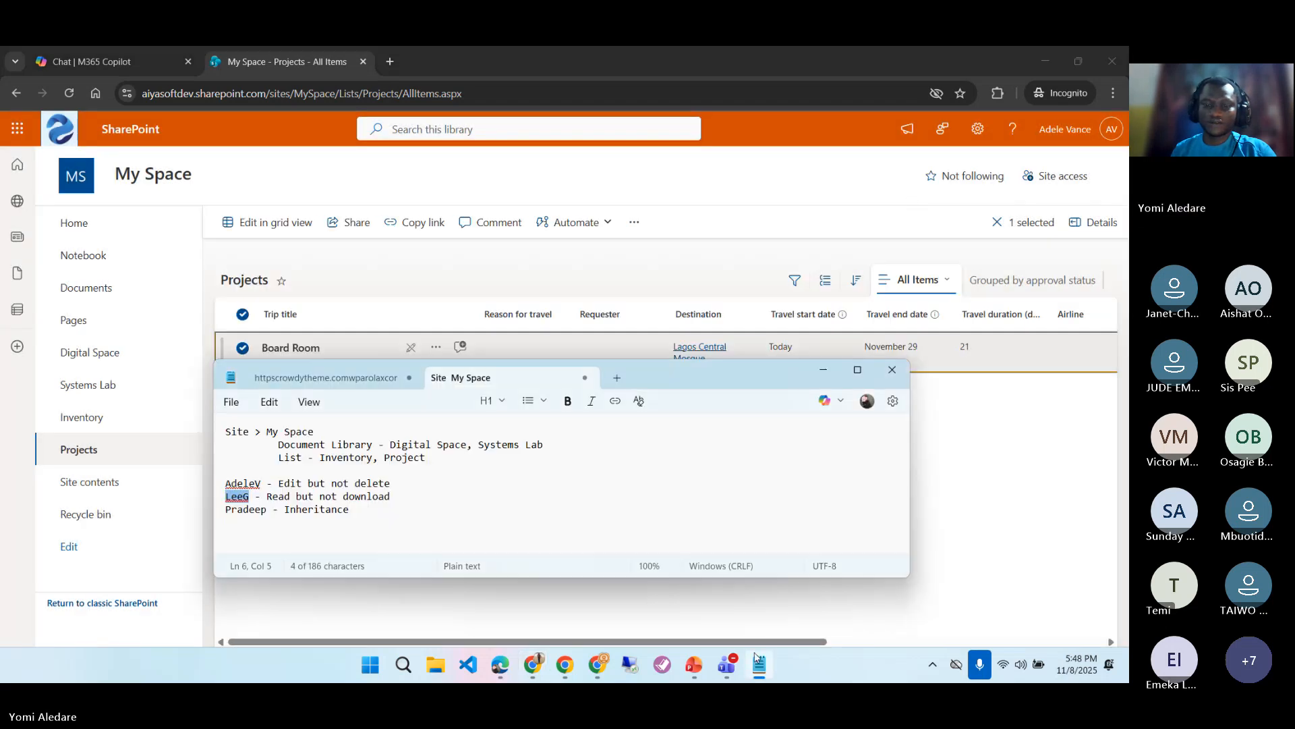
mouse_move(693, 665)
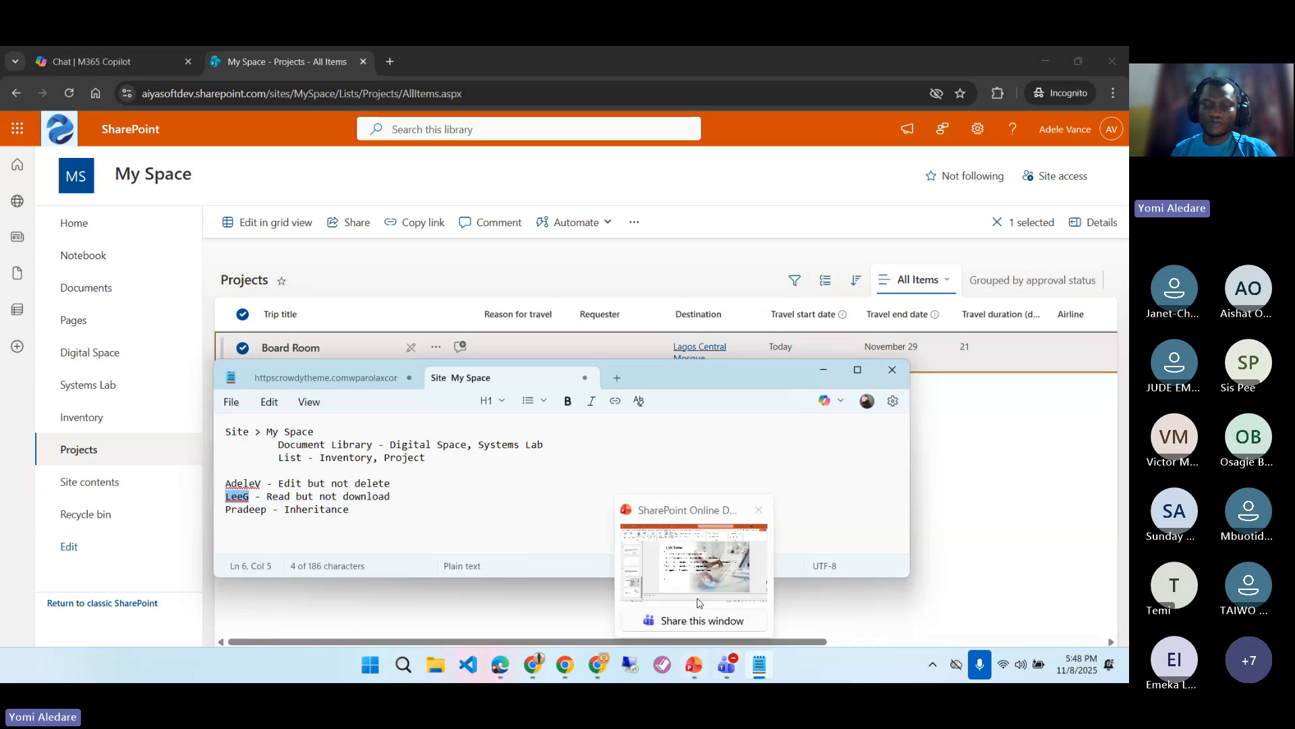
click(702, 579)
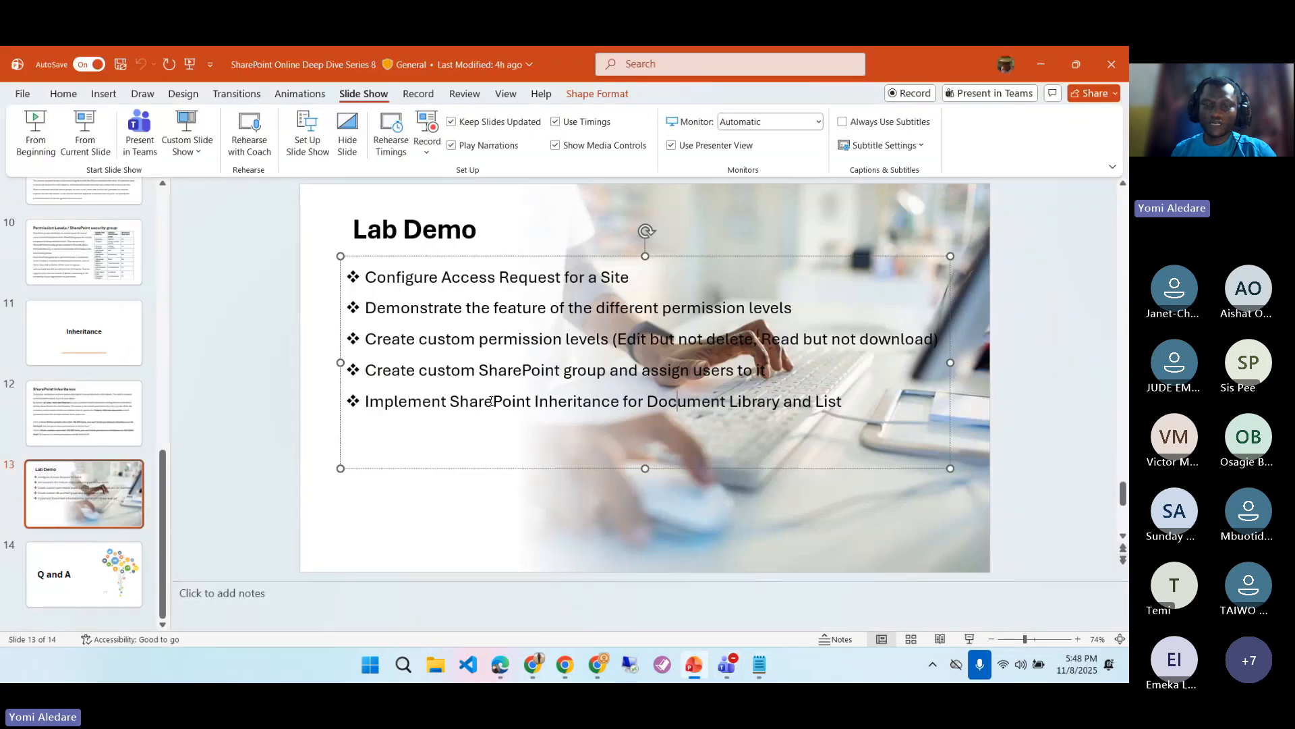
drag(456, 403, 842, 405)
drag(769, 371, 404, 371)
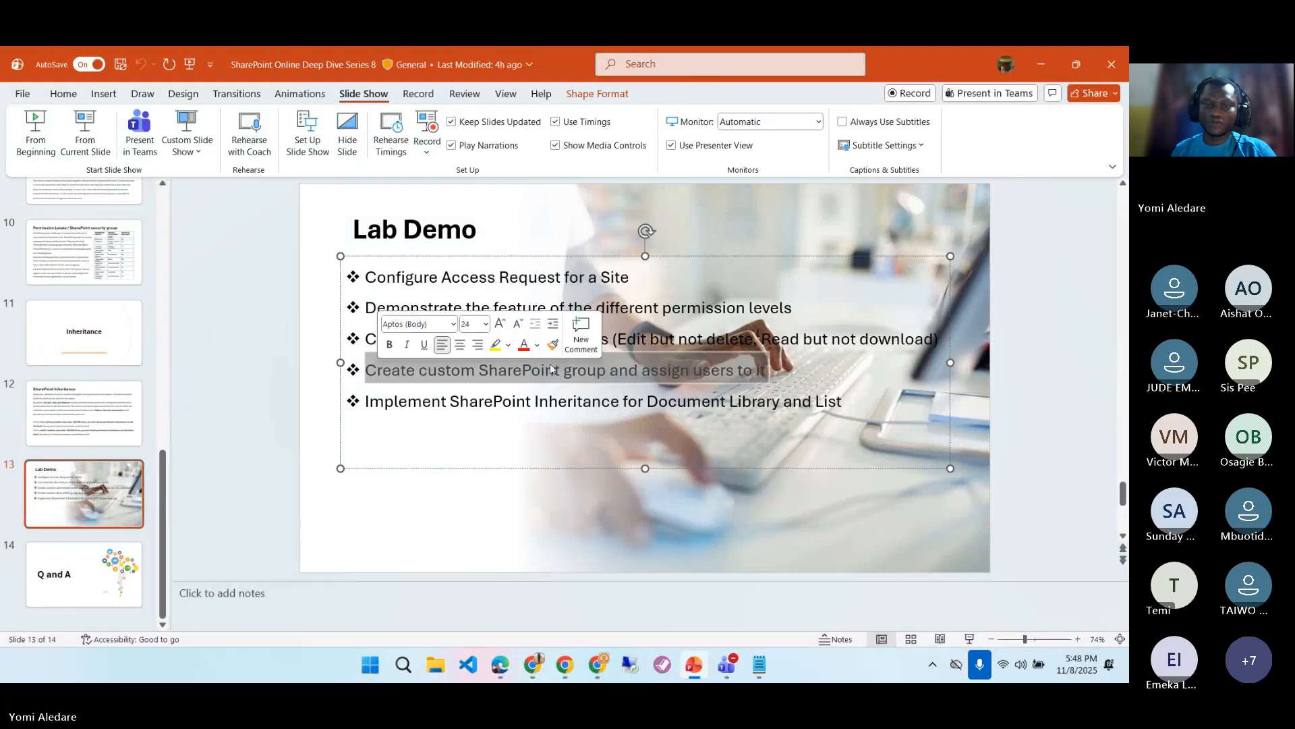
click(426, 329)
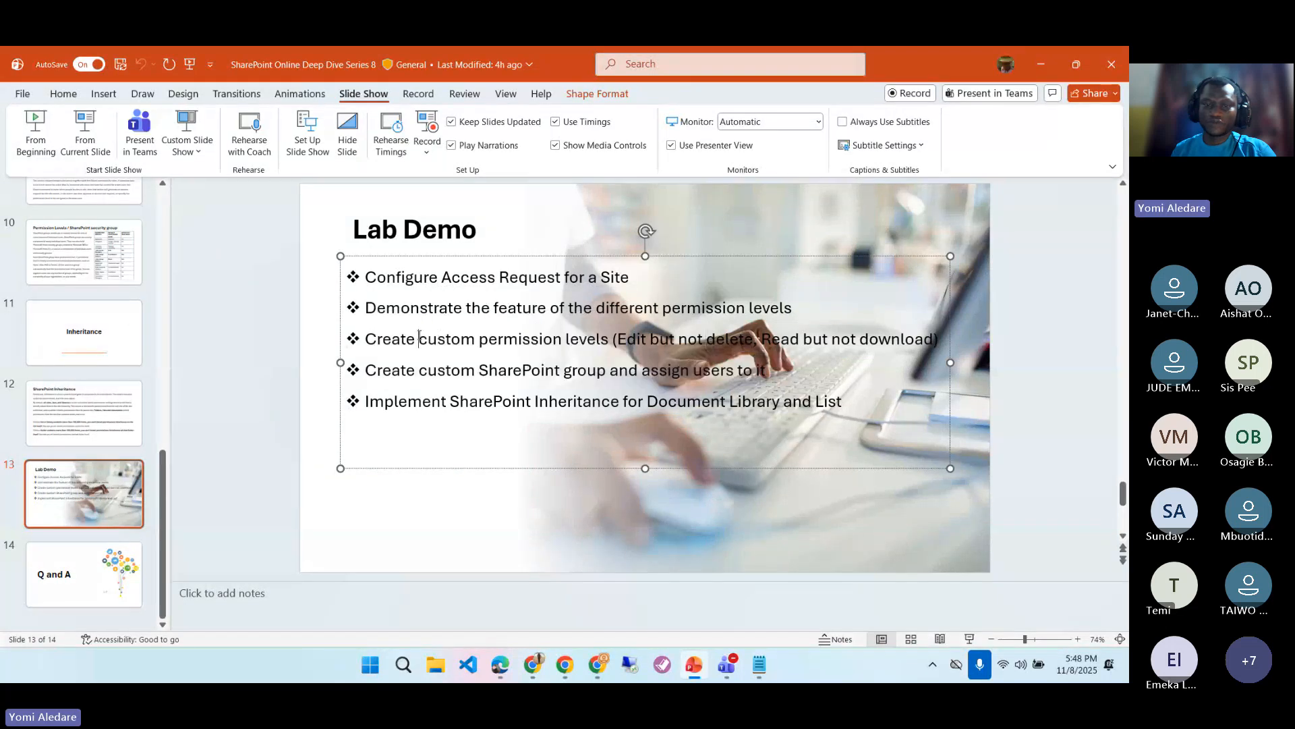
drag(422, 311, 832, 340)
click(630, 284)
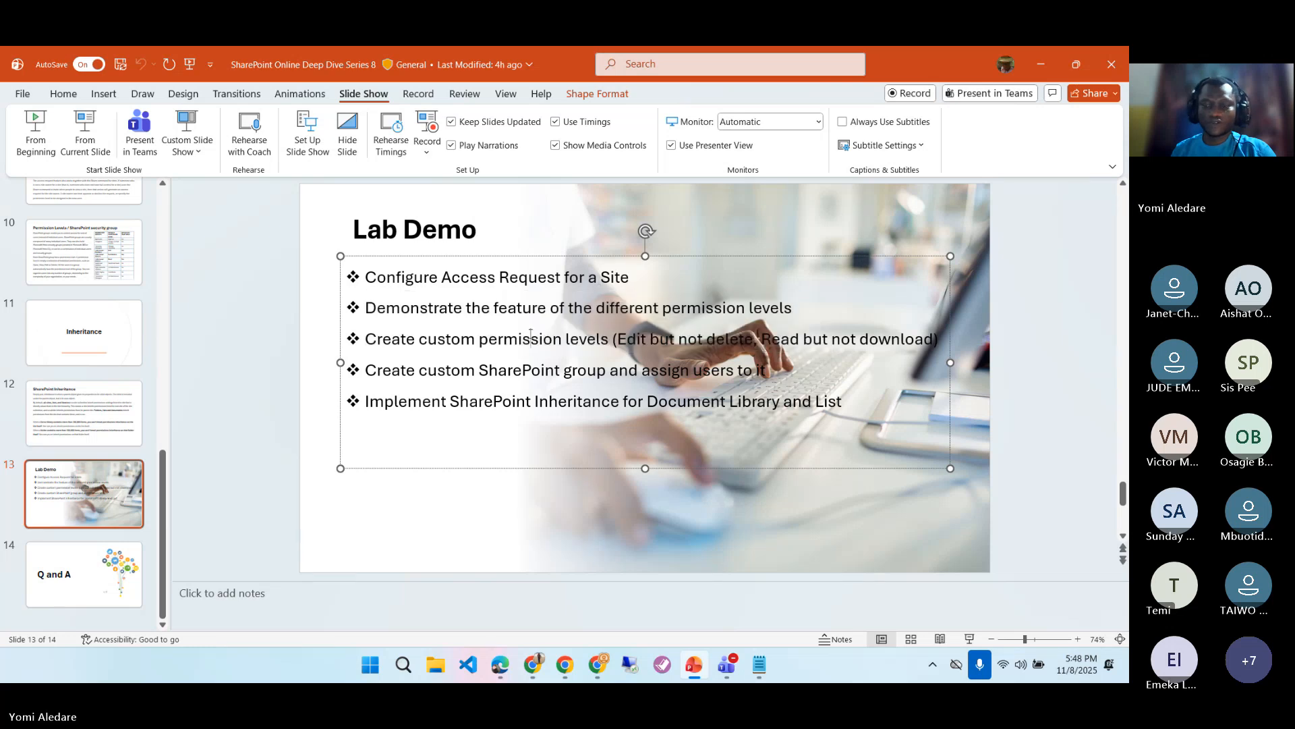
click(1032, 66)
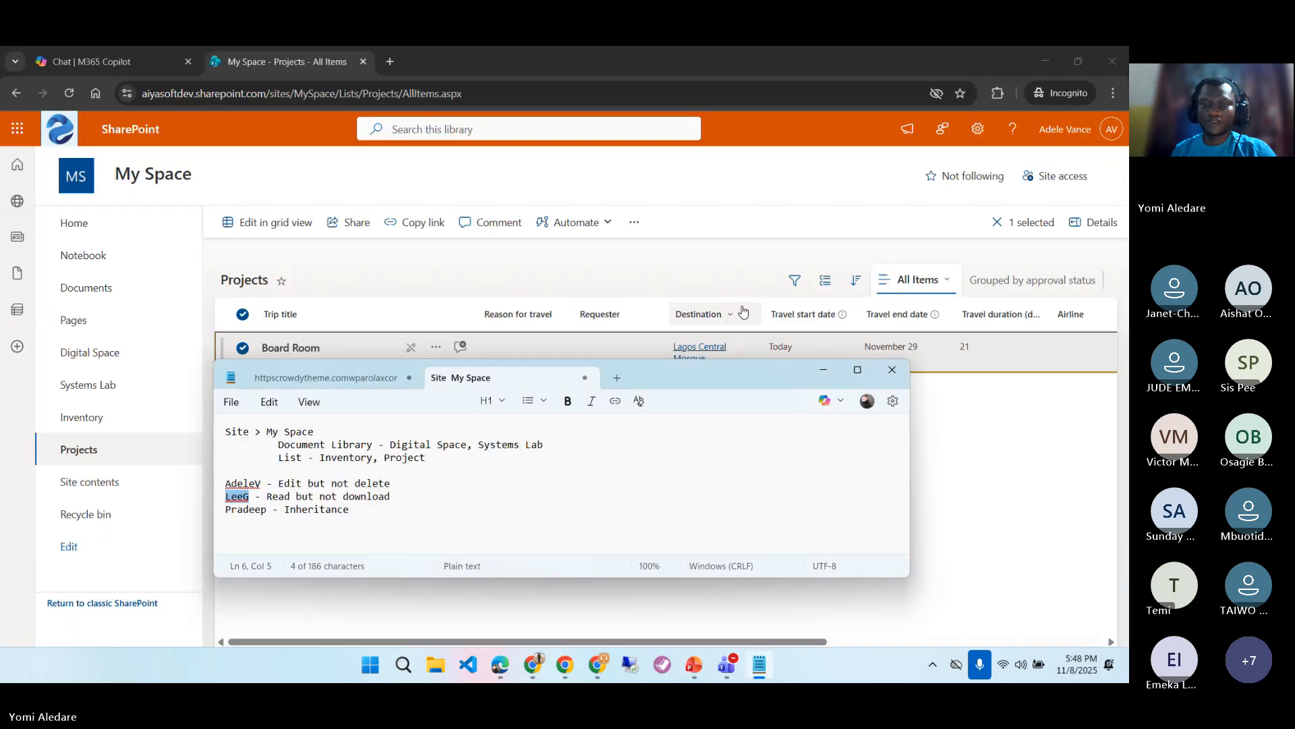
- Show the My Space notes full screen, minimize them, and switch to the Microsoft 365 Deep Dive Session meeting in Teams
click(855, 370)
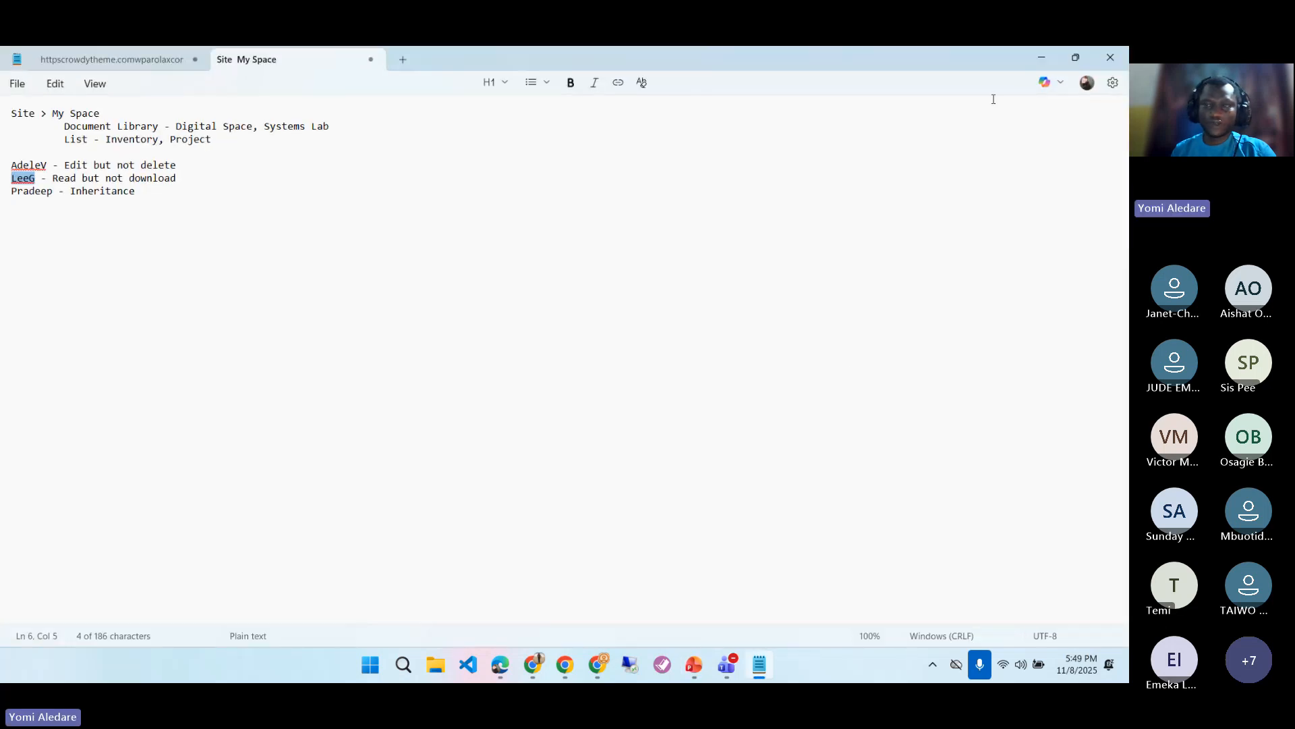
click(1045, 61)
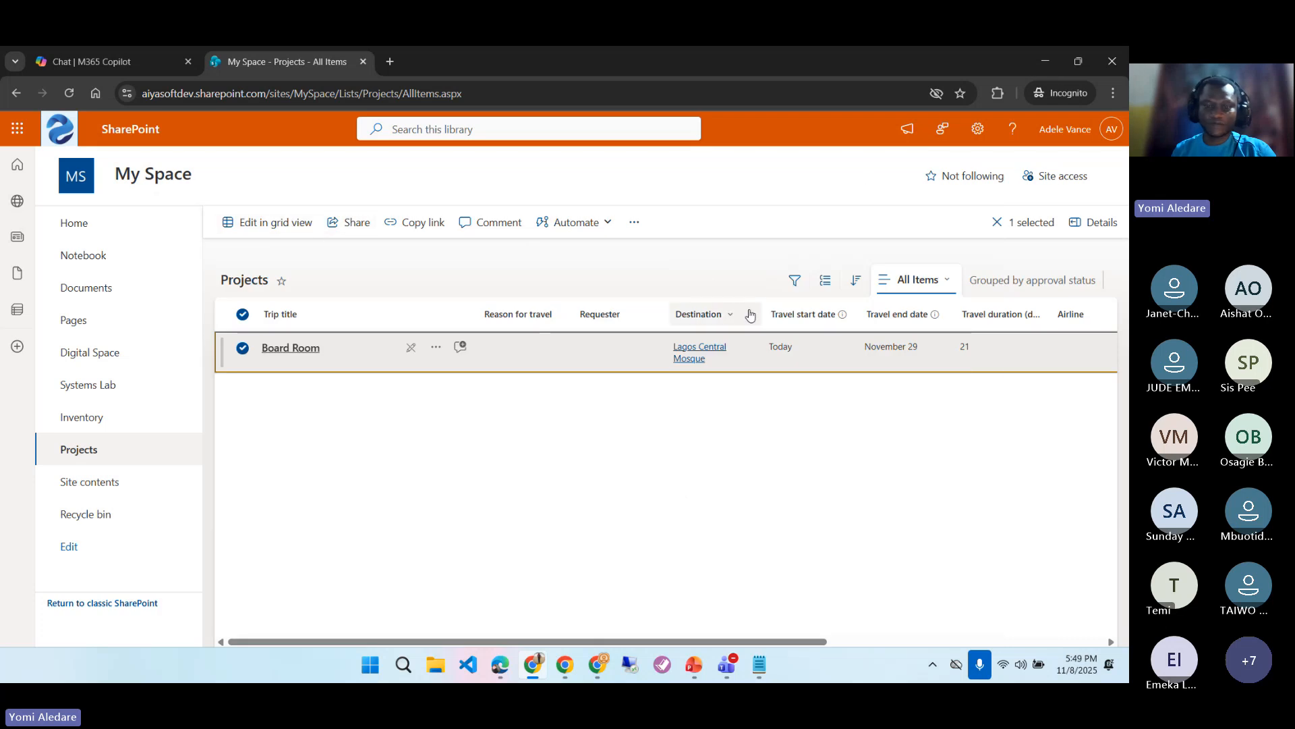
mouse_move(727, 664)
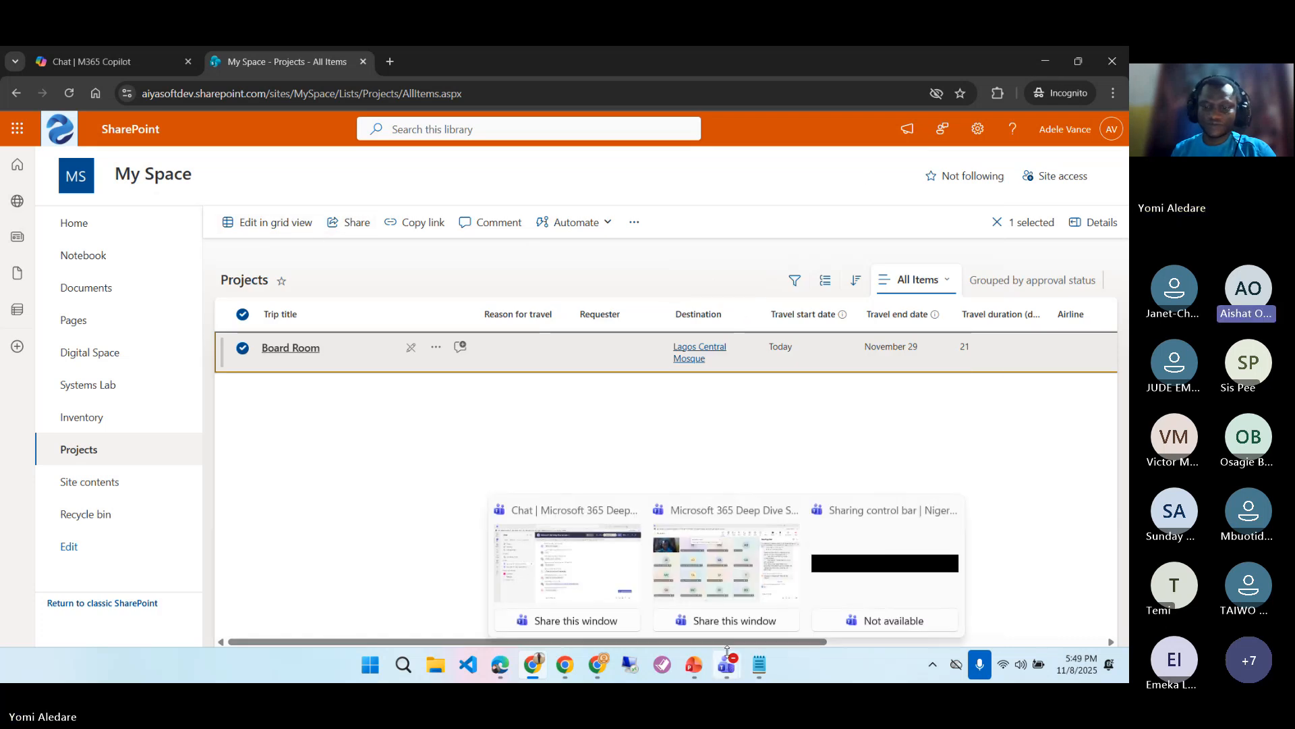
click(745, 533)
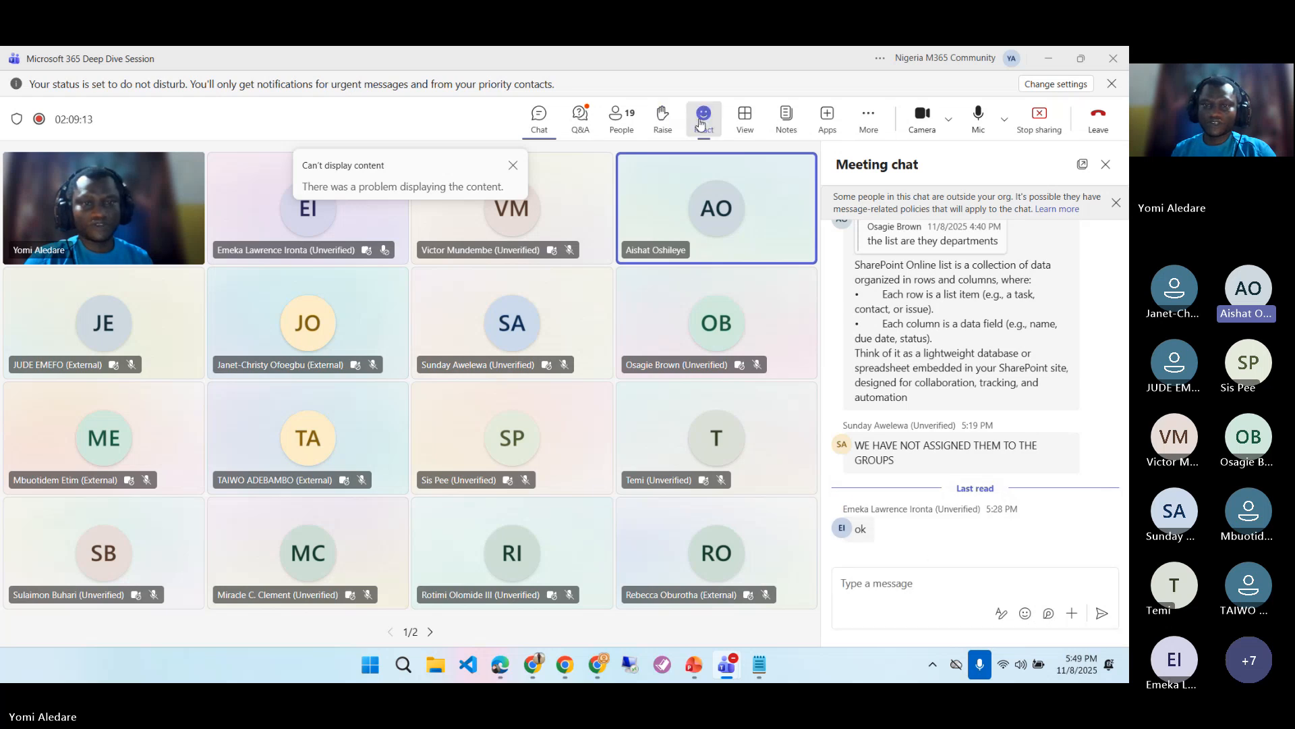
mouse_move(704, 118)
click(772, 162)
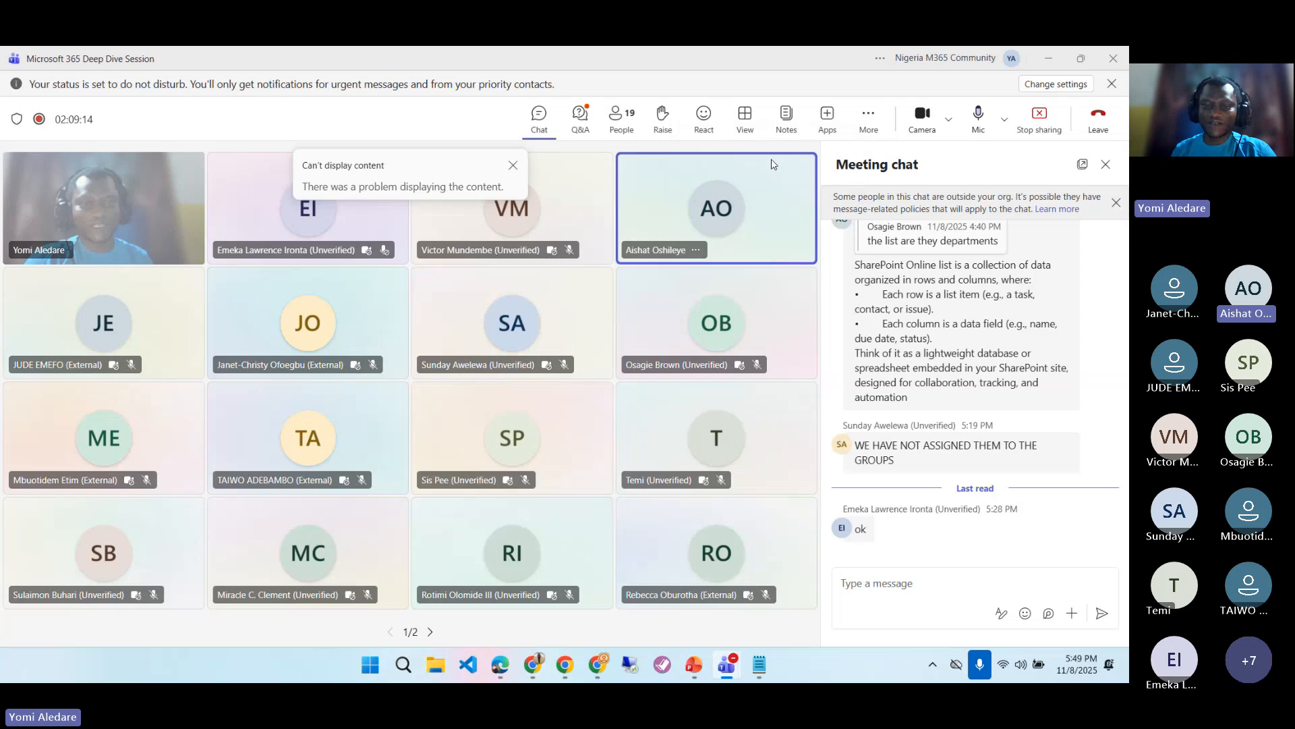
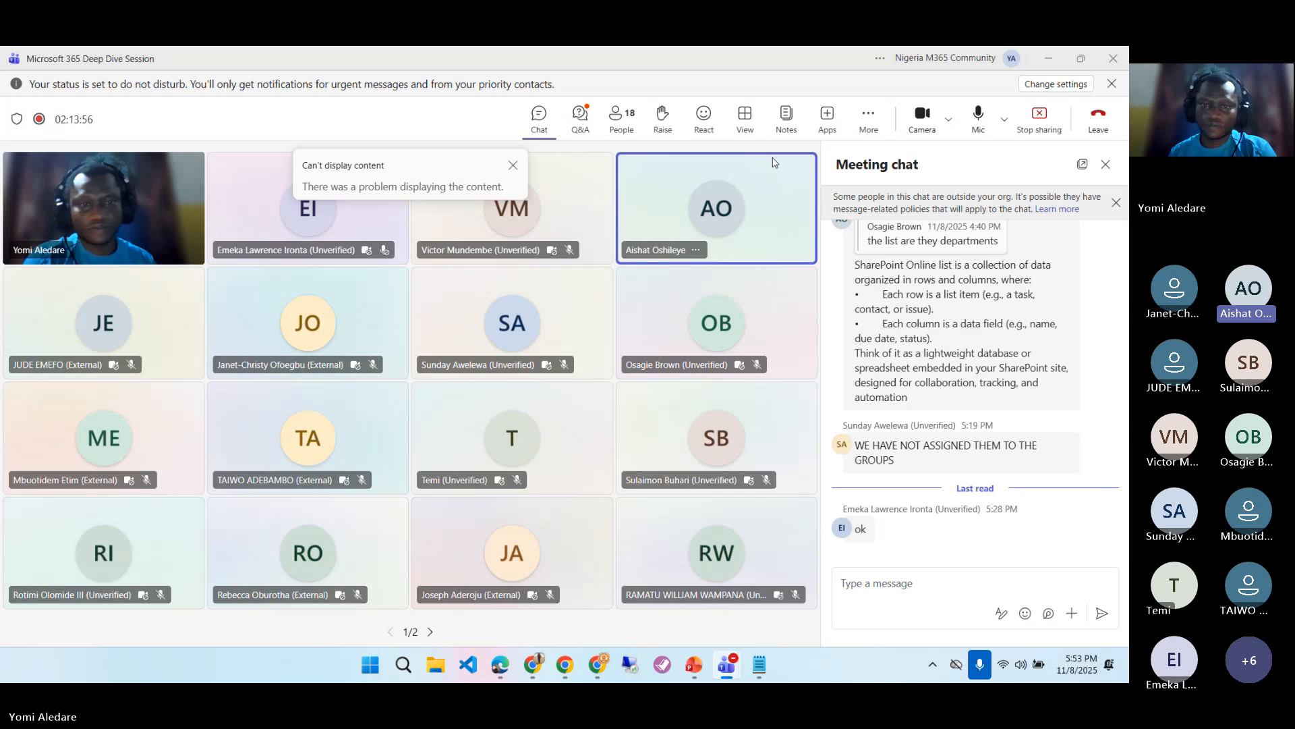
- Read through the questions in the meeting's Q&A, then go back to the meeting chat
click(577, 122)
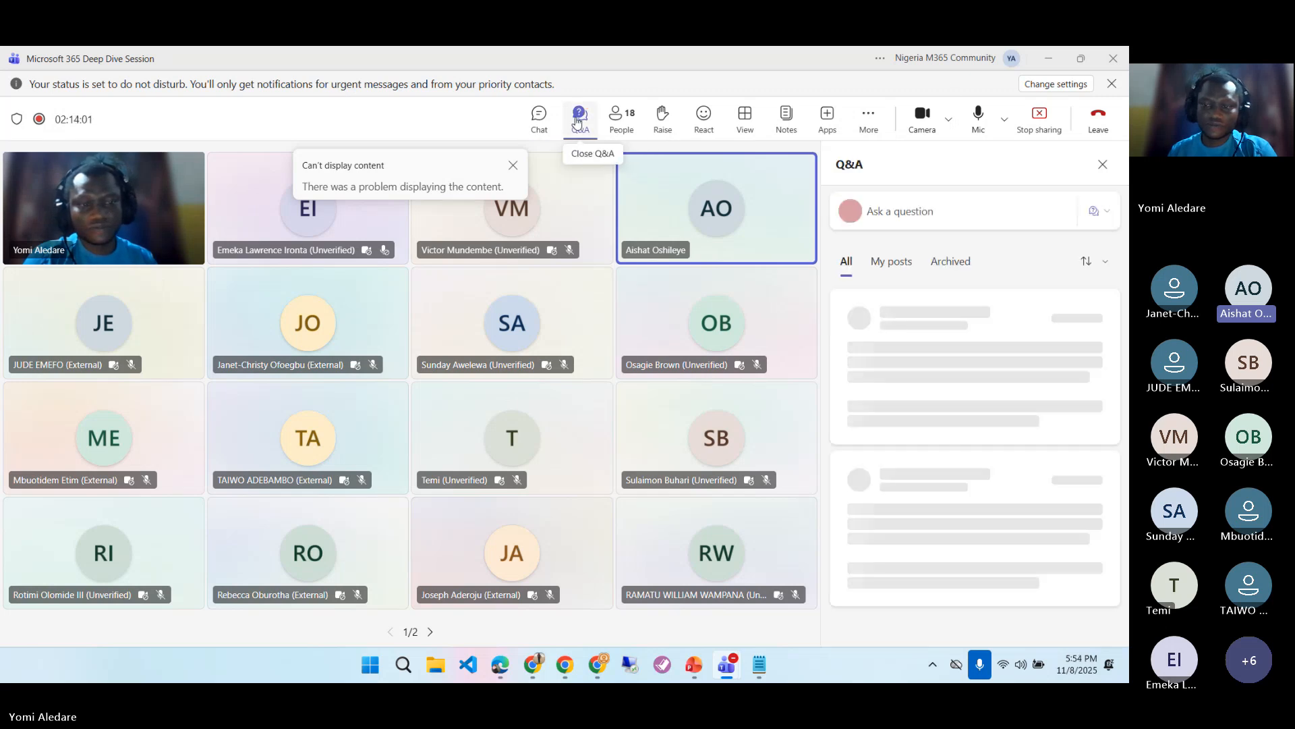
scroll(966, 391, down, 2)
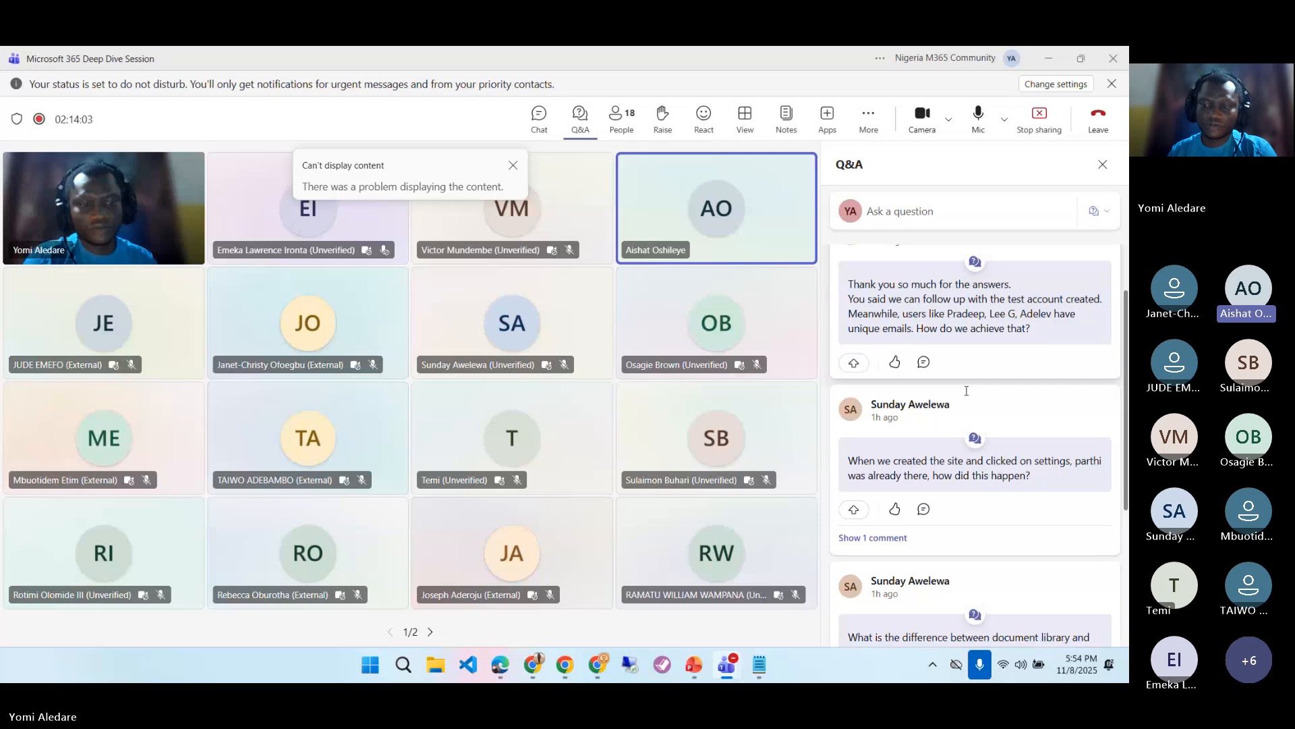
scroll(966, 390, down, 3)
scroll(966, 394, down, 1)
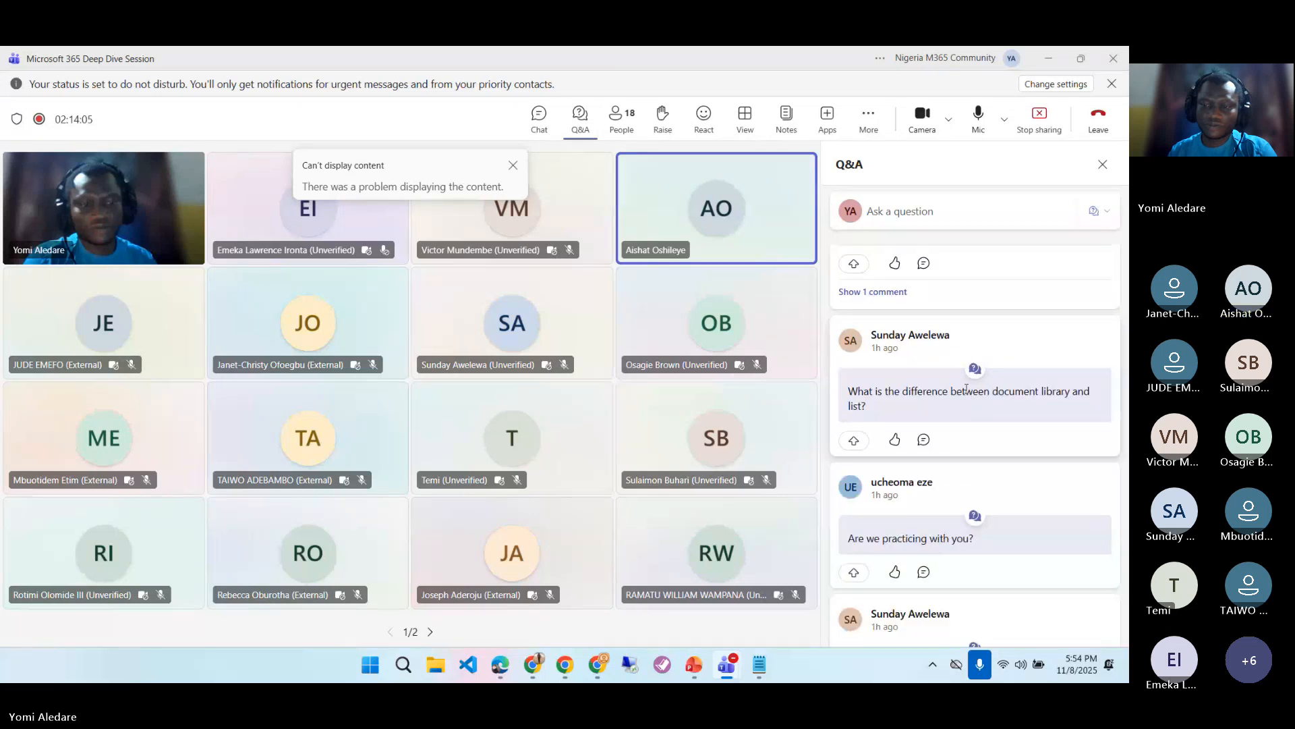
scroll(968, 401, down, 2)
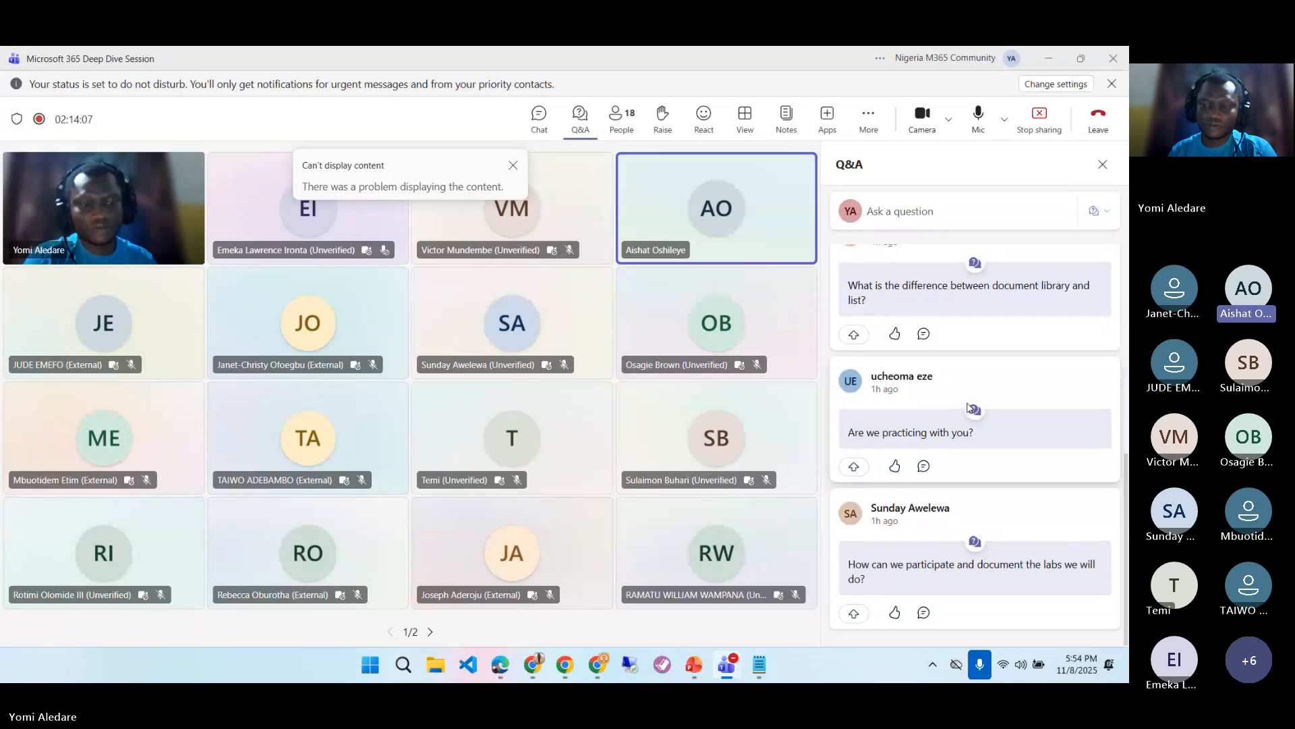
click(540, 116)
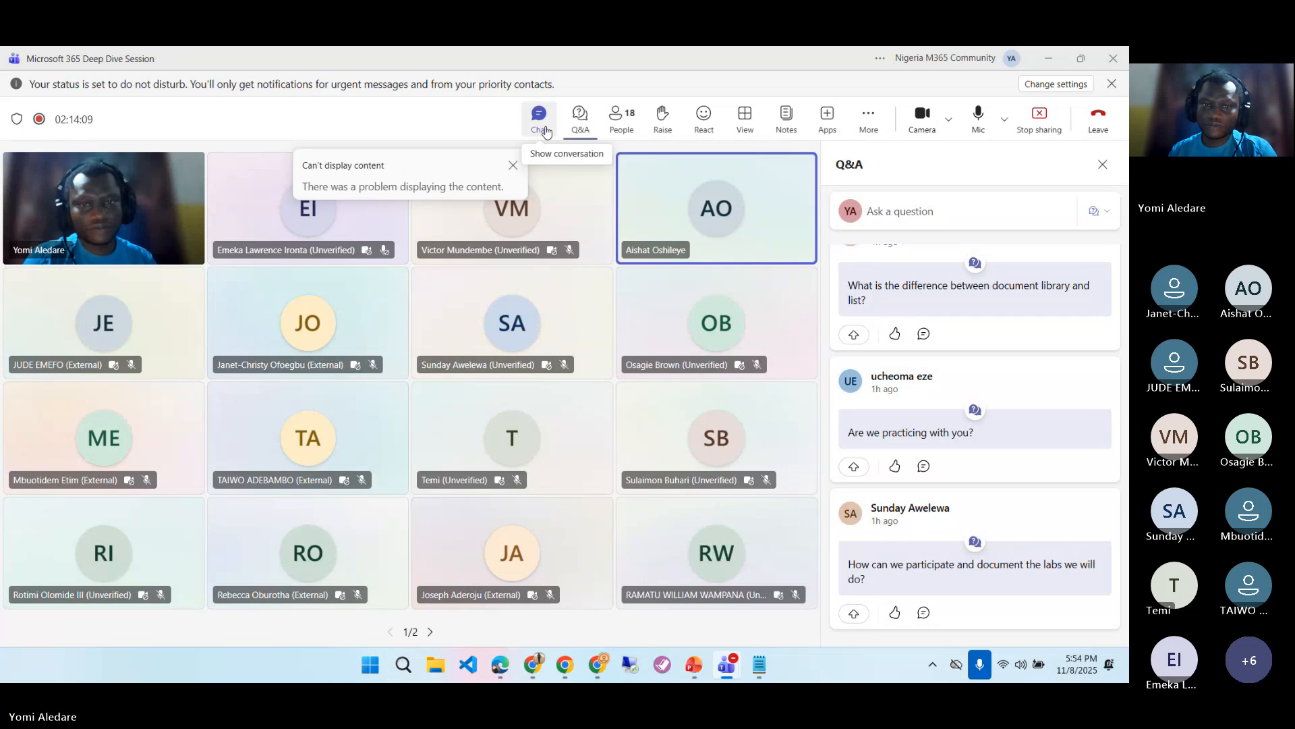